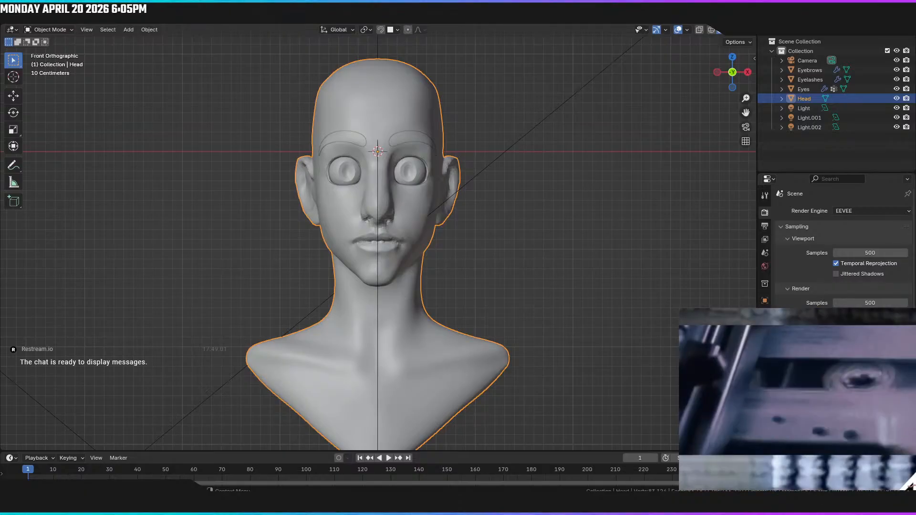
Show the bust in Rendered shading, deselect the head and return to the front view
middle_click_drag(383, 374, 362, 366)
key("z")
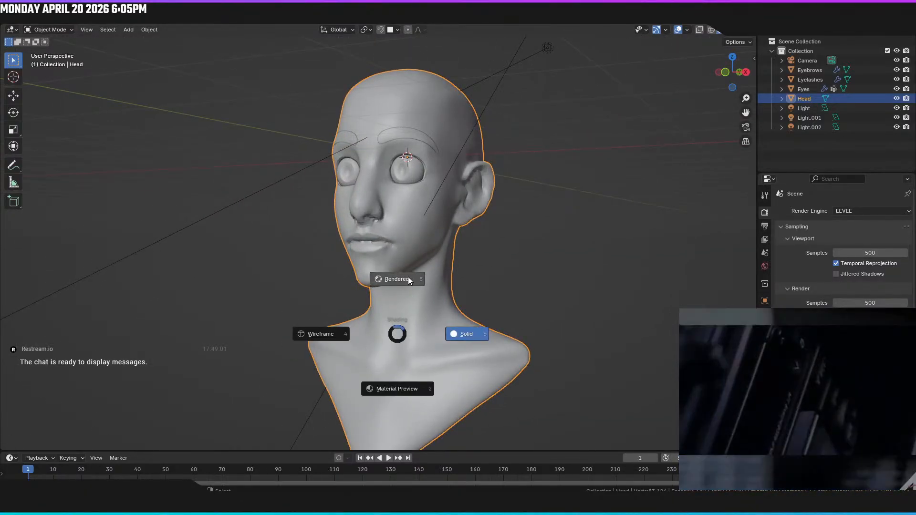
left_click(462, 331)
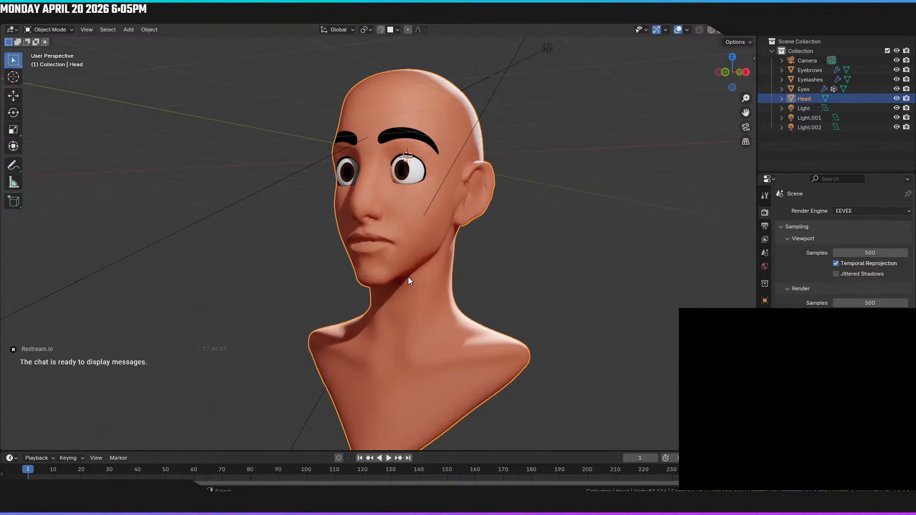
key("KP_1")
left_click(612, 241)
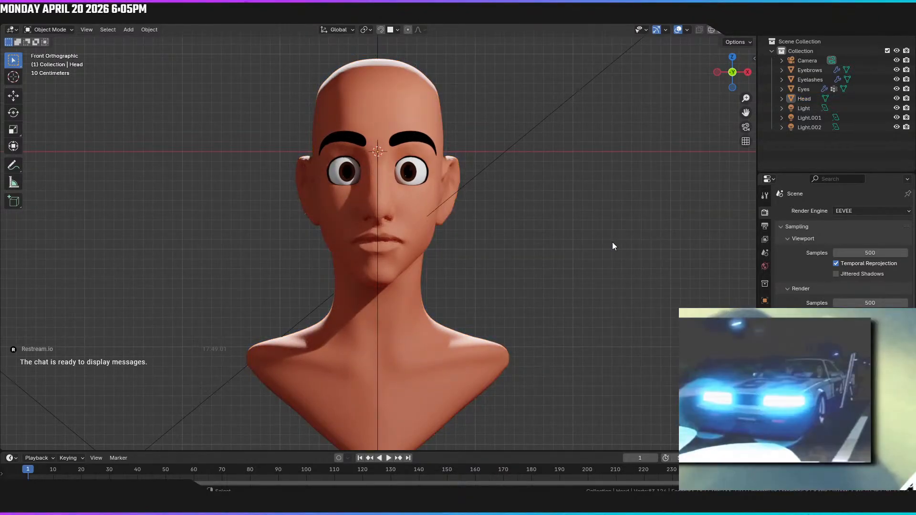
mouse_move(632, 291)
middle_mouse_down()
mouse_move(623, 276)
mouse_move(555, 281)
mouse_move(620, 282)
middle_mouse_up()
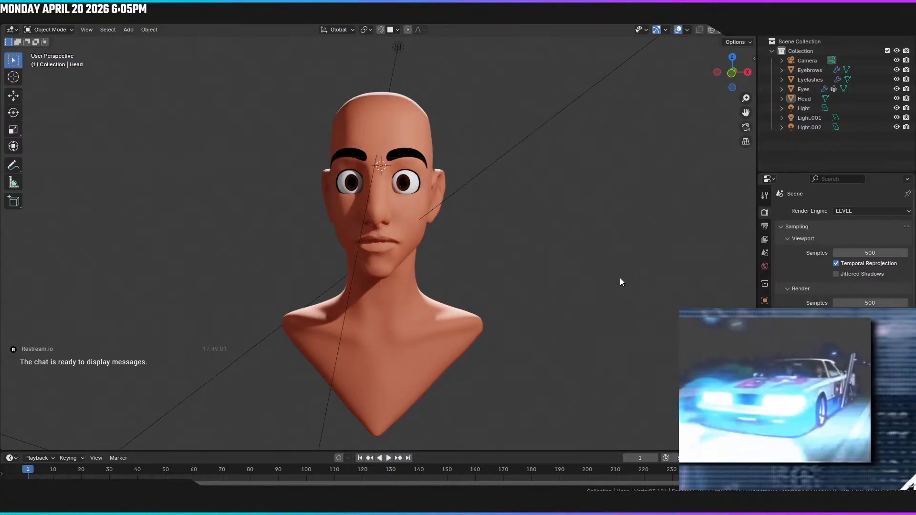
middle_click_drag(619, 279, 618, 278)
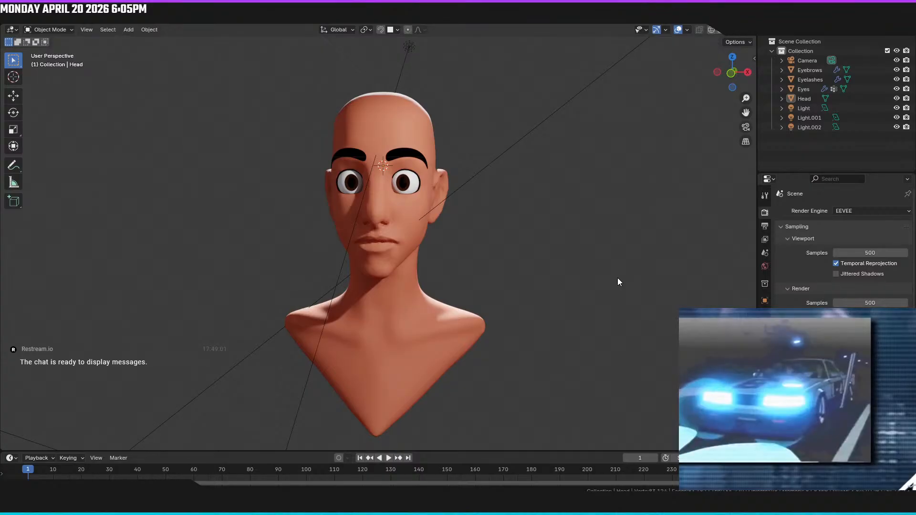
key("KP_1")
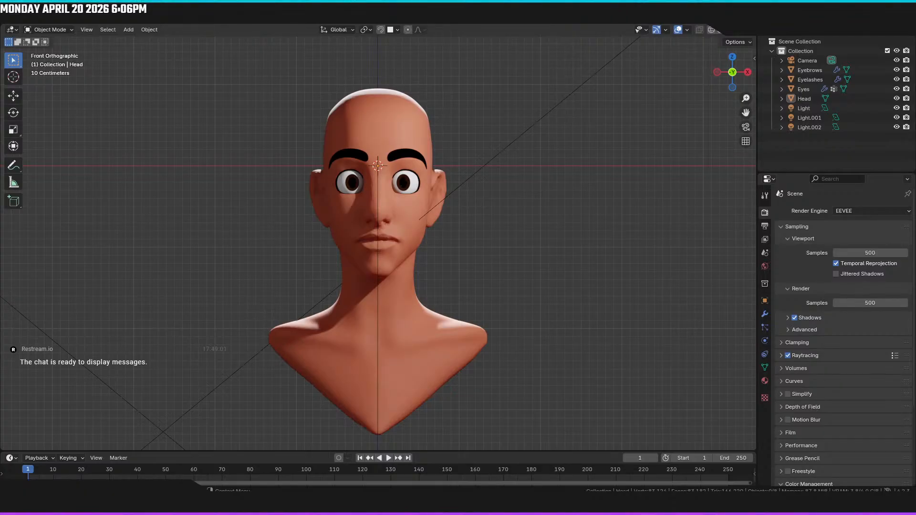
Open the Aladdin reference image hottest-male-disney-characters from the recent files in File Explorer and place it beside the viewport
key("super+e")
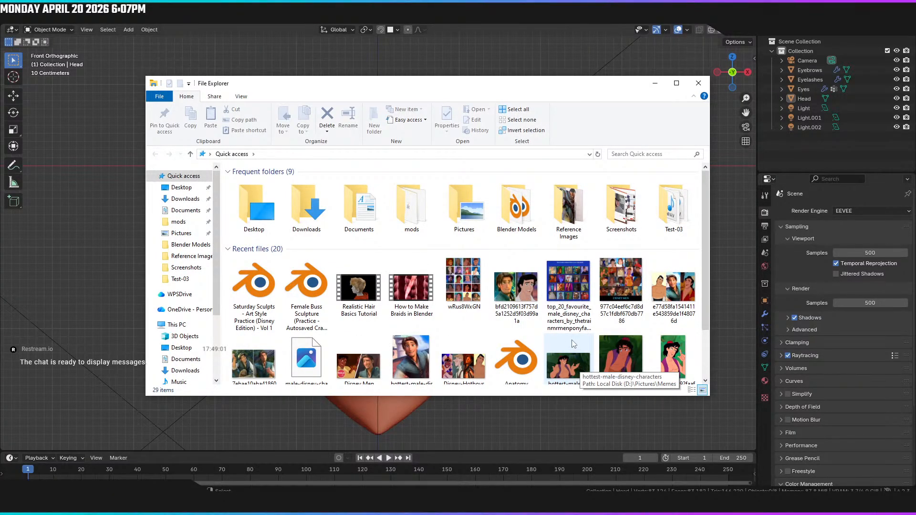
scroll(458, 307, "down", 3)
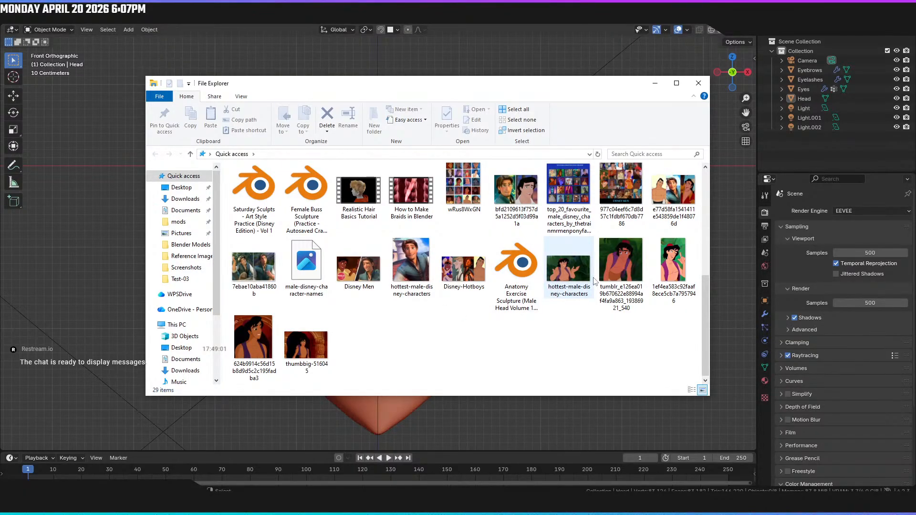
left_click(573, 272)
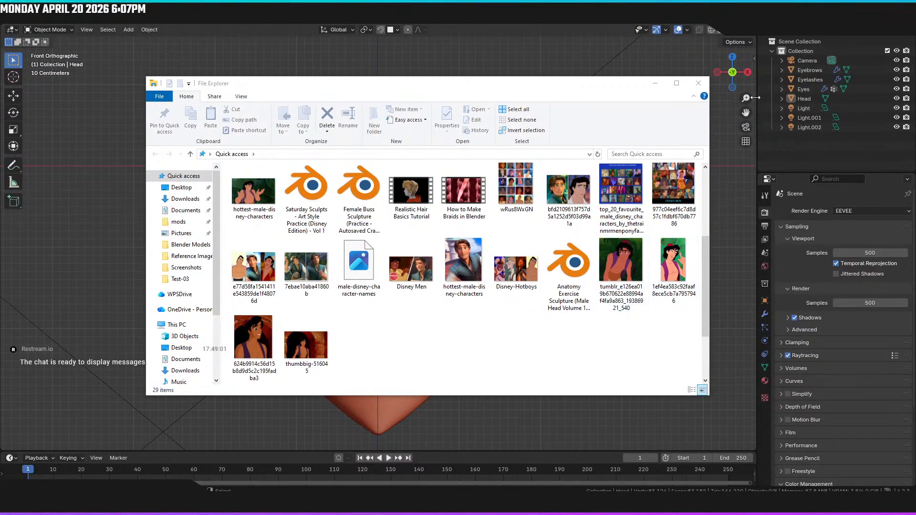
left_click(698, 84)
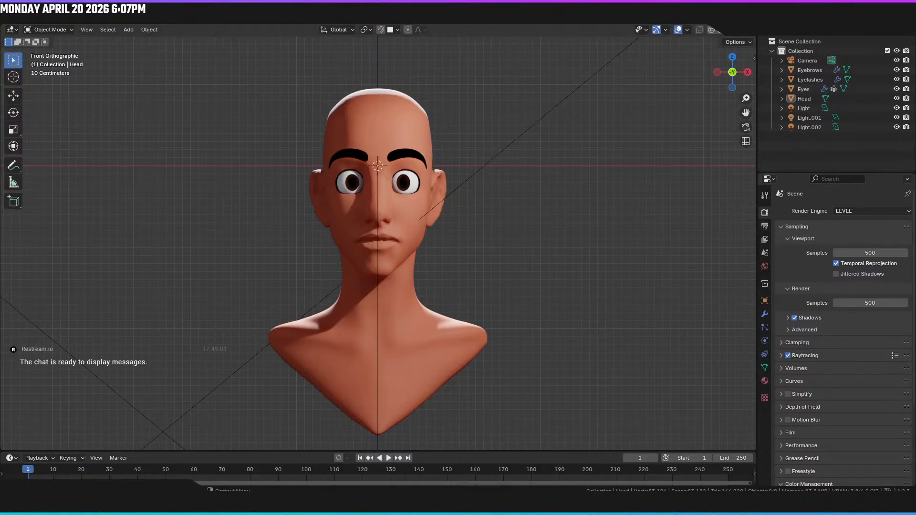
key("alt+Tab")
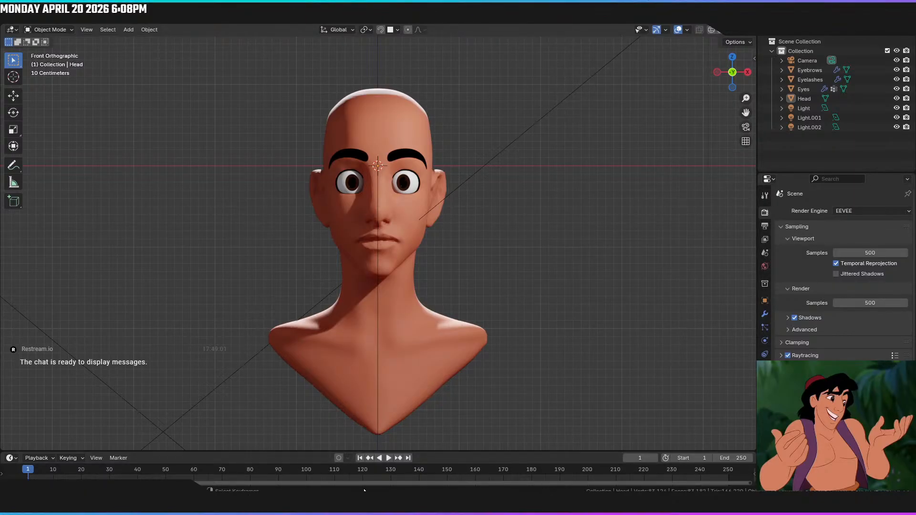
Open two more Aladdin reference images from File Explorer's recent files and arrange them around the viewport
key("super+e")
scroll(519, 283, "down", 5)
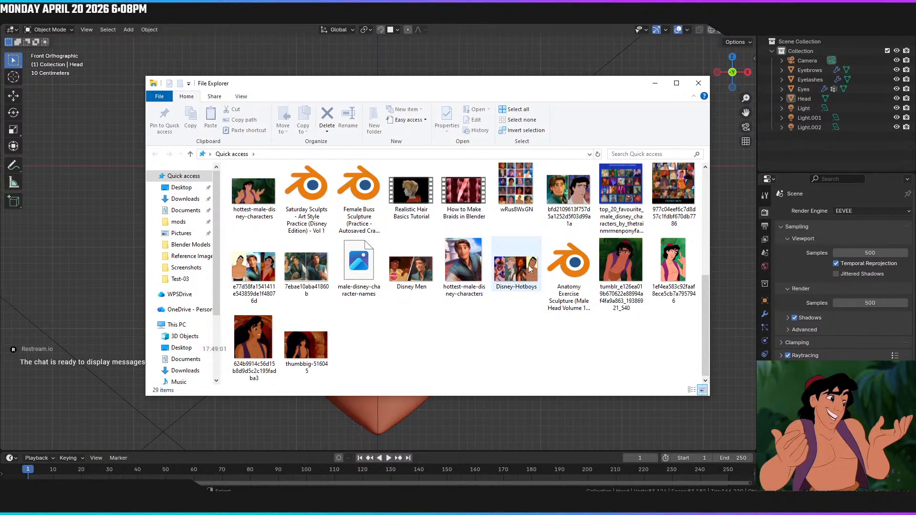
key("alt+F4")
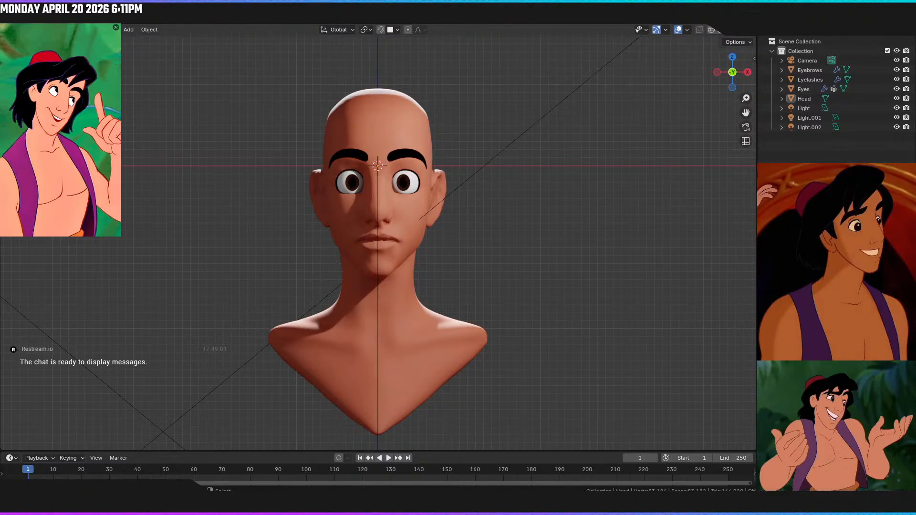
Add a UV sphere at the 3D cursor and rename it hAIR
middle_click_drag(514, 195, 515, 195, "shift")
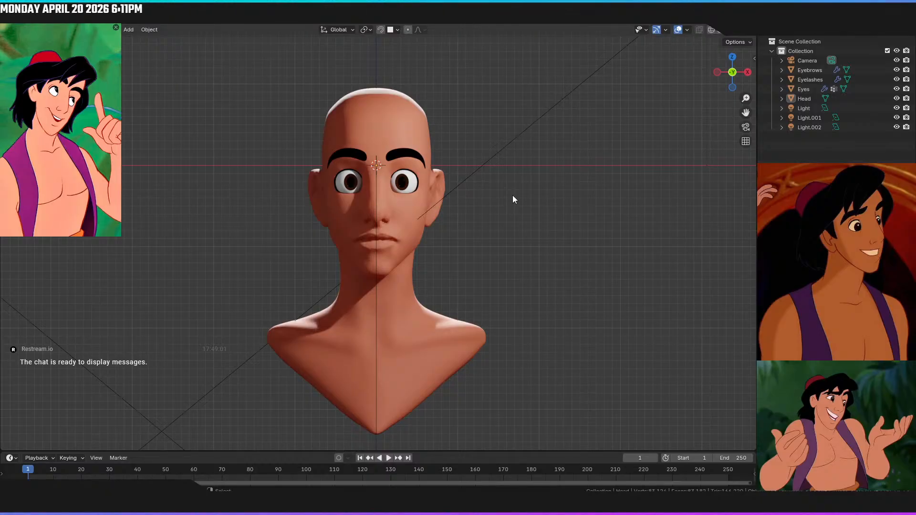
key("shift+a")
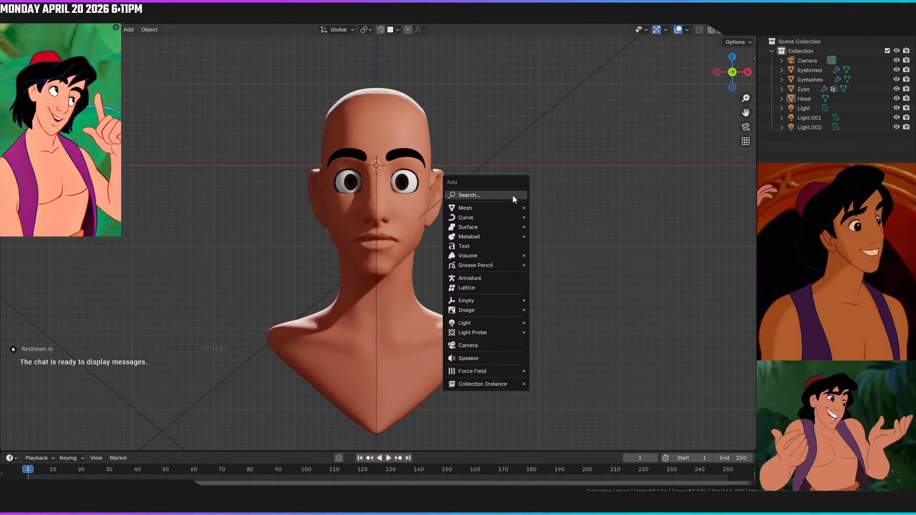
mouse_move(522, 211)
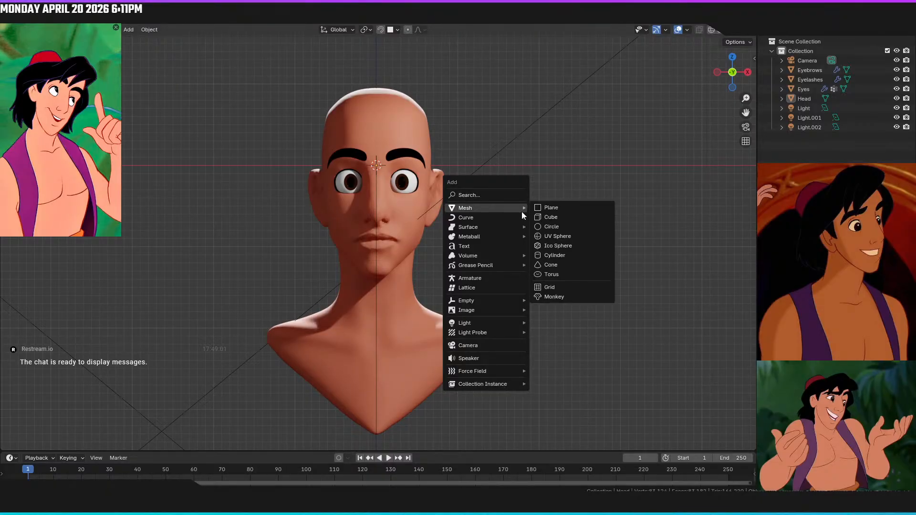
left_click(568, 236)
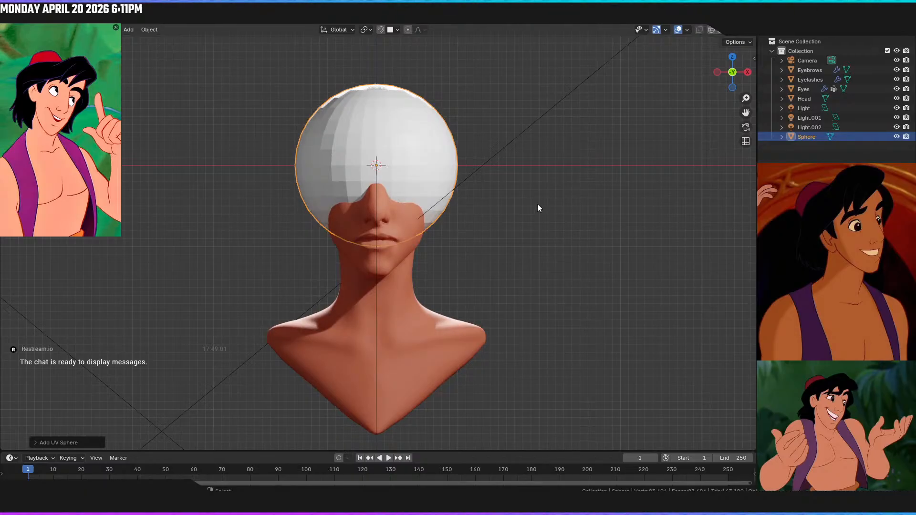
double_click(805, 136)
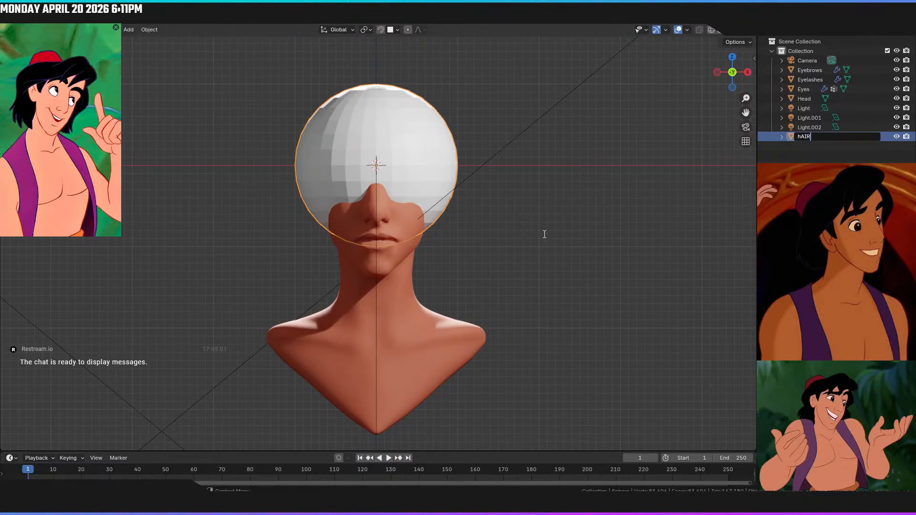
key("Return")
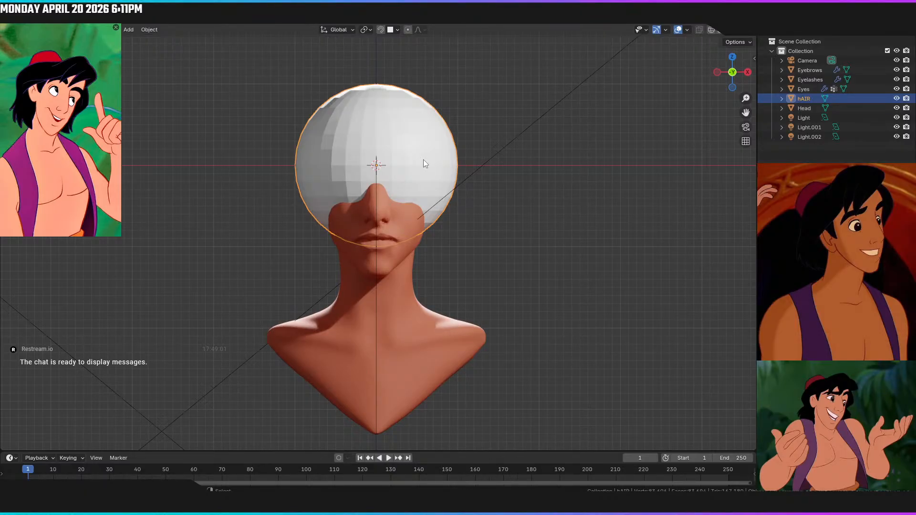
Move the hair sphere up and back over the cranium, working from the side view
key("KP_3")
key("g")
left_click(444, 104)
key("KP_1")
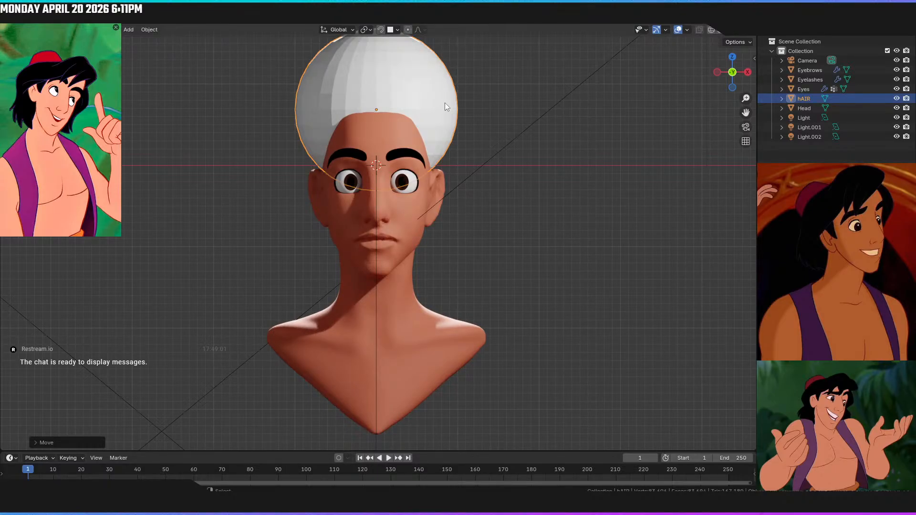
Flatten the hair sphere along the Z axis and lower it onto the top of the head
scroll(447, 103, "down", 1)
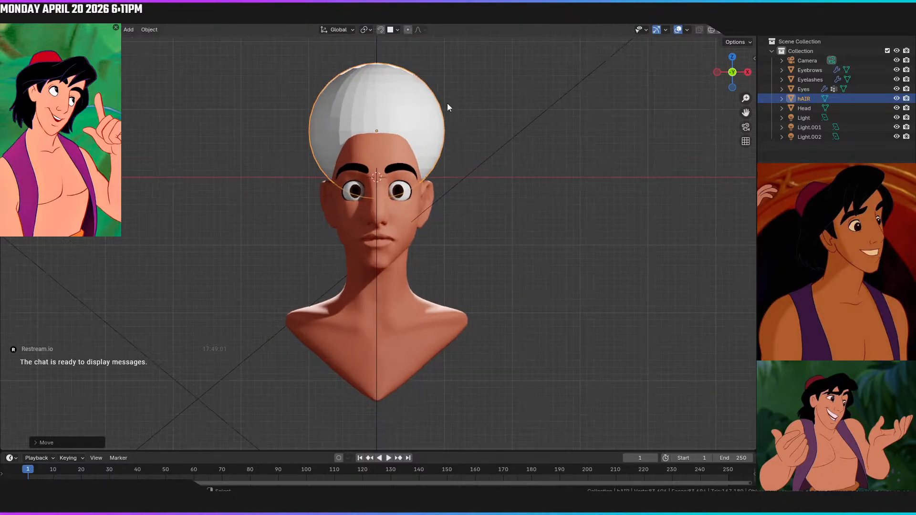
key("s")
key("z")
left_click(387, 68)
key("g")
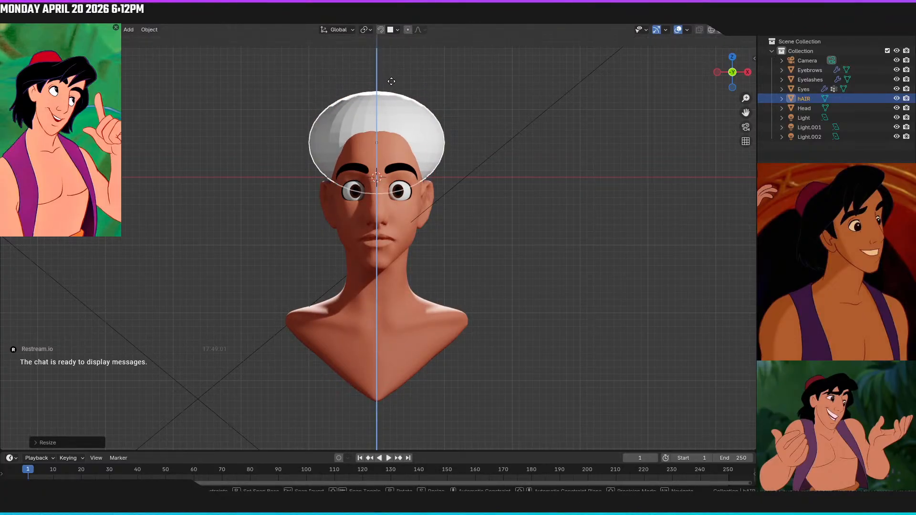
left_click(393, 89)
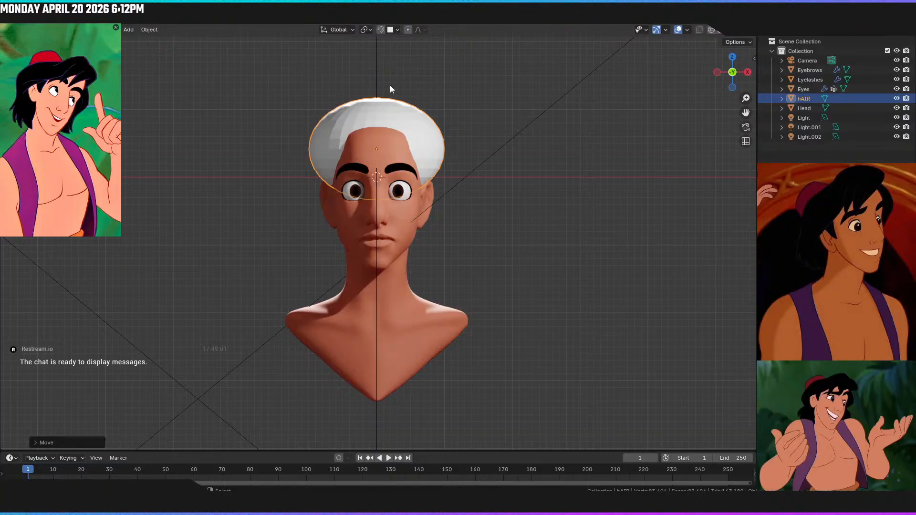
Give the hair sphere a black material, deselect it and check how it sits on the head
key("KP_3")
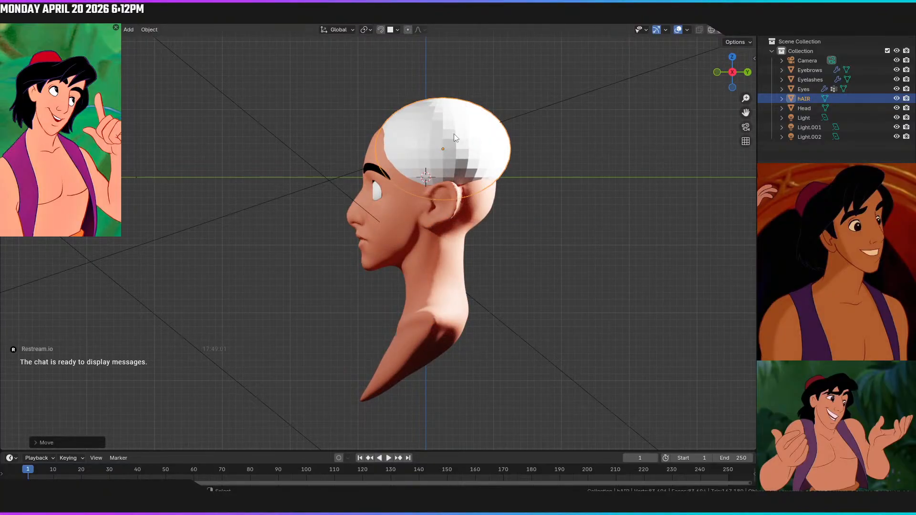
key("KP_1")
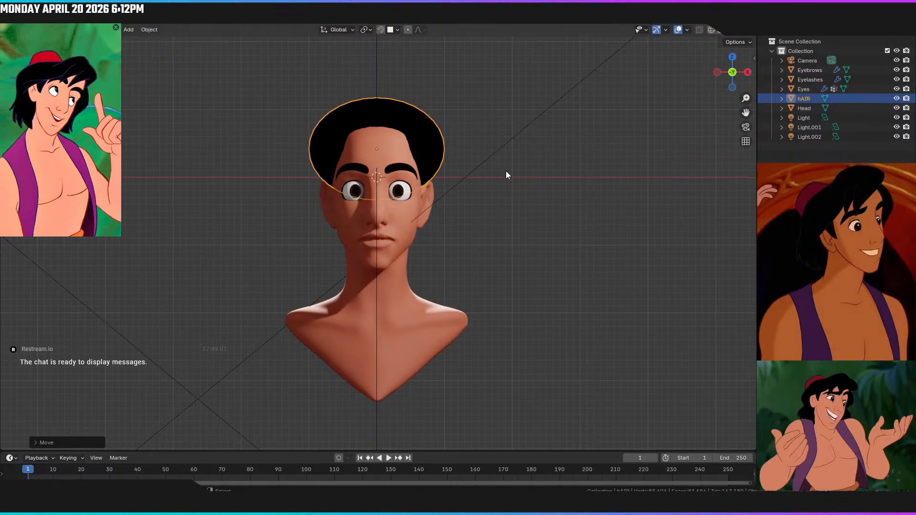
left_click(522, 183)
middle_click_drag(523, 184, 454, 208)
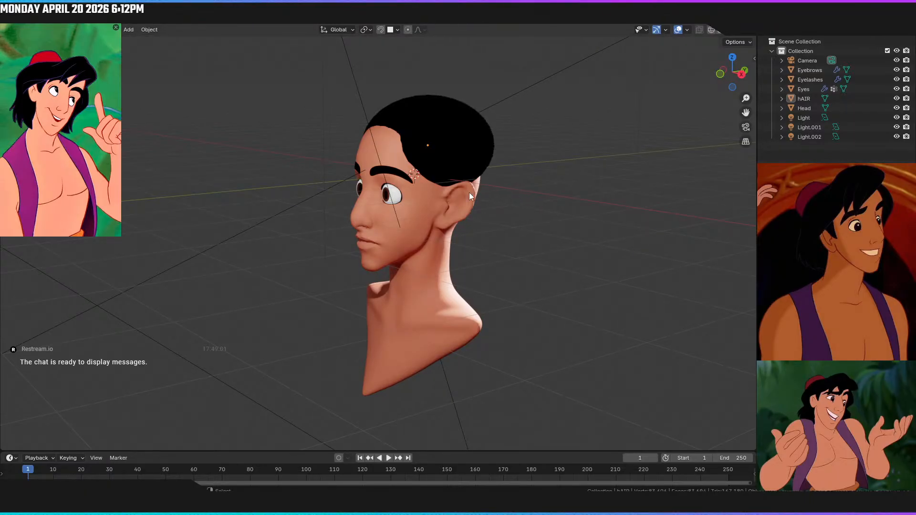
Select the hair sphere and switch to the sculpting workspace from the front view
middle_click_drag(468, 192, 491, 192)
left_click(432, 130)
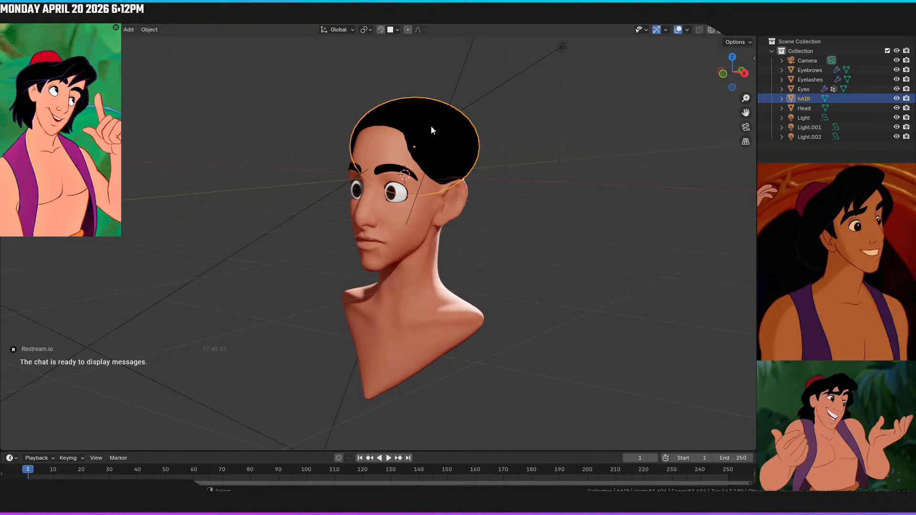
key("KP_1")
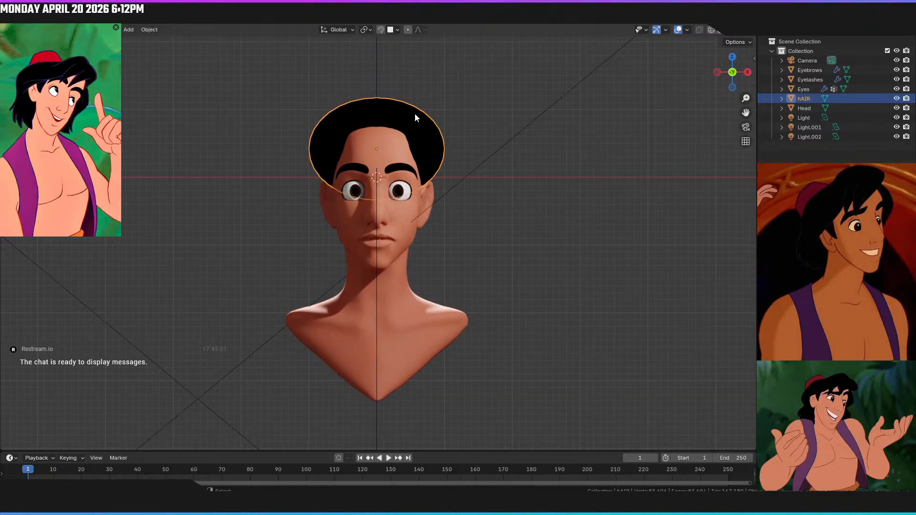
left_click(208, 23)
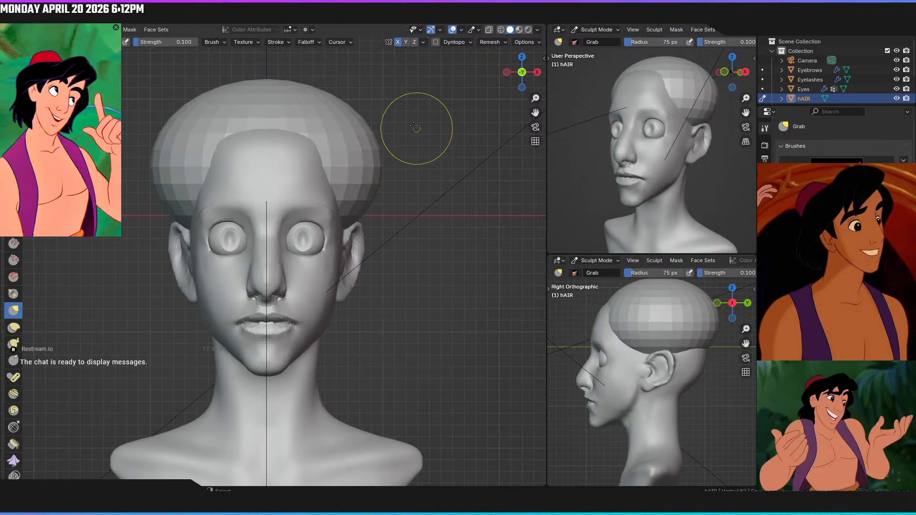
Set the Grab brush radius to 124 px and pull the back of the hair down toward the nape
scroll(411, 188, "down", 3)
middle_click_drag(408, 180, 302, 174)
key("KP_3")
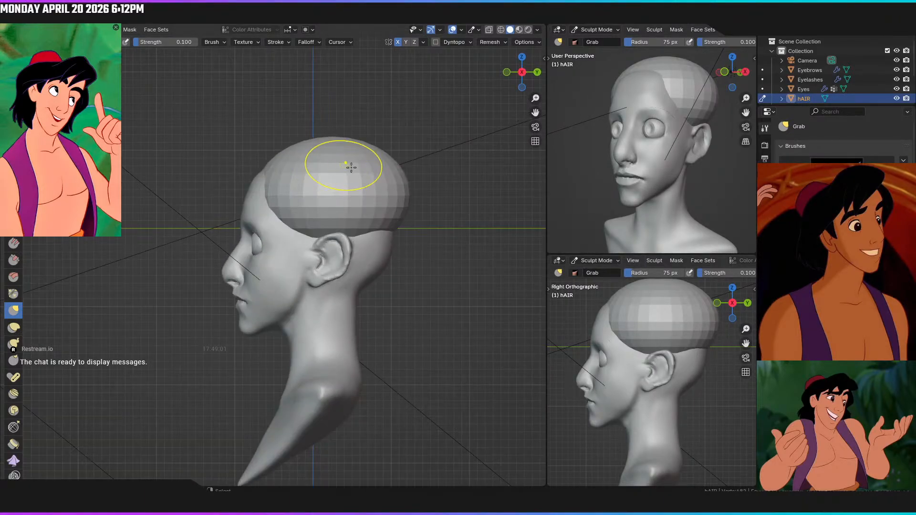
key("f")
left_click(392, 293)
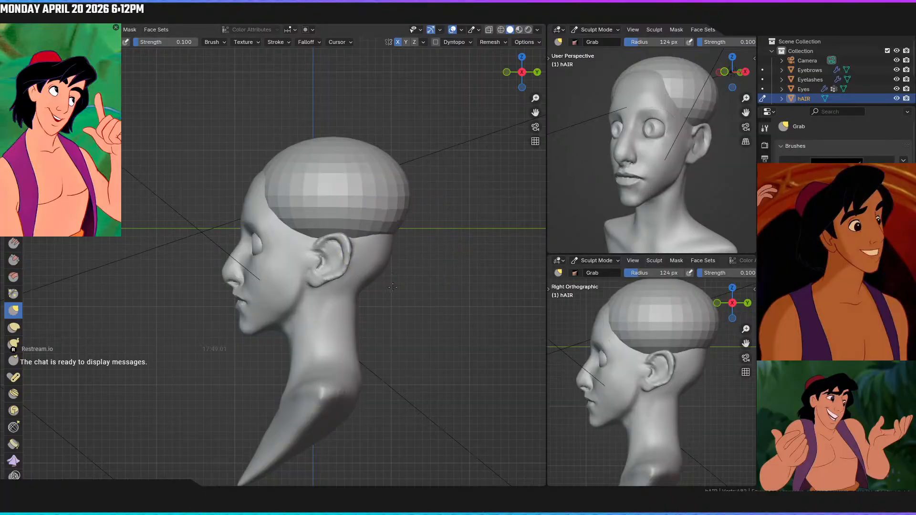
left_click_drag(387, 237, 383, 301)
left_click_drag(380, 257, 384, 310)
Pull the lower hair edge behind the ear down with the Grab brush
middle_click_drag(385, 288, 358, 225)
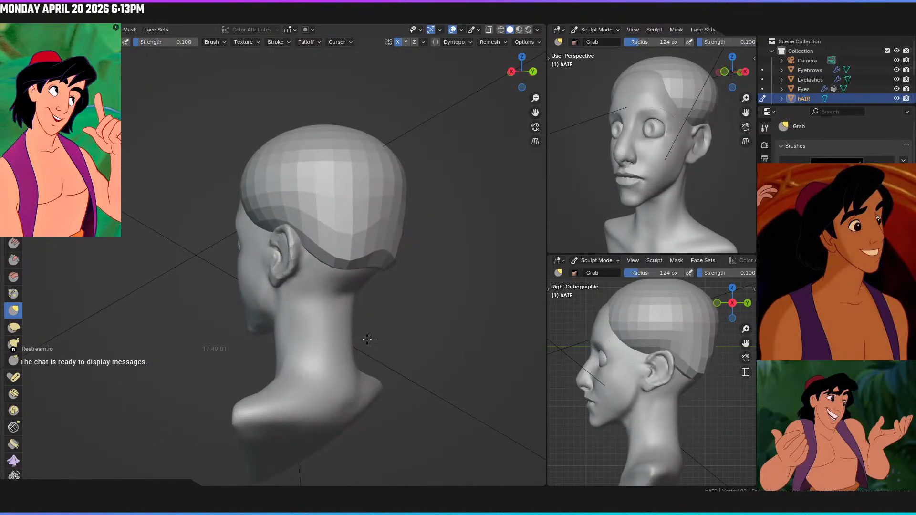
left_click_drag(315, 273, 302, 296)
mouse_move(317, 287)
middle_mouse_down()
mouse_move(303, 240)
mouse_move(309, 213)
mouse_move(344, 219)
middle_mouse_up()
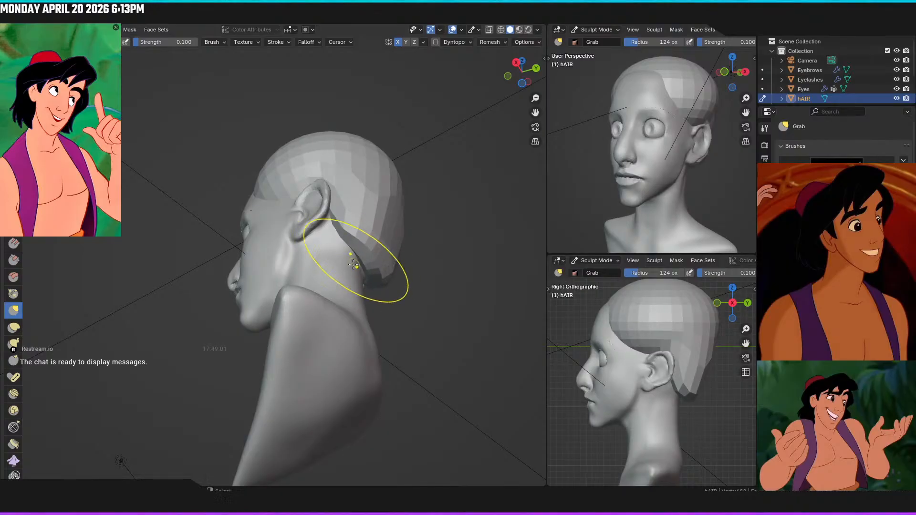
Pull the front hairline forward over the forehead with the Grab brush, working from the side view
key("KP_1")
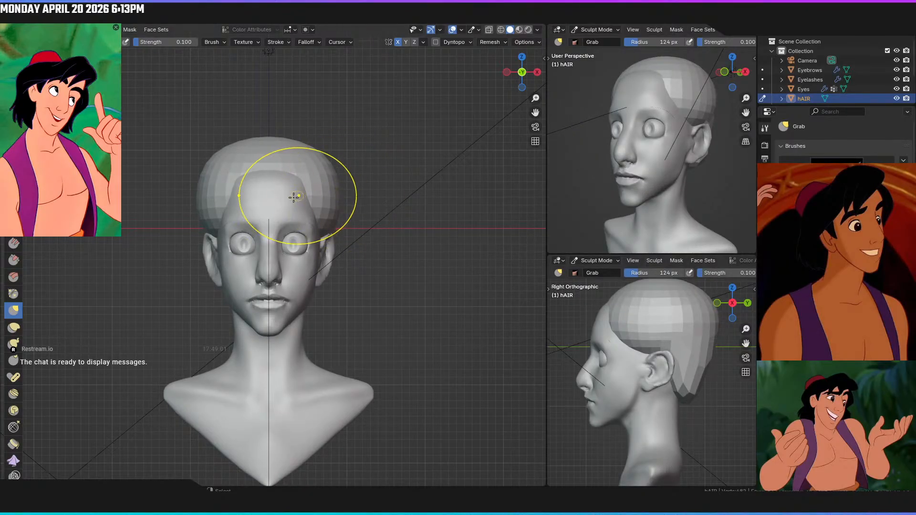
middle_click_drag(297, 191, 290, 209)
key("KP_3")
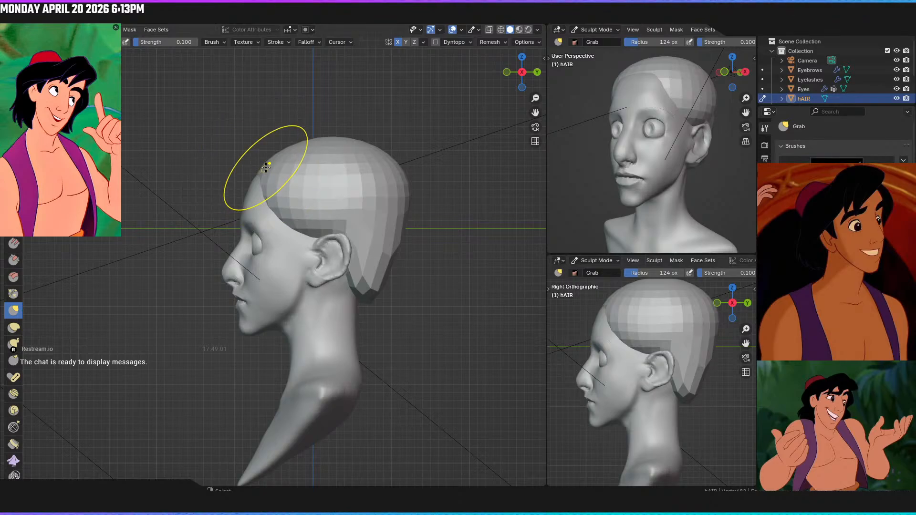
mouse_move(260, 167)
left_mouse_down()
mouse_move(225, 164)
mouse_move(219, 153)
left_mouse_up()
mouse_move(253, 167)
left_mouse_down()
mouse_move(223, 153)
mouse_move(281, 148)
left_mouse_up()
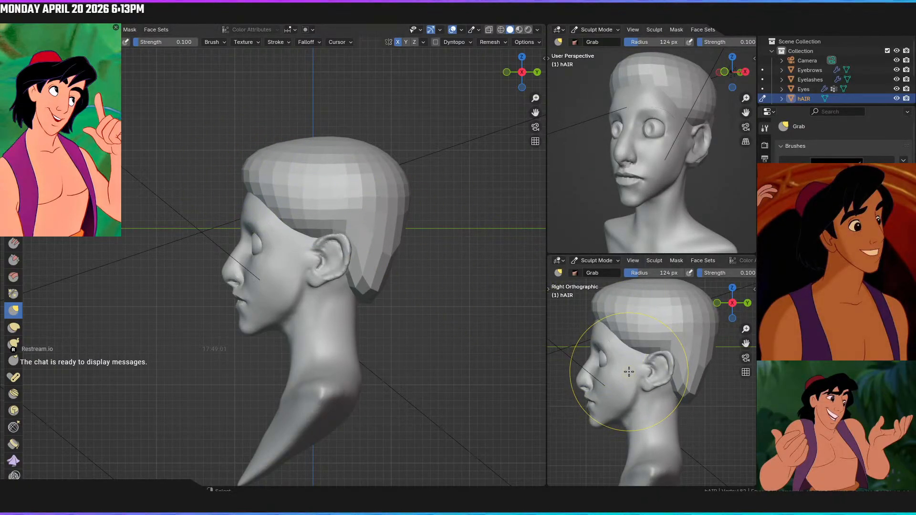
key("KP_1")
key("KP_3")
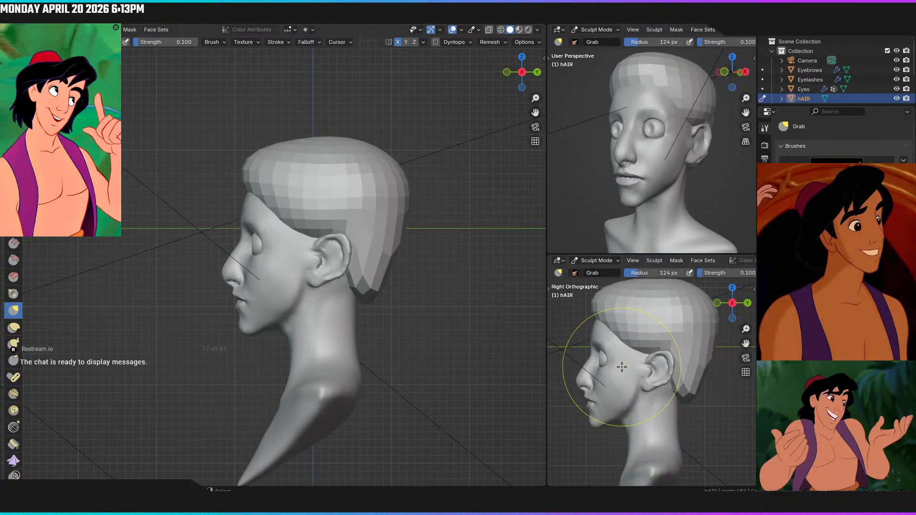
key("KP_1")
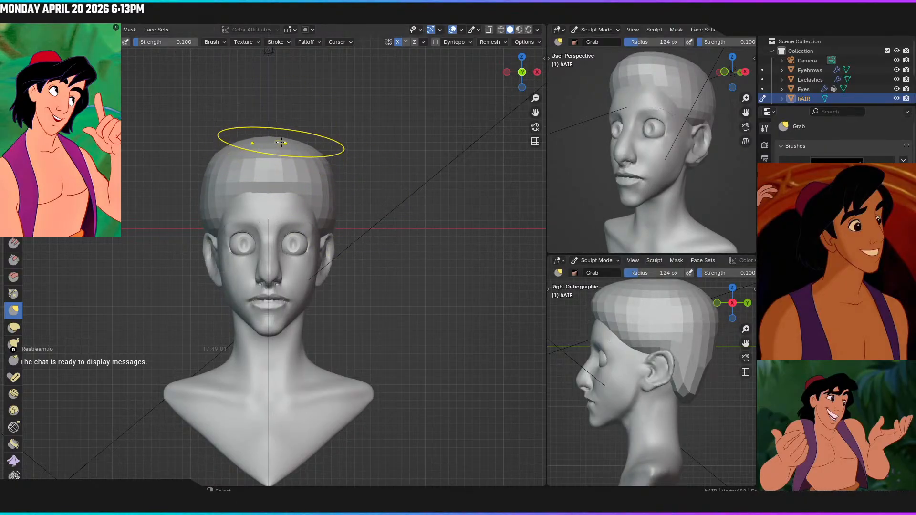
Pull the lower back of the hair in toward the nape with the Grab brush
key("KP_3")
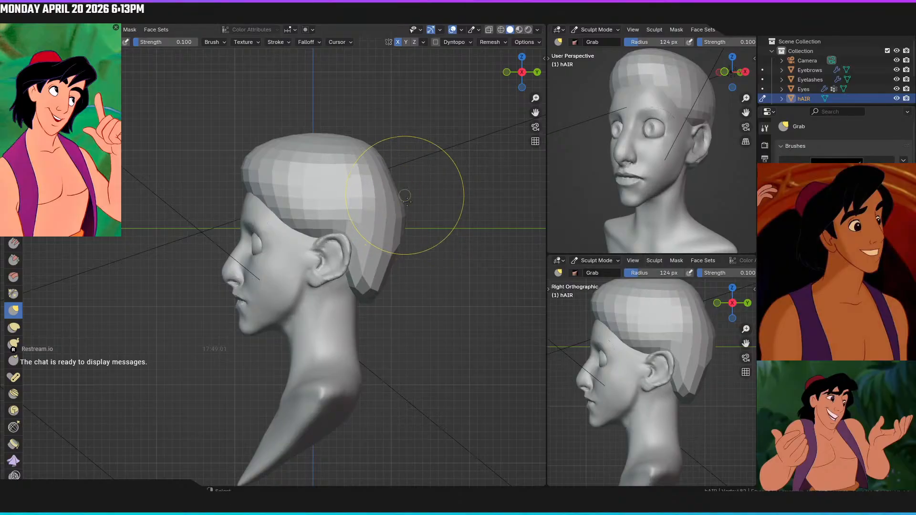
left_click_drag(377, 280, 358, 286)
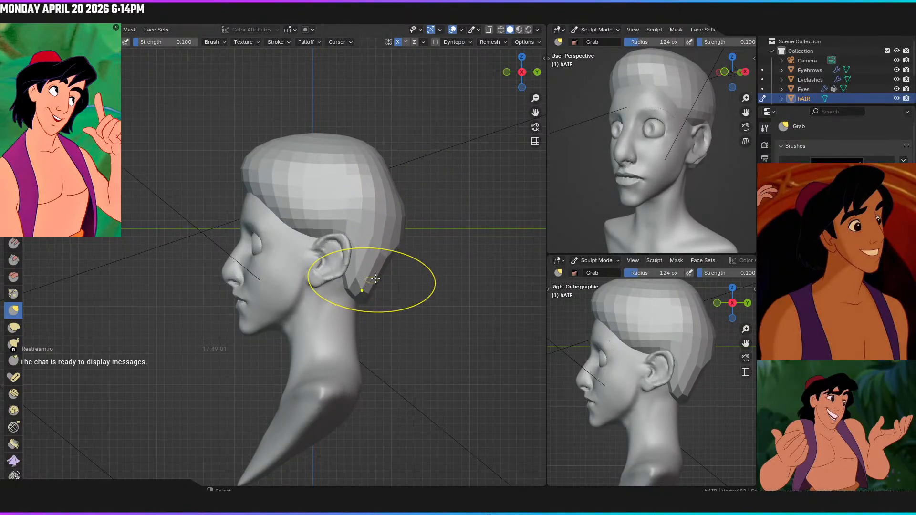
middle_click_drag(358, 260, 385, 263)
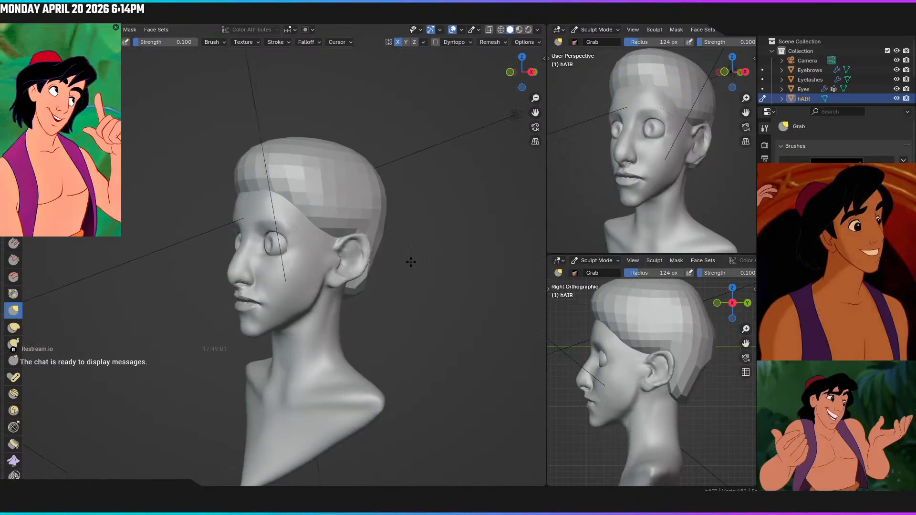
Turn off X symmetry and pull the hair above the forehead forward and up on one side with the Grab brush
key("KP_1")
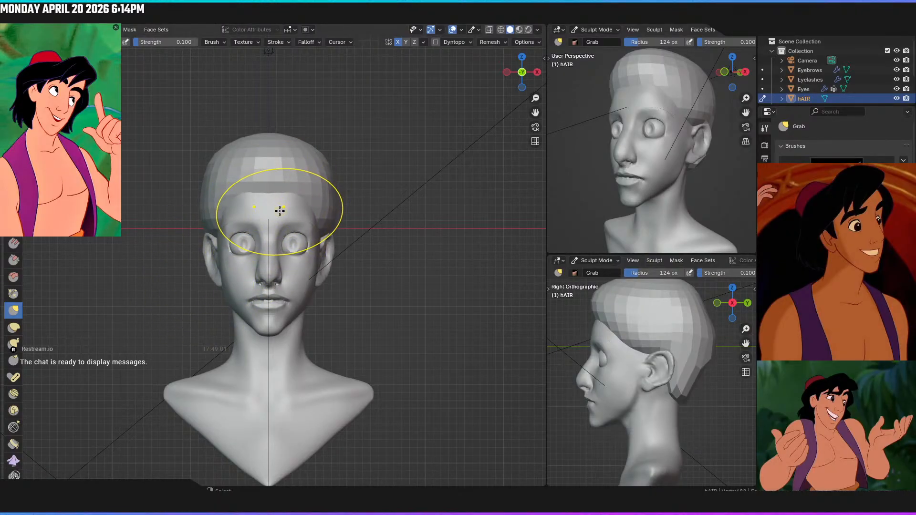
middle_click_drag(271, 217, 238, 173)
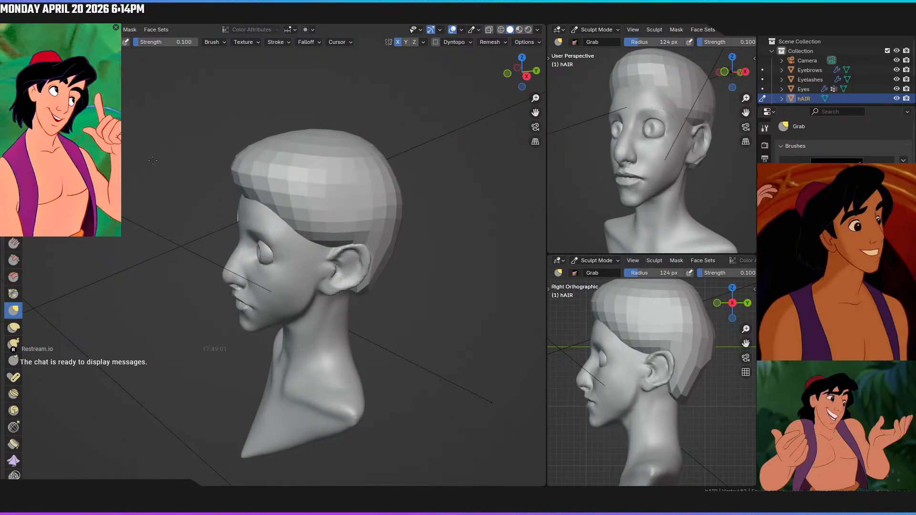
left_click_drag(154, 162, 136, 138)
key("KP_1")
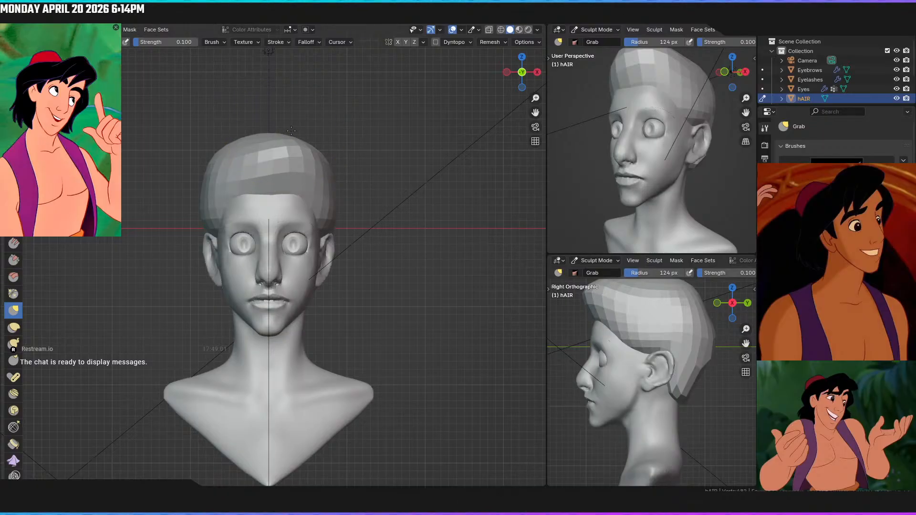
mouse_move(311, 127)
middle_mouse_down()
mouse_move(283, 171)
mouse_move(246, 173)
mouse_move(361, 156)
mouse_move(346, 165)
middle_mouse_up()
key("KP_3")
key("KP_1")
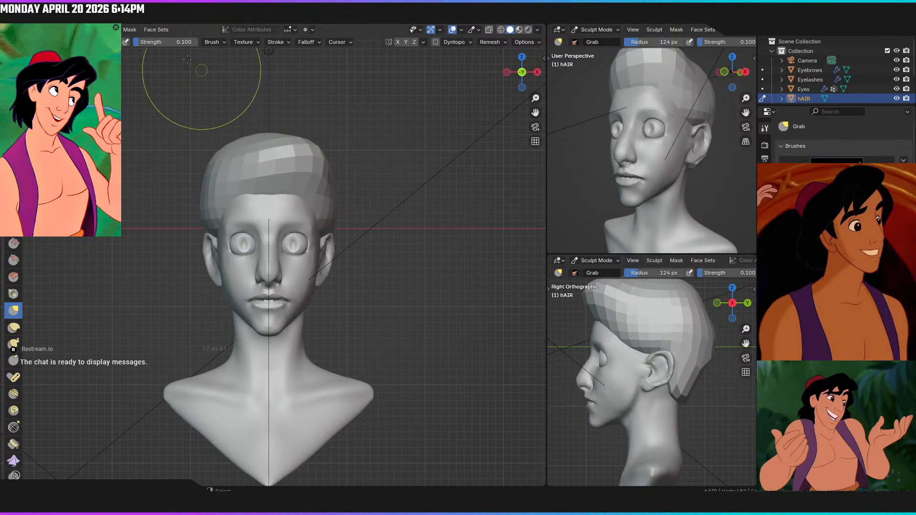
Return to the layout workspace, add a Bézier curve and move it along X to beside the head
left_click(150, 21)
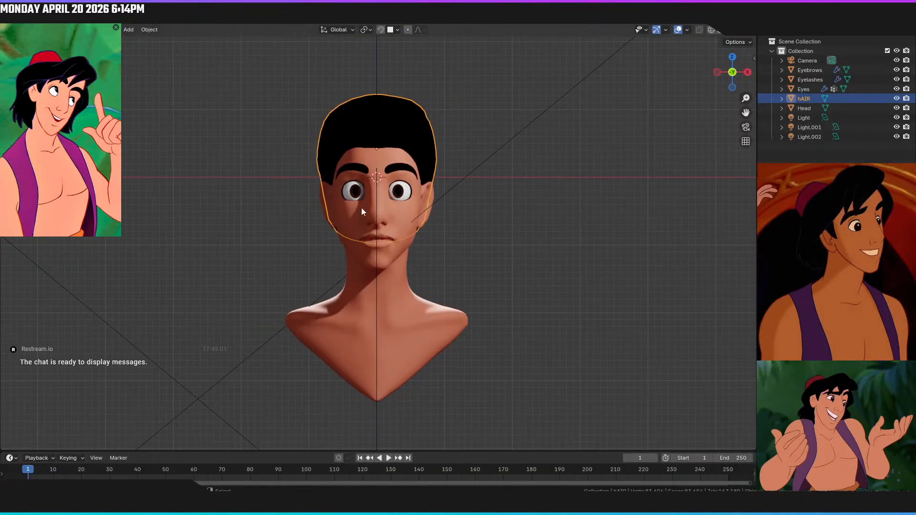
left_click(480, 263)
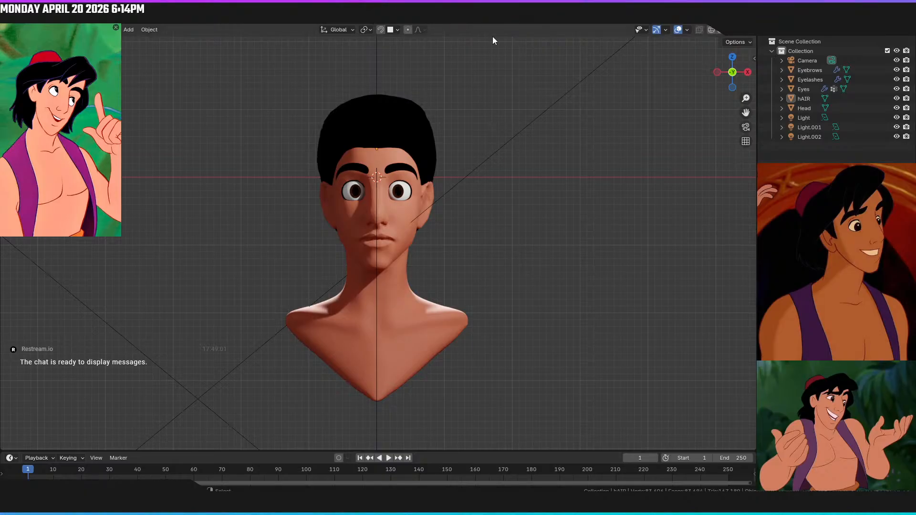
key("shift+a")
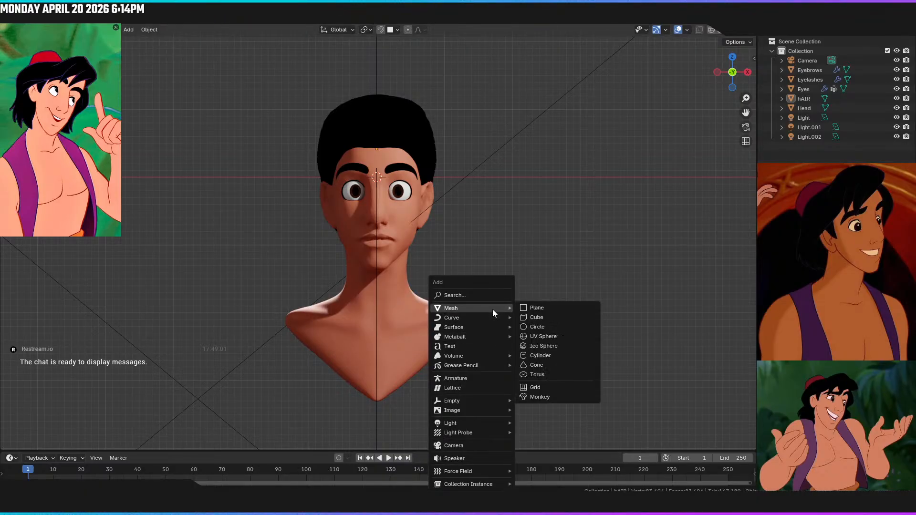
mouse_move(490, 319)
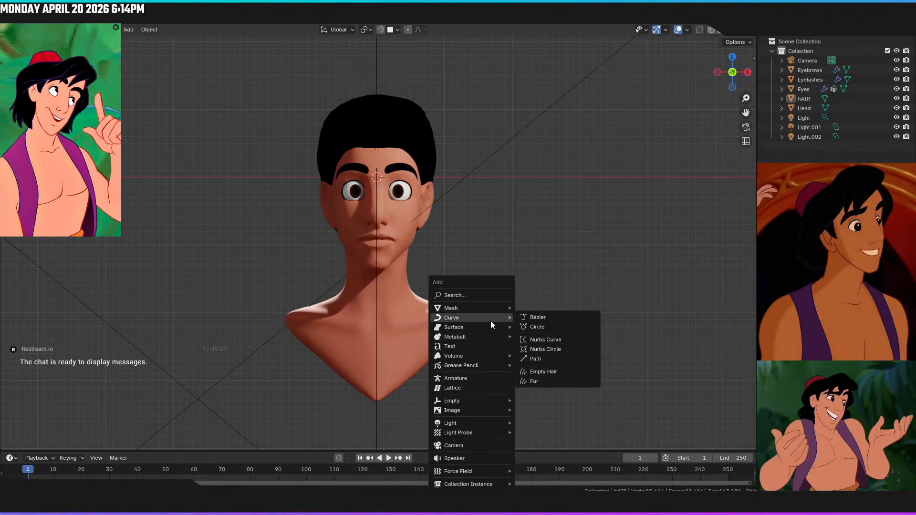
left_click(549, 321)
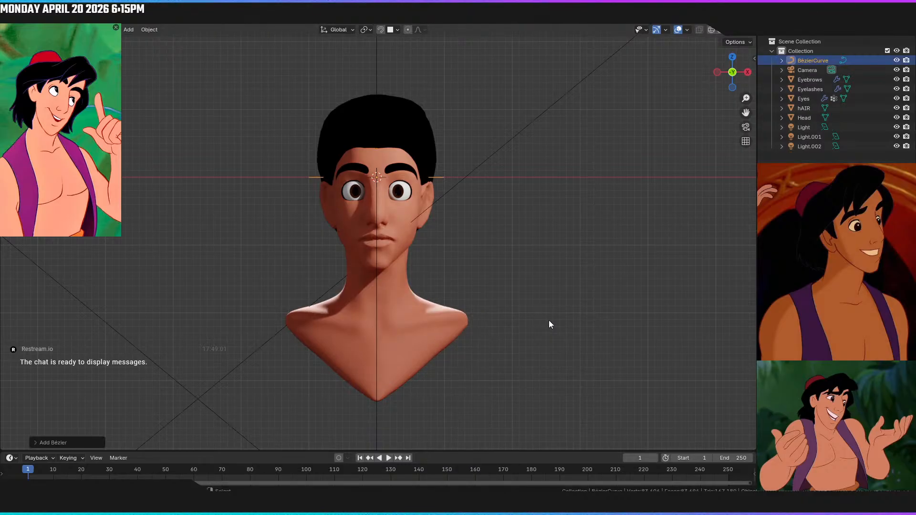
key("g")
key("x")
left_click(693, 368)
middle_click_drag(659, 336, 610, 283)
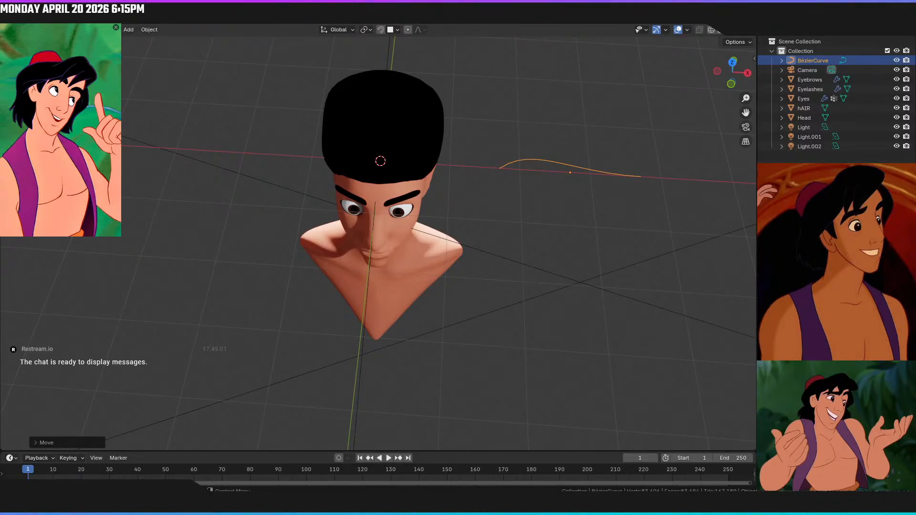
Rename the new Bézier curve as Taper Curve
double_click(815, 61)
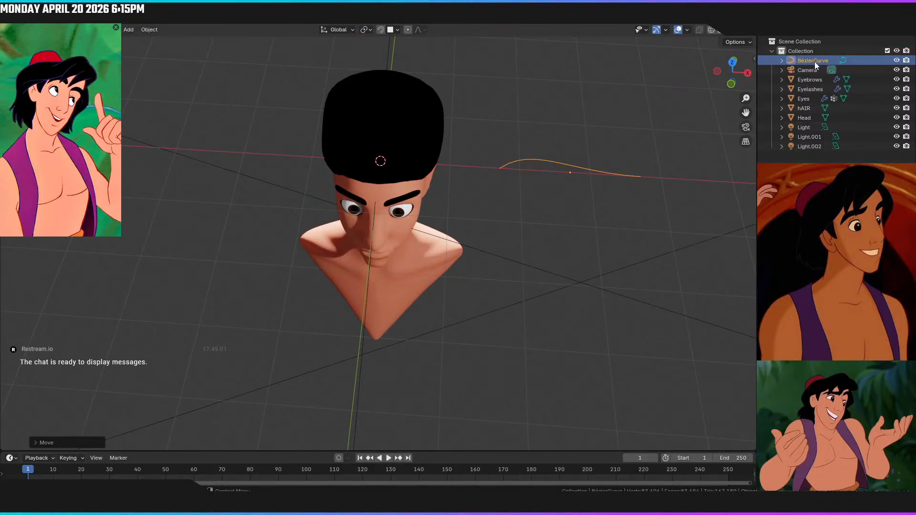
type("tAPER cU")
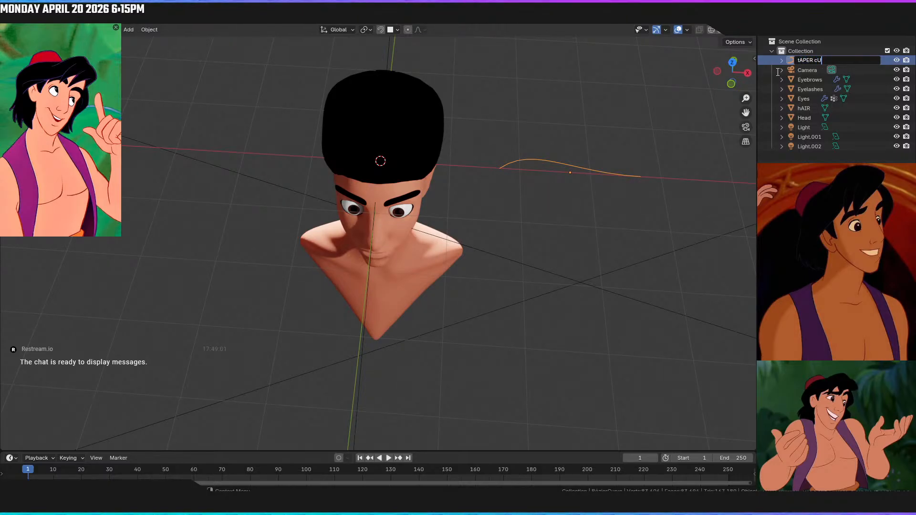
type("RTa")
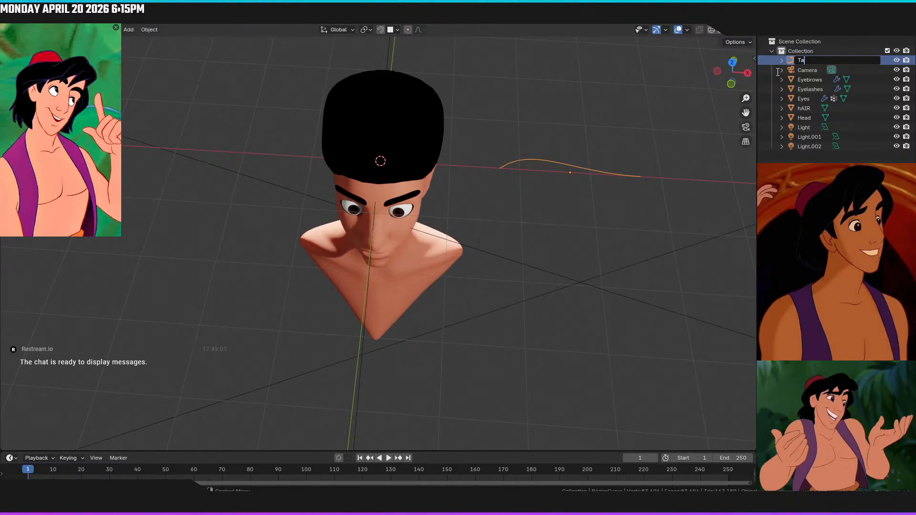
type("per Cur")
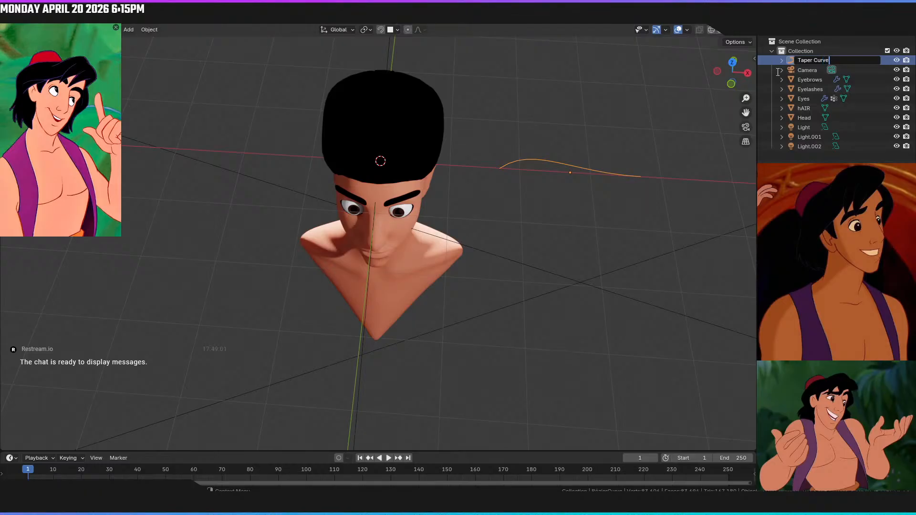
type("ve")
key("Return")
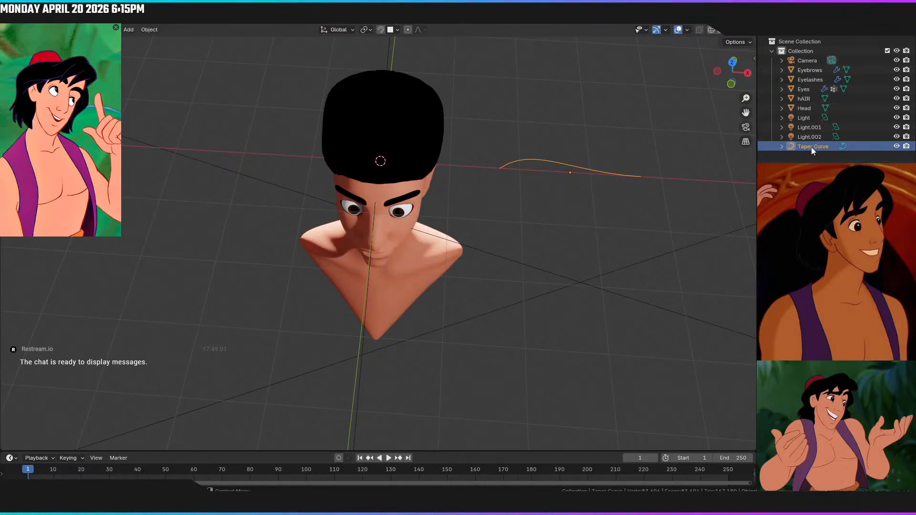
Move the taper curve farther away from the head along X
scroll(589, 196, "down", 2)
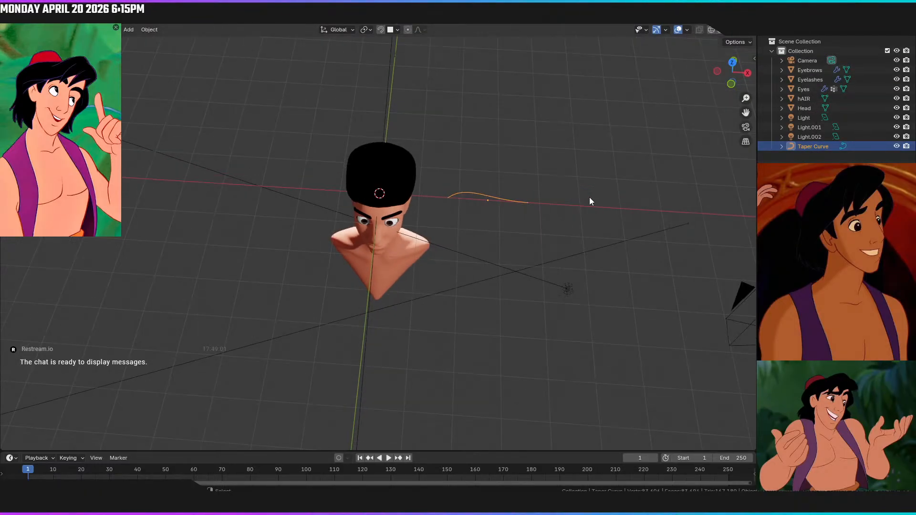
middle_click_drag(590, 196, 744, 223)
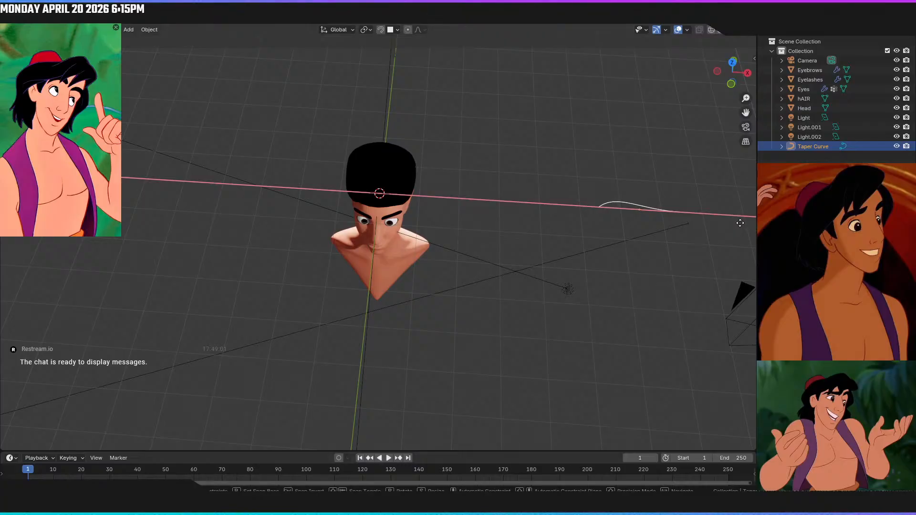
left_click(738, 222)
Add a Bézier circle and move it along X and Y to lie in front of the taper curve
key("shift+a")
mouse_move(571, 188)
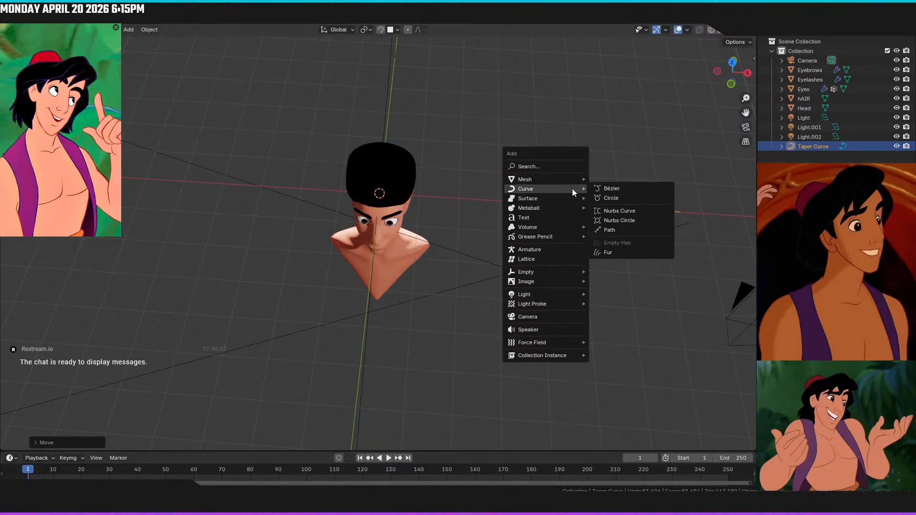
left_click(640, 198)
key("g")
key("x")
left_click(63, 265)
key("g")
key("y")
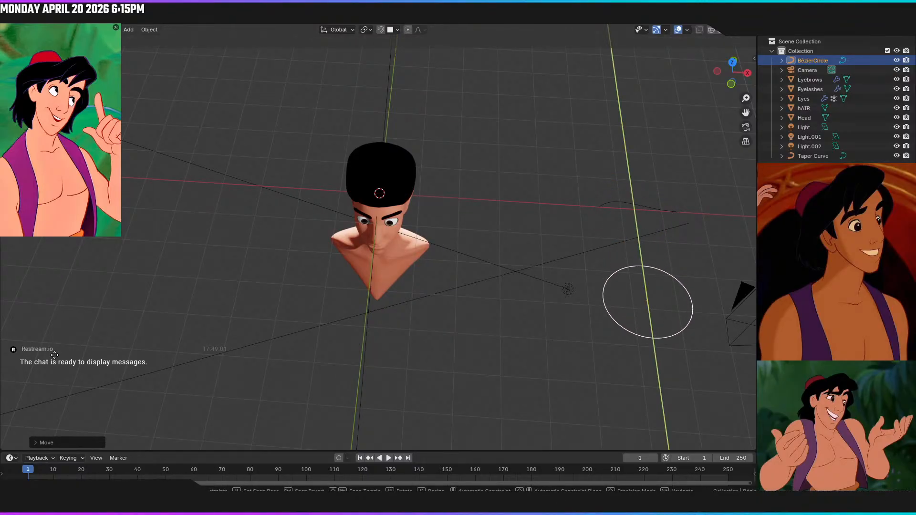
left_click(53, 378)
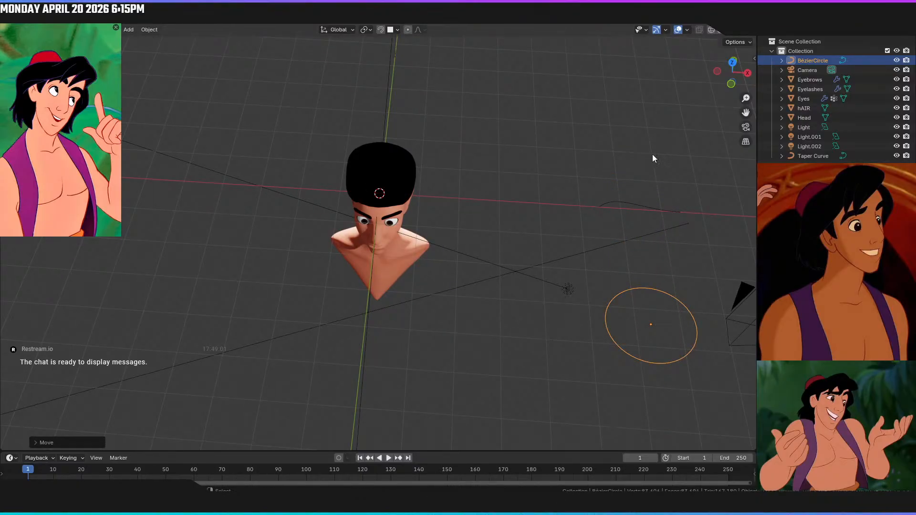
Rename the Bézier circle as Bevel Circle
double_click(824, 61)
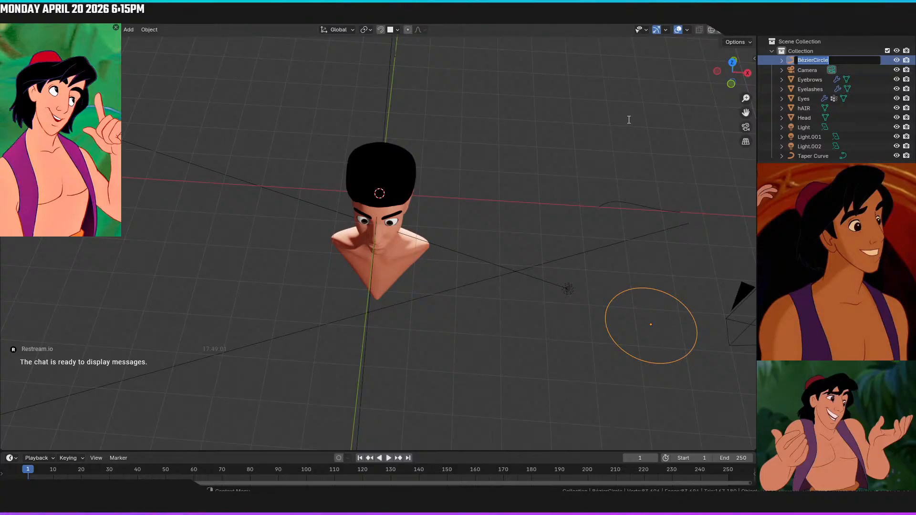
type("Bevel C")
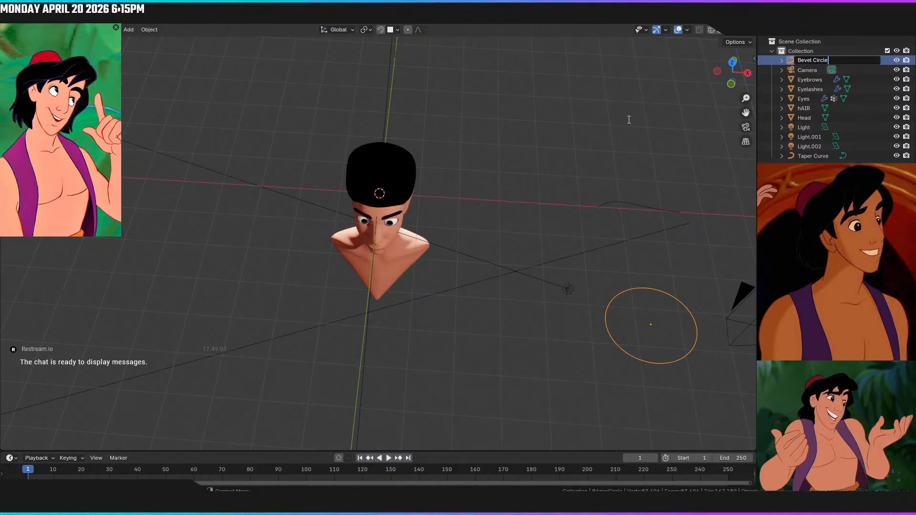
key("Return")
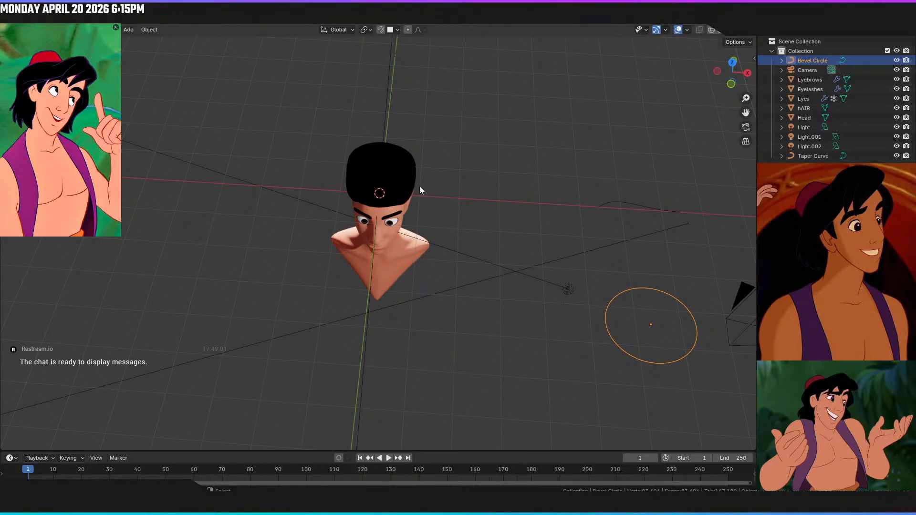
Add another Bézier curve for the hair strand and move it along Y in front of the face
key("shift+a")
mouse_move(440, 166)
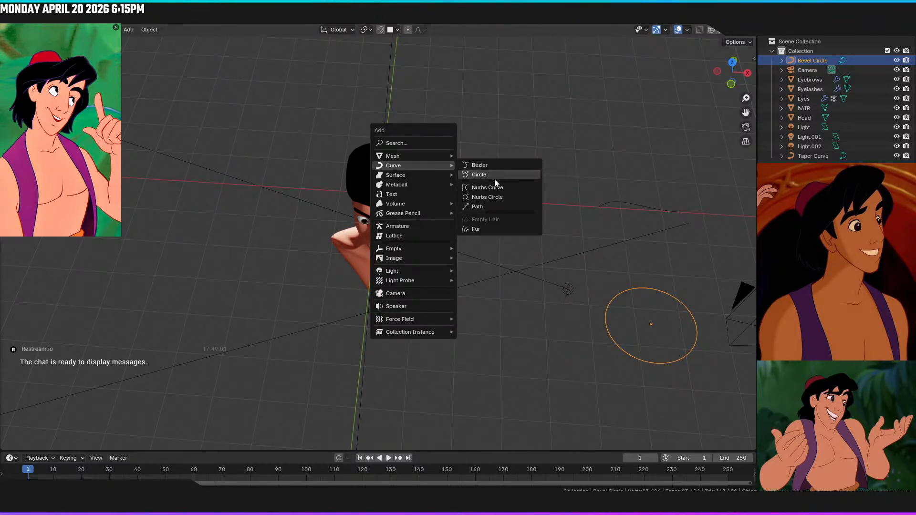
left_click(502, 166)
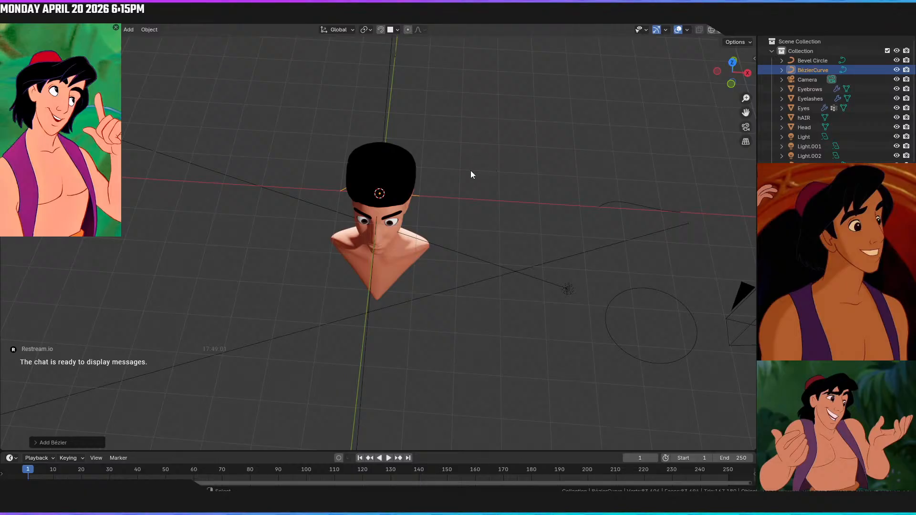
key("g")
key("y")
left_click(438, 240)
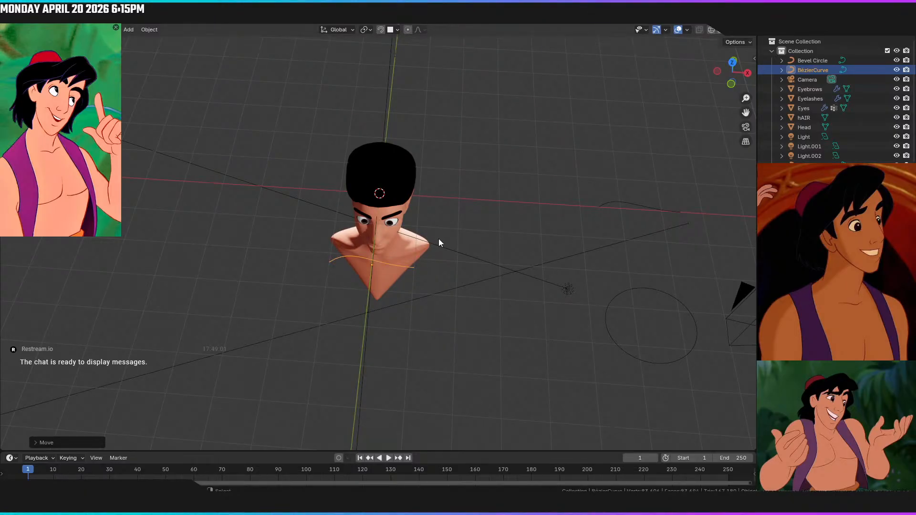
key("KP_3")
middle_click_drag(439, 242, 491, 297)
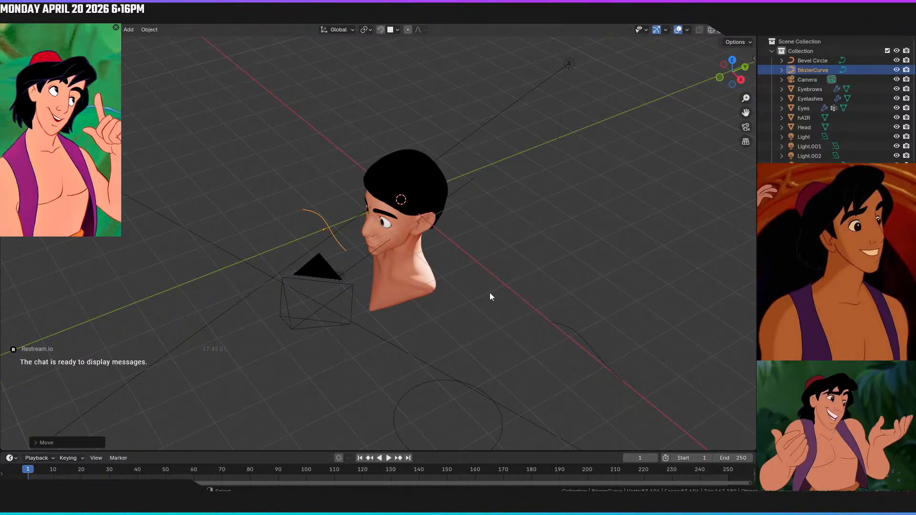
Rotate the new hair strand curve about Y and Z so it stands upright in front of the face
key("r")
key("y")
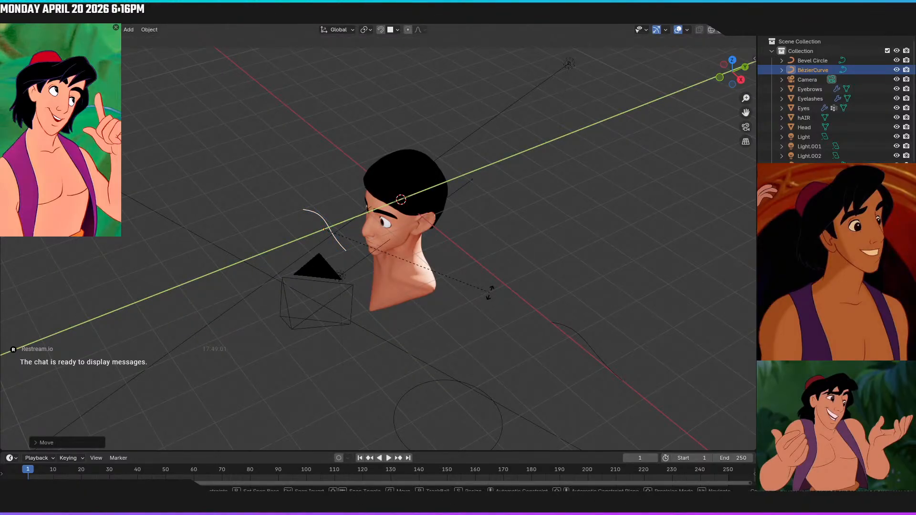
left_click(489, 293)
key("r")
key("z")
left_click(490, 293)
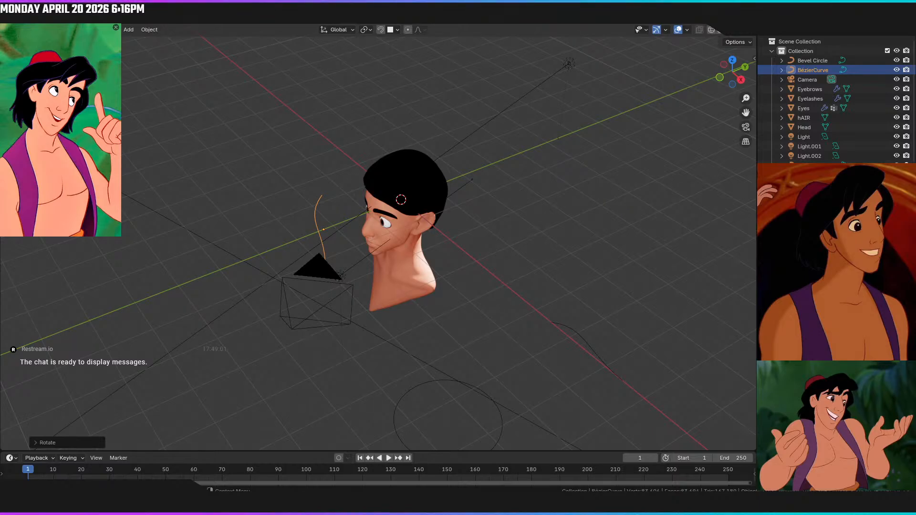
In Edit Mode, rotate the taper curve's control point nearest the head about Z to reshape the strand's taper
middle_click_drag(485, 256, 503, 296)
scroll(429, 226, "up", 3)
scroll(432, 234, "down", 5)
left_click(504, 296, "shift")
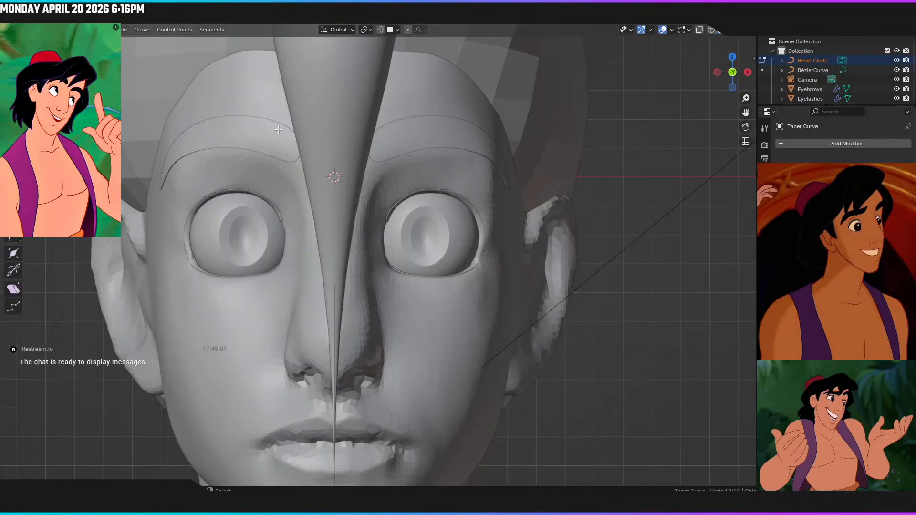
scroll(267, 229, "down", 3)
middle_click_drag(267, 229, 215, 222)
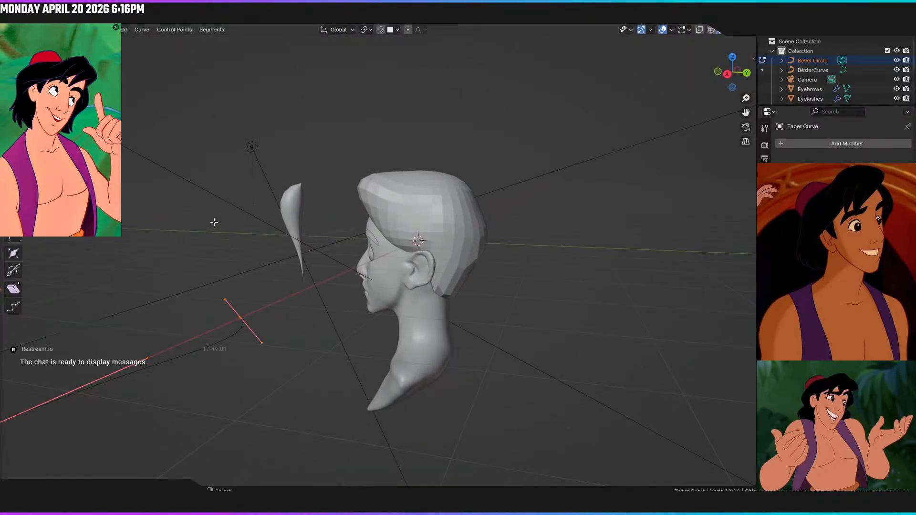
left_click(241, 320)
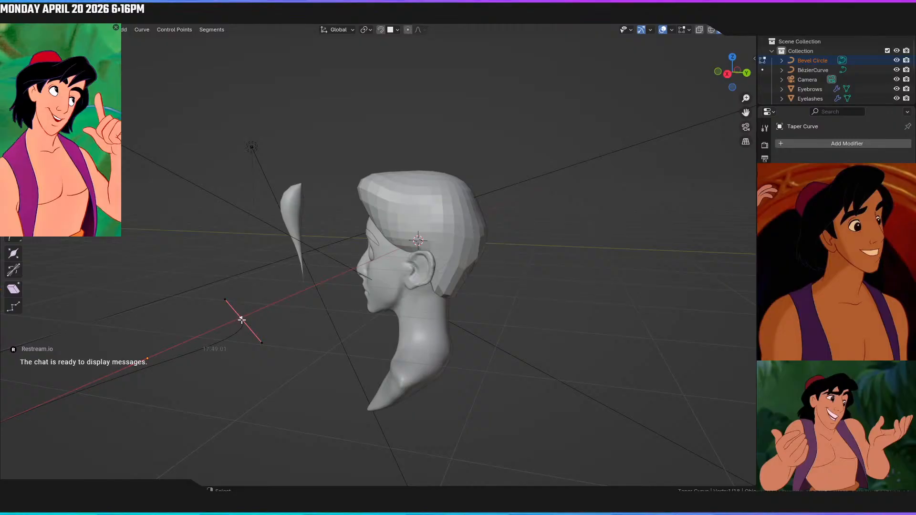
key("r")
key("z")
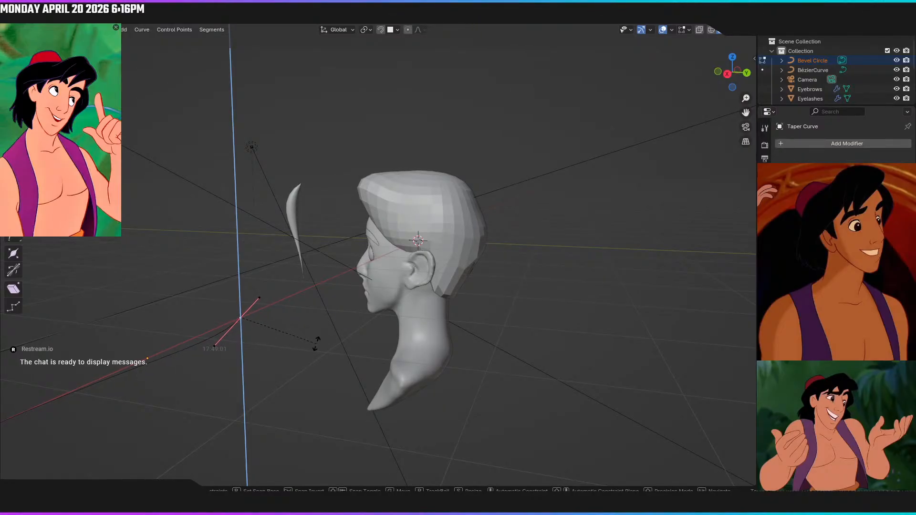
left_click(313, 343)
Scale the bevel circle's front and back control points apart along Y to elongate the profile
middle_click_drag(311, 343, 444, 360)
left_click(678, 367)
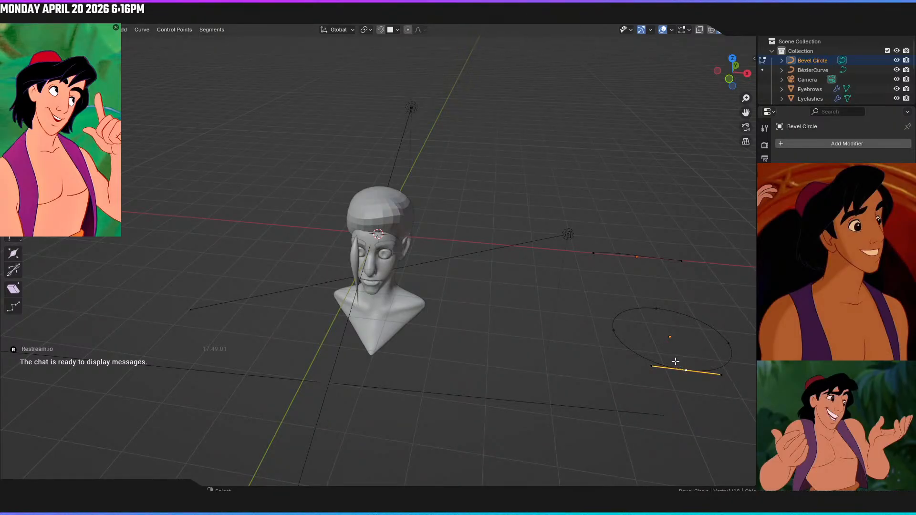
key("y")
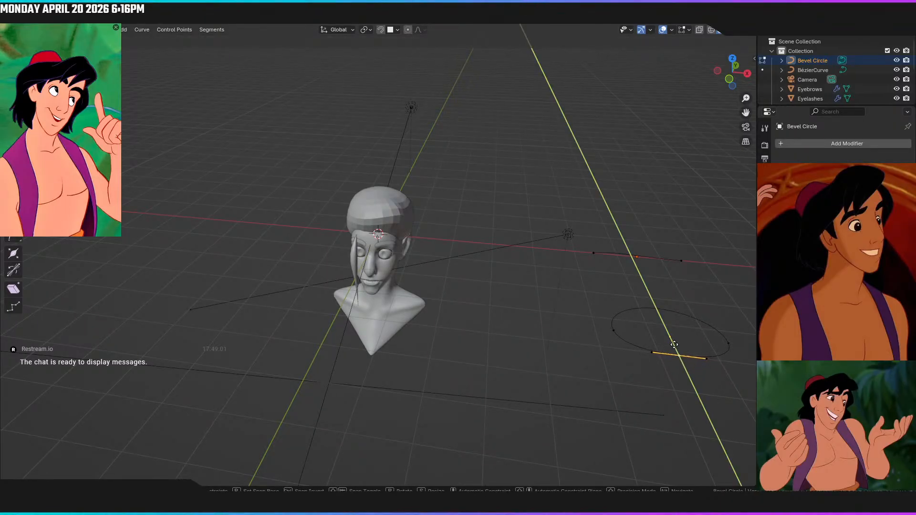
right_click(675, 385)
left_click(658, 313, "shift")
key("s")
key("y")
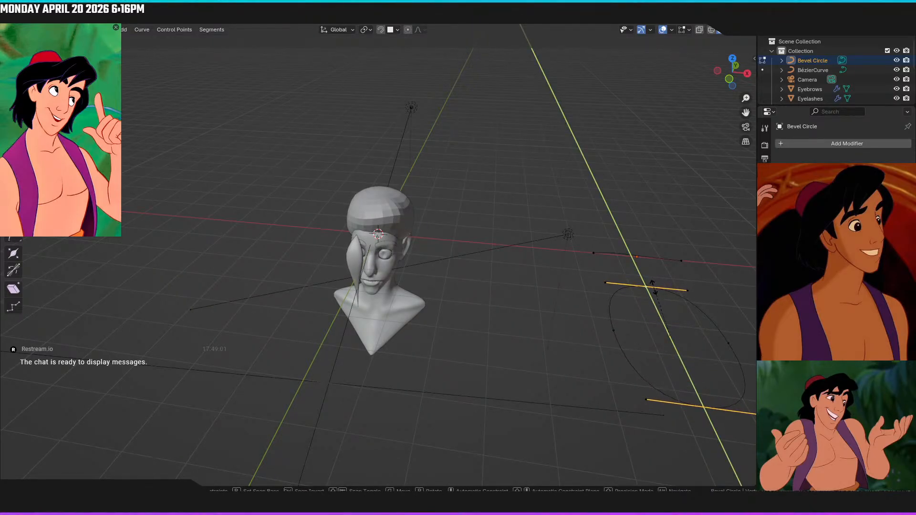
left_click(652, 294)
middle_click_drag(652, 294, 505, 249)
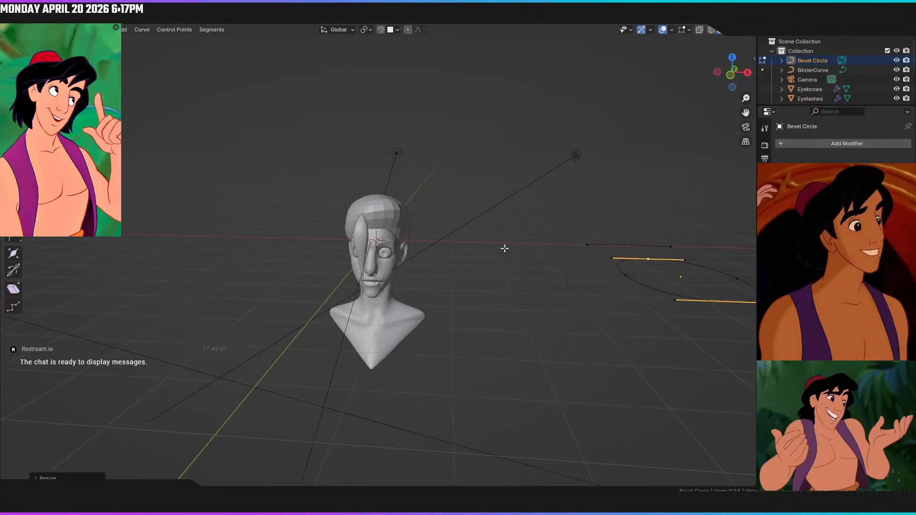
key("s")
key("y")
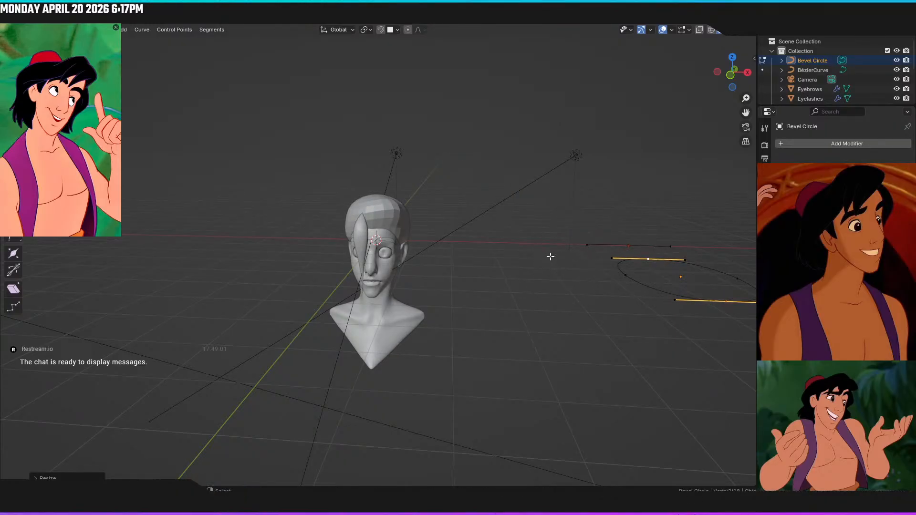
left_click(551, 230)
Scale the bevel circle's two side control points inward along X to narrow the profile
left_click(728, 277)
left_click(629, 274, "shift")
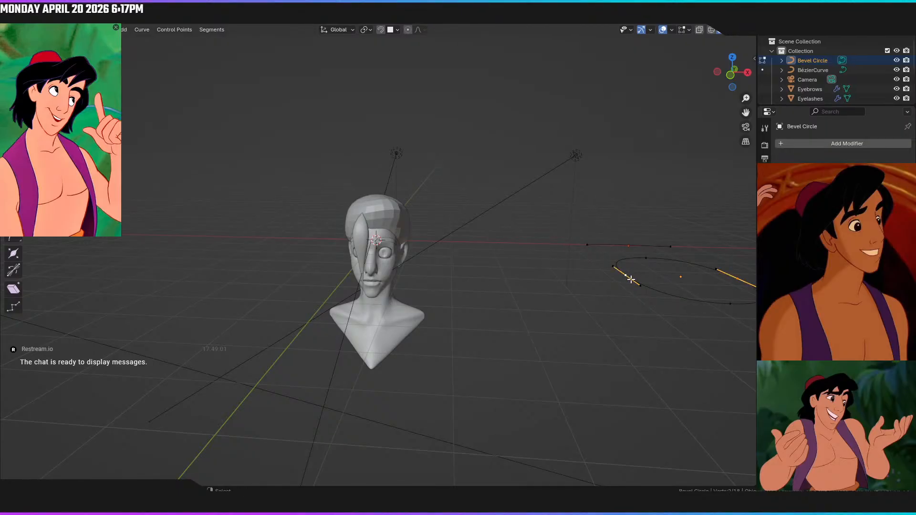
key("s")
key("x")
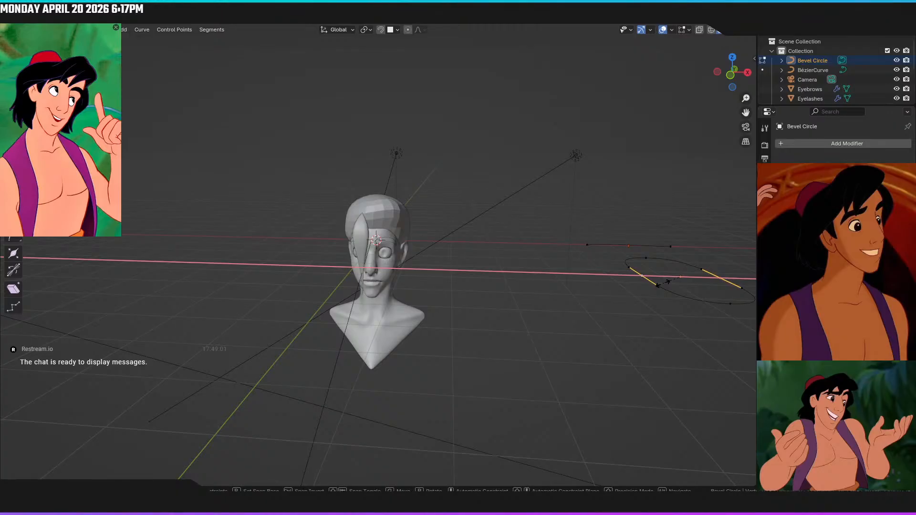
left_click(663, 283)
middle_click_drag(488, 291, 435, 282)
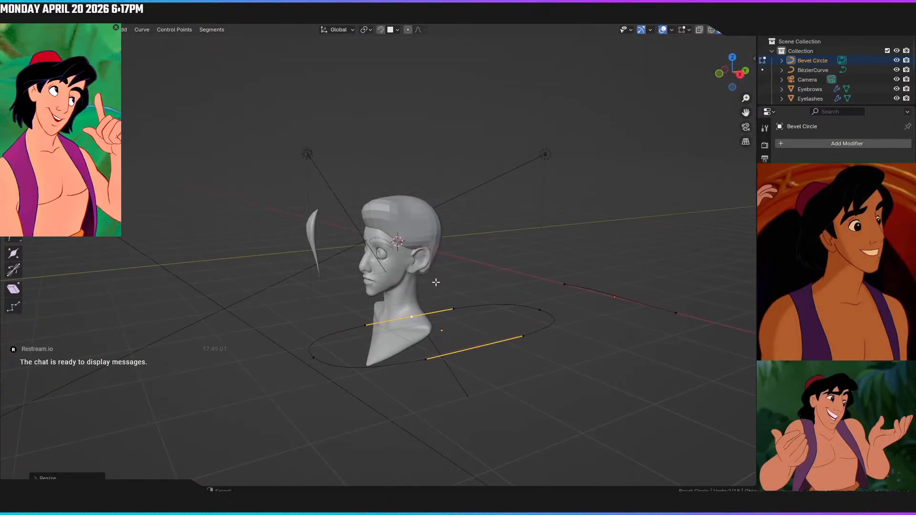
left_click(564, 286)
middle_click_drag(565, 287, 599, 289)
key("g")
key("y")
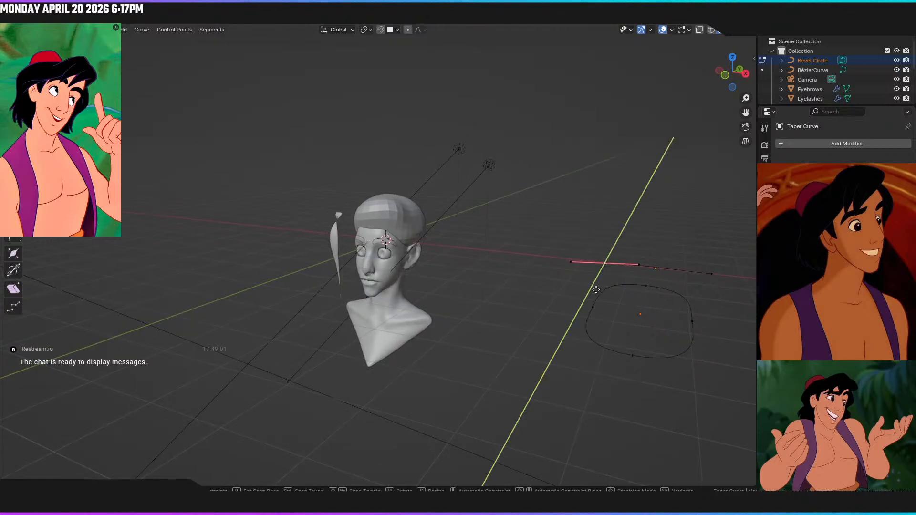
right_click(601, 291)
key("g")
key("x")
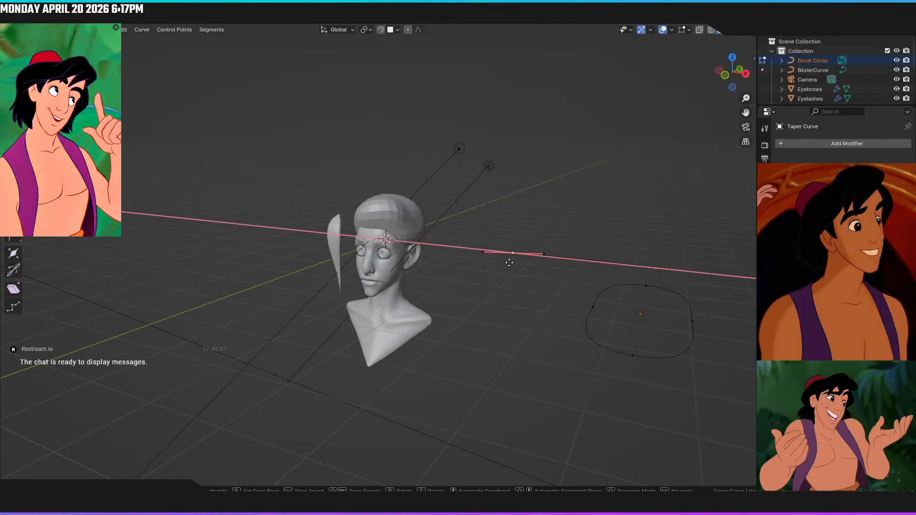
left_click(580, 271)
Move the taper curve's outer end point along X away from the head to lengthen the curve
left_click(659, 273)
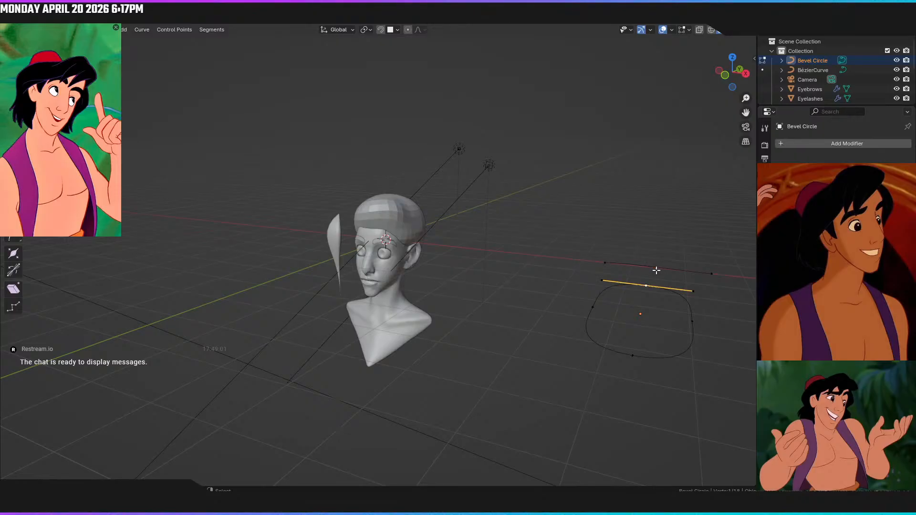
left_click(709, 272)
key("g")
key("x")
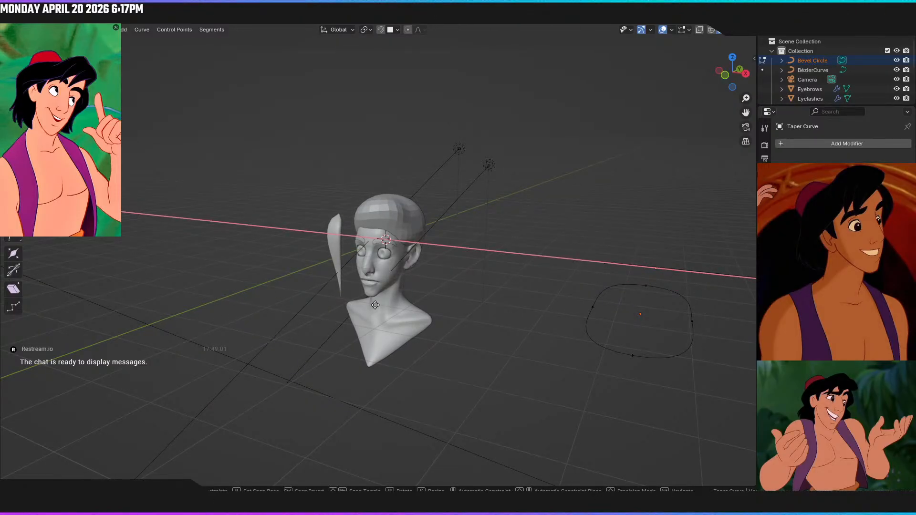
left_click(499, 305)
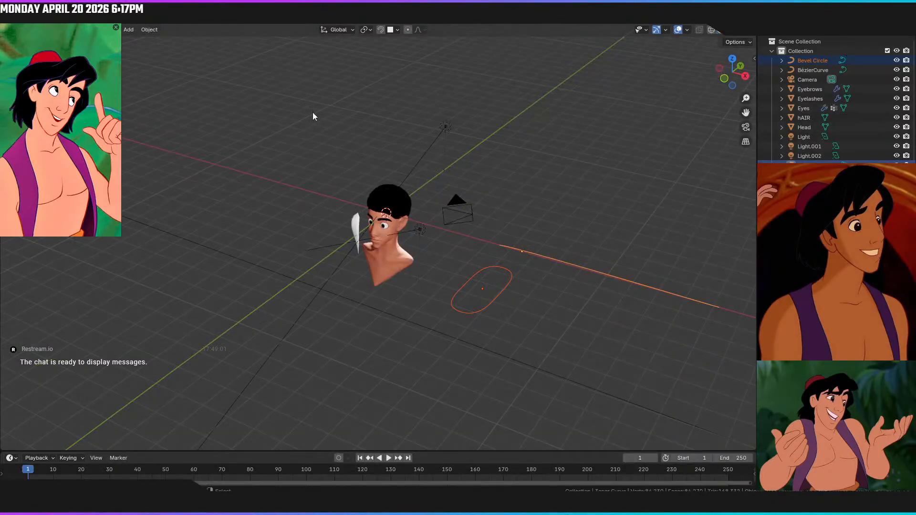
Select the bevel circle and the taper curve together and hide both in the viewport
left_click(319, 188)
scroll(353, 191, "down", 4)
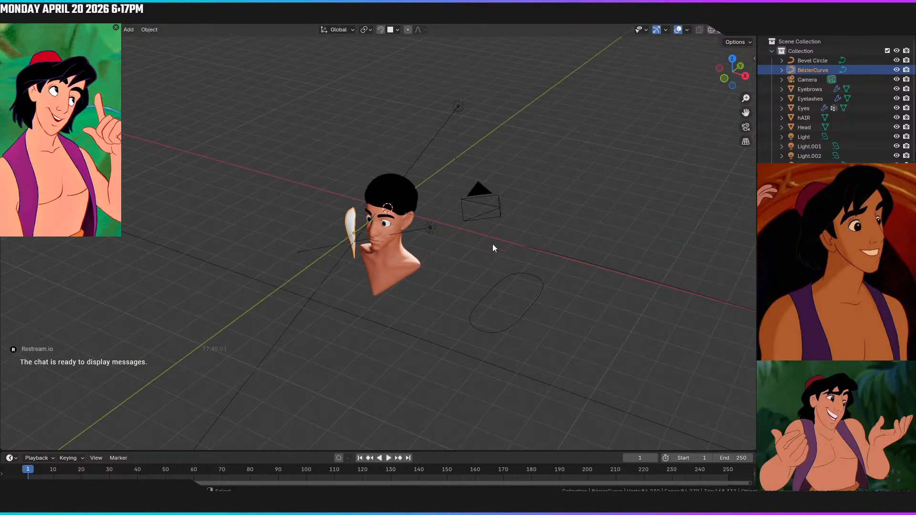
left_click(532, 275)
left_click(565, 259, "shift")
scroll(568, 263, "down", 4)
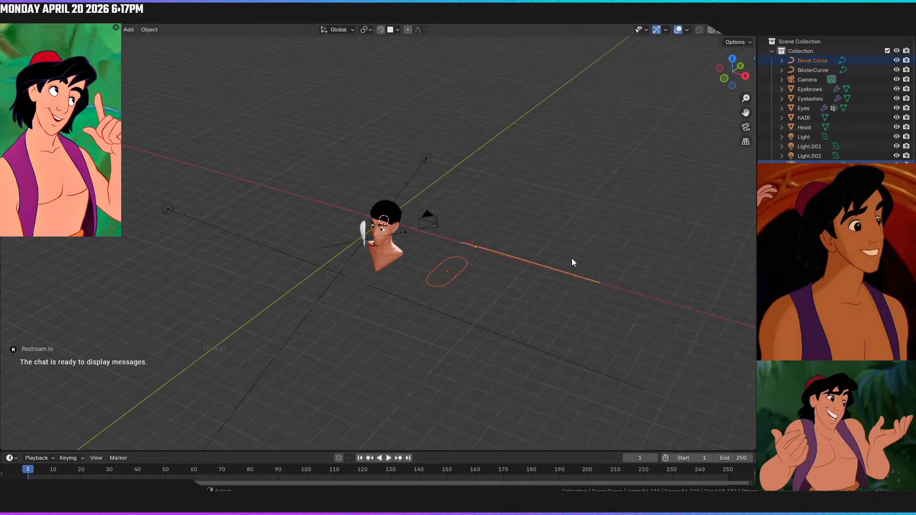
key("h")
scroll(477, 248, "up", 5)
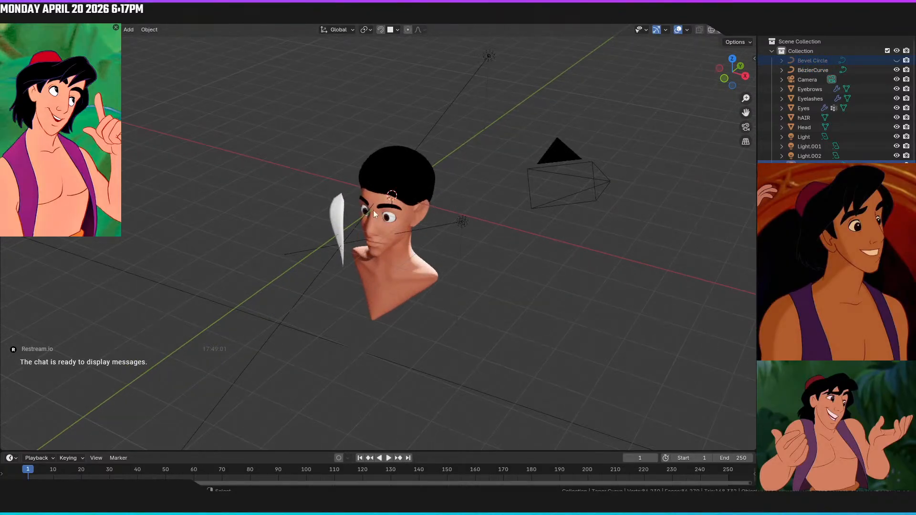
Select the hair strand in front orthographic view and give it the black hair material
key("KP_1")
key("KP_5")
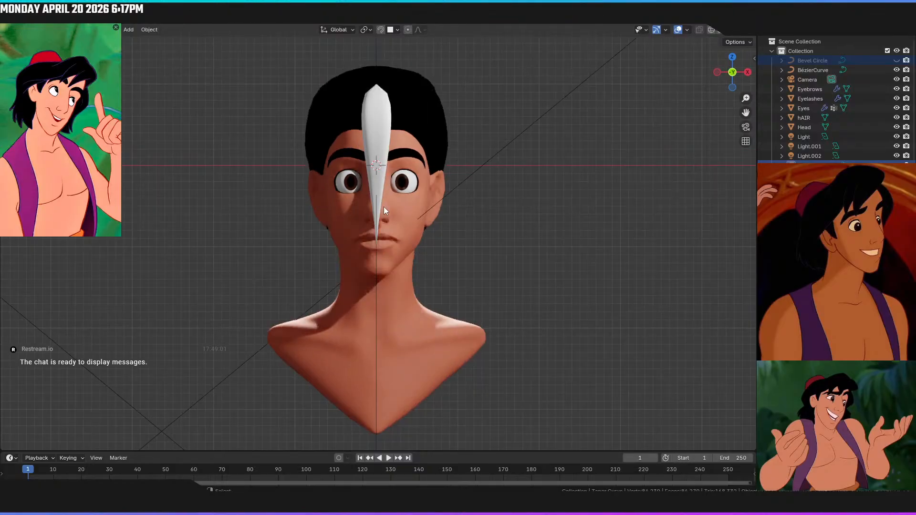
left_click(381, 146)
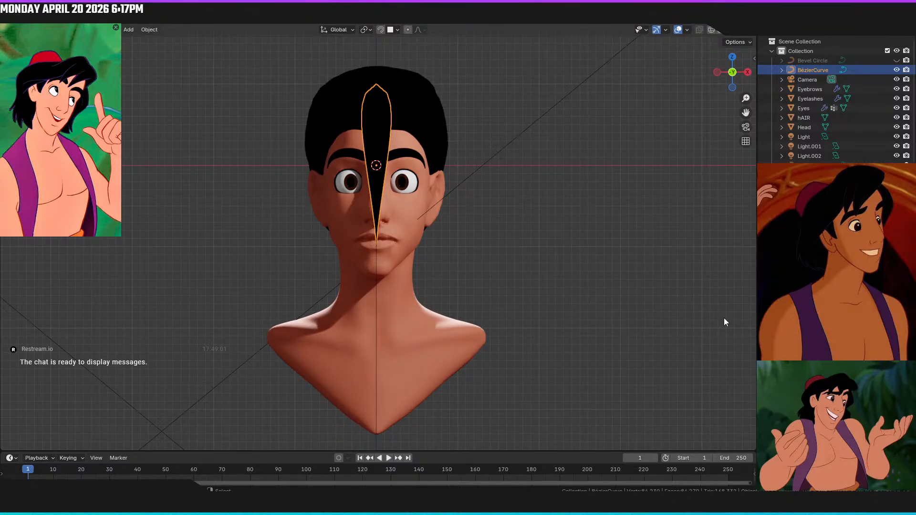
Move the hair strand along Y back toward the face until it meets the front hairline
left_click(369, 111)
left_click(373, 130)
middle_click_drag(391, 140, 473, 160)
key("g")
key("y")
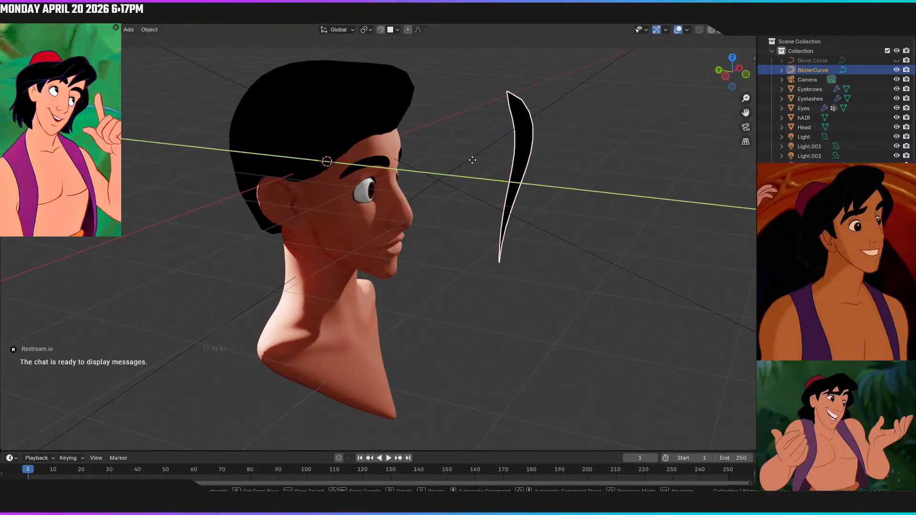
left_click(379, 131)
middle_click_drag(379, 131, 220, 121)
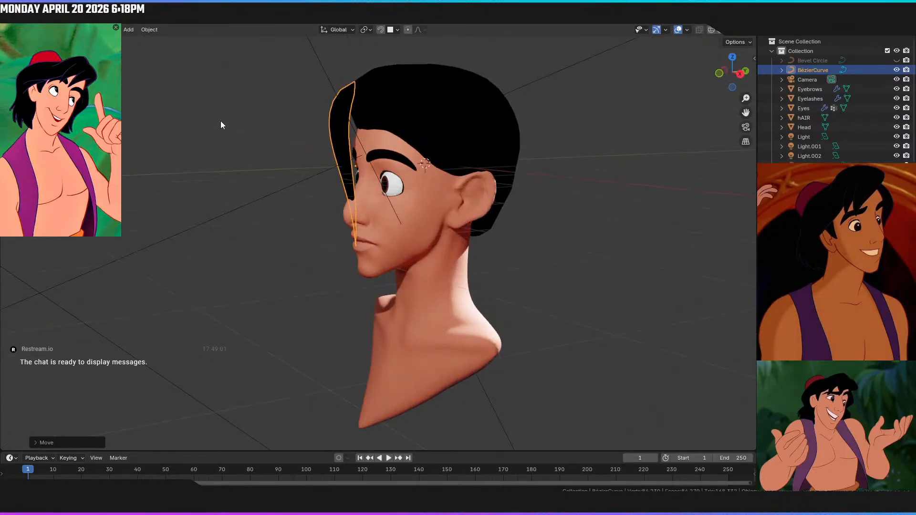
Rotate the strand in front view so it slants diagonally across the forehead, and raise it slightly along Z
key("KP_1")
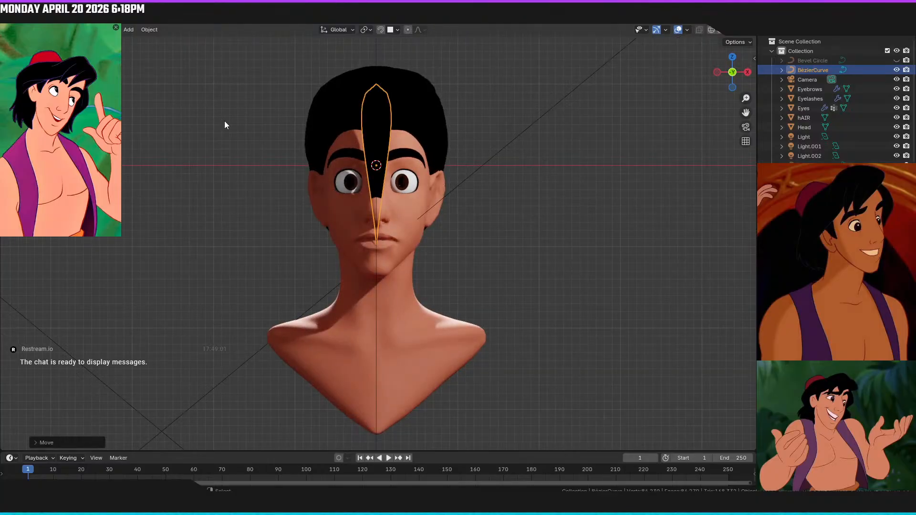
key("r")
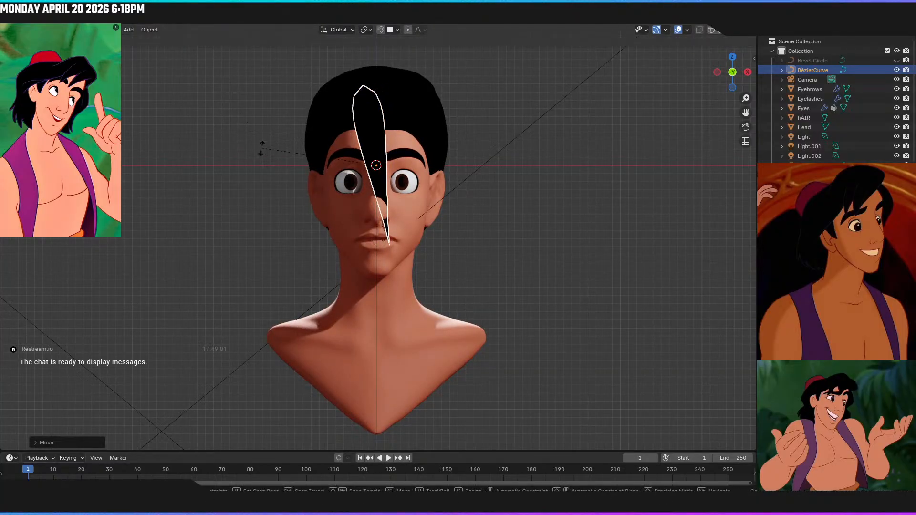
left_click(323, 110)
key("g")
key("y")
right_click(348, 131)
key("g")
key("z")
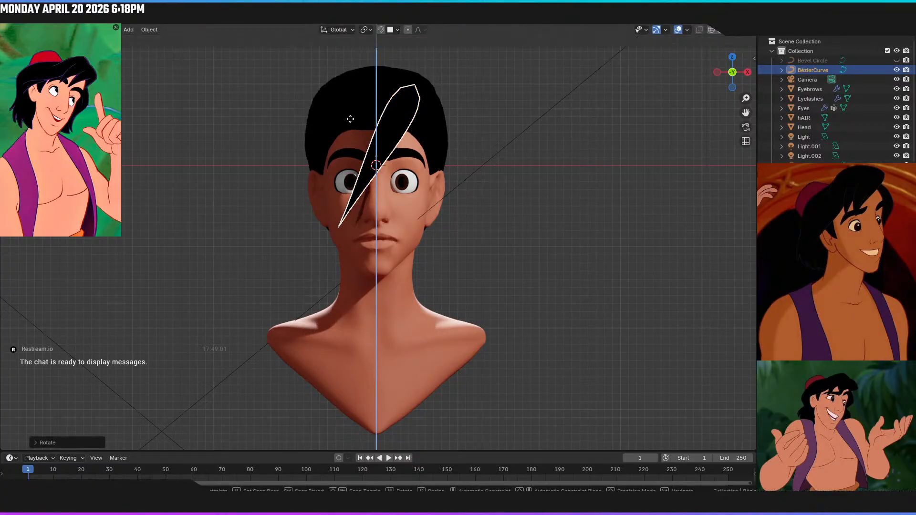
left_click(331, 119)
Switch the viewport to solid shading and move the strand along Y closer to the hair base in side view
middle_click_drag(331, 119, 233, 126)
key("z")
left_click(480, 135)
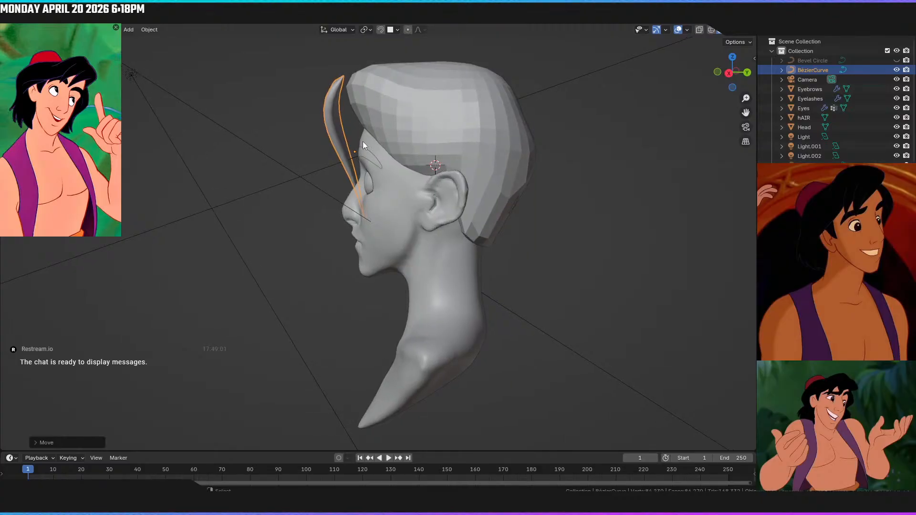
key("g")
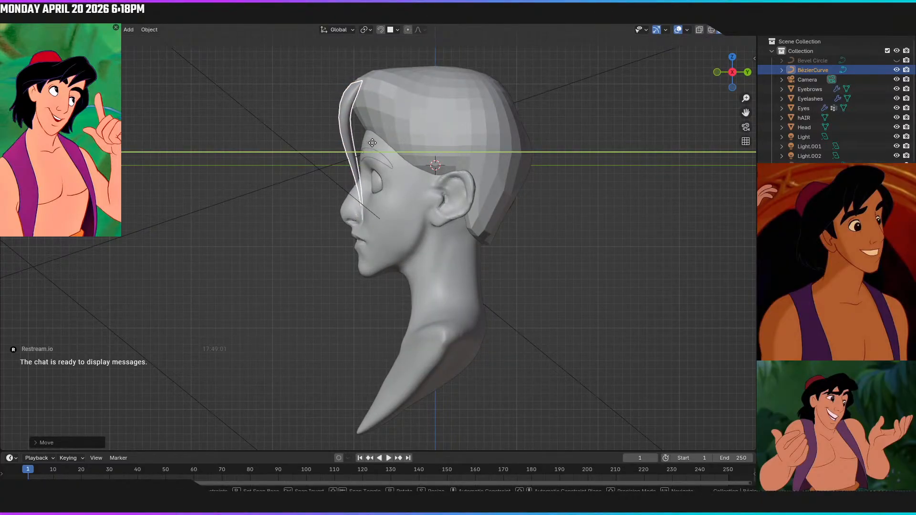
left_click(376, 143)
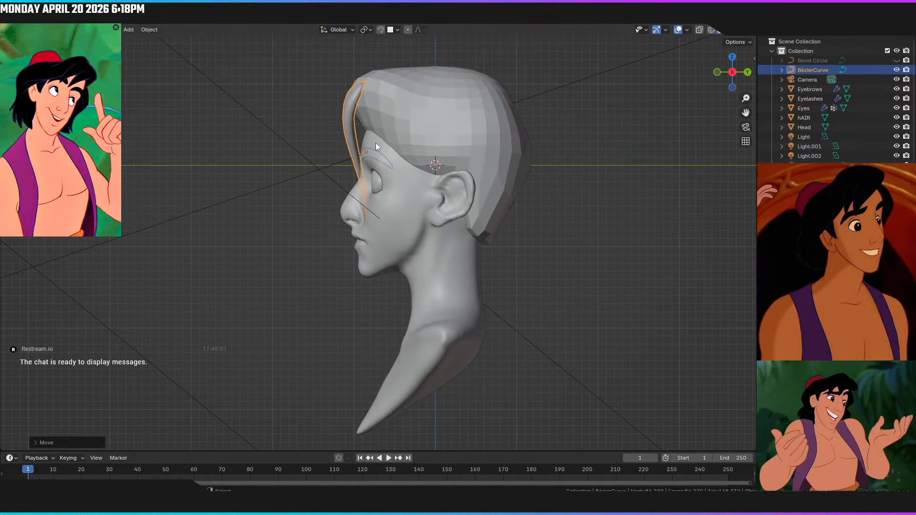
Rotate the strand in front view to a flatter diagonal across the forehead
key("KP_1")
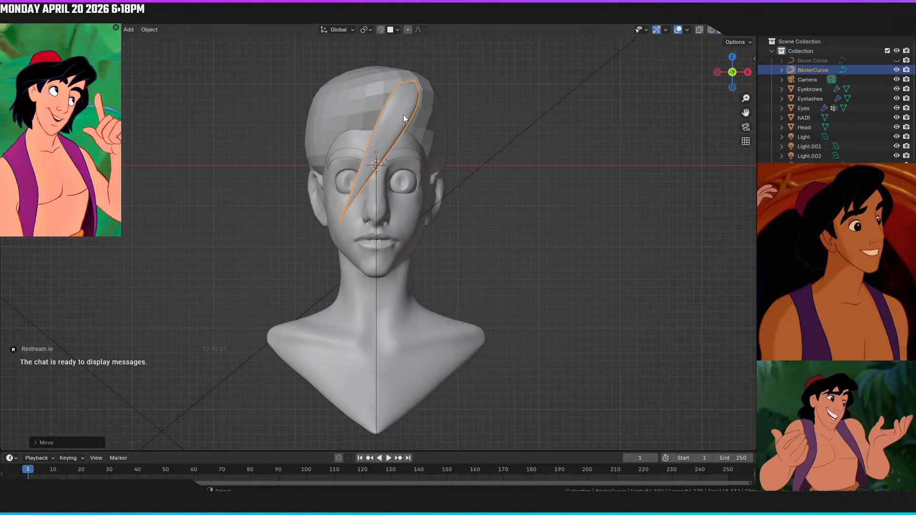
key("s")
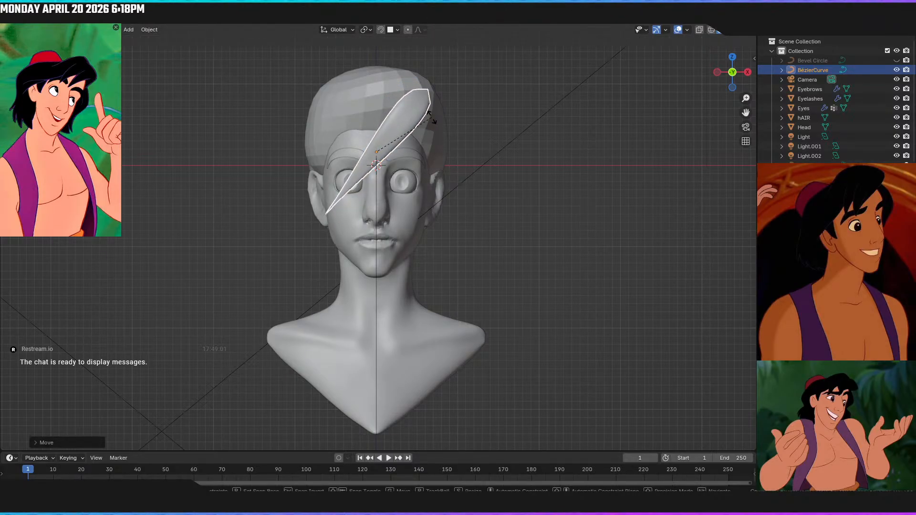
left_click(436, 121)
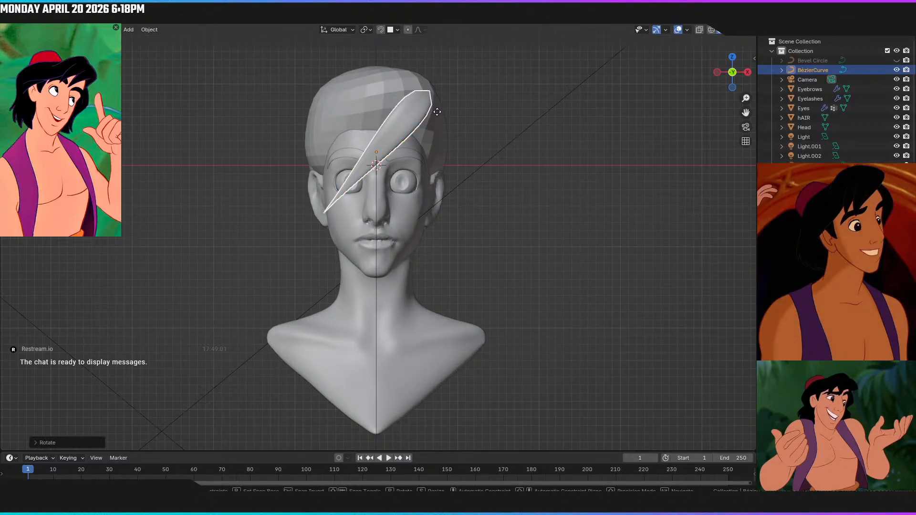
Move the hair strand slightly upward over the forehead in front view
key("g")
left_click(432, 117)
middle_click_drag(432, 117, 304, 139)
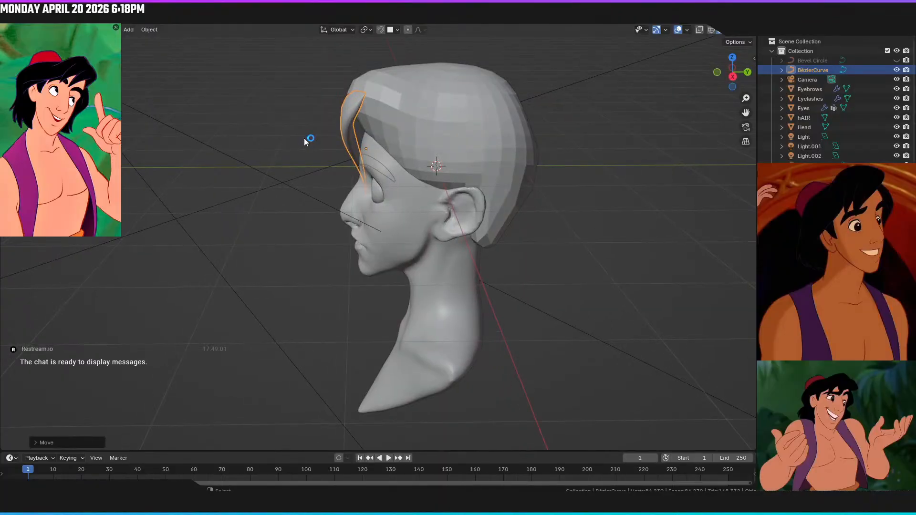
key("KP_1")
mouse_move(379, 130)
middle_mouse_down()
mouse_move(283, 161)
mouse_move(433, 147)
mouse_move(445, 136)
middle_mouse_up()
Rotate the hair strand around Z so it follows the front of the hair base more closely
key("z")
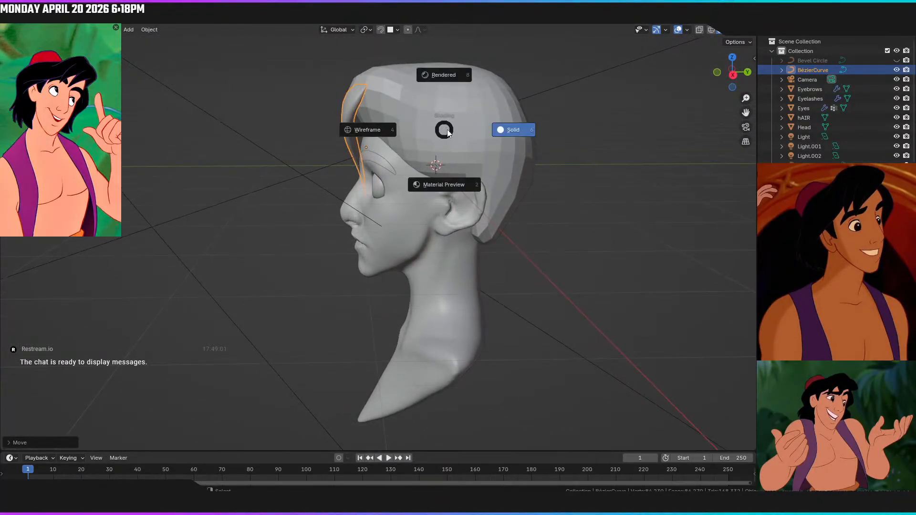
key("r")
key("z")
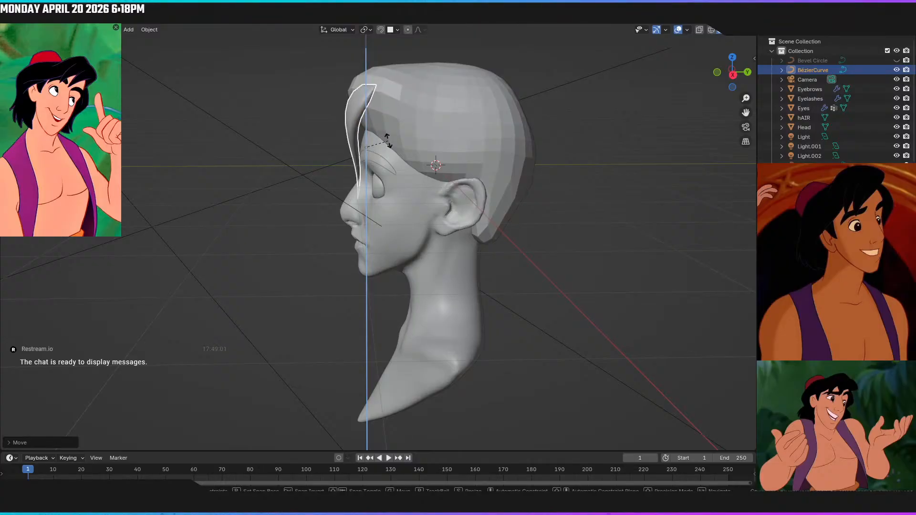
left_click(384, 141)
key("KP_4")
key("KP_4")
key("KP_4")
key("KP_4")
key("KP_4")
key("KP_4")
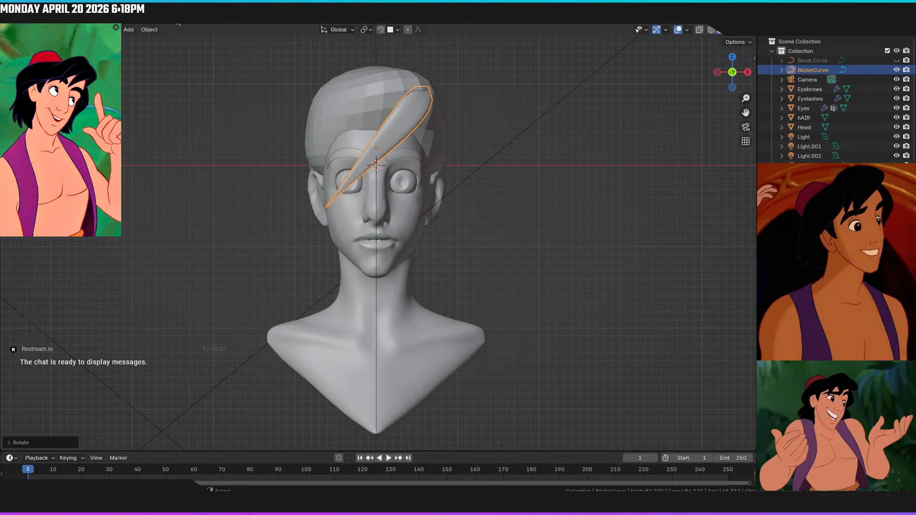
Enter curve editing for the strand and move its lower end point up to the brow in front view
left_click(202, 26)
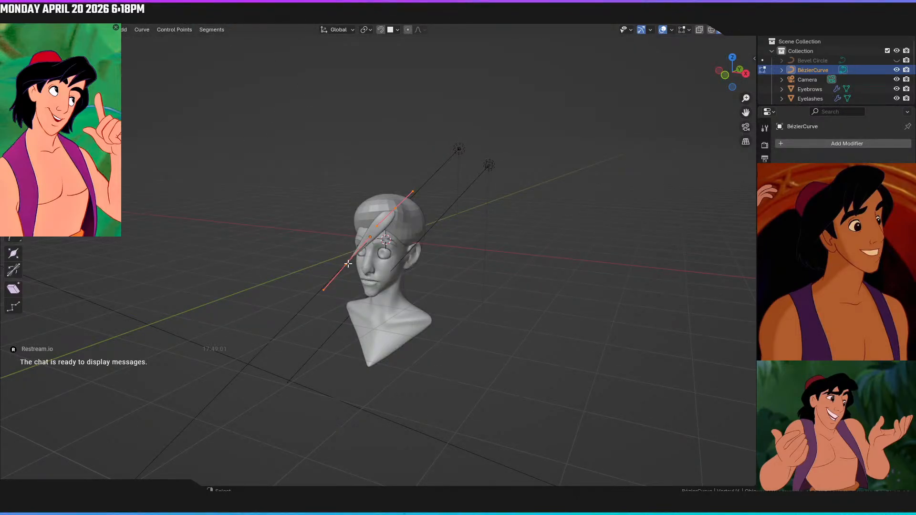
key("KP_1")
scroll(348, 264, "up", 6)
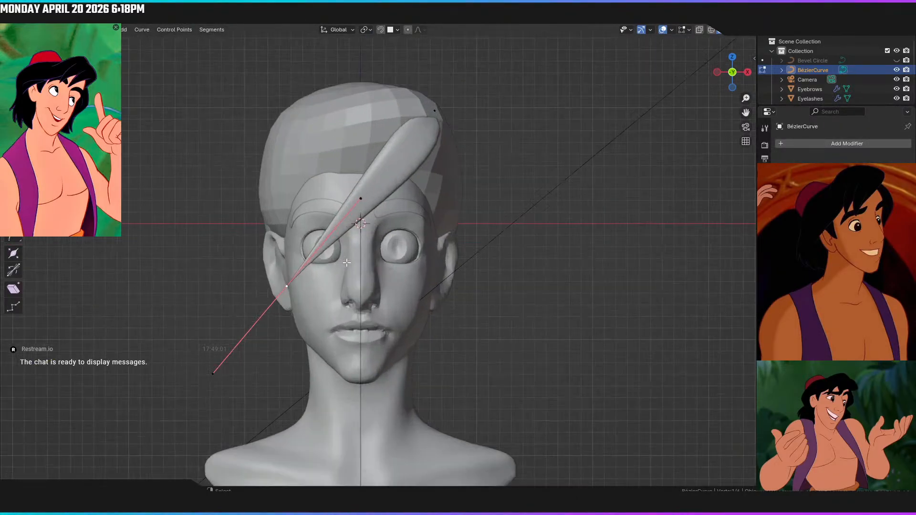
key("g")
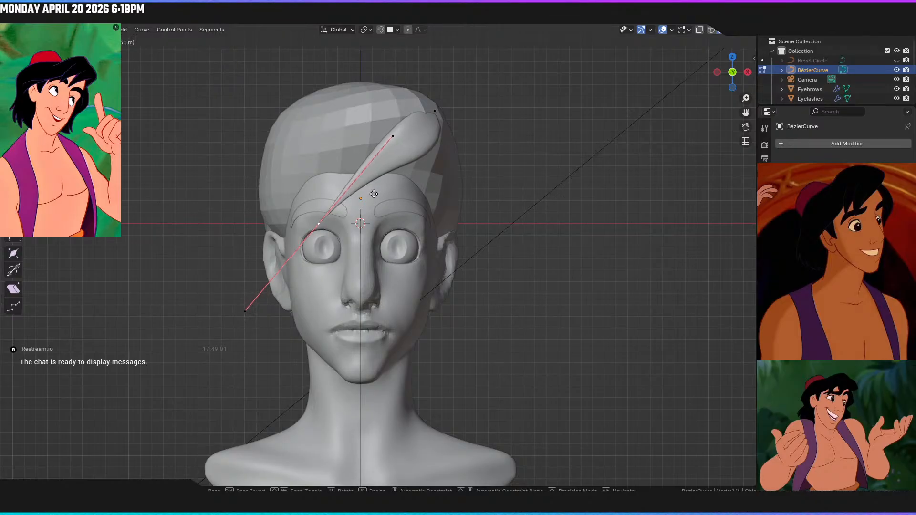
left_click(375, 194)
Subdivide the strand's curve to add a control point in its middle
mouse_move(399, 197)
middle_mouse_down()
mouse_move(442, 210)
mouse_move(280, 162)
mouse_move(306, 181)
mouse_move(370, 187)
mouse_move(323, 184)
mouse_move(338, 162)
mouse_move(400, 181)
middle_mouse_up()
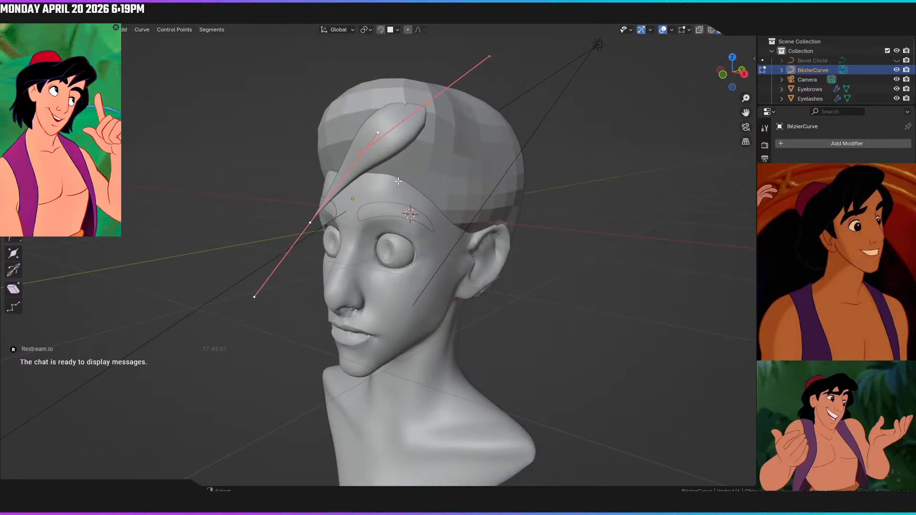
right_click(398, 181)
left_click(398, 182)
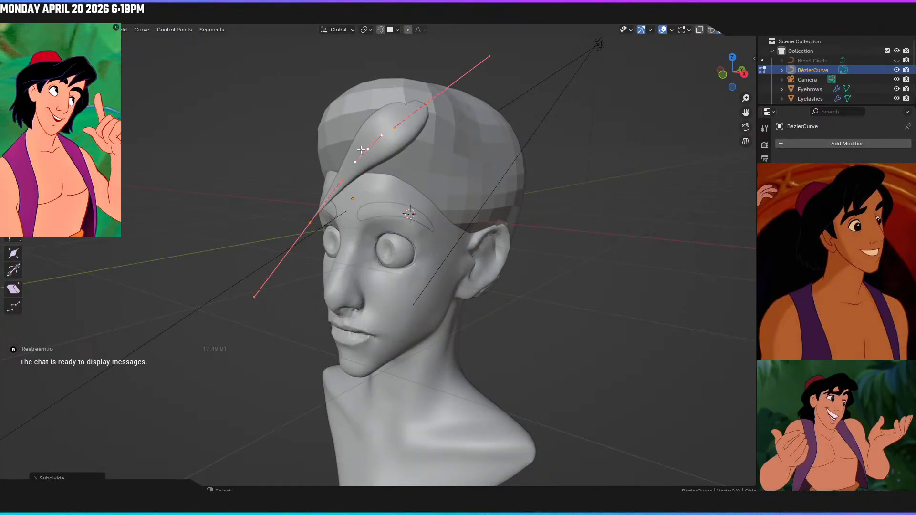
Move the strand's middle control point forward along Y, away from the hairline, in side view
left_click(366, 150)
key("KP_3")
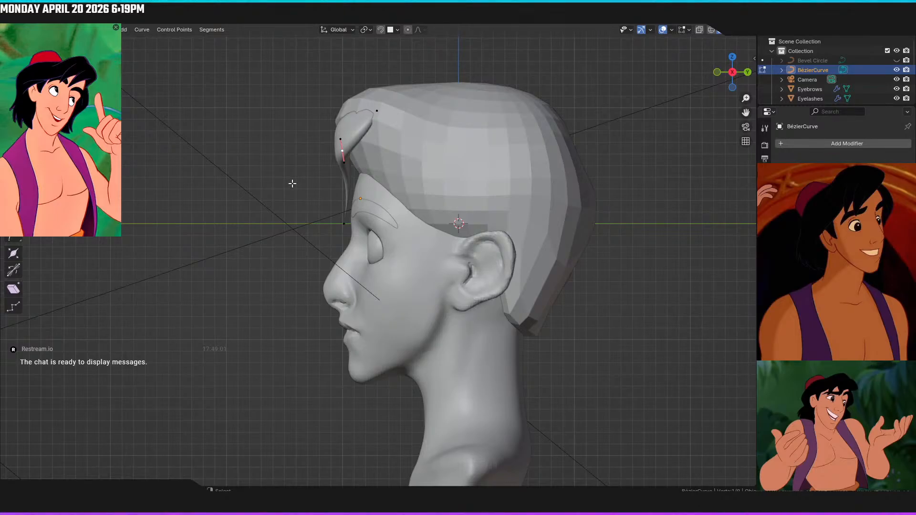
key("g")
key("y")
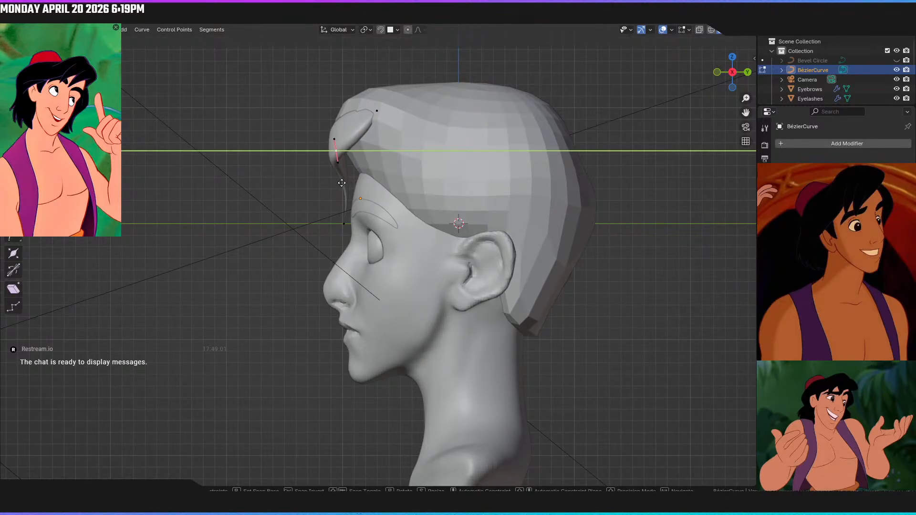
left_click(341, 203)
Rotate the control point at the strand's lower tip around Z so the tip curves toward the forehead
middle_click_drag(344, 220, 454, 239)
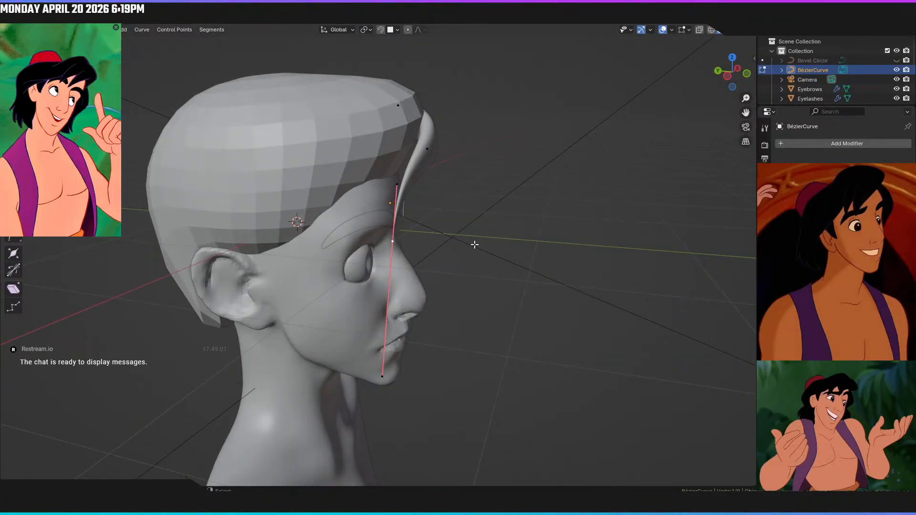
key("z")
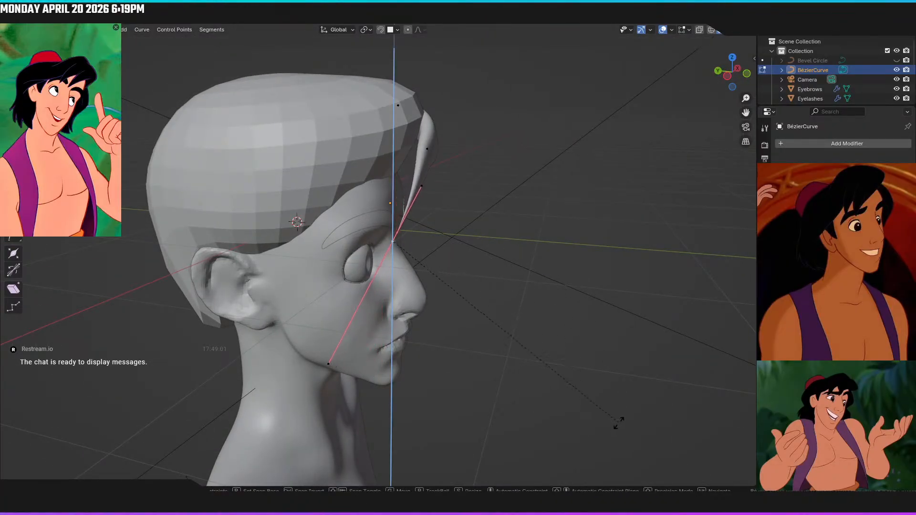
left_click(460, 253)
Rotate the strand's middle control point around Z to smooth its bend across the forehead
middle_click_drag(460, 253, 330, 149)
left_click(357, 144)
key("z")
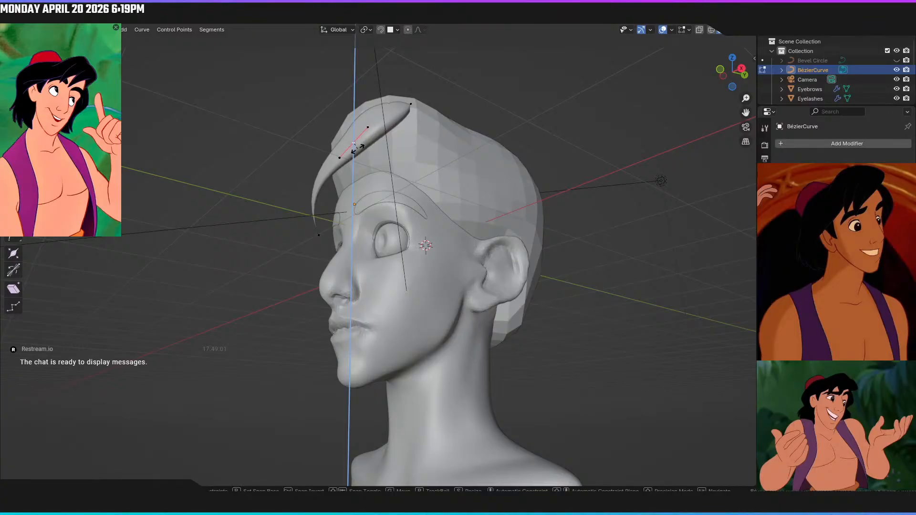
left_click(359, 148)
Rotate the middle control point around Y while viewing the strand from above
middle_click_drag(359, 148, 444, 251)
mouse_move(407, 280)
middle_mouse_down()
mouse_move(422, 311)
mouse_move(416, 285)
mouse_move(418, 295)
middle_mouse_up()
key("r")
key("y")
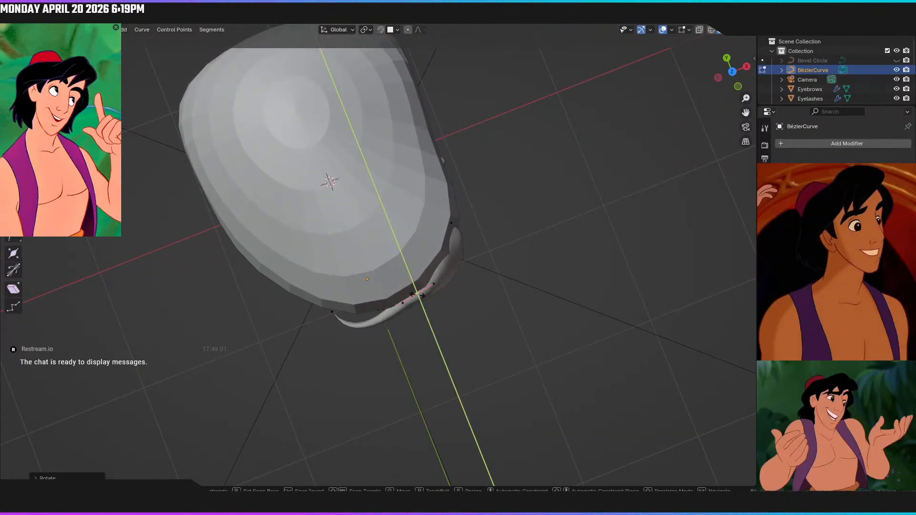
left_click(418, 295)
key("r")
key("y")
left_click(461, 317)
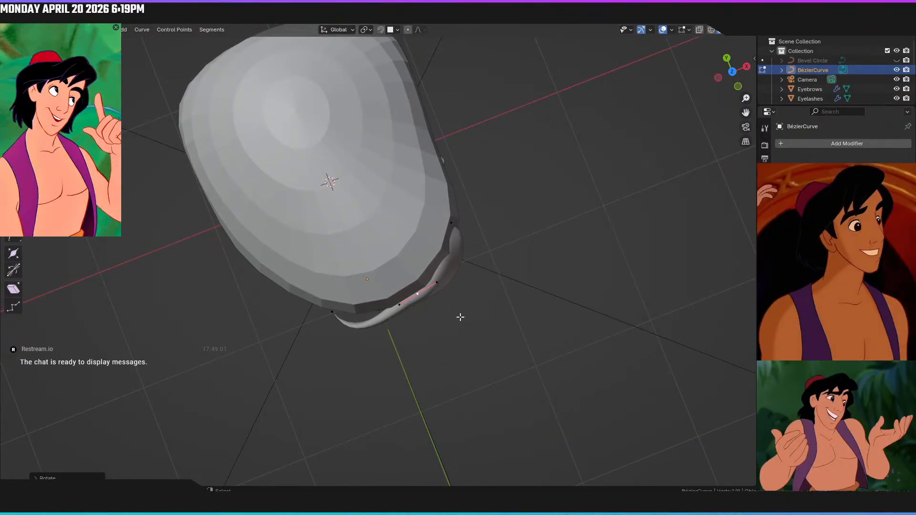
Rotate the middle control point around X and move it slightly forward along Y to round out the strand
key("r")
key("x")
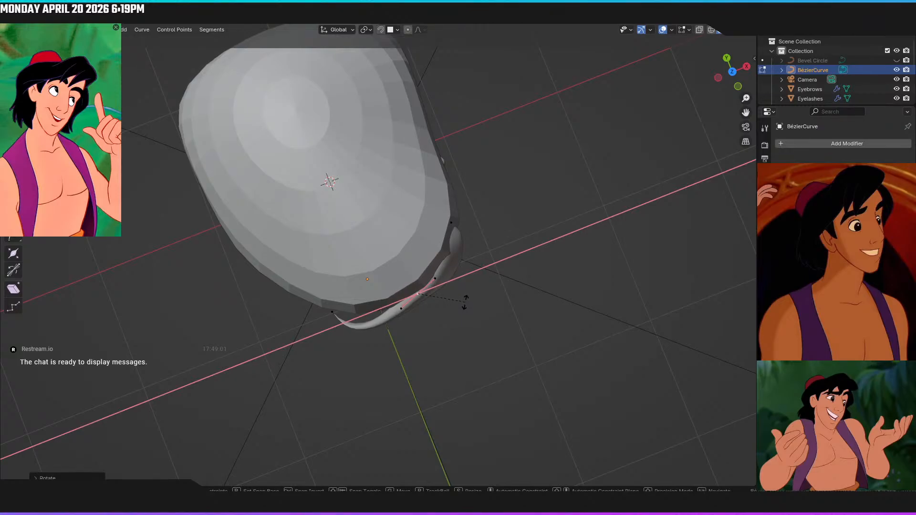
key("x")
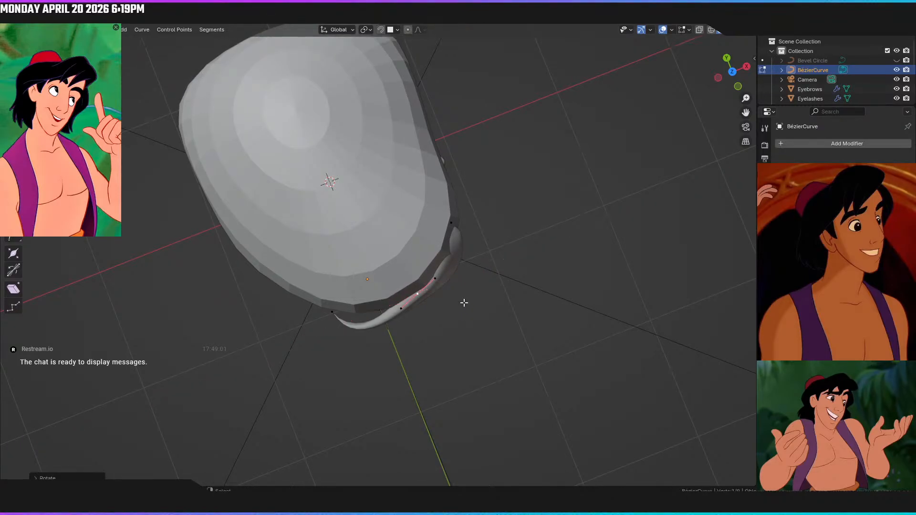
key("y")
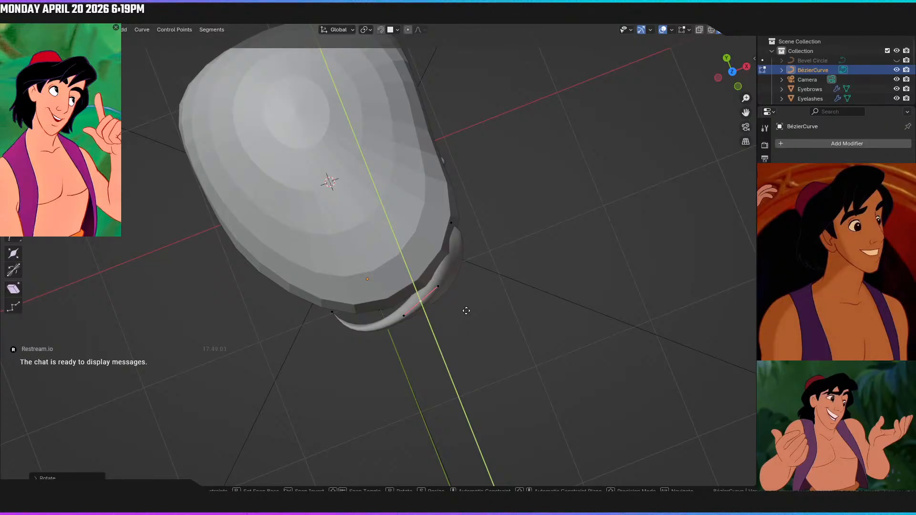
left_click(466, 309)
Rotate the middle control point in front view to refine the strand's sweep, and return to the Layout workspace
key("KP_1")
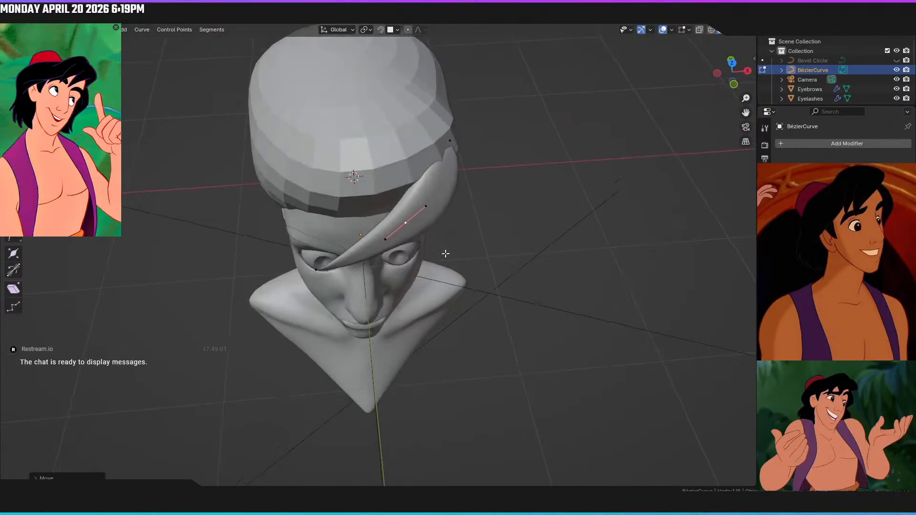
middle_click_drag(436, 202, 268, 185)
key("KP_1")
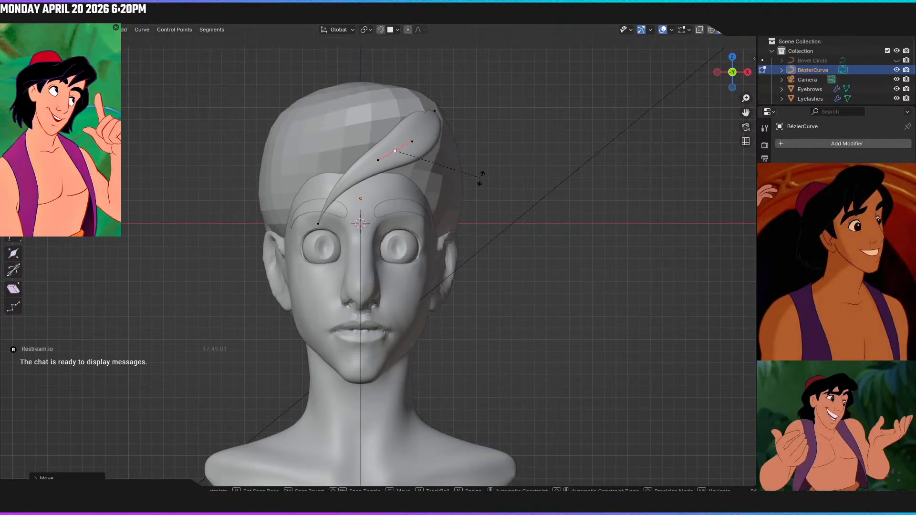
left_click(148, 19)
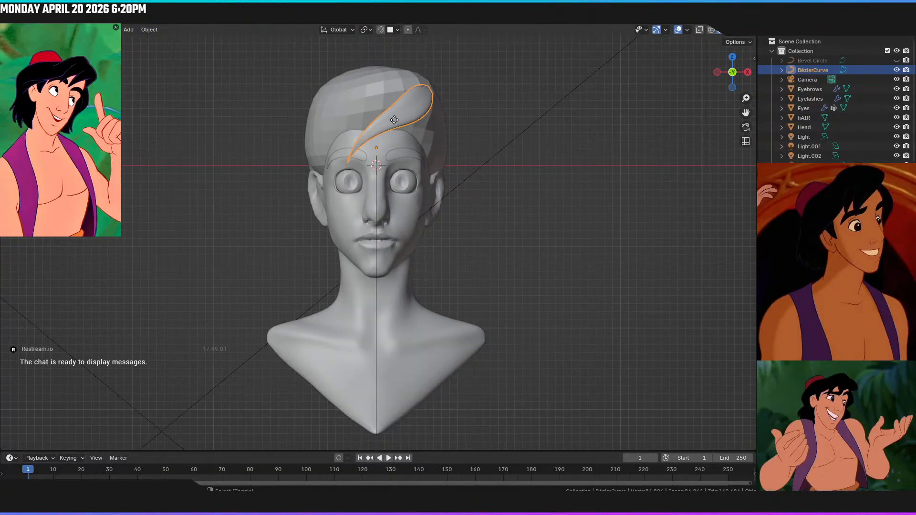
Duplicate the strand, place the copy above and beside the original in front view, and shift it along Y
key("shift+d")
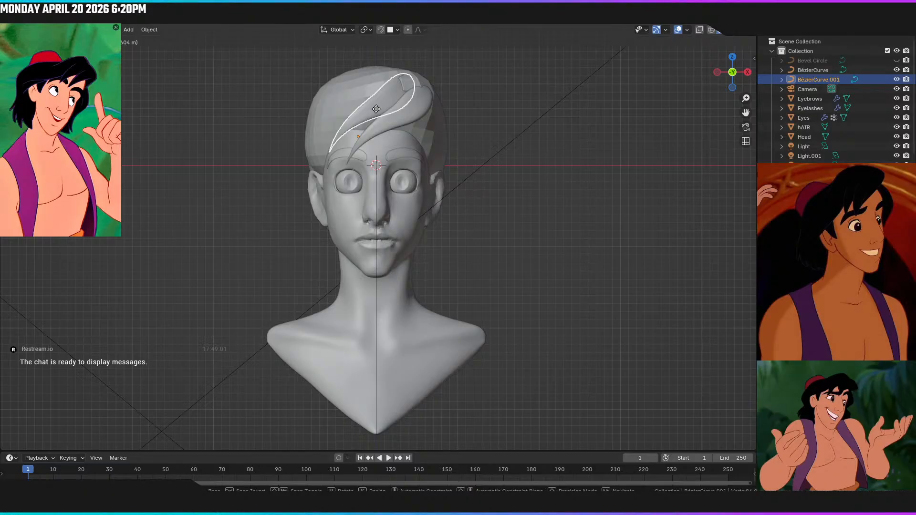
left_click(376, 109)
middle_click_drag(379, 109, 287, 160)
key("g")
key("y")
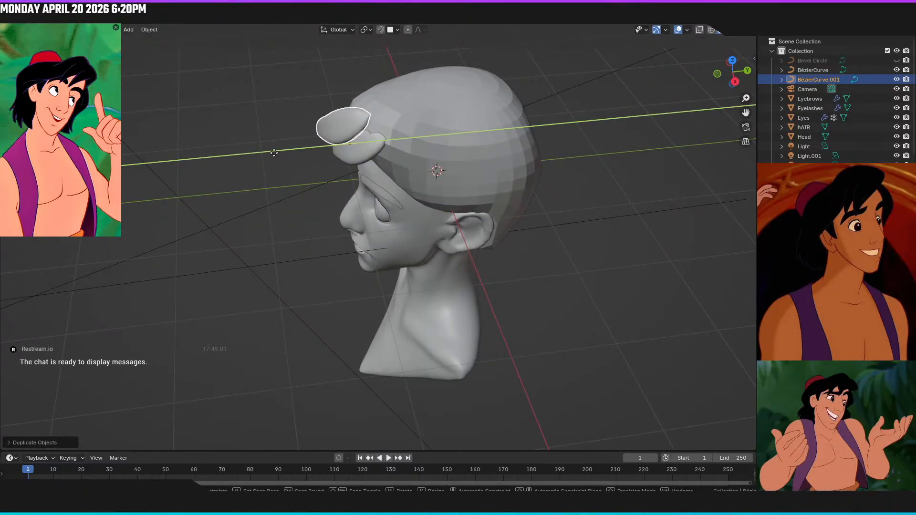
left_click(310, 148)
Rotate the duplicated strand around Z and move it along Y closer to the front of the hair base
middle_click_drag(310, 147, 459, 172)
key("g")
key("z")
left_click(496, 213)
key("g")
key("y")
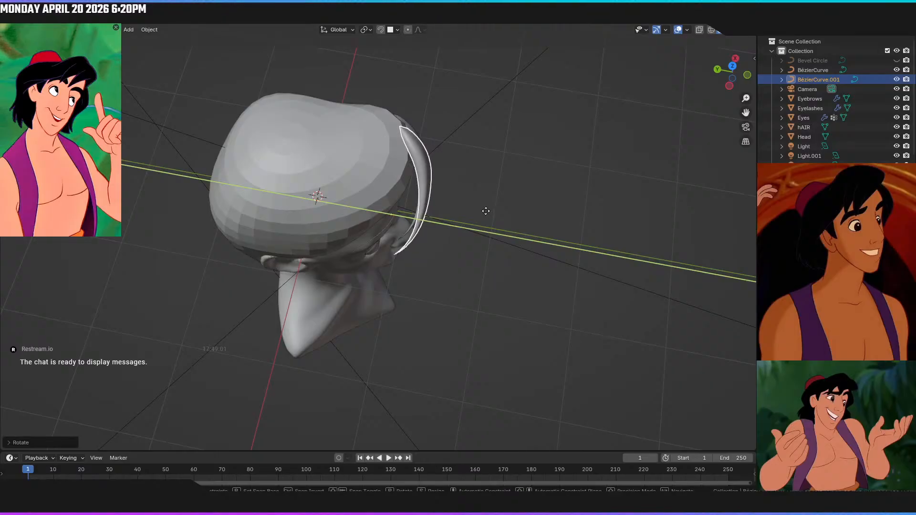
left_click(485, 213)
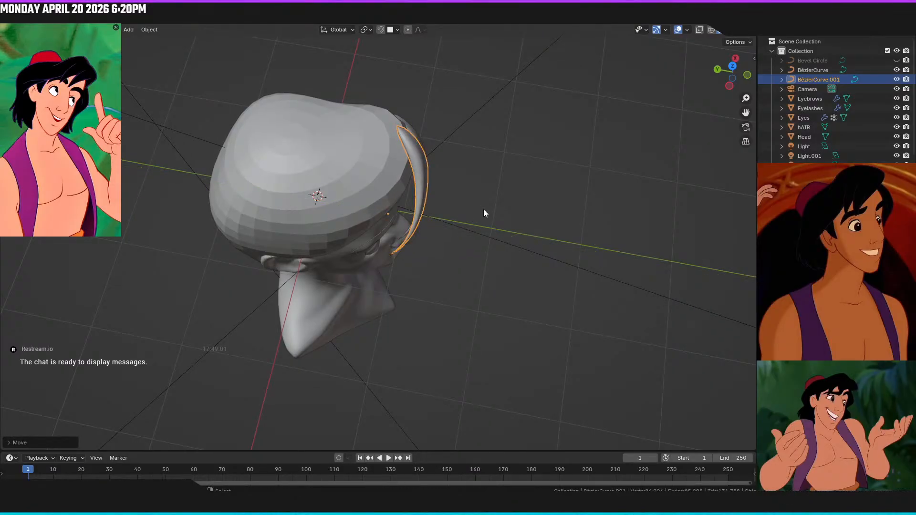
Examine the hair in rendered shading from the front and back, and return to solid shading in front view
key("KP_1")
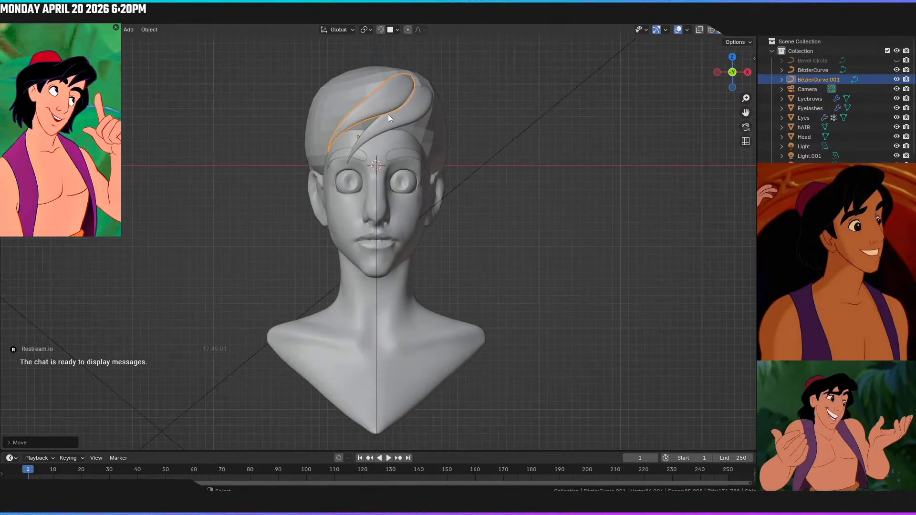
middle_click_drag(448, 115, 450, 156, "shift")
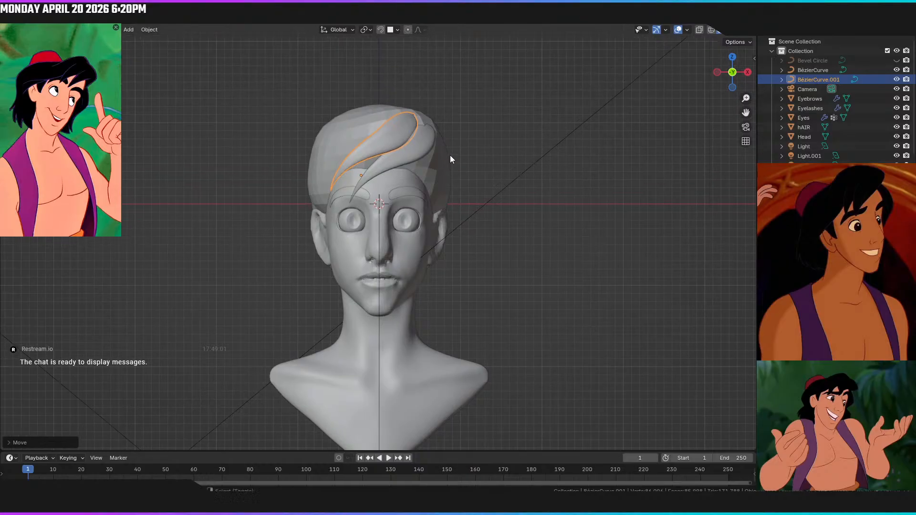
key("z")
left_click(452, 108)
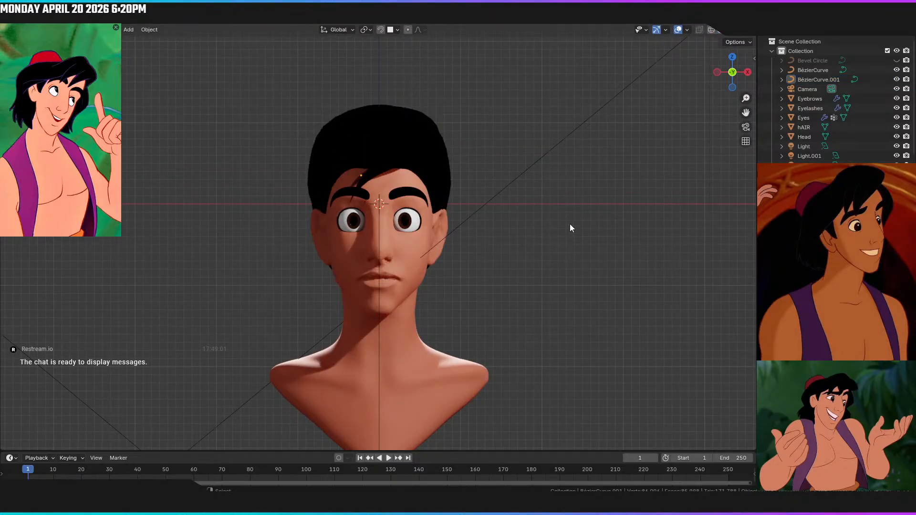
mouse_move(582, 236)
middle_mouse_down()
mouse_move(611, 242)
mouse_move(548, 213)
mouse_move(476, 207)
mouse_move(514, 242)
mouse_move(569, 243)
mouse_move(584, 232)
middle_mouse_up()
key("KP_1")
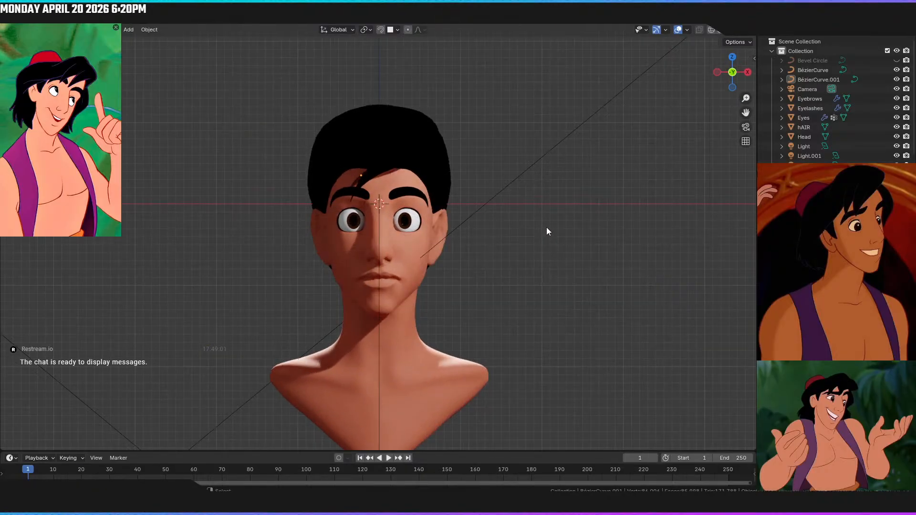
middle_click_drag(454, 207, 243, 260)
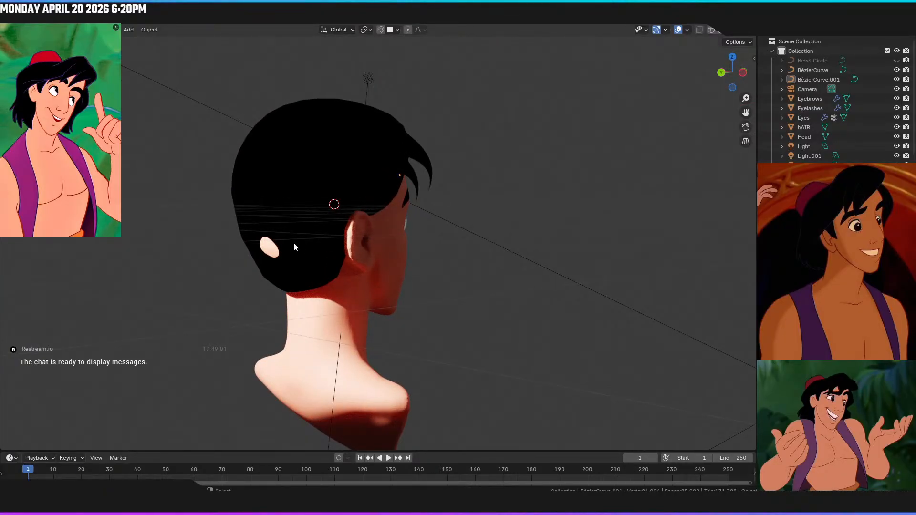
key("KP_1")
key("z")
left_click(354, 245)
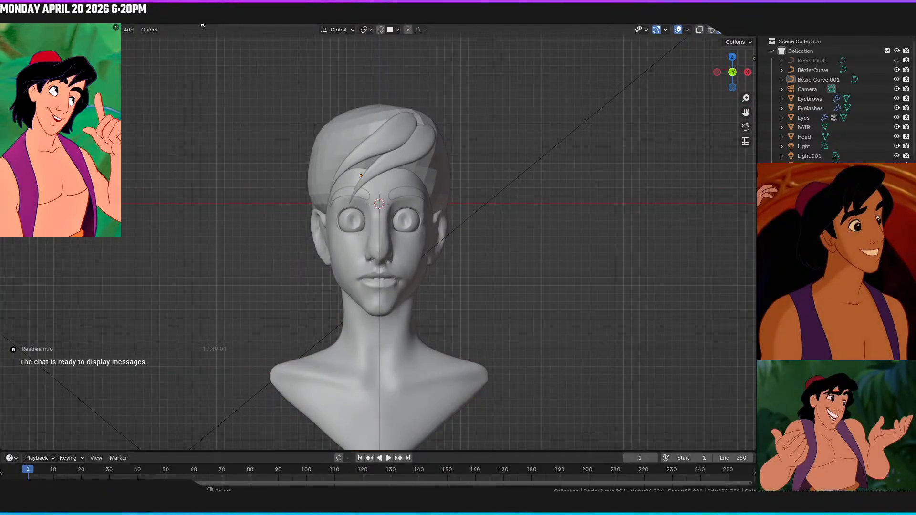
Sculpt the hair base mesh with X symmetry, using Grab to pull its back outward over the exposed scalp
left_click(353, 117)
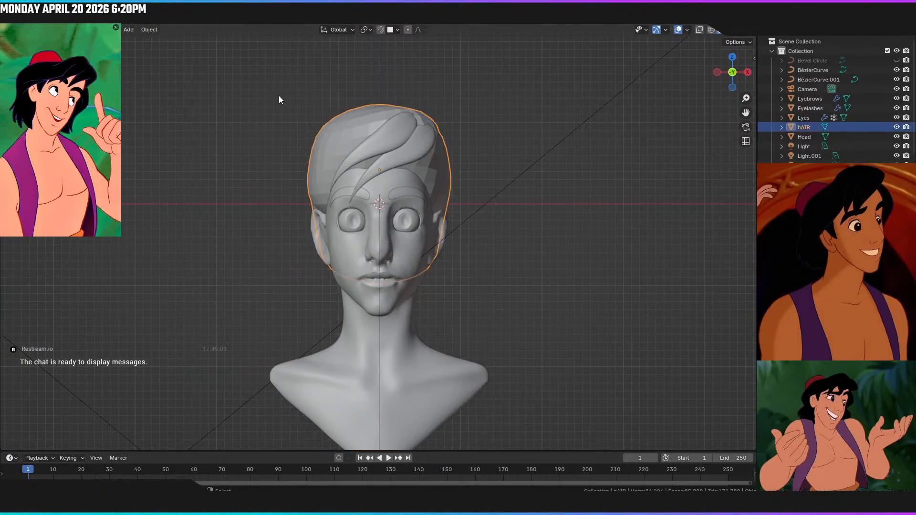
left_click(203, 19)
middle_click_drag(293, 124, 117, 139)
mouse_move(337, 234)
middle_mouse_down()
mouse_move(355, 237)
mouse_move(371, 183)
middle_mouse_up()
left_click(397, 42)
middle_click_drag(394, 97, 389, 123)
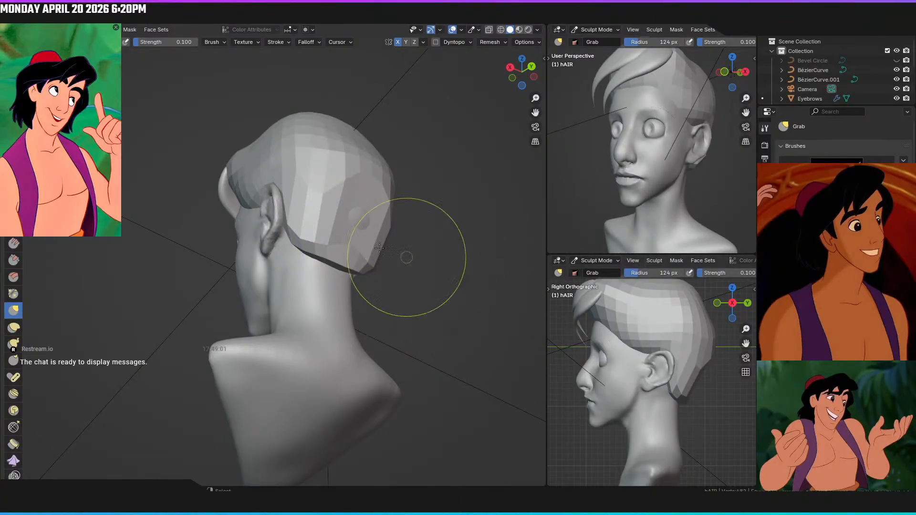
left_click_drag(360, 221, 385, 214)
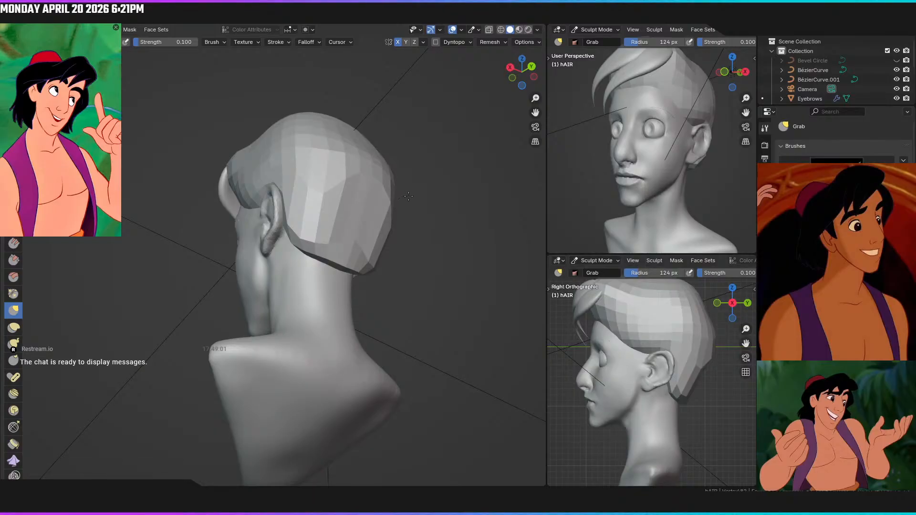
Set the view to front, switch to the Layout workspace and show the bust in rendered shading
middle_click_drag(388, 205, 442, 293)
key("KP_1")
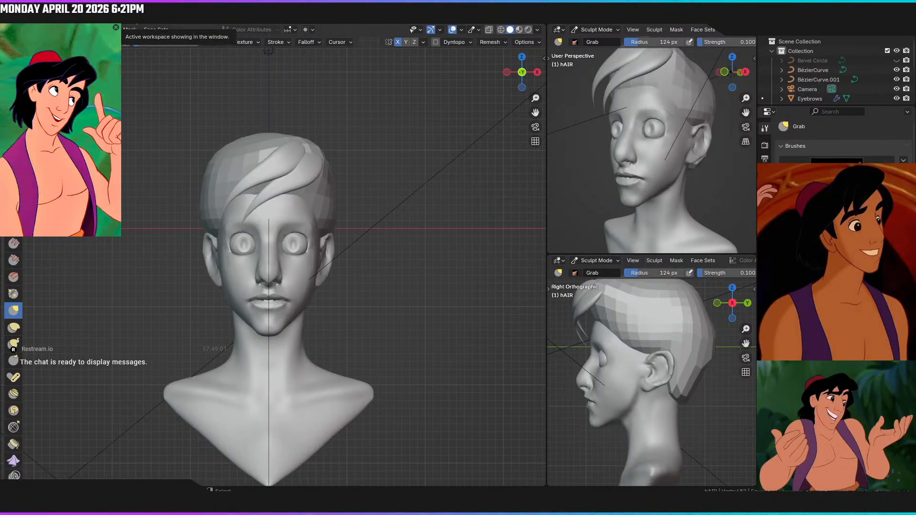
left_click(136, 19)
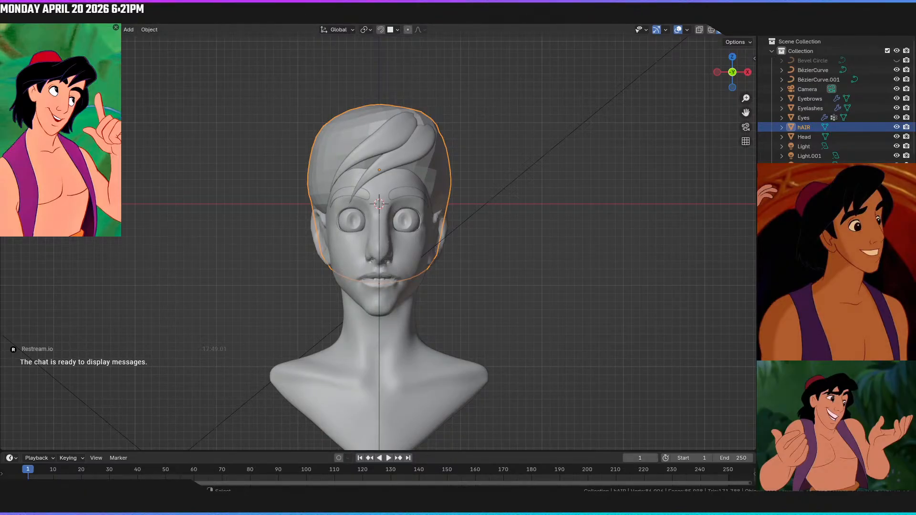
key("z")
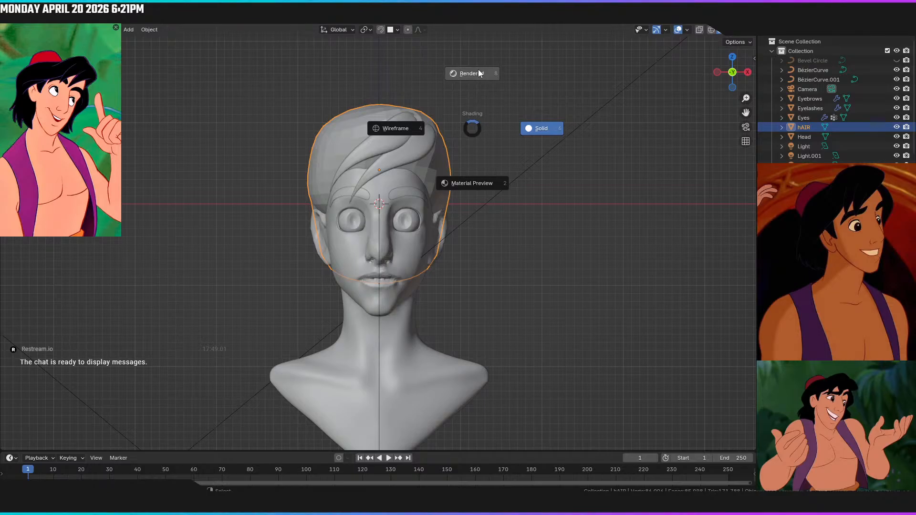
left_click(481, 73)
left_click(480, 97)
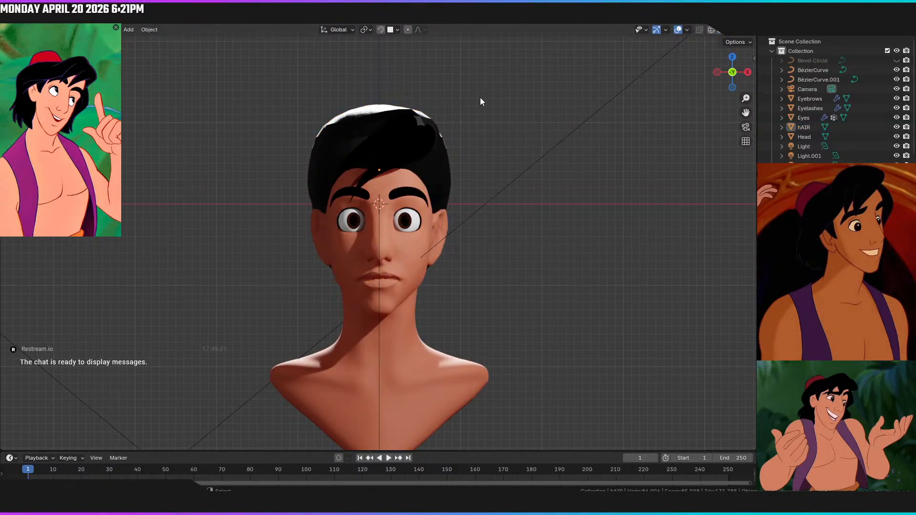
Change the shading setting of both front hair strands individually so their black surfaces show glossy highlights
left_click(431, 136)
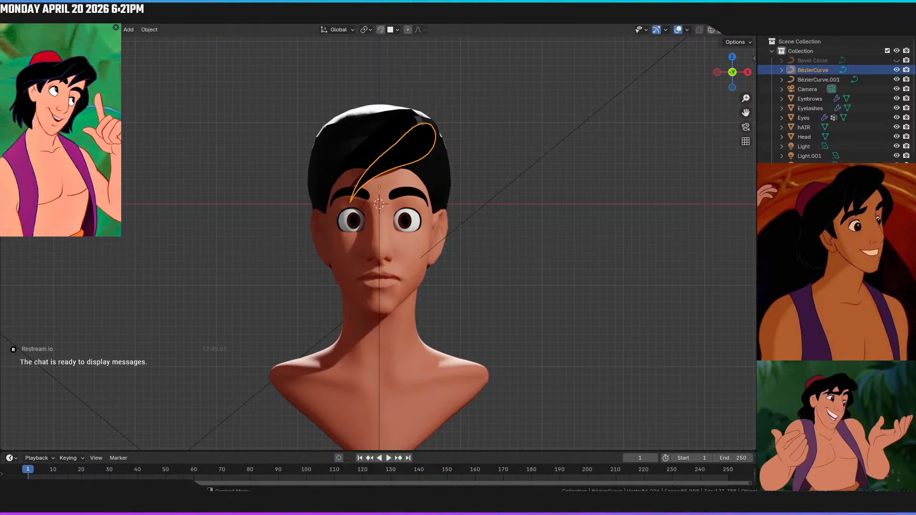
left_click(811, 334)
left_click(368, 150)
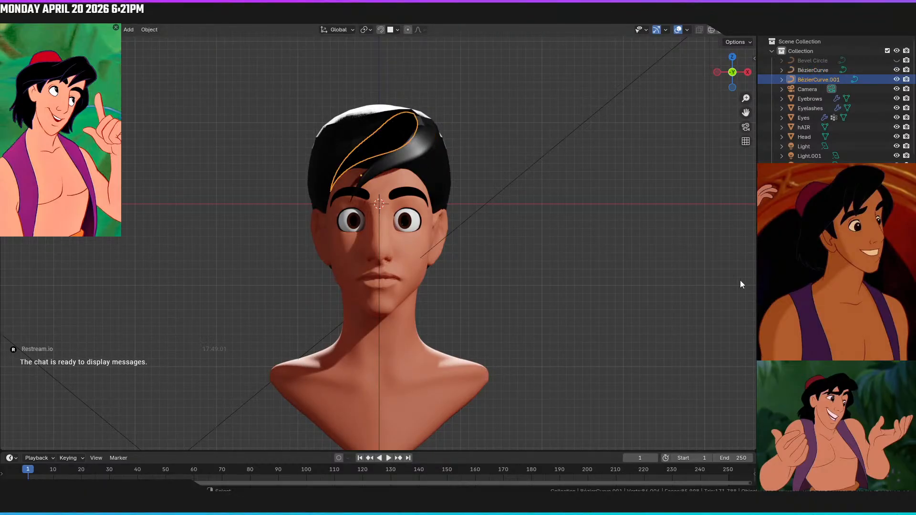
left_click(811, 334)
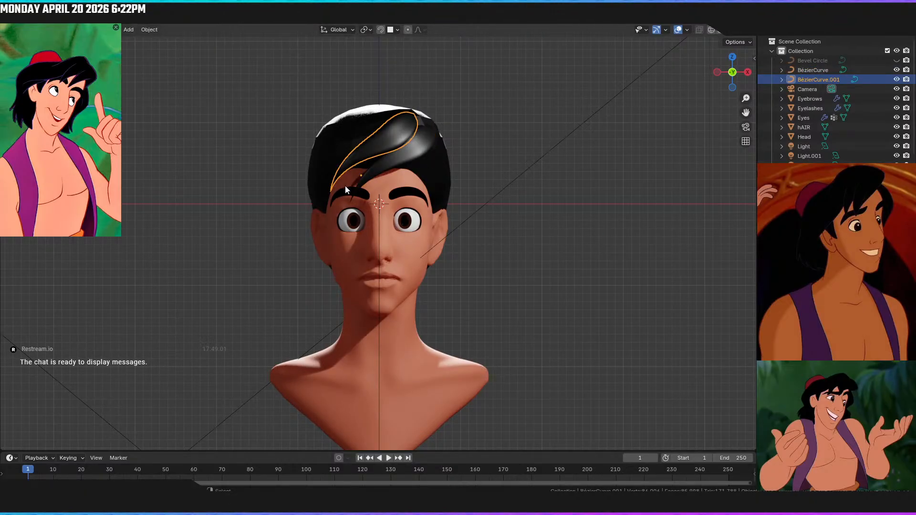
left_click(475, 123)
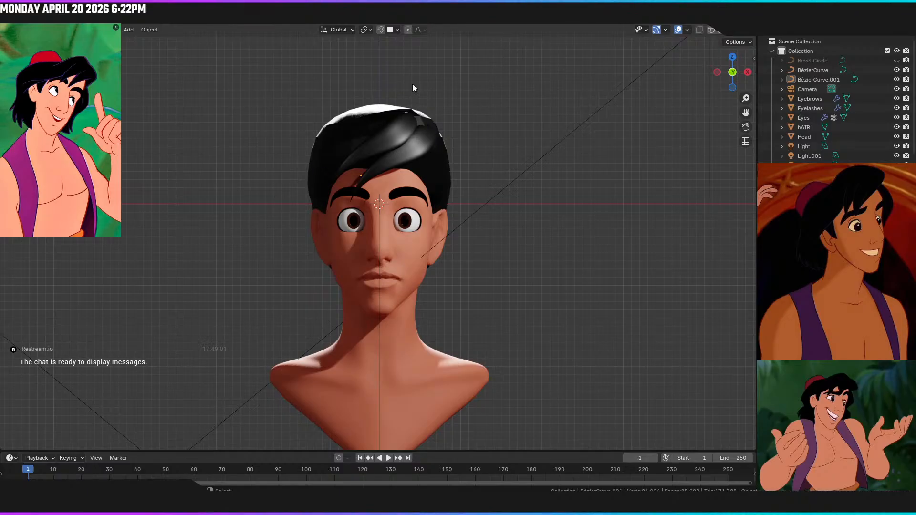
Apply Shade Smooth to the faceted hair base mesh
left_click(405, 156)
middle_click_drag(420, 172, 501, 191)
left_click(275, 139)
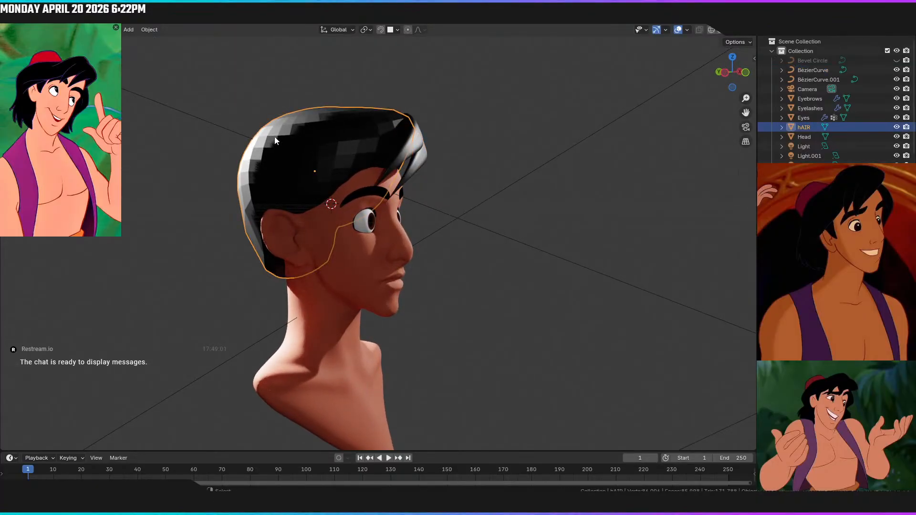
left_click(150, 29)
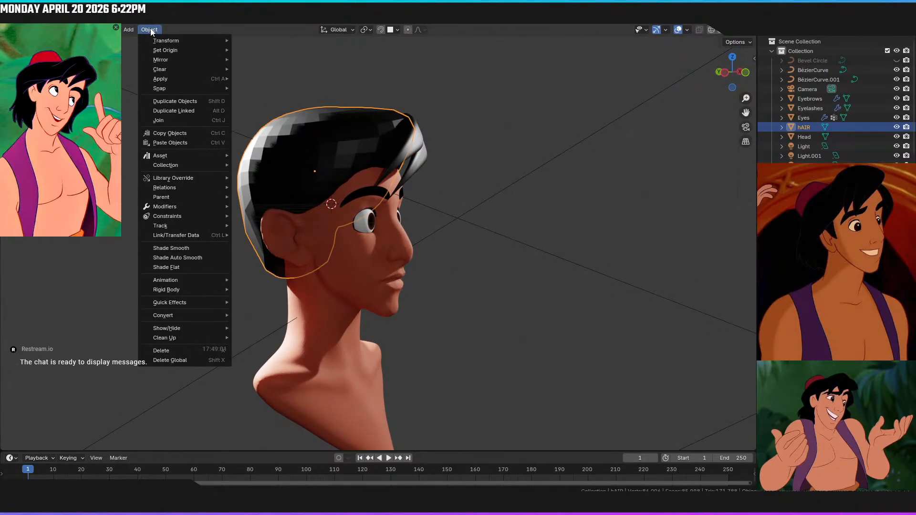
left_click(168, 248)
left_click(508, 228)
Move the upper front strand slightly up toward the hair parting in front view and rotate it clockwise to lie flatter
middle_click_drag(473, 273, 391, 299)
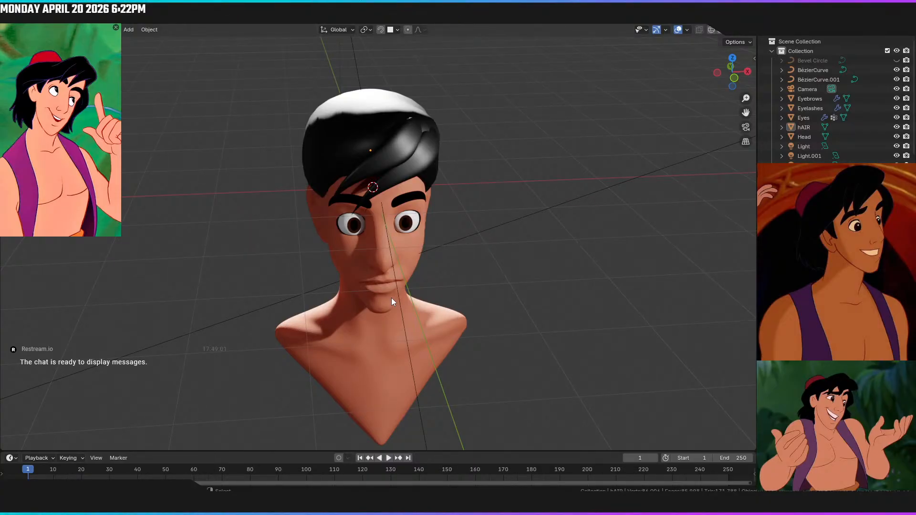
middle_click_drag(282, 157, 284, 136)
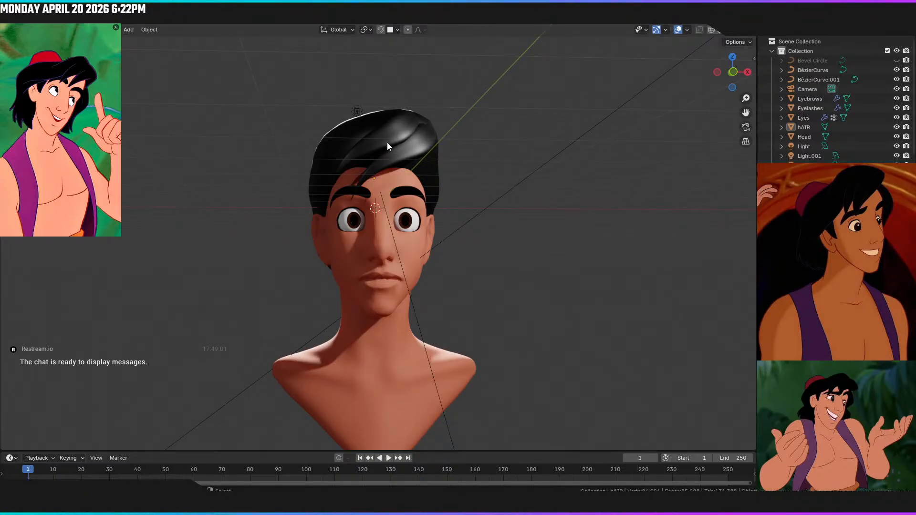
middle_click_drag(403, 123, 376, 149)
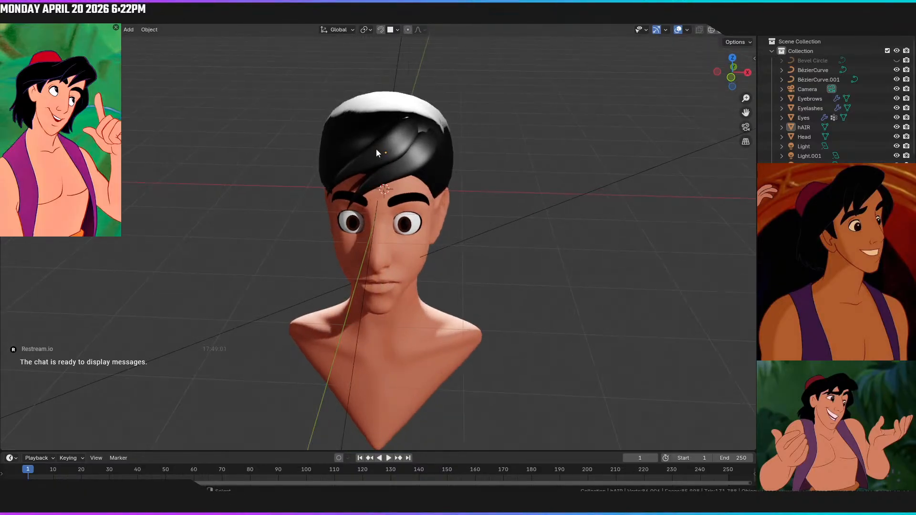
left_click(376, 153)
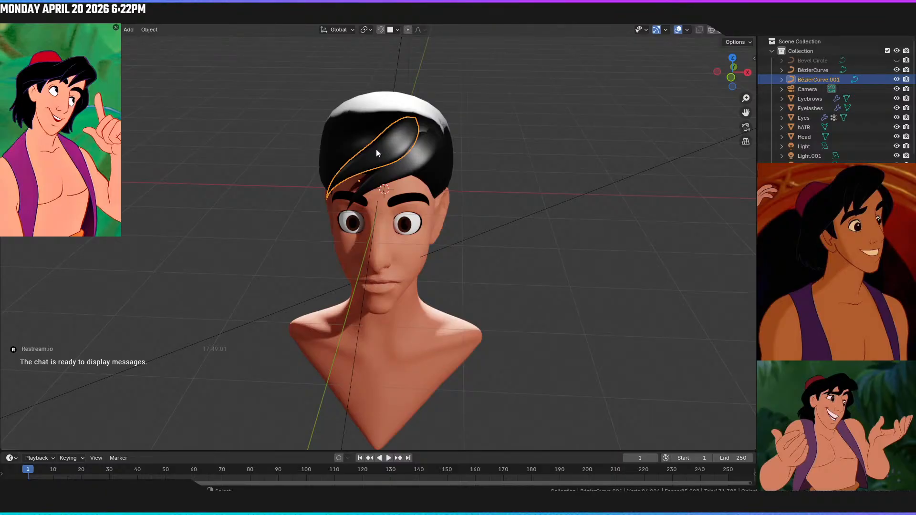
key("KP_1")
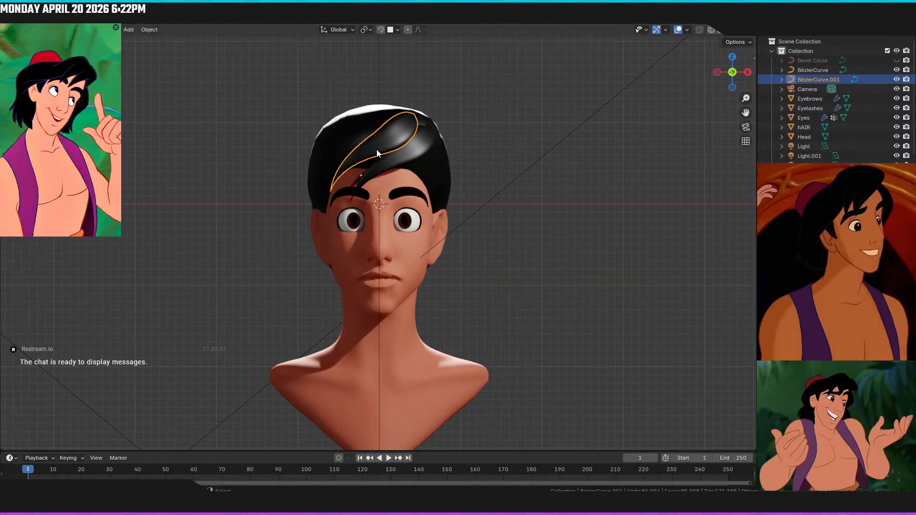
key("g")
left_click(388, 149)
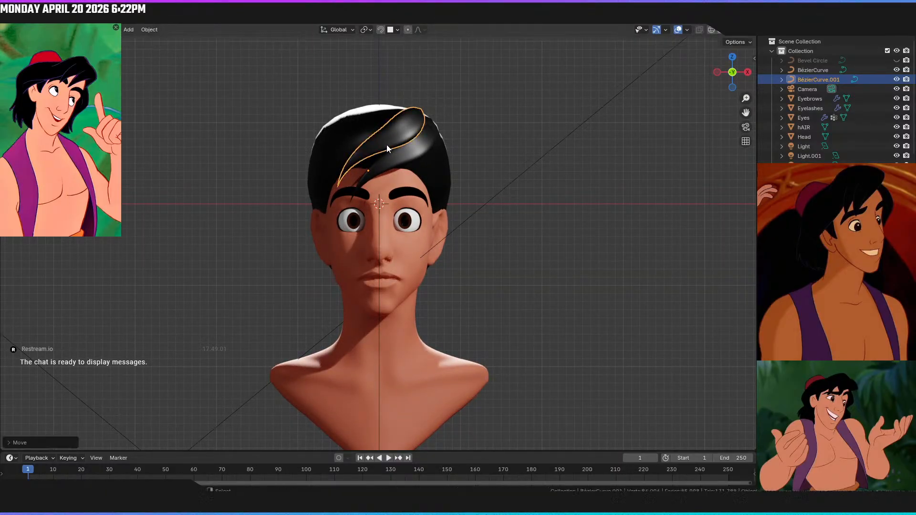
key("r")
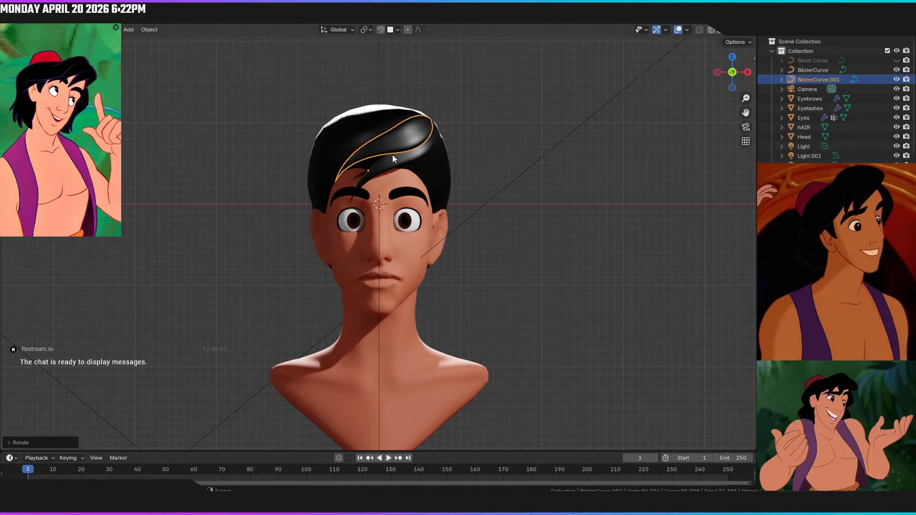
left_click(391, 155)
Raise the upper strand slightly along Z and shift it along Y to fit against the front of the hair base
key("g")
key("z")
left_click(389, 149)
middle_click_drag(389, 149, 494, 222)
key("g")
key("y")
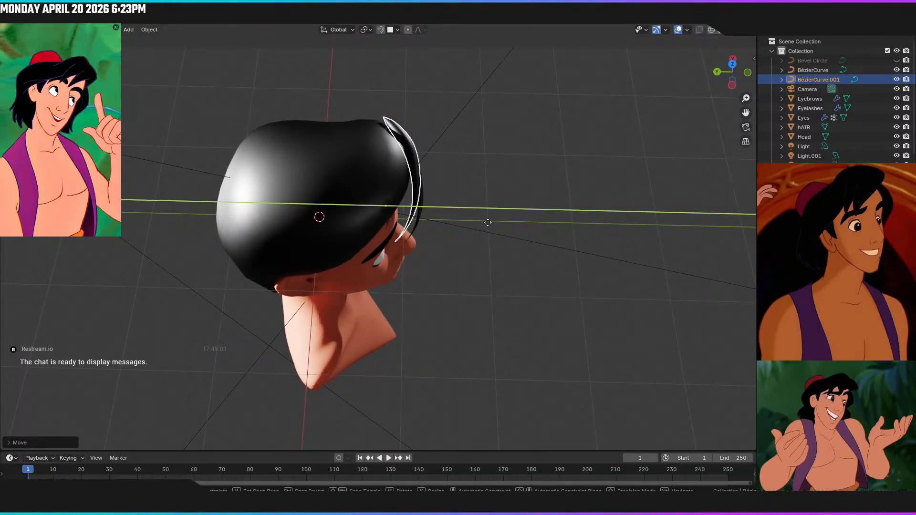
left_click(487, 221)
Shift the upper strand along X toward the character's right side and check its fit from an angle
middle_click_drag(487, 221, 317, 139)
key("KP_1")
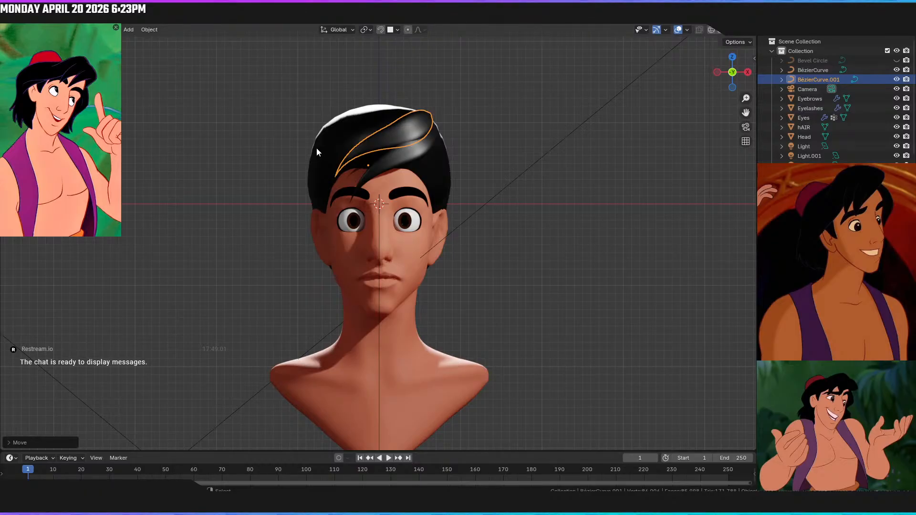
key("g")
key("x")
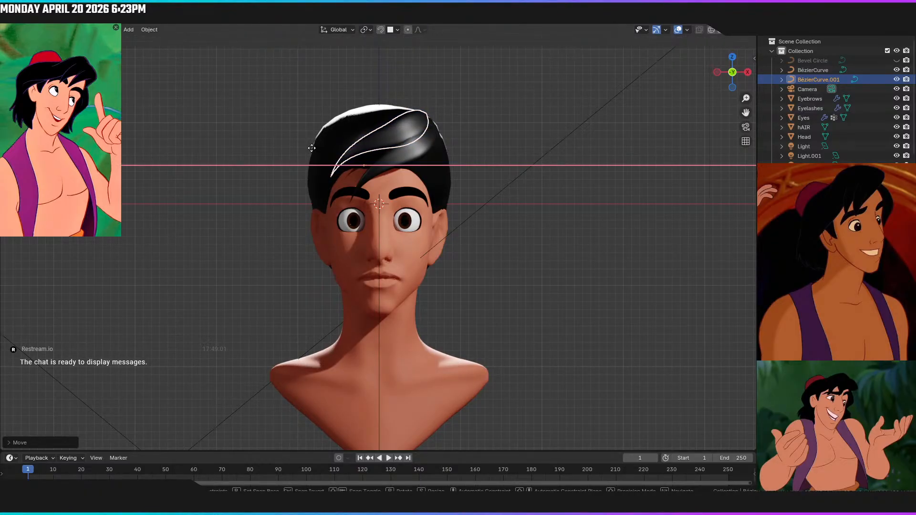
left_click(308, 148)
middle_click_drag(307, 149, 331, 165)
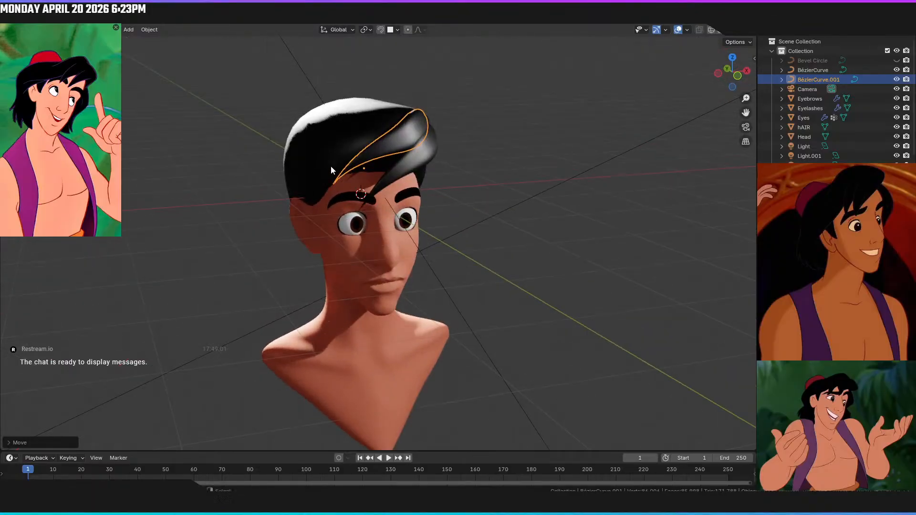
key("KP_1")
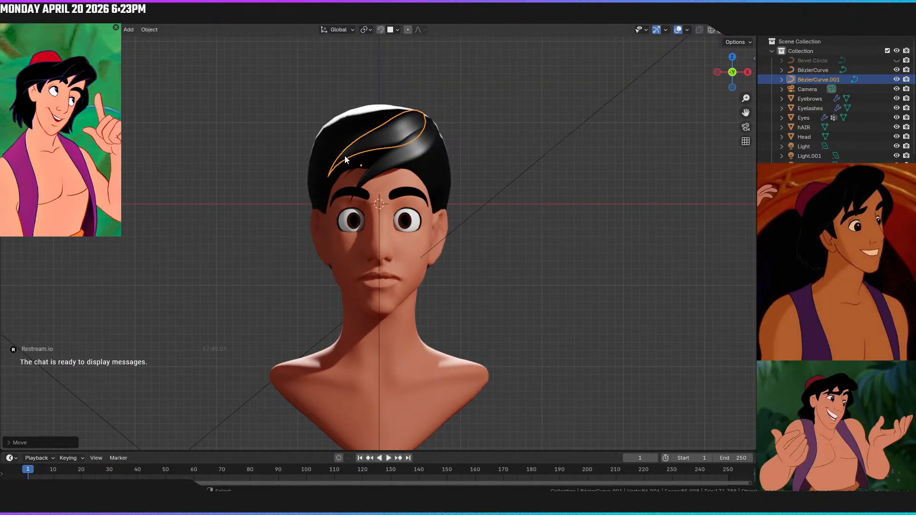
In solid shading, edit the upper strand's curve, moving its tip control point down along Z and inward along X
key("z")
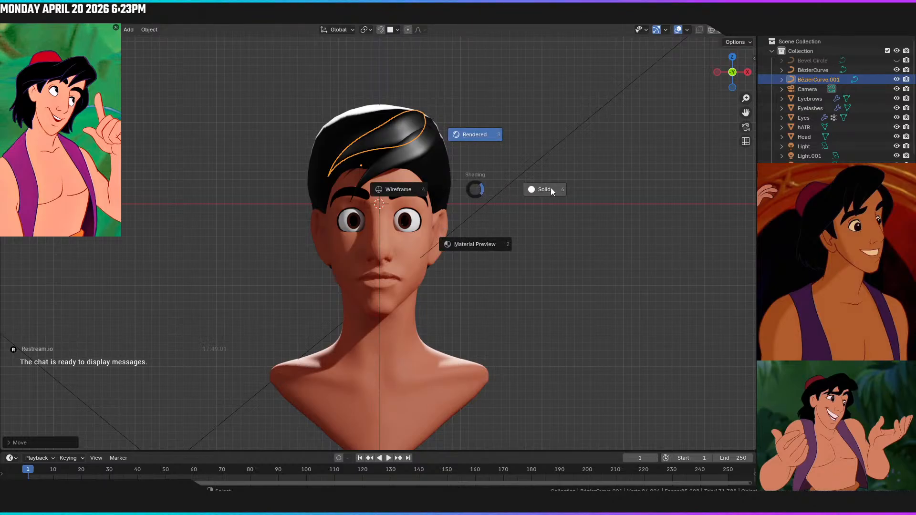
left_click(551, 188)
left_click(172, 24)
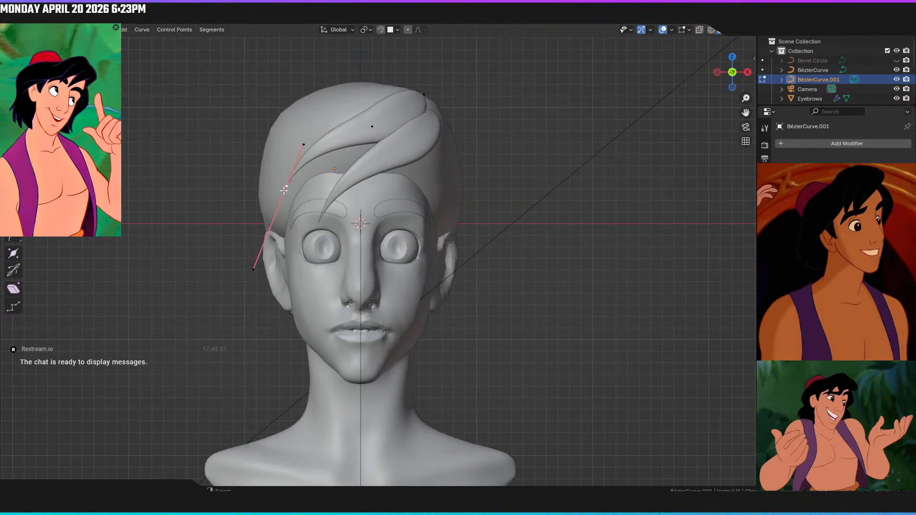
key("g")
key("z")
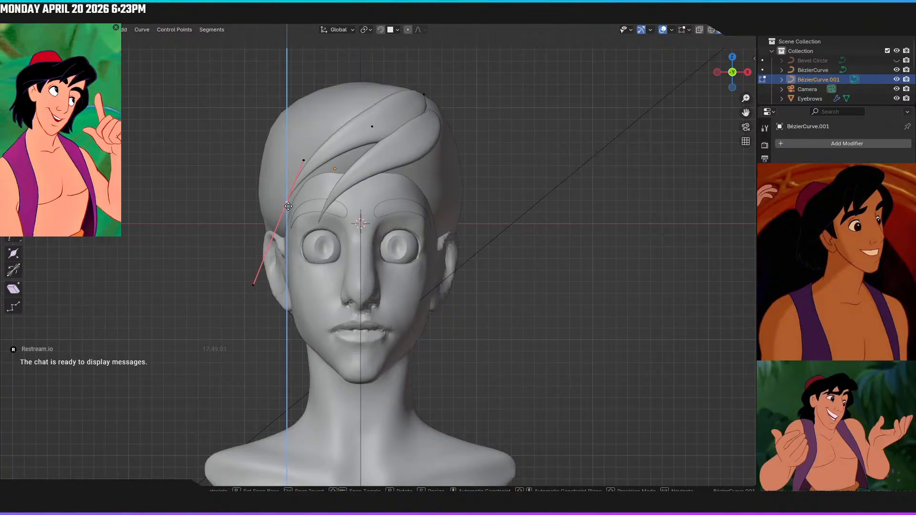
left_click(302, 224)
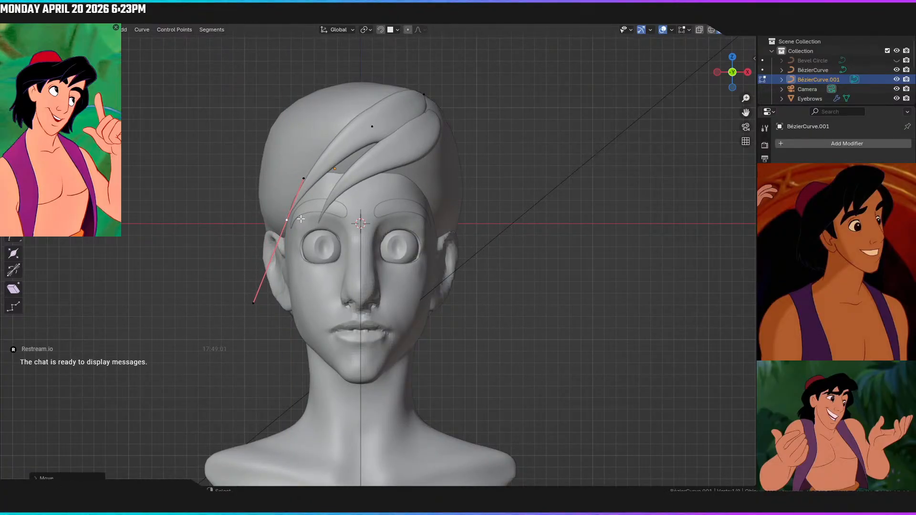
key("g")
key("x")
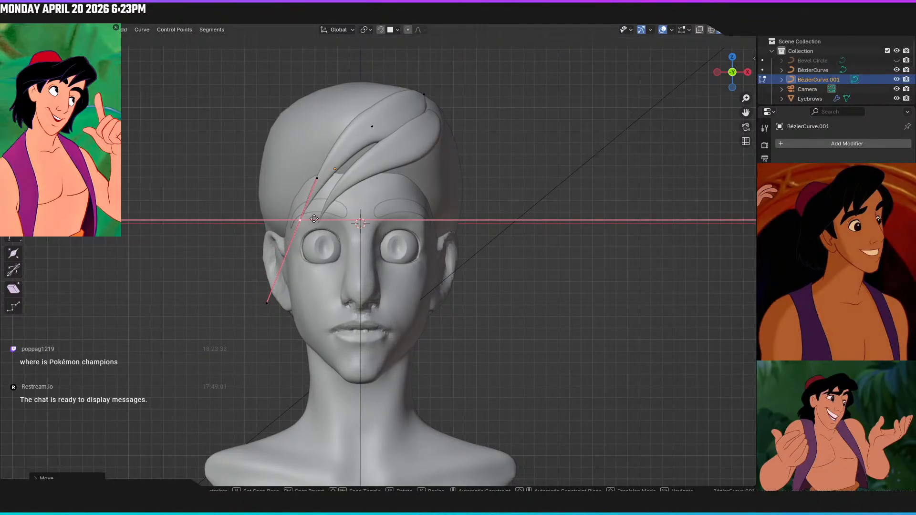
left_click(314, 219)
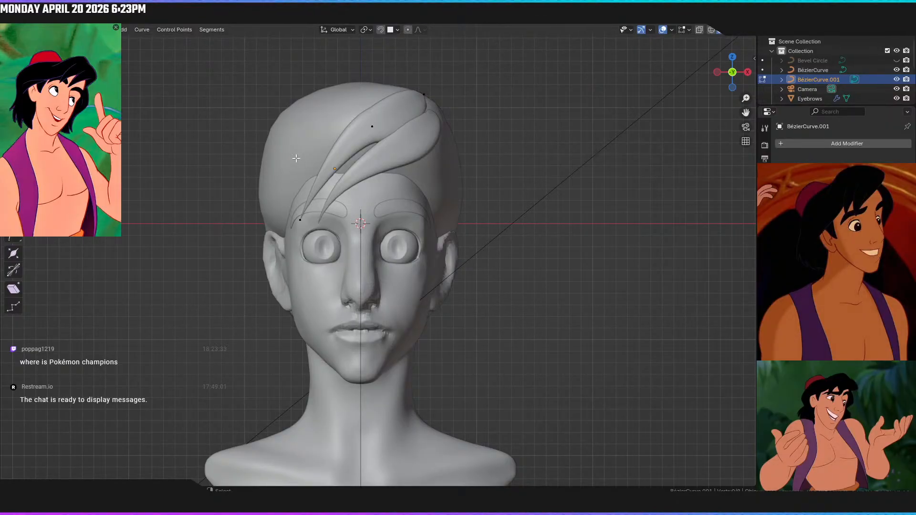
Rotate the upper strand's middle control point in front view to steepen its sweep across the forehead
left_click(372, 126)
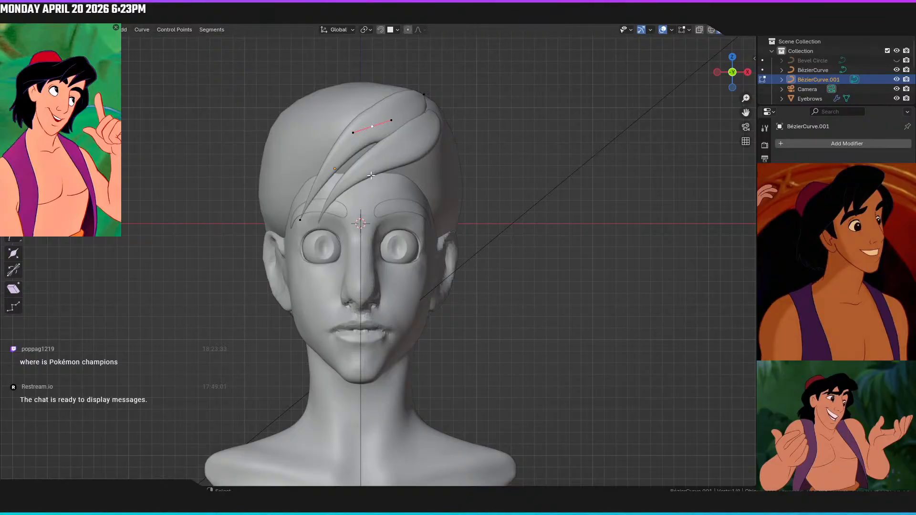
key("r")
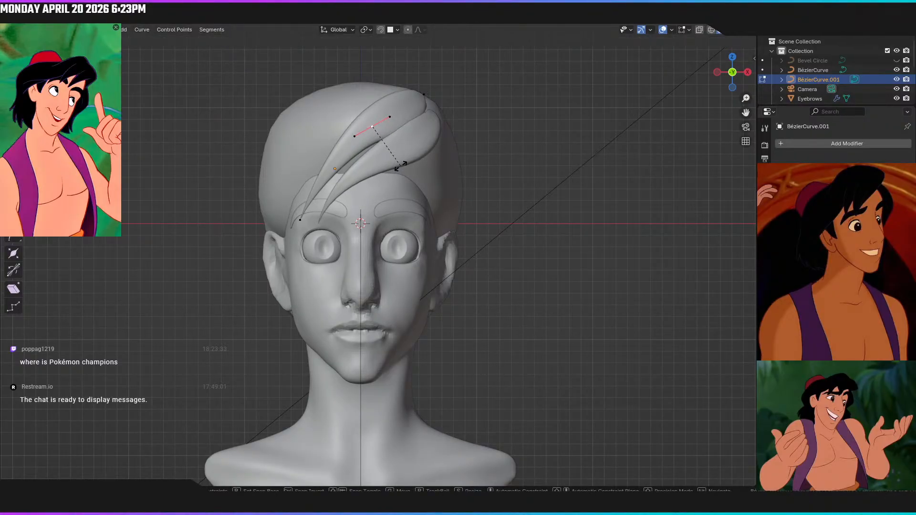
left_click(400, 165)
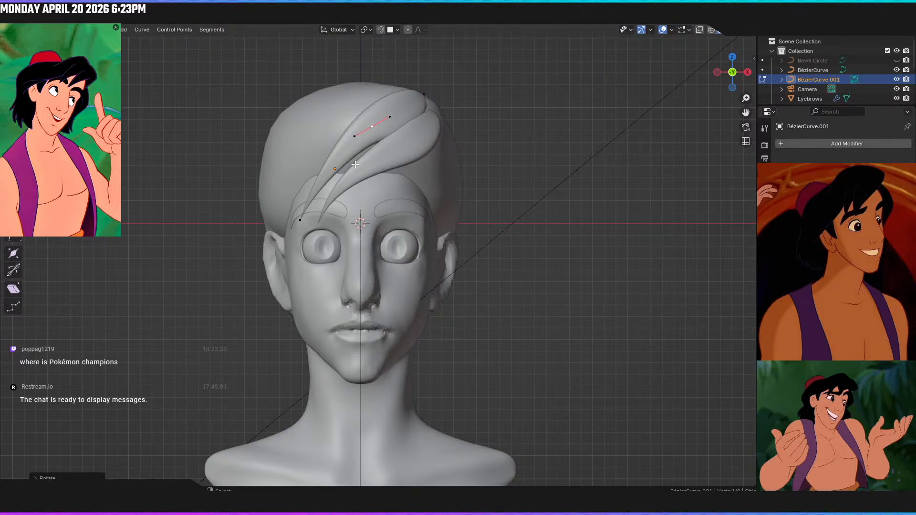
Switch editing to the lower front strand and shift its tip and middle control points slightly inward along X
key("alt+q")
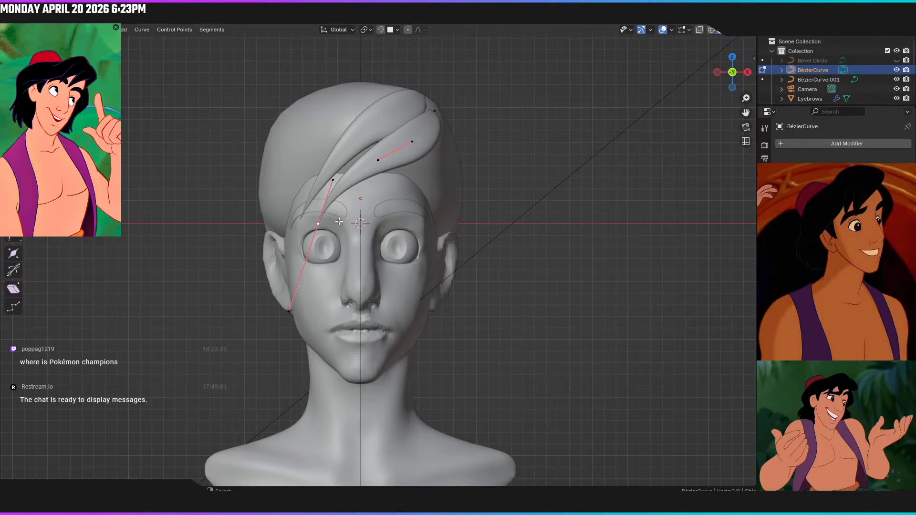
key("g")
key("x")
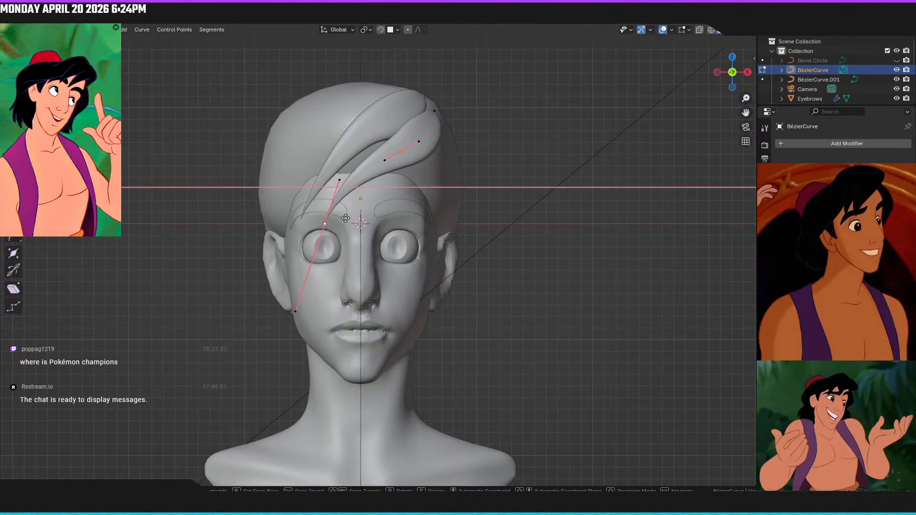
left_click(353, 219)
left_click(501, 152)
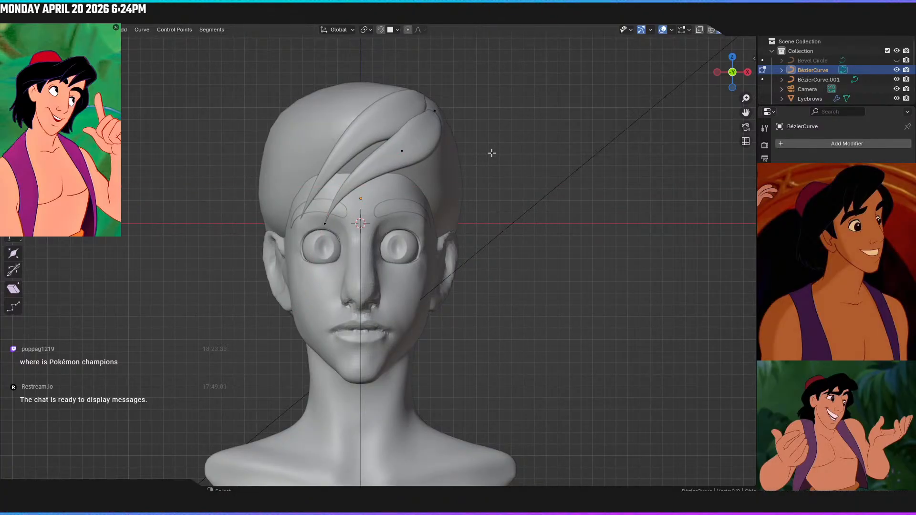
Switch editing to the upper strand and shift its root control point along Y toward the hair base
middle_click_drag(376, 138, 492, 249)
left_click(394, 215)
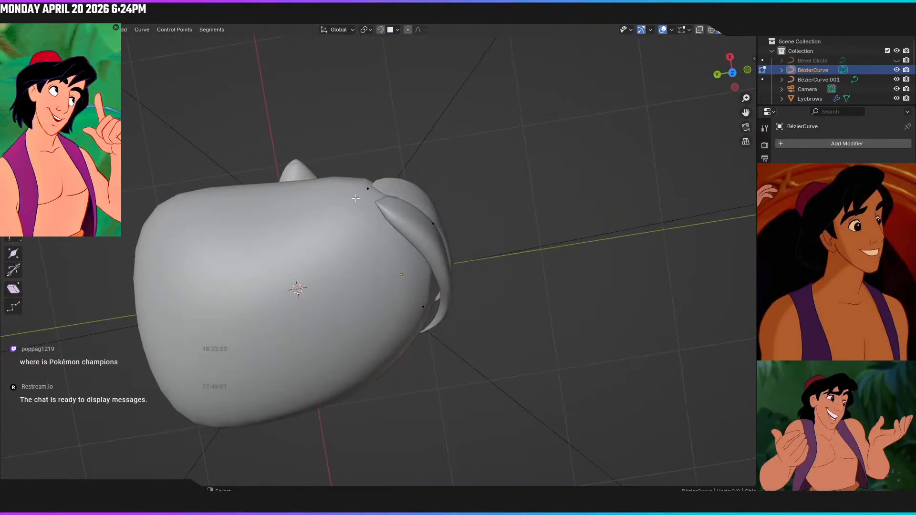
left_click(385, 209)
middle_click_drag(404, 225, 420, 184)
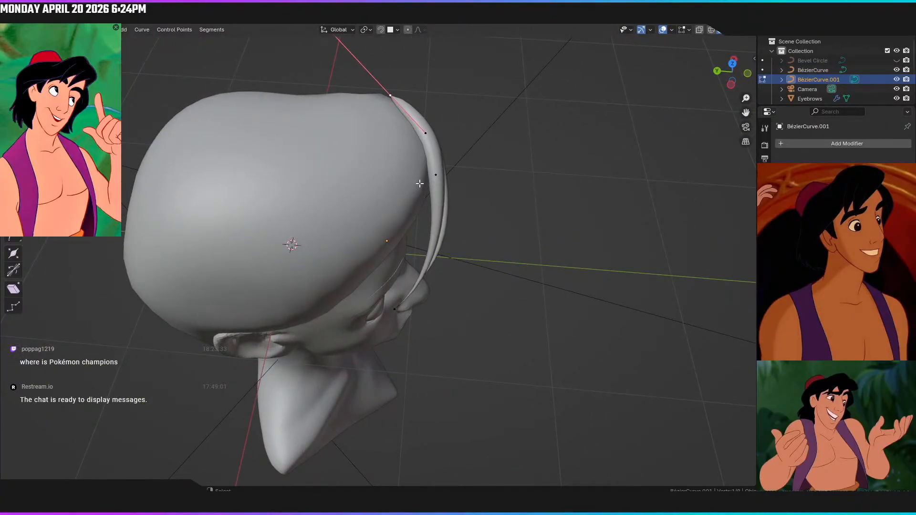
key("g")
key("y")
left_click(410, 182)
middle_click_drag(410, 183, 479, 211)
Try to move the upper strand's root control point along Z and undo the move
key("KP_1")
key("g")
key("z")
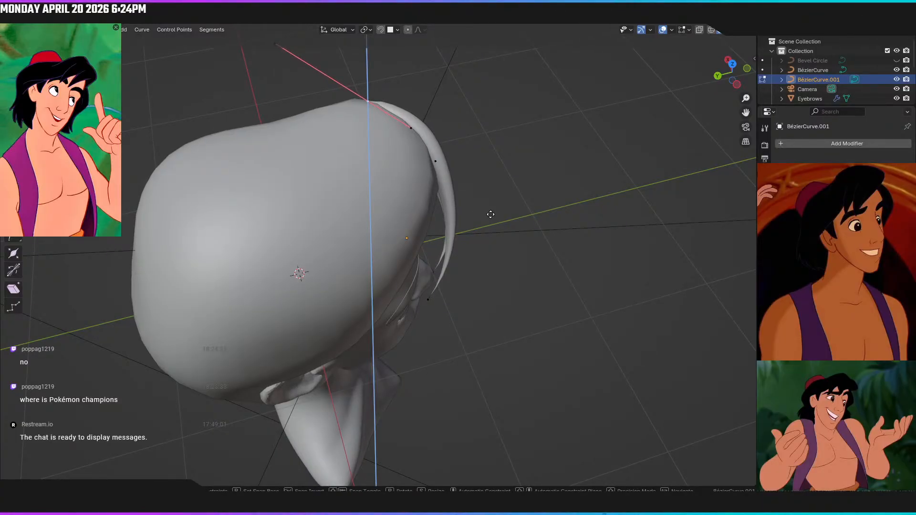
left_click(491, 214)
middle_click_drag(491, 213, 377, 188)
key("KP_1")
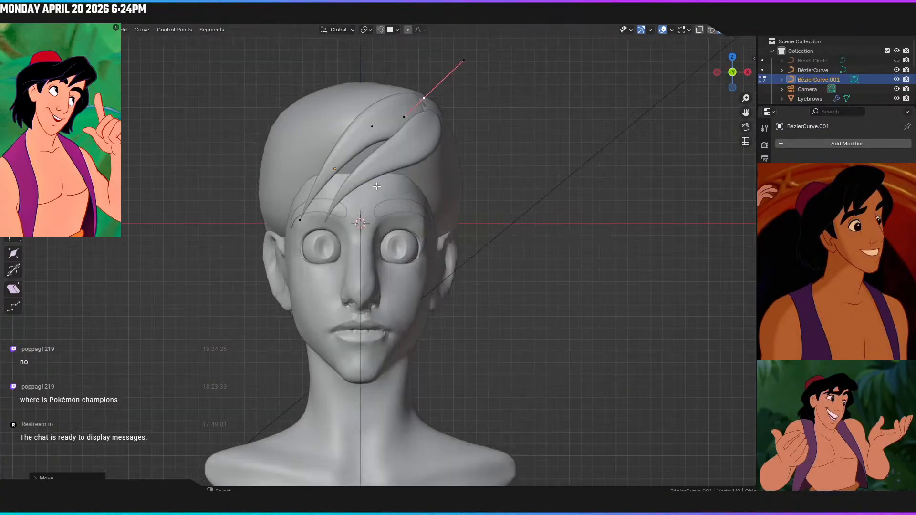
key("ctrl+z")
key("g")
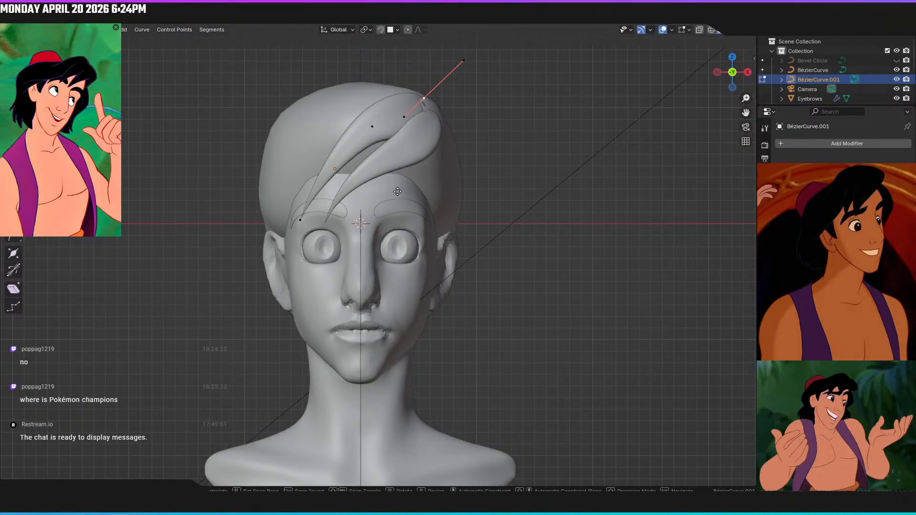
left_click(396, 180)
Move the upper strand's root control point back along Y toward the head, check the fringe, and leave curve editing
middle_click_drag(396, 180, 495, 310)
key("g")
key("y")
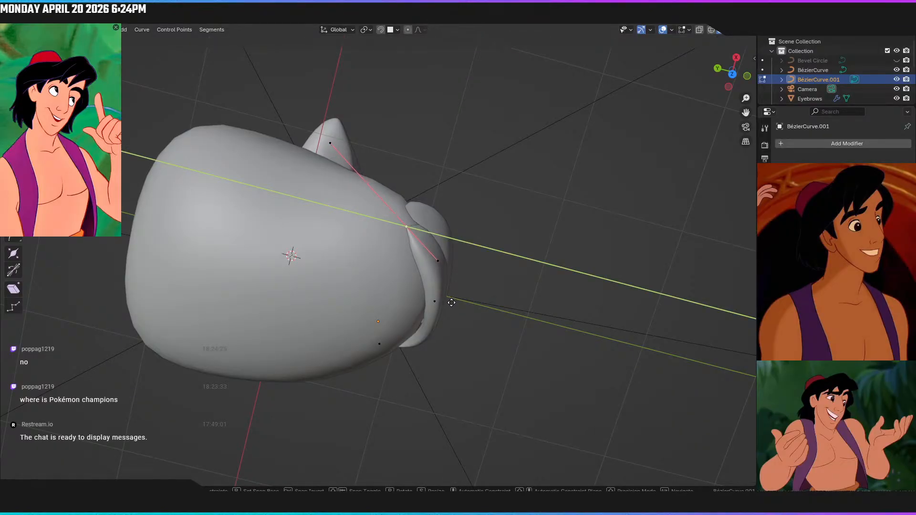
left_click(450, 302)
middle_click_drag(450, 303, 539, 203)
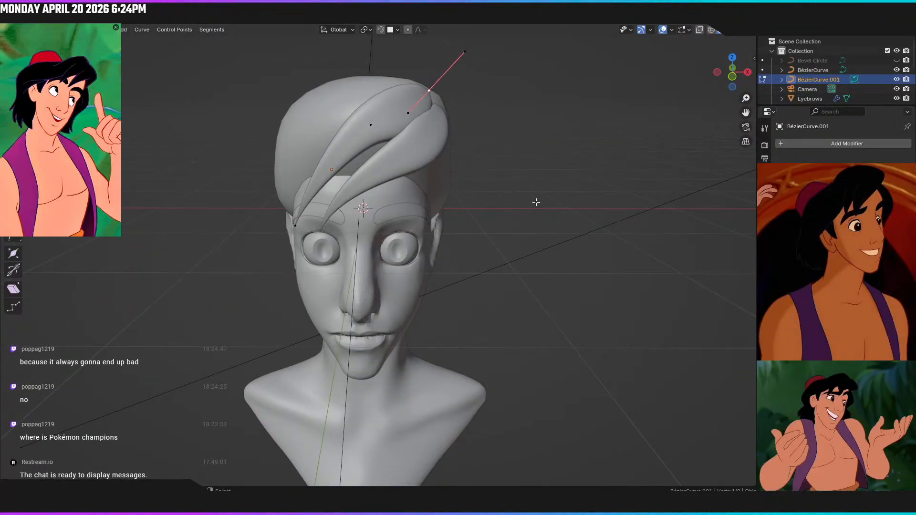
key("KP_1")
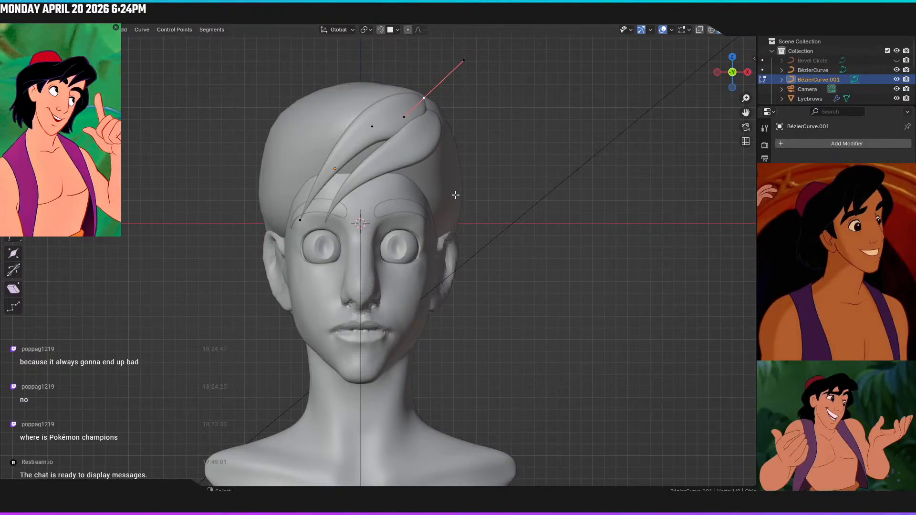
middle_click_drag(512, 171, 566, 172)
middle_click_drag(532, 179, 603, 205)
key("KP_1")
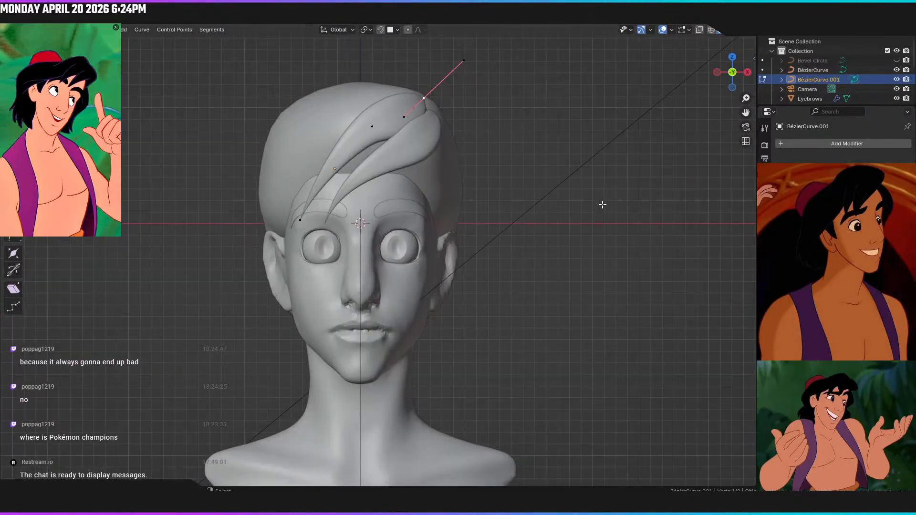
key("Tab")
key("ctrl+space")
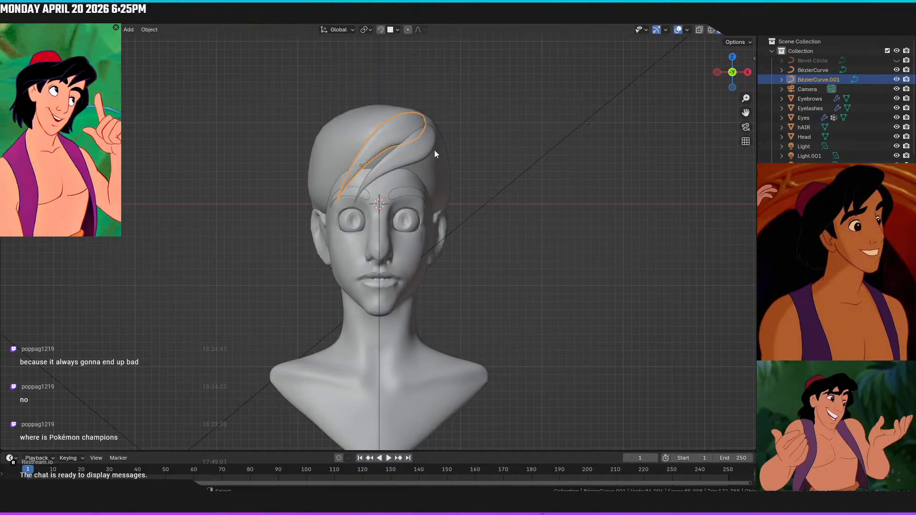
Preview the bust in rendered shading and examine the hair strands from the front and side
left_click(331, 136)
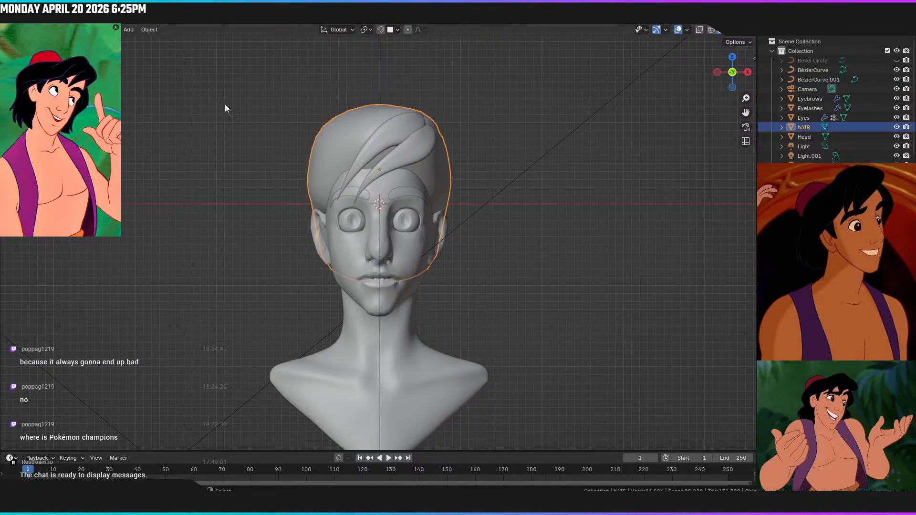
left_click(149, 29)
key("z")
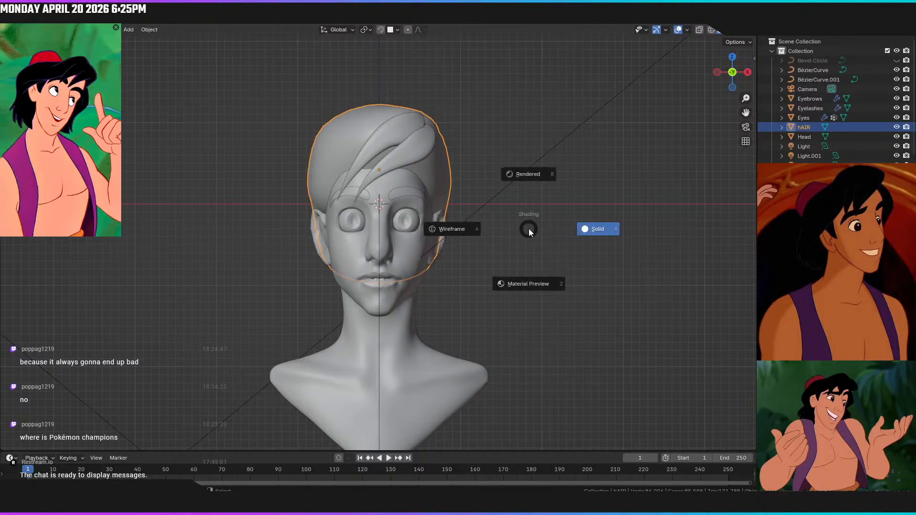
left_click(536, 179)
left_click(613, 204)
middle_click_drag(574, 180, 558, 193)
key("KP_1")
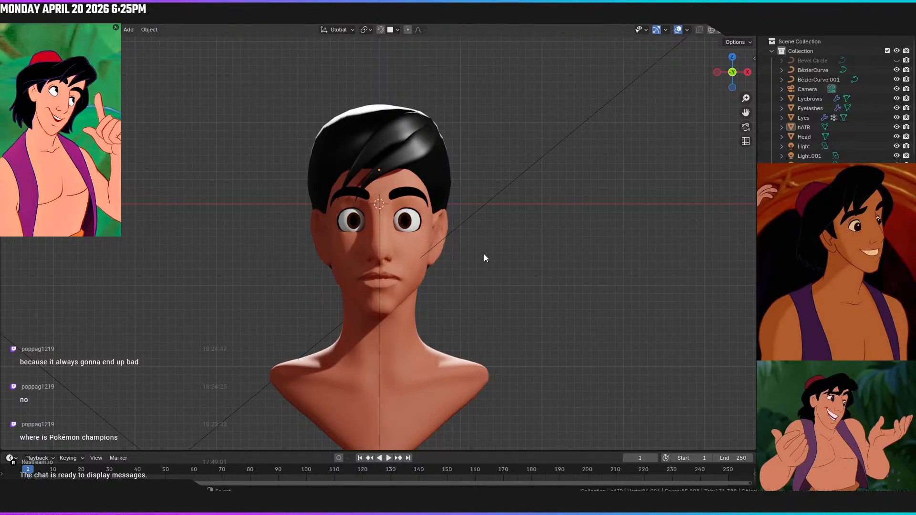
middle_click_drag(479, 256, 540, 290)
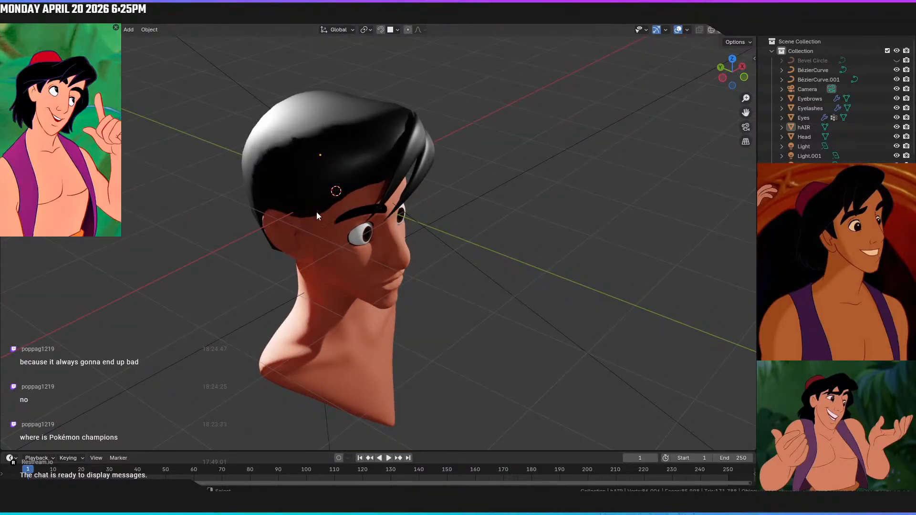
Return to solid shading and set the hair base mesh to flat shading
key("z")
left_click(382, 210)
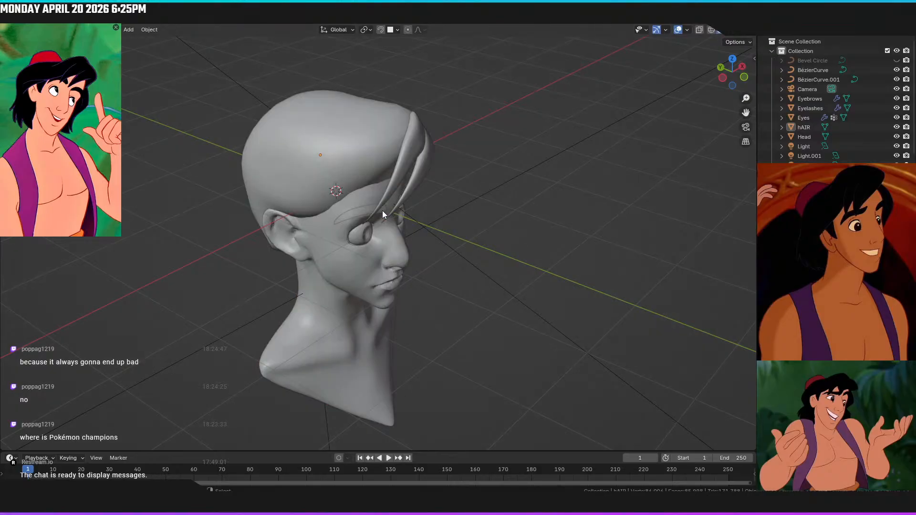
key("KP_1")
left_click(317, 164)
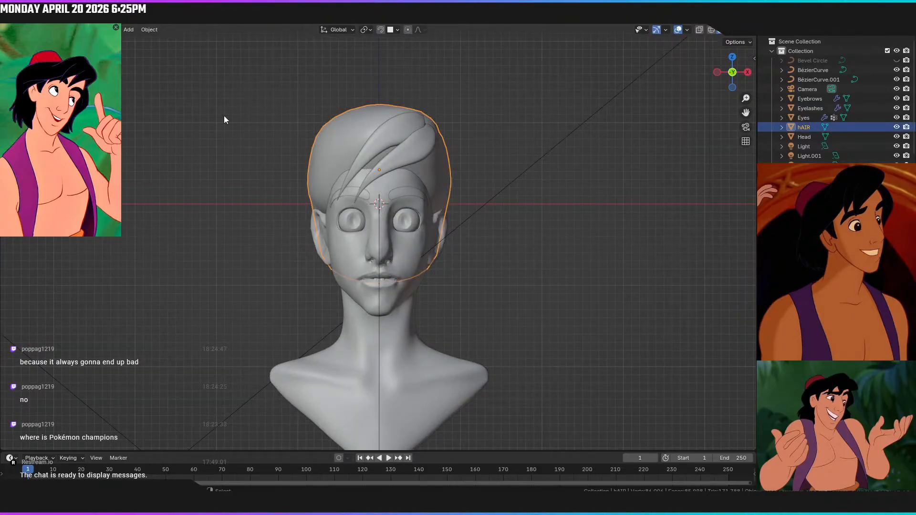
left_click(151, 30)
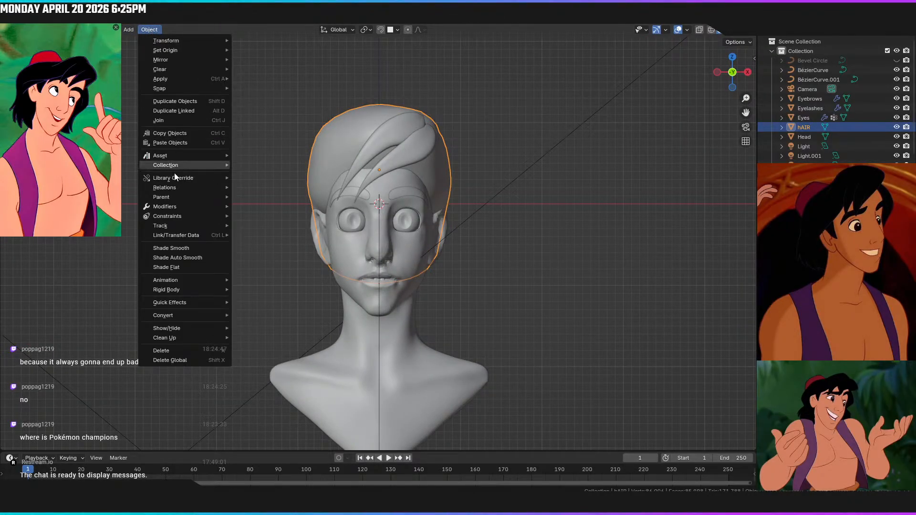
left_click(172, 266)
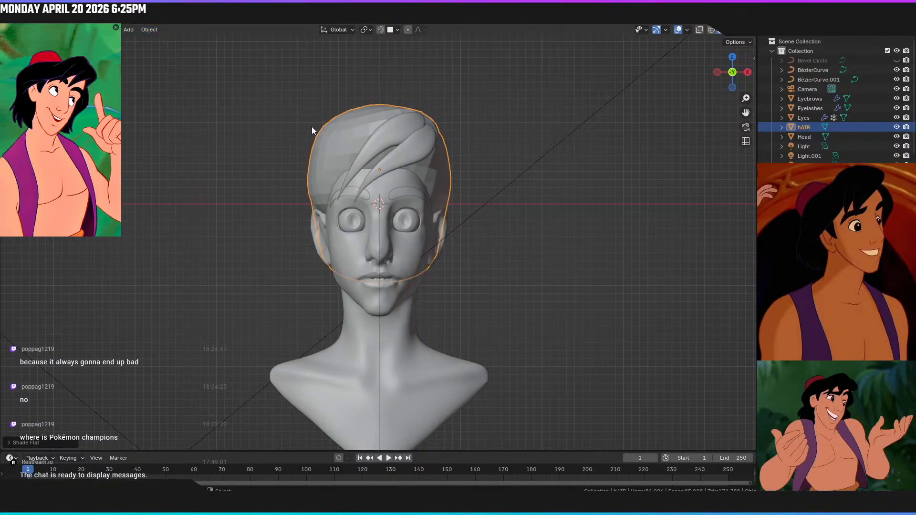
In the sculpting workspace, reshape the hair base's front edge beneath the strands with the Grab brush at a 124 px radius
left_click(197, 24)
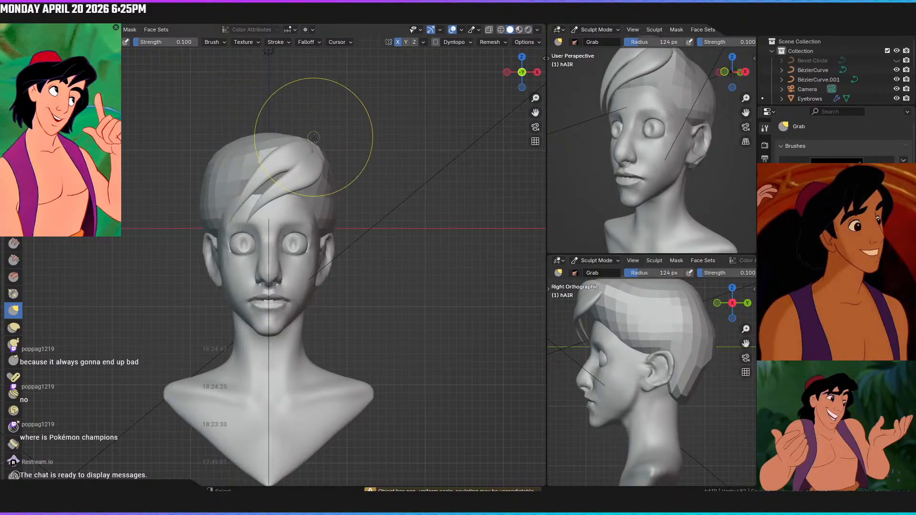
middle_click_drag(327, 102, 388, 179)
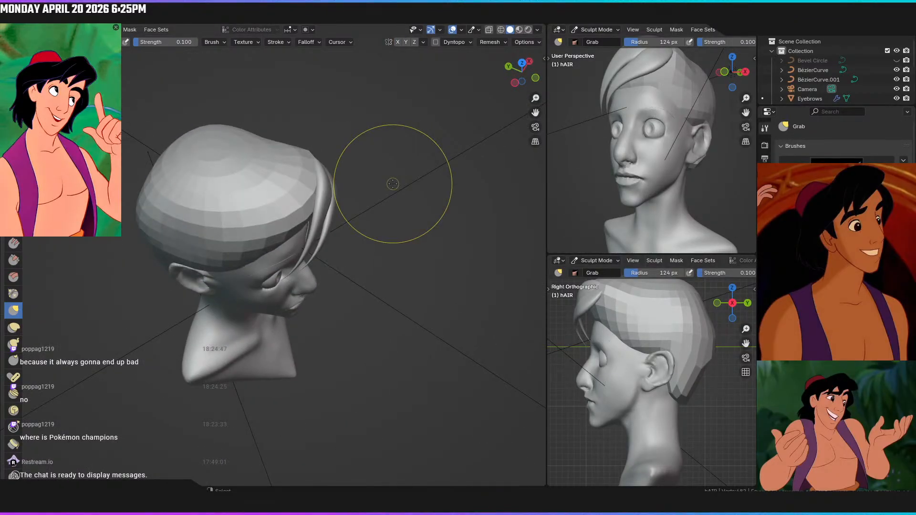
scroll(380, 191, "up", 8)
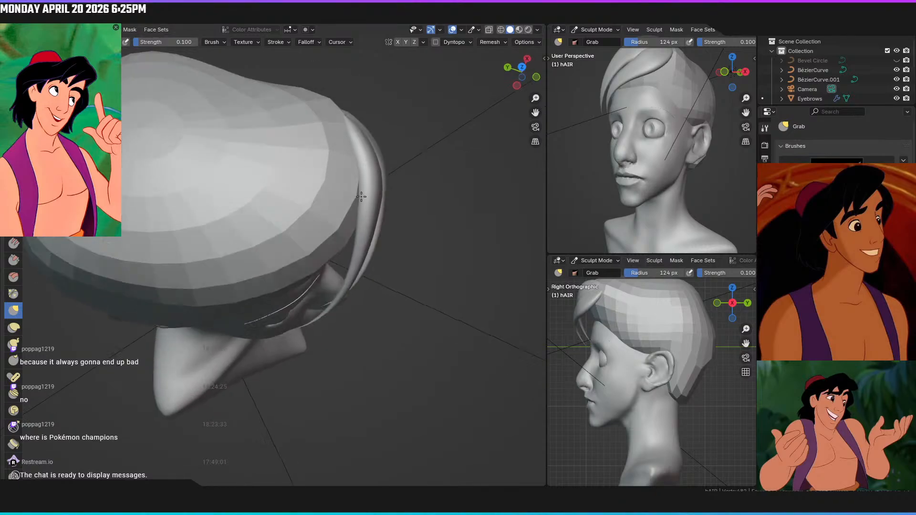
left_click_drag(362, 209, 356, 232)
left_click_drag(311, 144, 313, 146)
mouse_move(352, 252)
left_mouse_down()
mouse_move(331, 197)
mouse_move(333, 168)
left_mouse_up()
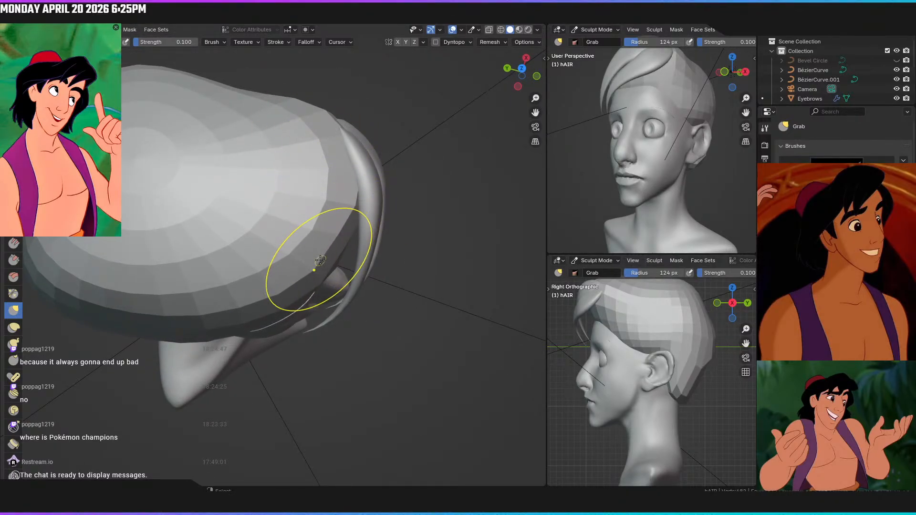
scroll(330, 236, "down", 5)
scroll(328, 229, "up", 6)
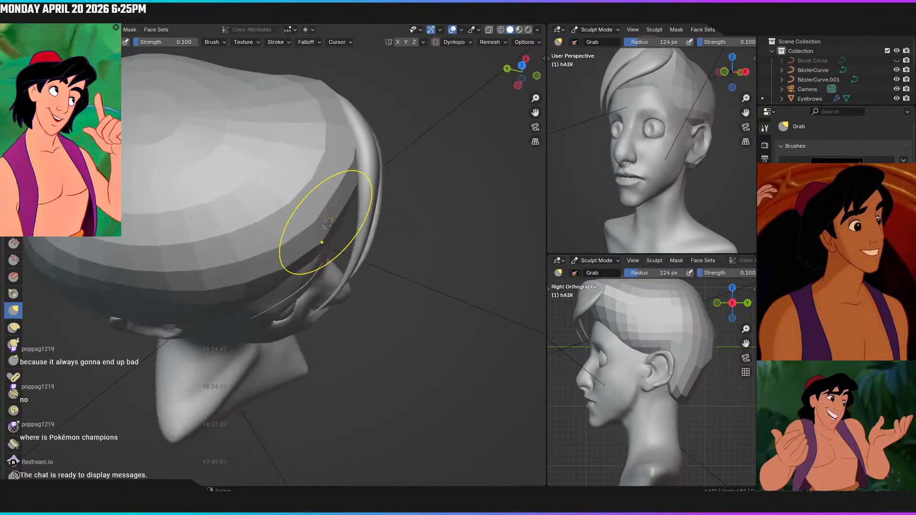
left_click_drag(347, 141, 334, 177)
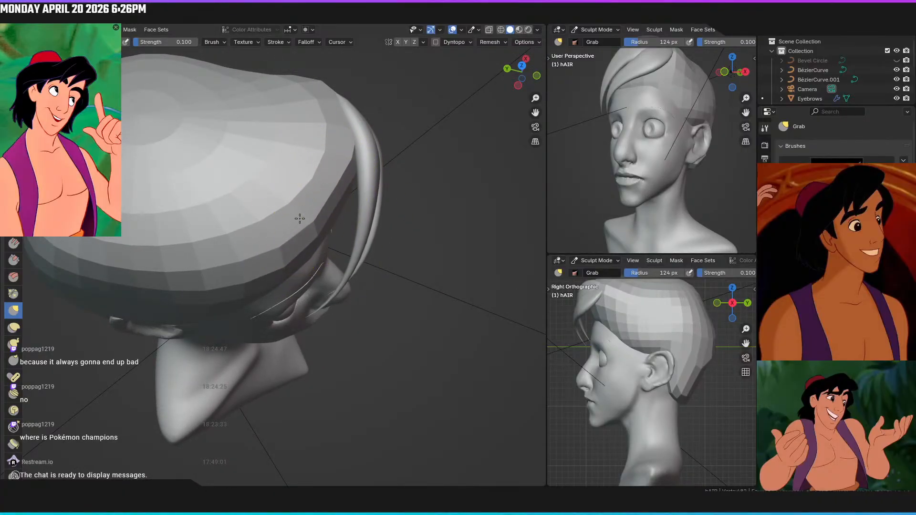
Reduce the Grab brush radius to 96 px and examine the hairline from below, above, the front and the side
middle_click_drag(356, 147, 329, 167)
key("f")
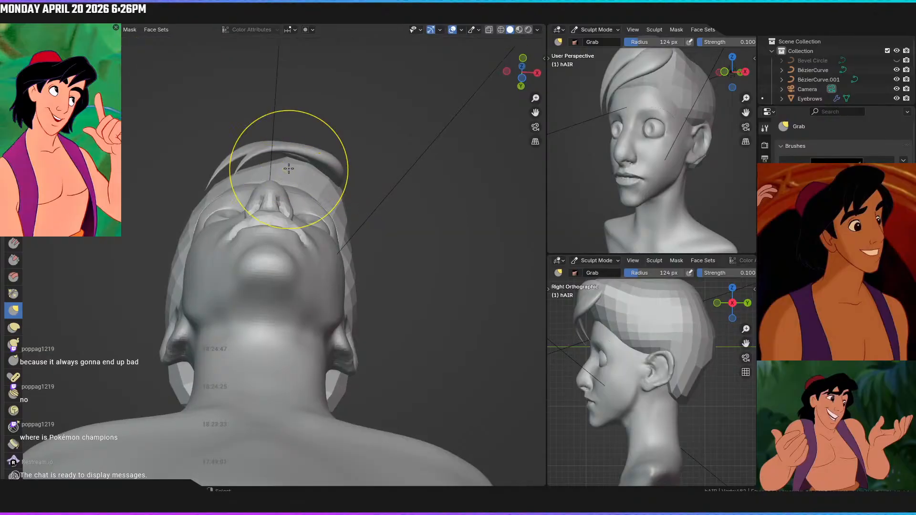
left_click(288, 163)
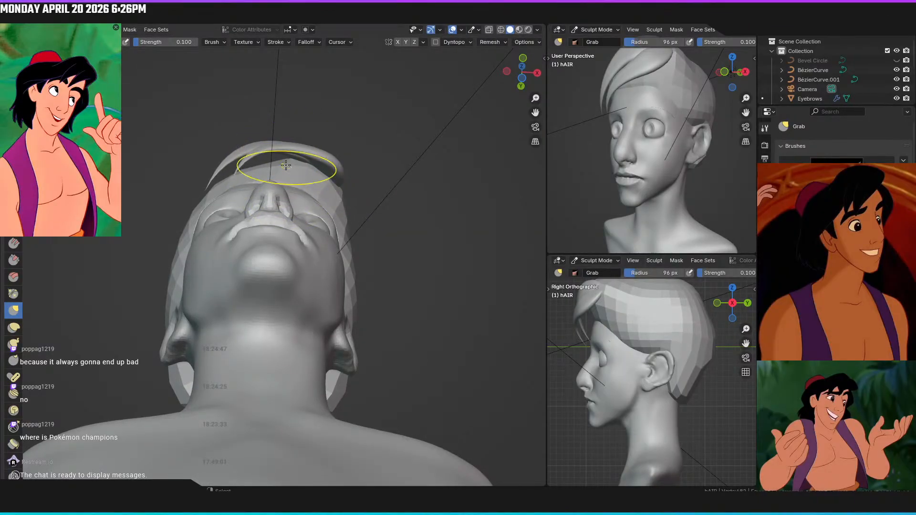
middle_click_drag(286, 163, 371, 309)
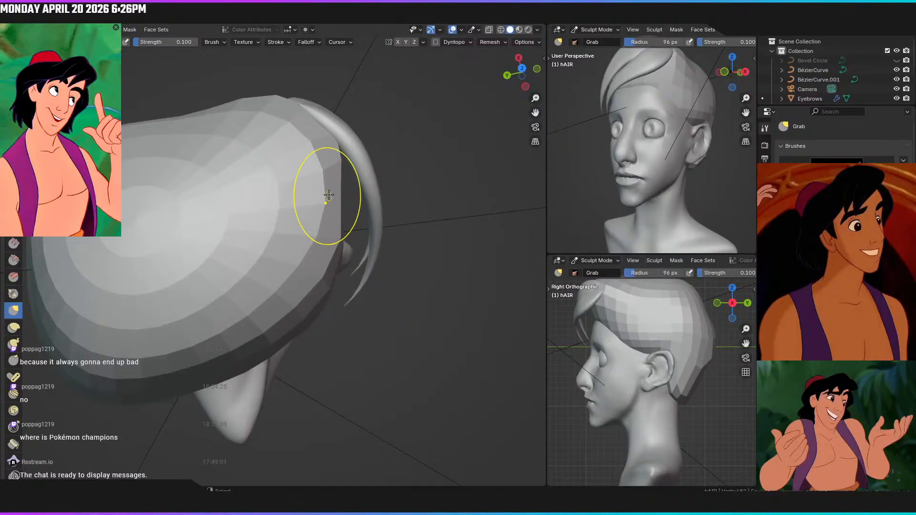
middle_click_drag(410, 128, 307, 106)
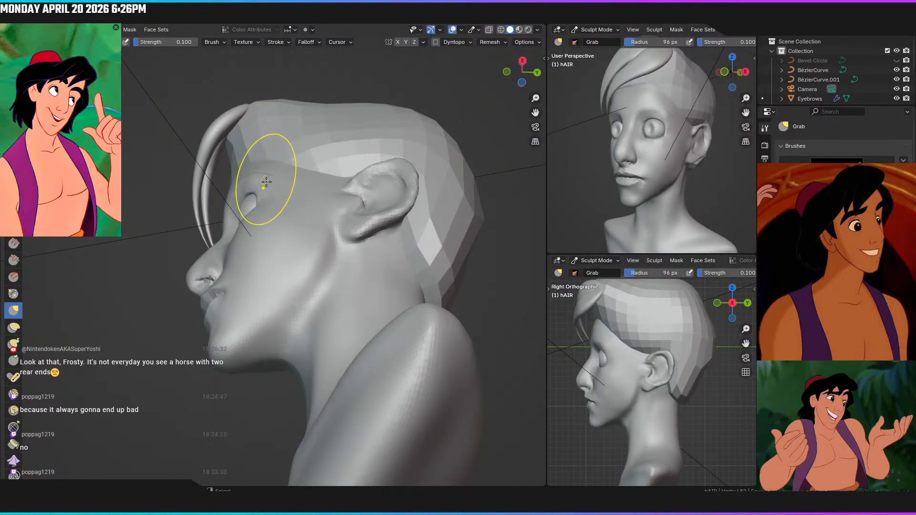
middle_click_drag(286, 164, 319, 185)
middle_click_drag(353, 229, 386, 267)
key("KP_1")
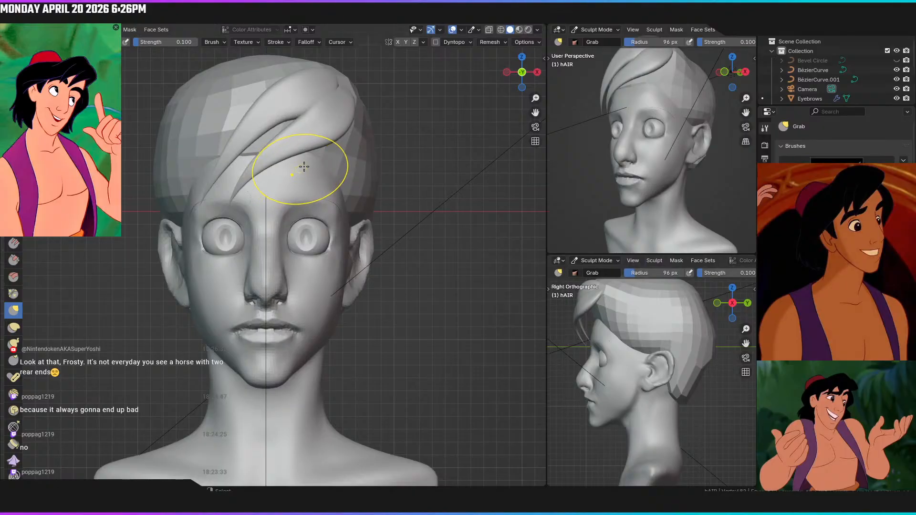
middle_click_drag(337, 198, 293, 205, "ctrl")
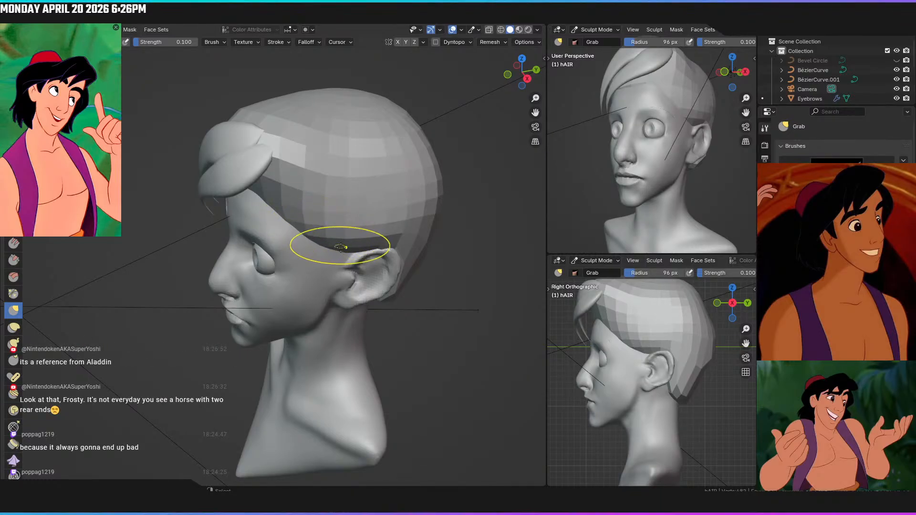
mouse_move(334, 237)
middle_mouse_down()
mouse_move(321, 205)
mouse_move(325, 225)
middle_mouse_up()
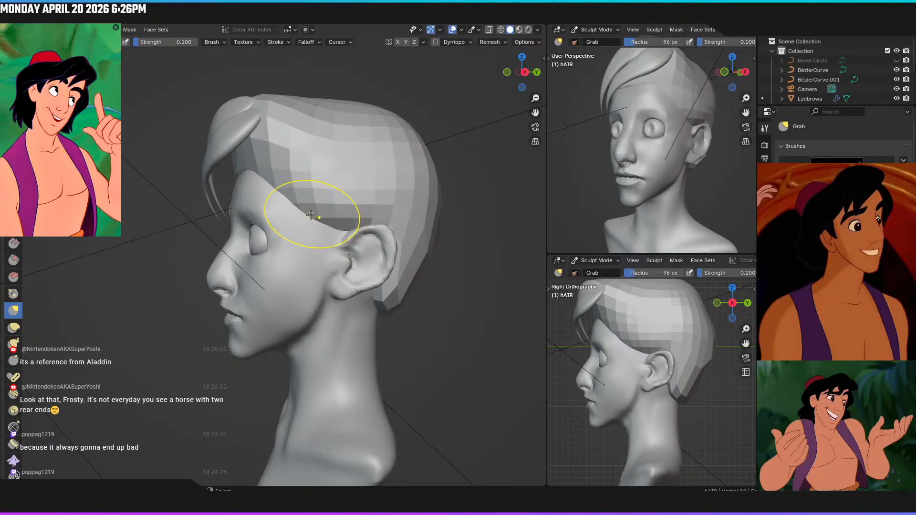
With X symmetry on and a 66 px Grab brush, pull the hair base down in front of the ear into a sideburn
key("KP_3")
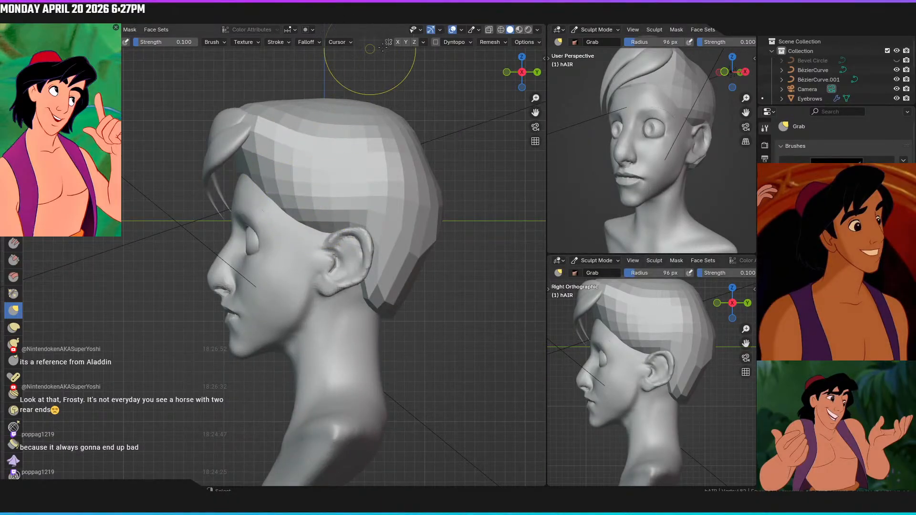
left_click(398, 42)
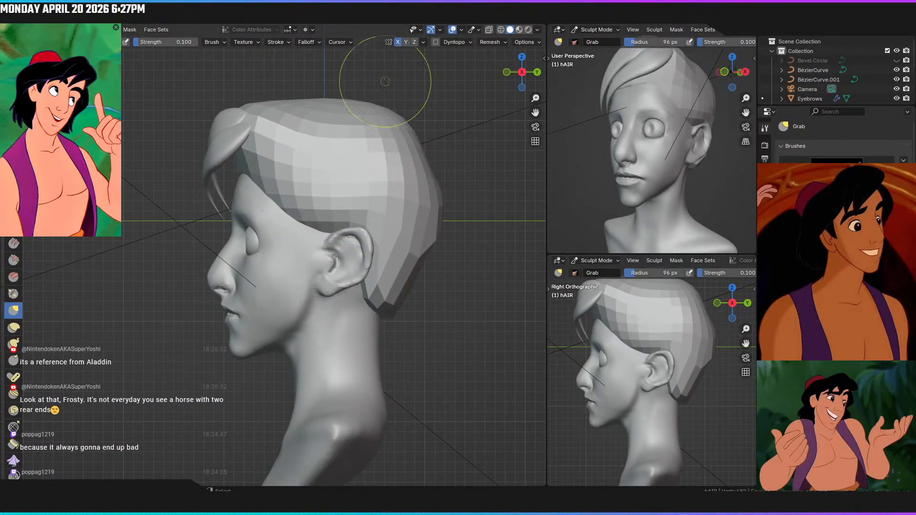
key("f")
left_click(296, 235)
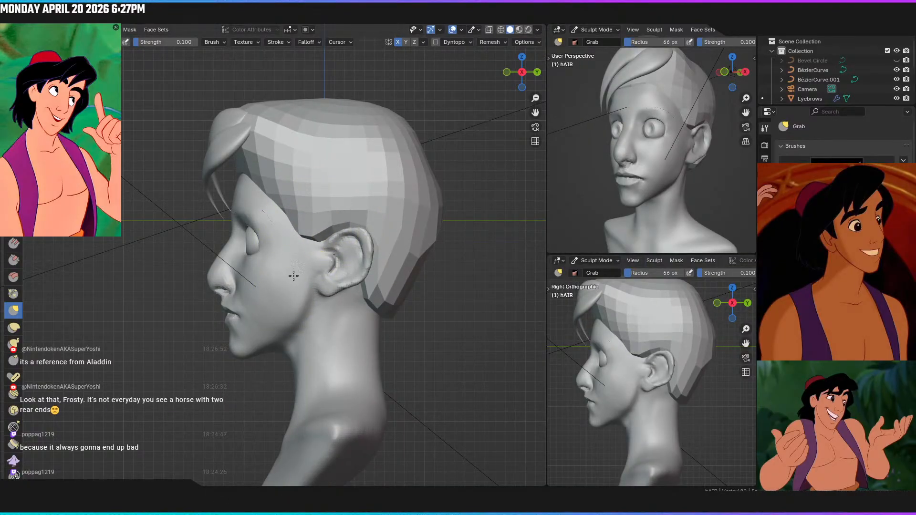
left_click_drag(297, 269, 291, 274)
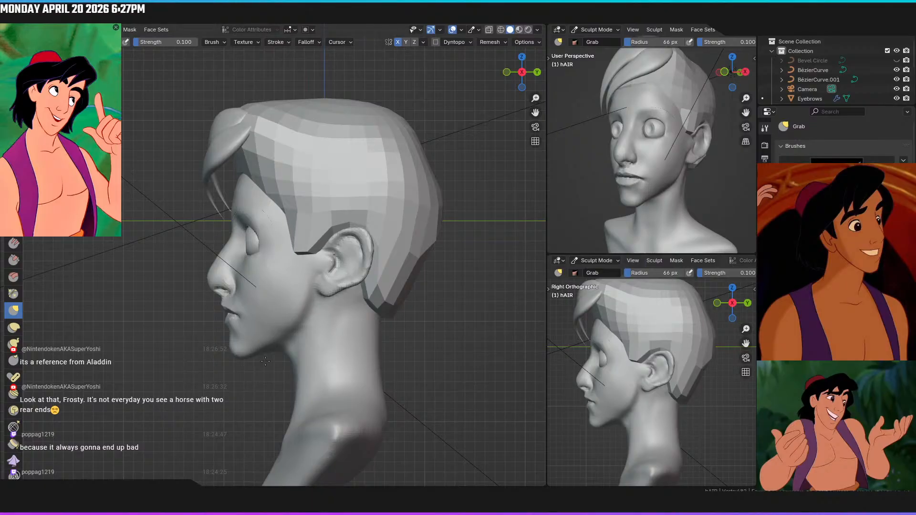
Pull the hair base's sideburn further down in front of the ear into a longer, narrower point
left_click_drag(301, 258, 287, 294)
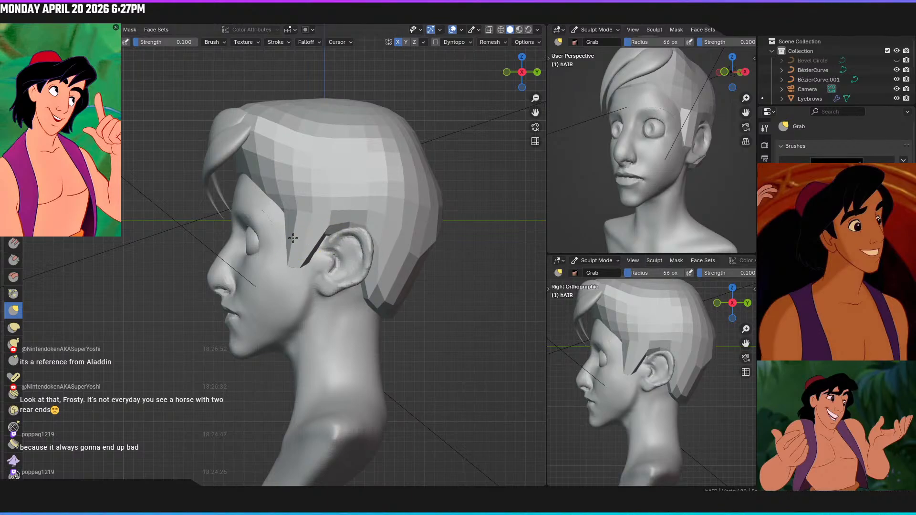
middle_click_drag(350, 234, 321, 266)
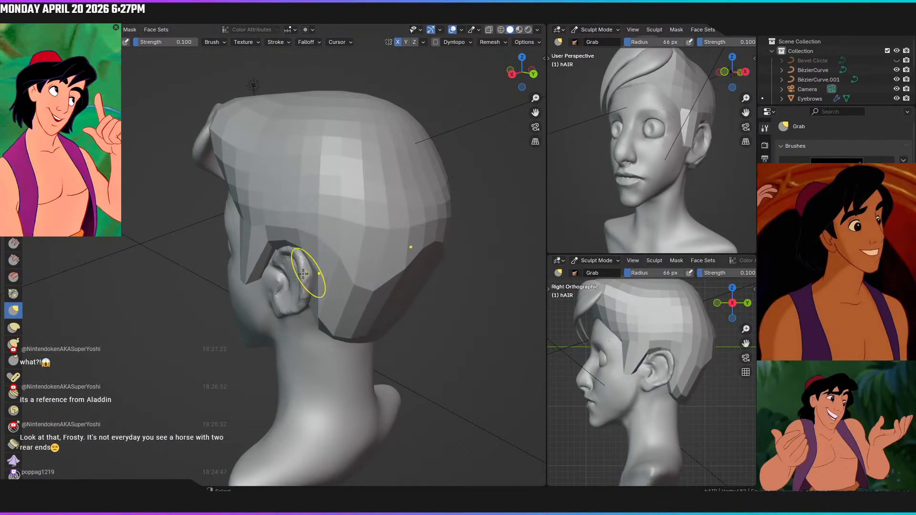
middle_click_drag(320, 244, 347, 215)
Shape the hair base's edge around and behind the ear with the 66 px Grab brush, working from several angles
mouse_move(373, 225)
left_mouse_down()
mouse_move(386, 227)
mouse_move(365, 218)
left_mouse_up()
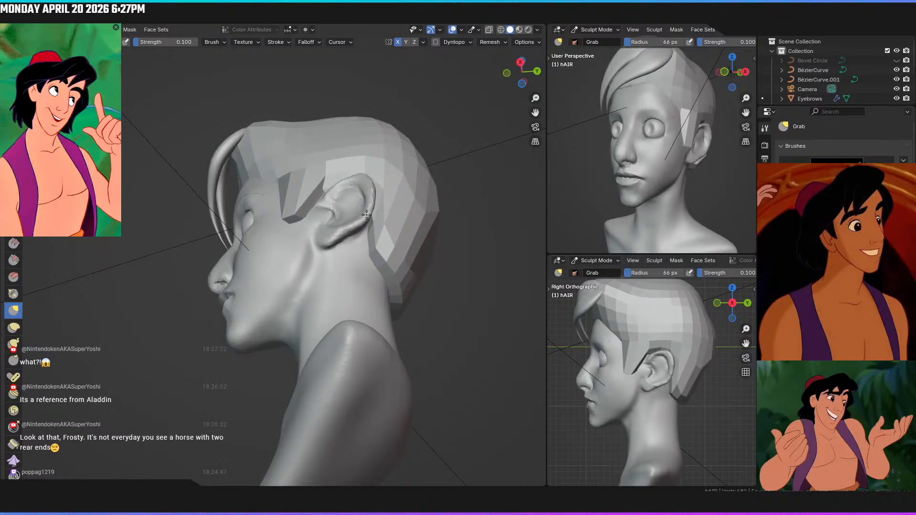
mouse_move(376, 193)
middle_mouse_down()
mouse_move(324, 245)
mouse_move(339, 256)
middle_mouse_up()
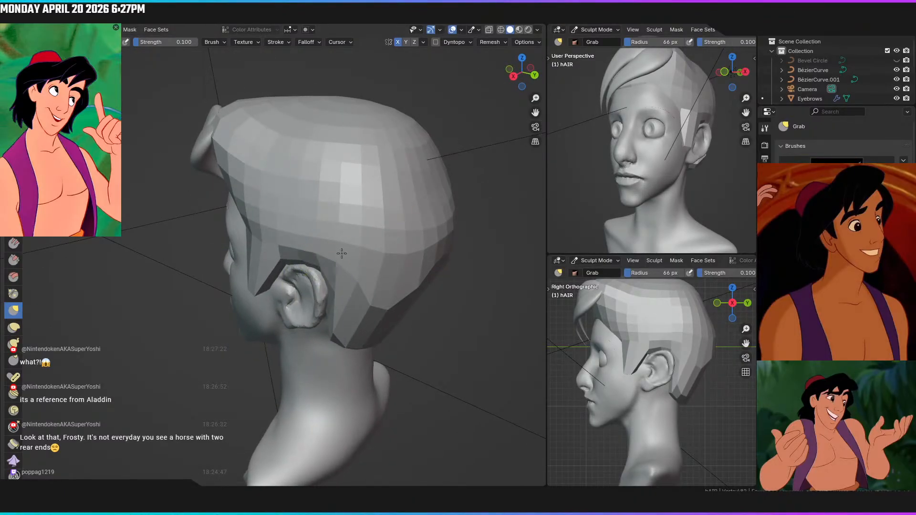
middle_click_drag(352, 296, 357, 301)
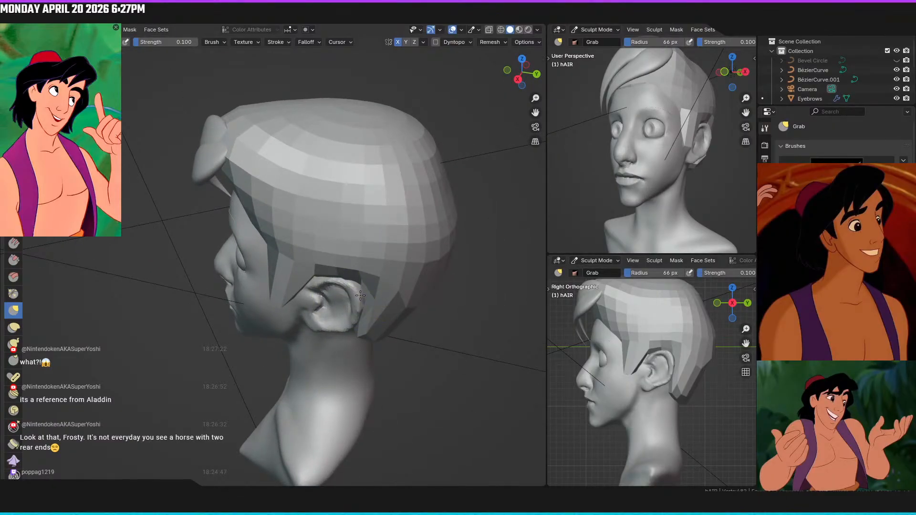
left_click_drag(361, 298, 357, 295)
middle_click_drag(375, 302, 337, 276)
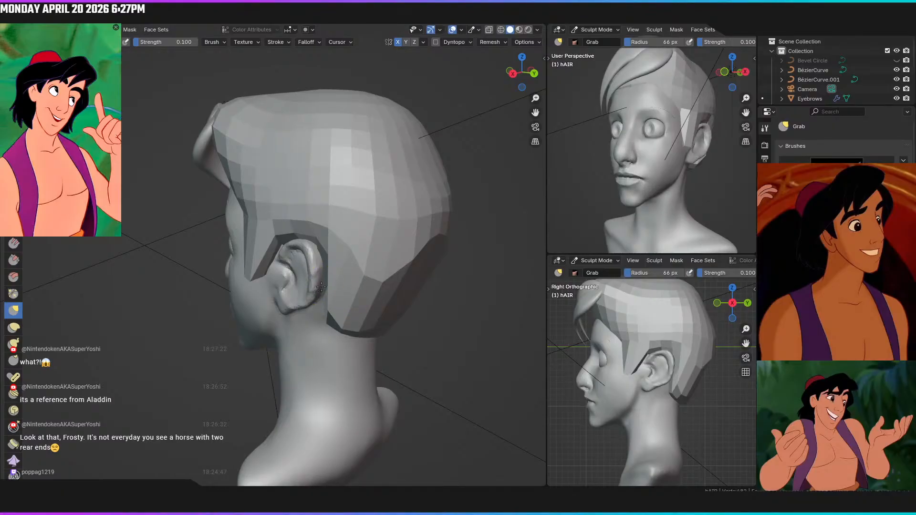
middle_click_drag(318, 286, 358, 217)
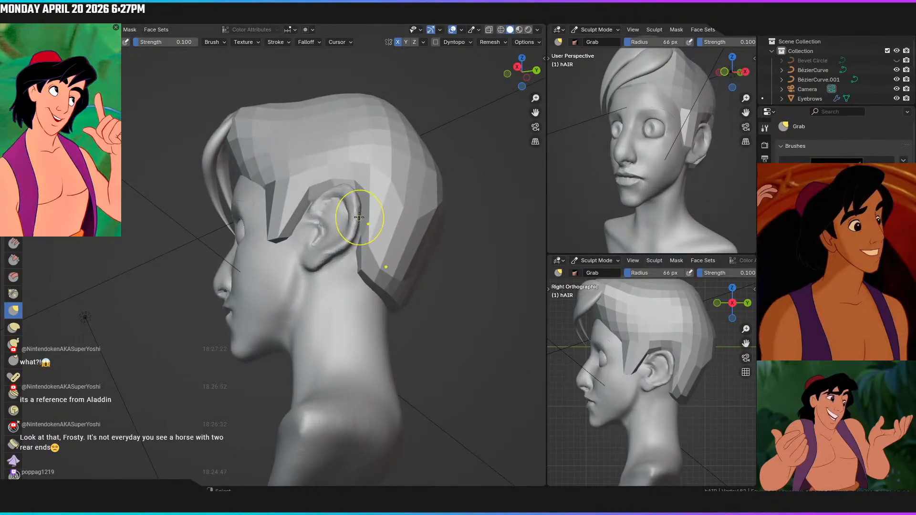
left_click_drag(362, 213, 362, 213)
middle_click_drag(350, 204, 368, 236)
left_click_drag(356, 239, 367, 230)
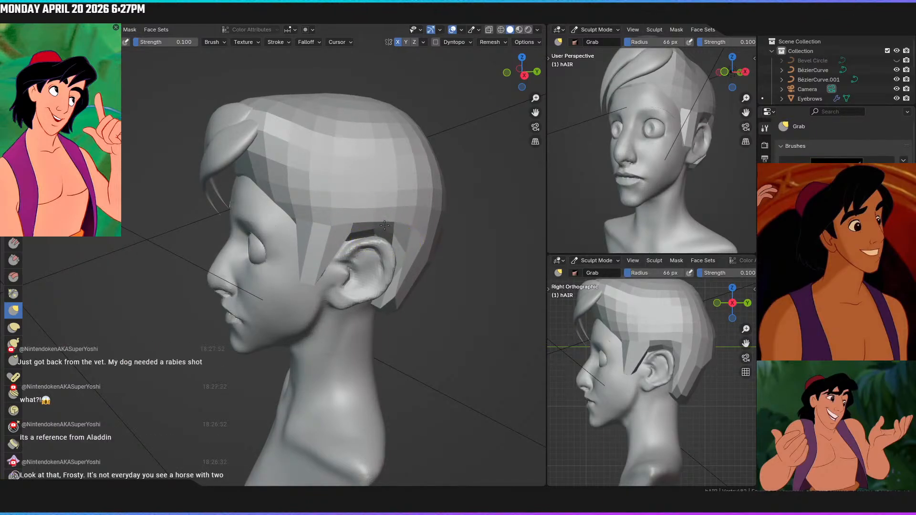
mouse_move(378, 239)
middle_mouse_down()
mouse_move(366, 253)
mouse_move(328, 248)
middle_mouse_up()
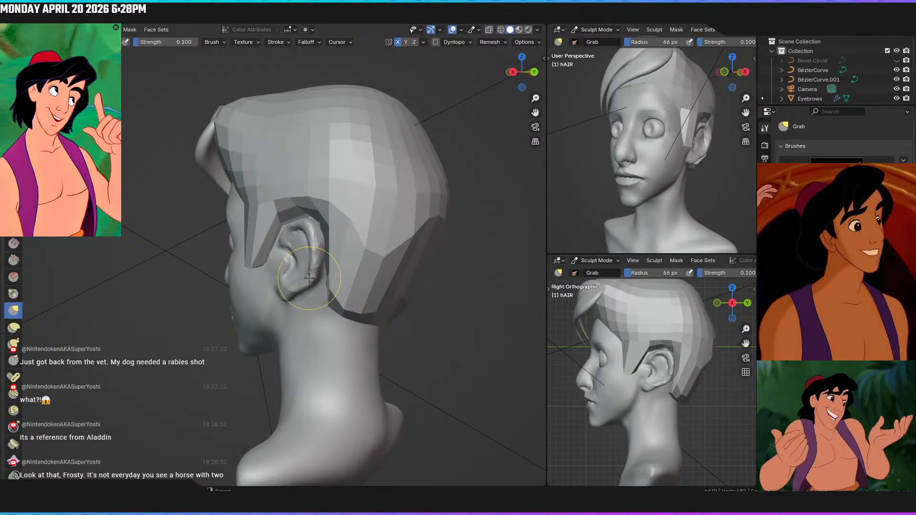
mouse_move(307, 277)
middle_mouse_down()
mouse_move(354, 233)
mouse_move(428, 239)
middle_mouse_up()
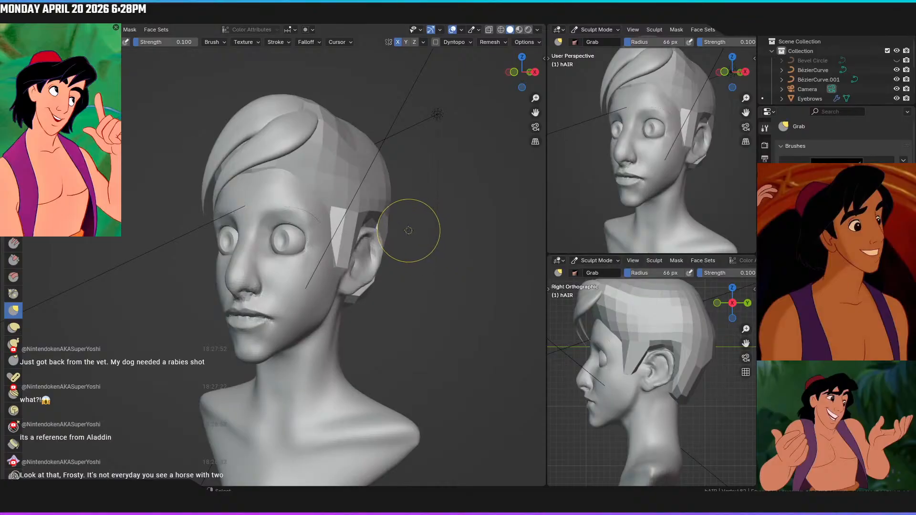
Enlarge the Grab brush radius to 90 px and adjust the hair base's sides and the area behind the ear
key("KP_1")
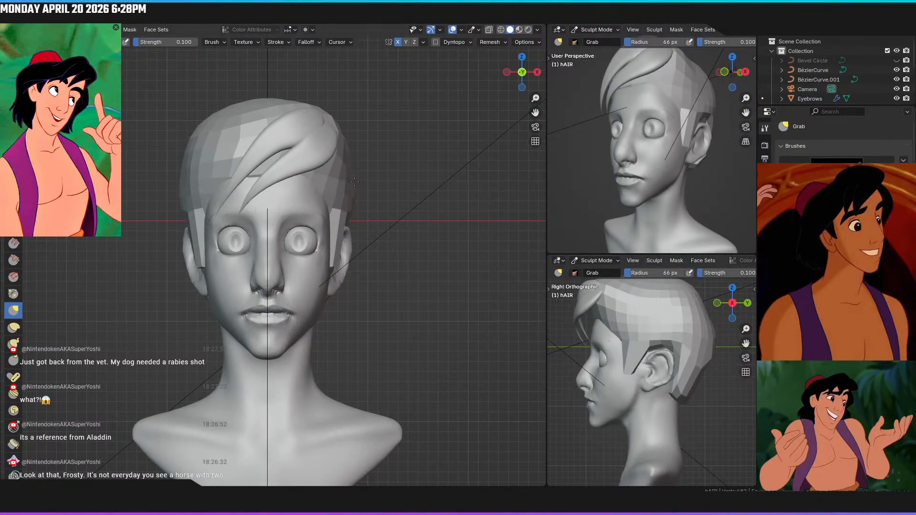
key("bracketright")
key("bracketright")
key("bracketright")
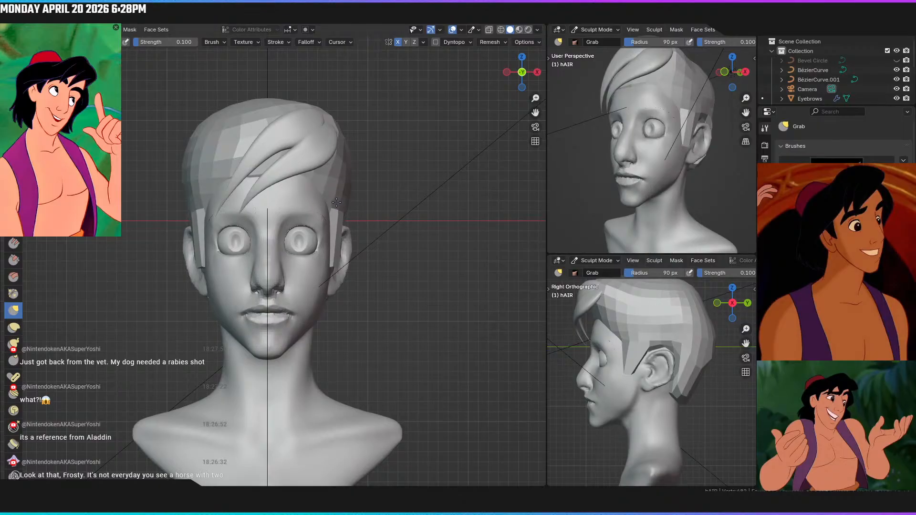
mouse_move(352, 202)
middle_mouse_down()
mouse_move(307, 221)
mouse_move(296, 239)
middle_mouse_up()
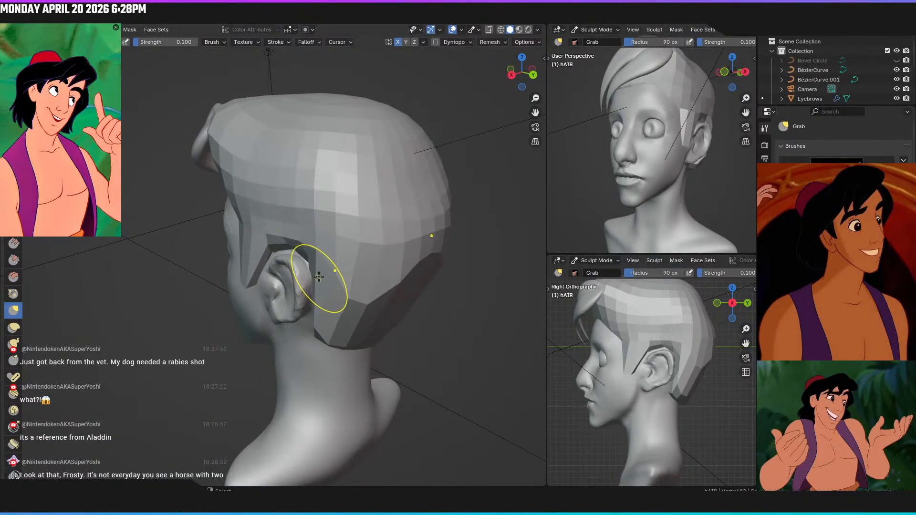
left_click_drag(333, 283, 368, 273)
From the straight back view, reshape the hair base's lower back corners above the nape with the Grab brush
mouse_move(360, 289)
middle_mouse_down()
mouse_move(300, 272)
mouse_move(310, 272)
middle_mouse_up()
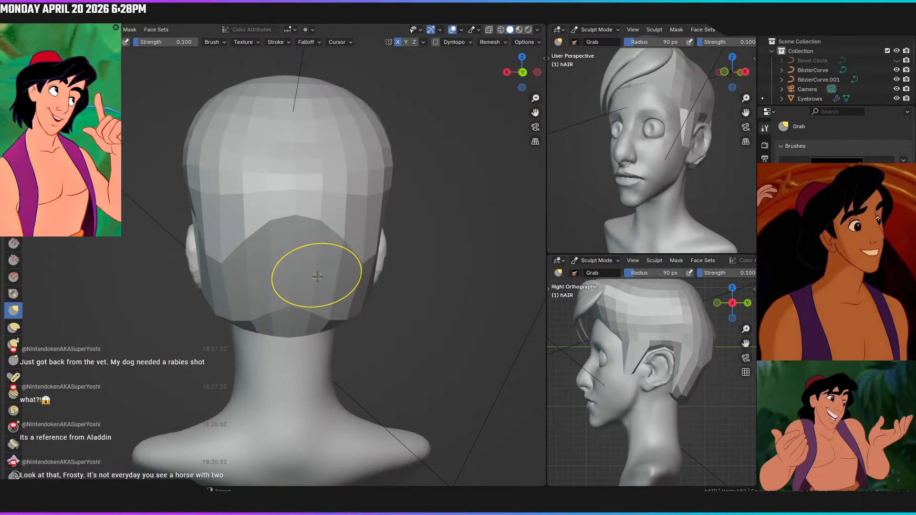
key("ctrl+KP_1")
mouse_move(225, 270)
left_mouse_down()
mouse_move(235, 272)
mouse_move(229, 287)
left_mouse_up()
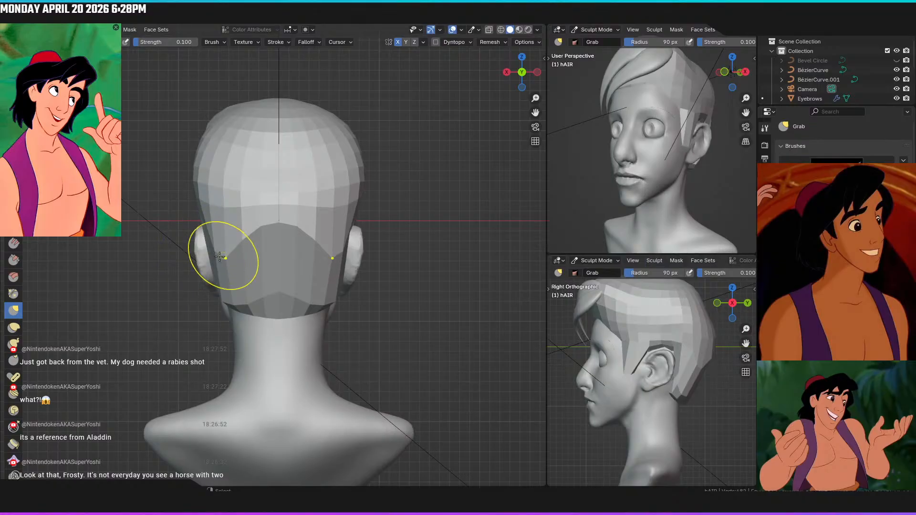
From the front view, adjust the hair base's front hairline beneath the strands with the 90 px Grab brush
mouse_move(242, 267)
middle_mouse_down()
mouse_move(453, 277)
mouse_move(444, 282)
middle_mouse_up()
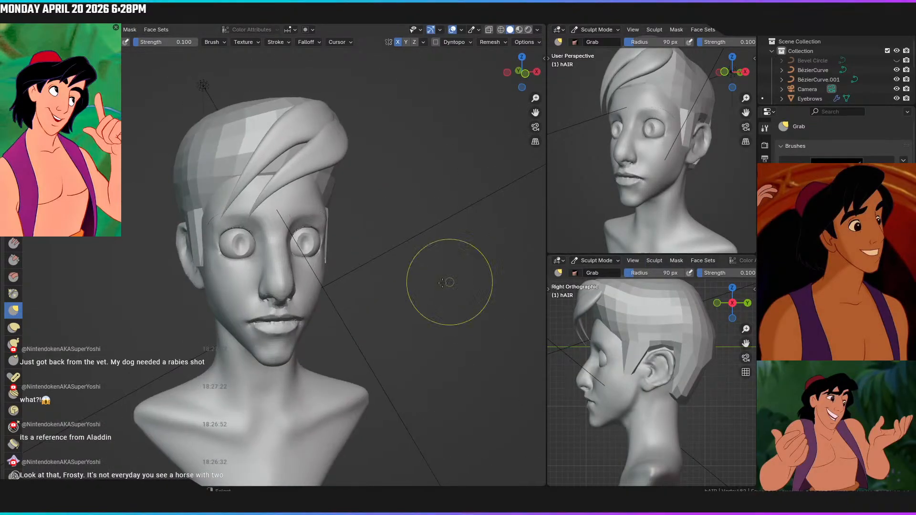
key("KP_1")
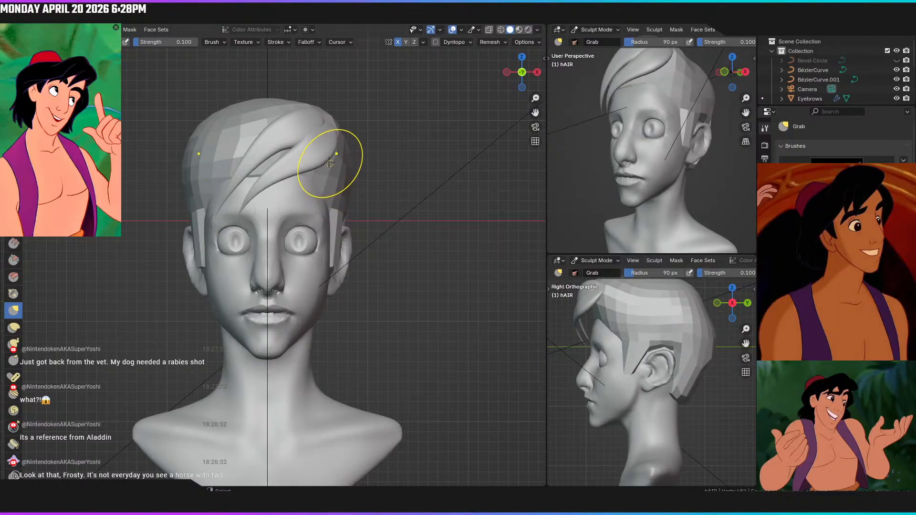
mouse_move(316, 175)
left_mouse_down()
mouse_move(238, 150)
mouse_move(288, 132)
mouse_move(285, 147)
left_mouse_up()
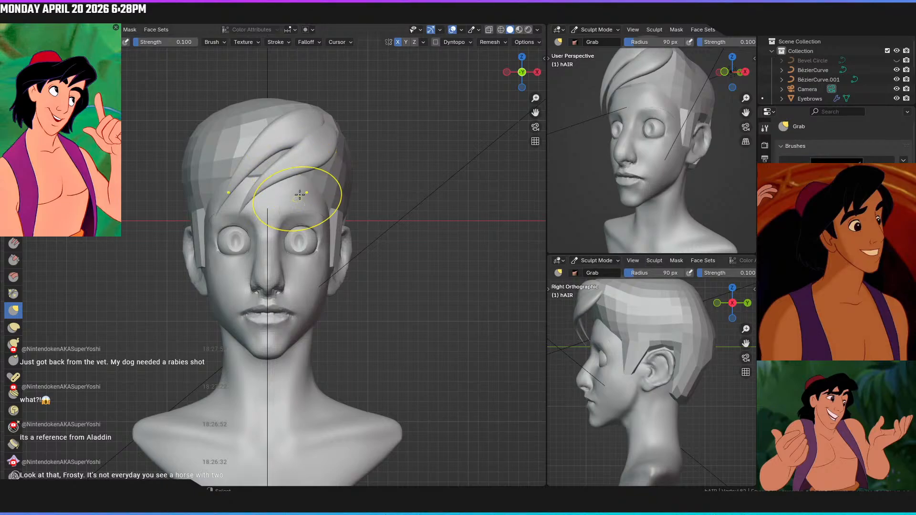
Raise the hair base's front top and shape its sides unevenly, using a 72 px Grab brush with X symmetry off
scroll(311, 186, "down", 2)
key("KP_3")
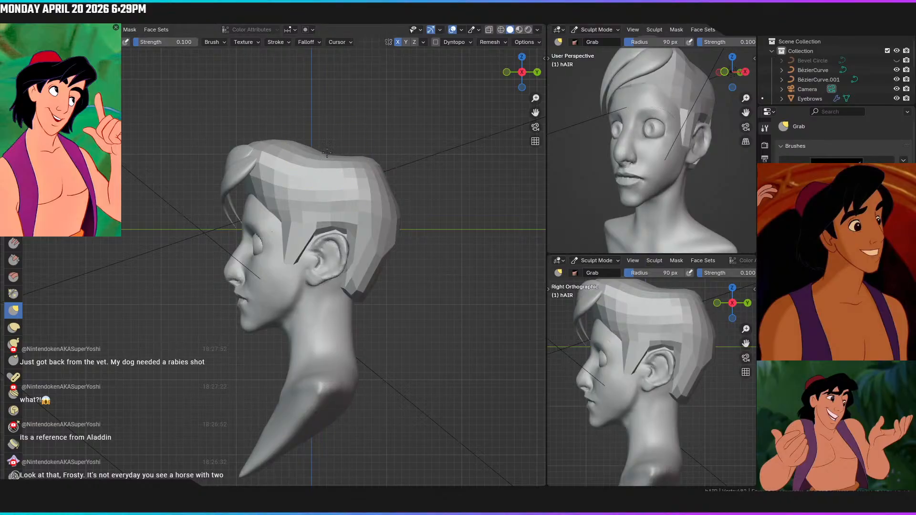
key("bracketleft")
key("bracketleft")
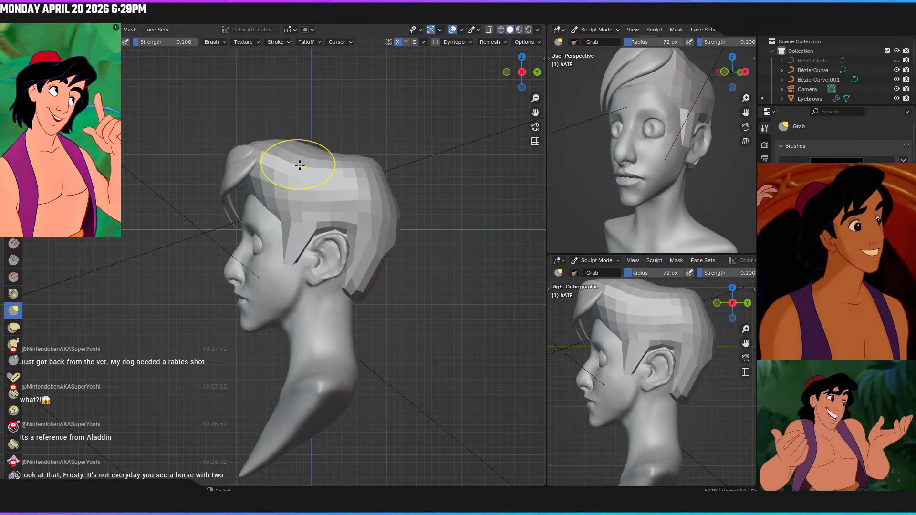
mouse_move(317, 171)
middle_mouse_down()
mouse_move(409, 164)
mouse_move(374, 204)
mouse_move(347, 184)
middle_mouse_up()
key("KP_1")
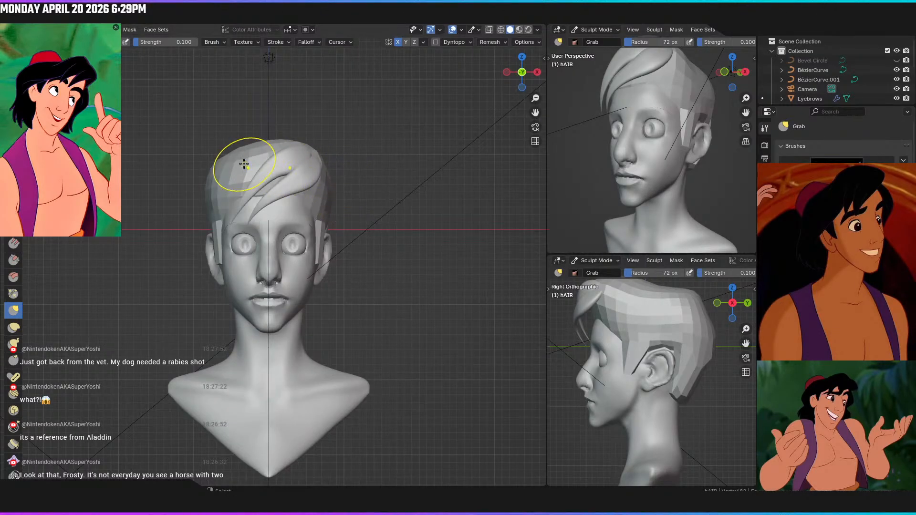
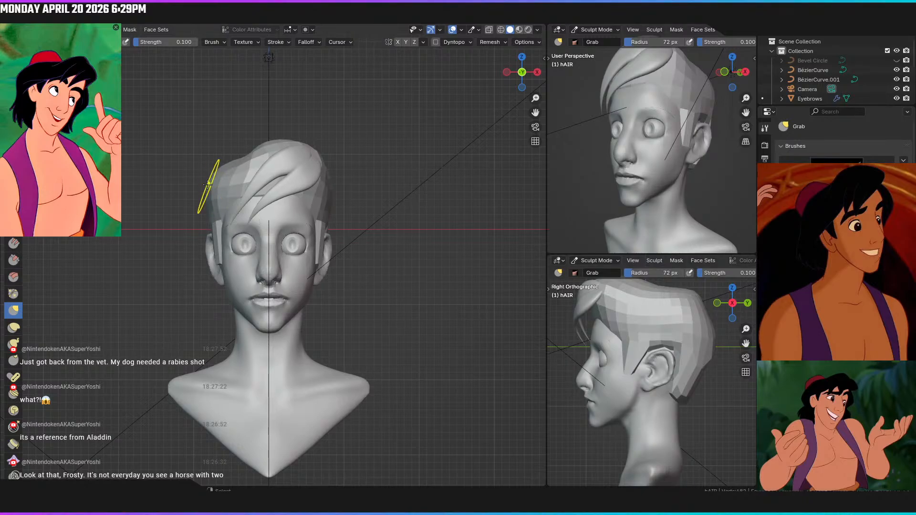
Turn X symmetry back on and pull the hair base's side inward toward the back from the top view
middle_click_drag(289, 188, 430, 265)
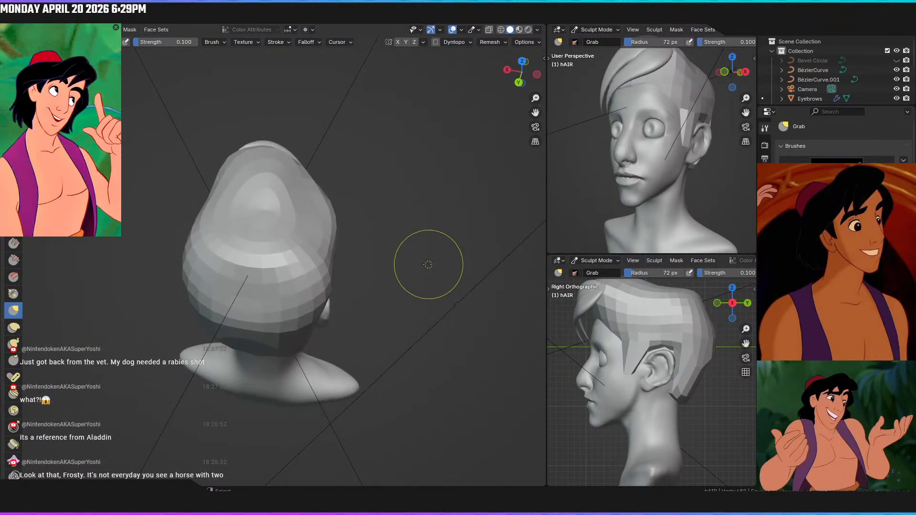
key("KP_7")
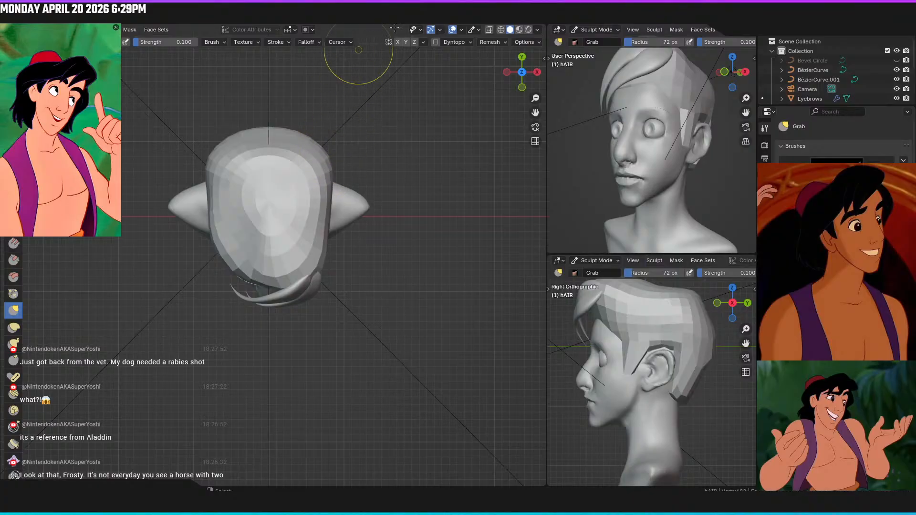
left_click(398, 42)
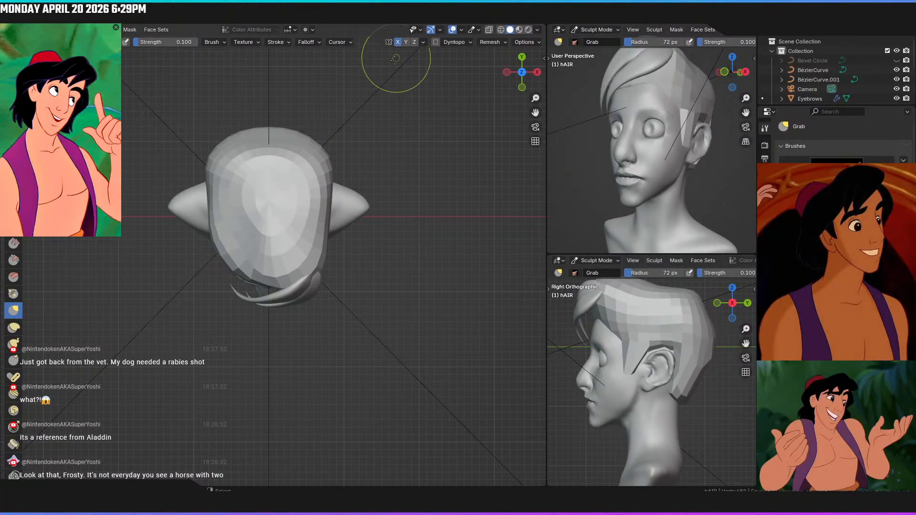
mouse_move(341, 163)
left_mouse_down()
mouse_move(320, 162)
mouse_move(322, 153)
left_mouse_up()
key("KP_1")
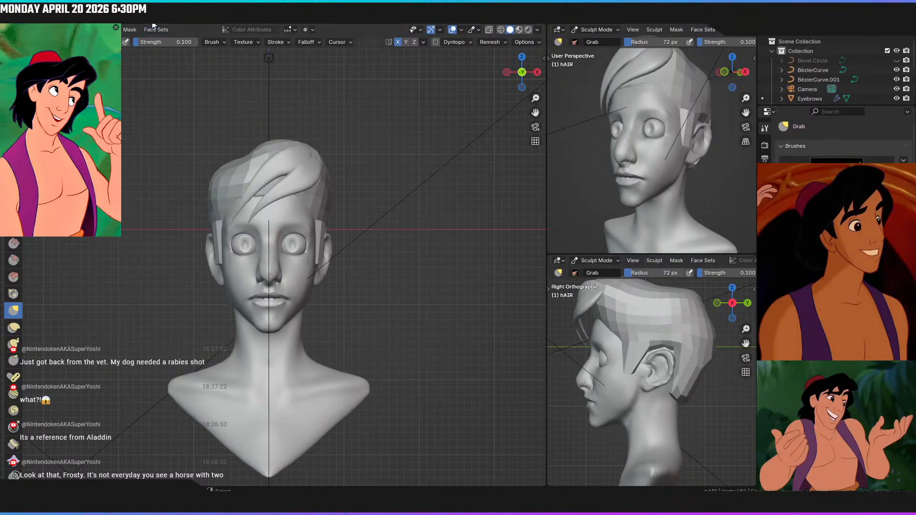
Switch to the layout workspace with rendered shading and examine the black hair's silhouette from the front and side
left_click(139, 19)
left_click(516, 268)
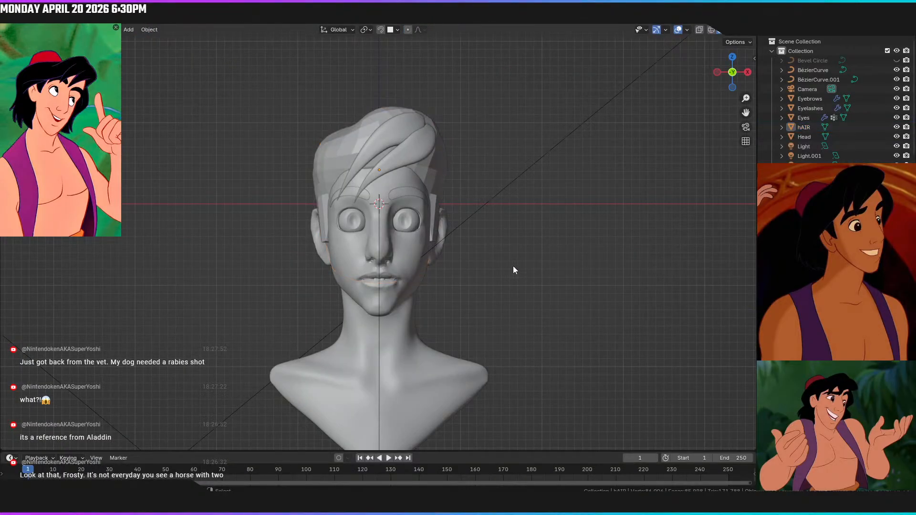
key("z")
left_click(494, 219)
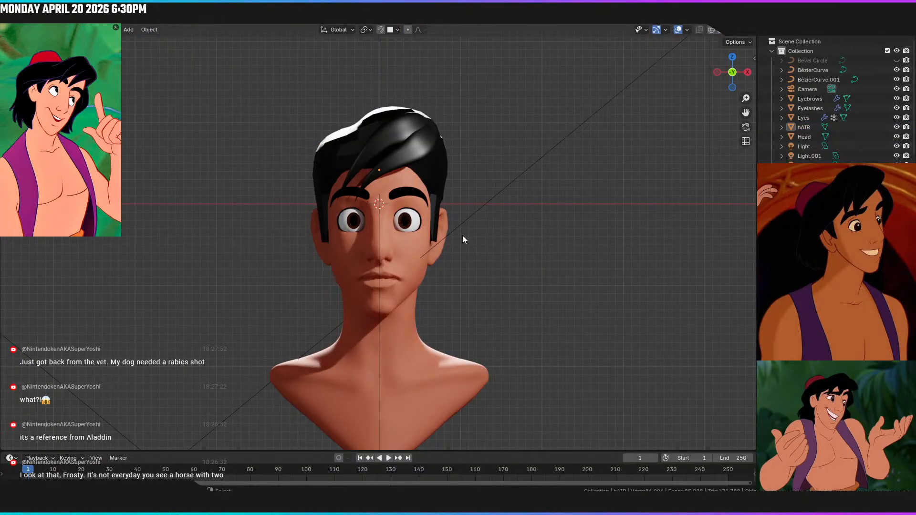
mouse_move(502, 268)
middle_mouse_down()
mouse_move(619, 273)
mouse_move(625, 284)
mouse_move(480, 286)
mouse_move(434, 266)
mouse_move(410, 281)
mouse_move(513, 277)
middle_mouse_up()
key("KP_1")
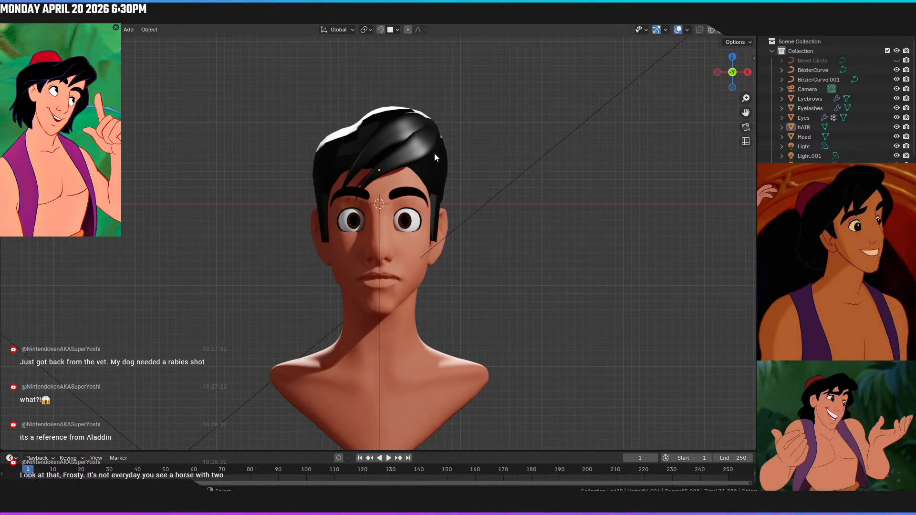
middle_click_drag(445, 195, 393, 196)
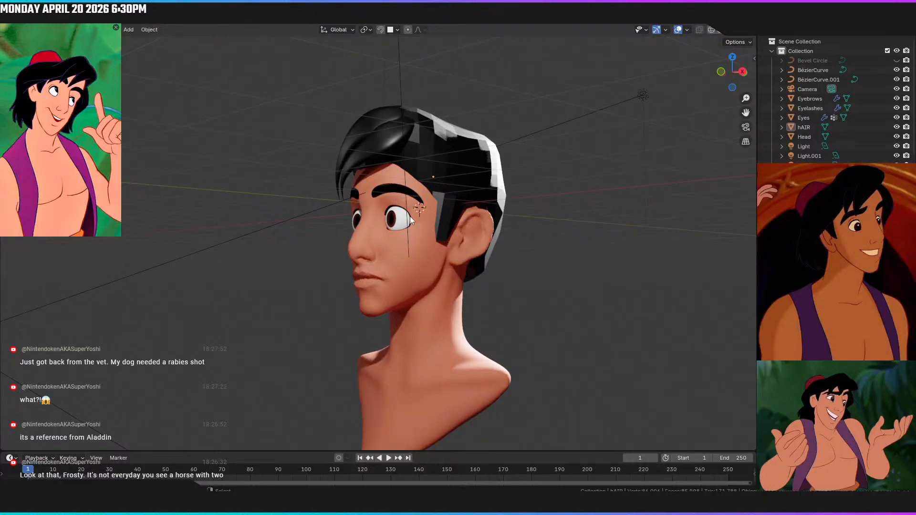
middle_click_drag(440, 260, 469, 271)
key("KP_1")
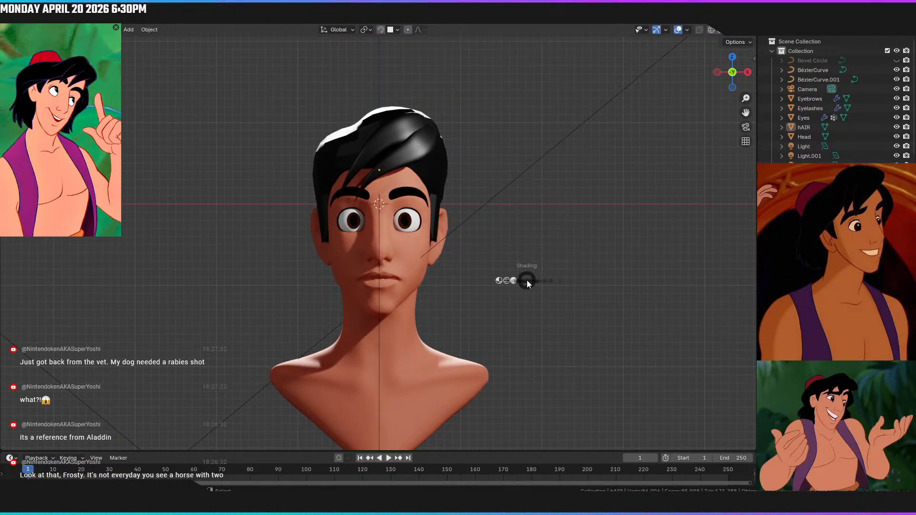
key("z")
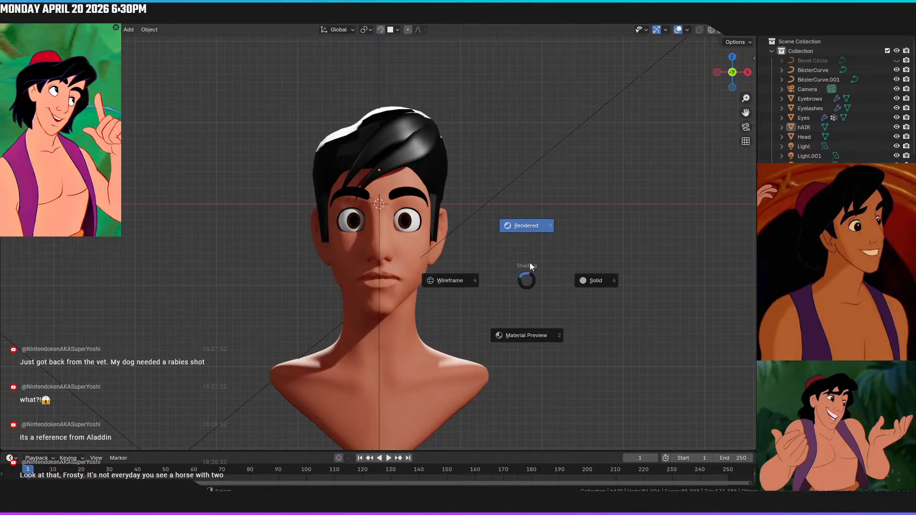
left_click(509, 229)
mouse_move(458, 287)
middle_mouse_down()
mouse_move(595, 294)
mouse_move(327, 291)
mouse_move(310, 300)
mouse_move(439, 299)
middle_mouse_up()
key("KP_1")
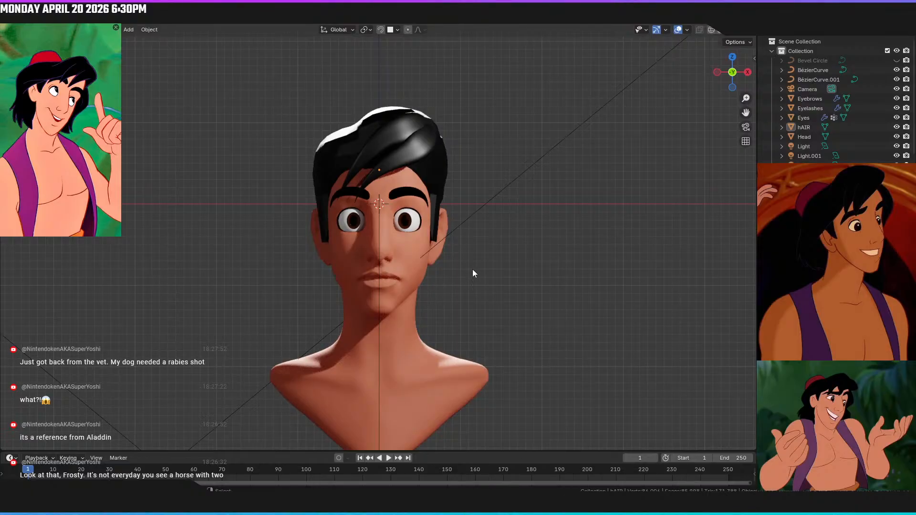
Return the viewport to solid shading, save the file and select the hair base mesh
key("z")
left_click(542, 283)
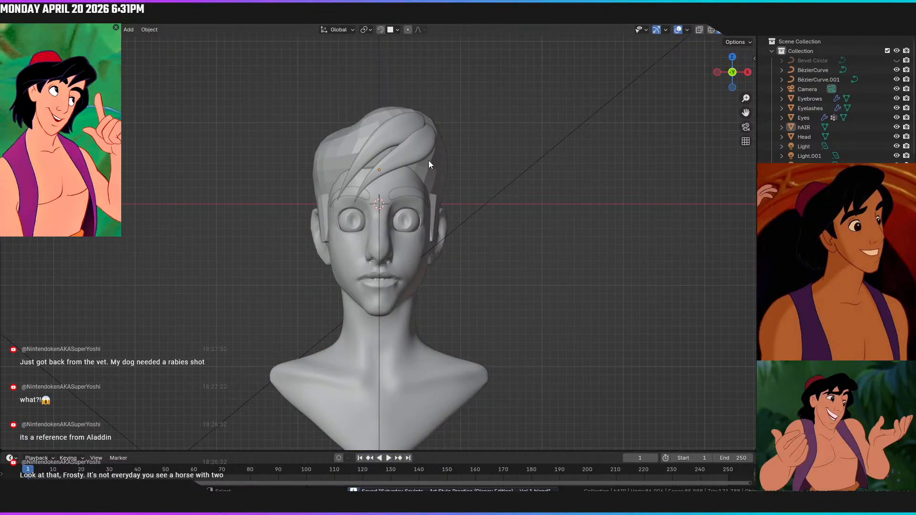
left_click(334, 152)
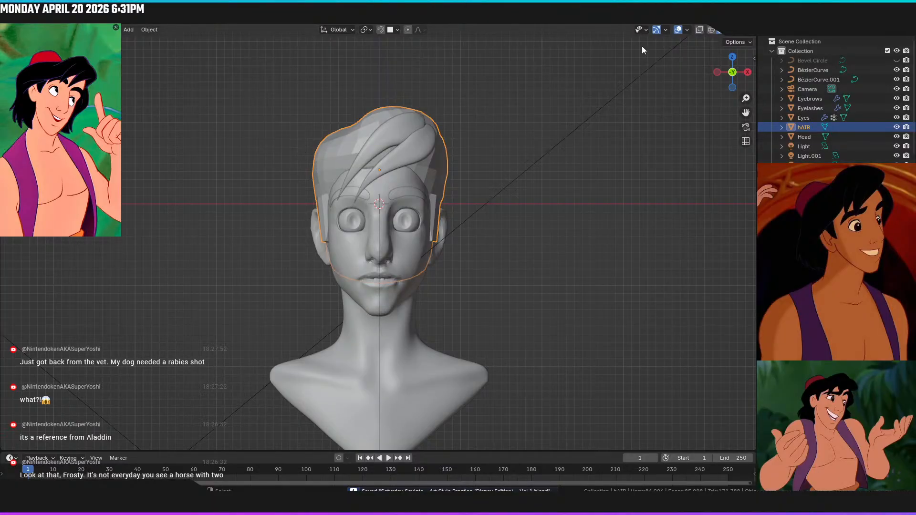
Rename the hair base mesh as Hair
double_click(803, 128)
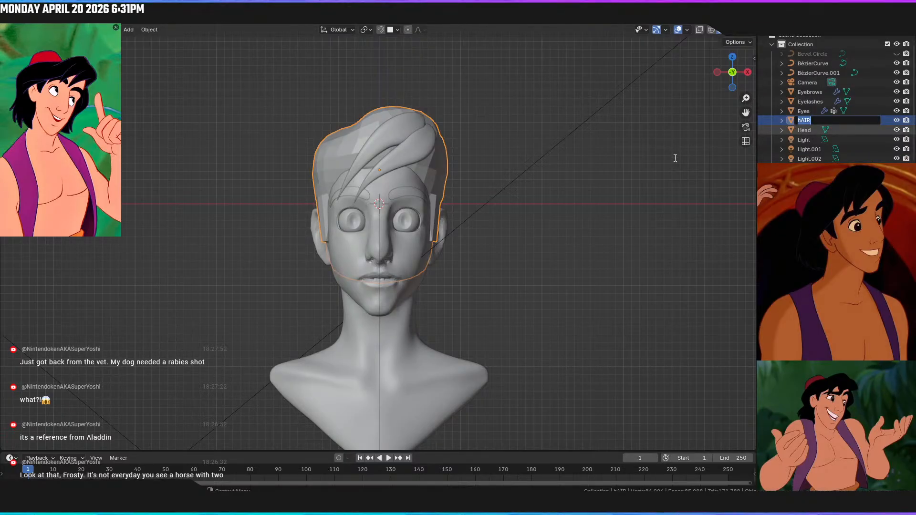
type("Hair")
key("Return")
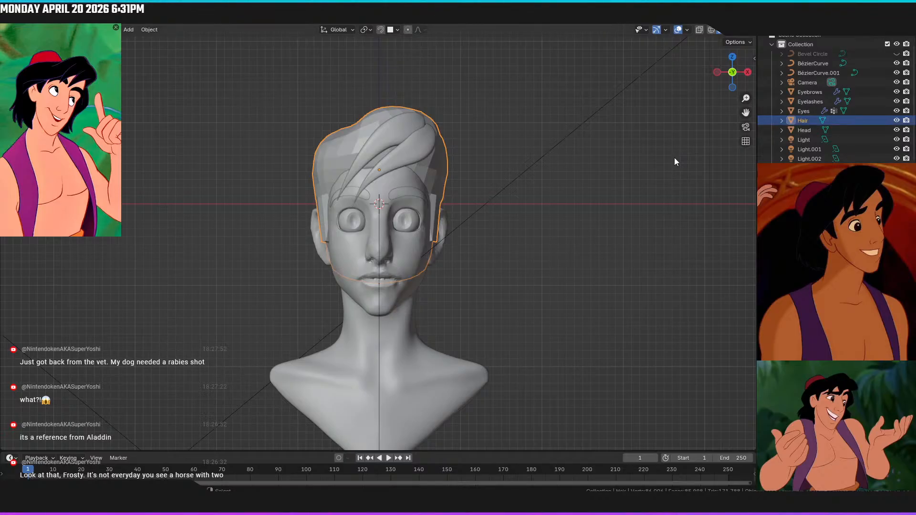
Rename both Bézier curve strands over the forehead as Bang
scroll(825, 70, "down", 1)
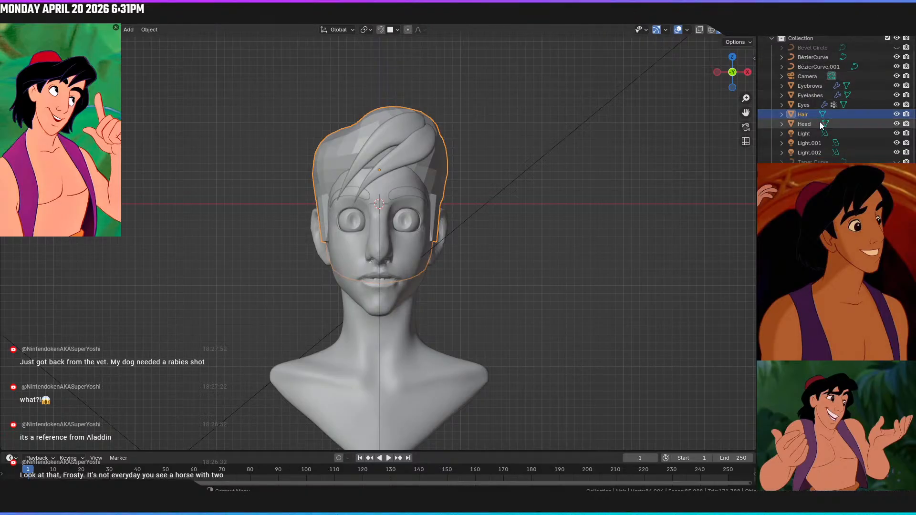
left_click(815, 60)
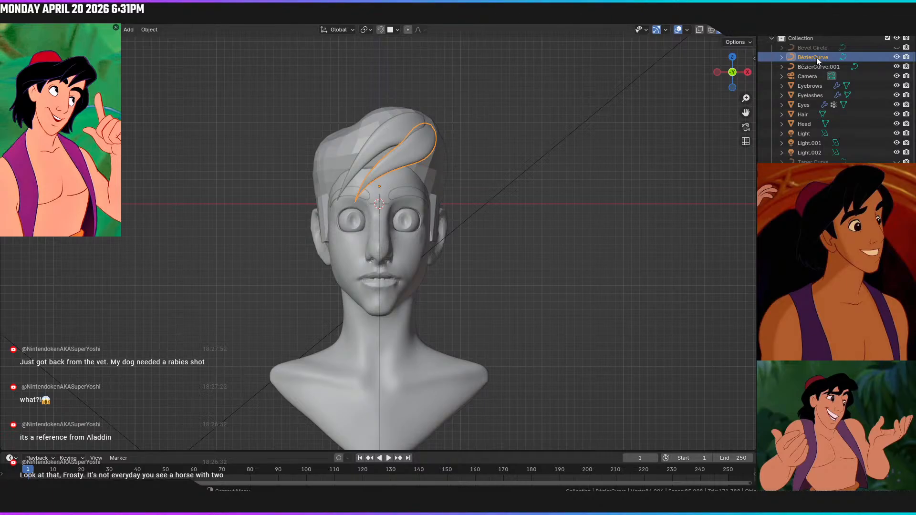
double_click(817, 58)
type("B")
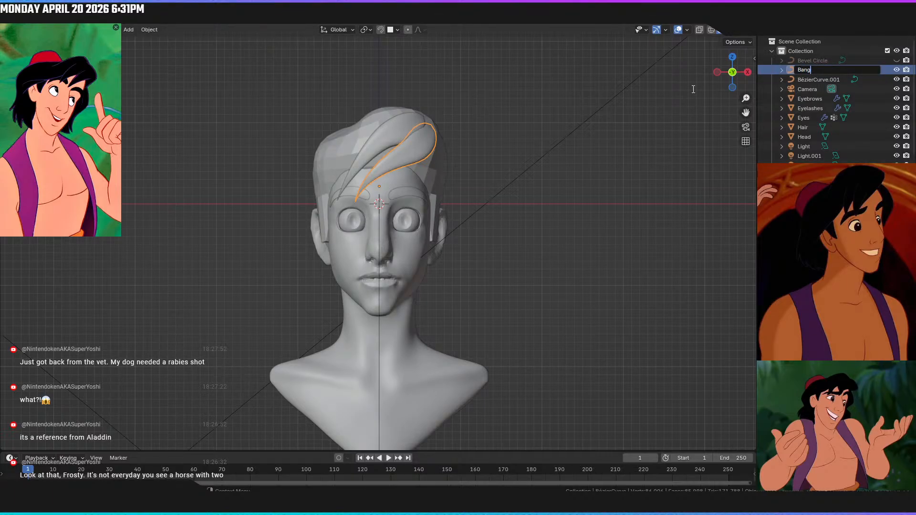
type("ang")
key("Return")
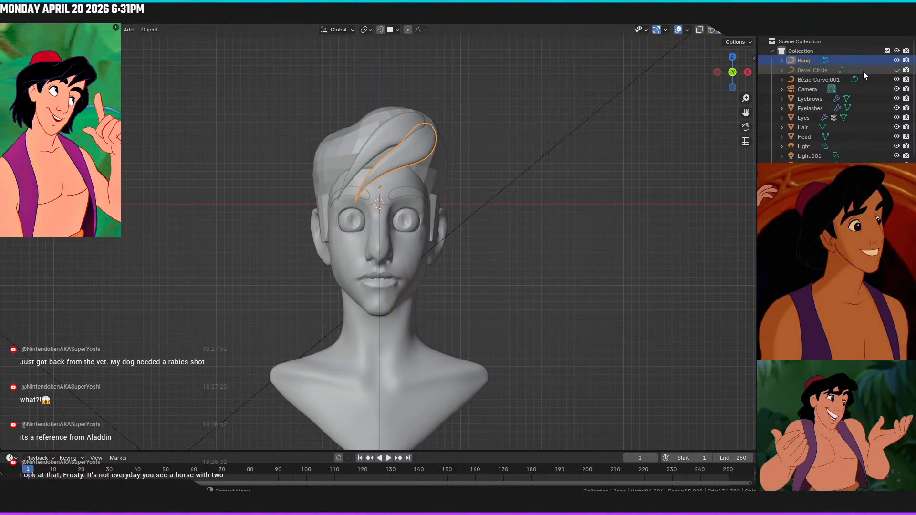
double_click(817, 80)
type("Bang")
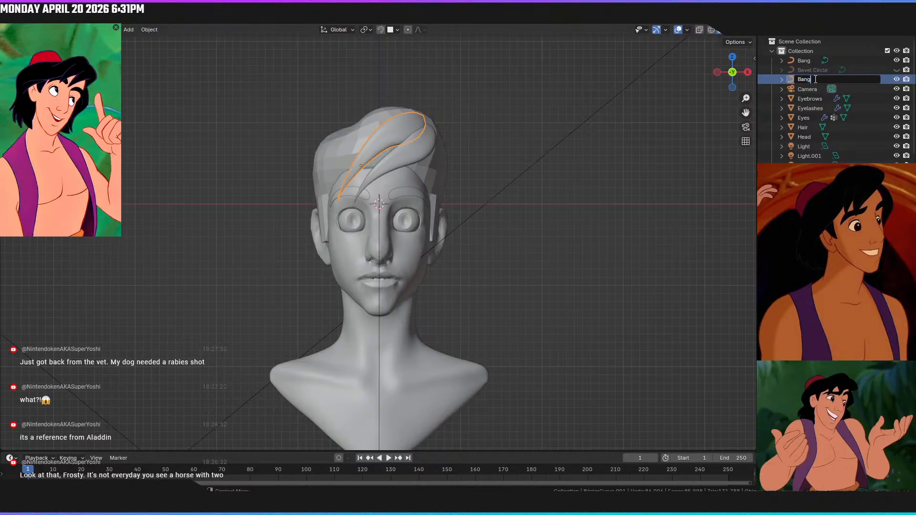
key("Return")
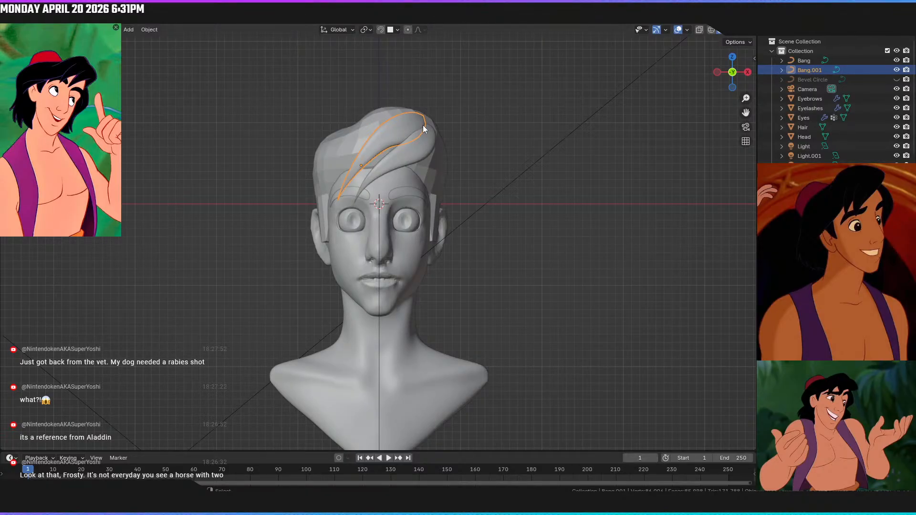
Edit the upper bang curve, reset the 3D cursor to the world origin and lower the curve's middle control point slightly along Z
left_click(387, 144)
left_click(392, 137)
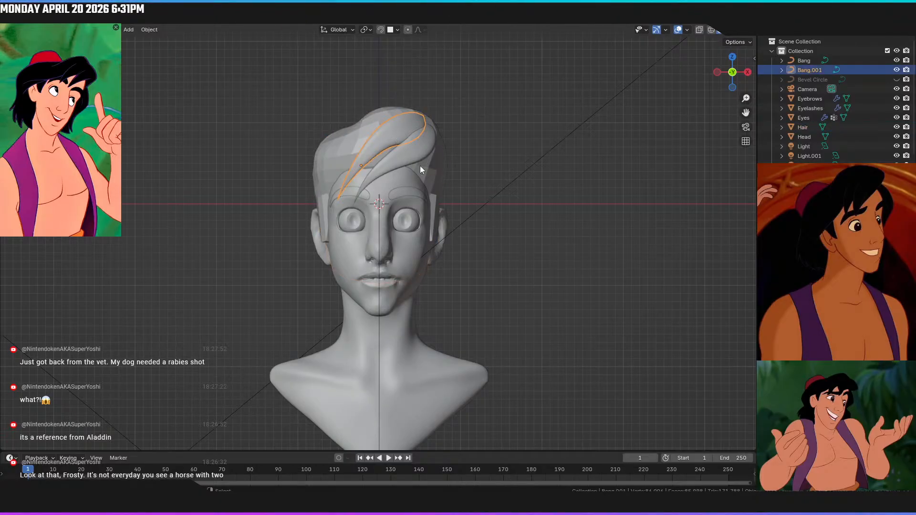
left_click(184, 25)
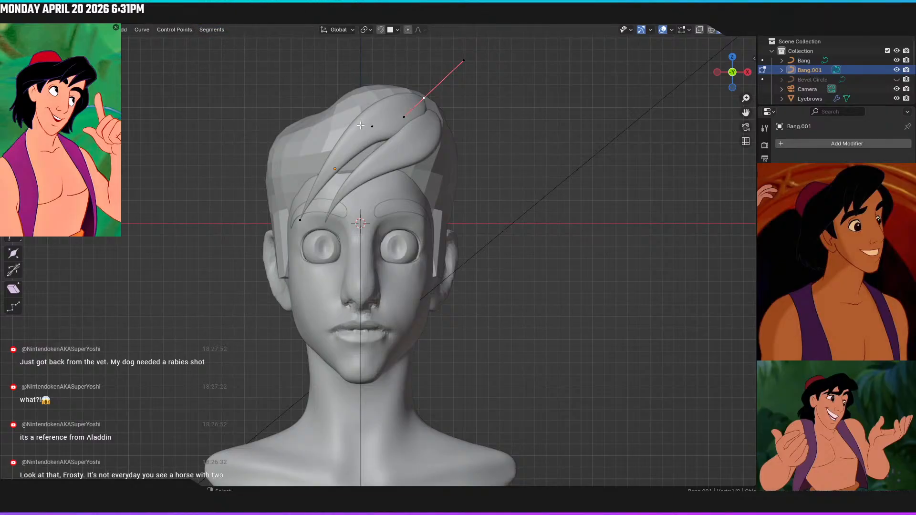
right_click(379, 140)
key("shift+s")
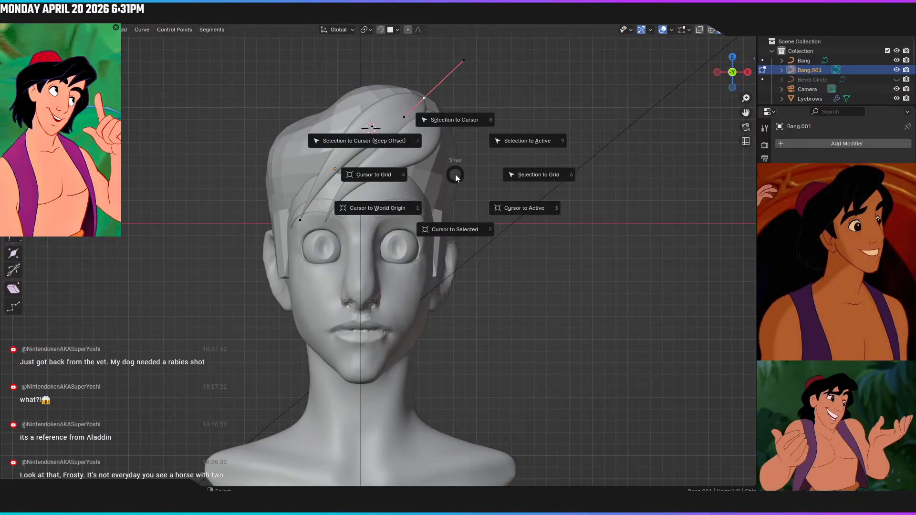
left_click(396, 212)
left_click(372, 128)
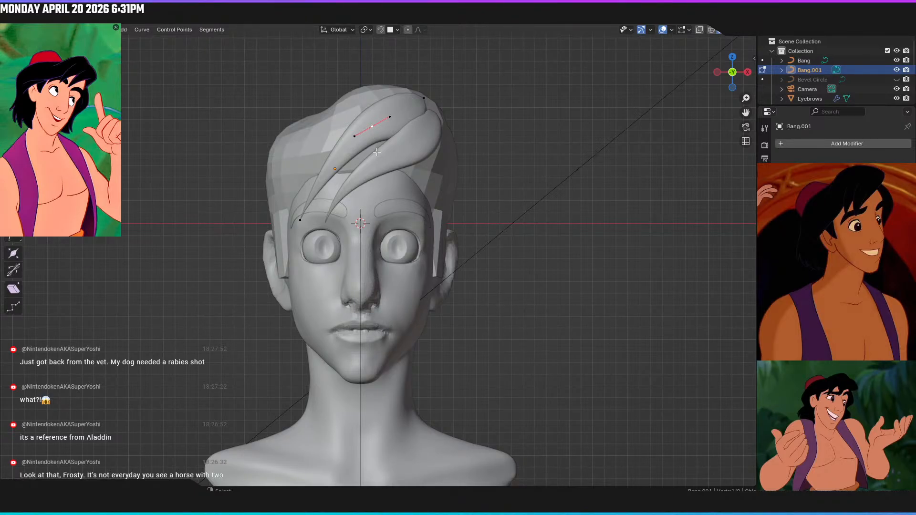
key("g")
key("z")
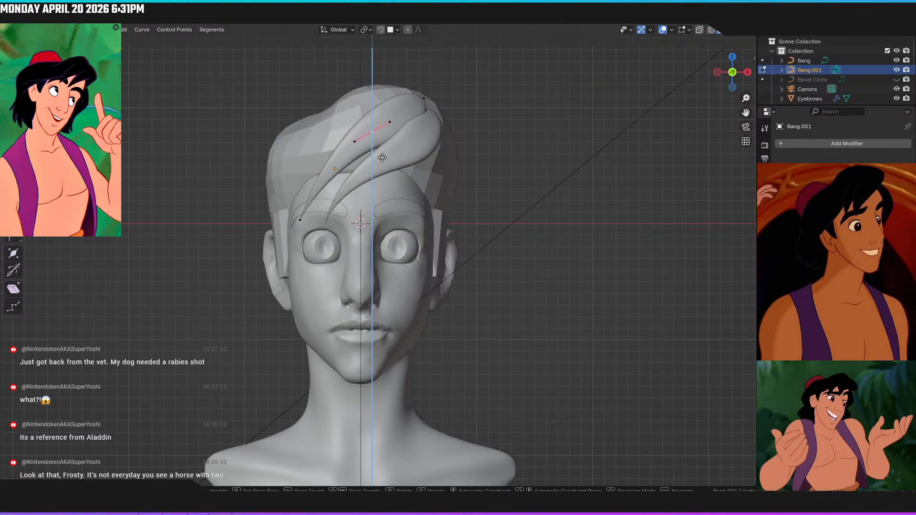
left_click(383, 159)
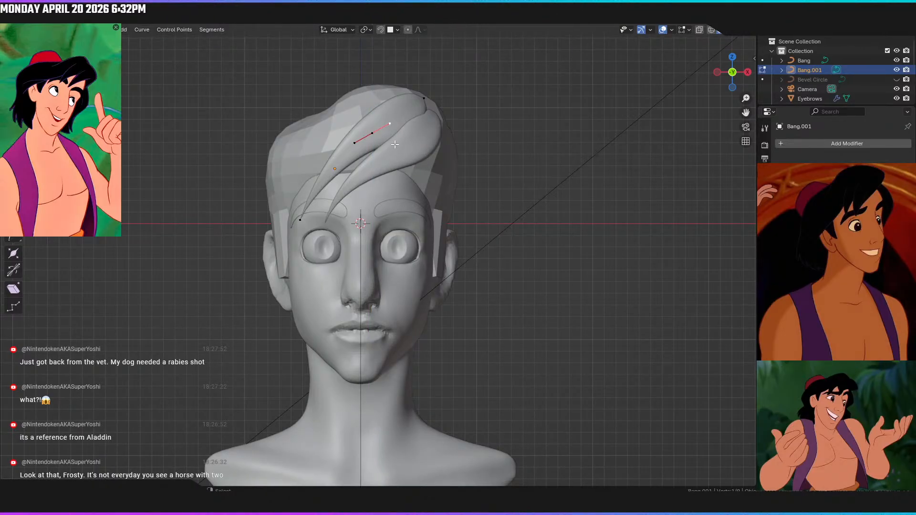
Switch editing to the lower bang curve, rotate its middle control point slightly and raise it along Z
key("alt+q")
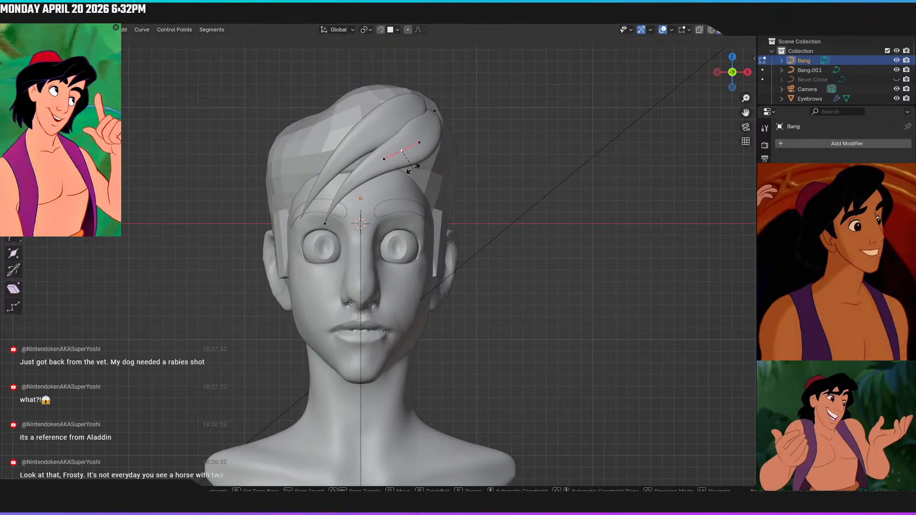
left_click(411, 169)
key("g")
key("z")
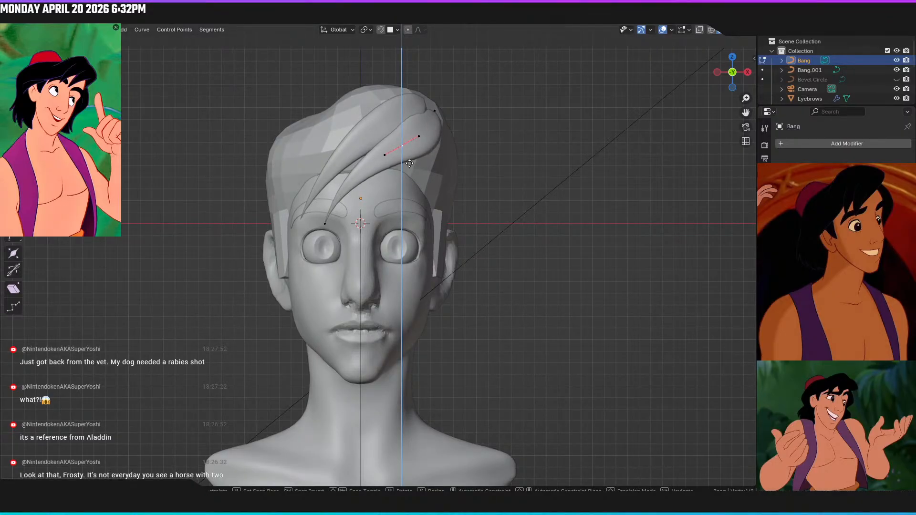
left_click(410, 166)
middle_click_drag(410, 165, 487, 244)
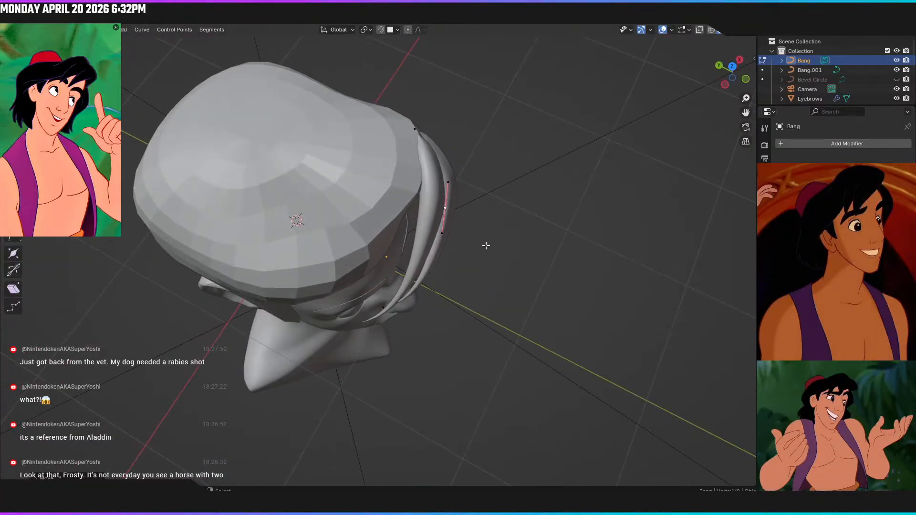
key("g")
key("y")
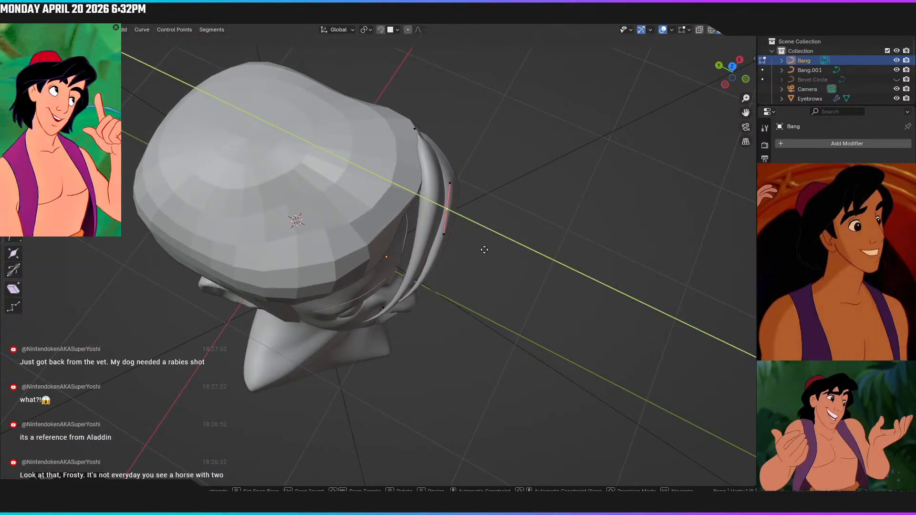
left_click(485, 250)
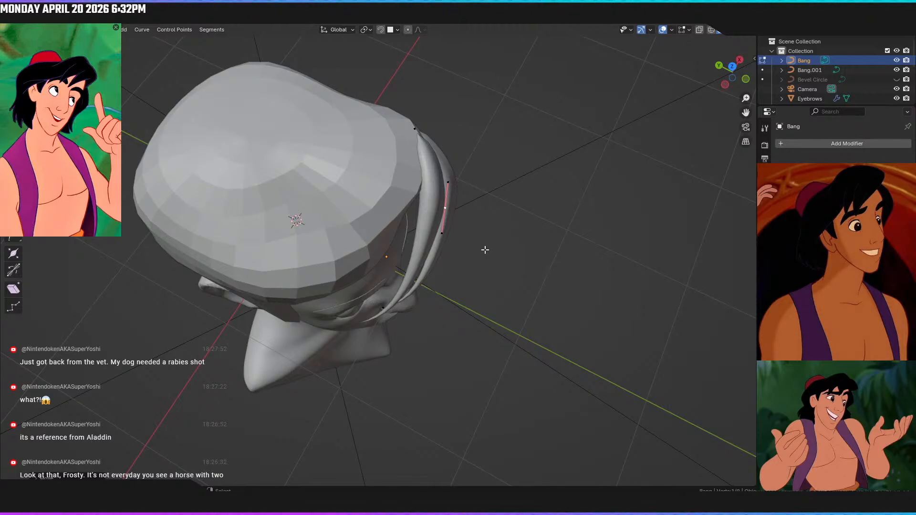
key("s")
key("x")
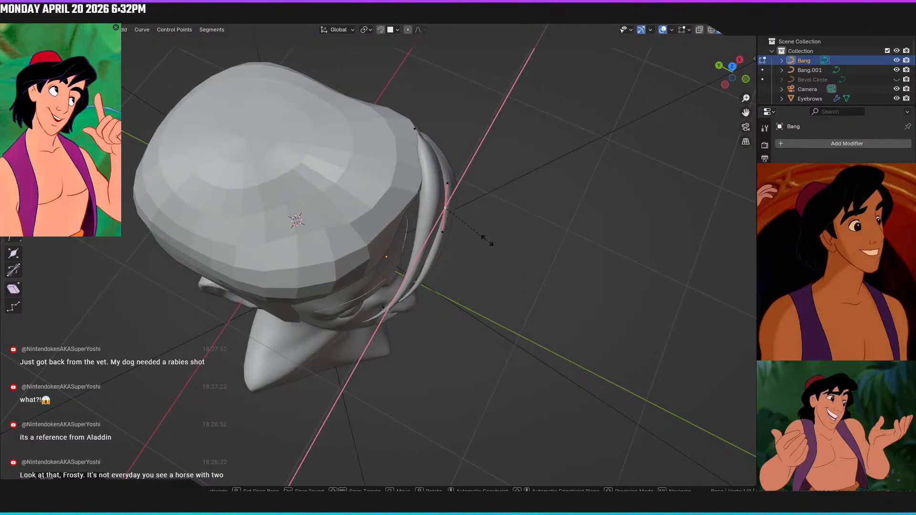
left_click(470, 202)
middle_click_drag(470, 202, 384, 126)
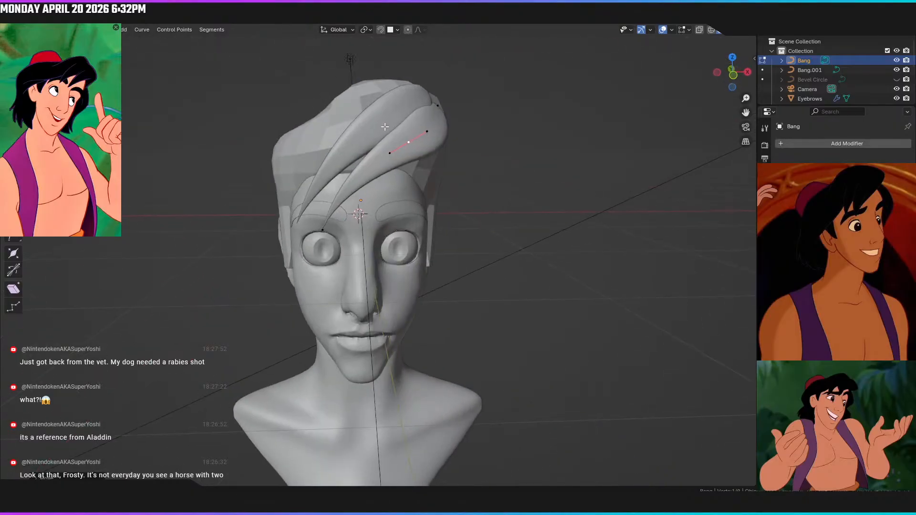
key("x")
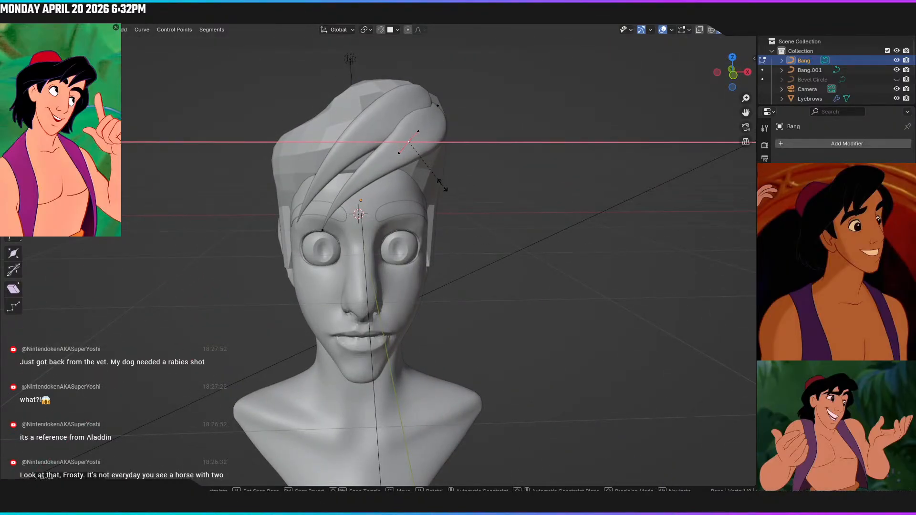
left_click(447, 181)
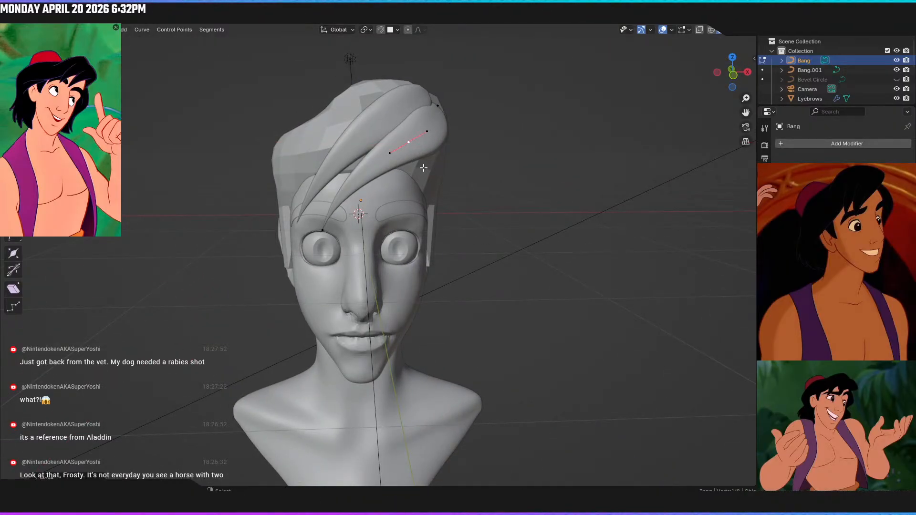
key("KP_1")
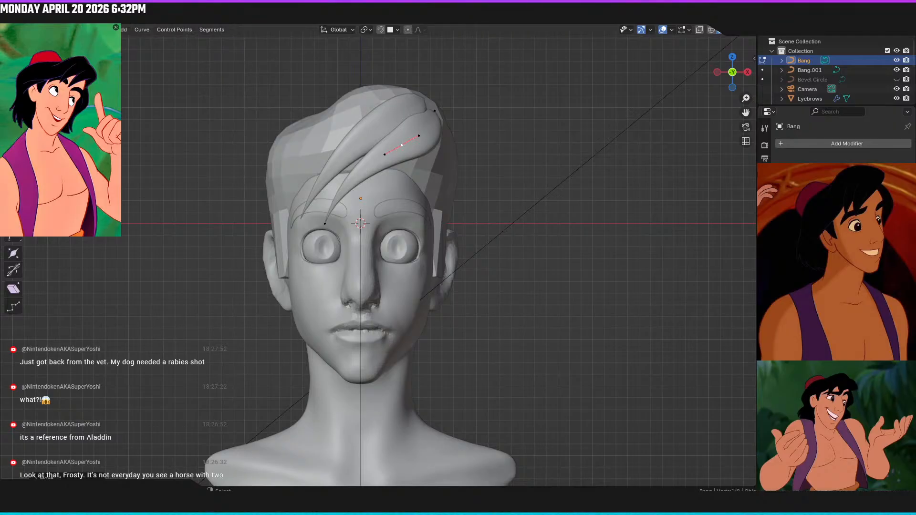
Leave curve editing, select the Hair base mesh and open it in the sculpting workspace from the front view
left_click(144, 22)
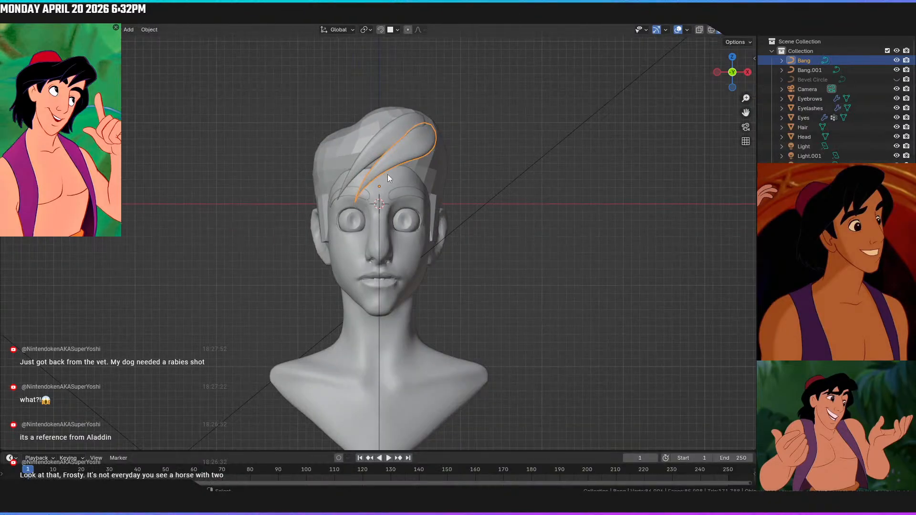
left_click(439, 161)
middle_click_drag(437, 157, 381, 157)
left_click(352, 139)
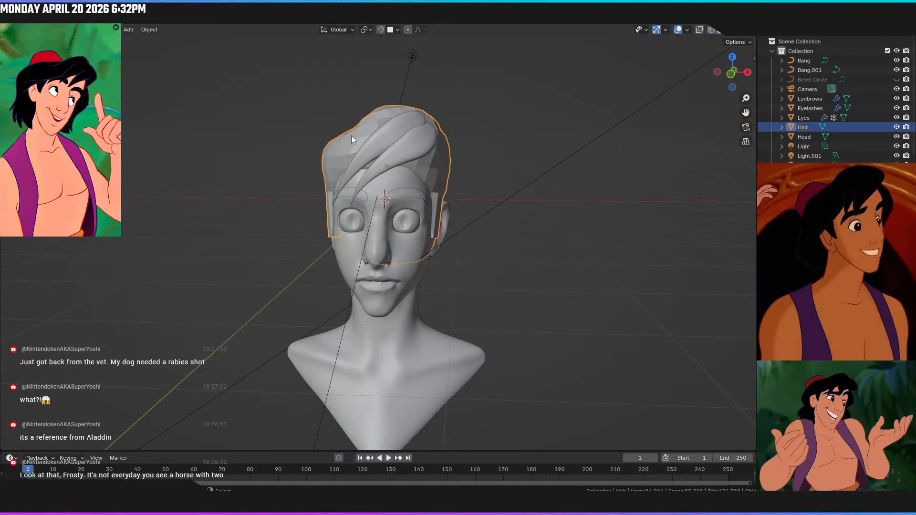
key("KP_1")
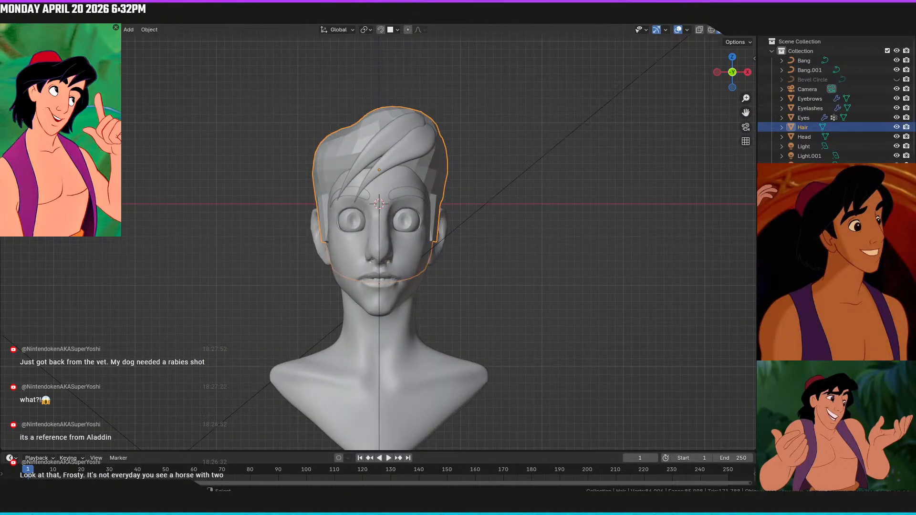
left_click(209, 23)
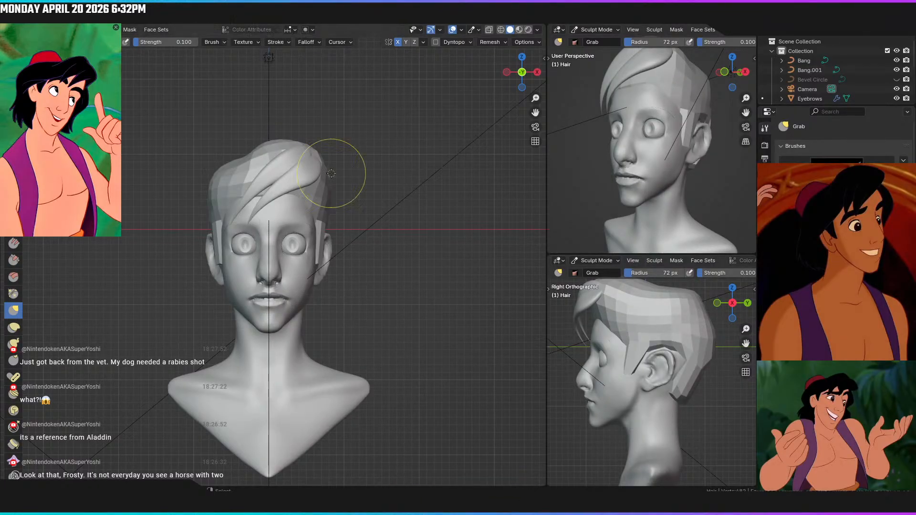
Set the Grab brush radius to 48 px and check the hair base's crown from above
scroll(292, 123, "up", 2)
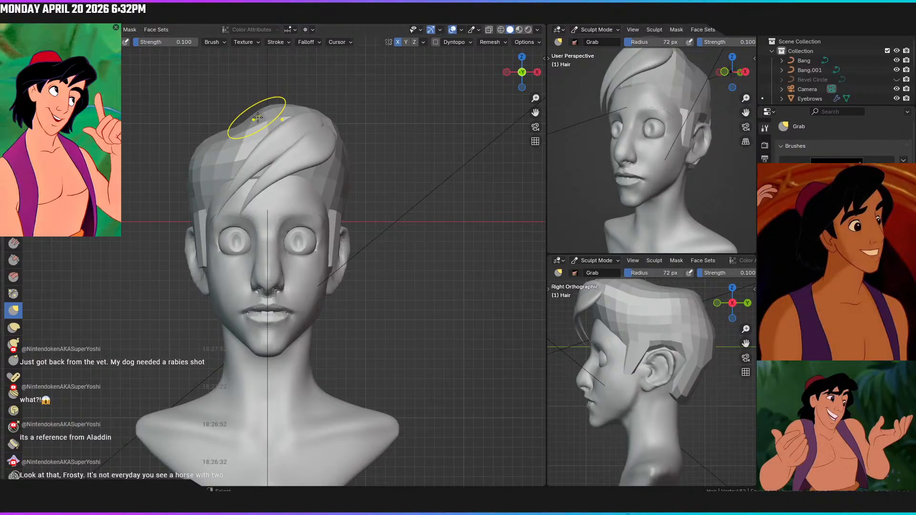
scroll(272, 136, "down", 3)
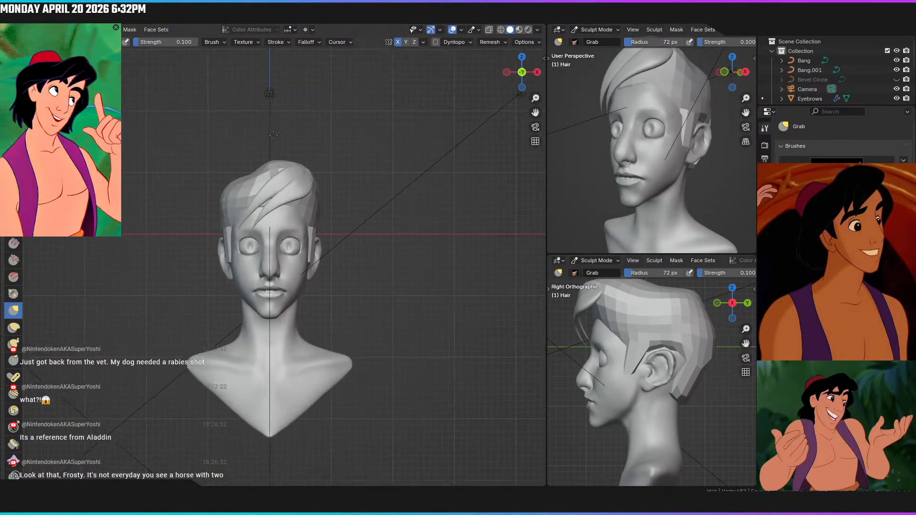
scroll(273, 136, "up", 2)
left_click(260, 154)
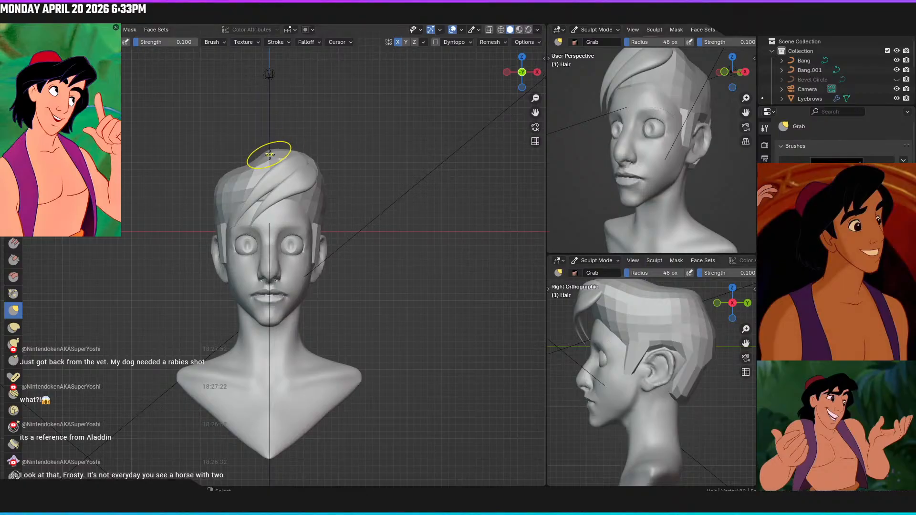
mouse_move(286, 150)
middle_mouse_down()
mouse_move(303, 157)
mouse_move(352, 225)
mouse_move(367, 211)
middle_mouse_up()
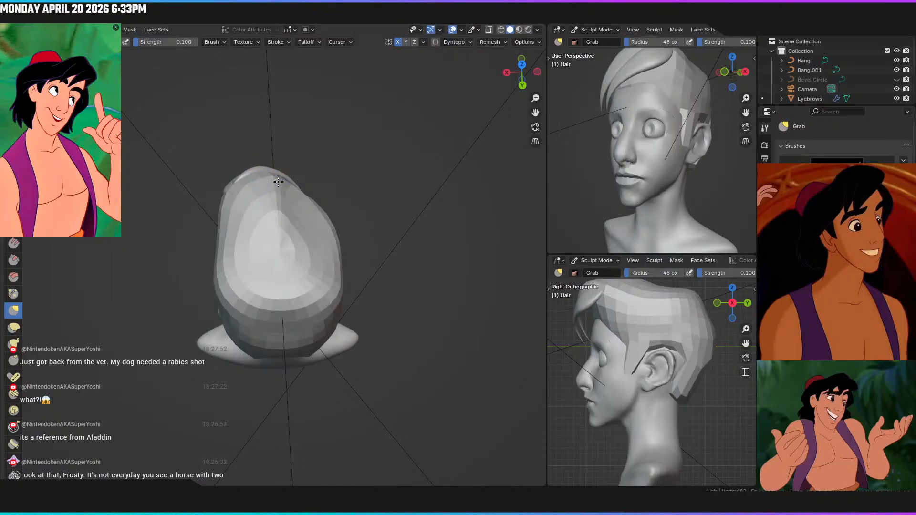
key("KP_1")
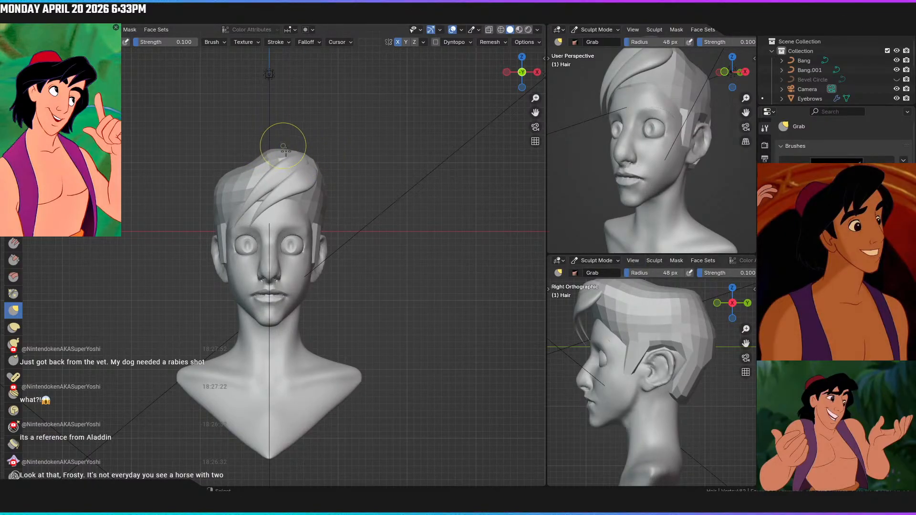
Remesh the Hair base mesh with a voxel size of 0.0505 m
scroll(334, 155, "up", 1)
scroll(341, 152, "up", 2)
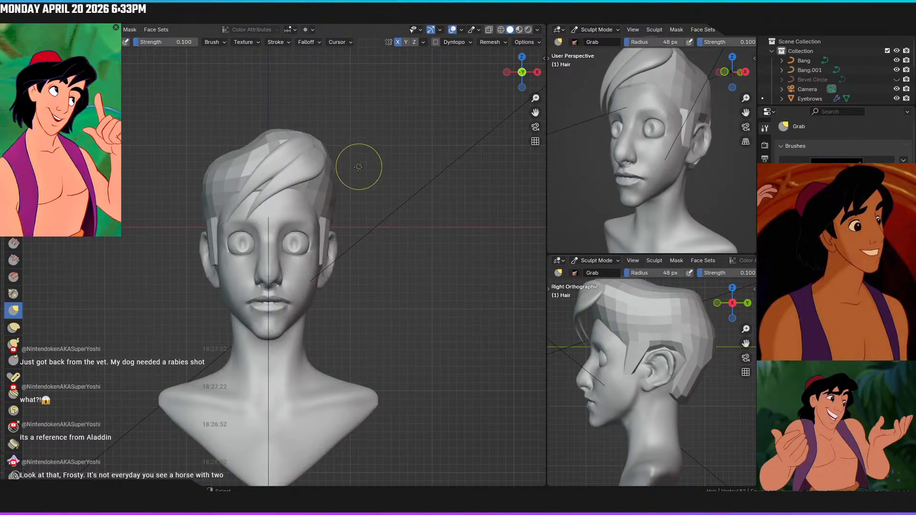
key("r")
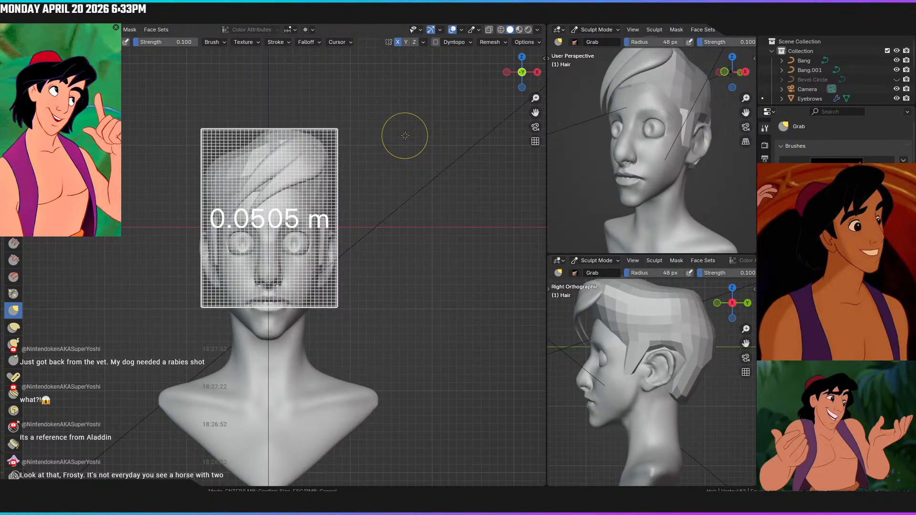
left_click(406, 137)
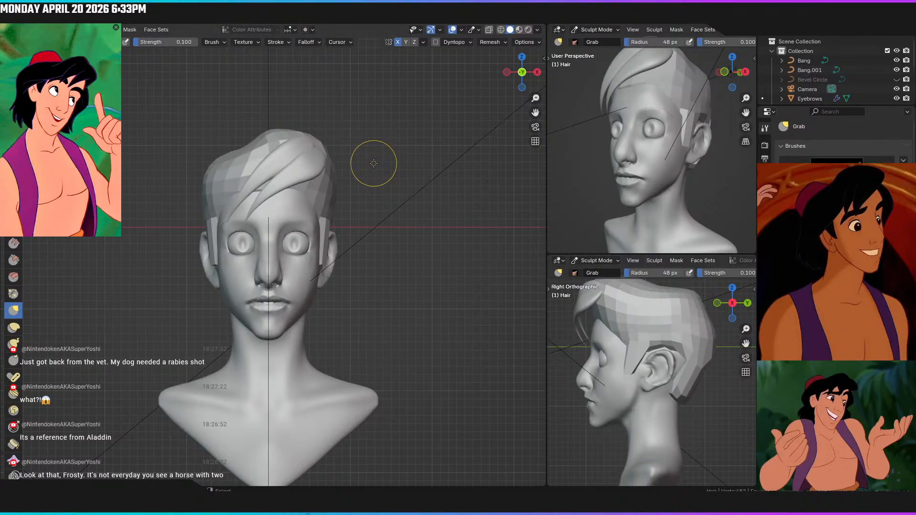
key("ctrl+r")
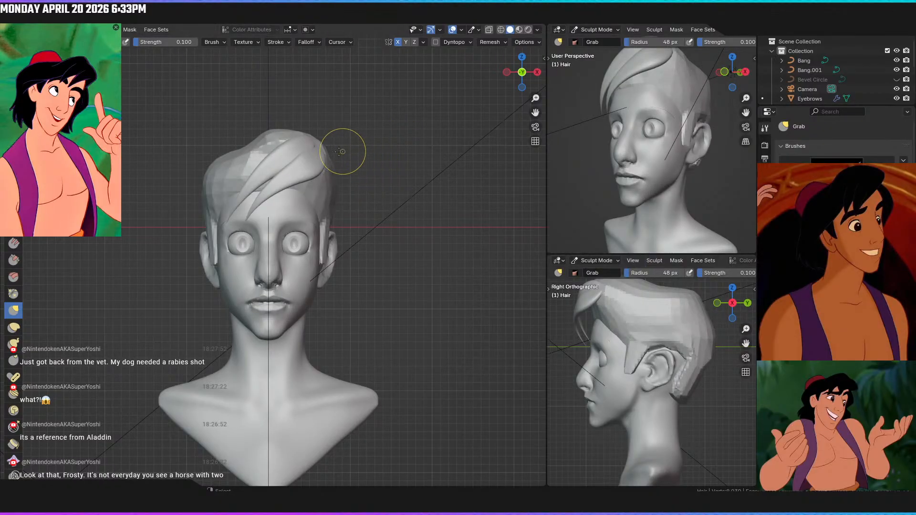
Smooth the rough remeshed patches at the front top and around the nape of the hair base
middle_click_drag(292, 152, 272, 180)
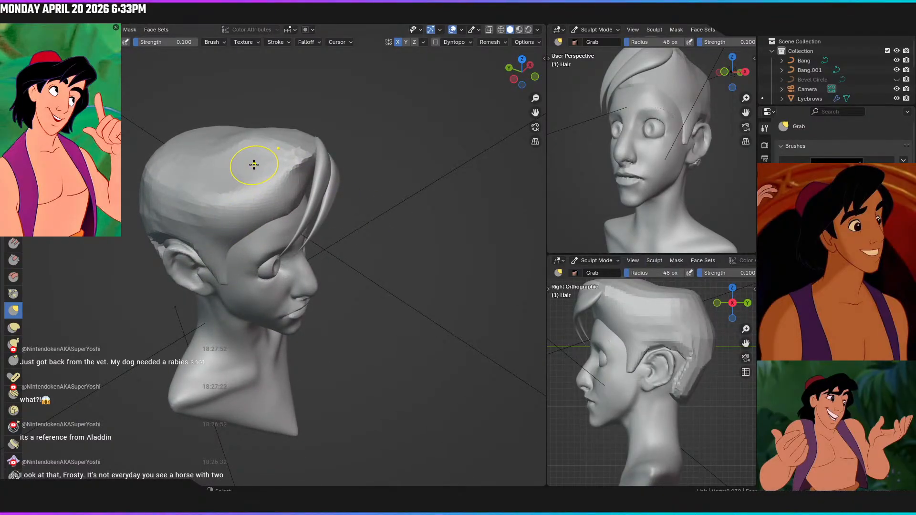
left_click_drag(282, 138, 280, 142)
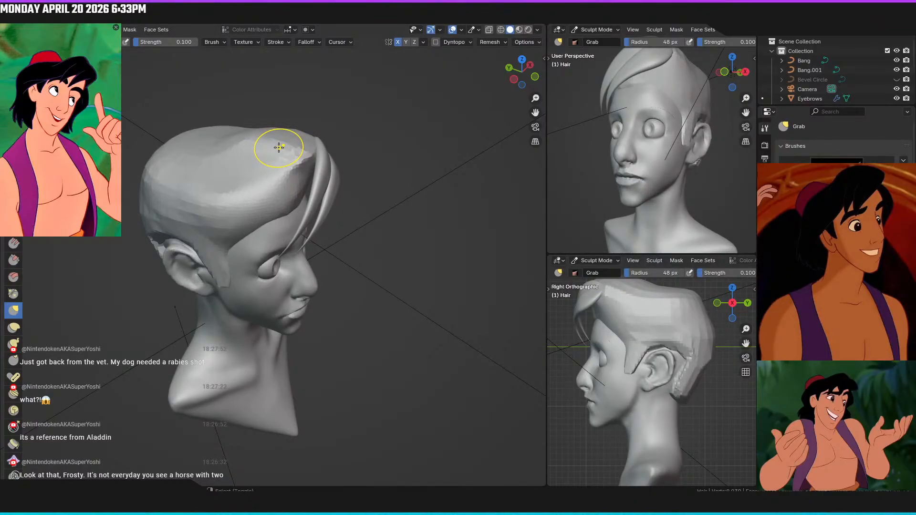
mouse_move(409, 46)
middle_mouse_down()
mouse_move(258, 67)
mouse_move(395, 108)
mouse_move(270, 266)
middle_mouse_up()
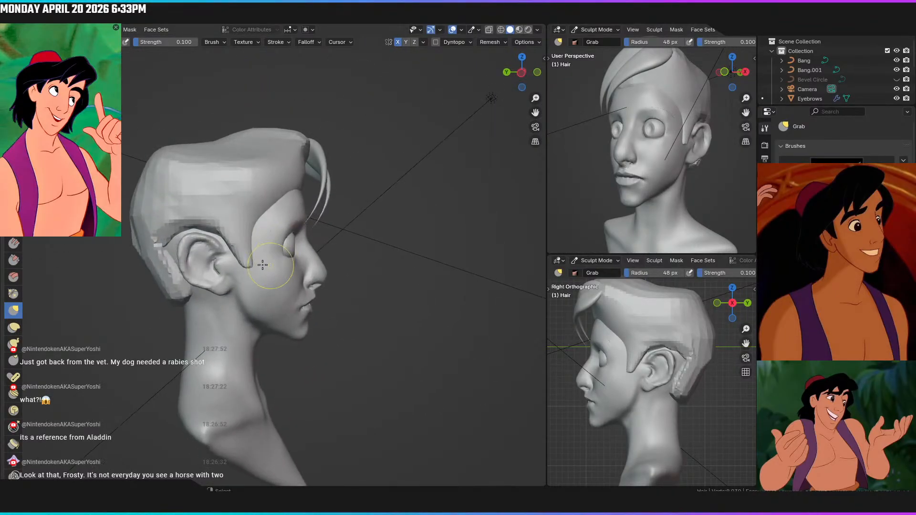
scroll(270, 266, "up", 2)
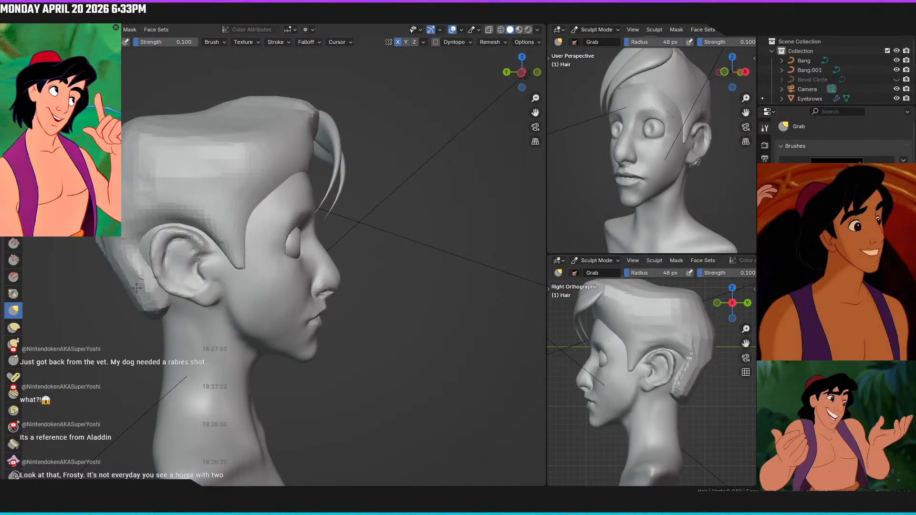
mouse_move(155, 315)
middle_mouse_down()
mouse_move(229, 210)
mouse_move(257, 198)
middle_mouse_up()
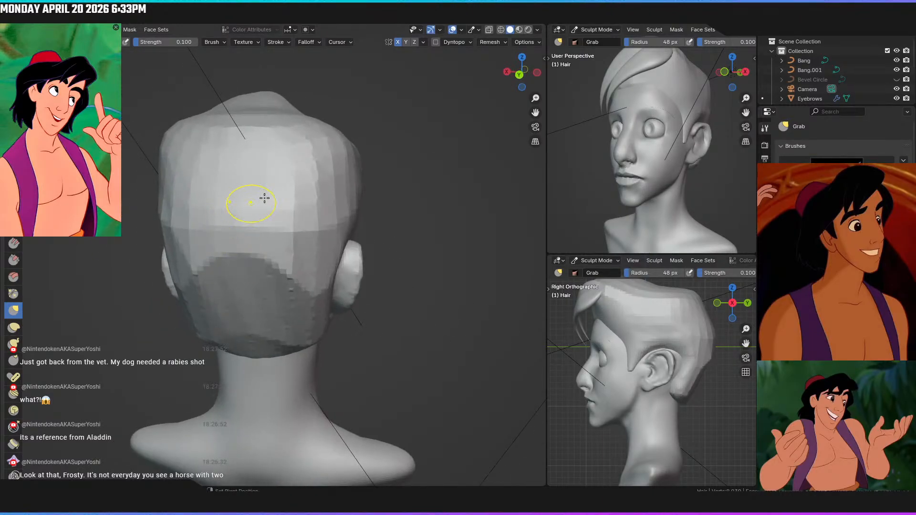
middle_click_drag(313, 246, 260, 248)
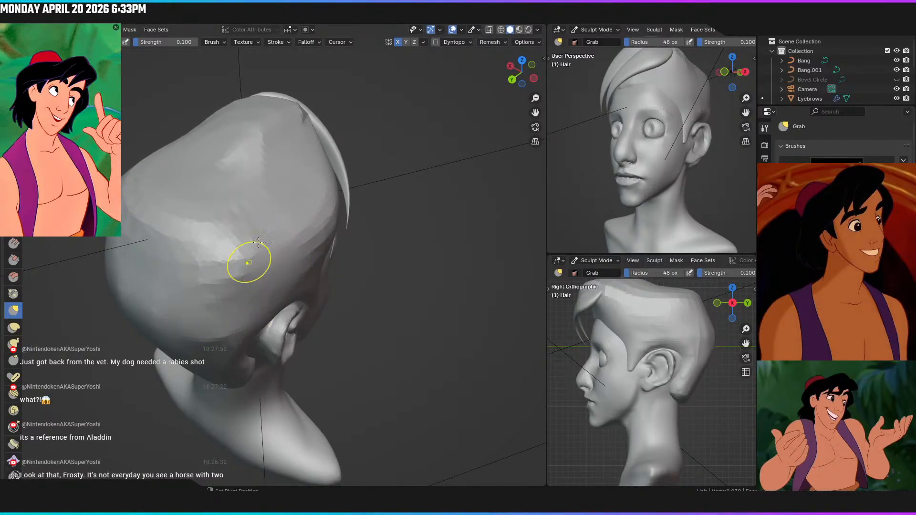
Smooth the faceted crown of the hair base and the ridge running toward the front peak
middle_click_drag(215, 319, 194, 268)
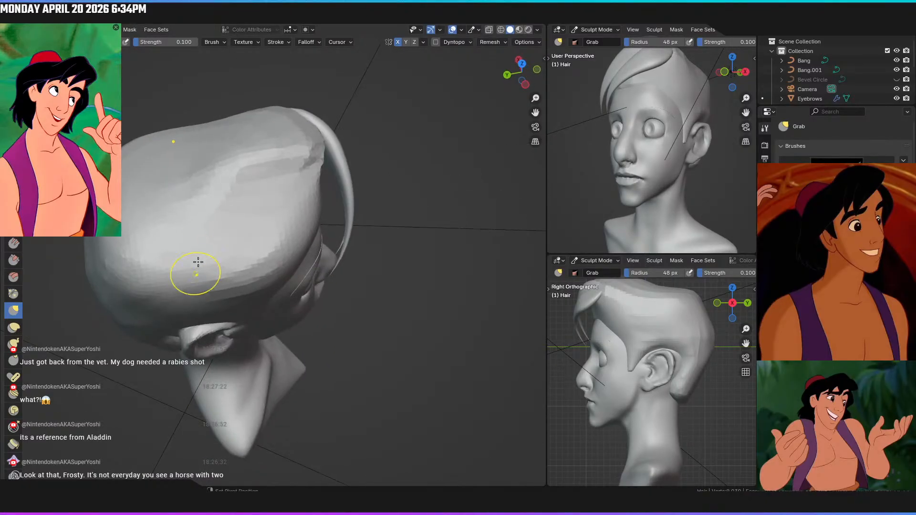
middle_click_drag(286, 229, 388, 51)
middle_click_drag(296, 224, 303, 192)
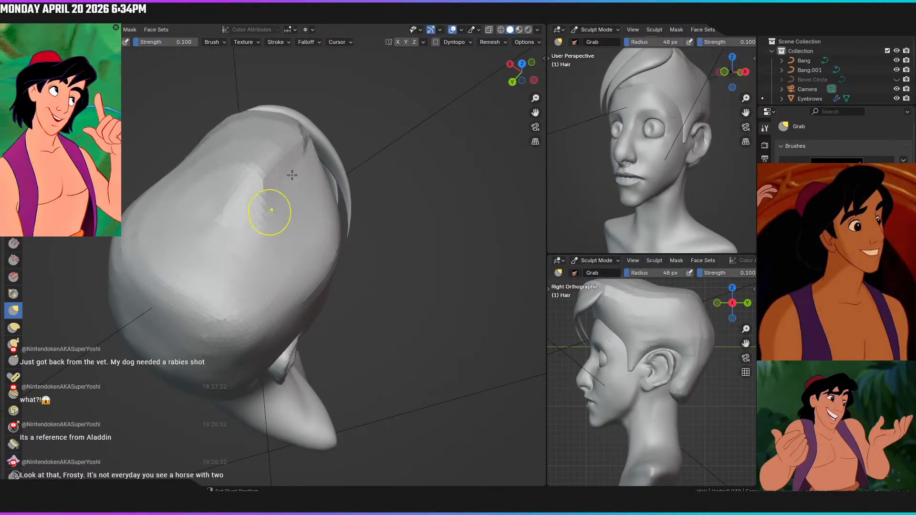
mouse_move(280, 158)
middle_mouse_down()
mouse_move(311, 251)
mouse_move(288, 319)
middle_mouse_up()
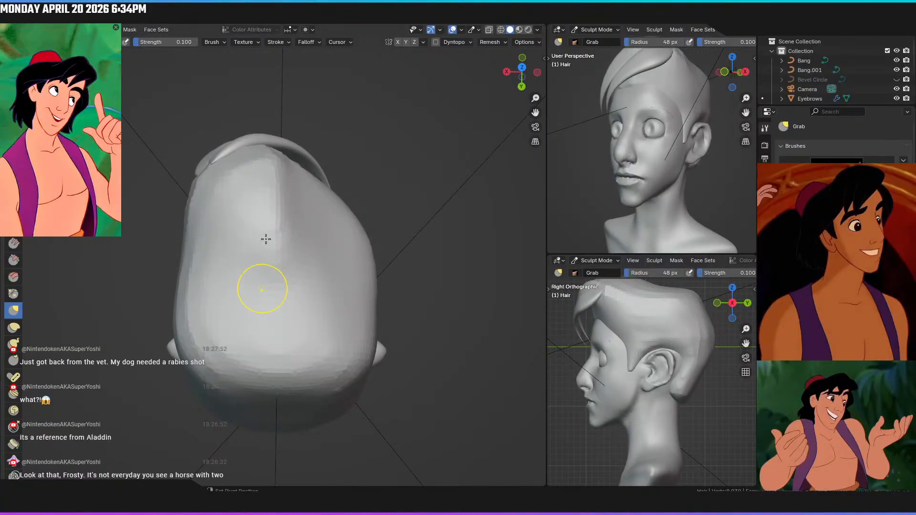
mouse_move(282, 164)
middle_mouse_down()
mouse_move(258, 243)
mouse_move(240, 130)
mouse_move(333, 172)
mouse_move(272, 180)
middle_mouse_up()
mouse_move(342, 127)
middle_mouse_down()
mouse_move(244, 175)
mouse_move(231, 143)
middle_mouse_up()
Smooth the sides of the hair base from the temple hairline to the area around the ears
middle_click_drag(354, 114, 297, 148)
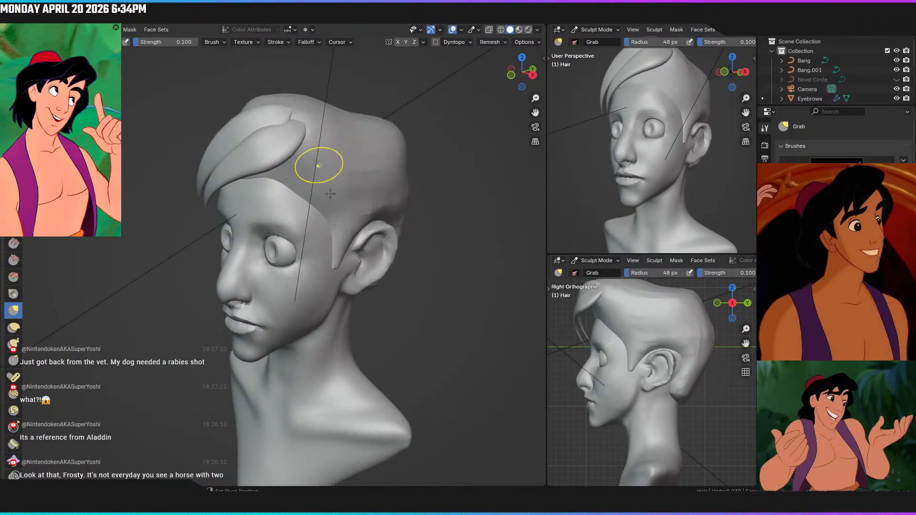
middle_click_drag(374, 224, 280, 167)
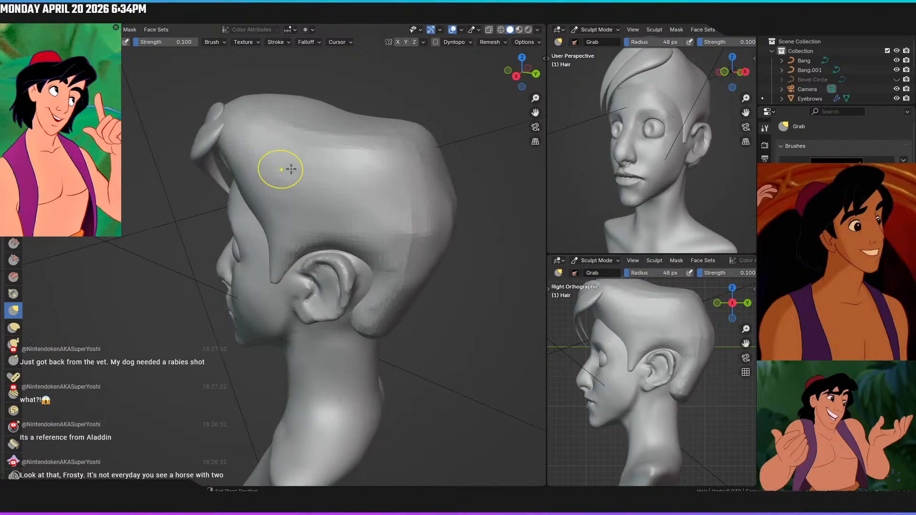
mouse_move(391, 170)
middle_mouse_down()
mouse_move(297, 149)
mouse_move(203, 206)
middle_mouse_up()
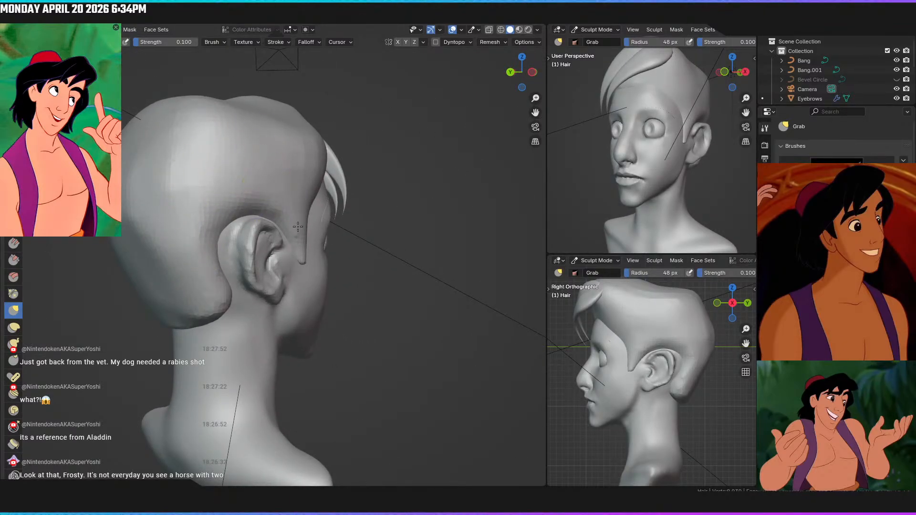
mouse_move(290, 200)
middle_mouse_down()
mouse_move(242, 211)
mouse_move(283, 221)
middle_mouse_up()
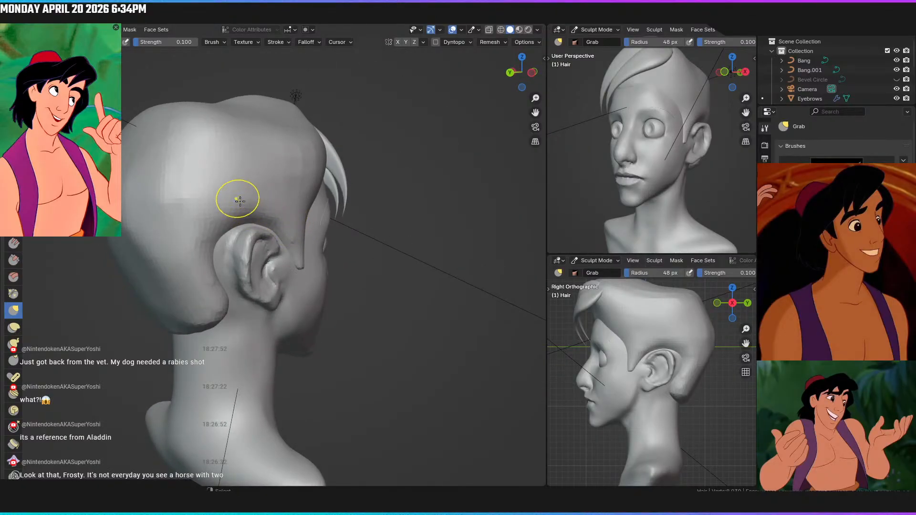
middle_click_drag(325, 153, 284, 149)
Set the Grab brush radius to 91 px and try pulling the hair behind the ear, undoing the stroke
key("bracketright")
key("bracketright")
key("bracketright")
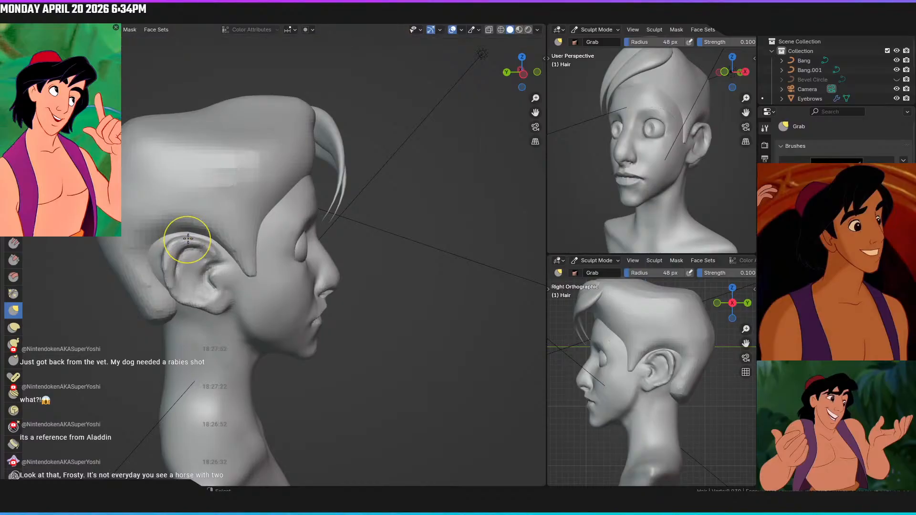
middle_click_drag(195, 233, 223, 222)
key("bracketright")
key("bracketright")
key("bracketright")
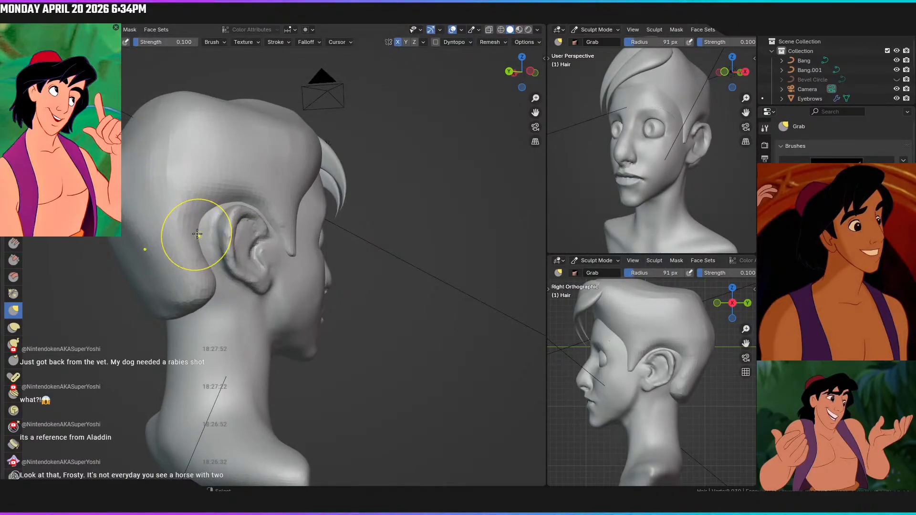
left_click_drag(242, 229, 207, 261)
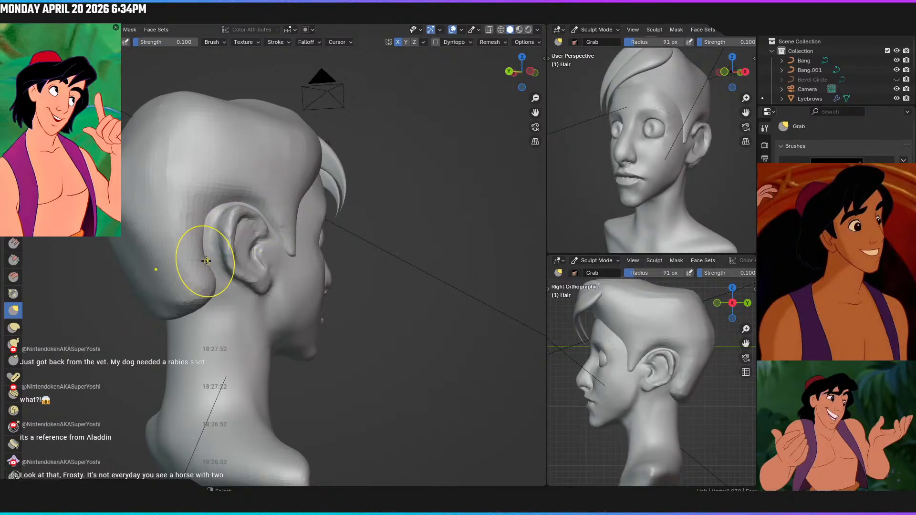
key("ctrl+z")
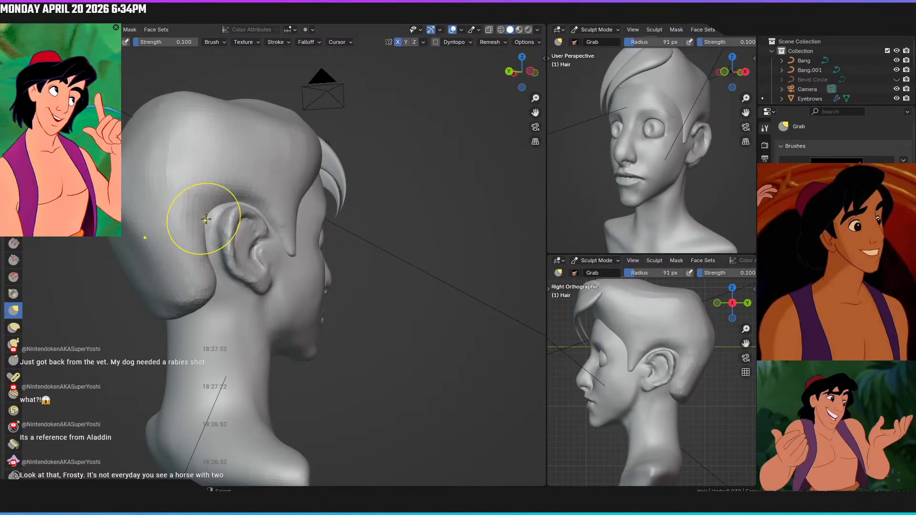
Pull the lower hair edge behind the ear backward and adjust the temple hairline slightly with the Grab brush
middle_click_drag(226, 251, 182, 275)
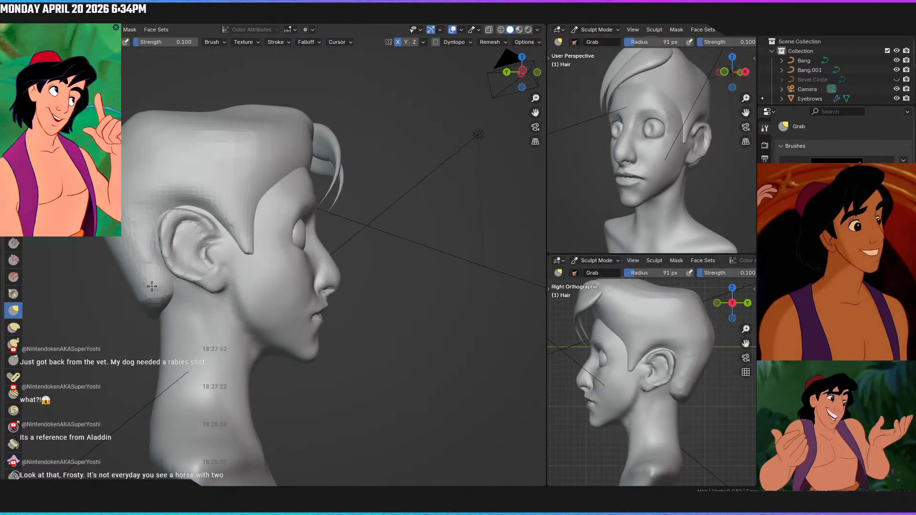
left_click_drag(170, 292, 140, 290)
mouse_move(167, 289)
middle_mouse_down()
mouse_move(249, 279)
mouse_move(272, 225)
middle_mouse_up()
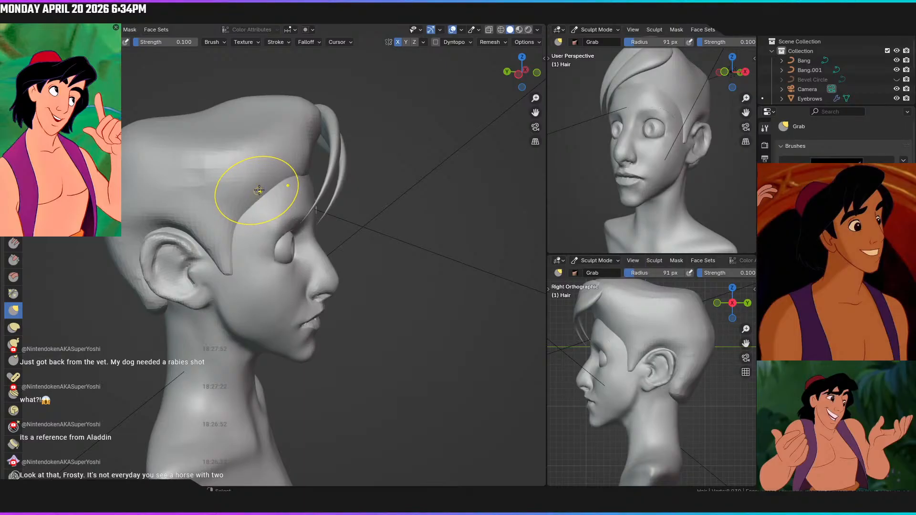
left_click_drag(263, 189, 252, 196)
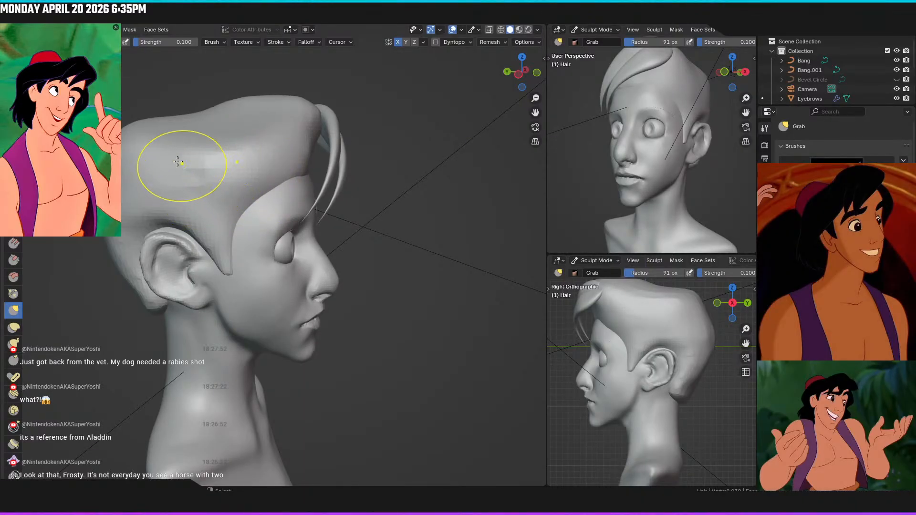
Build up a swept-back band of hair from the temple hairline toward the back using Clay Strips at 73 px radius
left_click(13, 75)
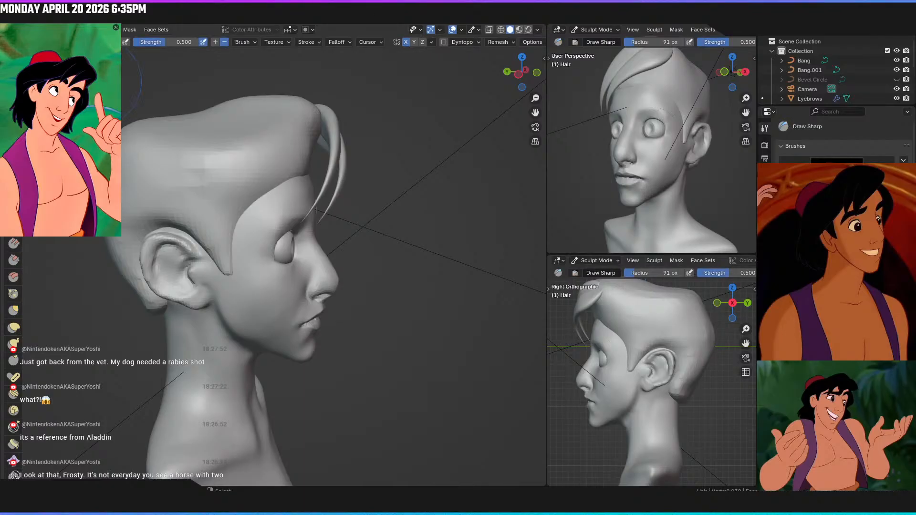
left_click(14, 109)
mouse_move(307, 155)
middle_mouse_down()
mouse_move(350, 170)
mouse_move(298, 169)
middle_mouse_up()
key("f")
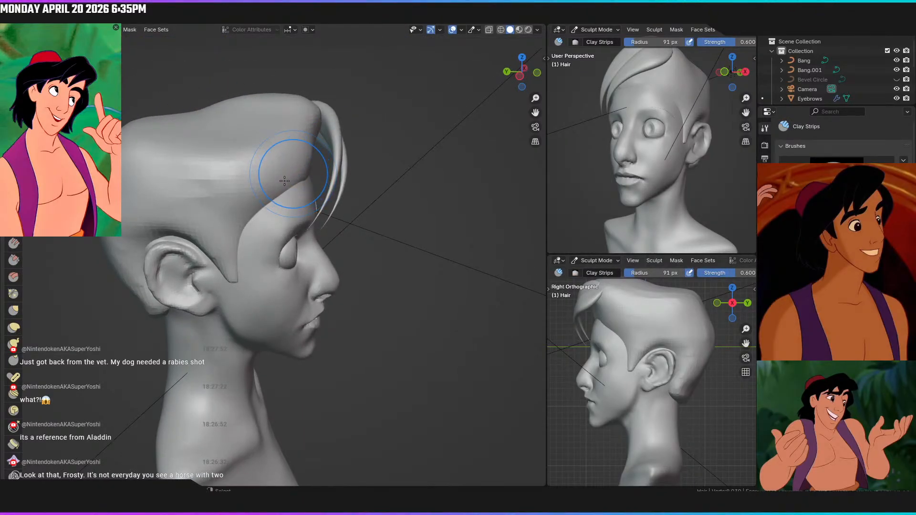
left_click(285, 181)
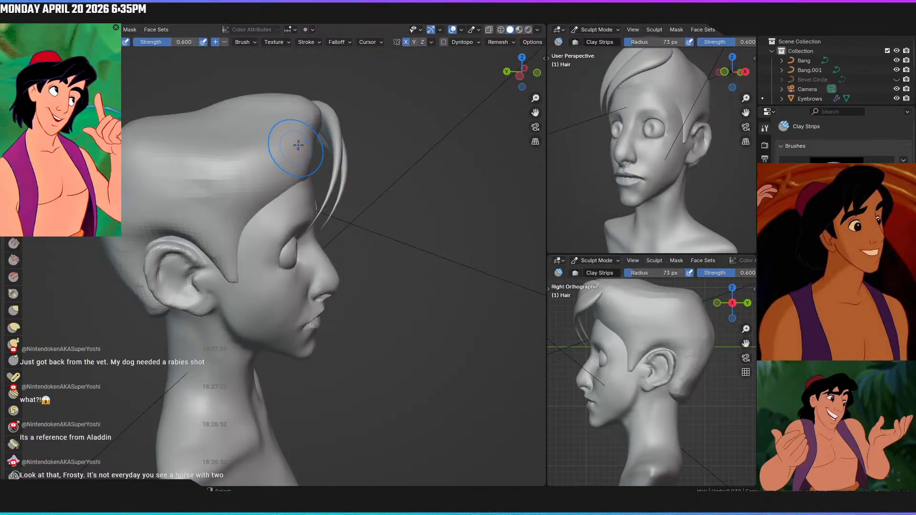
left_click_drag(281, 177, 182, 199)
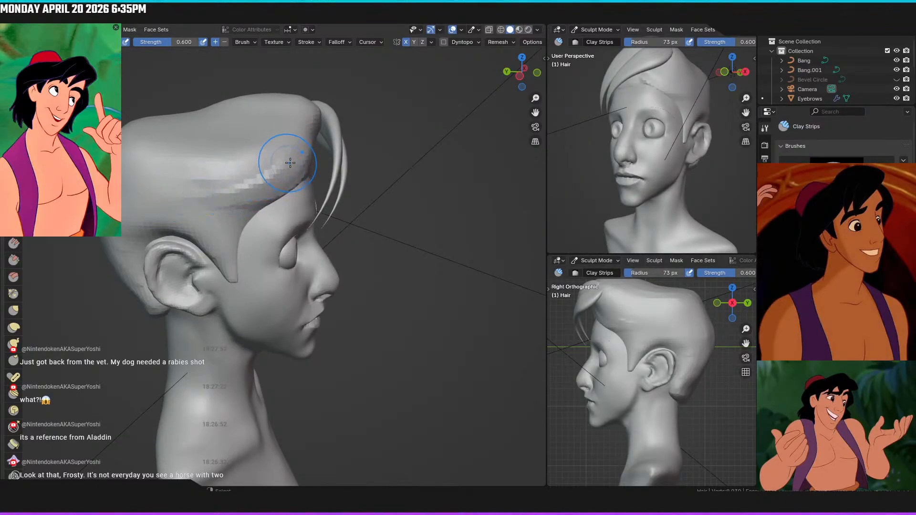
left_click_drag(284, 164, 168, 198)
left_click_drag(309, 162, 187, 180)
left_click_drag(275, 185, 136, 200)
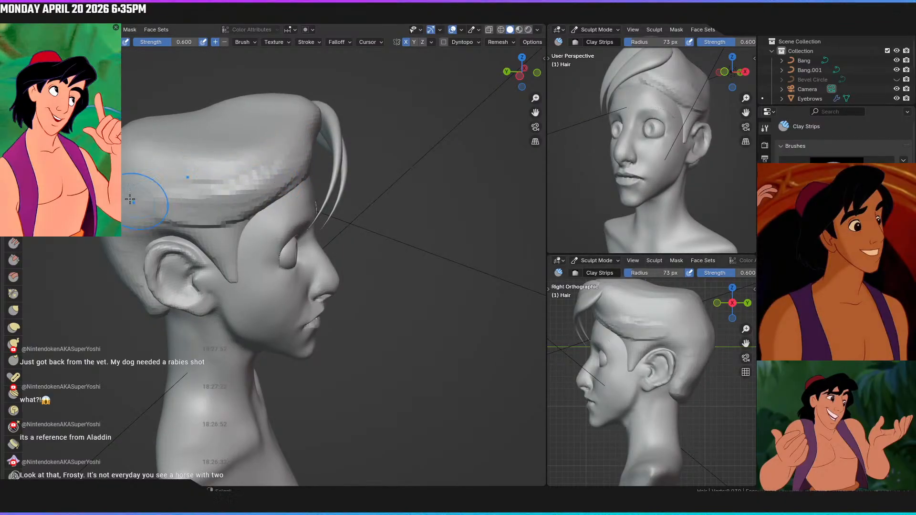
Extend the Clay Strips volume down over the top of the ear and thicken it at the front temple
left_click_drag(244, 196, 172, 220)
left_click_drag(289, 183, 154, 244)
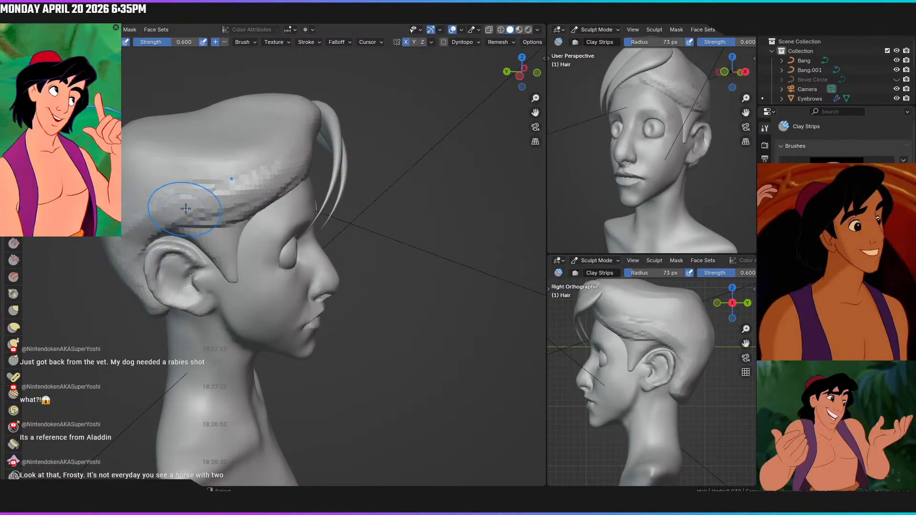
left_click_drag(200, 200, 143, 258)
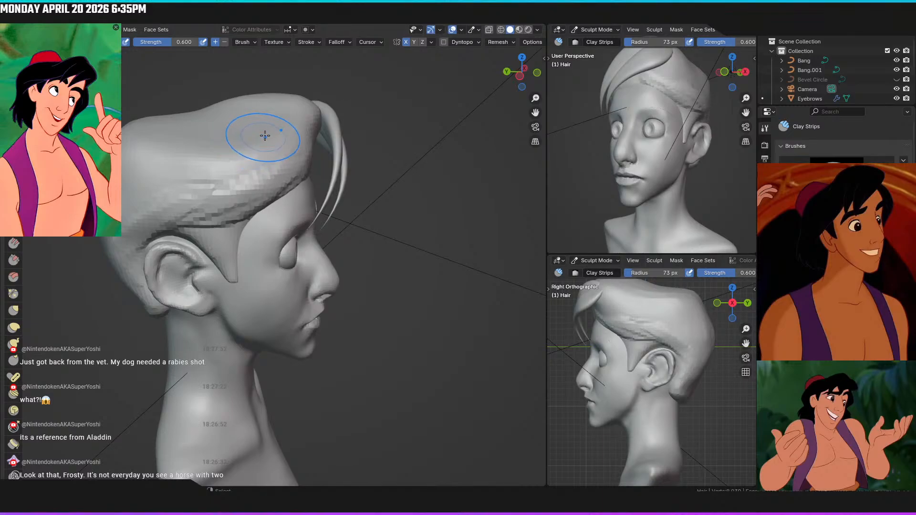
left_click_drag(304, 158, 235, 174)
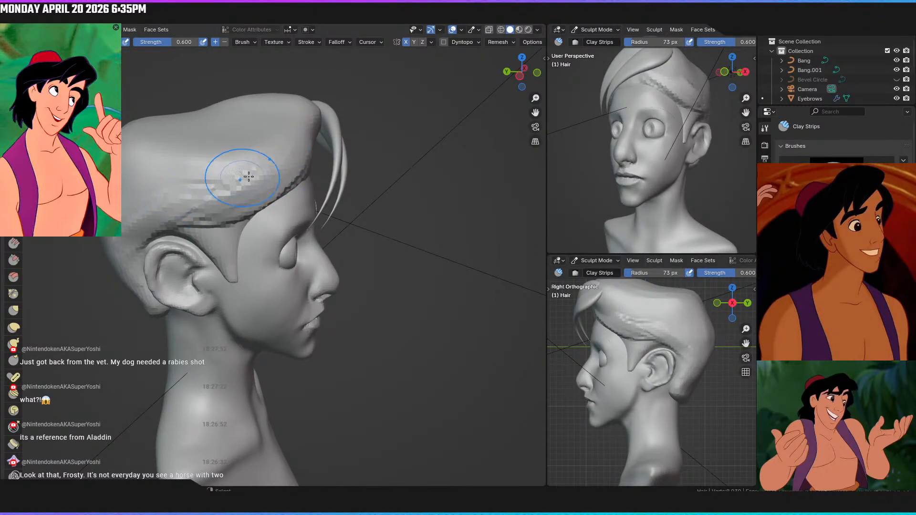
left_click_drag(307, 154, 184, 204)
Smooth the built-up clay on both sides of the hair from the temples to above the ears
mouse_move(118, 244)
middle_mouse_down()
mouse_move(237, 163)
mouse_move(333, 200)
middle_mouse_up()
left_click_drag(333, 200, 323, 177)
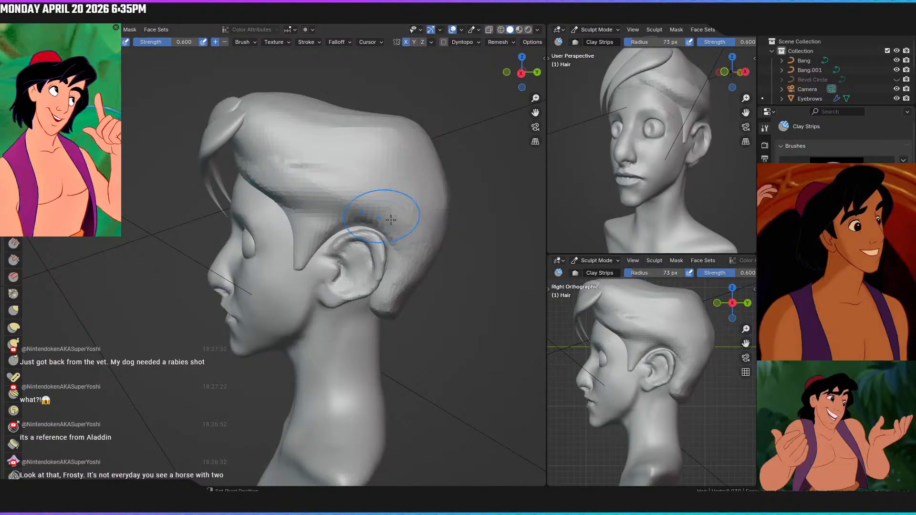
mouse_move(372, 205)
middle_mouse_down()
mouse_move(361, 189)
mouse_move(265, 182)
middle_mouse_up()
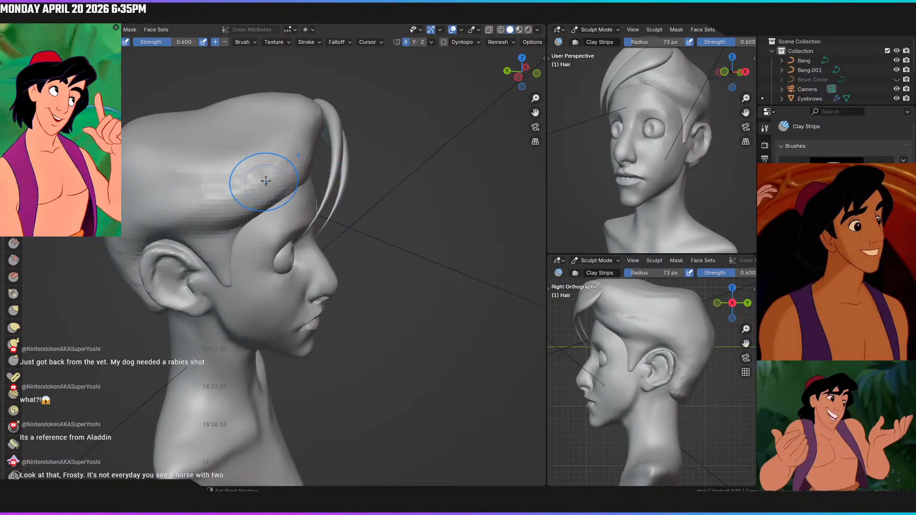
middle_click_drag(168, 205, 271, 148)
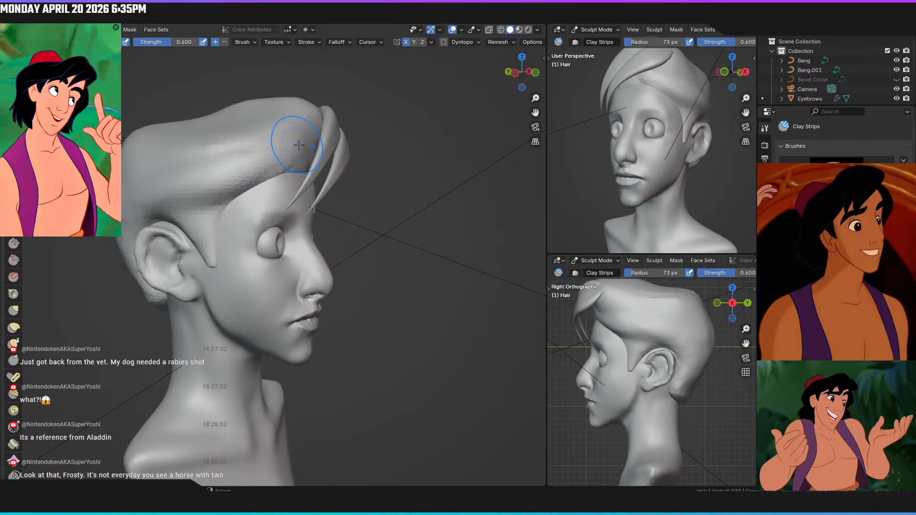
Add Clay Strips volume along the side hair from the front temple to above the ear, and soften the strokes
left_click_drag(266, 158, 180, 180)
left_click_drag(282, 181, 189, 198)
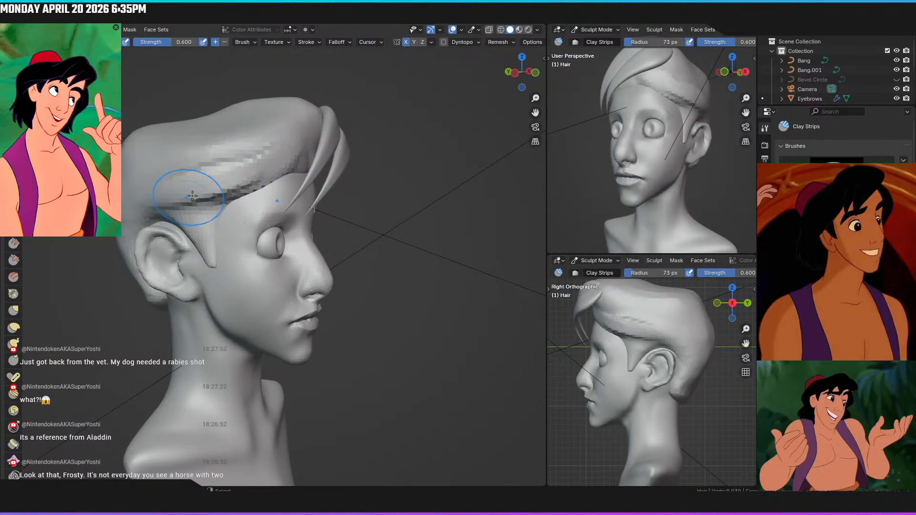
middle_click_drag(189, 197, 208, 224)
mouse_move(216, 181)
left_mouse_down()
mouse_move(141, 203)
mouse_move(220, 166)
left_mouse_up()
middle_click_drag(245, 185, 279, 183)
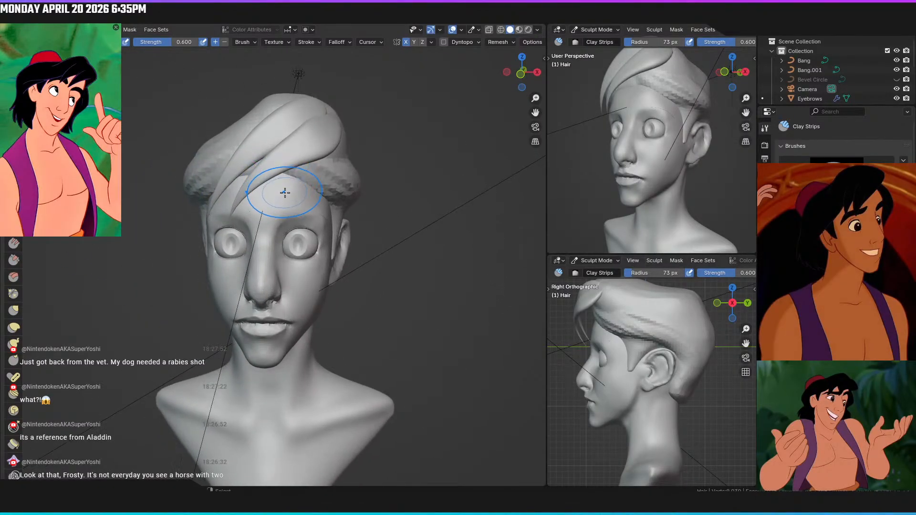
key("KP_1")
middle_click_drag(360, 173, 266, 176)
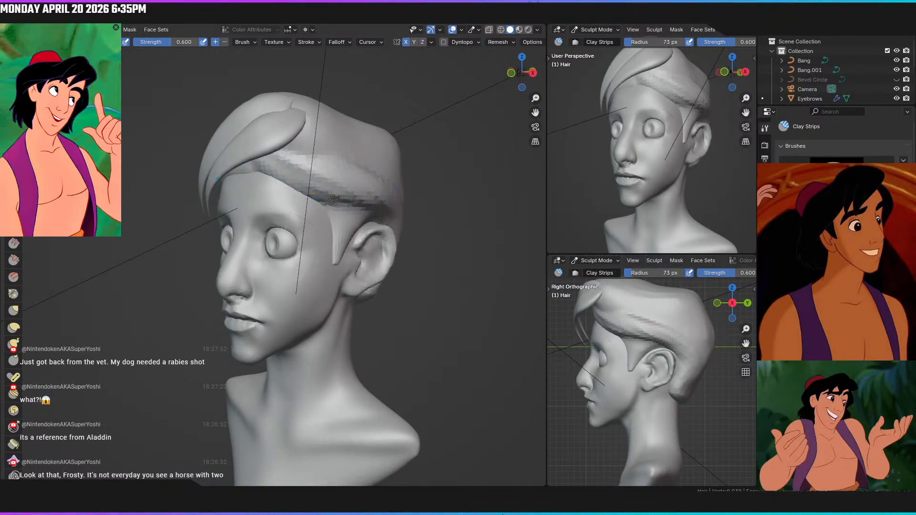
middle_click_drag(352, 180, 384, 176)
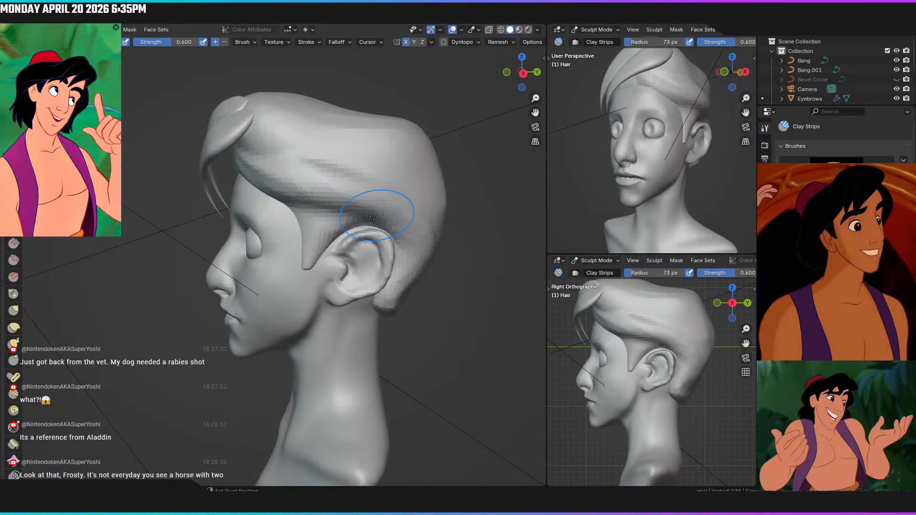
key("KP_1")
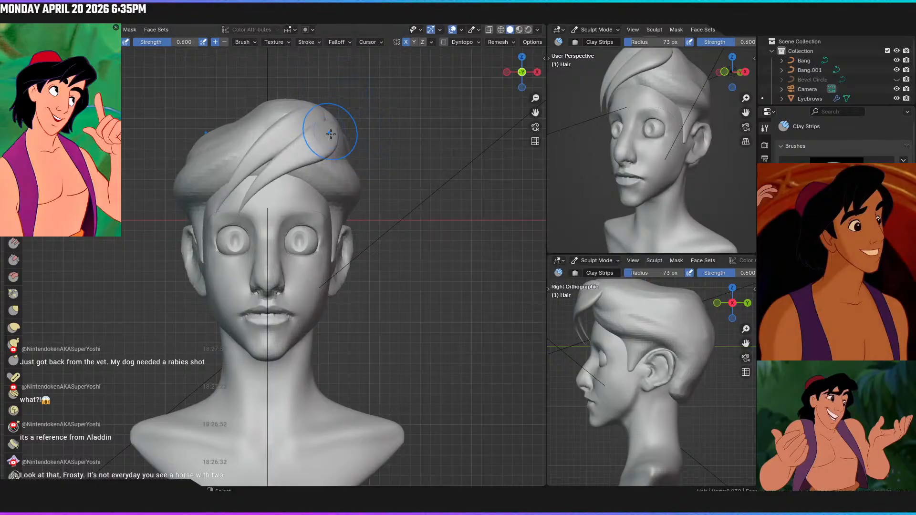
Carve a sweeping groove along the side hair from the front temple toward the back with Draw Sharp at 73 px radius
left_click(14, 76)
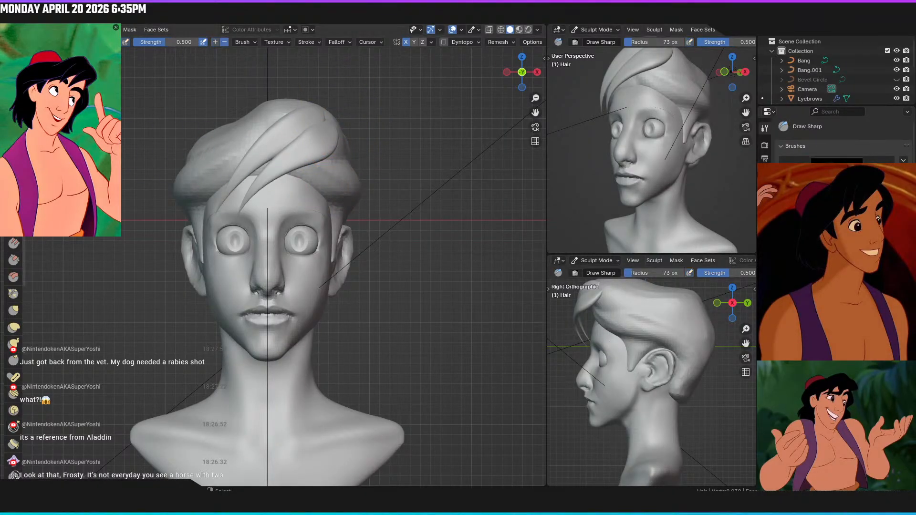
middle_click_drag(319, 224, 258, 204)
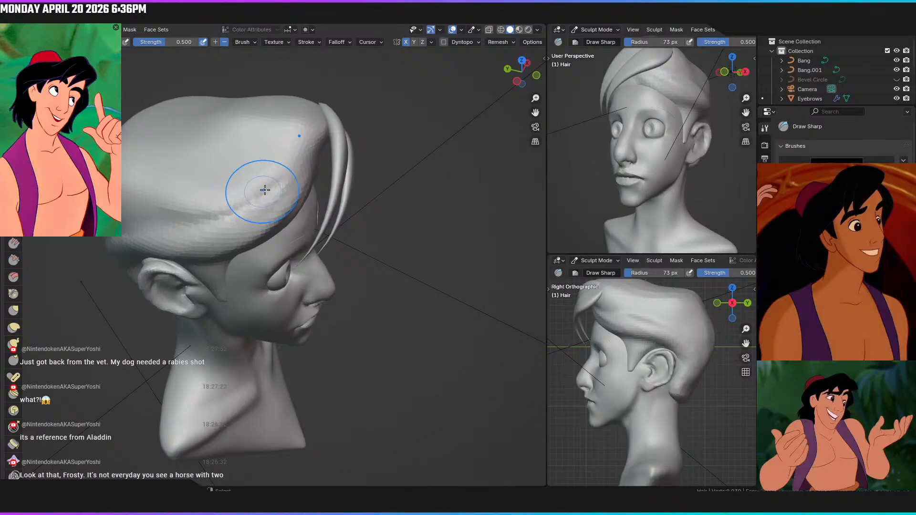
middle_click_drag(187, 216, 301, 177)
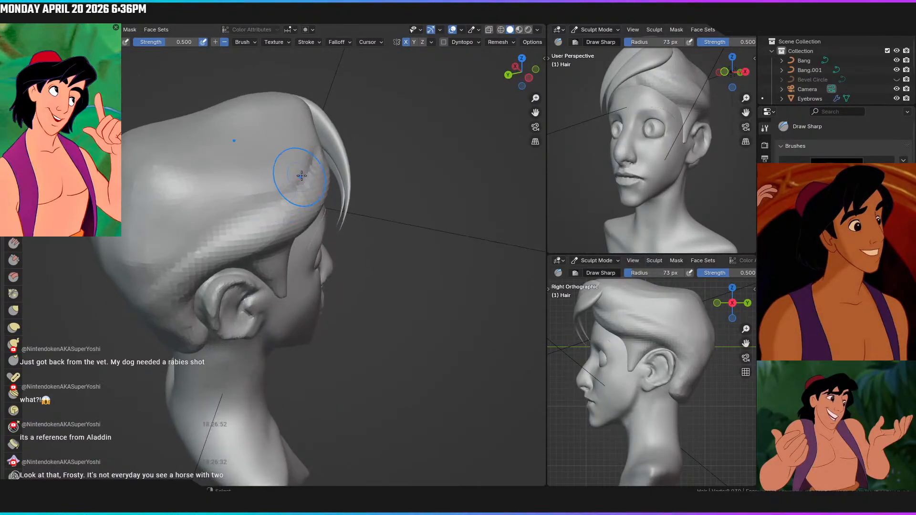
mouse_move(201, 248)
middle_mouse_down()
mouse_move(260, 205)
mouse_move(198, 232)
mouse_move(317, 248)
mouse_move(380, 221)
mouse_move(265, 225)
mouse_move(250, 201)
mouse_move(274, 171)
middle_mouse_up()
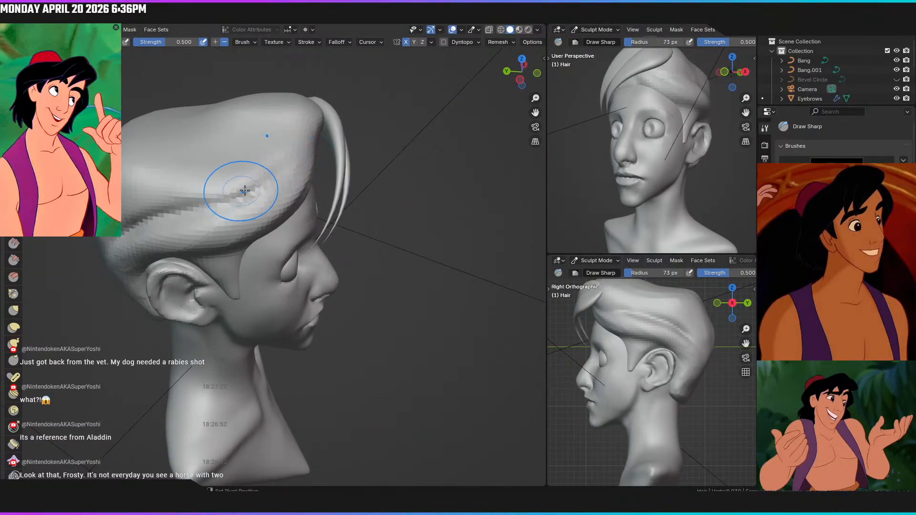
middle_click_drag(155, 285, 231, 262)
mouse_move(286, 146)
middle_mouse_down()
mouse_move(274, 160)
mouse_move(284, 174)
middle_mouse_up()
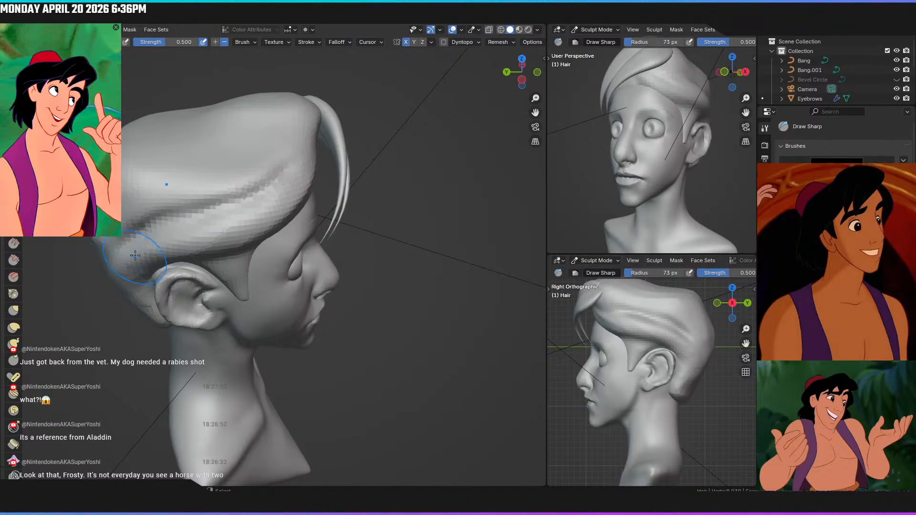
middle_click_drag(162, 233, 84, 238)
key("KP_1")
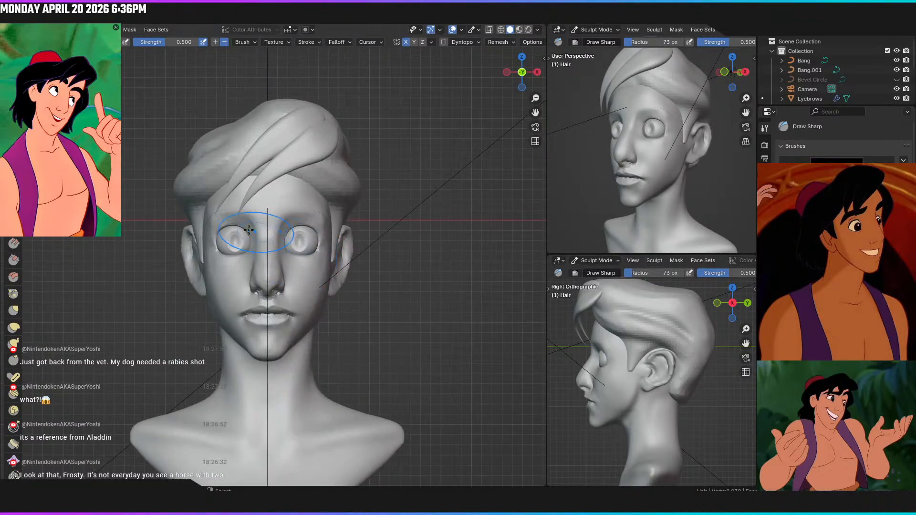
mouse_move(371, 260)
middle_mouse_down()
mouse_move(477, 265)
mouse_move(336, 272)
mouse_move(287, 252)
mouse_move(236, 249)
middle_mouse_up()
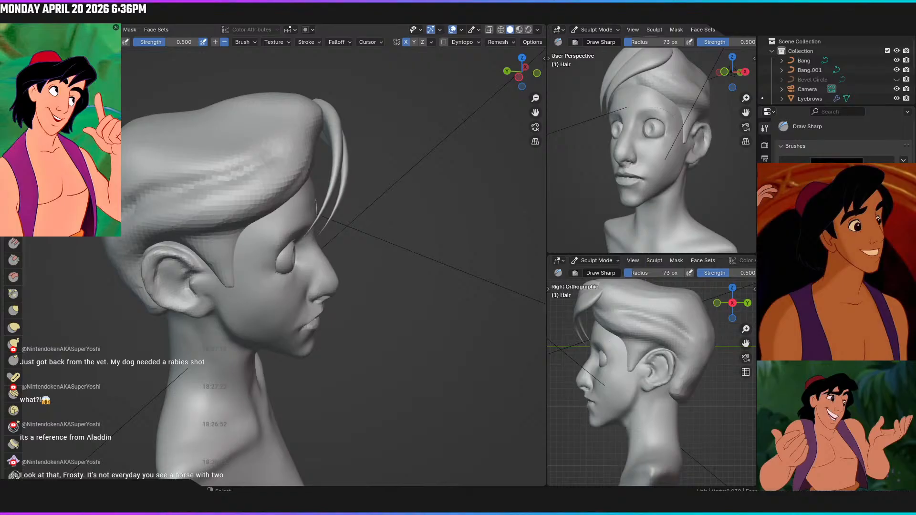
Sharpen the side hair groove from the temple backward using the Crease brush at 44 px radius
left_click(13, 193)
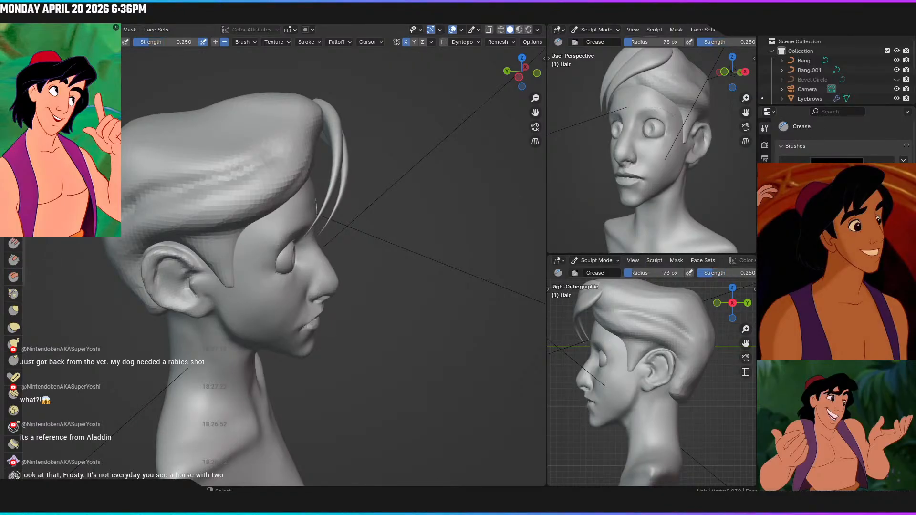
scroll(237, 244, "up", 4)
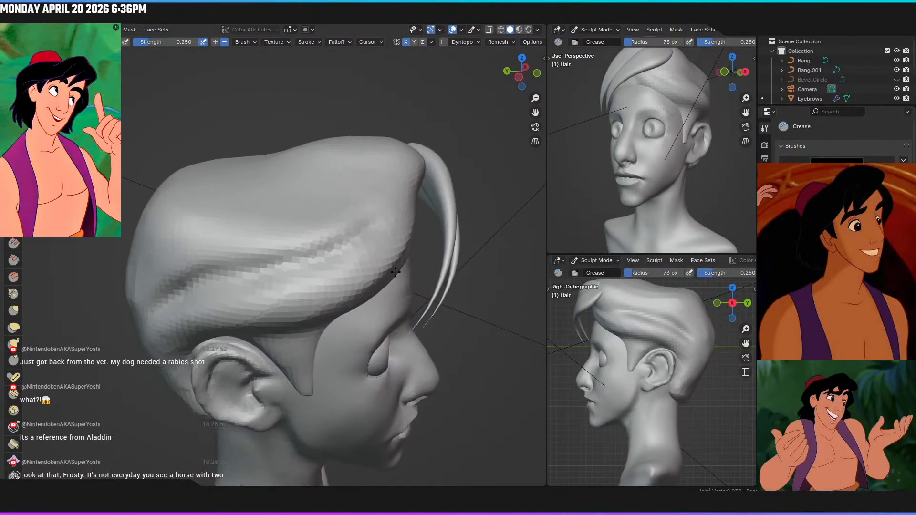
key("f")
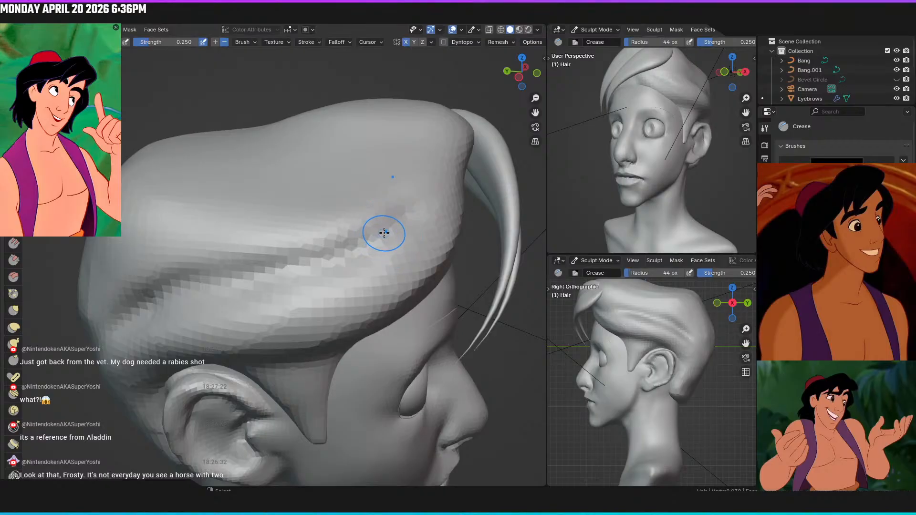
left_click(394, 217)
left_click_drag(392, 229, 382, 232)
mouse_move(377, 234)
left_mouse_down()
mouse_move(393, 231)
mouse_move(270, 272)
left_mouse_up()
left_click_drag(329, 256, 222, 301)
Deepen the whole groove toward the back of the head with the Crease brush at 57 px radius
mouse_move(234, 301)
middle_mouse_down()
mouse_move(292, 292)
mouse_move(277, 287)
mouse_move(396, 239)
middle_mouse_up()
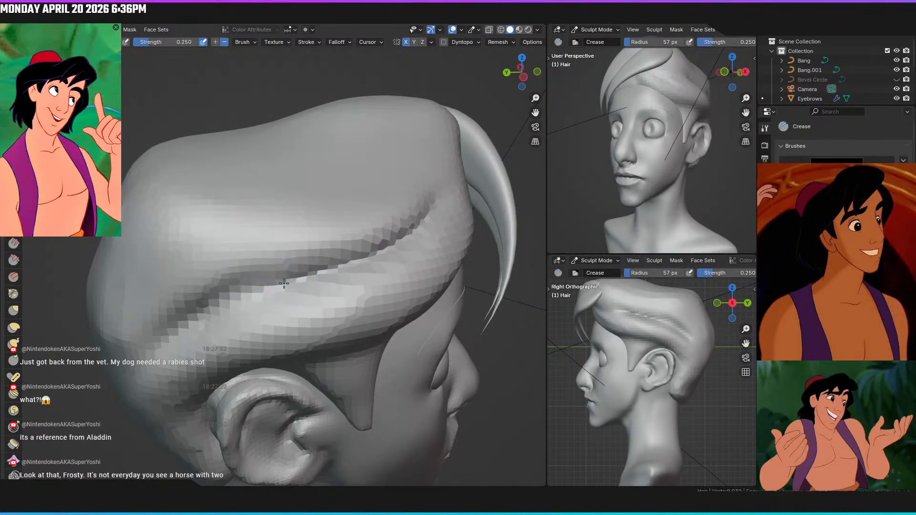
mouse_move(242, 310)
middle_mouse_down()
mouse_move(296, 292)
mouse_move(256, 307)
mouse_move(268, 300)
middle_mouse_up()
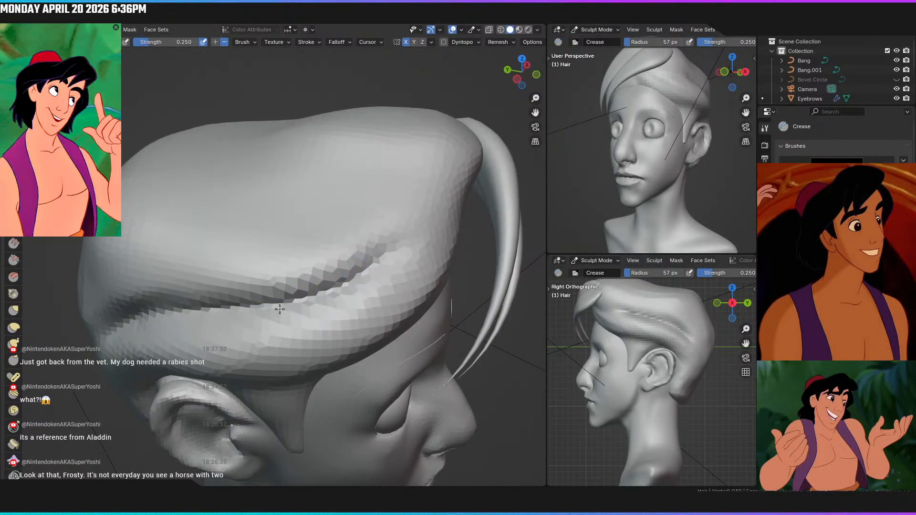
middle_click_drag(248, 306, 367, 253)
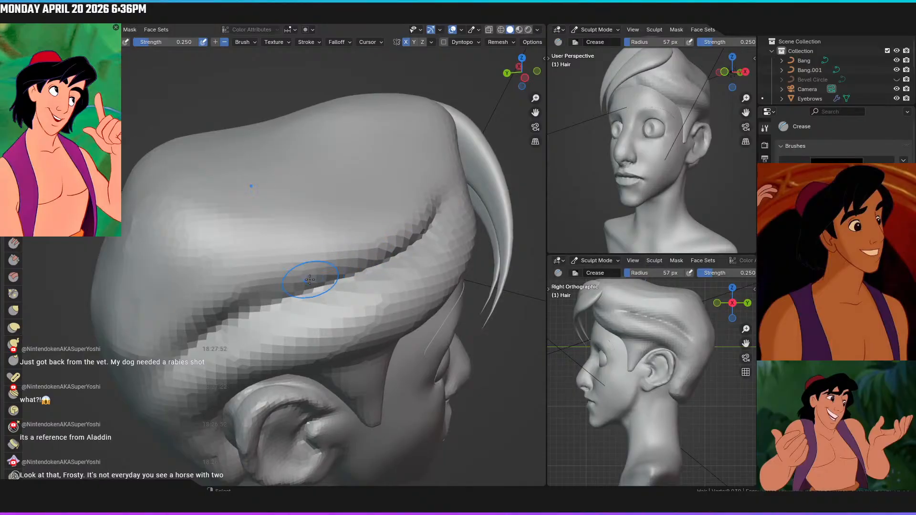
mouse_move(265, 304)
middle_mouse_down()
mouse_move(276, 293)
mouse_move(189, 275)
middle_mouse_up()
scroll(259, 320, "down", 3)
middle_click_drag(260, 319, 302, 293)
scroll(305, 284, "up", 2)
Tighten the edges of the side hair groove with the Pinch brush at 57 px radius
left_click(13, 294)
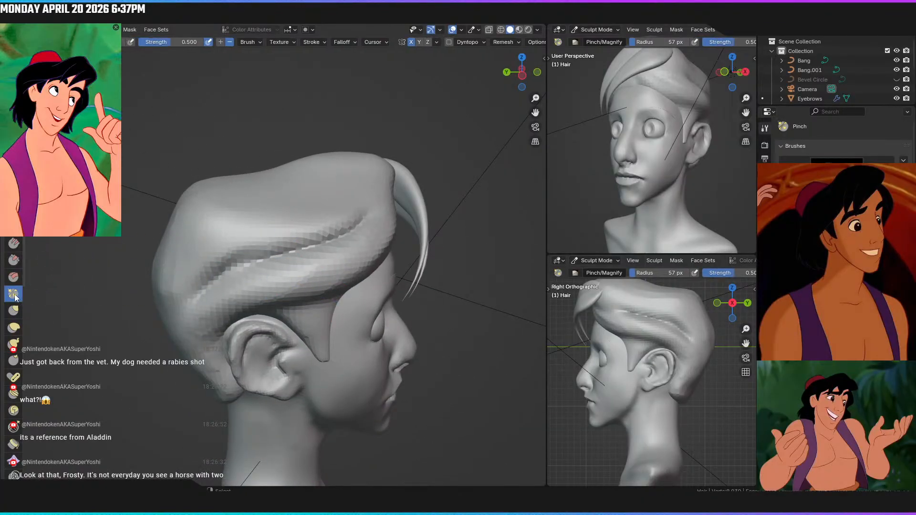
scroll(375, 268, "up", 4)
scroll(406, 243, "up", 2)
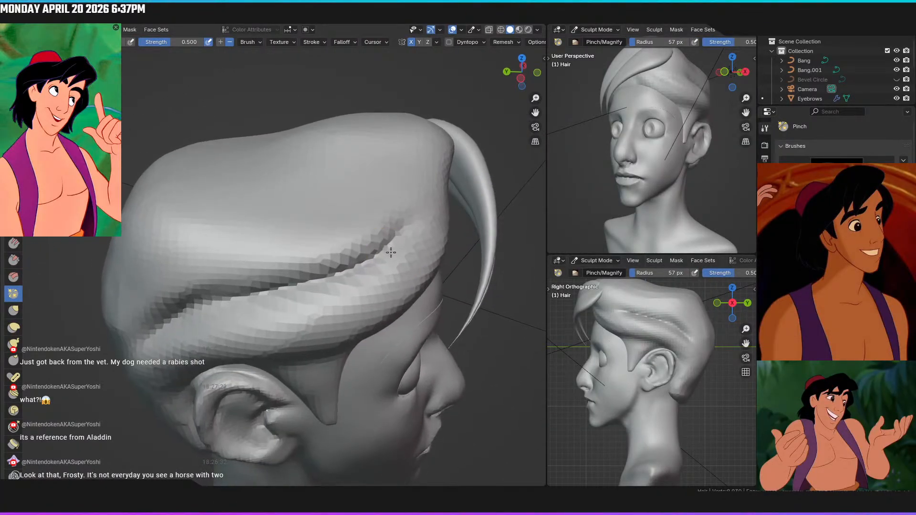
scroll(430, 220, "up", 3)
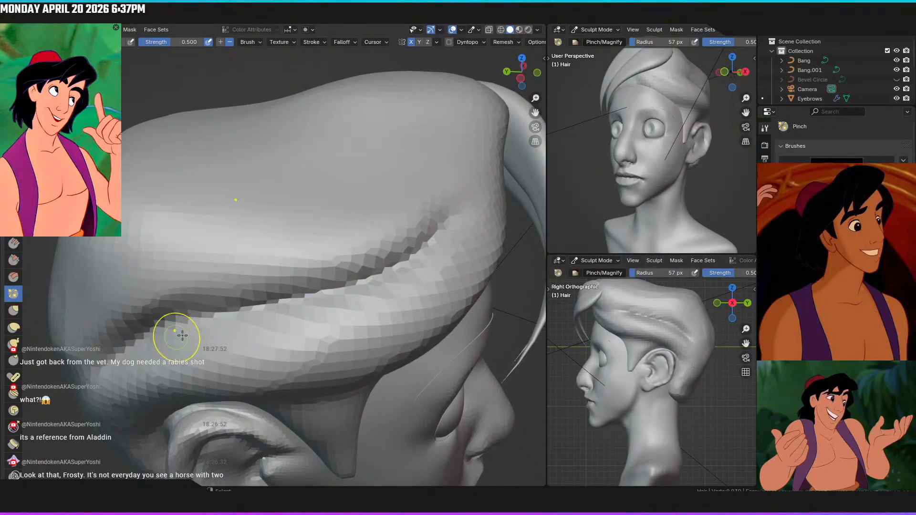
middle_click_drag(317, 262, 371, 254)
scroll(368, 248, "down", 2)
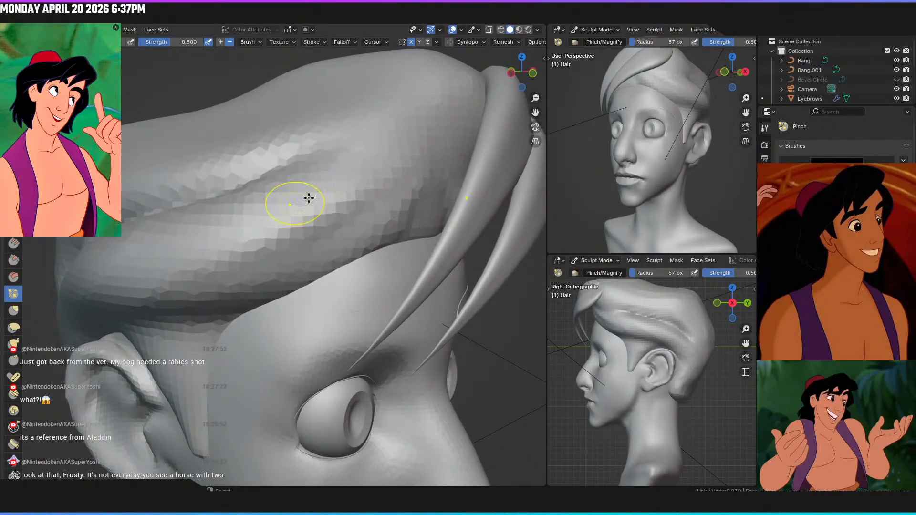
scroll(286, 286, "down", 1)
middle_click_drag(308, 303, 248, 309)
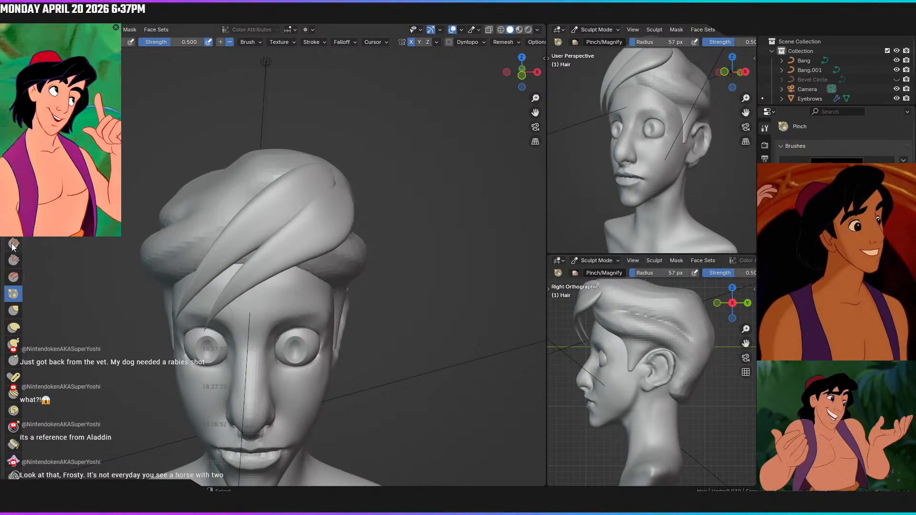
Flatten the hair surface along the upper edge of the side groove with the Scrape brush at 57 px radius
left_click(14, 260)
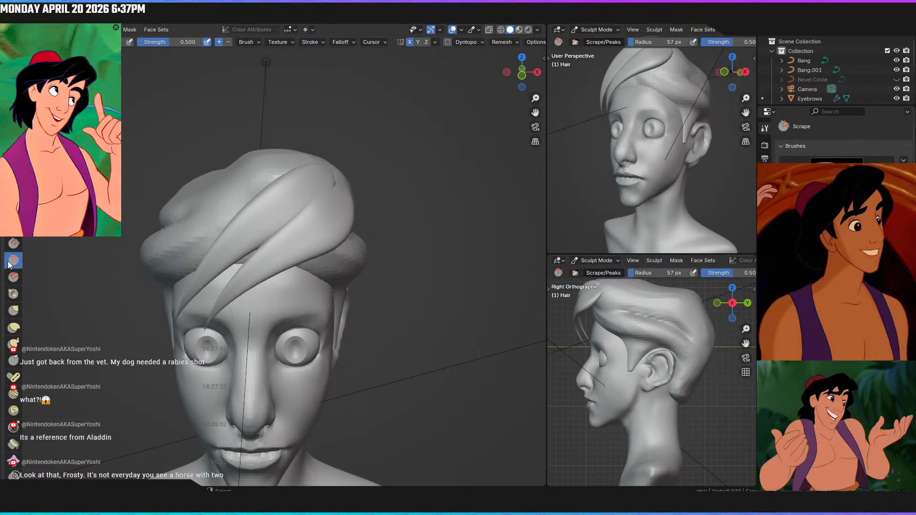
middle_click_drag(117, 245, 252, 219)
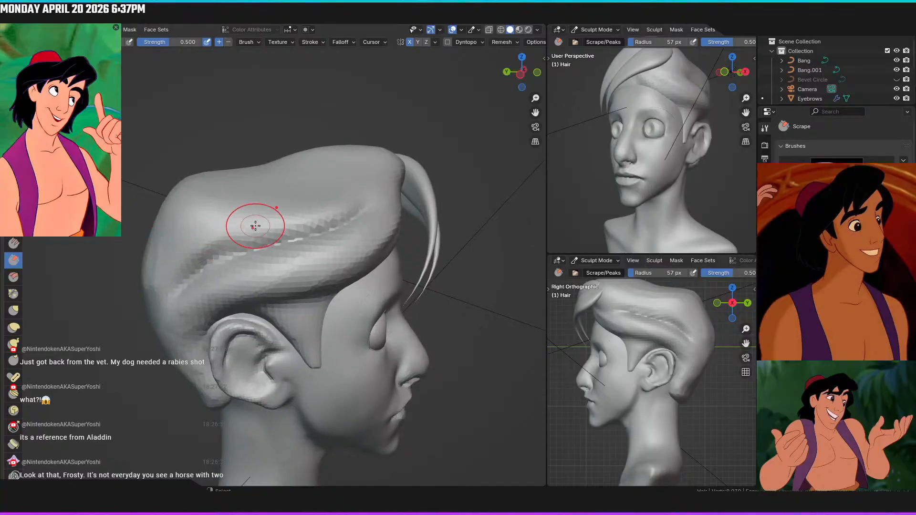
scroll(252, 218, "up", 2)
mouse_move(303, 203)
middle_mouse_down()
mouse_move(278, 172)
mouse_move(333, 210)
middle_mouse_up()
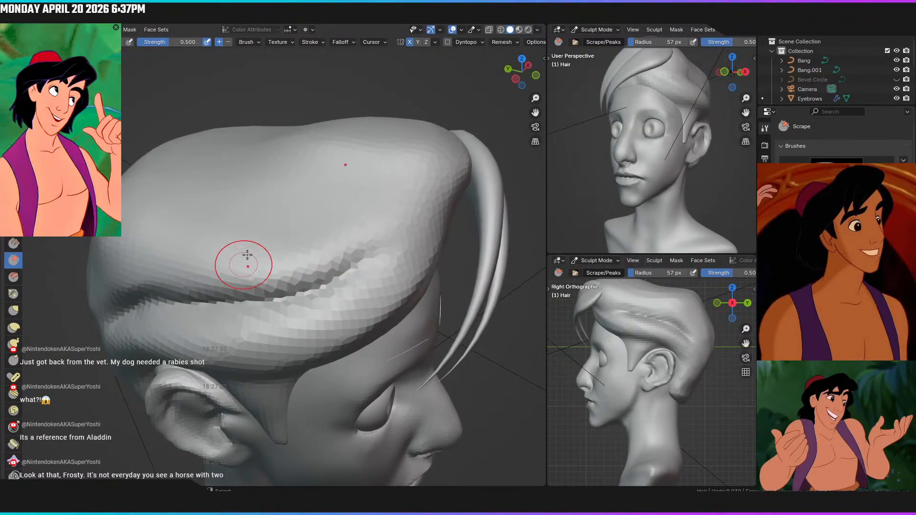
middle_click_drag(191, 257, 255, 234)
scroll(255, 234, "up", 2)
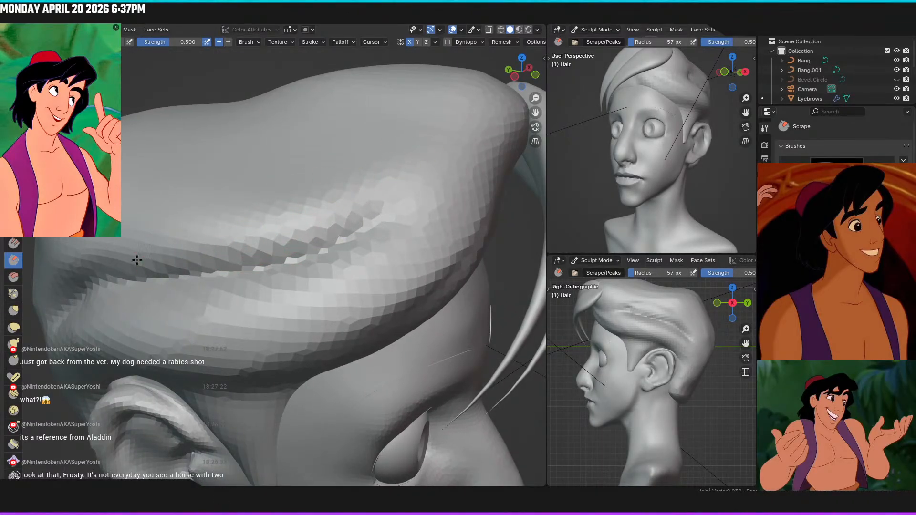
middle_click_drag(180, 239, 217, 227)
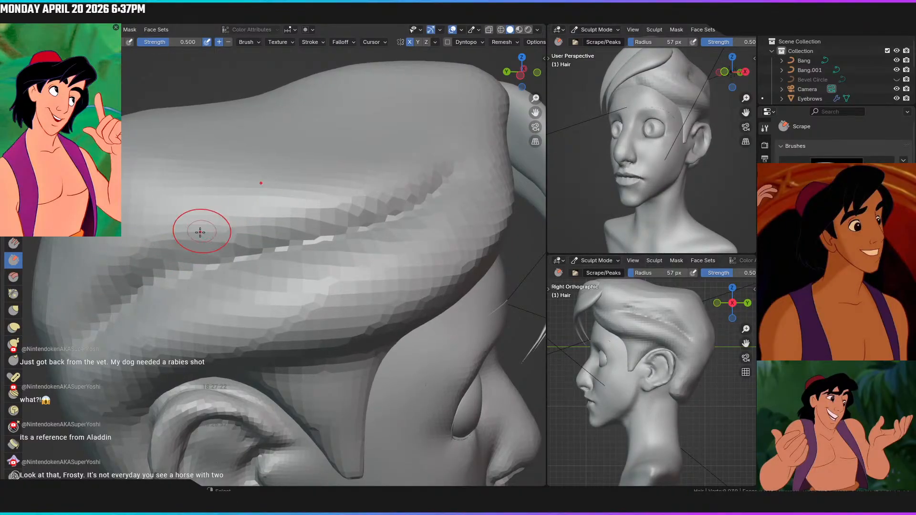
middle_click_drag(202, 231, 307, 184)
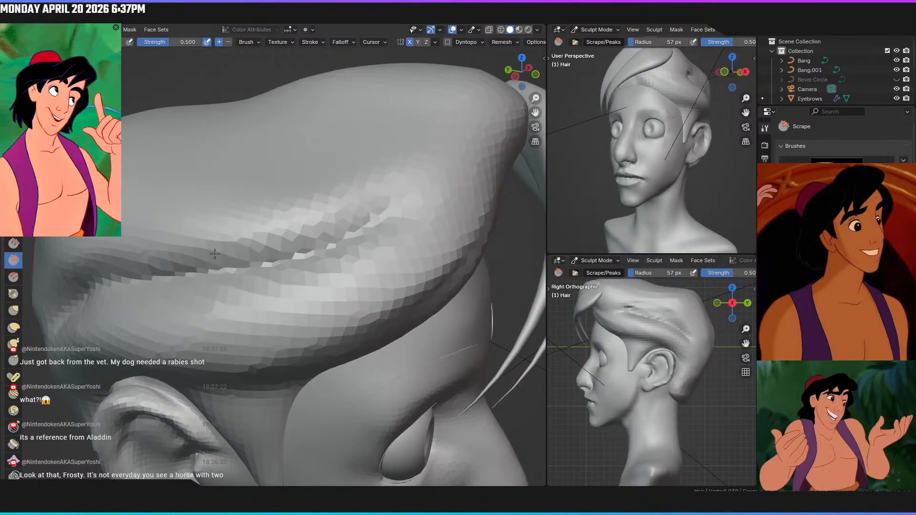
mouse_move(104, 268)
middle_mouse_down()
mouse_move(201, 231)
mouse_move(282, 231)
mouse_move(289, 283)
middle_mouse_up()
Reduce the Scrape brush radius to 29 px and refine the edges of the side groove up to the front temple
key("f")
left_click(403, 293)
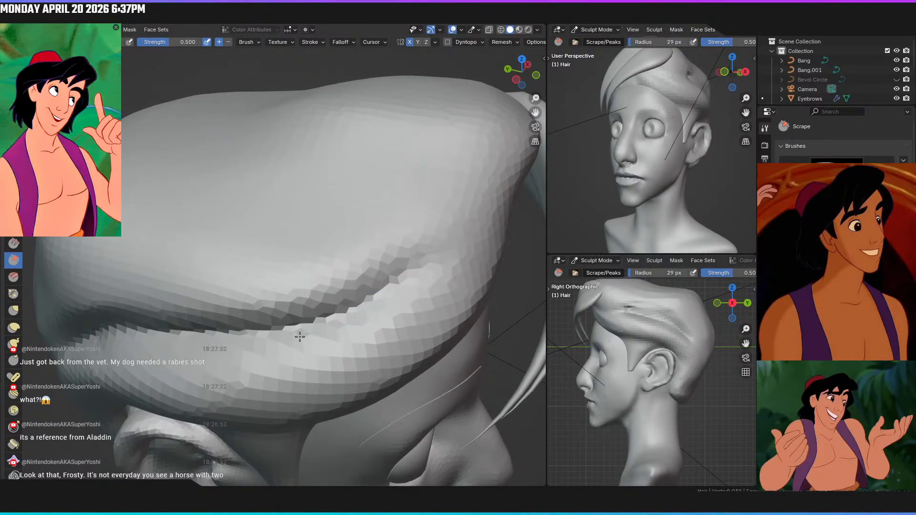
middle_click_drag(281, 330, 299, 330)
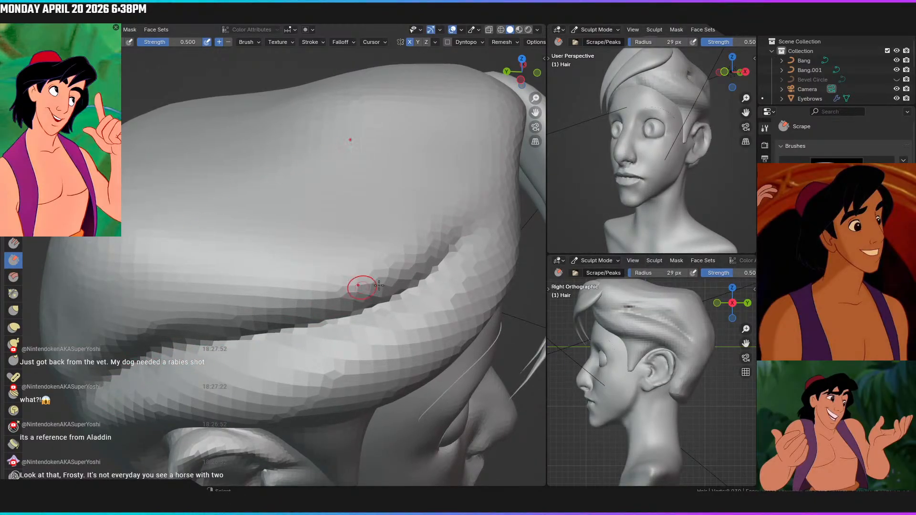
left_click_drag(458, 266, 466, 257)
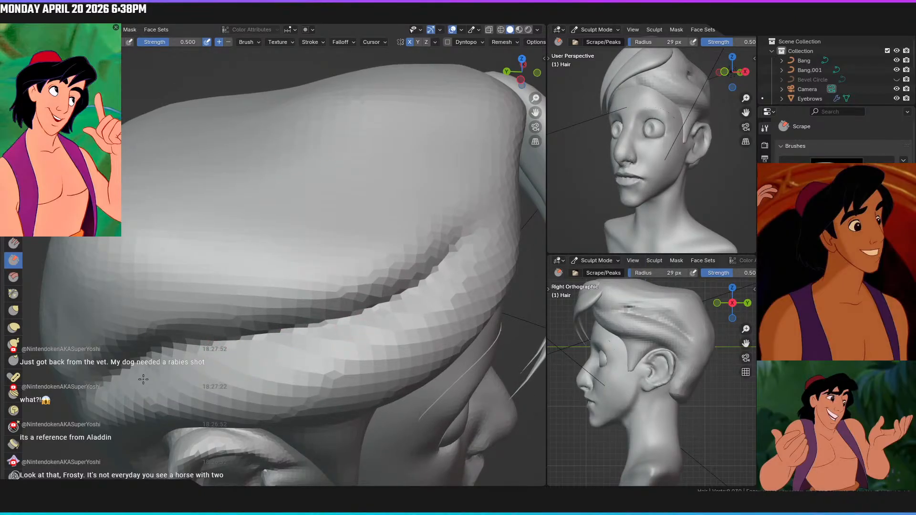
middle_click_drag(298, 301, 215, 270)
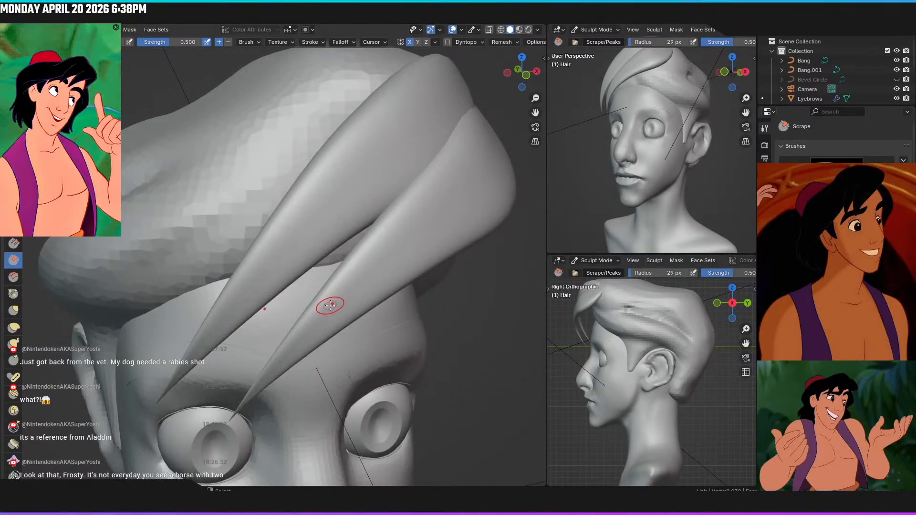
key("KP_1")
scroll(347, 229, "down", 4)
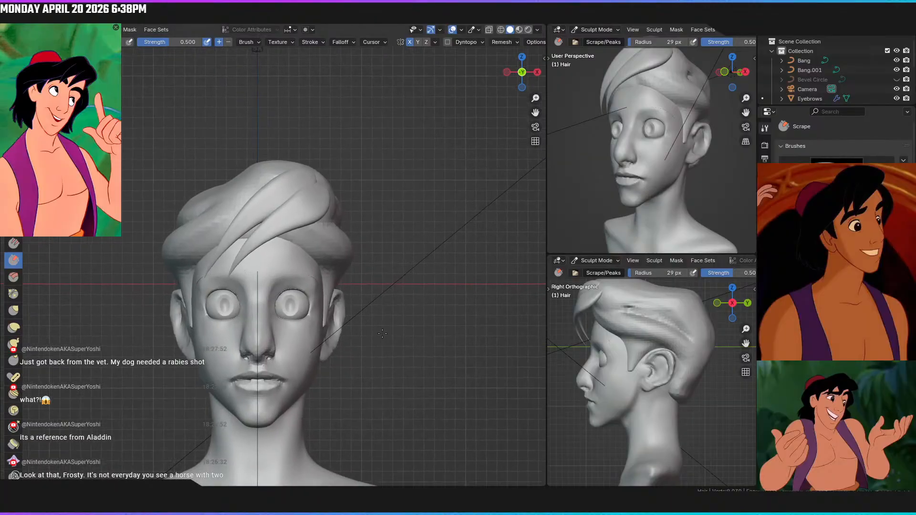
middle_click_drag(384, 324, 381, 321, "ctrl")
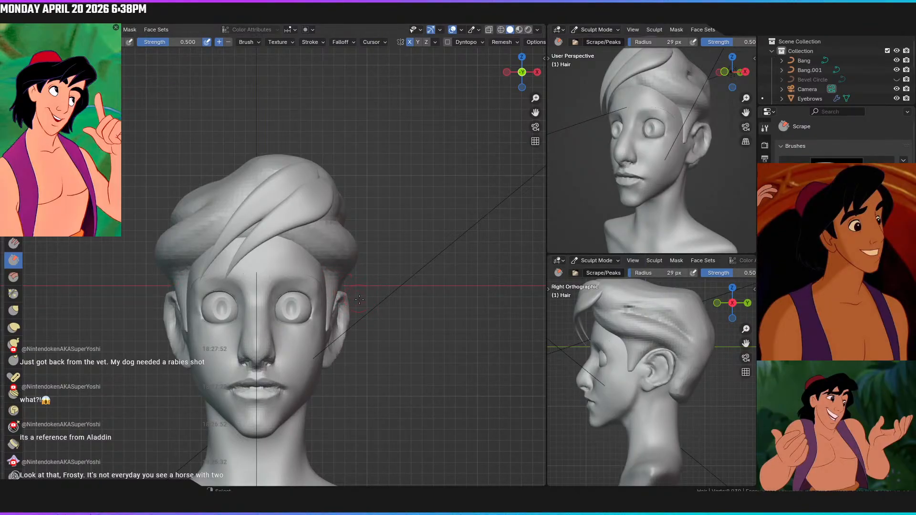
Carve a sharp crease beneath the side hair roll, from the temple to above the ear, with the Draw Sharp brush at 29 px radius
middle_click_drag(303, 305, 406, 302)
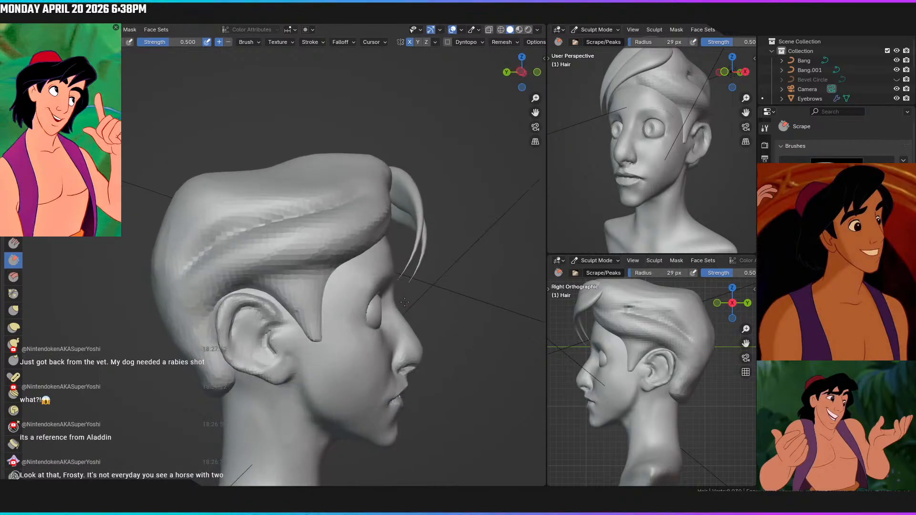
left_click(14, 77)
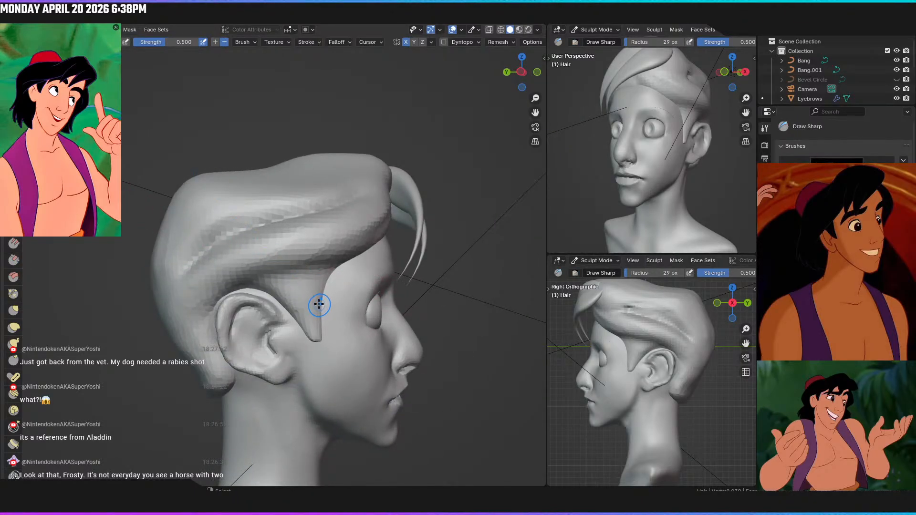
scroll(319, 305, "up", 5)
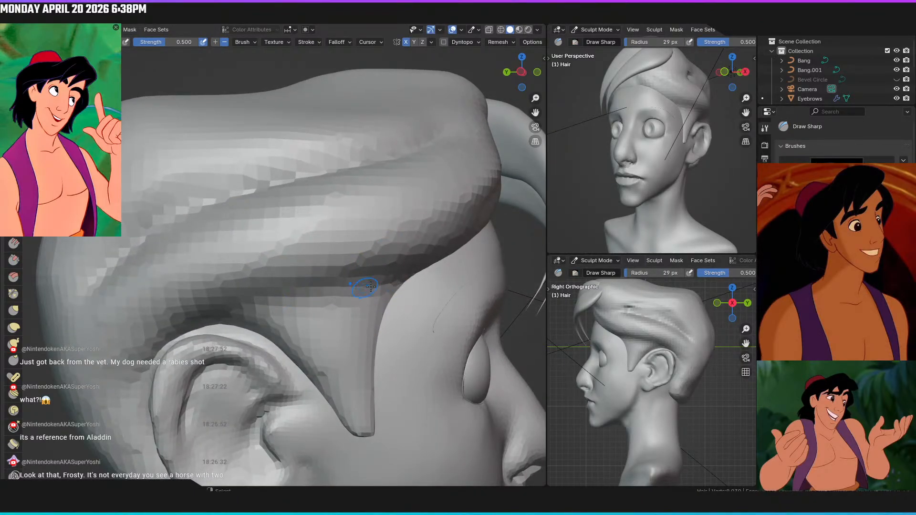
left_click_drag(320, 299, 181, 309)
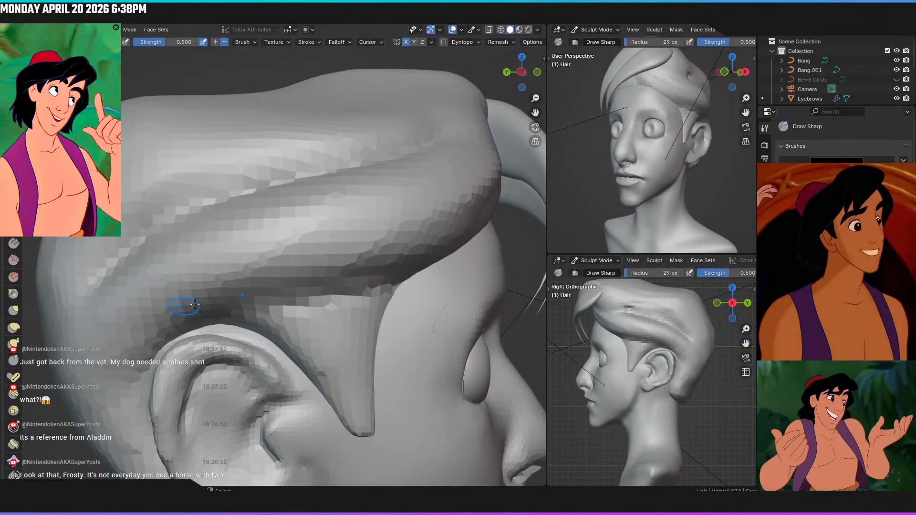
left_click_drag(334, 304, 278, 312)
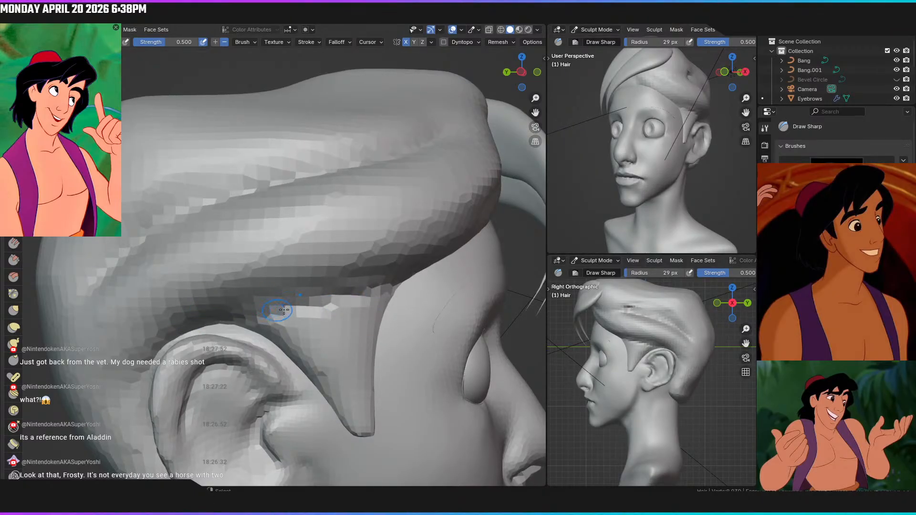
left_click_drag(352, 296, 278, 293)
left_click_drag(345, 296, 256, 304)
left_click_drag(317, 299, 207, 317)
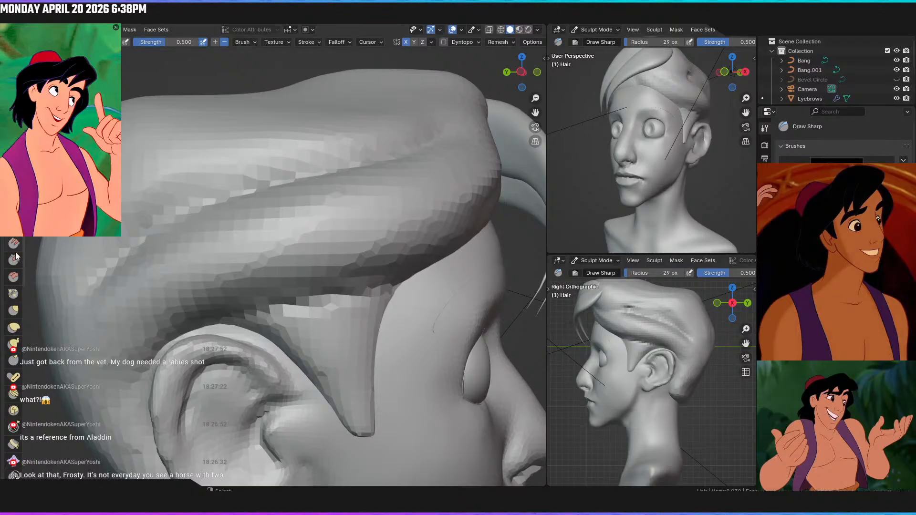
left_click_drag(393, 288, 230, 328)
left_click_drag(391, 290, 298, 311)
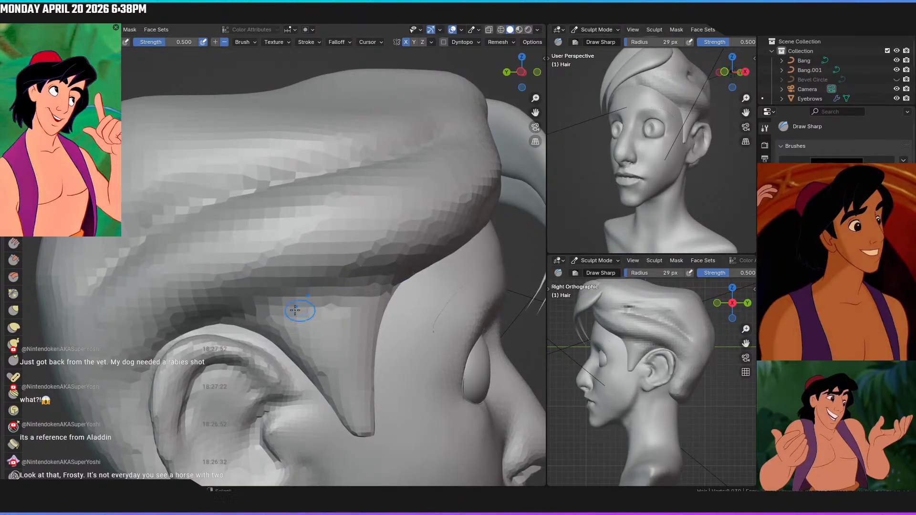
left_click_drag(367, 290, 287, 305)
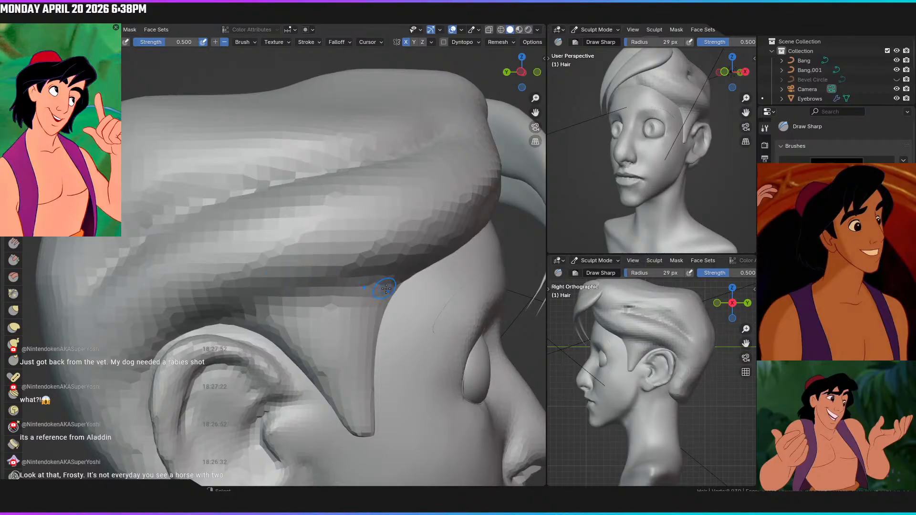
left_click_drag(385, 283, 253, 302)
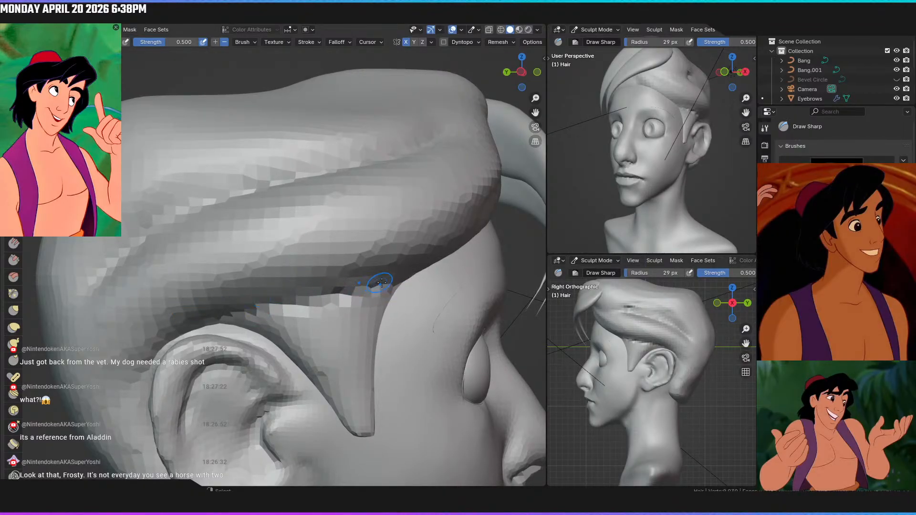
left_click_drag(357, 287, 267, 306)
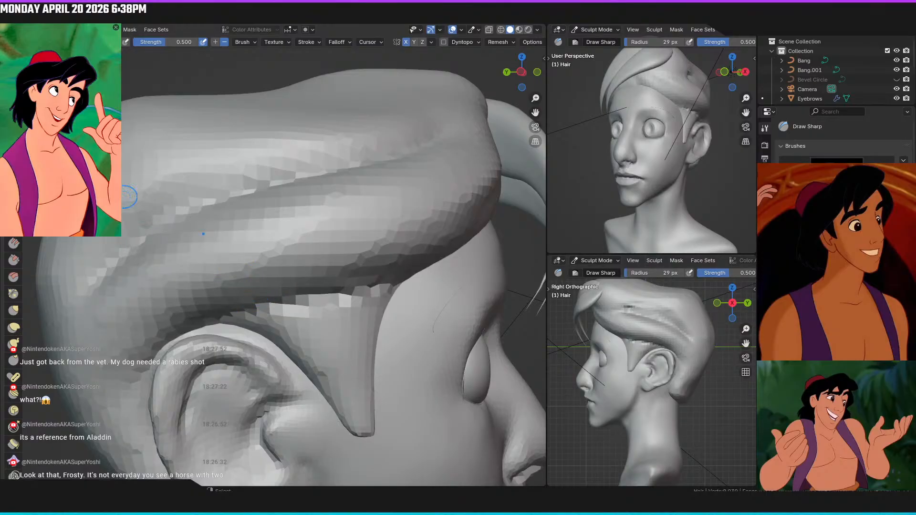
Deepen the crease just above the sideburn with the Crease brush at 29 px radius, then switch back to the Scrape brush
left_click(13, 293)
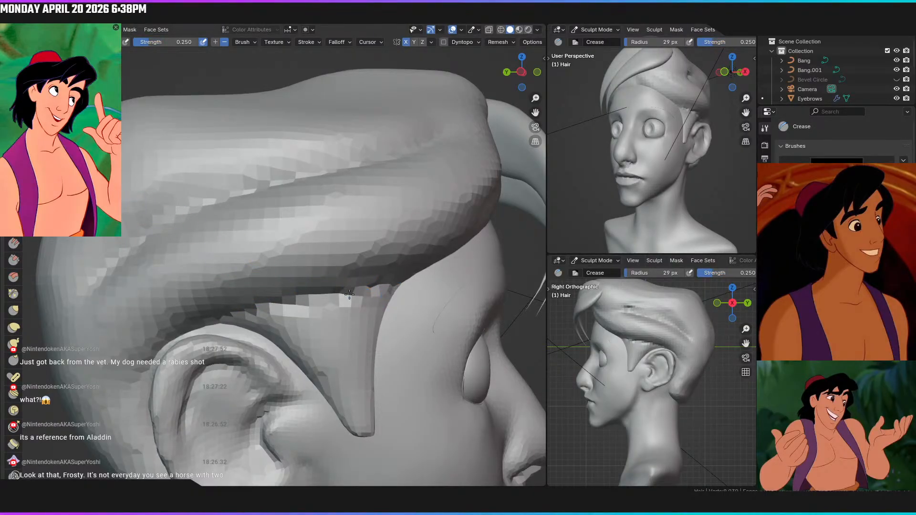
mouse_move(353, 295)
left_mouse_down()
mouse_move(312, 295)
mouse_move(341, 299)
left_mouse_up()
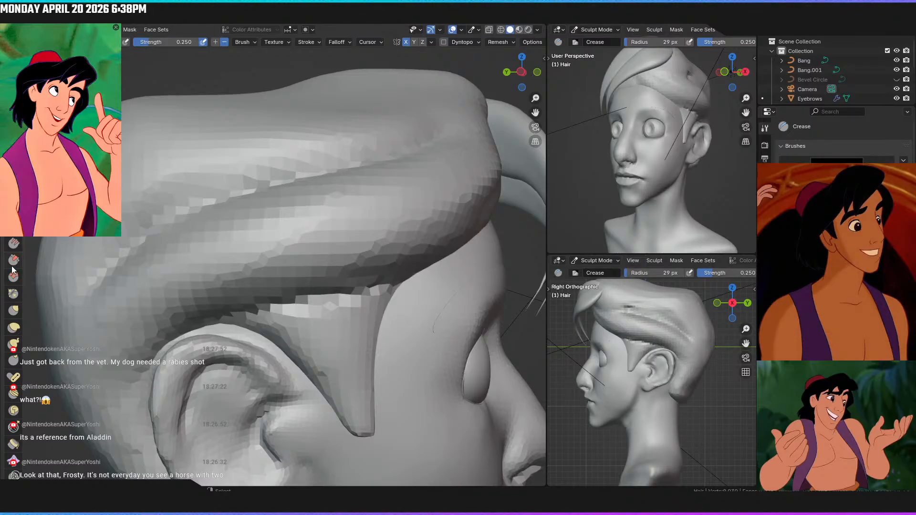
left_click(14, 259)
mouse_move(242, 262)
middle_mouse_down()
mouse_move(300, 169)
mouse_move(321, 230)
mouse_move(389, 237)
middle_mouse_up()
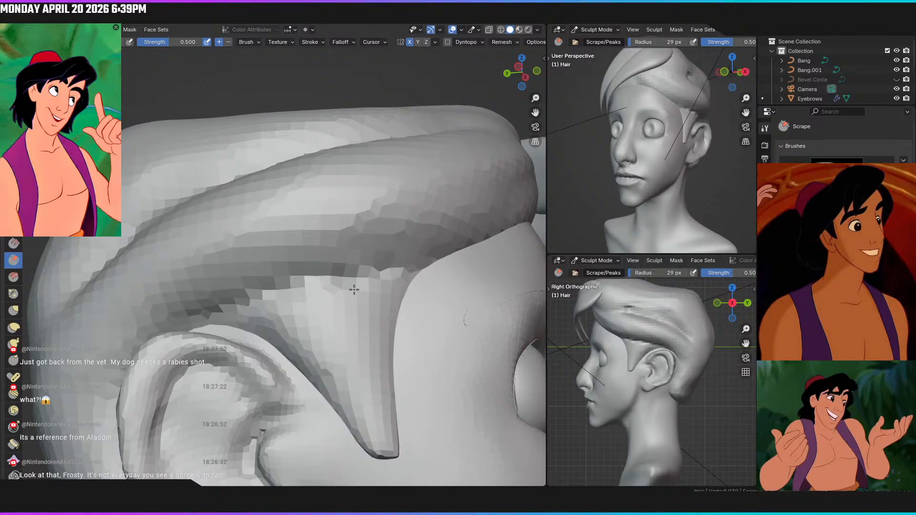
Set the hair's voxel size to 0.0250 m and remesh it
scroll(312, 357, "down", 7)
mouse_move(332, 338)
middle_mouse_down()
mouse_move(243, 361)
mouse_move(337, 325)
middle_mouse_up()
scroll(367, 243, "up", 3)
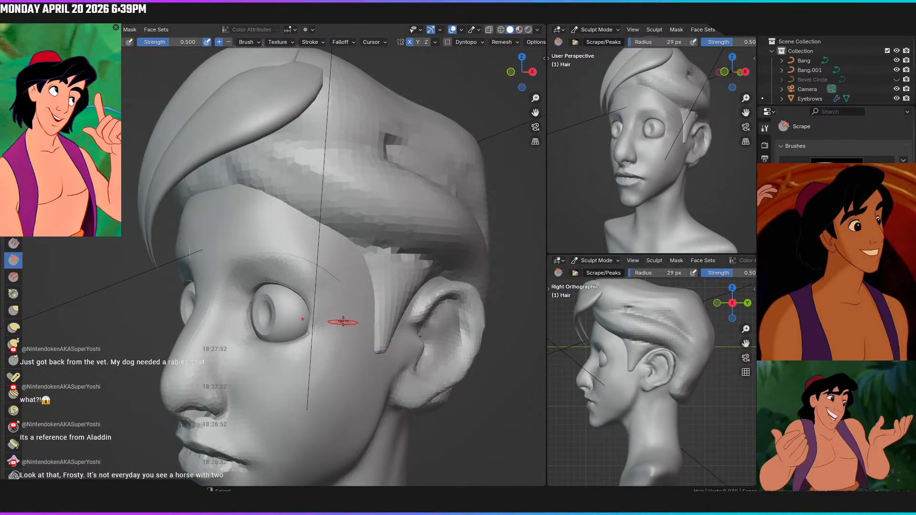
key("KP_1")
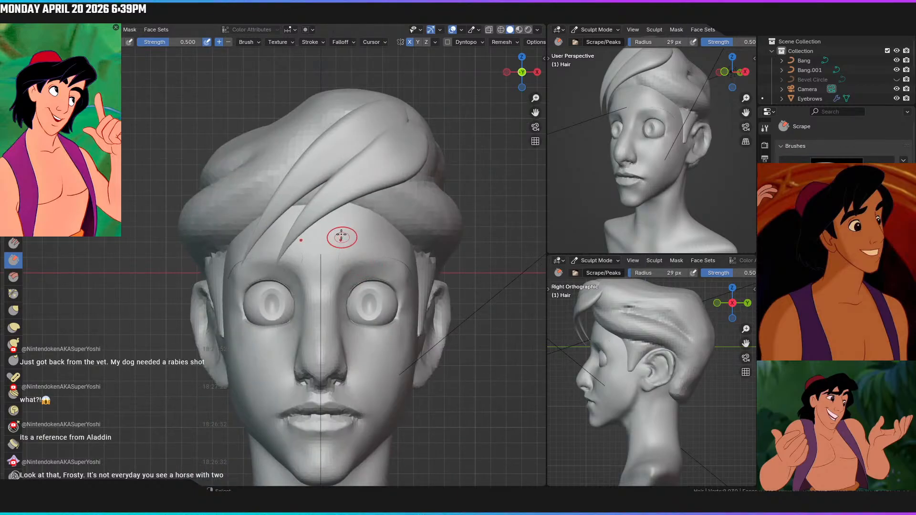
scroll(396, 268, "down", 3)
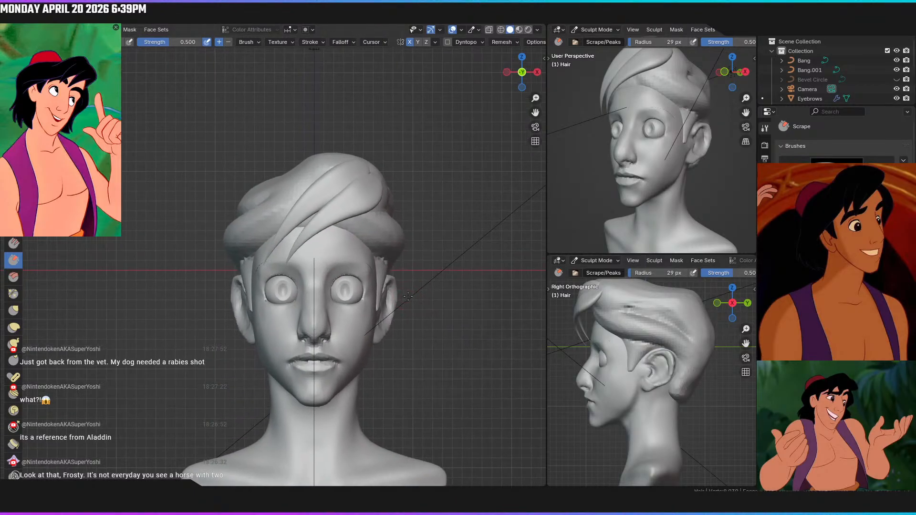
scroll(407, 295, "down", 2)
key("r")
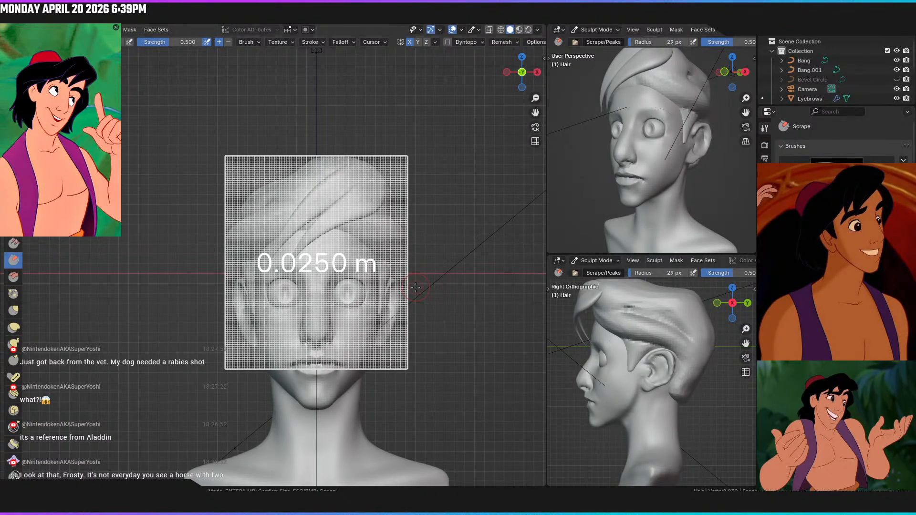
left_click(415, 287)
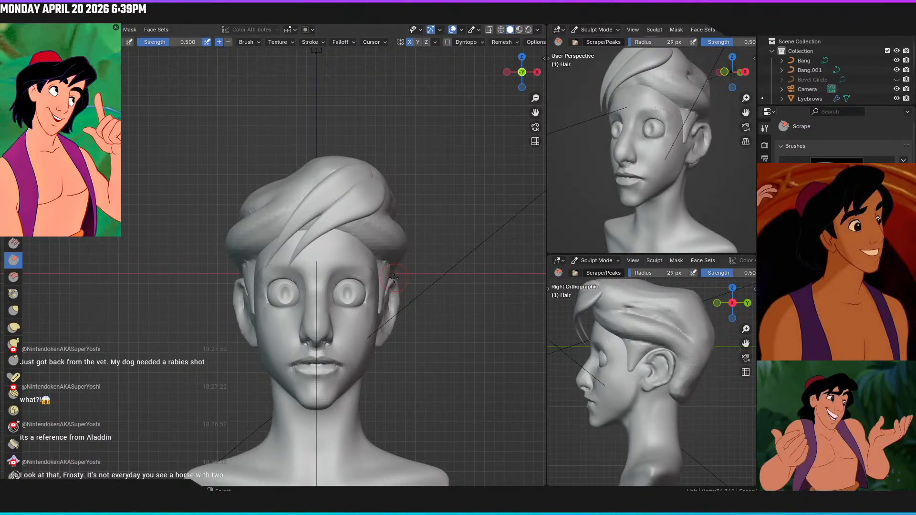
Enlarge the Scrape brush radius to 43 px and flatten the jagged ridges along both edges of the side hair groove
mouse_move(365, 241)
middle_mouse_down()
mouse_move(443, 274)
mouse_move(437, 266)
middle_mouse_up()
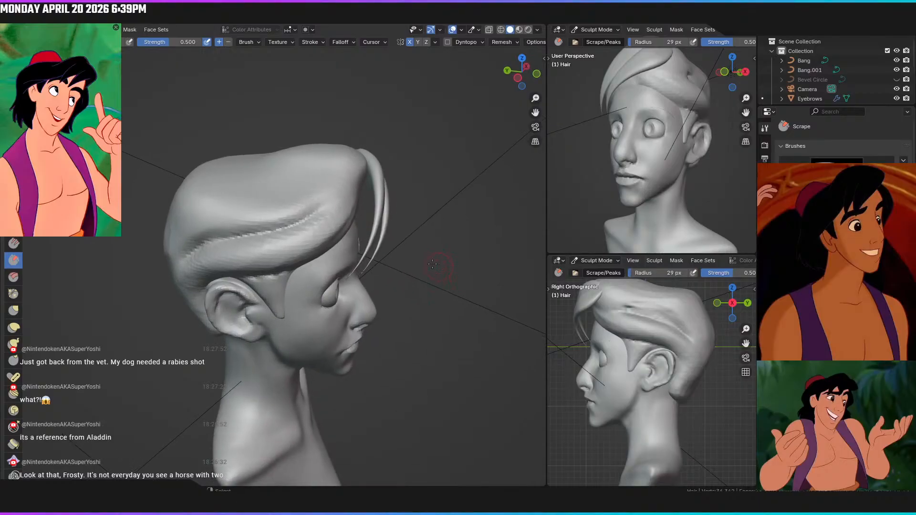
key("f")
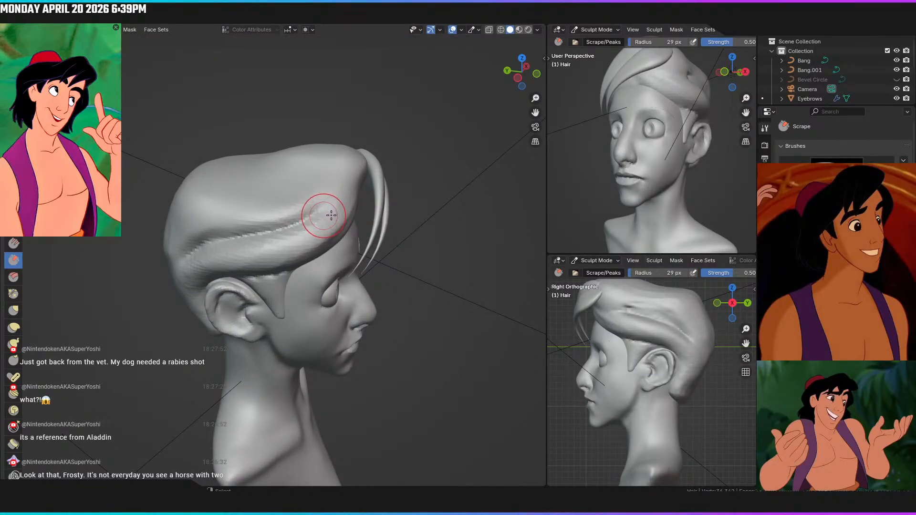
left_click(332, 215)
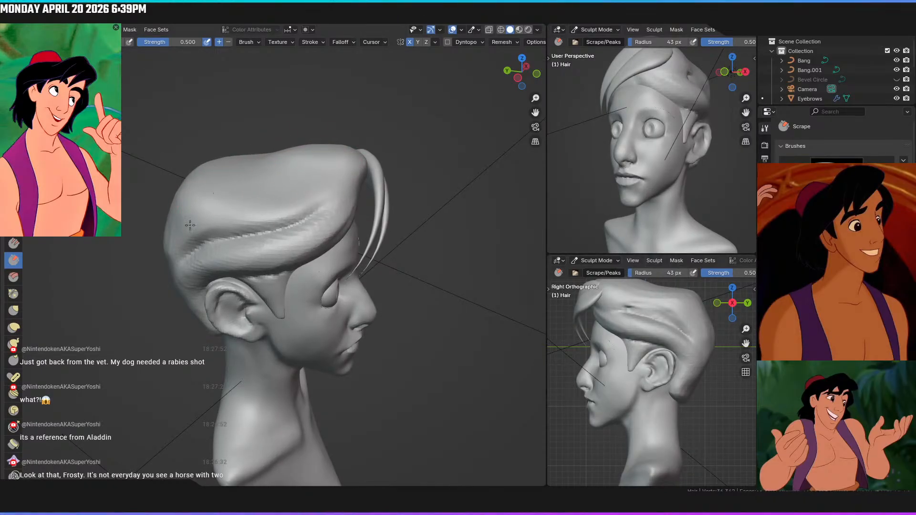
left_click_drag(250, 203, 205, 206)
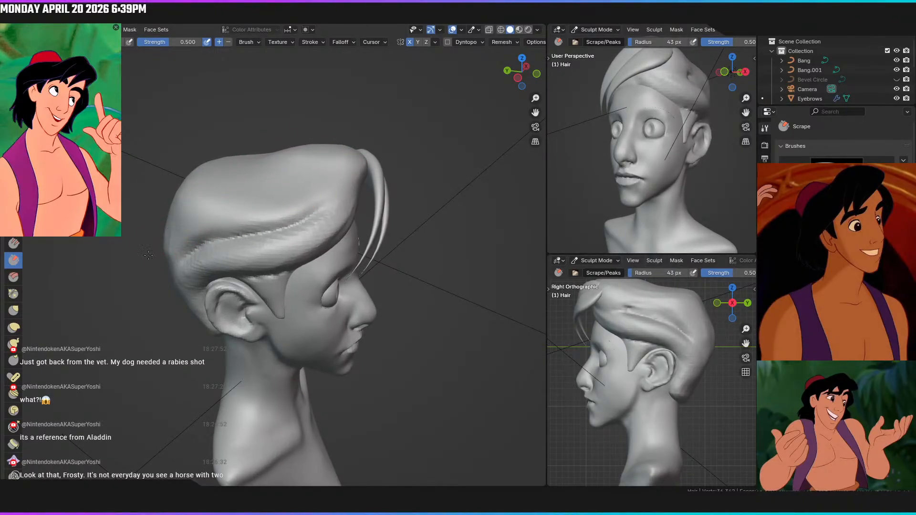
scroll(277, 229, "up", 6)
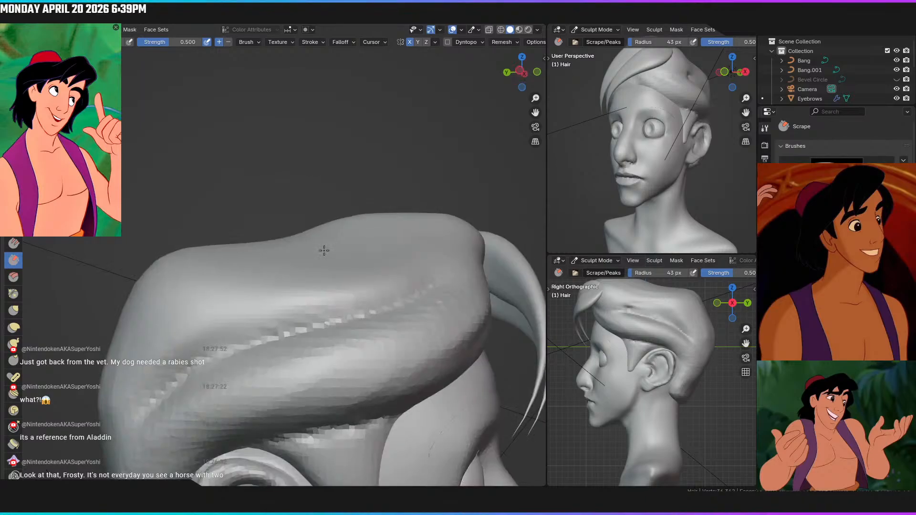
mouse_move(307, 319)
left_mouse_down()
mouse_move(215, 337)
mouse_move(149, 409)
mouse_move(189, 369)
left_mouse_up()
mouse_move(189, 369)
middle_mouse_down()
mouse_move(332, 360)
mouse_move(313, 272)
mouse_move(334, 289)
middle_mouse_up()
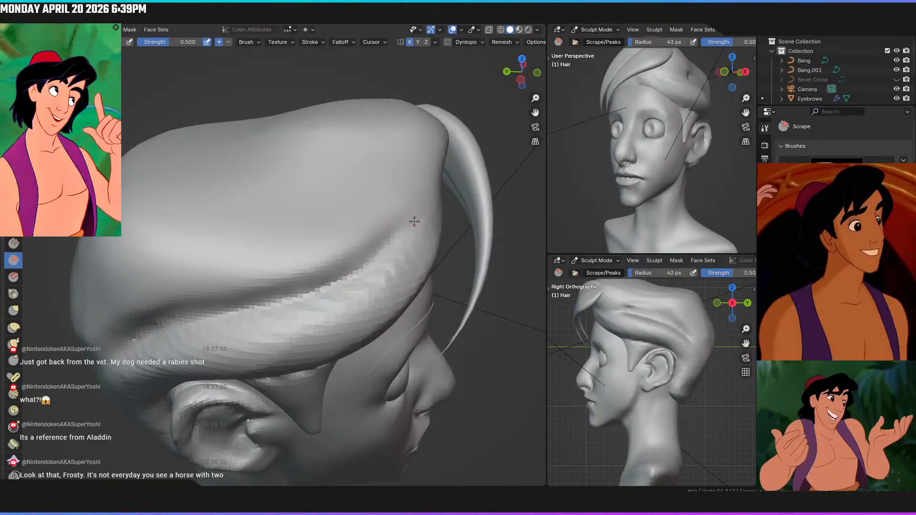
left_click_drag(322, 312, 276, 307)
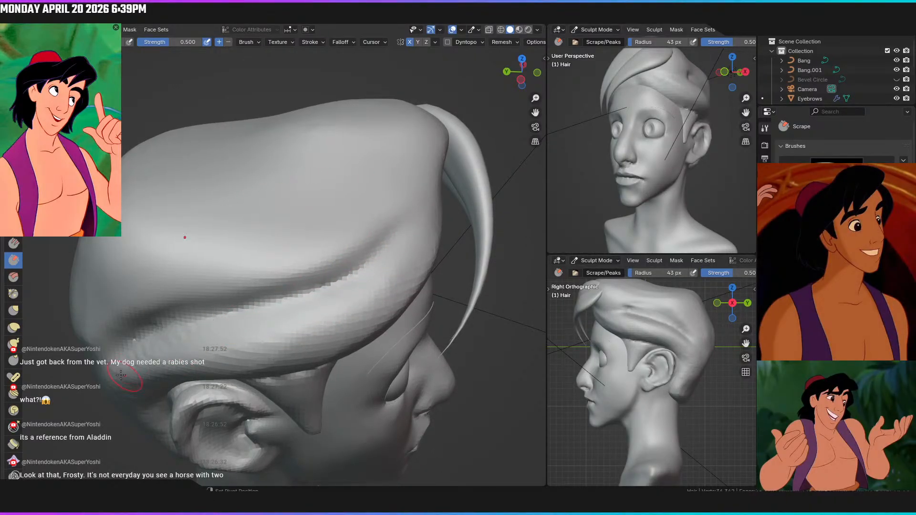
Scrape away the remaining jaggedness along the side groove and above the sideburn, working toward the back of the head
middle_click_drag(170, 337, 286, 256)
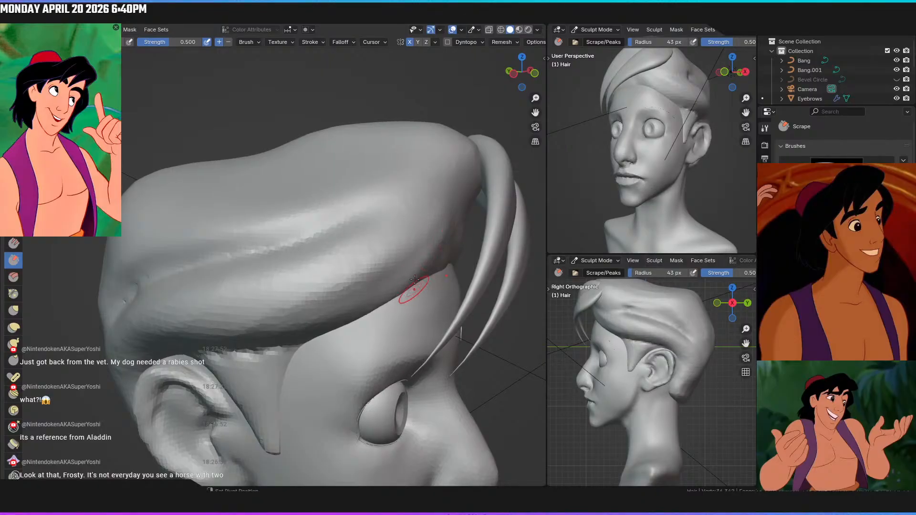
middle_click_drag(374, 311, 384, 273)
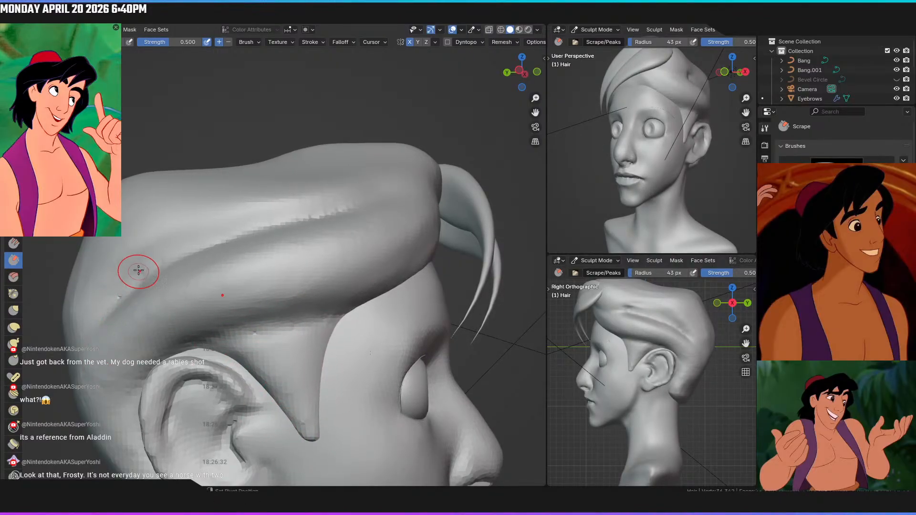
mouse_move(103, 315)
middle_mouse_down()
mouse_move(199, 328)
mouse_move(252, 248)
middle_mouse_up()
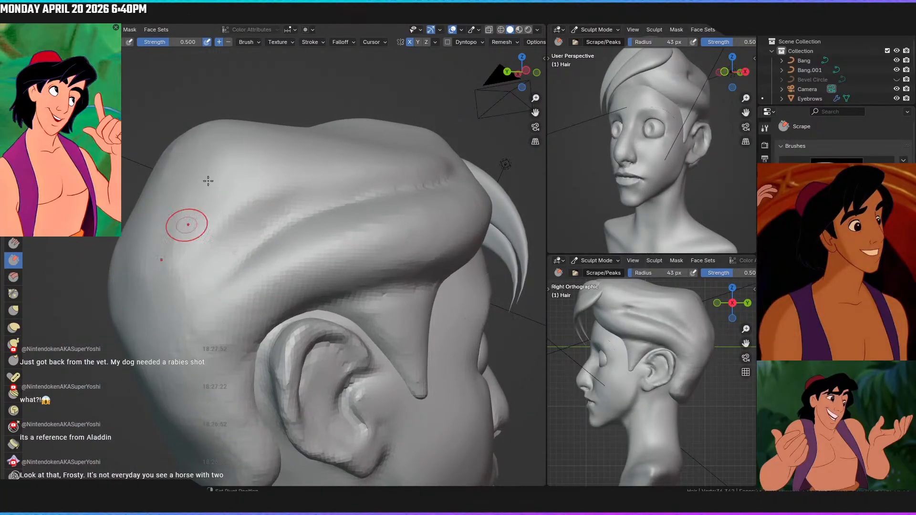
mouse_move(170, 191)
middle_mouse_down()
mouse_move(249, 359)
mouse_move(307, 199)
middle_mouse_up()
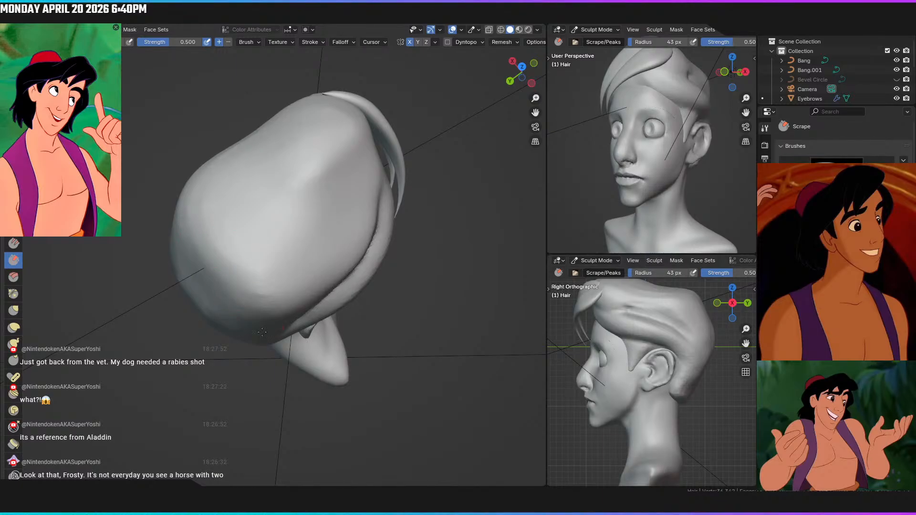
mouse_move(163, 261)
middle_mouse_down()
mouse_move(258, 246)
mouse_move(213, 251)
middle_mouse_up()
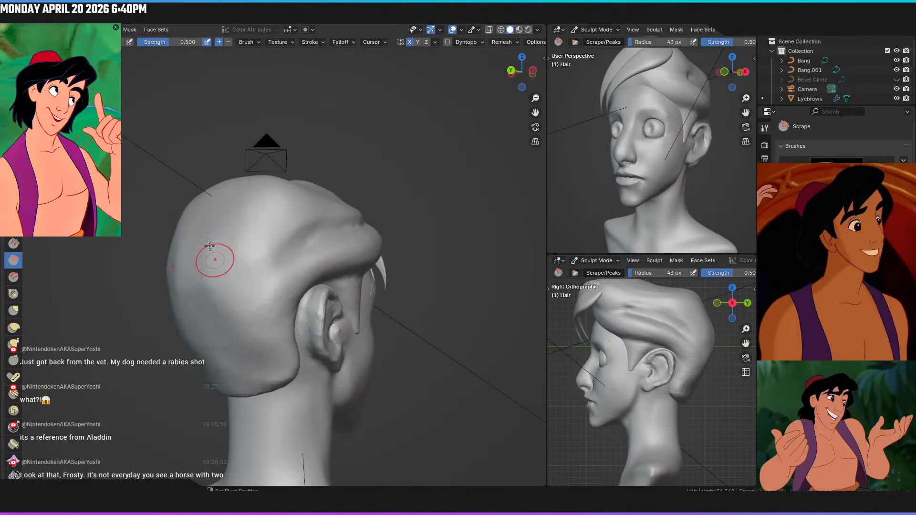
Carve a crease along the groove in the swept hair above the character's right ear with the Crease brush
middle_click_drag(295, 386, 260, 388)
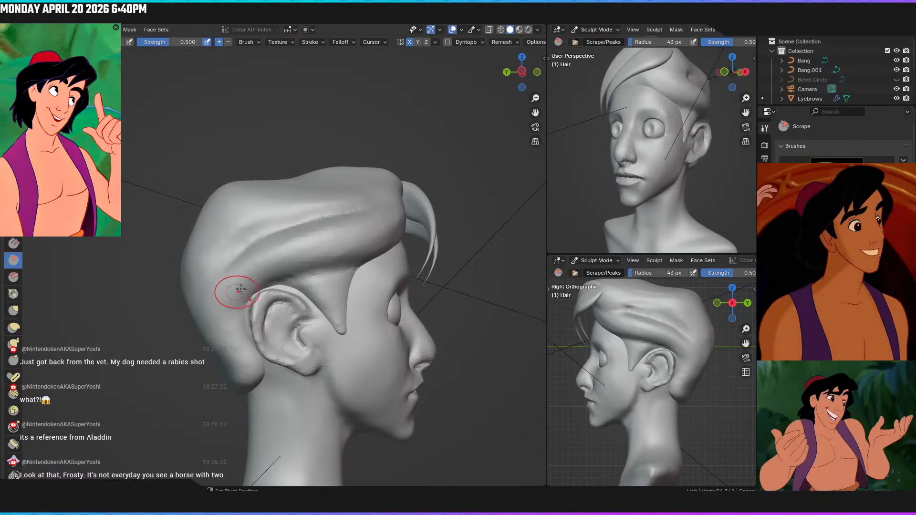
middle_click_drag(335, 277, 302, 276)
middle_click_drag(313, 369, 181, 280)
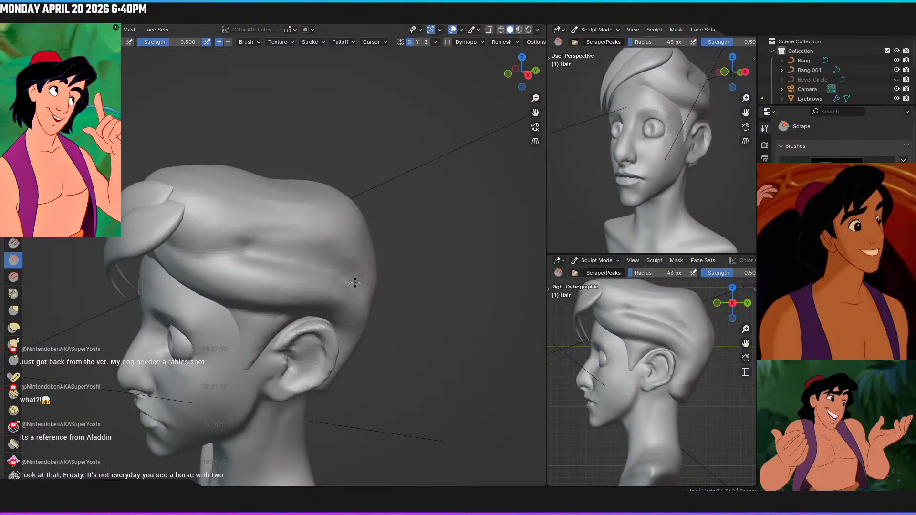
mouse_move(333, 269)
middle_mouse_down()
mouse_move(307, 211)
mouse_move(319, 219)
mouse_move(297, 204)
middle_mouse_up()
mouse_move(368, 239)
middle_mouse_down()
mouse_move(467, 266)
mouse_move(442, 196)
middle_mouse_up()
scroll(440, 188, "up", 3)
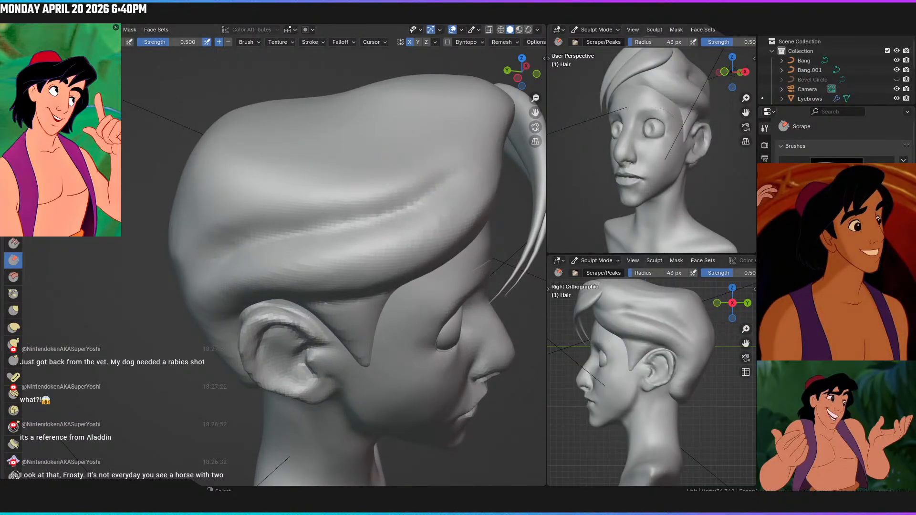
key("shift+c")
mouse_move(403, 204)
middle_mouse_down()
mouse_move(405, 219)
mouse_move(407, 203)
middle_mouse_up()
left_click_drag(399, 208, 327, 254)
mouse_move(407, 237)
middle_mouse_down()
mouse_move(419, 250)
mouse_move(419, 242)
middle_mouse_up()
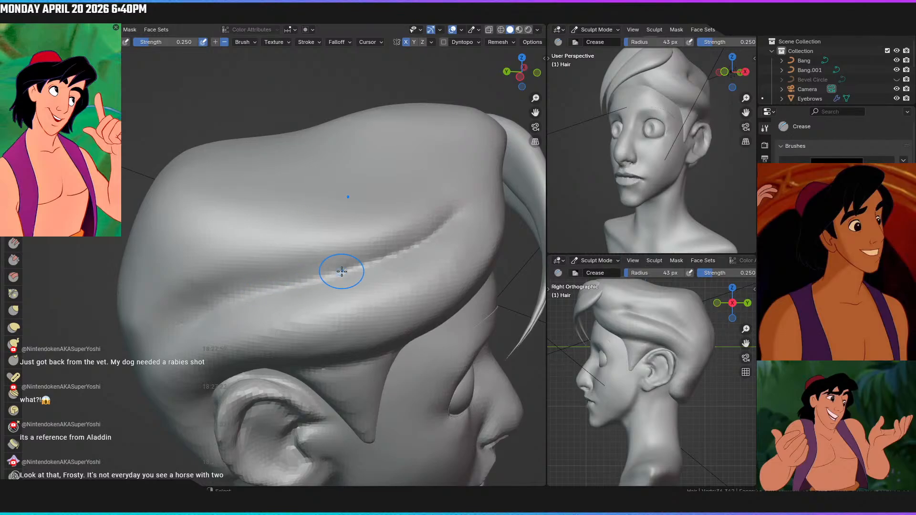
Extend and deepen the hair crease toward the back of the head on the character's right side
middle_click_drag(272, 287, 309, 284)
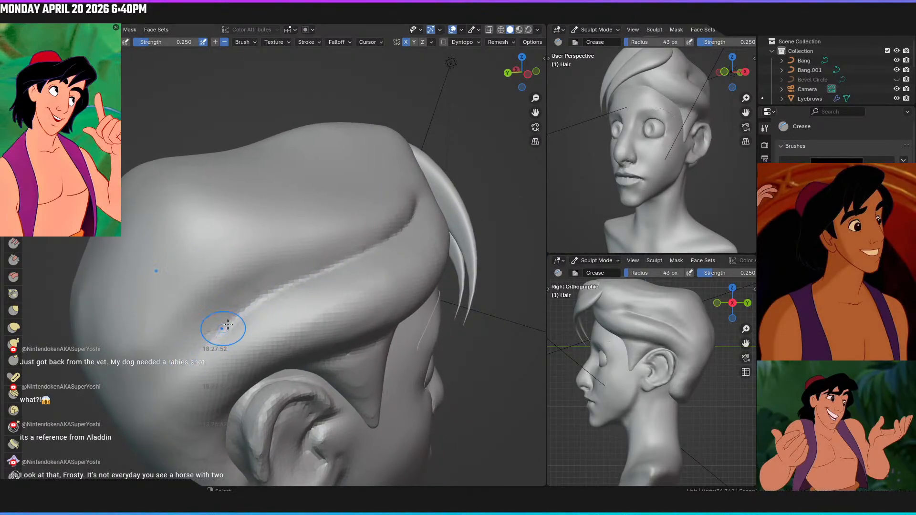
middle_click_drag(266, 296, 262, 286)
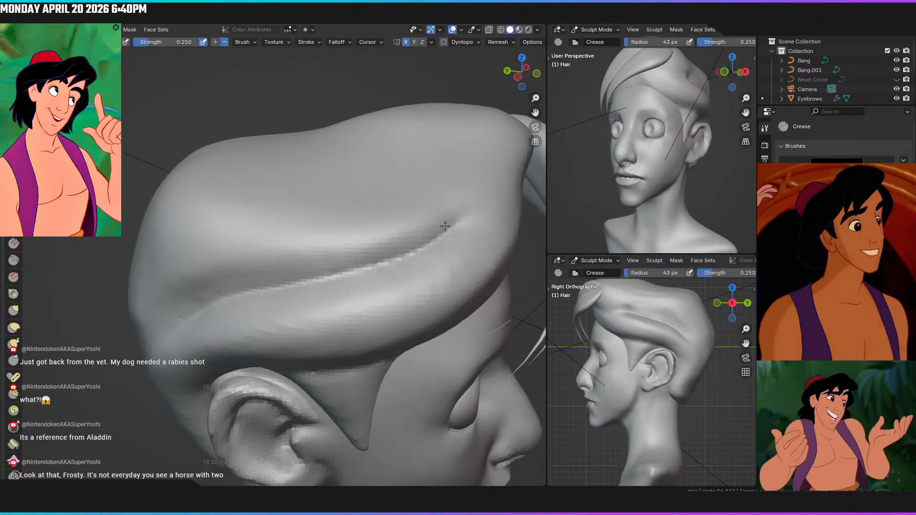
mouse_move(329, 271)
middle_mouse_down()
mouse_move(382, 267)
mouse_move(399, 245)
middle_mouse_up()
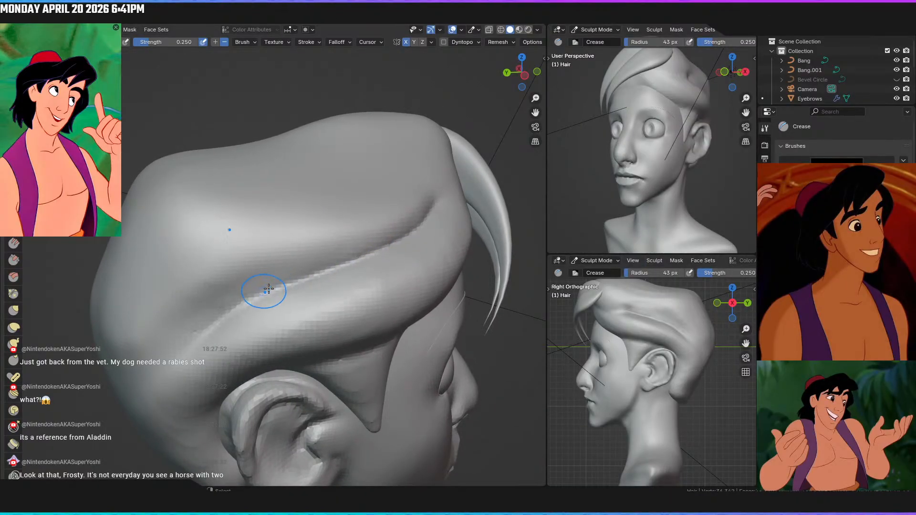
mouse_move(299, 282)
middle_mouse_down()
mouse_move(288, 255)
mouse_move(393, 260)
mouse_move(449, 242)
middle_mouse_up()
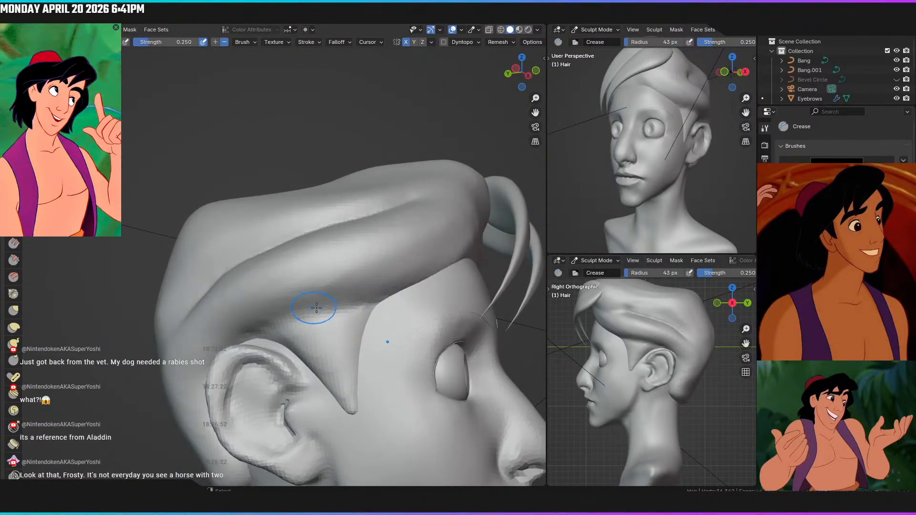
middle_click_drag(307, 319, 282, 319)
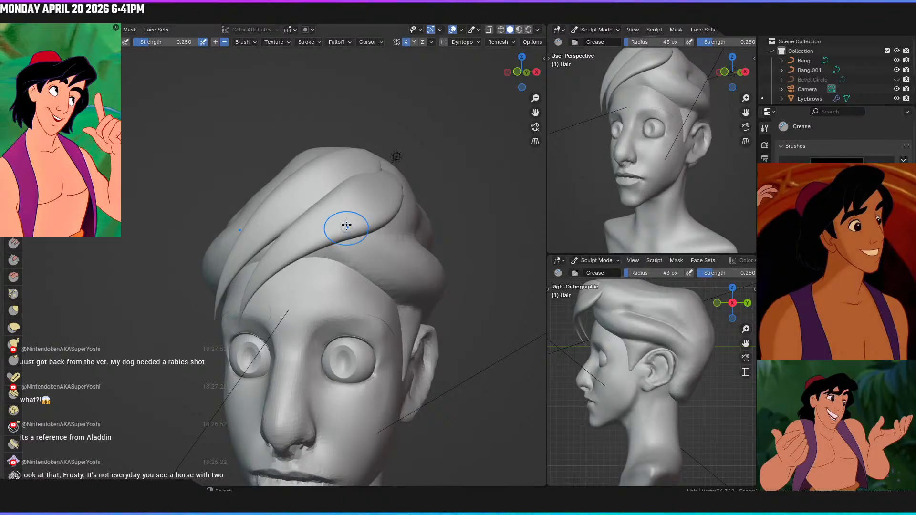
mouse_move(368, 231)
middle_mouse_down()
mouse_move(458, 277)
mouse_move(446, 274)
middle_mouse_up()
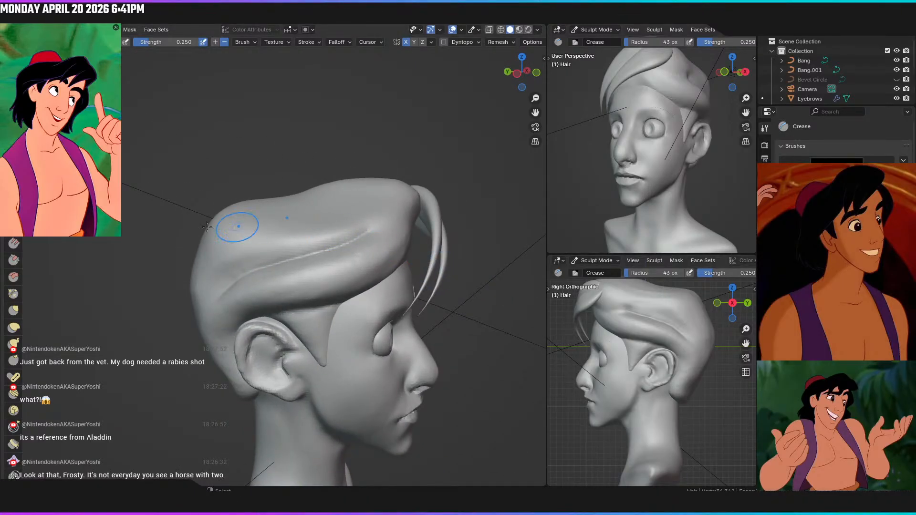
Flatten the hair surfaces bordering the crease on the character's right side with the Scrape brush to define the fold
left_click(13, 260)
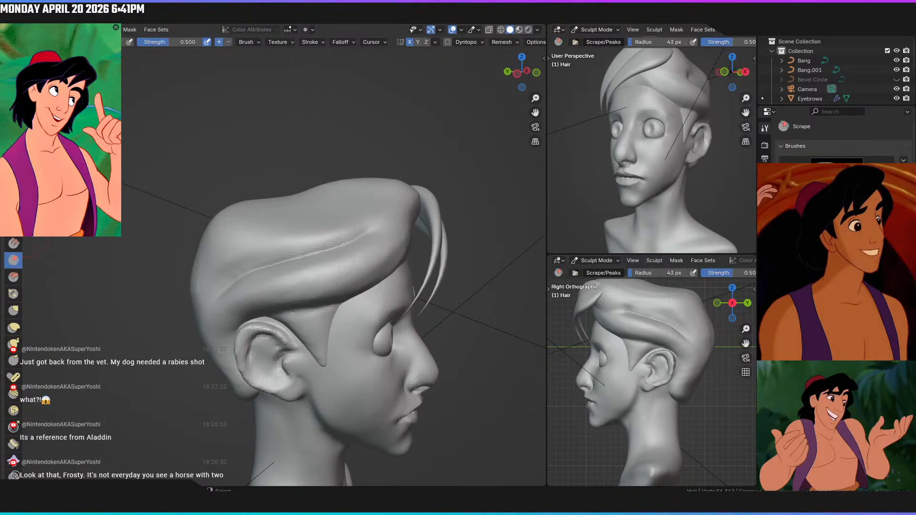
scroll(317, 198, "up", 5)
middle_click_drag(420, 194, 411, 204)
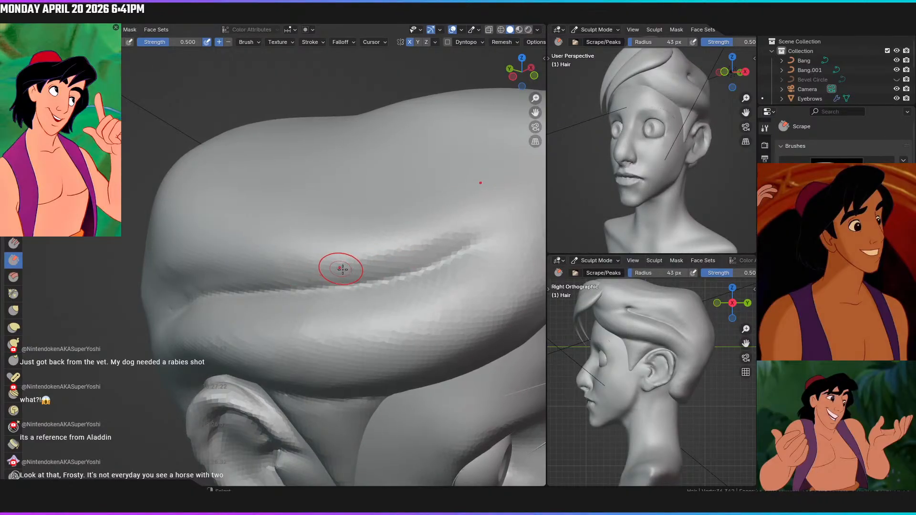
middle_click_drag(341, 269, 379, 248)
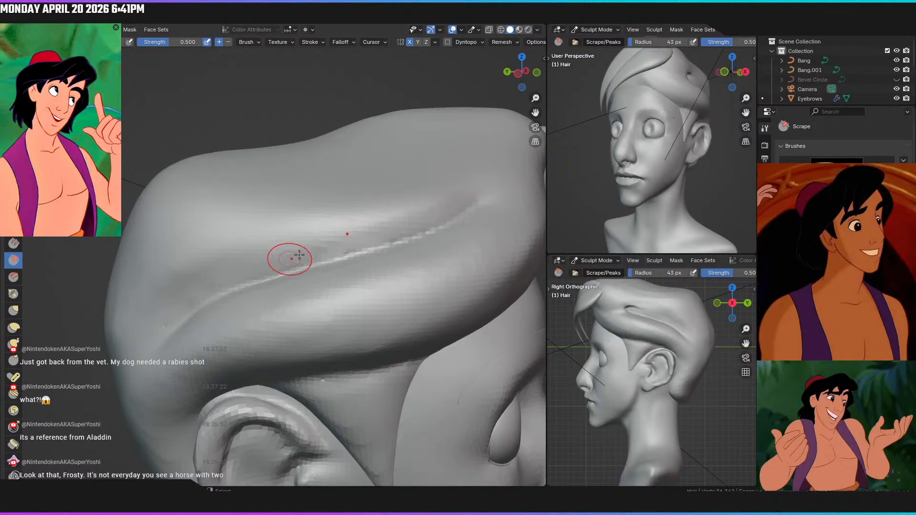
mouse_move(333, 268)
middle_mouse_down()
mouse_move(395, 272)
mouse_move(311, 250)
mouse_move(365, 266)
mouse_move(388, 191)
middle_mouse_up()
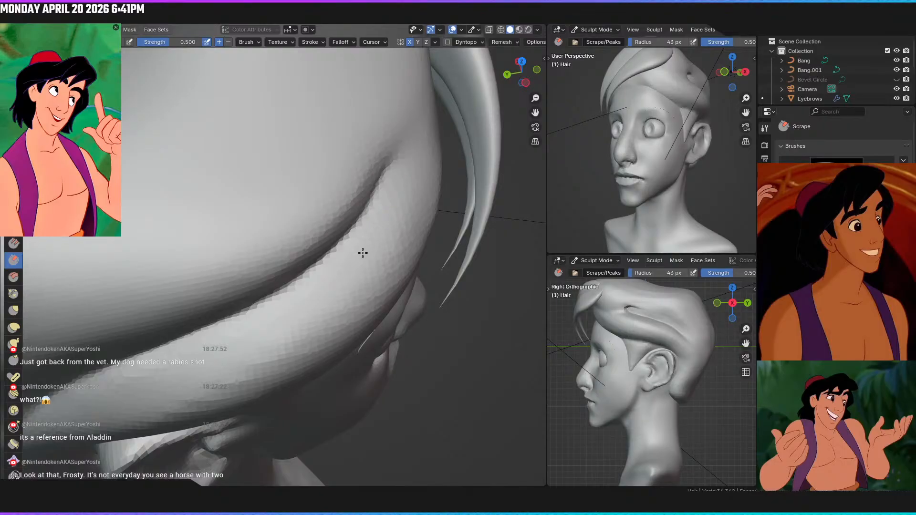
mouse_move(328, 267)
middle_mouse_down("shift")
mouse_move(368, 225)
mouse_move(401, 222)
middle_mouse_up("shift")
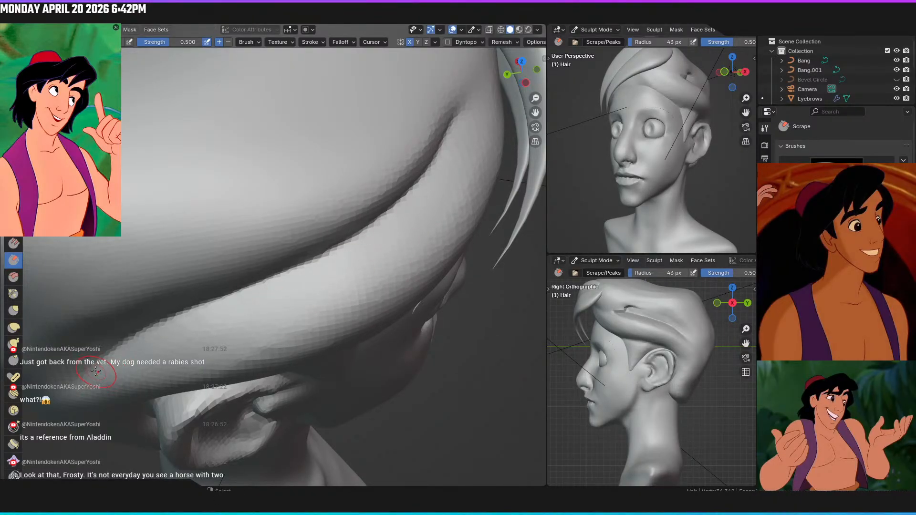
middle_click_drag(123, 324, 70, 305)
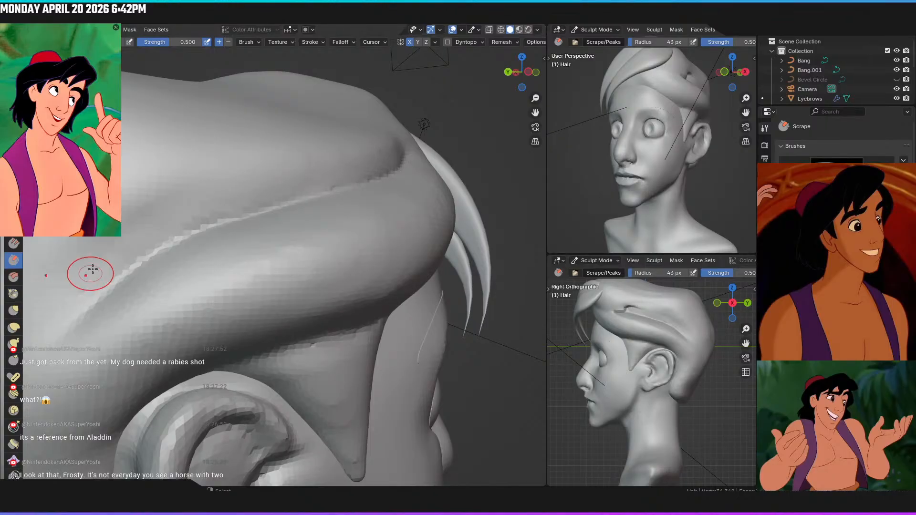
middle_click_drag(252, 182, 215, 188)
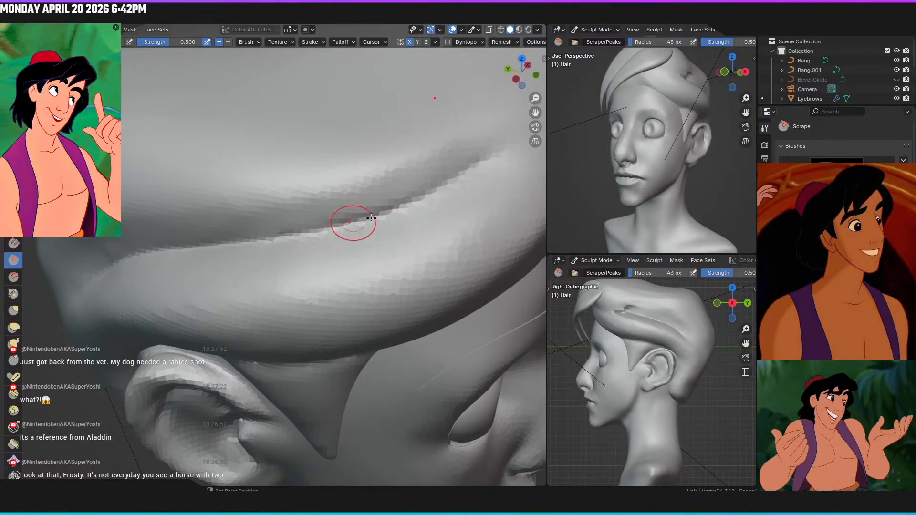
mouse_move(261, 245)
left_mouse_down()
mouse_move(137, 264)
mouse_move(122, 276)
left_mouse_up()
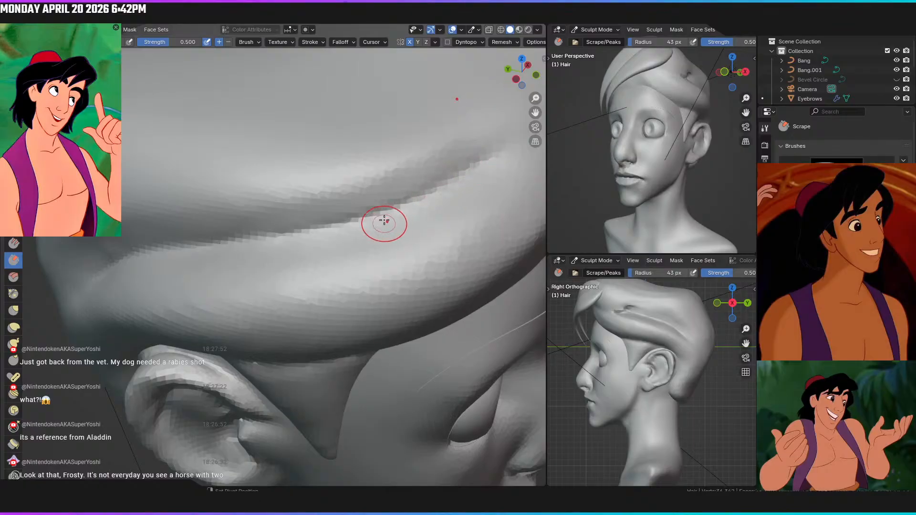
scroll(253, 252, "down", 4)
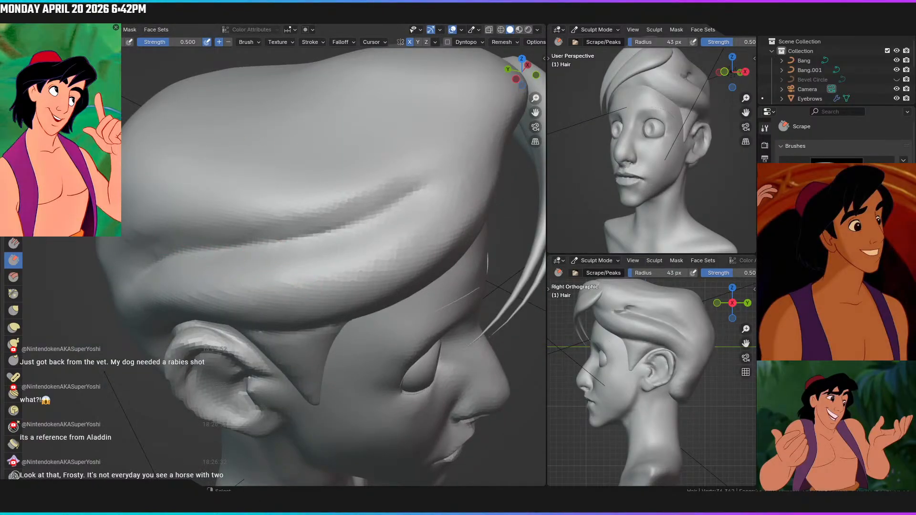
Cut a sharper line along the hair fold on the character's right side with the Draw Sharp brush
key("shift+s")
scroll(434, 194, "up", 4)
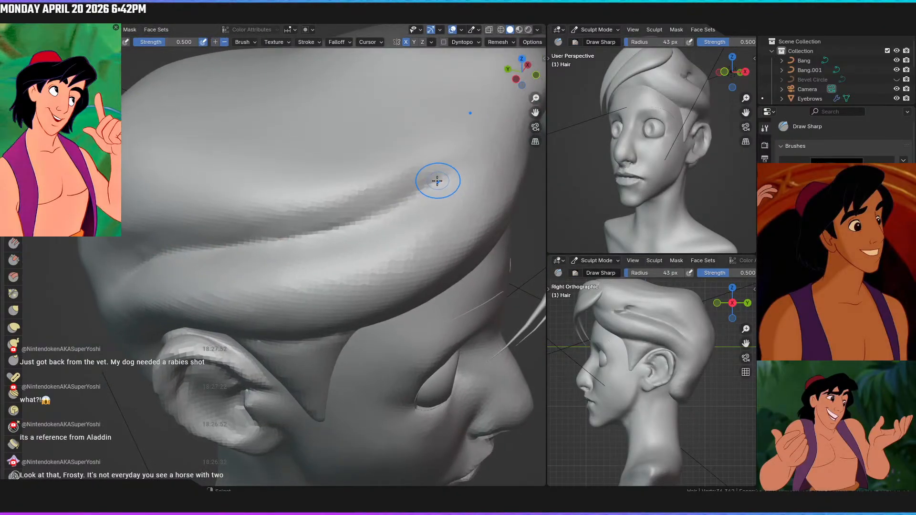
mouse_move(424, 185)
left_mouse_down()
mouse_move(348, 229)
mouse_move(373, 213)
mouse_move(294, 234)
left_mouse_up()
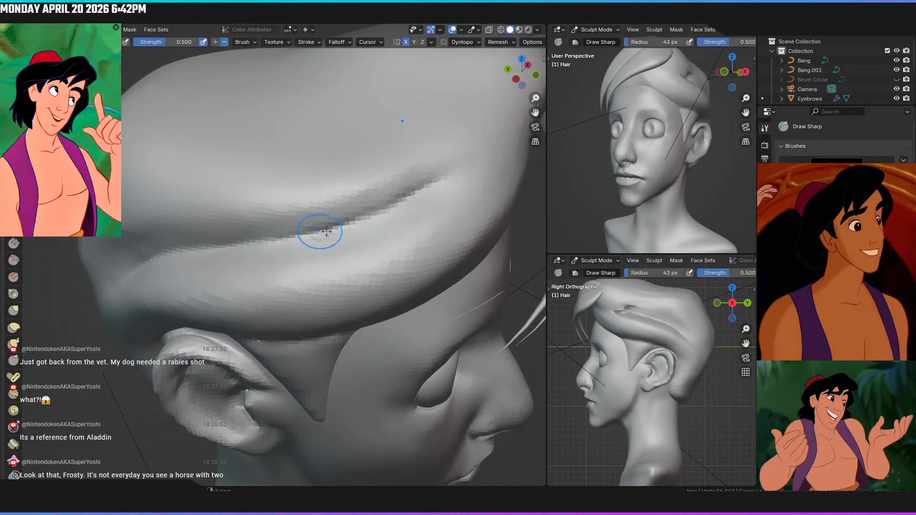
middle_click_drag(307, 229, 351, 211)
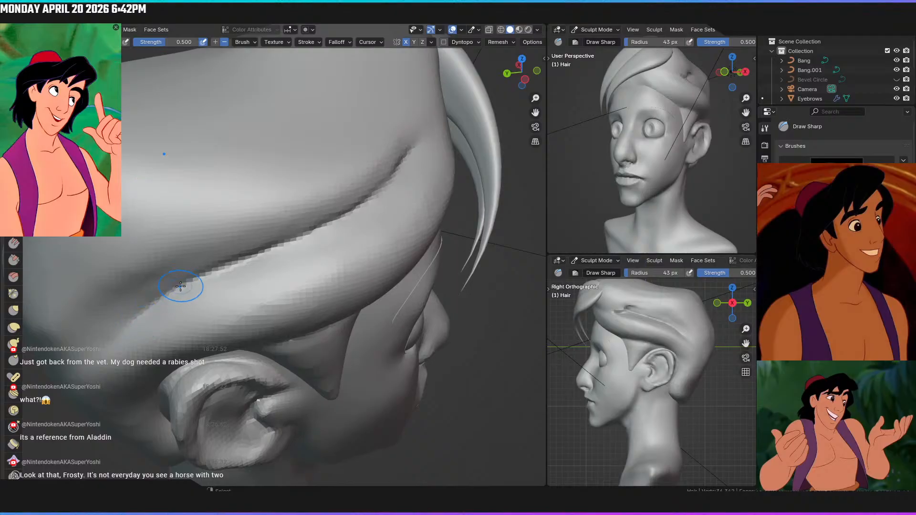
Turn off X symmetry and smooth the jagged dents in the hair above the character's left ear
middle_click_drag(322, 208, 242, 191)
middle_click_drag(392, 228, 358, 229)
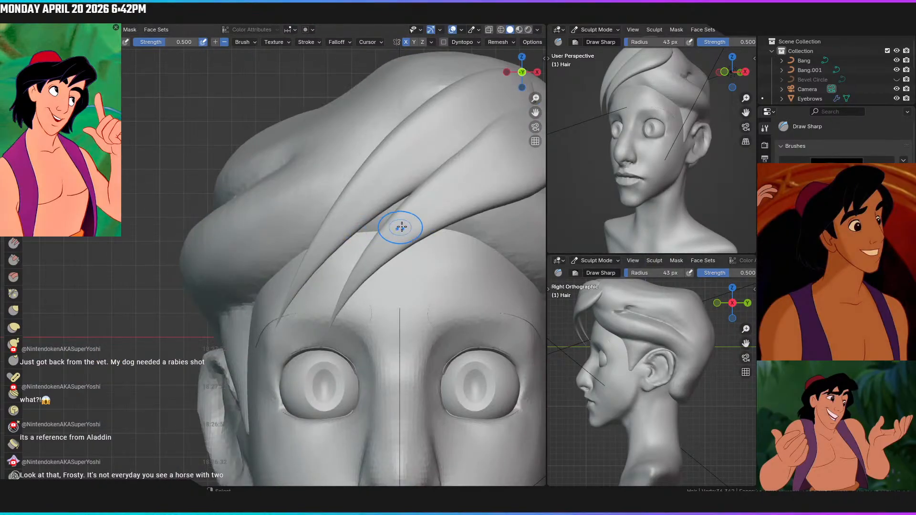
scroll(400, 228, "down", 8)
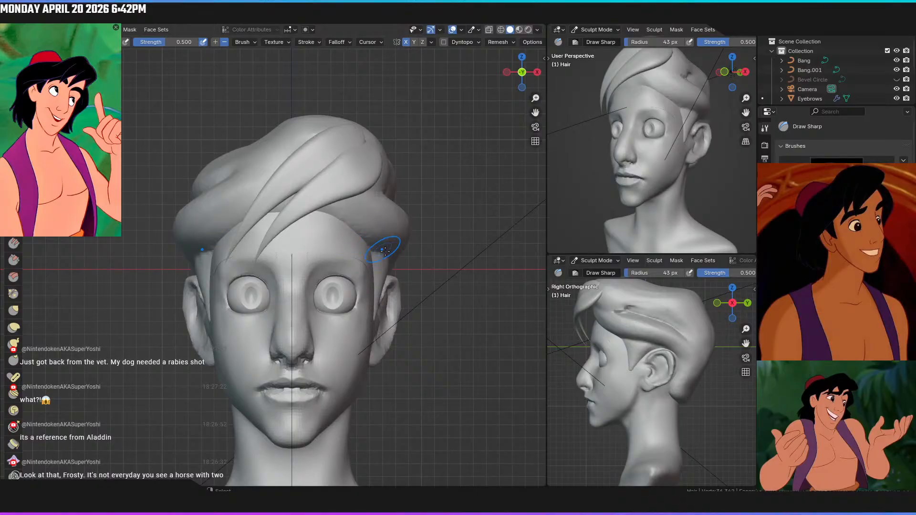
middle_click_drag(397, 231, 307, 232)
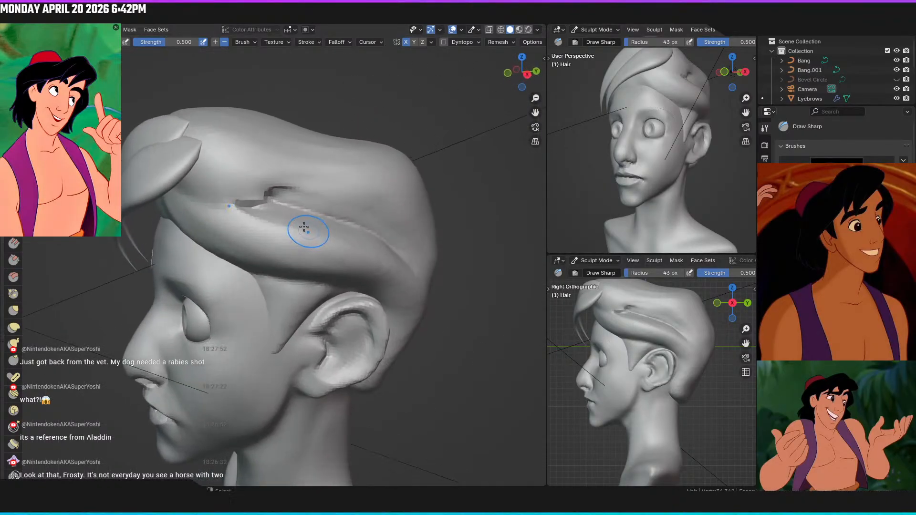
scroll(266, 194, "up", 4)
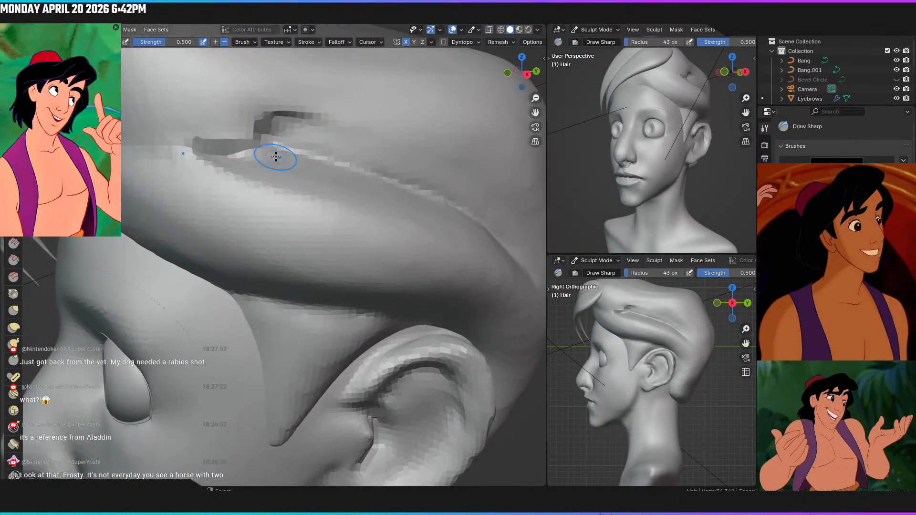
left_click(406, 42)
mouse_move(219, 128)
left_mouse_down("shift")
mouse_move(299, 134)
mouse_move(270, 114)
mouse_move(307, 132)
left_mouse_up("shift")
scroll(307, 132, "down", 6)
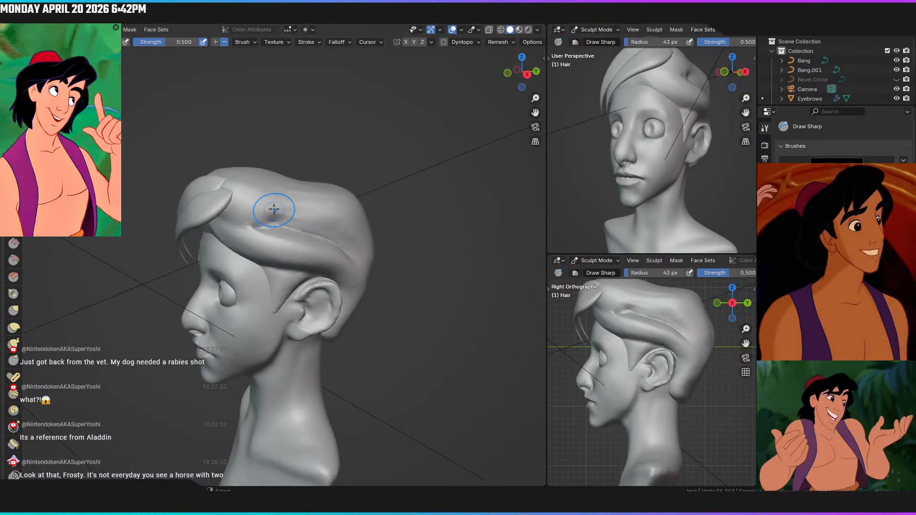
mouse_move(328, 198)
middle_mouse_down()
mouse_move(363, 198)
mouse_move(315, 203)
middle_mouse_up()
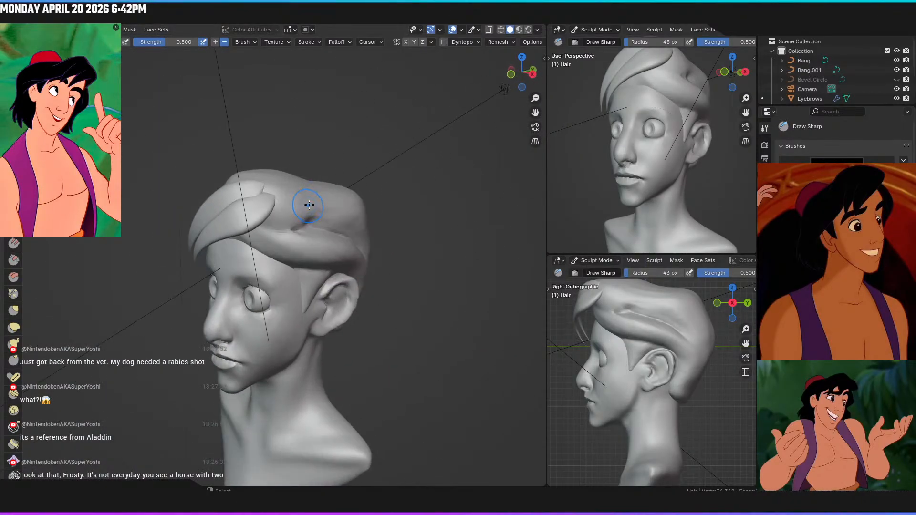
scroll(306, 191, "up", 4)
middle_click_drag(294, 168, 247, 178)
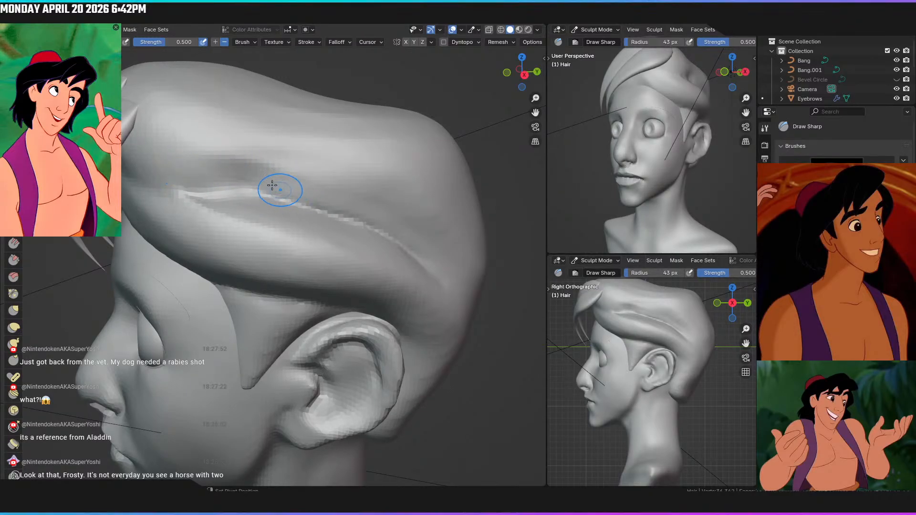
middle_click_drag(226, 170, 239, 162)
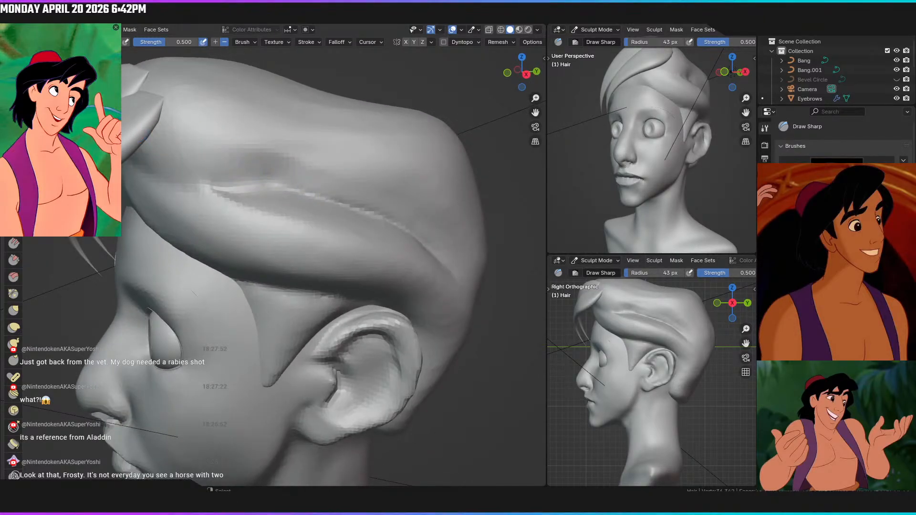
Rework the hair above the groove on the character's left side with Clay Strips and smooth the strokes
key("c")
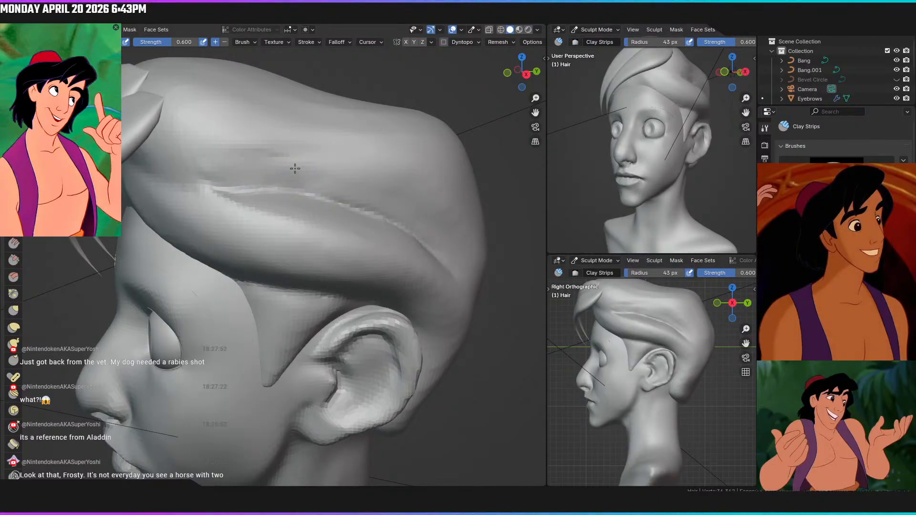
key("KP_1")
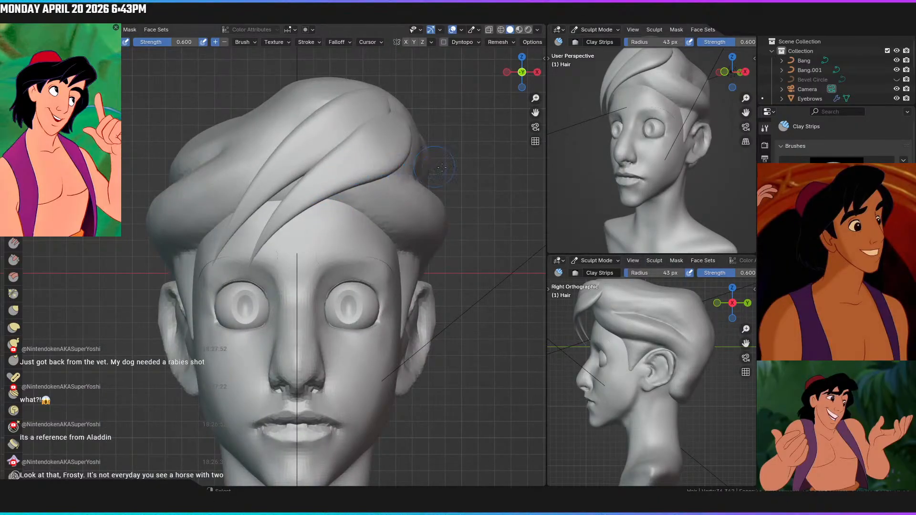
middle_click_drag(432, 177, 345, 184)
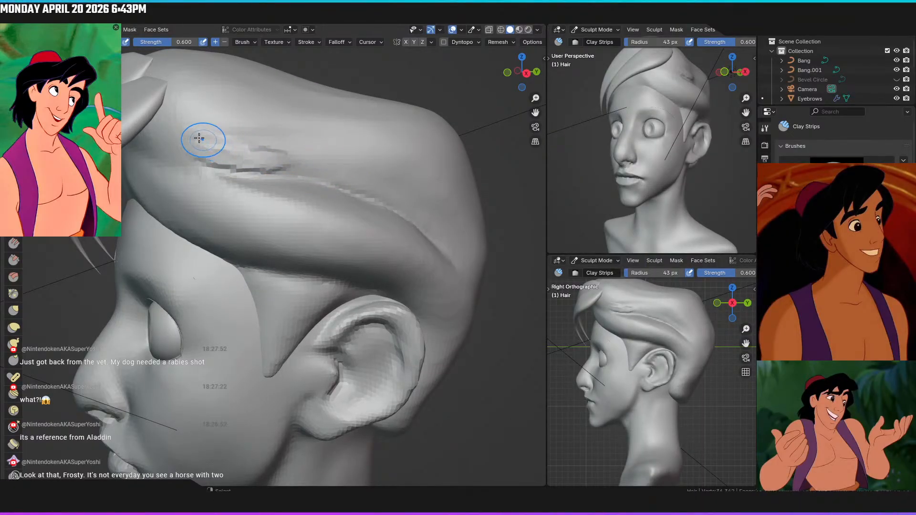
left_click_drag(245, 153, 213, 148)
left_click_drag(294, 169, 302, 161, "shift")
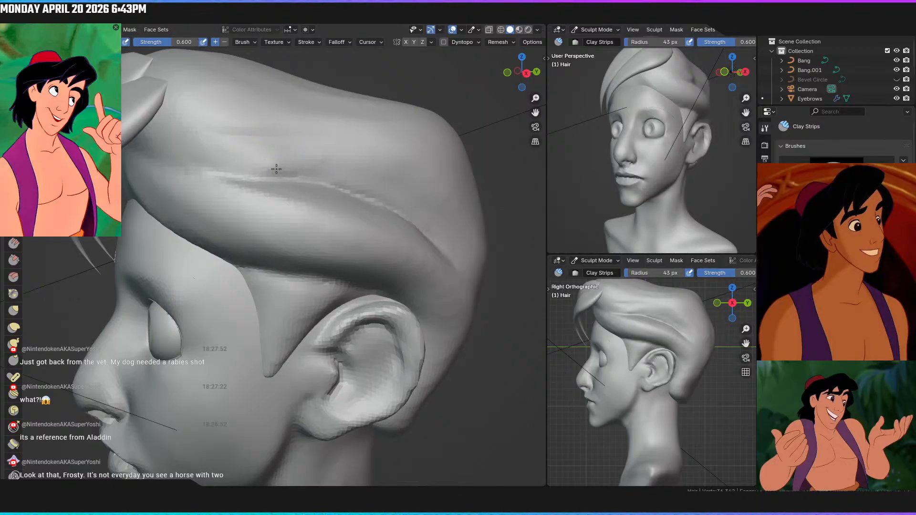
key("KP_1")
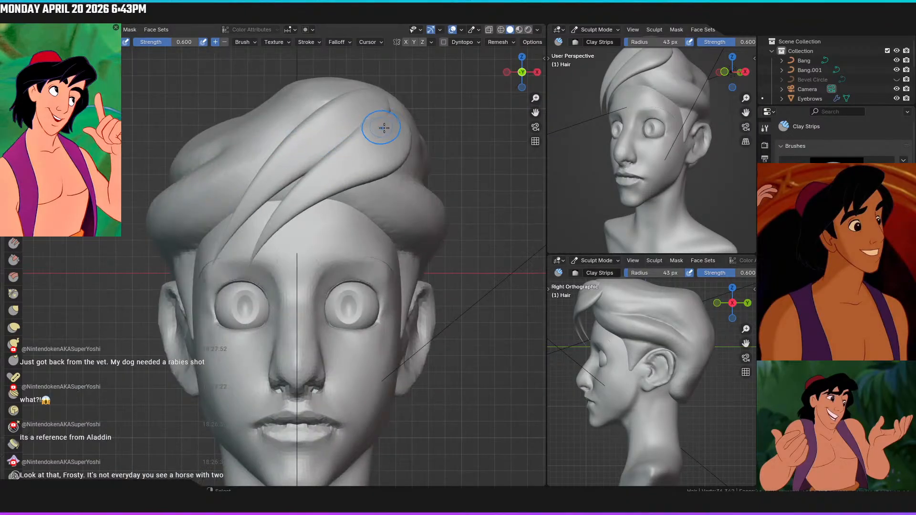
Add a Clay Strips stroke to the hair above the groove on the character's left side and smooth it
middle_click_drag(442, 123, 368, 147)
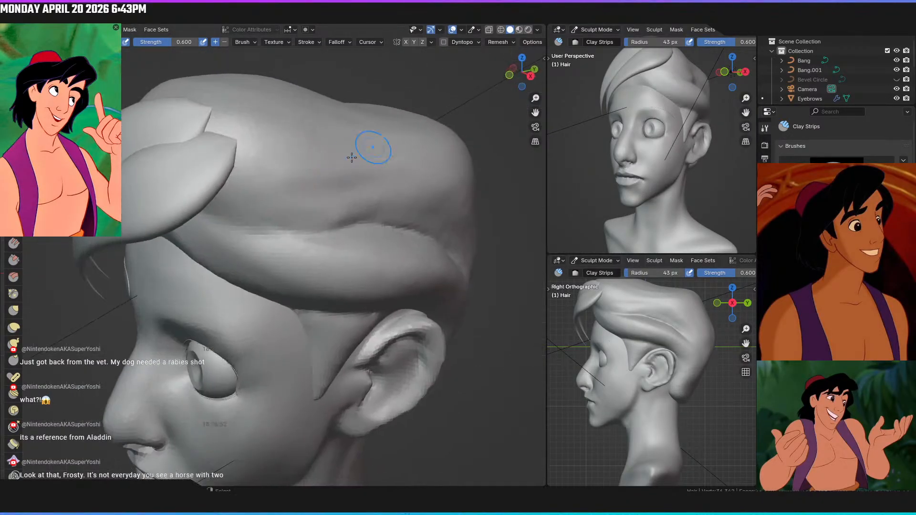
mouse_move(306, 195)
left_mouse_down()
mouse_move(384, 180)
mouse_move(335, 198)
mouse_move(401, 187)
left_mouse_up()
left_click_drag(338, 197, 405, 186, "shift")
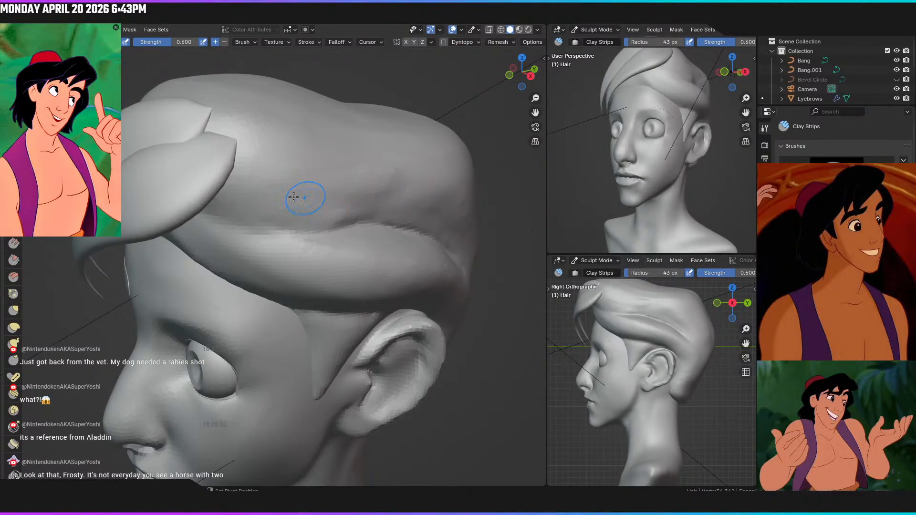
key("KP_1")
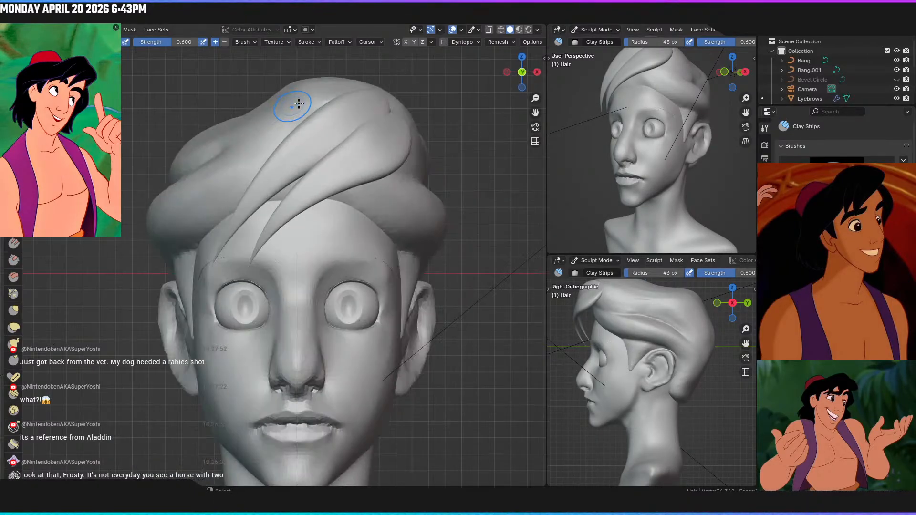
Build up the hair volume behind the bangs on the character's left side with Clay Strips and smooth the lower strokes
middle_click_drag(396, 122, 265, 160)
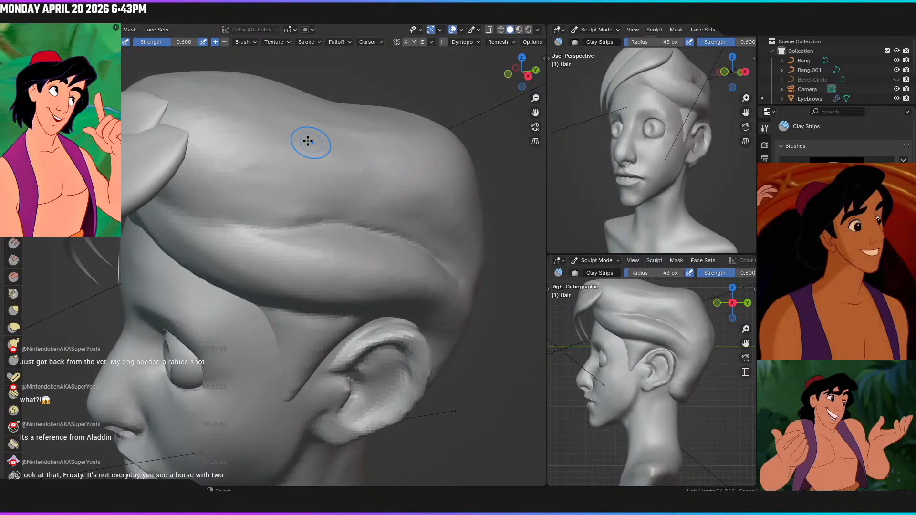
key("KP_1")
middle_click_drag(436, 141, 237, 158)
mouse_move(264, 154)
left_mouse_down()
mouse_move(399, 172)
mouse_move(378, 185)
left_mouse_up()
left_click_drag(282, 178, 375, 190)
mouse_move(267, 165)
left_mouse_down()
mouse_move(368, 172)
mouse_move(374, 158)
mouse_move(375, 180)
mouse_move(360, 168)
left_mouse_up()
left_click_drag(300, 194, 361, 194, "shift")
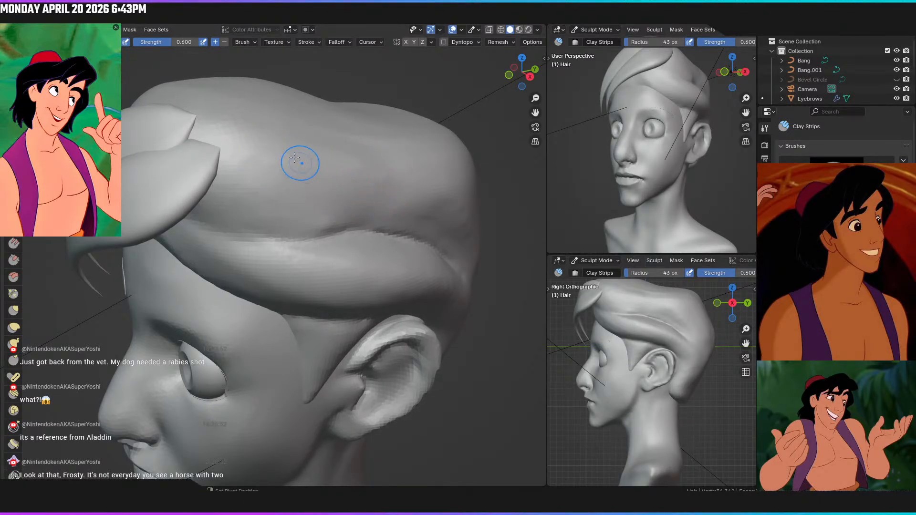
key("KP_1")
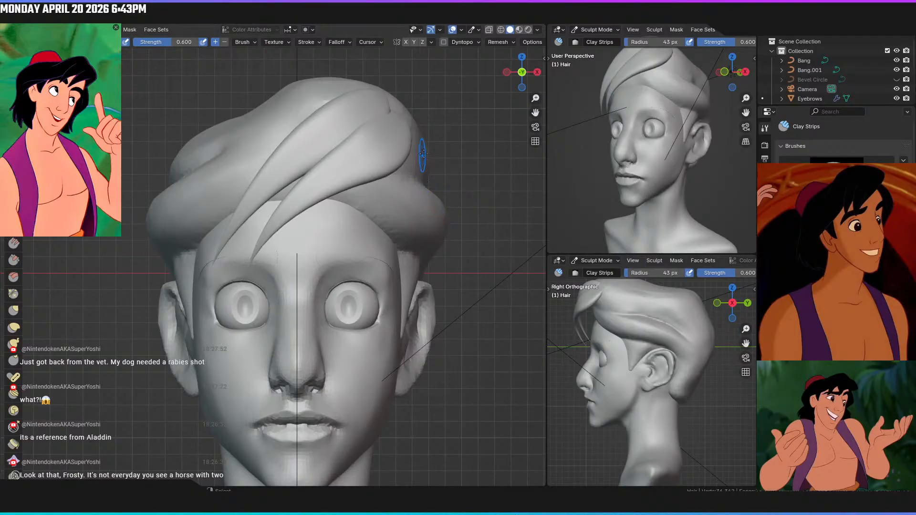
Turn on X symmetry and tighten the front edge of the sideburn by the character's right ear with the Pinch brush
scroll(438, 145, "down", 3)
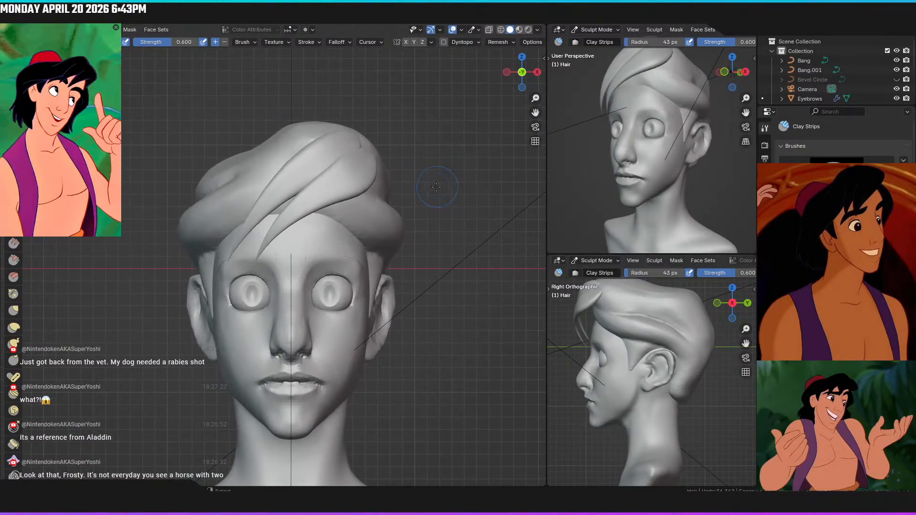
mouse_move(402, 51)
middle_mouse_down()
mouse_move(385, 127)
mouse_move(409, 116)
middle_mouse_up()
scroll(425, 118, "up", 2)
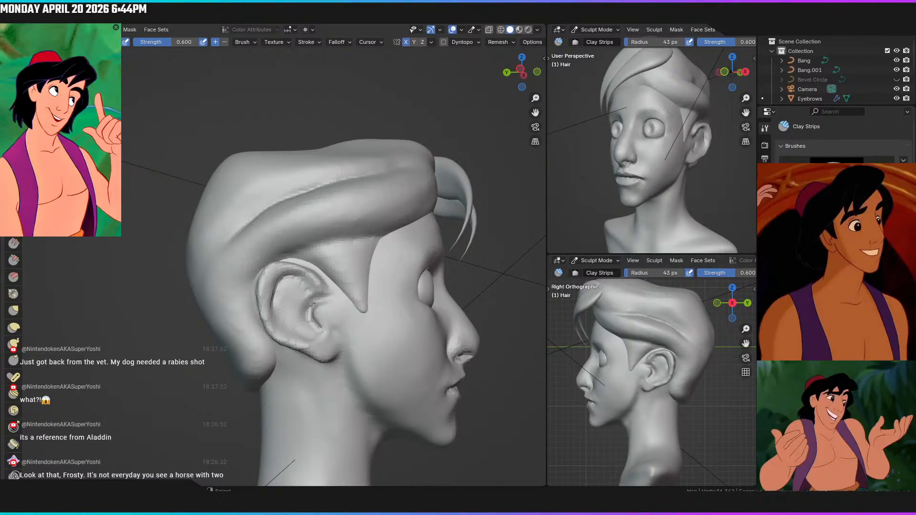
key("shift+c")
scroll(327, 218, "up", 6)
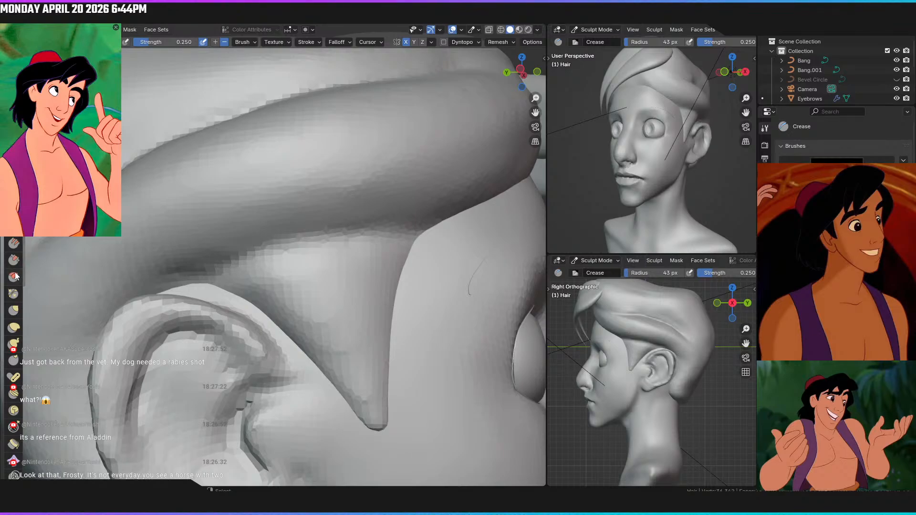
left_click(13, 293)
middle_click_drag(352, 317, 340, 297)
scroll(342, 297, "down", 2)
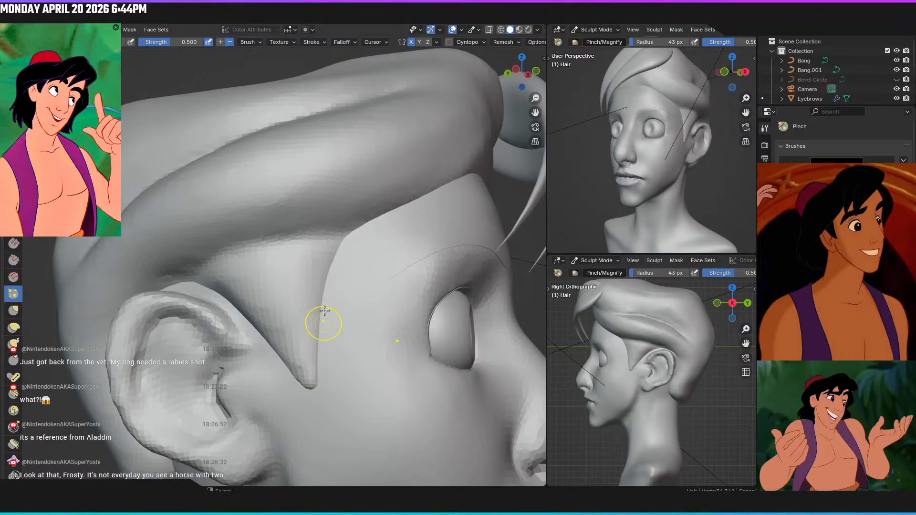
left_click_drag(314, 328, 311, 377)
Pinch the rear edge and tip of the sideburn into a sharper point in front of the character's right ear
middle_click_drag(219, 267, 271, 276)
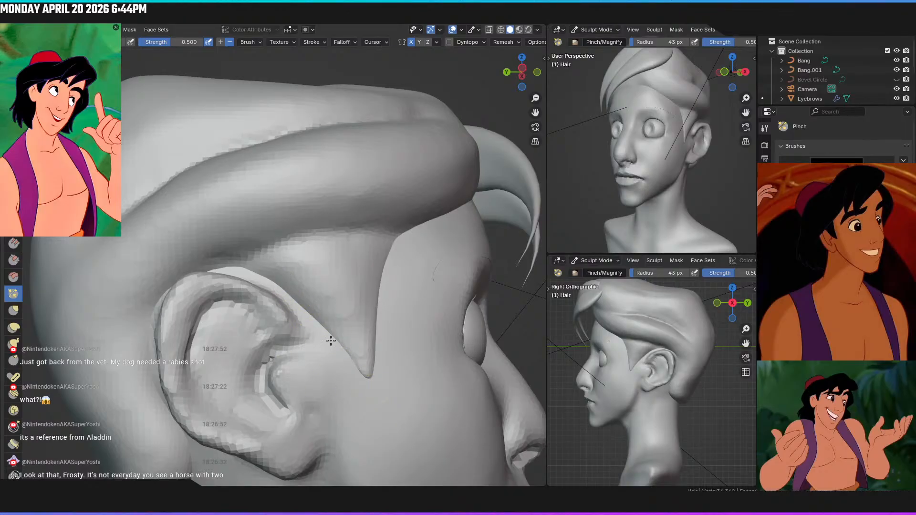
mouse_move(354, 268)
middle_mouse_down()
mouse_move(318, 273)
mouse_move(292, 231)
middle_mouse_up()
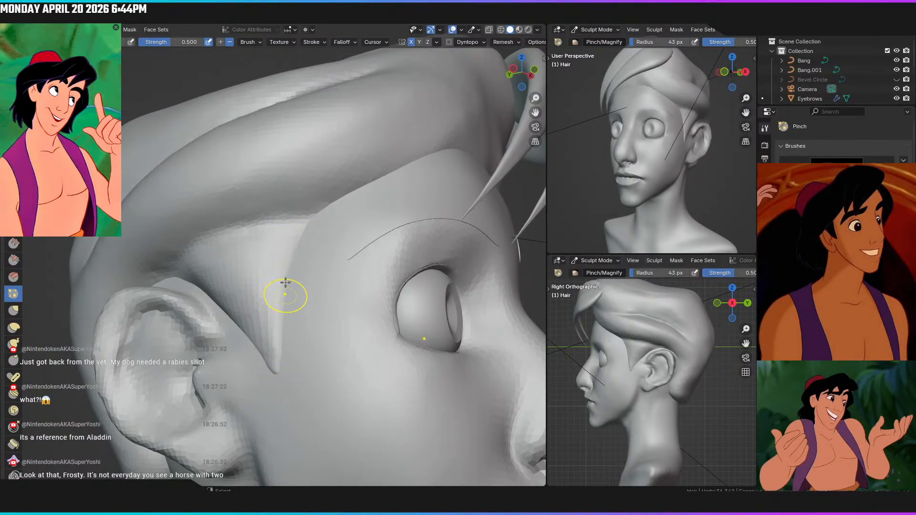
middle_click_drag(304, 332, 303, 330)
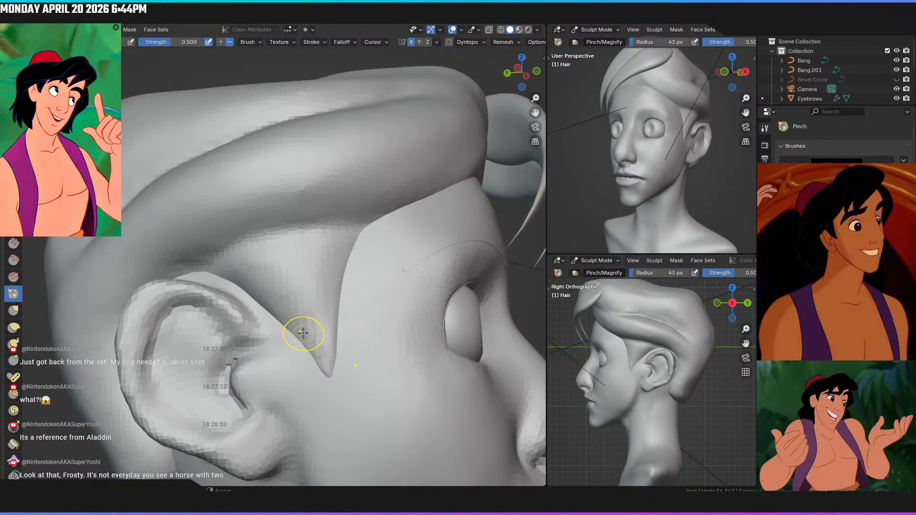
middle_click_drag(301, 331, 308, 325)
Refine the sideburn tip beside the character's left ear with the Grab brush at a 29 px radius
mouse_move(258, 355)
middle_mouse_down("shift")
mouse_move(319, 294)
mouse_move(329, 250)
middle_mouse_up("shift")
key("g")
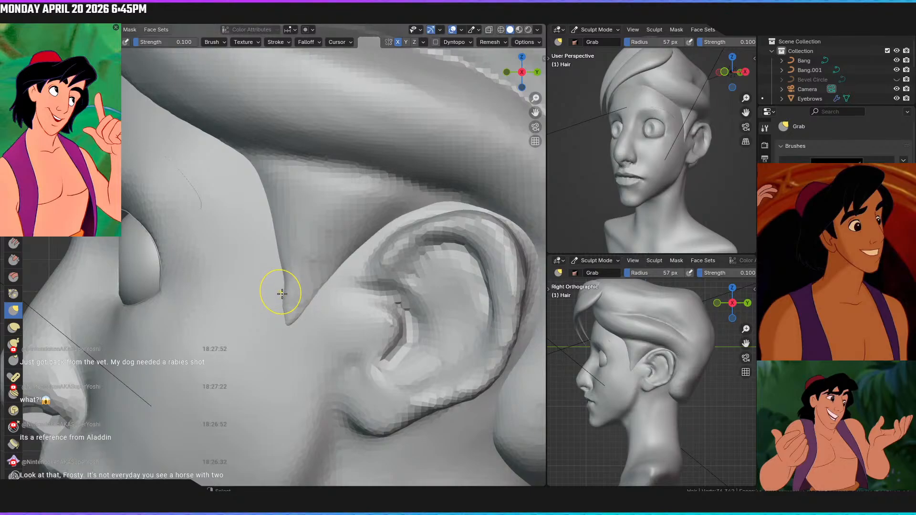
key("f")
left_click(280, 308)
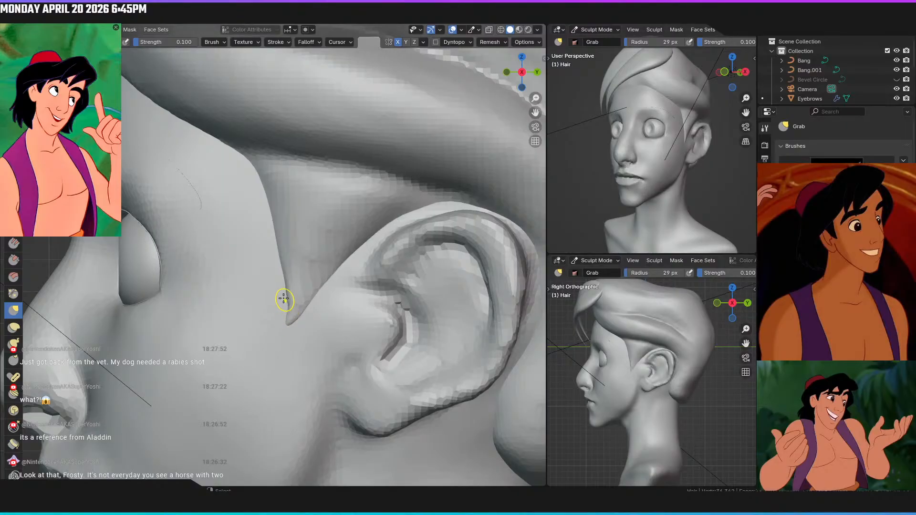
scroll(288, 313, "down", 5)
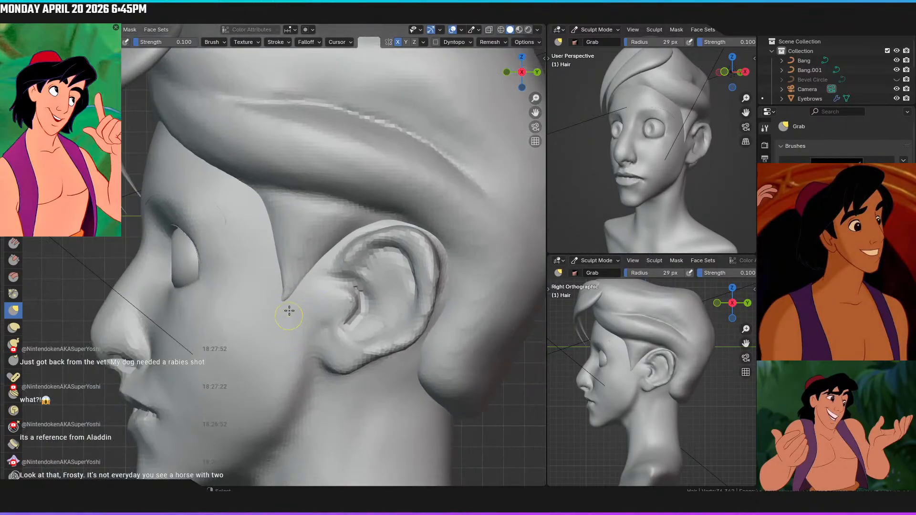
middle_click_drag(274, 334, 345, 319)
key("KP_1")
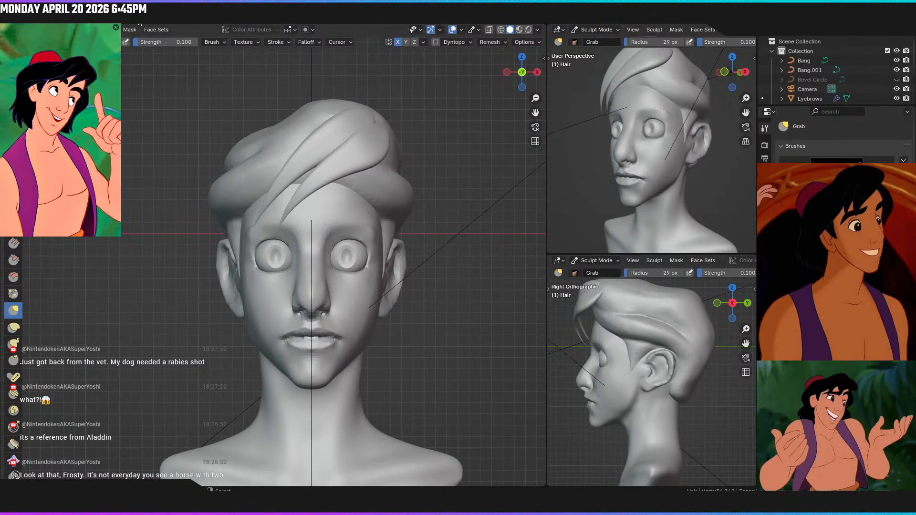
Switch to the Layout workspace with Rendered shading and examine the hair from the front, side and above
key("ctrl+Page_Up")
left_click(485, 131)
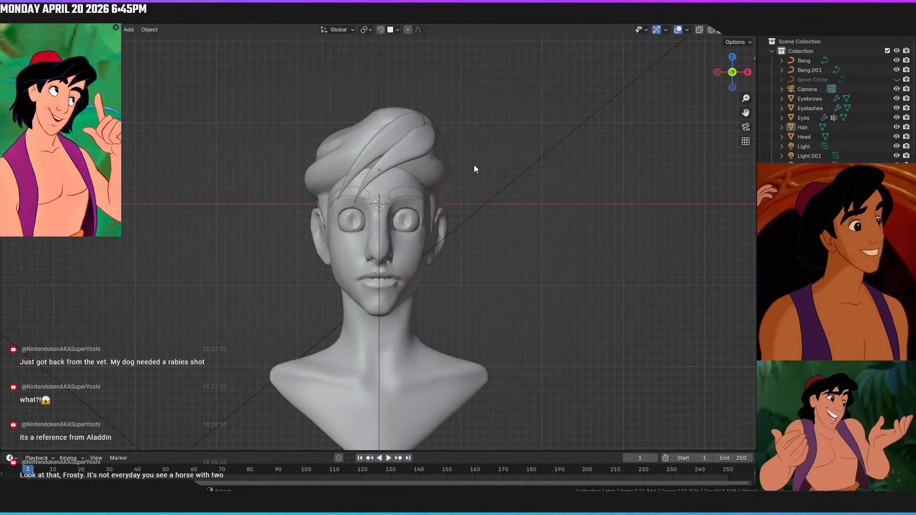
key("z")
left_click(496, 106)
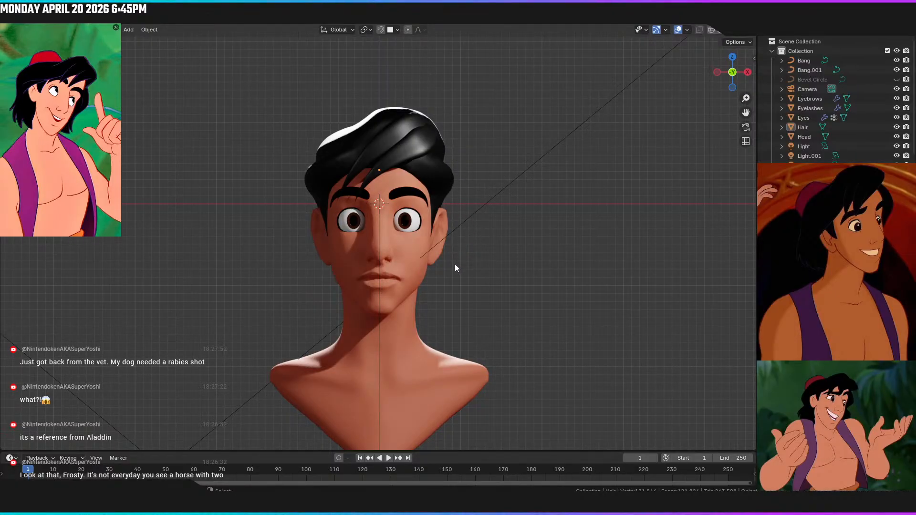
middle_click_drag(450, 279, 436, 368)
middle_click_drag(482, 216, 397, 156)
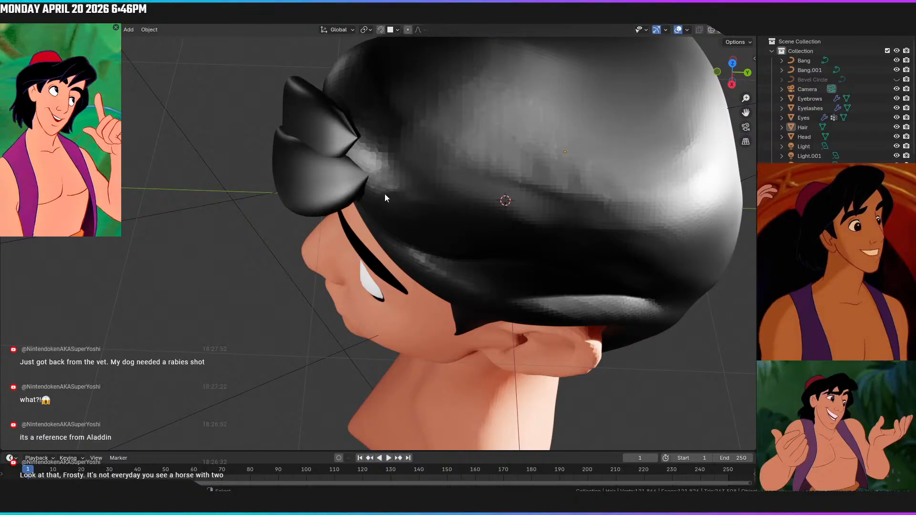
key("KP_1")
scroll(415, 191, "down", 3)
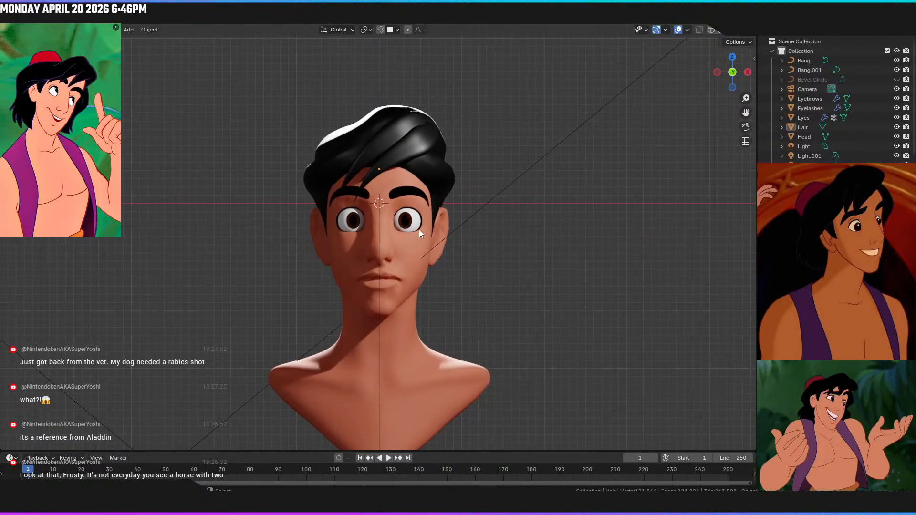
scroll(419, 230, "up", 1)
middle_click_drag(417, 219, 410, 220, "shift")
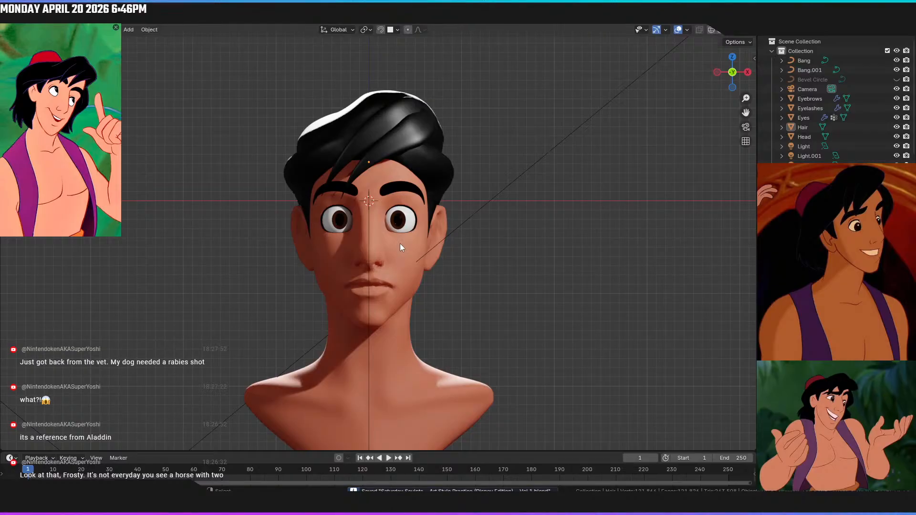
Return the Layout view to Solid shading and save the file
key("z")
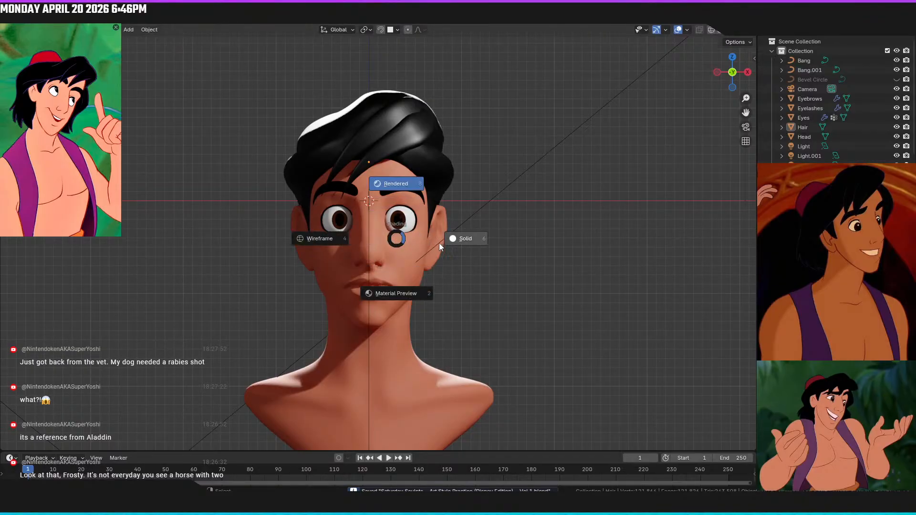
left_click(461, 240)
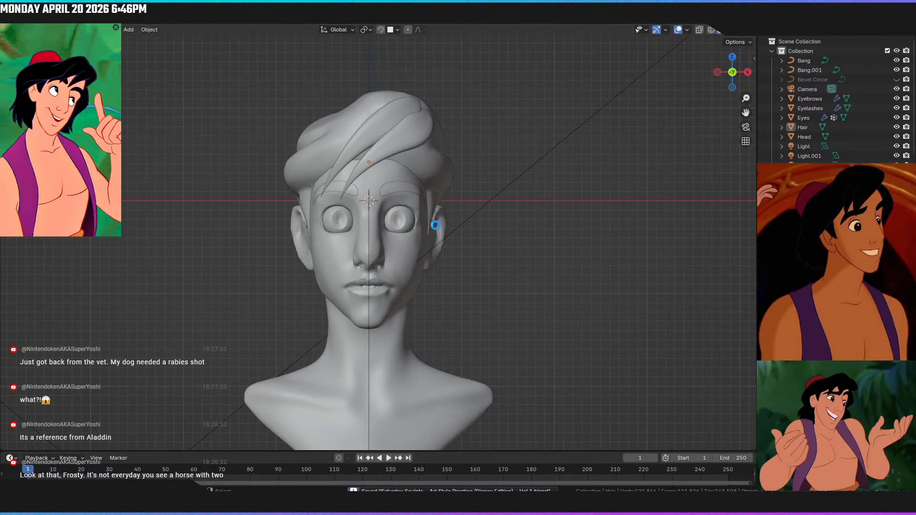
key("ctrl+s")
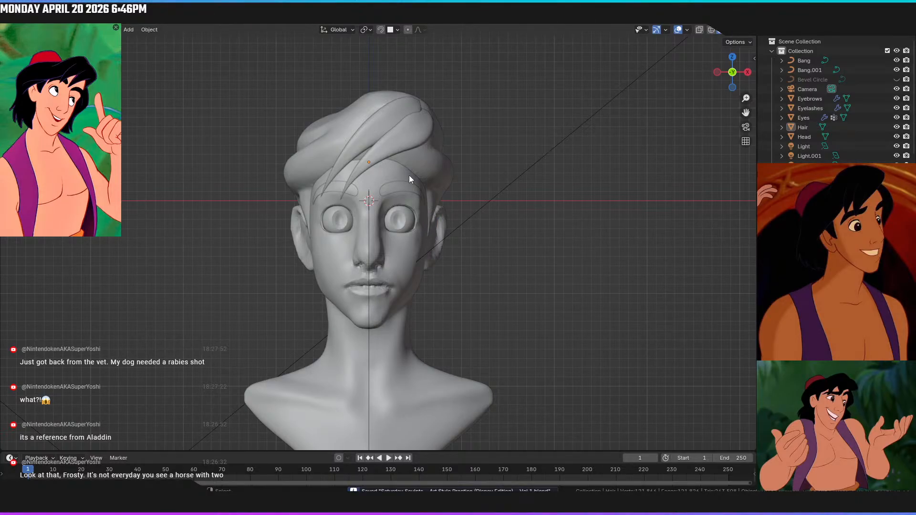
Select the Hair object, return to the sculpting workspace and set the Grab brush radius to 108 px
left_click(367, 104)
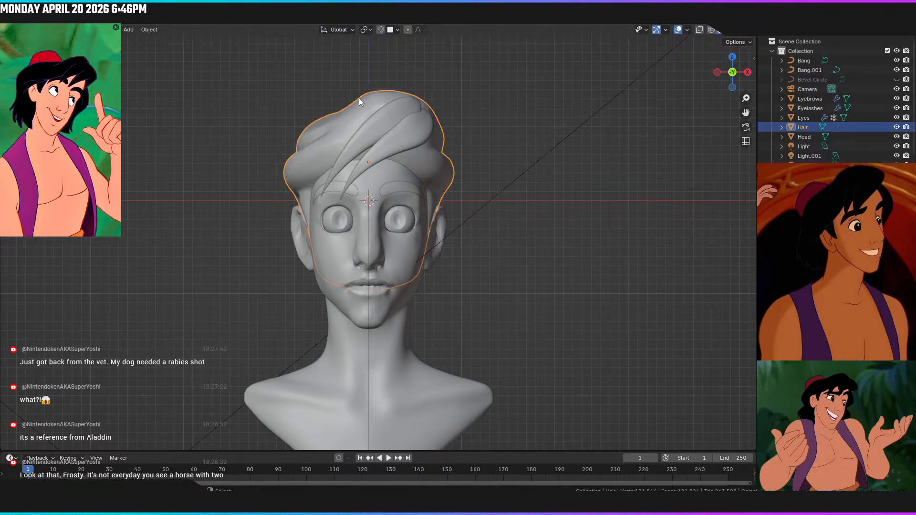
left_click(190, 22)
mouse_move(362, 140)
middle_mouse_down()
mouse_move(303, 188)
mouse_move(286, 177)
middle_mouse_up()
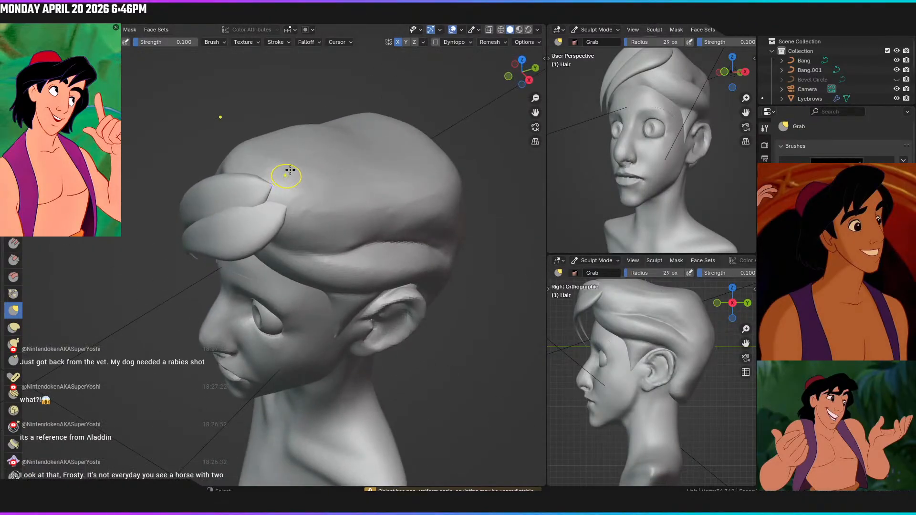
middle_click_drag(260, 210, 265, 223)
key("f")
left_click(290, 258)
middle_click_drag(289, 262, 252, 177)
key("f")
left_click(254, 177)
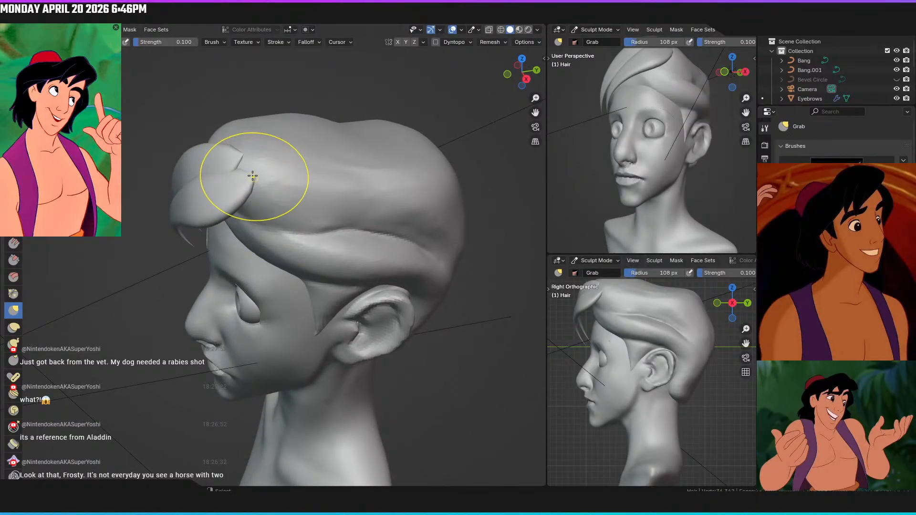
Adjust the front hair contour near the roots of the bangs from above with the Grab brush reduced to 64 px
mouse_move(218, 172)
middle_mouse_down()
mouse_move(234, 193)
mouse_move(223, 231)
mouse_move(265, 260)
mouse_move(368, 296)
middle_mouse_up()
mouse_move(353, 370)
middle_mouse_down()
mouse_move(331, 359)
mouse_move(372, 348)
mouse_move(382, 280)
mouse_move(378, 268)
mouse_move(327, 268)
middle_mouse_up()
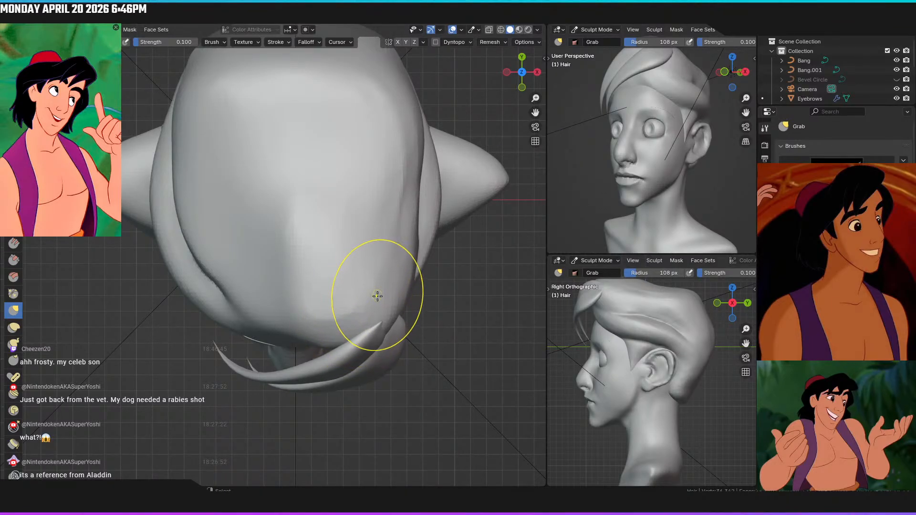
key("bracketleft")
key("bracketleft")
key("bracketleft")
key("bracketleft")
key("bracketleft")
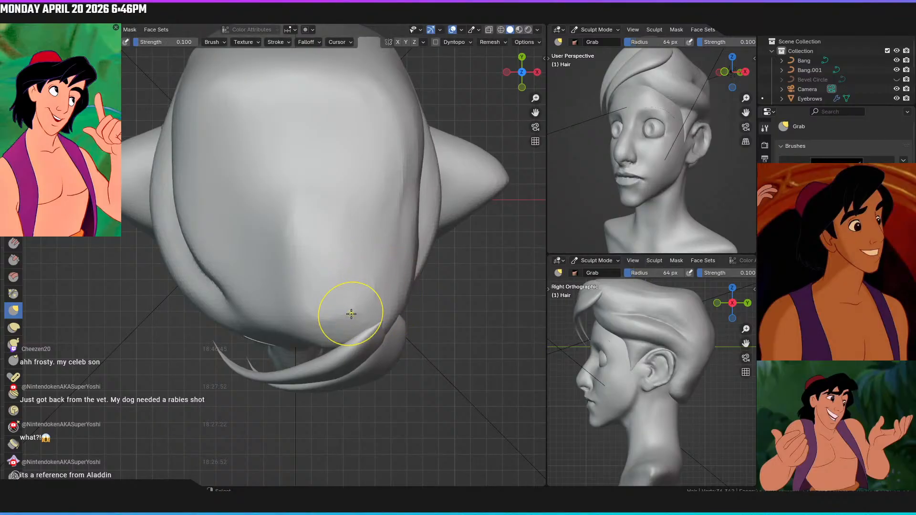
mouse_move(383, 348)
middle_mouse_down()
mouse_move(327, 274)
mouse_move(205, 310)
middle_mouse_up()
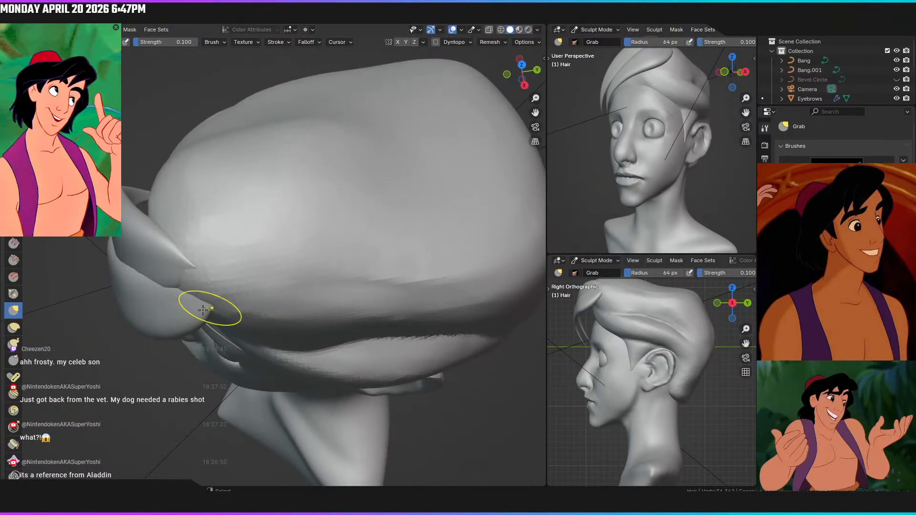
Increase the Grab brush radius to 111 px
key("bracketright")
key("bracketright")
key("bracketright")
key("bracketright")
key("bracketright")
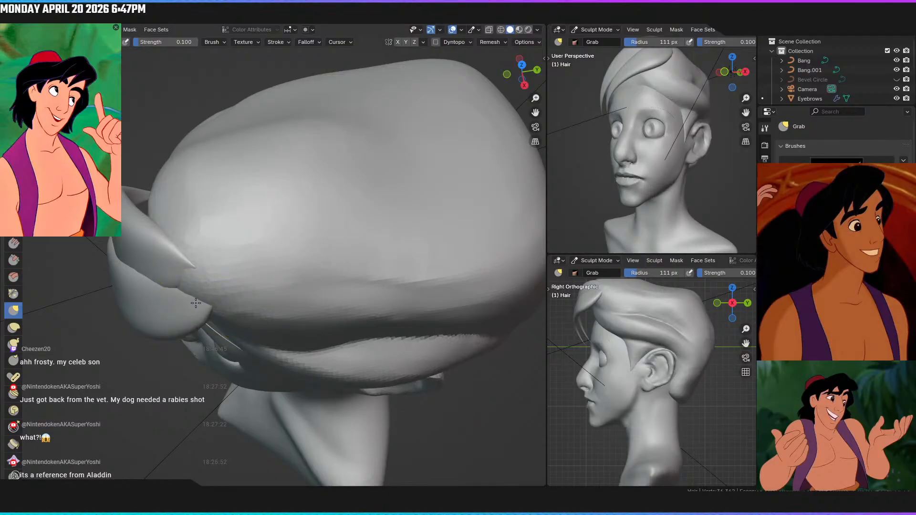
Examine how the roots of the bangs meet the front hair from several angles, including the front and both sides
mouse_move(212, 294)
middle_mouse_down()
mouse_move(231, 186)
mouse_move(278, 322)
mouse_move(253, 229)
mouse_move(263, 174)
mouse_move(268, 206)
middle_mouse_up()
mouse_move(267, 206)
middle_mouse_down("shift")
mouse_move(272, 279)
mouse_move(251, 245)
middle_mouse_up("shift")
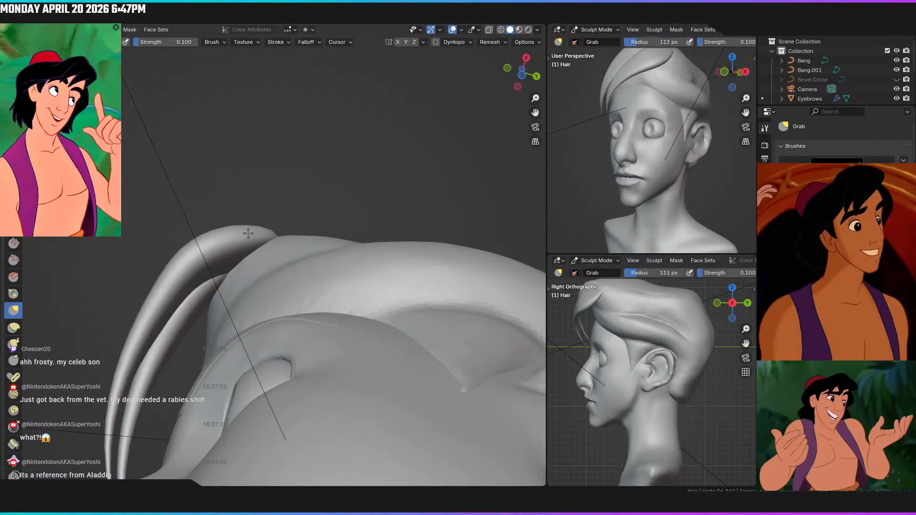
mouse_move(233, 215)
middle_mouse_down()
mouse_move(264, 277)
mouse_move(262, 292)
mouse_move(241, 298)
mouse_move(244, 311)
mouse_move(270, 236)
mouse_move(248, 286)
mouse_move(272, 364)
mouse_move(256, 302)
mouse_move(293, 337)
mouse_move(279, 280)
mouse_move(229, 196)
mouse_move(249, 165)
middle_mouse_up()
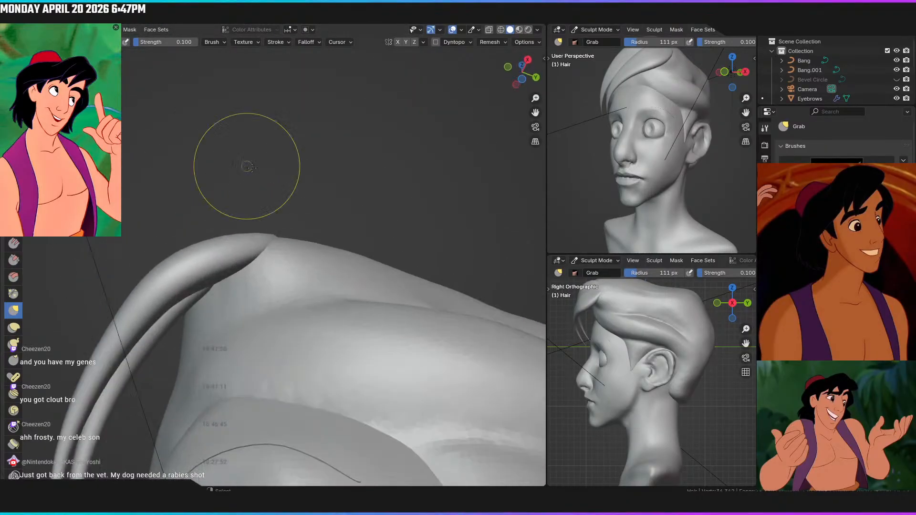
middle_click_drag(259, 231, 261, 235)
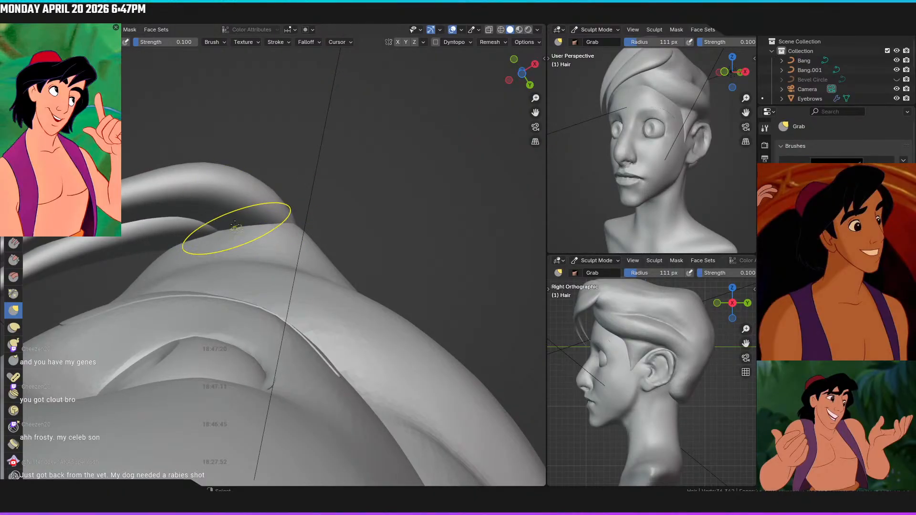
mouse_move(236, 227)
middle_mouse_down()
mouse_move(326, 238)
mouse_move(285, 240)
middle_mouse_up()
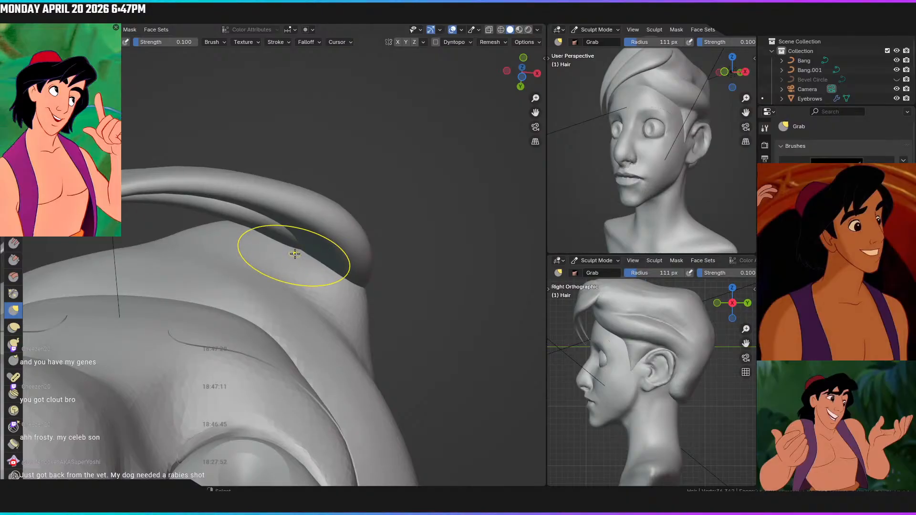
middle_click_drag(301, 245, 324, 295)
key("KP_3")
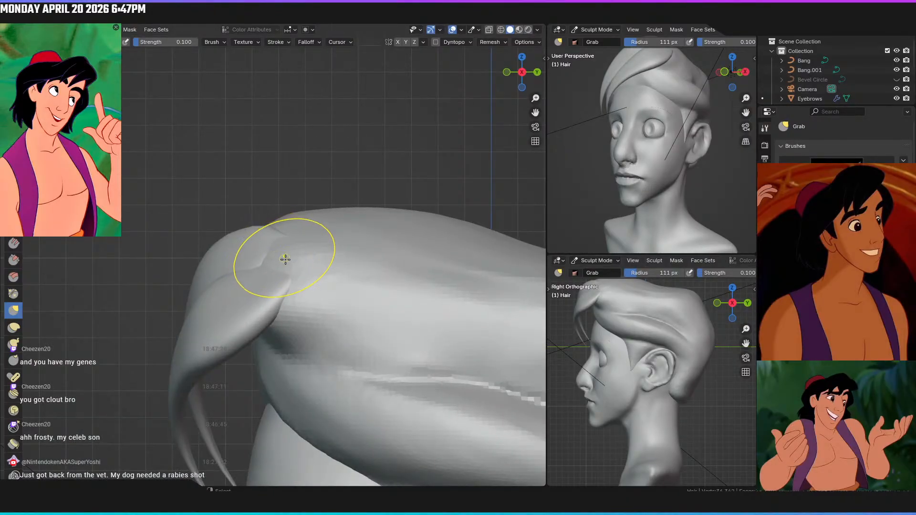
key("KP_1")
key("KP_3")
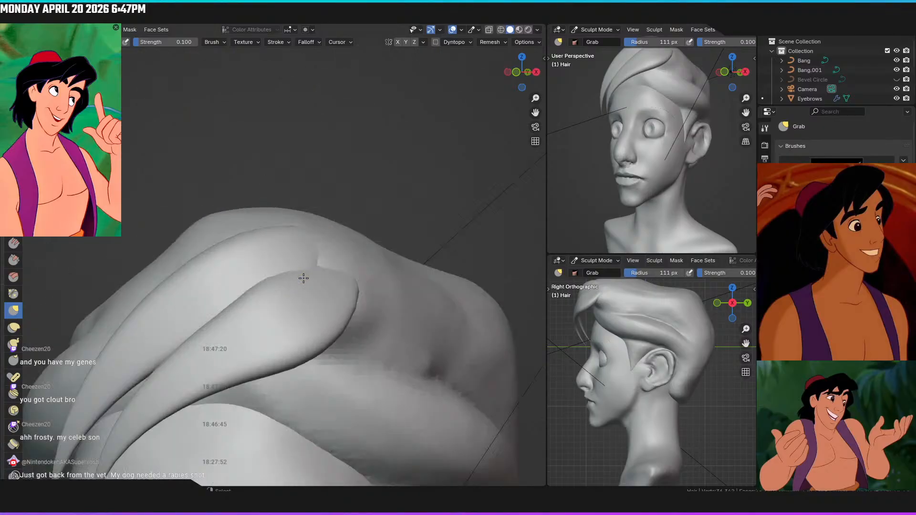
key("KP_1")
key("ctrl+KP_3")
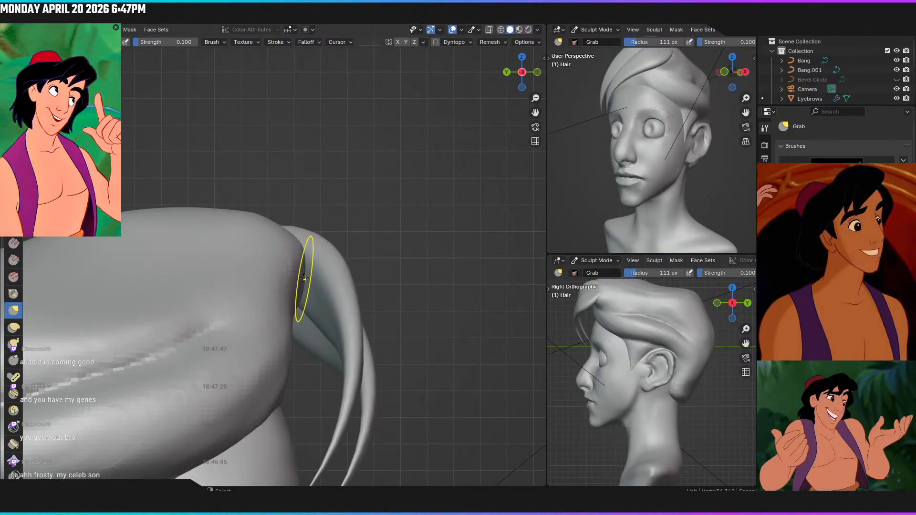
mouse_move(302, 278)
middle_mouse_down()
mouse_move(270, 272)
mouse_move(356, 236)
mouse_move(348, 215)
mouse_move(378, 191)
mouse_move(343, 188)
mouse_move(301, 151)
mouse_move(267, 184)
middle_mouse_up()
middle_click_drag(299, 214, 287, 242)
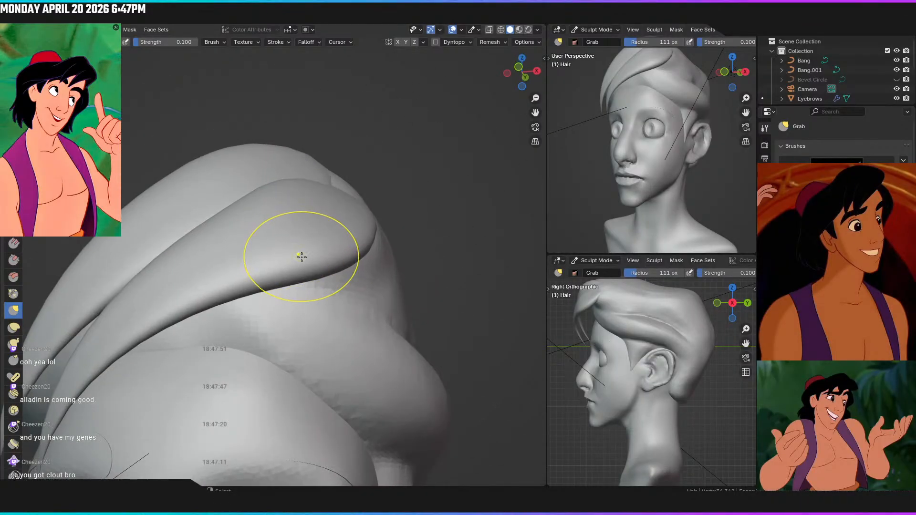
key("KP_1")
scroll(332, 248, "down", 10)
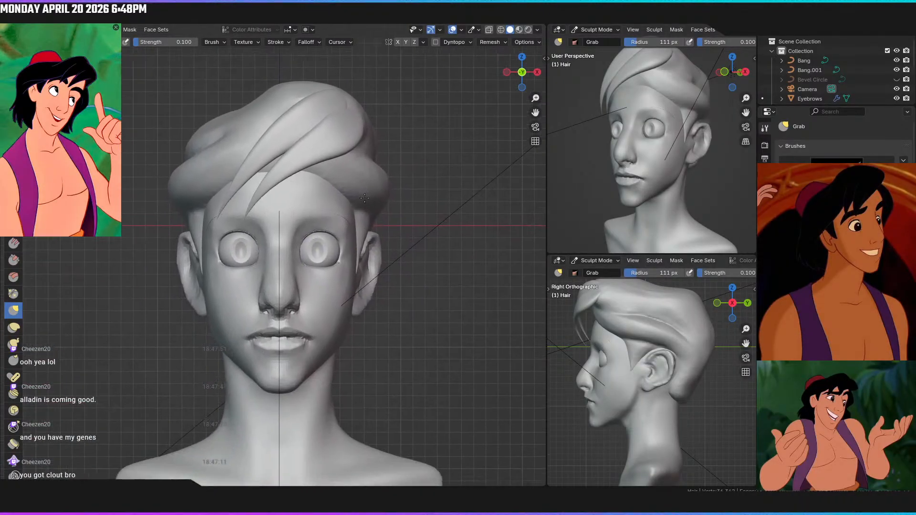
scroll(354, 199, "down", 3)
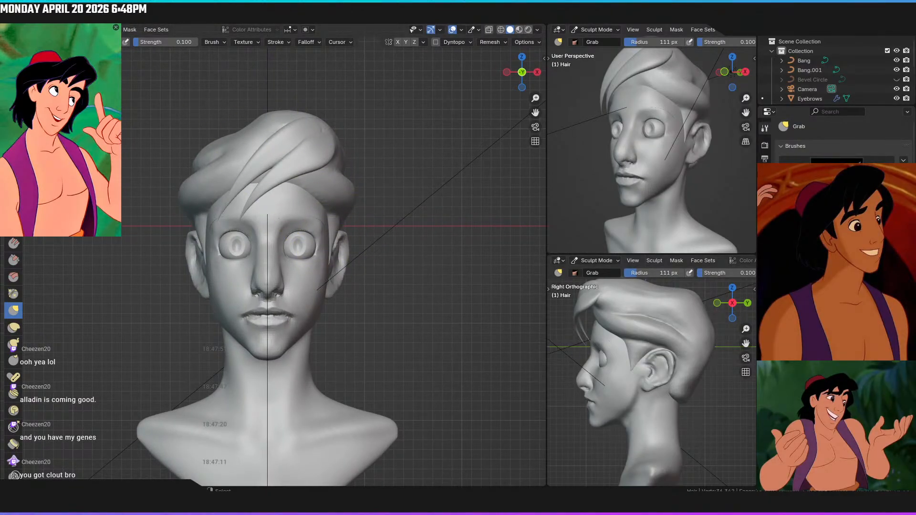
Switch to the Layout workspace and apply Shade Smooth to the Hair and Head objects
left_click(136, 17)
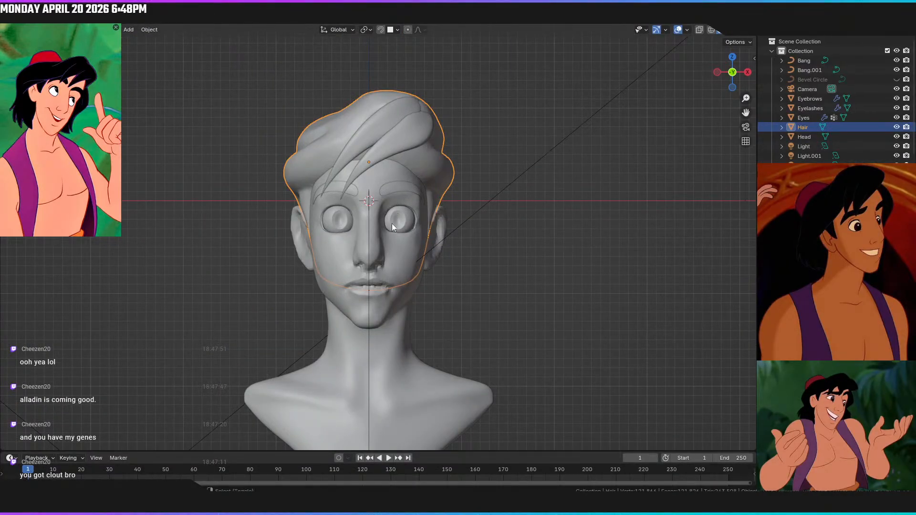
left_click(383, 251, "shift")
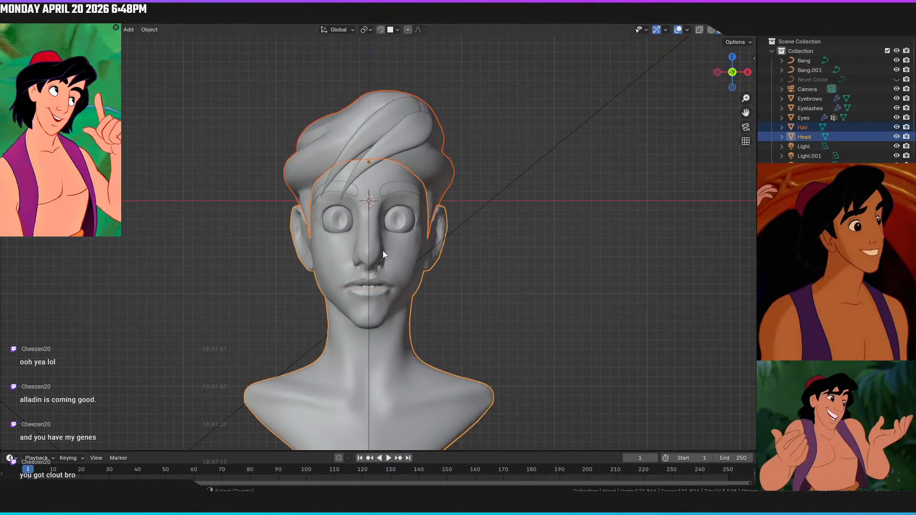
left_click(146, 30)
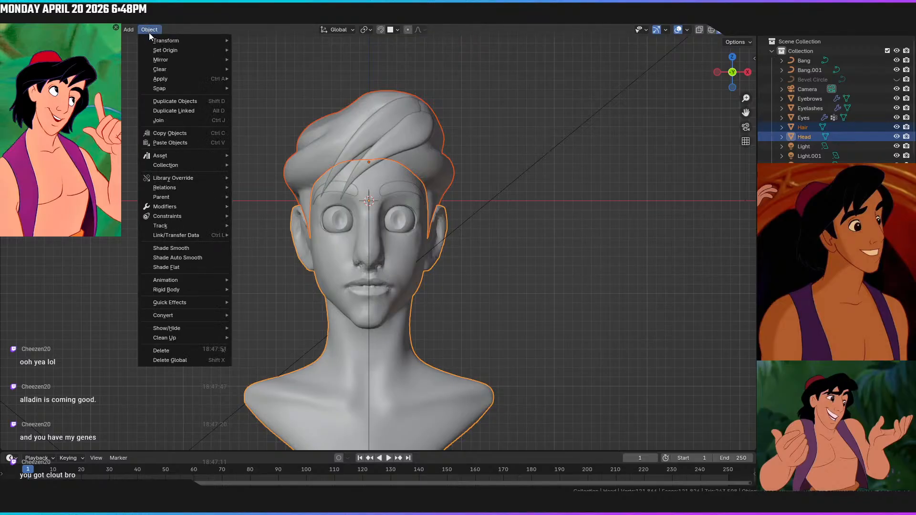
left_click(183, 249)
left_click(474, 277)
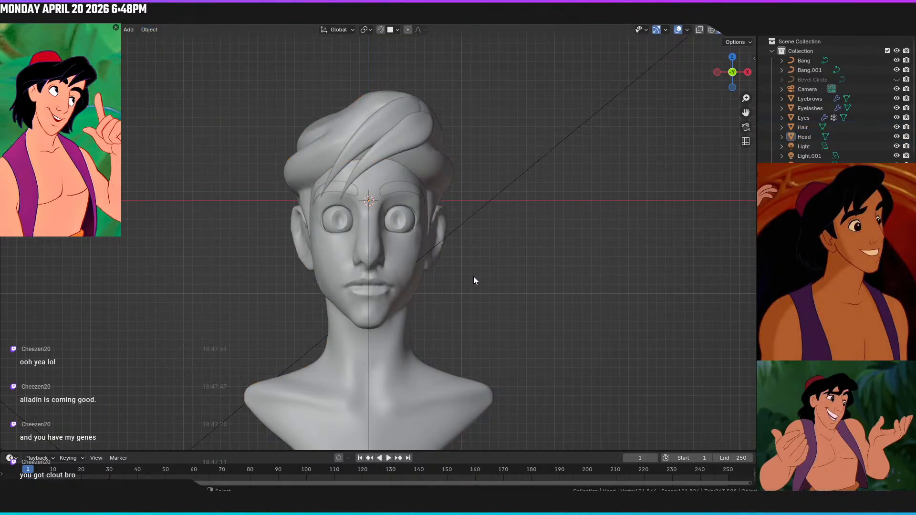
Examine the bust in Rendered shading from the front and an angle, comparing it with Solid shading
key("z")
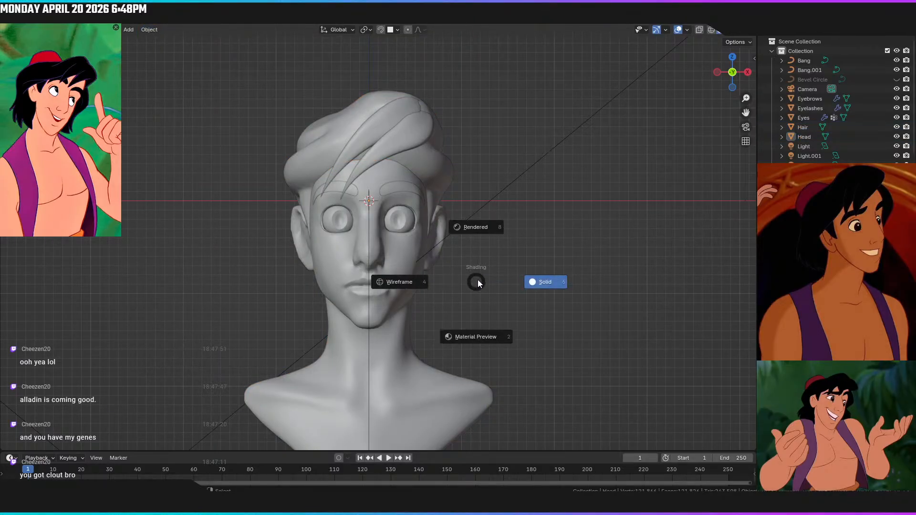
left_click(491, 227)
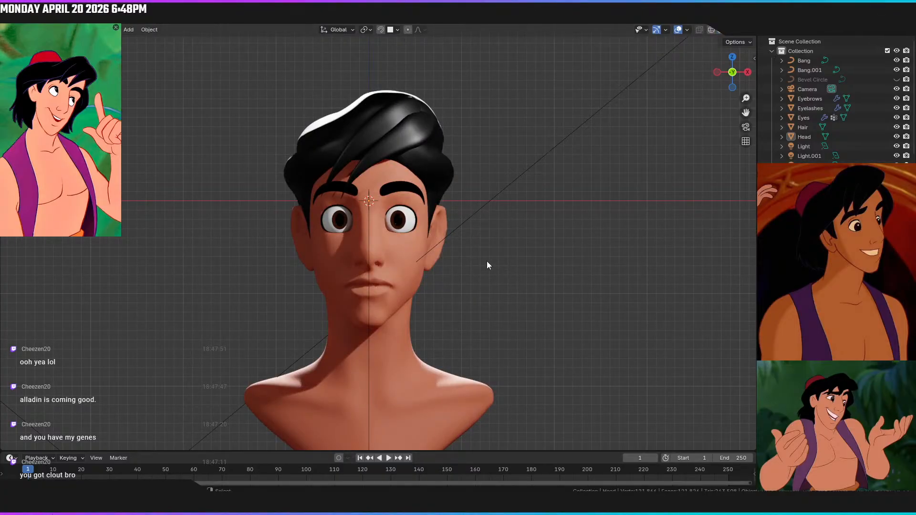
middle_click_drag(519, 273, 650, 272)
mouse_move(562, 266)
middle_mouse_down()
mouse_move(634, 274)
mouse_move(495, 286)
mouse_move(479, 253)
mouse_move(440, 266)
mouse_move(465, 279)
mouse_move(436, 273)
mouse_move(462, 285)
mouse_move(450, 276)
mouse_move(401, 285)
mouse_move(563, 292)
mouse_move(551, 278)
middle_mouse_up()
key("KP_1")
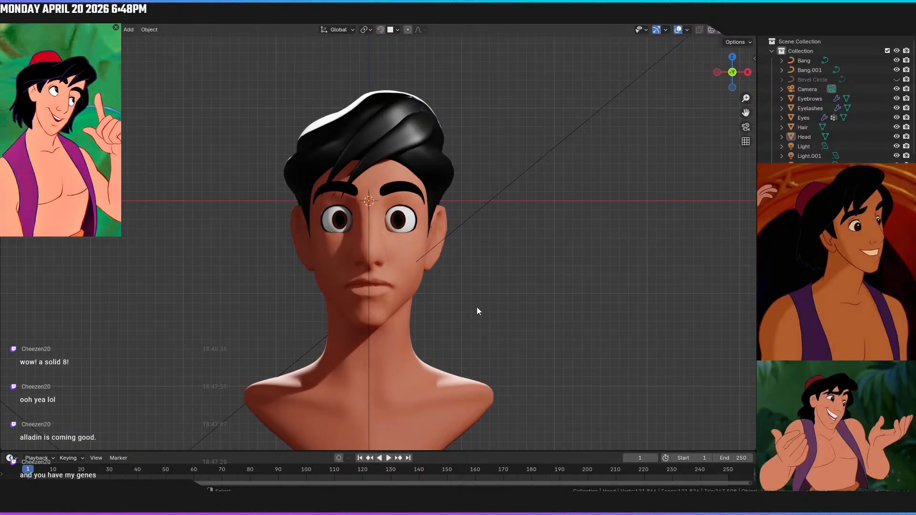
key("z")
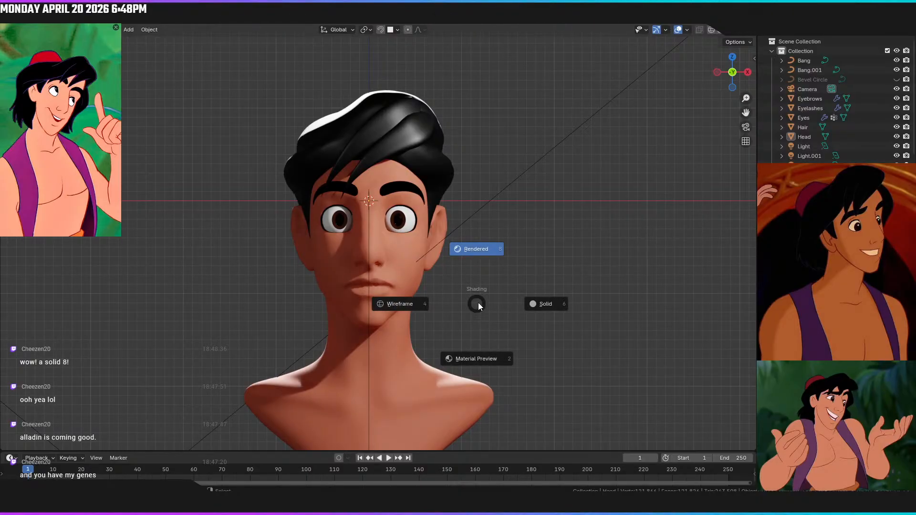
left_click(548, 308)
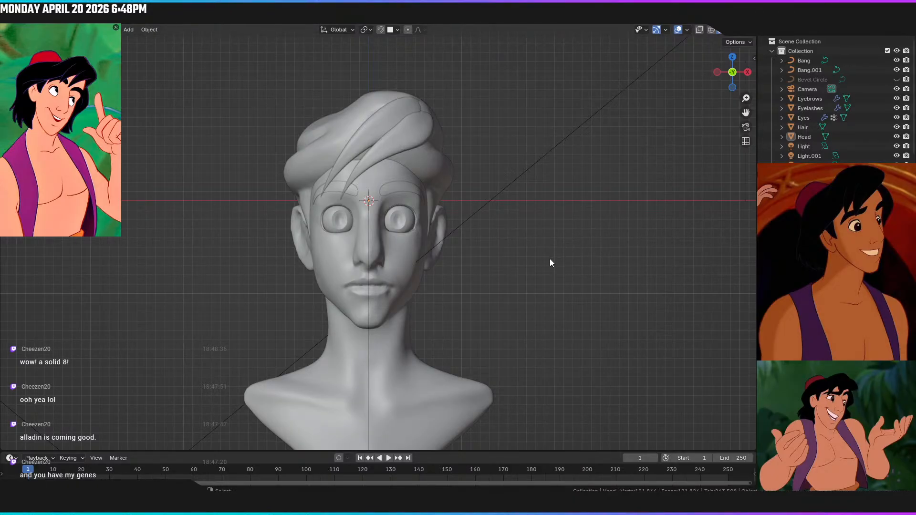
key("z")
left_click(567, 203)
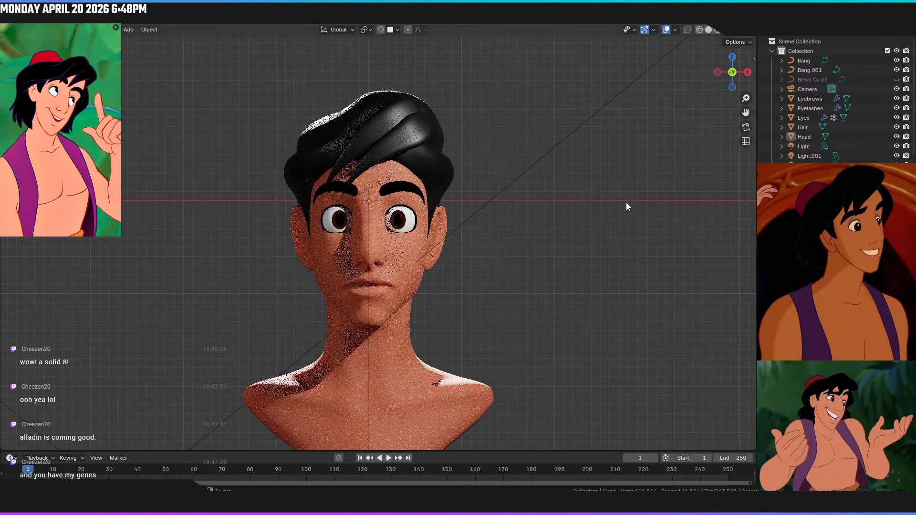
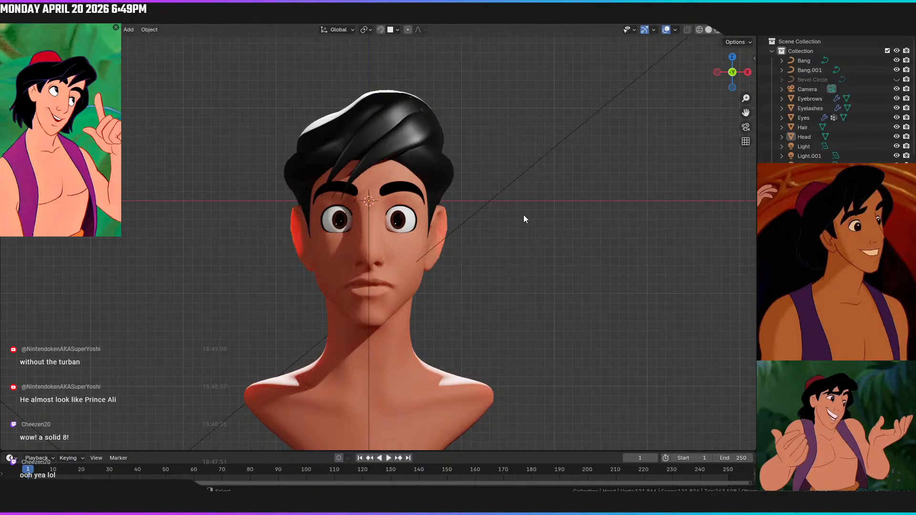
Return the view to Solid shading with nothing selected and save the file
key("z")
left_click(593, 214)
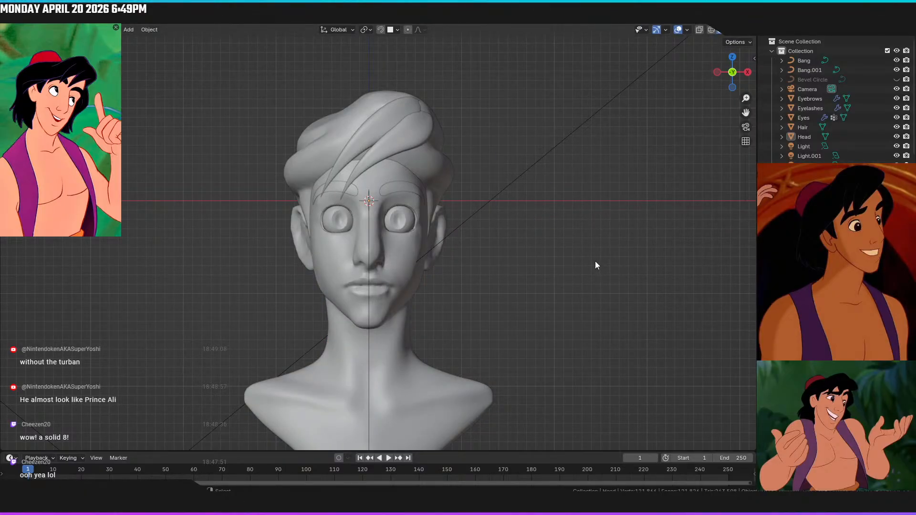
key("ctrl+z")
left_click(530, 236)
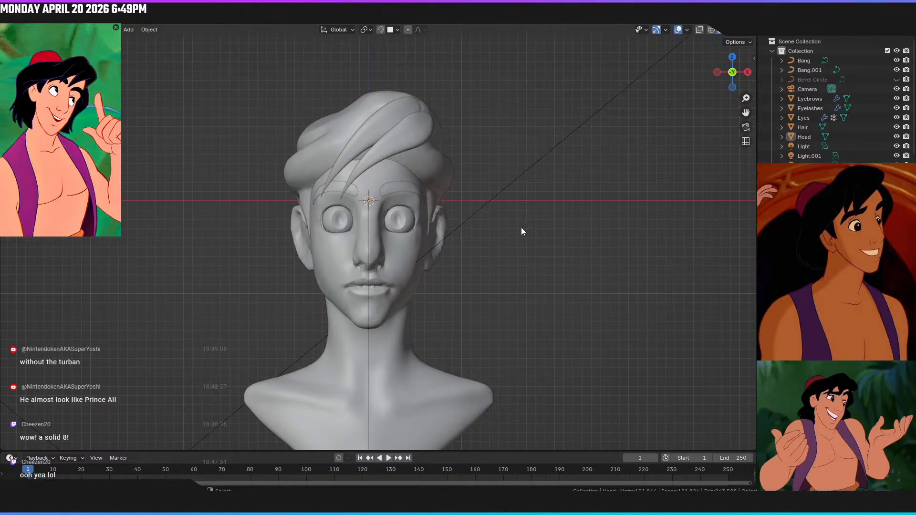
key("ctrl+s")
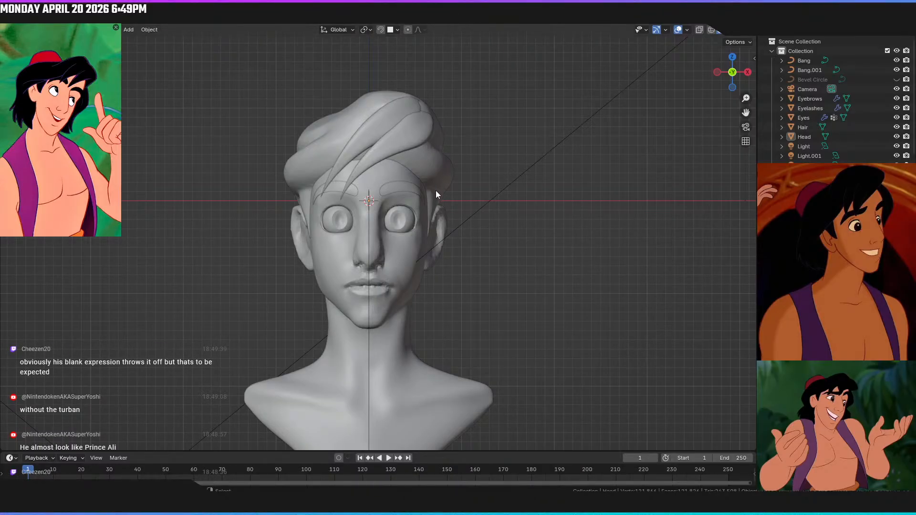
Switch to Rendered shading and check the face and hair from slight angles and straight from the front
key("z")
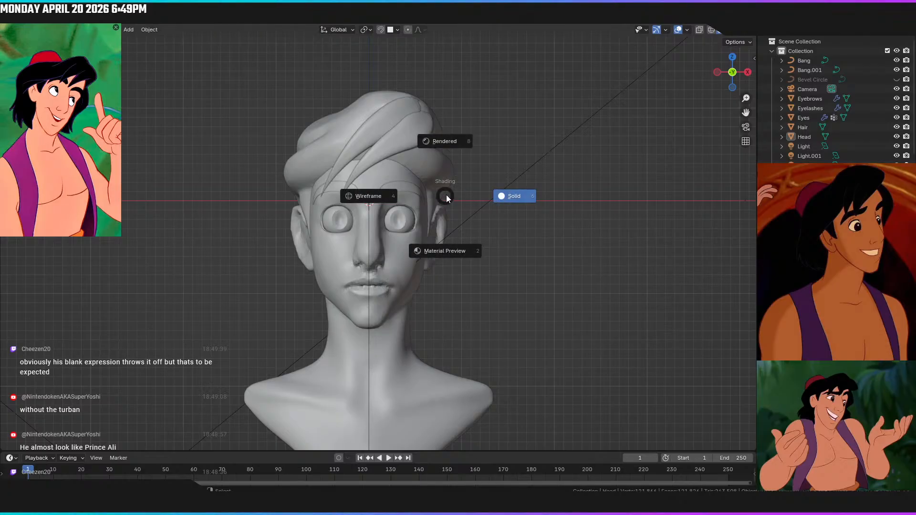
left_click(453, 146)
mouse_move(425, 208)
middle_mouse_down()
mouse_move(376, 216)
mouse_move(409, 224)
middle_mouse_up()
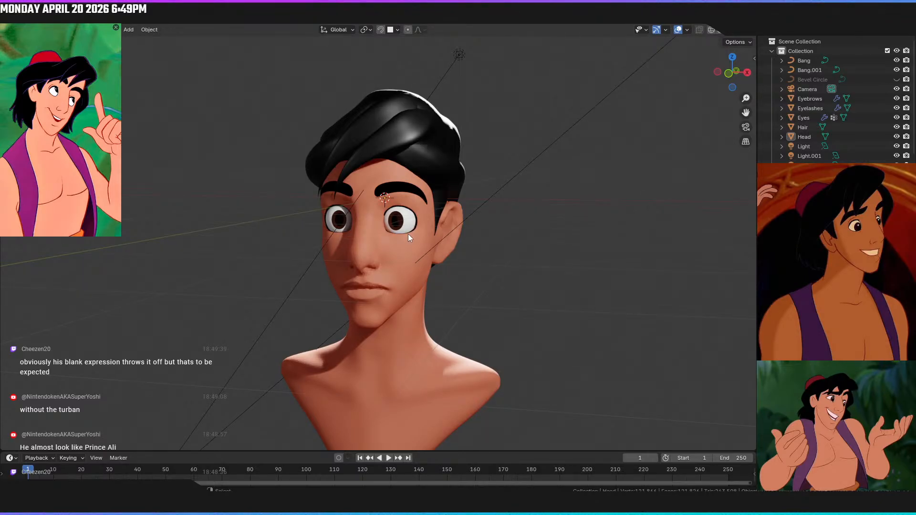
mouse_move(432, 259)
middle_mouse_down()
mouse_move(461, 248)
mouse_move(419, 261)
mouse_move(442, 250)
mouse_move(440, 259)
middle_mouse_up()
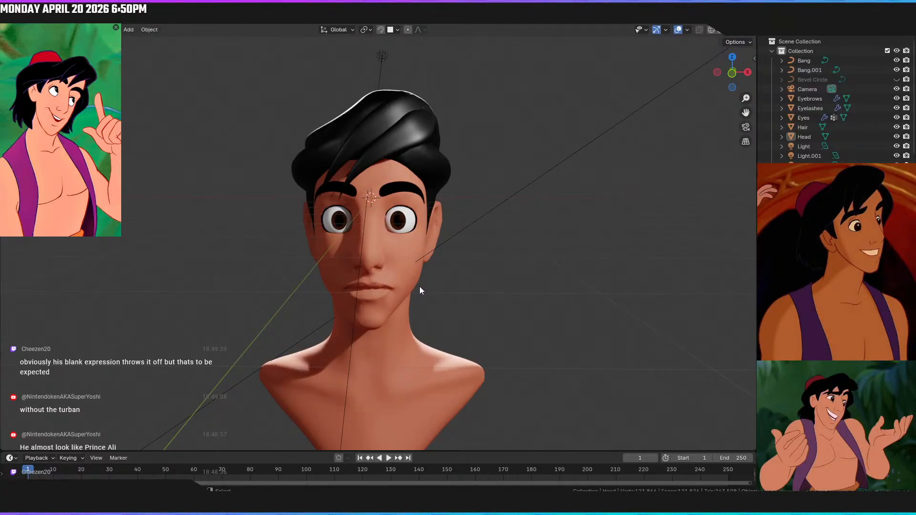
mouse_move(419, 288)
middle_mouse_down()
mouse_move(397, 285)
mouse_move(425, 290)
middle_mouse_up()
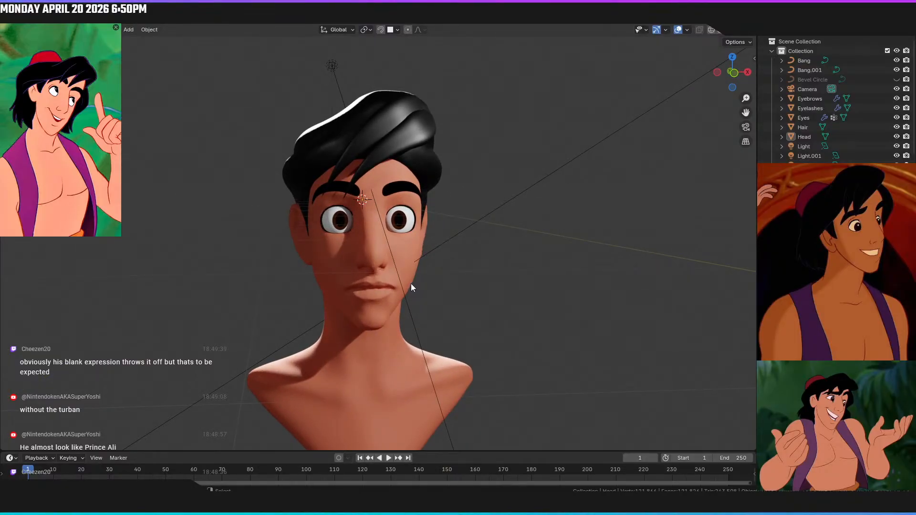
middle_click_drag(457, 265, 440, 280)
key("KP_1")
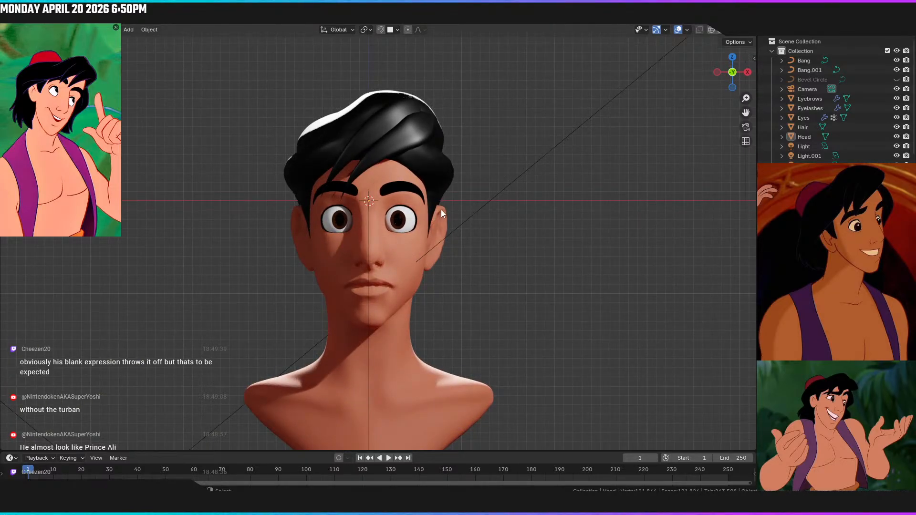
Select the Eyebrows object, return to Solid shading and open its mesh in the modeling workspace for vertex editing
left_click(389, 192)
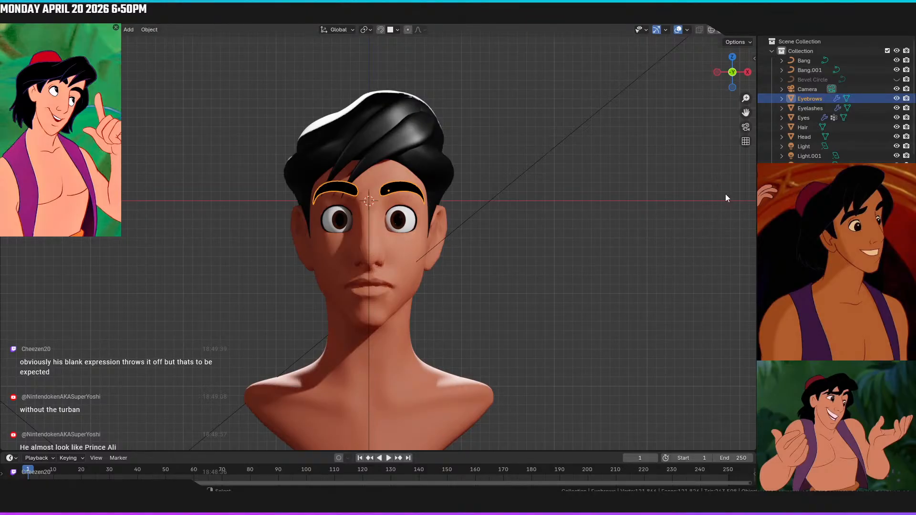
key("z")
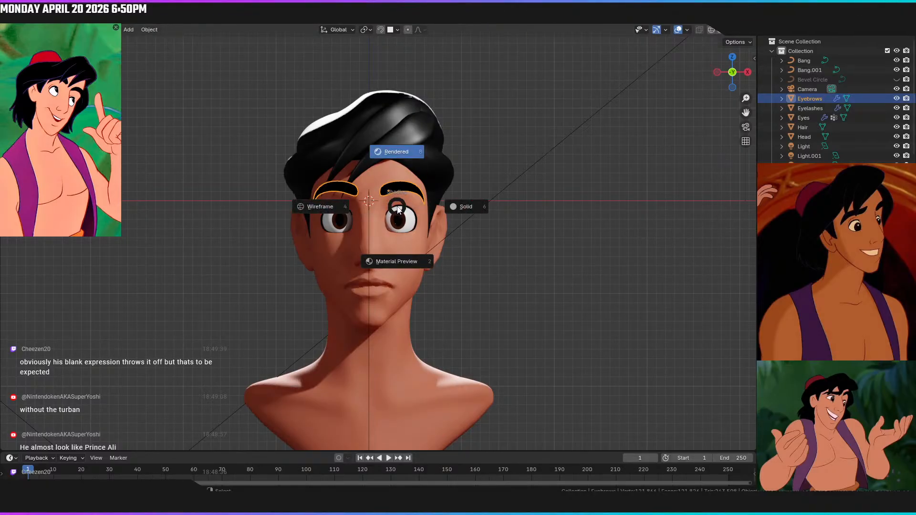
left_click(464, 208)
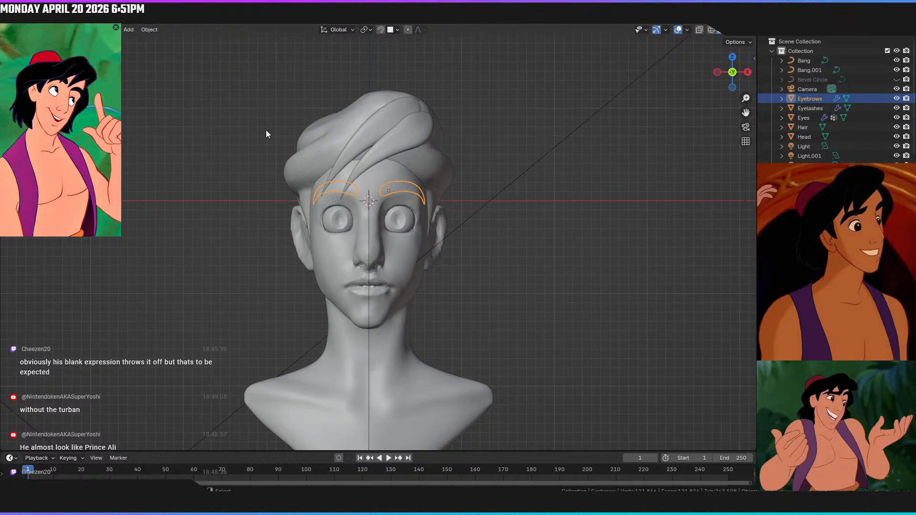
left_click(177, 21)
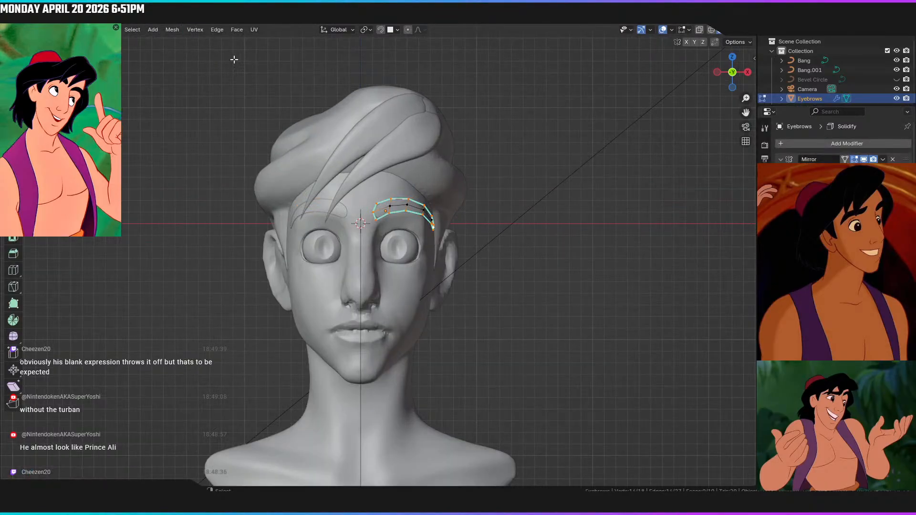
scroll(427, 175, "up", 4)
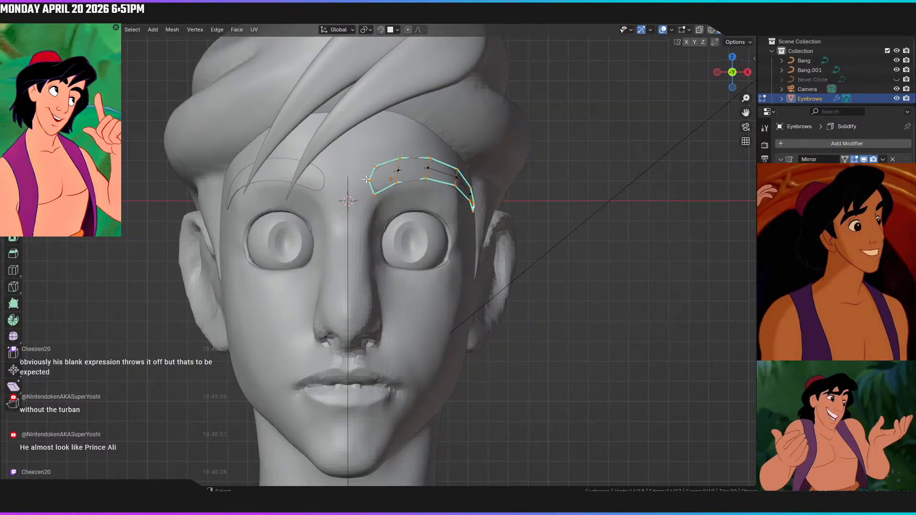
Pull the eyebrow's inner tip vertex up toward the face's centre and raise its arch along Z with proportional editing
left_click(370, 182)
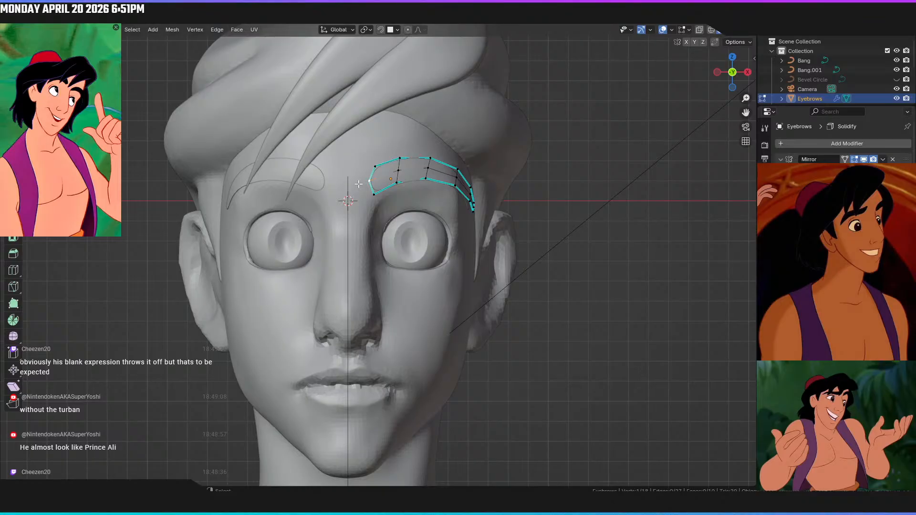
key("g")
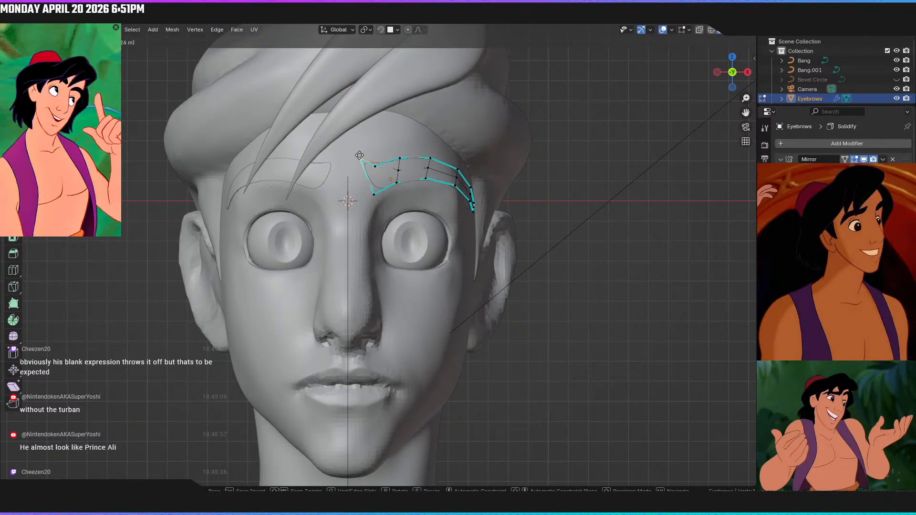
left_click(359, 156)
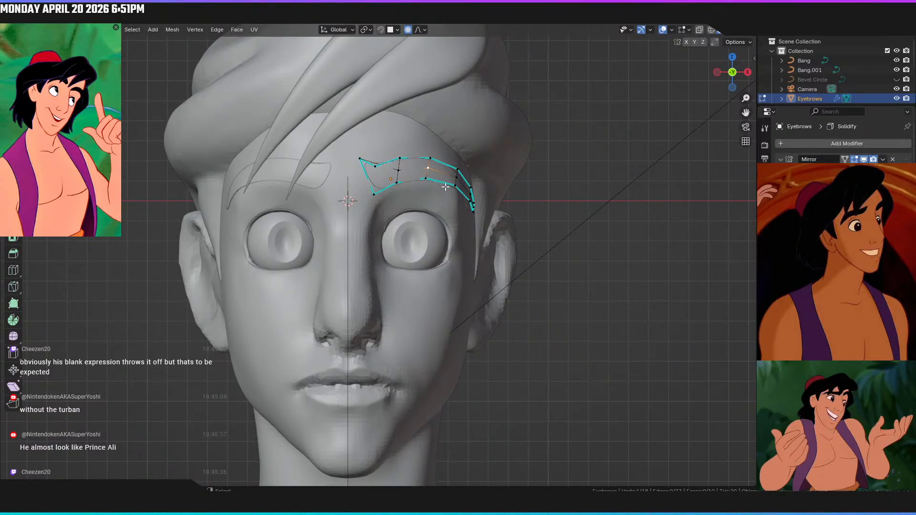
key("g")
key("z")
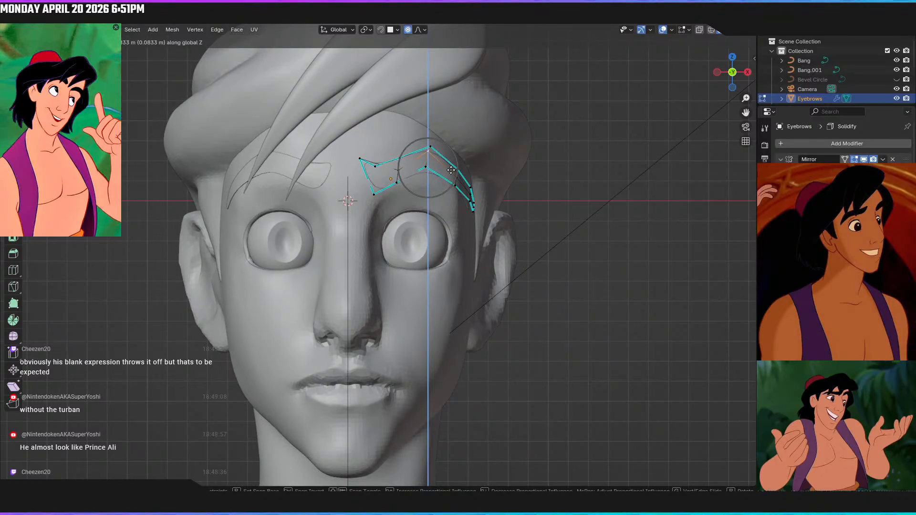
left_click(451, 170)
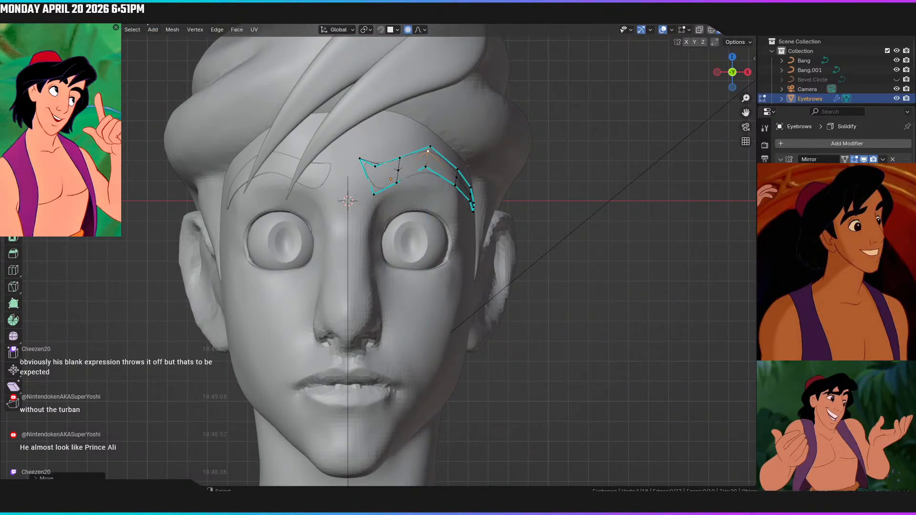
Return to the layout workspace and inspect the reshaped eyebrows in Rendered shading from a three-quarter angle
left_click(147, 22)
key("z")
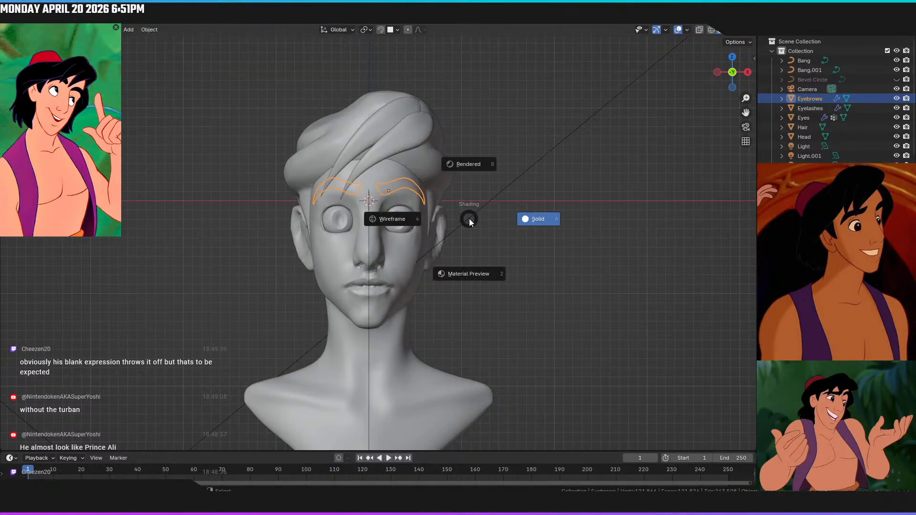
left_click(476, 163)
middle_click_drag(546, 279, 494, 280)
mouse_move(498, 281)
middle_mouse_down()
mouse_move(506, 280)
mouse_move(492, 281)
middle_mouse_up()
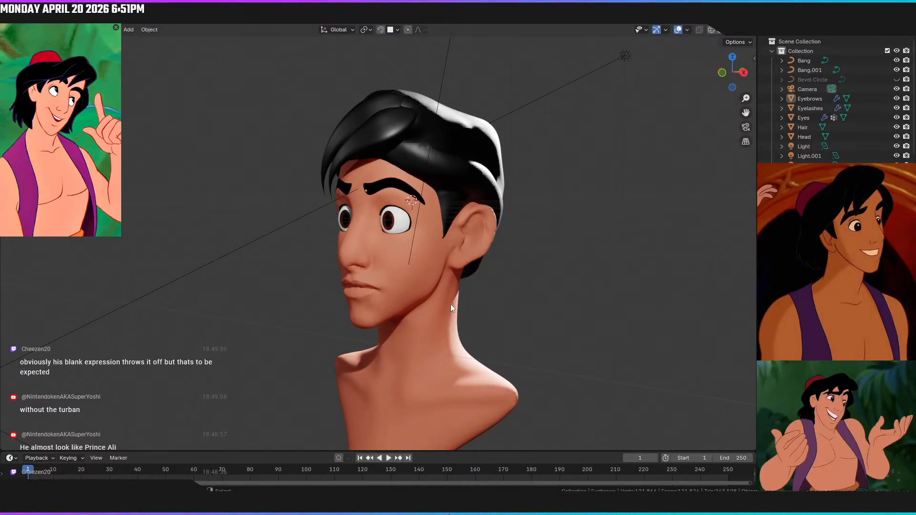
Try a matte black look without highlights on the Hair, Bang and Bang.001 objects, leaving nothing selected
left_click(412, 151)
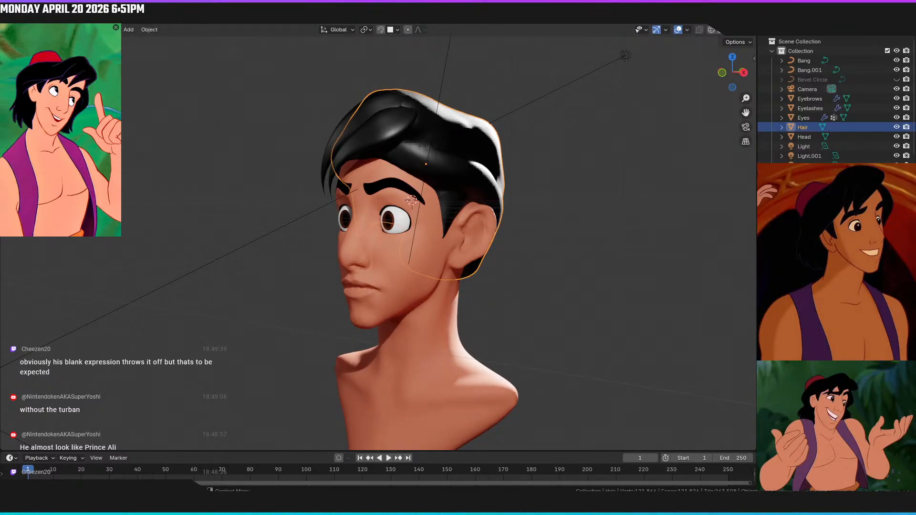
left_click(377, 138)
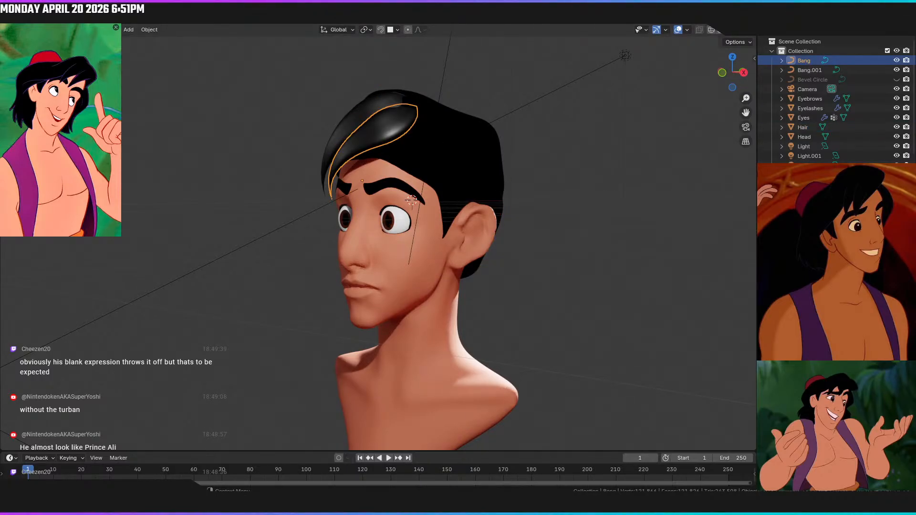
left_click(349, 115)
left_click(351, 117)
left_click(354, 117)
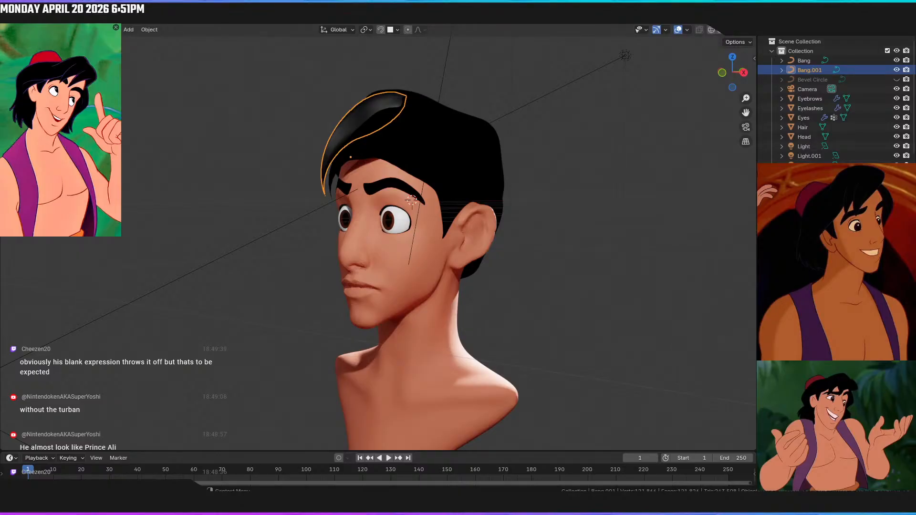
left_click(525, 228)
Examine the matte hair and the face in Rendered shading from the front and both side profiles
middle_click_drag(525, 228, 651, 232)
middle_click_drag(575, 237, 501, 247)
key("KP_1")
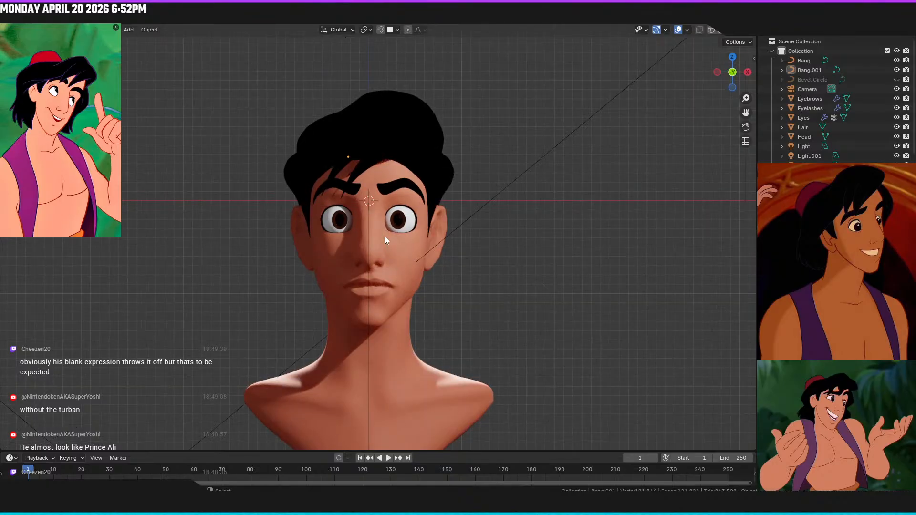
middle_click_drag(429, 225, 504, 269)
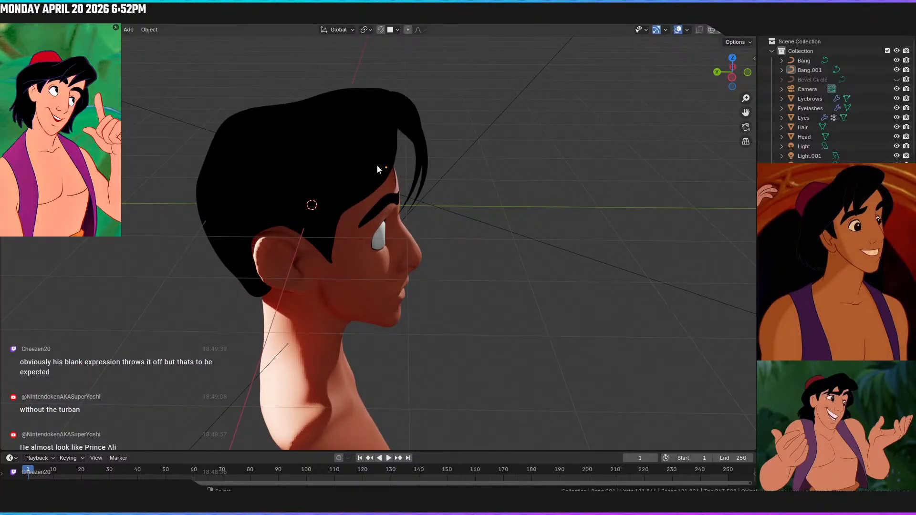
middle_click_drag(378, 160, 380, 138)
key("ctrl+KP_3")
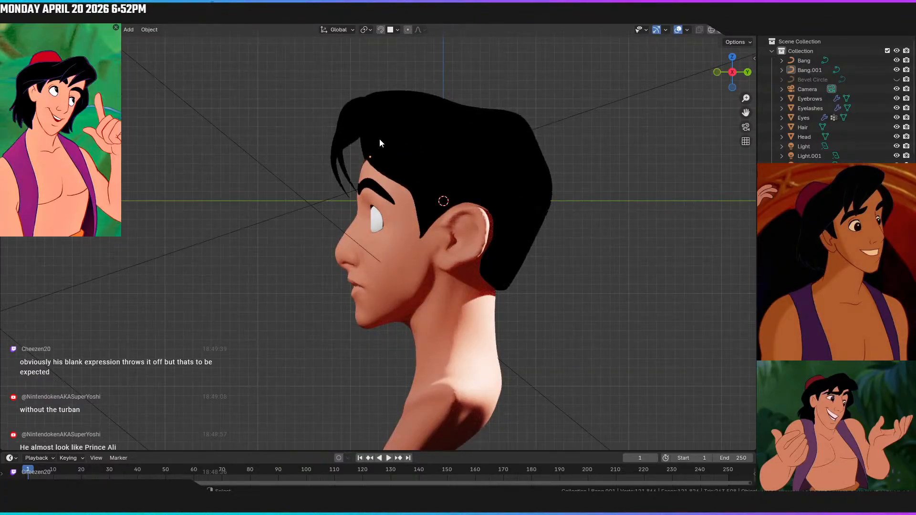
key("KP_3")
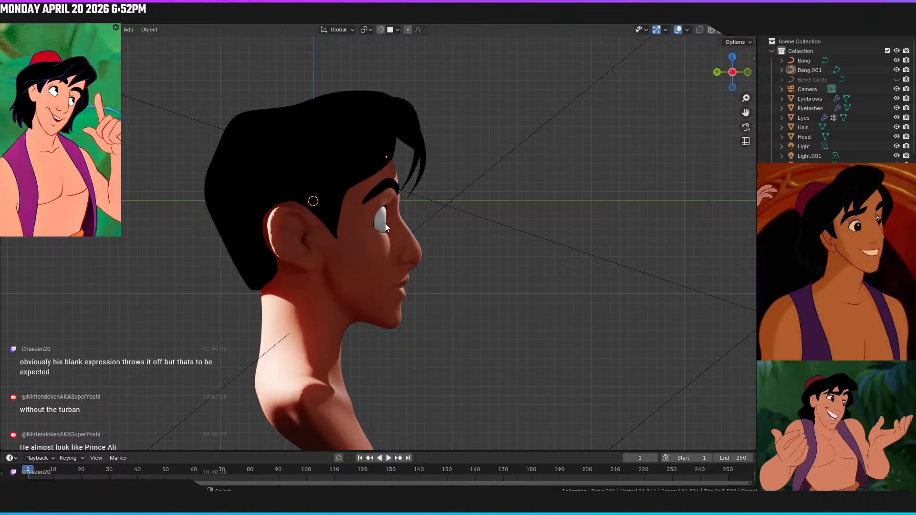
key("KP_1")
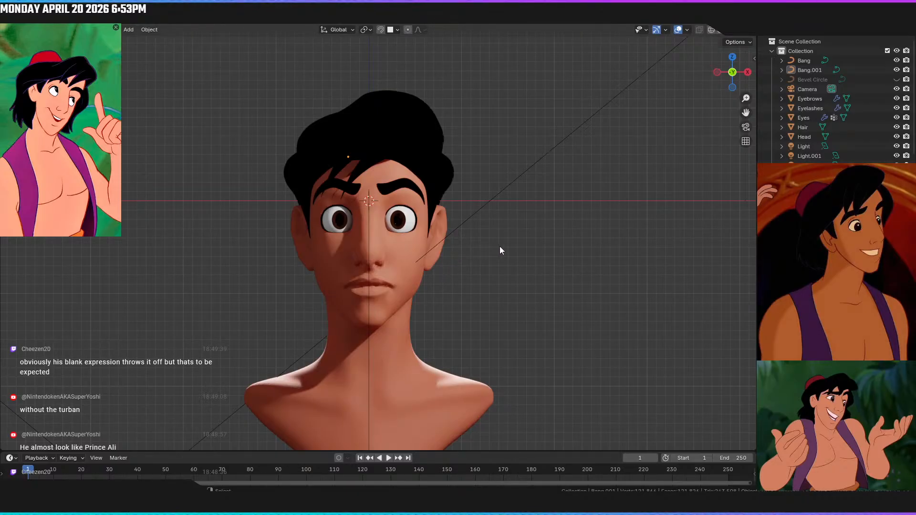
Compare the bust in Solid and Rendered shading from the front and from an angle, ending in Solid
left_click(402, 256)
left_click(587, 282)
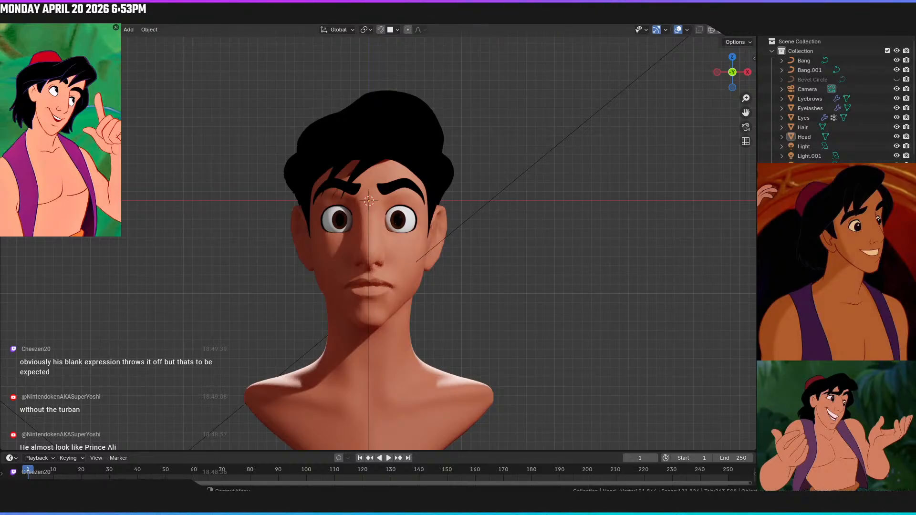
key("z")
left_click(586, 261)
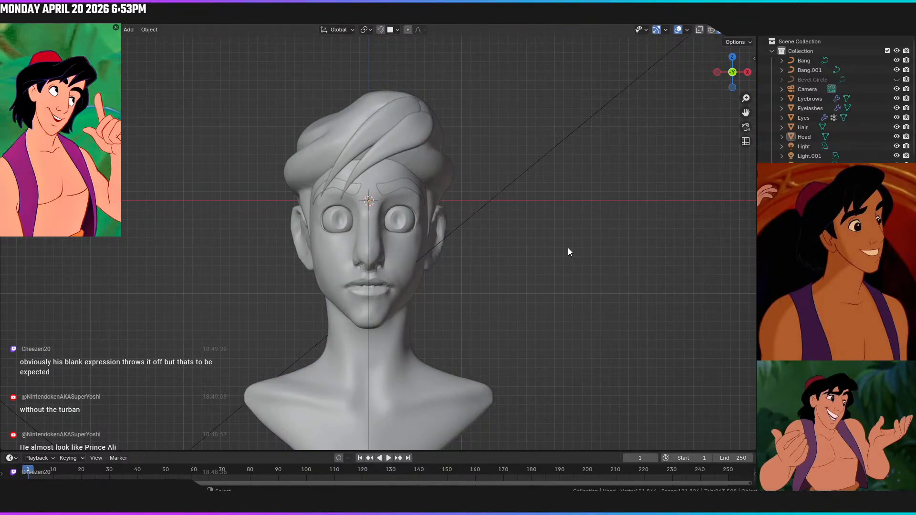
key("z")
left_click(568, 194)
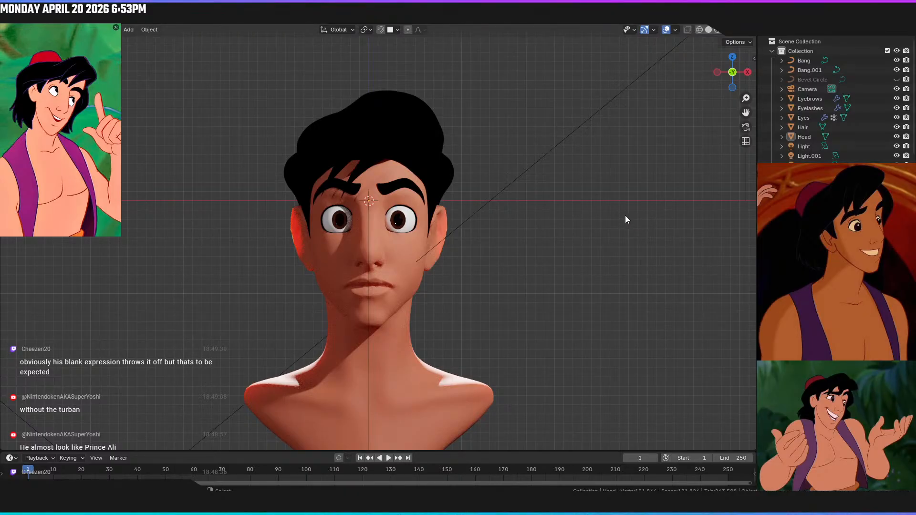
middle_click_drag(578, 191, 639, 194)
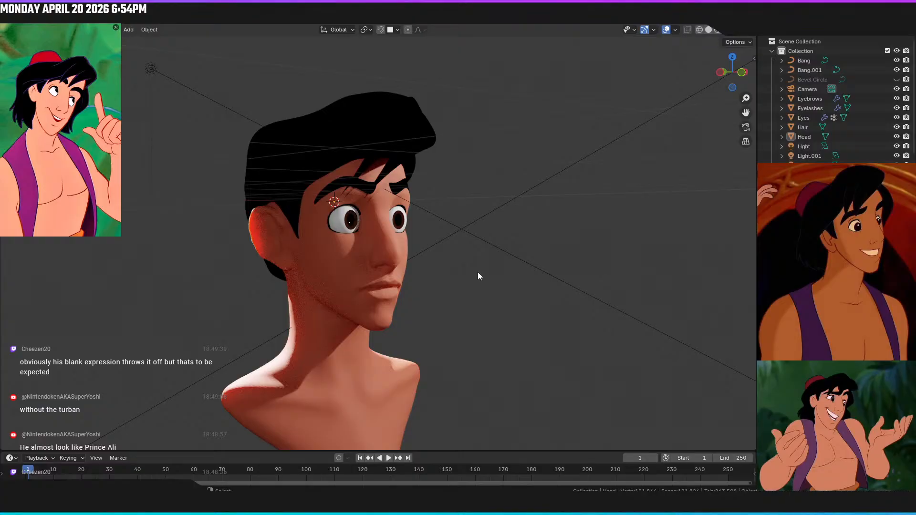
key("z")
left_click(551, 273)
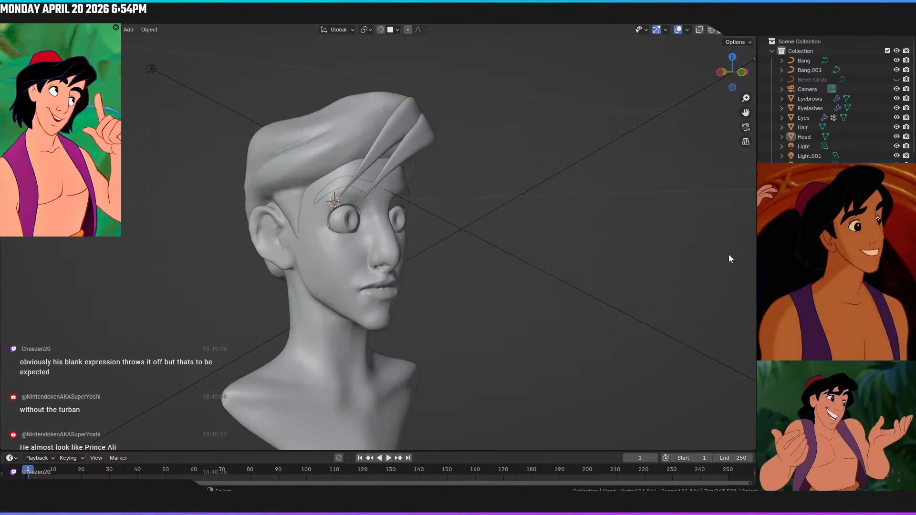
Undo the matte look on the hair and bangs in front view
key("KP_1")
key("KP_1")
key("ctrl+z")
key("ctrl+z")
key("ctrl+z")
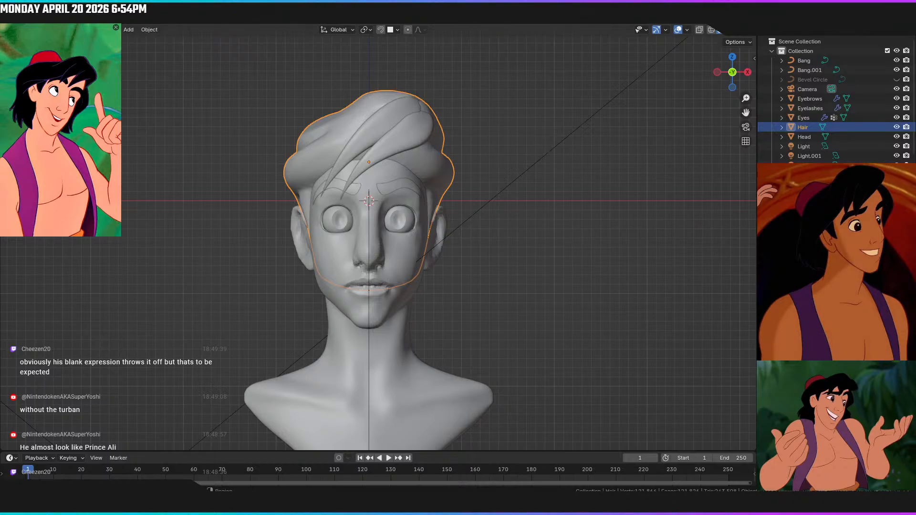
key("ctrl+z")
key("ctrl+z")
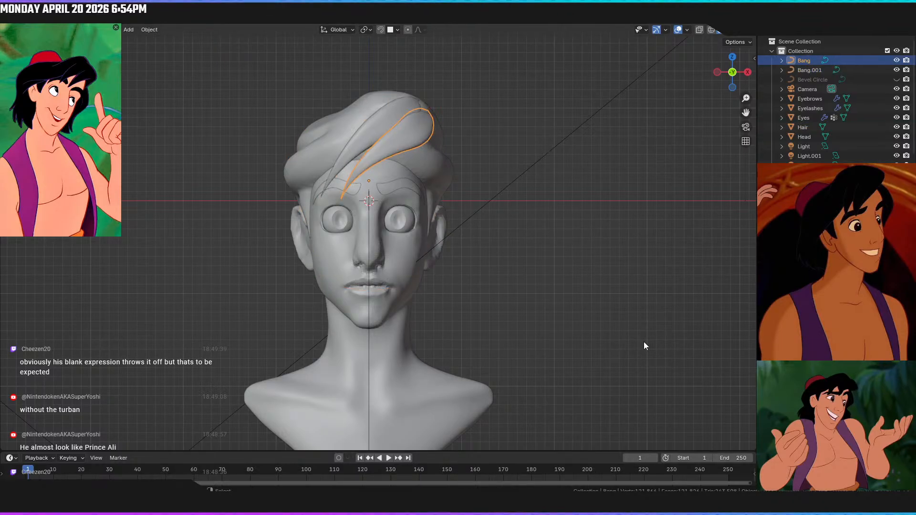
key("ctrl+z")
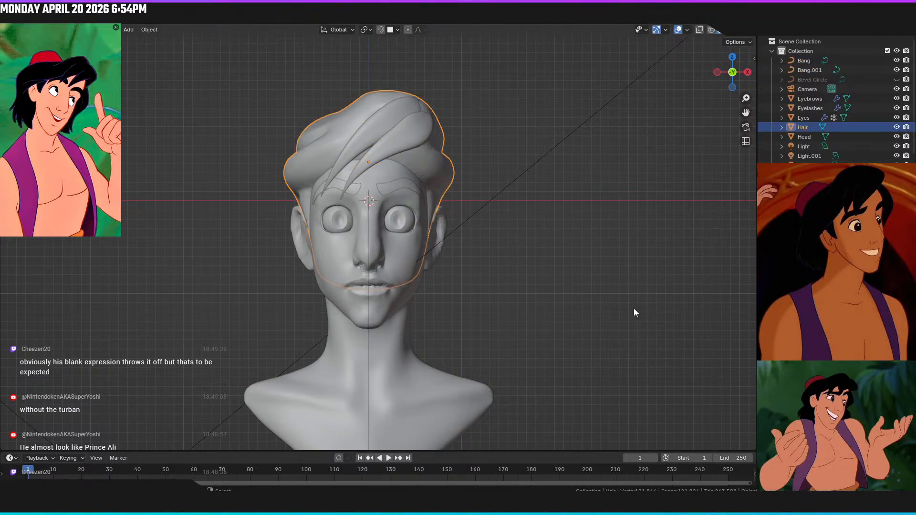
Clear the selection, check the glossy hair in Rendered shading, return to Solid shading and save the file
left_click(592, 293)
key("z")
left_click(588, 234)
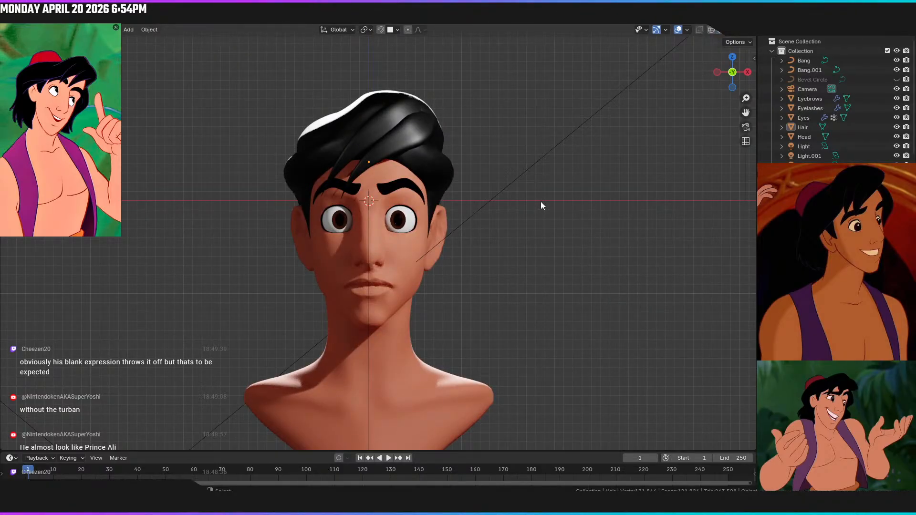
key("z")
left_click(585, 202)
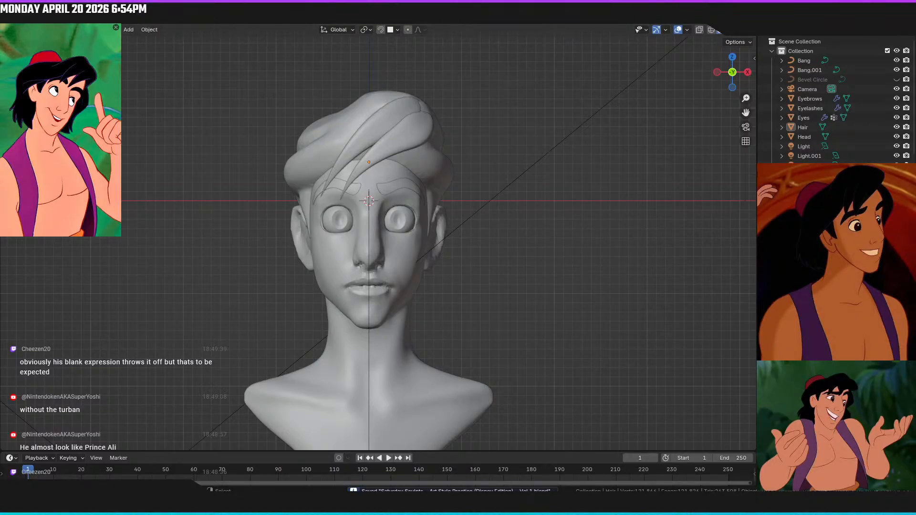
Check the hair in Rendered shading from the front and side, then select the Hair object in Solid shading
key("z")
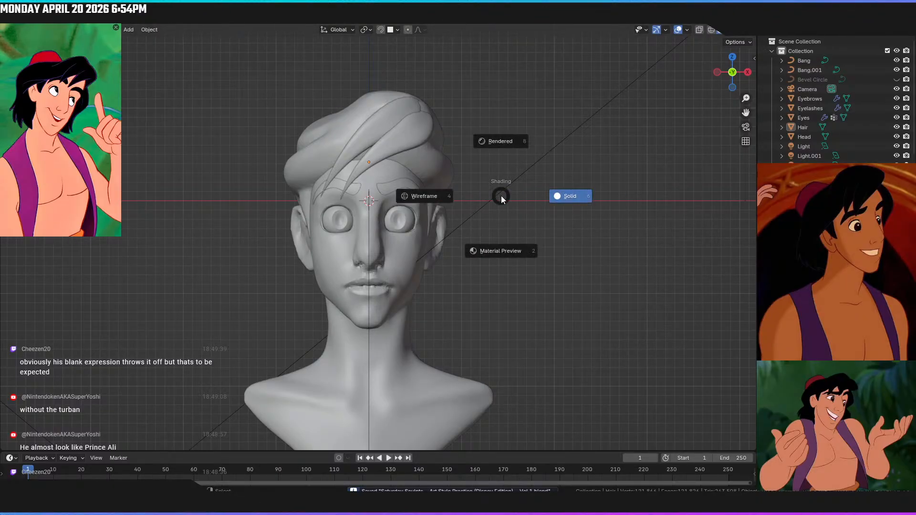
left_click(500, 143)
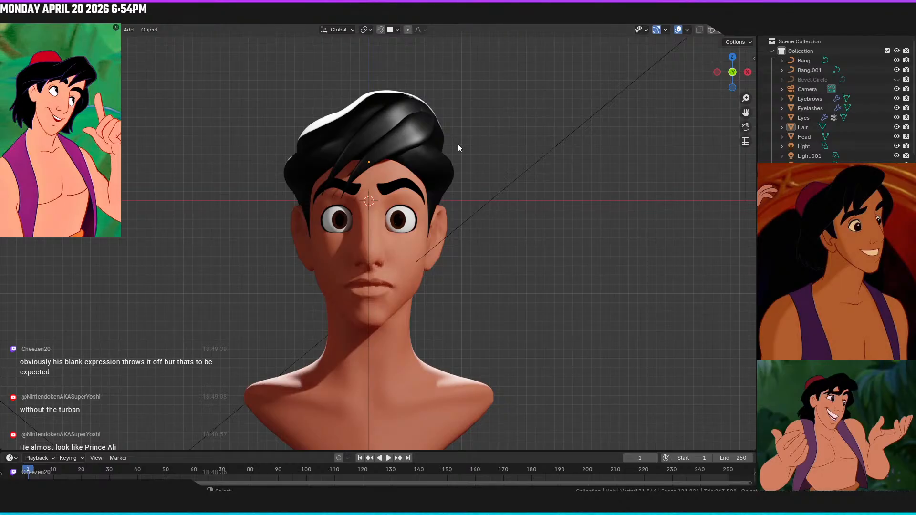
mouse_move(428, 139)
middle_mouse_down()
mouse_move(463, 162)
mouse_move(480, 219)
mouse_move(449, 241)
mouse_move(393, 202)
mouse_move(385, 172)
mouse_move(446, 177)
mouse_move(514, 140)
mouse_move(440, 127)
mouse_move(490, 126)
mouse_move(470, 127)
middle_mouse_up()
key("z")
left_click(577, 139)
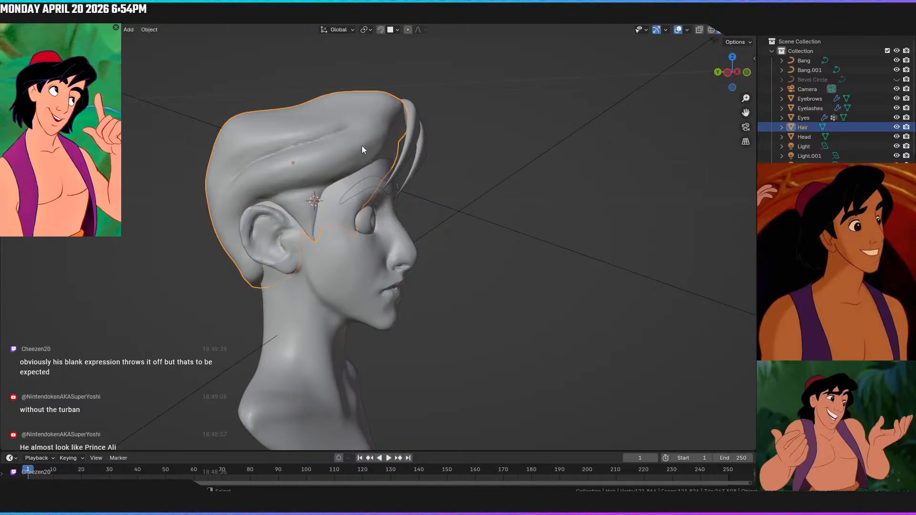
Open the Hair object in the sculpting workspace, close in on its front edge behind the bangs
key("KP_1")
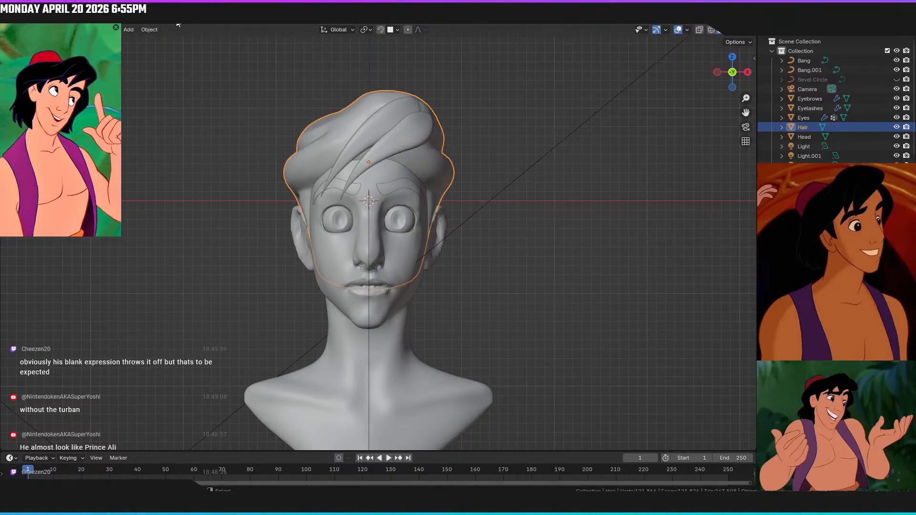
left_click(194, 23)
middle_click_drag(307, 167, 381, 228)
scroll(381, 228, "up", 10)
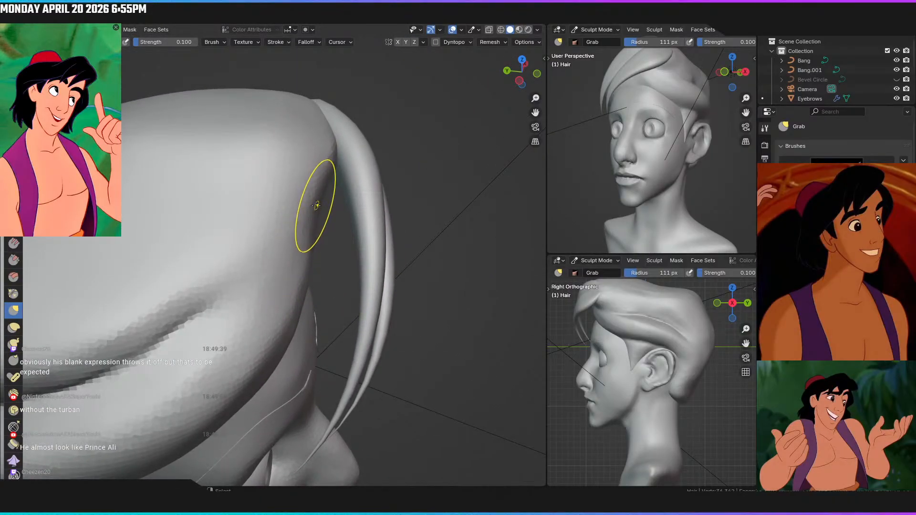
Try to shape the hair's front edge behind the bangs with the Grab brush at a 170 px radius
middle_click_drag(317, 201, 298, 164)
key("f")
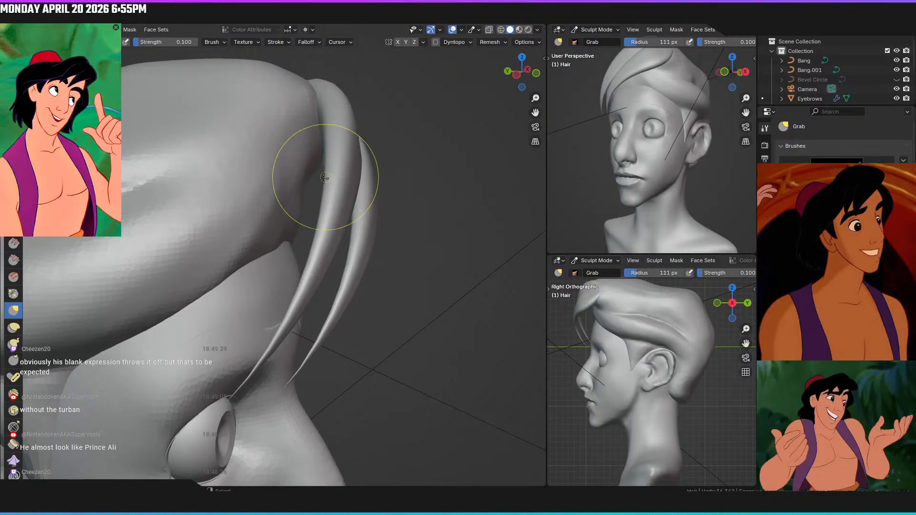
left_click(300, 181)
key("f")
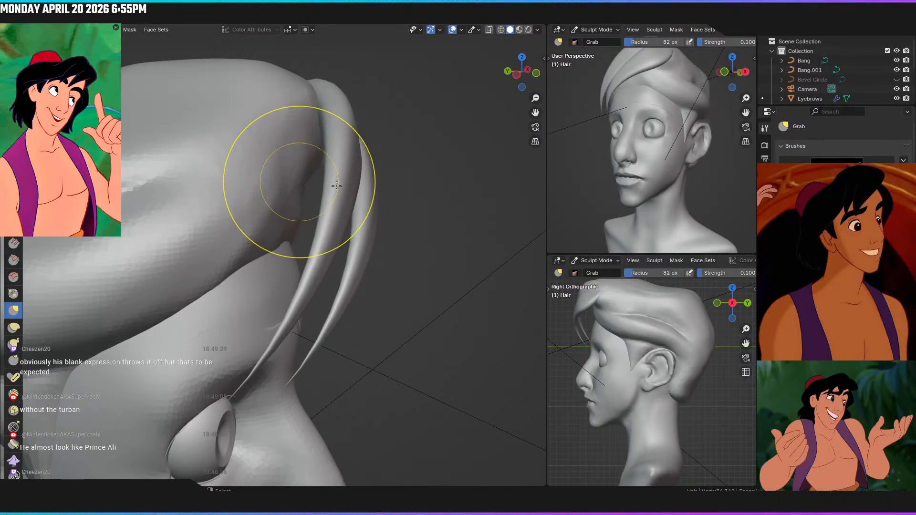
left_click(337, 187)
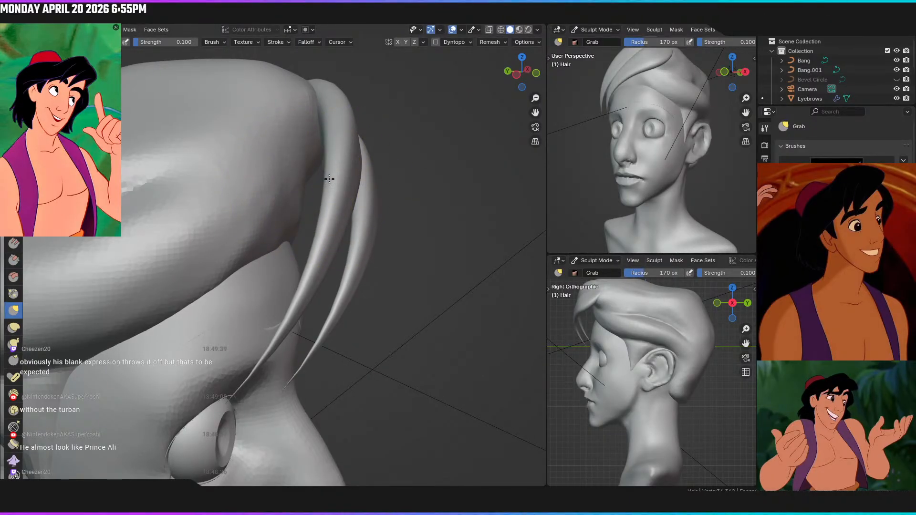
middle_click_drag(364, 180, 326, 235)
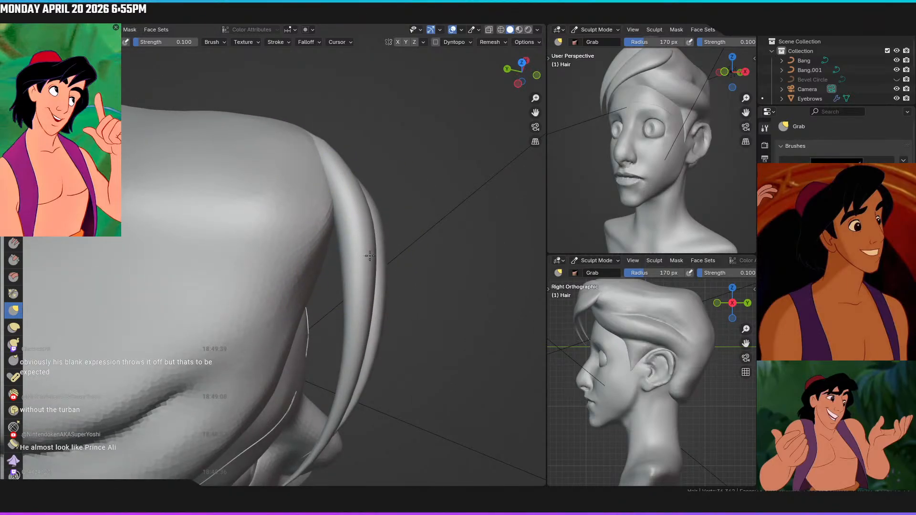
Try to fit the hair's front edge and hairline to the bangs with the Grab brush at a 127 px radius
mouse_move(369, 256)
middle_mouse_down()
mouse_move(333, 184)
mouse_move(298, 165)
mouse_move(306, 191)
middle_mouse_up()
key("f")
left_click(257, 173)
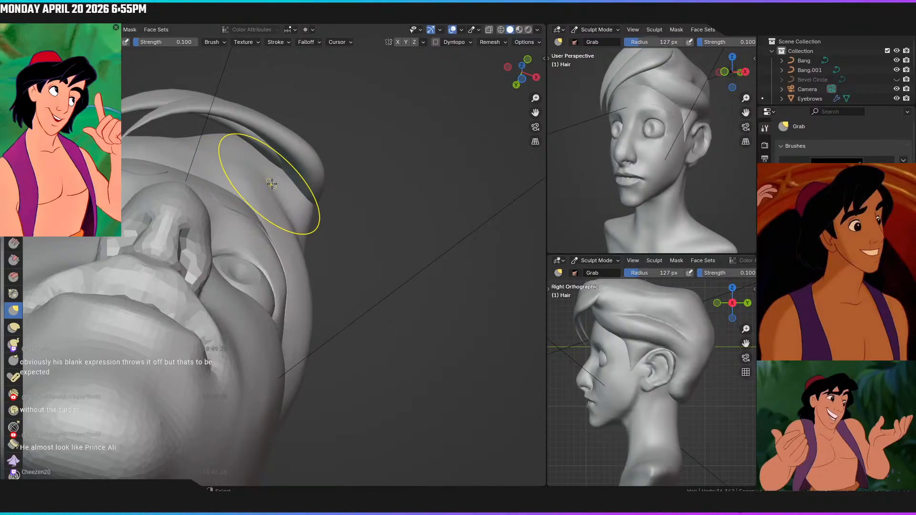
mouse_move(285, 177)
middle_mouse_down()
mouse_move(310, 190)
mouse_move(301, 172)
mouse_move(327, 180)
middle_mouse_up()
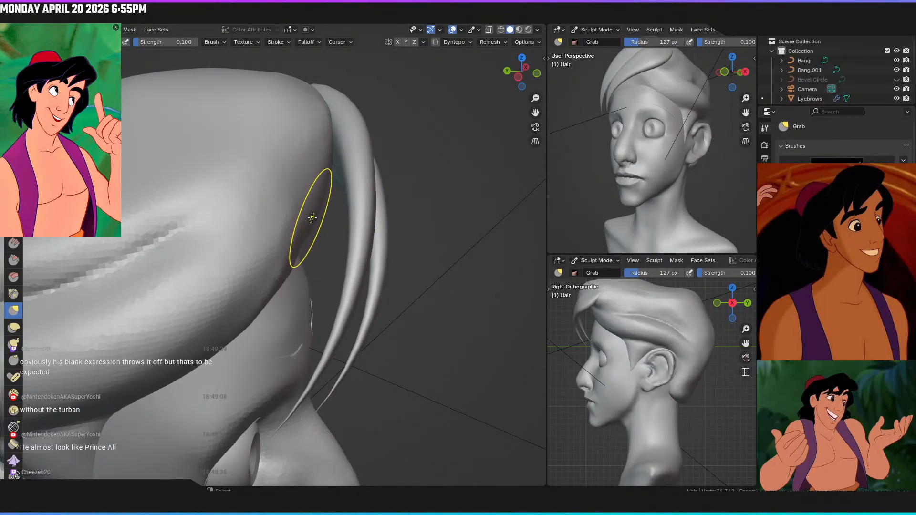
middle_click_drag(312, 218, 310, 201, "alt")
mouse_move(320, 154)
middle_mouse_down()
mouse_move(284, 242)
mouse_move(329, 270)
mouse_move(366, 243)
mouse_move(339, 277)
mouse_move(288, 210)
mouse_move(303, 228)
mouse_move(331, 231)
mouse_move(333, 176)
mouse_move(315, 105)
mouse_move(301, 122)
middle_mouse_up()
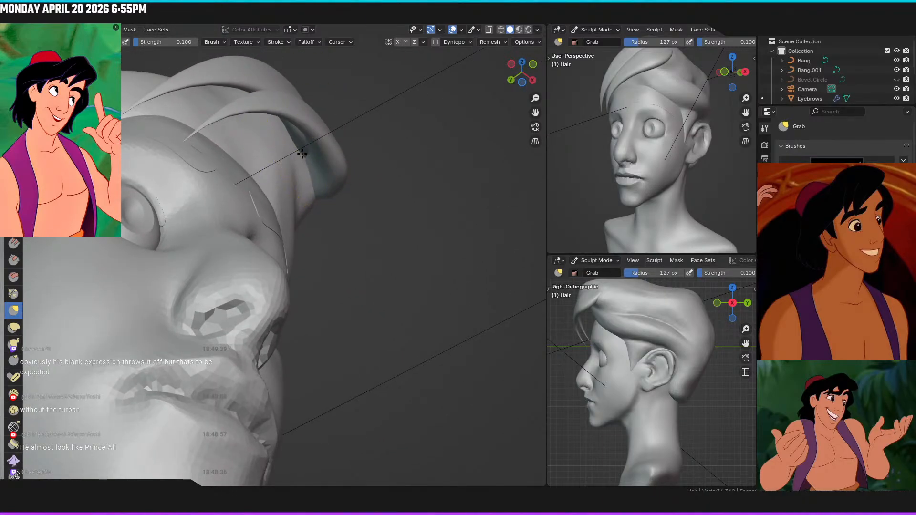
mouse_move(310, 184)
middle_mouse_down()
mouse_move(342, 205)
mouse_move(336, 315)
mouse_move(313, 247)
middle_mouse_up()
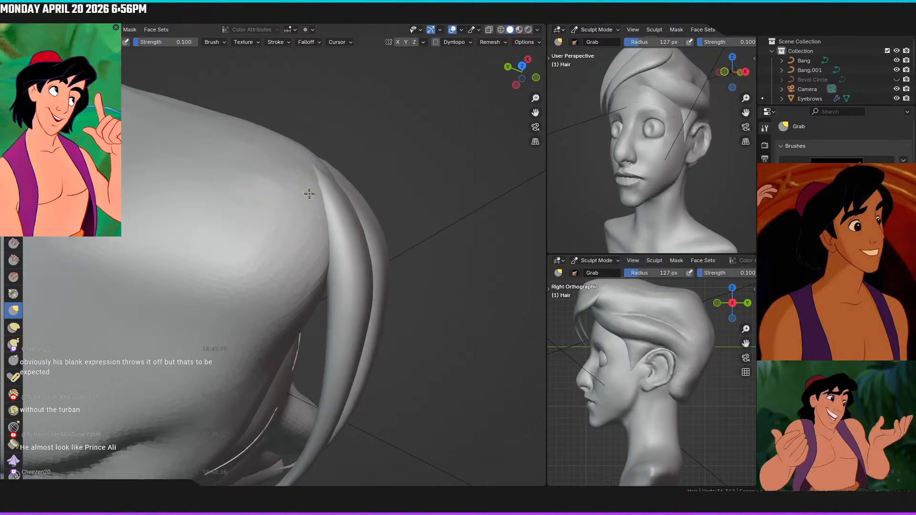
mouse_move(321, 210)
middle_mouse_down()
mouse_move(309, 158)
mouse_move(318, 256)
mouse_move(353, 213)
middle_mouse_up()
key("KP_1")
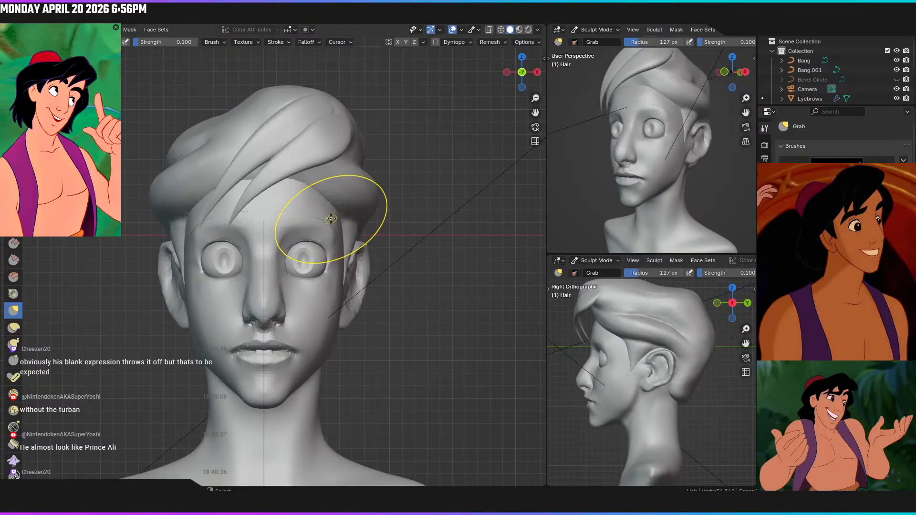
mouse_move(328, 195)
left_mouse_down()
mouse_move(308, 143)
mouse_move(350, 187)
left_mouse_up()
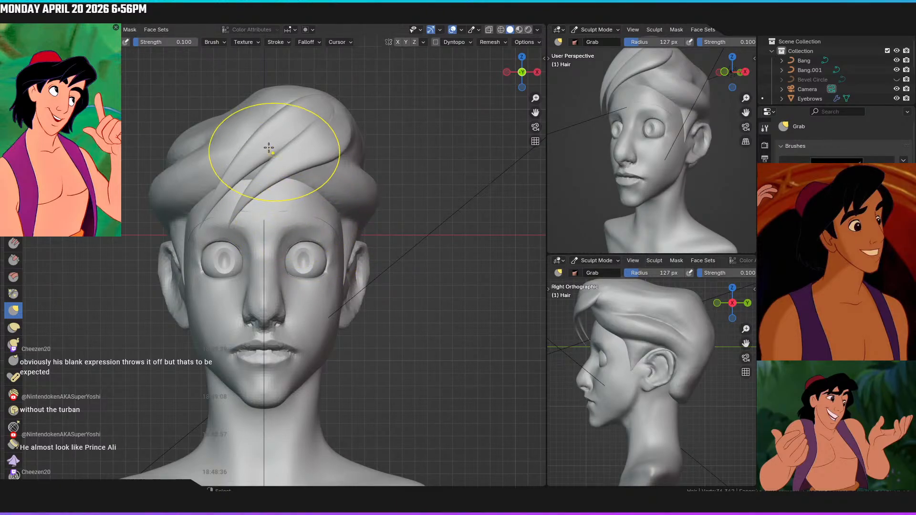
Undo the recent hair sculpting in the layout workspace and save the file in Object Mode
left_click(141, 19)
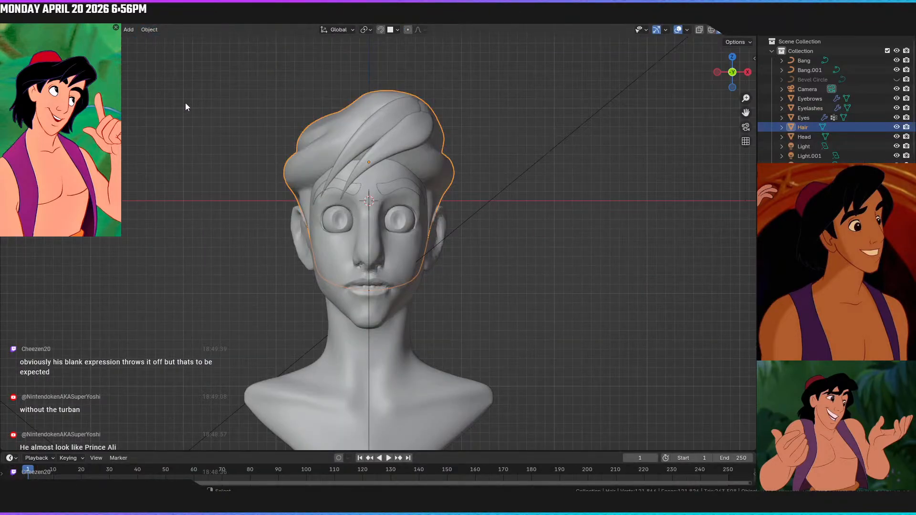
key("ctrl+Tab")
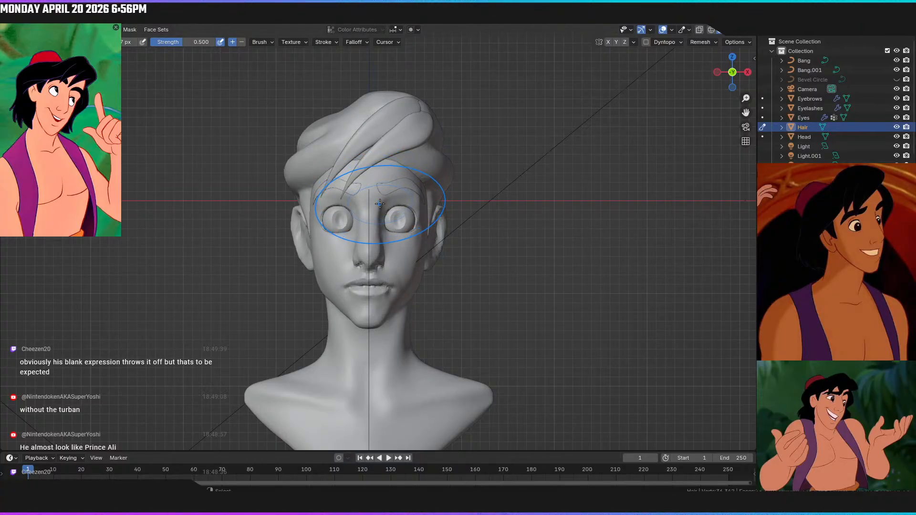
key("ctrl+z")
key("ctrl+z")
key("ctrl+z")
key("ctrl+z")
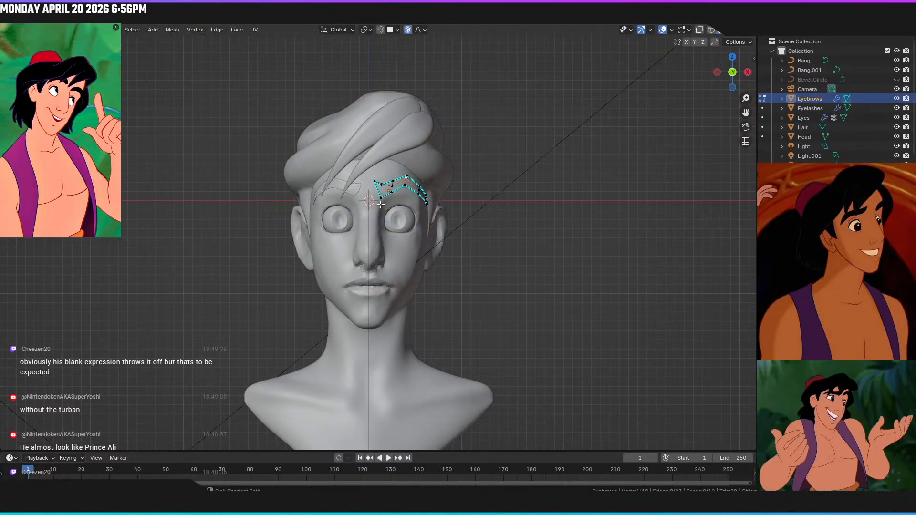
left_click(379, 208, "ctrl")
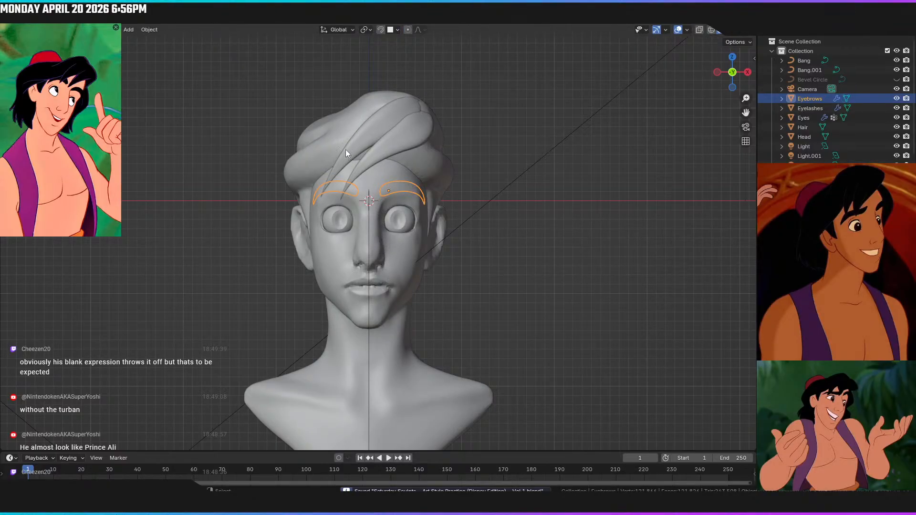
Select the Hair object and open it in the sculpting workspace, close in on its front edge behind the bangs
left_click(330, 128)
middle_click_drag(330, 128, 434, 168)
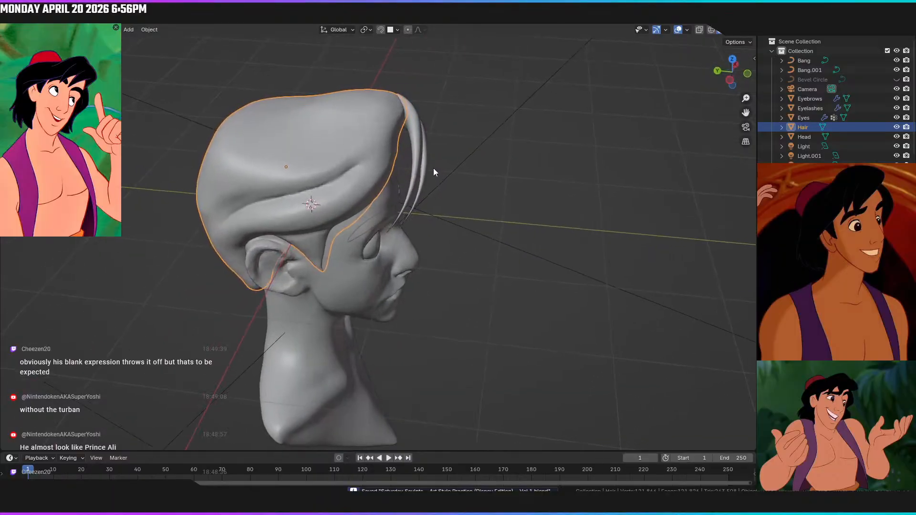
key("KP_1")
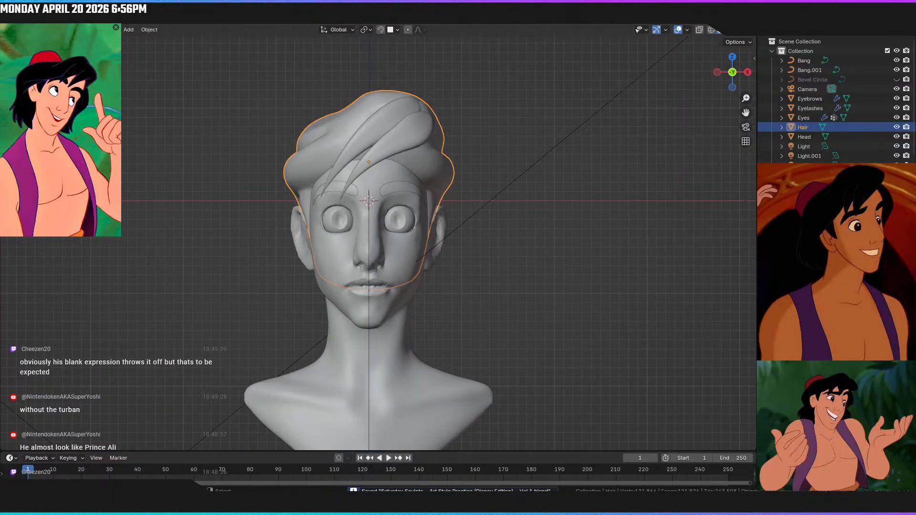
left_click(206, 23)
middle_click_drag(325, 135, 423, 148)
scroll(396, 121, "up", 4)
middle_click_drag(385, 113, 374, 272)
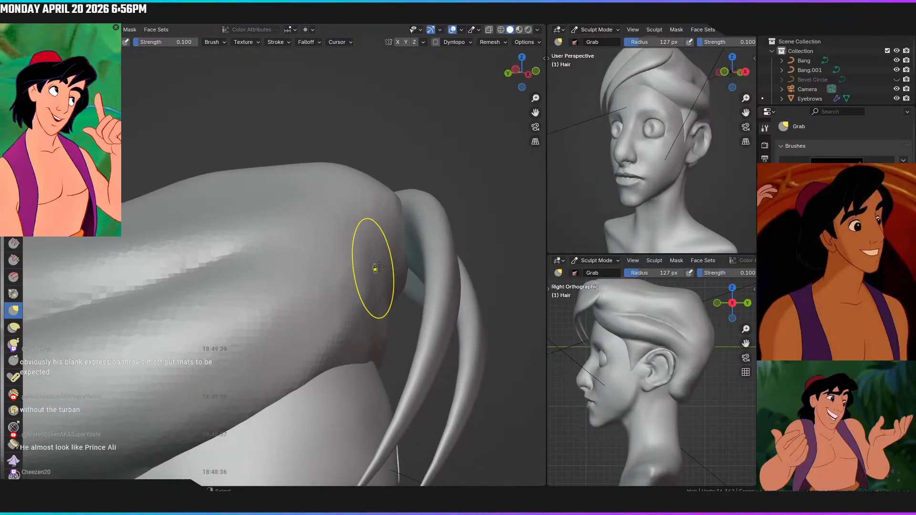
Pull the hair's front edge toward the underside of the bangs with Grab strokes, setting the brush radius to 157 px
left_click_drag(406, 245, 414, 251)
left_click_drag(405, 259, 411, 264)
middle_click_drag(382, 292, 394, 166)
left_click(399, 166)
left_click_drag(389, 172, 398, 147)
left_click_drag(399, 149, 403, 148)
mouse_move(405, 144)
left_mouse_down()
mouse_move(397, 159)
mouse_move(423, 173)
left_mouse_up()
mouse_move(364, 153)
middle_mouse_down()
mouse_move(430, 256)
mouse_move(392, 295)
middle_mouse_up()
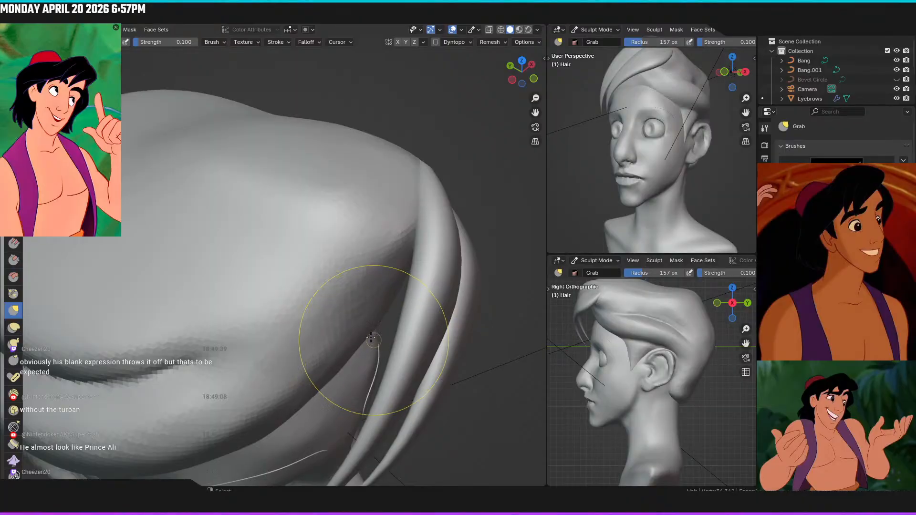
Refine the hair's upper front edge where the bangs attach, using the Grab brush at a 134 px radius
mouse_move(387, 287)
middle_mouse_down()
mouse_move(427, 268)
mouse_move(405, 272)
mouse_move(408, 265)
middle_mouse_up()
mouse_move(411, 220)
middle_mouse_down()
mouse_move(420, 307)
mouse_move(409, 259)
middle_mouse_up()
middle_click_drag(358, 205, 377, 163)
key("f")
left_click(373, 180)
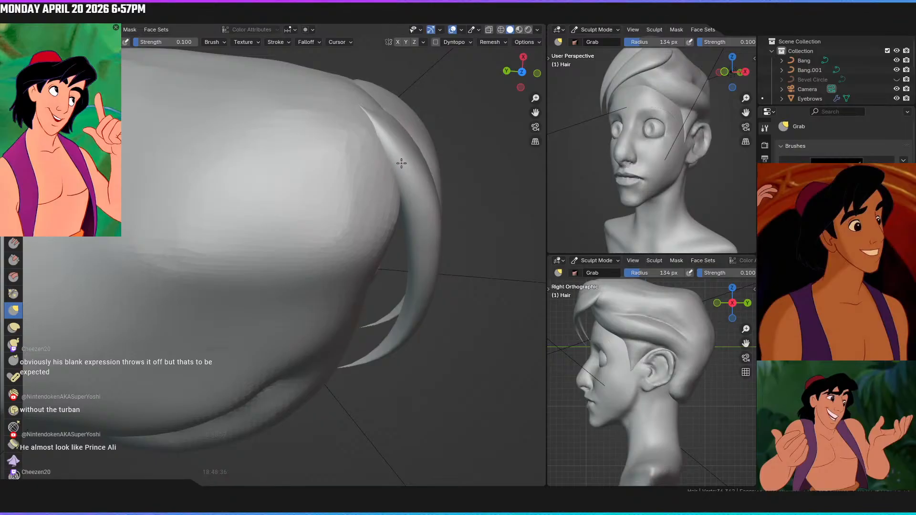
left_click_drag(409, 191, 405, 187)
left_click_drag(367, 137, 368, 126)
Examine the fit between the hair's front edge and the bangs from below, both sides and the front
middle_click_drag(382, 166, 364, 149)
mouse_move(409, 194)
middle_mouse_down()
mouse_move(403, 189)
mouse_move(400, 201)
mouse_move(357, 164)
mouse_move(377, 171)
middle_mouse_up()
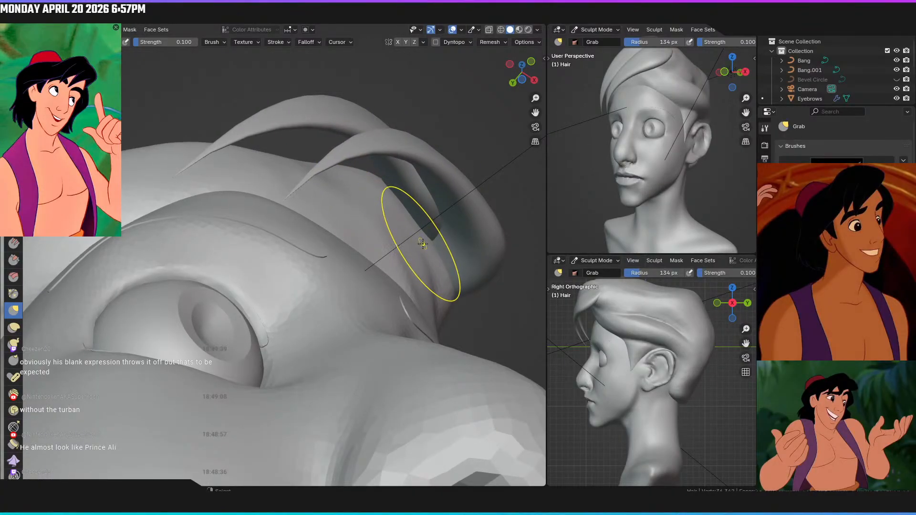
mouse_move(372, 209)
middle_mouse_down()
mouse_move(425, 271)
mouse_move(395, 236)
mouse_move(392, 217)
middle_mouse_up()
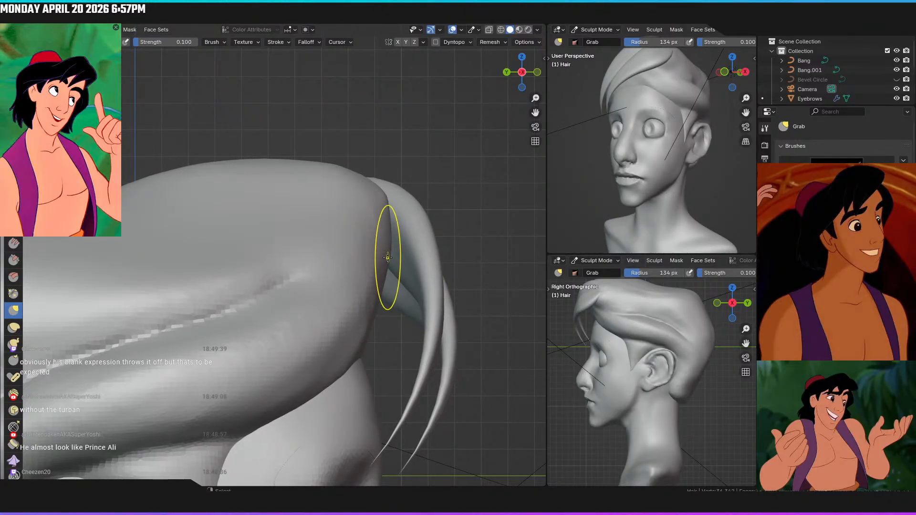
middle_click_drag(389, 231, 370, 286)
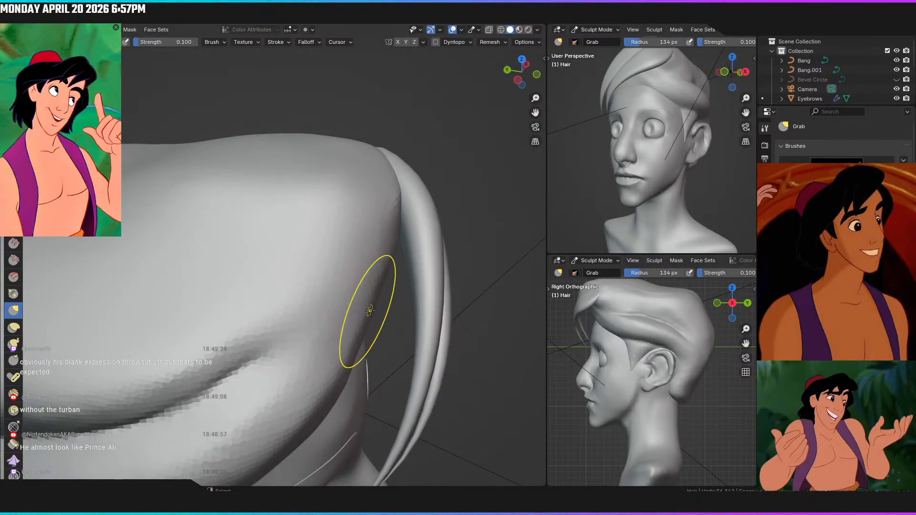
key("KP_3")
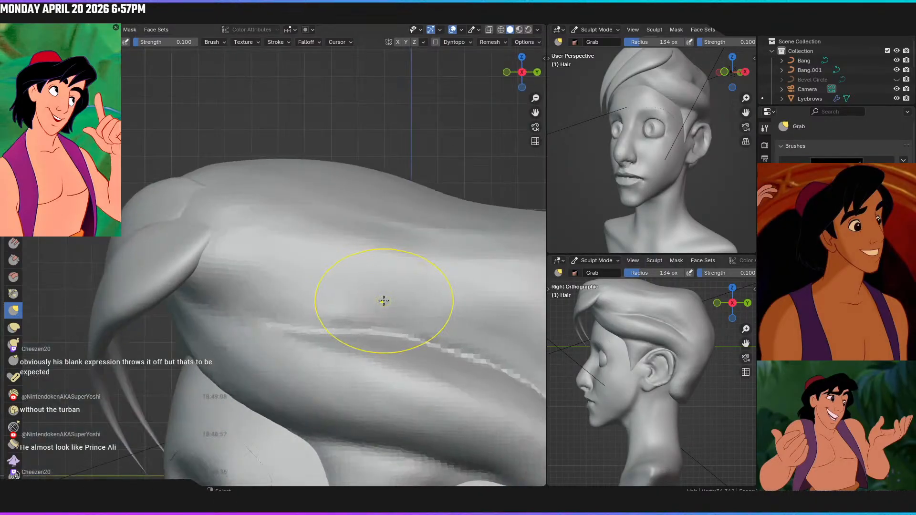
key("ctrl+KP_3")
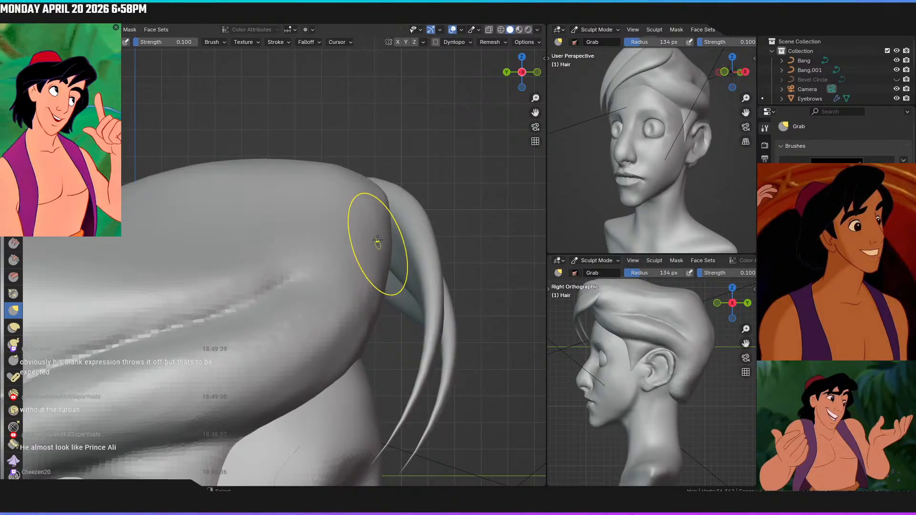
mouse_move(379, 206)
middle_mouse_down()
mouse_move(335, 255)
mouse_move(311, 262)
mouse_move(369, 412)
middle_mouse_up()
key("KP_1")
mouse_move(363, 380)
middle_mouse_down("shift")
mouse_move(391, 258)
mouse_move(379, 236)
mouse_move(375, 248)
middle_mouse_up("shift")
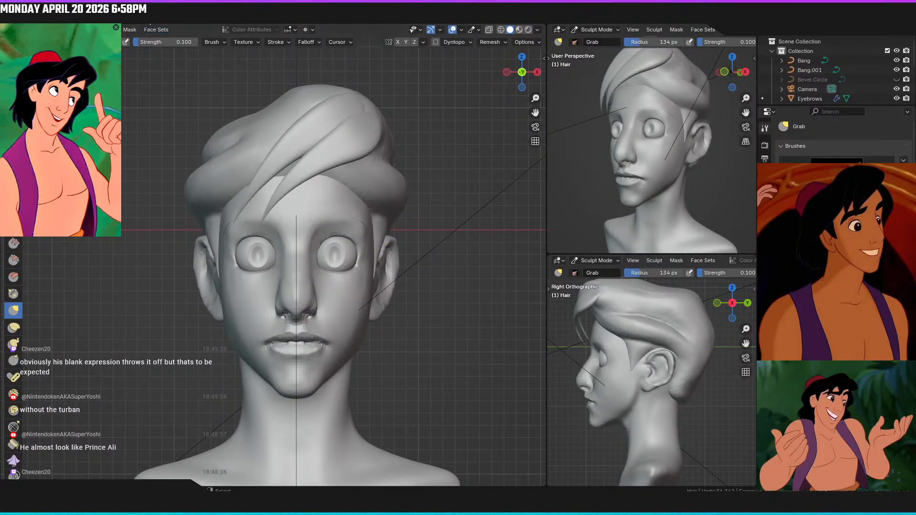
Deselect the hair in the layout workspace and check the bust in Rendered shading from the front and side
left_click(147, 17)
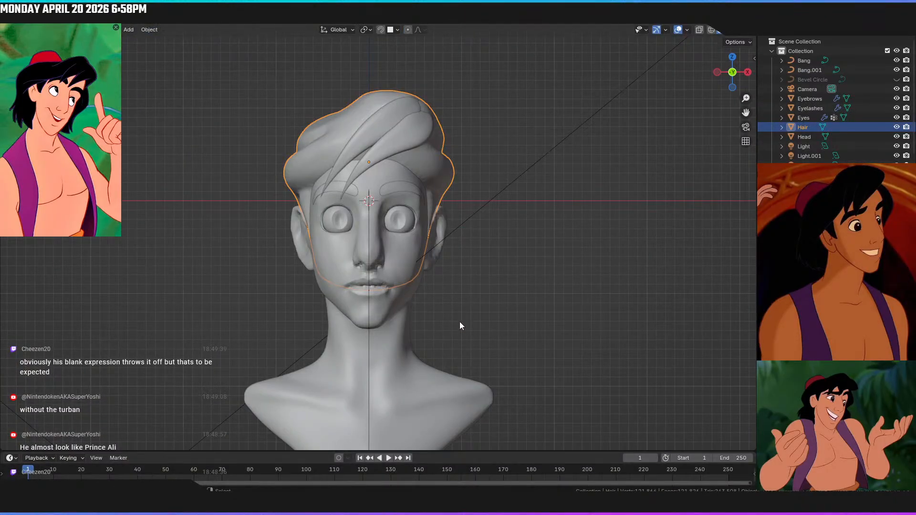
left_click(534, 311)
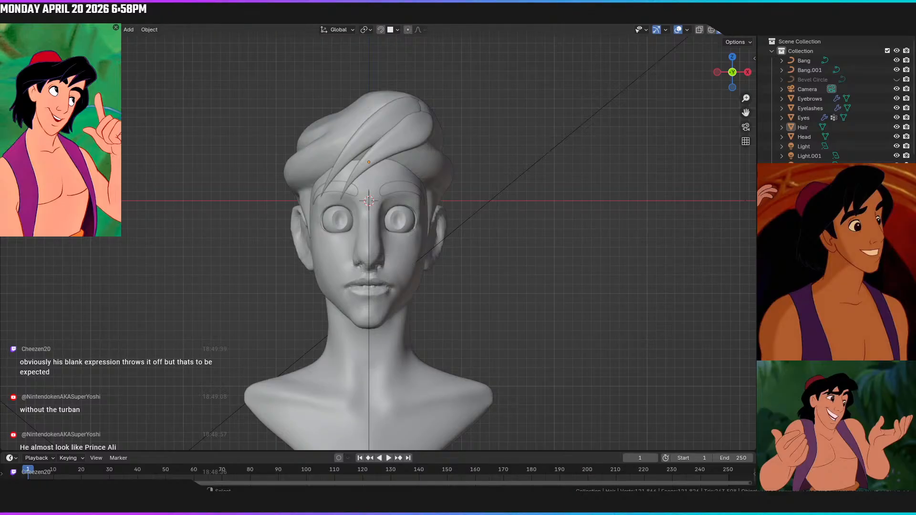
key("z")
left_click(528, 129)
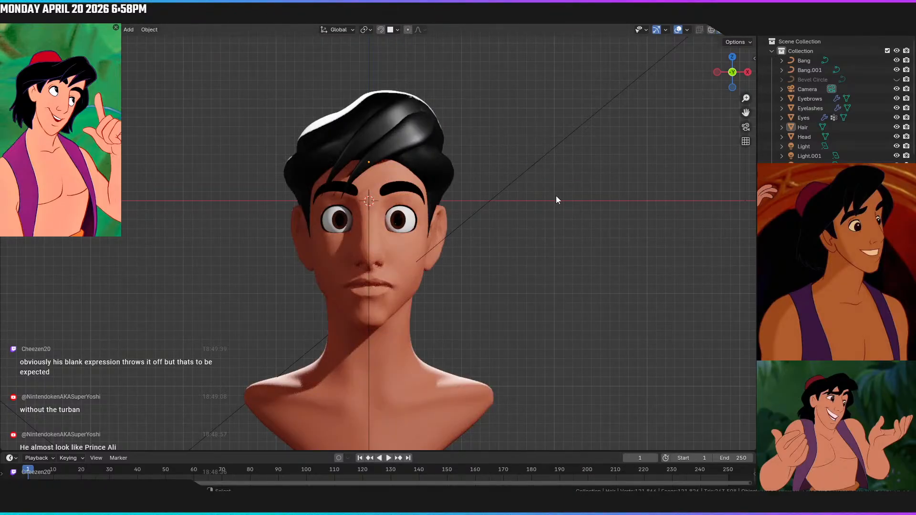
middle_click_drag(497, 239, 530, 310)
middle_click_drag(512, 201, 677, 263)
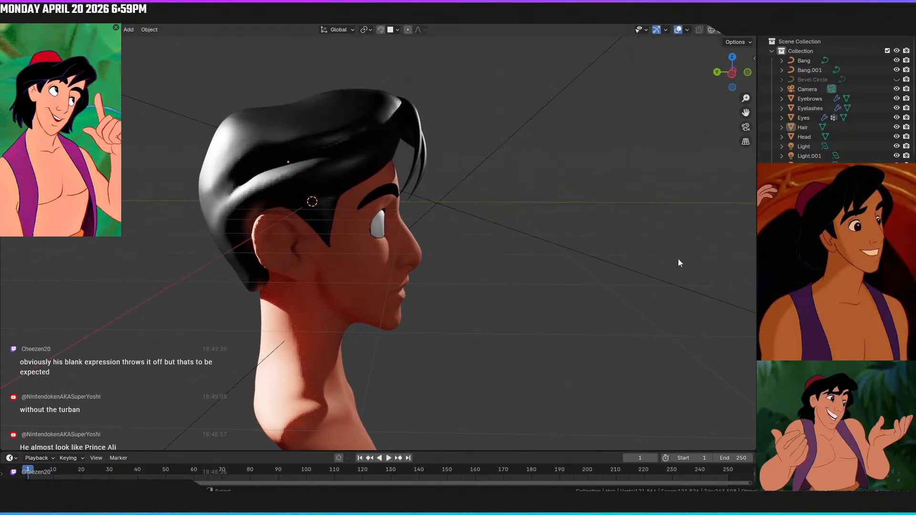
key("KP_3")
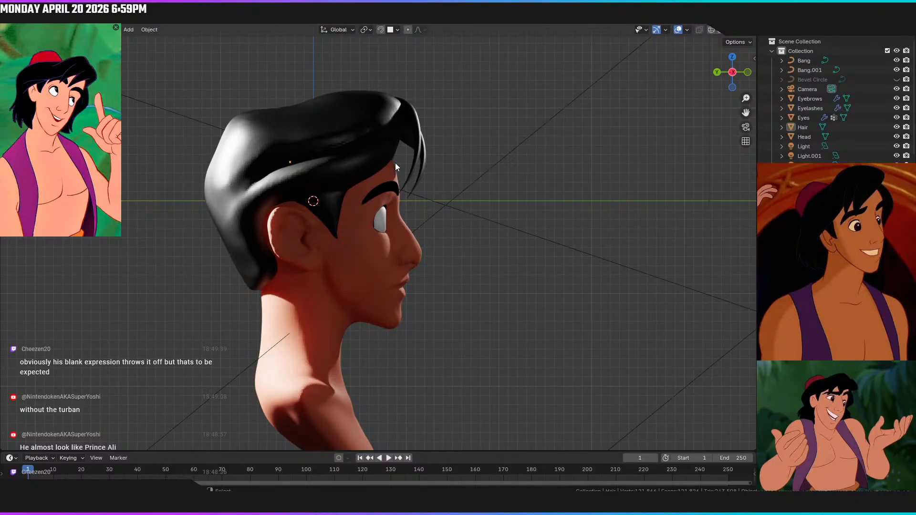
middle_click_drag(396, 148, 324, 159)
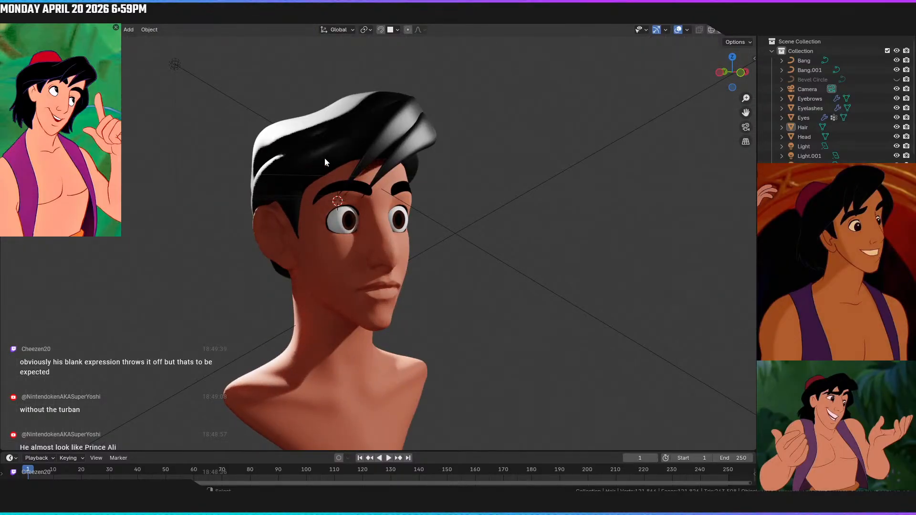
key("KP_1")
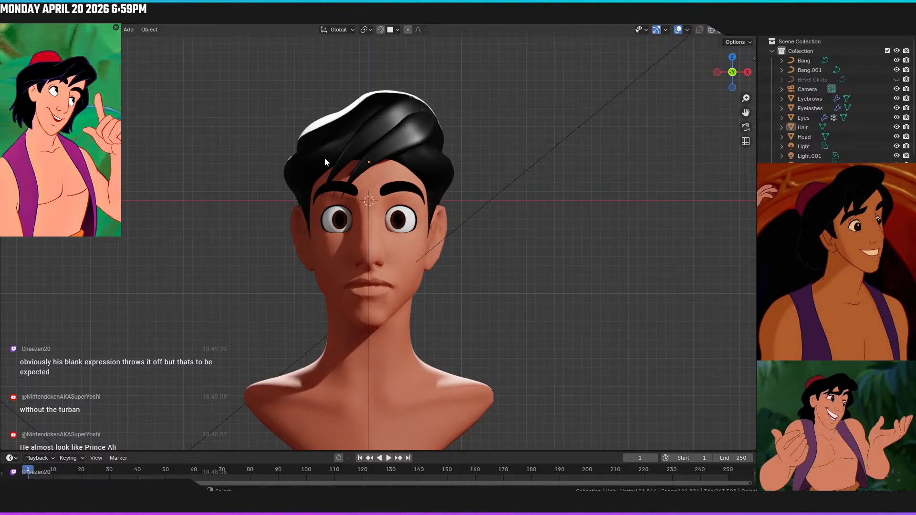
Save the file in Solid shading and select the Hair object
key("z")
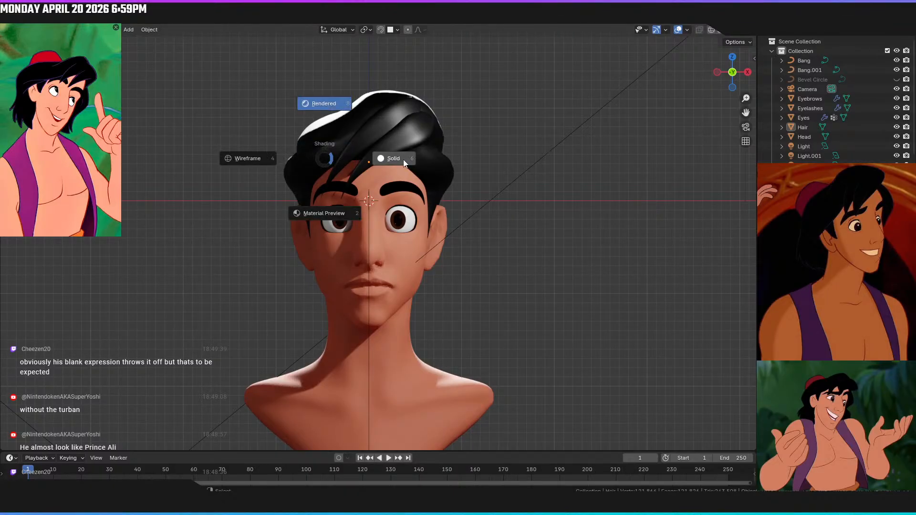
left_click(402, 159)
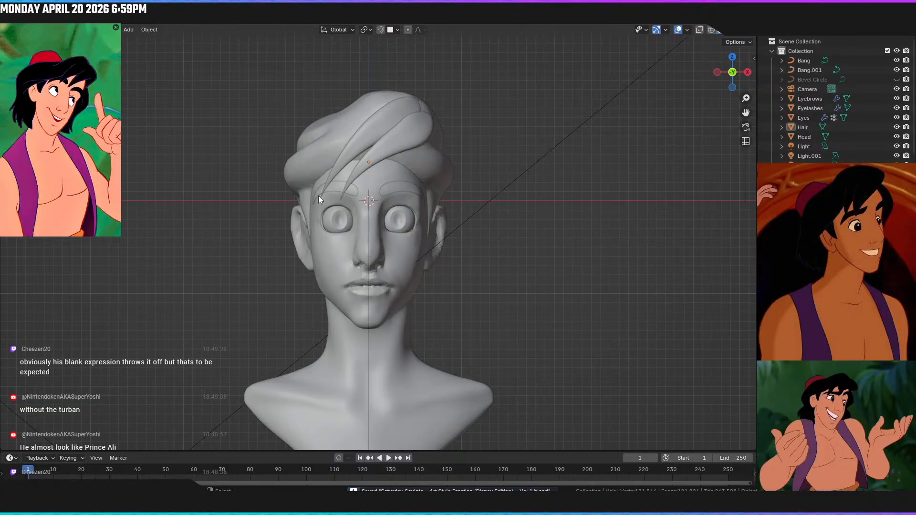
left_click(310, 152)
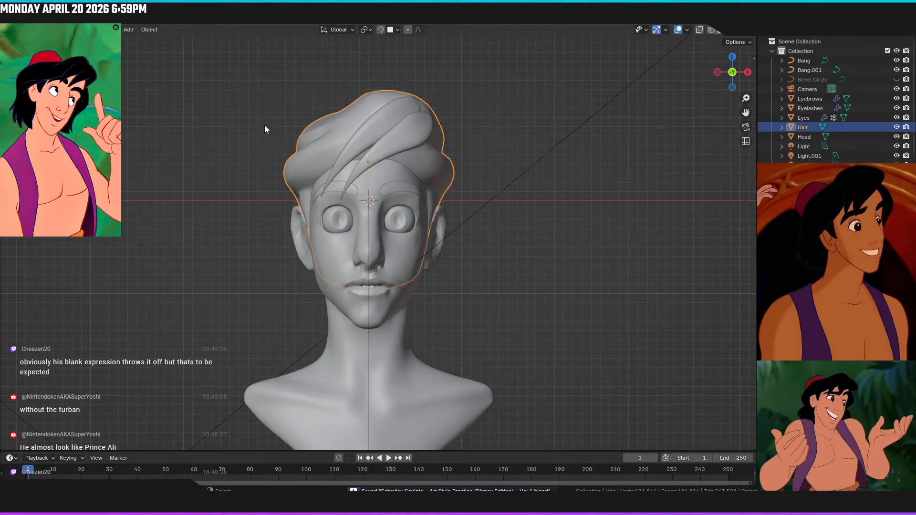
Pull the hair's front edge forward towards the bangs in side view, using the Grab brush at a reduced radius of 88 px
left_click(205, 22)
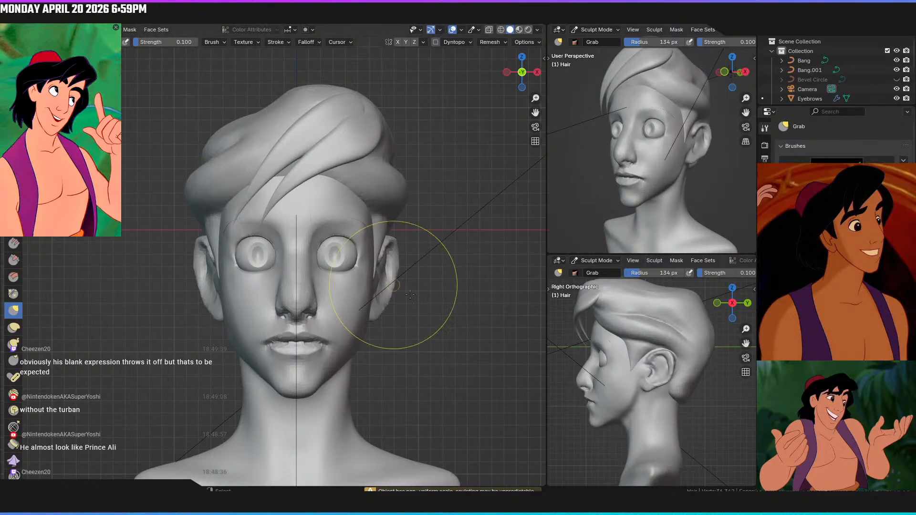
middle_click_drag(430, 308, 425, 319)
key("ctrl+KP_3")
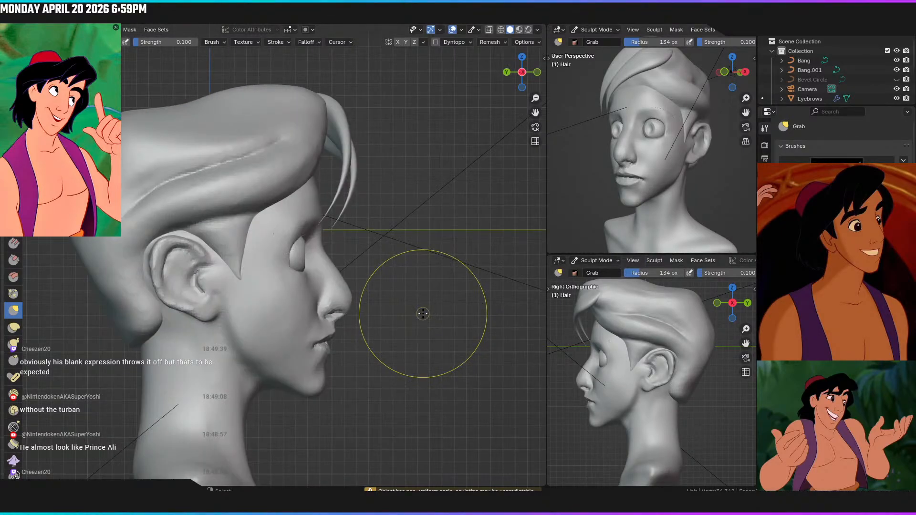
key("f")
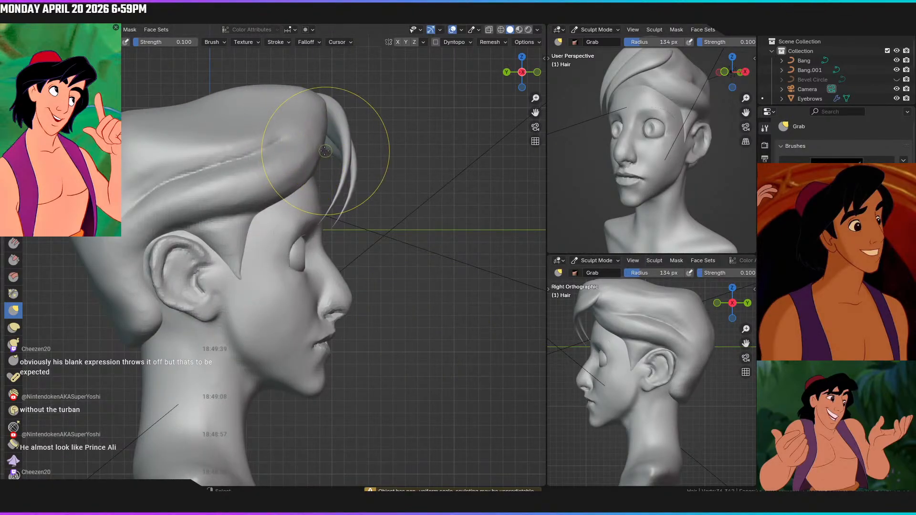
left_click(321, 154)
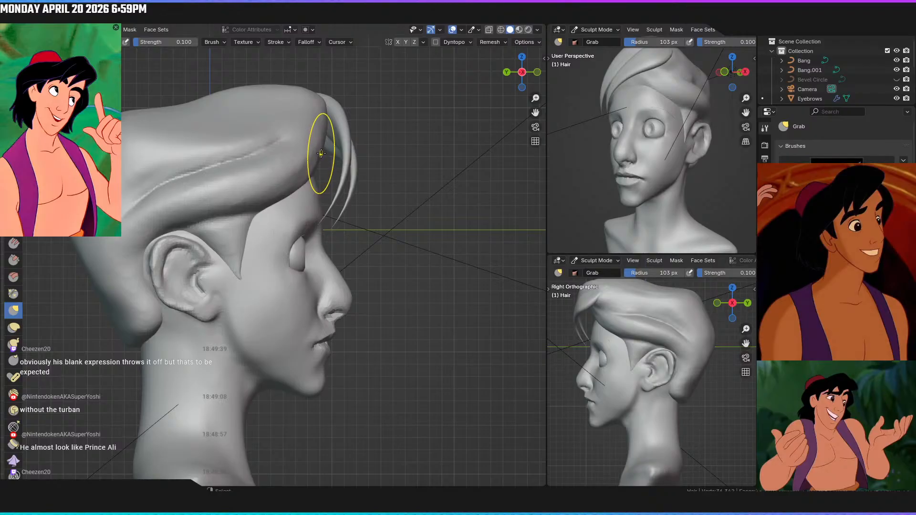
mouse_move(323, 147)
left_mouse_down()
mouse_move(349, 161)
mouse_move(328, 139)
mouse_move(356, 143)
left_mouse_up()
mouse_move(355, 143)
middle_mouse_down()
mouse_move(290, 110)
mouse_move(297, 123)
middle_mouse_up()
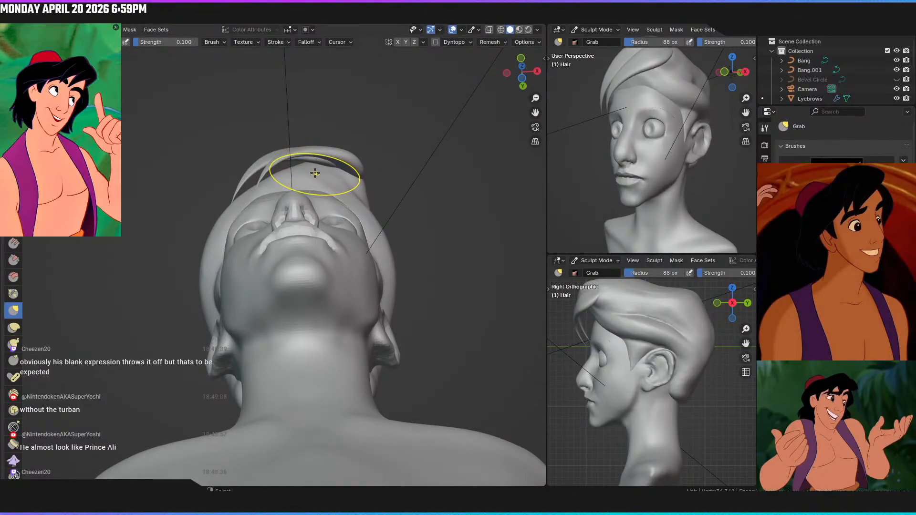
middle_click_drag(353, 173, 417, 229)
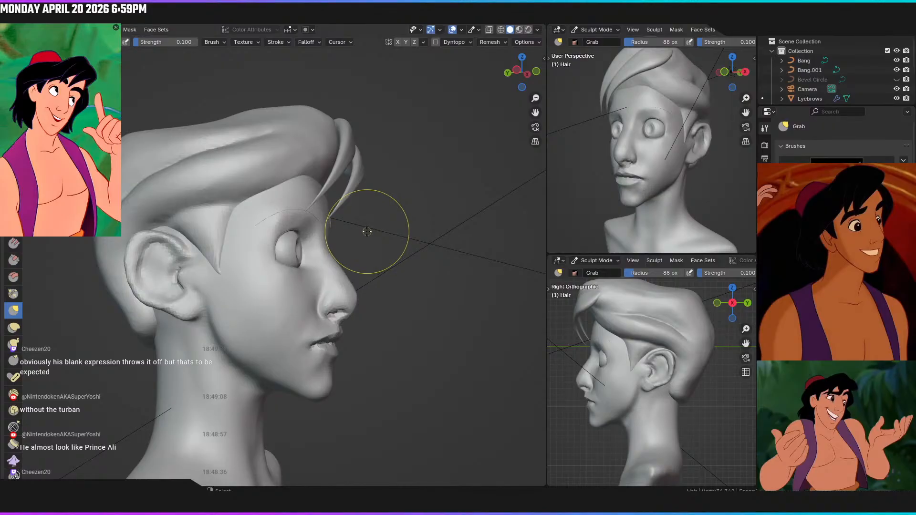
Refine the hair's front edge behind the bangs with the Grab brush at a 70 px radius, checking the fit from below and above
key("ctrl+KP_3")
middle_click_drag(335, 143, 348, 169, "ctrl")
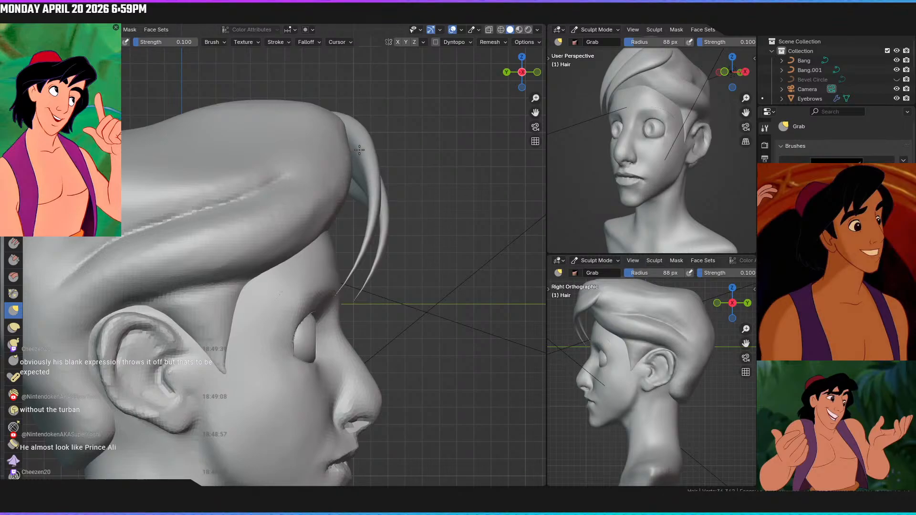
key("f")
left_click(346, 149)
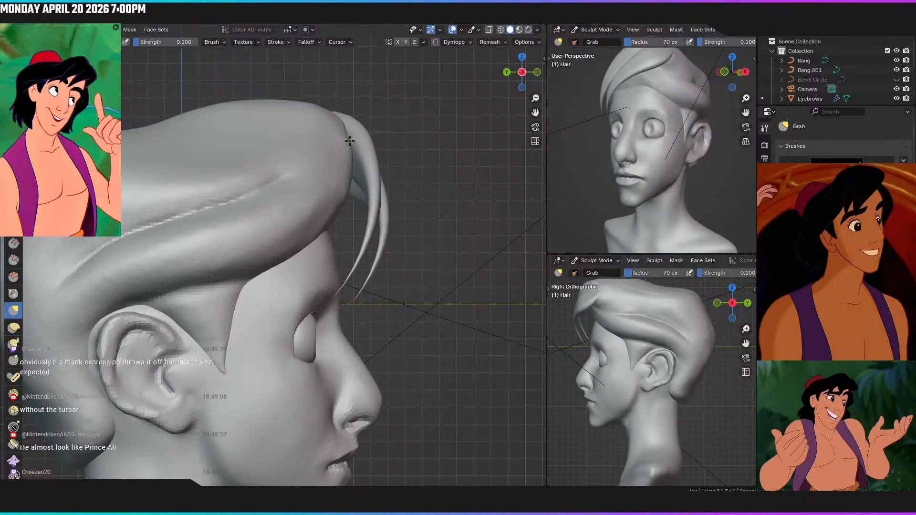
mouse_move(347, 153)
middle_mouse_down()
mouse_move(317, 135)
mouse_move(316, 146)
mouse_move(272, 143)
middle_mouse_up()
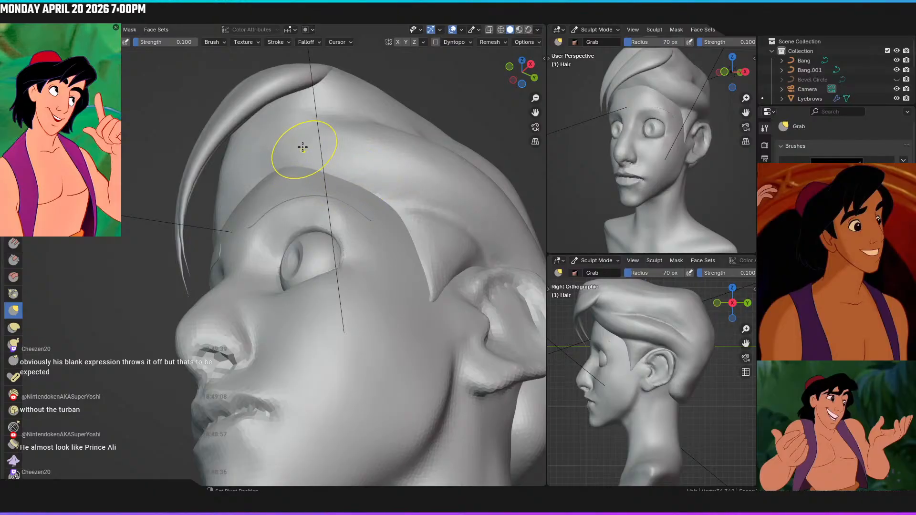
middle_click_drag(262, 198, 393, 200)
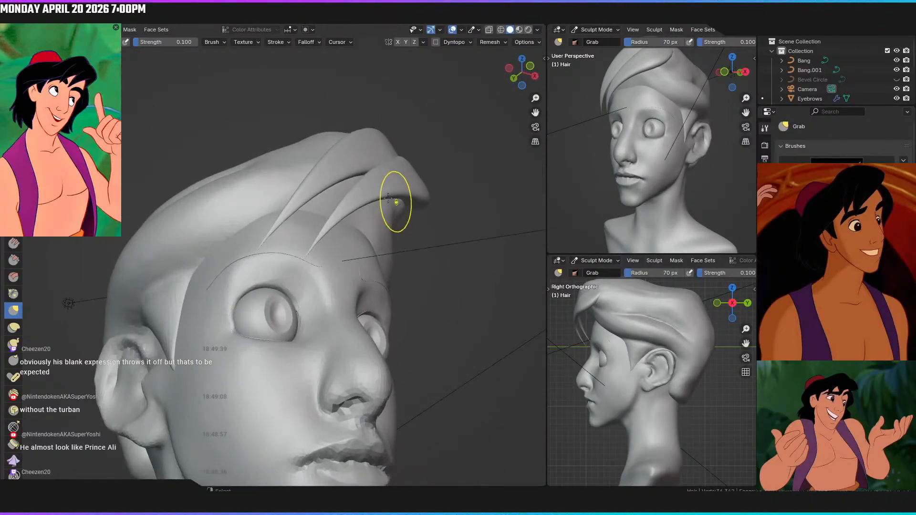
mouse_move(338, 221)
middle_mouse_down()
mouse_move(296, 197)
mouse_move(336, 200)
mouse_move(364, 189)
middle_mouse_up()
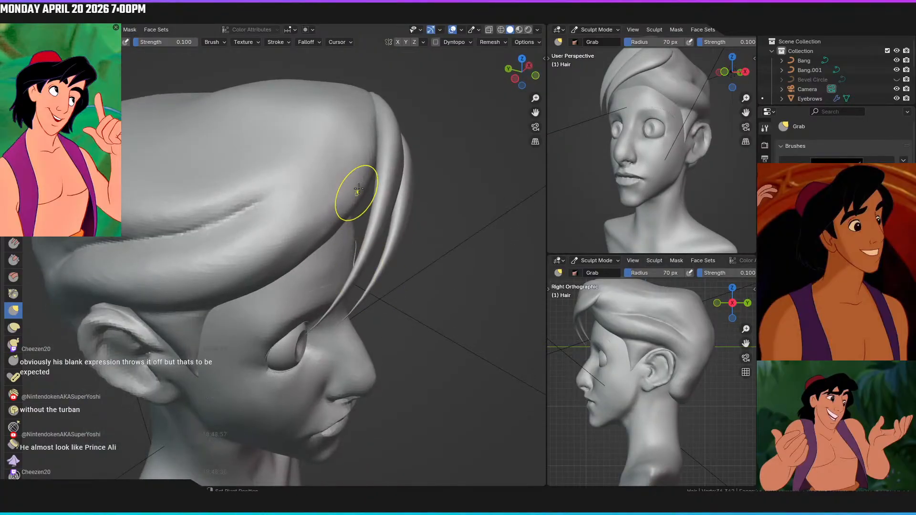
mouse_move(380, 126)
middle_mouse_down()
mouse_move(337, 211)
mouse_move(386, 198)
middle_mouse_up()
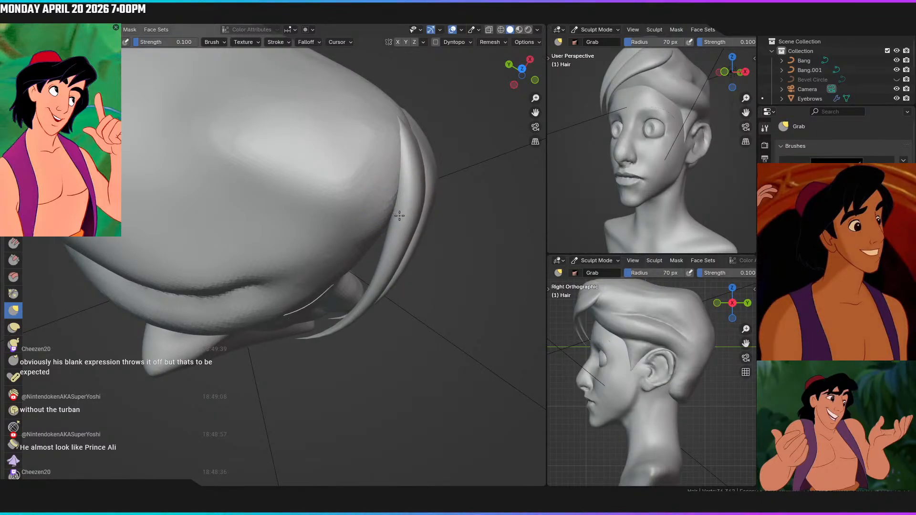
left_click_drag(393, 201, 390, 213)
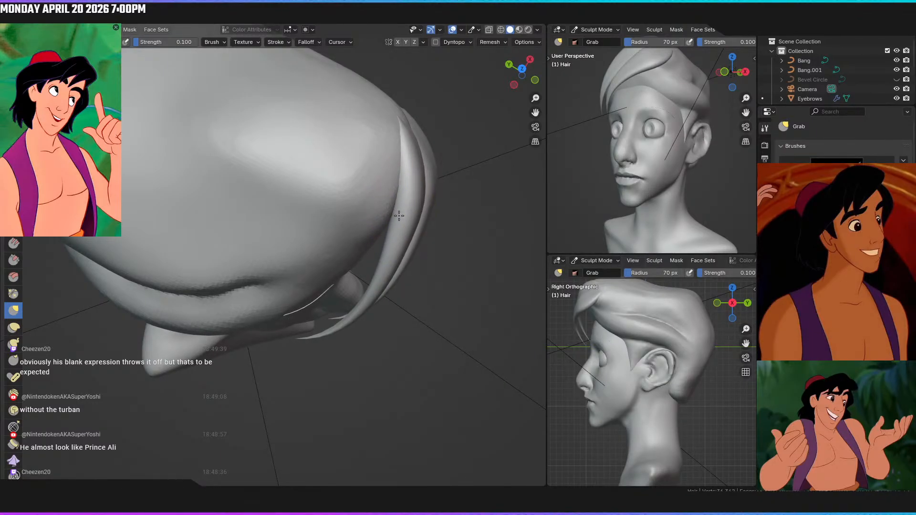
mouse_move(394, 199)
middle_mouse_down()
mouse_move(334, 186)
mouse_move(352, 168)
middle_mouse_up()
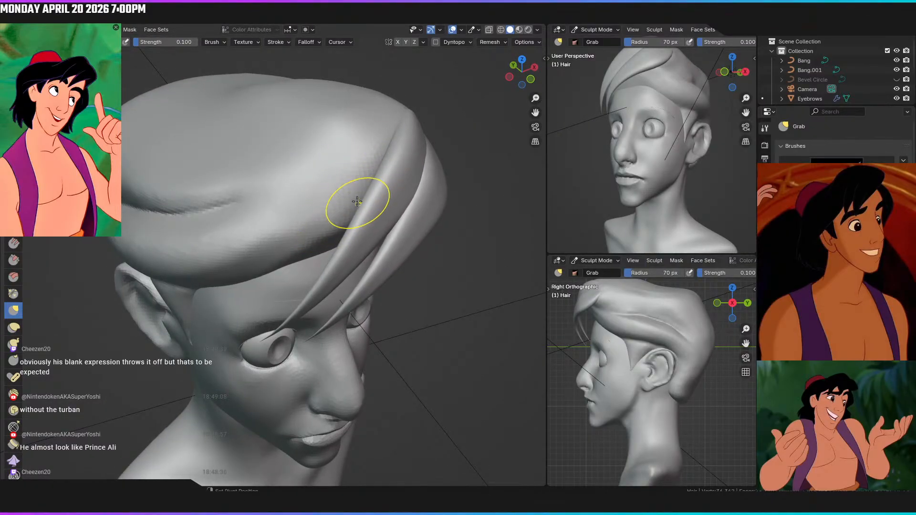
mouse_move(352, 210)
middle_mouse_down()
mouse_move(393, 270)
mouse_move(292, 210)
mouse_move(313, 203)
mouse_move(301, 186)
mouse_move(282, 231)
mouse_move(245, 235)
middle_mouse_up()
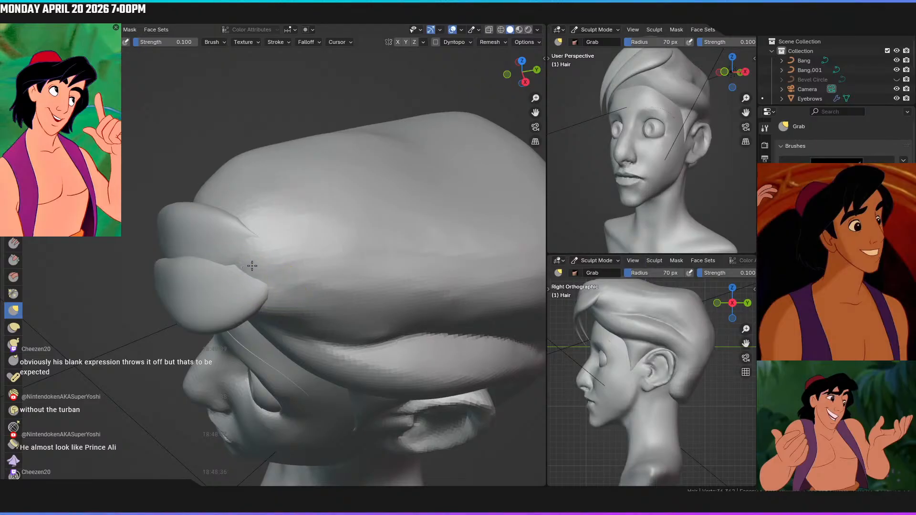
middle_click_drag(307, 262, 377, 201)
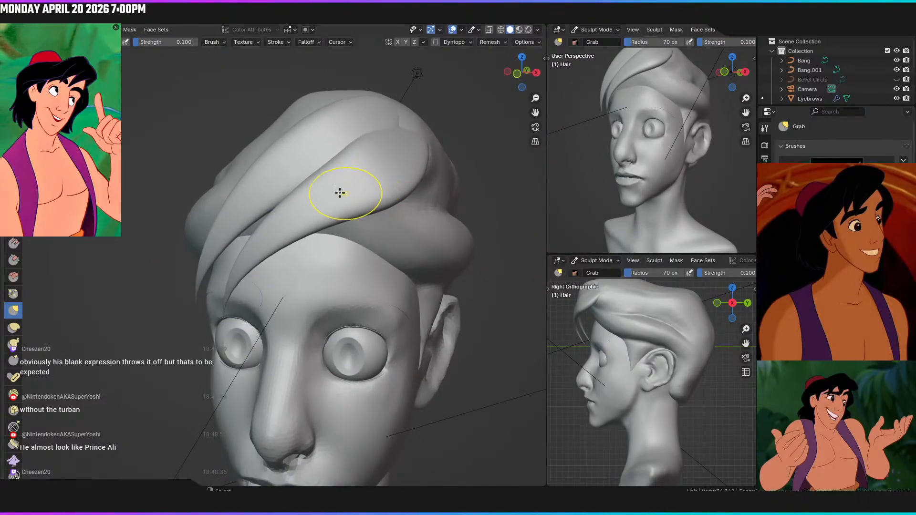
Check the whole bust from the front, then inspect it in the layout workspace in Rendered shading from the side, three-quarter and front views
key("KP_1")
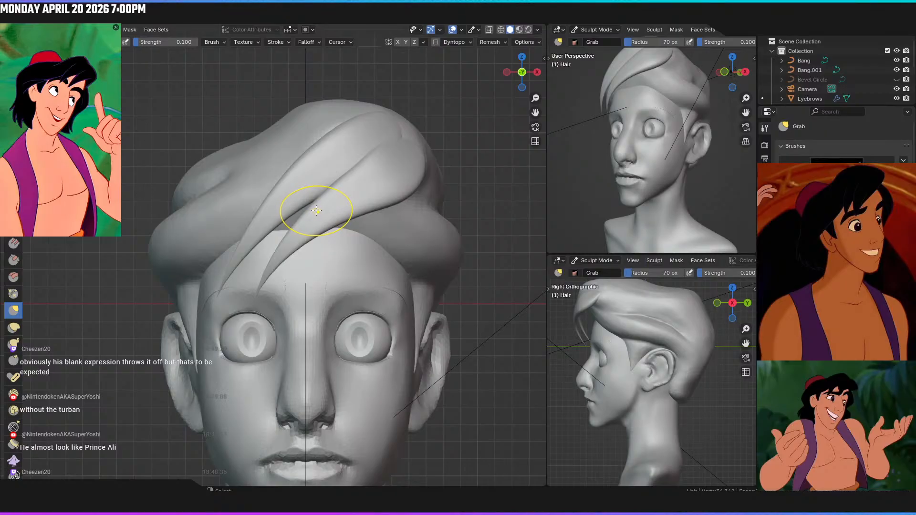
scroll(286, 239, "down", 4)
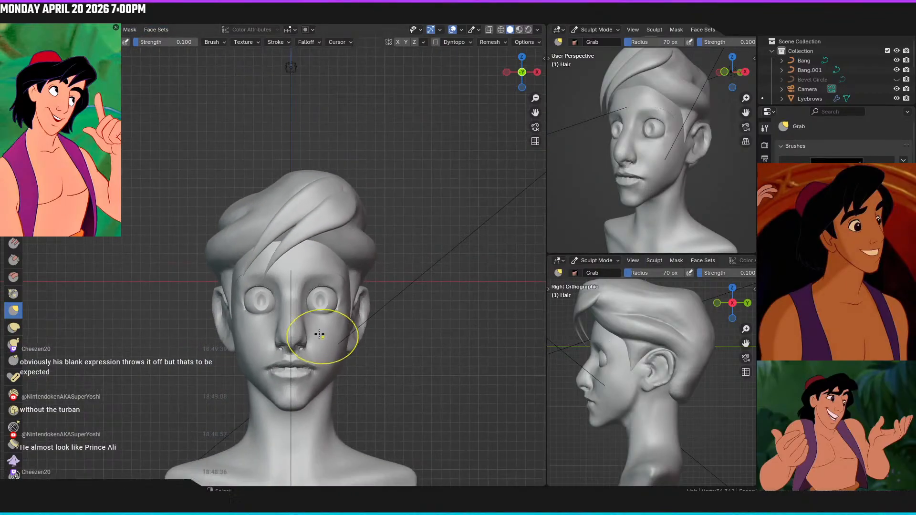
mouse_move(326, 253)
middle_mouse_down("shift")
mouse_move(307, 237)
mouse_move(307, 275)
middle_mouse_up("shift")
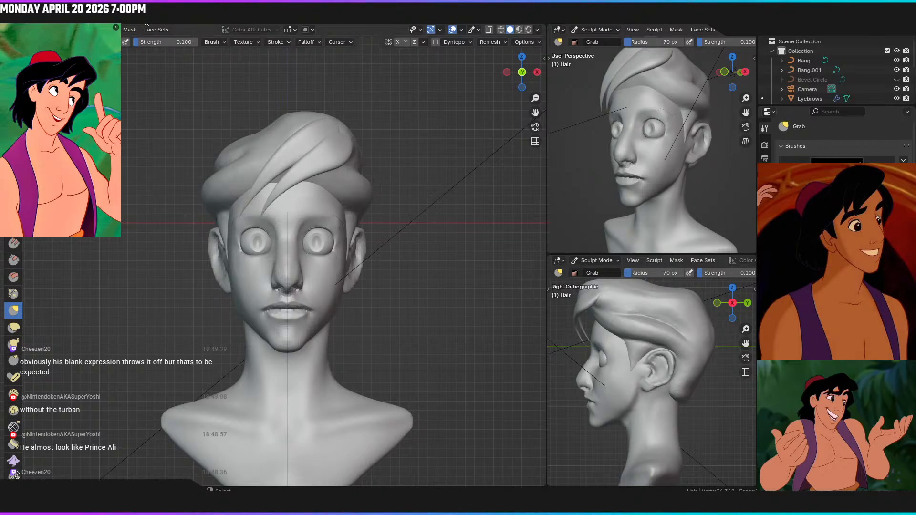
left_click(147, 24)
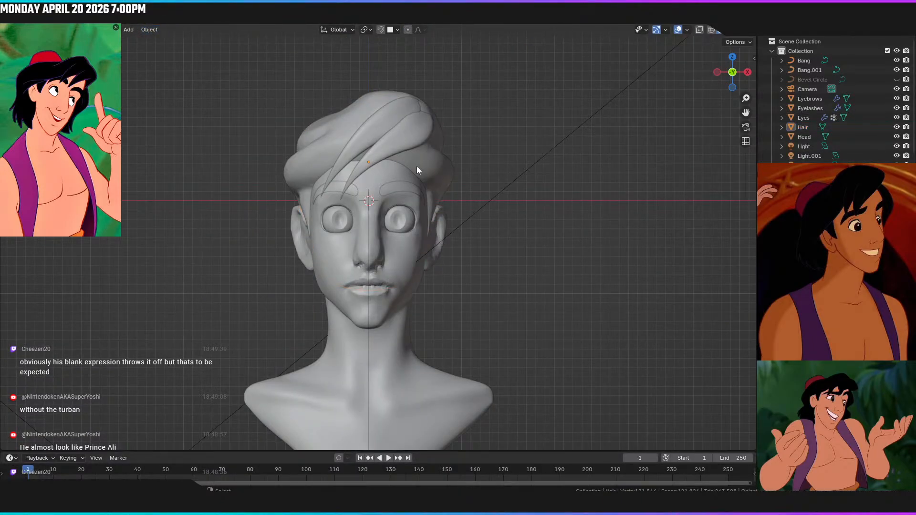
key("z")
left_click(471, 90)
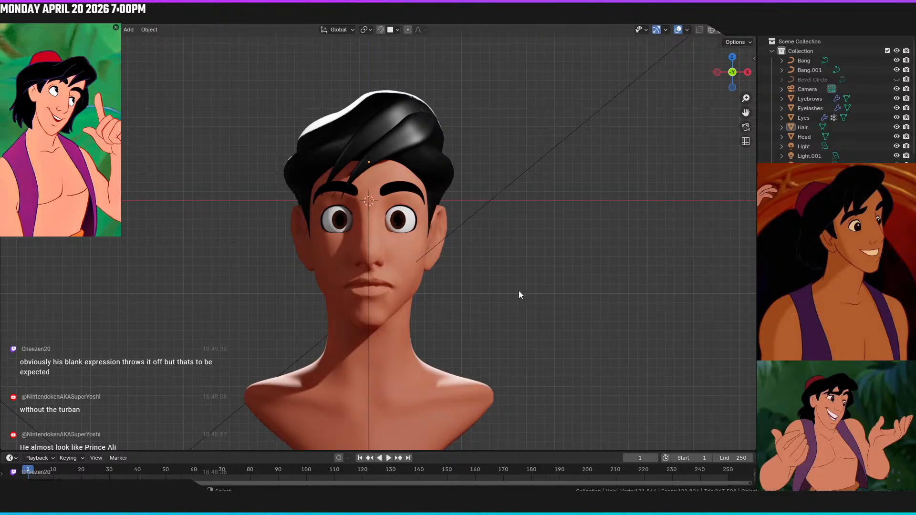
middle_click_drag(547, 317, 631, 324)
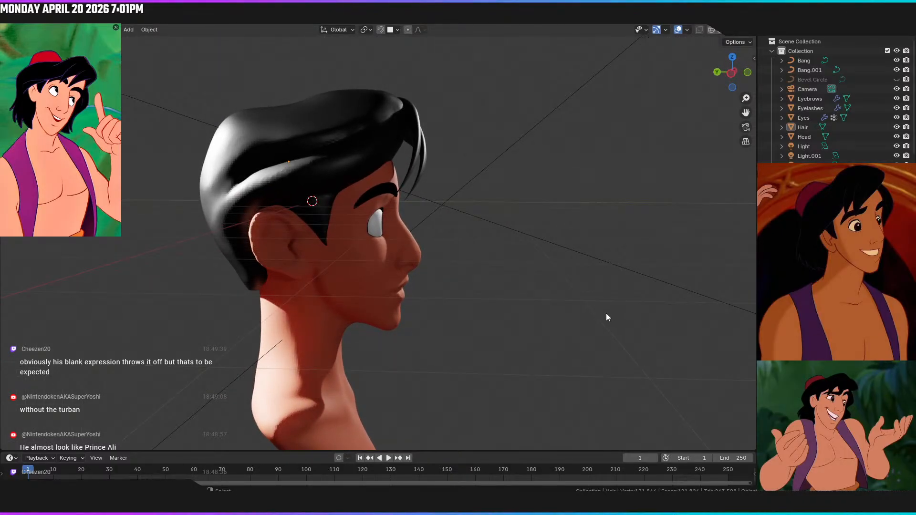
key("ctrl+KP_3")
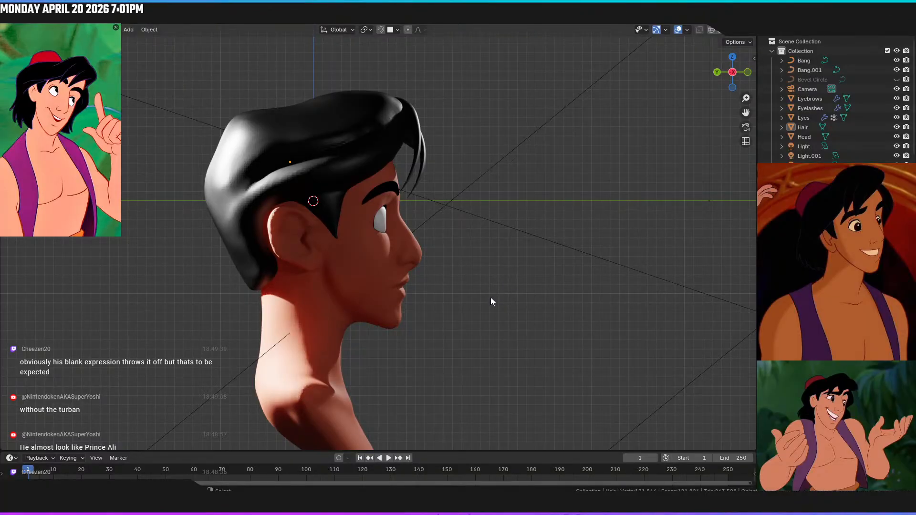
middle_click_drag(443, 278, 409, 275)
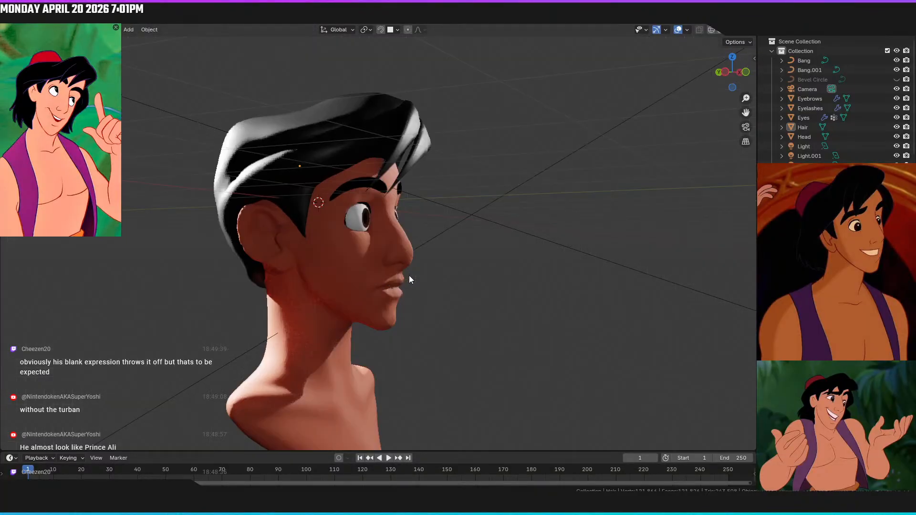
middle_click_drag(462, 301, 413, 302)
middle_click_drag(481, 311, 520, 318)
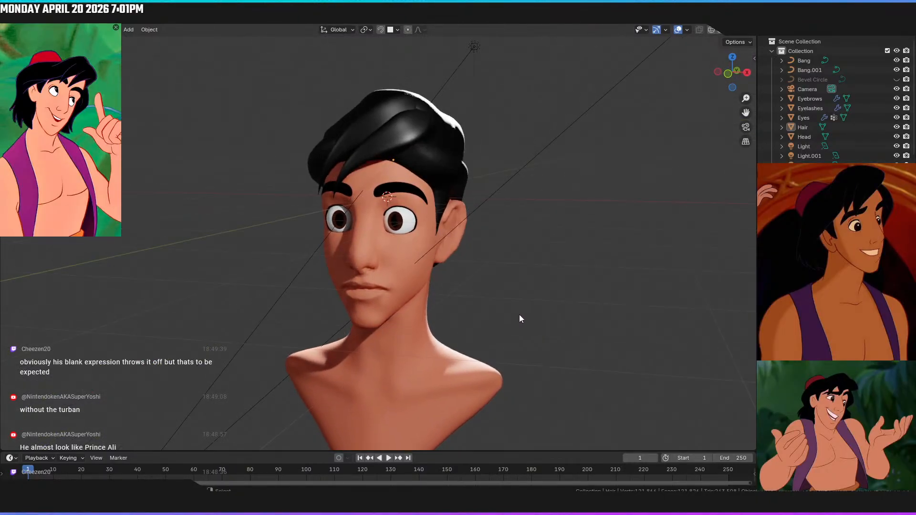
key("KP_1")
Return to Solid shading, save the file, and select only the upper bang curve, Bang.001
key("z")
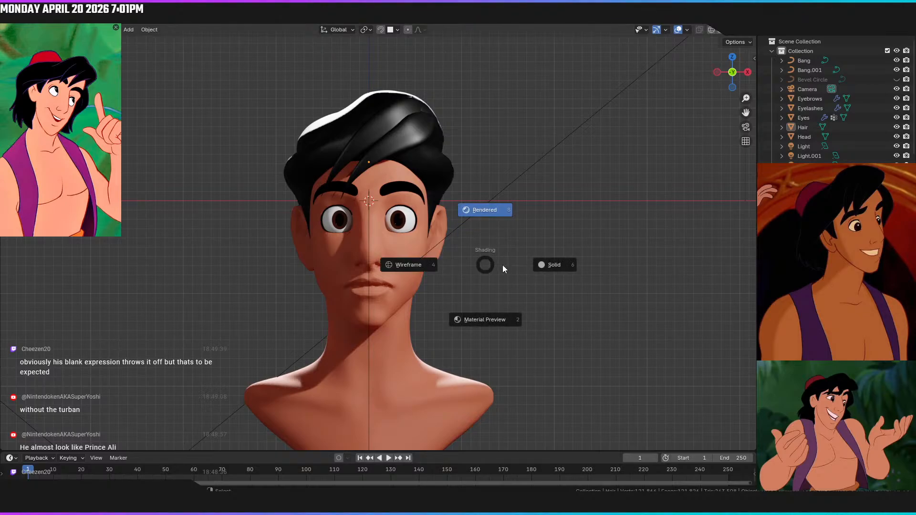
left_click(555, 265)
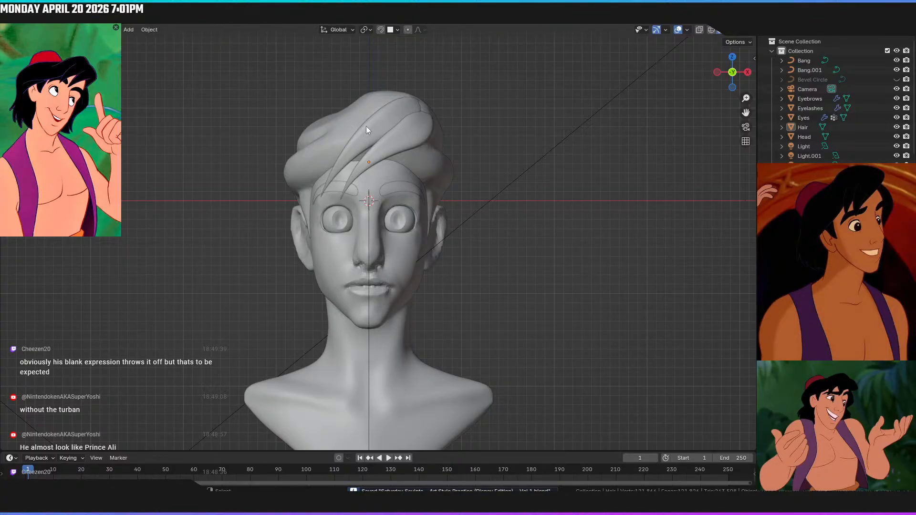
left_click(385, 118)
key("alt+a")
left_click(376, 124)
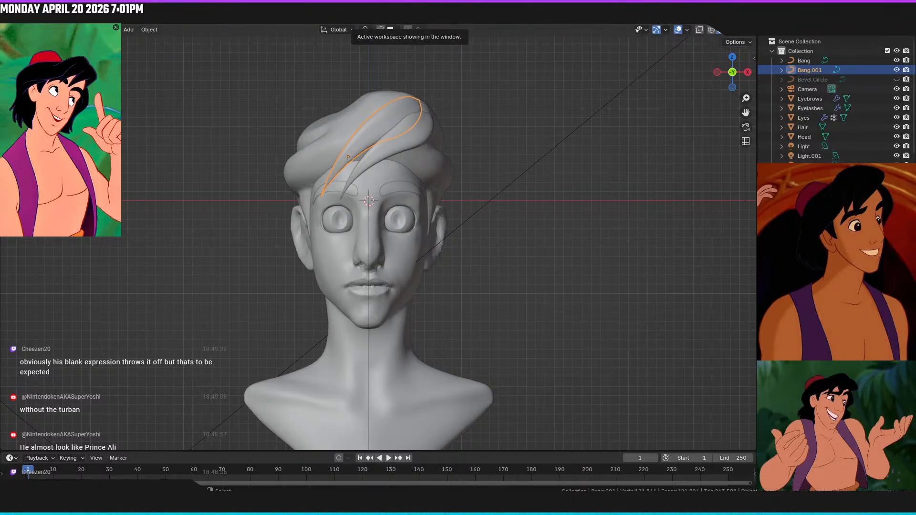
Open the upper bang curve for editing in the modeling workspace and select the control point at its root
left_click(163, 17)
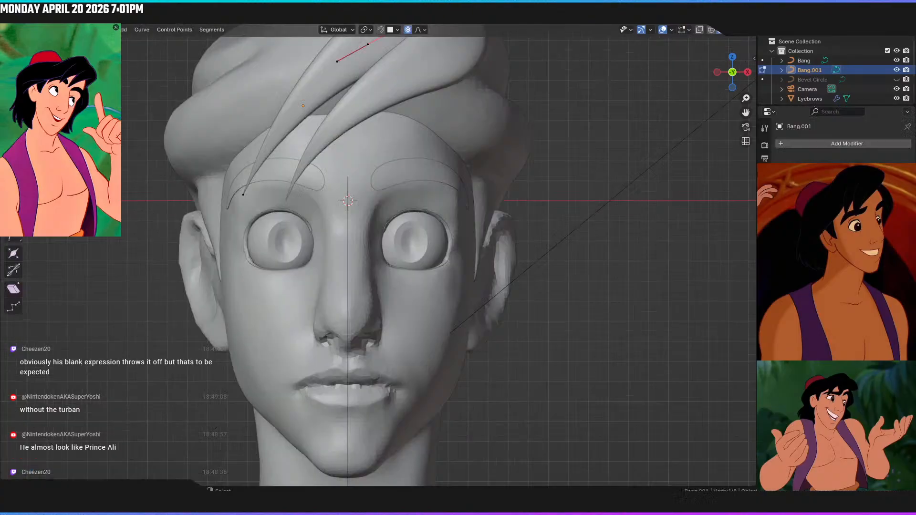
middle_click_drag(383, 92, 487, 281, "shift")
scroll(390, 281, "down", 2)
left_click(408, 30)
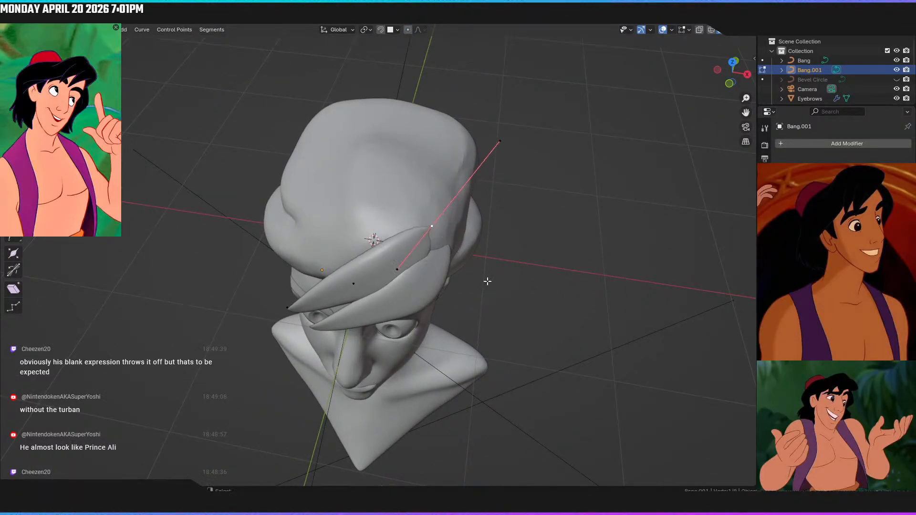
key("s")
key("x")
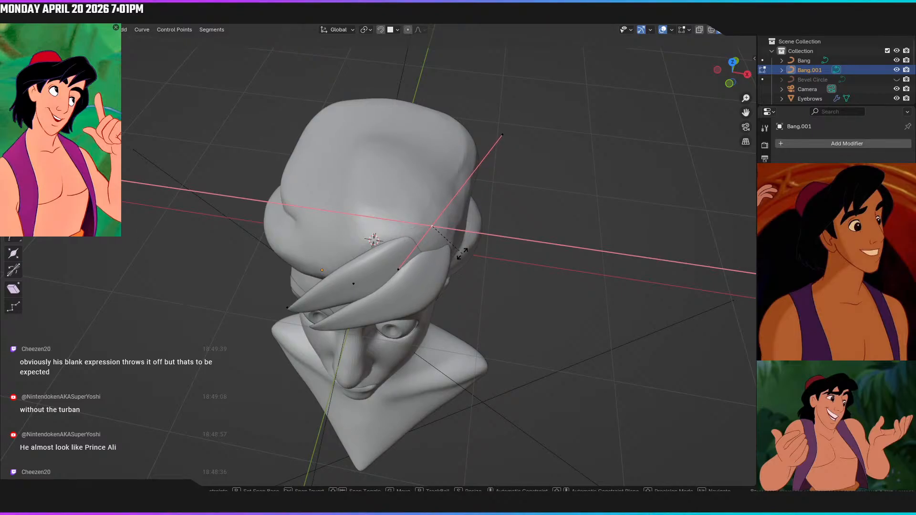
left_click(465, 269)
key("r")
key("z")
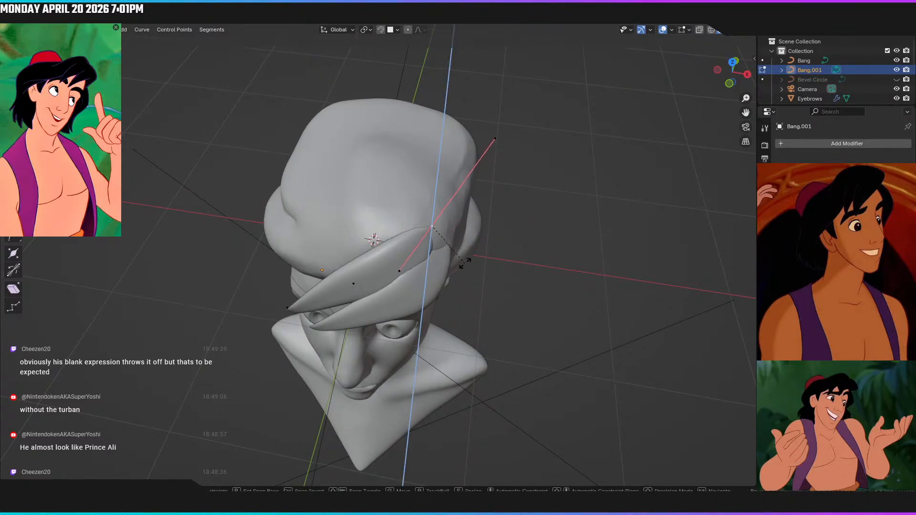
right_click(462, 257)
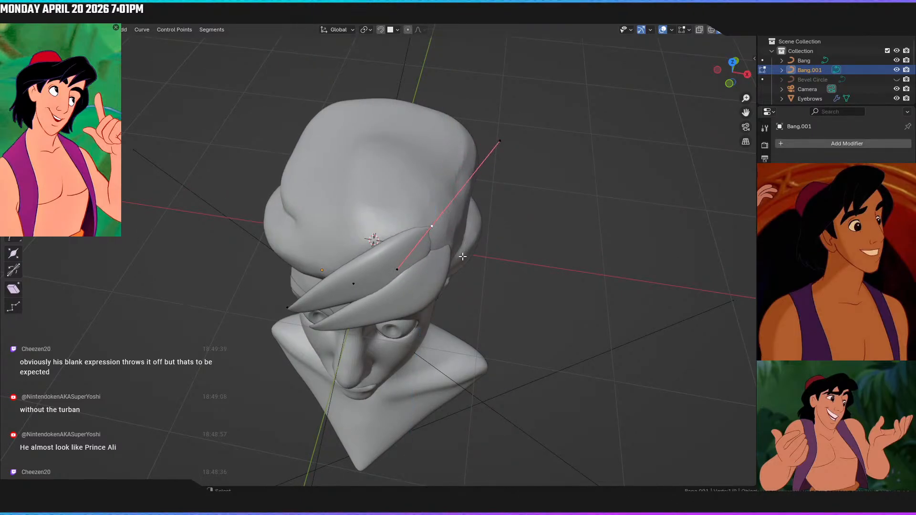
Try to rotate the upper bang's root control point about its Y and Z axes in Local orientation
left_click(335, 29)
left_click(327, 72)
key("r")
key("y")
right_click(463, 228)
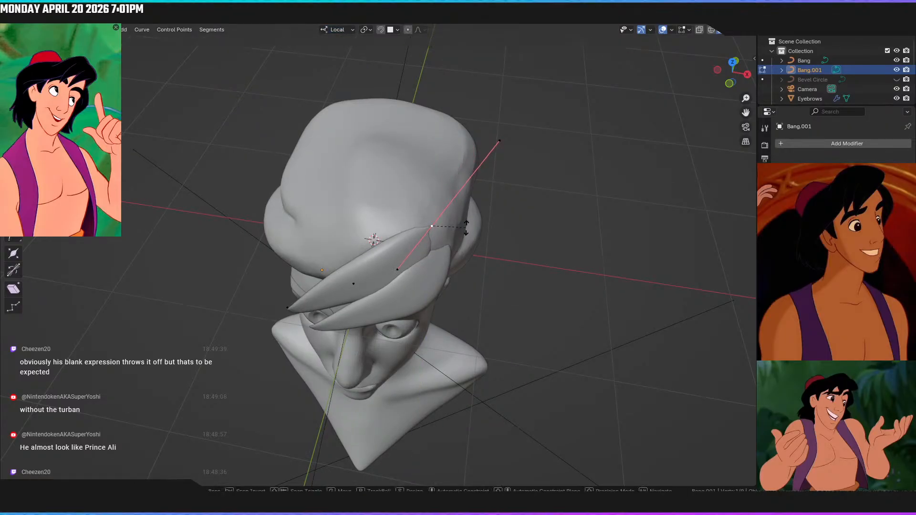
key("z")
left_click(493, 200)
Try to rotate the upper bang's root control point about its Y and Z axes in Normal orientation
left_click(338, 30)
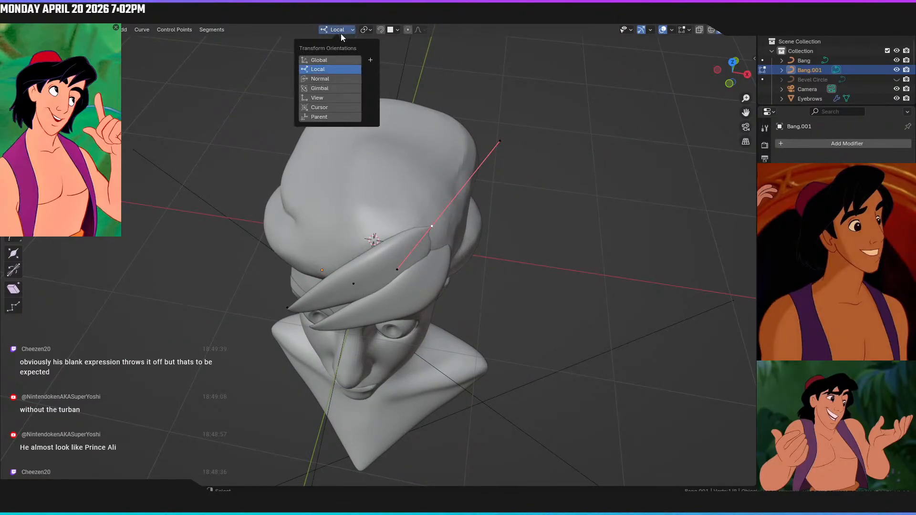
left_click(342, 78)
key("r")
key("y")
left_click(525, 208)
key("r")
key("z")
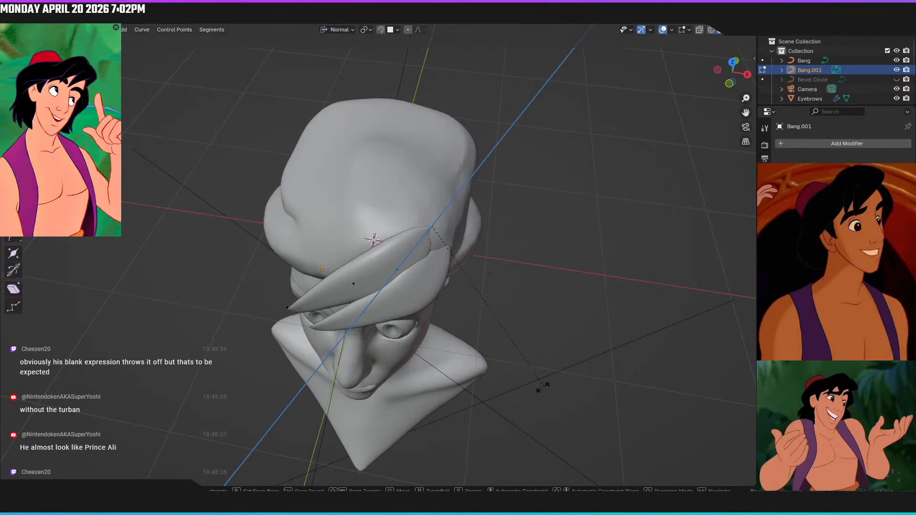
left_click(514, 379)
key("r")
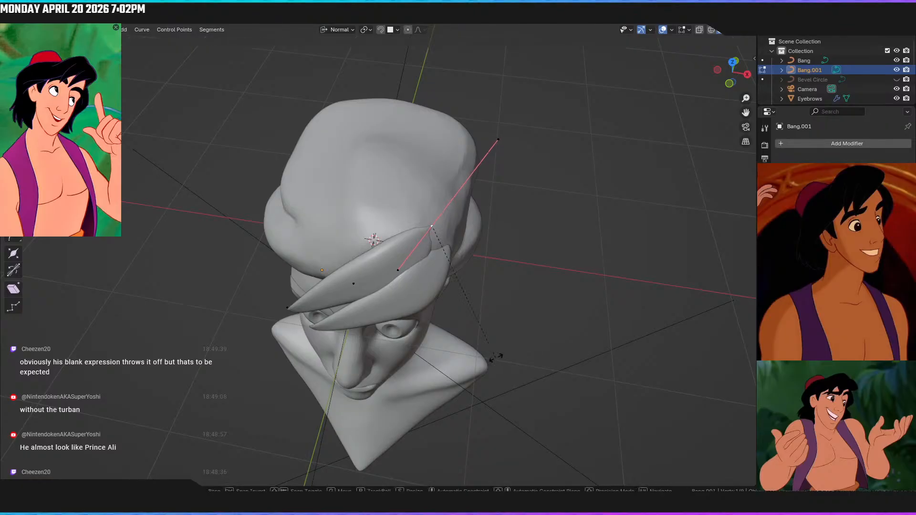
left_click(470, 298)
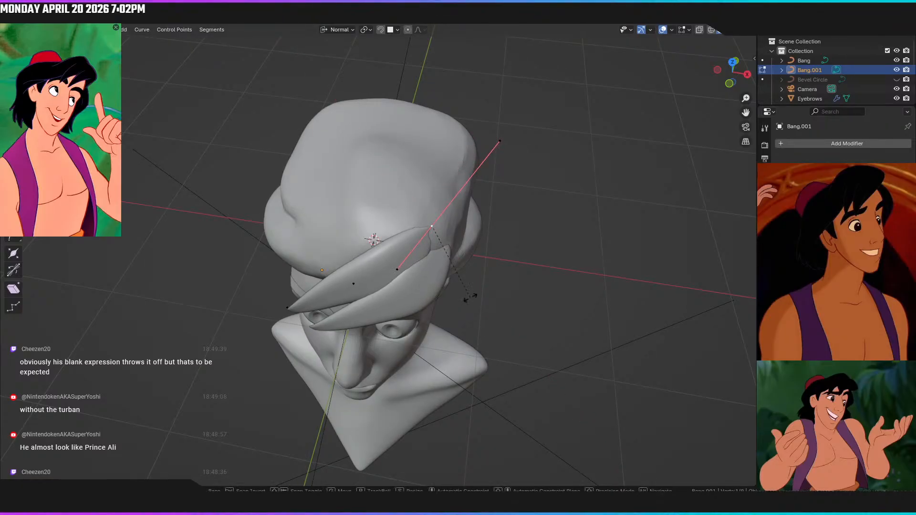
key("z")
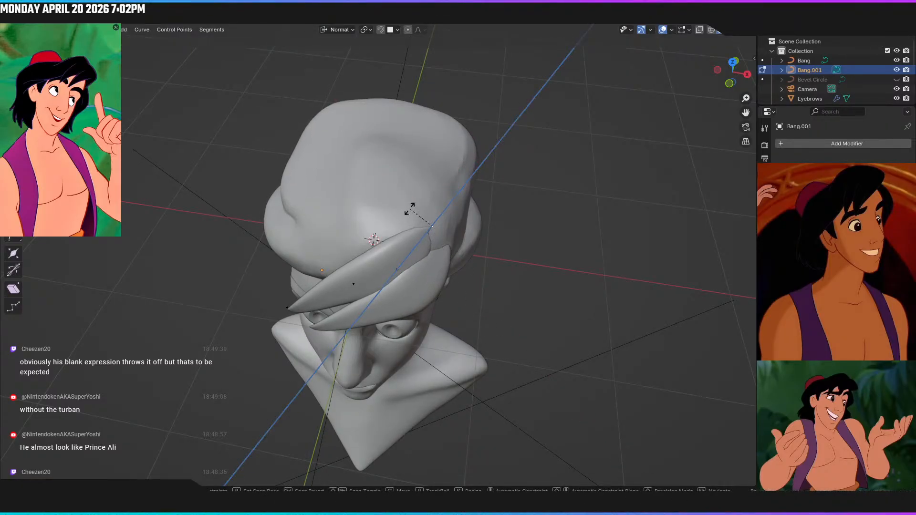
left_click(705, 144)
Return to Global orientation and move the outer handle of the upper bang's root point upward
scroll(572, 162, "up", 3)
middle_click_drag(573, 162, 346, 58)
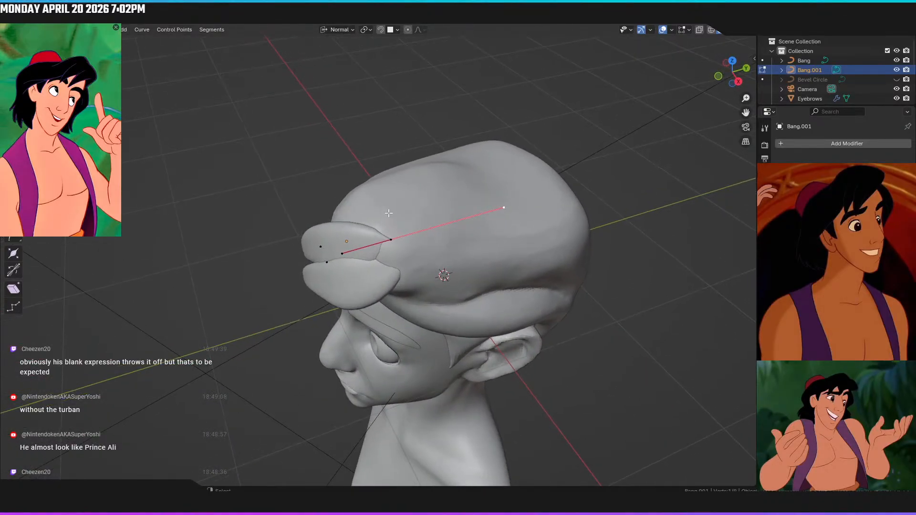
left_click(344, 30)
left_click(330, 60)
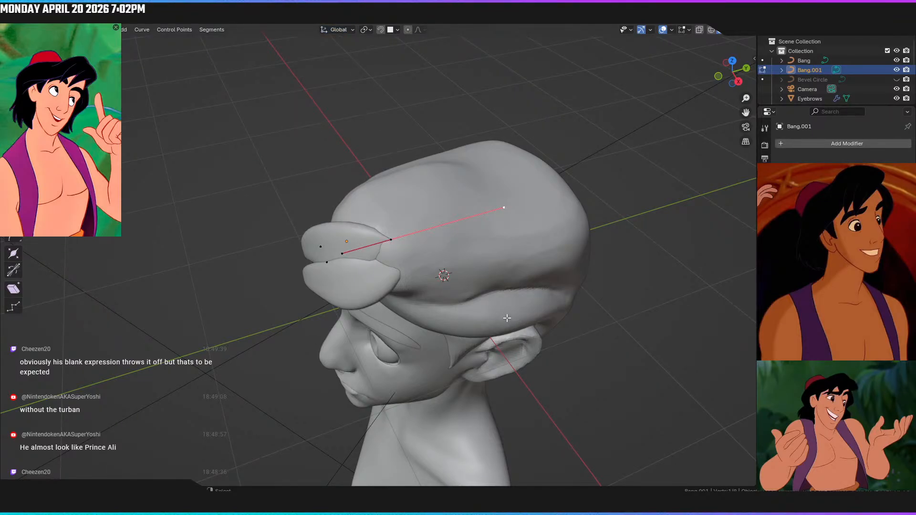
key("g")
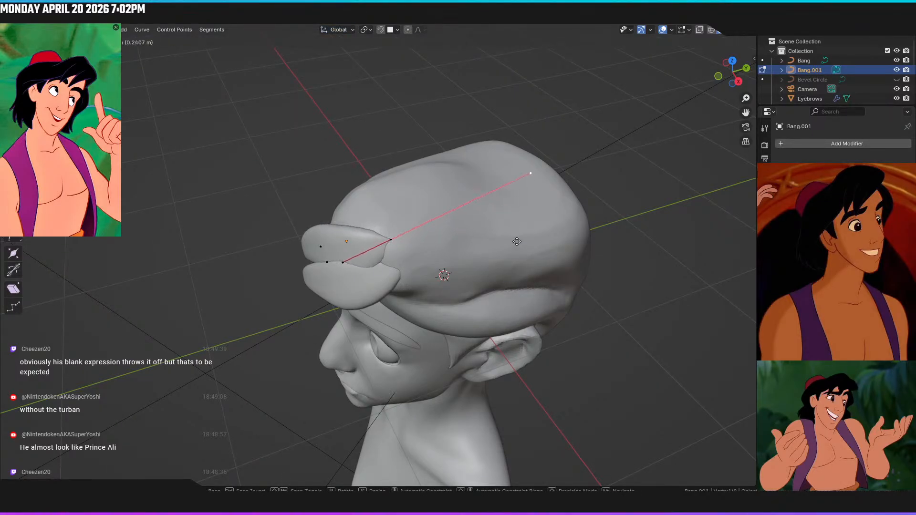
left_click(507, 271)
Slide the outer handle of the upper bang's root point along the global Y axis
middle_click_drag(507, 271, 595, 310)
key("g")
key("y")
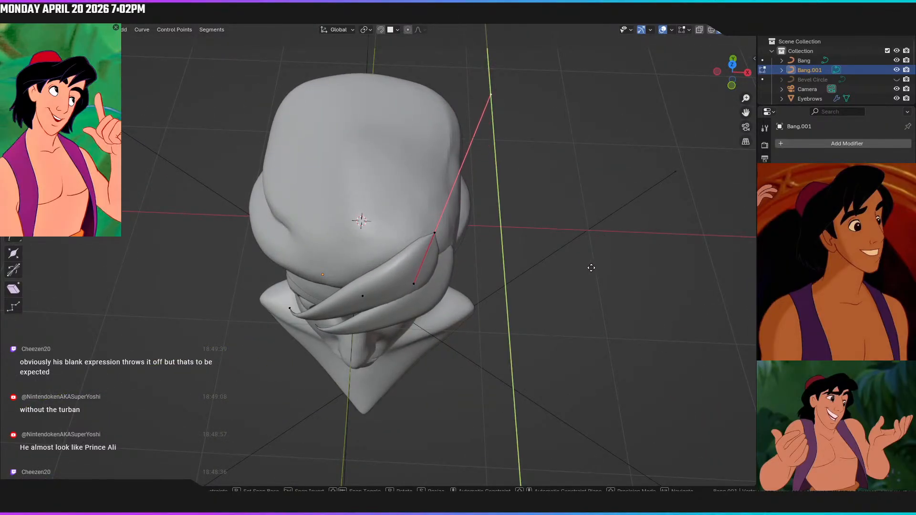
left_click(609, 260)
middle_click_drag(575, 248, 618, 310)
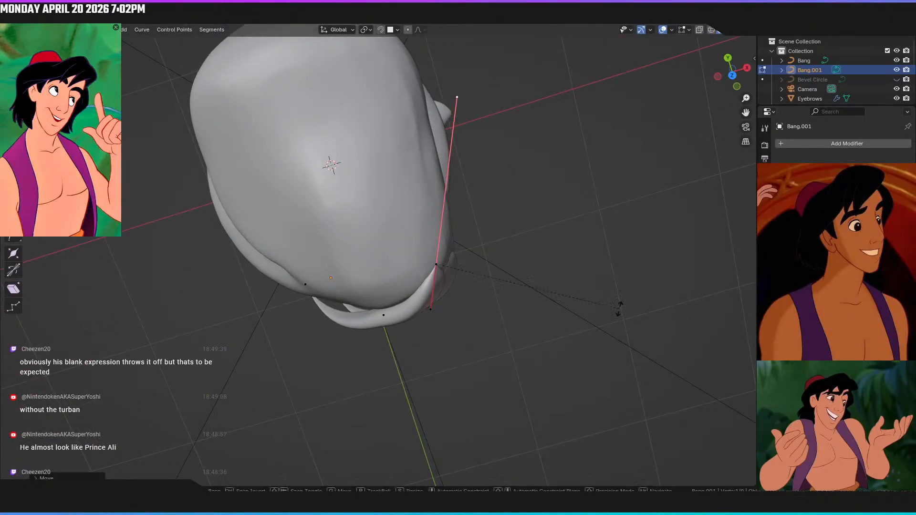
key("y")
key("Escape")
Move the upper bang's middle control point along the global Y axis and compare the curve from the front
middle_click_drag(646, 260, 555, 150)
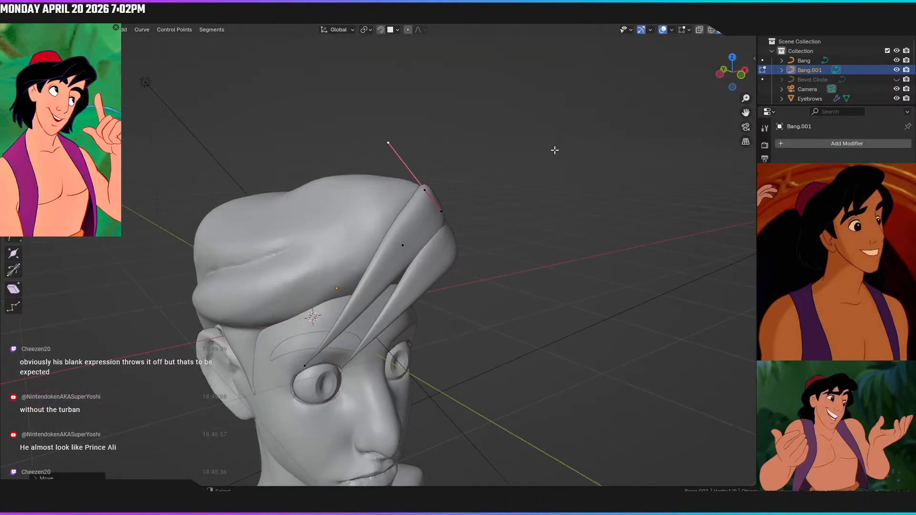
middle_click_drag(399, 246, 476, 278)
key("y")
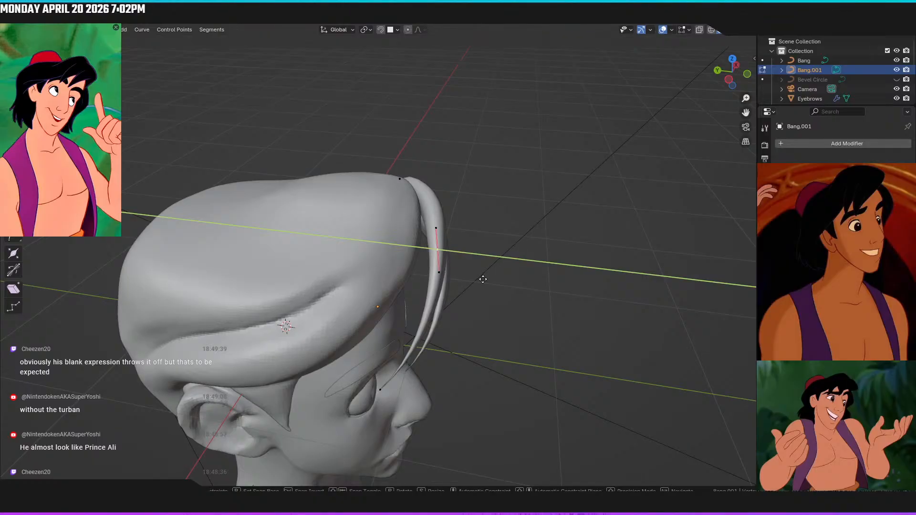
left_click(485, 279)
middle_click_drag(485, 279, 377, 245)
key("ctrl+z")
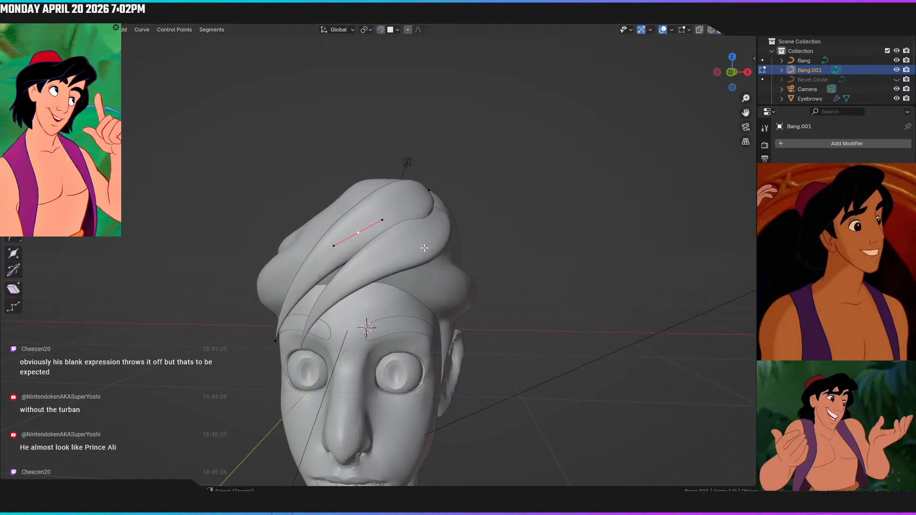
key("ctrl+shift+z")
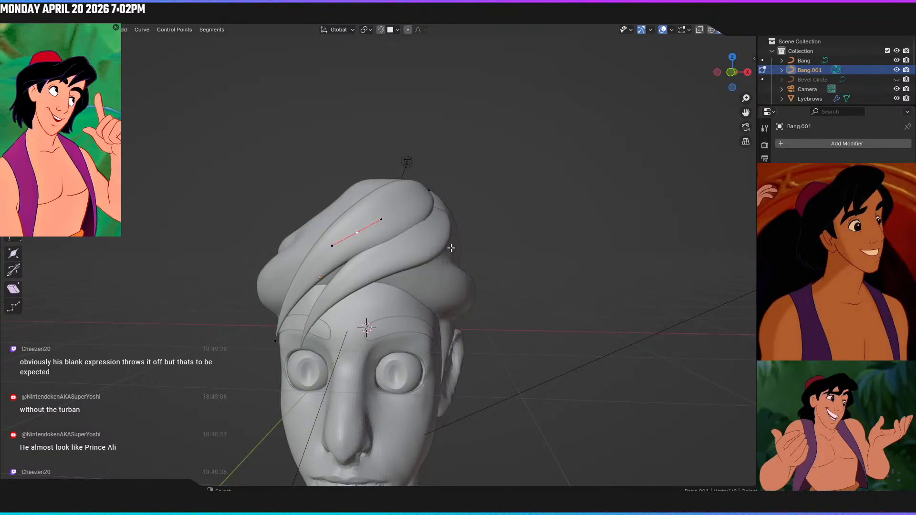
middle_click_drag(451, 248, 460, 241)
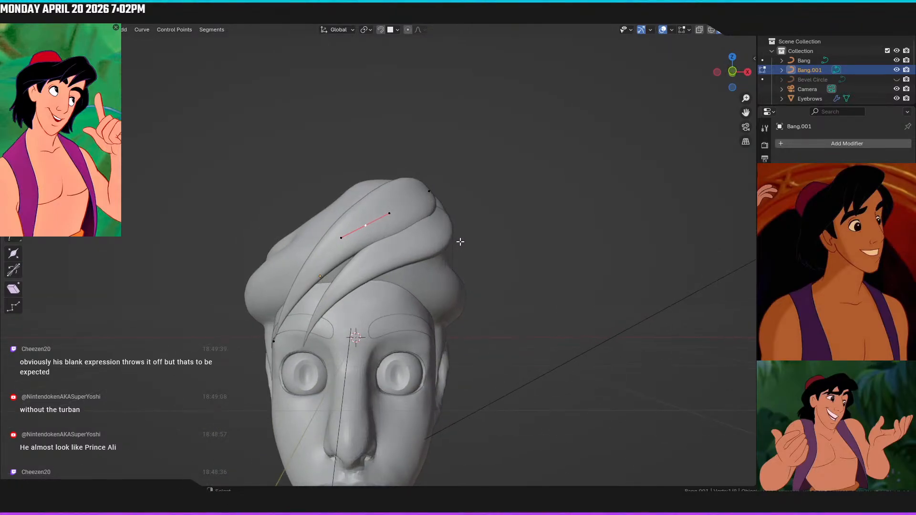
key("KP_1")
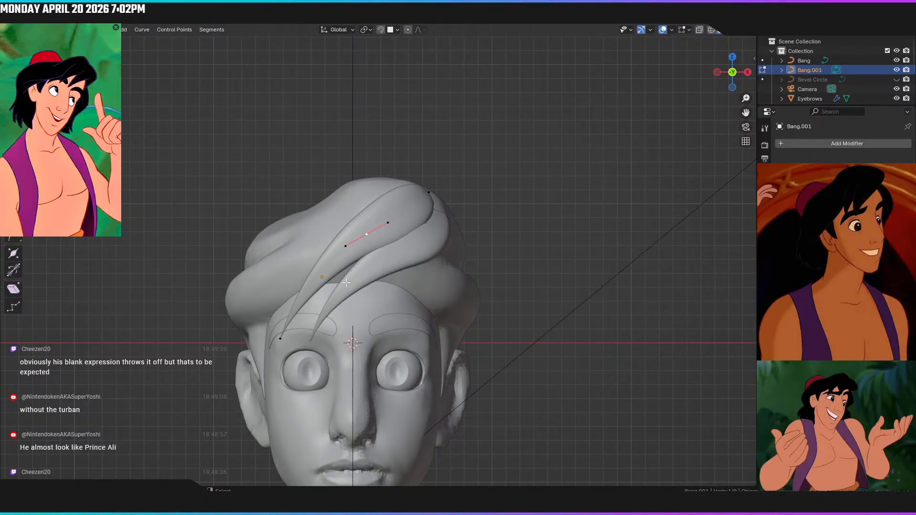
Switch editing to the lower bang curve and slide its root control point along the global Y axis to meet the hair
middle_click_drag(351, 291, 446, 404)
middle_click_drag(431, 259, 523, 149)
key("alt+q")
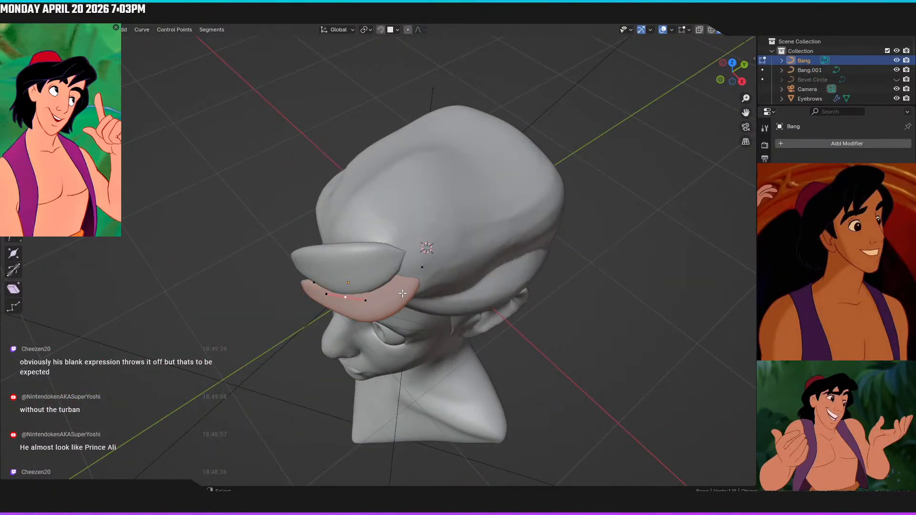
middle_click_drag(424, 266, 388, 227)
key("g")
key("y")
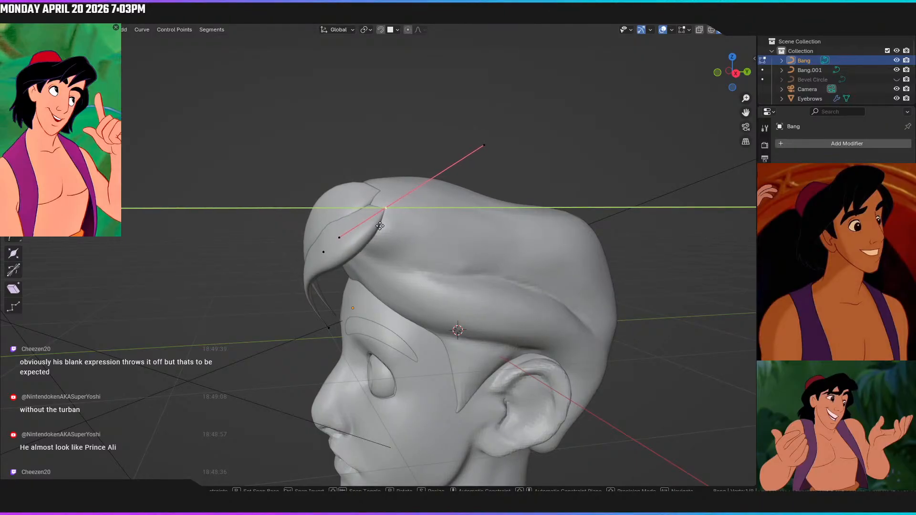
left_click(388, 227)
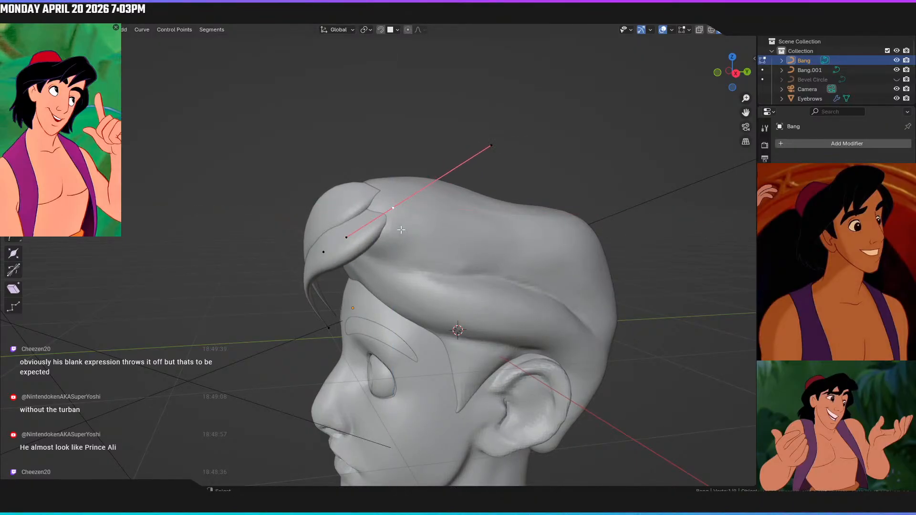
key("y")
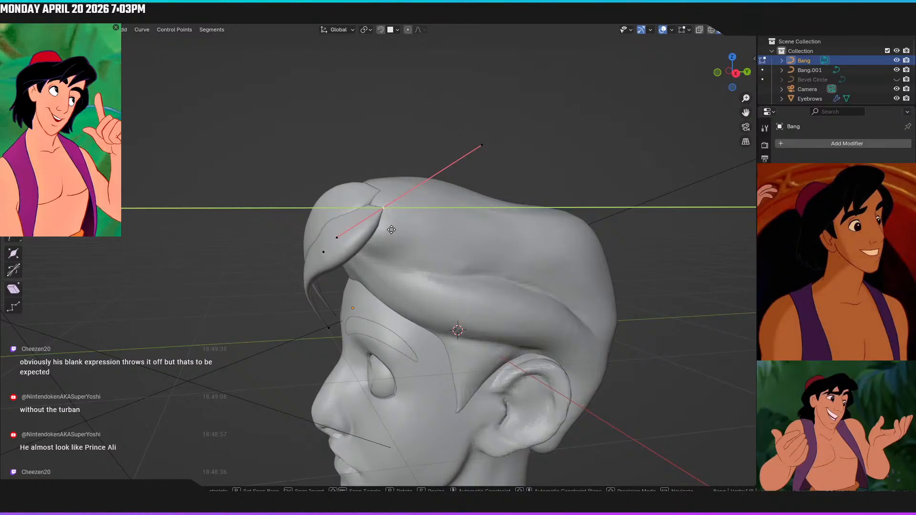
left_click(393, 230)
middle_click_drag(393, 229, 484, 251)
Switch editing back to the upper bang curve and try rotating its middle control point about the global X and Z axes
key("alt+q")
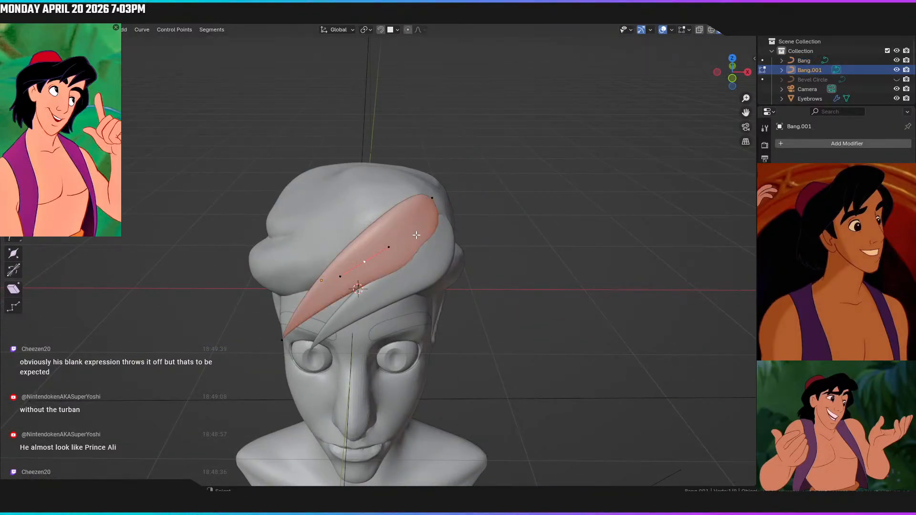
middle_click_drag(415, 235, 414, 235)
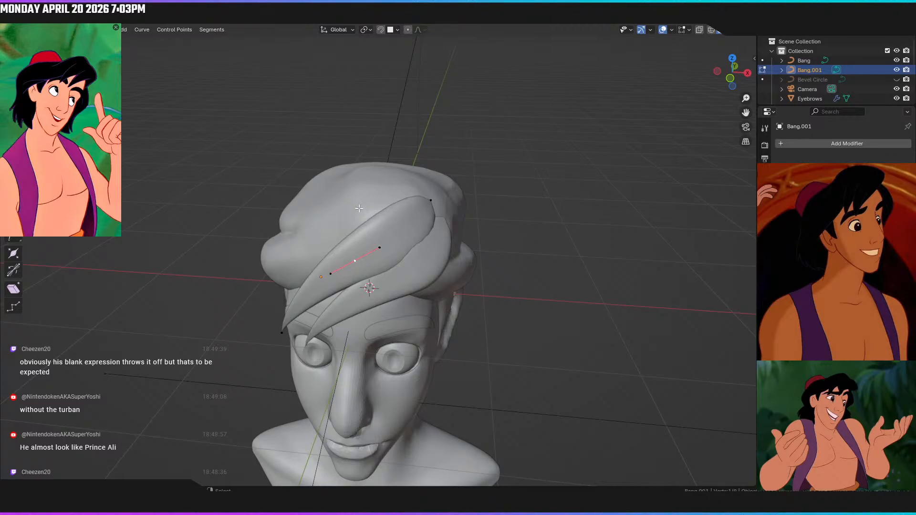
key("y")
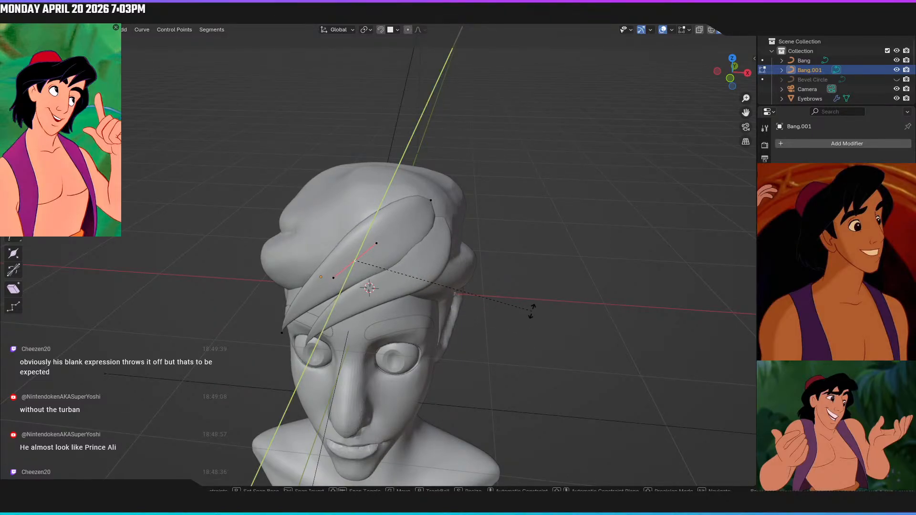
key("y")
key("x")
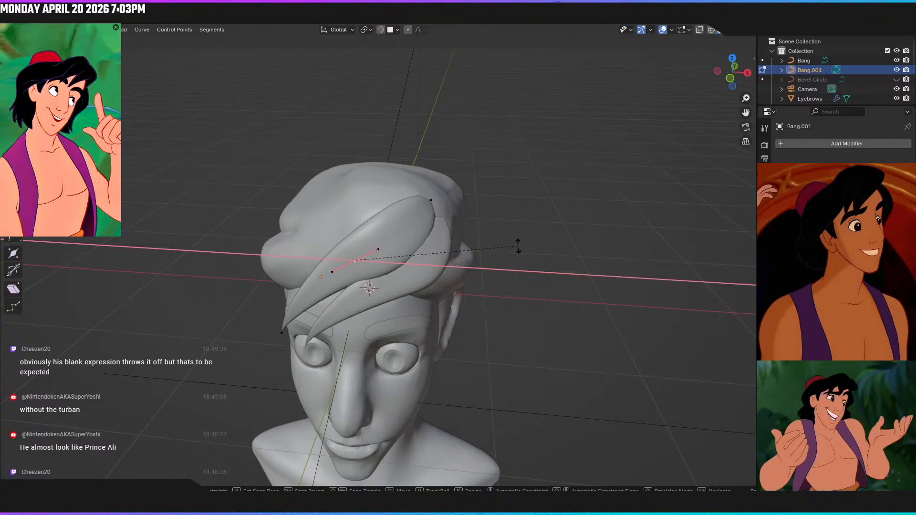
left_click(515, 278)
key("r")
key("z")
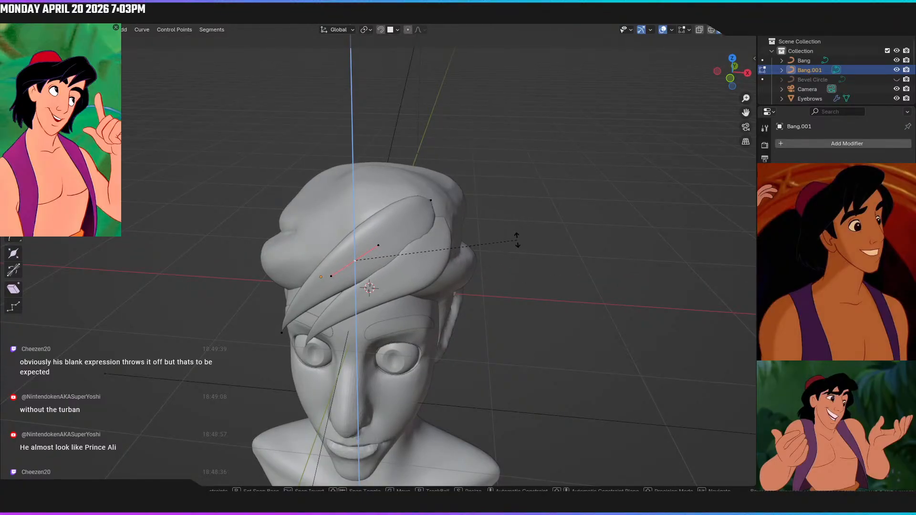
left_click(516, 239)
mouse_move(516, 239)
middle_mouse_down()
mouse_move(491, 260)
mouse_move(508, 250)
middle_mouse_up()
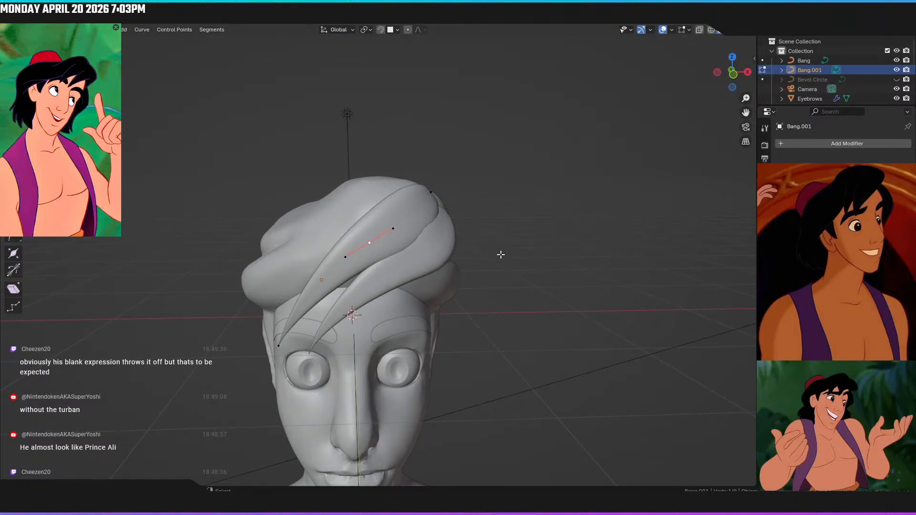
key("KP_1")
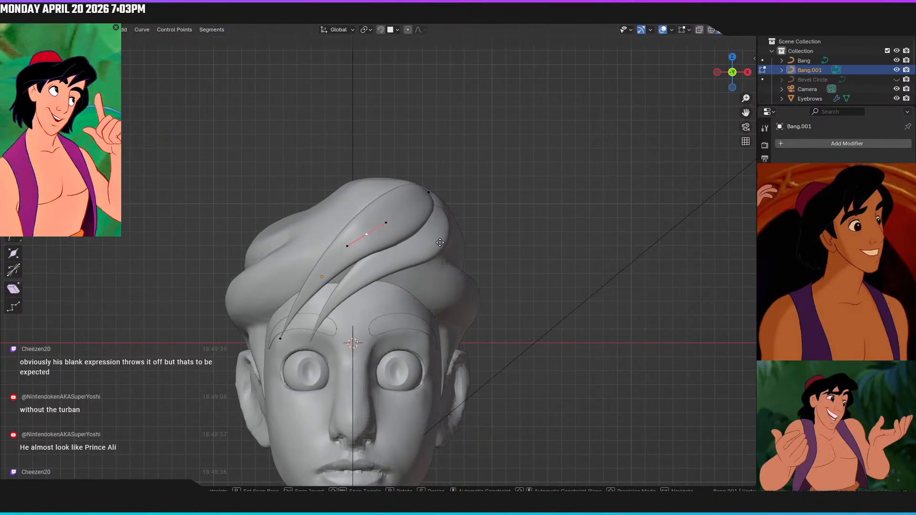
Try to reposition the lower handle of the upper bang's middle point, and undo the recent edits to that curve
middle_click_drag(429, 244, 518, 298)
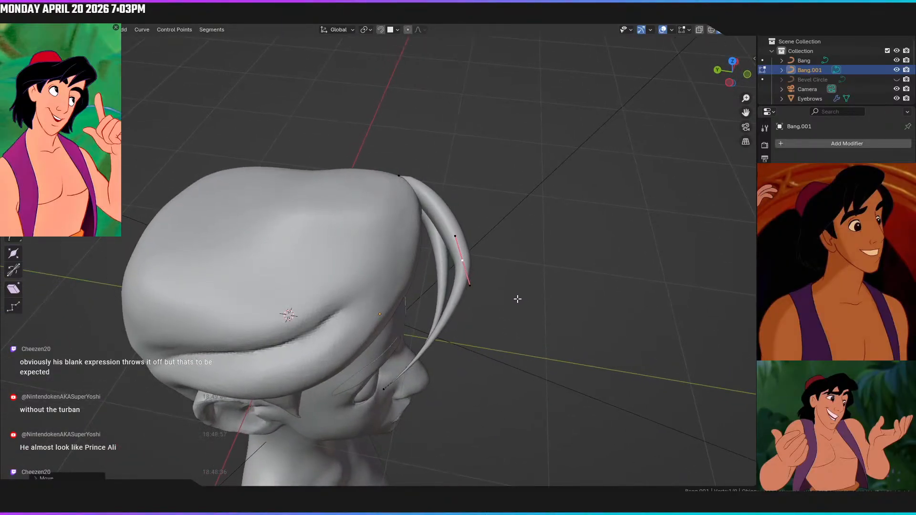
left_click(469, 287)
key("g")
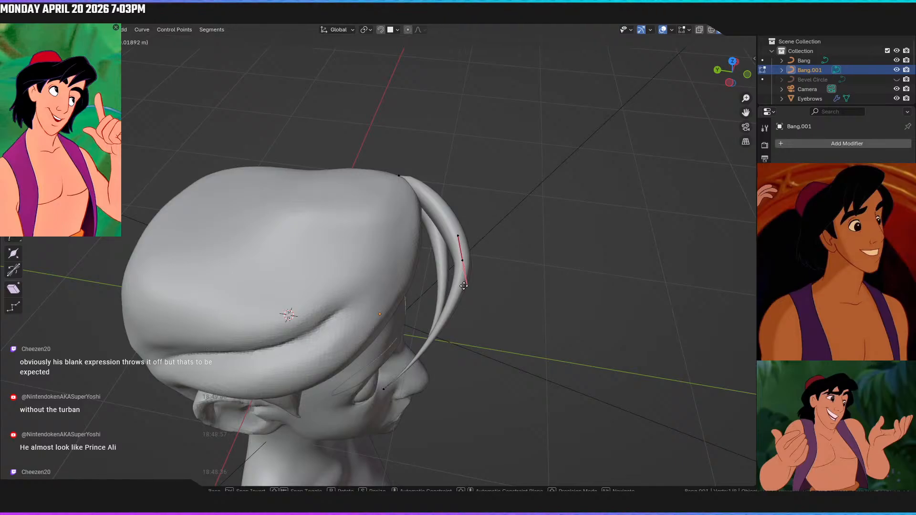
left_click(466, 286)
middle_click_drag(487, 305, 496, 242)
key("ctrl+KP_3")
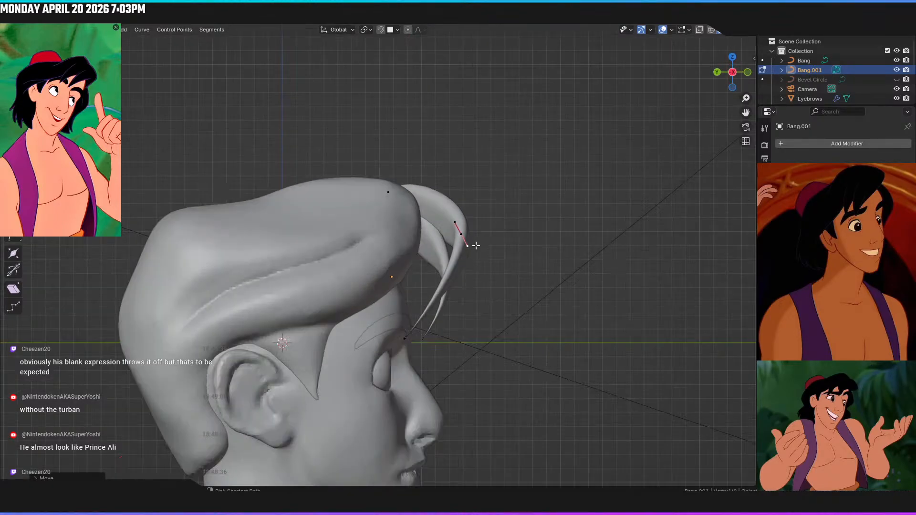
key("ctrl+z")
key("ctrl+z")
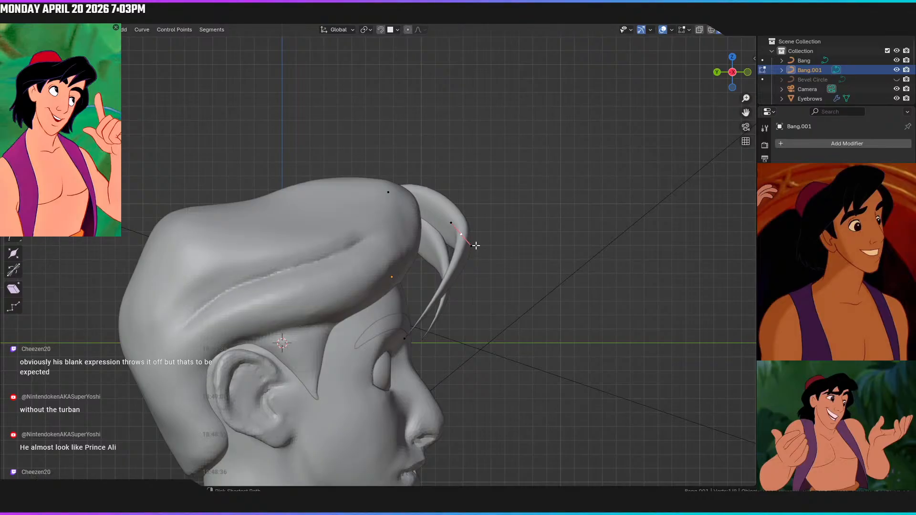
key("ctrl+z")
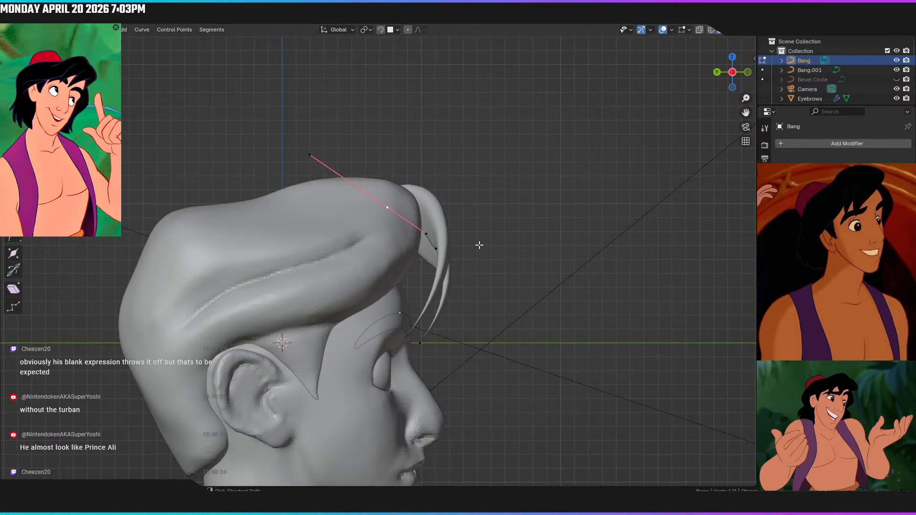
Select all control points of the lower bang curve and frame them in the front view with the whole head visible
middle_click_drag(474, 245, 427, 447)
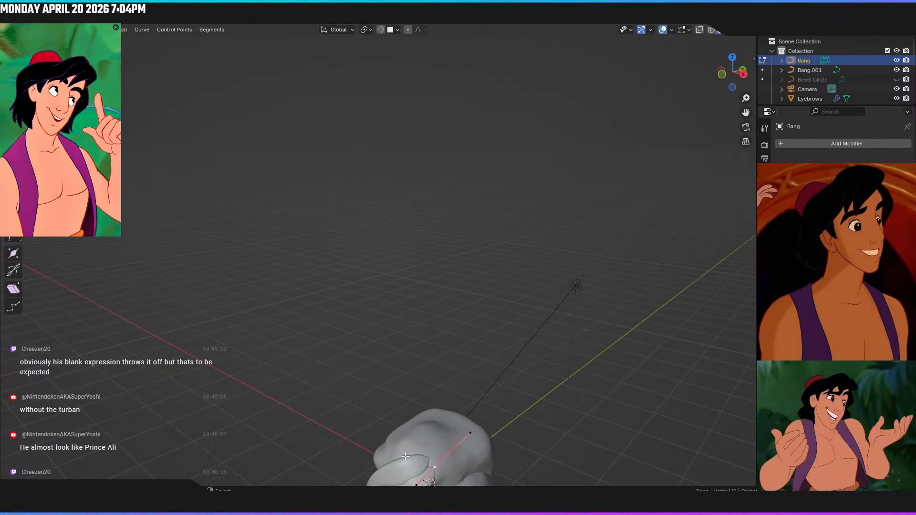
key("KP_1")
middle_click_drag(473, 272, 563, 104, "shift")
scroll(451, 327, "down", 4)
middle_click_drag(415, 374, 488, 295, "shift")
scroll(492, 255, "up", 4)
key("a")
key("KP_Decimal")
middle_click_drag(401, 303, 488, 255)
key("KP_1")
scroll(350, 284, "down", 3)
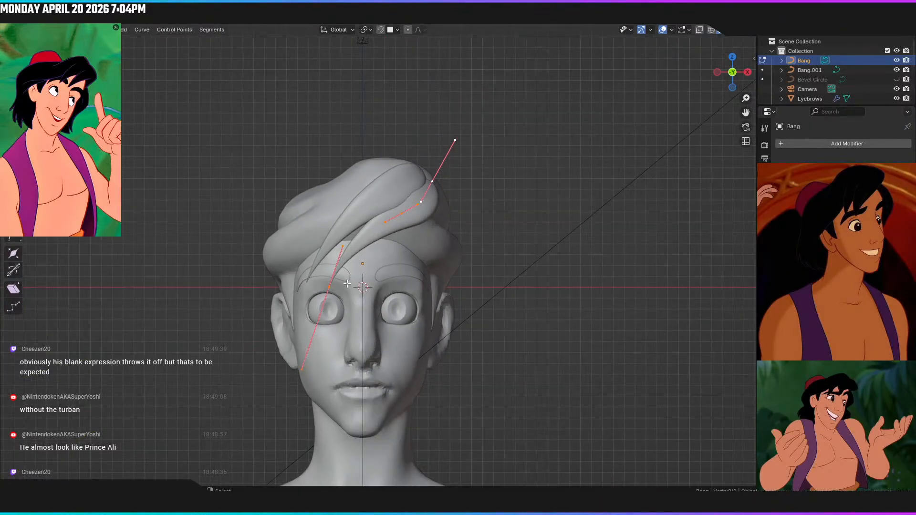
Return to Object Mode in the Layout workspace, inspect the bangs from several angles and the front, and save the file
middle_click_drag(396, 294, 393, 252, "shift")
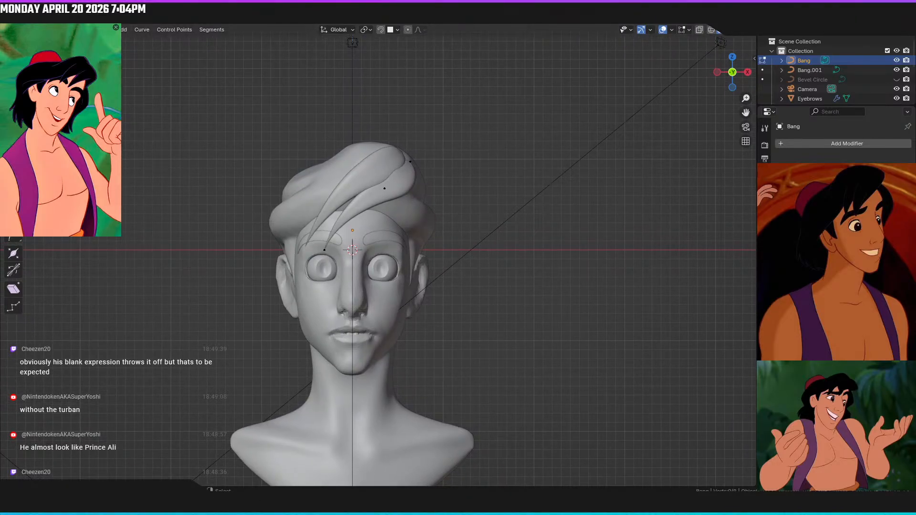
left_click(141, 25)
left_click(490, 168)
middle_click_drag(491, 168, 382, 156)
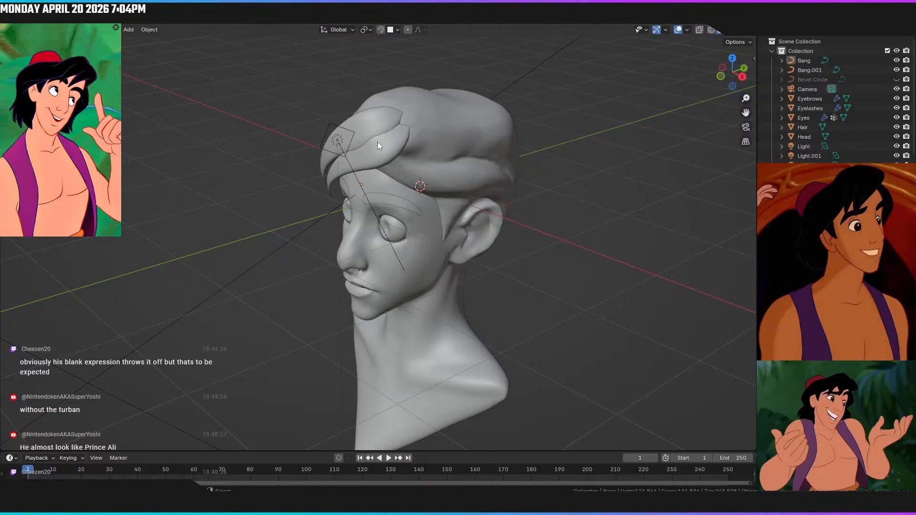
middle_click_drag(399, 131, 482, 113)
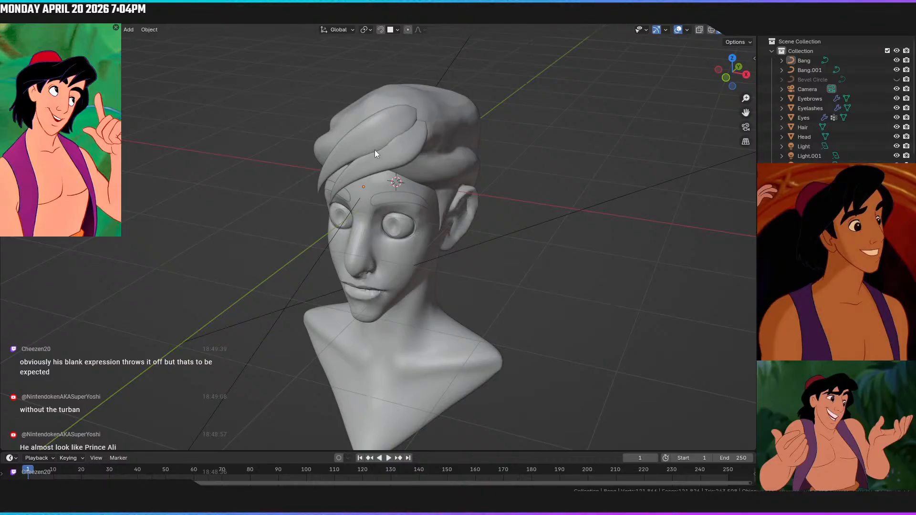
middle_click_drag(374, 150, 420, 127)
key("KP_1")
key("KP_5")
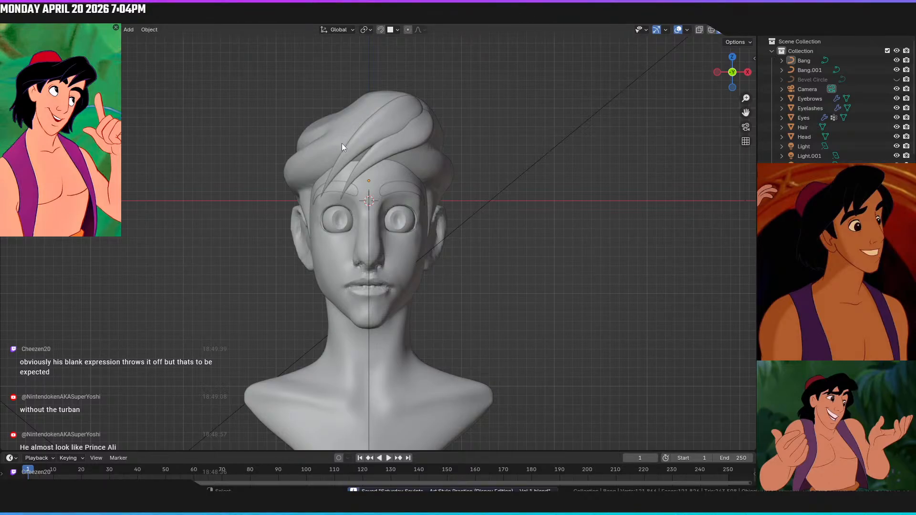
middle_click_drag(383, 162, 393, 150, "shift")
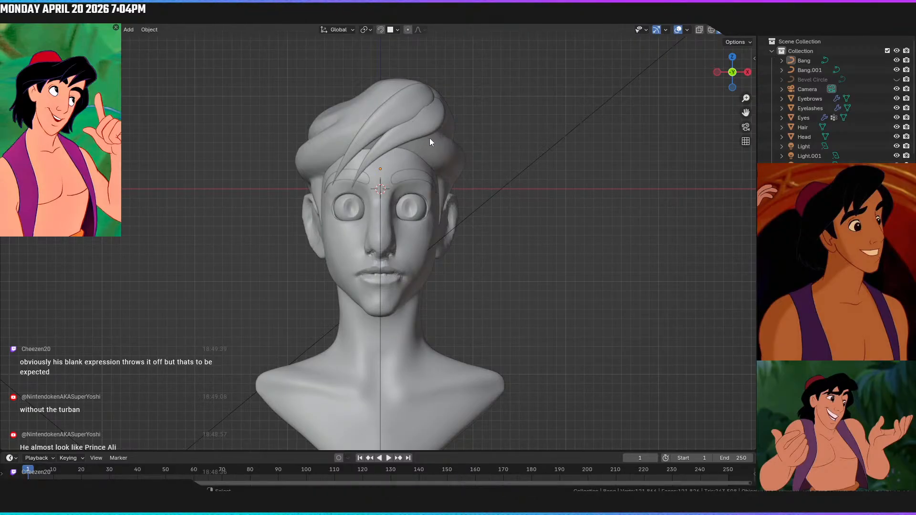
Preview the bust in rendered shading and examine how the bangs sit against the hair from the front and side
left_click(433, 150)
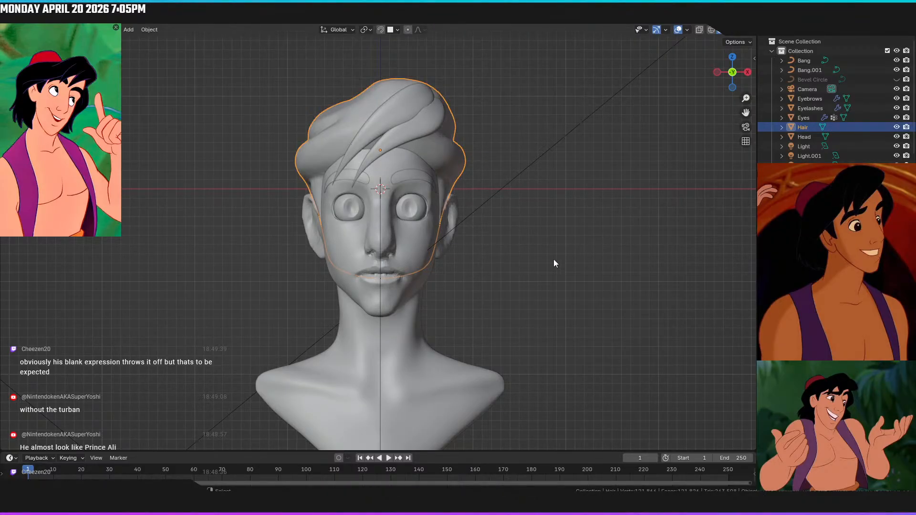
left_click(563, 268)
key("z")
left_click(594, 235)
mouse_move(580, 243)
middle_mouse_down()
mouse_move(441, 285)
mouse_move(621, 256)
mouse_move(688, 254)
mouse_move(690, 268)
mouse_move(612, 269)
mouse_move(583, 256)
middle_mouse_up()
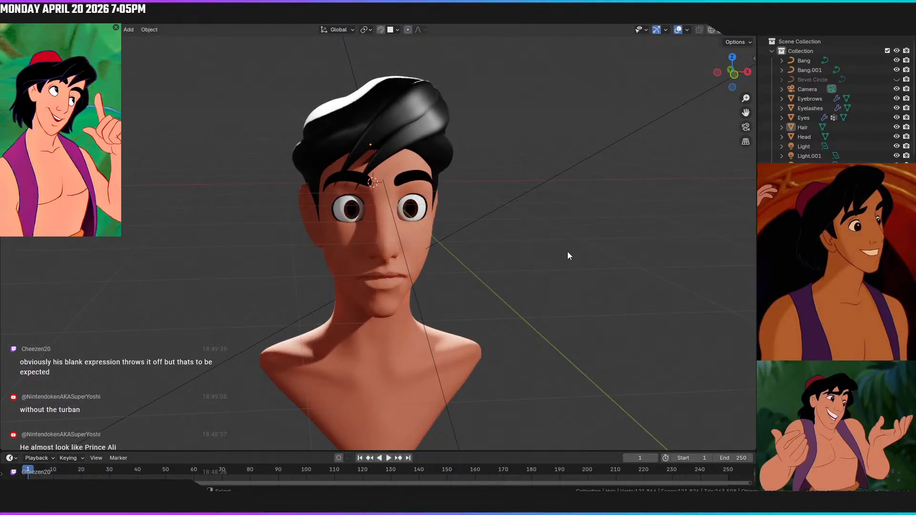
middle_click_drag(523, 254, 486, 300)
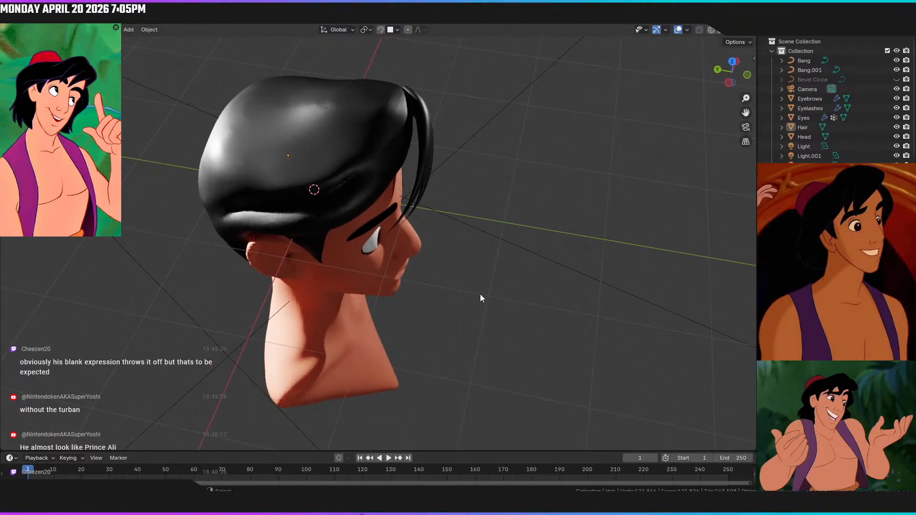
Return to solid shading, select both bang curves, and move them together back along the global Y axis into the hair
key("z")
left_click(479, 196)
left_click(426, 143)
left_click(430, 168)
left_click(424, 176)
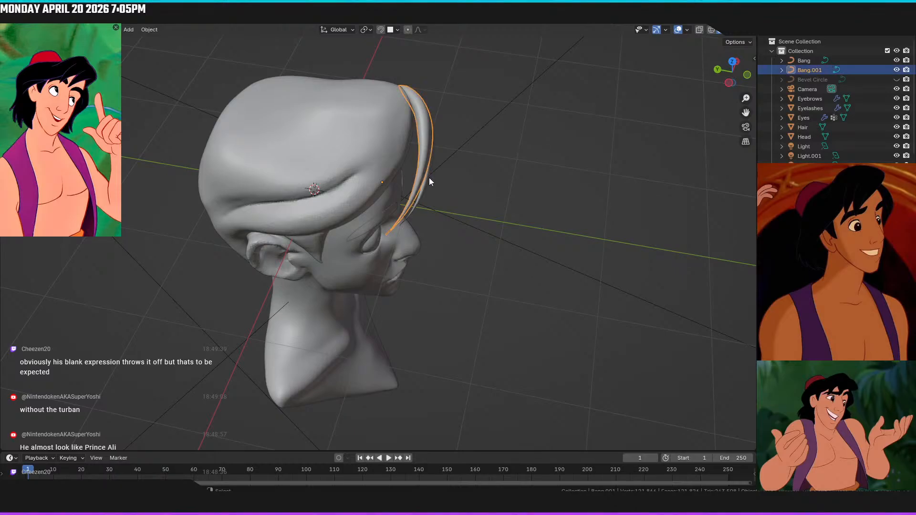
middle_click_drag(429, 181, 368, 135)
left_click(404, 144, "shift")
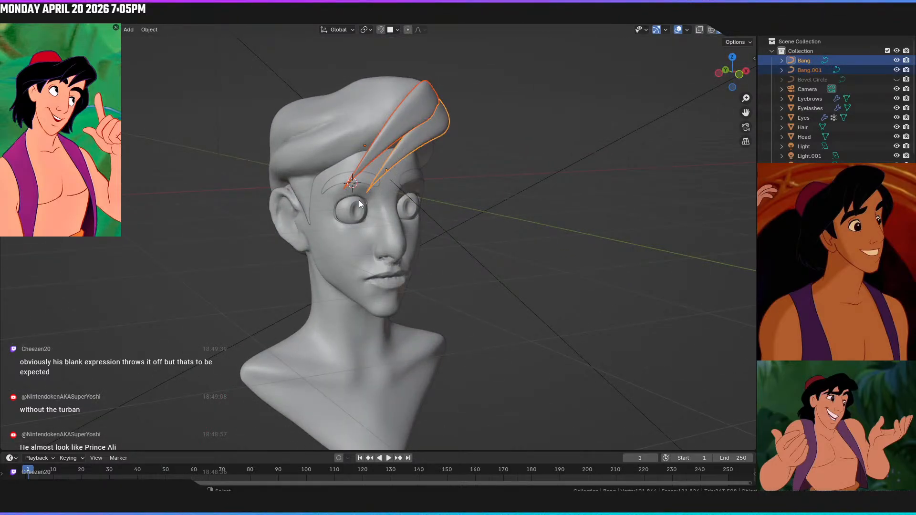
key("ctrl+KP_3")
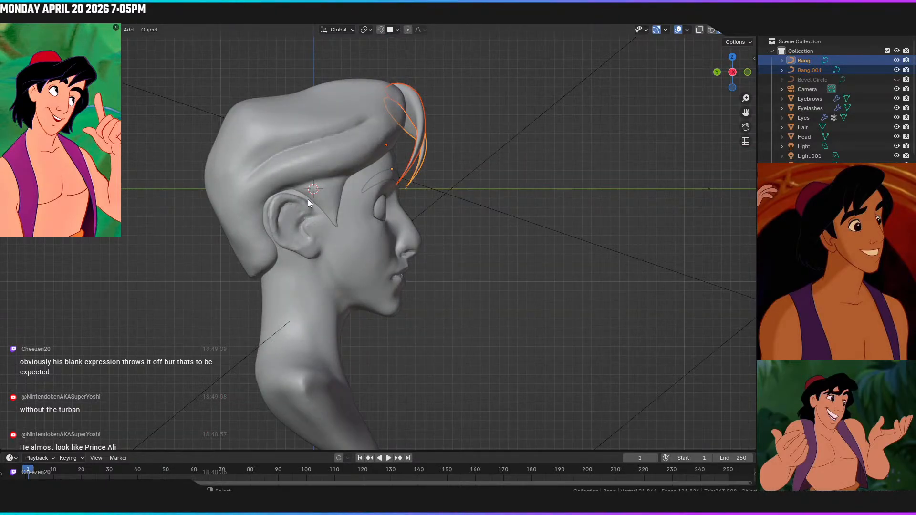
key("g")
key("y")
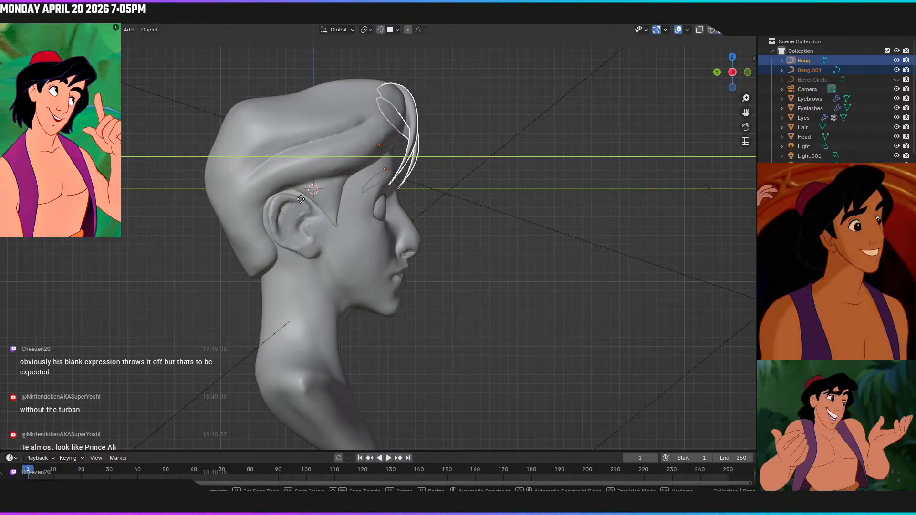
left_click(299, 199)
Select the main hair mesh and open it in the Sculpting workspace
middle_click_drag(299, 199, 147, 252)
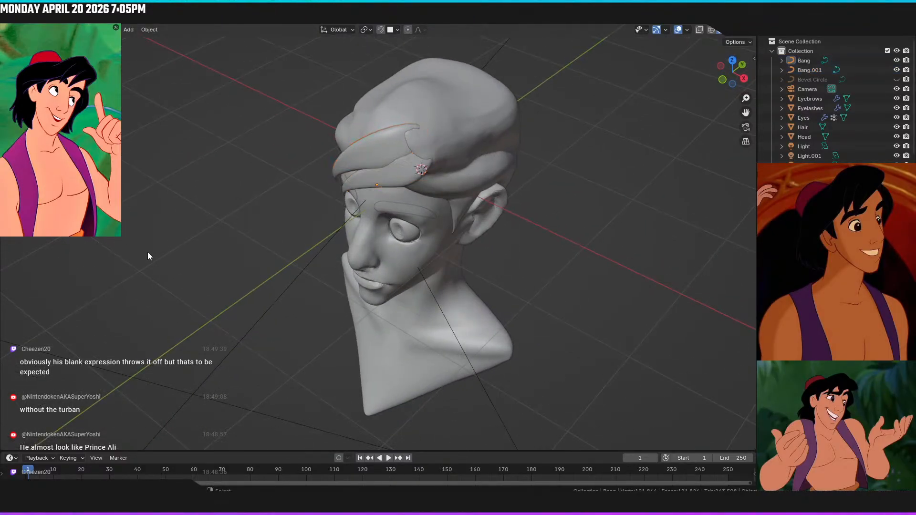
middle_click_drag(359, 190, 376, 182)
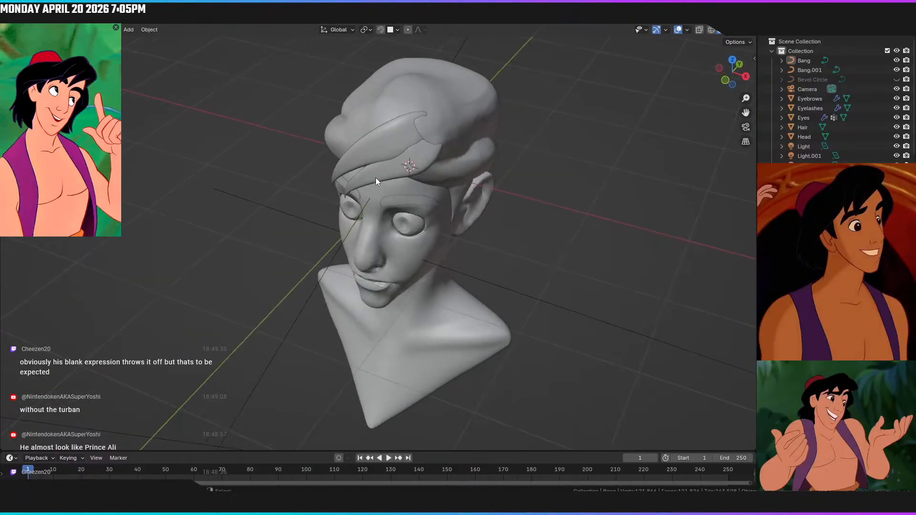
left_click(400, 108)
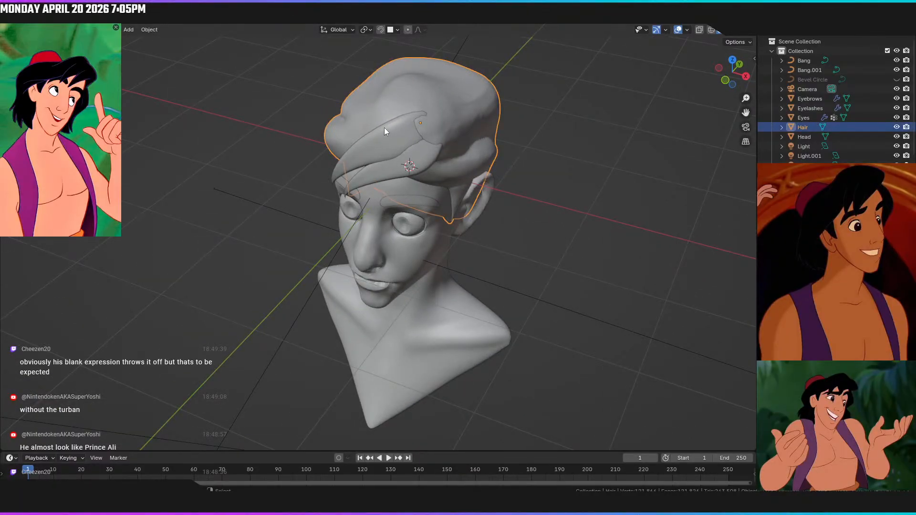
key("KP_1")
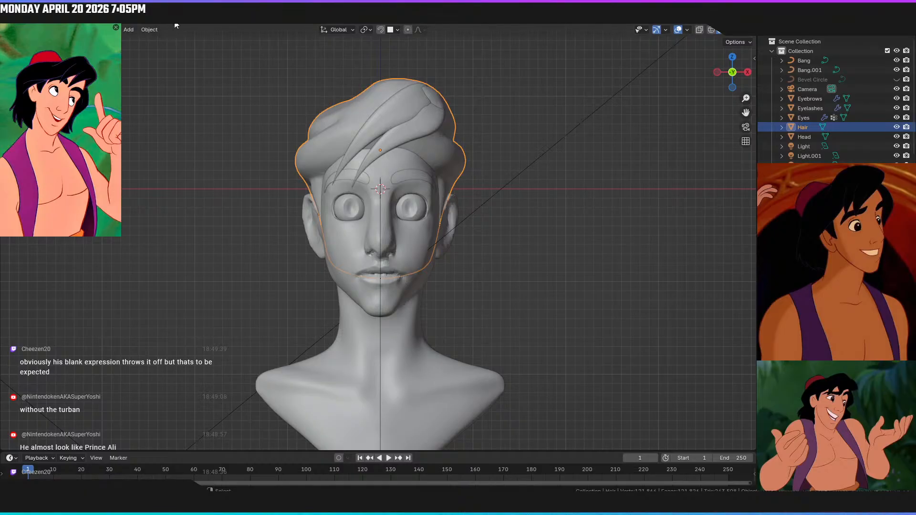
left_click(196, 23)
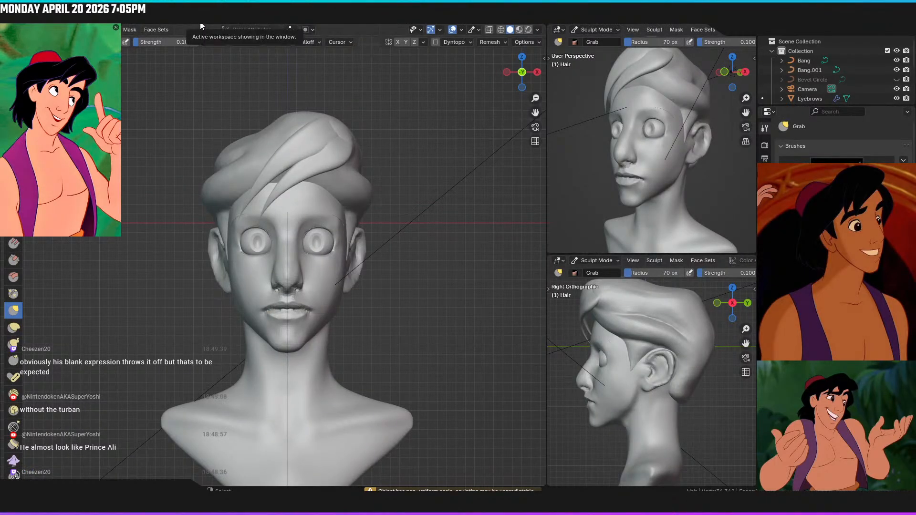
Set the brush radius to 31 px and smooth the hair surface where the bang roots meet it at the crown
key("KP_5")
mouse_move(303, 86)
middle_mouse_down()
mouse_move(339, 172)
mouse_move(424, 185)
mouse_move(411, 217)
middle_mouse_up()
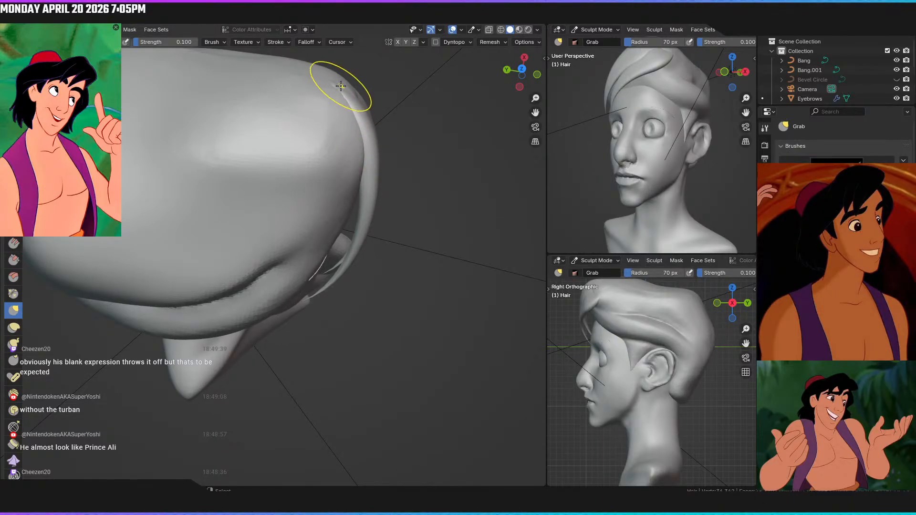
mouse_move(410, 146)
middle_mouse_down()
mouse_move(300, 77)
mouse_move(376, 145)
mouse_move(388, 206)
mouse_move(324, 143)
mouse_move(343, 117)
middle_mouse_up()
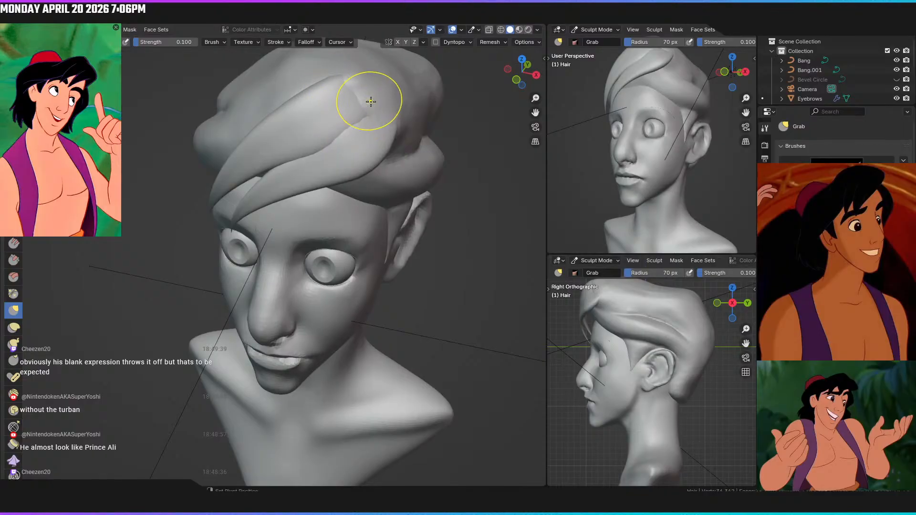
key("KP_1")
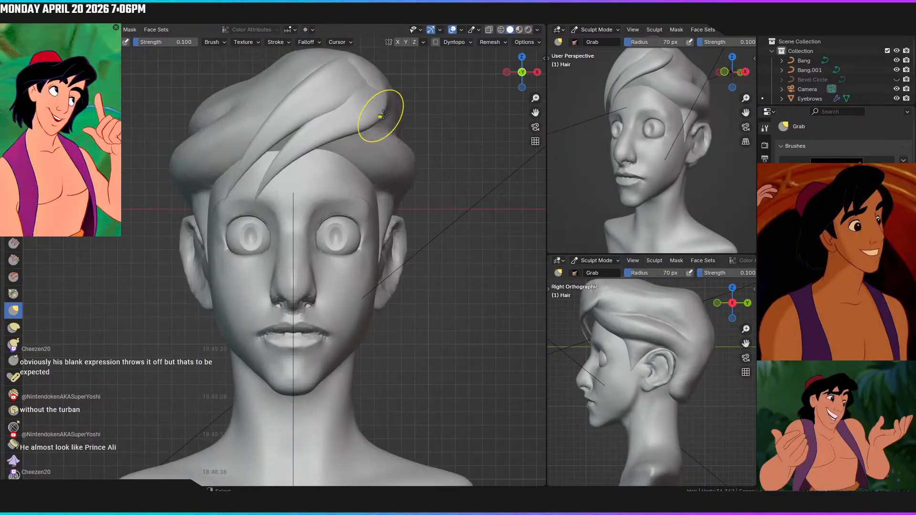
middle_click_drag(390, 91, 403, 196)
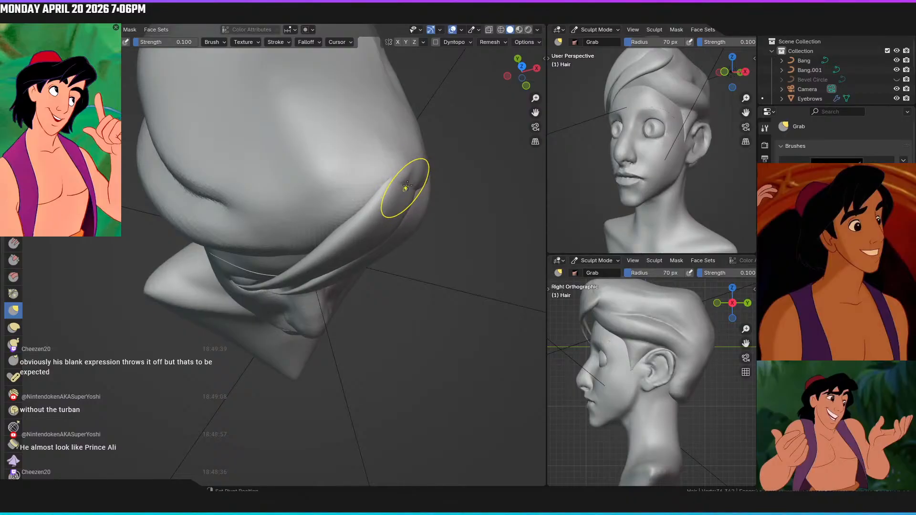
middle_click_drag(403, 190, 383, 190)
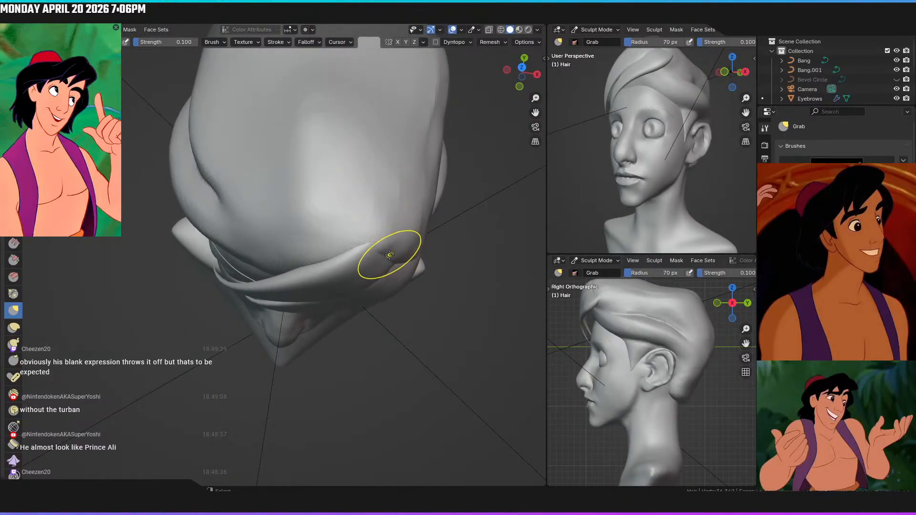
key("f")
left_click(384, 258)
key("f")
left_click(380, 262)
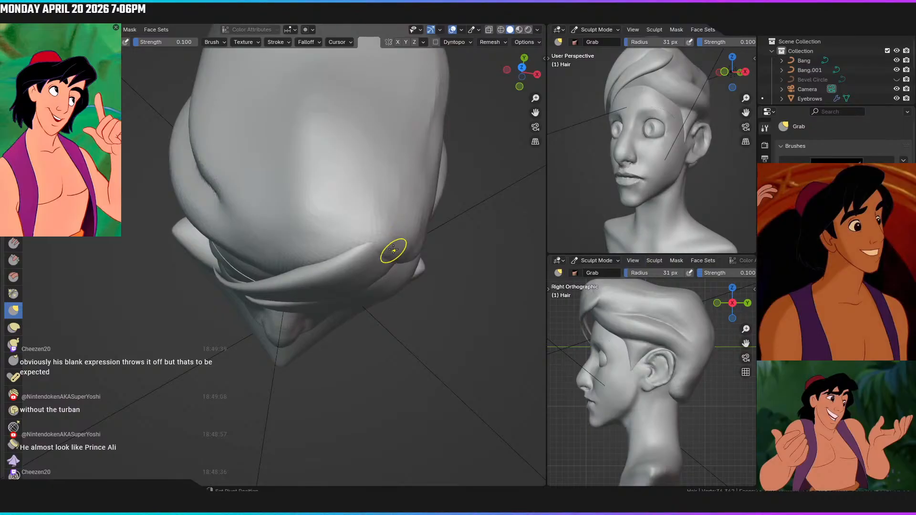
left_click_drag(391, 263, 400, 264, "shift")
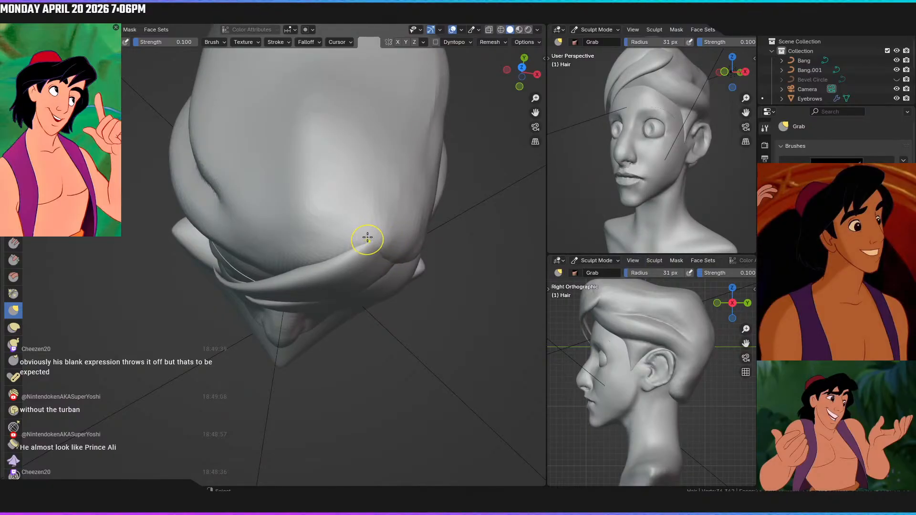
Check the sculpted hair from the front, return to the Layout workspace, save the file, and preview the bust in rendered shading
middle_click_drag(372, 239, 382, 185)
key("KP_1")
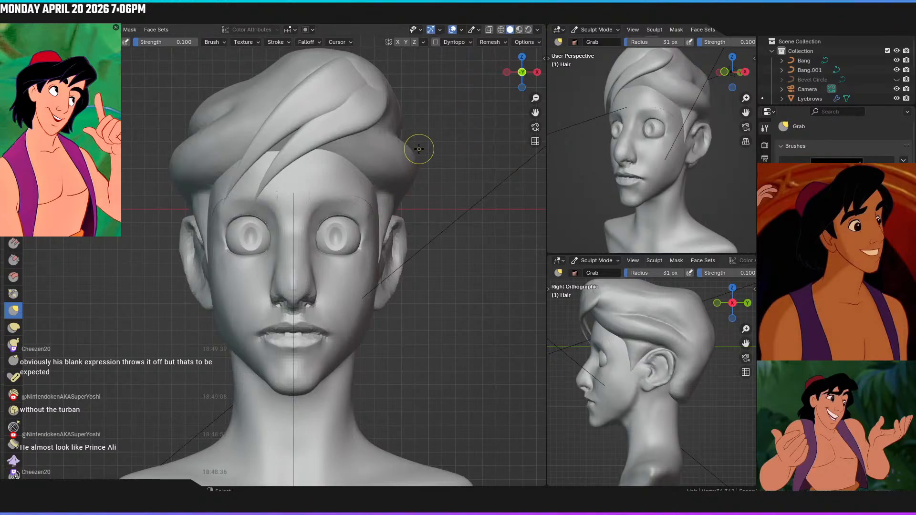
scroll(420, 171, "down", 2)
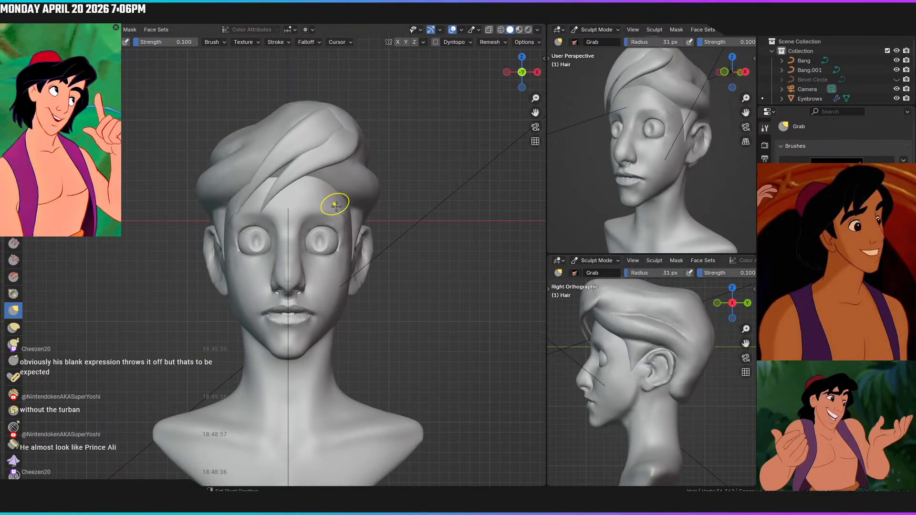
middle_click_drag(336, 216, 353, 241, "shift")
key("KP_1")
middle_click_drag(364, 204, 365, 200, "shift")
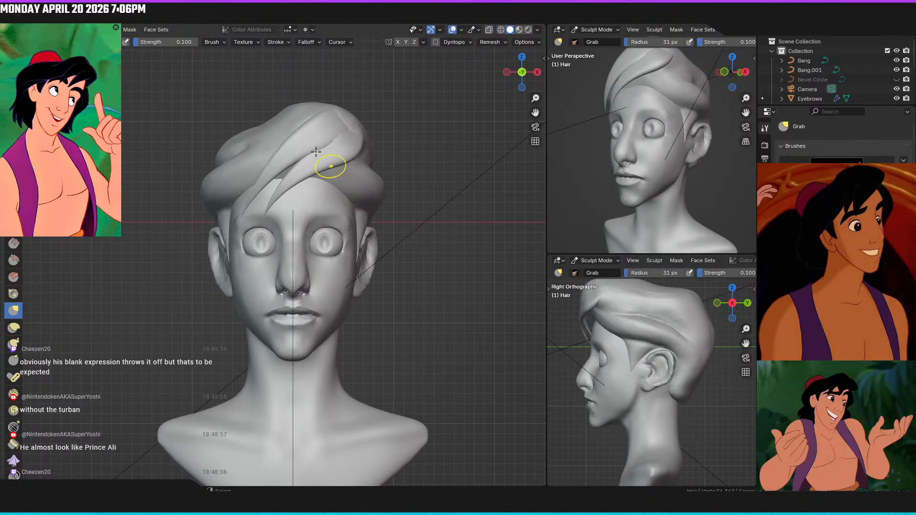
left_click(141, 18)
left_click(476, 206)
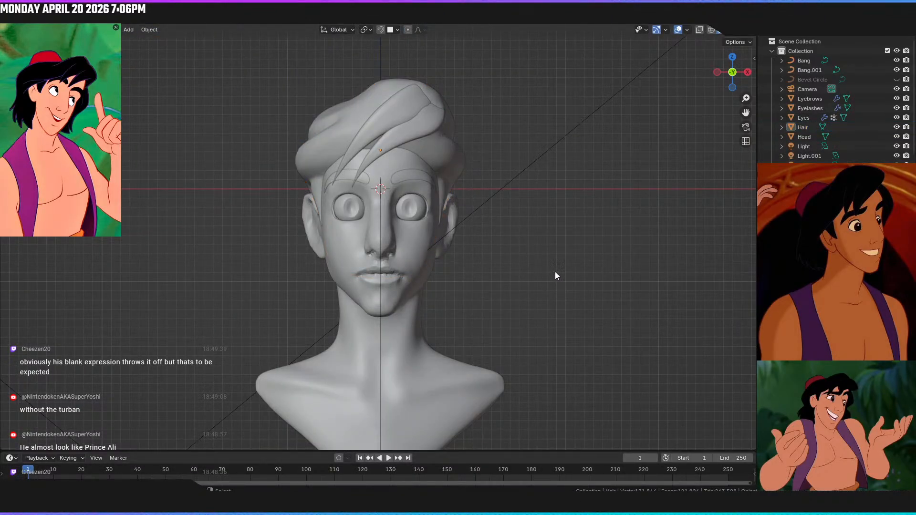
key("z")
left_click(540, 186)
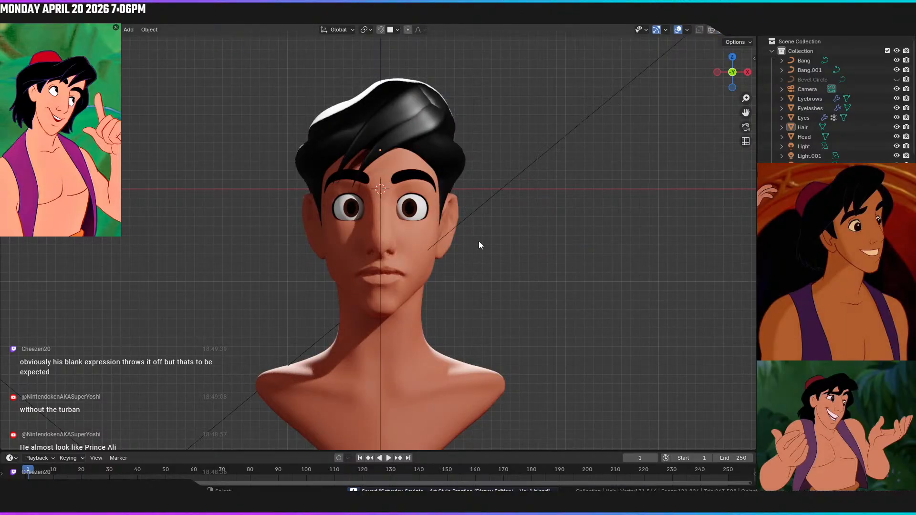
middle_click_drag(500, 275, 475, 264)
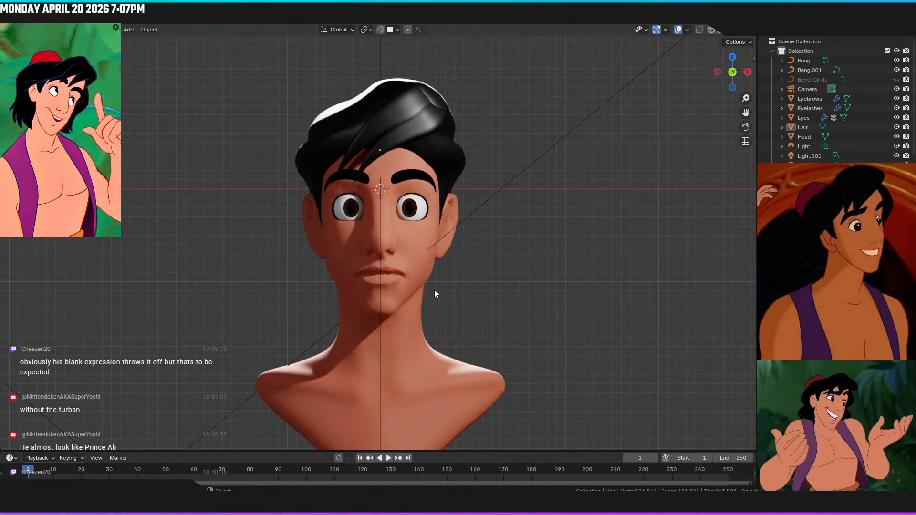
Return to solid shading, duplicate the Bang.001 curve, and move the copy along the X axis clear of the head
key("z")
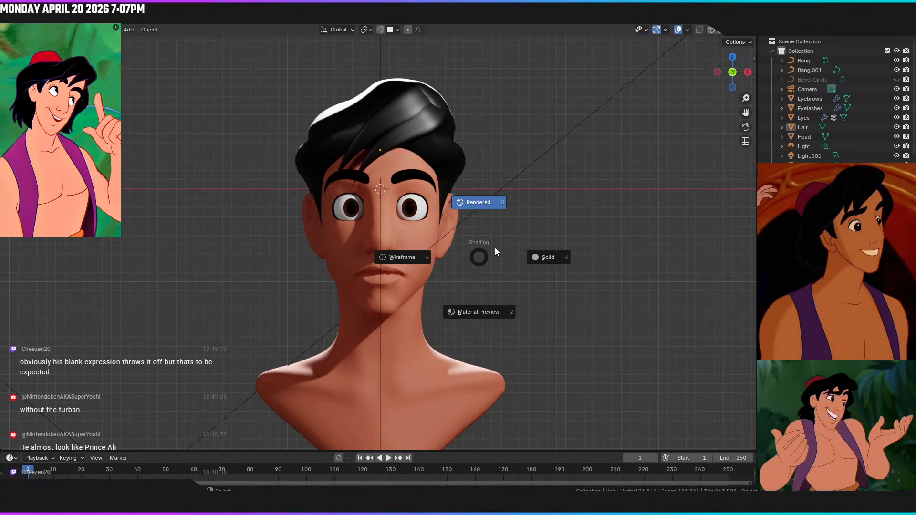
left_click(542, 252)
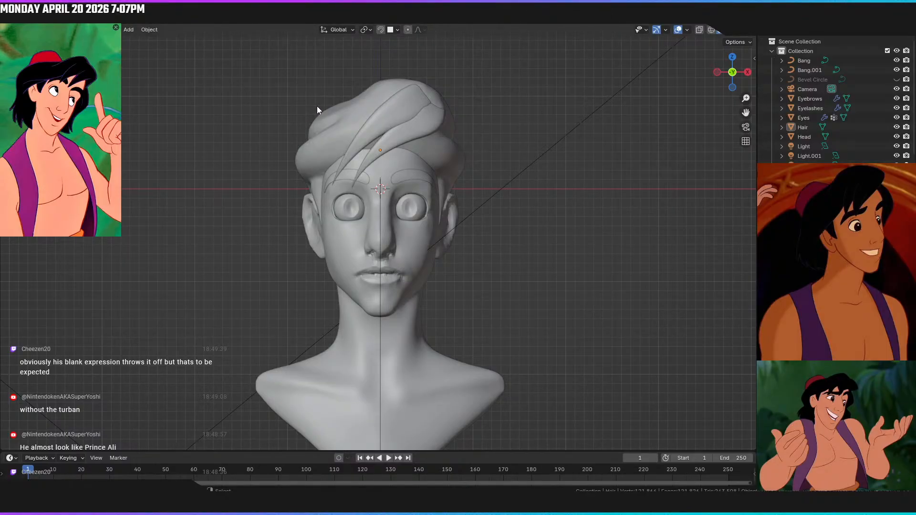
left_click(371, 130)
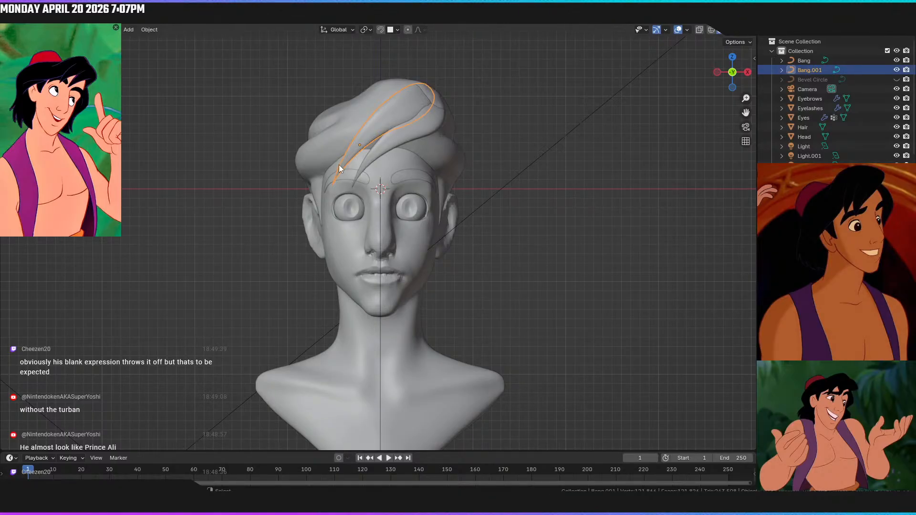
middle_click_drag(318, 170, 337, 186)
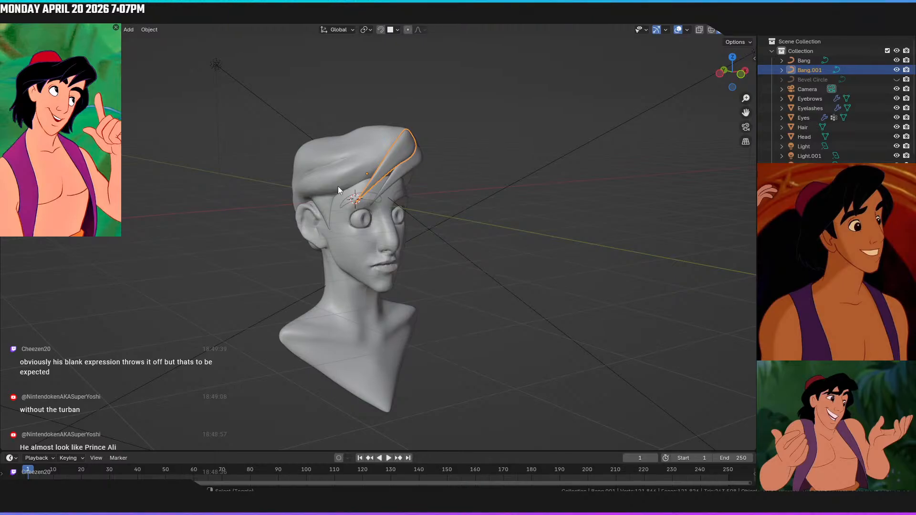
key("shift+d")
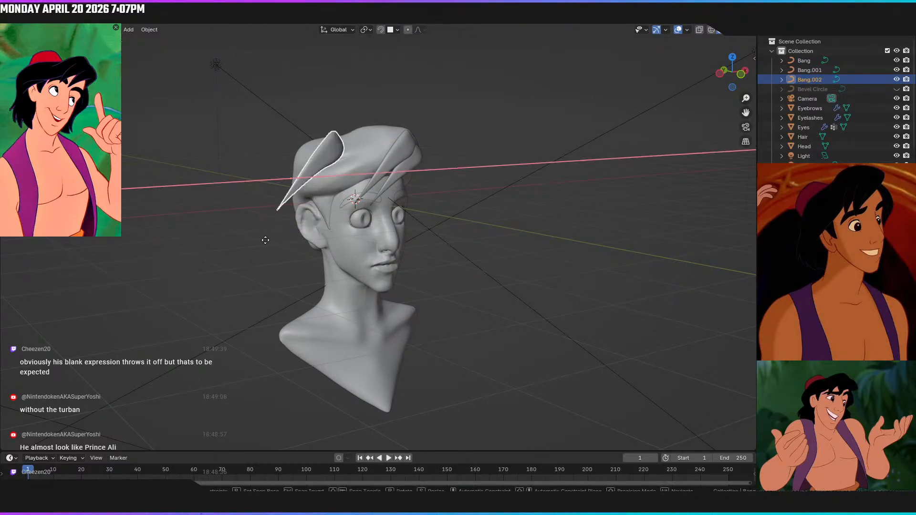
left_click(221, 230)
middle_click_drag(221, 230, 167, 214)
key("KP_1")
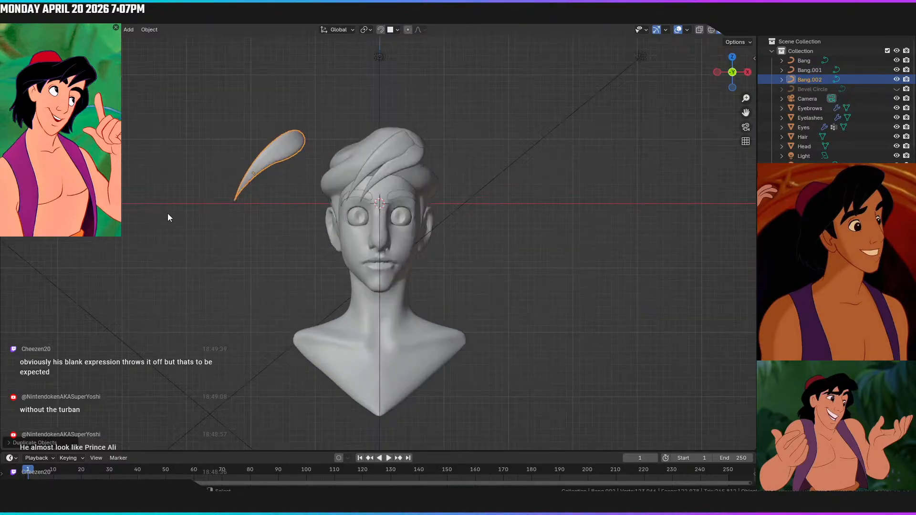
Lower the duplicated strand along the Z axis and rotate it -90 degrees about Z
scroll(237, 208, "up", 2)
key("g")
key("z")
left_click(279, 284)
type("s90")
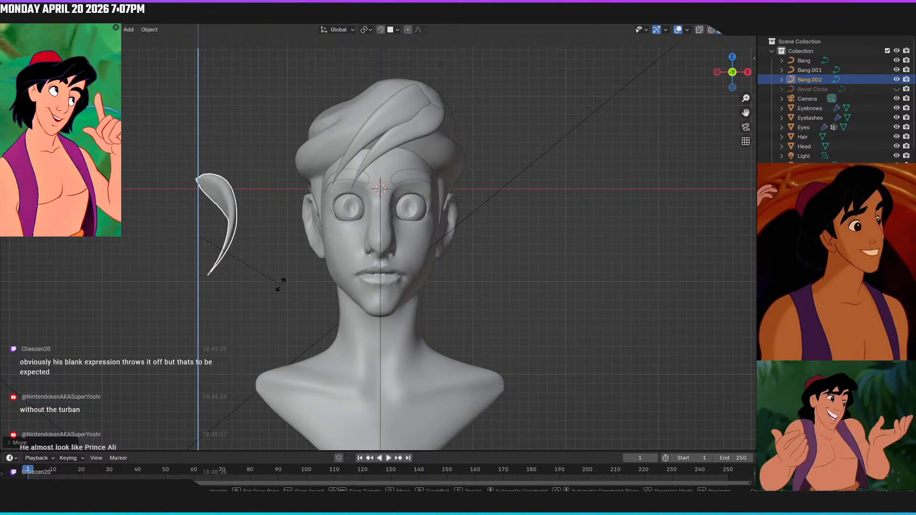
type("-")
key("Return")
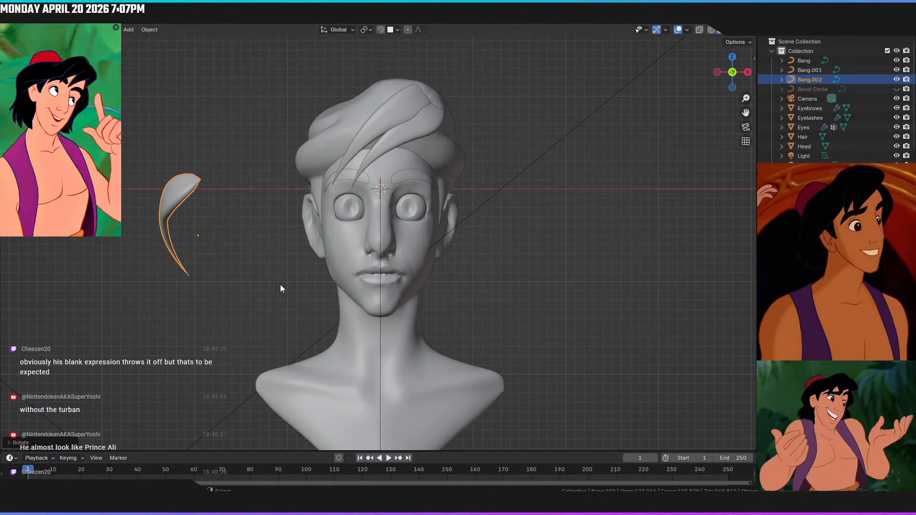
Move the duplicated strand along X to the side of the head and back along Y over the ear
key("g")
key("x")
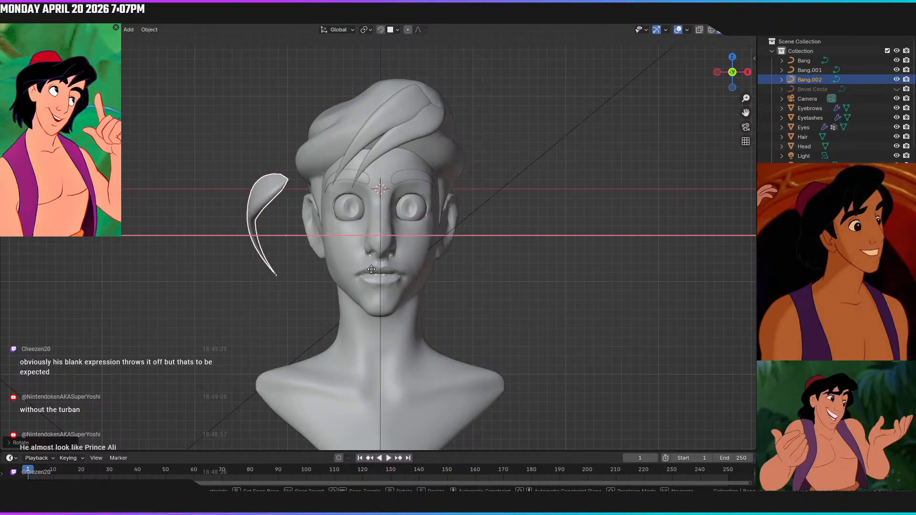
left_click(412, 265)
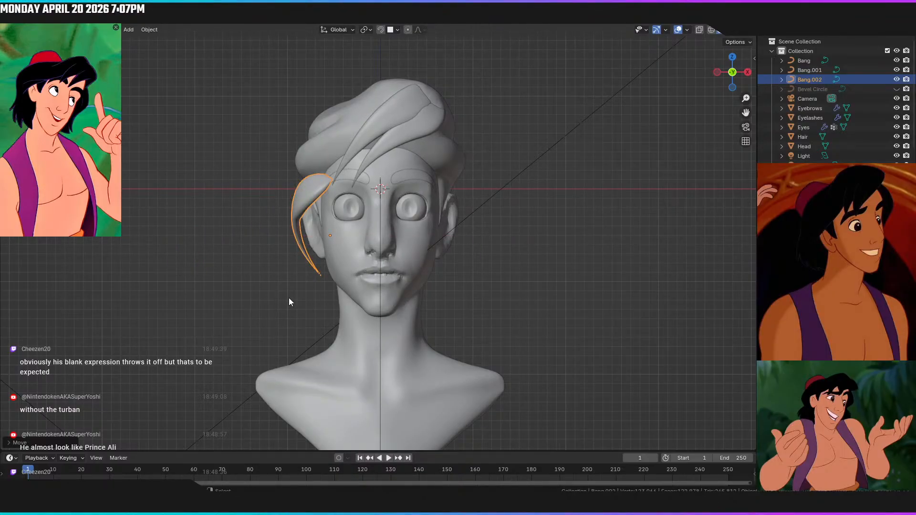
key("ctrl+KP_3")
scroll(289, 299, "up", 2)
middle_click_drag(289, 298, 361, 382, "shift")
key("g")
key("g")
right_click(496, 275)
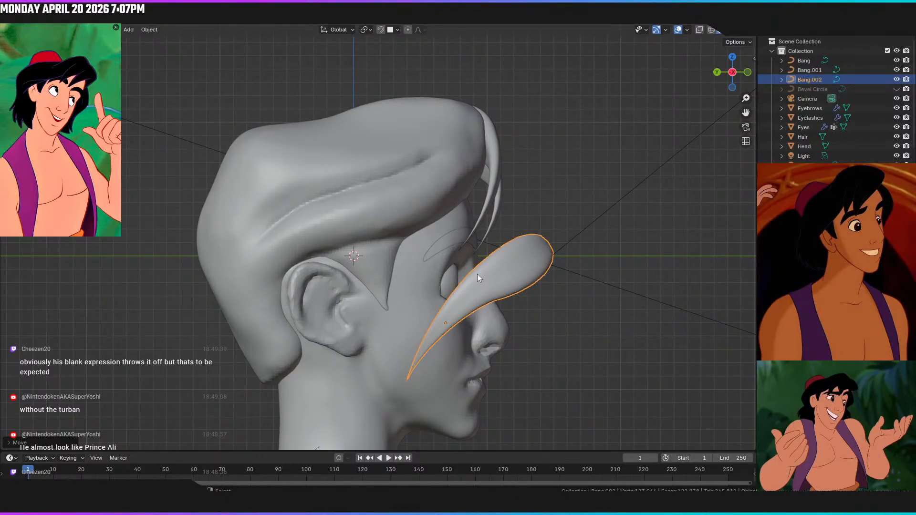
key("g")
key("y")
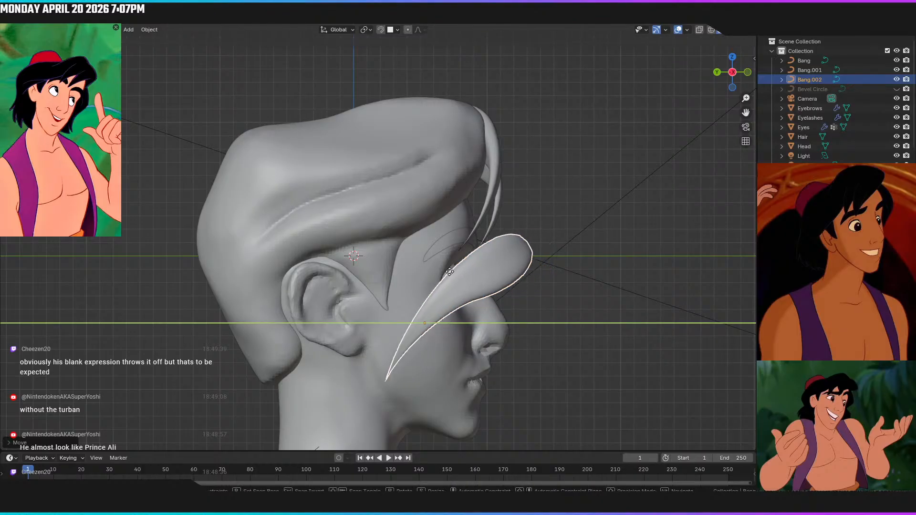
left_click(365, 264)
Tilt the side strand flatter in the side view and raise it along Z to just above the ear
key("g")
right_click(447, 293)
key("r")
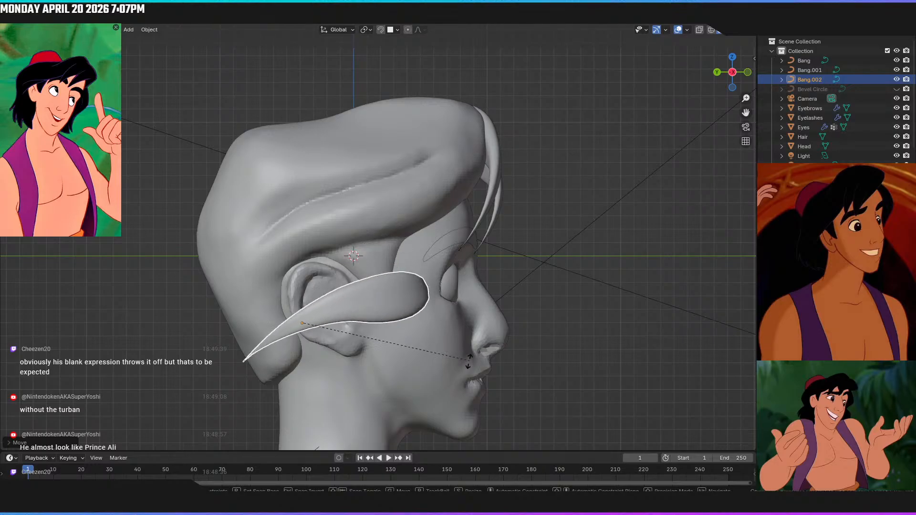
left_click(451, 370)
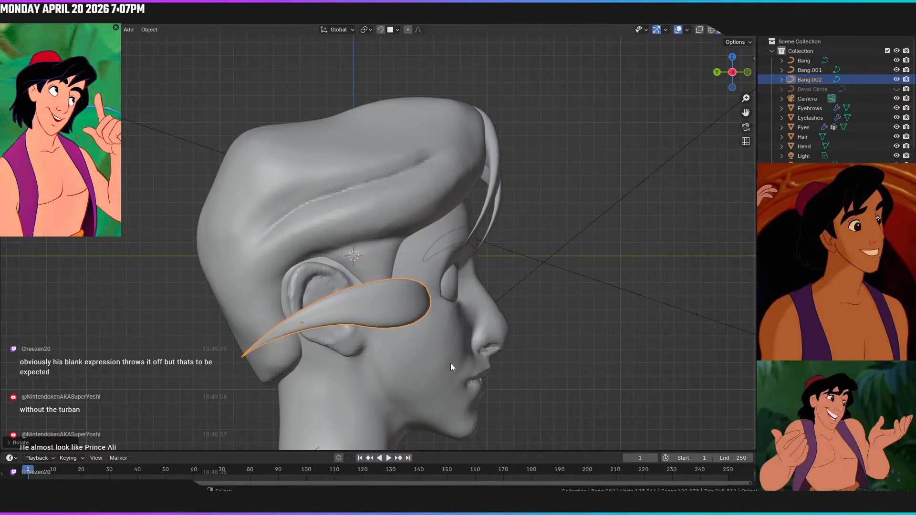
key("g")
key("z")
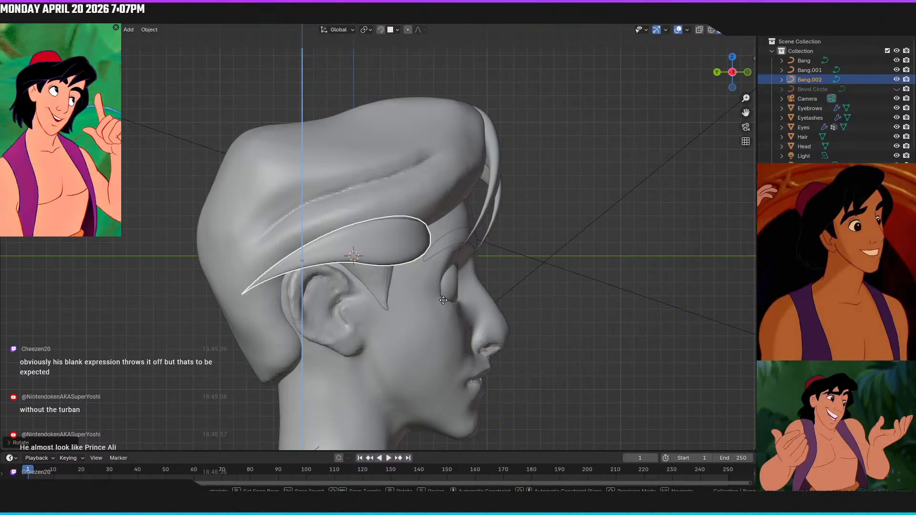
left_click(456, 305)
Rotate the side strand so its tip slopes down toward the nape, and lower it along Z below the swept hair
key("r")
key("y")
right_click(482, 310)
key("r")
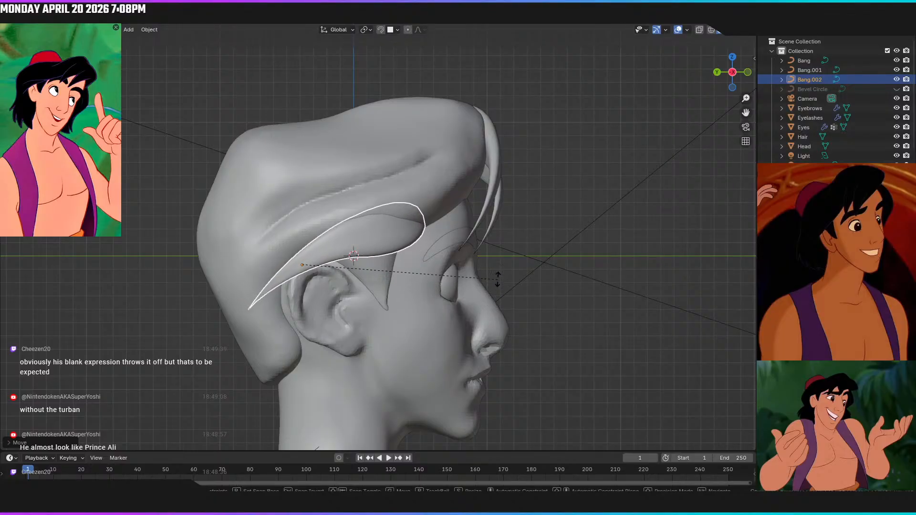
left_click(486, 266)
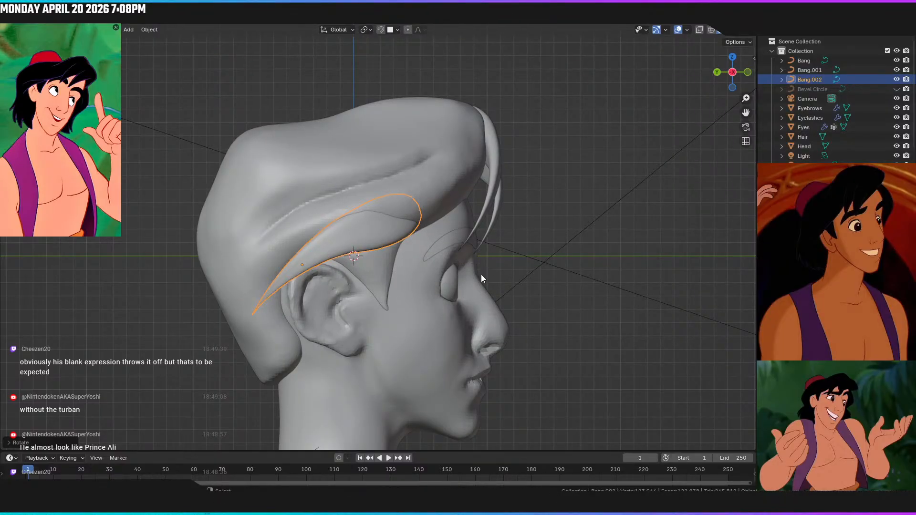
key("g")
key("z")
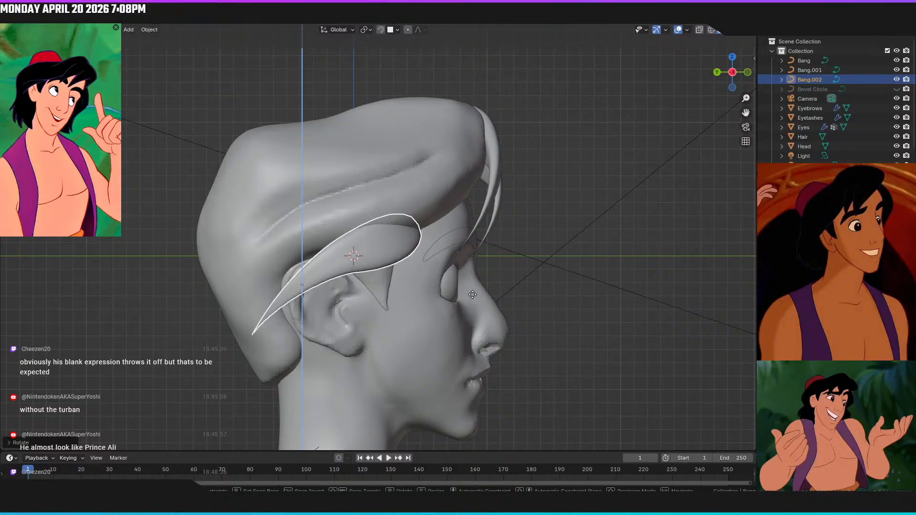
left_click(453, 297)
In the front view, rotate the side strand slightly about Z and move it inward along X against the head
middle_click_drag(453, 297, 341, 322)
key("KP_1")
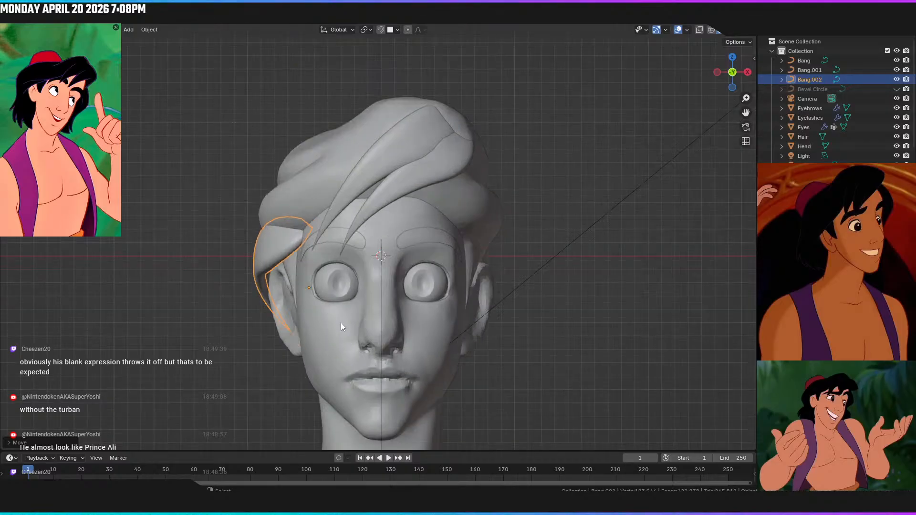
key("z")
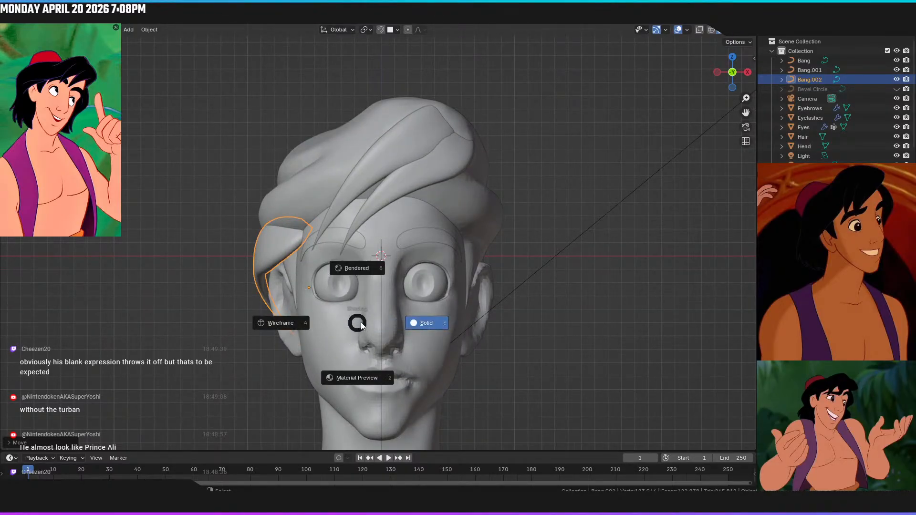
key("r")
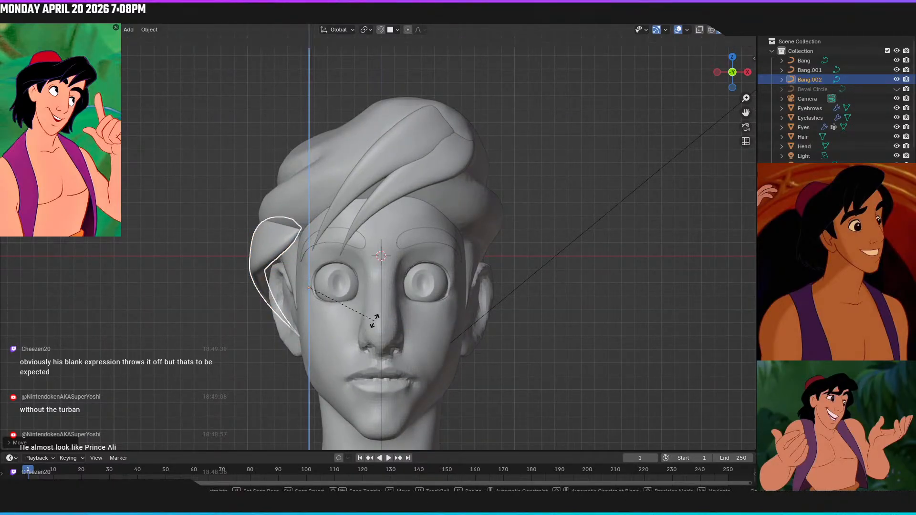
left_click(376, 321)
key("g")
key("x")
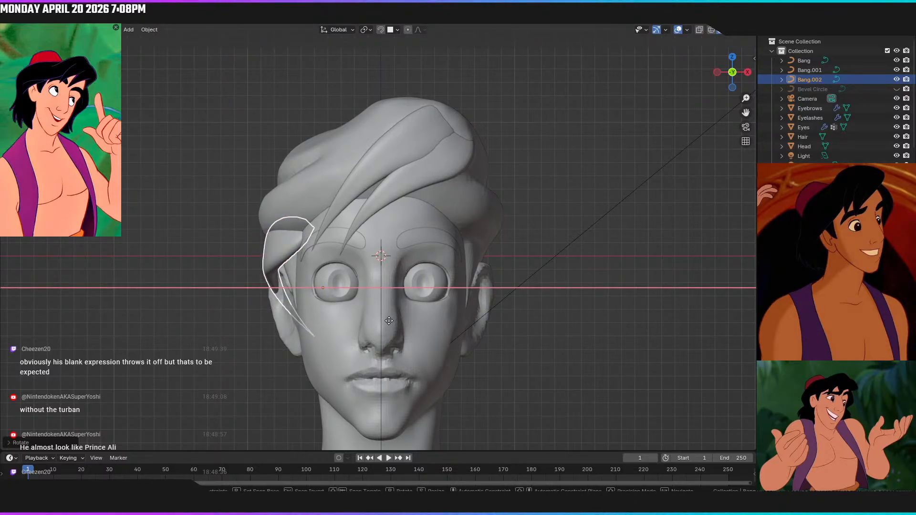
left_click(389, 320)
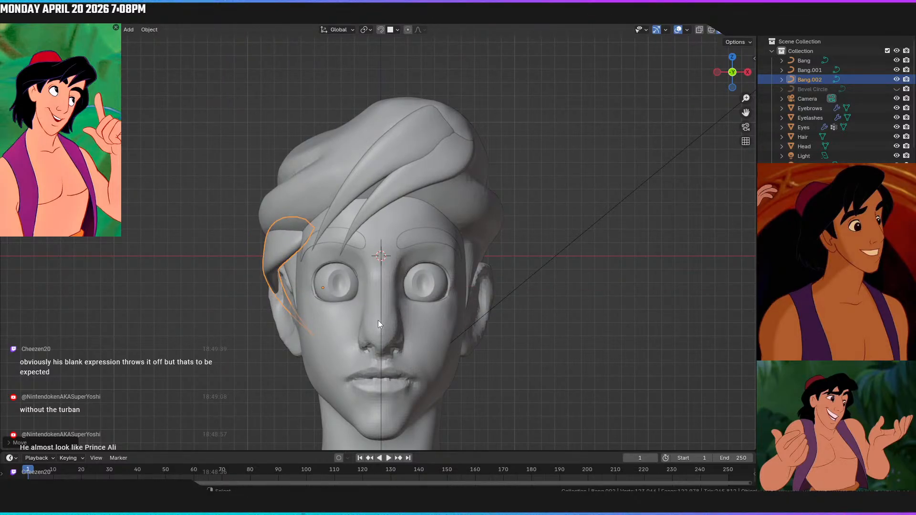
In the side view, raise the strand slightly along Z and shift it back along Y under the main hair
key("ctrl+KP_3")
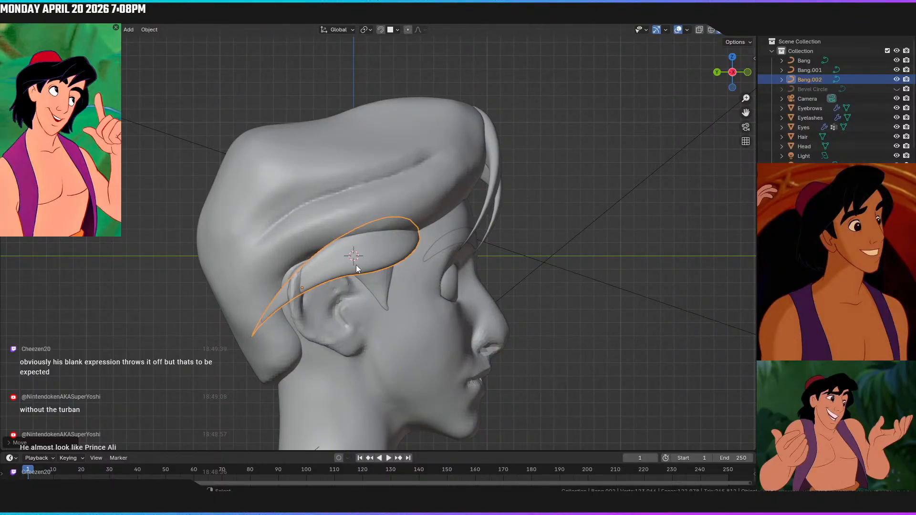
key("g")
key("z")
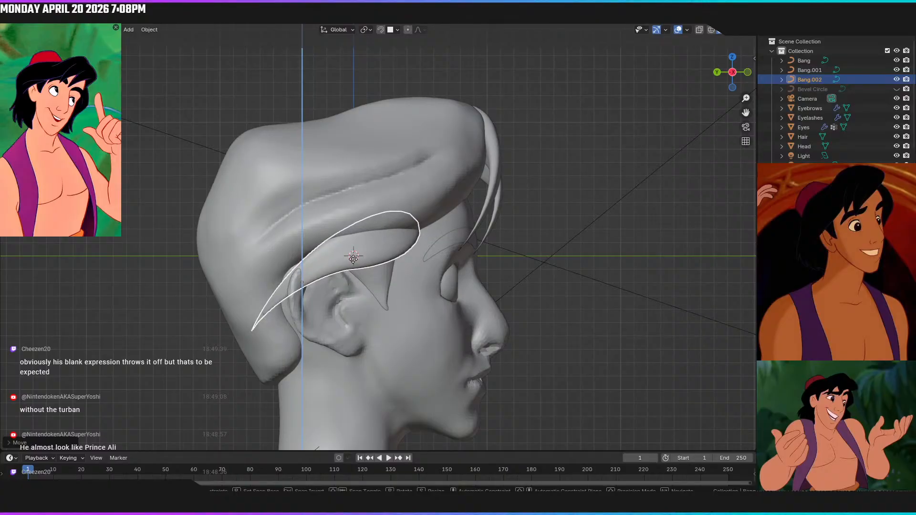
left_click(351, 260)
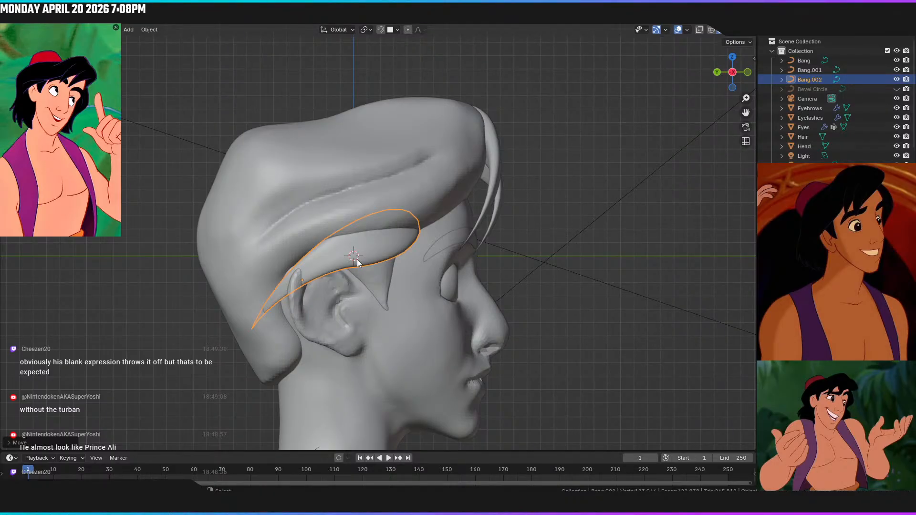
key("g")
key("y")
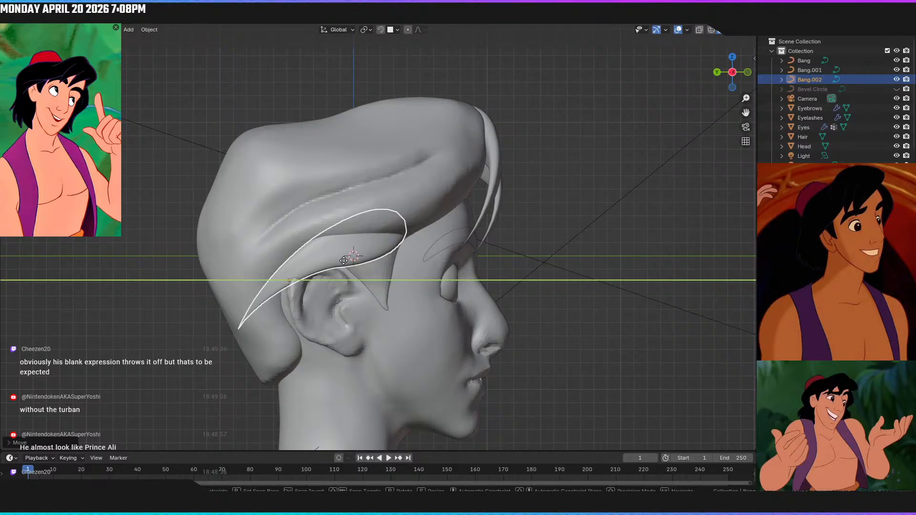
left_click(346, 265)
Check the side strand's fit with nothing selected, reselect it, and open it in the Modeling workspace for control-point editing
middle_click_drag(334, 265, 316, 282)
key("alt+a")
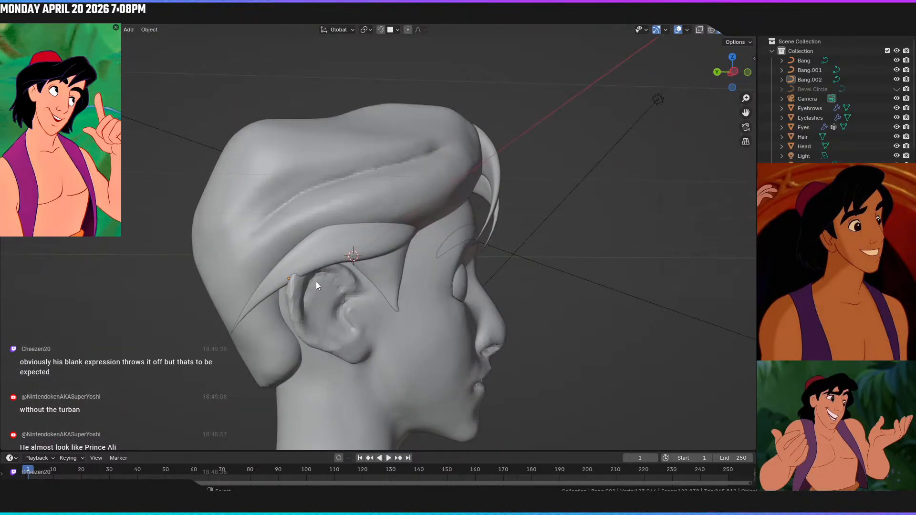
key("KP_1")
left_click(271, 256)
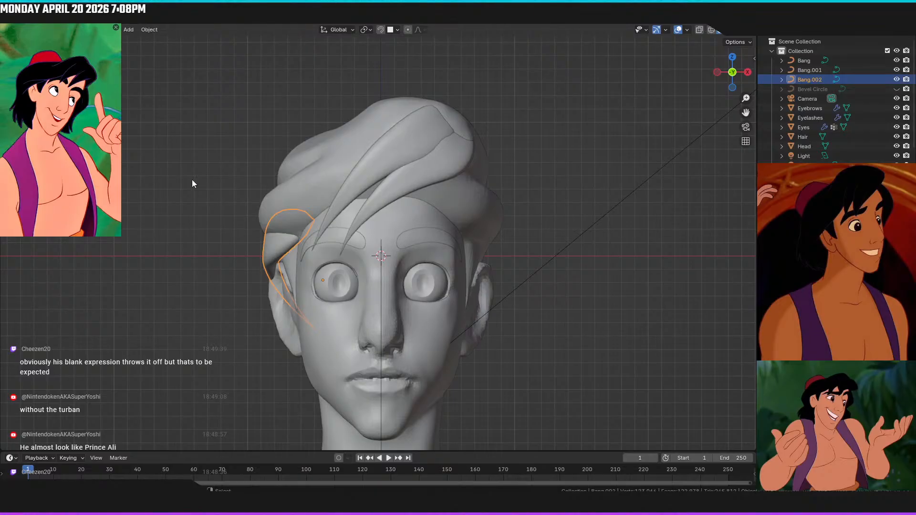
left_click(150, 30)
left_click(165, 23)
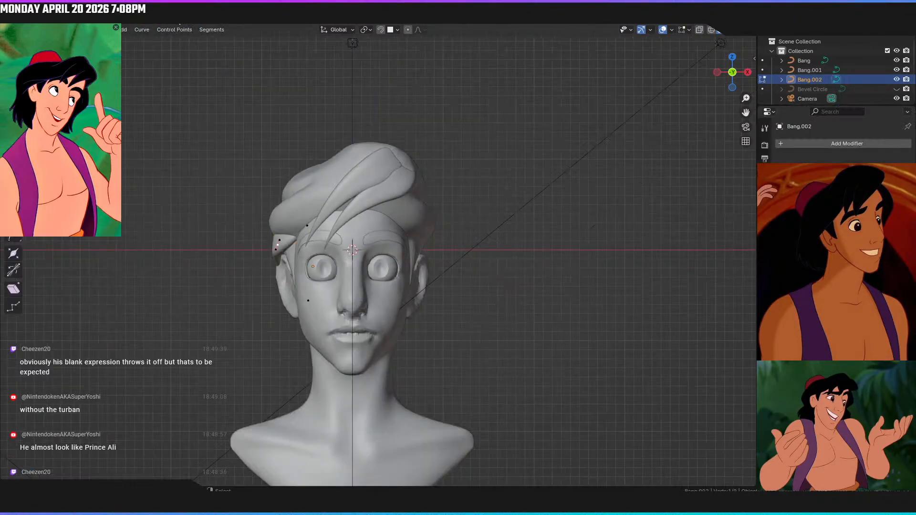
Select the side strand's rear tip control point and move it outward along X in the back view
middle_click_drag(263, 203, 380, 205)
middle_click_drag(290, 256, 349, 319)
left_click_drag(329, 341, 368, 312)
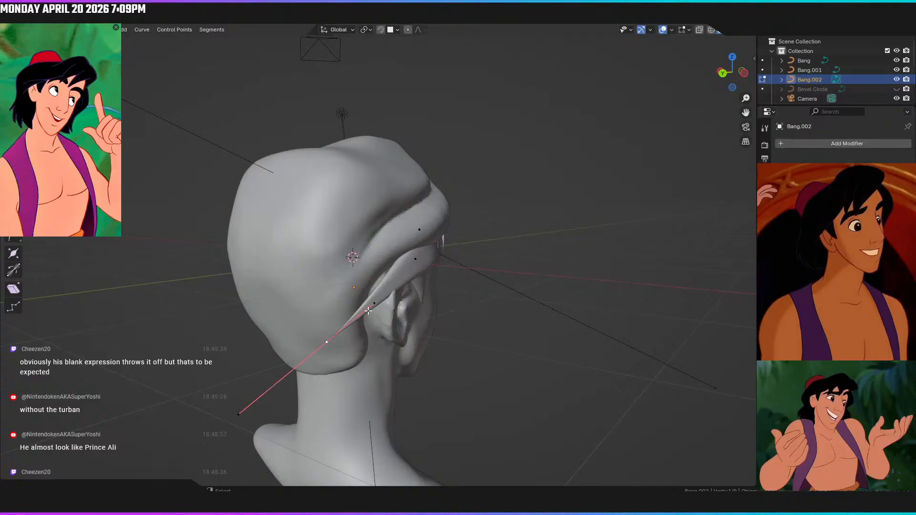
middle_click_drag(372, 316, 399, 327)
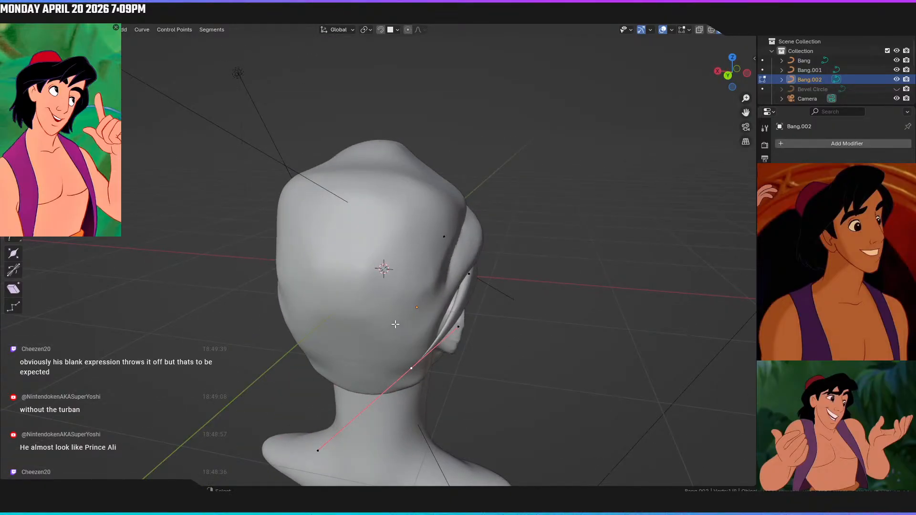
key("ctrl+KP_1")
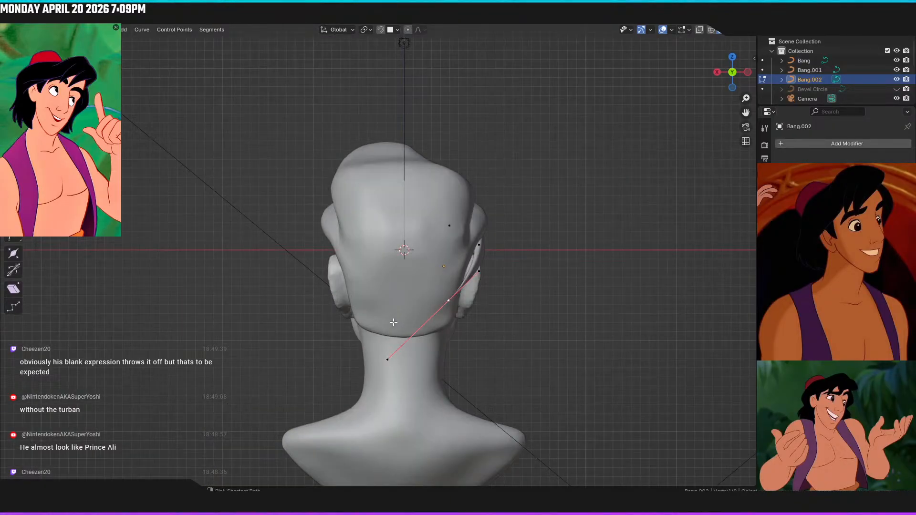
scroll(485, 281, "up", 3)
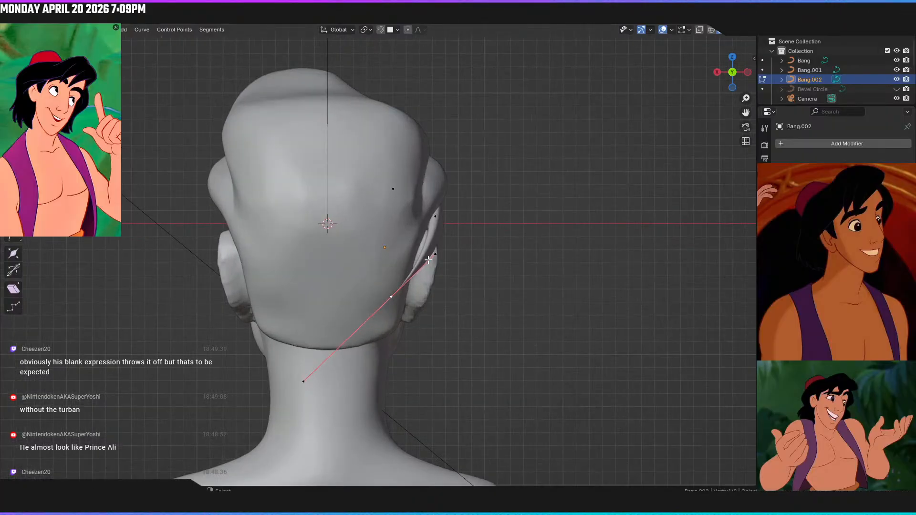
key("g")
key("x")
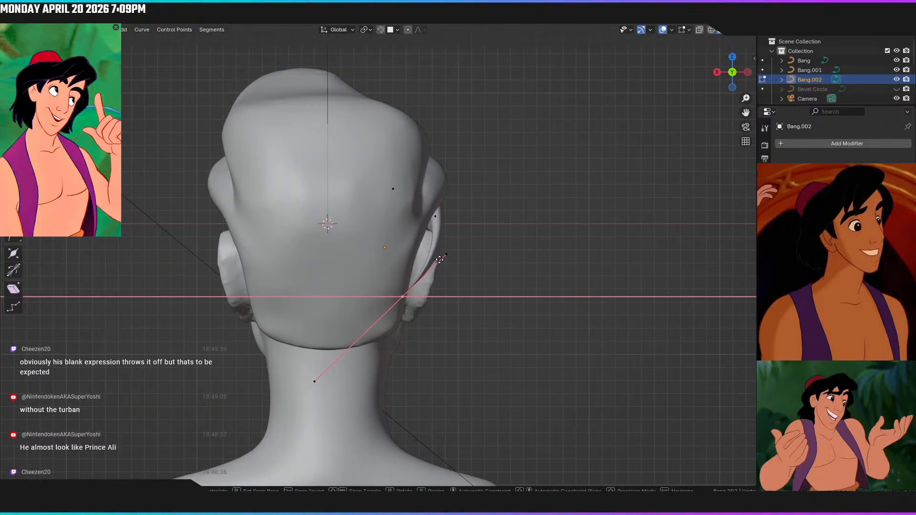
left_click(441, 261)
Rotate the rear tip control point about Z to redirect the strand's end behind the ear
middle_click_drag(440, 262, 416, 294)
key("g")
key("z")
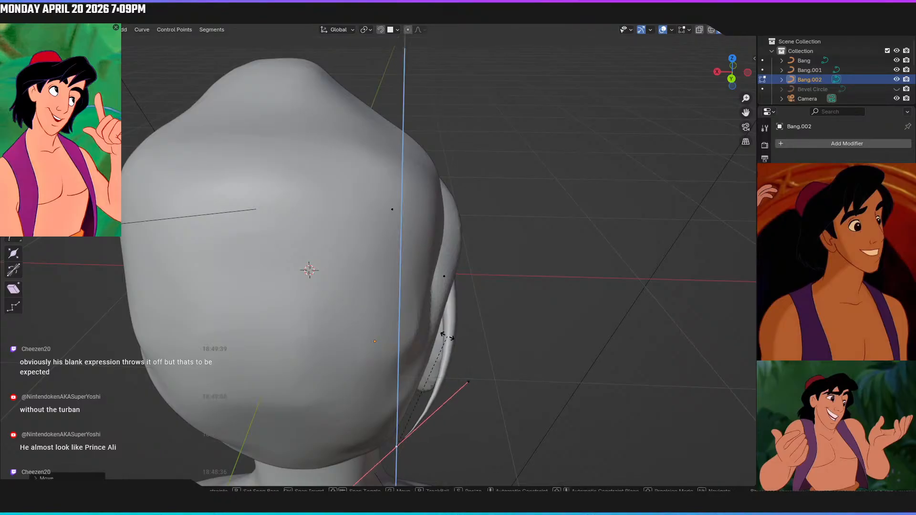
left_click(401, 286)
Adjust the strand's front end control point along X and rotate it about Z beneath the swept hair
middle_click_drag(400, 286, 285, 280)
middle_click_drag(327, 201, 328, 279)
key("g")
key("x")
key("r")
middle_click_drag(332, 282, 417, 328)
key("z")
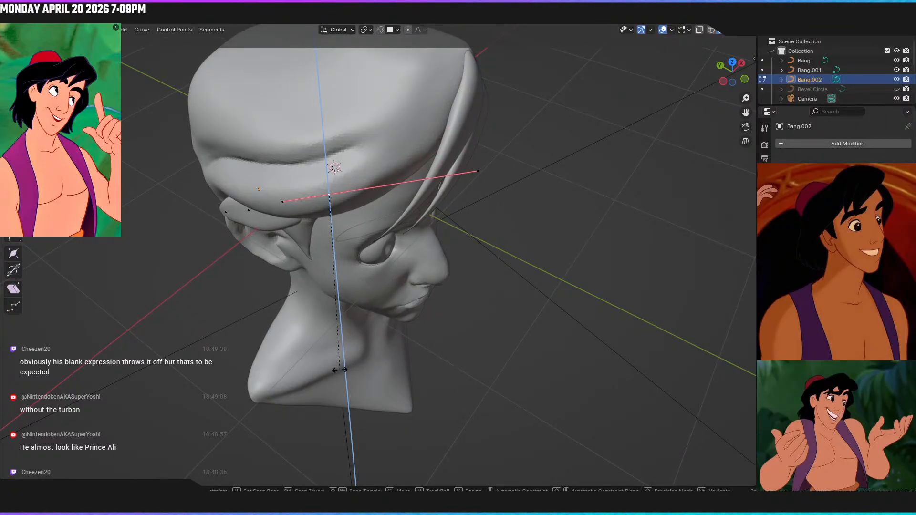
left_click(335, 374)
key("g")
key("x")
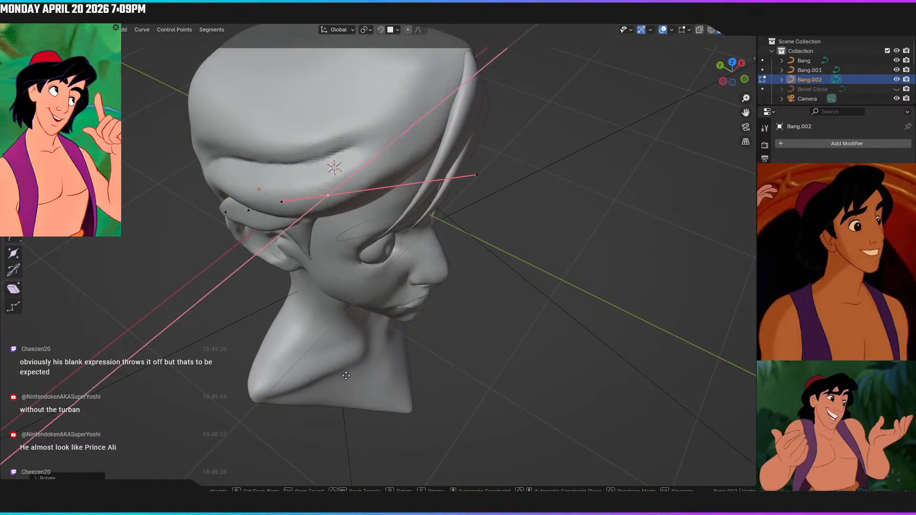
left_click(336, 392)
middle_click_drag(336, 392, 386, 336)
In the side view, move the front end point slightly forward along Y and lower it along Z
key("KP_3")
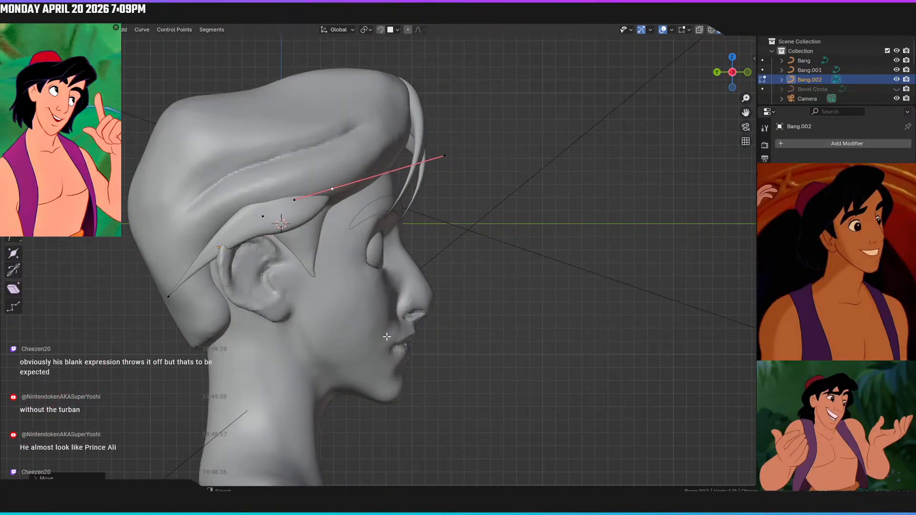
scroll(387, 336, "up", 1)
key("g")
key("y")
key("y")
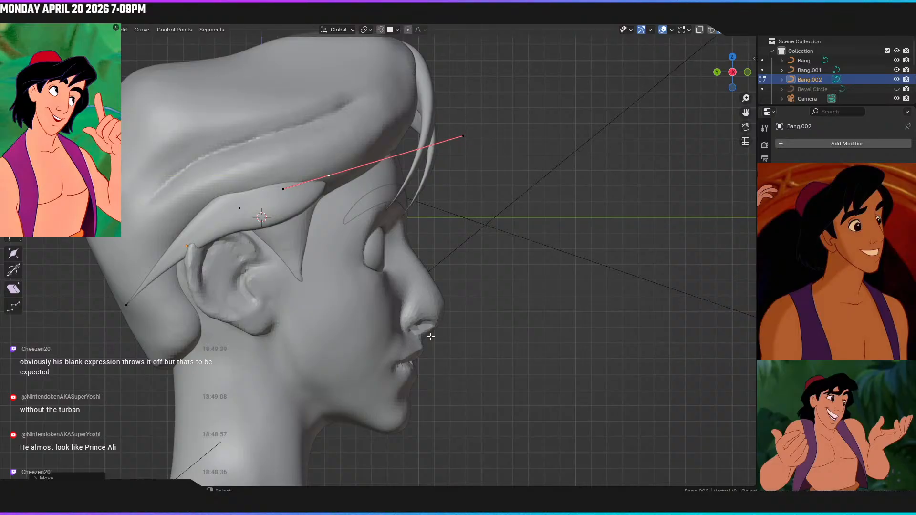
key("z")
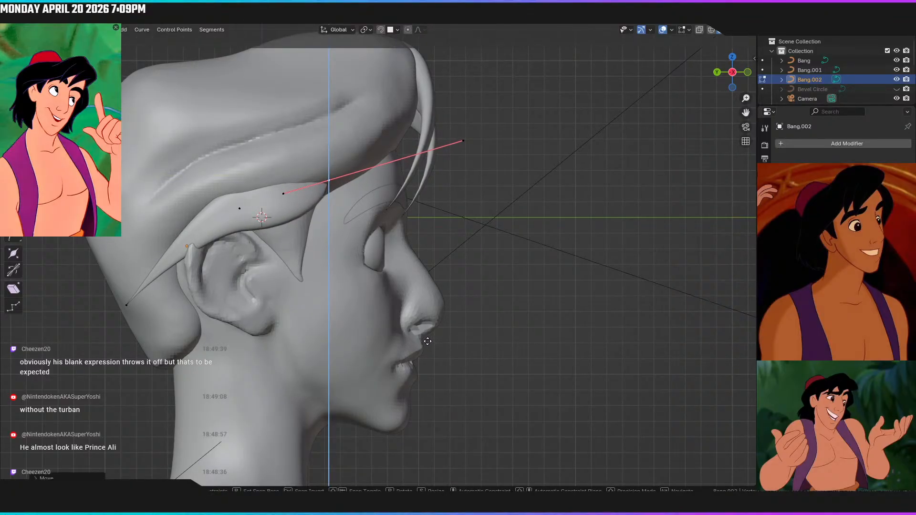
left_click(429, 339)
middle_click_drag(429, 339, 307, 360)
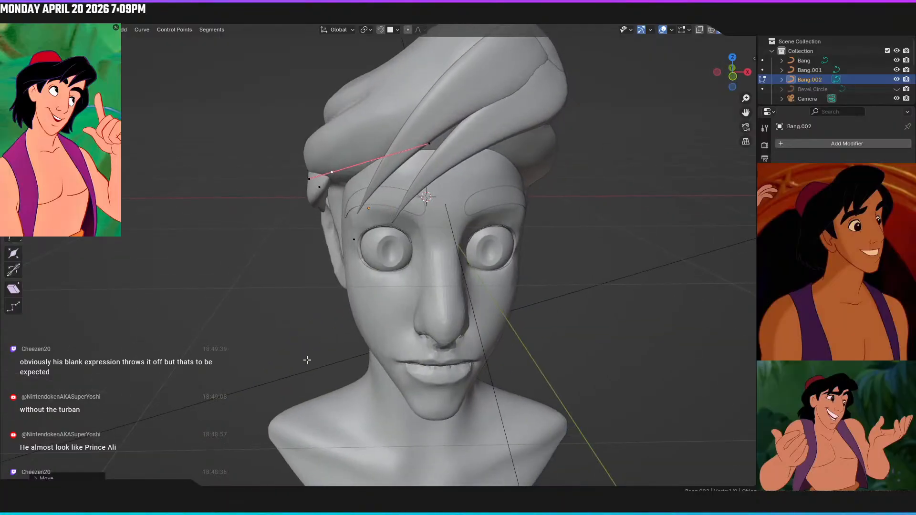
In the front view, lower the front end point along Z and shift it inward along X toward the forehead
key("KP_1")
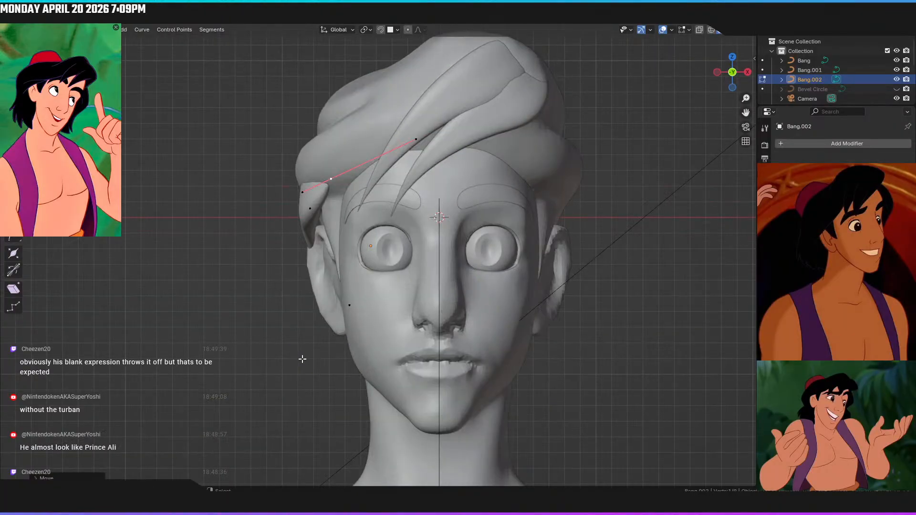
key("g")
key("z")
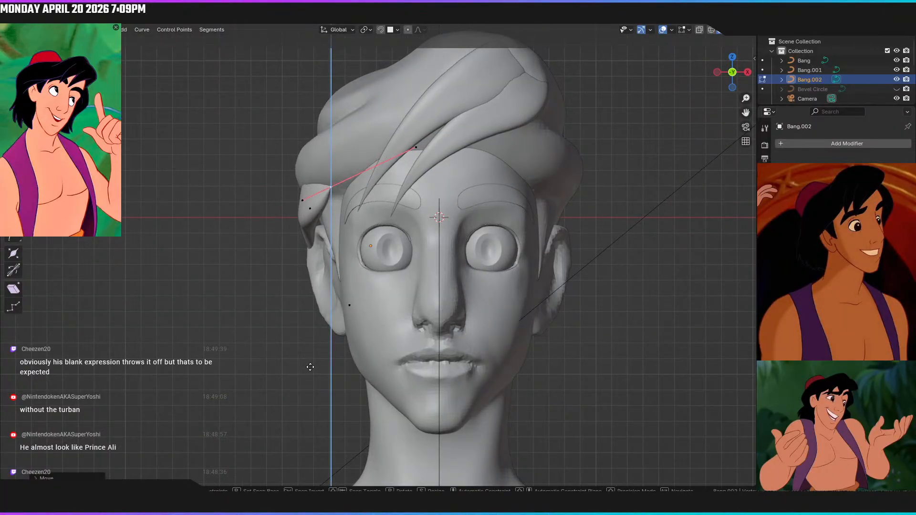
key("x")
left_click(332, 372)
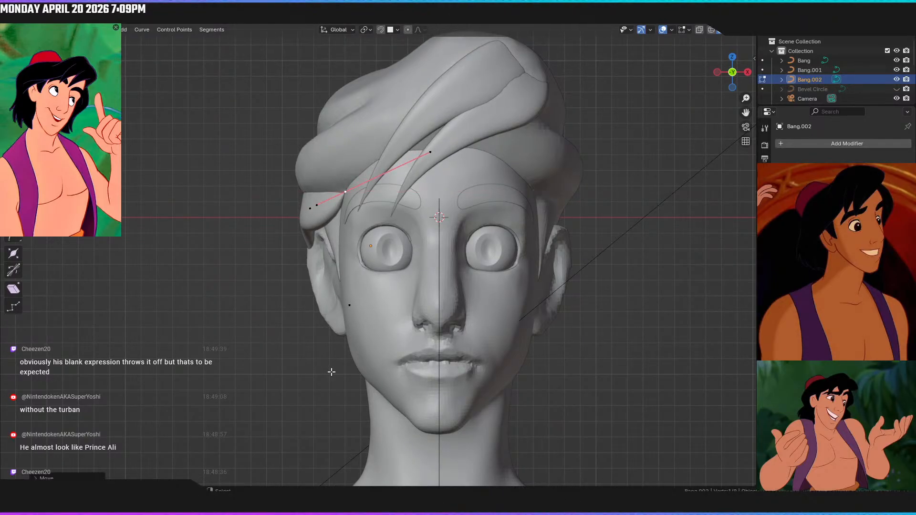
In the side view, select the strand's middle control point and lower it along Z toward the ear
key("ctrl+KP_3")
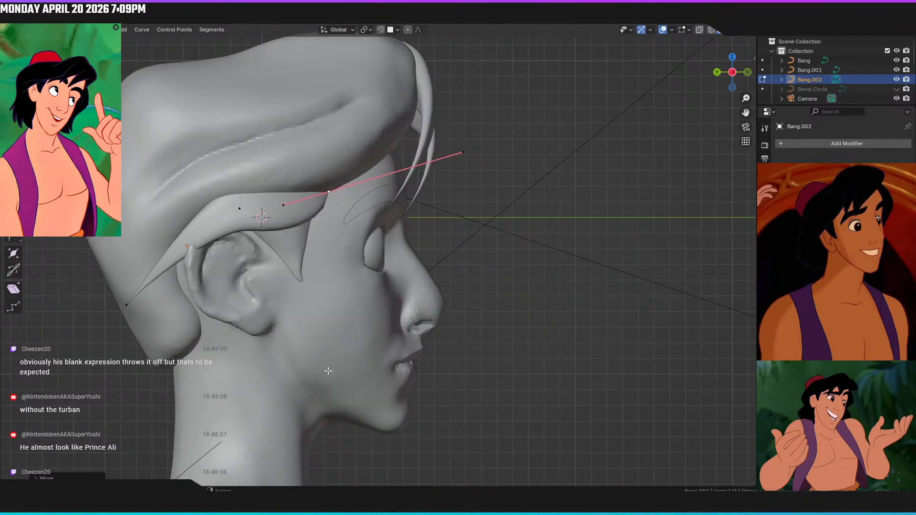
right_click(237, 205)
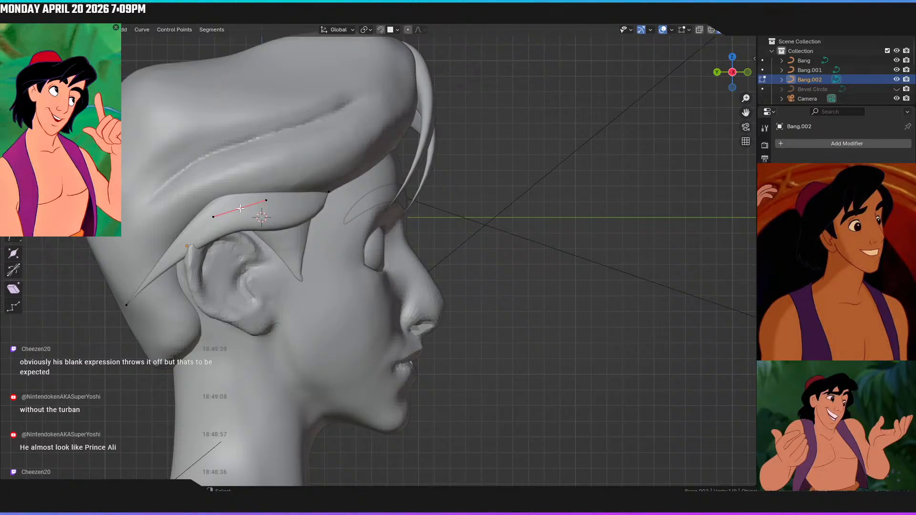
key("g")
key("z")
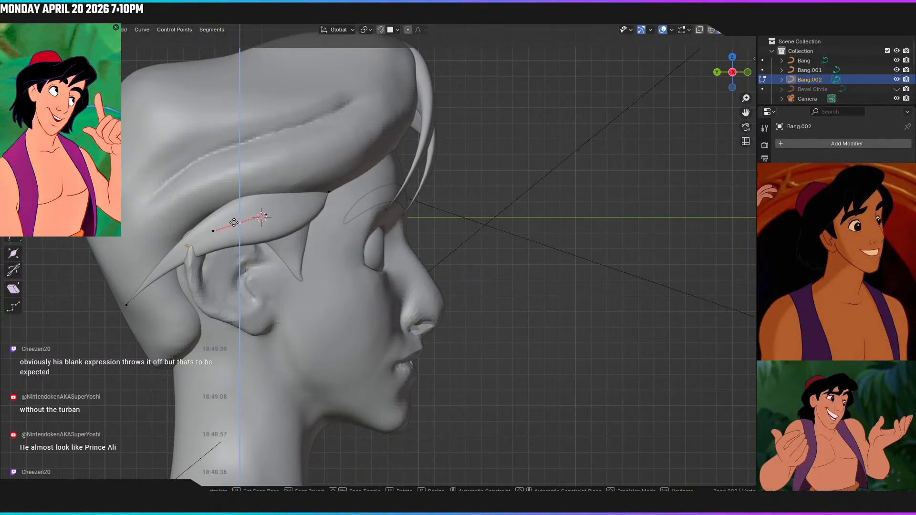
left_click(232, 221)
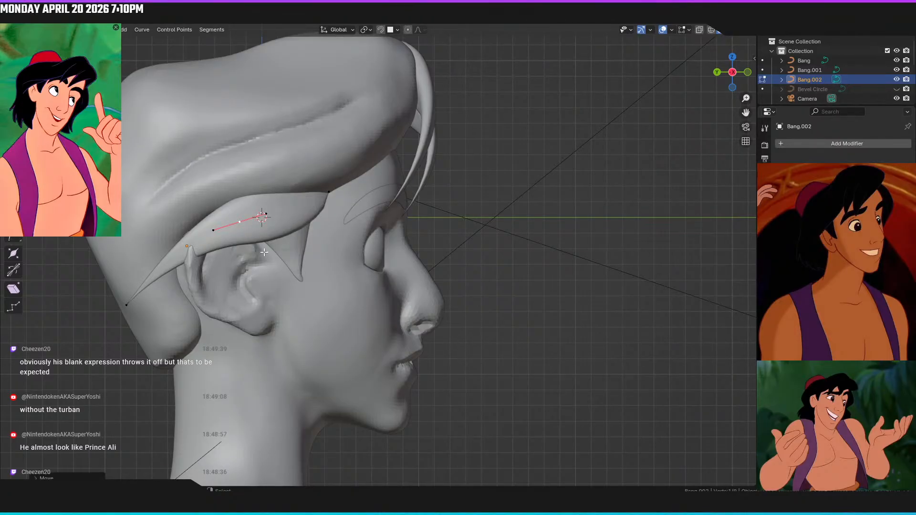
Subdivide the strand's segment between its middle and rear tip control points
right_click(239, 224)
right_click(126, 304, "ctrl")
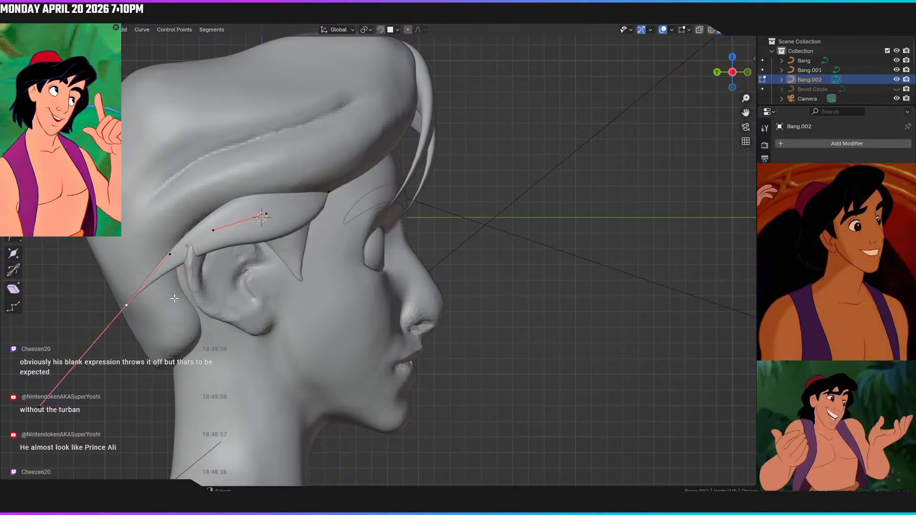
right_click(175, 298)
left_click(165, 256)
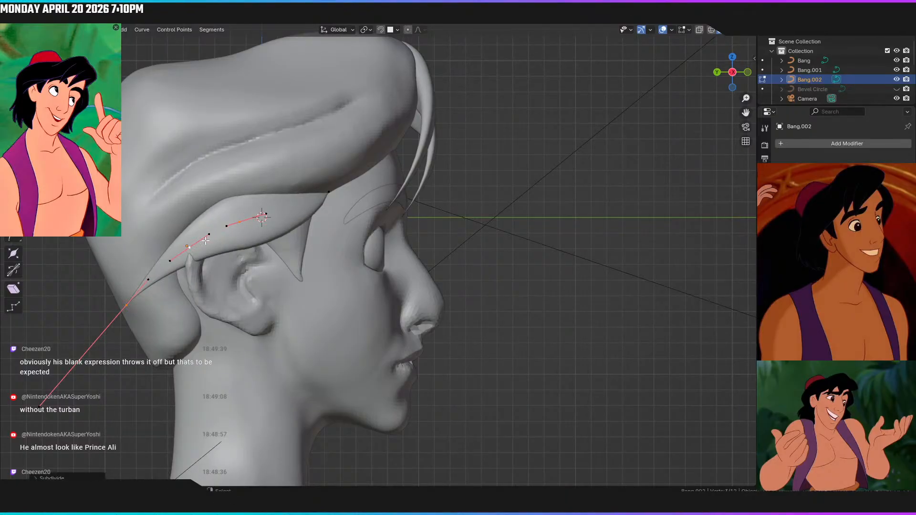
left_click(188, 246)
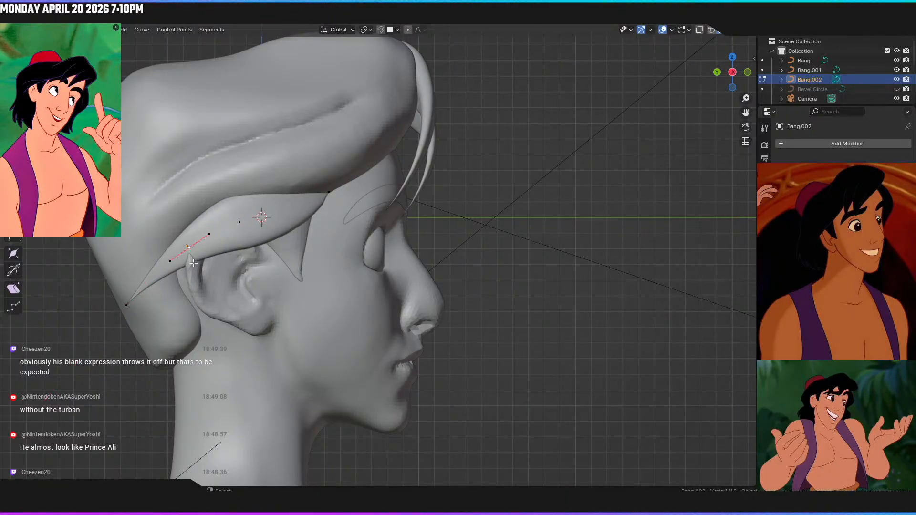
left_click(246, 225)
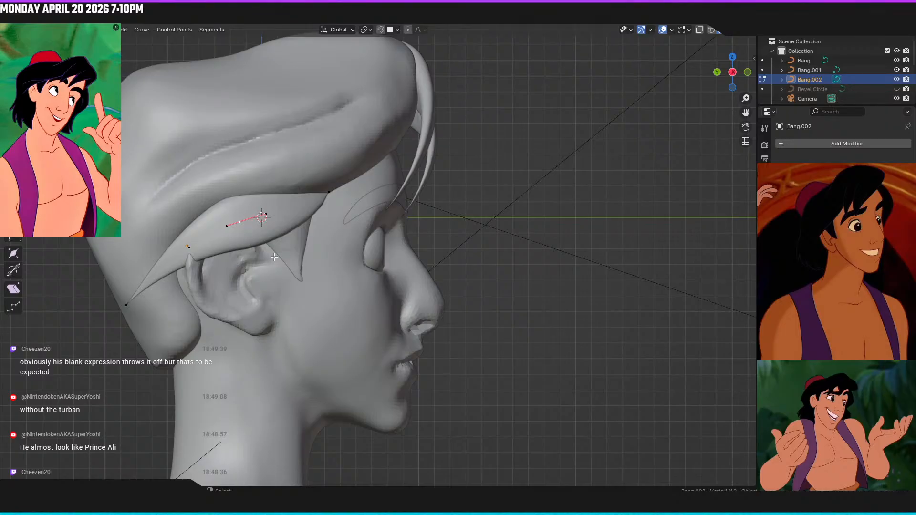
key("r")
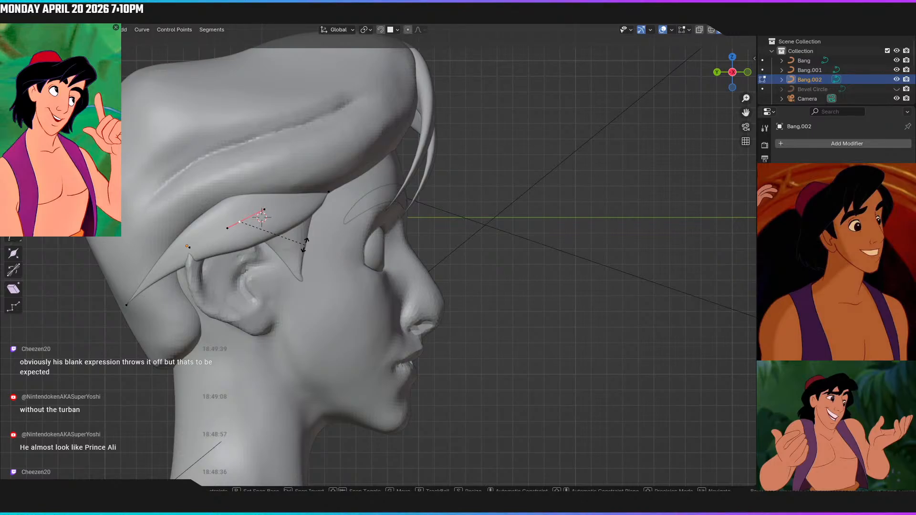
right_click(306, 245)
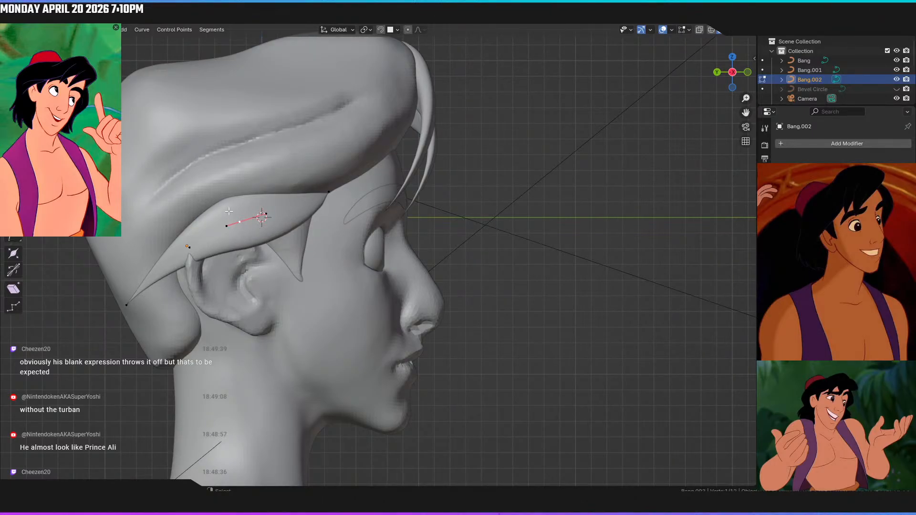
Select the added control point together with the rear tip and move both backward along Y
left_click(134, 299, "shift")
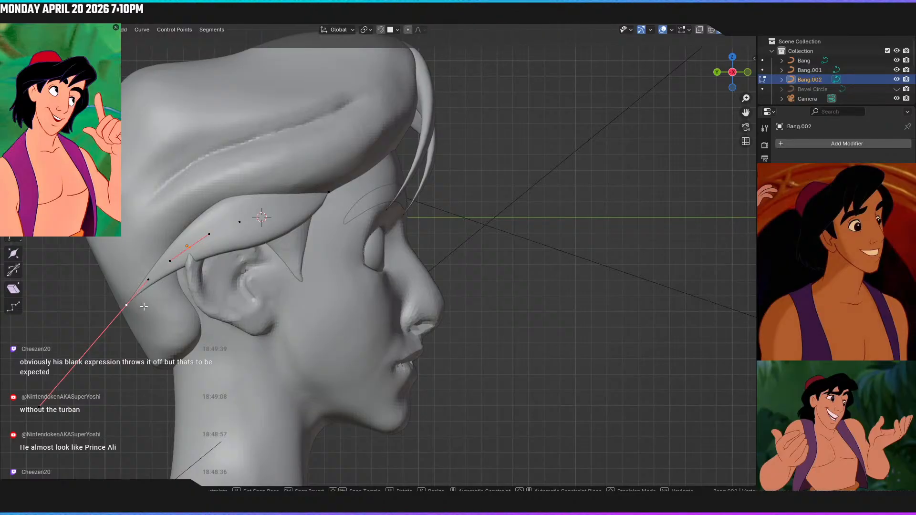
key("g")
key("y")
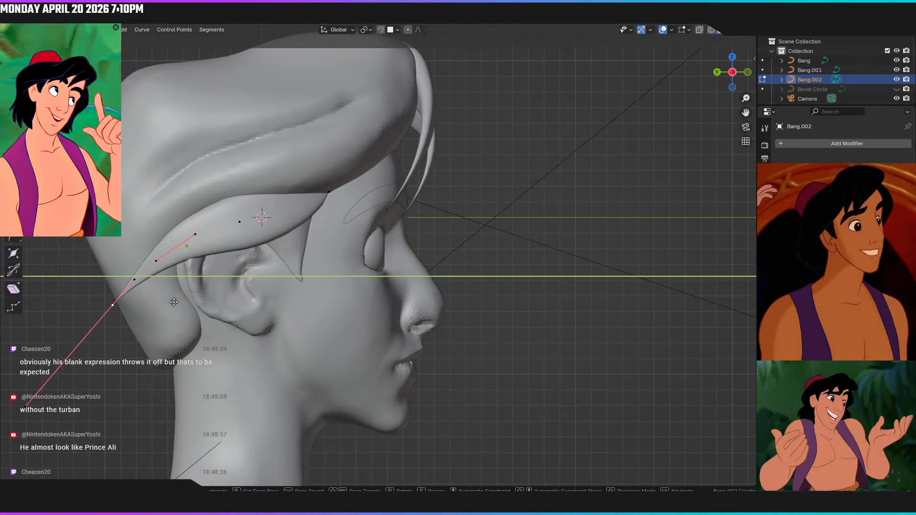
left_click(236, 271)
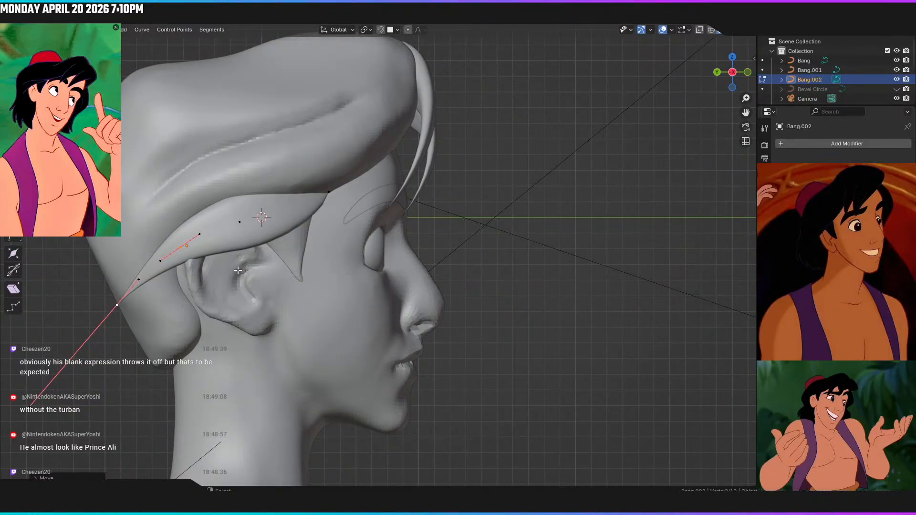
Select only the rear tip control point and lower it along Z toward the nape
left_click(119, 306)
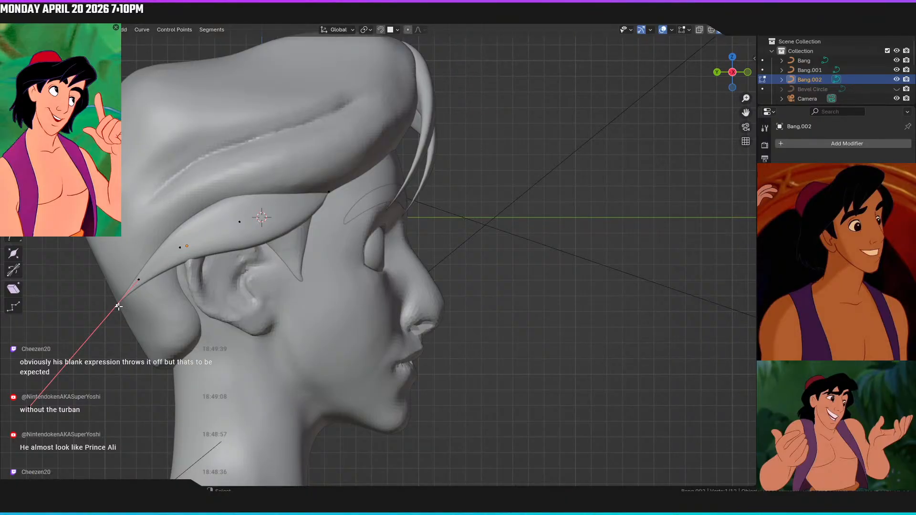
key("g")
key("z")
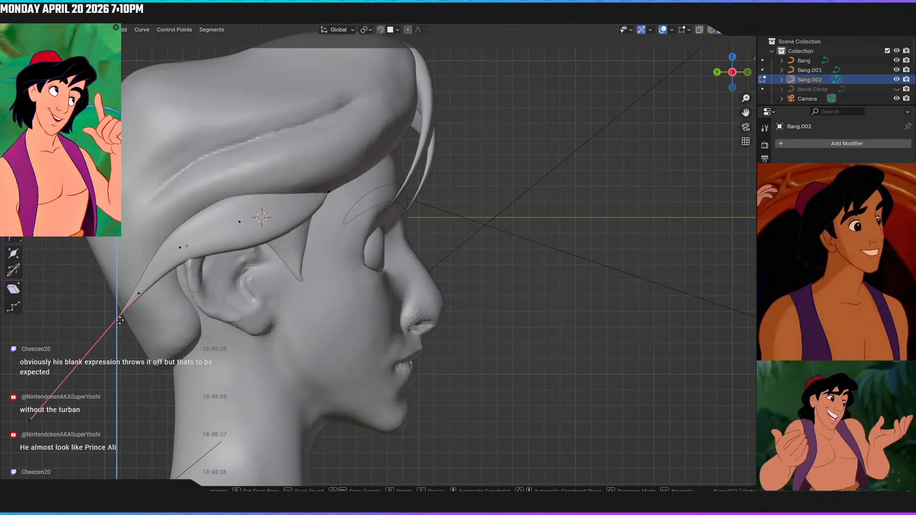
left_click(137, 314)
In the front view, move the rear tip control point outward along X away from the jaw
key("KP_1")
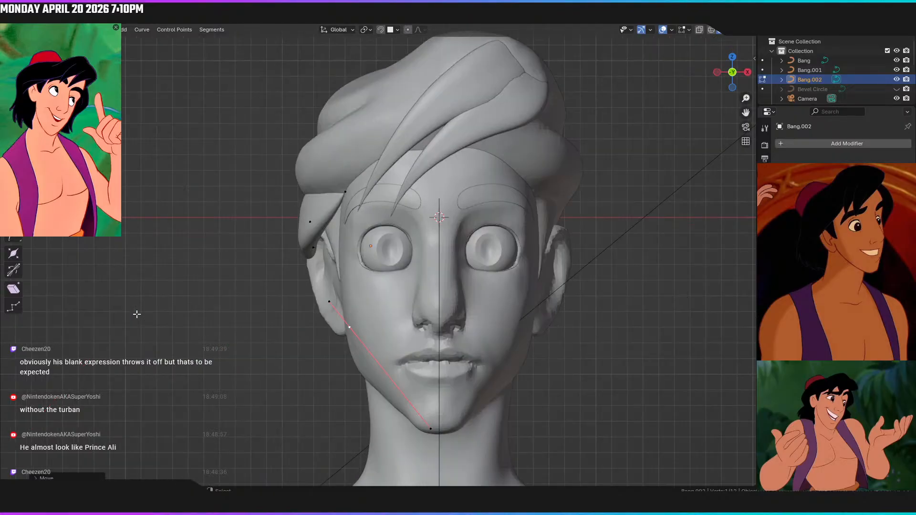
key("g")
key("x")
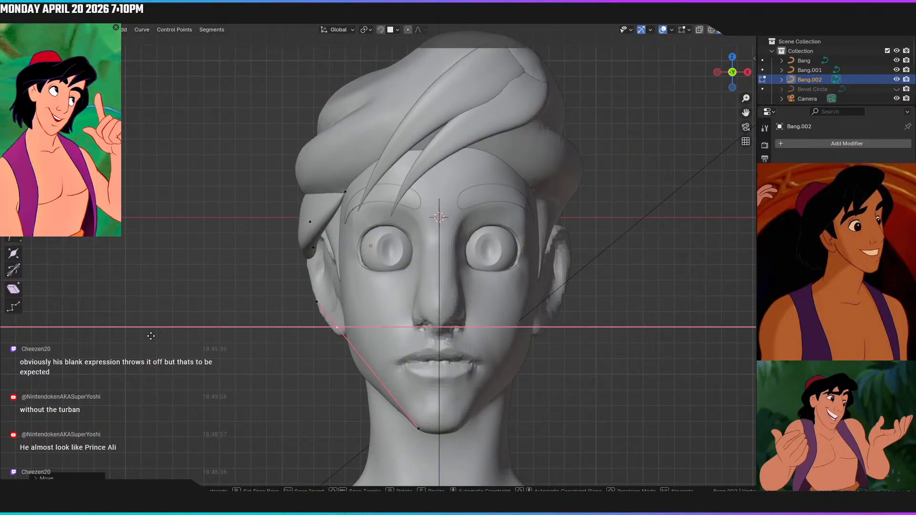
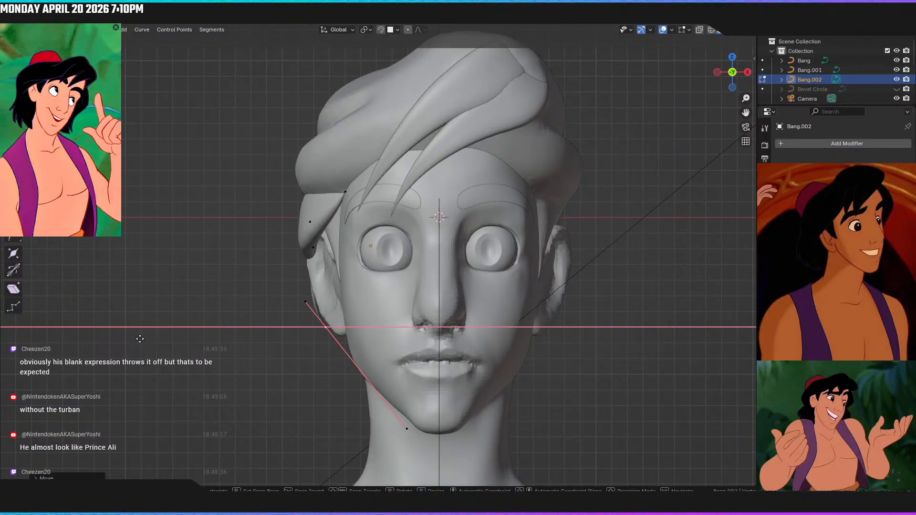
left_click(140, 339)
From behind, select the added control point above the ear and move it along X toward the head
middle_click_drag(139, 340, 358, 362)
left_click(412, 330)
key("g")
key("x")
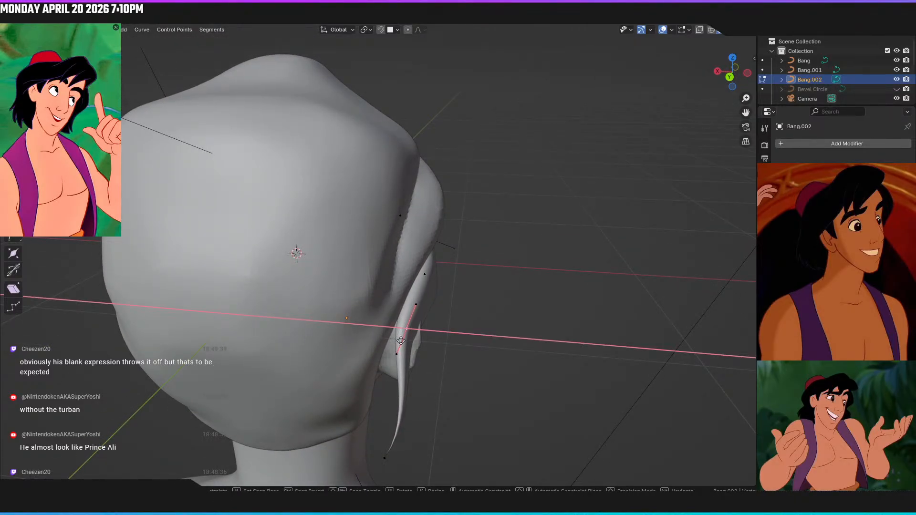
left_click(401, 341)
middle_click_drag(401, 341, 358, 457)
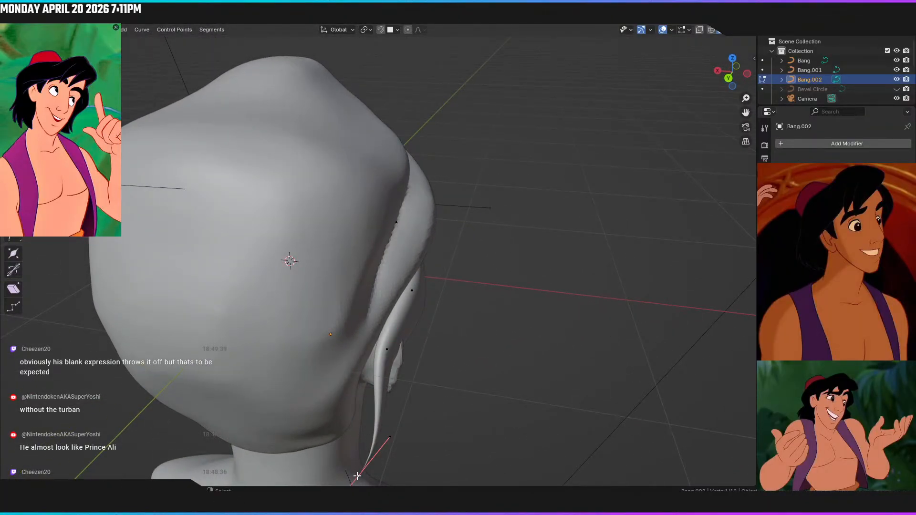
Move the strand's rear tip control point along X toward the neck, and lower it along Z in the front view
key("g")
key("x")
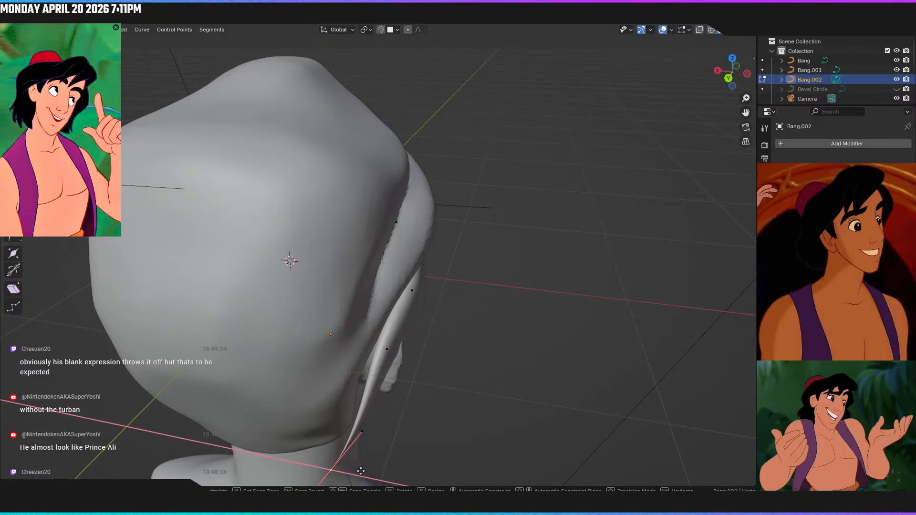
left_click(361, 470)
middle_click_drag(362, 470, 299, 441)
key("KP_1")
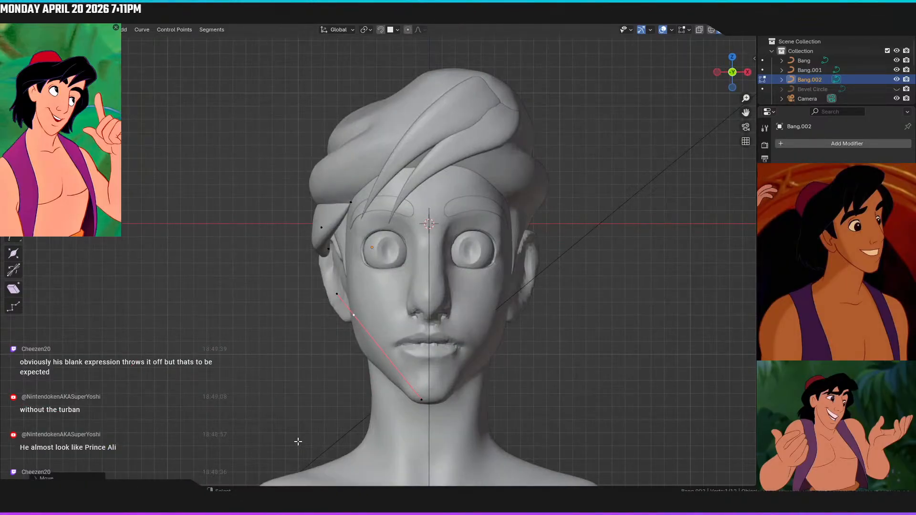
key("z")
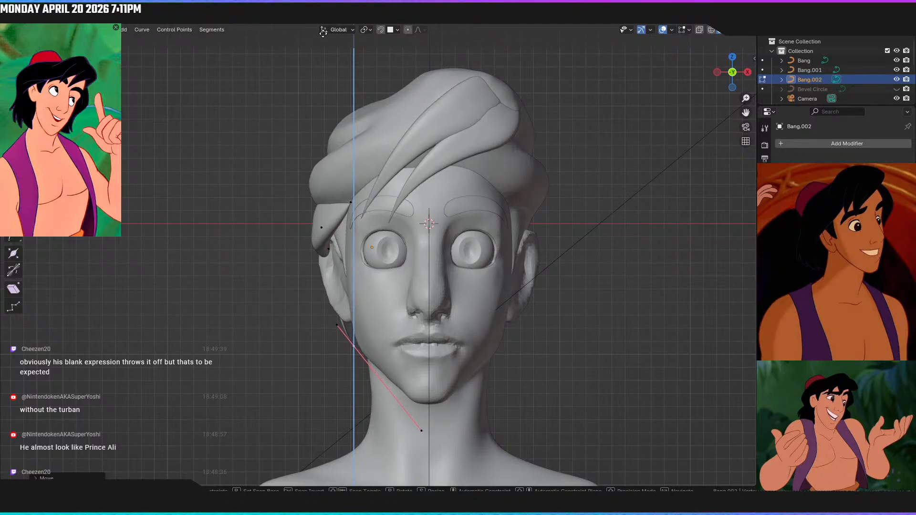
left_click(323, 32)
Select the strand's control point behind the top of the ear and shift it slightly along X
middle_click_drag(200, 115, 459, 144)
middle_click_drag(106, 239, 213, 259)
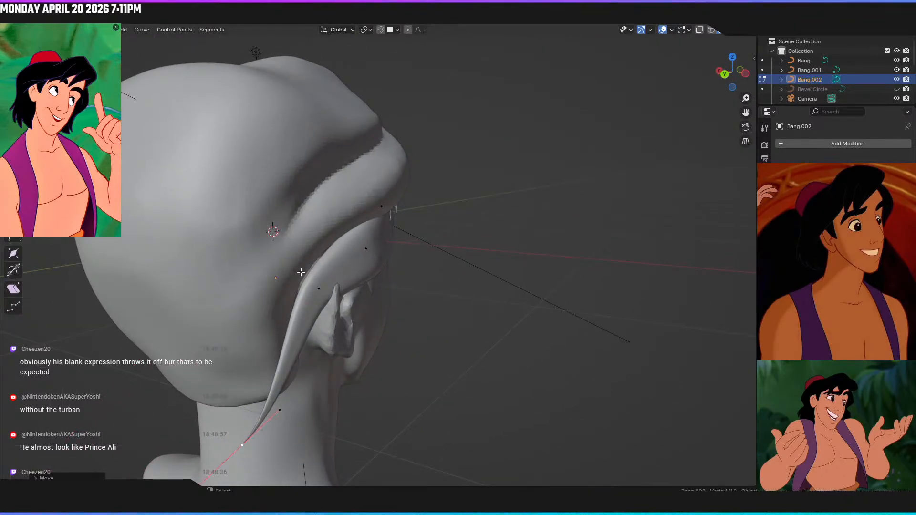
left_click(323, 293)
middle_click_drag(324, 293, 143, 276)
key("g")
key("x")
left_click(344, 307)
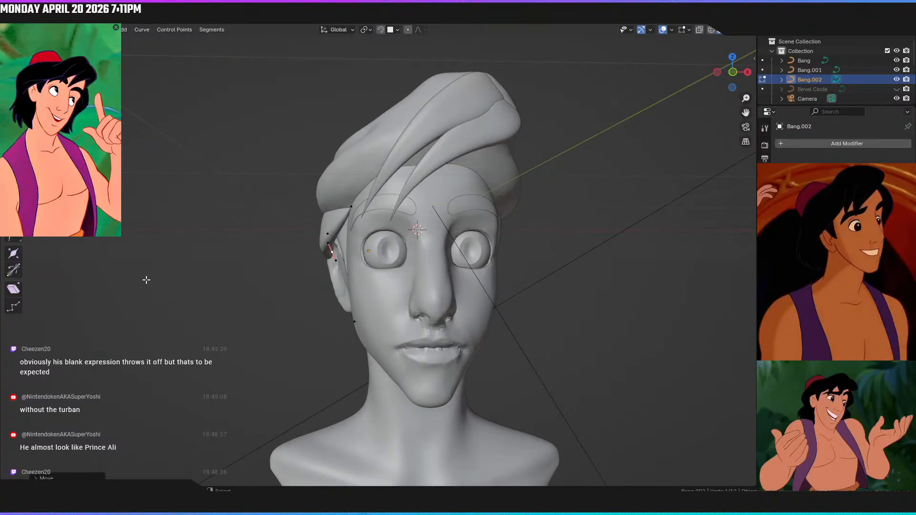
In the front view, select the control point above the ear and move it along X toward the head
key("KP_1")
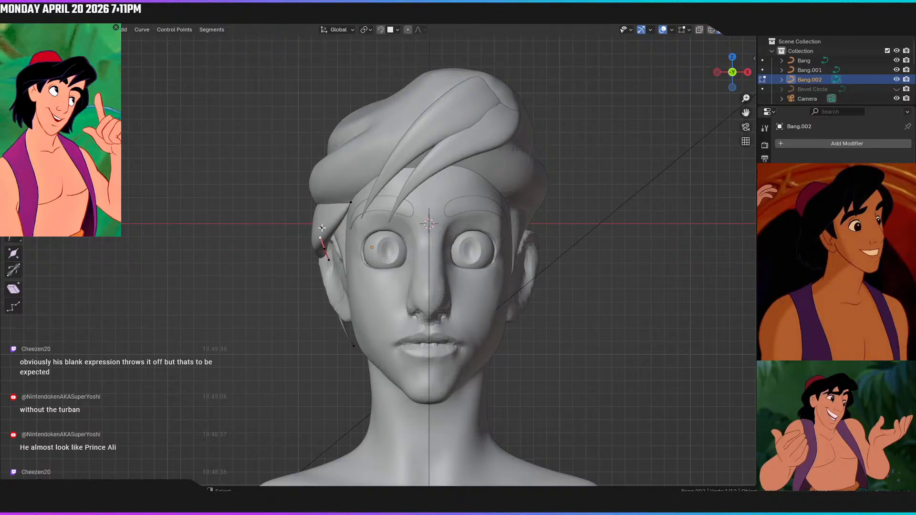
key("g")
key("x")
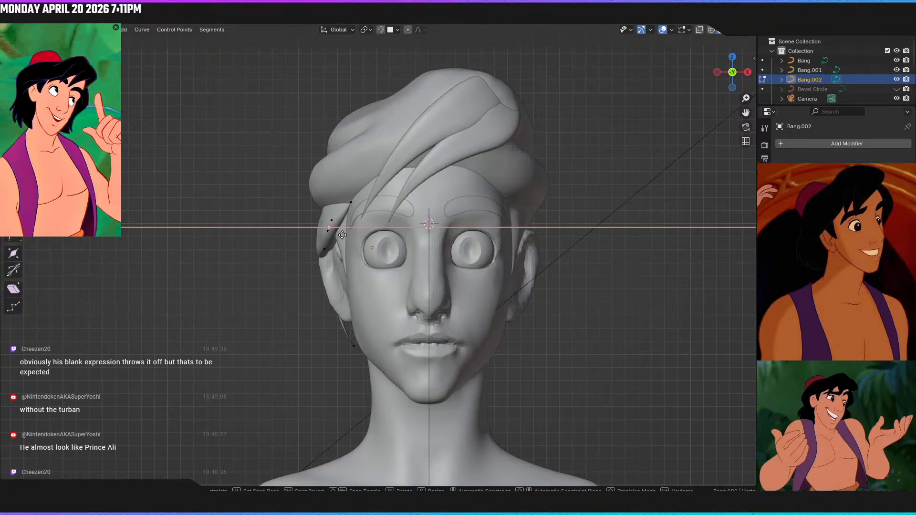
left_click(341, 235)
middle_click_drag(341, 234, 426, 261)
middle_click_drag(334, 266, 220, 282)
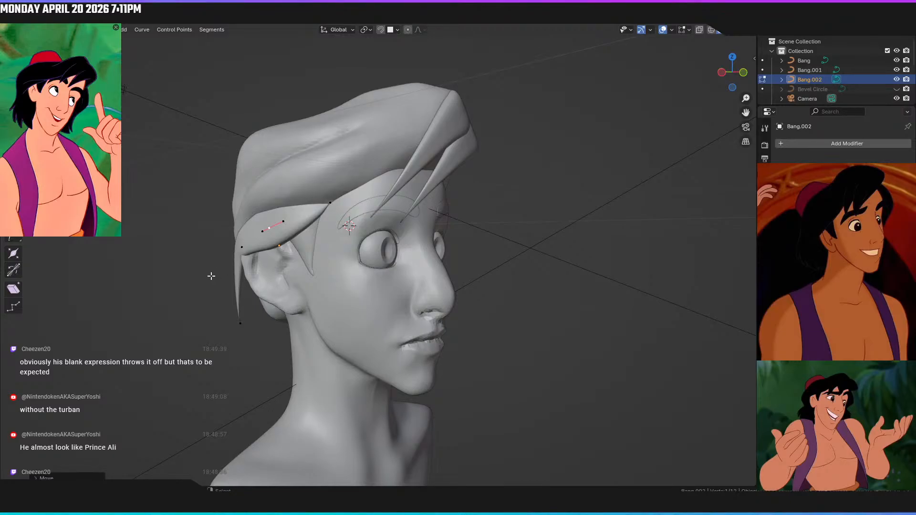
Leave curve editing and rename the Bang.002 curve as Strand
key("KP_1")
middle_click_drag(257, 186, 211, 186, "shift")
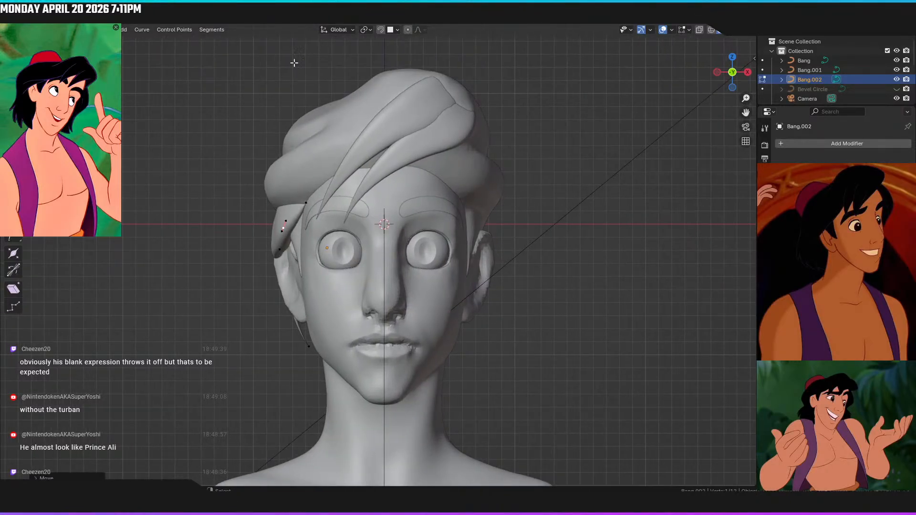
left_click(145, 22)
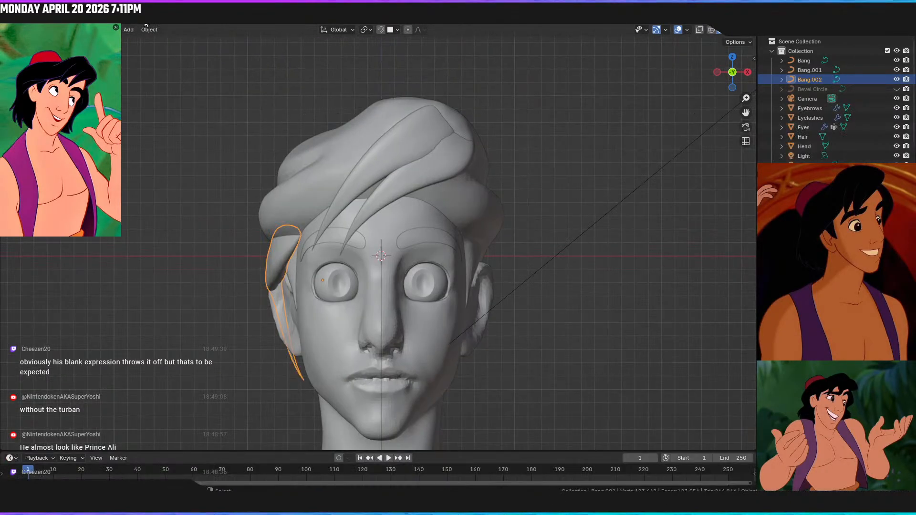
double_click(807, 81)
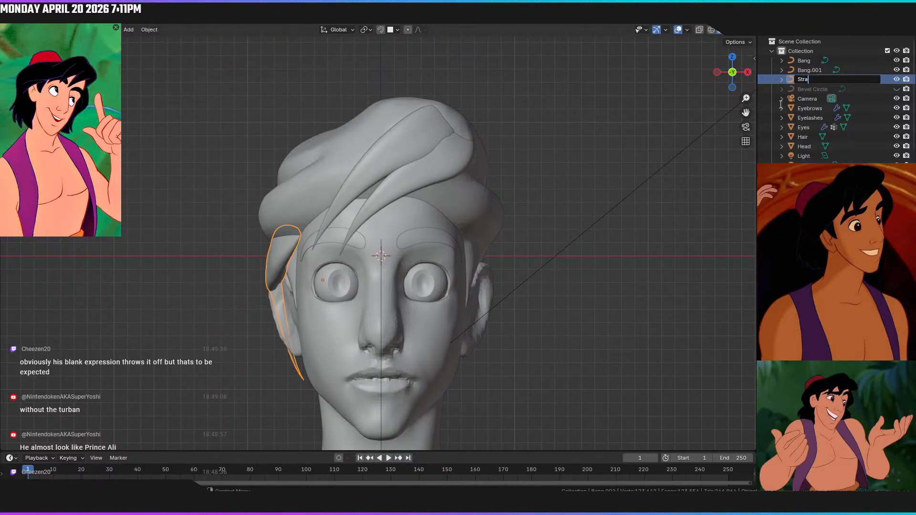
key("Return")
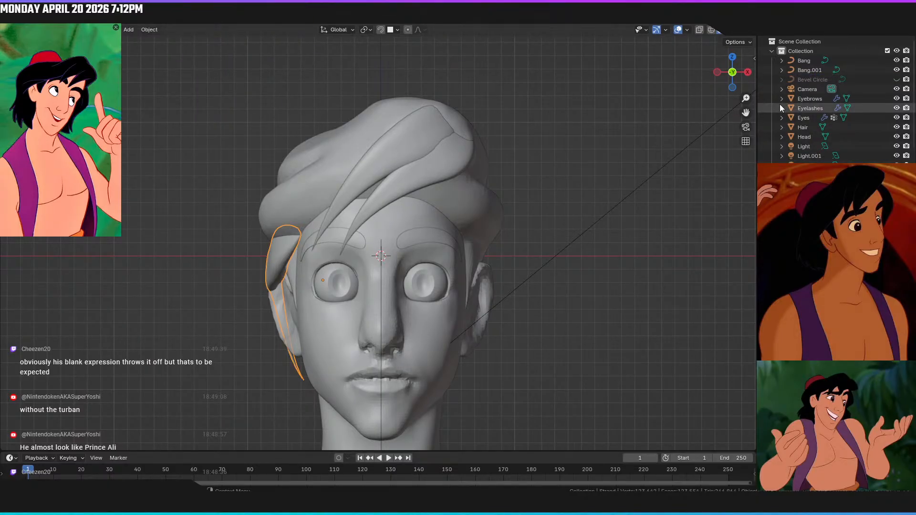
Rename the Strand curve to Bang, and restore its name to Strand
scroll(812, 138, "down", 2)
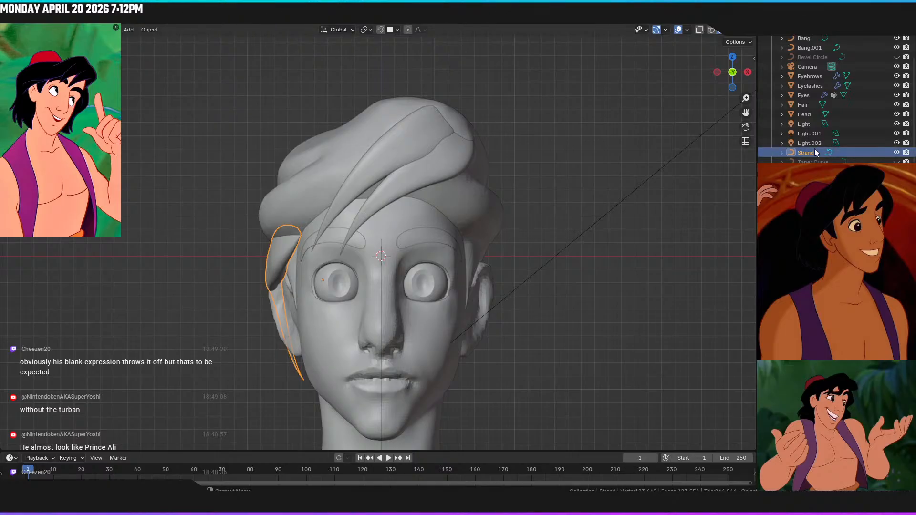
double_click(806, 153)
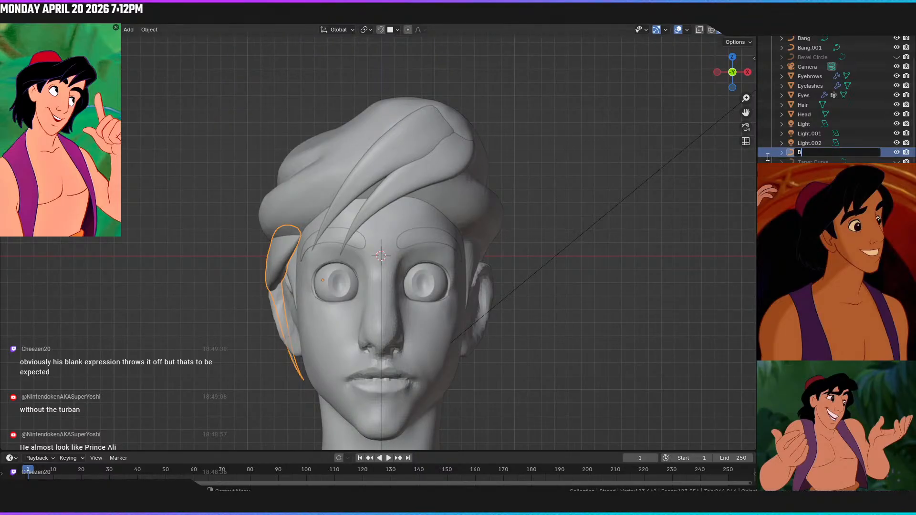
type("Bang")
key("Return")
scroll(840, 95, "up", 3)
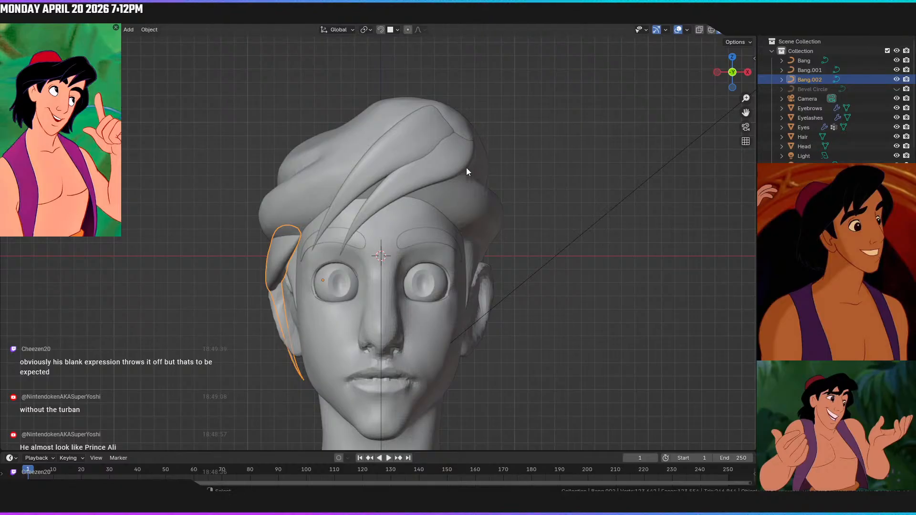
double_click(817, 80)
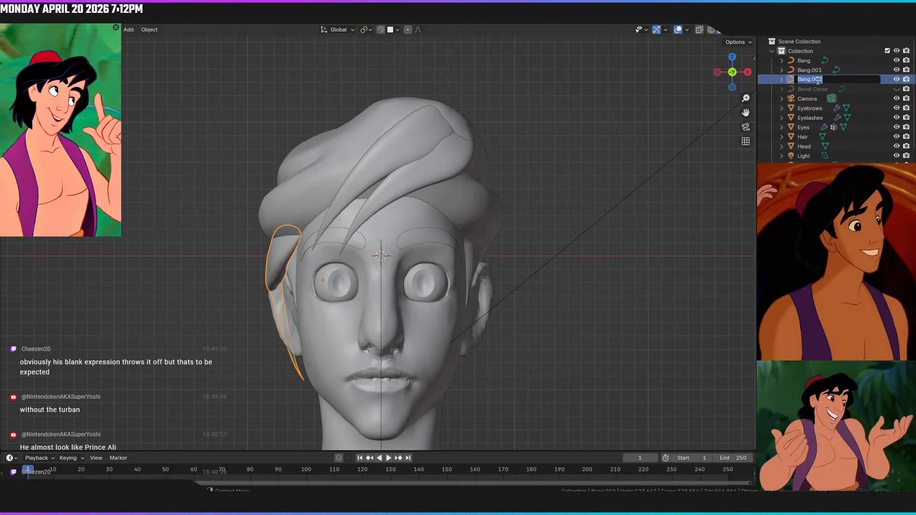
type("Strand")
key("Return")
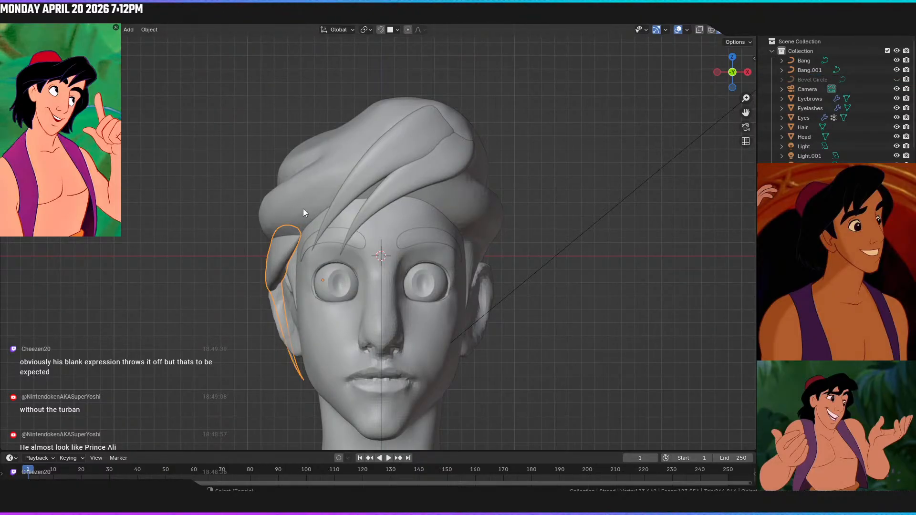
Add both bang curves and the Hair mesh to the strand selection and hide them all
left_click(378, 197)
left_click(344, 181, "shift")
left_click(347, 181, "shift")
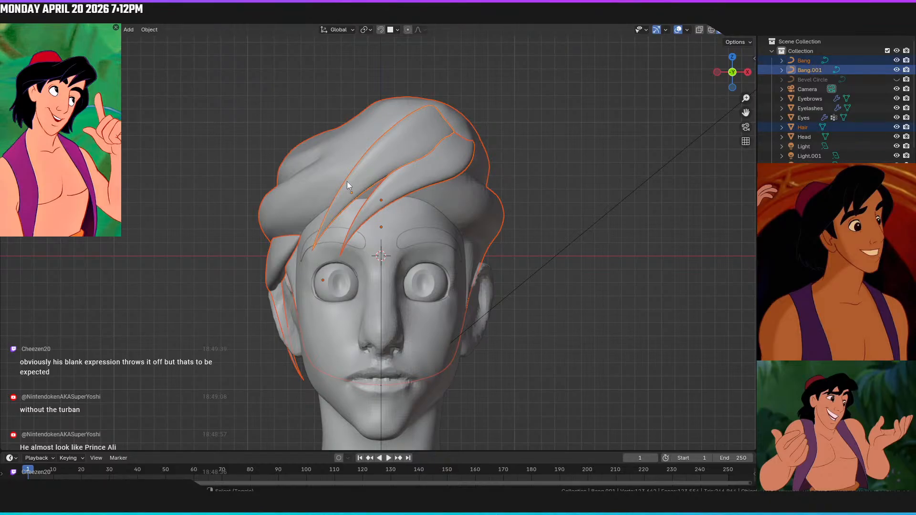
key("h")
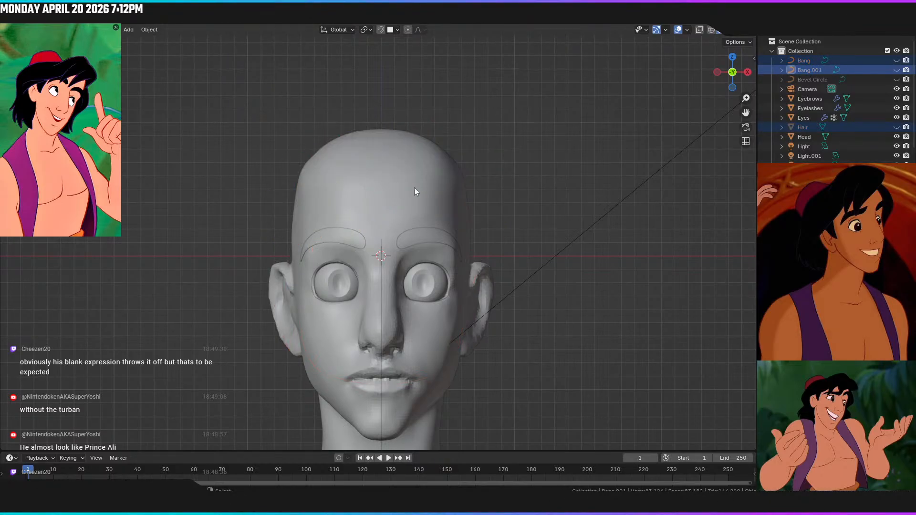
Save the file with the Head mesh selected and switch to the Sculpting workspace
left_click(480, 271)
middle_click_drag(480, 271, 482, 170, "shift")
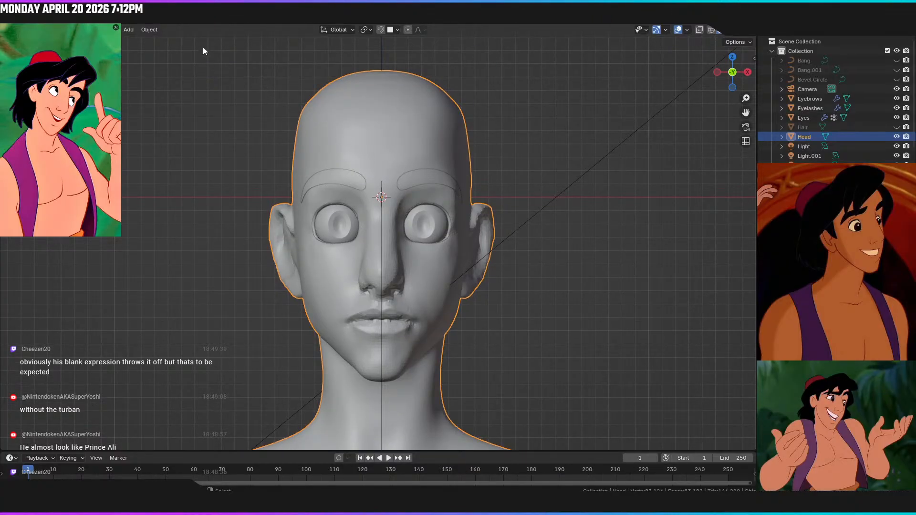
left_click(200, 24)
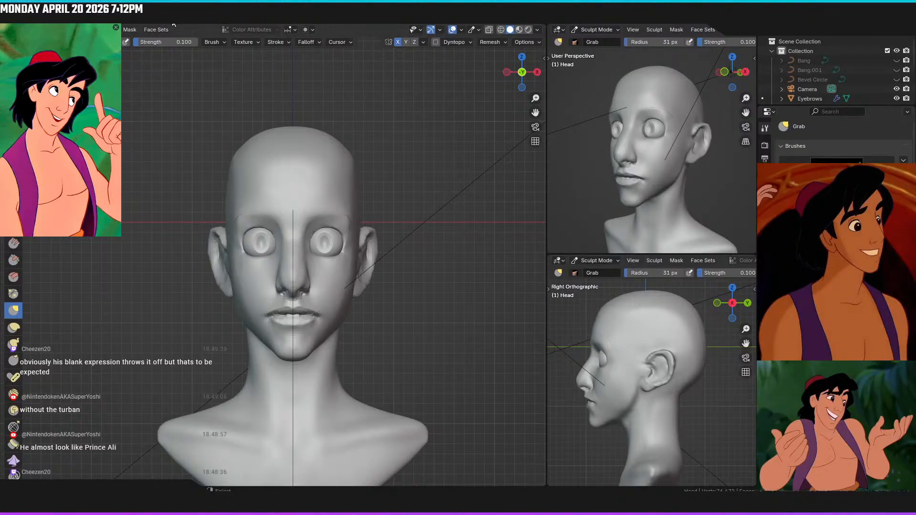
left_click(134, 24)
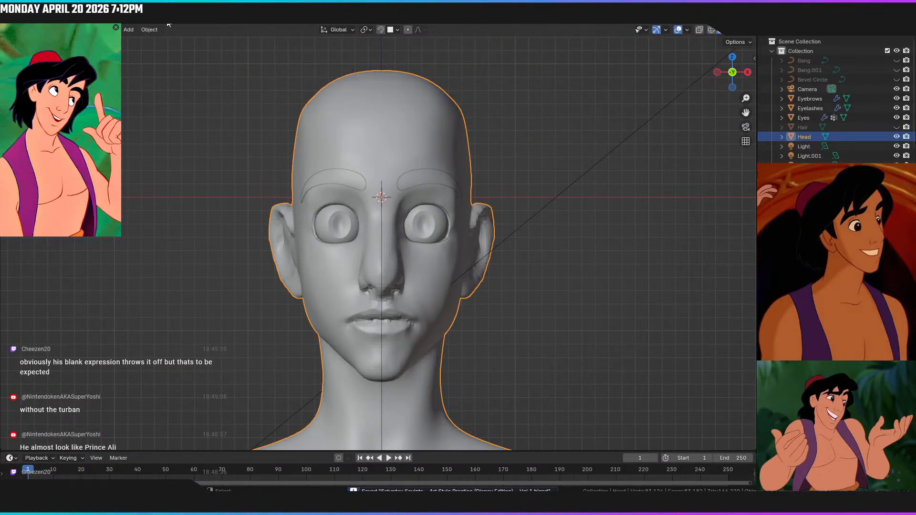
left_click(200, 24)
Carve a crease with the Draw Sharp brush behind the upper part of the ear where it meets the head
middle_click_drag(342, 158, 158, 184)
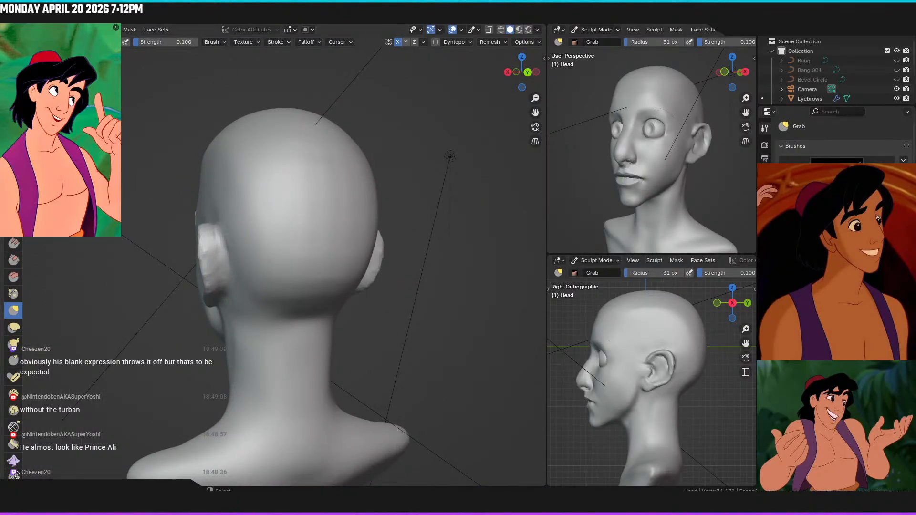
scroll(329, 172, "up", 5)
scroll(318, 247, "down", 2)
middle_click_drag(318, 247, 321, 310)
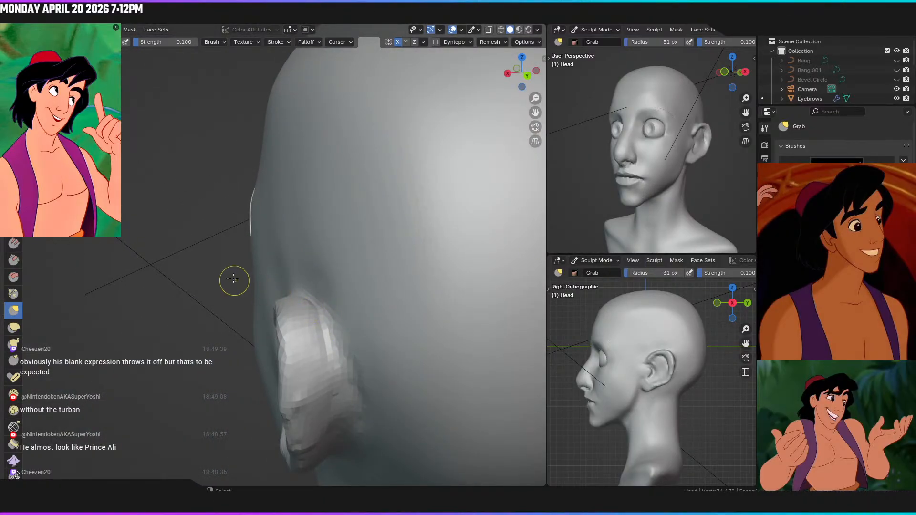
left_click(13, 76)
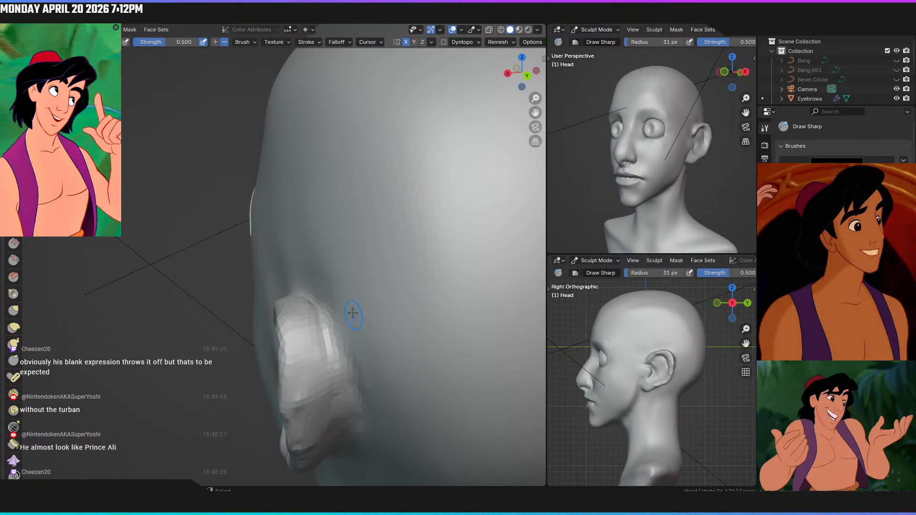
left_click_drag(325, 302, 347, 384)
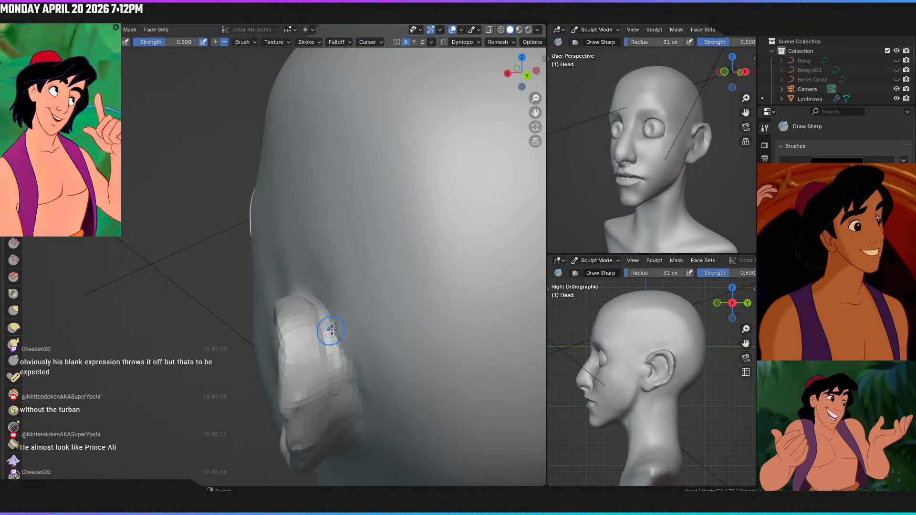
left_click_drag(334, 358, 338, 374)
left_click_drag(332, 334, 338, 367)
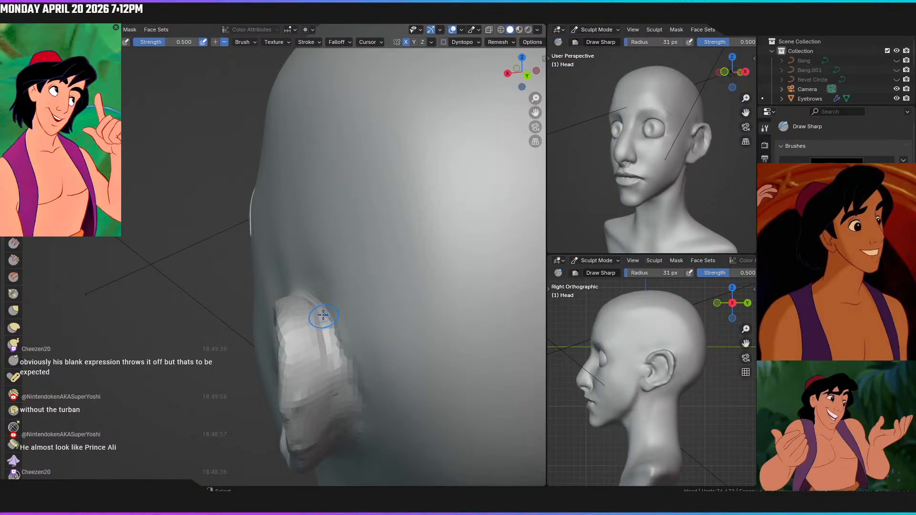
Extend and deepen the Draw Sharp crease along the back of the ear down toward the lobe
mouse_move(346, 371)
middle_mouse_down()
mouse_move(372, 350)
mouse_move(365, 307)
middle_mouse_up()
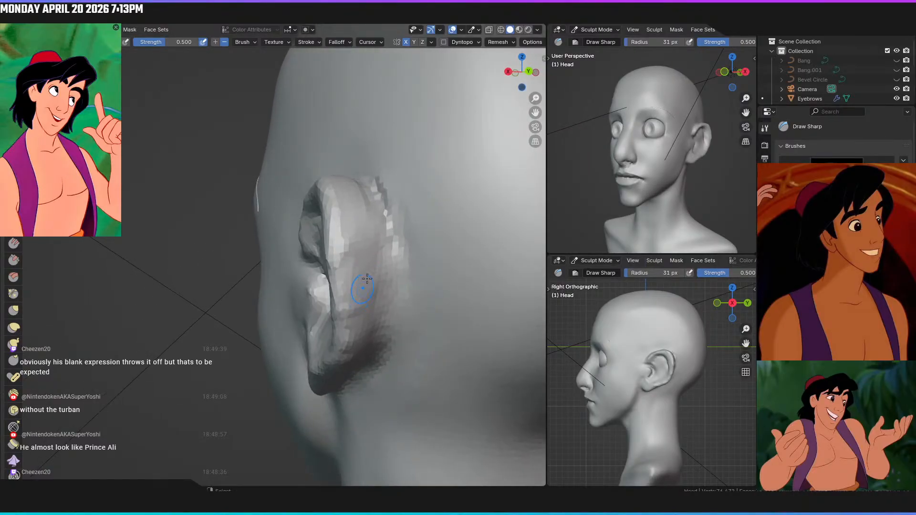
left_click_drag(388, 258, 381, 324)
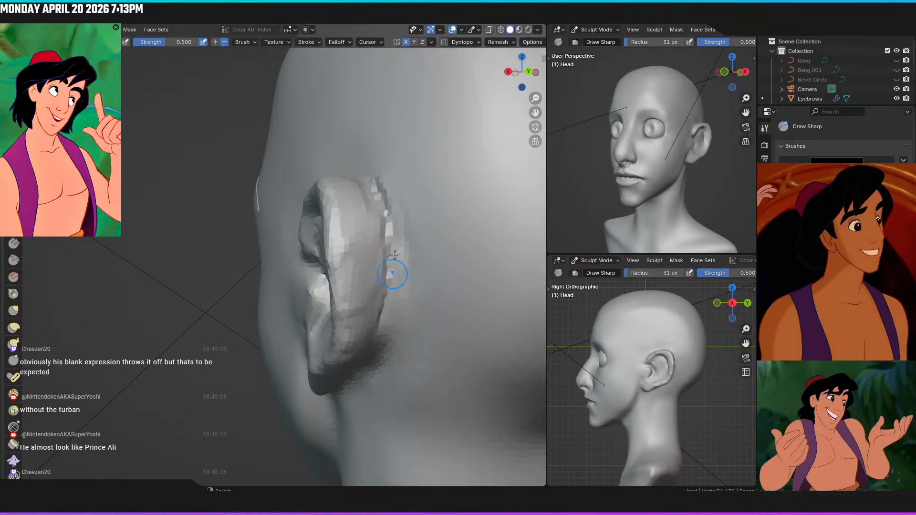
middle_click_drag(394, 256, 391, 242)
left_click_drag(376, 192, 363, 282)
left_click_drag(379, 213, 353, 309)
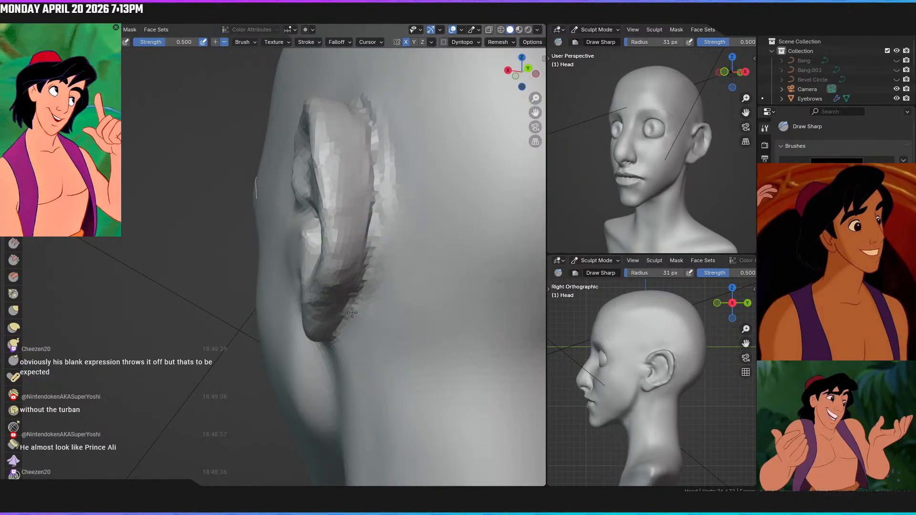
mouse_move(376, 258)
middle_mouse_down()
mouse_move(374, 268)
mouse_move(395, 231)
middle_mouse_up()
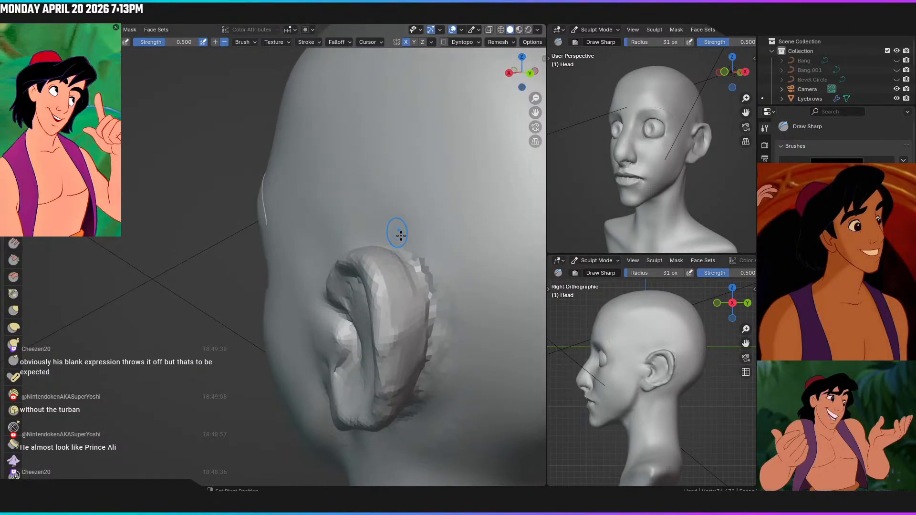
left_click_drag(432, 298, 437, 325)
Rework the head surface behind the ear with Clay Strips strokes from its upper attachment down to the lobe, and smooth the transition
mouse_move(420, 399)
middle_mouse_down()
mouse_move(391, 331)
mouse_move(263, 265)
middle_mouse_up()
key("c")
middle_click_drag(353, 230, 399, 317)
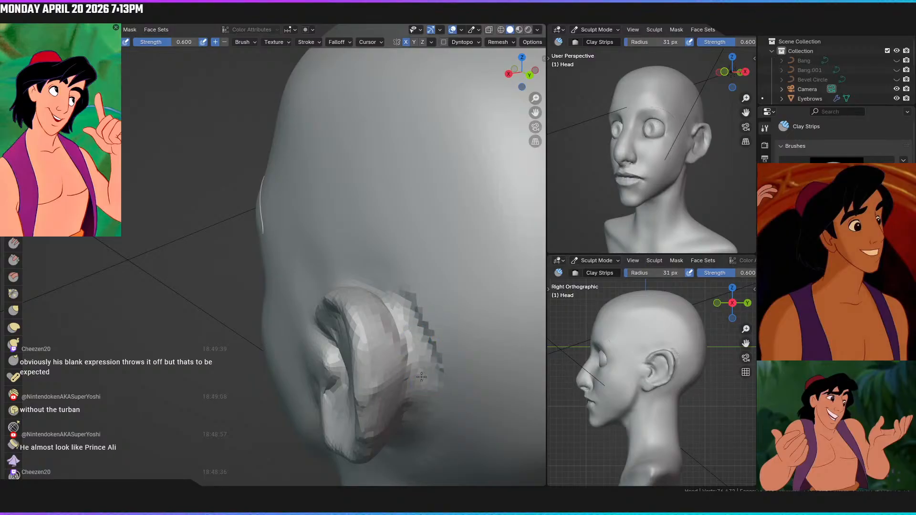
middle_click_drag(420, 363, 401, 303)
left_click_drag(398, 301, 388, 330)
left_click_drag(404, 253, 393, 325)
left_click_drag(400, 277, 372, 368)
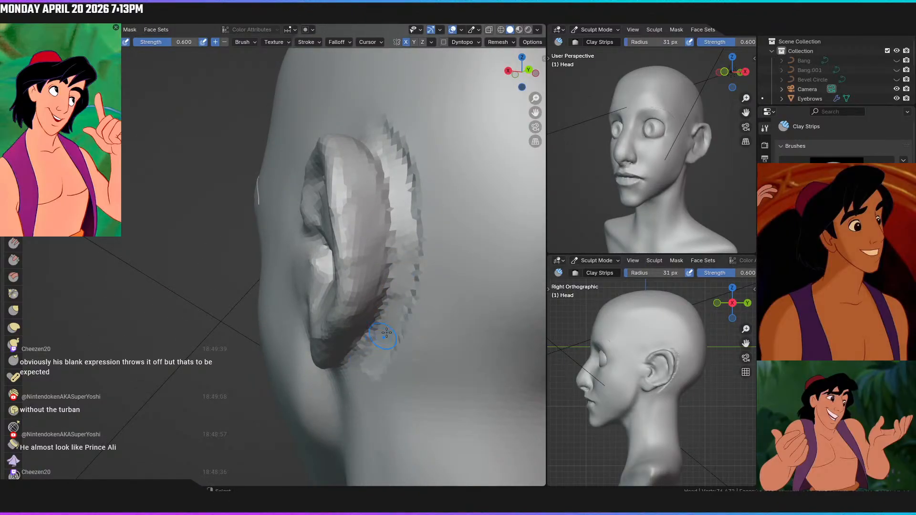
middle_click_drag(390, 334, 401, 207)
left_click_drag(400, 207, 388, 233)
middle_click_drag(388, 233, 482, 243)
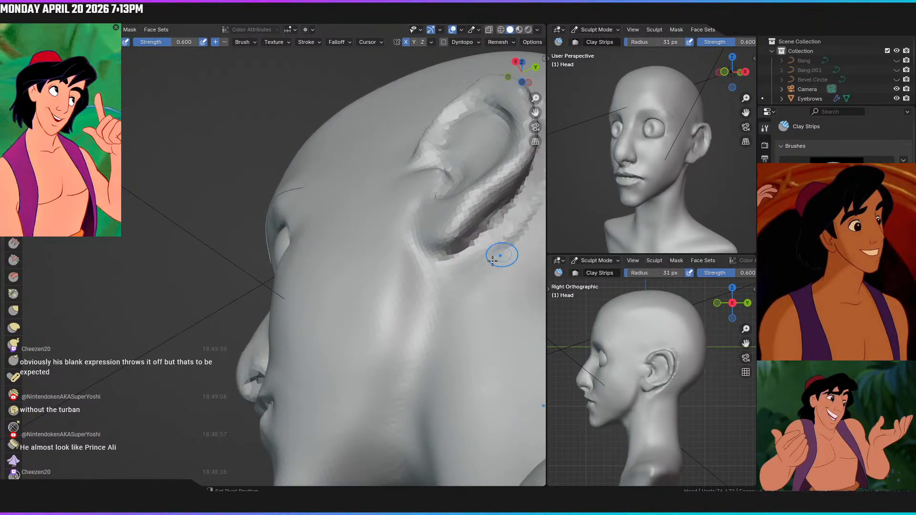
mouse_move(503, 253)
middle_mouse_down()
mouse_move(407, 280)
mouse_move(415, 289)
mouse_move(450, 235)
mouse_move(430, 250)
mouse_move(422, 215)
mouse_move(423, 251)
middle_mouse_up()
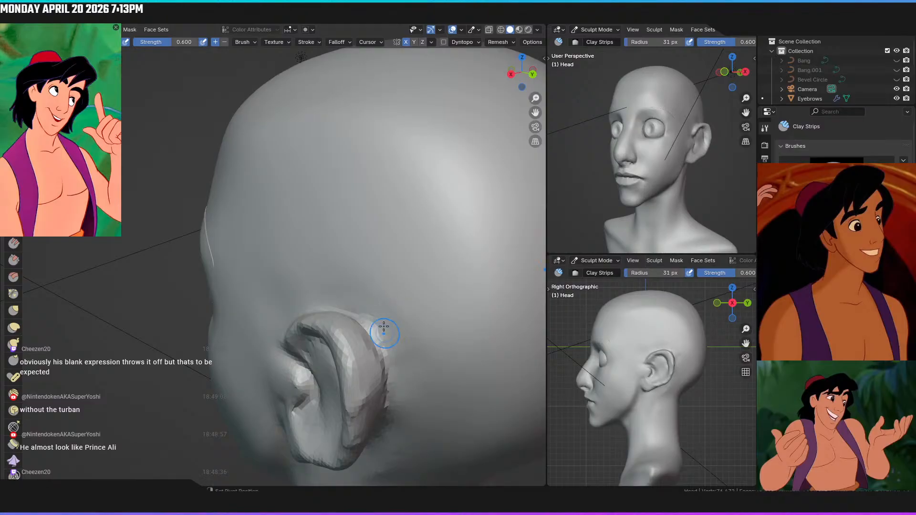
Shape the groove between the upper back of the ear and the head with Clay Strips strokes
mouse_move(431, 312)
middle_mouse_down("shift")
mouse_move(348, 265)
mouse_move(344, 244)
middle_mouse_up("shift")
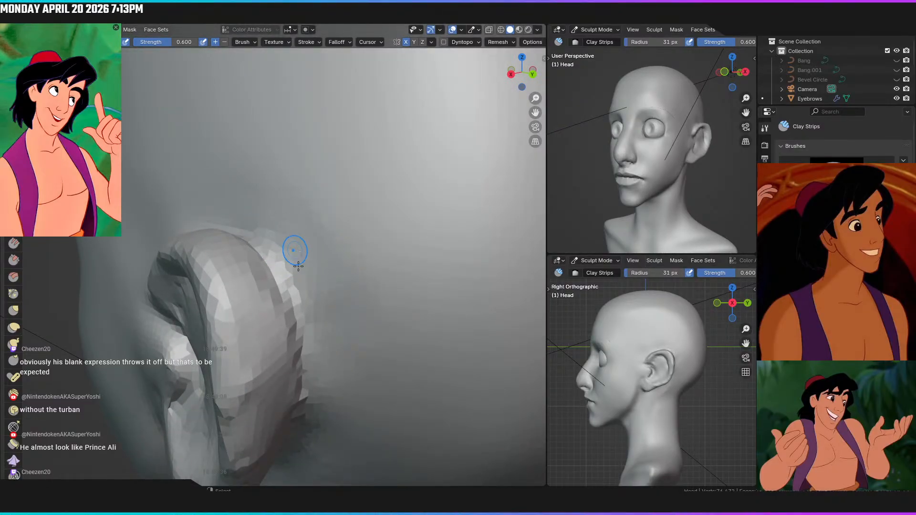
middle_click_drag(294, 266, 287, 293)
mouse_move(260, 323)
left_mouse_down()
mouse_move(286, 365)
mouse_move(278, 372)
left_mouse_up()
key("ctrl+z")
mouse_move(262, 328)
left_mouse_down()
mouse_move(286, 356)
mouse_move(310, 421)
left_mouse_up()
mouse_move(321, 432)
middle_mouse_down()
mouse_move(326, 404)
mouse_move(306, 326)
middle_mouse_up()
mouse_move(283, 313)
left_mouse_down()
mouse_move(271, 233)
mouse_move(289, 310)
left_mouse_up()
middle_click_drag(308, 277, 296, 231)
Continue the Clay Strips strokes down the back of the ear to the lobe, and touch up the upper attachment
left_click_drag(286, 174, 278, 315)
mouse_move(279, 313)
middle_mouse_down()
mouse_move(327, 262)
mouse_move(305, 239)
middle_mouse_up()
mouse_move(274, 222)
left_mouse_down()
mouse_move(283, 182)
mouse_move(239, 301)
mouse_move(244, 336)
left_mouse_up()
mouse_move(244, 337)
middle_mouse_down()
mouse_move(307, 248)
mouse_move(292, 267)
middle_mouse_up()
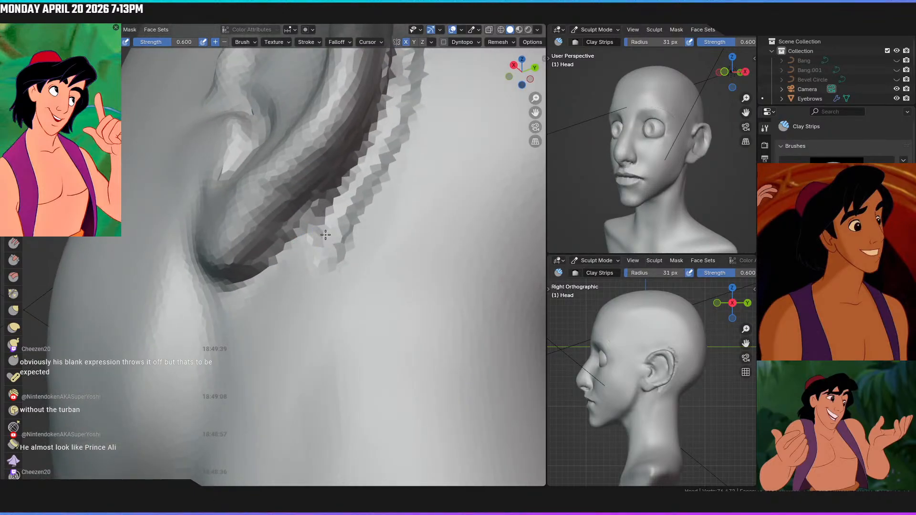
mouse_move(289, 273)
left_mouse_down()
mouse_move(251, 313)
mouse_move(242, 300)
mouse_move(266, 342)
mouse_move(338, 274)
left_mouse_up()
mouse_move(344, 185)
left_mouse_down()
mouse_move(316, 233)
mouse_move(323, 196)
left_mouse_up()
scroll(313, 291, "down", 2)
mouse_move(313, 291)
middle_mouse_down()
mouse_move(287, 252)
mouse_move(289, 281)
mouse_move(262, 293)
middle_mouse_up()
mouse_move(253, 271)
left_mouse_down()
mouse_move(248, 234)
mouse_move(246, 253)
left_mouse_up()
middle_click_drag(245, 254, 260, 276)
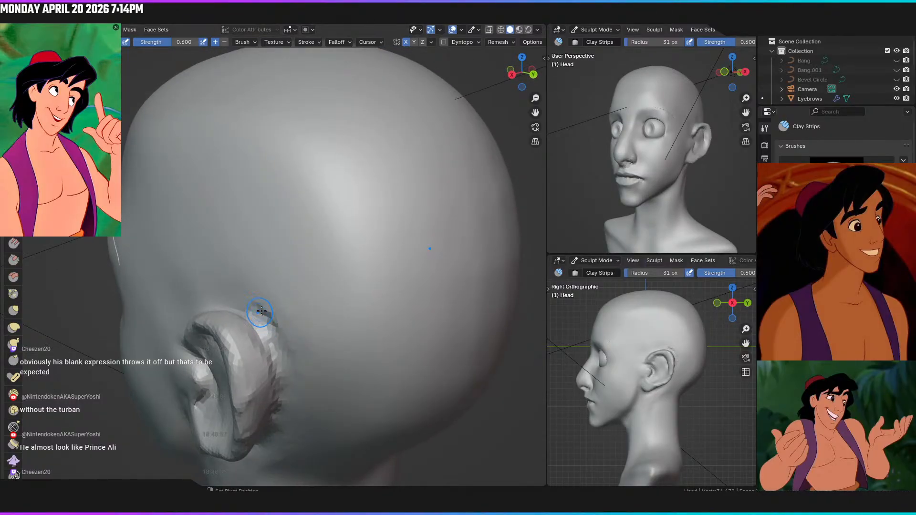
Examine how the ears sit against the head from behind, the side and above, and set the Grab brush radius to 59 px
middle_click_drag(277, 334, 228, 225)
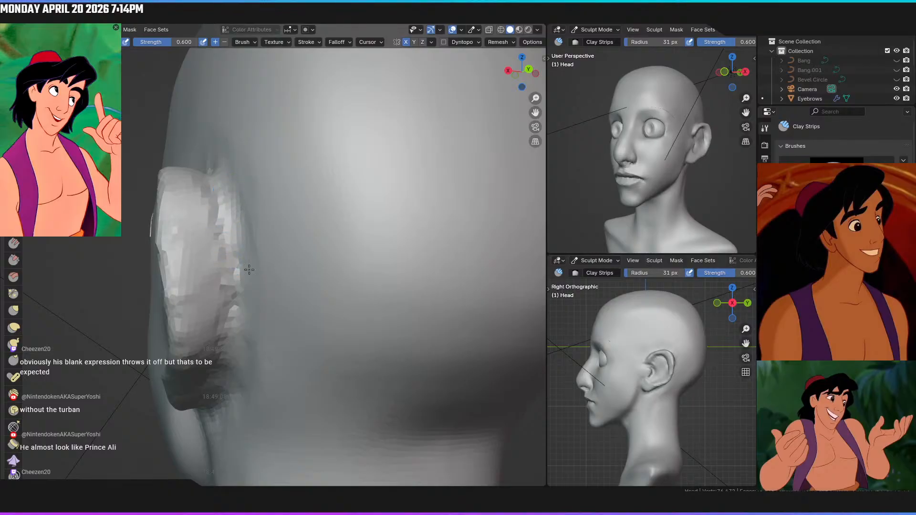
middle_click_drag(238, 336, 317, 255)
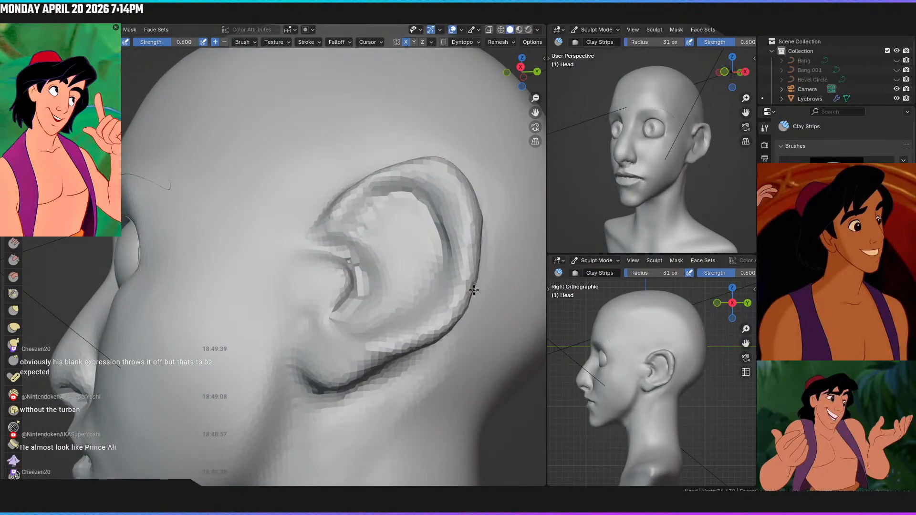
scroll(443, 296, "down", 4)
middle_click_drag(428, 310, 511, 352)
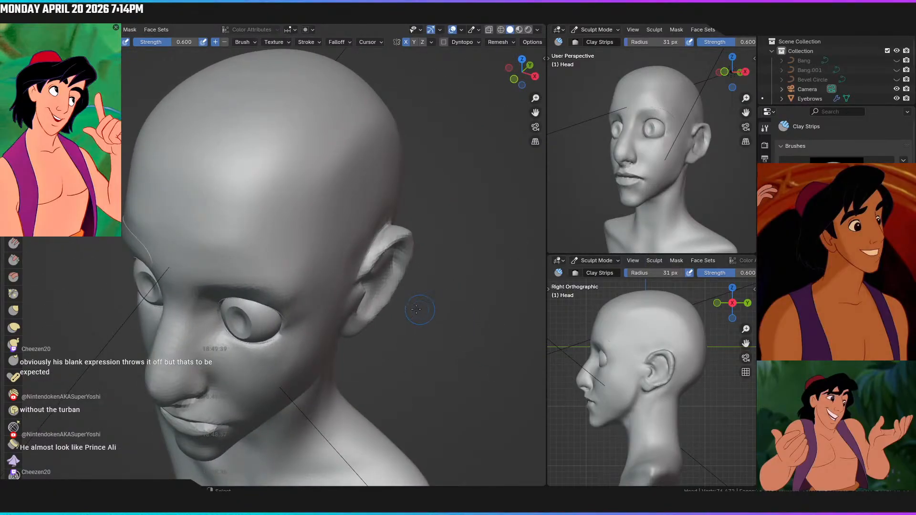
key("KP_7")
middle_click_drag(358, 175, 349, 302, "shift")
key("g")
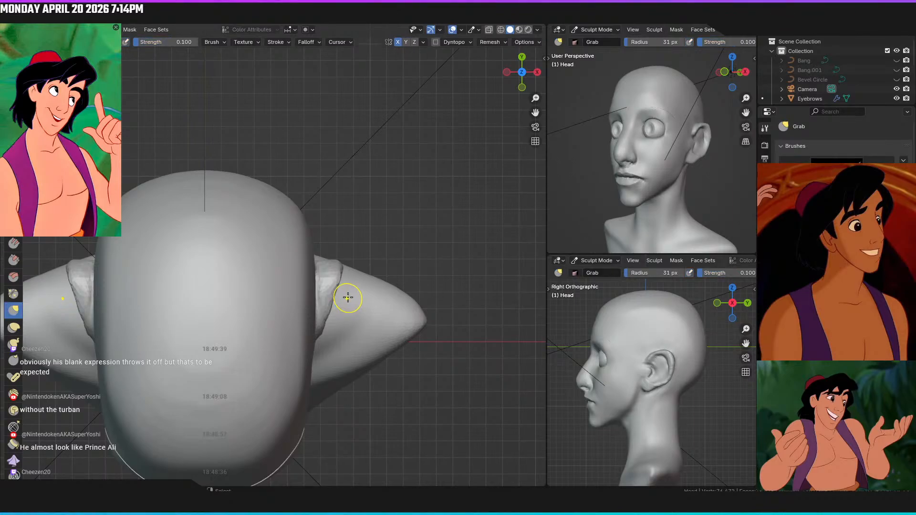
key("f")
left_click(323, 324)
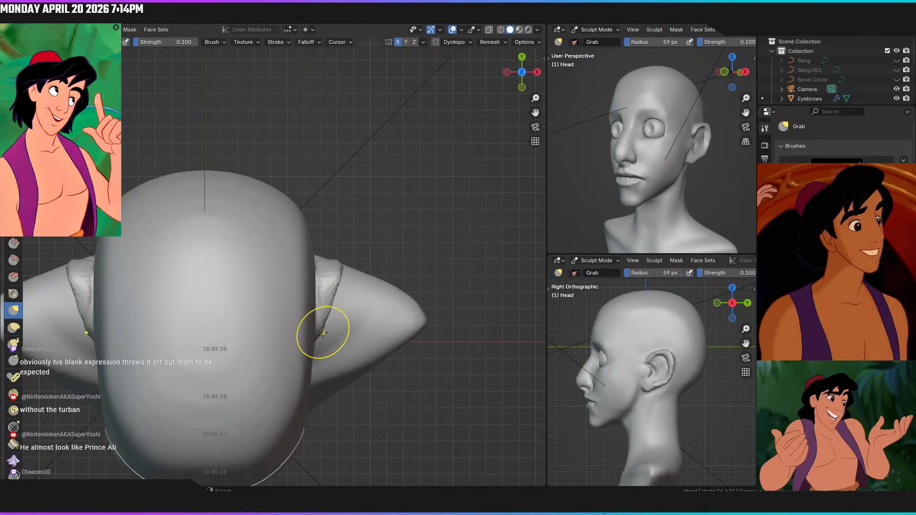
Mask the outer surface of the ear with the Mask brush from the right side view
middle_click_drag(338, 314, 430, 222)
key("KP_3")
mouse_move(382, 252)
middle_mouse_down("ctrl")
mouse_move(375, 207)
mouse_move(358, 224)
middle_mouse_up("ctrl")
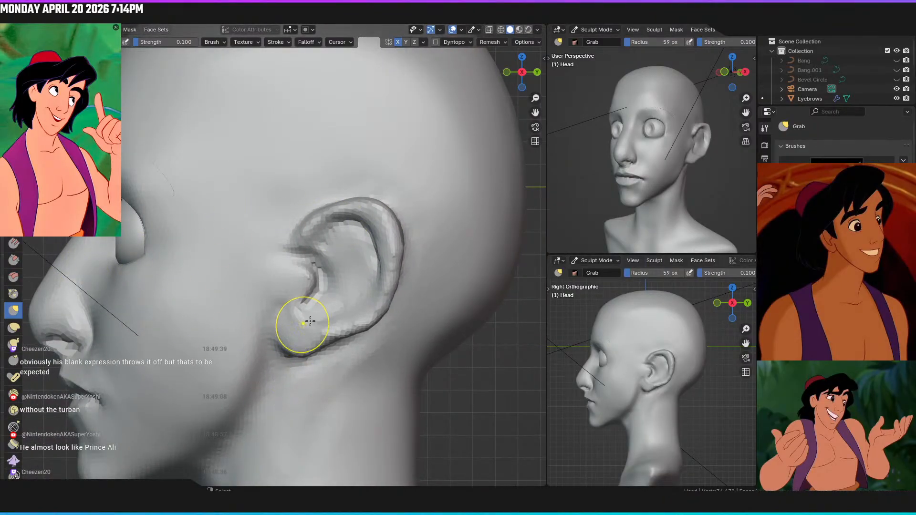
key("m")
mouse_move(313, 246)
left_mouse_down()
mouse_move(275, 333)
mouse_move(267, 298)
mouse_move(325, 268)
mouse_move(321, 222)
mouse_move(338, 210)
mouse_move(357, 214)
mouse_move(372, 241)
mouse_move(345, 261)
mouse_move(377, 210)
mouse_move(399, 277)
mouse_move(367, 315)
mouse_move(387, 250)
mouse_move(363, 313)
mouse_move(301, 346)
mouse_move(317, 289)
left_mouse_up()
left_click_drag(365, 240, 347, 269)
Set the Mask brush radius to 41 px and extend the mask over the back surface of the ear
middle_click_drag(348, 274, 225, 282)
mouse_move(266, 234)
middle_mouse_down()
mouse_move(376, 262)
mouse_move(377, 305)
mouse_move(329, 342)
mouse_move(347, 335)
mouse_move(353, 344)
middle_mouse_up()
key("f")
left_click(359, 327)
middle_click_drag(338, 313, 350, 252)
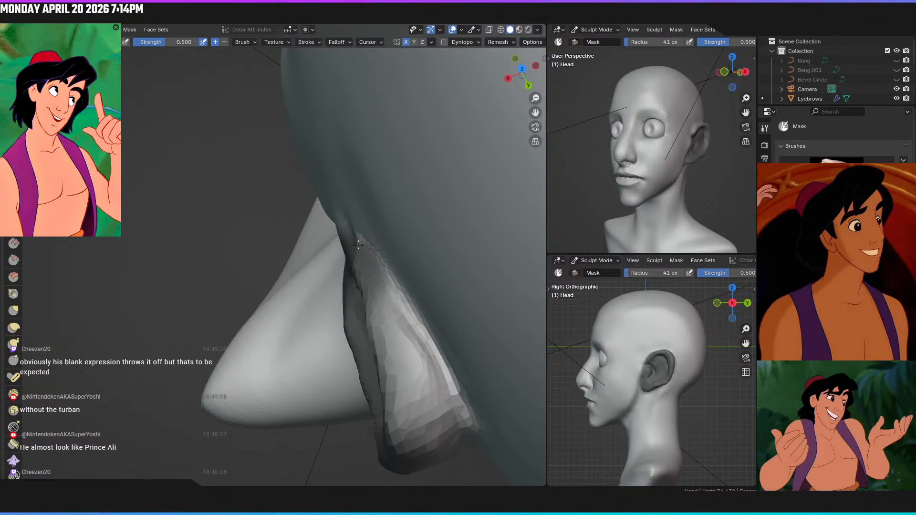
mouse_move(375, 274)
left_mouse_down()
mouse_move(412, 321)
mouse_move(422, 403)
mouse_move(400, 410)
left_mouse_up()
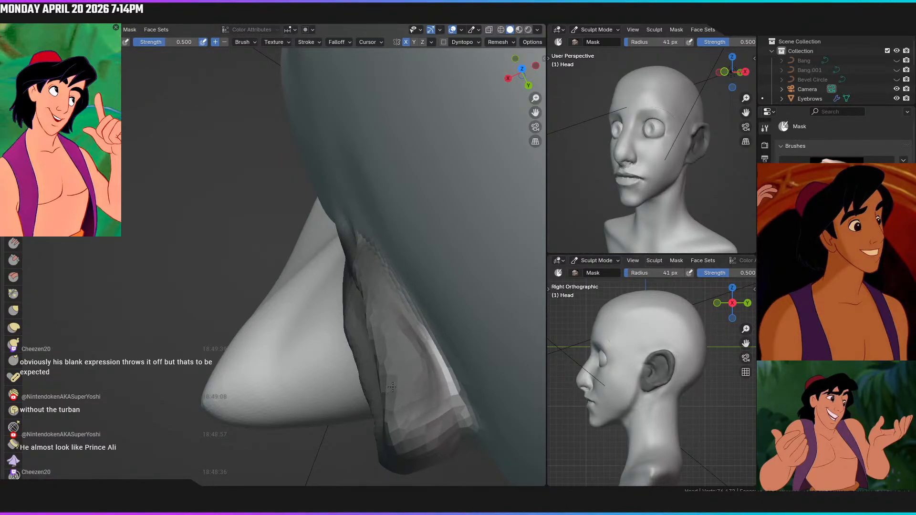
Paint the mask over the unmasked patches on the upper and outer back surface of the ear
middle_click_drag(399, 344, 379, 331)
middle_click_drag(380, 310, 337, 255, "shift")
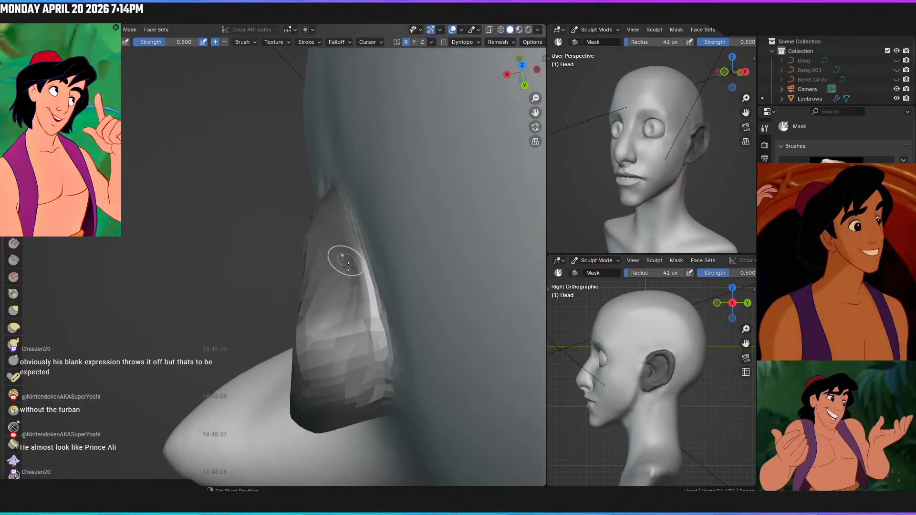
left_click_drag(355, 248, 382, 386)
mouse_move(373, 309)
left_mouse_down()
mouse_move(356, 334)
mouse_move(316, 343)
left_mouse_up()
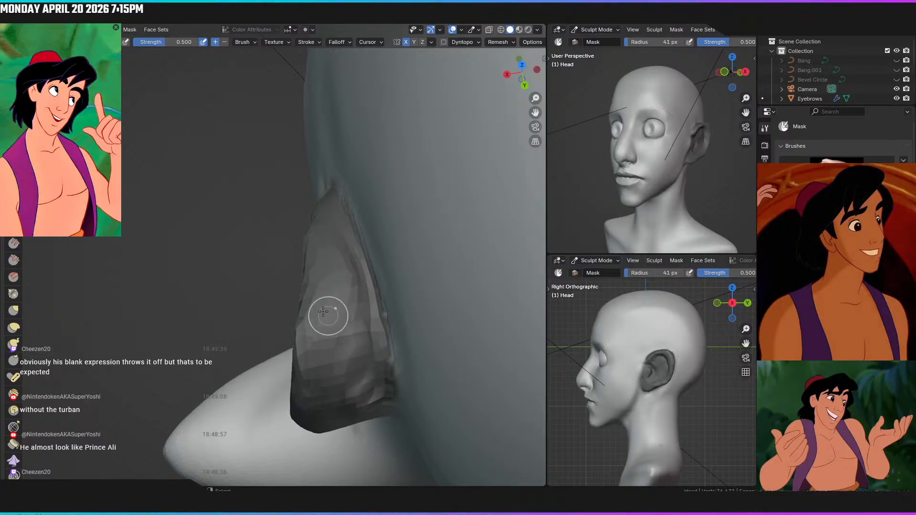
middle_click_drag(379, 314, 352, 318)
mouse_move(349, 319)
left_mouse_down()
mouse_move(346, 341)
mouse_move(299, 299)
mouse_move(269, 302)
left_mouse_up()
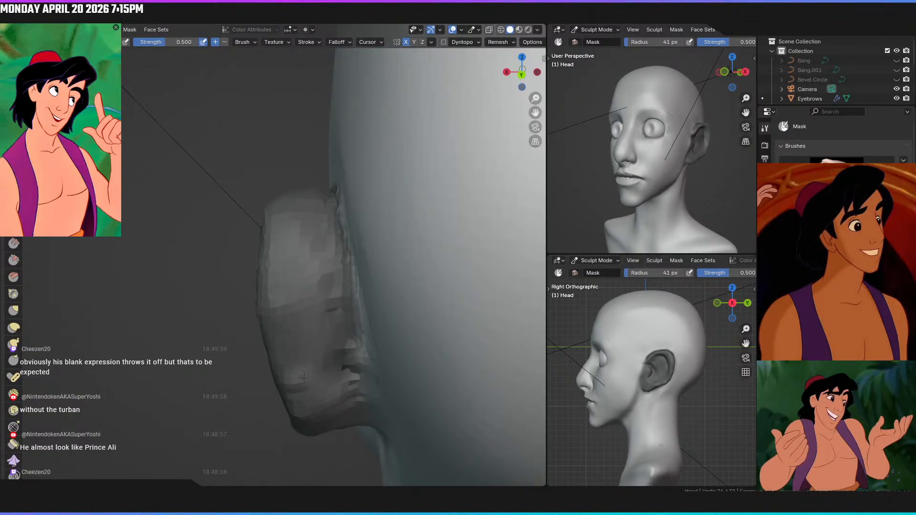
Extend the mask down the back of the ear and along its seam with the head to the lobe
middle_click_drag(288, 270, 333, 223)
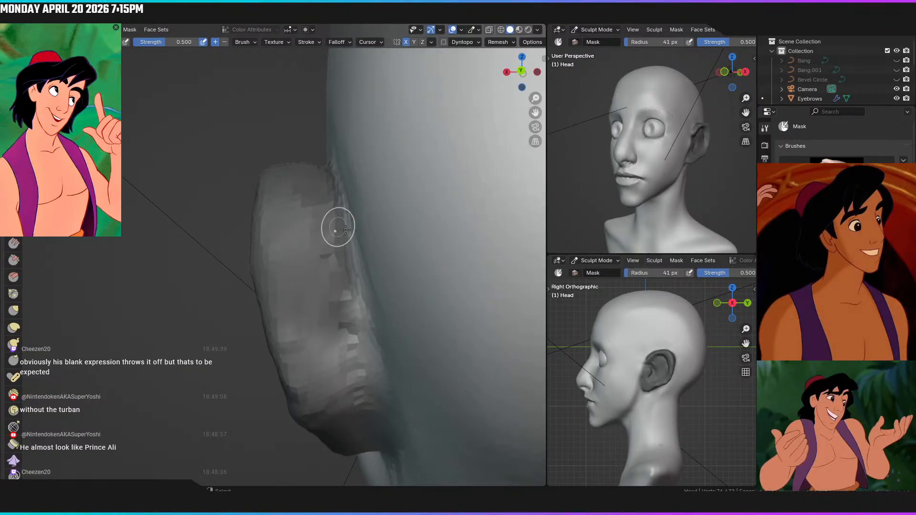
mouse_move(342, 313)
left_mouse_down()
mouse_move(358, 353)
mouse_move(357, 329)
left_mouse_up()
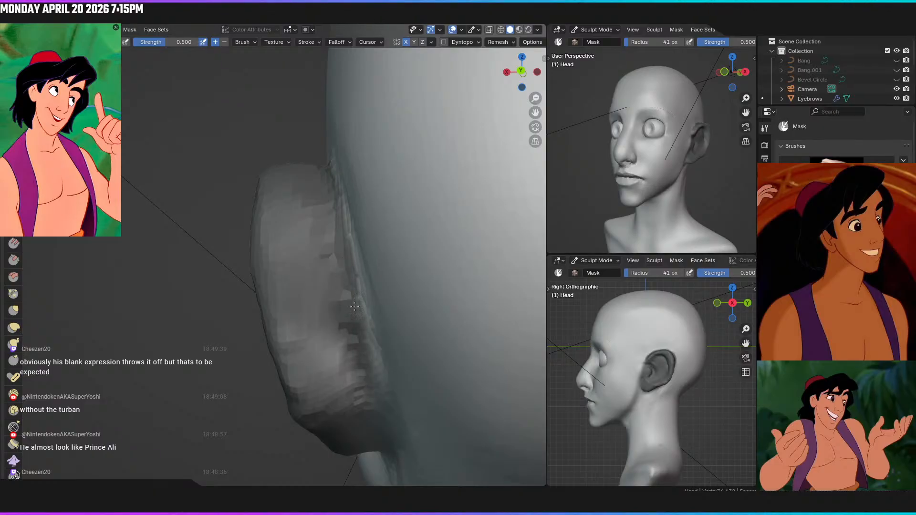
mouse_move(365, 403)
left_mouse_down()
mouse_move(341, 353)
mouse_move(308, 334)
mouse_move(294, 426)
left_mouse_up()
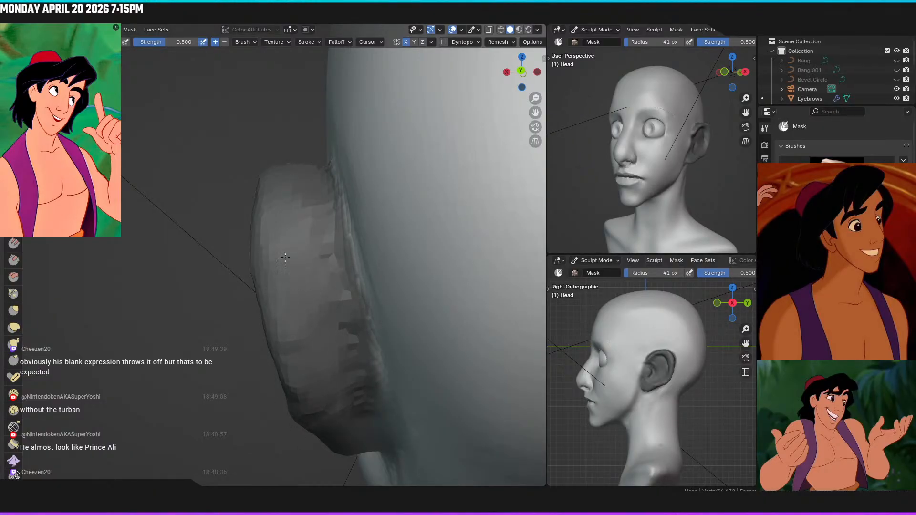
middle_click_drag(340, 312, 342, 247)
mouse_move(353, 305)
left_mouse_down()
mouse_move(377, 354)
mouse_move(396, 444)
mouse_move(329, 306)
mouse_move(314, 401)
left_mouse_up()
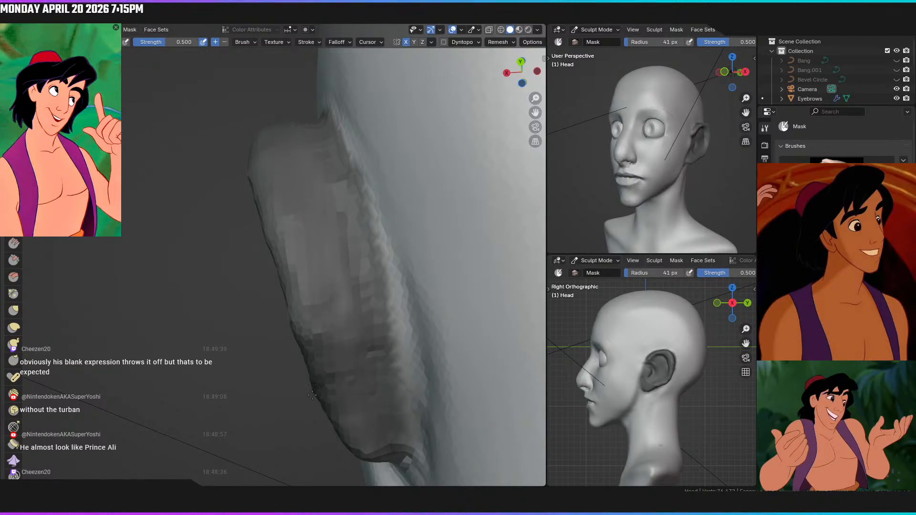
left_click_drag(382, 338, 387, 333)
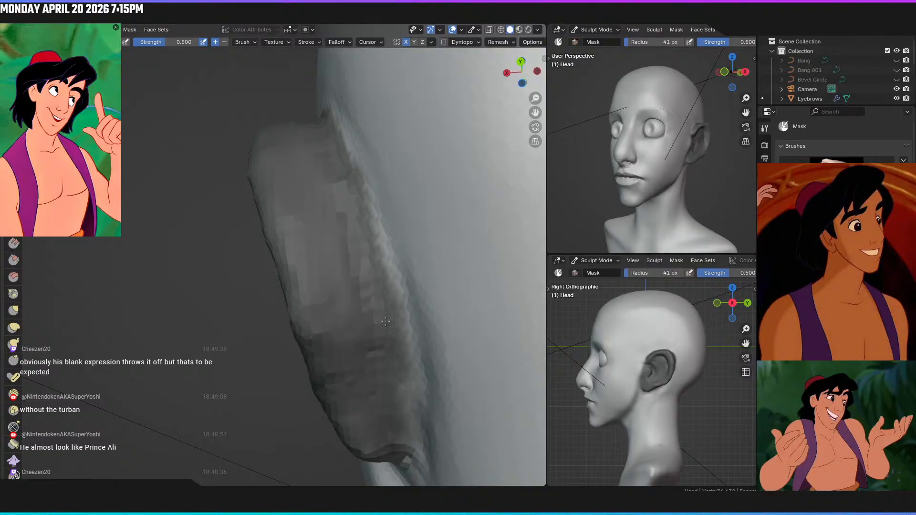
mouse_move(377, 347)
middle_mouse_down()
mouse_move(296, 329)
mouse_move(417, 328)
mouse_move(404, 258)
middle_mouse_up()
left_click_drag(403, 258, 358, 368)
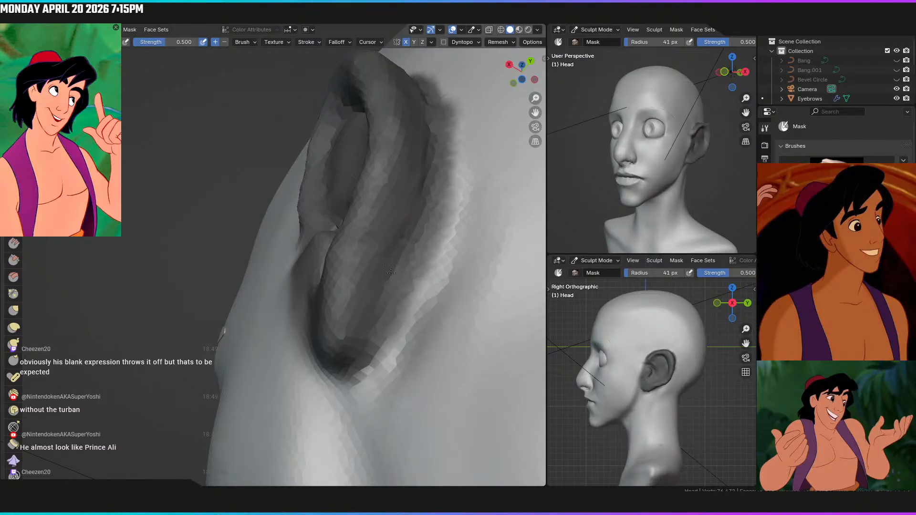
Invert the mask so the ears are free to sculpt and the rest of the head is protected
scroll(394, 276, "down", 5)
mouse_move(399, 399)
middle_mouse_down()
mouse_move(374, 348)
mouse_move(381, 335)
mouse_move(378, 379)
middle_mouse_up()
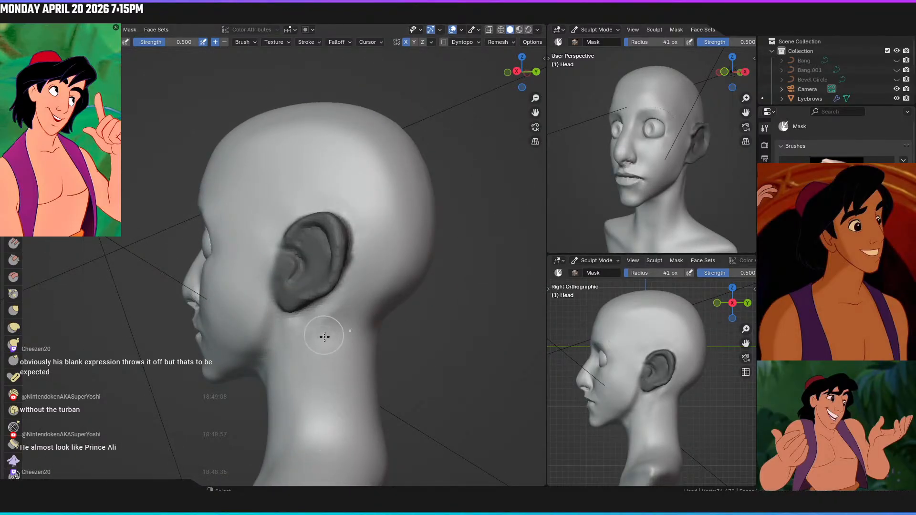
key("ctrl+i")
mouse_move(311, 287)
middle_mouse_down()
mouse_move(441, 352)
mouse_move(229, 201)
middle_mouse_up()
scroll(289, 173, "up", 8)
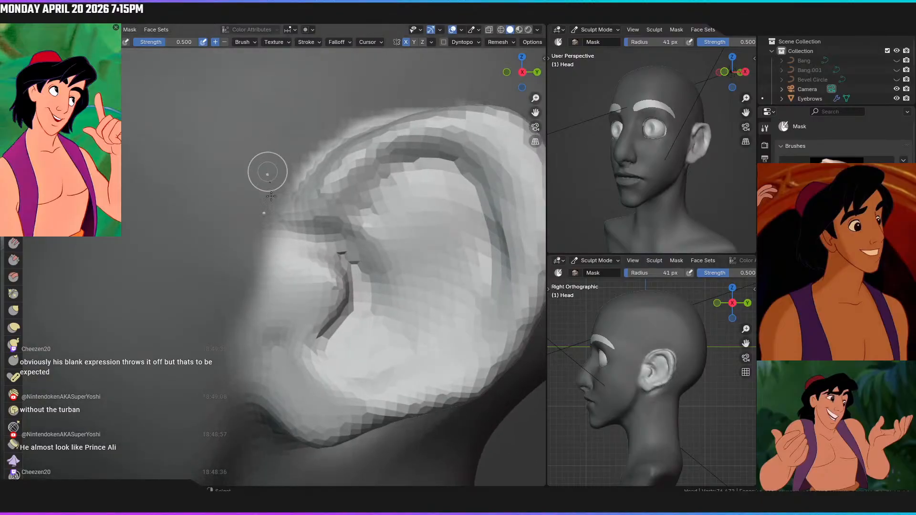
Mask the head surface along the seam above the ear and around its upper back edge
scroll(251, 324, "down", 2)
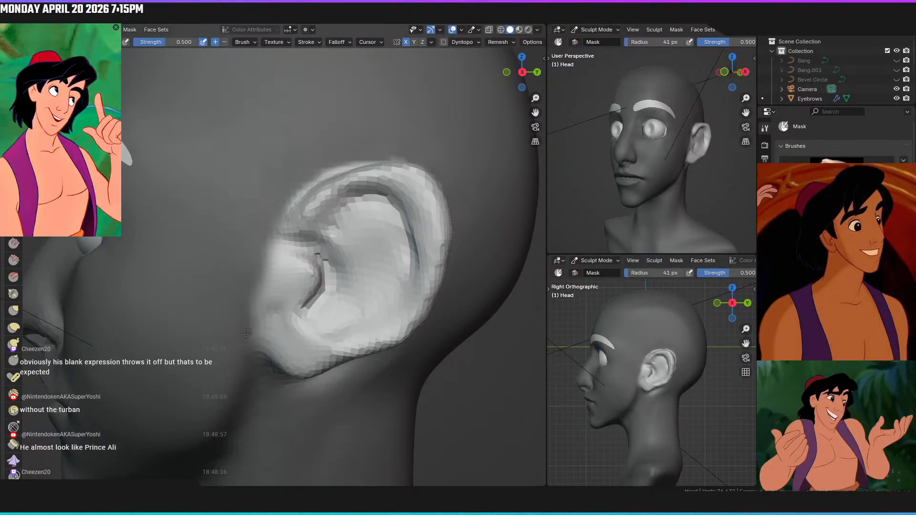
mouse_move(235, 262)
middle_mouse_down()
mouse_move(288, 271)
mouse_move(333, 149)
mouse_move(258, 305)
mouse_move(344, 231)
mouse_move(317, 256)
mouse_move(342, 252)
middle_mouse_up()
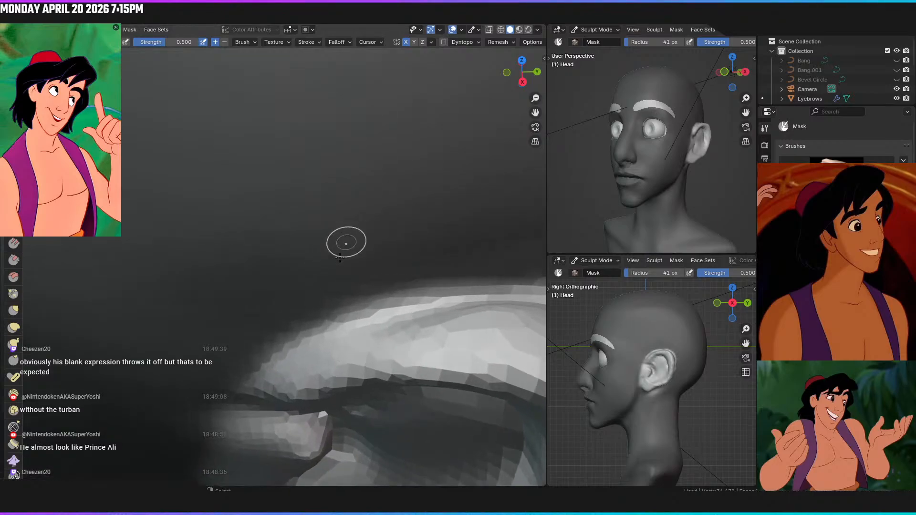
mouse_move(260, 346)
left_mouse_down()
mouse_move(292, 325)
mouse_move(426, 287)
mouse_move(407, 301)
left_mouse_up()
mouse_move(357, 282)
middle_mouse_down("shift")
mouse_move(213, 279)
mouse_move(248, 306)
middle_mouse_up("shift")
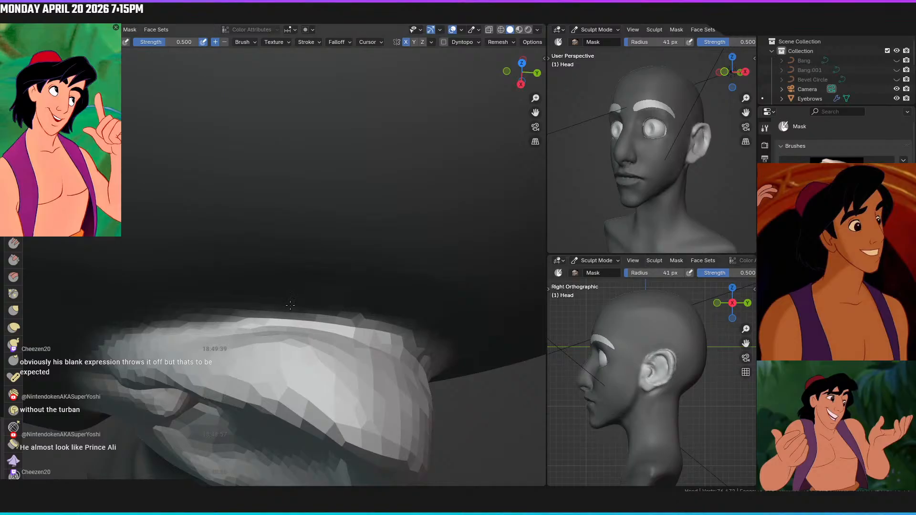
middle_click_drag(411, 334, 266, 276)
left_click_drag(277, 288, 330, 351)
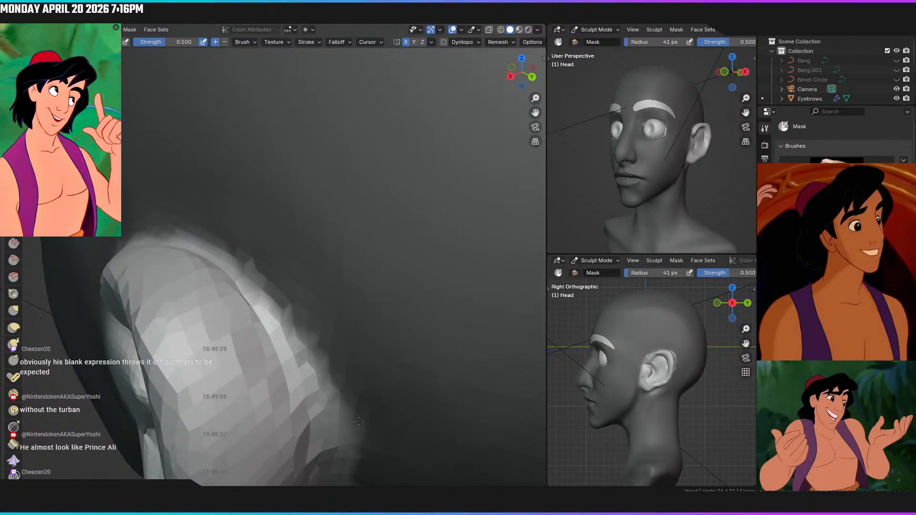
Continue masking the head along the seam behind the ear
mouse_move(352, 364)
middle_mouse_down()
mouse_move(348, 302)
mouse_move(334, 327)
middle_mouse_up()
left_click_drag(333, 327, 306, 254)
left_click_drag(333, 393, 330, 408)
middle_click_drag(330, 418, 337, 231, "shift")
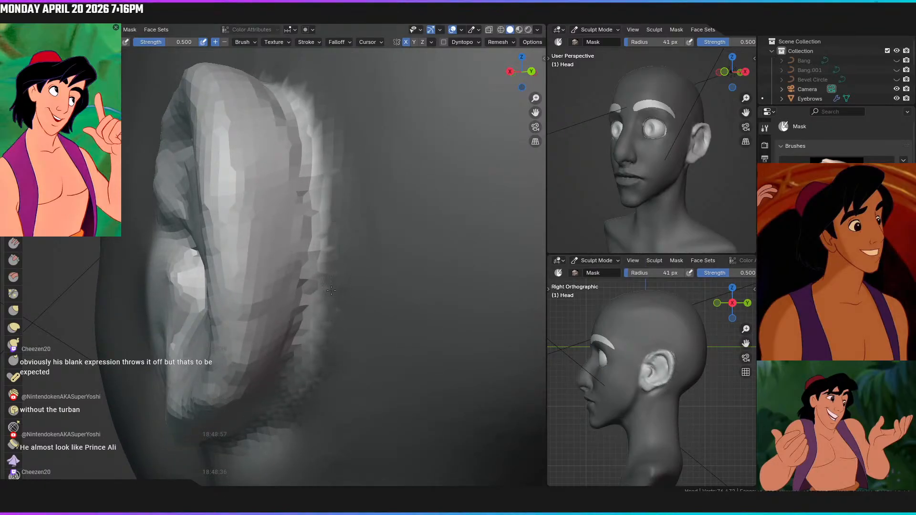
mouse_move(331, 295)
middle_mouse_down()
mouse_move(376, 247)
mouse_move(392, 159)
middle_mouse_up()
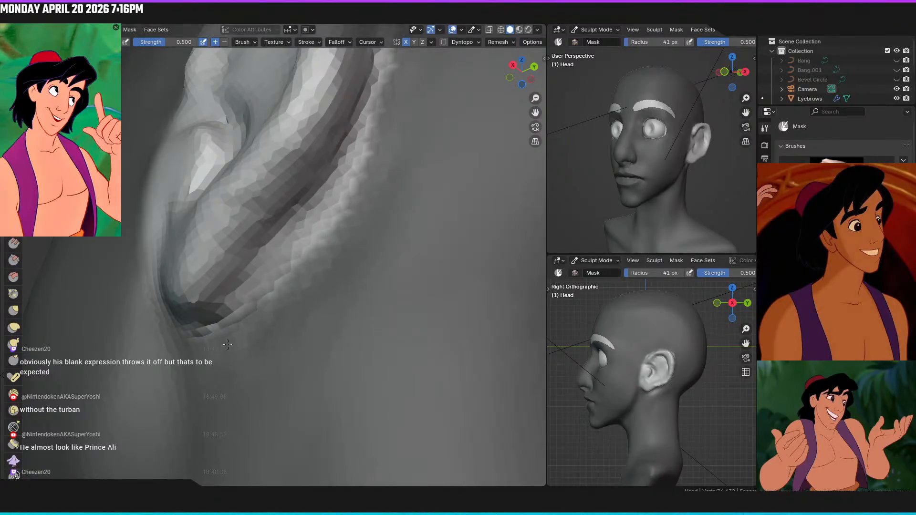
scroll(283, 340, "down", 10)
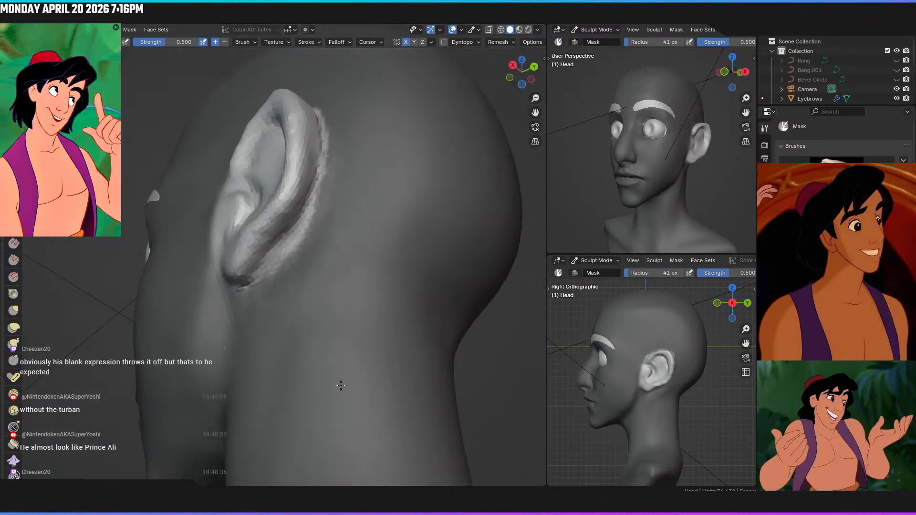
middle_click_drag(325, 274, 395, 323)
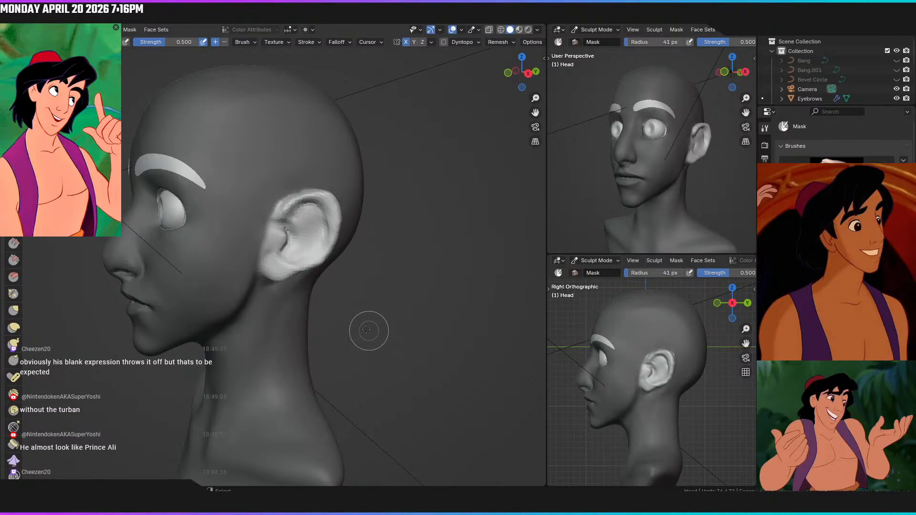
Switch to the Grab brush with a 99 px radius and nudge the ear's rear edge backward in top view
key("KP_7")
key("g")
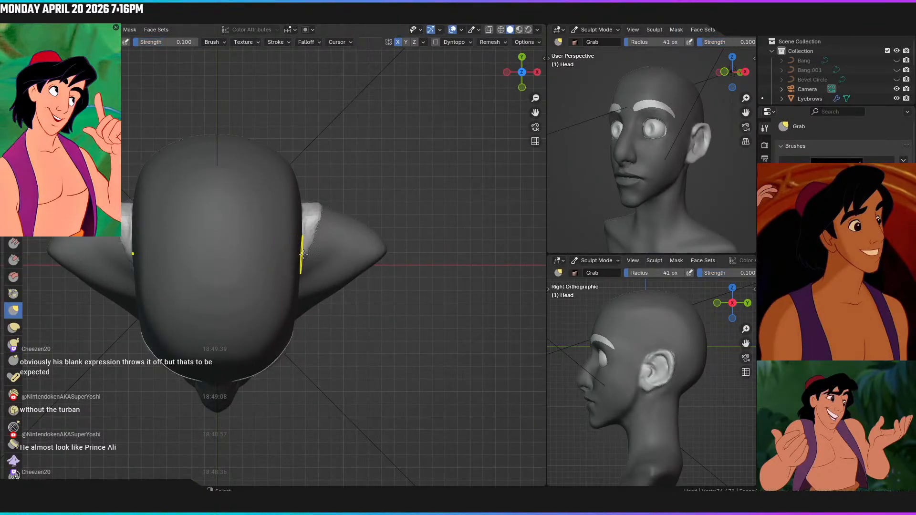
key("f")
left_click(369, 223)
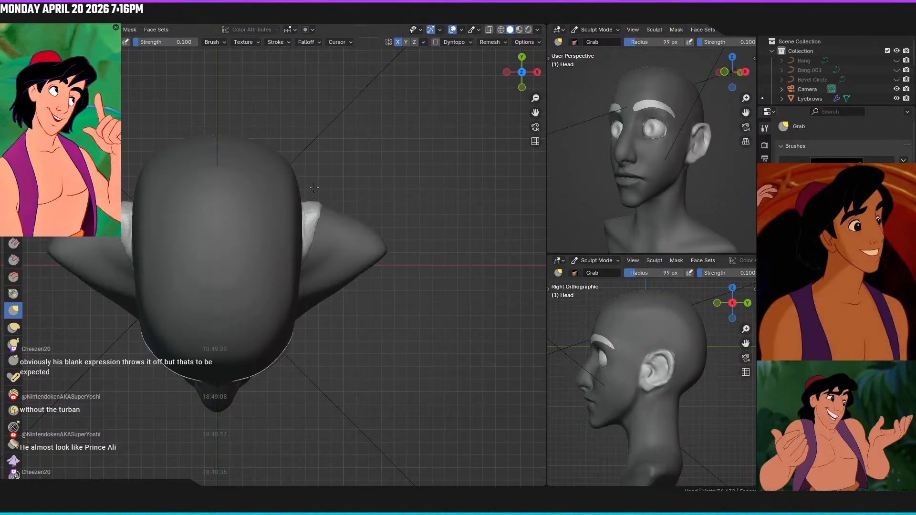
left_click_drag(321, 208, 320, 203)
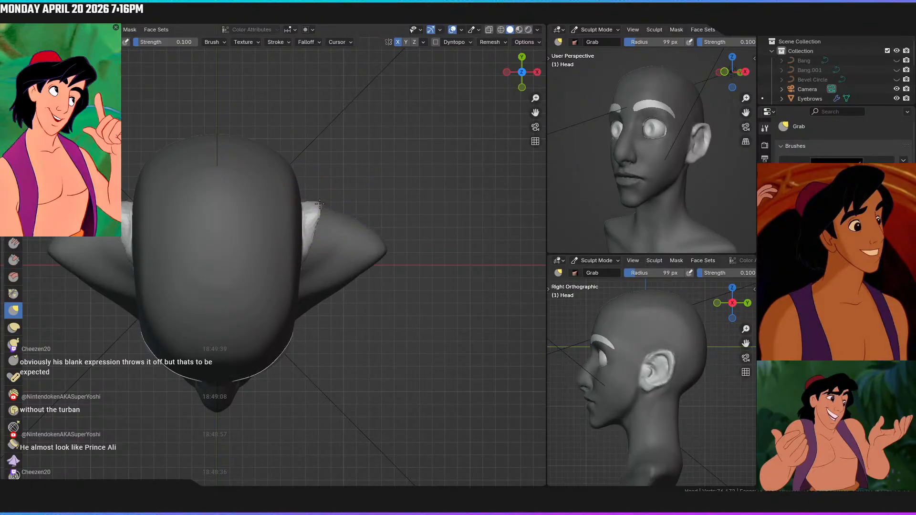
middle_click_drag(318, 198, 297, 168)
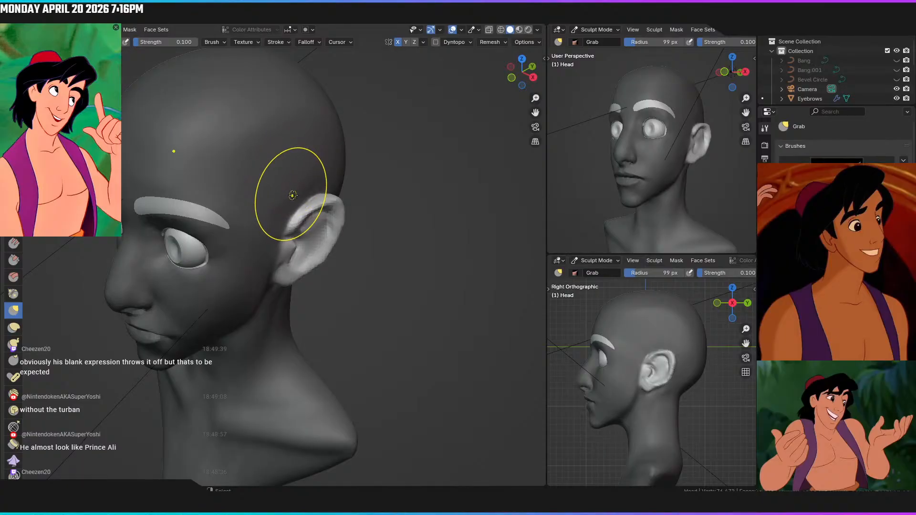
key("KP_3")
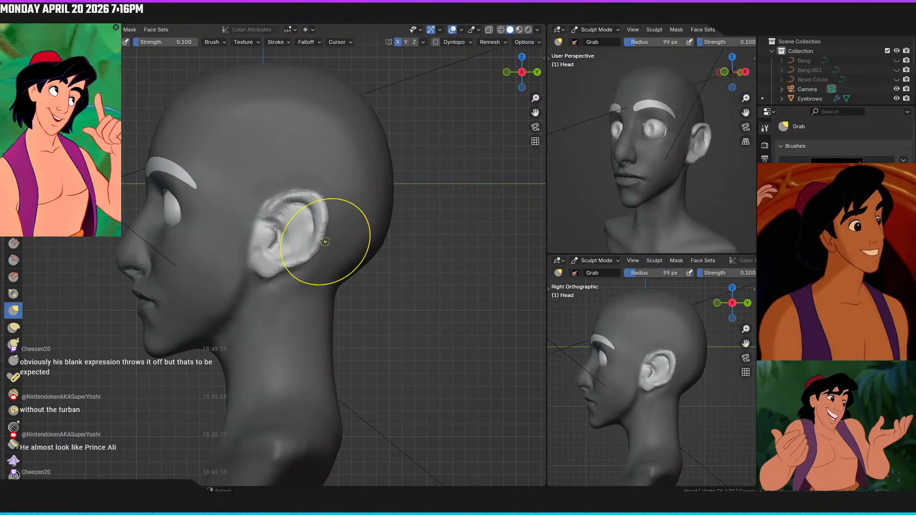
key("KP_7")
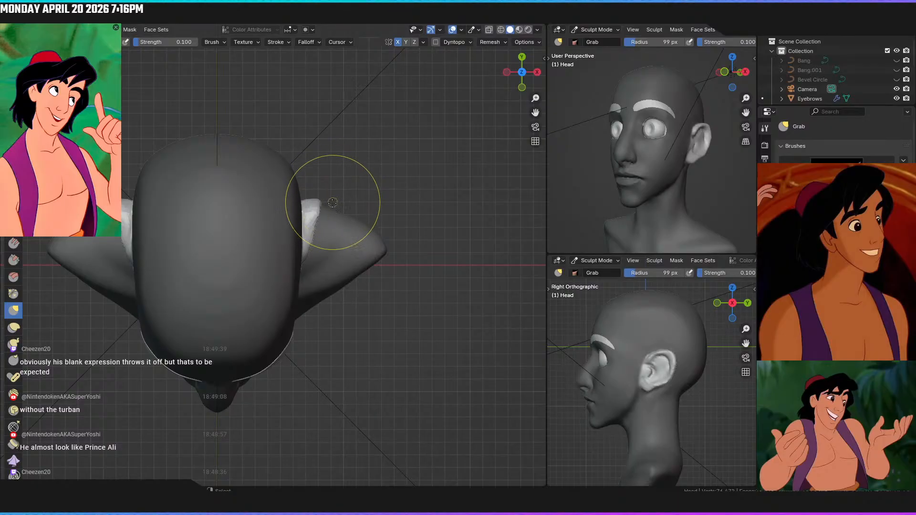
Enlarge the Grab brush radius to 145 px and pull the outer ear farther back in top view
scroll(325, 207, "up", 5)
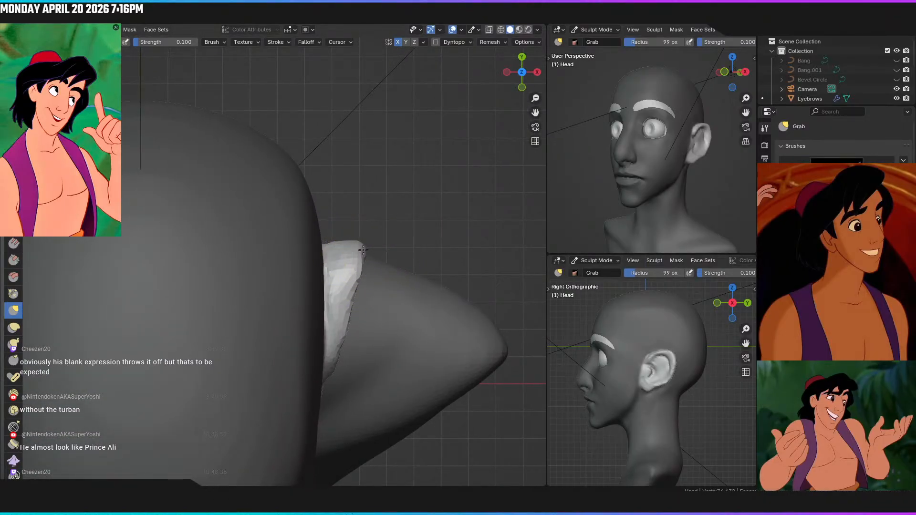
key("f")
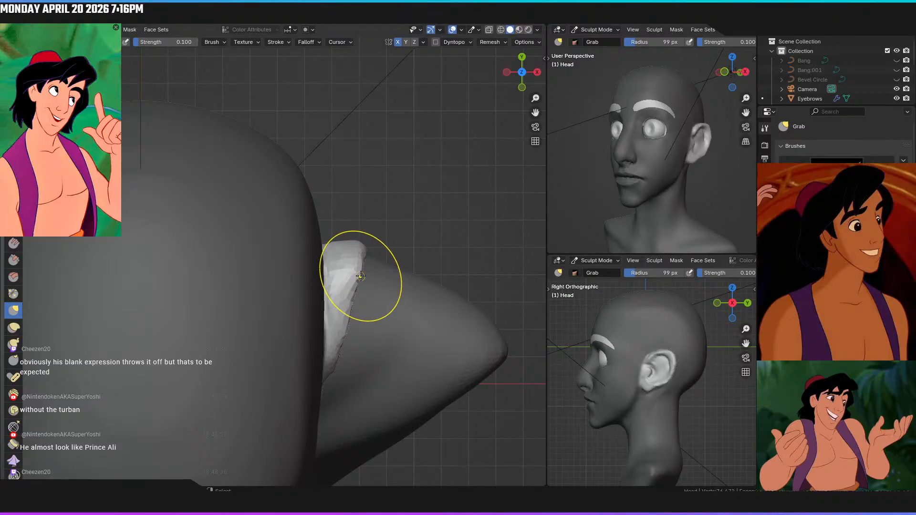
left_click(372, 276)
mouse_move(355, 277)
left_mouse_down()
mouse_move(345, 268)
mouse_move(368, 254)
mouse_move(358, 248)
left_mouse_up()
middle_click_drag(339, 246, 202, 182)
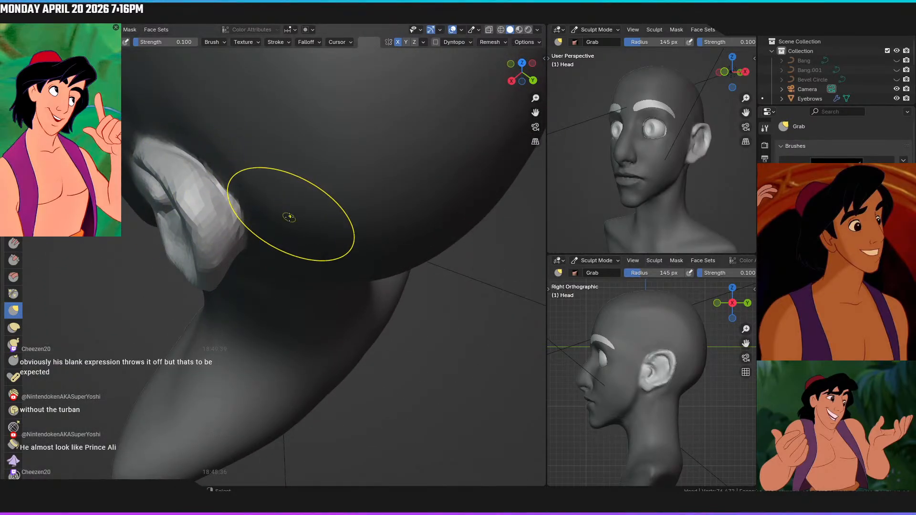
key("KP_7")
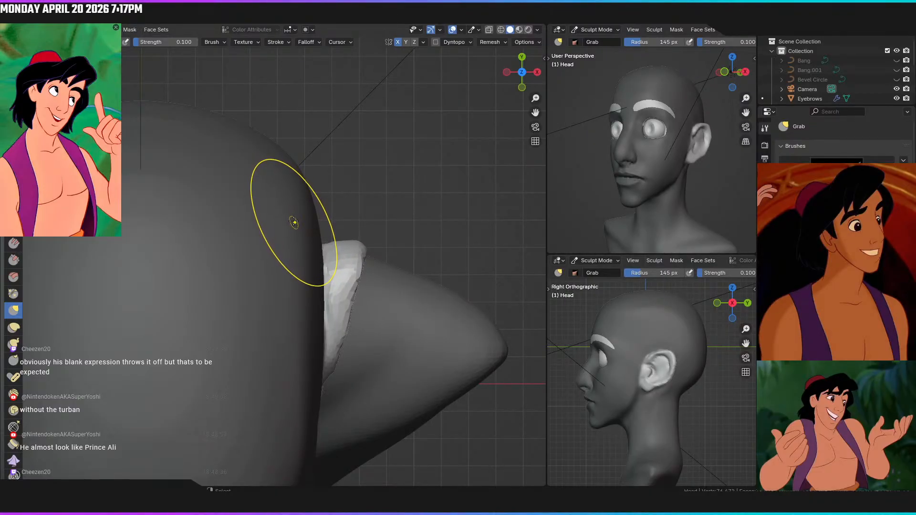
Grab the upper and middle ear in back view and push it inward, closer to the head
key("ctrl+KP_1")
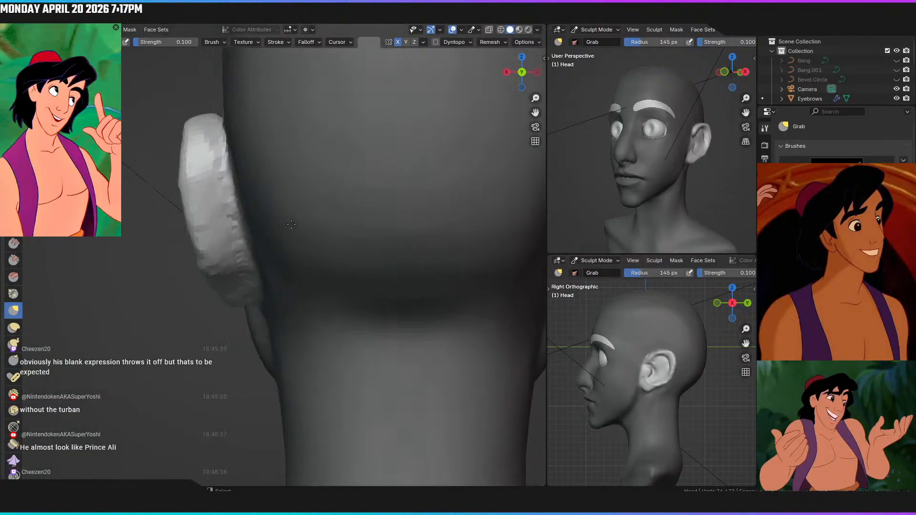
scroll(215, 176, "down", 2)
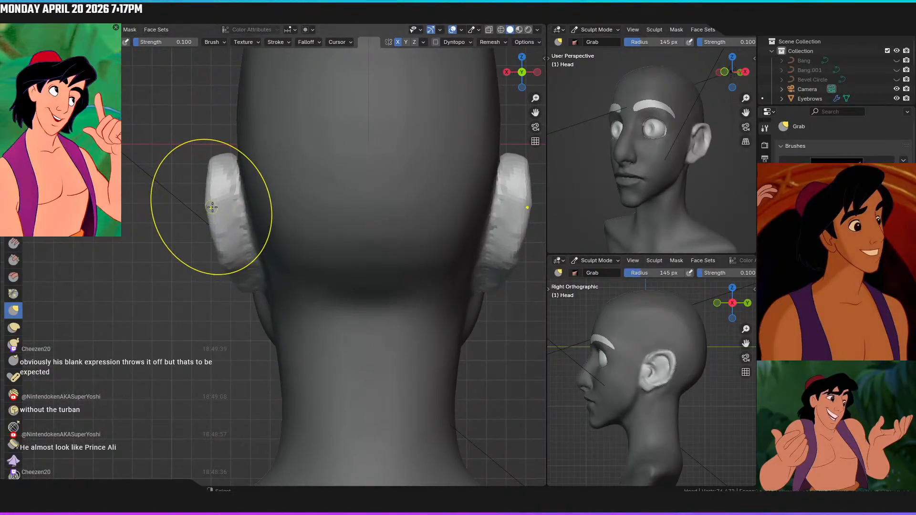
left_click_drag(222, 203, 236, 199)
mouse_move(211, 243)
left_mouse_down()
mouse_move(223, 243)
mouse_move(226, 272)
left_mouse_up()
Reduce the Grab brush radius to 72 px and reshape the lower ear and lobe to taper toward the head
key("f")
left_click(269, 264)
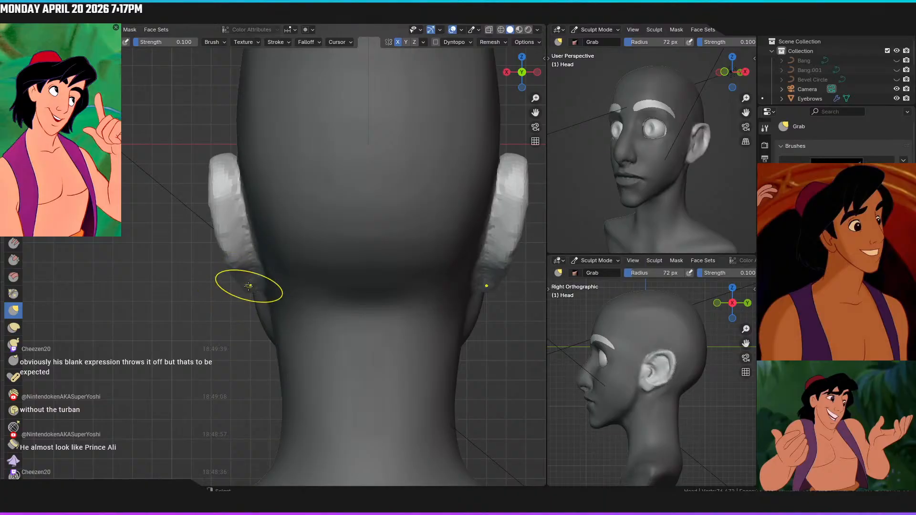
left_click_drag(243, 289, 248, 287)
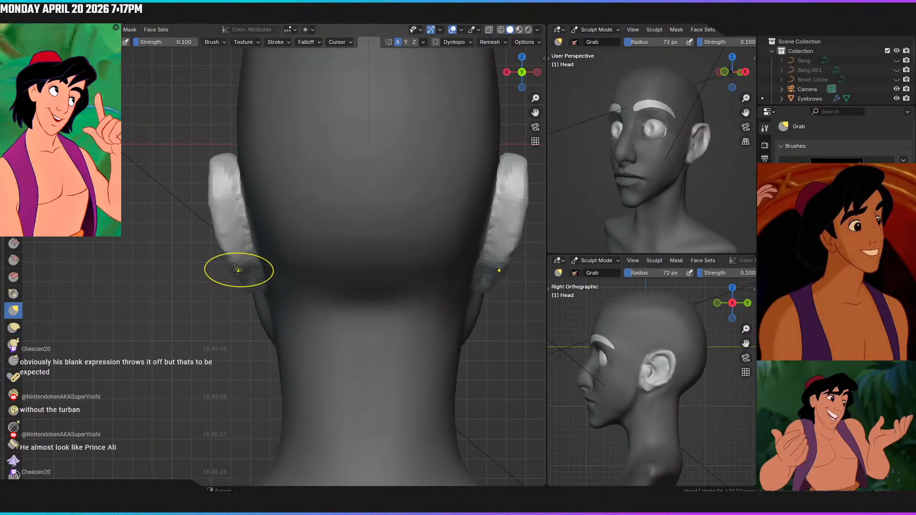
left_click_drag(235, 272, 232, 271)
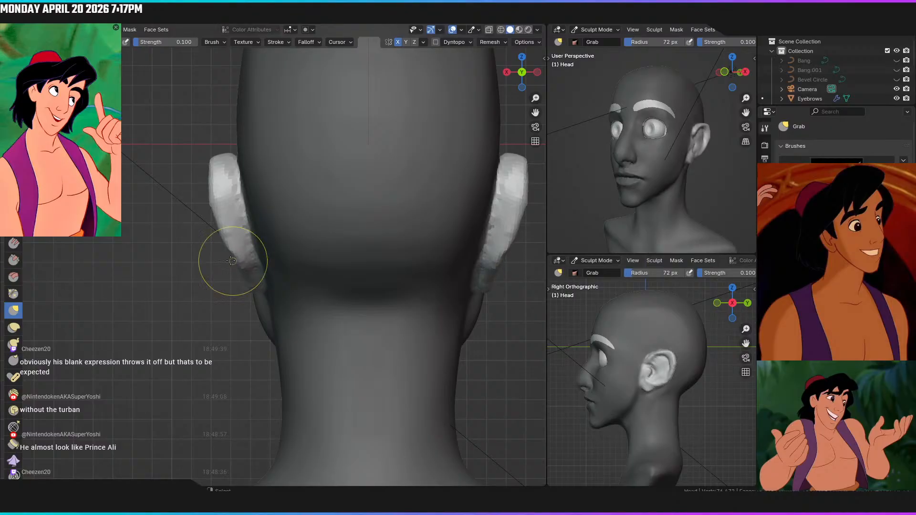
mouse_move(222, 253)
middle_mouse_down()
mouse_move(358, 238)
mouse_move(360, 262)
middle_mouse_up()
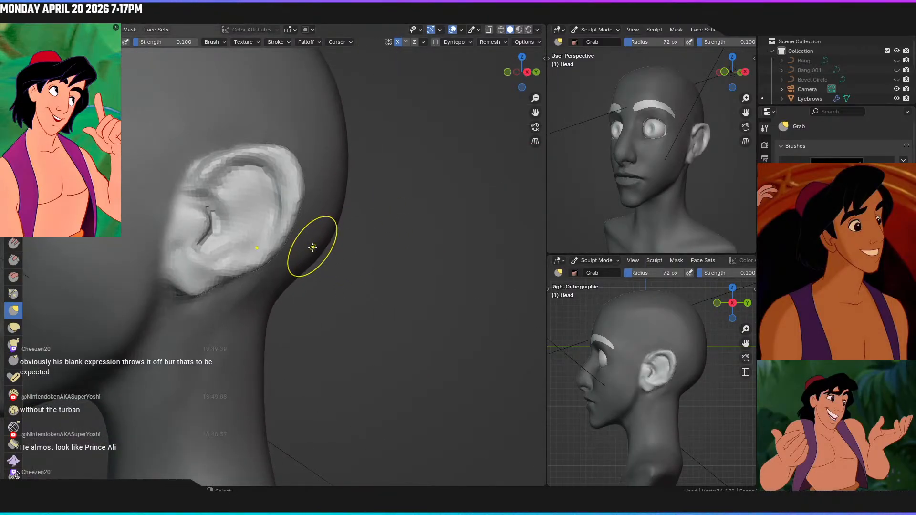
Refine the ear's outline in right side view with the Grab brush, adjusting its upper, middle and lower rear edges
key("KP_3")
middle_click_drag(296, 249, 275, 197, "ctrl")
middle_click_drag(275, 197, 331, 249, "shift")
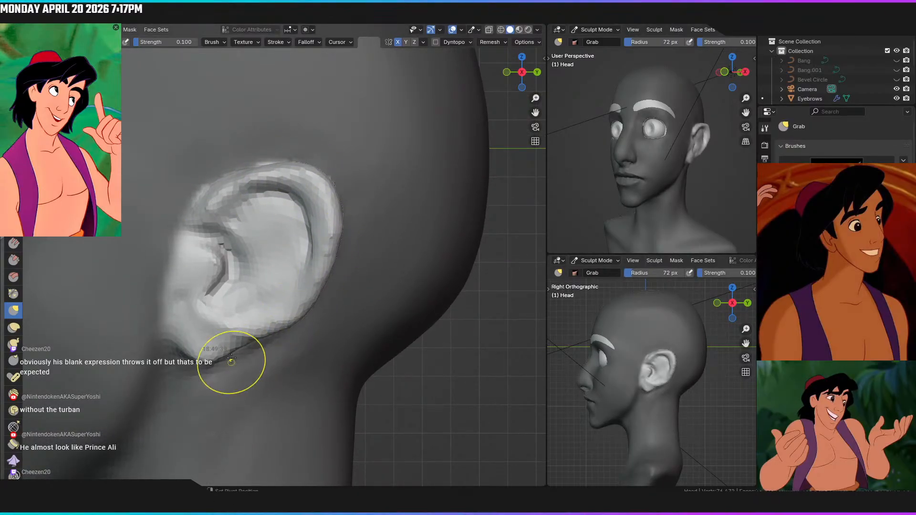
middle_click_drag(280, 279, 306, 371, "ctrl")
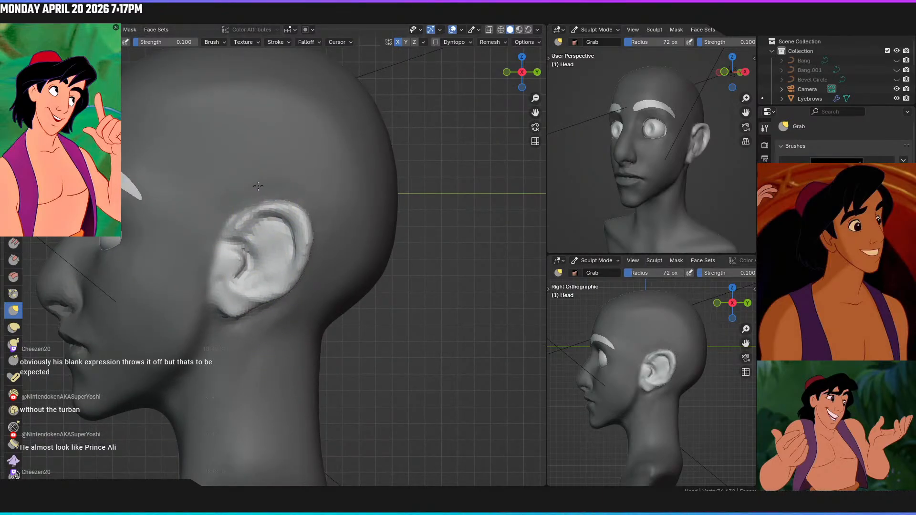
left_click_drag(309, 229, 316, 232)
left_click_drag(307, 266, 303, 266)
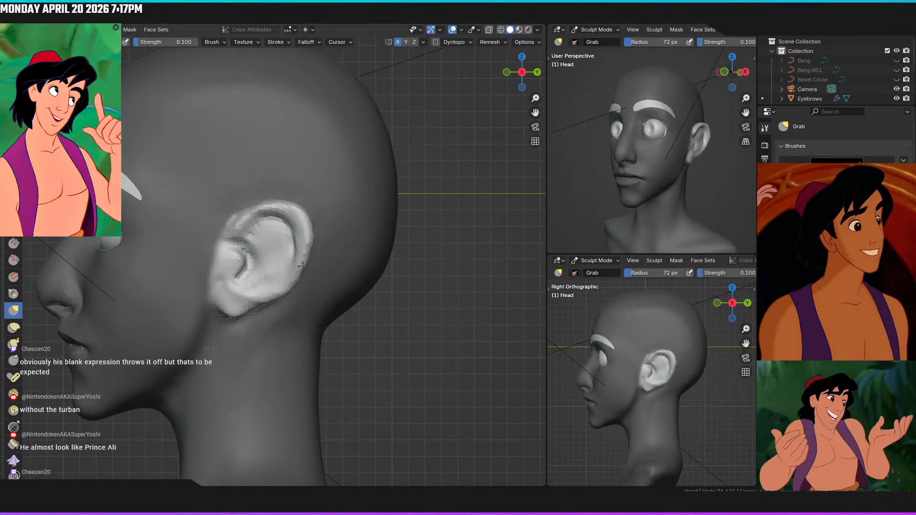
left_click_drag(266, 304, 286, 305)
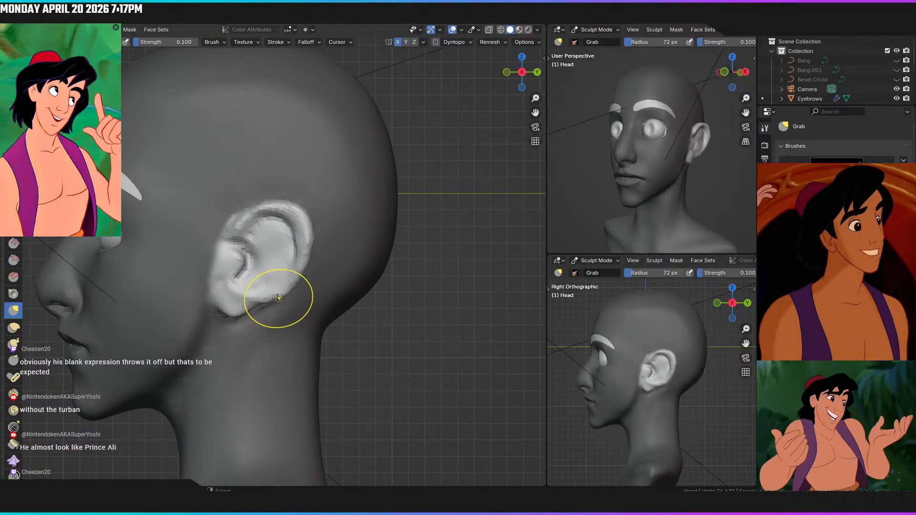
Grab the outer edge of the ear in front view and nudge it inward toward the head
key("KP_1")
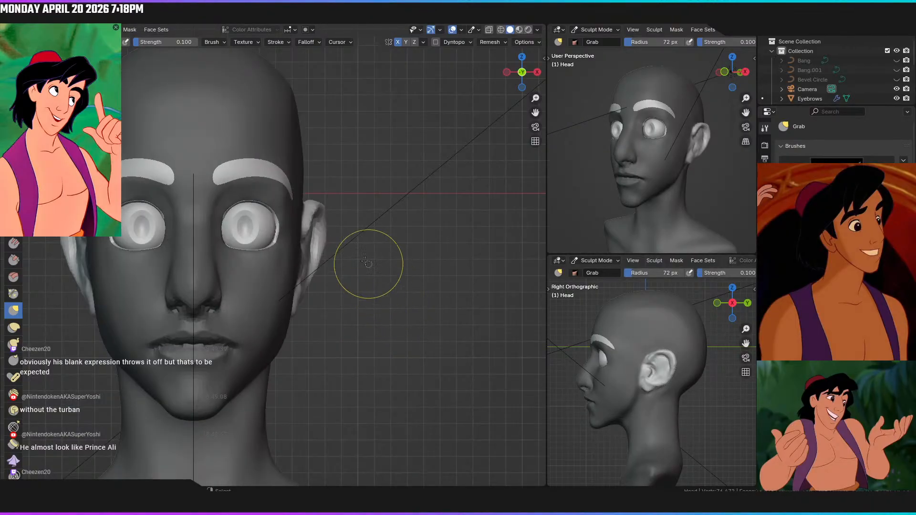
mouse_move(358, 274)
middle_mouse_down("ctrl")
mouse_move(355, 291)
mouse_move(351, 280)
middle_mouse_up("ctrl")
mouse_move(325, 243)
left_mouse_down()
mouse_move(315, 239)
mouse_move(324, 243)
mouse_move(316, 244)
mouse_move(312, 264)
mouse_move(315, 255)
left_mouse_up()
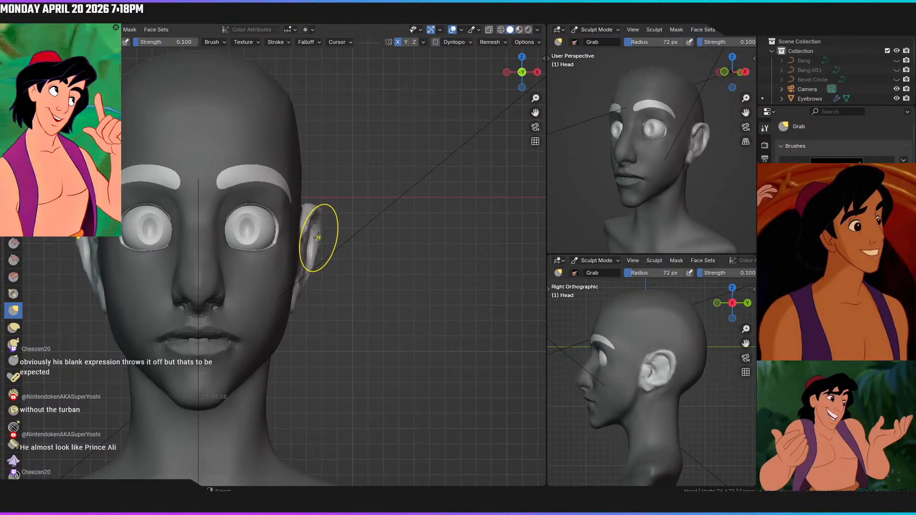
left_click_drag(319, 238, 317, 235)
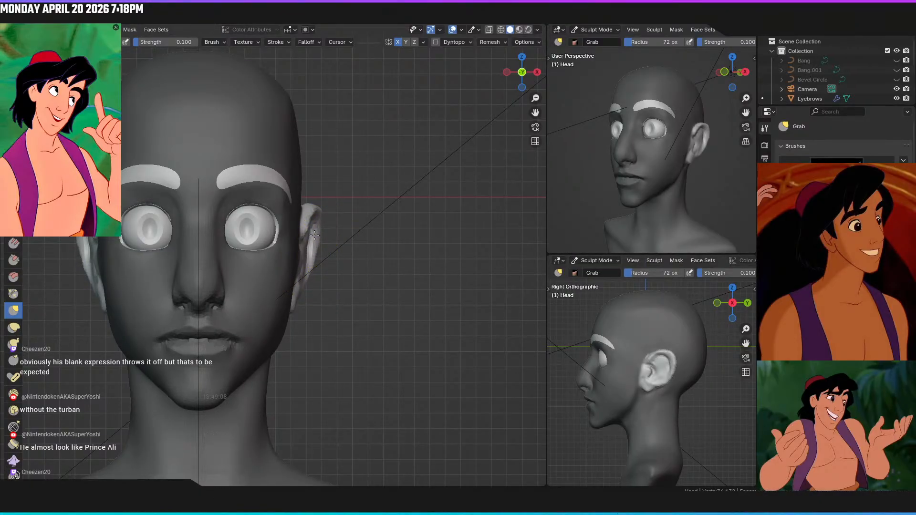
middle_click_drag(333, 241, 395, 261, "shift")
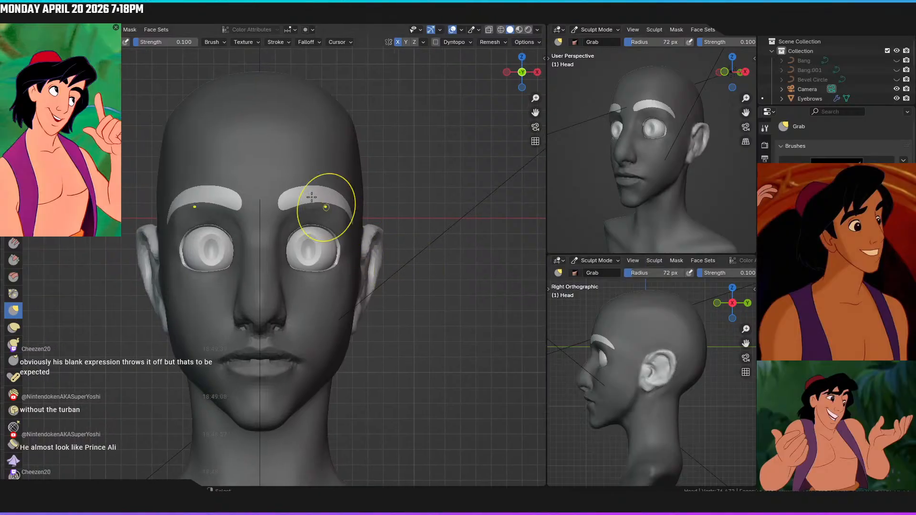
Examine the whole bust in Rendered shading outside the sculpting workspace, from the front and at an angle
key("z")
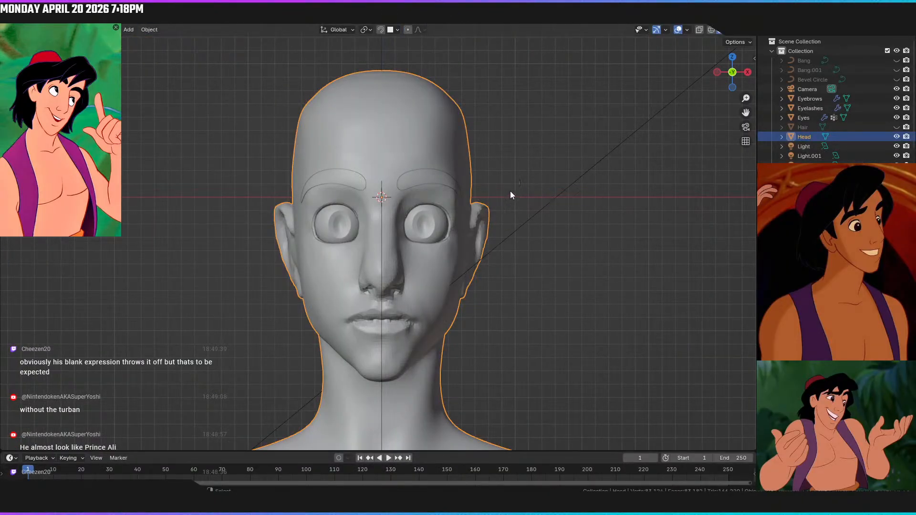
left_click(508, 89)
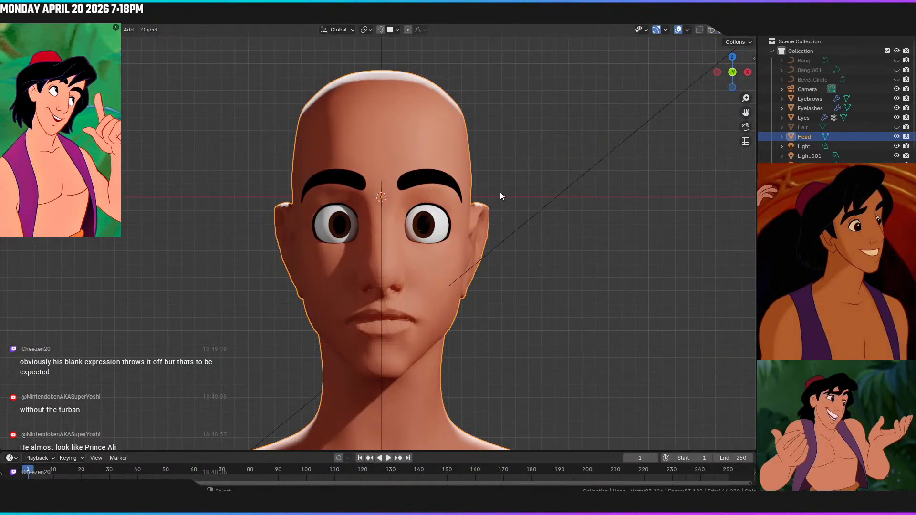
scroll(500, 196, "down", 4)
scroll(506, 253, "up", 1)
left_click(469, 256)
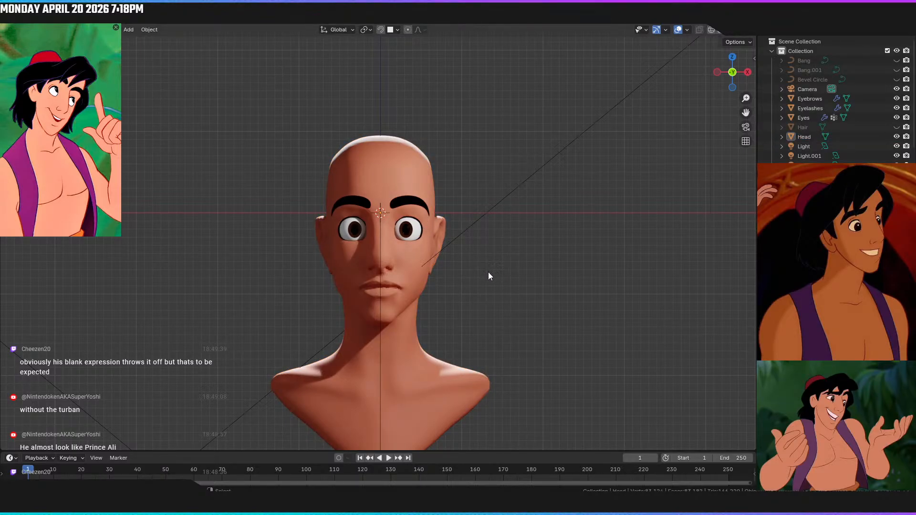
scroll(494, 274, "up", 1)
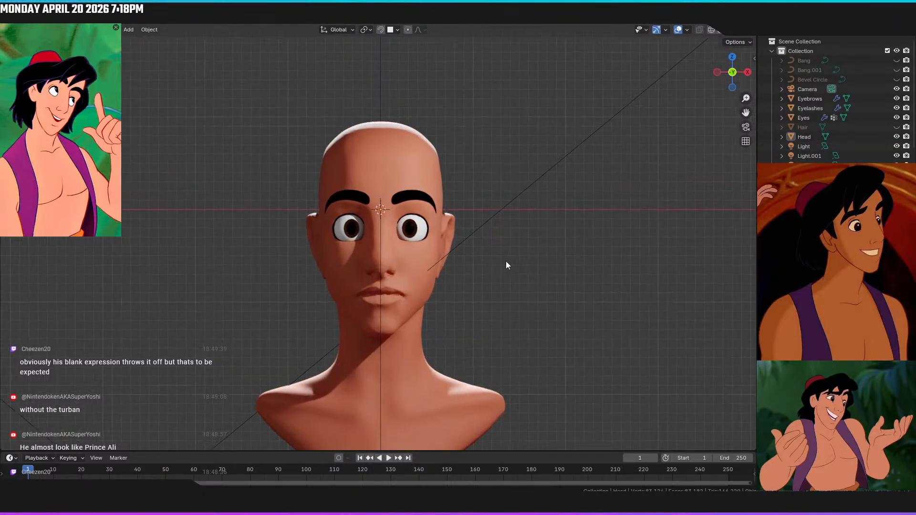
middle_click_drag(495, 269, 451, 256)
key("KP_1")
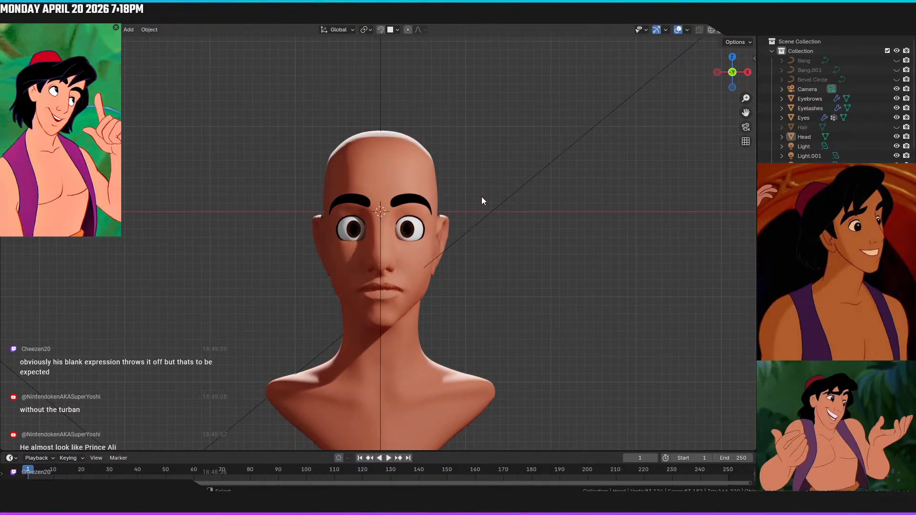
Restore Solid shading and return to the sculpting workspace with the head selected
key("z")
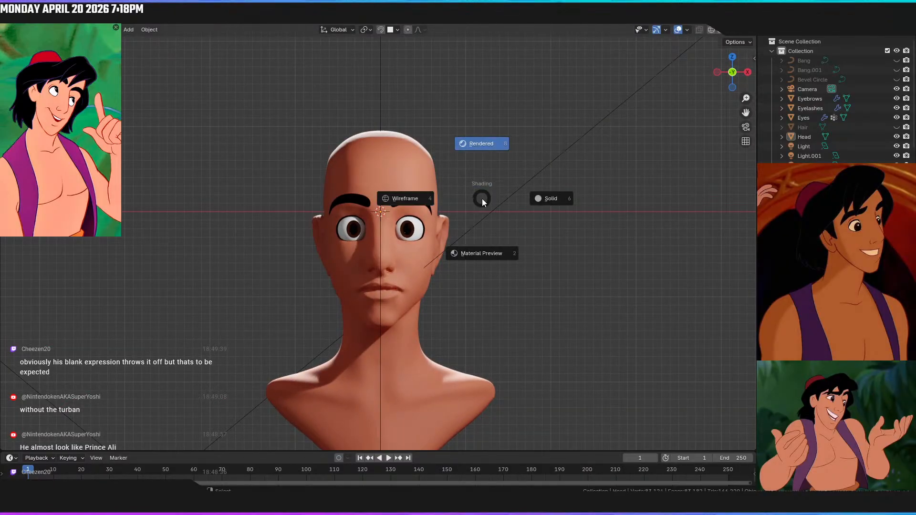
left_click(551, 203)
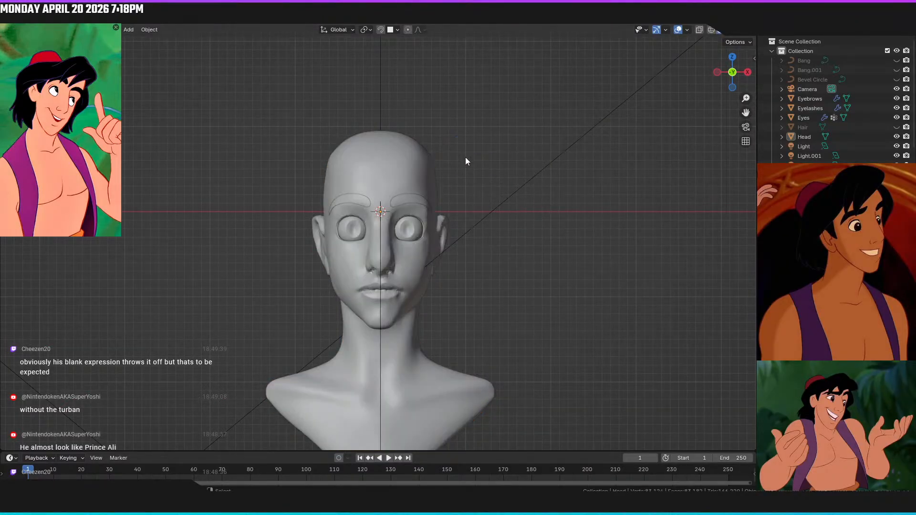
left_click(368, 162)
key("ctrl+z")
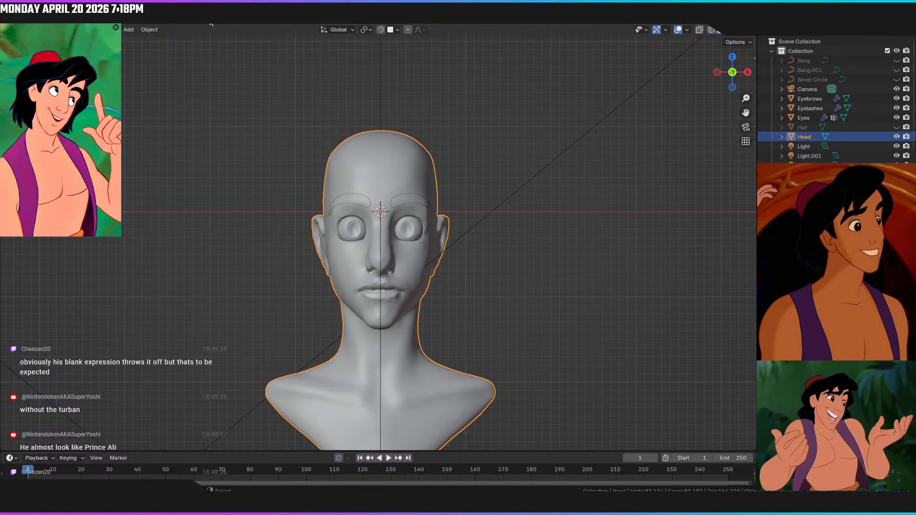
left_click(212, 22)
Switch to the Clay Strips brush with a 50 px radius and check the ear from behind and the side
mouse_move(298, 176)
middle_mouse_down()
mouse_move(293, 196)
mouse_move(198, 184)
mouse_move(194, 174)
mouse_move(234, 178)
middle_mouse_up()
scroll(144, 124, "up", 4)
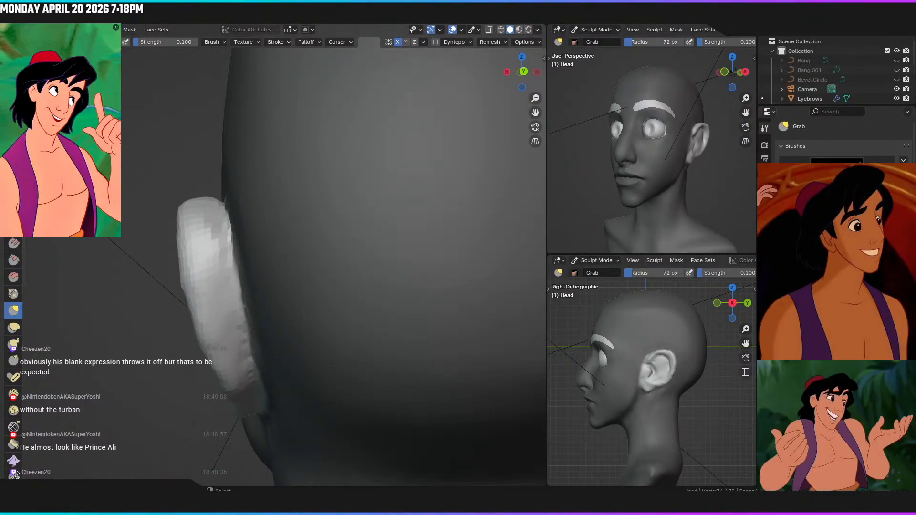
left_click(13, 110)
scroll(234, 267, "up", 1)
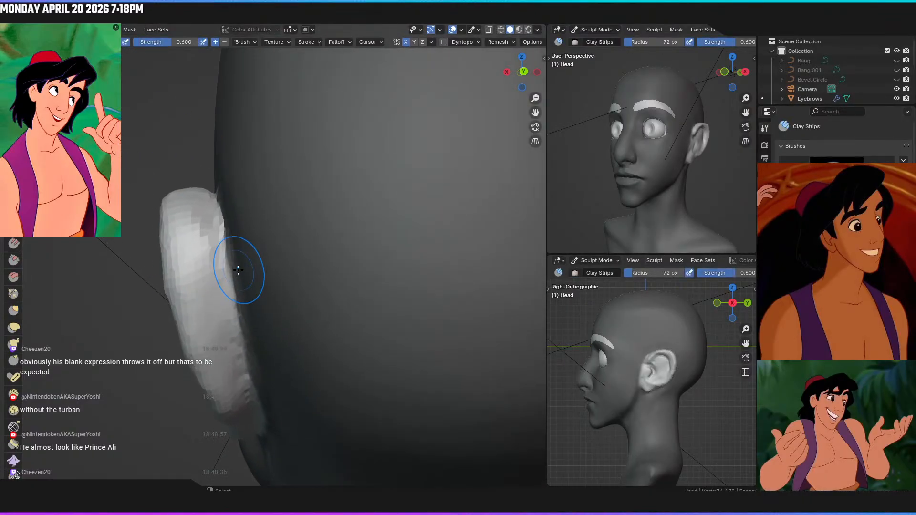
left_click(221, 292)
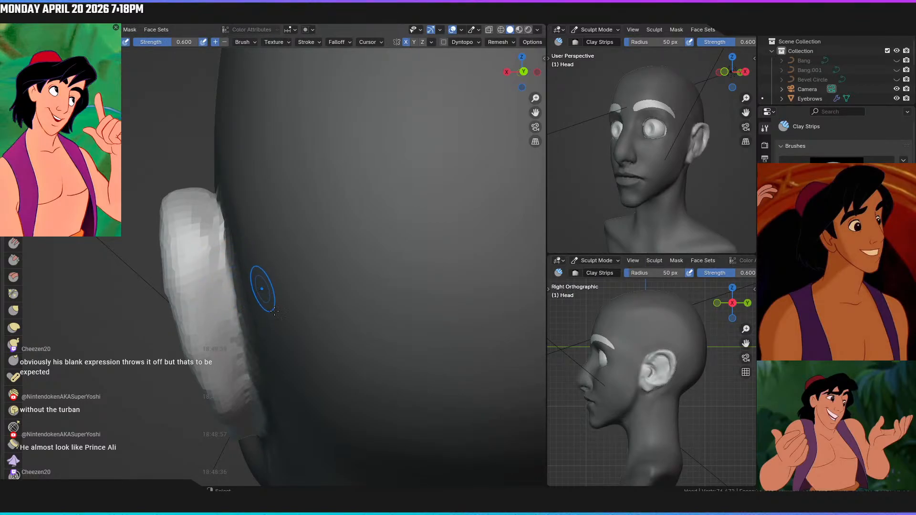
scroll(262, 301, "down", 2)
middle_click_drag(262, 322, 340, 305)
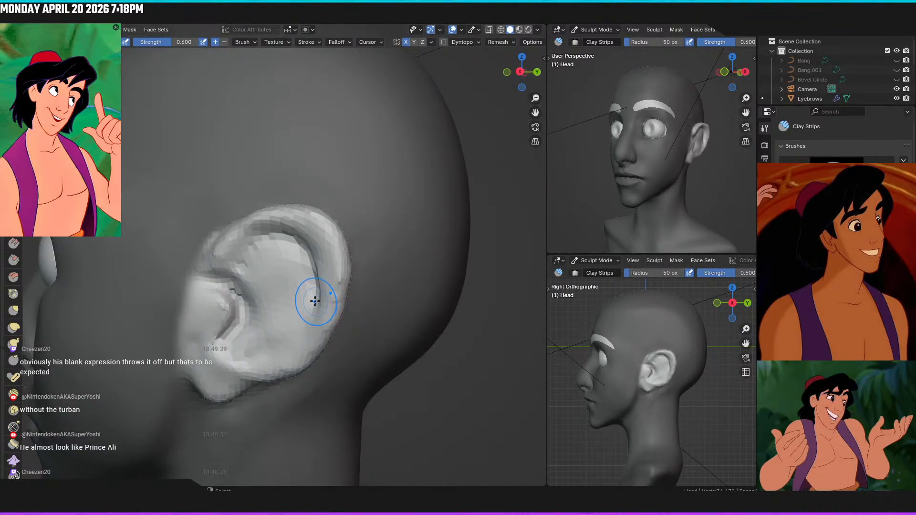
Invert the mask and erase it from the ears using the Mask brush with a 157 px radius
key("ctrl+i")
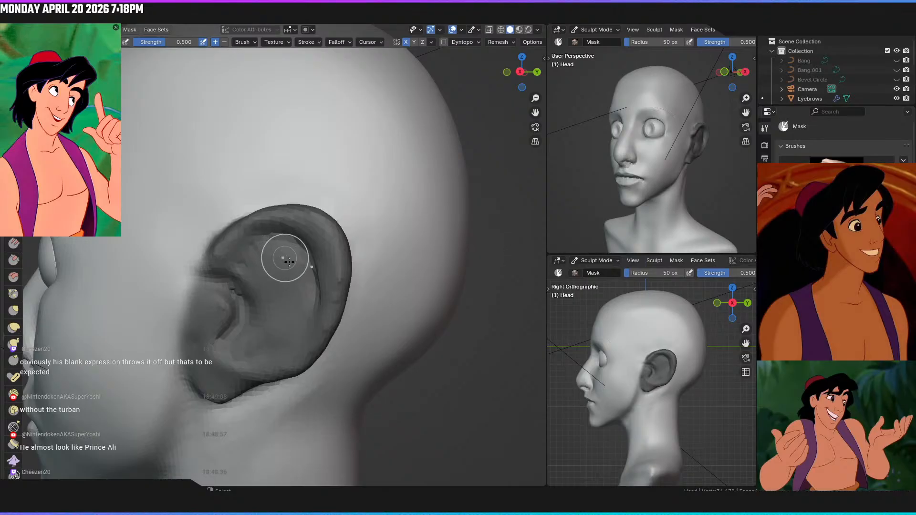
scroll(282, 261, "down", 3)
key("x")
key("m")
key("f")
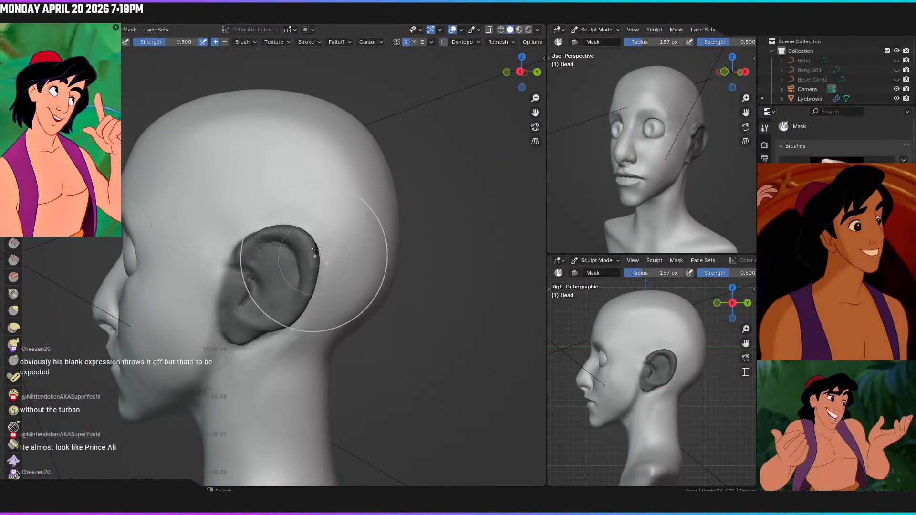
left_click_drag(279, 199, 263, 379, "ctrl")
Build up the junction behind the ear using Clay Strips with a 58 px radius and smooth the added clay
middle_click_drag(286, 293, 224, 222)
key("f")
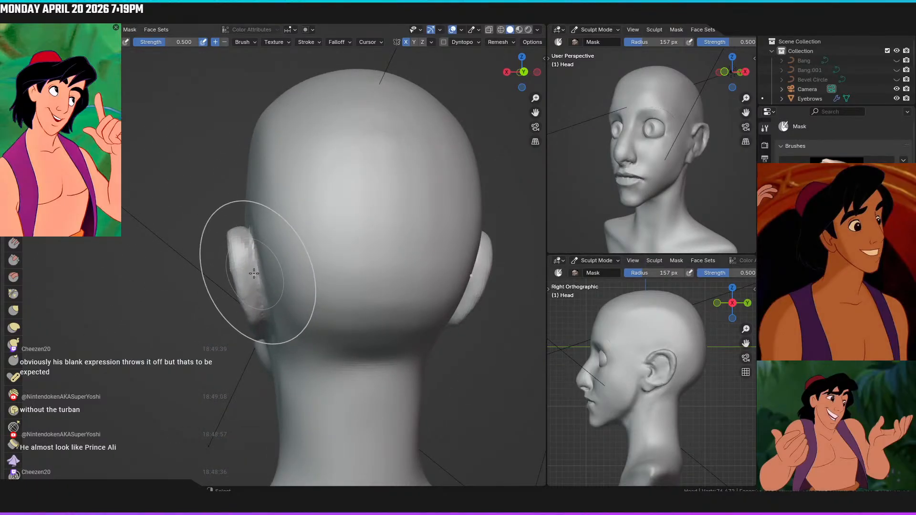
left_click(233, 291)
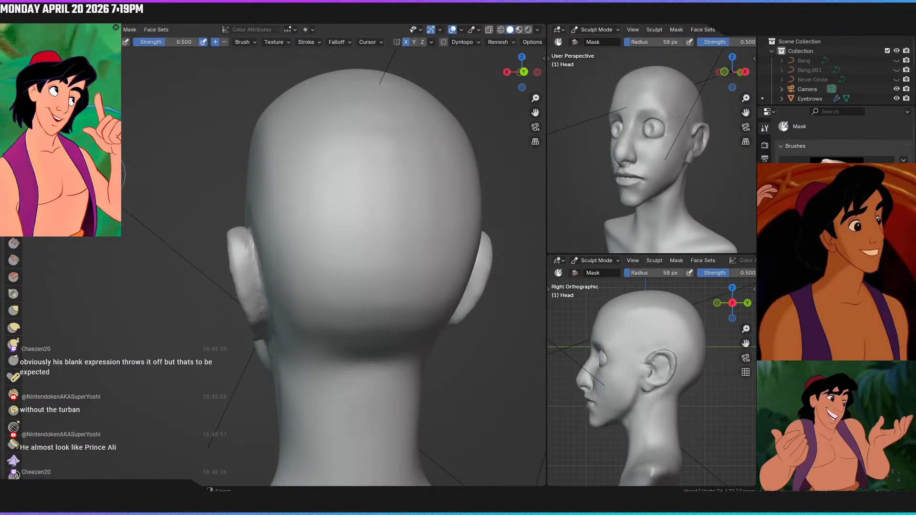
key("c")
scroll(286, 241, "up", 5)
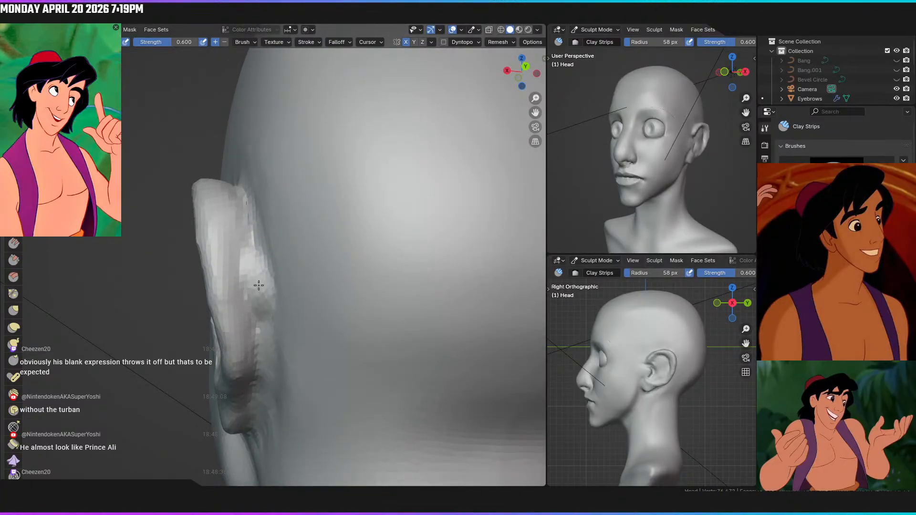
left_click_drag(255, 304, 270, 321, "shift")
Leave the sculpting workspace and unhide the Bang, Bang.001, Hair and Strand objects, then clear the selection
middle_click_drag(276, 324, 423, 357)
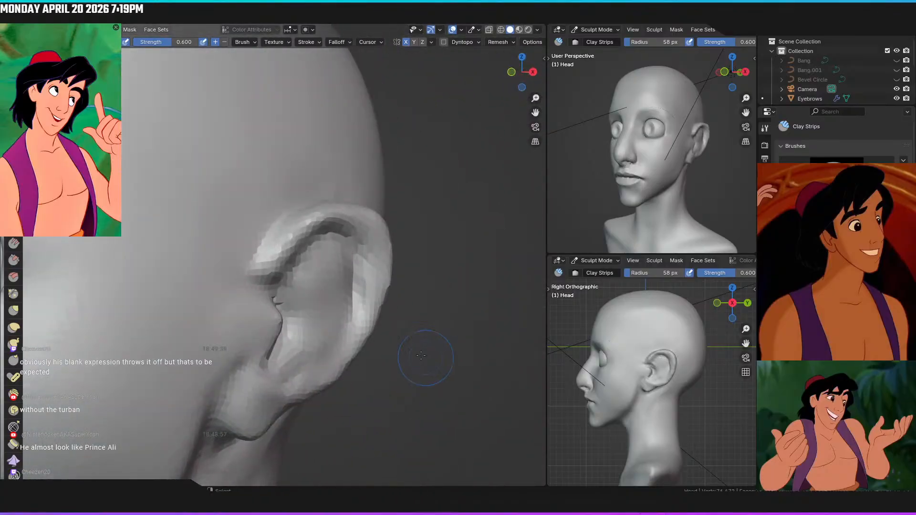
key("KP_1")
scroll(403, 325, "down", 3)
middle_click_drag(403, 325, 307, 222, "shift")
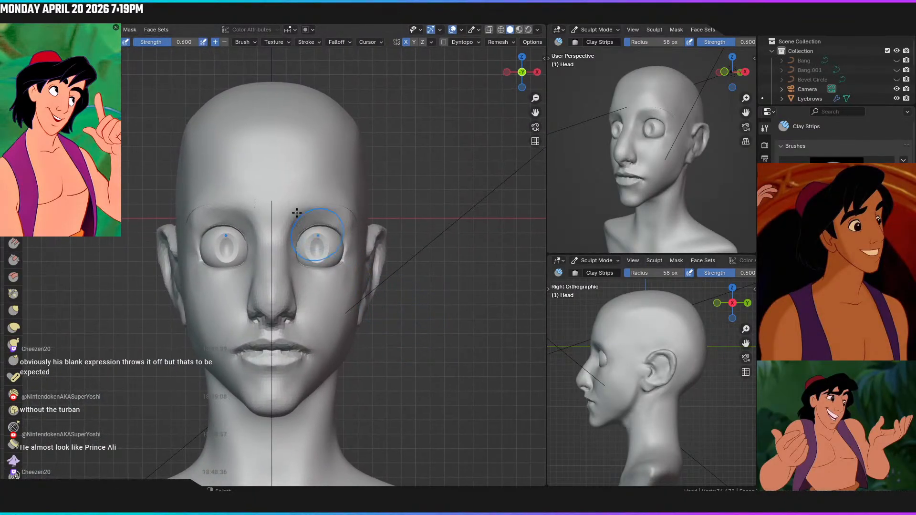
key("ctrl+Page_Up")
middle_click_drag(445, 231, 433, 225, "shift")
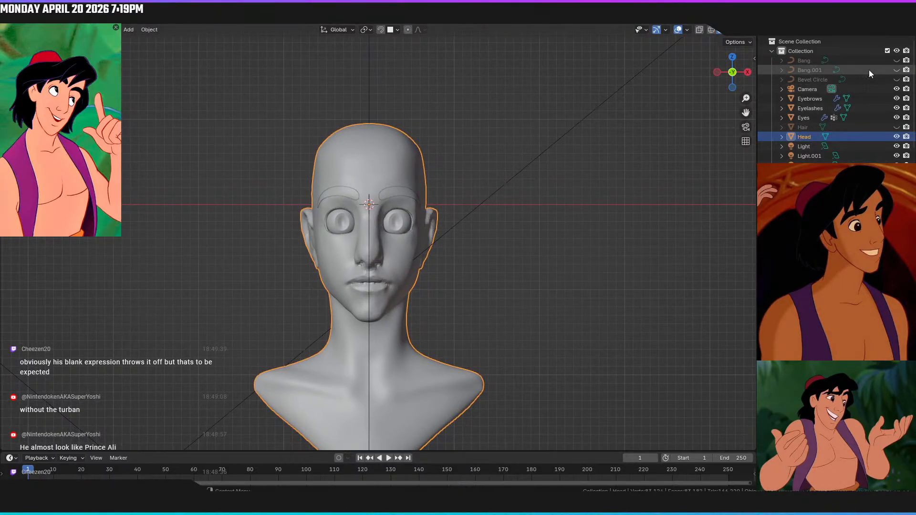
left_click(897, 61)
left_click(897, 70)
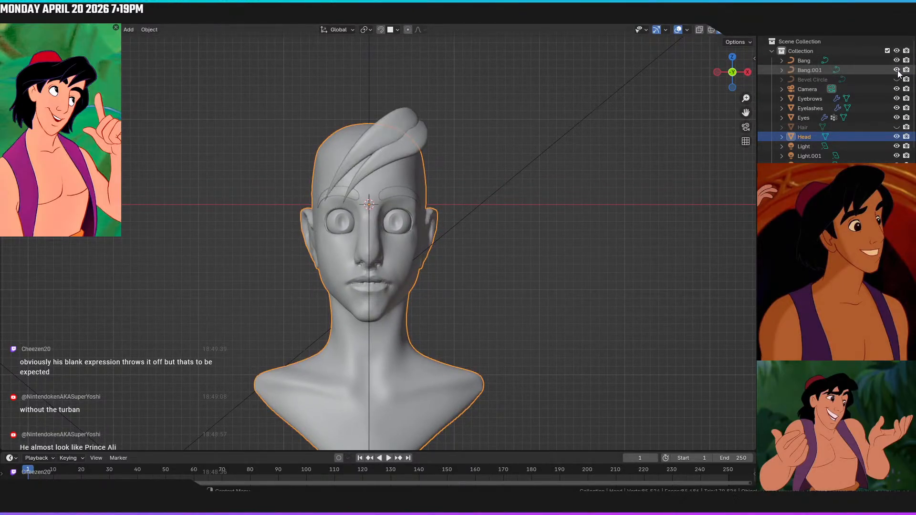
scroll(862, 119, "down", 2)
scroll(861, 115, "down", 1)
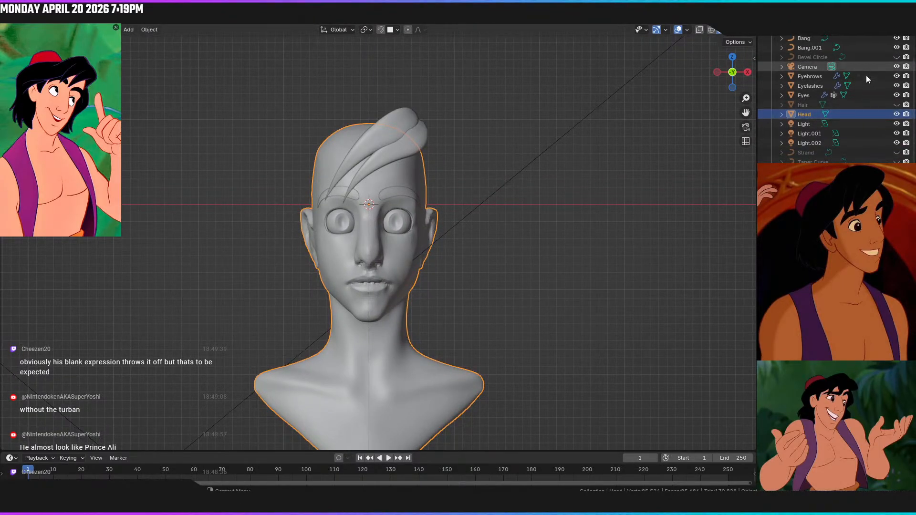
left_click(896, 105)
left_click(897, 153)
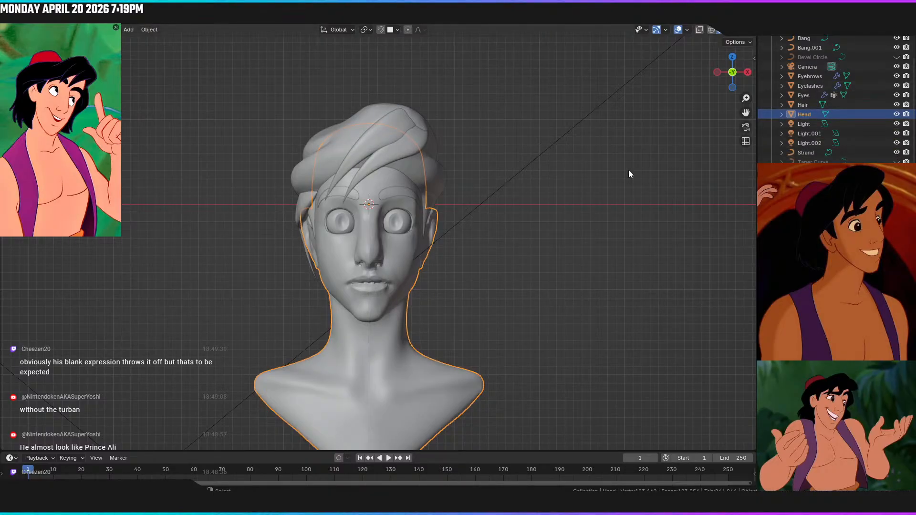
left_click(609, 236)
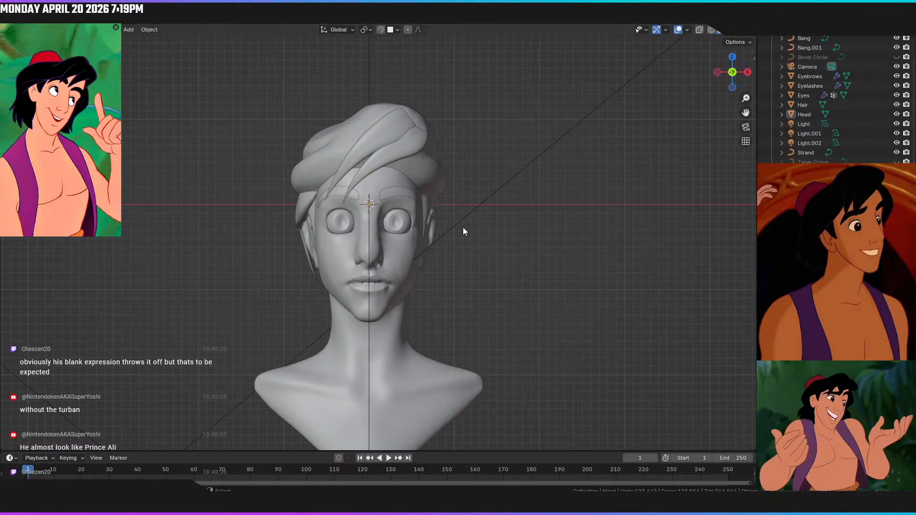
Open the Strand hair curve above the ear for control-point editing and check its placement from the front, behind and side
middle_click_drag(417, 239, 386, 274)
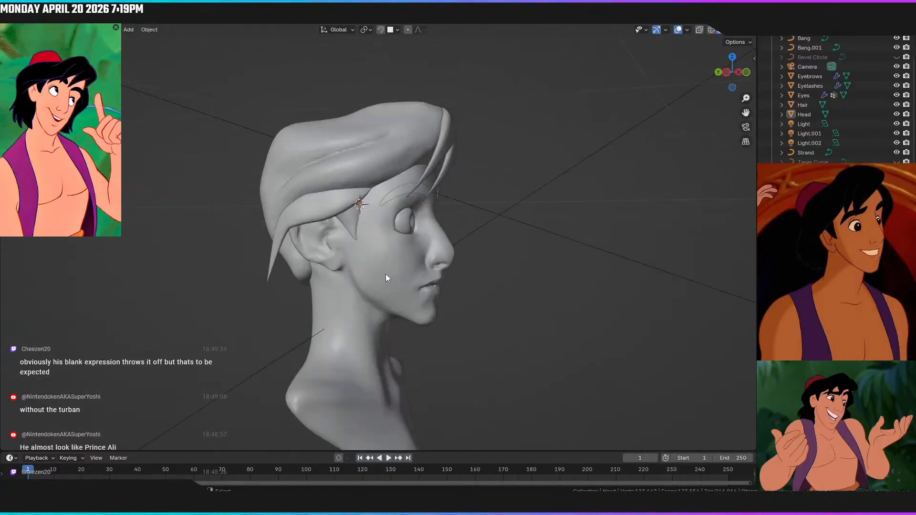
left_click(305, 206)
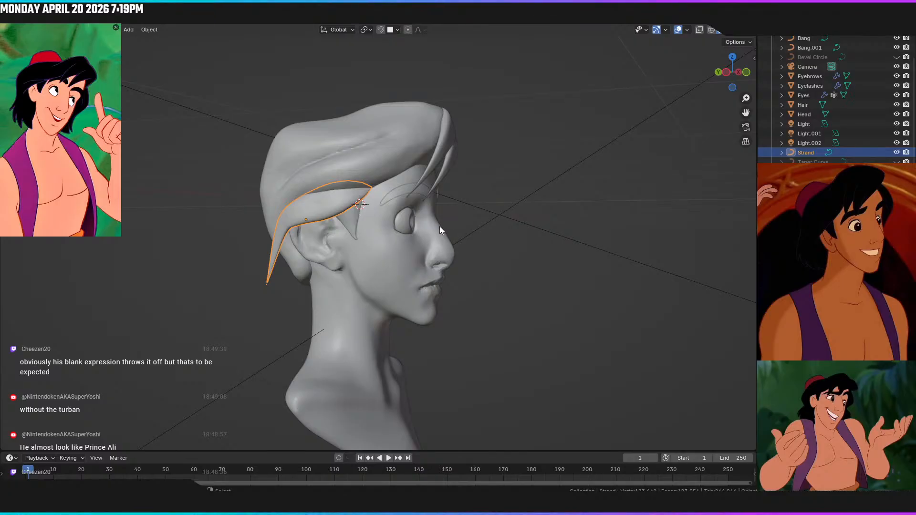
key("KP_1")
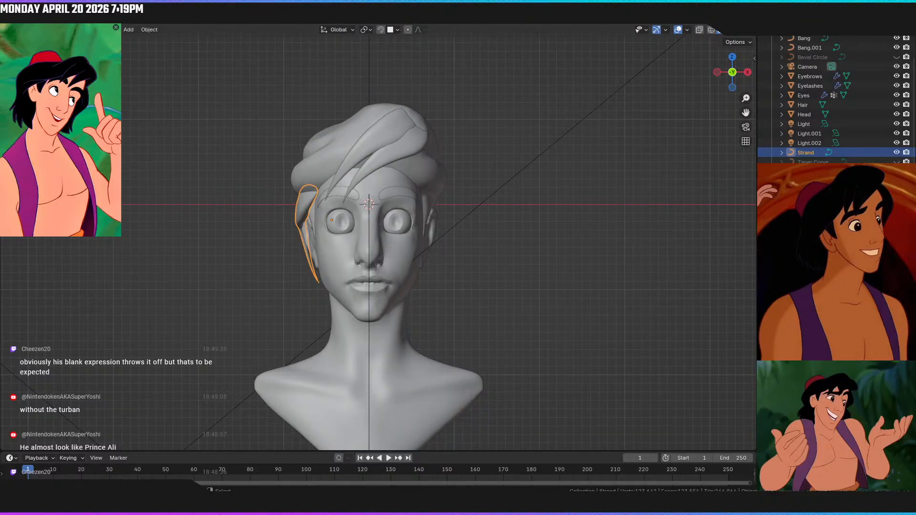
left_click(164, 18)
middle_click_drag(212, 151, 396, 153)
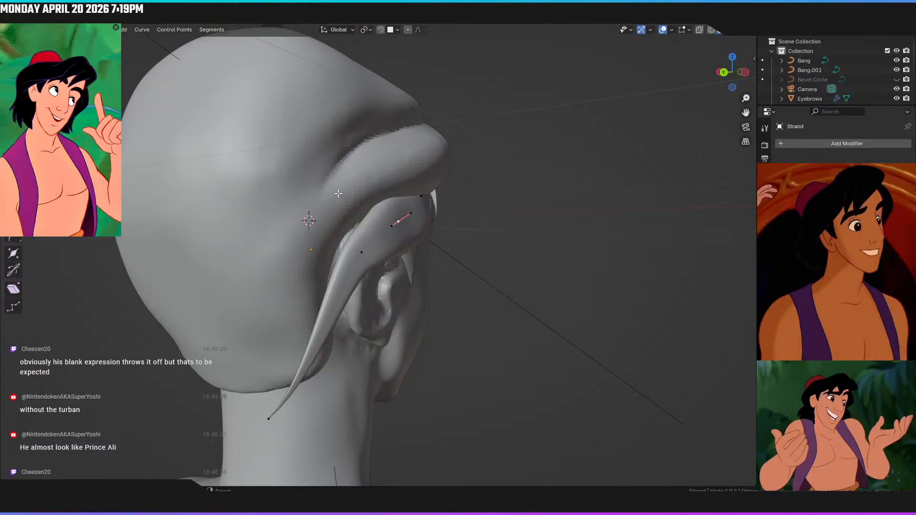
key("ctrl+KP_1")
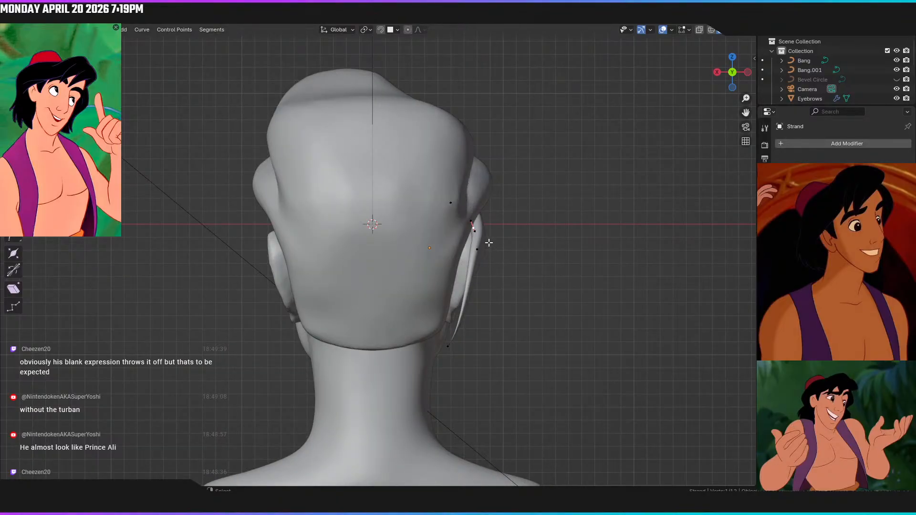
middle_click_drag(484, 242, 286, 233)
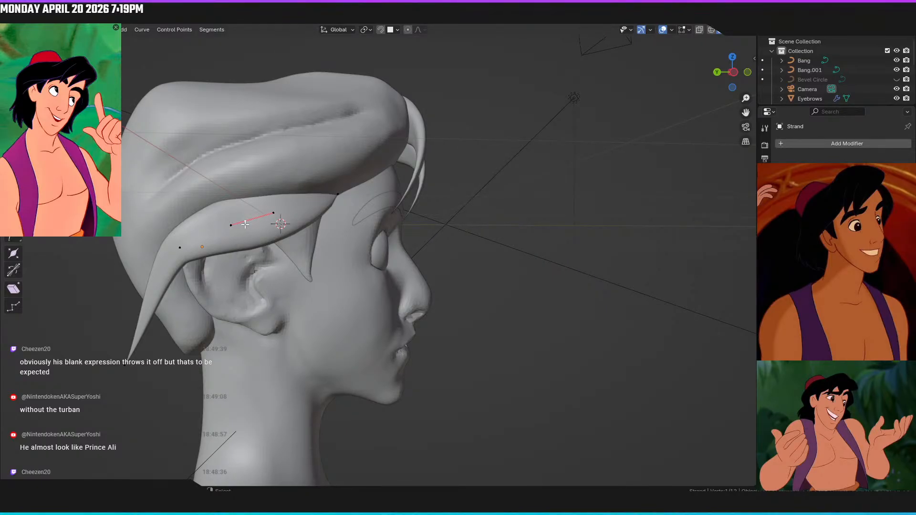
Rotate the strand's control point above the ear in the straight side view to tilt its handles more steeply
key("KP_3")
key("ctrl+KP_3")
middle_click_drag(270, 242, 313, 222, "shift")
key("r")
key("y")
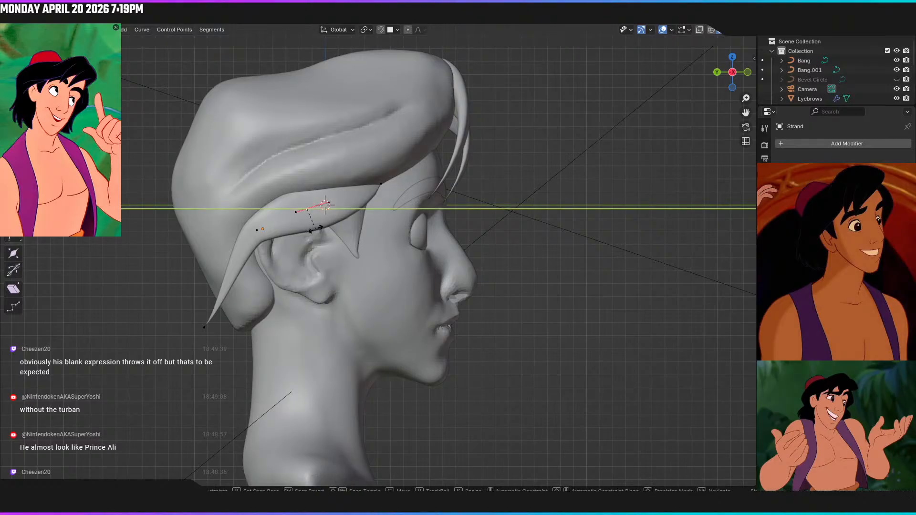
left_click(319, 246)
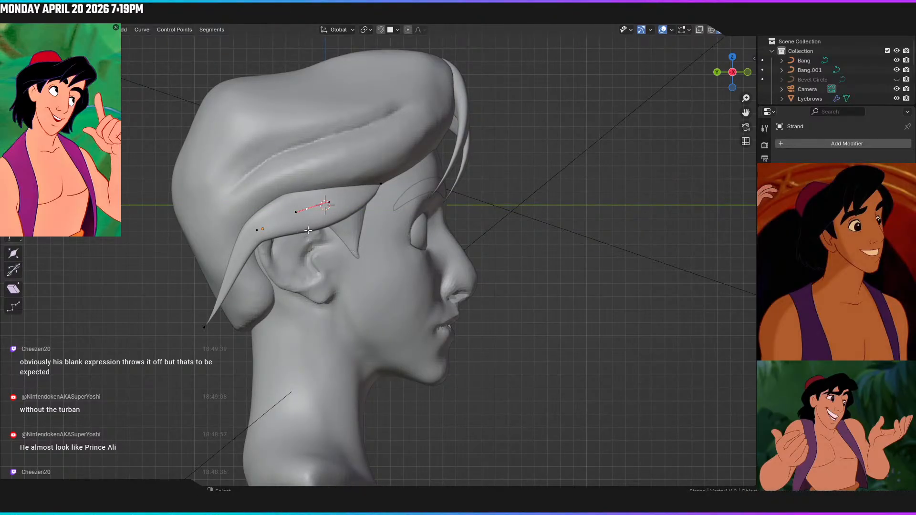
key("r")
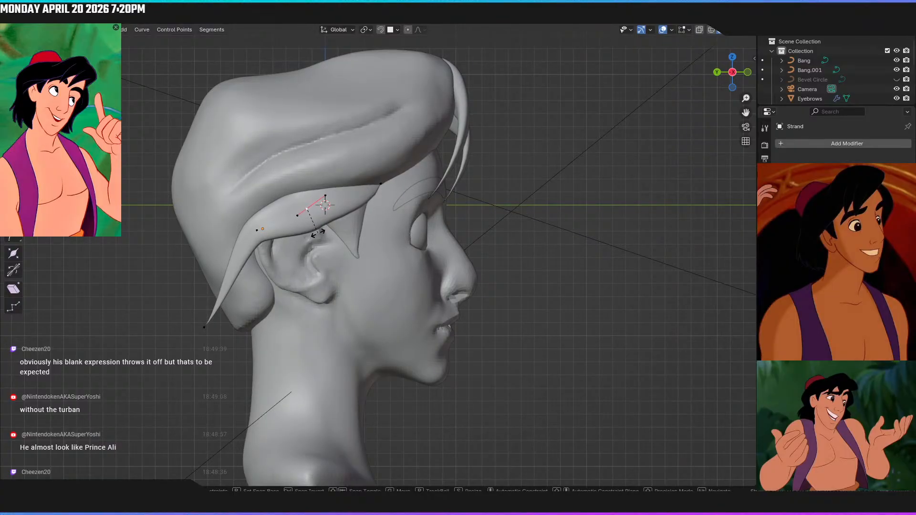
left_click(317, 233)
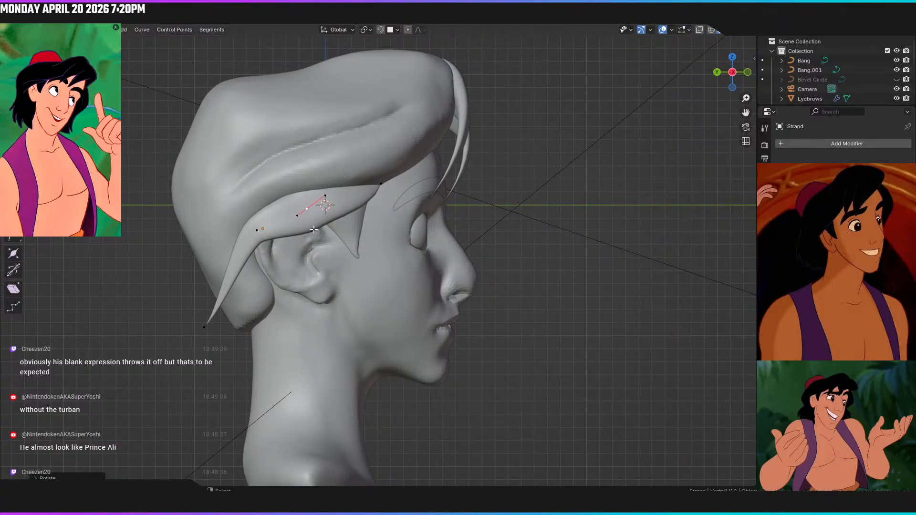
Raise the strand's control point above the ear along Z and rotate it once more
key("g")
key("z")
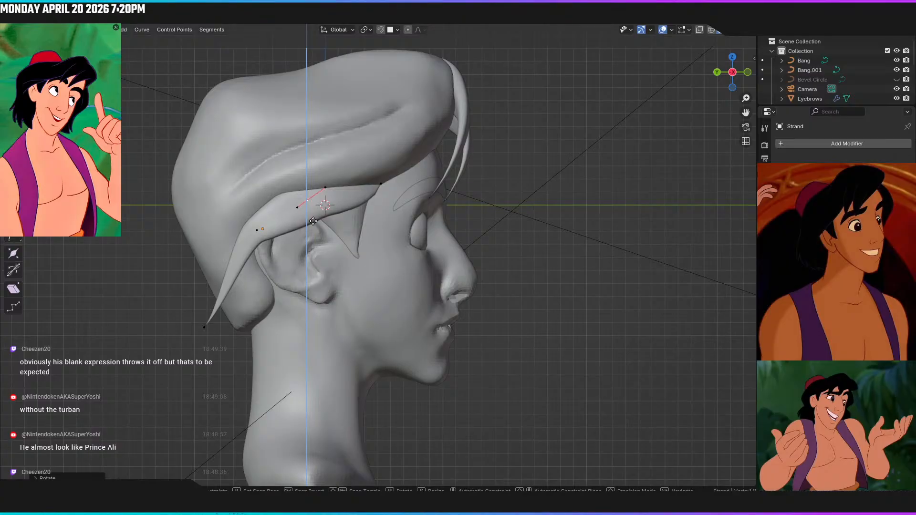
left_click(313, 219)
key("r")
key("y")
key("Escape")
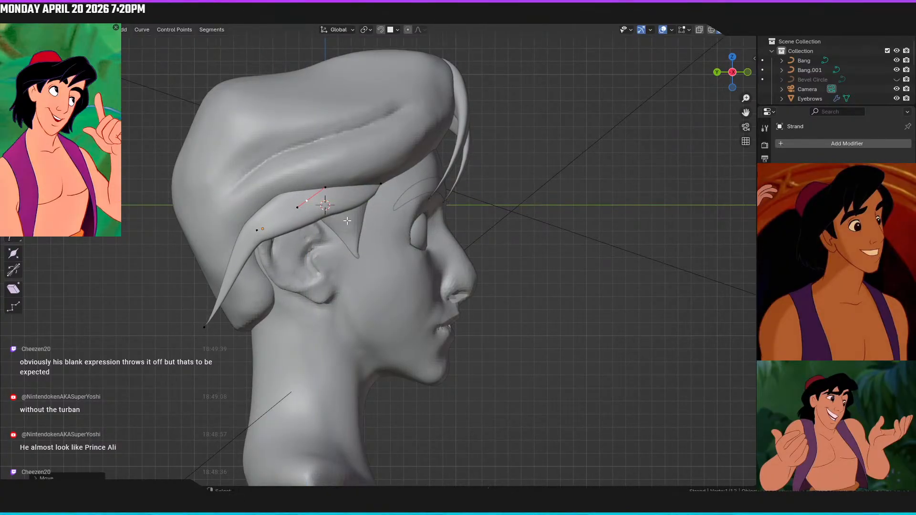
left_click(348, 249)
Move the strand's control point behind the ear along X towards the head, working from behind
middle_click_drag(281, 244, 361, 261)
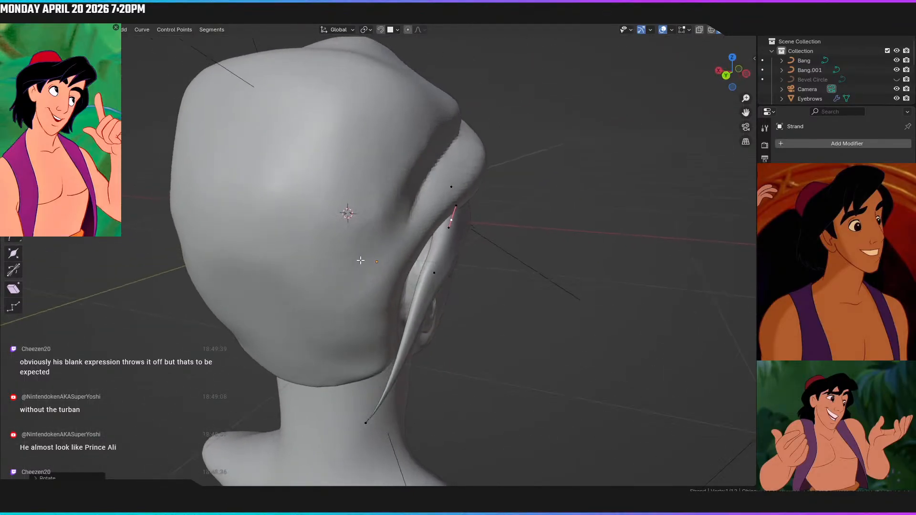
key("g")
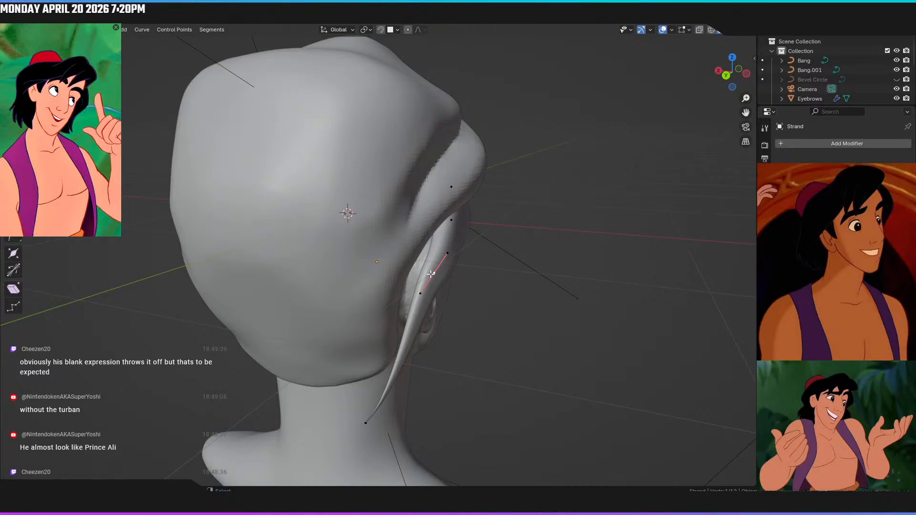
middle_click_drag(430, 274, 474, 273)
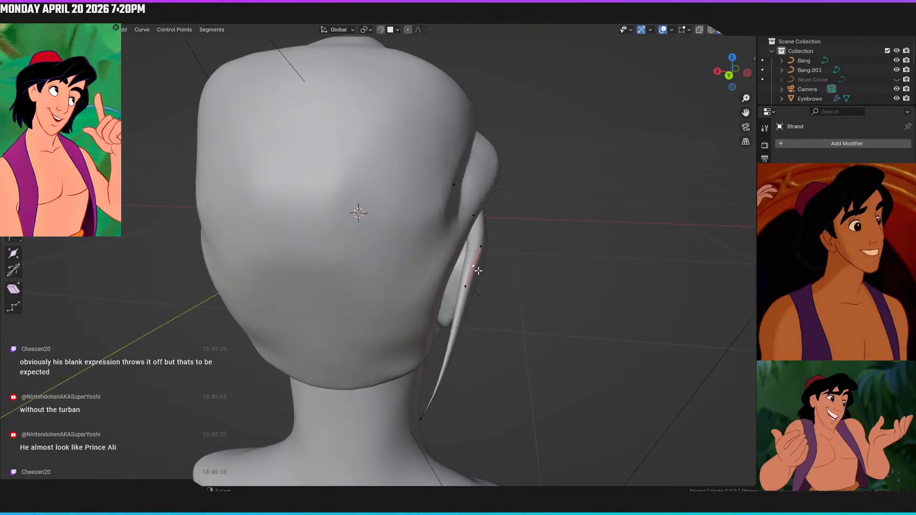
key("g")
key("x")
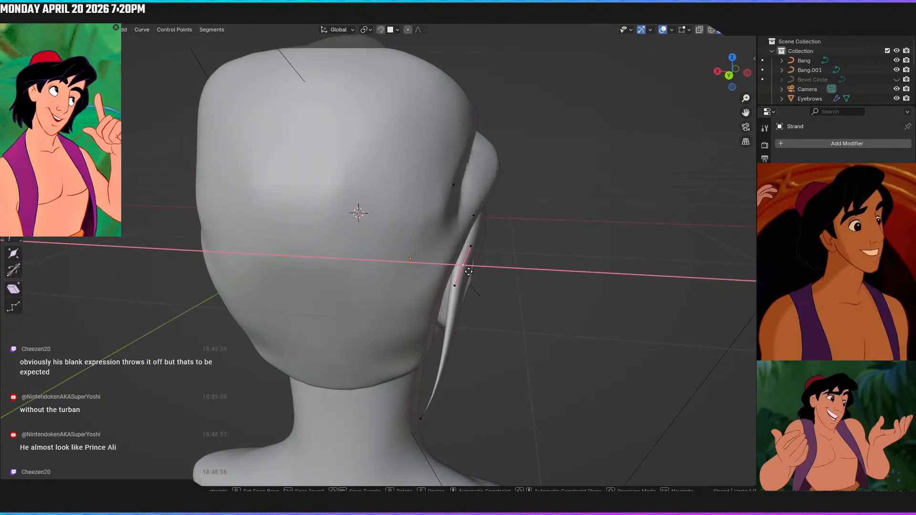
left_click(470, 271)
Move the strand's tip control point along X towards the neck in the front view
middle_click_drag(470, 271, 373, 258)
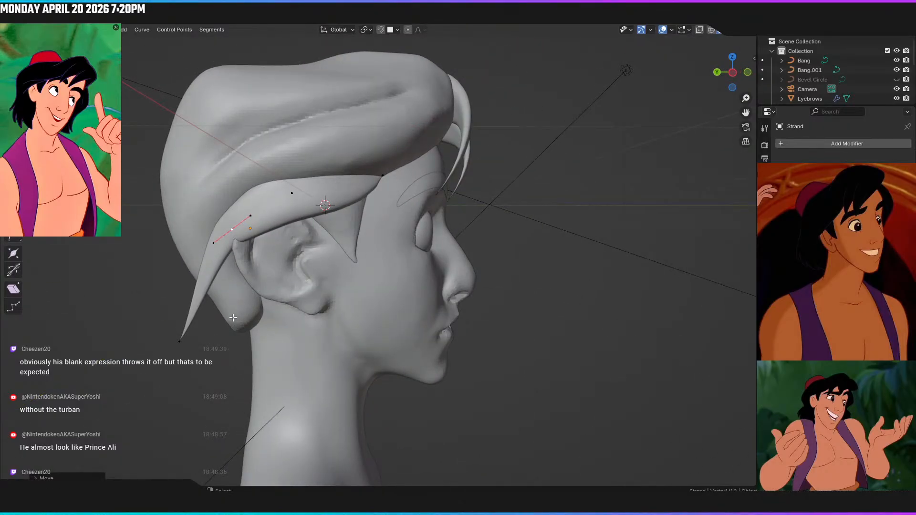
middle_click_drag(181, 340, 141, 339)
key("KP_1")
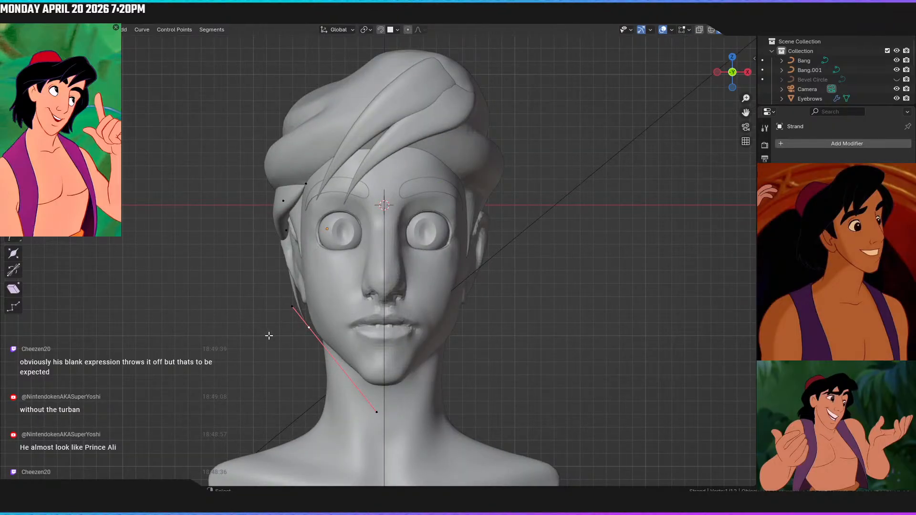
key("g")
key("x")
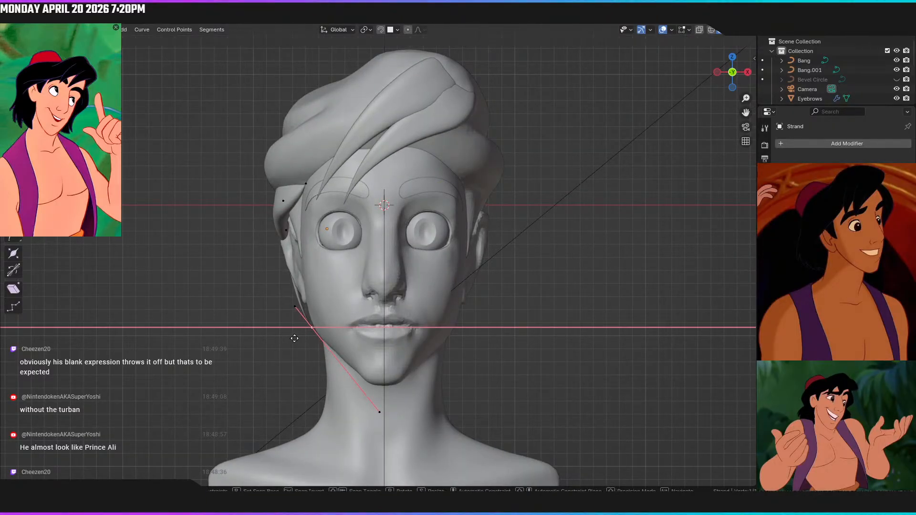
left_click(296, 338)
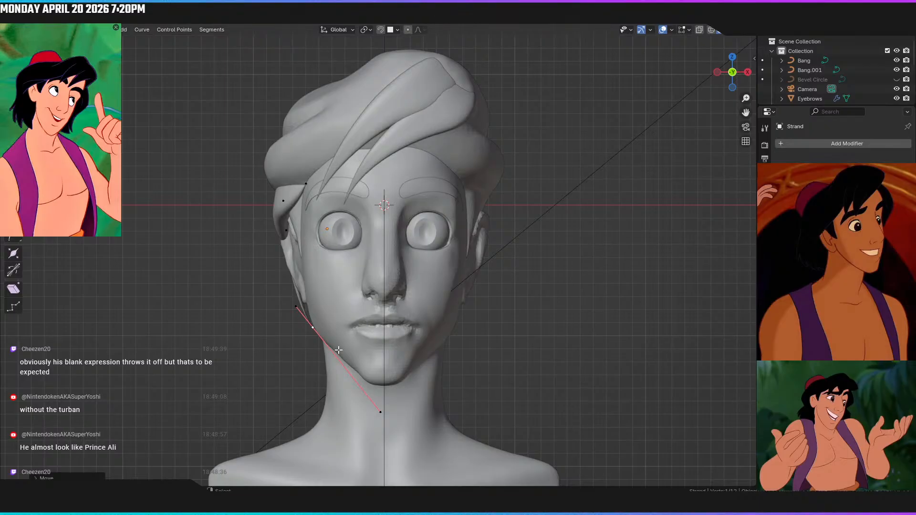
key("r")
right_click(337, 374)
Move the control point behind the ear slightly outwards along X, away from the head
middle_click_drag(316, 331, 447, 297)
middle_click_drag(293, 211, 358, 210)
middle_click_drag(404, 283, 405, 281)
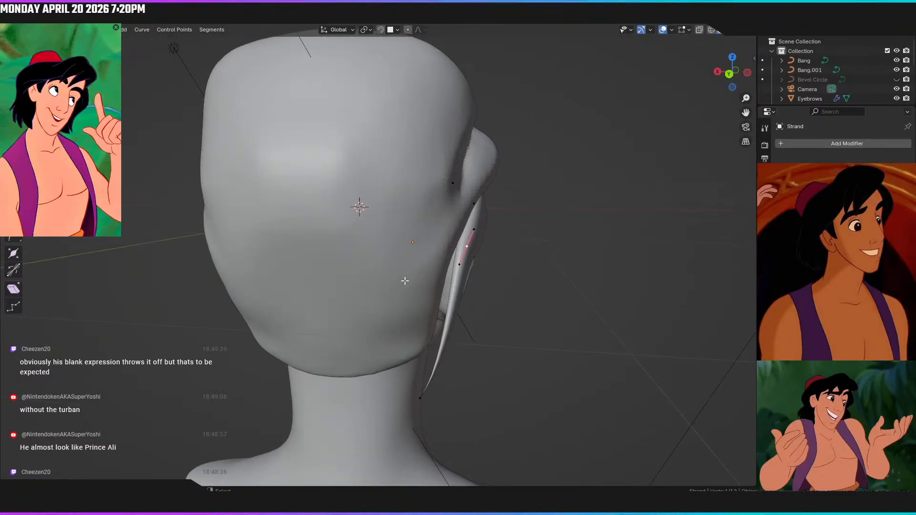
key("g")
key("x")
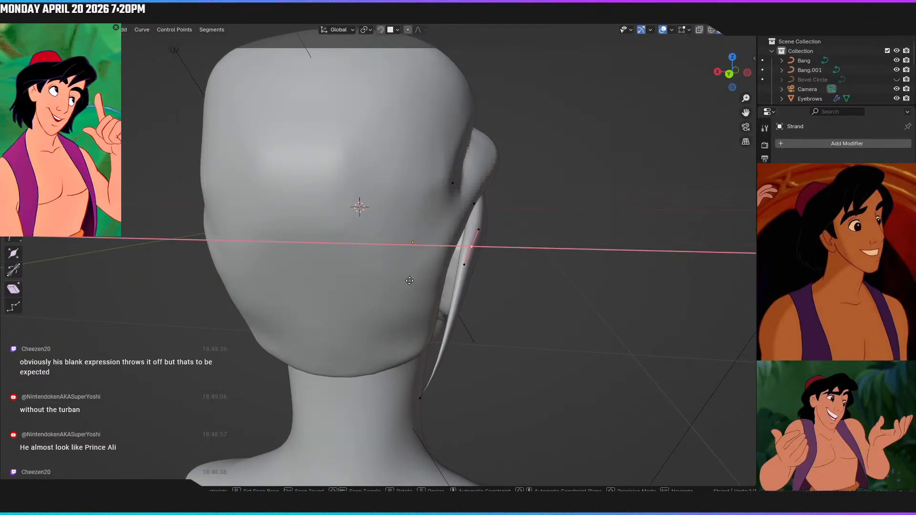
left_click(410, 280)
Subdivide the strand between the control point behind the ear and the tip to add a control point
middle_click_drag(411, 280, 358, 281)
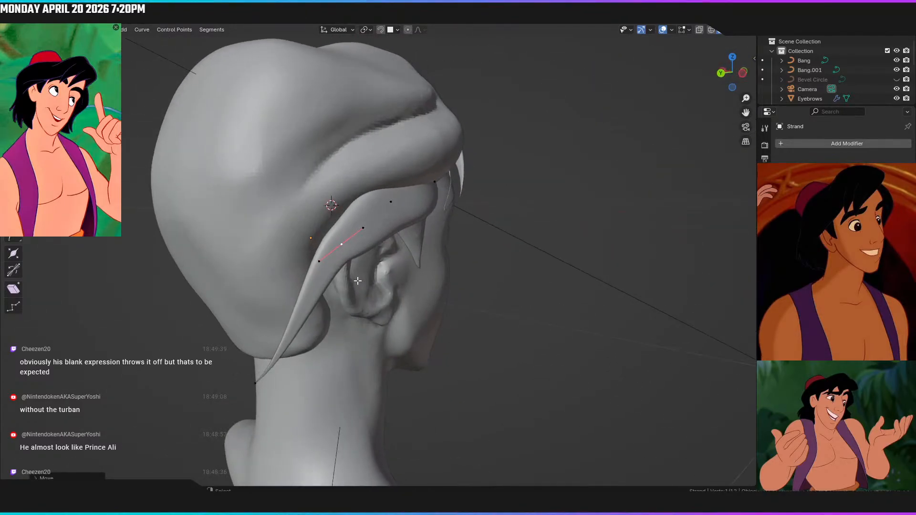
left_click(255, 382)
right_click(310, 328)
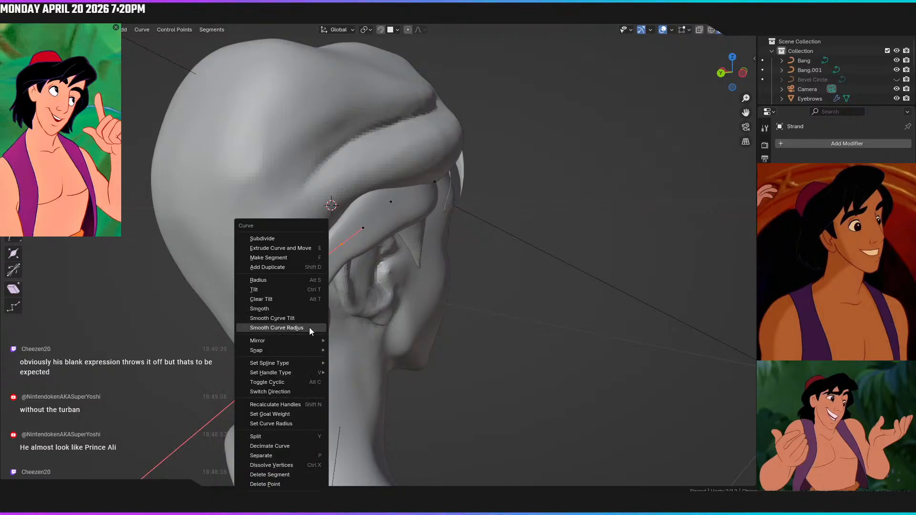
left_click(294, 238)
middle_click_drag(294, 238, 269, 274)
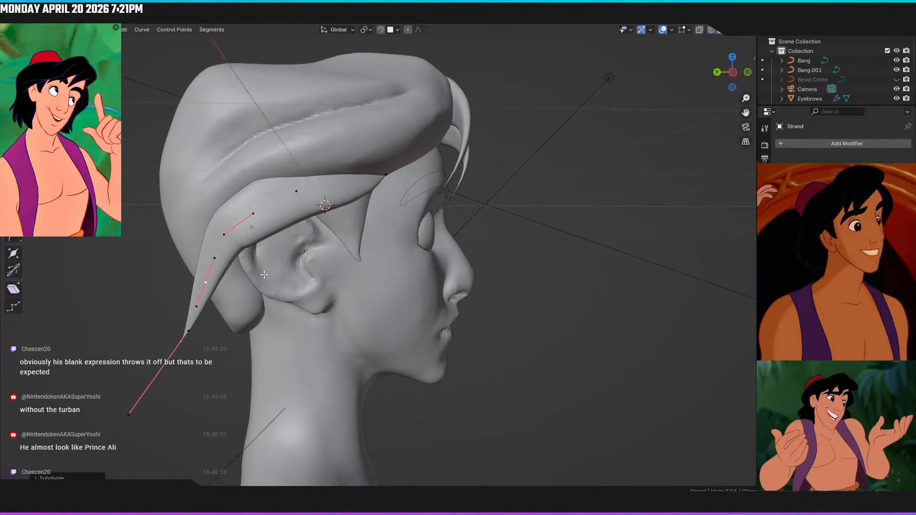
key("ctrl+z")
key("ctrl+shift+z")
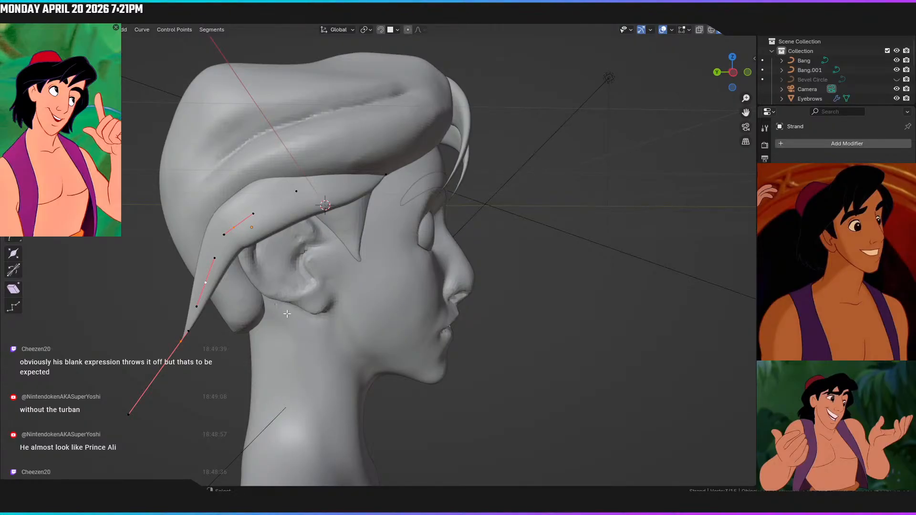
key("s")
right_click(254, 296)
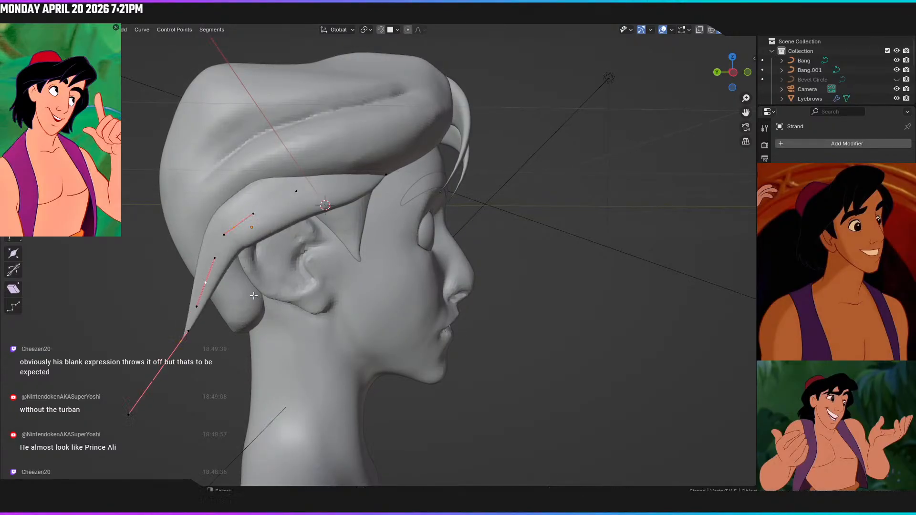
Shorten the handles of the control point behind the ear and move the new lower point inwards along X
left_click(227, 225)
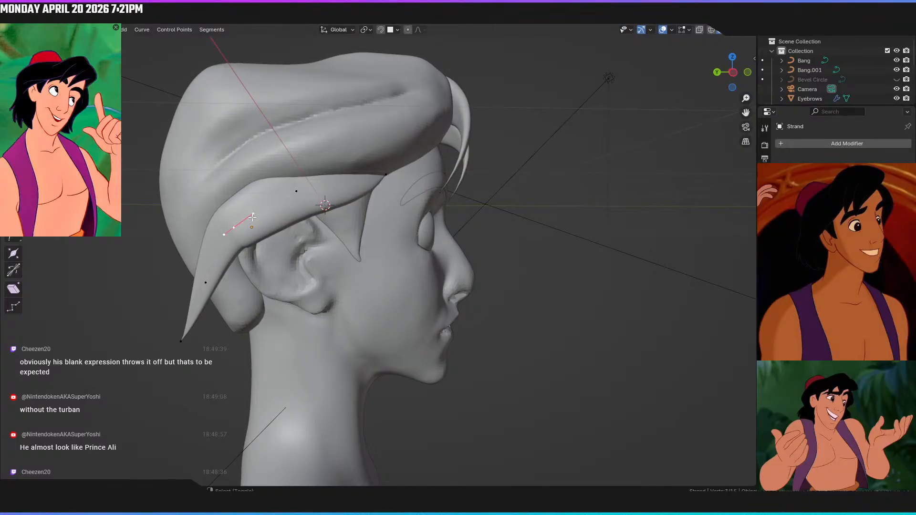
key("s")
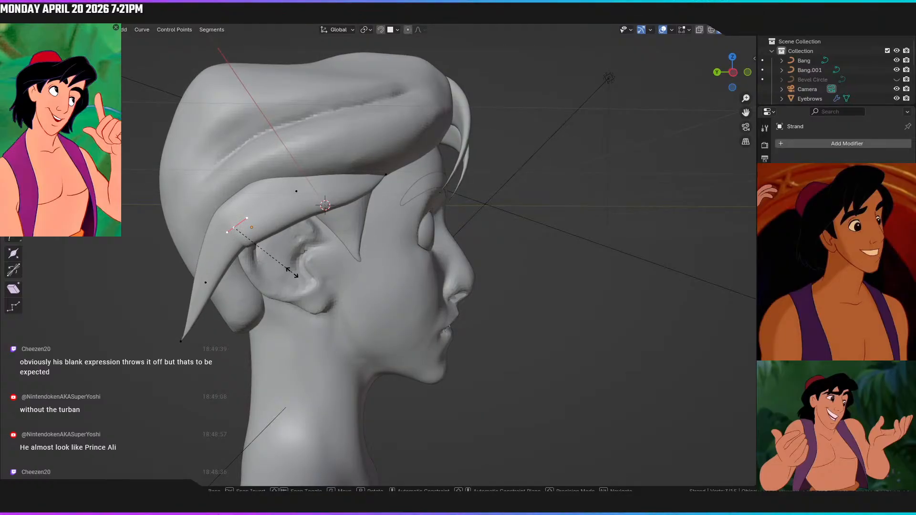
middle_click_drag(292, 273, 466, 317)
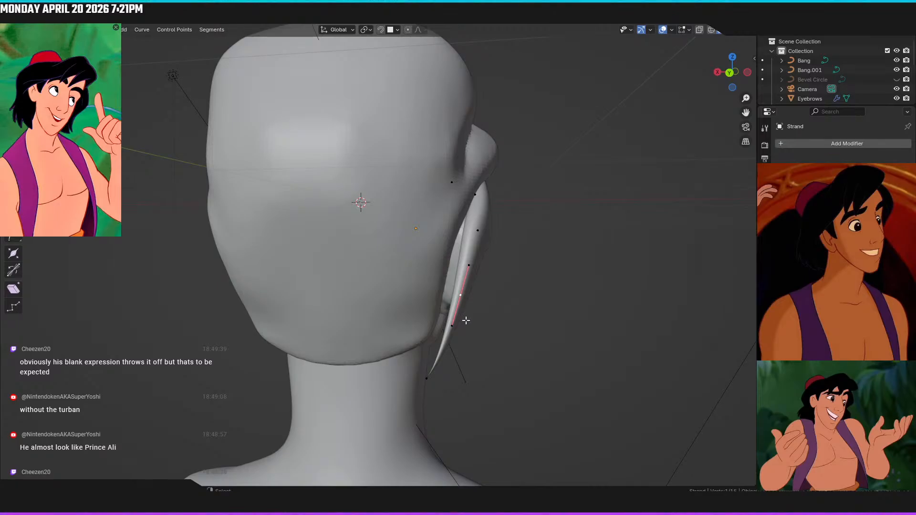
key("x")
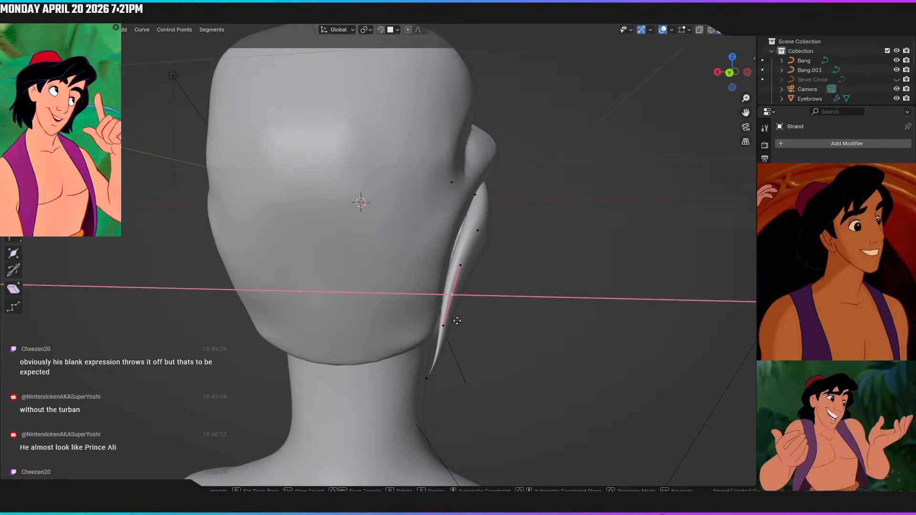
left_click(457, 288)
Shift the upper control point behind the ear slightly inwards along X so the strand follows the head
left_click(477, 232)
key("g")
key("x")
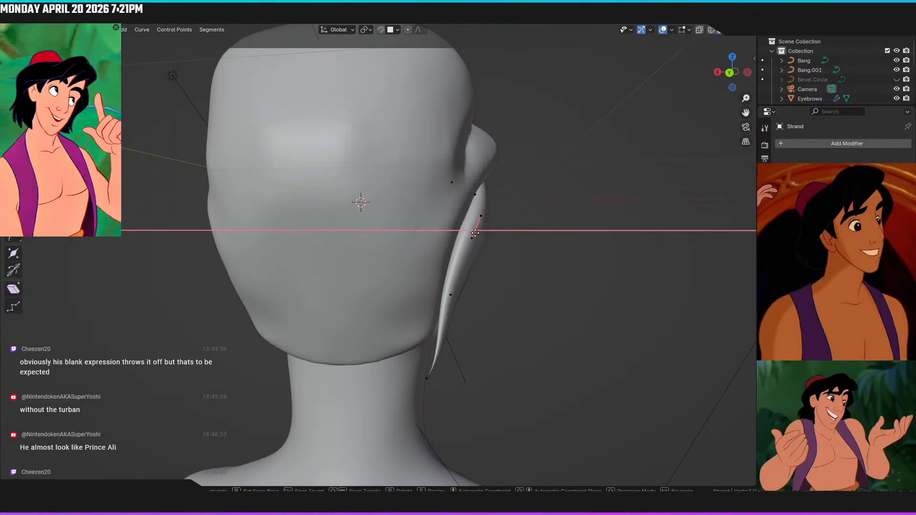
left_click(476, 233)
Rotate the side strand's tip control point and move it forward along Y towards the nape in side view
middle_click_drag(475, 233, 377, 257)
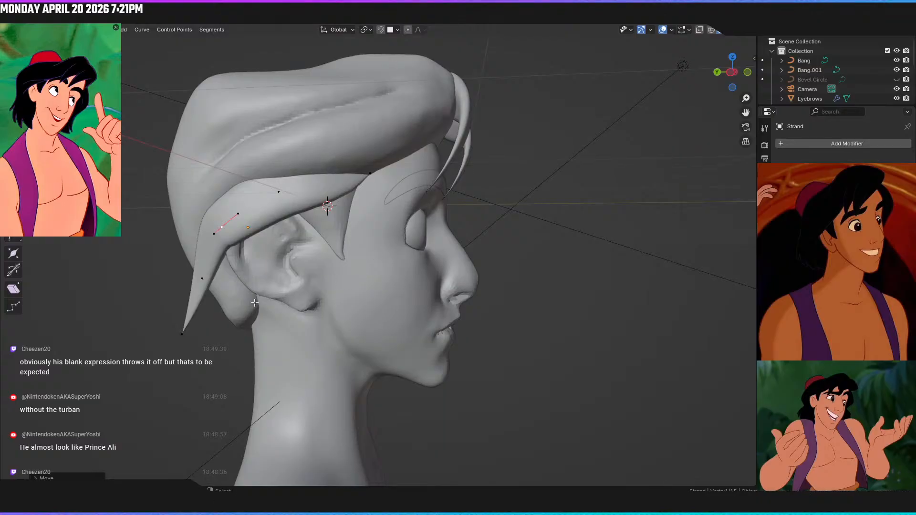
left_click(179, 337)
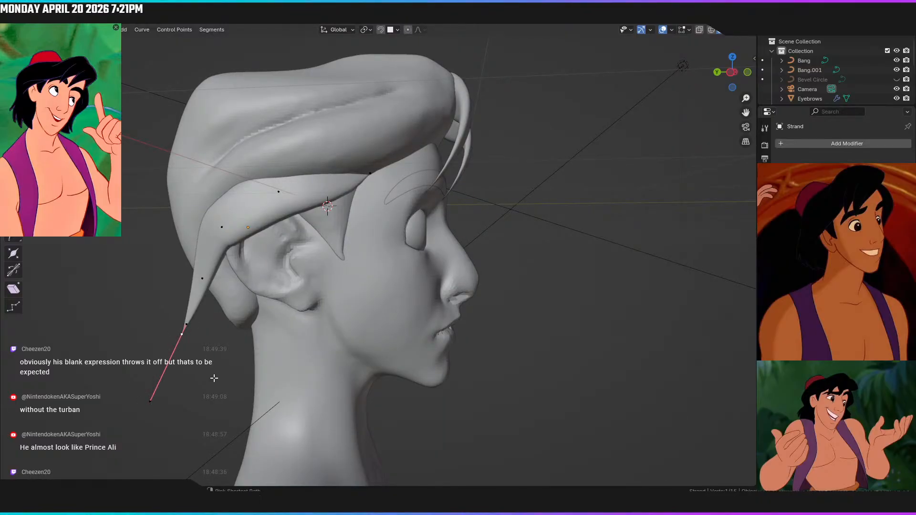
key("KP_3")
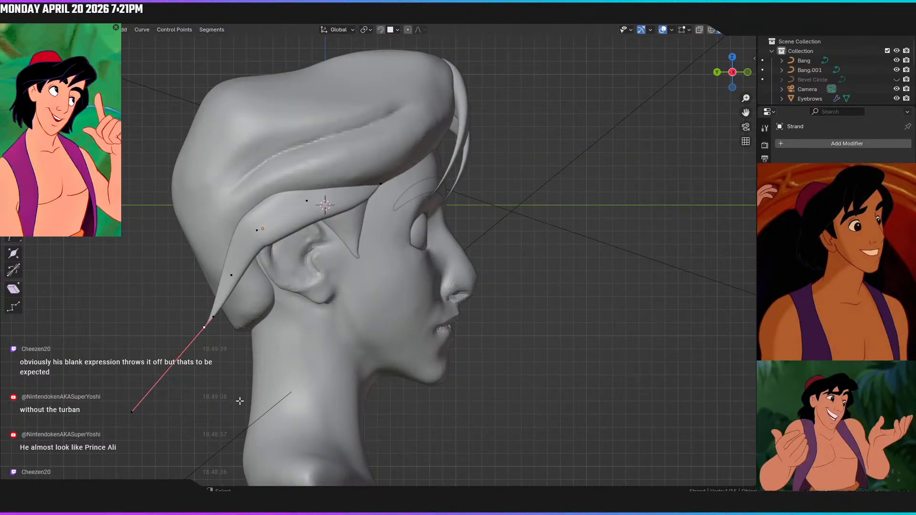
key("r")
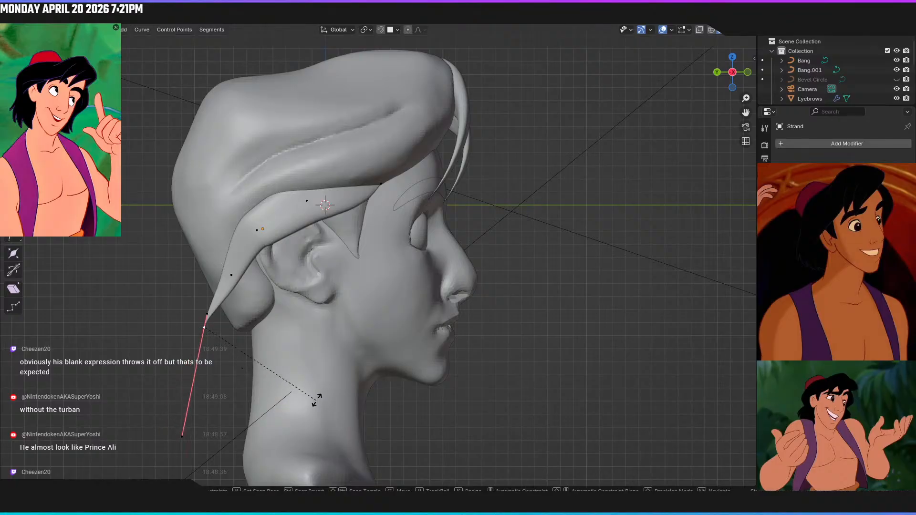
key("y")
left_click(349, 402)
key("r")
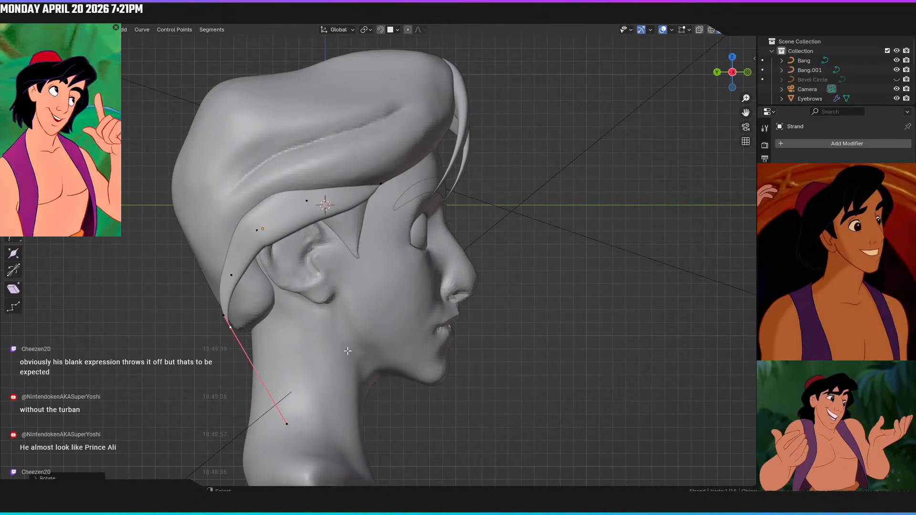
key("y")
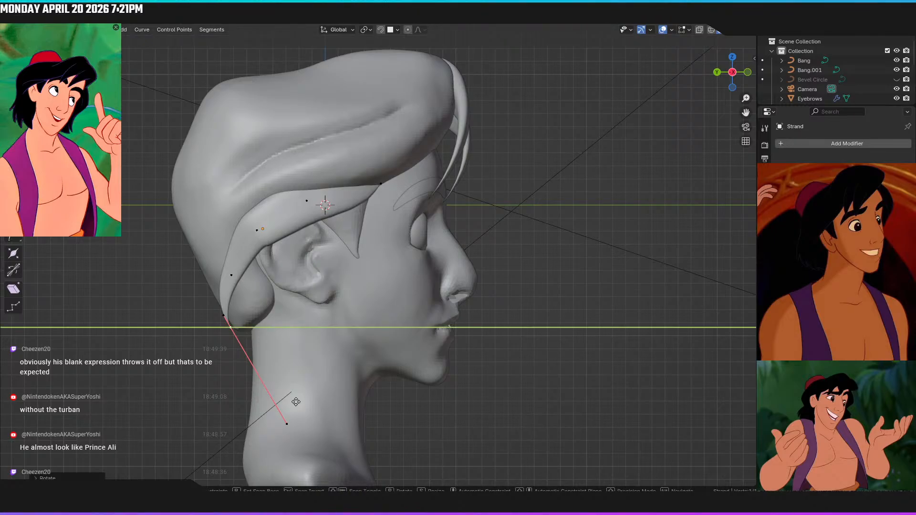
left_click(300, 402)
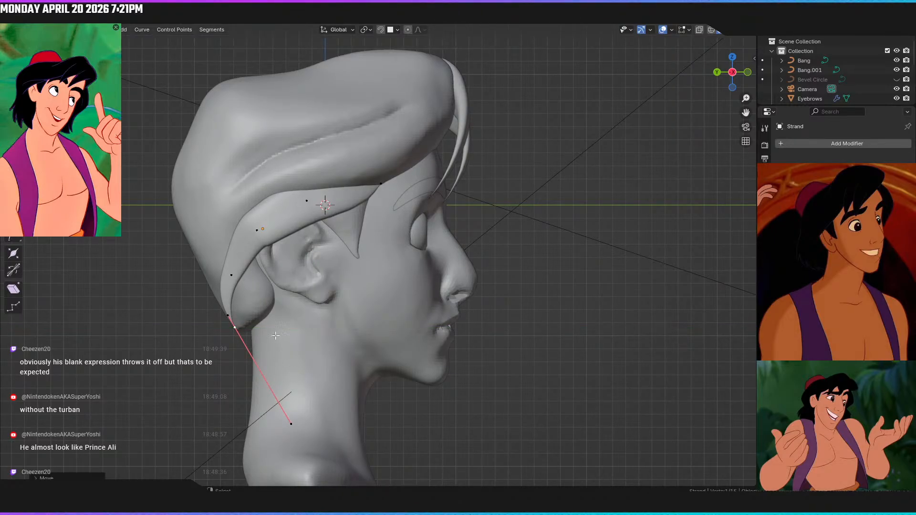
Try to move the strand's tip and the neighbouring control point behind the ear together along Y
left_click(232, 276, "shift")
key("g")
key("y")
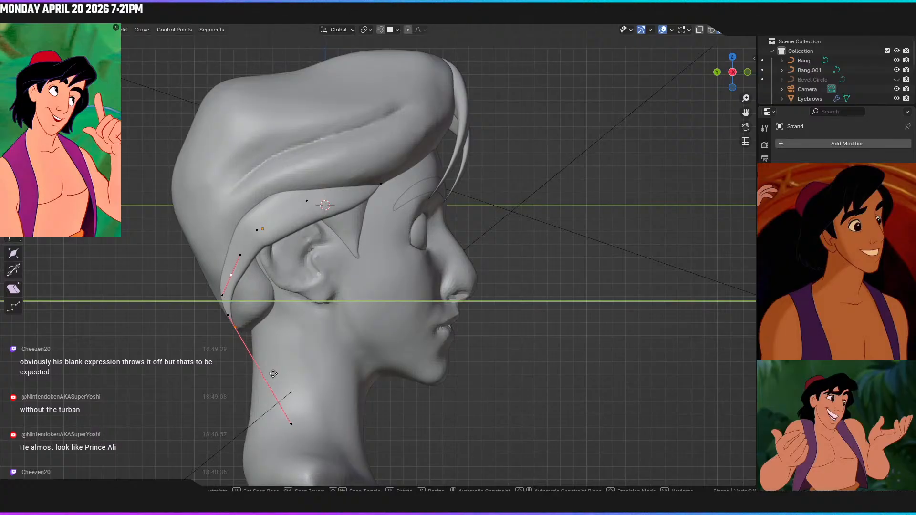
left_click(273, 374)
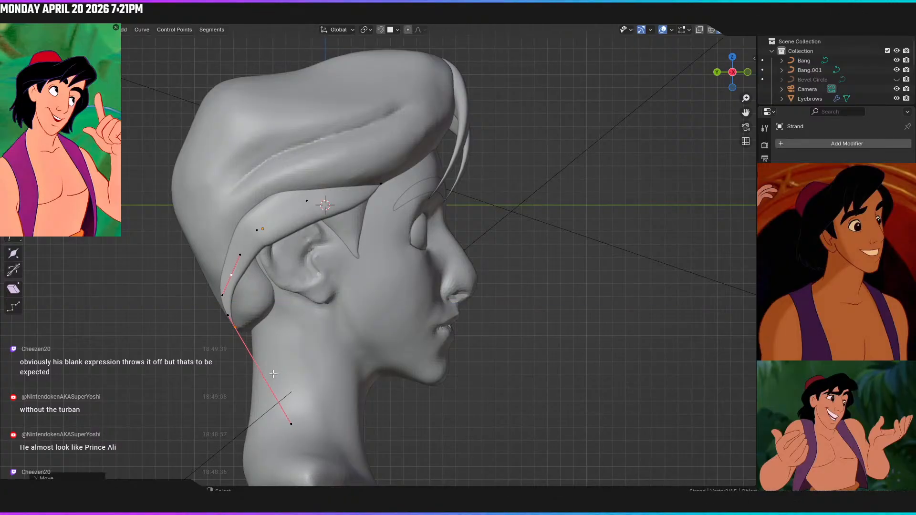
left_click(231, 276)
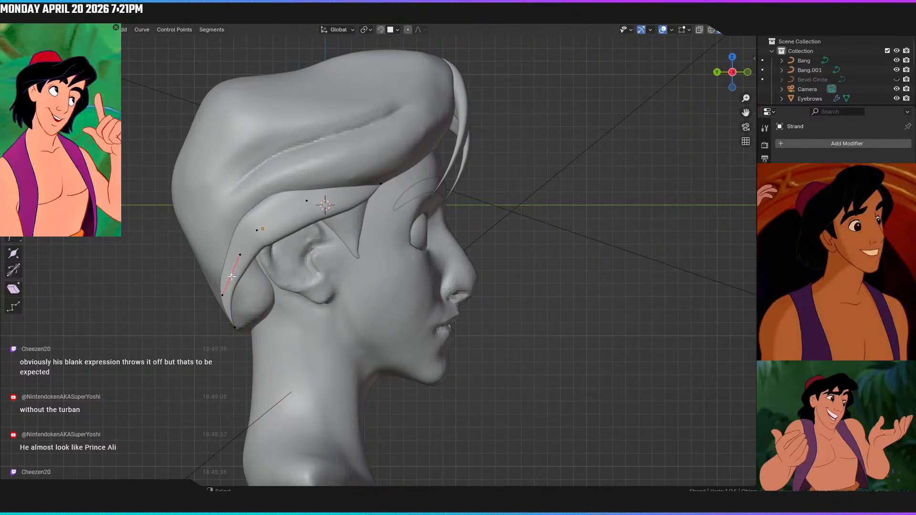
left_click(299, 341)
Shift only the strand's tip control point slightly further forward along Y
right_click(237, 329, "ctrl")
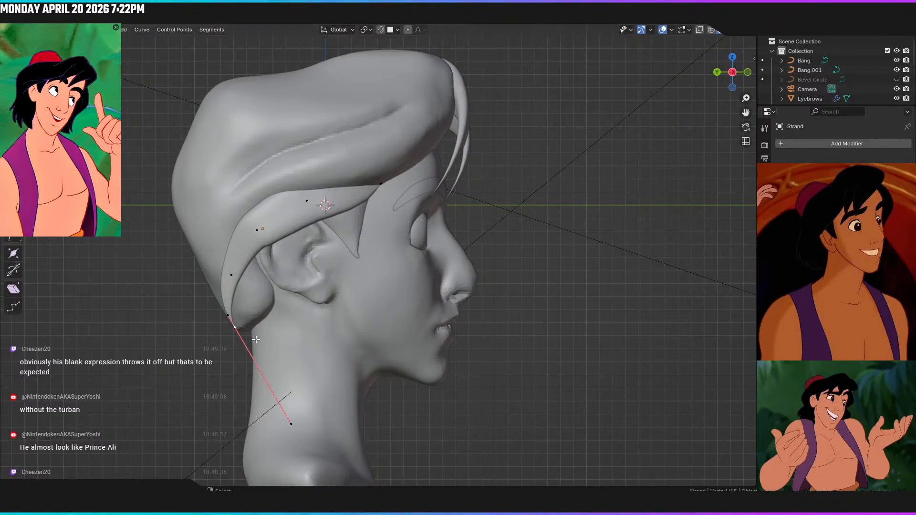
key("x")
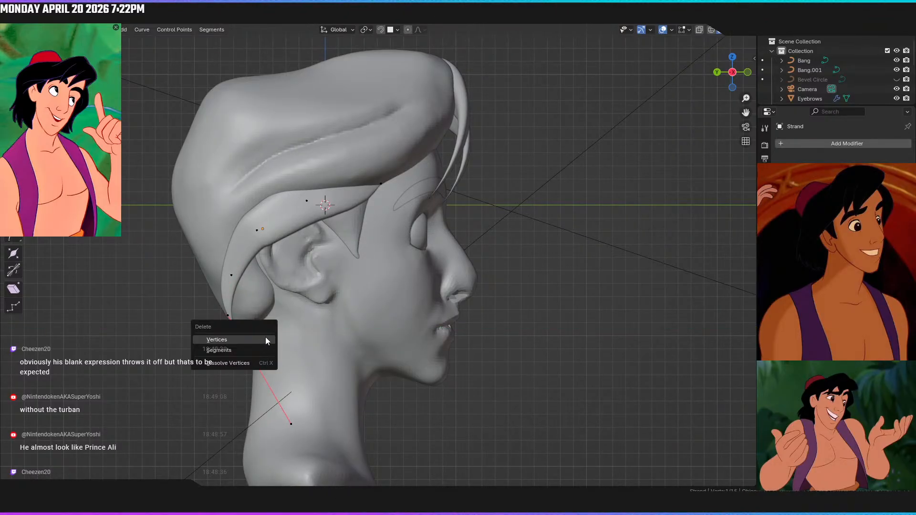
key("g")
key("y")
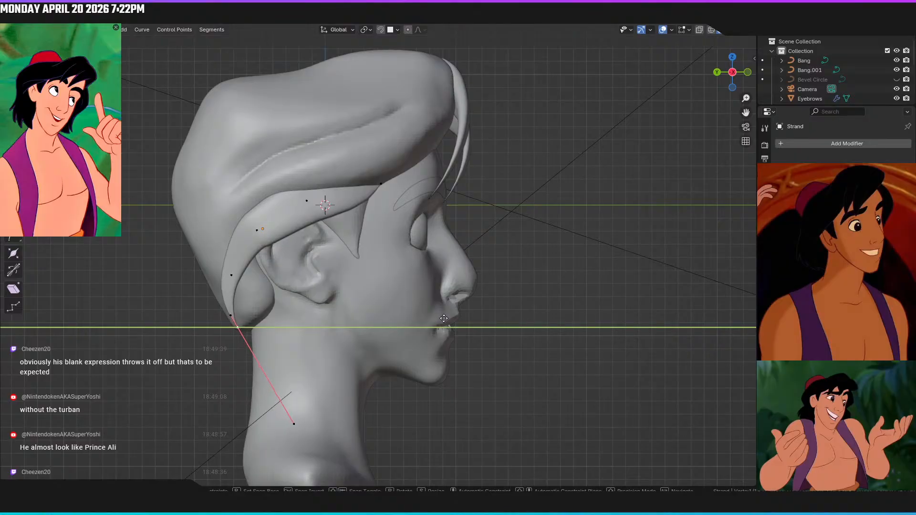
left_click(445, 317)
Deselect all control points and examine the strand's silhouette against the head from the front
middle_click_drag(388, 322, 284, 331)
key("KP_1")
key("alt+a")
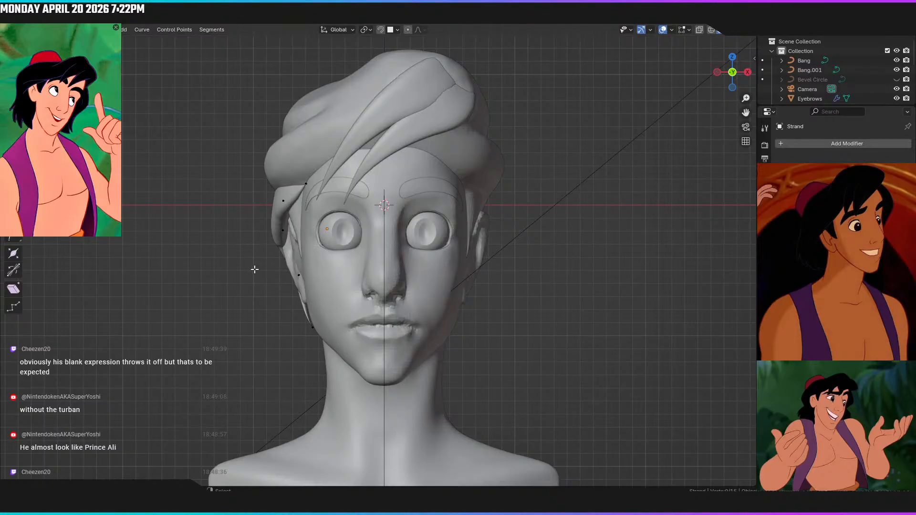
scroll(294, 203, "down", 2)
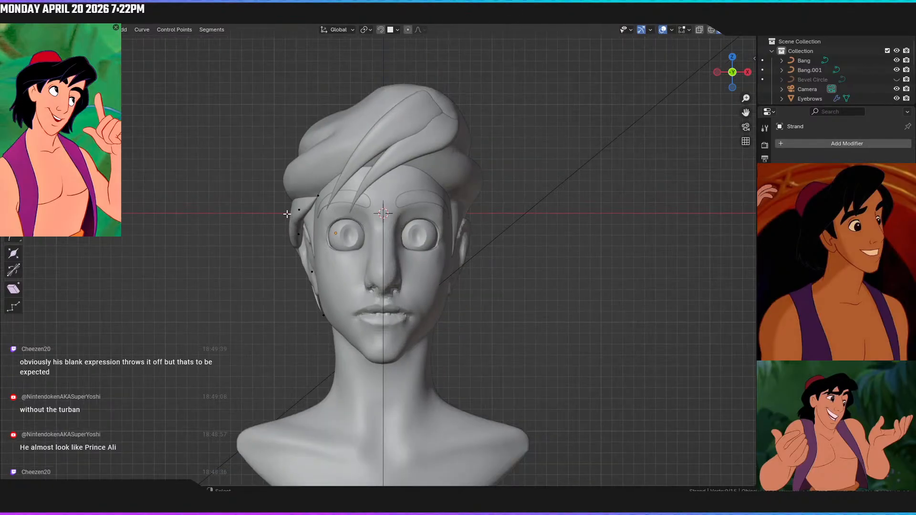
scroll(316, 232, "up", 1)
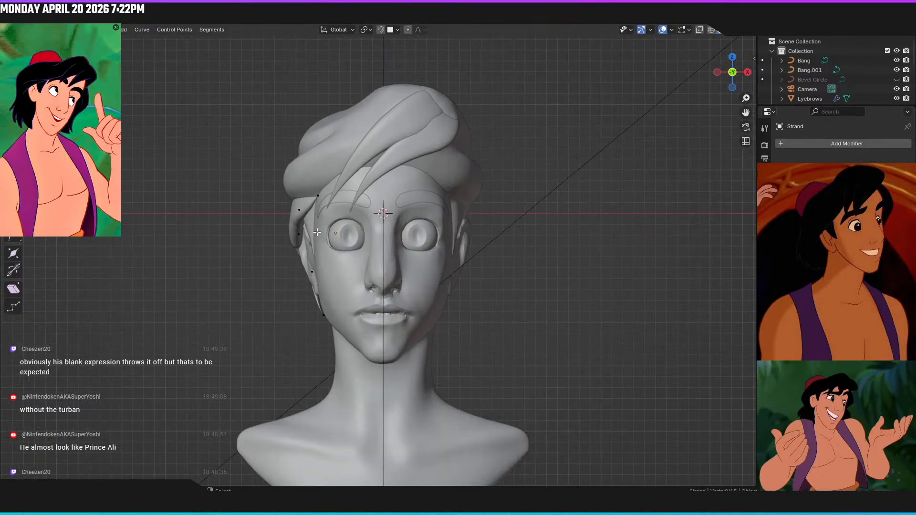
scroll(368, 230, "down", 1)
middle_click_drag(369, 230, 352, 232, "shift")
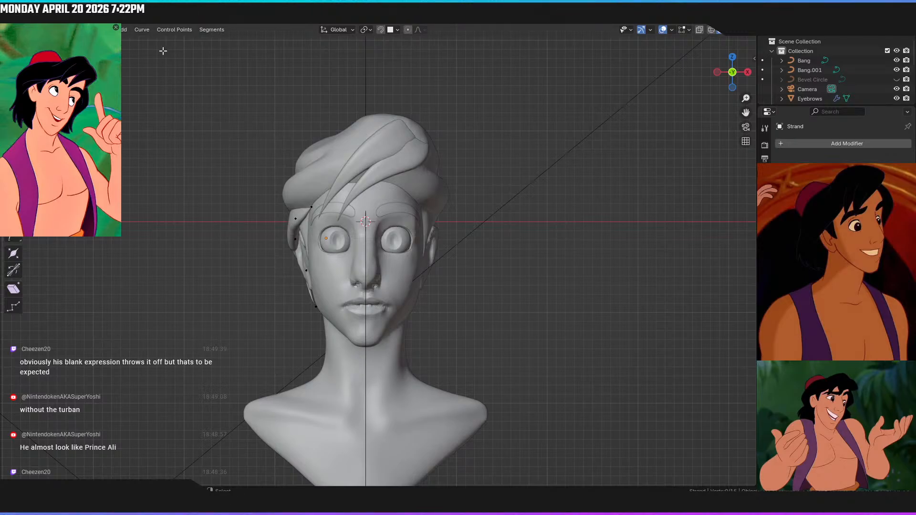
Switch to the Layout workspace, preview the head in Rendered shading and return to Solid shading
left_click(141, 18)
left_click(531, 245)
key("z")
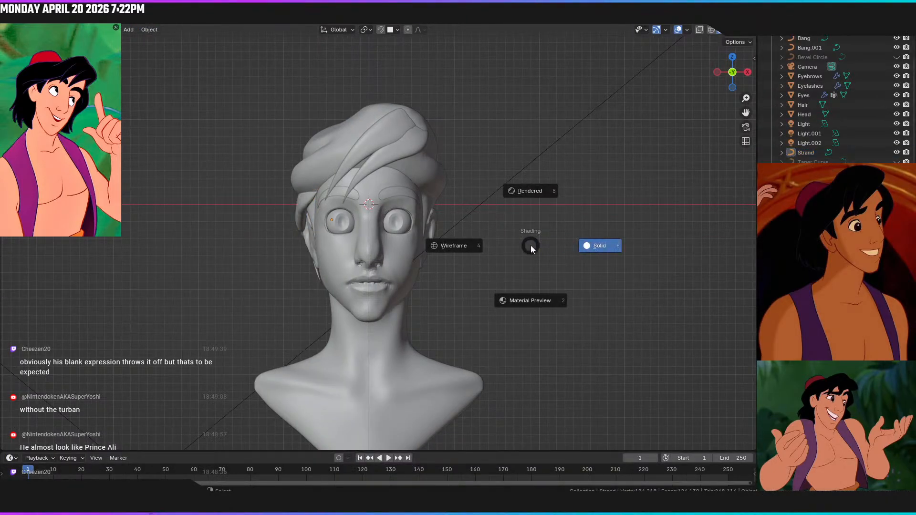
left_click(528, 190)
mouse_move(446, 242)
middle_mouse_down()
mouse_move(587, 257)
mouse_move(527, 226)
mouse_move(485, 227)
mouse_move(440, 253)
mouse_move(453, 251)
middle_mouse_up()
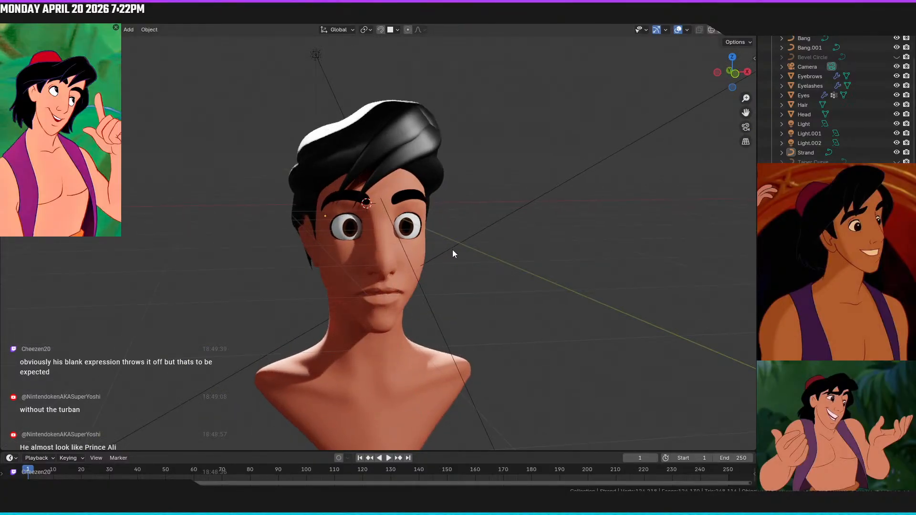
scroll(423, 258, "up", 1)
key("KP_1")
key("z")
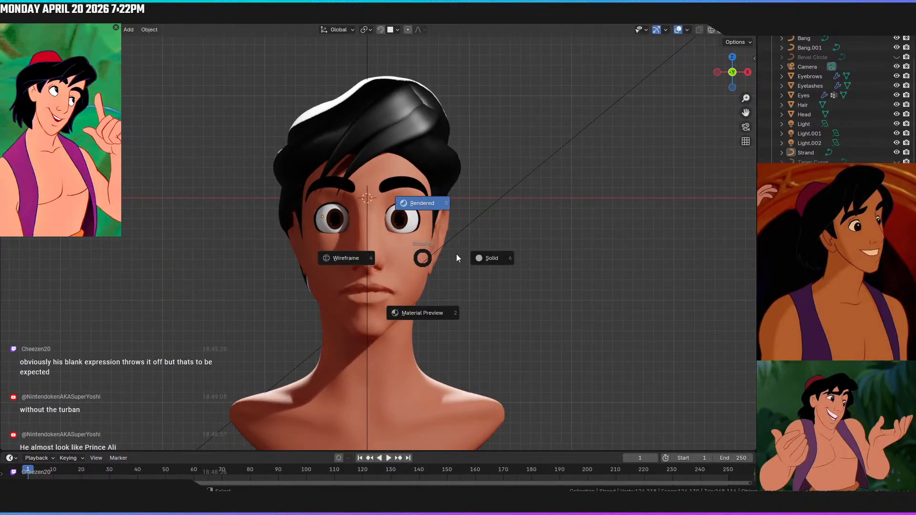
left_click(496, 264)
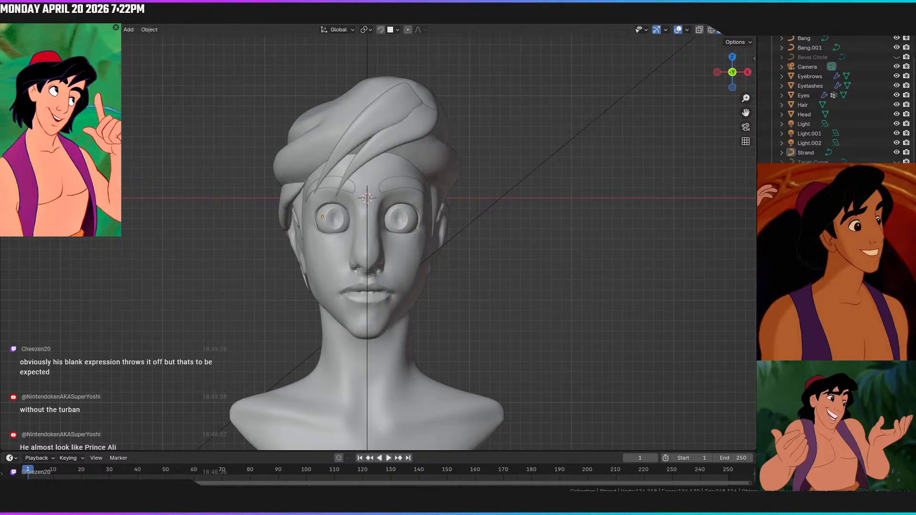
Reopen a saved version of the head sculpt from the recent files without saving the current changes
key("ctrl+shift+o")
left_click(148, 45)
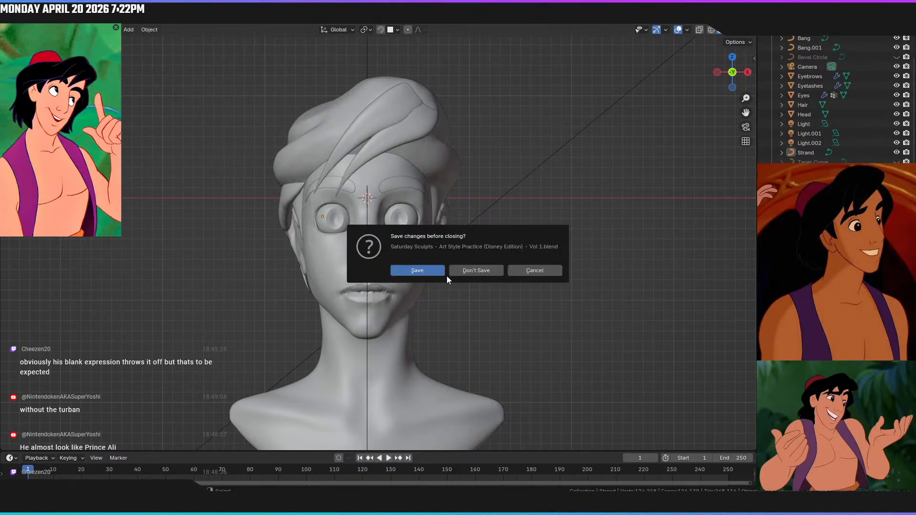
left_click(483, 270)
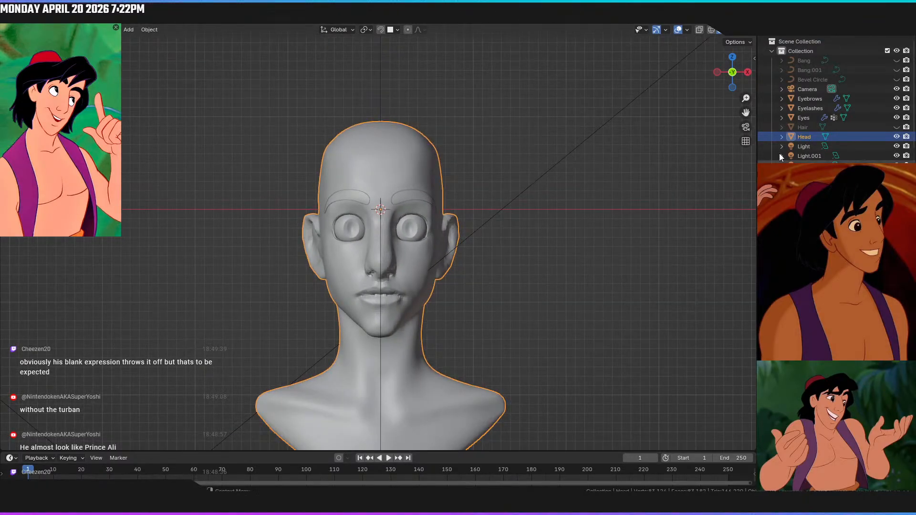
Unhide Bang, Bang.001, Hair and Strand and check how the hair sits around the ear
left_click_drag(897, 61, 897, 70)
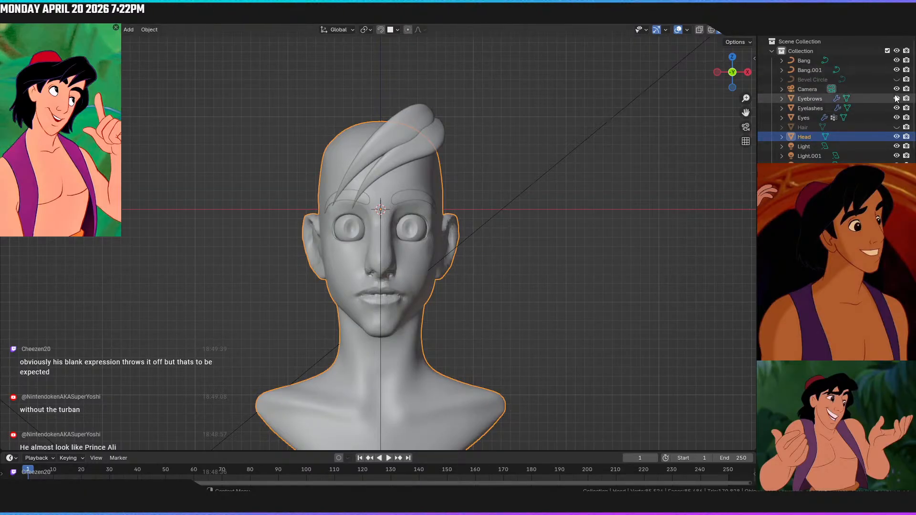
left_click(897, 128)
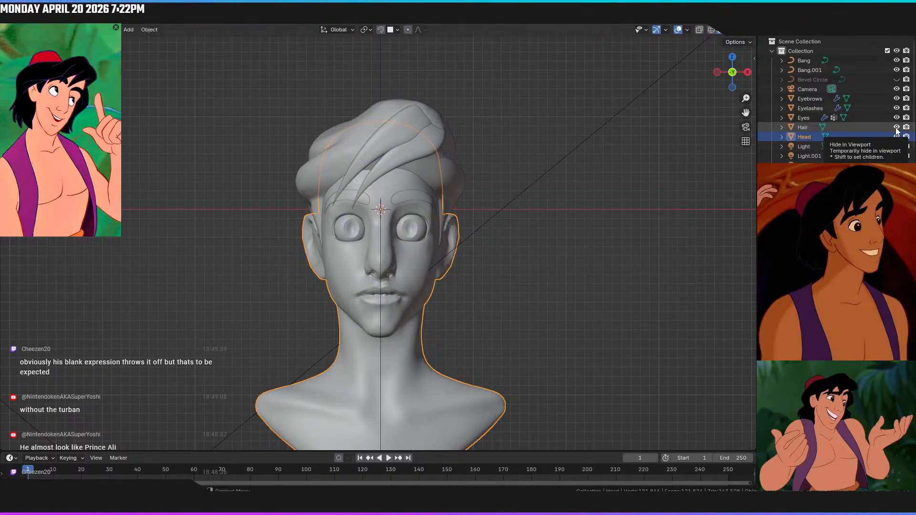
scroll(893, 151, "down", 2)
left_click(897, 152)
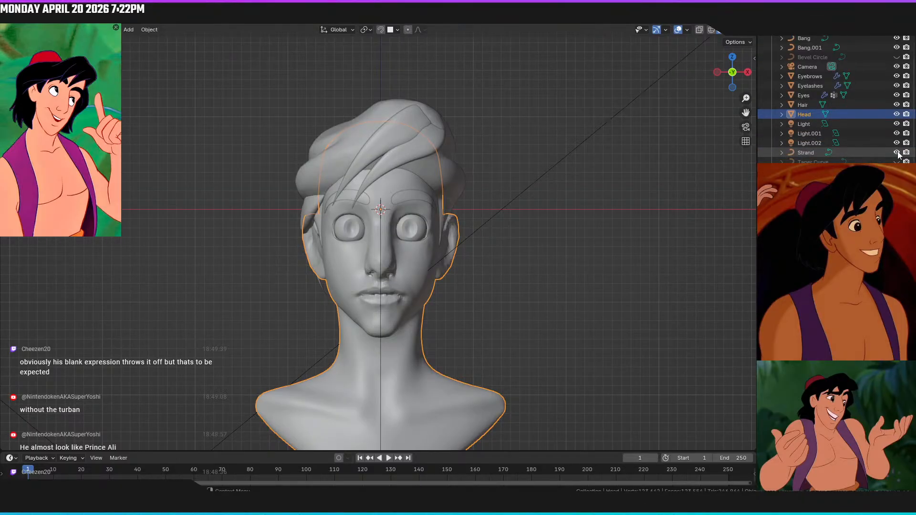
scroll(644, 187, "up", 2)
middle_click_drag(648, 198, 528, 209)
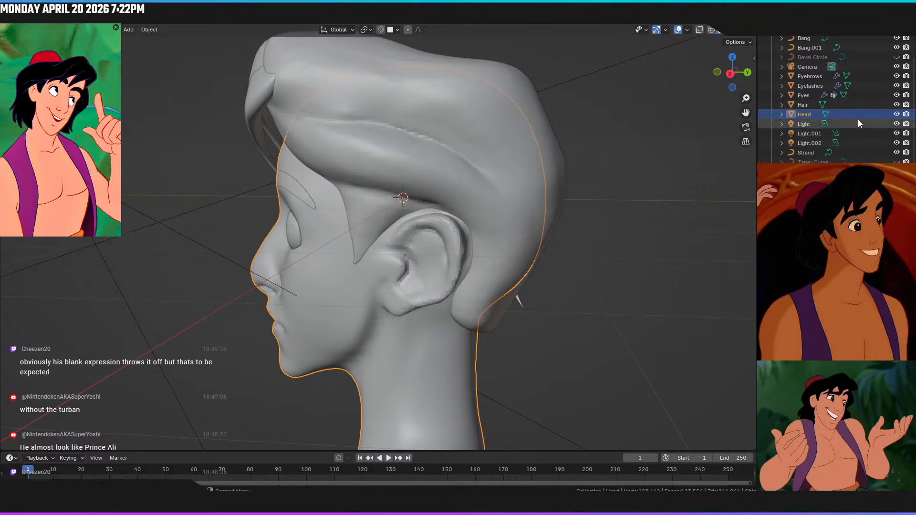
Undo the unhiding of the bangs, hair and strand, and return to the front view of the bare head
key("ctrl+z")
key("ctrl+z")
key("ctrl+z")
key("ctrl+z")
middle_click_drag(599, 155, 462, 173)
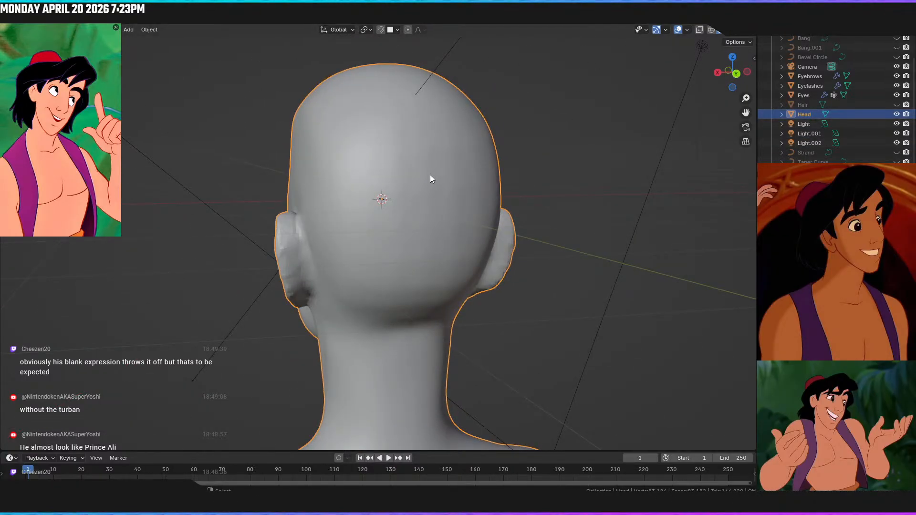
middle_click_drag(369, 193, 454, 175)
key("KP_1")
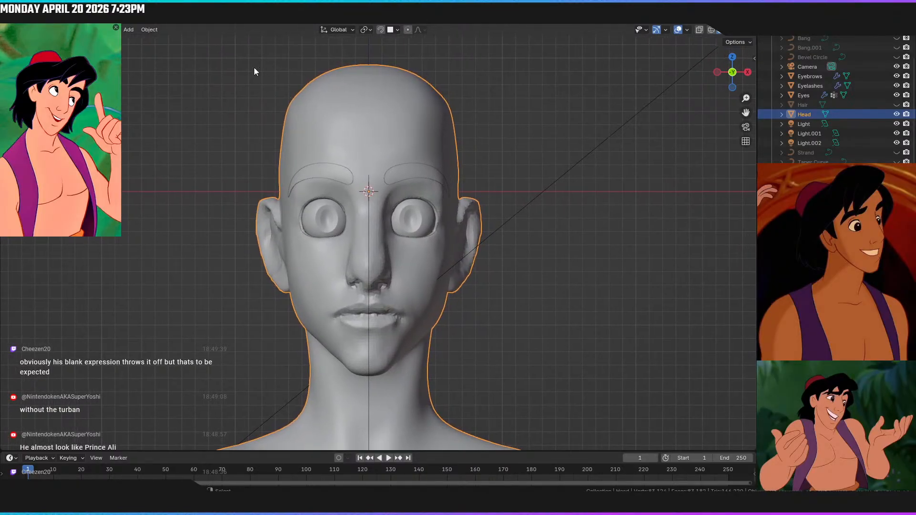
Switch to the Sculpting workspace and paint a mask over the whole ear in side view with the Mask brush
left_click(199, 25)
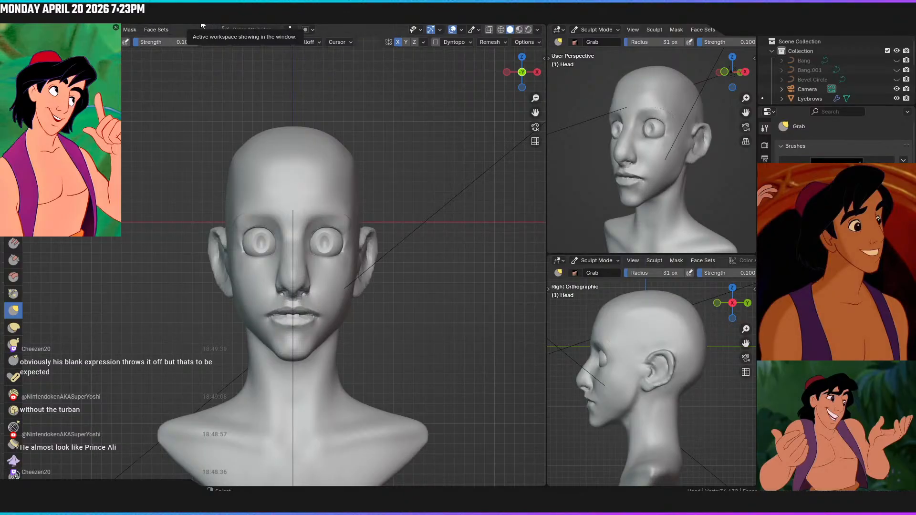
mouse_move(425, 237)
middle_mouse_down()
mouse_move(233, 232)
mouse_move(274, 227)
middle_mouse_up()
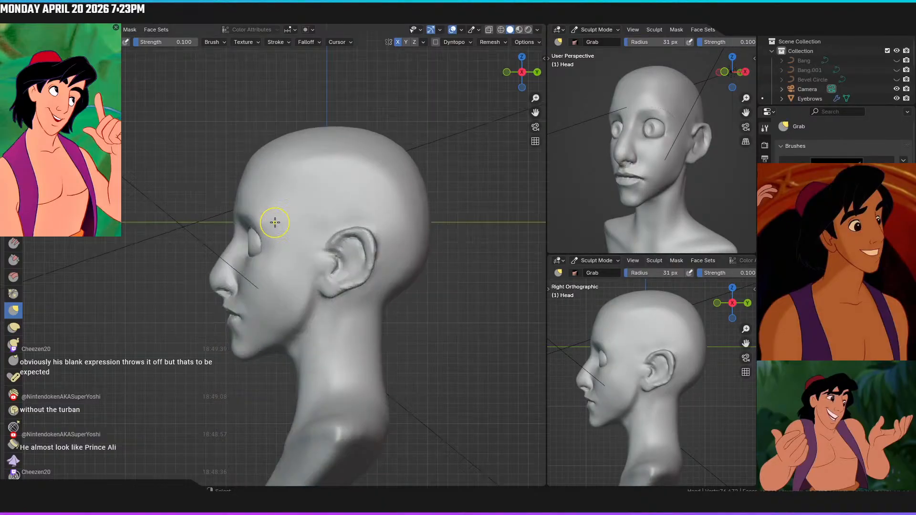
scroll(368, 241, "up", 6)
middle_click_drag(322, 199, 278, 184, "shift")
mouse_move(344, 210)
middle_mouse_down("shift")
mouse_move(266, 221)
mouse_move(270, 204)
mouse_move(292, 210)
middle_mouse_up("shift")
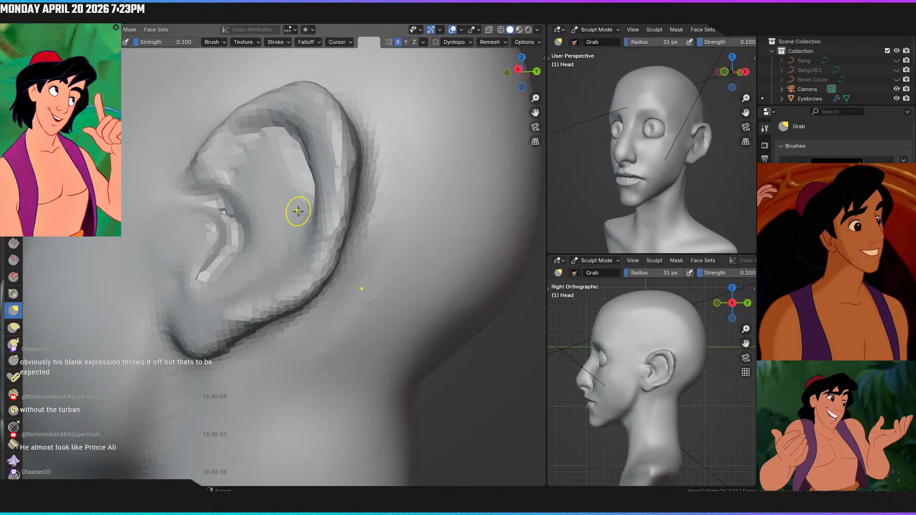
key("KP_3")
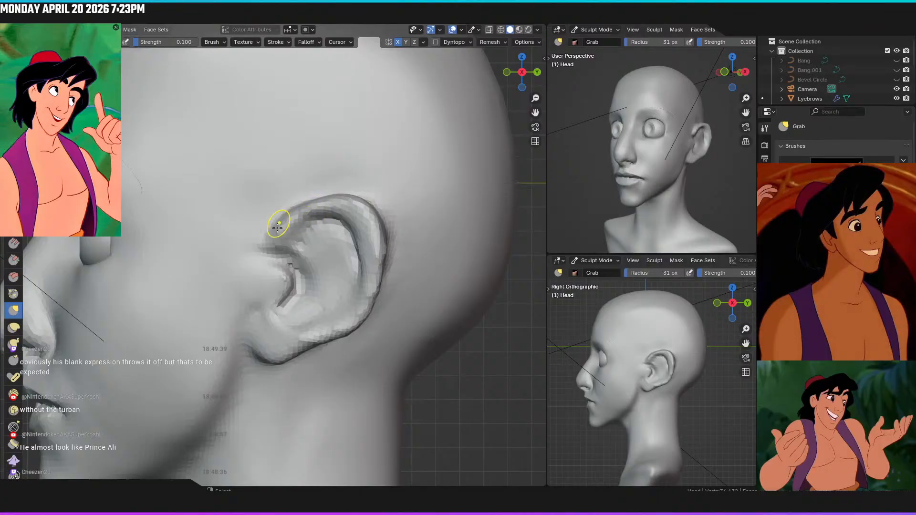
key("m")
mouse_move(302, 234)
left_mouse_down()
mouse_move(273, 220)
mouse_move(294, 231)
mouse_move(270, 270)
mouse_move(253, 340)
mouse_move(284, 236)
mouse_move(315, 212)
mouse_move(323, 227)
mouse_move(346, 206)
mouse_move(372, 222)
mouse_move(374, 306)
mouse_move(368, 317)
mouse_move(364, 299)
mouse_move(317, 336)
mouse_move(272, 345)
mouse_move(262, 329)
mouse_move(286, 250)
mouse_move(298, 277)
mouse_move(309, 225)
left_mouse_up()
key("ctrl+z")
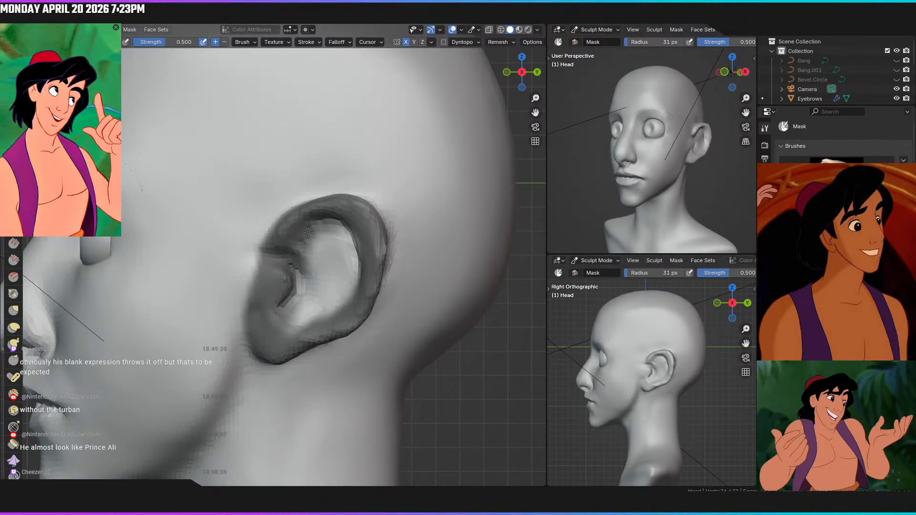
mouse_move(289, 327)
left_mouse_down()
mouse_move(310, 239)
mouse_move(329, 282)
mouse_move(344, 239)
mouse_move(338, 291)
left_mouse_up()
left_click_drag(352, 245, 308, 330)
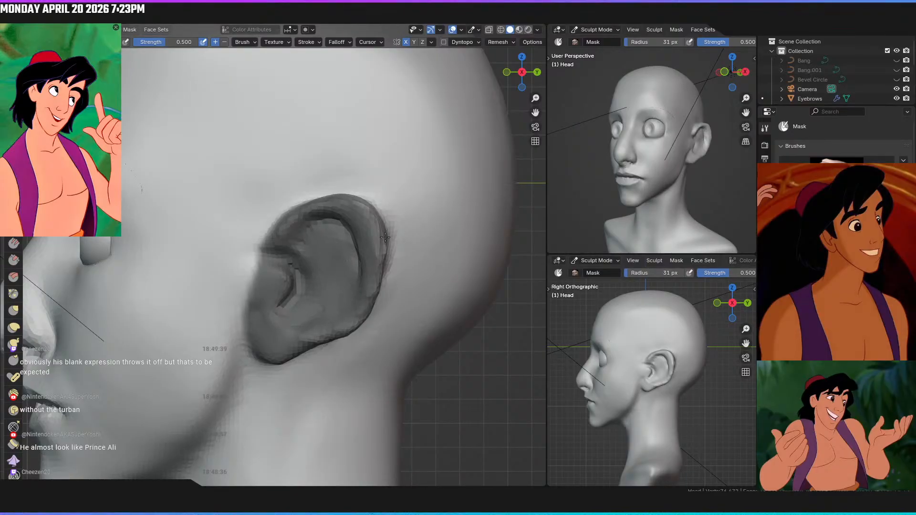
Extend the mask over the whole back of the ear with the Mask brush, up to where it joins the head
left_click_drag(384, 235, 371, 251)
mouse_move(348, 272)
middle_mouse_down()
mouse_move(258, 237)
mouse_move(370, 302)
mouse_move(236, 266)
mouse_move(179, 315)
middle_mouse_up()
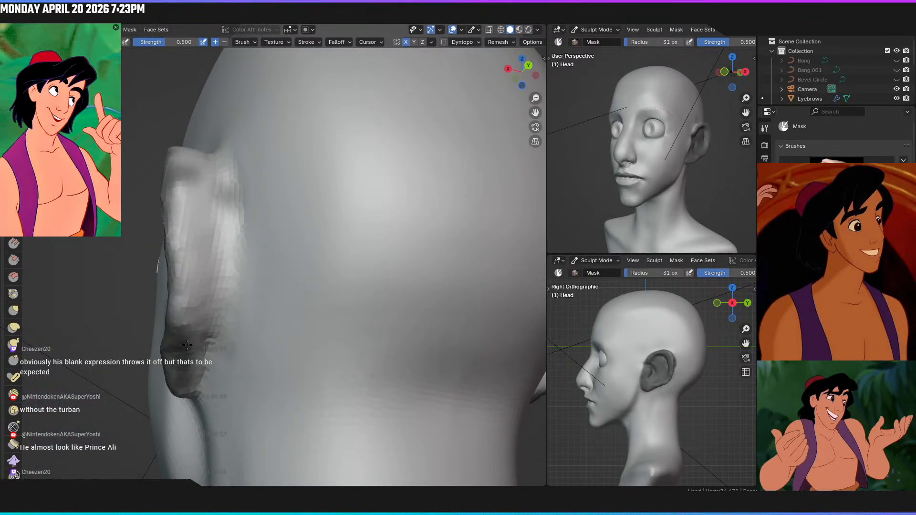
mouse_move(201, 299)
left_mouse_down()
mouse_move(206, 313)
mouse_move(211, 267)
mouse_move(212, 277)
left_mouse_up()
mouse_move(188, 324)
left_mouse_down()
mouse_move(207, 253)
mouse_move(206, 192)
left_mouse_up()
mouse_move(215, 219)
middle_mouse_down()
mouse_move(205, 317)
mouse_move(201, 289)
mouse_move(332, 415)
mouse_move(284, 313)
mouse_move(234, 310)
mouse_move(247, 319)
middle_mouse_up()
left_click_drag(223, 292, 178, 268)
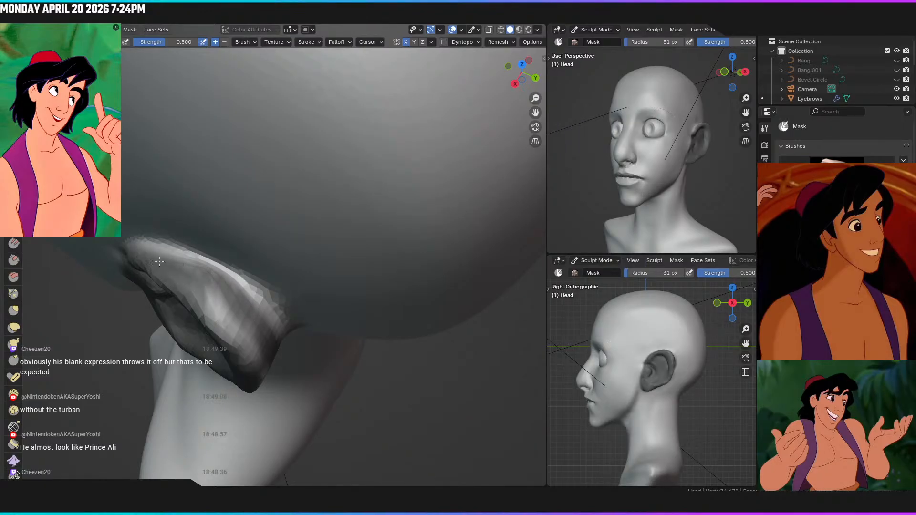
mouse_move(217, 293)
left_mouse_down()
mouse_move(217, 319)
mouse_move(243, 351)
left_mouse_up()
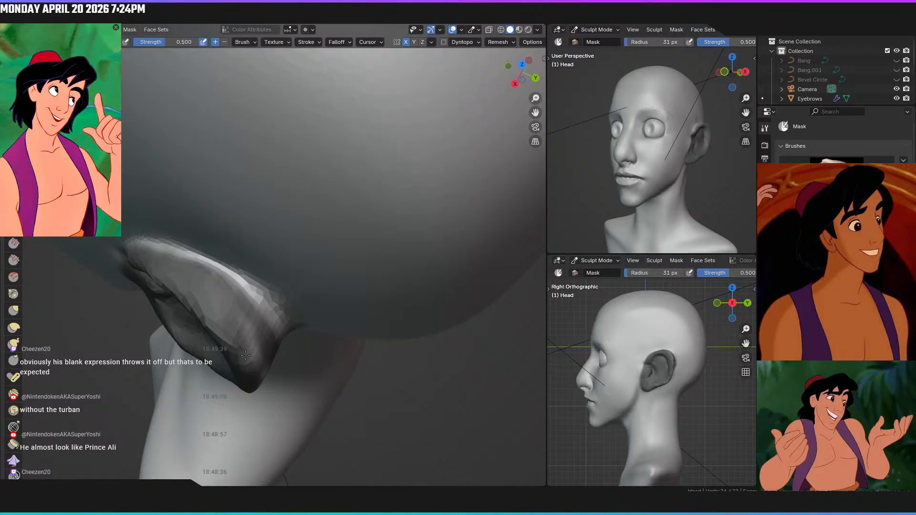
middle_click_drag(244, 342, 148, 272)
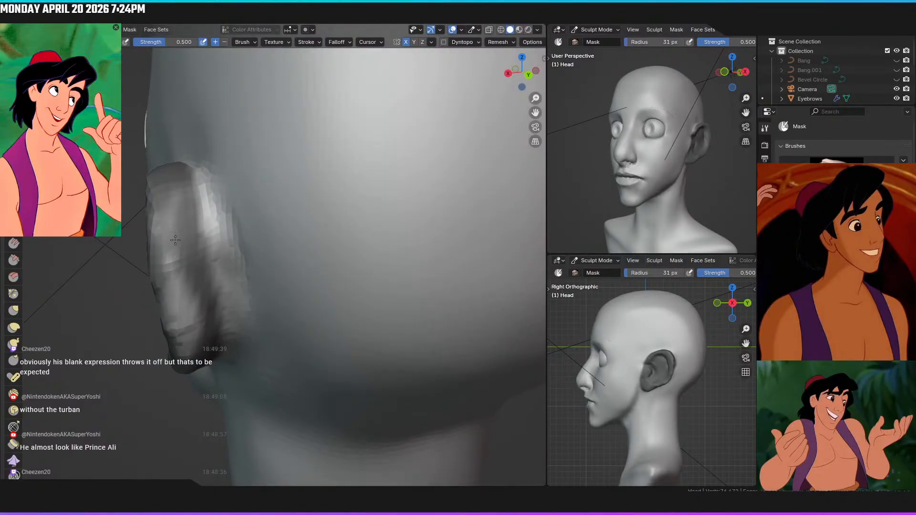
left_click_drag(199, 315, 170, 343)
middle_click_drag(182, 294, 176, 317)
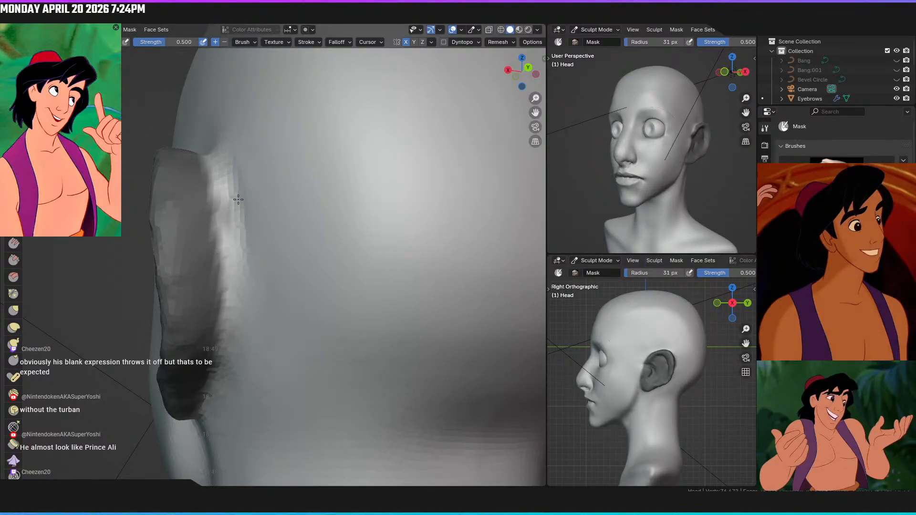
middle_click_drag(176, 206, 191, 267)
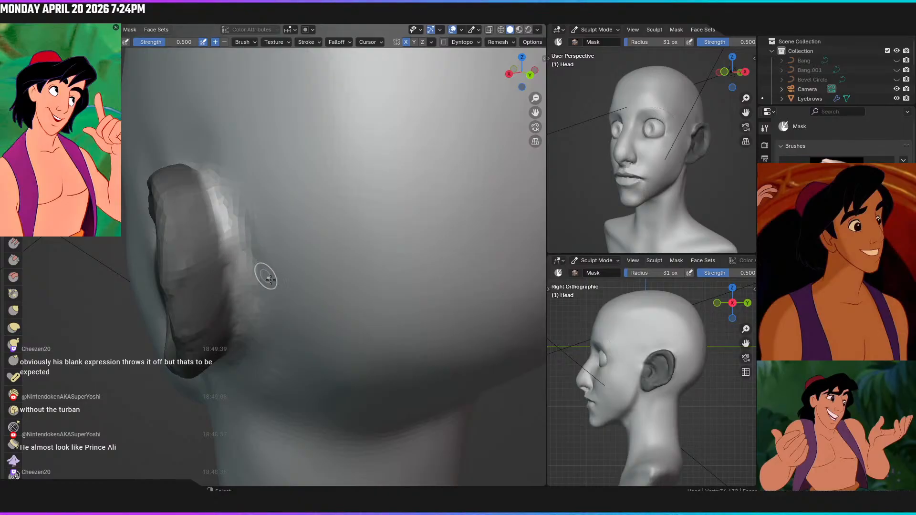
Sculpt Clay Strips strokes on the unmasked head surface along the upper crease of the ear
key("c")
mouse_move(228, 214)
middle_mouse_down()
mouse_move(262, 213)
mouse_move(260, 247)
middle_mouse_up()
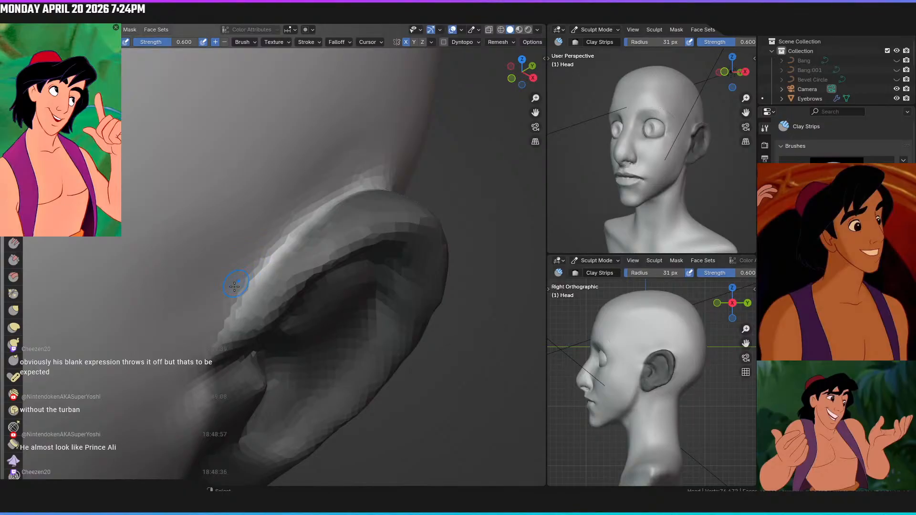
mouse_move(240, 288)
left_mouse_down()
mouse_move(223, 306)
mouse_move(258, 246)
mouse_move(324, 195)
mouse_move(319, 184)
left_mouse_up()
key("ctrl+z")
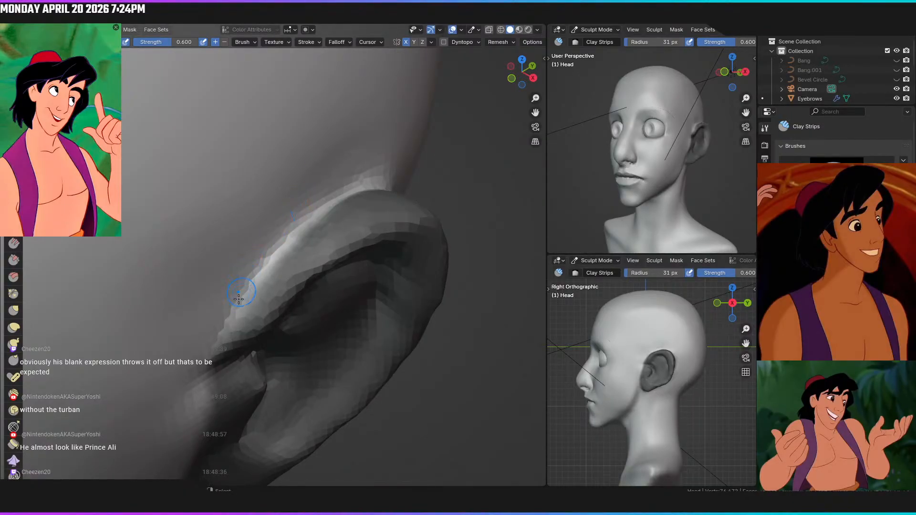
left_click_drag(260, 248, 322, 182)
middle_click_drag(322, 182, 218, 215)
mouse_move(236, 211)
left_mouse_down()
mouse_move(225, 199)
mouse_move(289, 230)
left_mouse_up()
mouse_move(281, 227)
middle_mouse_down()
mouse_move(190, 190)
mouse_move(237, 216)
middle_mouse_up()
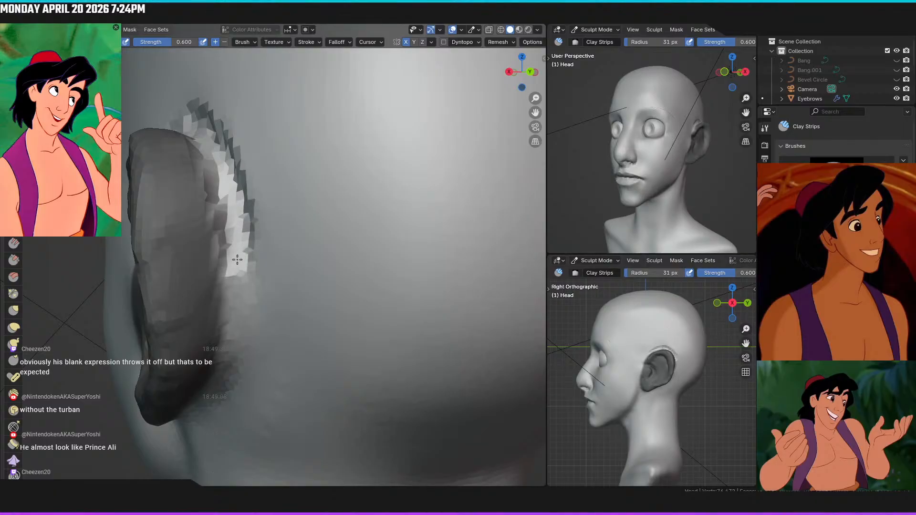
Continue the Clay Strips band down the head surface behind the ear, following the masked edge
middle_click_drag(243, 255, 254, 206)
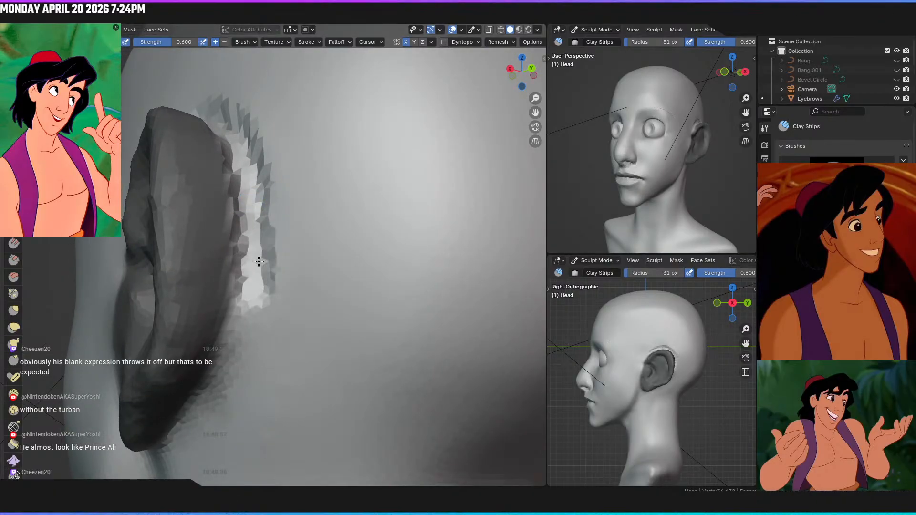
middle_click_drag(255, 279, 273, 163)
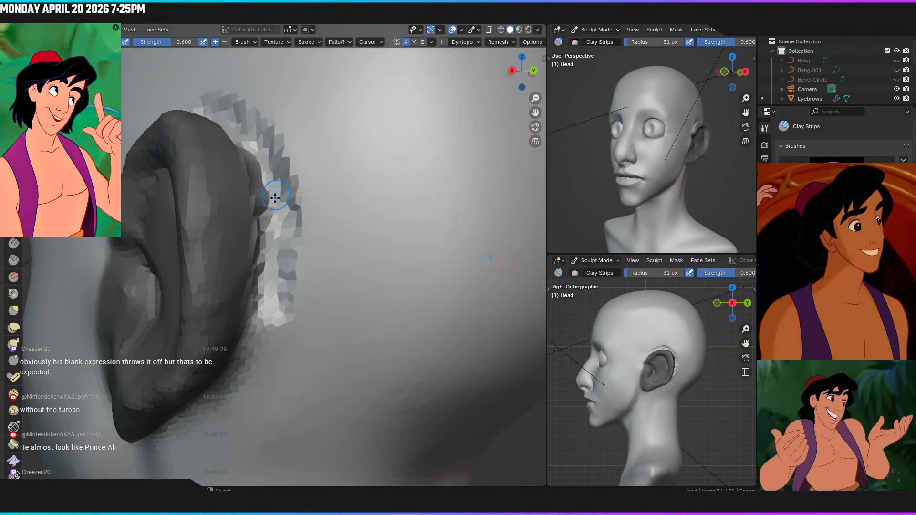
middle_click_drag(273, 197, 269, 196)
mouse_move(269, 195)
left_mouse_down()
mouse_move(265, 178)
mouse_move(286, 293)
left_mouse_up()
middle_click_drag(286, 294, 266, 281)
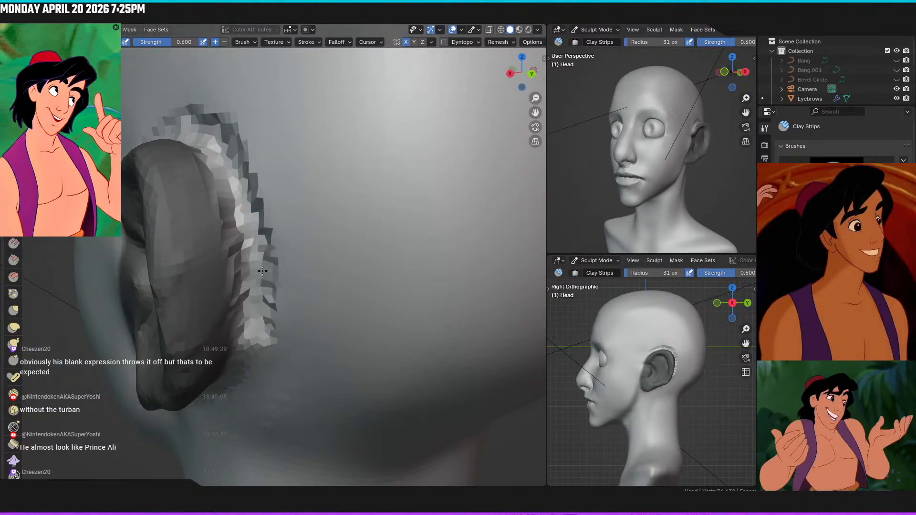
mouse_move(258, 248)
middle_mouse_down()
mouse_move(254, 235)
mouse_move(260, 250)
middle_mouse_up()
mouse_move(260, 251)
left_mouse_down()
mouse_move(253, 295)
mouse_move(262, 329)
left_mouse_up()
middle_click_drag(262, 329, 297, 268)
mouse_move(296, 269)
left_mouse_down()
mouse_move(272, 311)
mouse_move(262, 301)
left_mouse_up()
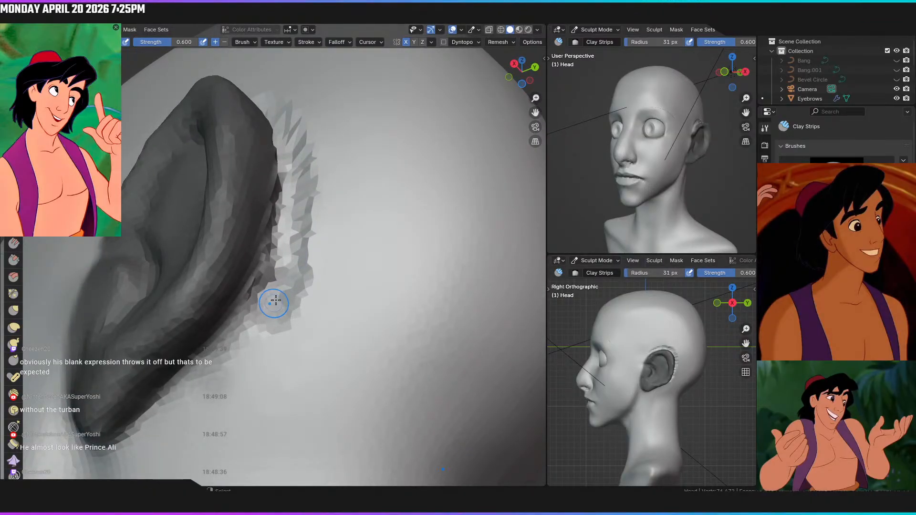
Run Clay Strips around the lower rear edge of the ear to beneath the lobe and rework the band behind it
middle_click_drag(270, 301, 307, 288)
mouse_move(307, 288)
left_mouse_down()
mouse_move(276, 291)
mouse_move(236, 329)
left_mouse_up()
scroll(267, 310, "up", 3)
mouse_move(321, 281)
left_mouse_down()
mouse_move(295, 311)
mouse_move(225, 333)
mouse_move(229, 341)
mouse_move(189, 361)
left_mouse_up()
mouse_move(266, 323)
left_mouse_down()
mouse_move(205, 377)
mouse_move(310, 311)
mouse_move(310, 342)
mouse_move(380, 248)
mouse_move(405, 246)
left_mouse_up()
mouse_move(335, 189)
middle_mouse_down()
mouse_move(332, 244)
mouse_move(362, 265)
middle_mouse_up()
middle_click_drag(275, 358, 327, 323)
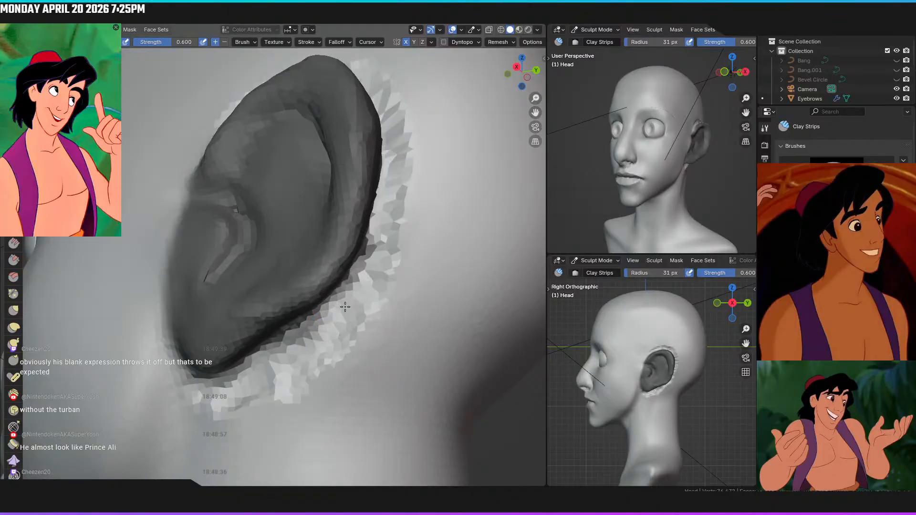
mouse_move(392, 222)
left_mouse_down()
mouse_move(395, 239)
mouse_move(395, 169)
left_mouse_up()
middle_click_drag(396, 168, 370, 185)
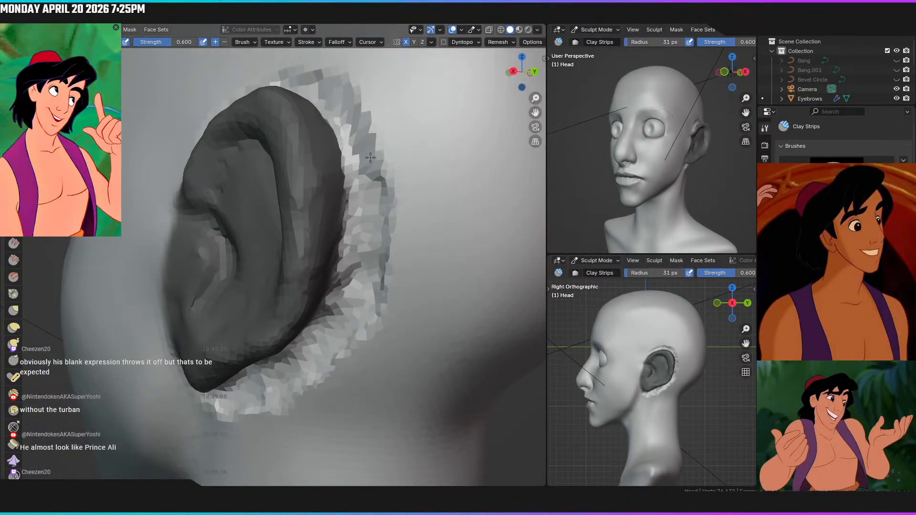
Enlarge the brush radius to 108 px and smooth the clay strips below, behind and above the ear
mouse_move(365, 149)
middle_mouse_down()
mouse_move(393, 135)
mouse_move(231, 317)
middle_mouse_up()
key("f")
left_click(305, 354)
mouse_move(280, 356)
left_mouse_down("shift")
mouse_move(263, 366)
mouse_move(319, 353)
mouse_move(345, 300)
left_mouse_up("shift")
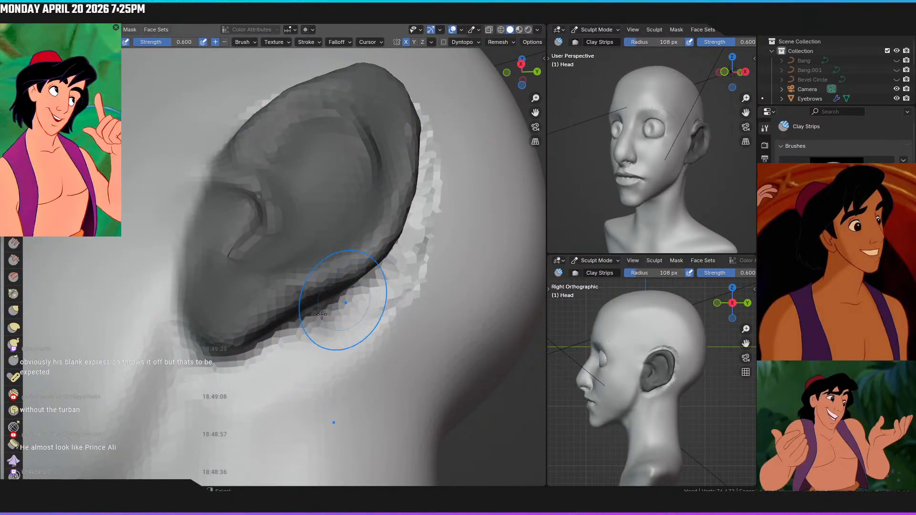
middle_click_drag(344, 301, 313, 315)
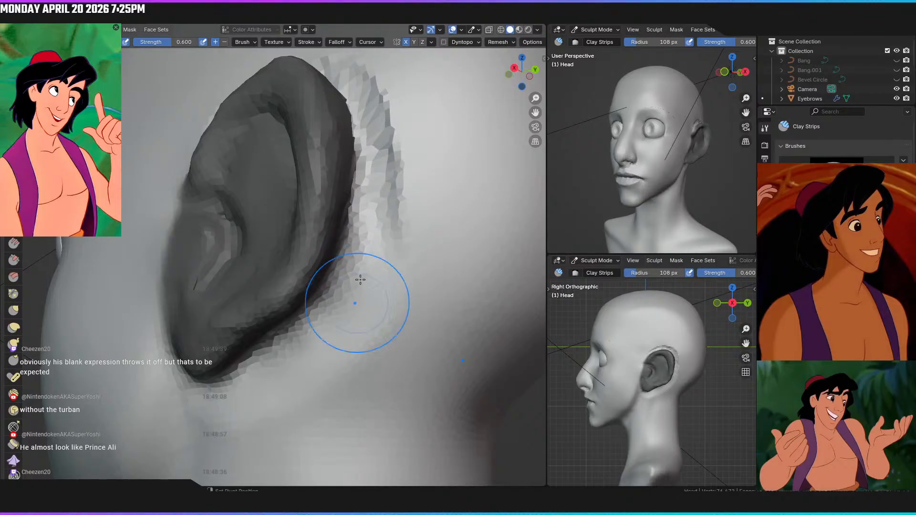
middle_click_drag(358, 292, 358, 246)
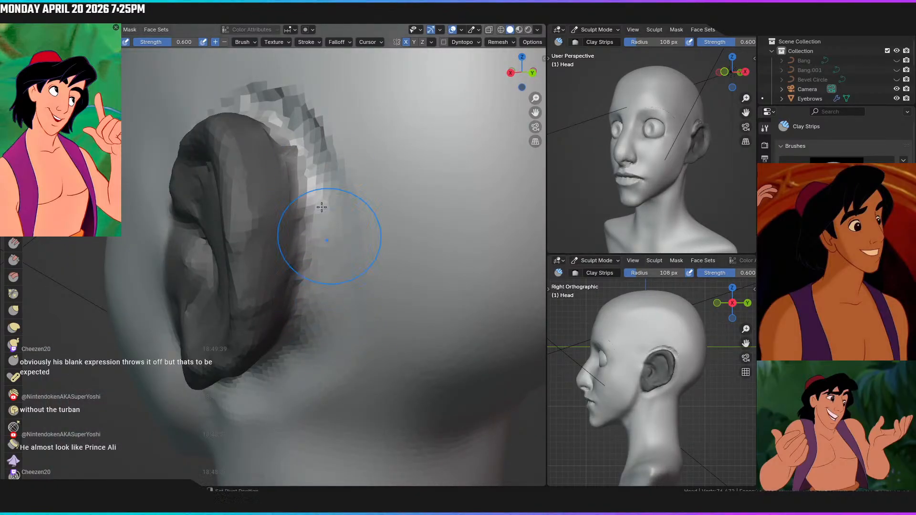
middle_click_drag(296, 133, 368, 160)
mouse_move(376, 186)
left_mouse_down("shift")
mouse_move(365, 173)
mouse_move(242, 220)
mouse_move(262, 210)
left_mouse_up("shift")
mouse_move(311, 200)
middle_mouse_down()
mouse_move(409, 198)
mouse_move(293, 203)
mouse_move(313, 174)
mouse_move(306, 242)
middle_mouse_up()
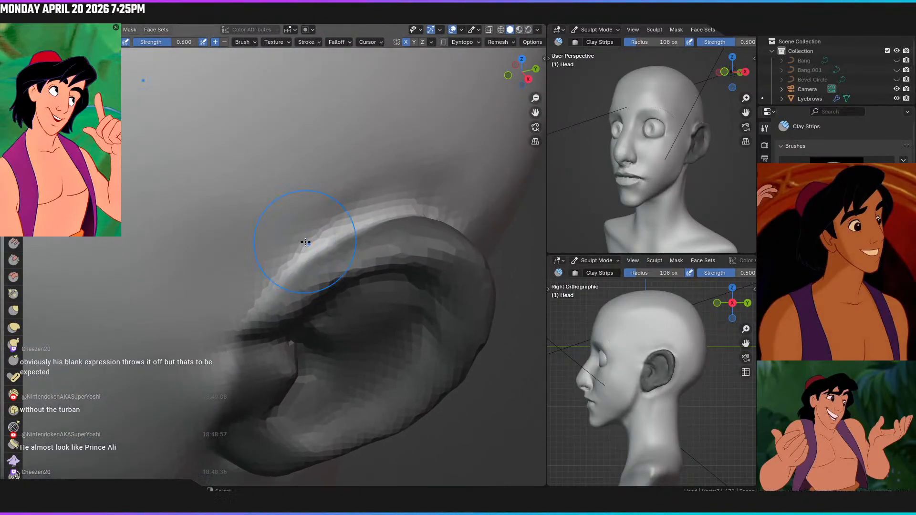
Set the brush radius to 74 px and sculpt a wider Clay Strips band around the ear, from above it to under the lobe
key("f")
left_click(266, 284)
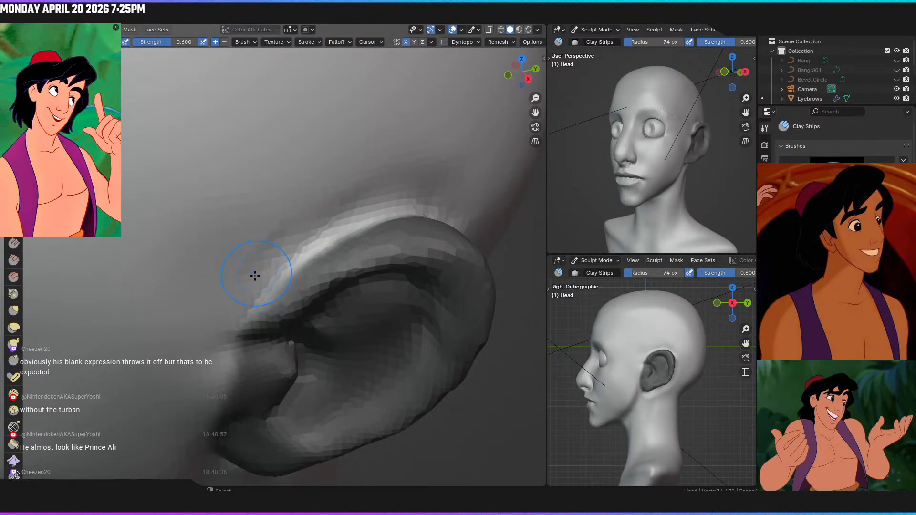
left_click_drag(365, 162, 430, 149)
middle_click_drag(280, 237, 286, 195)
middle_click_drag(380, 246, 321, 198)
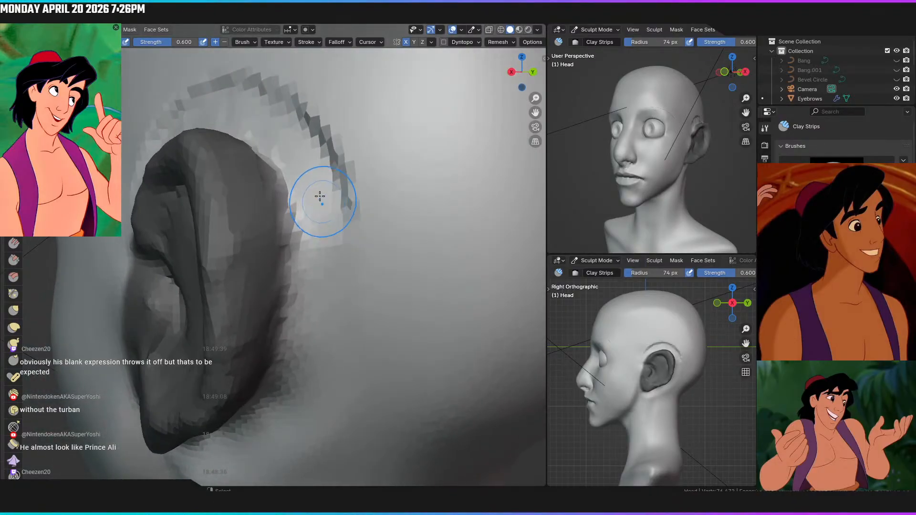
middle_click_drag(306, 309, 358, 186)
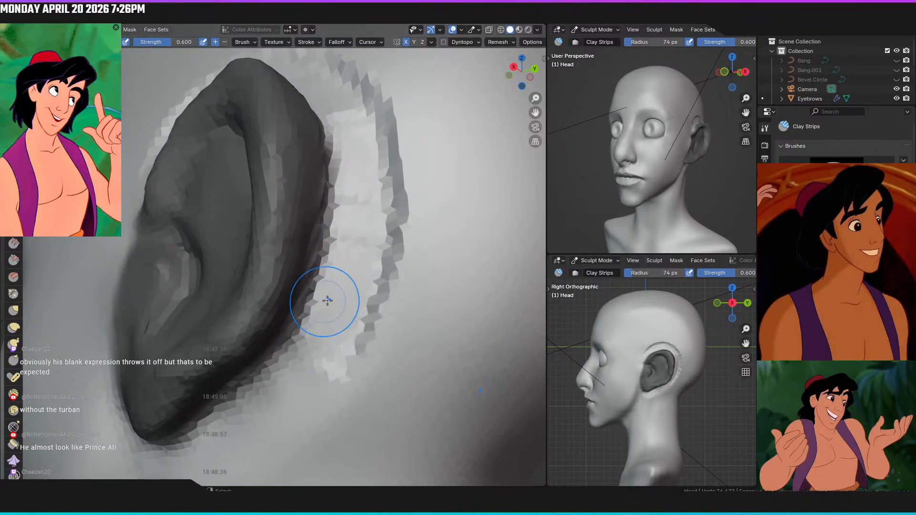
middle_click_drag(324, 301, 353, 272)
mouse_move(280, 366)
middle_mouse_down()
mouse_move(339, 310)
mouse_move(327, 334)
middle_mouse_up()
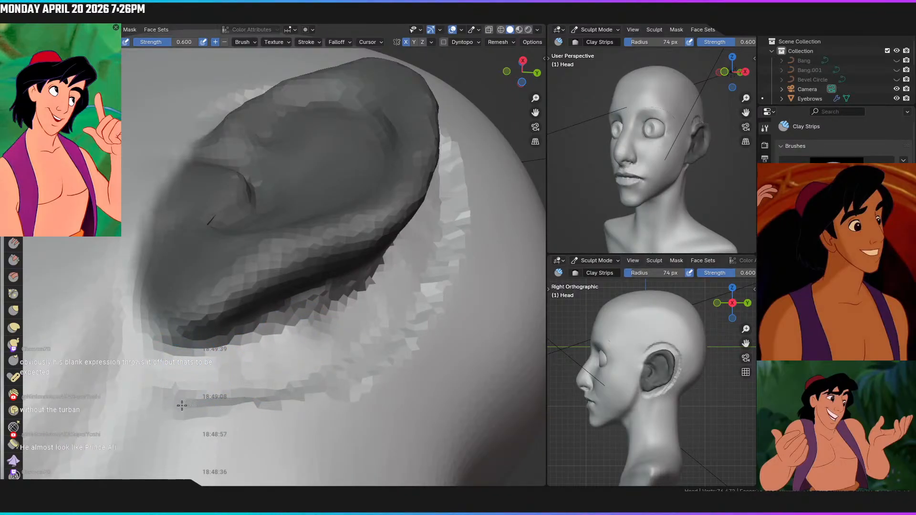
Smooth the wide clay band beneath the lobe and behind the ear into the head
mouse_move(282, 396)
left_mouse_down("shift")
mouse_move(267, 386)
mouse_move(368, 341)
mouse_move(274, 339)
mouse_move(292, 311)
left_mouse_up("shift")
middle_click_drag(306, 307, 279, 312)
mouse_move(280, 312)
left_mouse_down("shift")
mouse_move(347, 284)
mouse_move(395, 235)
mouse_move(382, 264)
left_mouse_up("shift")
middle_click_drag(382, 264, 358, 301)
mouse_move(353, 236)
left_mouse_down("shift")
mouse_move(378, 257)
mouse_move(323, 342)
mouse_move(284, 366)
left_mouse_up("shift")
middle_click_drag(286, 329, 288, 291)
left_click_drag(289, 252, 283, 296, "shift")
Smooth the rest of the clay band over the top and upper rear of the ear
middle_click_drag(283, 296, 249, 319)
mouse_move(249, 229)
left_mouse_down("shift")
mouse_move(271, 280)
mouse_move(279, 268)
mouse_move(272, 189)
mouse_move(292, 218)
left_mouse_up("shift")
middle_click_drag(292, 218, 313, 253)
mouse_move(297, 242)
left_mouse_down("shift")
mouse_move(331, 247)
mouse_move(402, 337)
left_mouse_up("shift")
middle_click_drag(294, 220, 383, 216)
mouse_move(388, 211)
left_mouse_down("shift")
mouse_move(393, 203)
mouse_move(333, 206)
mouse_move(219, 247)
left_mouse_up("shift")
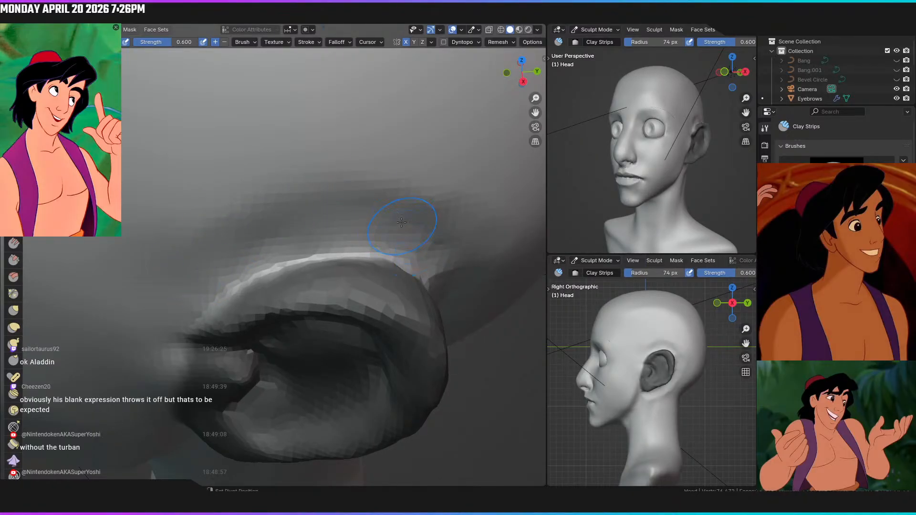
Show the whole head in front view and return to the Layout workspace
mouse_move(402, 225)
middle_mouse_down()
mouse_move(316, 205)
mouse_move(368, 195)
mouse_move(370, 231)
mouse_move(327, 289)
middle_mouse_up()
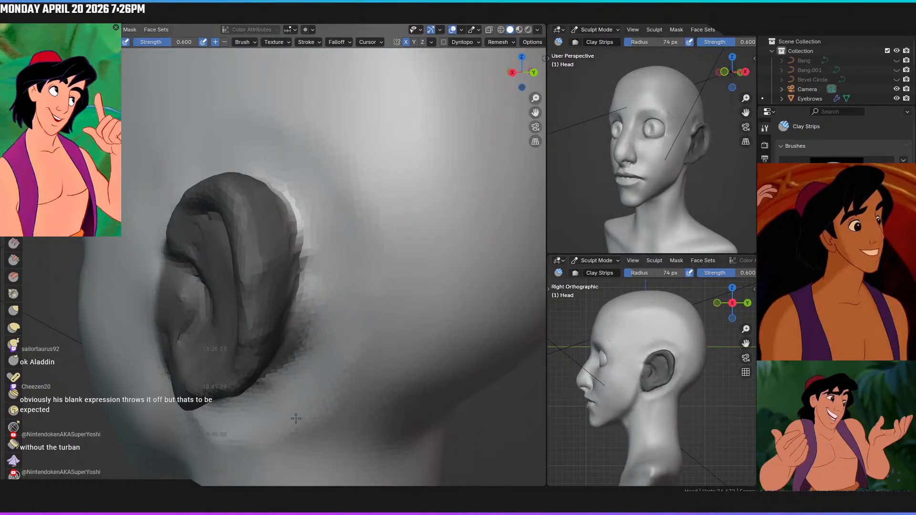
middle_click_drag(250, 411, 272, 436)
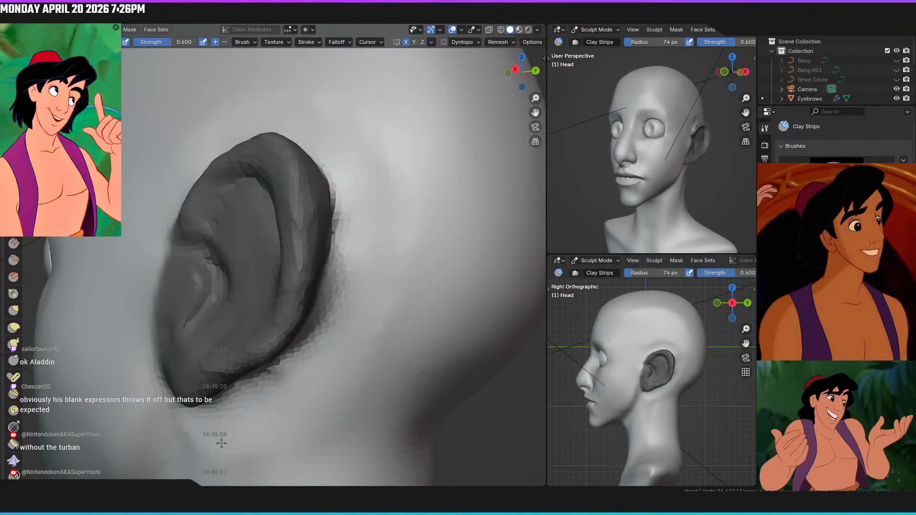
scroll(344, 315, "down", 1)
key("KP_1")
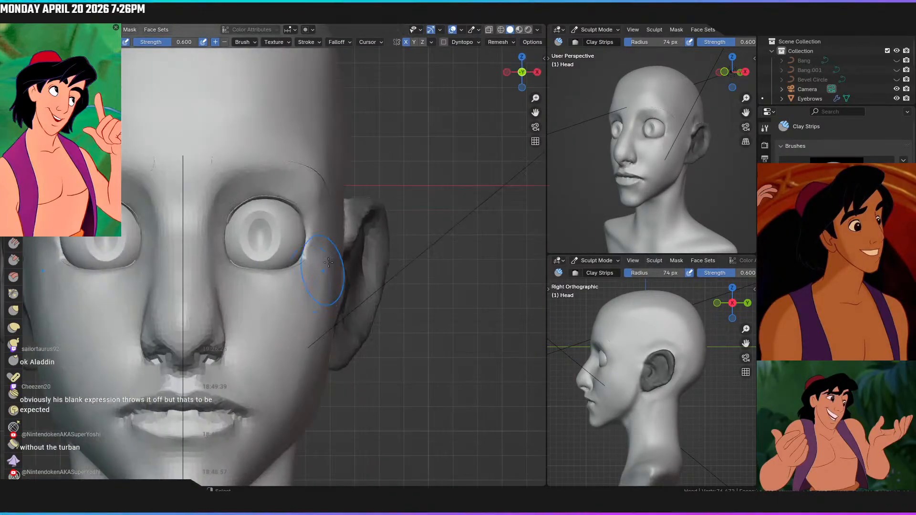
scroll(332, 250, "down", 7)
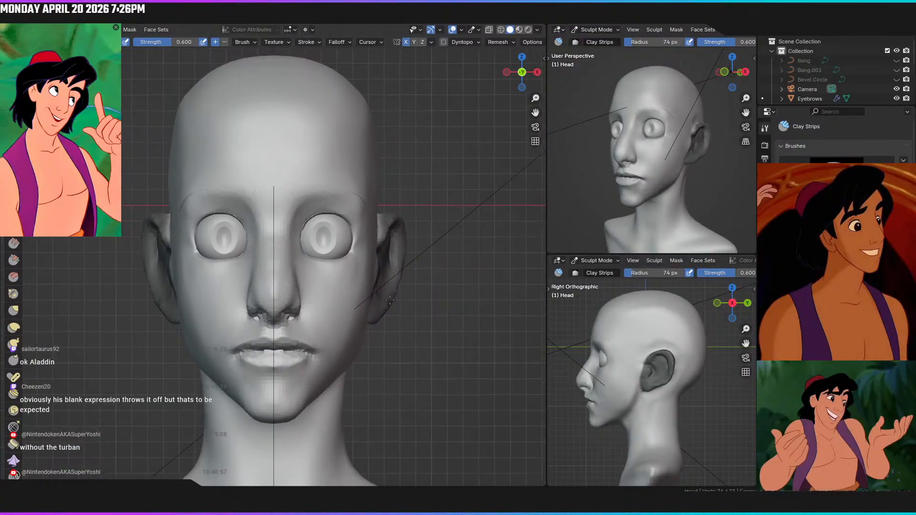
middle_click_drag(394, 319, 394, 316, "ctrl")
left_click(135, 17)
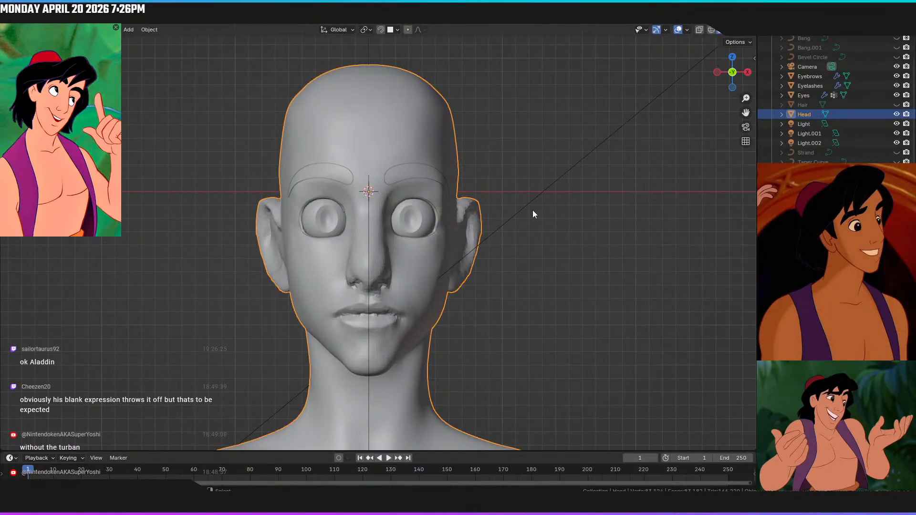
Unhide Bang, Bang.001 and Hair, leaving Strand hidden
scroll(880, 66, "up", 2)
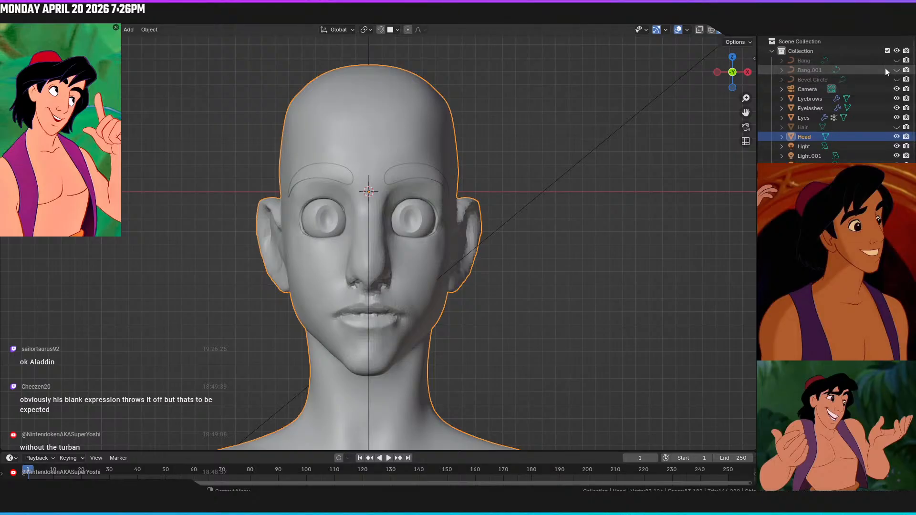
left_click(897, 60)
left_click(896, 71)
left_click(896, 70)
left_click(896, 70)
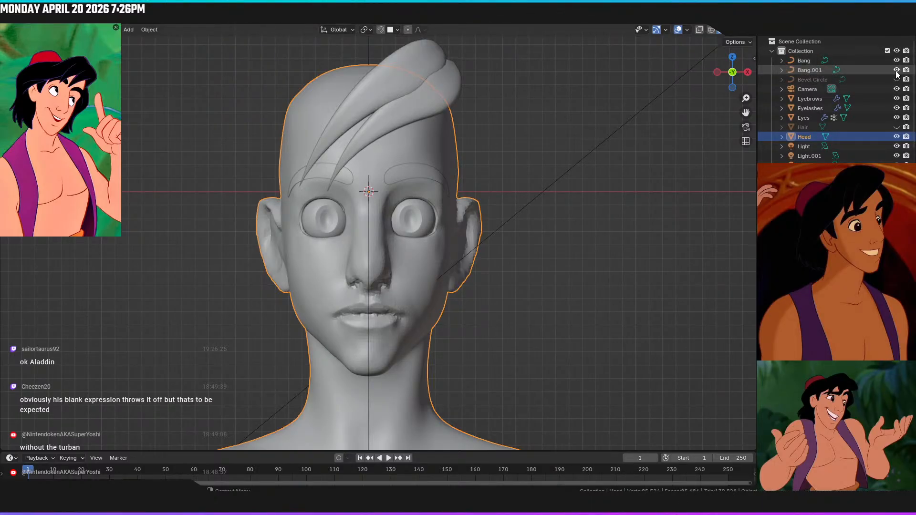
left_click(897, 127)
scroll(857, 125, "down", 2)
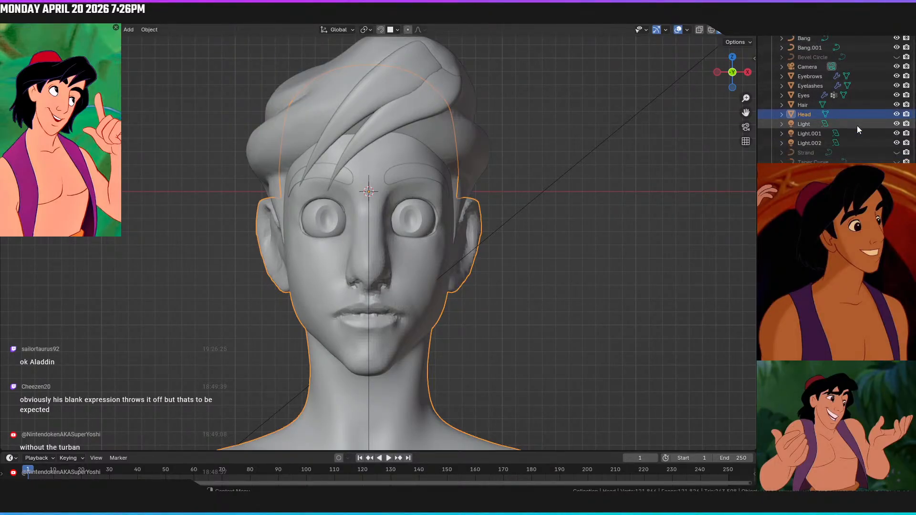
left_click(896, 154)
left_click(897, 152)
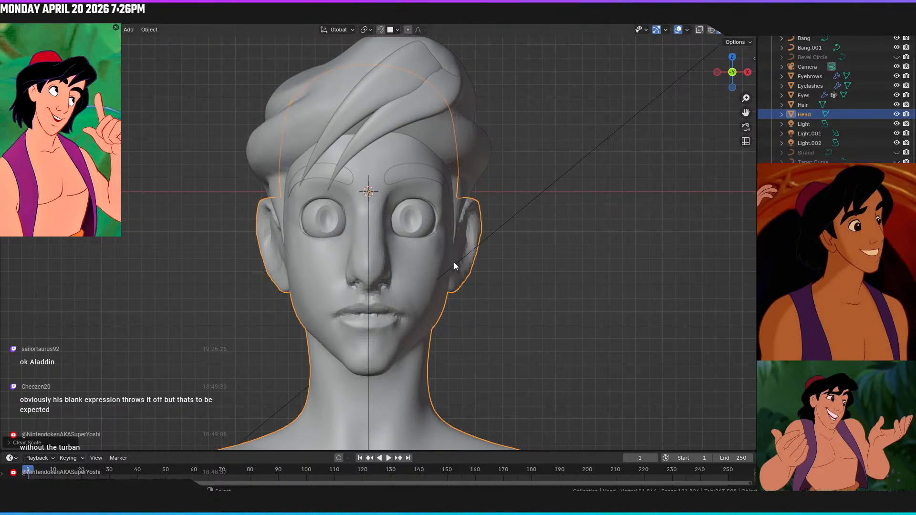
Deselect the head and switch the viewport to Rendered shading to review the whole bust
left_click(485, 254)
scroll(492, 255, "down", 2)
key("z")
left_click(484, 200)
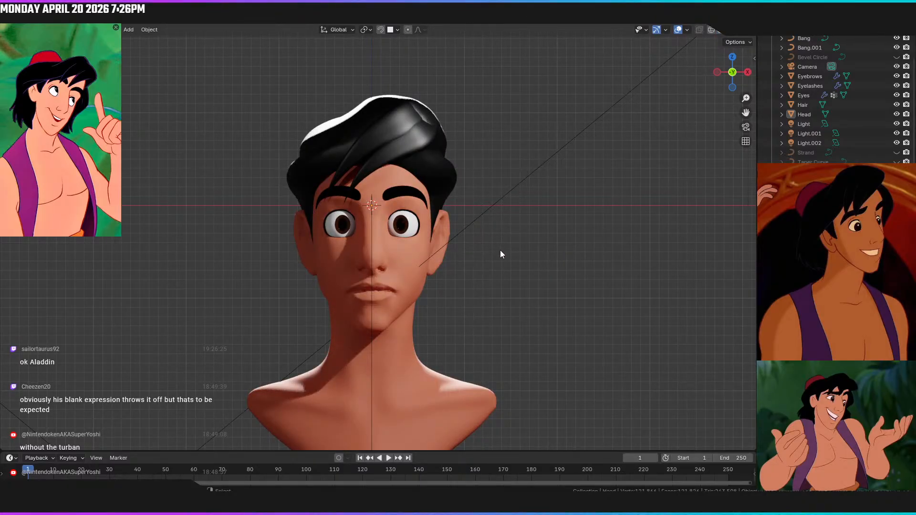
middle_click_drag(501, 250, 525, 265, "shift")
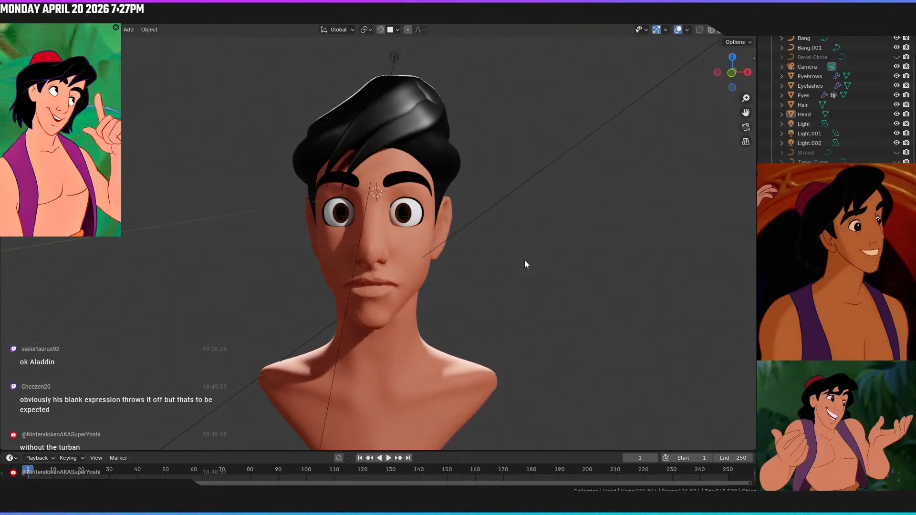
Compare the whole bust in front view between Solid and Rendered shading, and save the file in Solid shading
key("KP_1")
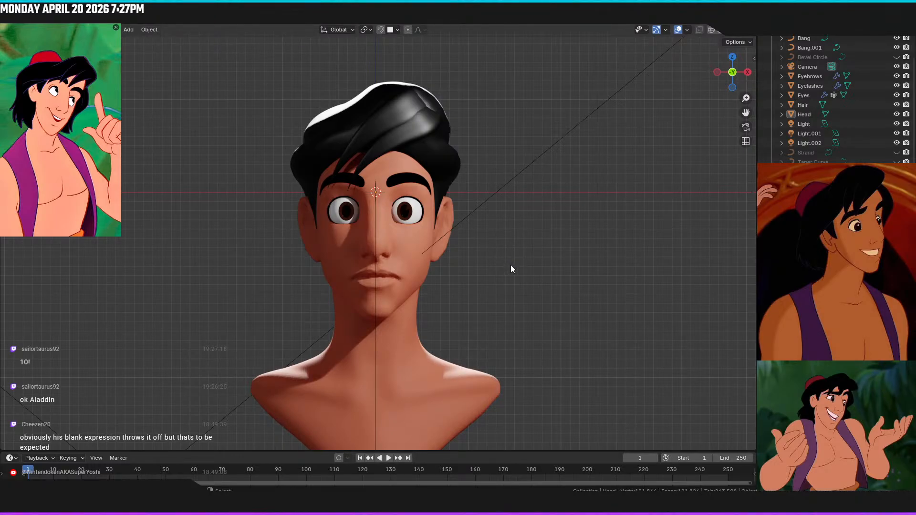
key("z")
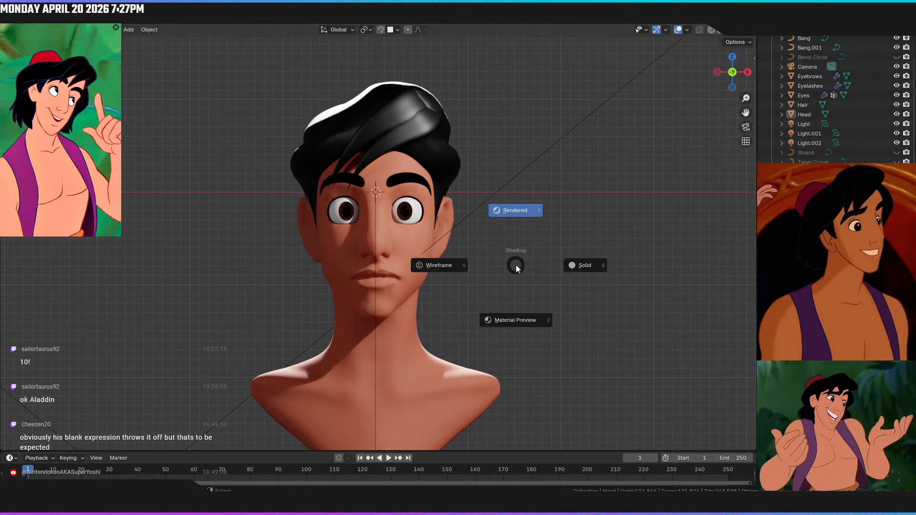
left_click(574, 267)
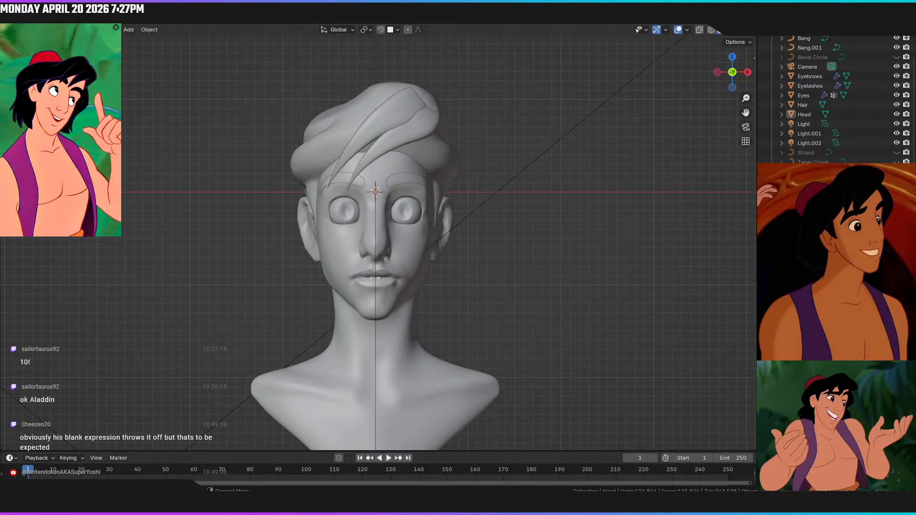
key("z")
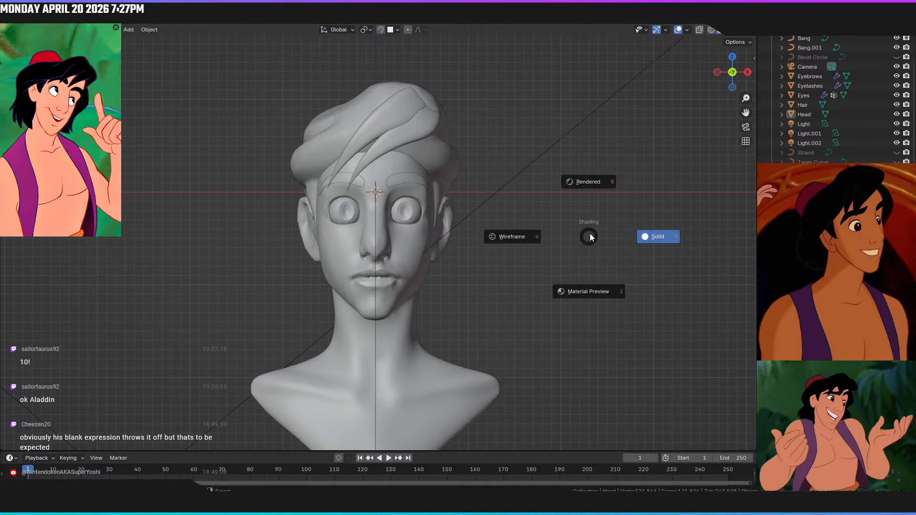
left_click(601, 190)
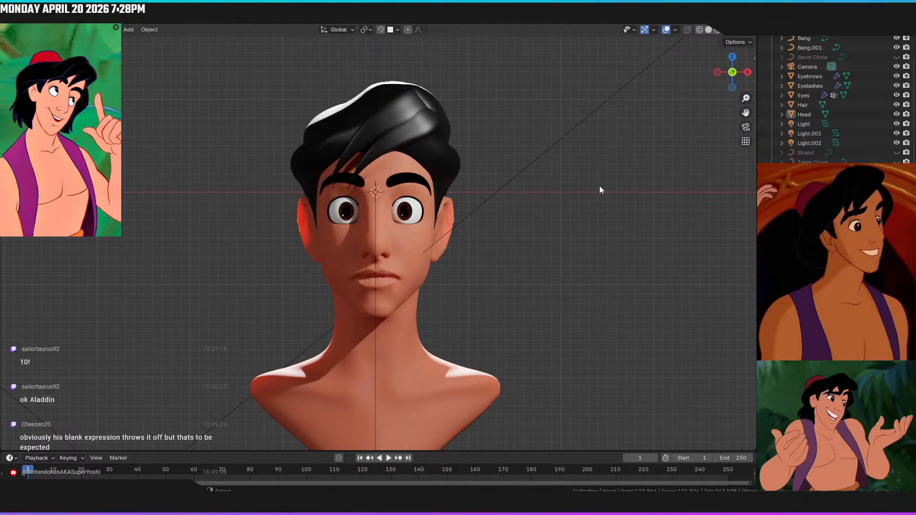
key("z")
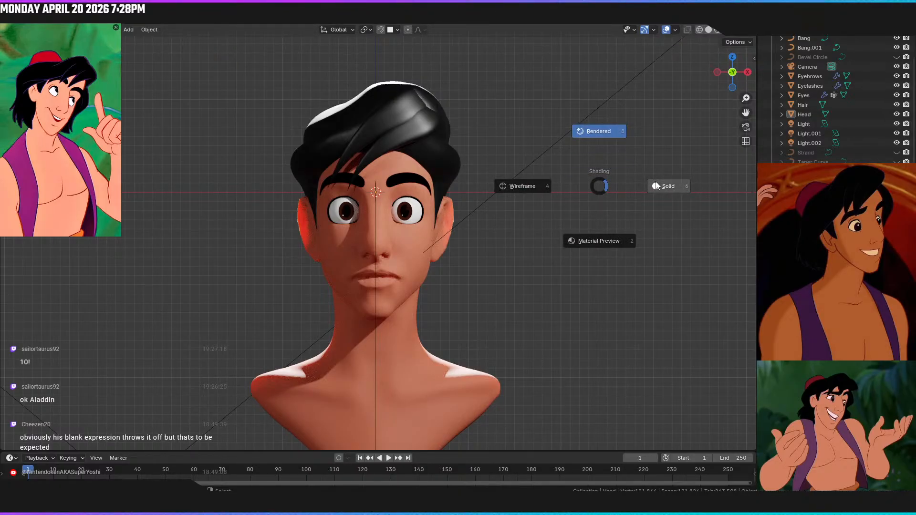
left_click(671, 186)
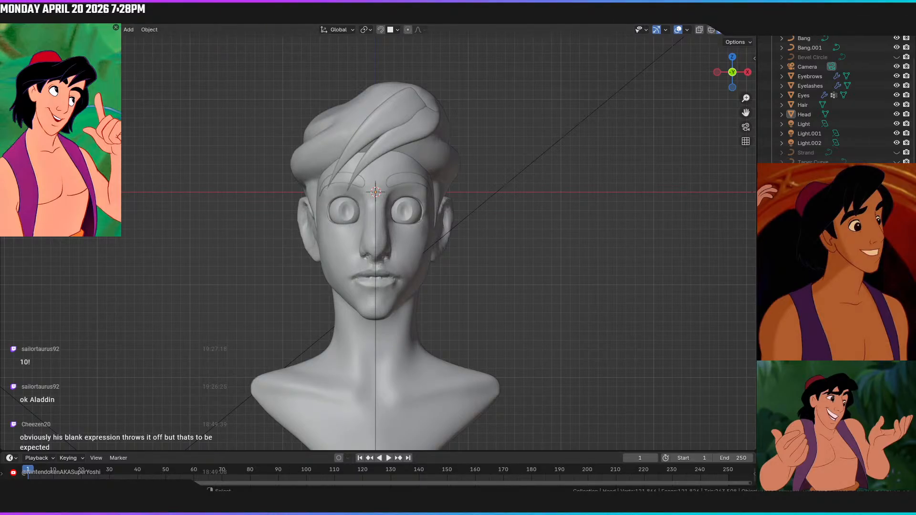
key("ctrl+s")
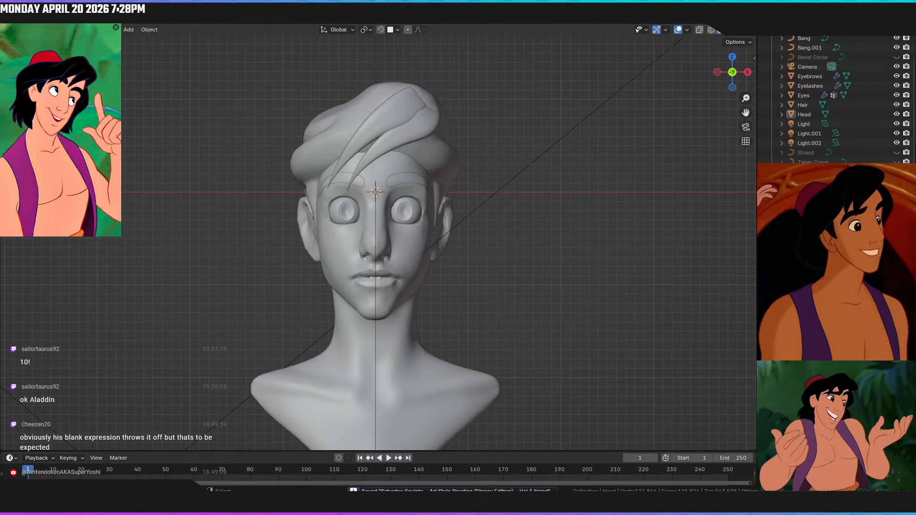
Examine the bust in Rendered shading from the front and from a three-quarter angle
key("z")
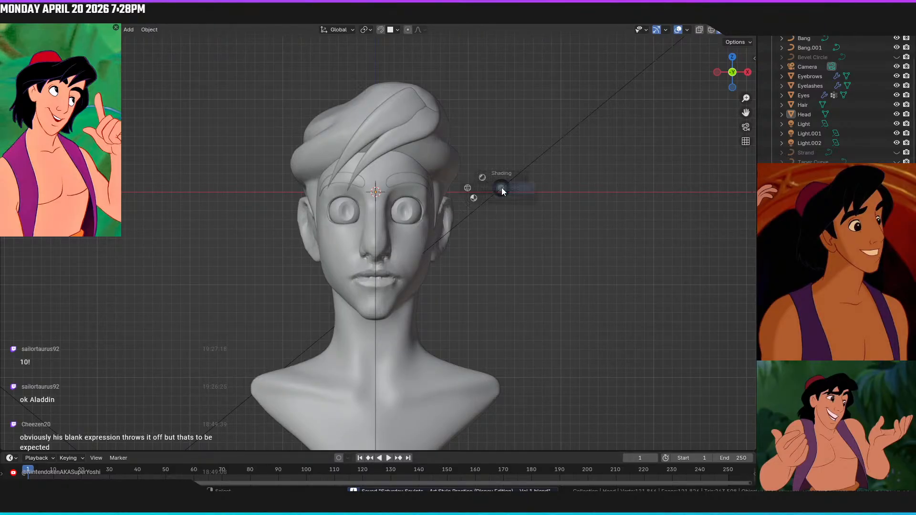
left_click(495, 139)
middle_click_drag(488, 163, 533, 196)
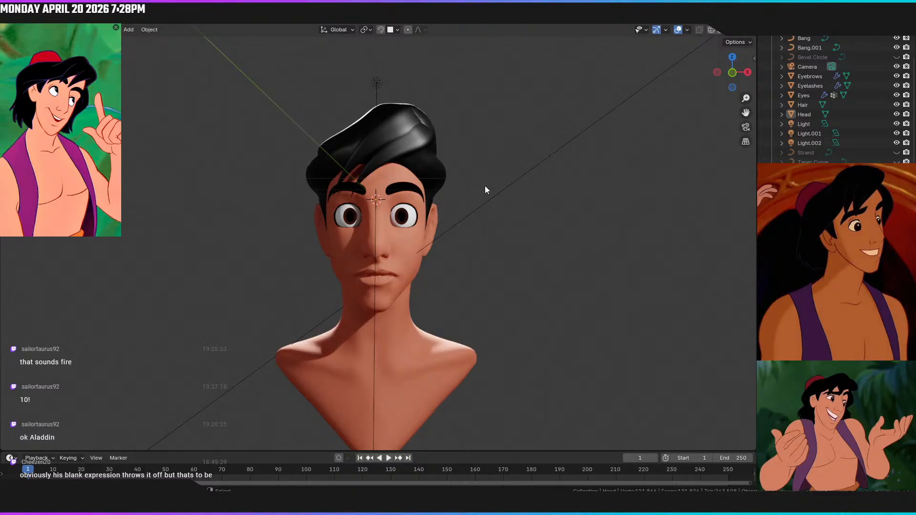
key("KP_1")
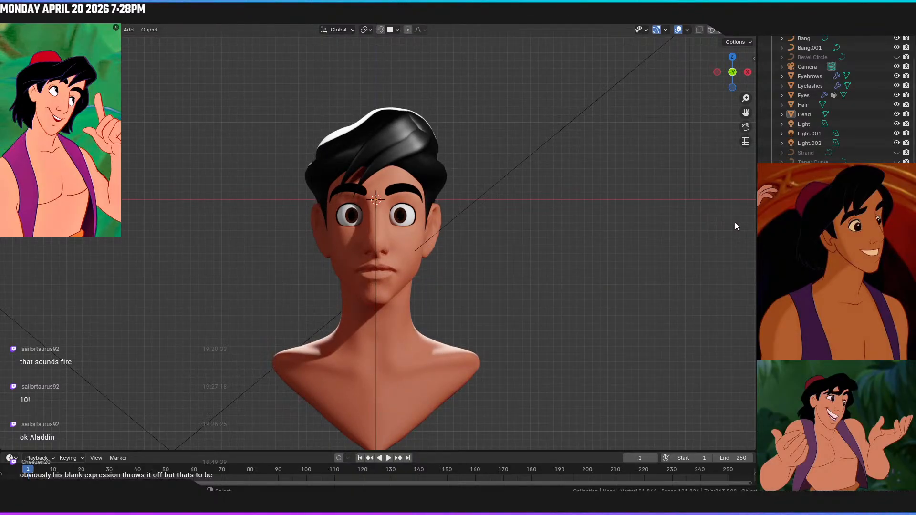
key("z")
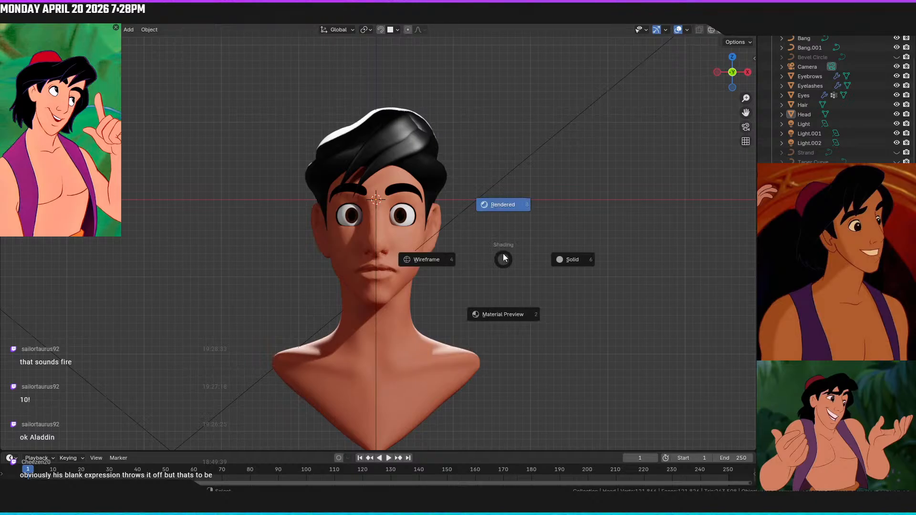
middle_click_drag(406, 206, 356, 196)
scroll(356, 197, "up", 2)
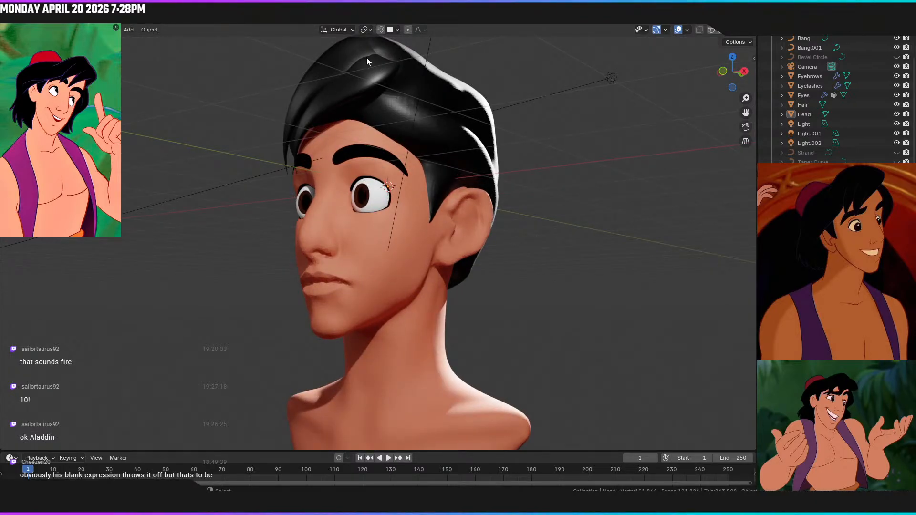
middle_click_drag(285, 170, 377, 182)
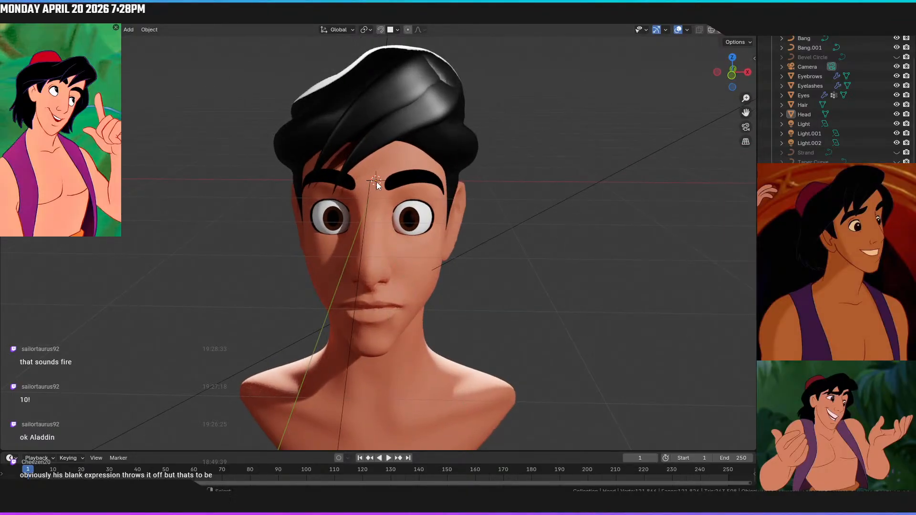
key("KP_1")
In Solid shading, try raising the inner upper corner vertex of the Eyebrows mesh
key("z")
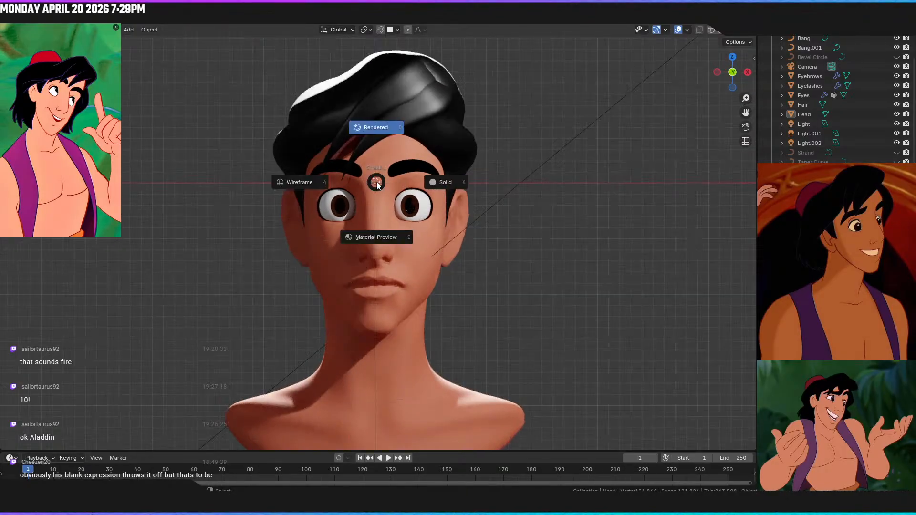
left_click(443, 181)
left_click(401, 169)
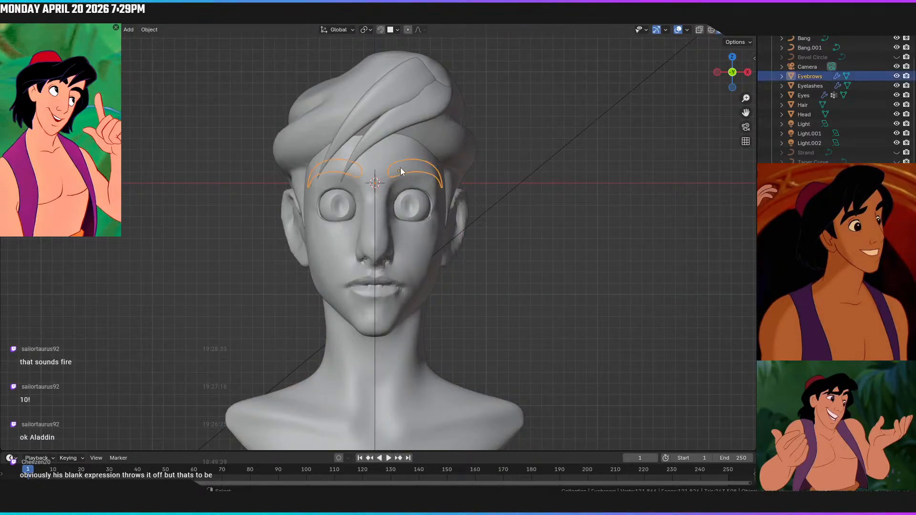
left_click(171, 24)
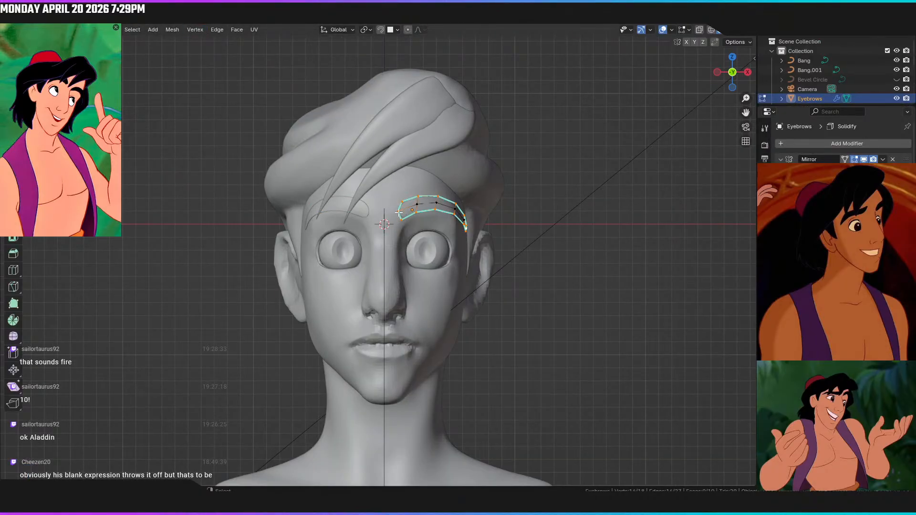
key("g")
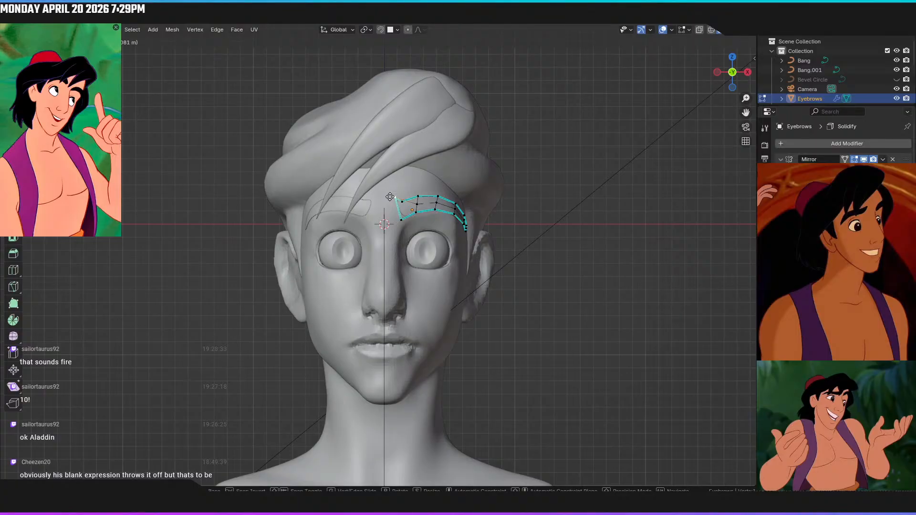
left_click(391, 195)
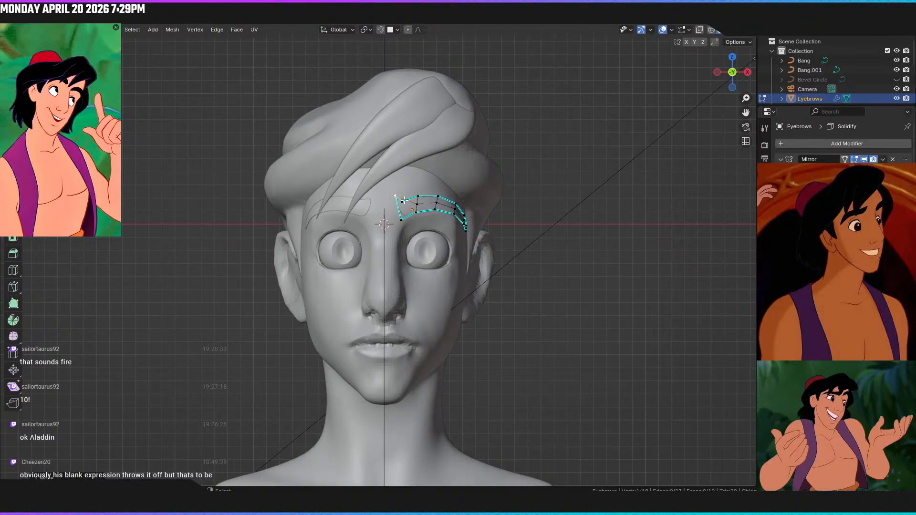
Try to sharpen the eyebrow's arch by moving its middle vertices upward along Z
key("g")
left_click(434, 201)
key("g")
key("z")
scroll(435, 189, "down", 3)
left_click(435, 190)
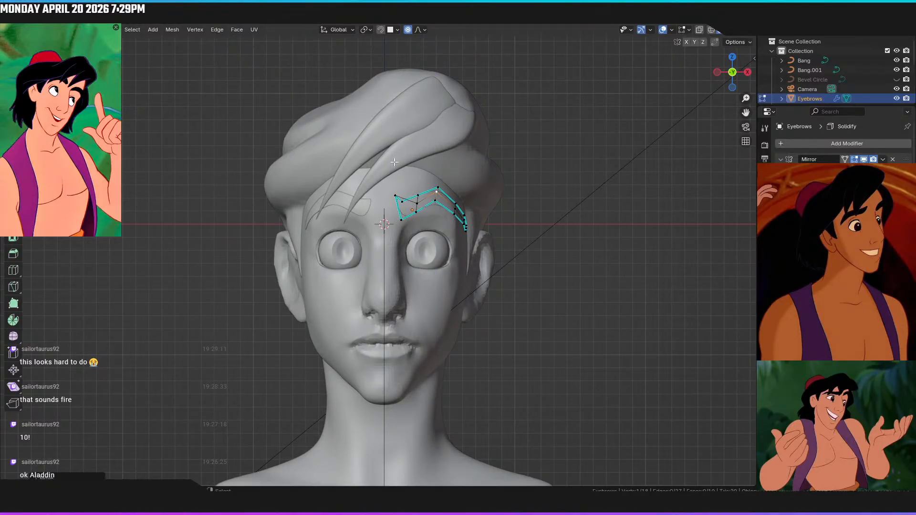
Leave mesh editing and examine the reshaped eyebrows in Rendered shading from the side and front
left_click(143, 25)
key("z")
left_click(520, 139)
left_click(520, 139)
middle_click_drag(461, 160, 312, 164)
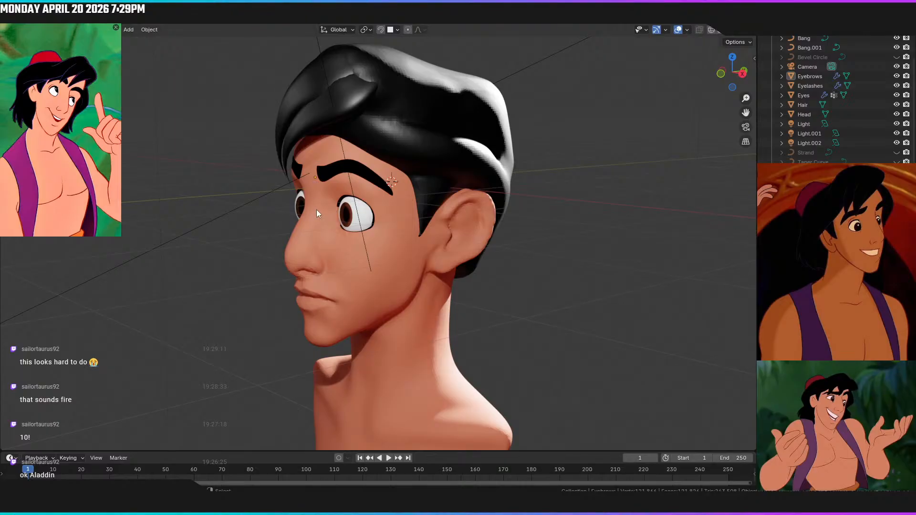
middle_click_drag(326, 189, 433, 192)
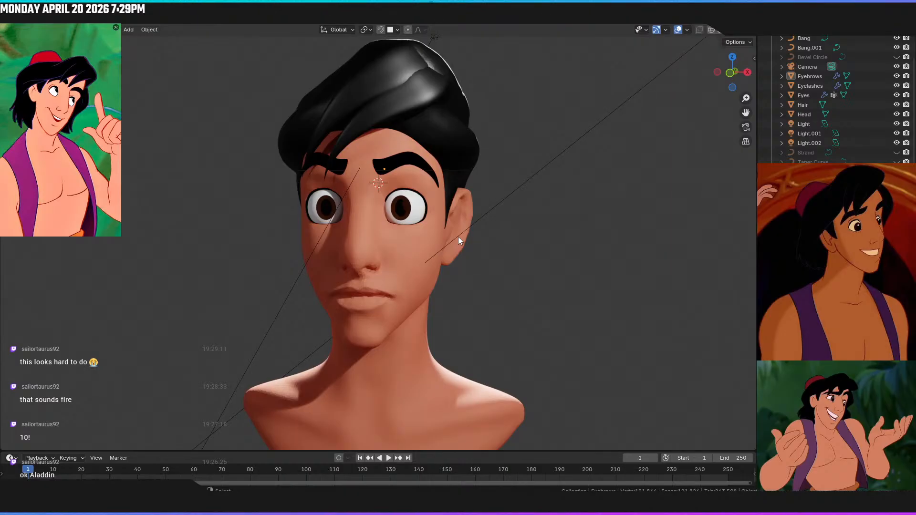
key("KP_1")
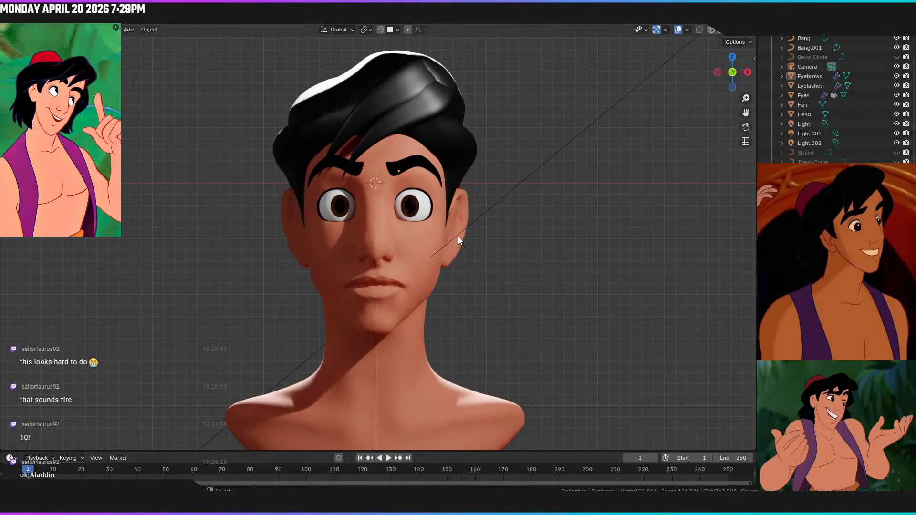
Return to Solid shading, undo the eyebrow shape edits and deselect the Eyebrows object
key("z")
left_click(520, 237)
key("Tab")
key("ctrl+z")
key("ctrl+z")
key("ctrl+z")
key("ctrl+z")
key("ctrl+z")
key("ctrl+z")
key("ctrl+z")
key("ctrl+z")
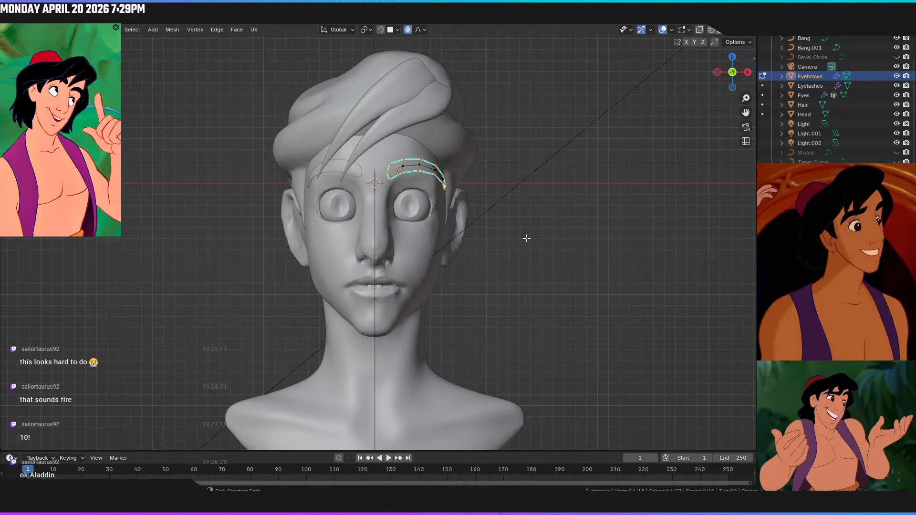
key("Tab")
left_click(545, 237)
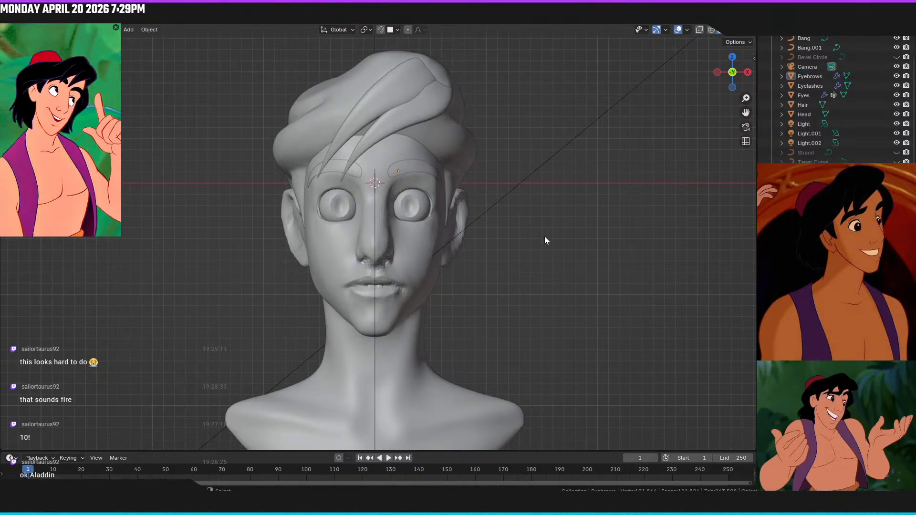
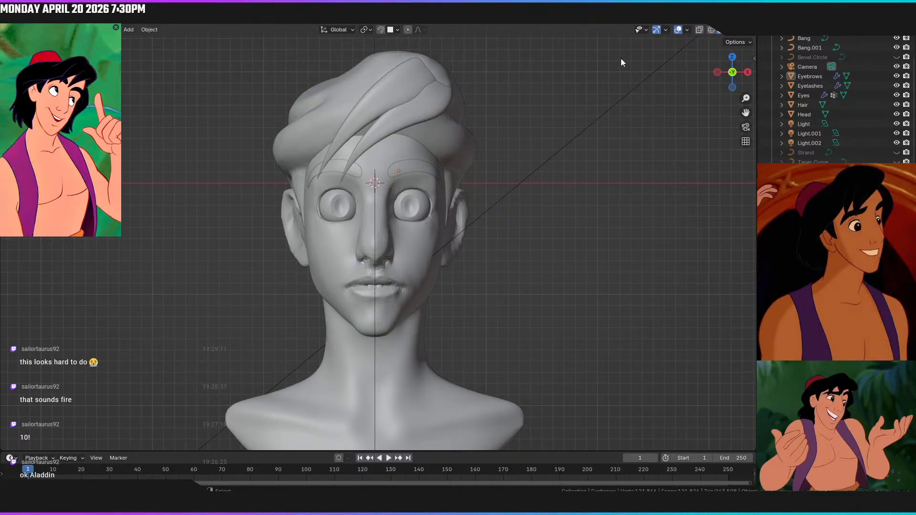
Save the bust file and open the recent file Female Buss Sculpture (Practice - Autosaved Crashed Version).blend
scroll(590, 128, "down", 1)
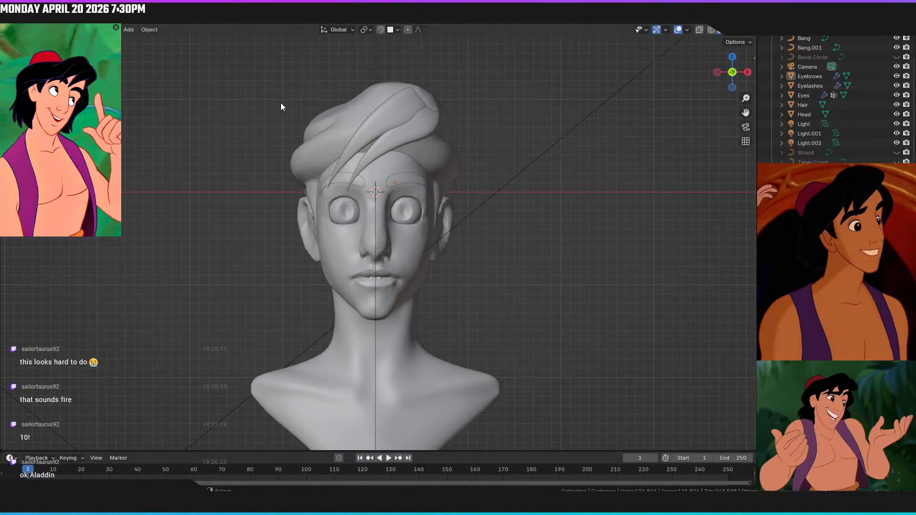
key("ctrl+s")
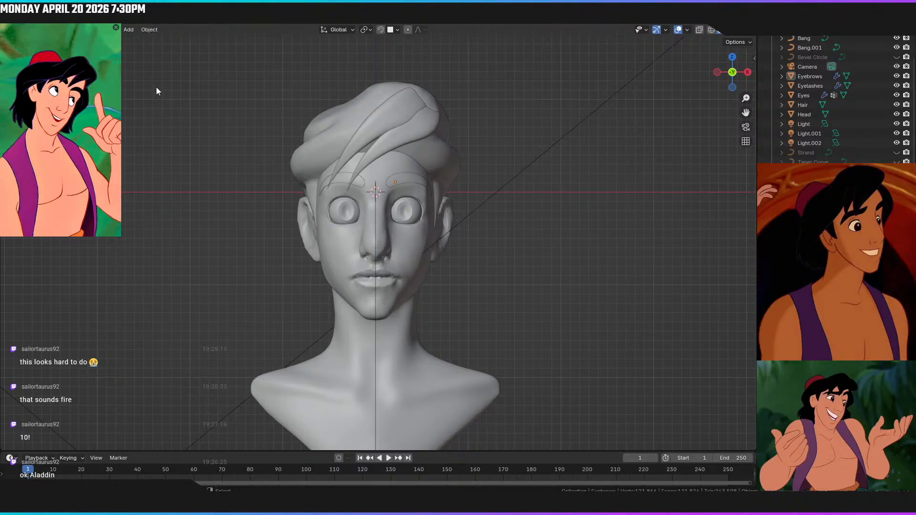
mouse_move(369, 188)
middle_mouse_down()
mouse_move(459, 184)
mouse_move(466, 193)
mouse_move(369, 193)
middle_mouse_up()
key("KP_1")
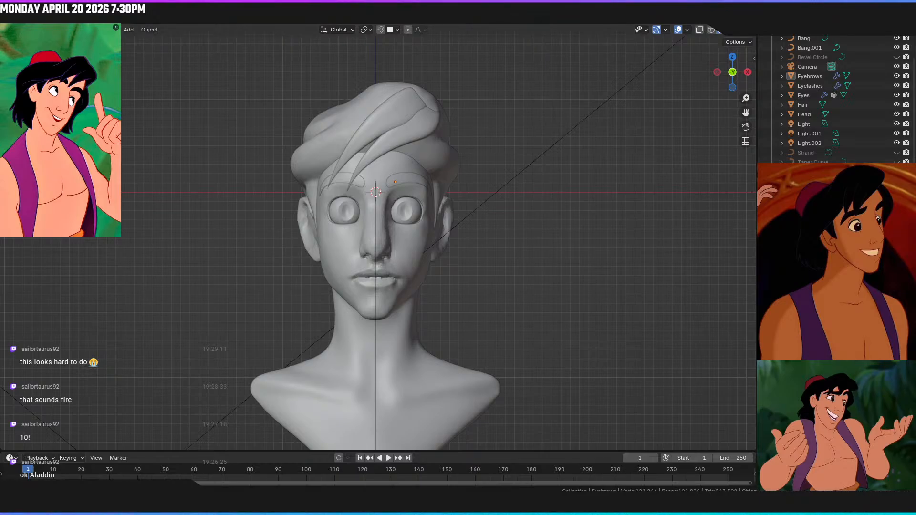
key("ctrl+shift+o")
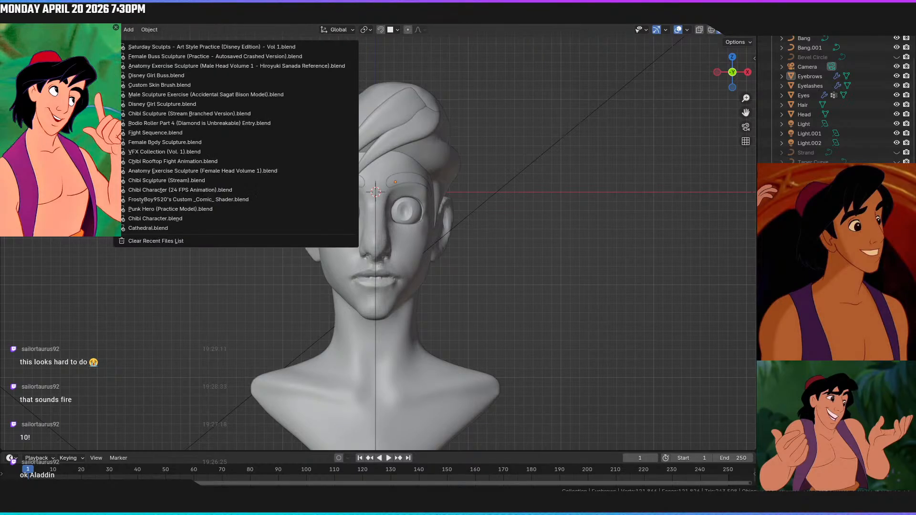
left_click(172, 56)
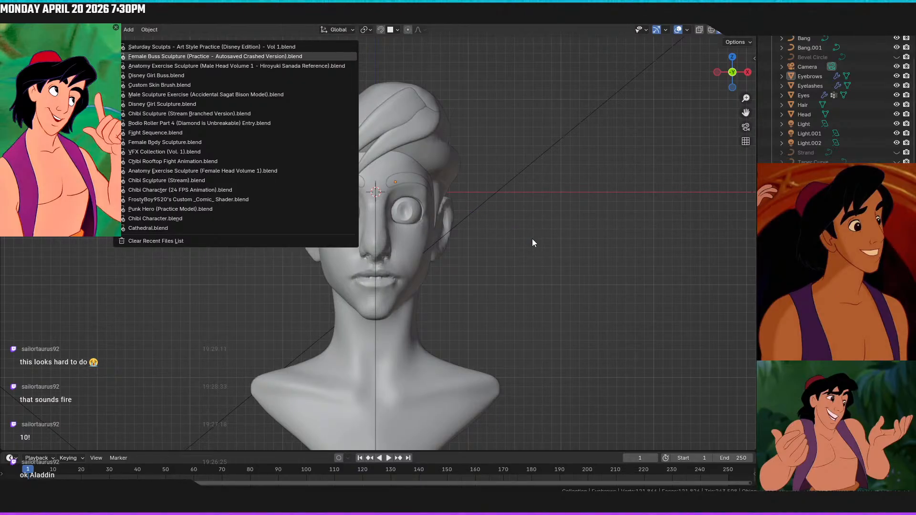
Show the female bust in Rendered shading and examine it from the front and in side view
key("z")
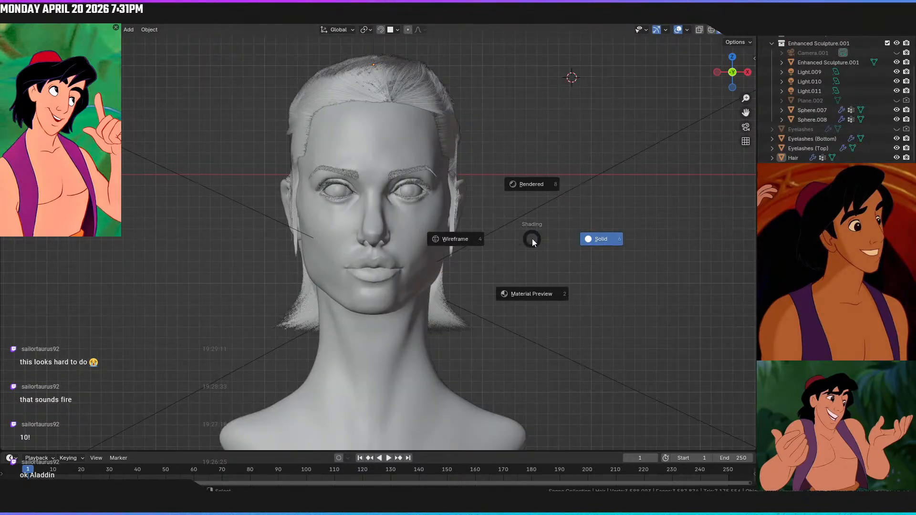
left_click(531, 184)
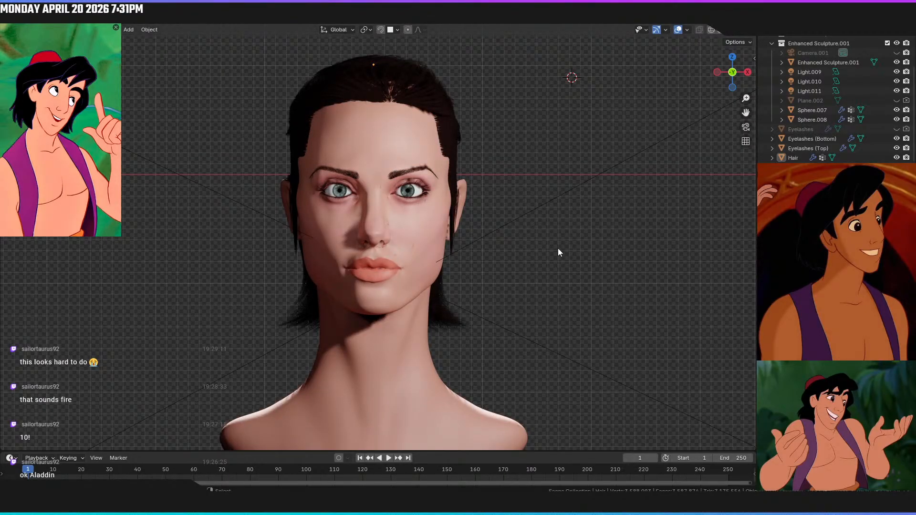
middle_click_drag(553, 248, 503, 253)
scroll(448, 263, "up", 1)
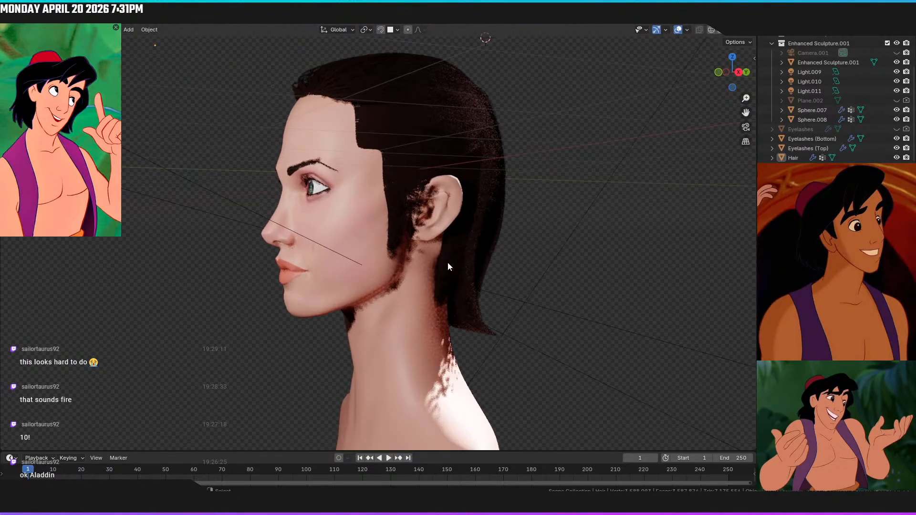
key("KP_3")
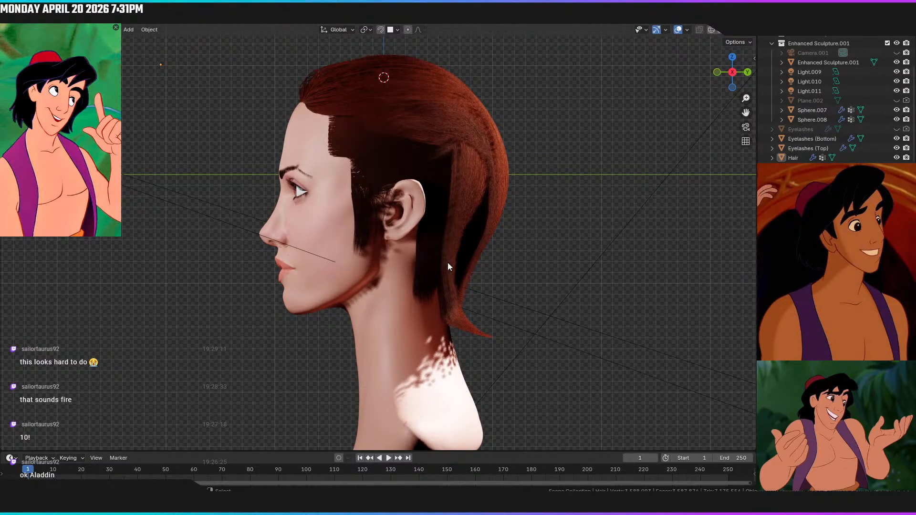
Return the female bust to a front view in Solid shading and reopen the recent file Saturday Sculpts - Art Style Practice (Disney Edition) - Vol 1.blend
key("KP_1")
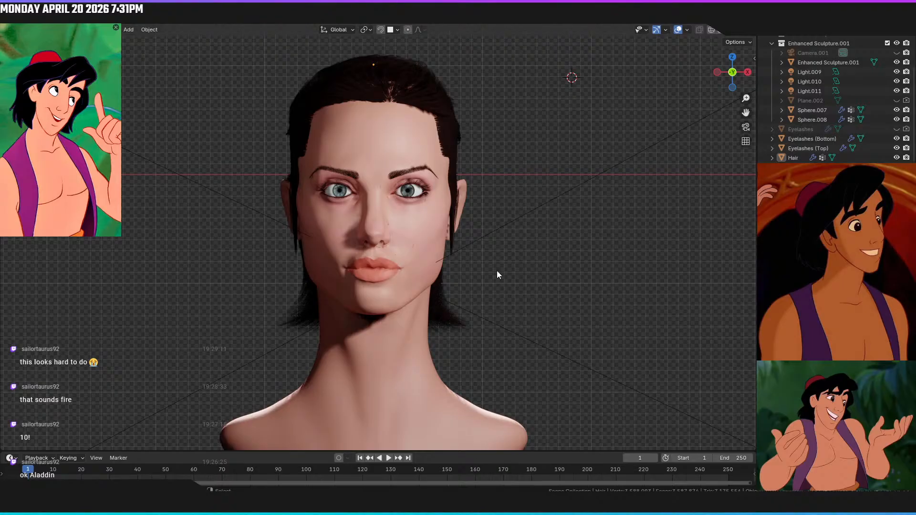
key("z")
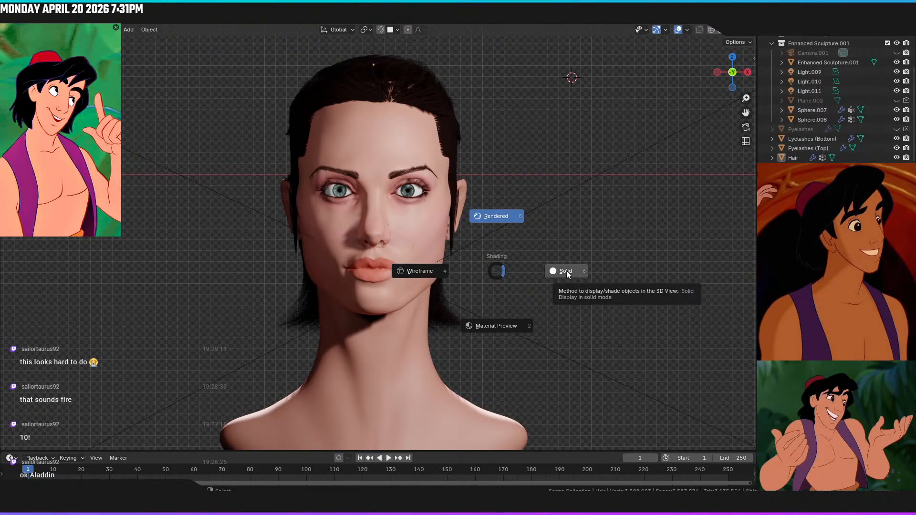
left_click(565, 271)
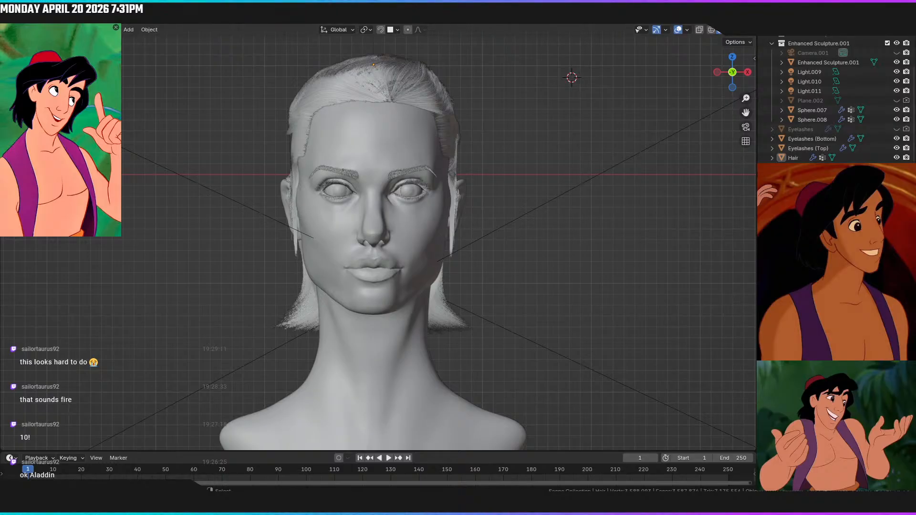
mouse_move(71, 45)
left_click(209, 56)
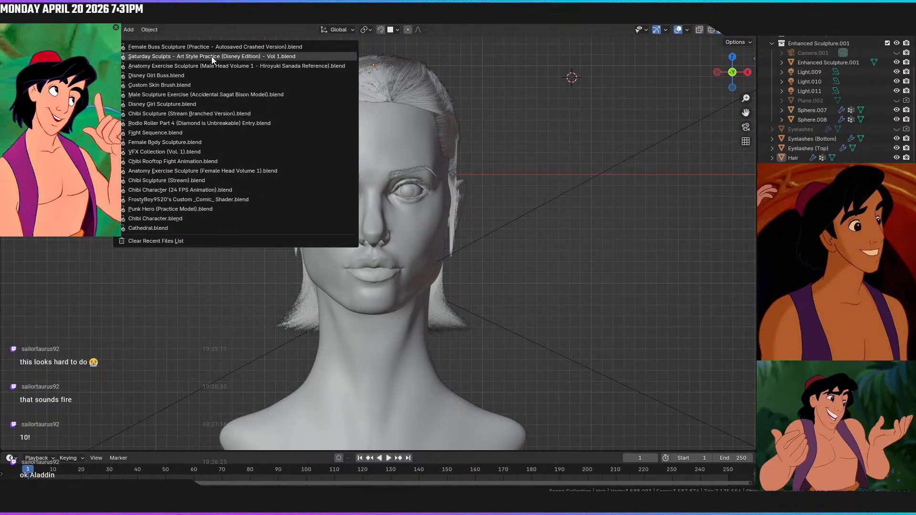
key("z")
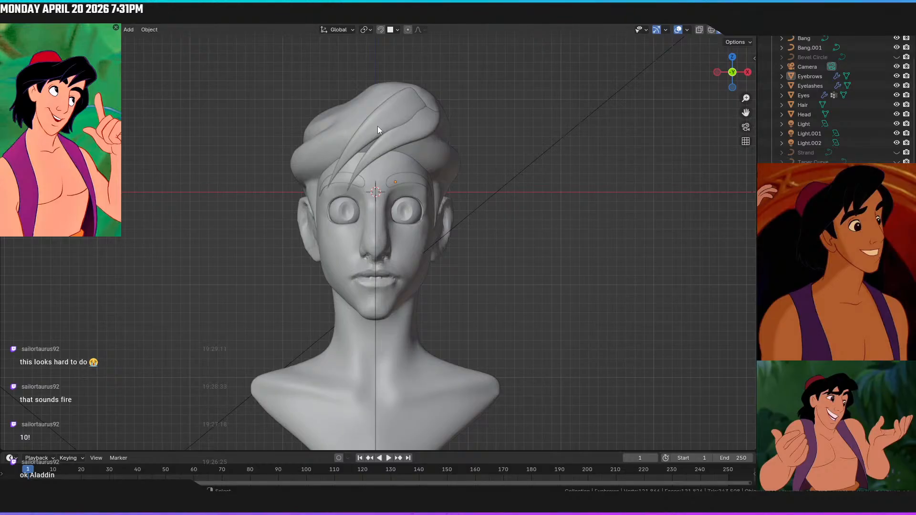
Select the Hair object and add a Boolean modifier to it
left_click(373, 98)
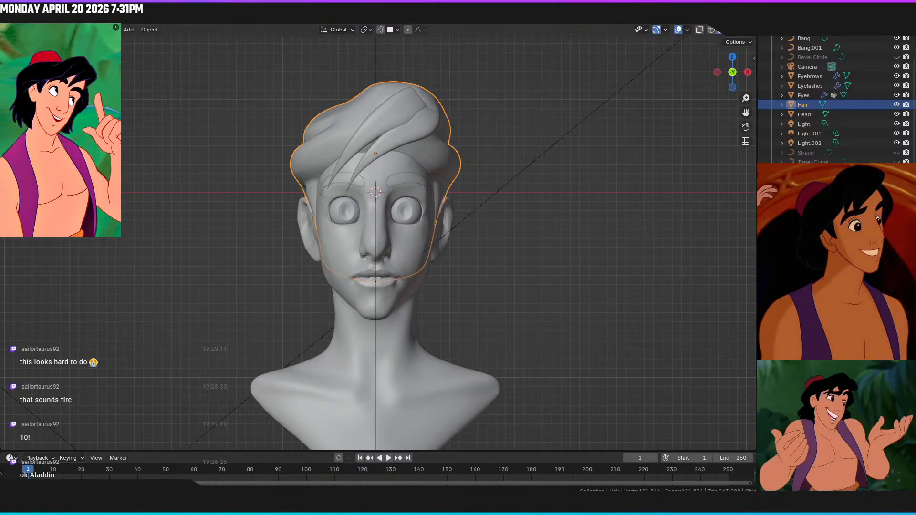
mouse_move(782, 245)
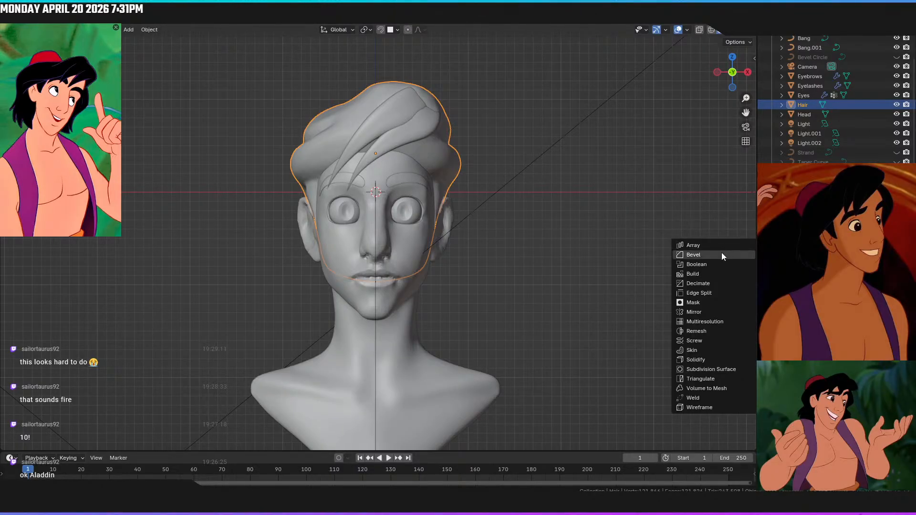
left_click(717, 264)
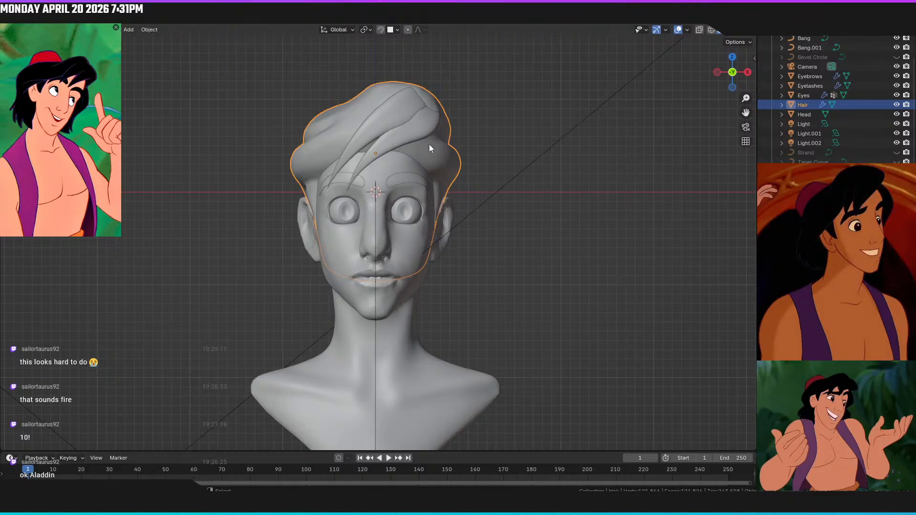
Convert the two bang curves, Bang.001 and Bang, to meshes
left_click(407, 123)
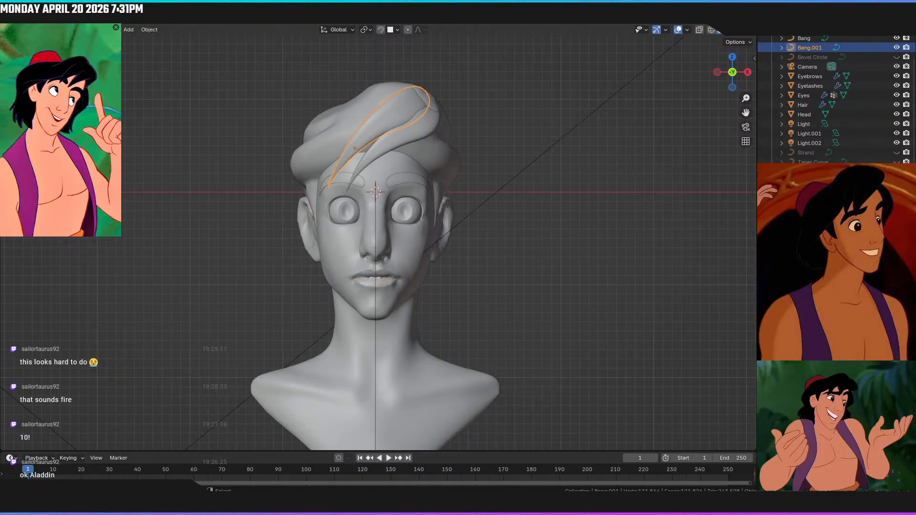
left_click(148, 31)
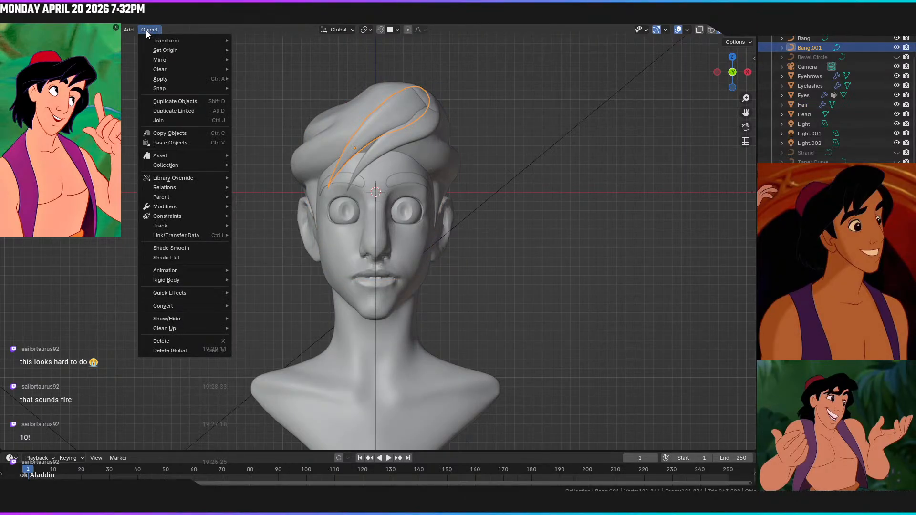
mouse_move(165, 306)
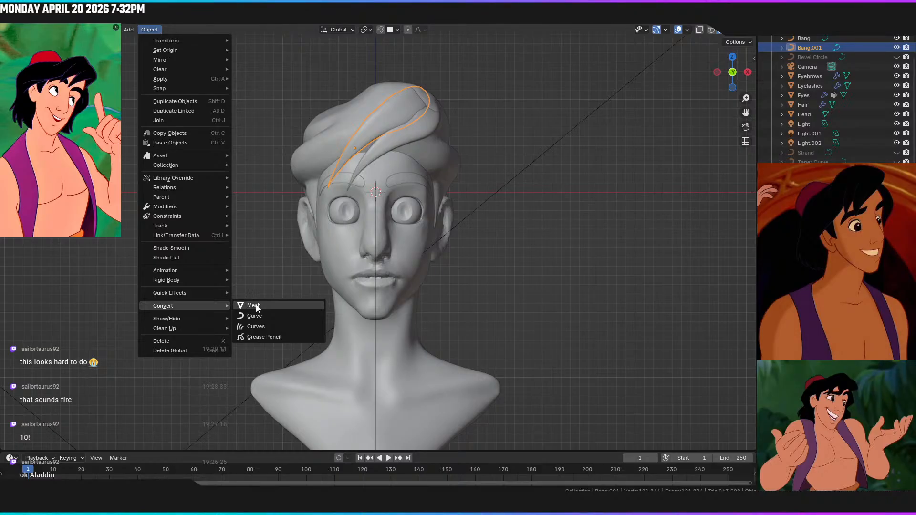
left_click(254, 306)
left_click(383, 145)
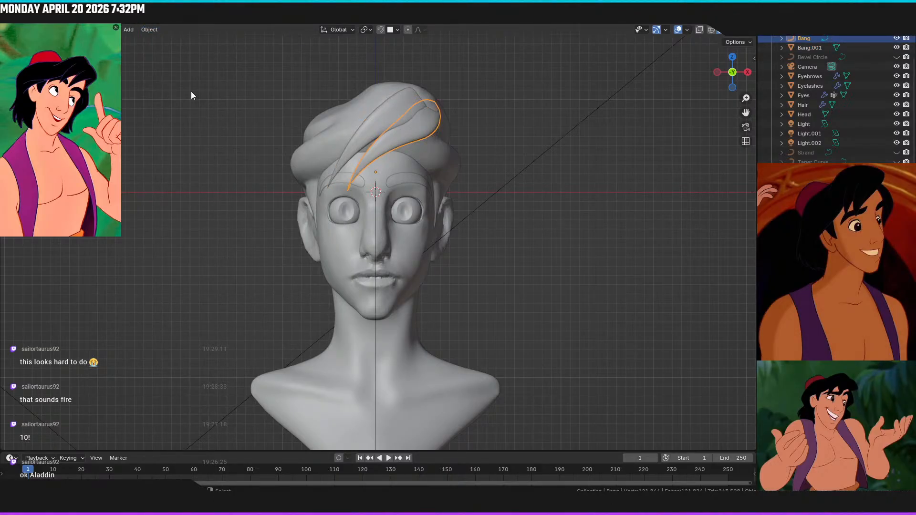
left_click(149, 30)
mouse_move(193, 307)
left_click(259, 308)
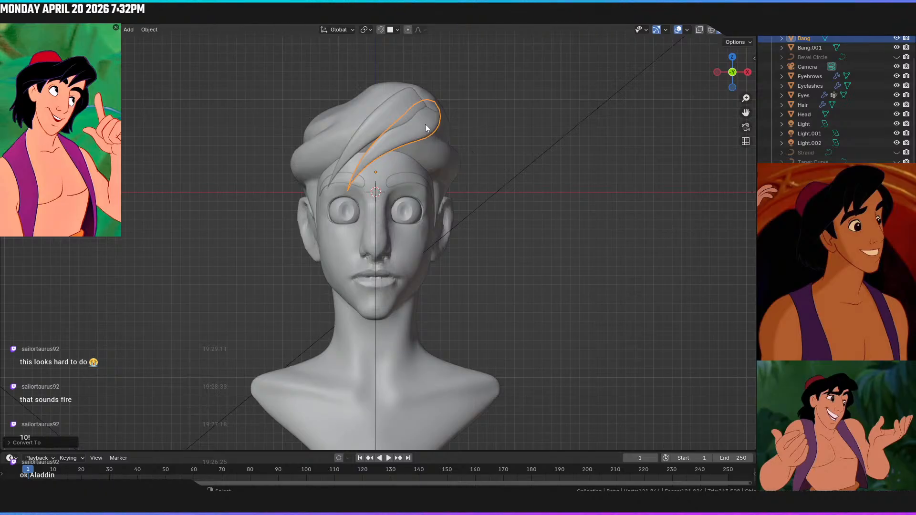
Merge both bang meshes into the Hair object with Boolean modifiers and apply them
left_click(441, 151)
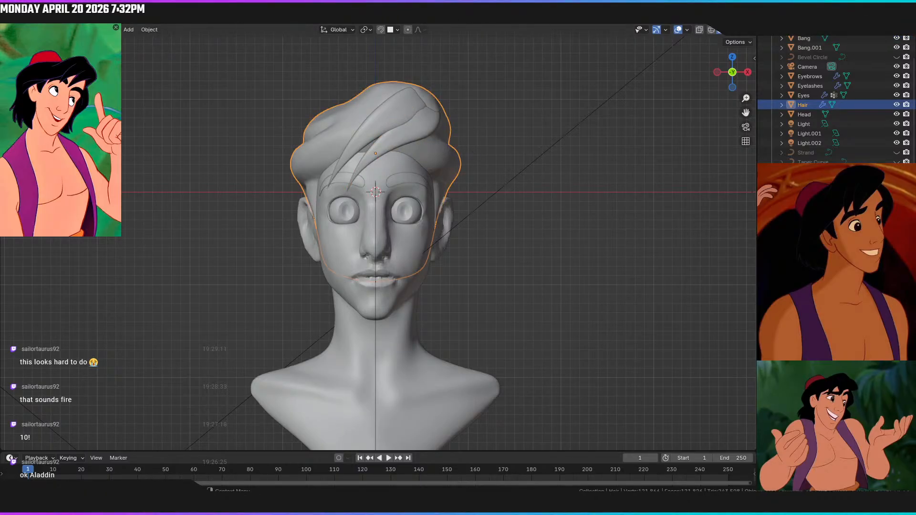
left_click(422, 126)
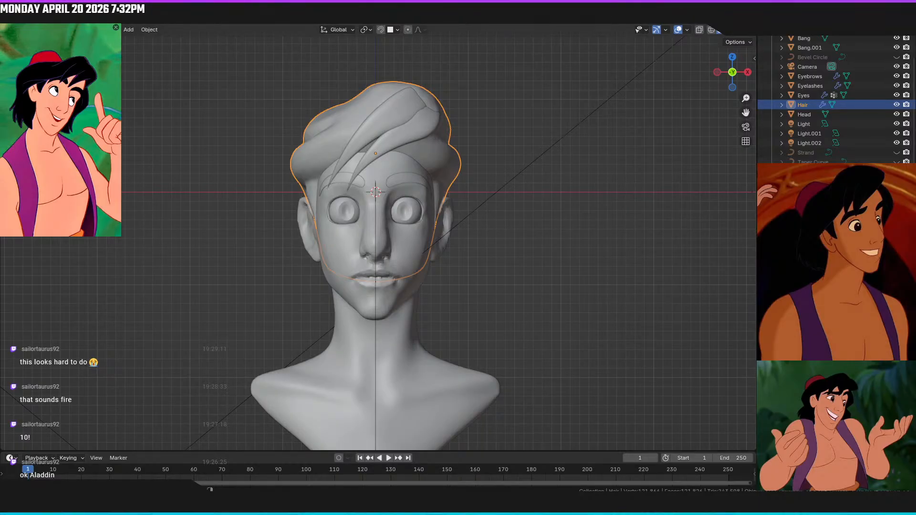
key("ctrl+a")
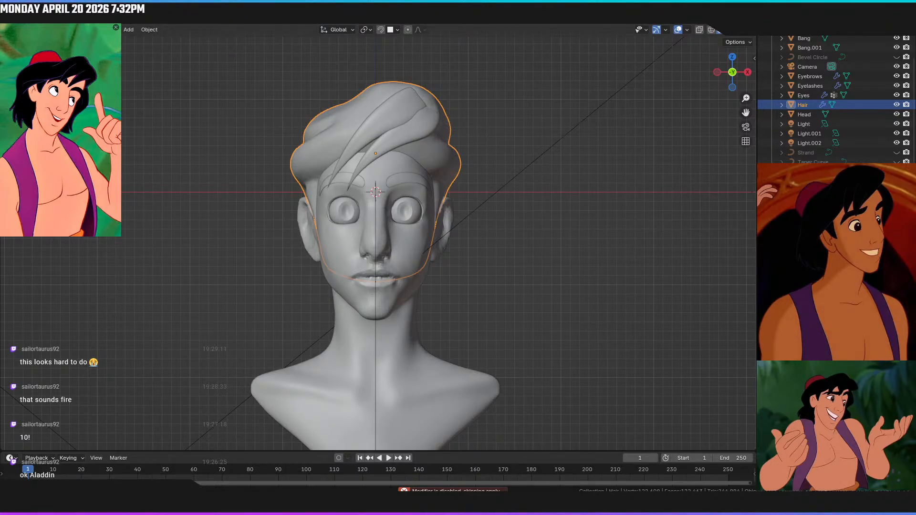
left_click(388, 113)
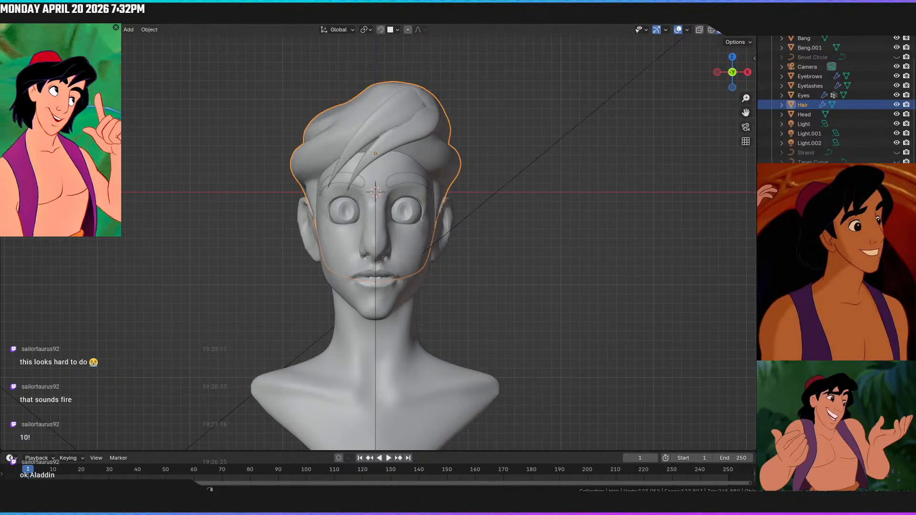
key("ctrl+a")
Delete the leftover Bang and Bang.001 objects
left_click(403, 137)
left_click(410, 130)
left_click(410, 130)
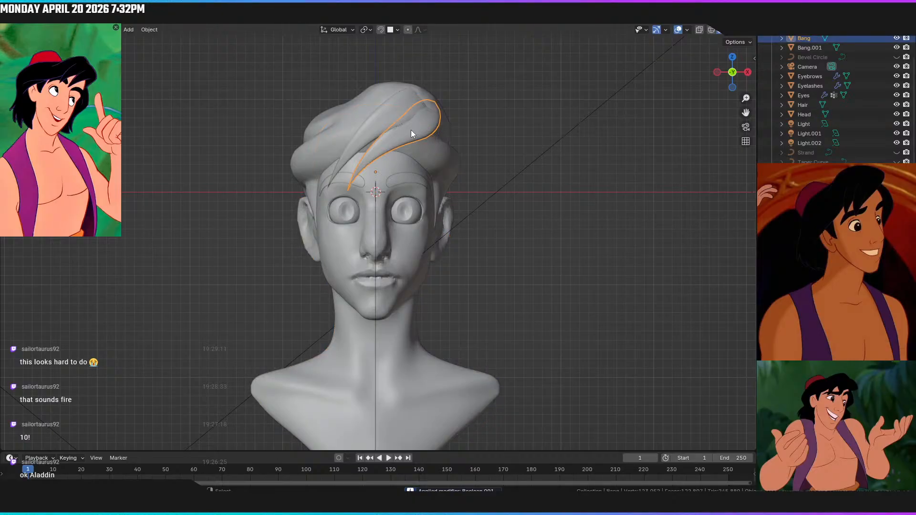
key("x")
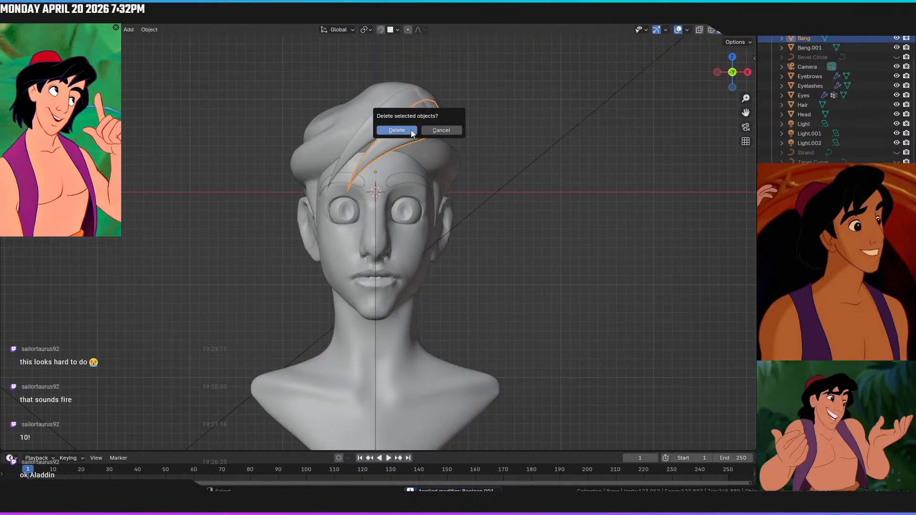
left_click(411, 131)
left_click(373, 120)
left_click(374, 121)
key("x")
left_click(377, 120)
Bring the Hair object into Sculpt Mode and set up the Scrape brush with a 60 px radius
left_click(405, 112)
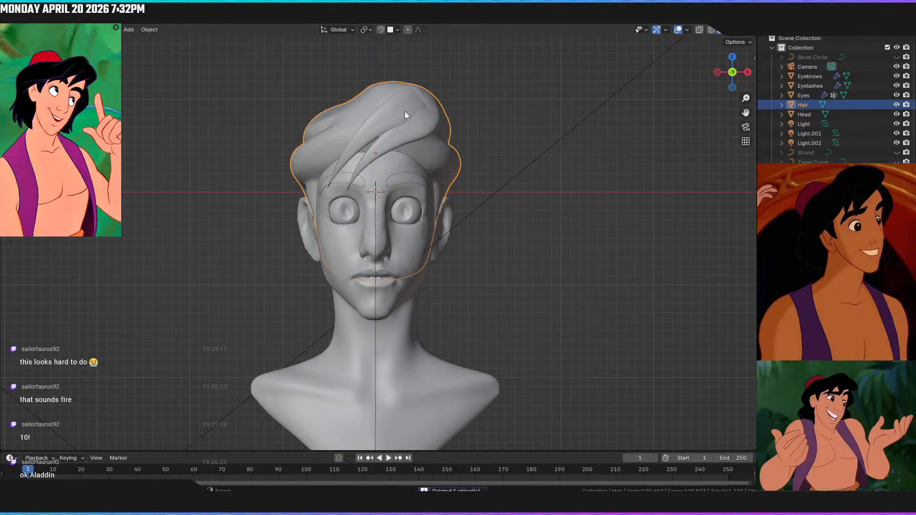
left_click(208, 24)
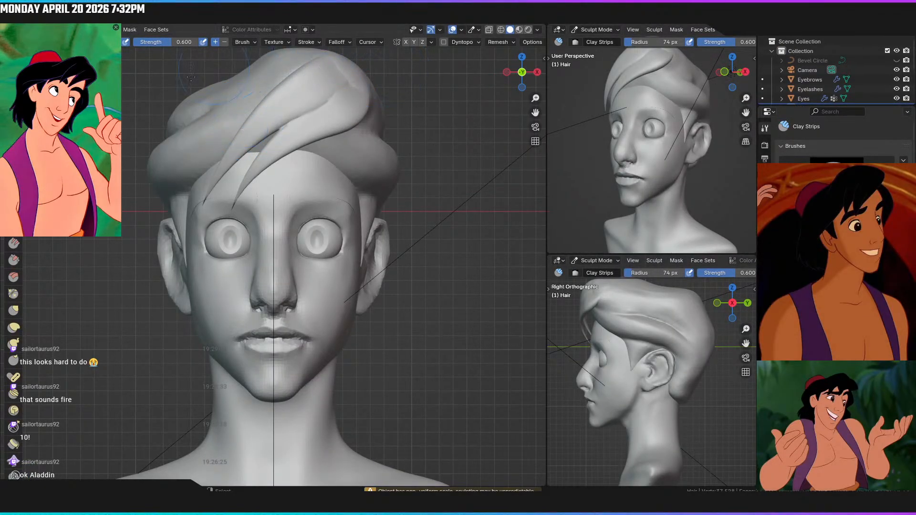
mouse_move(328, 113)
middle_mouse_down()
mouse_move(306, 139)
mouse_move(334, 232)
middle_mouse_up()
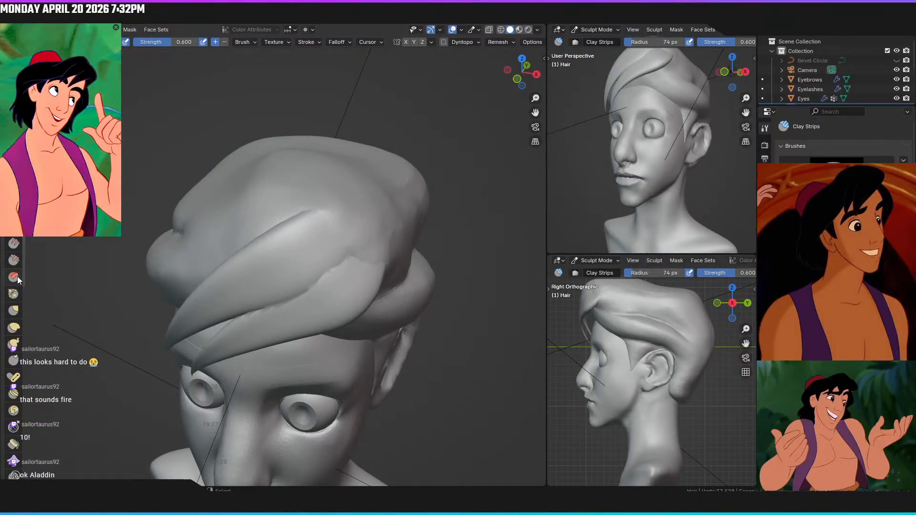
left_click(14, 262)
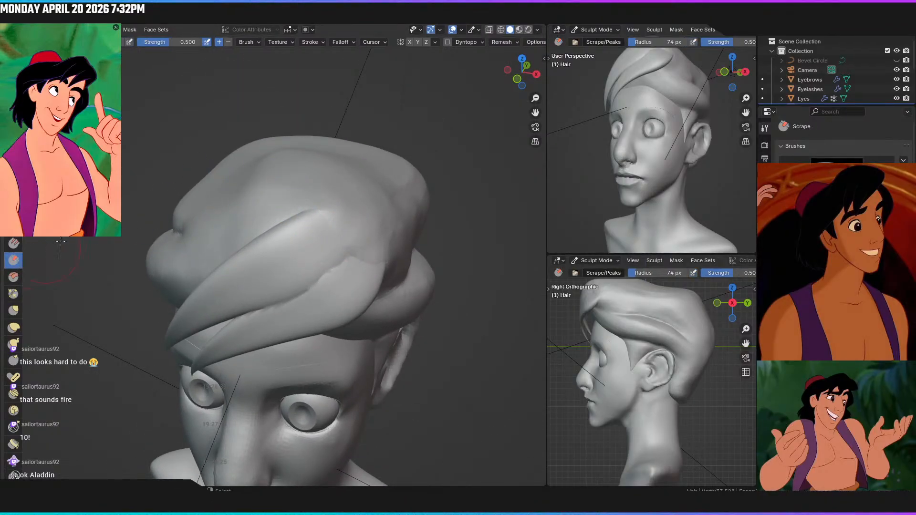
left_click(286, 247)
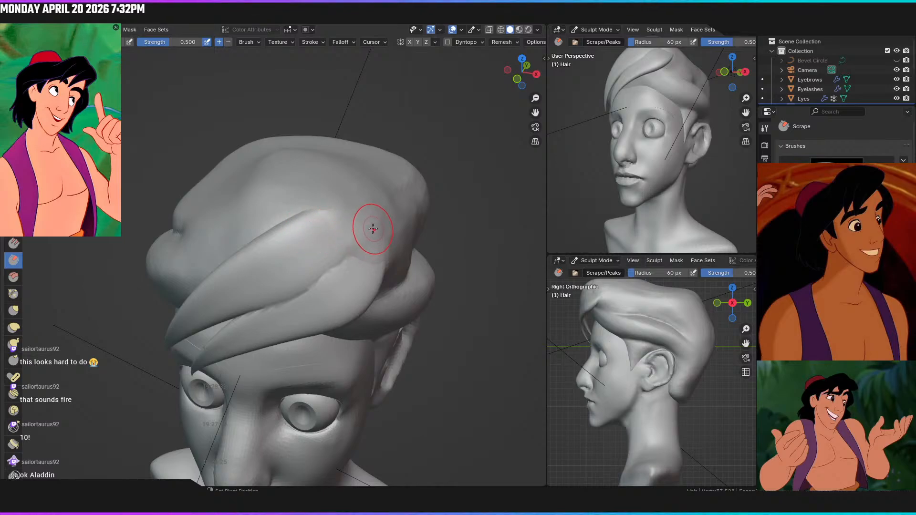
Scrape down the ridge where the upper bang strand's root joins the top of the hair
middle_click_drag(375, 228, 343, 234, "shift")
scroll(343, 235, "up", 5)
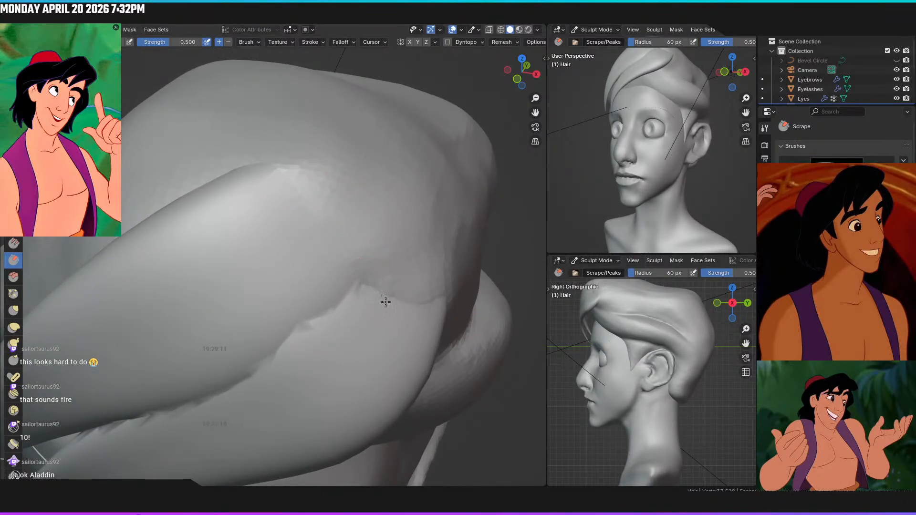
mouse_move(401, 279)
middle_mouse_down()
mouse_move(381, 250)
mouse_move(398, 251)
mouse_move(337, 205)
mouse_move(218, 204)
middle_mouse_up()
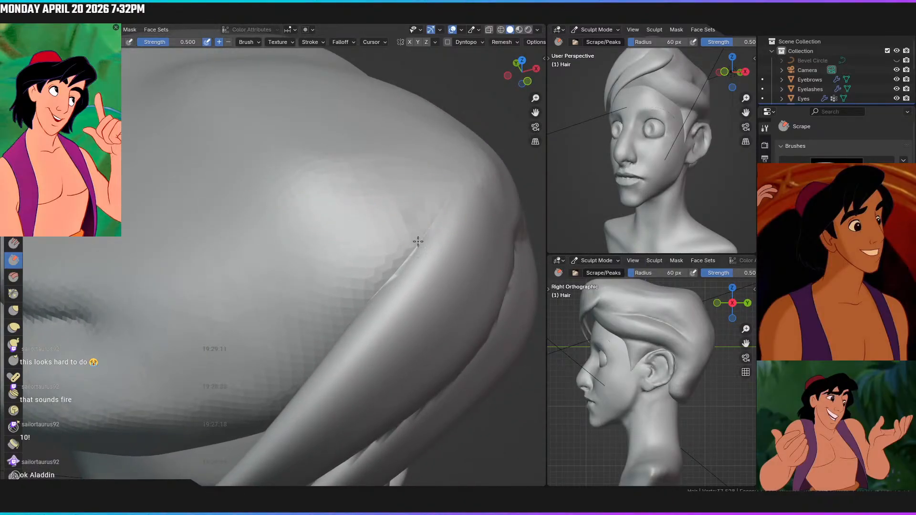
mouse_move(419, 240)
middle_mouse_down()
mouse_move(450, 225)
mouse_move(421, 227)
middle_mouse_up()
mouse_move(394, 260)
middle_mouse_down()
mouse_move(467, 125)
mouse_move(380, 84)
mouse_move(436, 293)
mouse_move(354, 293)
mouse_move(253, 254)
mouse_move(380, 317)
mouse_move(407, 280)
mouse_move(397, 265)
mouse_move(419, 229)
mouse_move(344, 192)
middle_mouse_up()
Clean up the jagged seam between the side of the bang strand and the hair beneath it
mouse_move(296, 317)
middle_mouse_down()
mouse_move(332, 268)
mouse_move(317, 248)
middle_mouse_up()
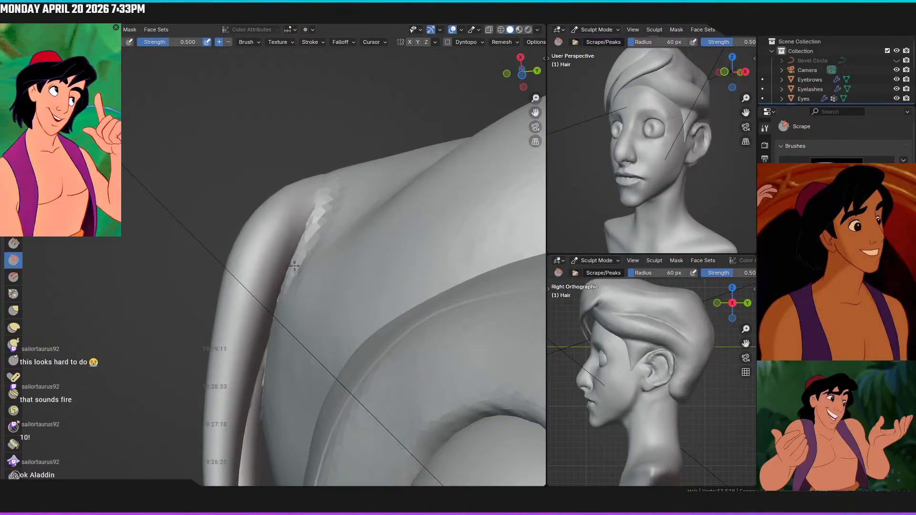
mouse_move(300, 279)
middle_mouse_down()
mouse_move(313, 256)
mouse_move(309, 267)
mouse_move(302, 245)
middle_mouse_up()
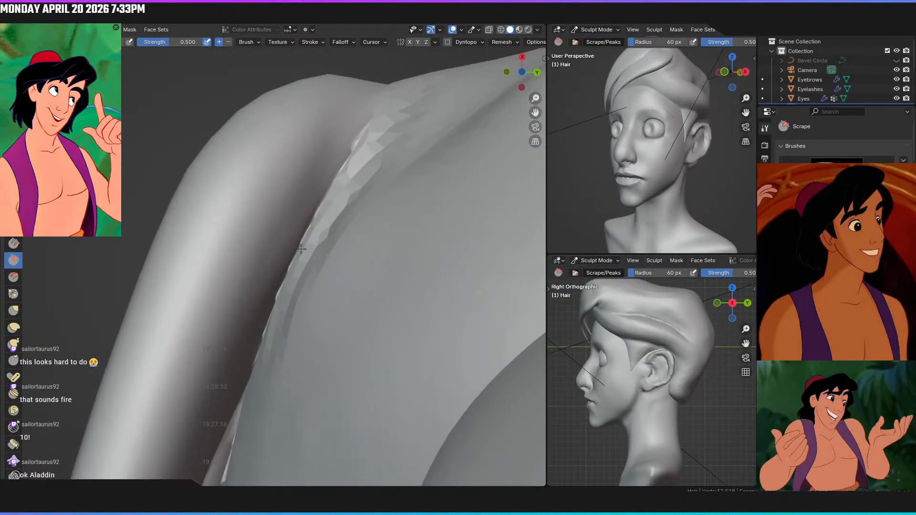
mouse_move(287, 313)
middle_mouse_down()
mouse_move(297, 246)
mouse_move(248, 192)
mouse_move(239, 274)
mouse_move(227, 220)
mouse_move(220, 223)
middle_mouse_up()
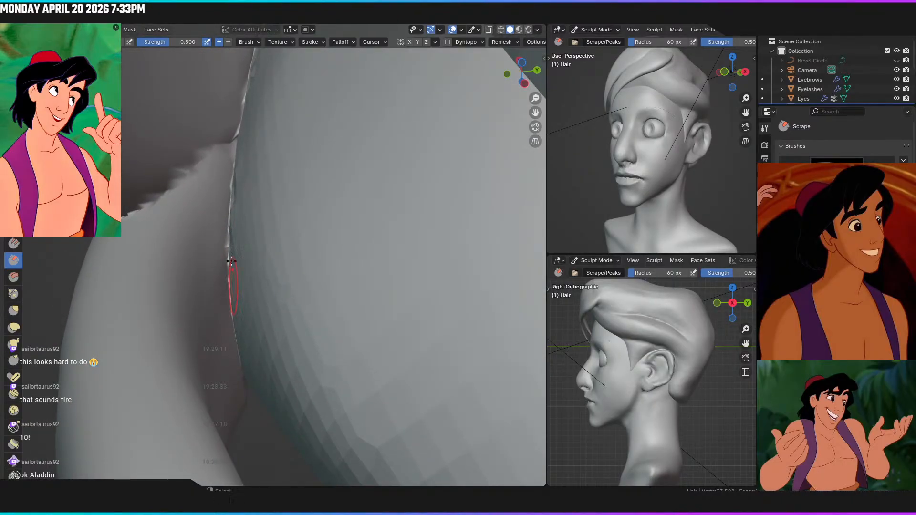
middle_click_drag(236, 323, 213, 237)
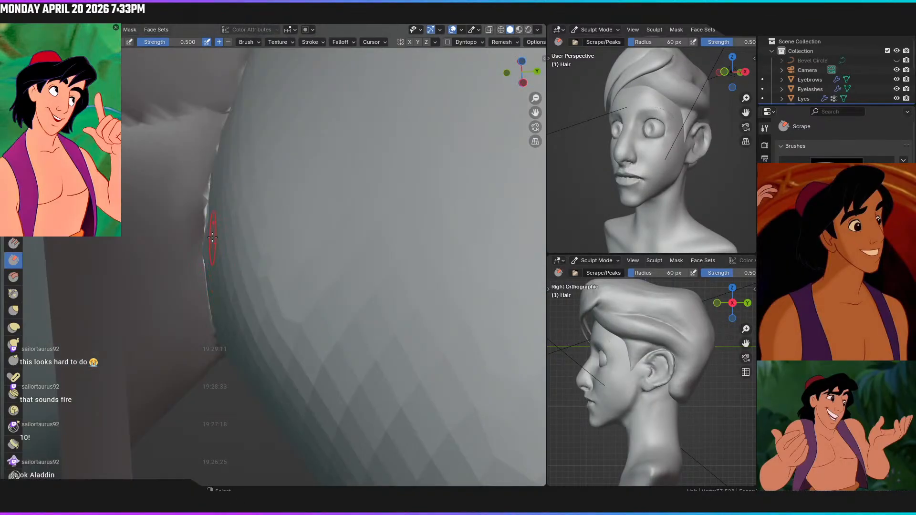
middle_click_drag(209, 304, 193, 224)
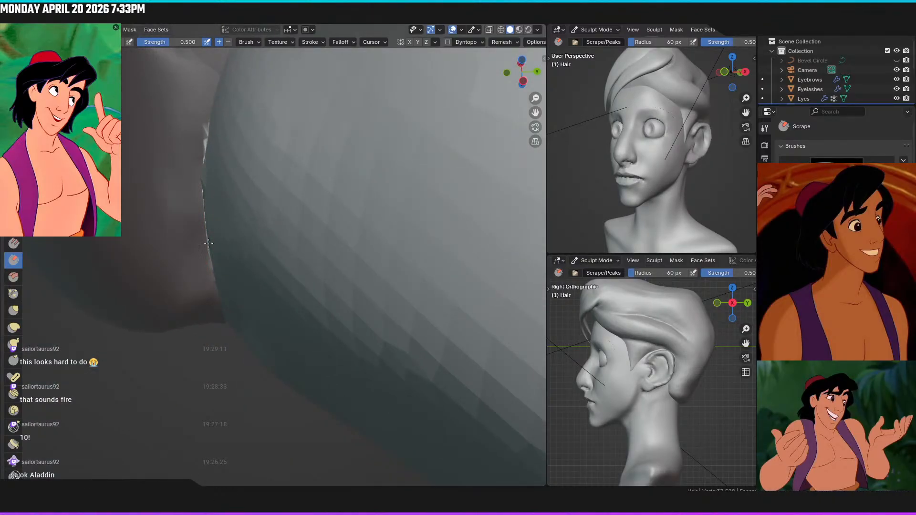
mouse_move(221, 272)
middle_mouse_down()
mouse_move(255, 204)
mouse_move(311, 139)
middle_mouse_up()
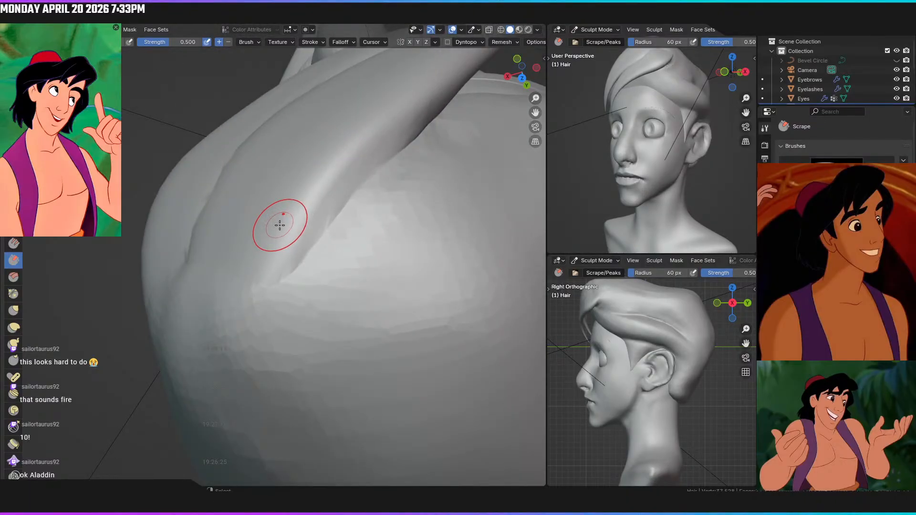
Scrape the lower bang strand's root where it blends into the side of the hair
key("KP_1")
mouse_move(322, 260)
middle_mouse_down()
mouse_move(246, 255)
mouse_move(275, 257)
mouse_move(272, 246)
mouse_move(248, 296)
middle_mouse_up()
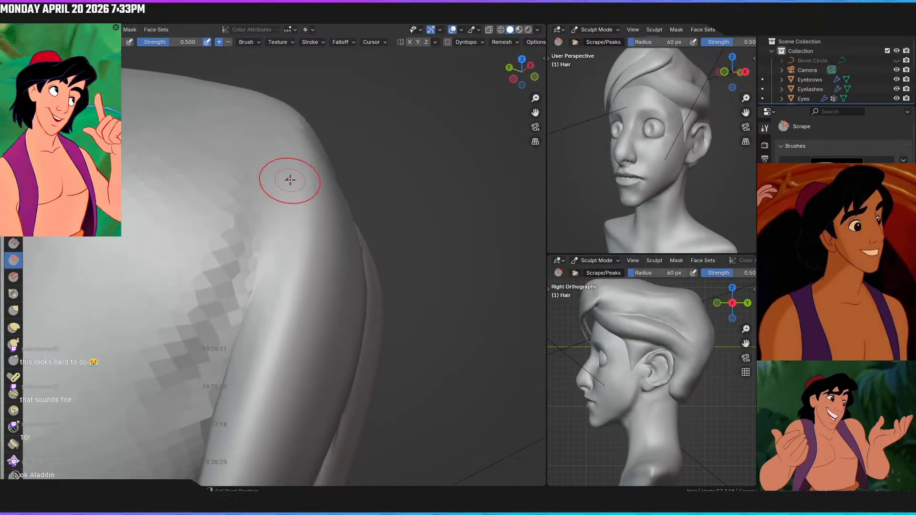
mouse_move(215, 366)
middle_mouse_down()
mouse_move(284, 244)
mouse_move(264, 248)
middle_mouse_up()
mouse_move(241, 348)
middle_mouse_down()
mouse_move(272, 231)
mouse_move(242, 296)
mouse_move(237, 237)
mouse_move(297, 179)
middle_mouse_up()
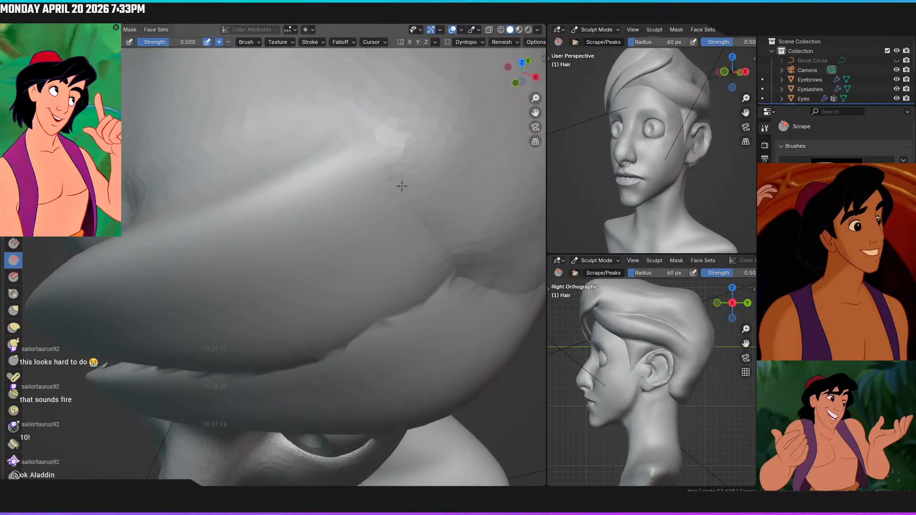
mouse_move(453, 277)
middle_mouse_down()
mouse_move(358, 227)
mouse_move(358, 209)
mouse_move(306, 178)
middle_mouse_up()
mouse_move(374, 230)
left_mouse_down()
mouse_move(378, 240)
mouse_move(366, 252)
left_mouse_up()
mouse_move(391, 254)
middle_mouse_down()
mouse_move(381, 258)
mouse_move(333, 213)
middle_mouse_up()
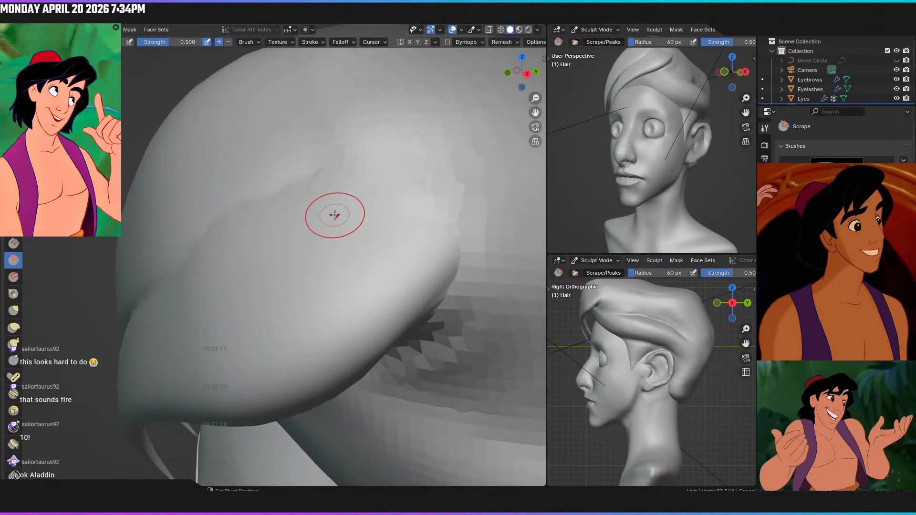
middle_click_drag(425, 235, 403, 192)
mouse_move(370, 248)
middle_mouse_down()
mouse_move(394, 180)
mouse_move(360, 146)
middle_mouse_up()
left_click_drag(360, 147, 326, 200)
Scrape the upper part of the jagged seam on the bang's underside where it meets the hair
mouse_move(308, 229)
middle_mouse_down()
mouse_move(346, 158)
mouse_move(329, 122)
middle_mouse_up()
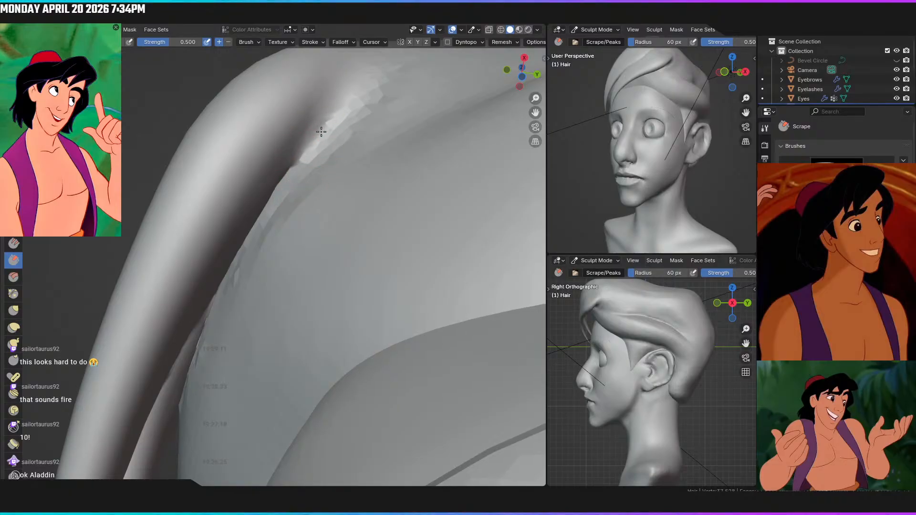
mouse_move(296, 184)
middle_mouse_down()
mouse_move(313, 125)
mouse_move(310, 165)
middle_mouse_up()
left_click_drag(328, 114, 284, 179)
mouse_move(308, 127)
left_mouse_down()
mouse_move(253, 229)
mouse_move(267, 175)
mouse_move(234, 229)
left_mouse_up()
middle_click_drag(239, 220, 327, 151)
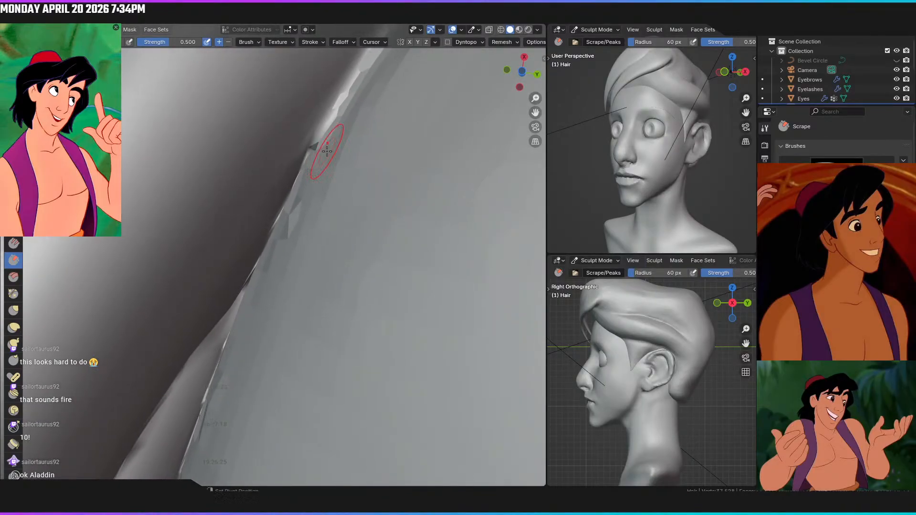
mouse_move(307, 147)
left_mouse_down()
mouse_move(329, 125)
mouse_move(262, 248)
left_mouse_up()
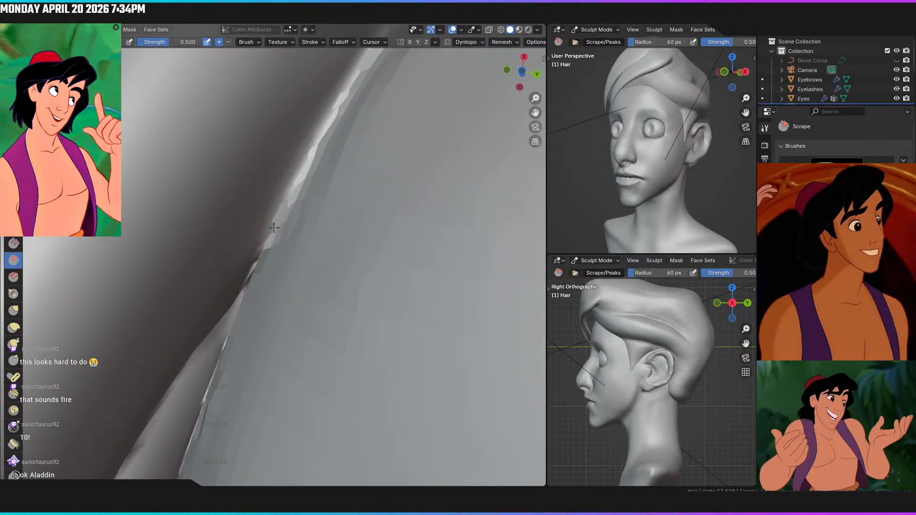
Scrape down the narrow crevice behind the bang, along the jagged edge near where the two strands split
middle_click_drag(251, 285, 305, 196)
left_click_drag(285, 192, 282, 244)
left_click_drag(282, 210, 281, 308)
left_click_drag(282, 229, 283, 353)
middle_click_drag(297, 262, 280, 207, "shift")
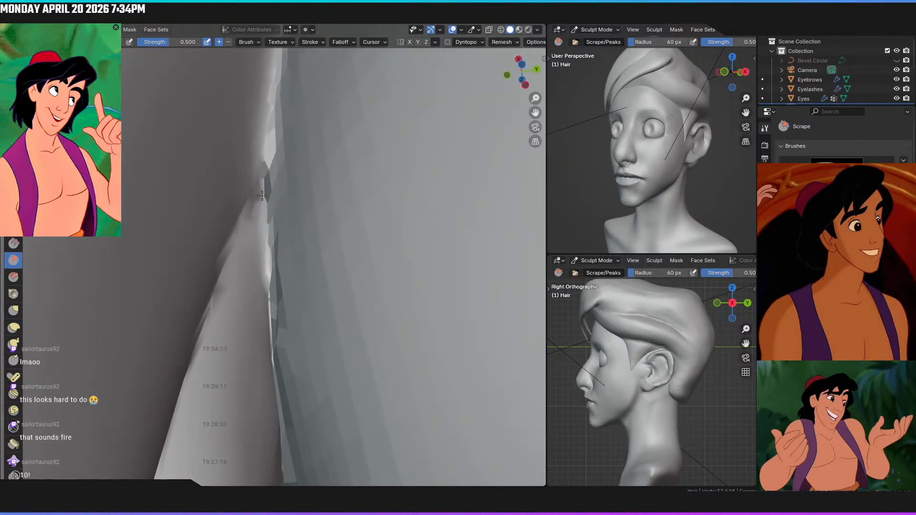
left_click_drag(269, 205, 280, 305)
mouse_move(270, 229)
left_mouse_down()
mouse_move(273, 334)
mouse_move(271, 318)
left_mouse_up()
middle_click_drag(263, 308, 256, 239, "shift")
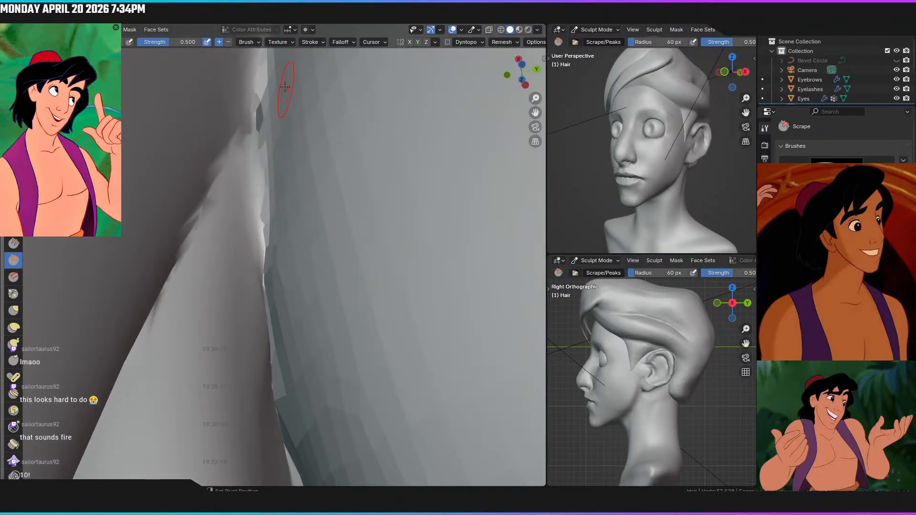
left_click_drag(275, 291, 273, 327)
left_click_drag(262, 268, 271, 315)
Scrape and smooth the remaining lower stretch of the seam behind the bang where it runs into the hair
middle_click_drag(262, 239, 239, 241)
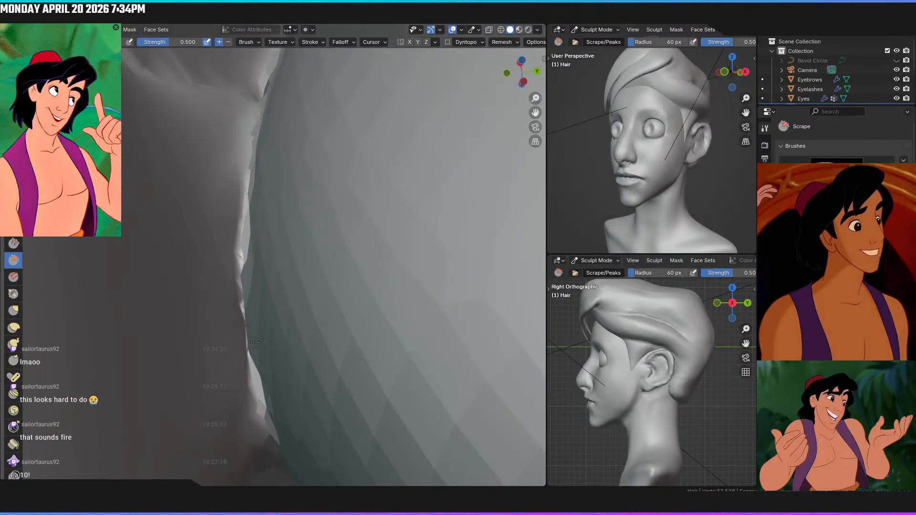
left_click_drag(251, 258, 256, 368)
middle_click_drag(256, 366, 245, 271, "shift")
left_click_drag(241, 246, 266, 346)
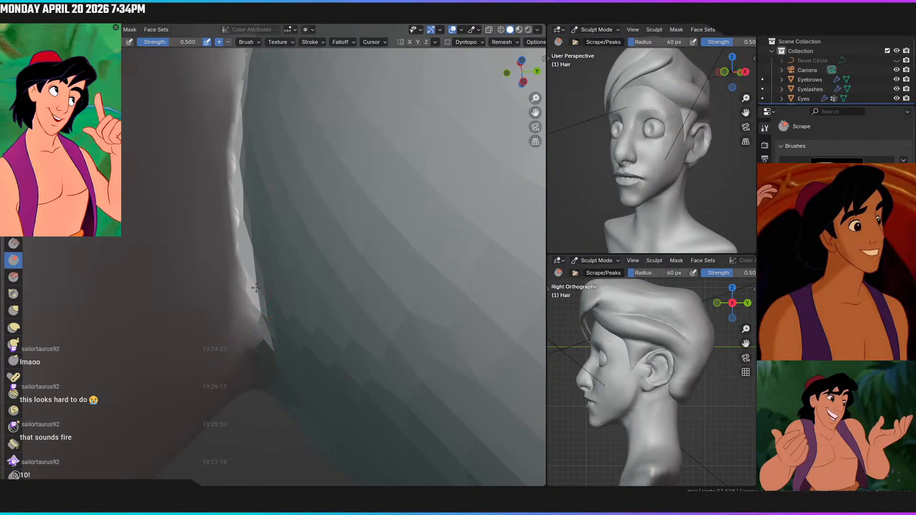
middle_click_drag(270, 306, 276, 150)
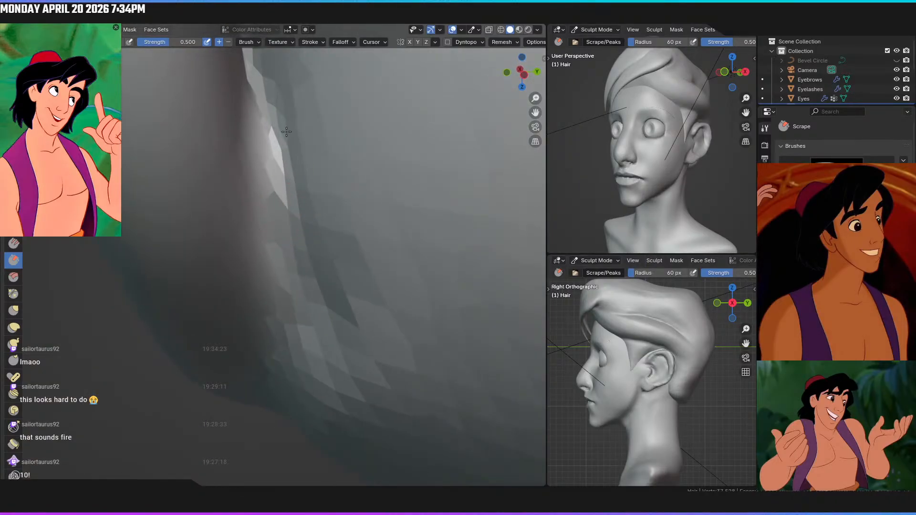
scroll(353, 268, "down", 4)
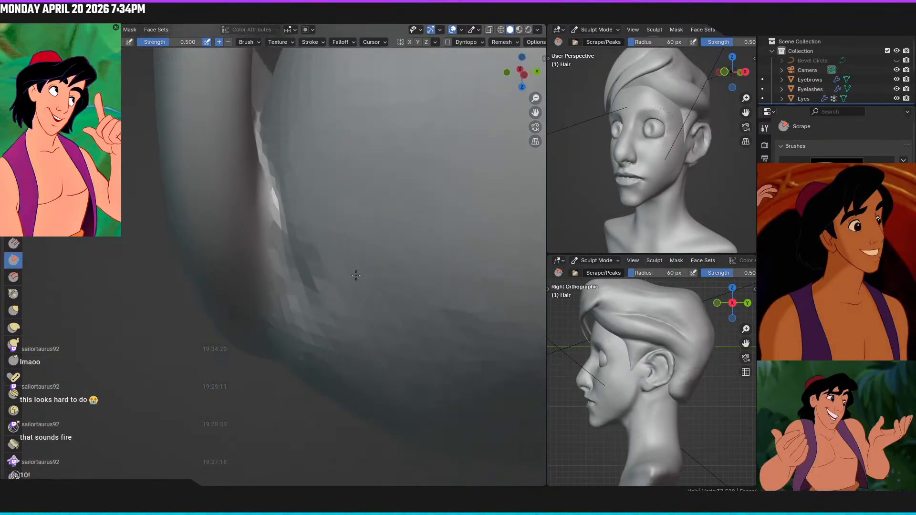
middle_click_drag(334, 248, 334, 196)
mouse_move(303, 198)
left_mouse_down("shift")
mouse_move(287, 213)
mouse_move(291, 269)
left_mouse_up("shift")
mouse_move(299, 228)
left_mouse_down("shift")
mouse_move(283, 252)
mouse_move(297, 242)
left_mouse_up("shift")
Smooth out the jagged seam between the two bang strands on the front of the hair
key("KP_1")
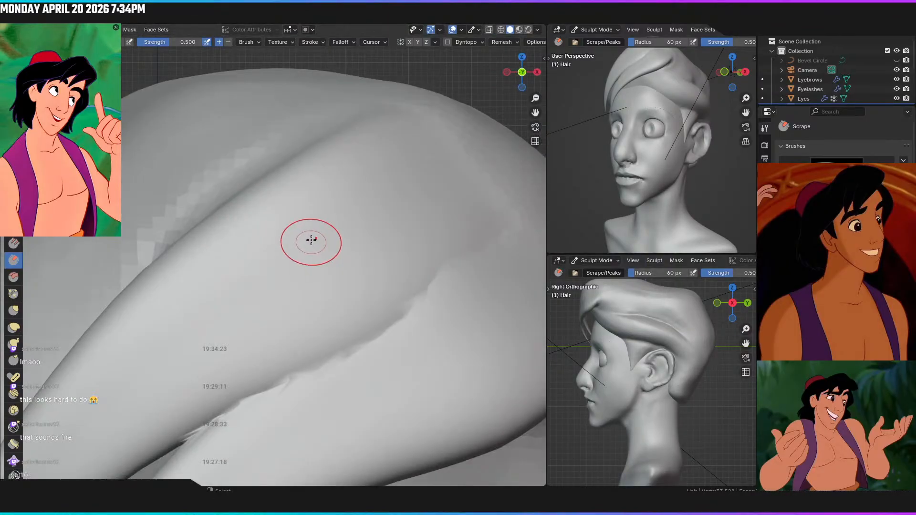
middle_click_drag(314, 224, 343, 336, "ctrl")
mouse_move(349, 263)
middle_mouse_down("shift")
mouse_move(359, 221)
mouse_move(409, 178)
mouse_move(368, 213)
mouse_move(338, 222)
mouse_move(388, 184)
middle_mouse_up("shift")
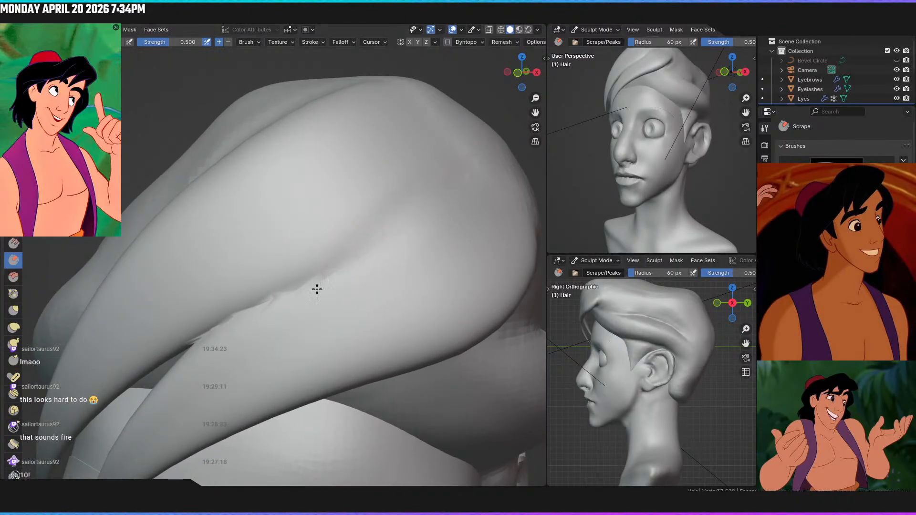
left_click_drag(230, 317, 213, 314, "shift")
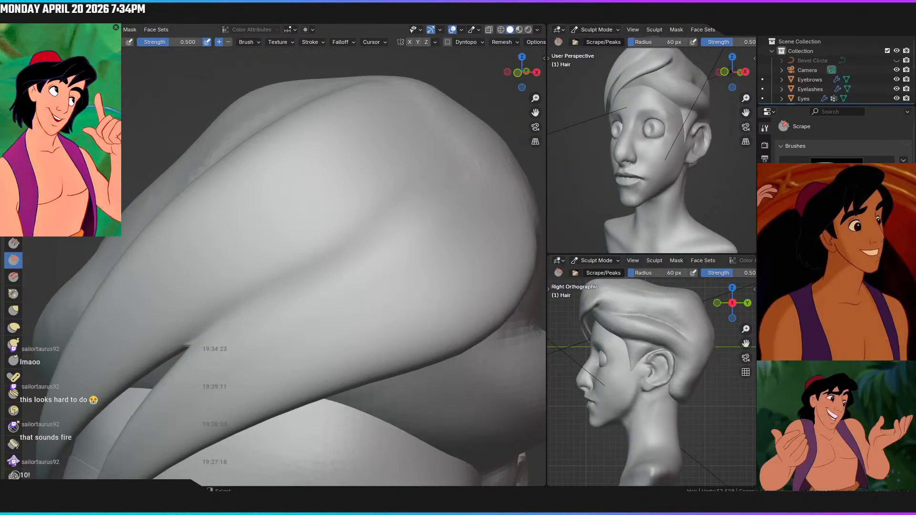
Carve a crisp crease between the two bang strands with the Draw Sharp brush, from the root to where they split
left_click(14, 76)
left_click_drag(452, 171, 394, 237)
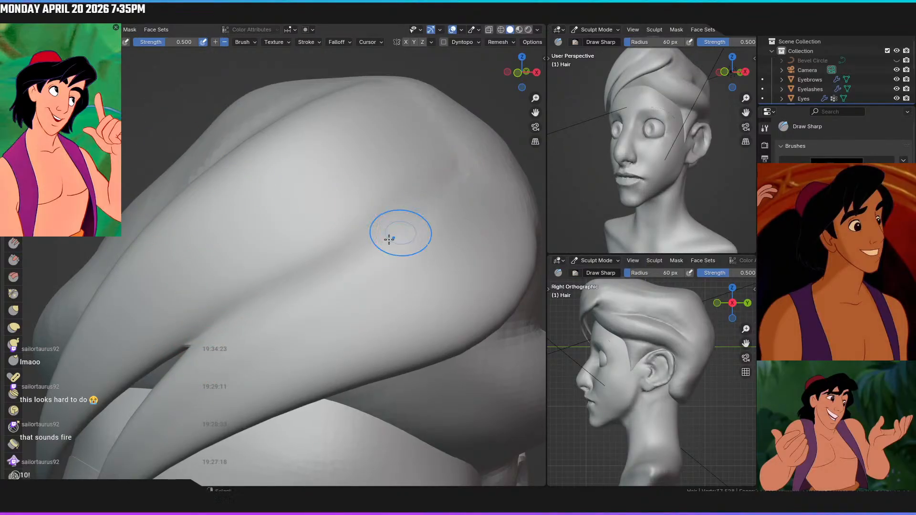
left_click_drag(453, 168, 369, 241)
left_click_drag(426, 188, 361, 250)
left_click_drag(450, 174, 359, 240)
left_click_drag(407, 208, 313, 274)
left_click_drag(362, 243, 299, 276)
left_click_drag(364, 231, 274, 297)
left_click_drag(351, 244, 196, 330)
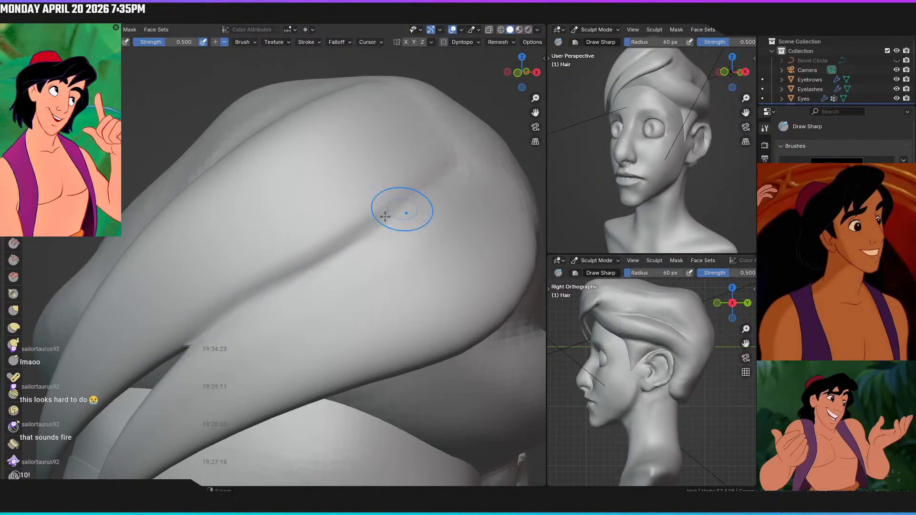
left_click_drag(424, 189, 314, 263)
left_click_drag(370, 233, 304, 268)
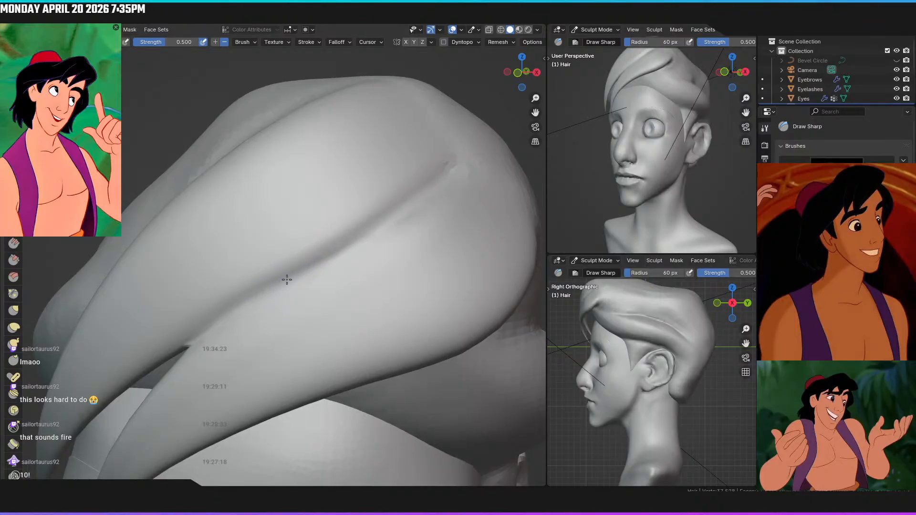
left_click_drag(244, 303, 226, 305)
Inspect the creased bangs from several angles, including the whole bust in Rendered shading in the Layout workspace
scroll(296, 271, "down", 5)
middle_click_drag(323, 281, 311, 187)
scroll(324, 239, "up", 5)
middle_click_drag(339, 239, 381, 210)
scroll(382, 210, "down", 2)
key("KP_1")
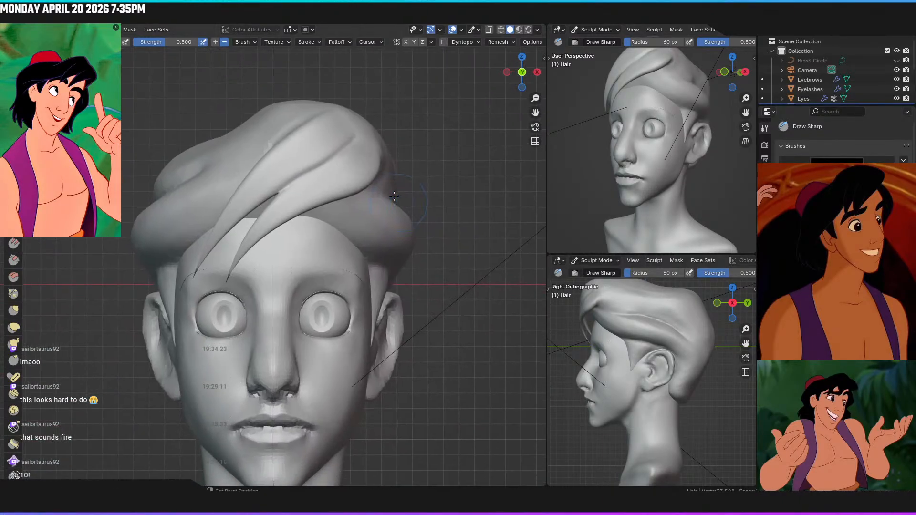
scroll(398, 202, "down", 4)
scroll(322, 200, "up", 1)
left_click(143, 25)
scroll(420, 210, "down", 2)
key("z")
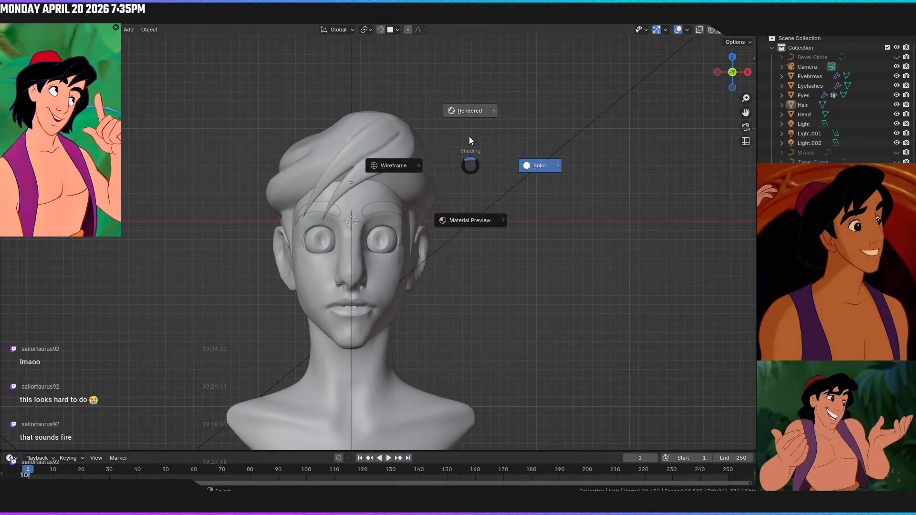
left_click(473, 111)
middle_click_drag(438, 200, 430, 252)
middle_click_drag(418, 199, 411, 172)
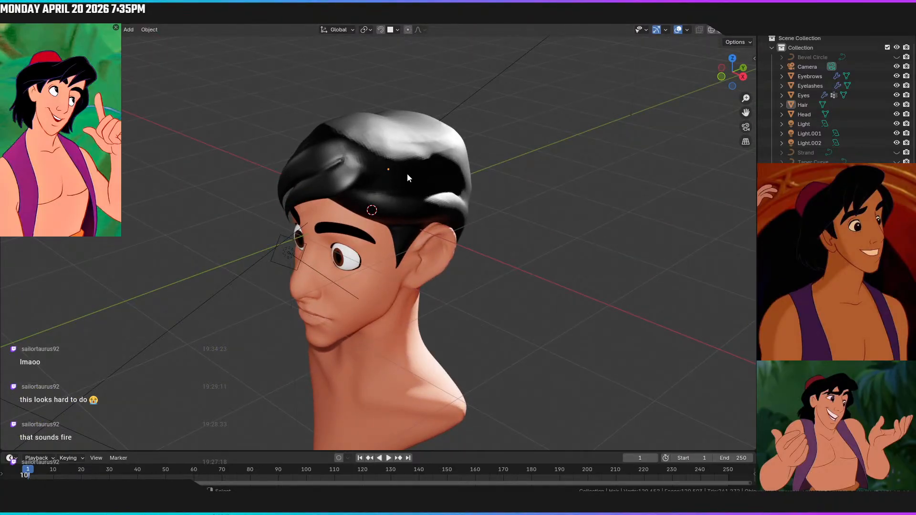
Switch the viewport back to Solid shading and return to the Sculpting workspace with the Hair object in Sculpt Mode
key("z")
left_click(466, 174)
left_click(368, 155)
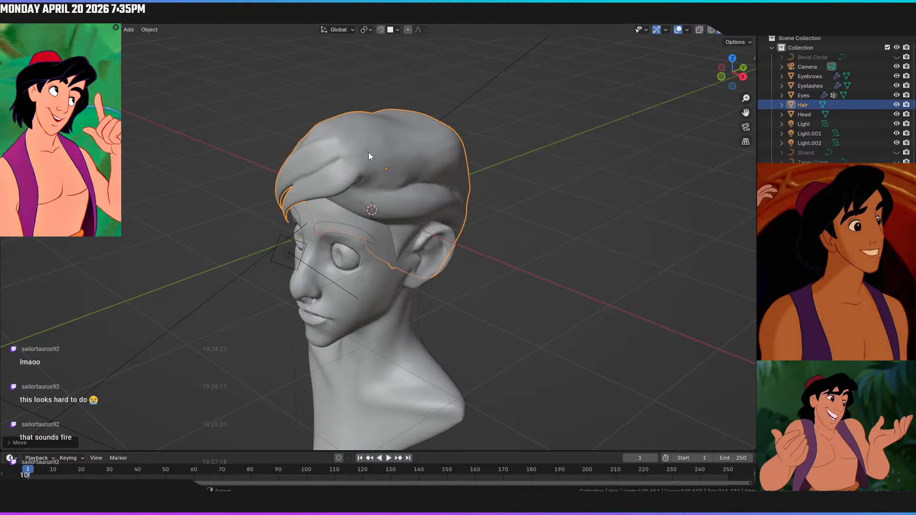
key("ctrl+z")
left_click(196, 19)
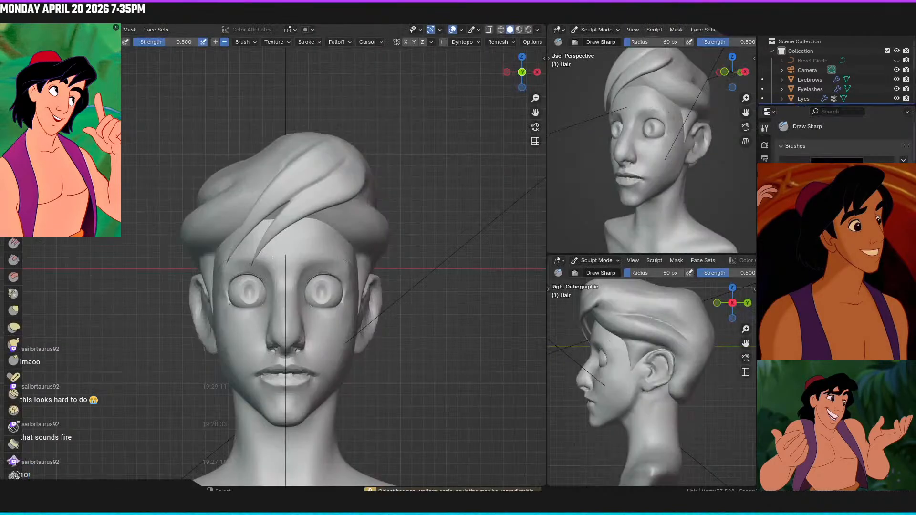
Set the Hair object's voxel size to 0.0105 m and voxel-remesh it
middle_click_drag(333, 139, 278, 178)
scroll(377, 119, "up", 3)
scroll(379, 118, "up", 8)
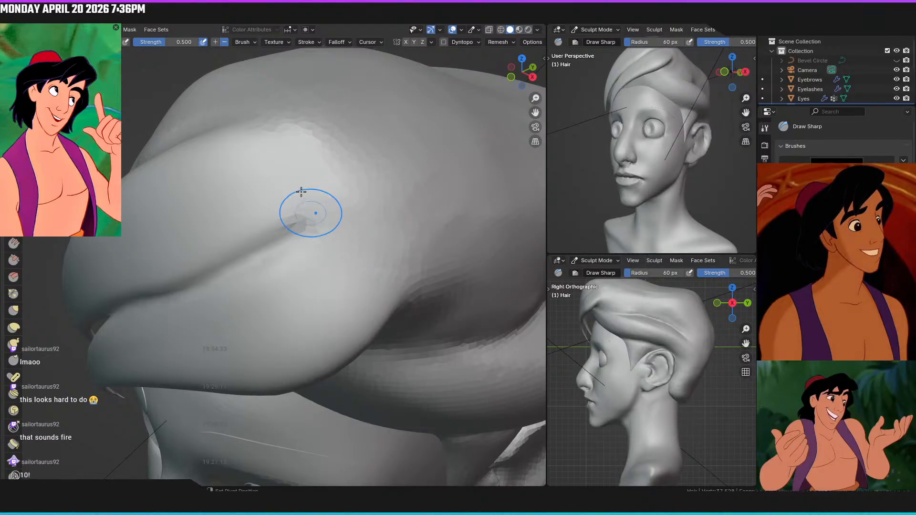
scroll(350, 231, "down", 6)
key("KP_1")
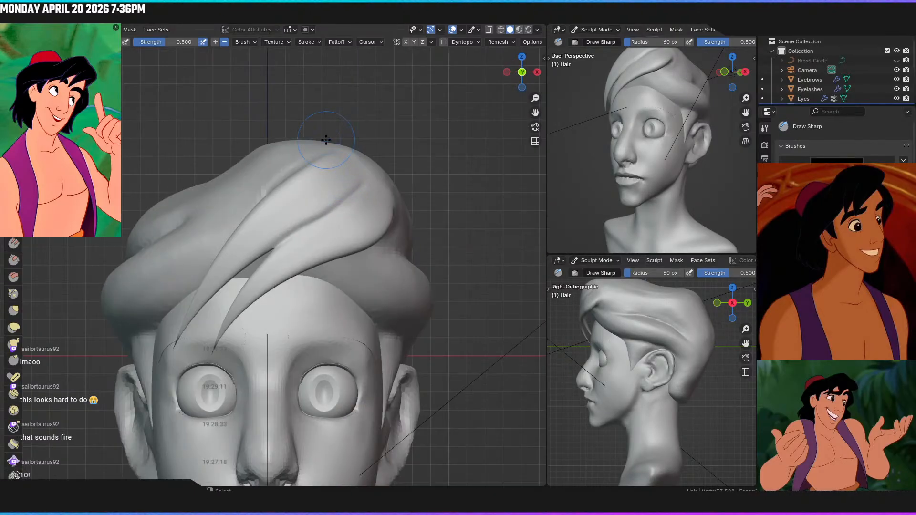
scroll(398, 167, "down", 5)
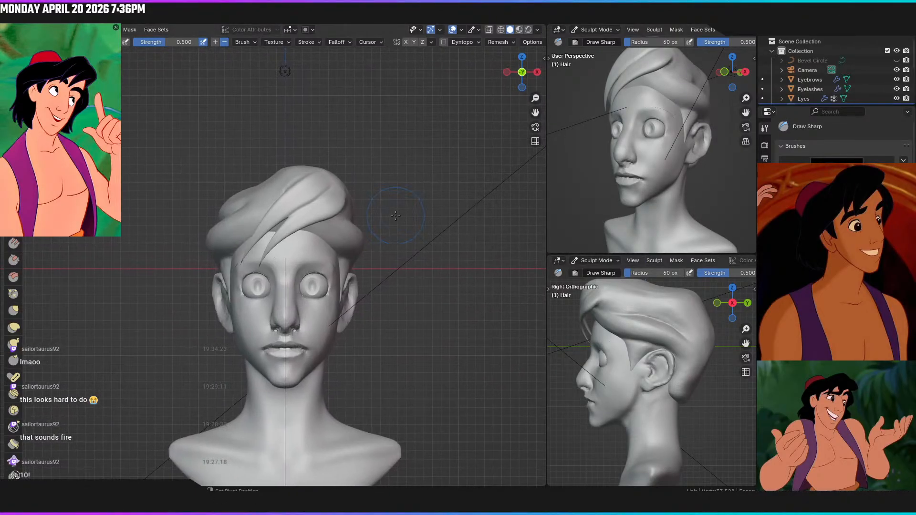
key("r")
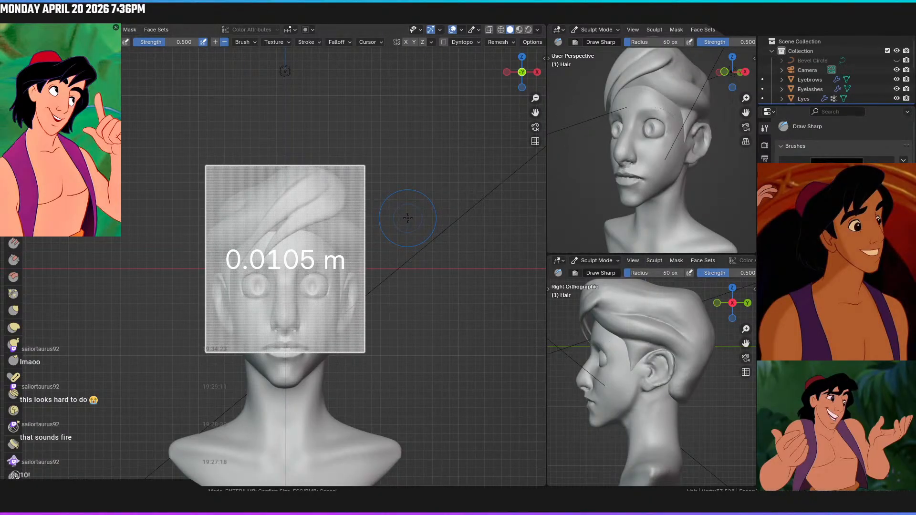
left_click(408, 219)
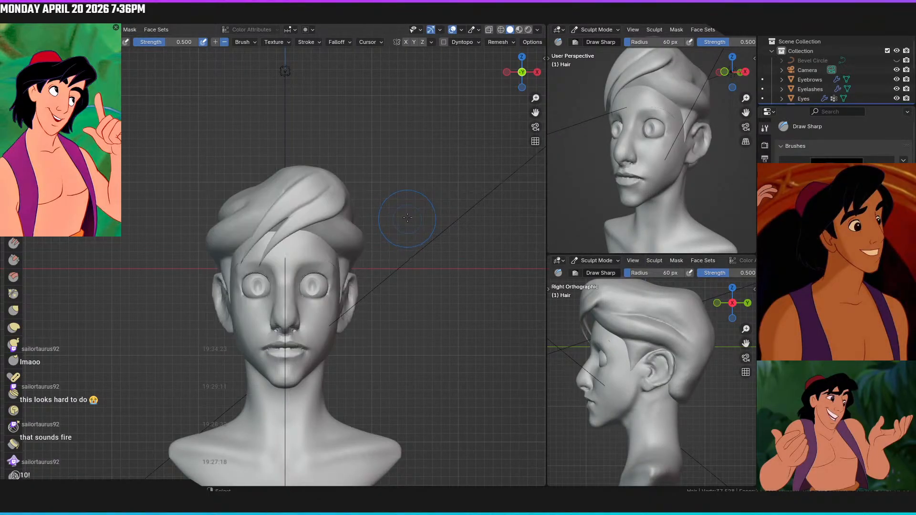
mouse_move(392, 229)
middle_mouse_down("shift")
mouse_move(415, 230)
mouse_move(419, 200)
mouse_move(404, 223)
middle_mouse_up("shift")
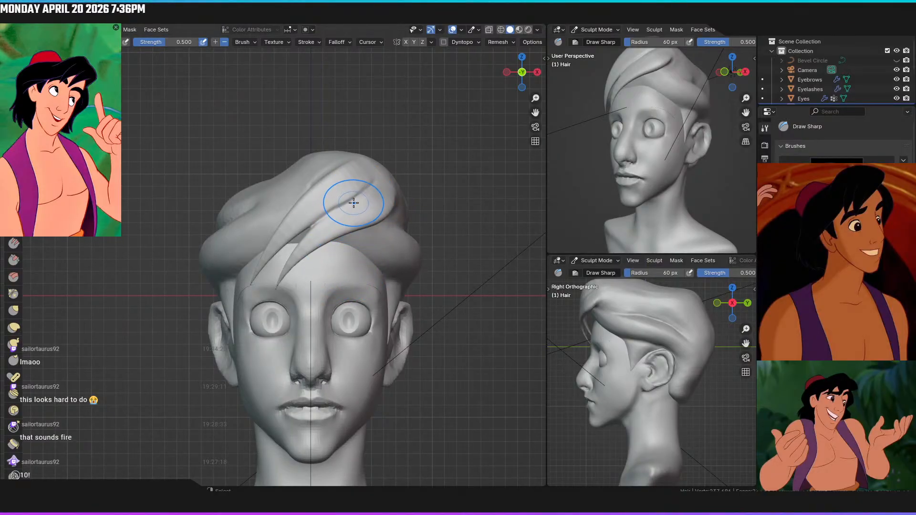
Smooth the remeshed hair around the bang roots and check the strands from the front and side
scroll(356, 175, "up", 3)
mouse_move(360, 155)
middle_mouse_down()
mouse_move(349, 202)
mouse_move(377, 179)
middle_mouse_up()
left_click_drag(377, 179, 373, 236, "shift")
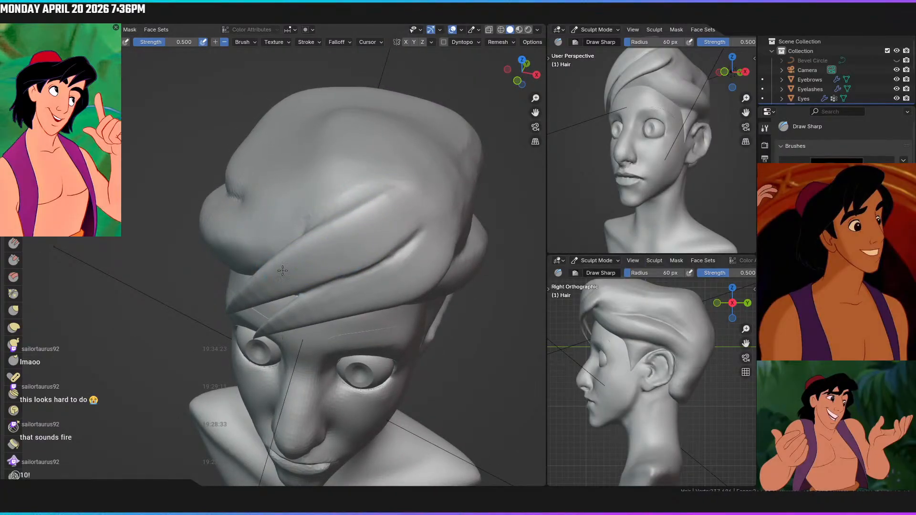
mouse_move(276, 281)
middle_mouse_down()
mouse_move(317, 231)
mouse_move(279, 253)
middle_mouse_up()
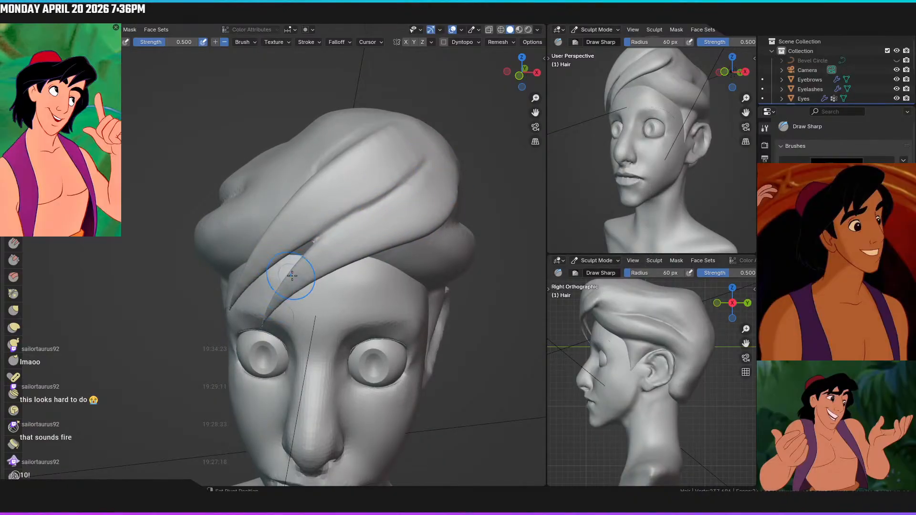
mouse_move(291, 301)
middle_mouse_down()
mouse_move(334, 267)
mouse_move(368, 201)
middle_mouse_up()
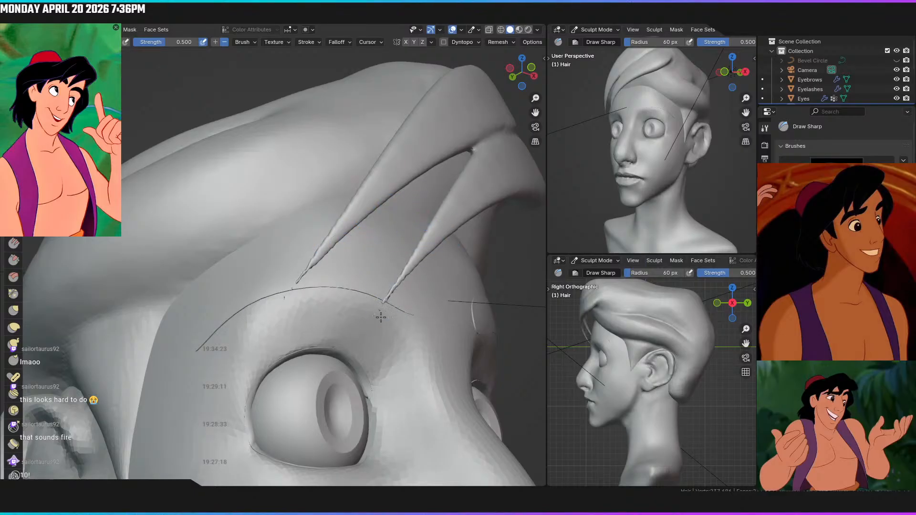
mouse_move(405, 237)
middle_mouse_down()
mouse_move(446, 207)
mouse_move(420, 267)
mouse_move(428, 321)
mouse_move(372, 155)
middle_mouse_up()
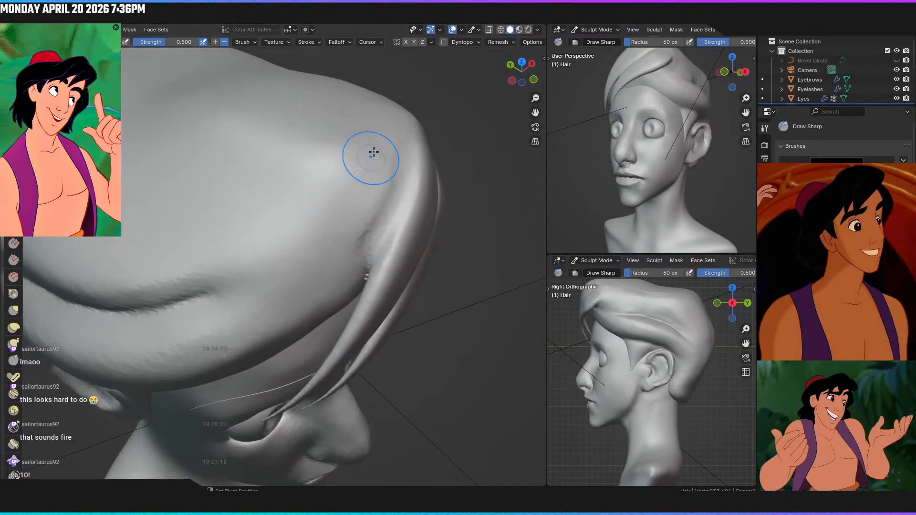
middle_click_drag(358, 262, 377, 216)
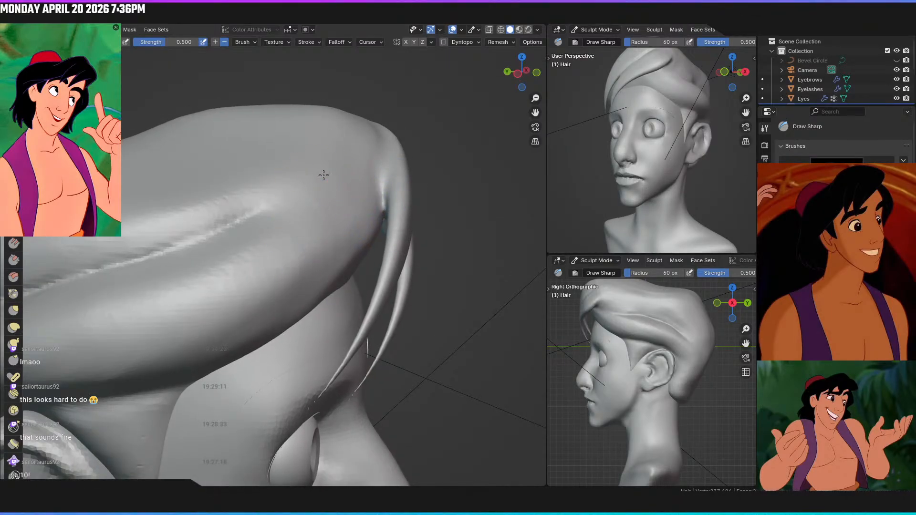
mouse_move(276, 241)
middle_mouse_down()
mouse_move(302, 322)
mouse_move(306, 224)
middle_mouse_up()
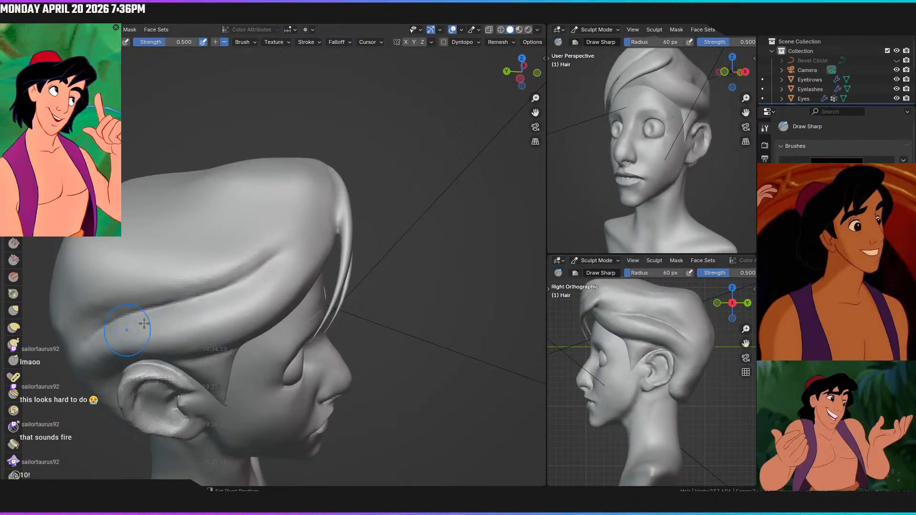
Examine the sculpted hair's form from above, behind and both sides, including its crease and the edge around the ears
mouse_move(274, 234)
middle_mouse_down()
mouse_move(235, 282)
mouse_move(266, 189)
middle_mouse_up()
middle_click_drag(256, 241, 266, 186)
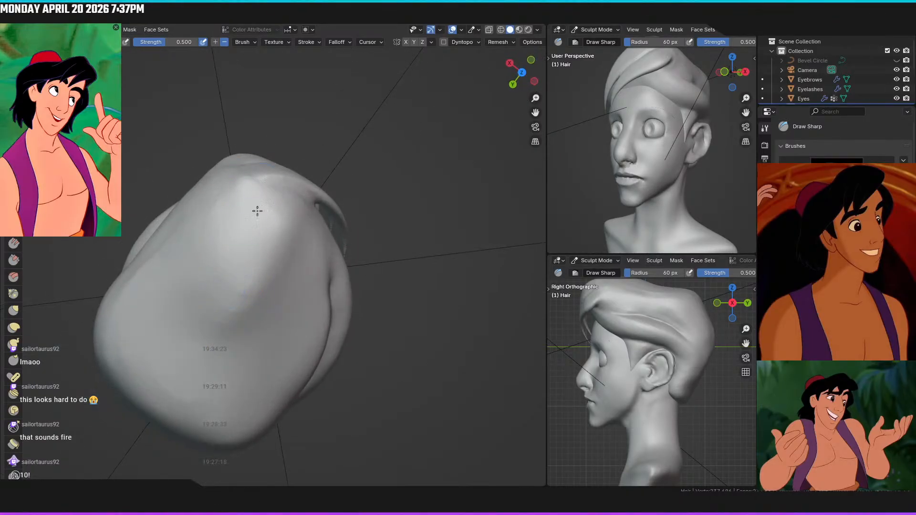
mouse_move(204, 172)
middle_mouse_down()
mouse_move(259, 229)
mouse_move(319, 172)
mouse_move(336, 239)
middle_mouse_up()
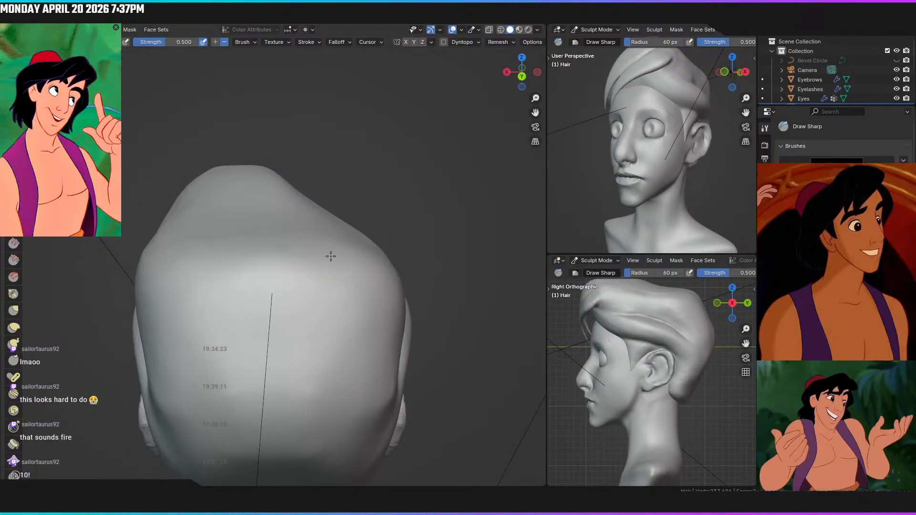
middle_click_drag(206, 292, 276, 229)
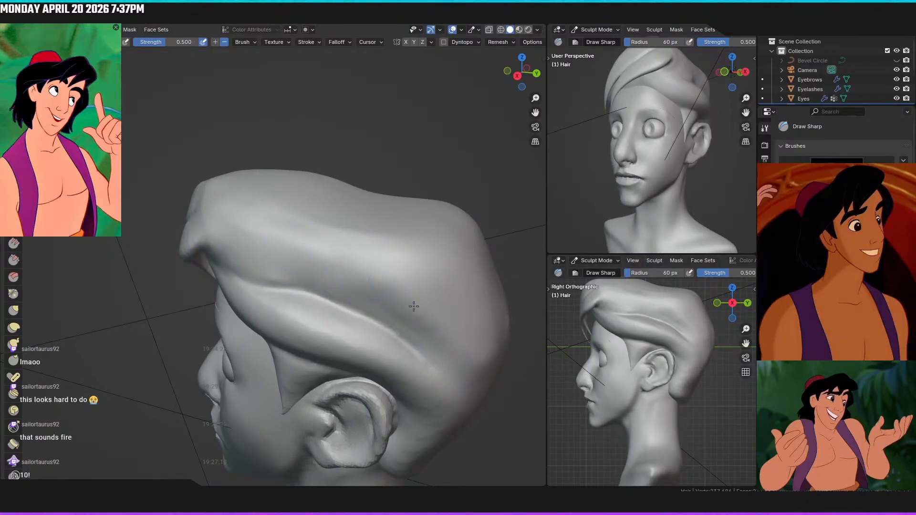
middle_click_drag(362, 355, 318, 336)
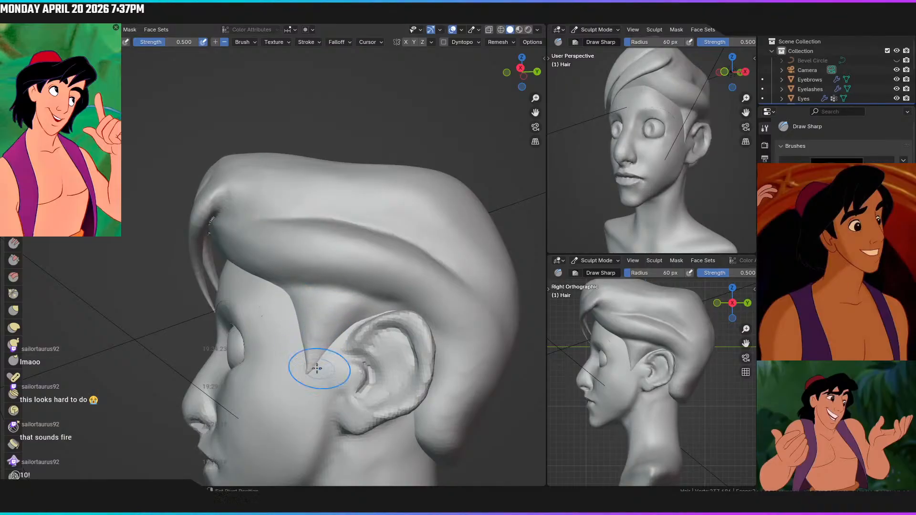
middle_click_drag(302, 292, 344, 280)
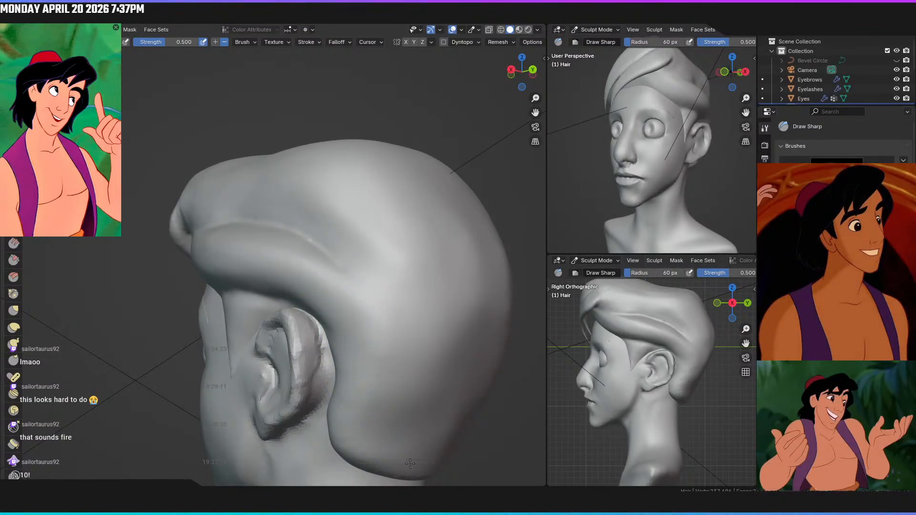
mouse_move(384, 335)
middle_mouse_down()
mouse_move(349, 284)
mouse_move(288, 248)
middle_mouse_up()
scroll(352, 277, "down", 3)
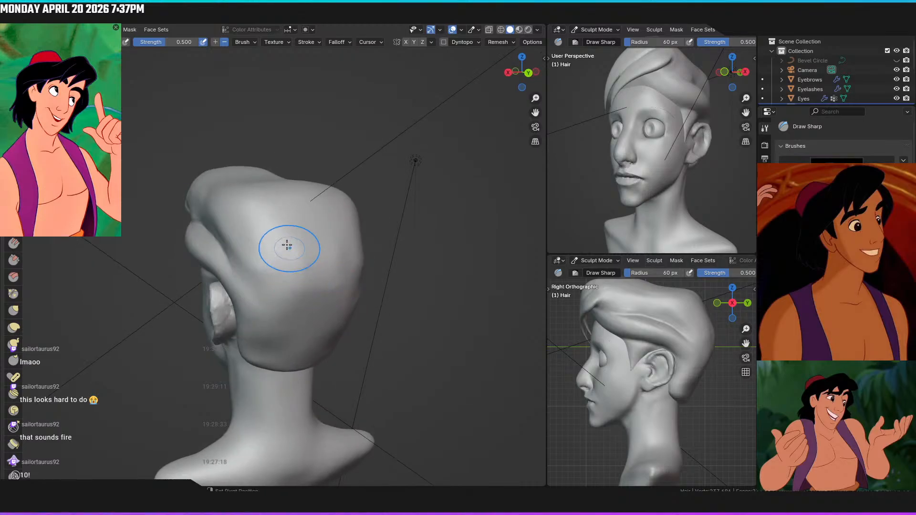
mouse_move(359, 264)
middle_mouse_down()
mouse_move(304, 272)
mouse_move(231, 304)
mouse_move(187, 235)
middle_mouse_up()
Examine the tapered bang tips close up over the brow, and the whole bust from the front
mouse_move(255, 306)
middle_mouse_down()
mouse_move(231, 238)
mouse_move(242, 215)
mouse_move(290, 203)
mouse_move(245, 194)
mouse_move(376, 182)
mouse_move(352, 132)
middle_mouse_up()
scroll(231, 236, "up", 4)
scroll(381, 187, "up", 2)
scroll(314, 219, "up", 6)
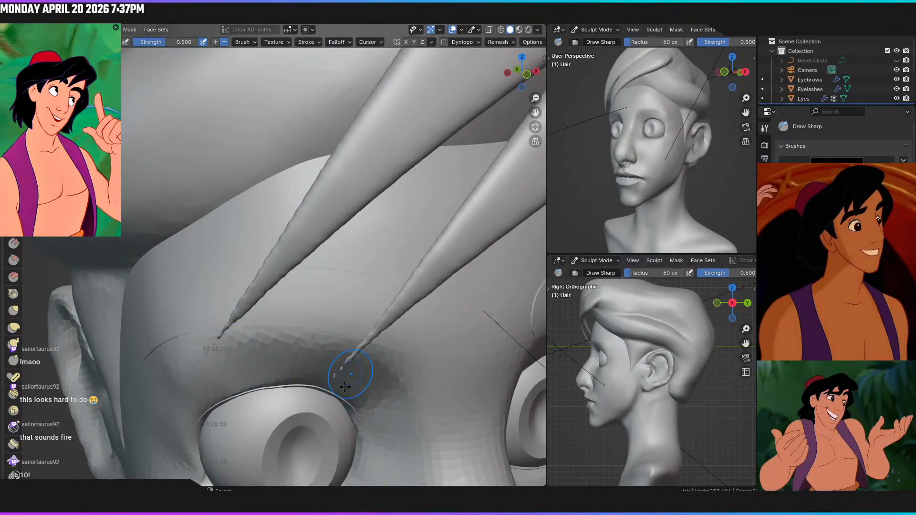
key("KP_1")
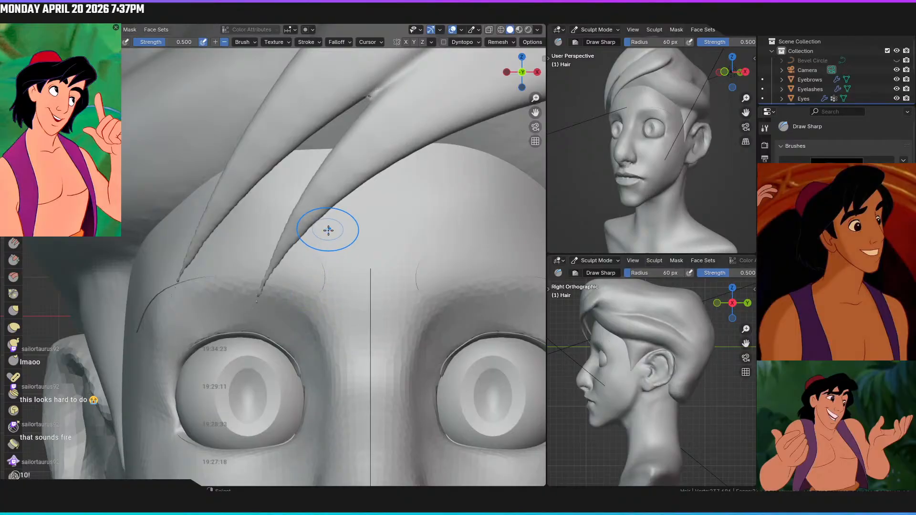
scroll(326, 354, "down", 3)
scroll(326, 354, "down", 4)
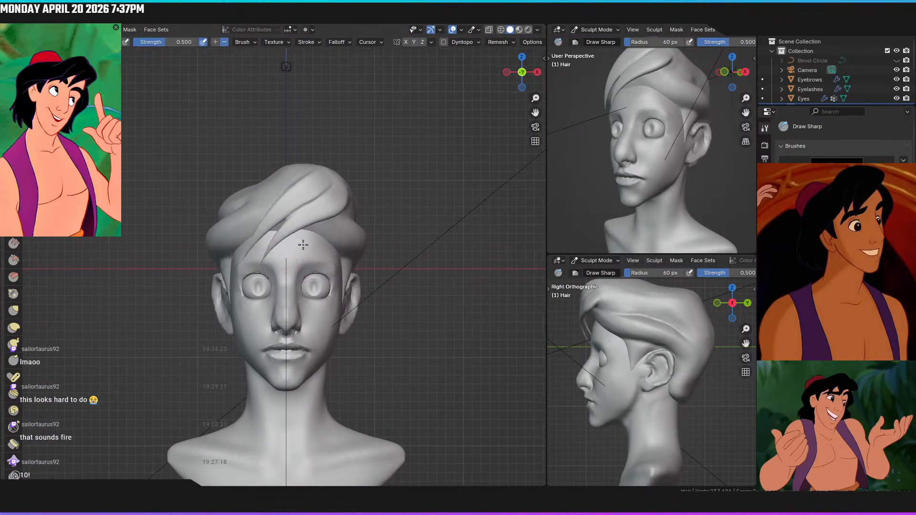
Show the bust from the front in Rendered shading in the Layout workspace, with nothing selected
left_click(146, 24)
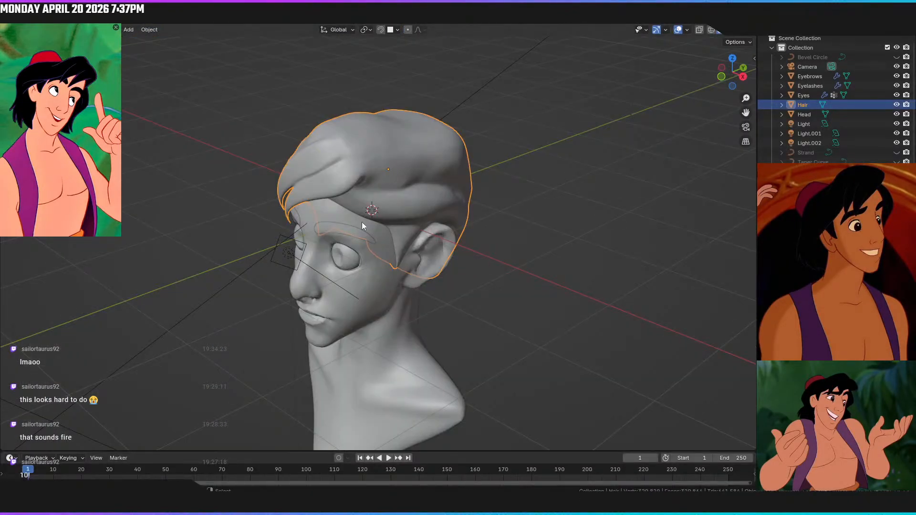
key("alt+a")
key("KP_1")
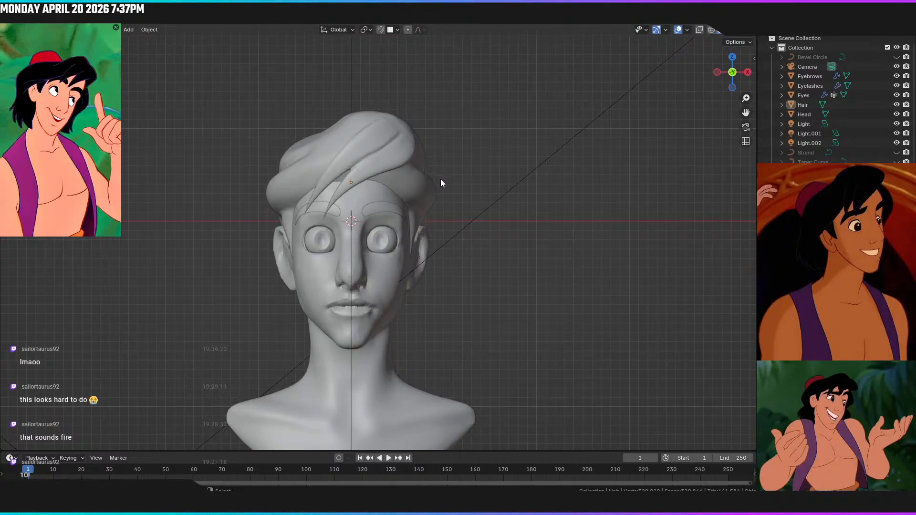
key("z")
left_click(448, 126)
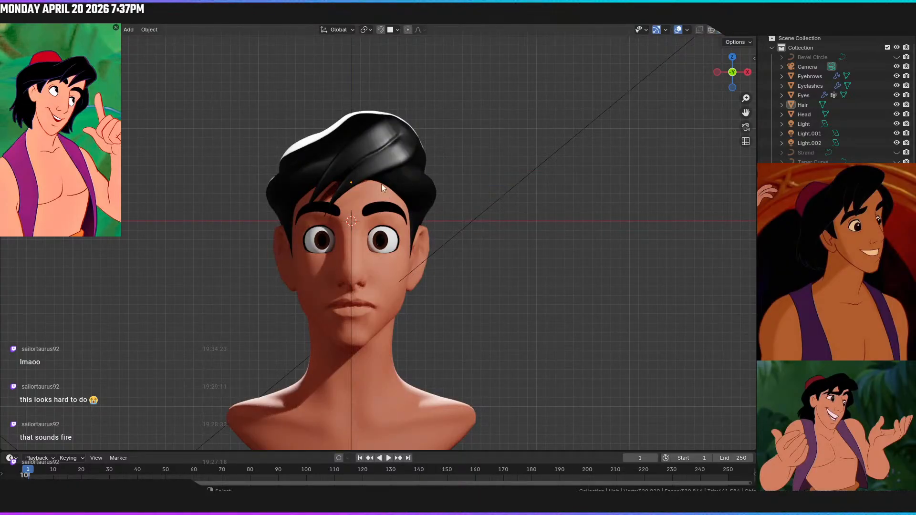
Inspect the rendered hair and face from the three-quarter, side and front views, selecting and deselecting the Head object along the way
middle_click_drag(385, 200, 334, 206)
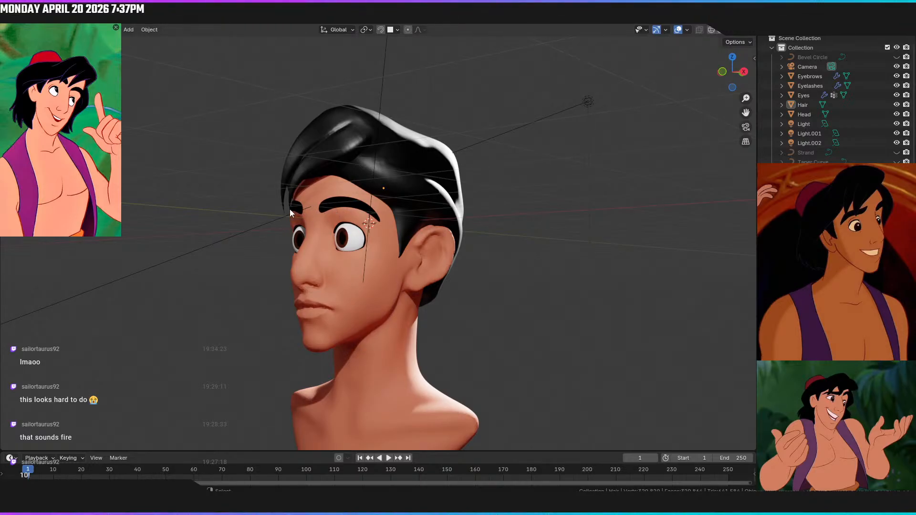
middle_click_drag(383, 248, 424, 240)
key("KP_1")
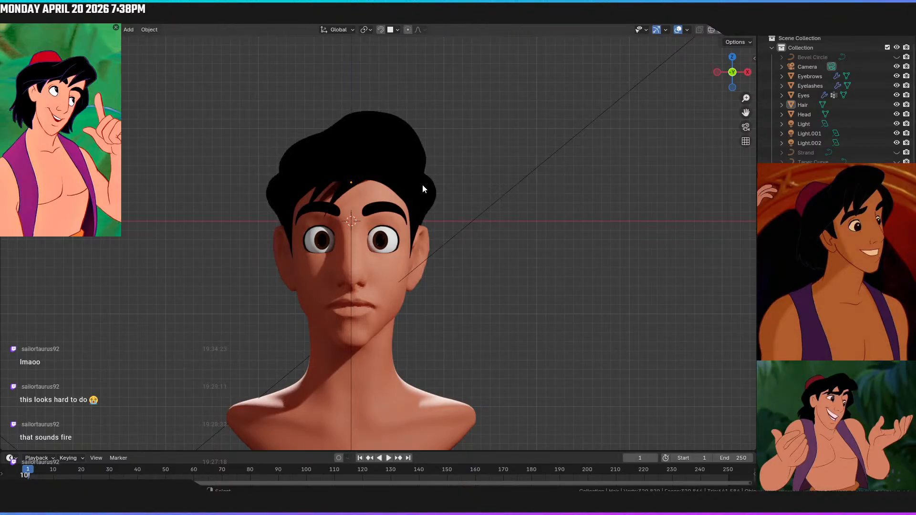
left_click(368, 279)
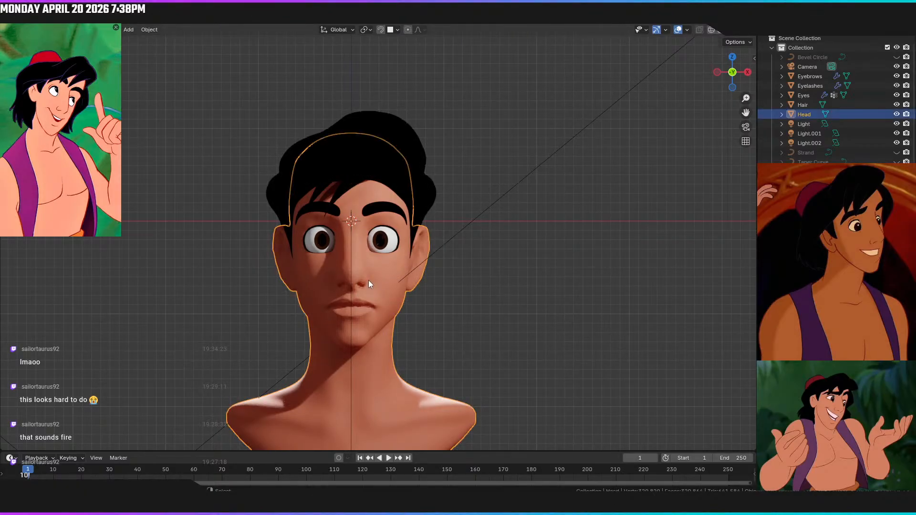
left_click(548, 329)
middle_click_drag(473, 315, 553, 318)
mouse_move(567, 319)
middle_mouse_down()
mouse_move(563, 307)
mouse_move(597, 289)
mouse_move(628, 288)
mouse_move(474, 302)
mouse_move(436, 303)
mouse_move(412, 289)
mouse_move(479, 291)
mouse_move(395, 290)
mouse_move(580, 307)
mouse_move(599, 301)
mouse_move(611, 258)
mouse_move(610, 282)
mouse_move(552, 331)
mouse_move(585, 334)
mouse_move(561, 315)
middle_mouse_up()
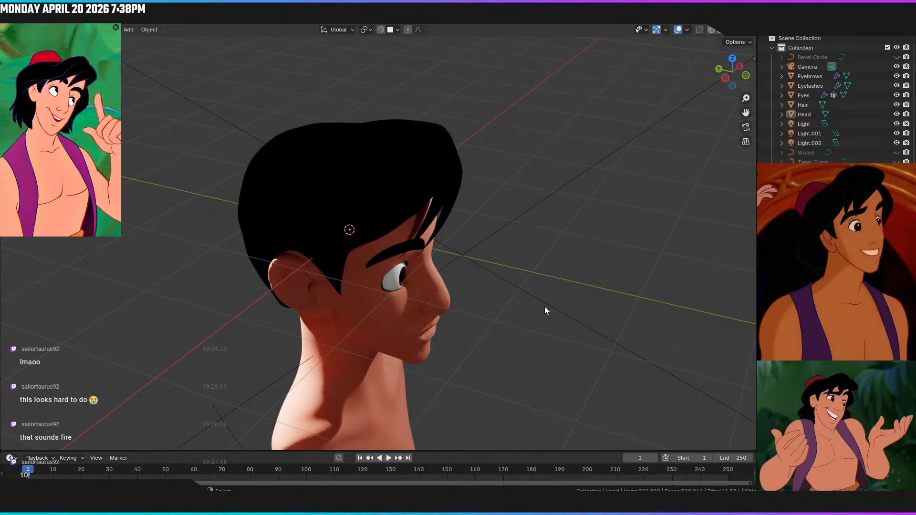
key("KP_1")
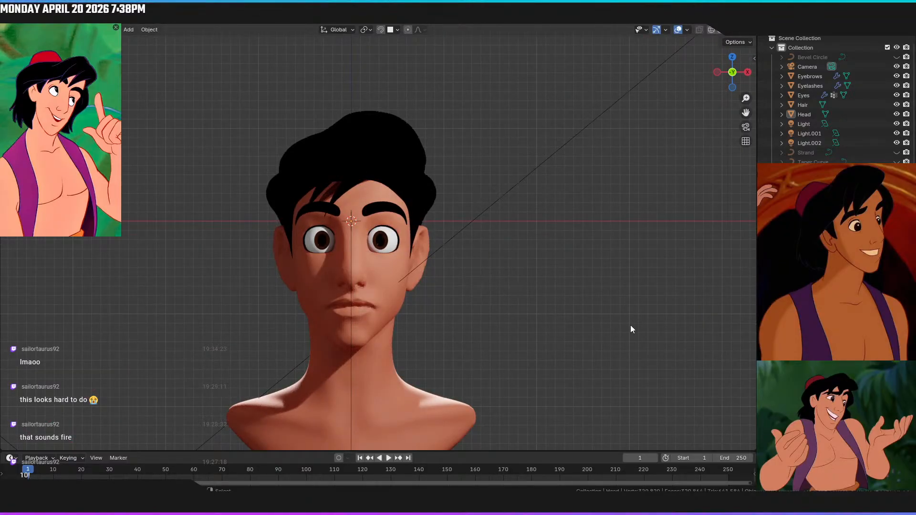
Undo the Head selection changes and the recent changes to the hair's surface appearance
key("ctrl+z")
key("ctrl+z")
key("ctrl+z")
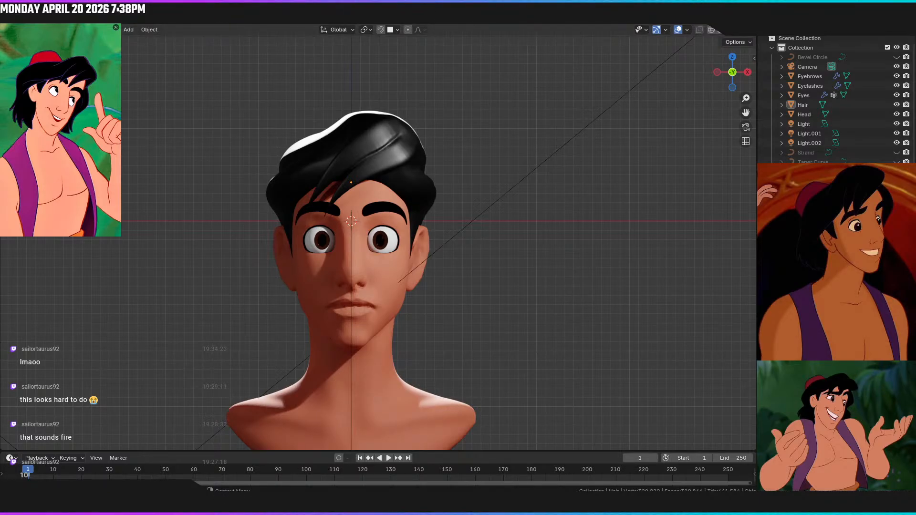
key("ctrl+z")
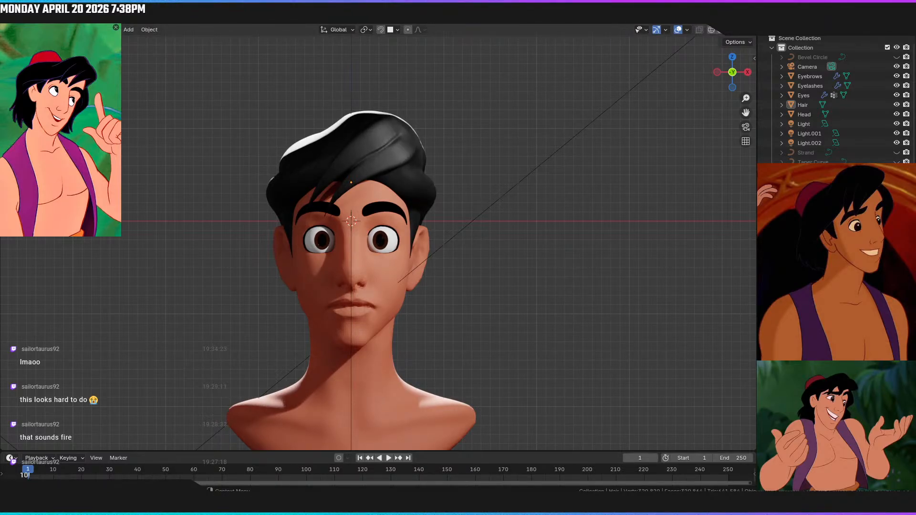
key("ctrl+z")
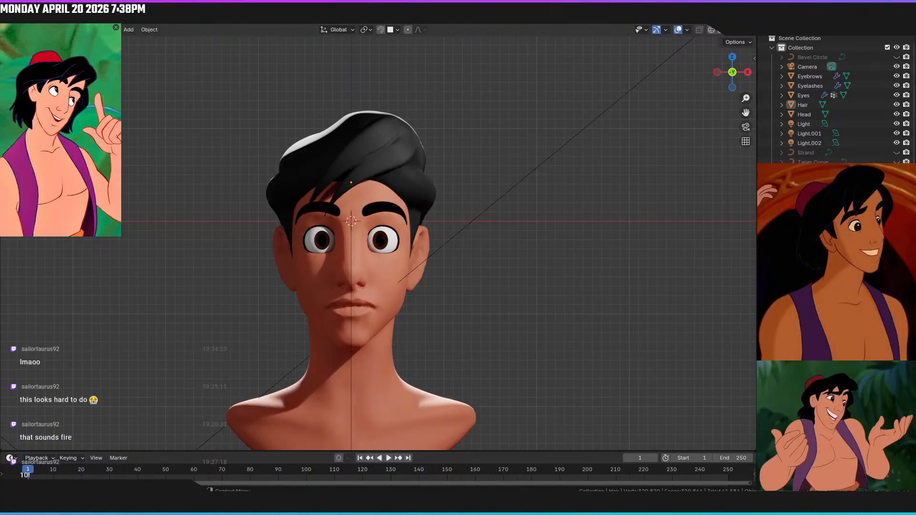
Inspect the rendered hair and bangs from slightly raised, lowered and straight front views
middle_click_drag(557, 285, 597, 295)
key("KP_1")
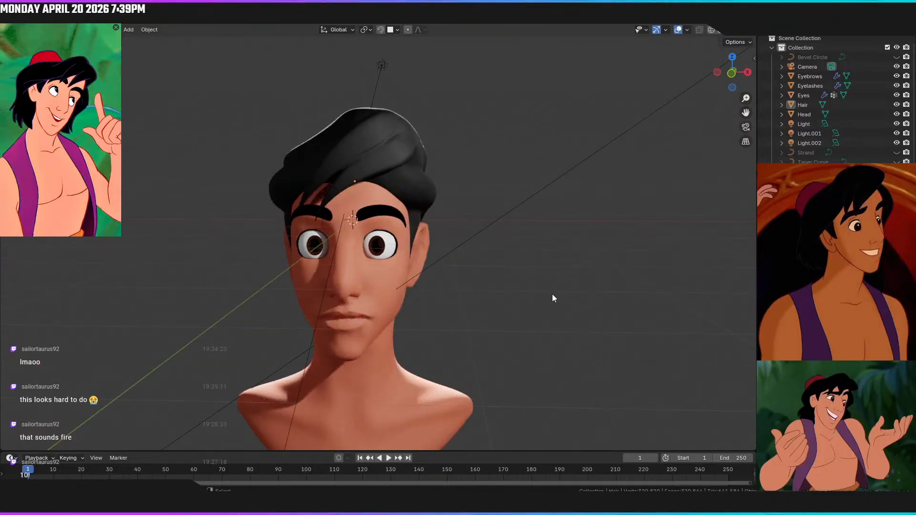
key("KP_5")
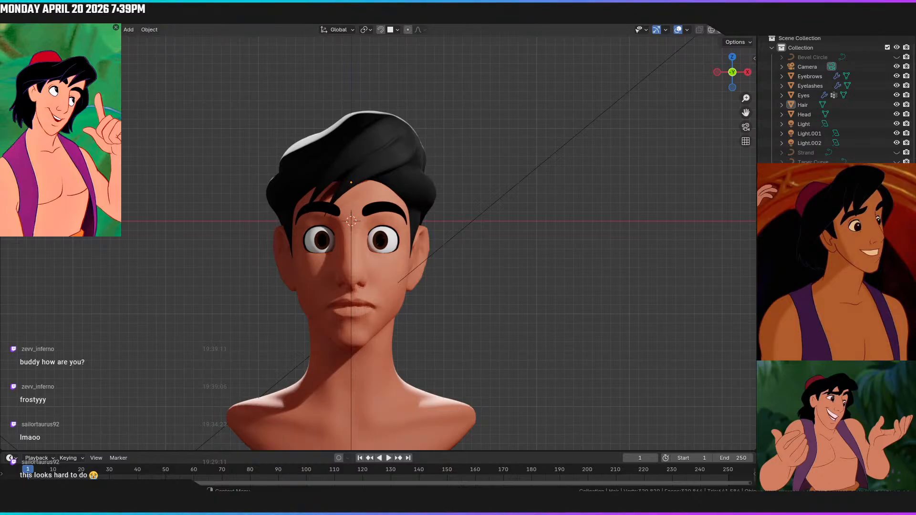
middle_click_drag(482, 283, 516, 300)
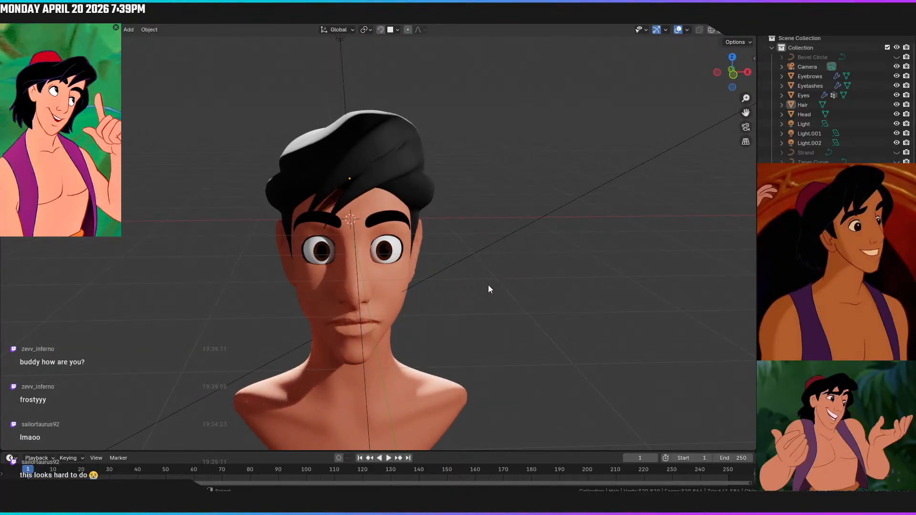
key("KP_1")
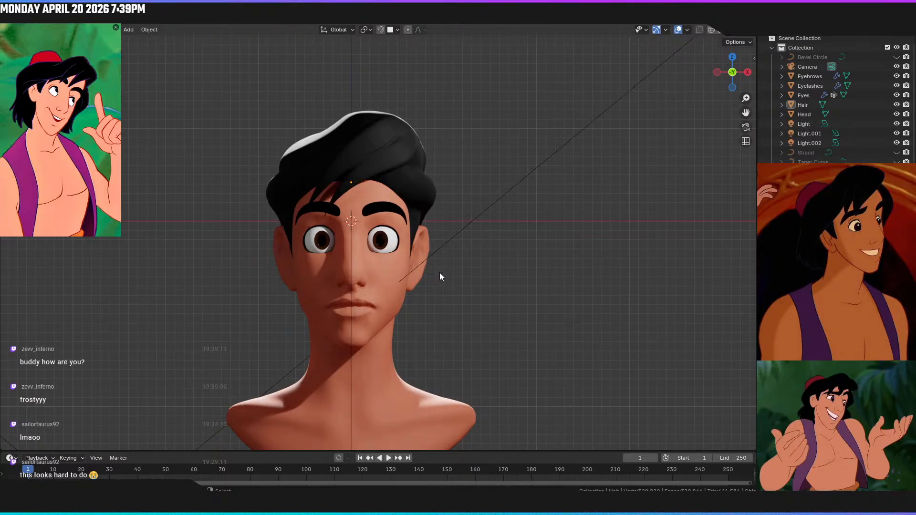
middle_click_drag(437, 275, 382, 195)
middle_click_drag(425, 222, 413, 261)
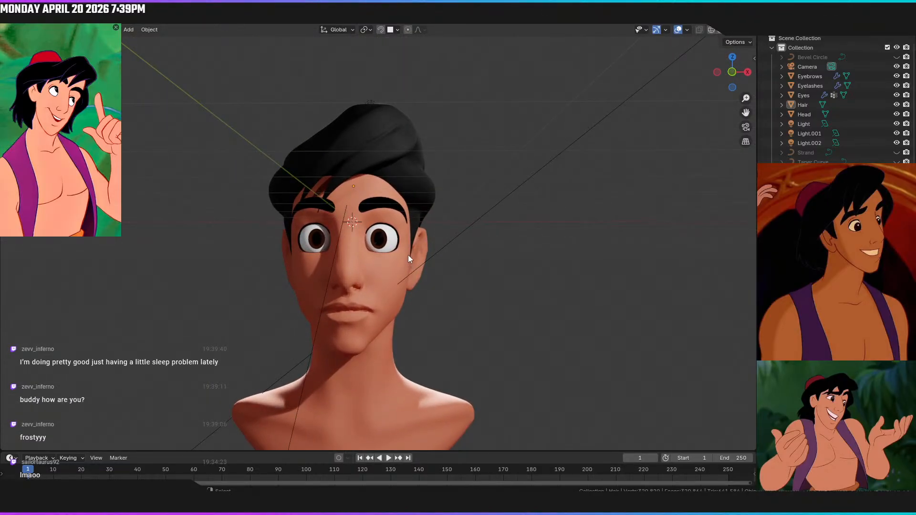
key("KP_1")
Compare the front of the bust in Solid and Rendered shading
key("z")
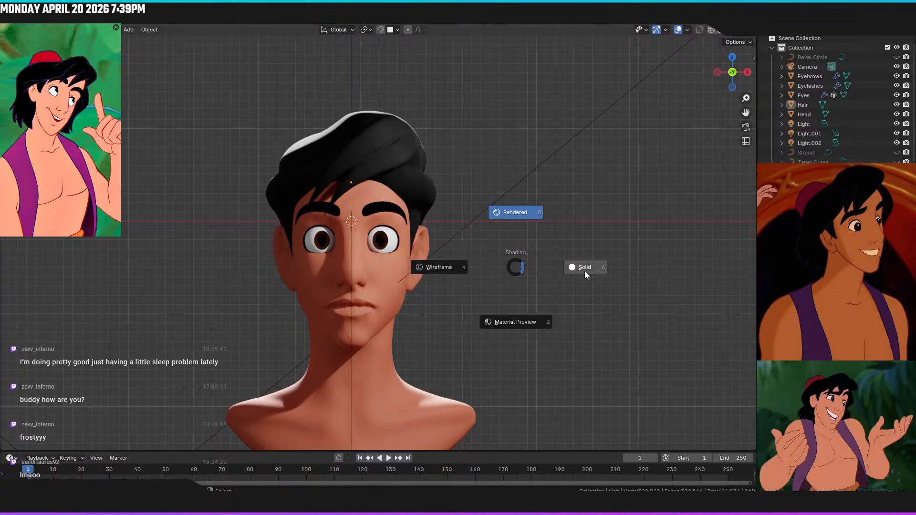
left_click(585, 269)
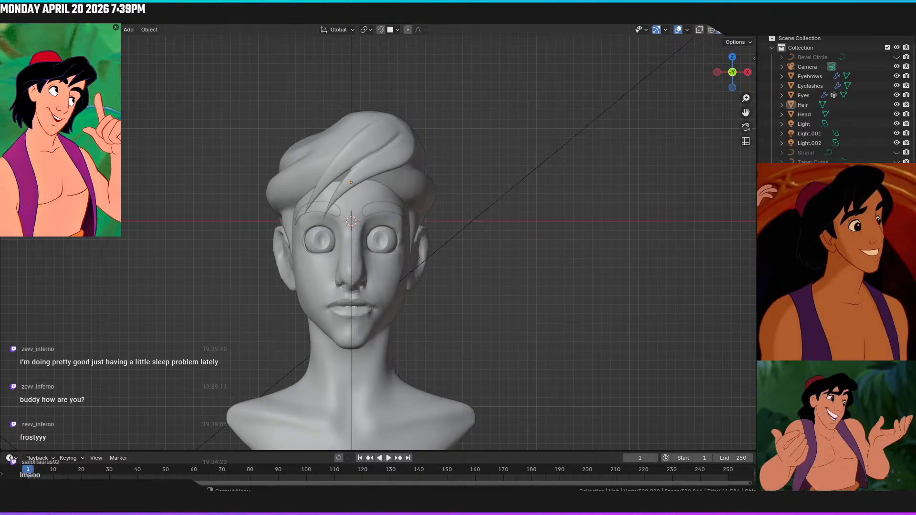
key("z")
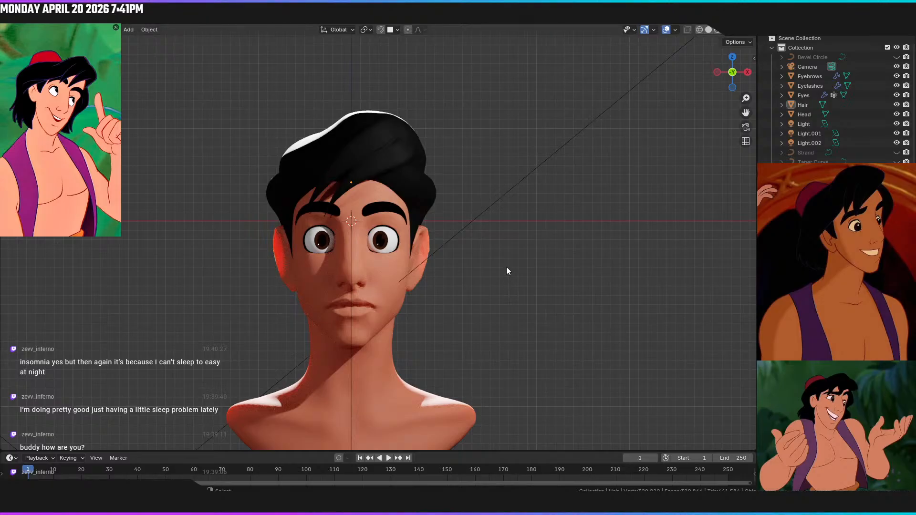
key("z")
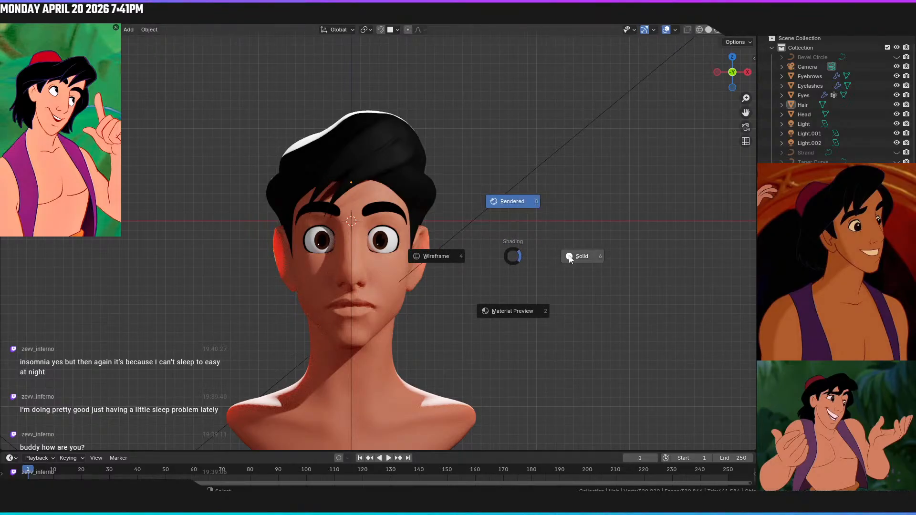
left_click(589, 267)
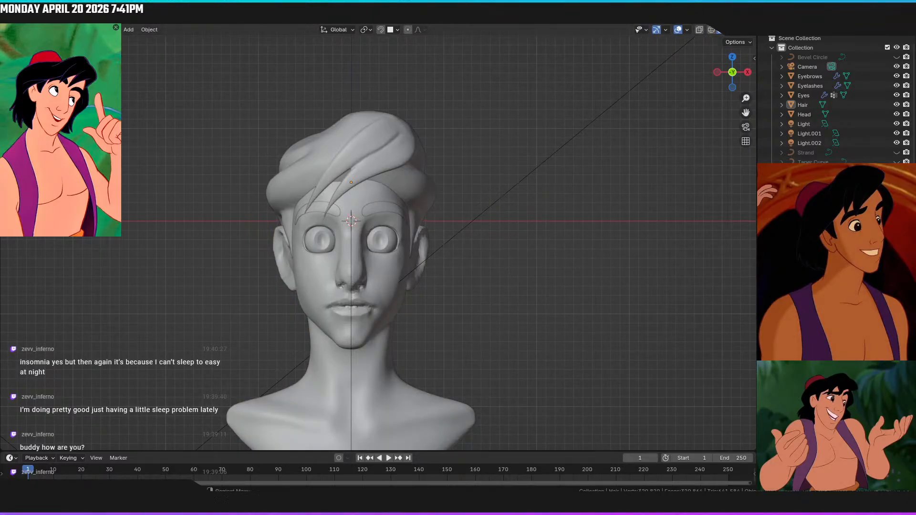
View the bust's materials in Material Preview and return the viewport to Rendered shading
key("shift+z")
key("z")
left_click(541, 304)
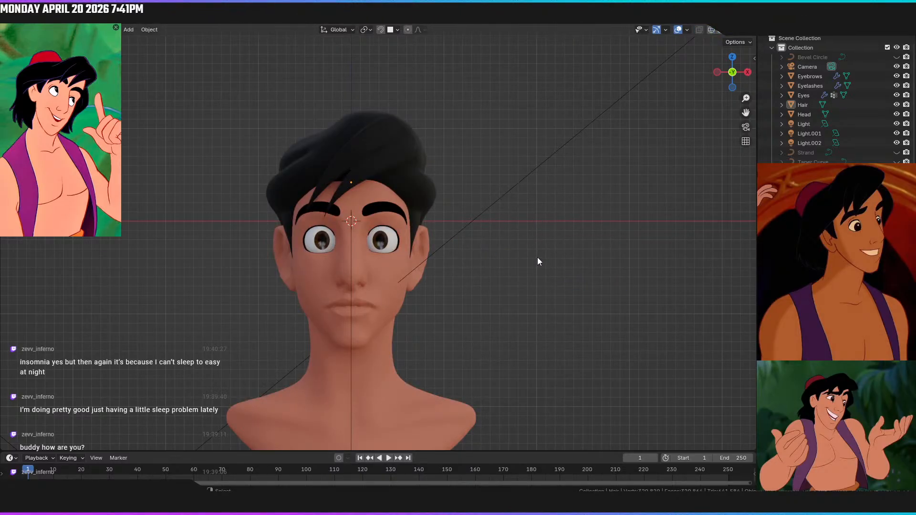
key("z")
left_click(537, 201)
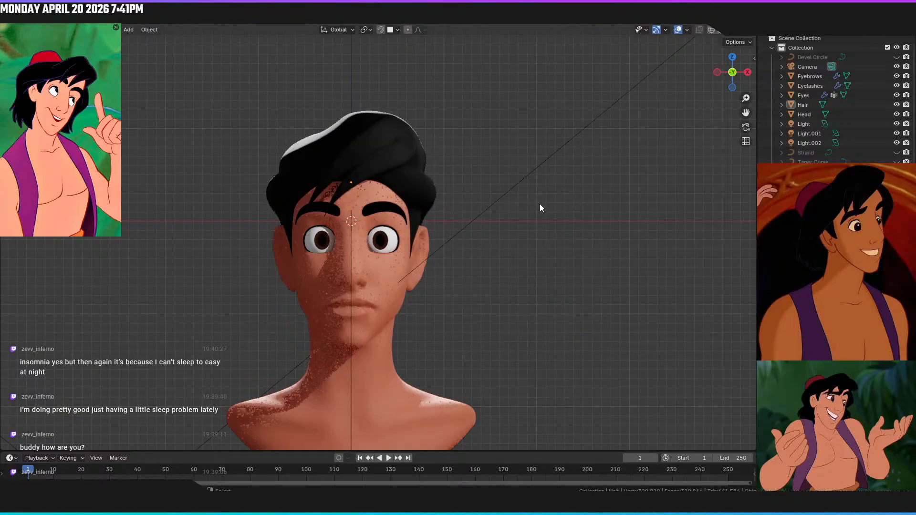
Compare the front of the bust in Solid and Rendered shading after a slightly raised view of the face
middle_click_drag(550, 236, 548, 256)
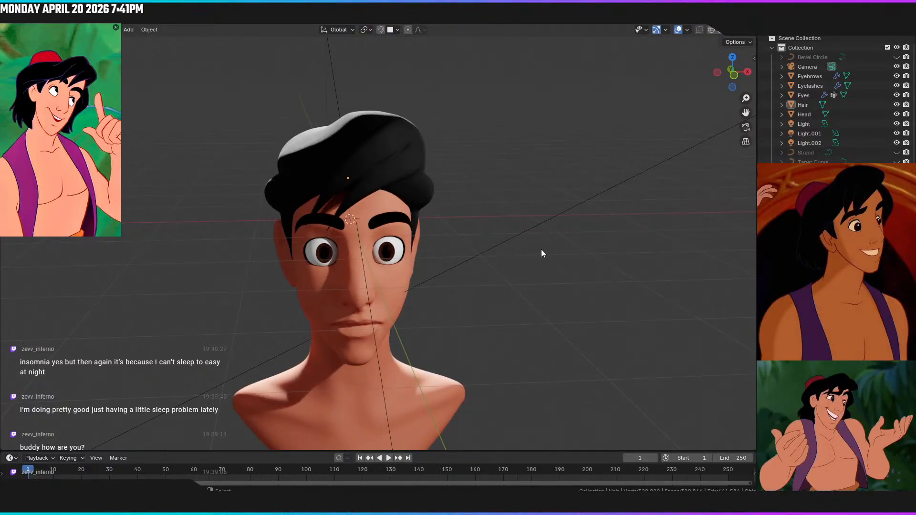
key("KP_1")
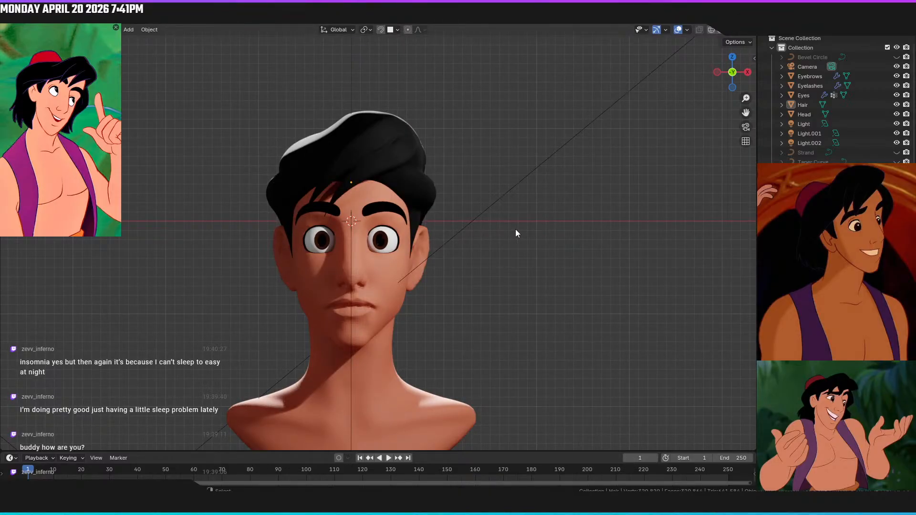
key("z")
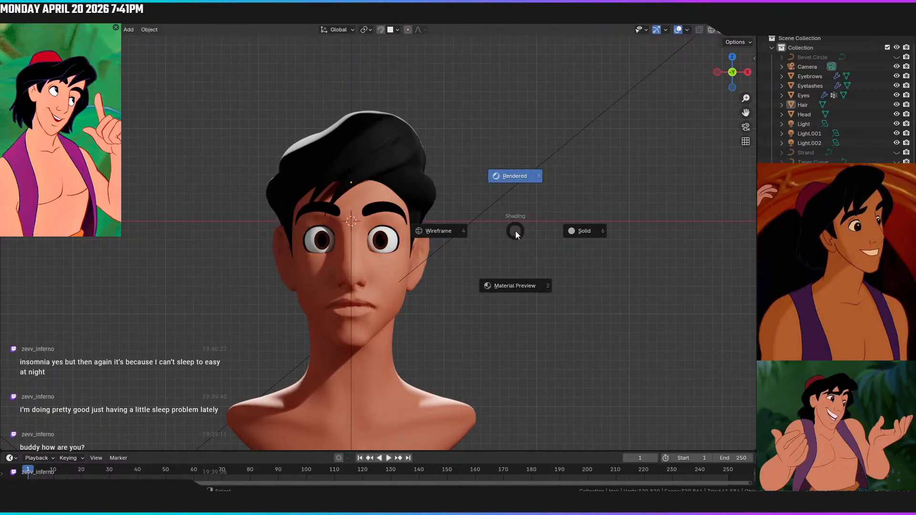
left_click(587, 238)
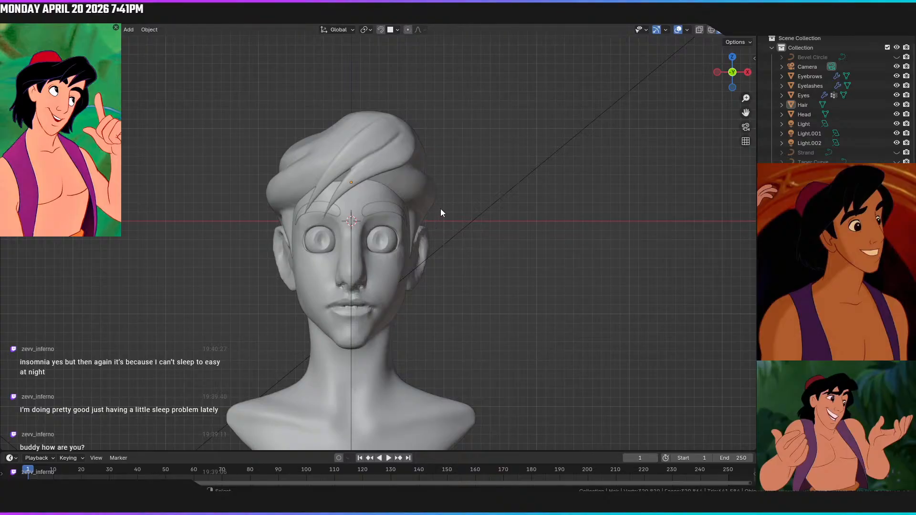
key("z")
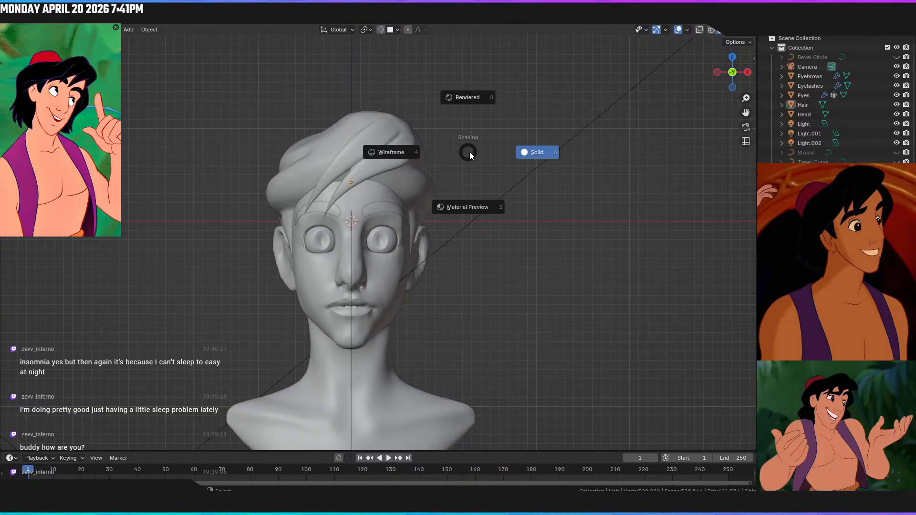
left_click(474, 102)
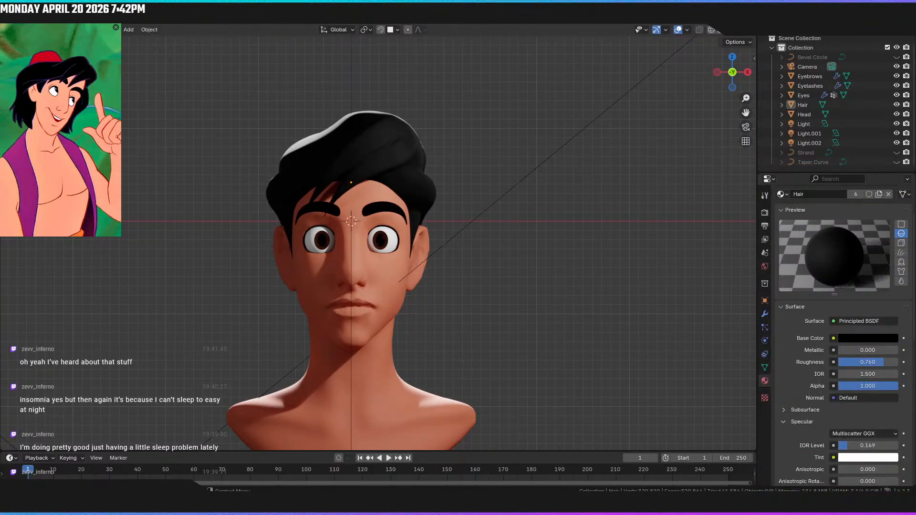
Review the Hair material's roughness, specular IOR level, coat settings and base color without changing any value
left_click(853, 363)
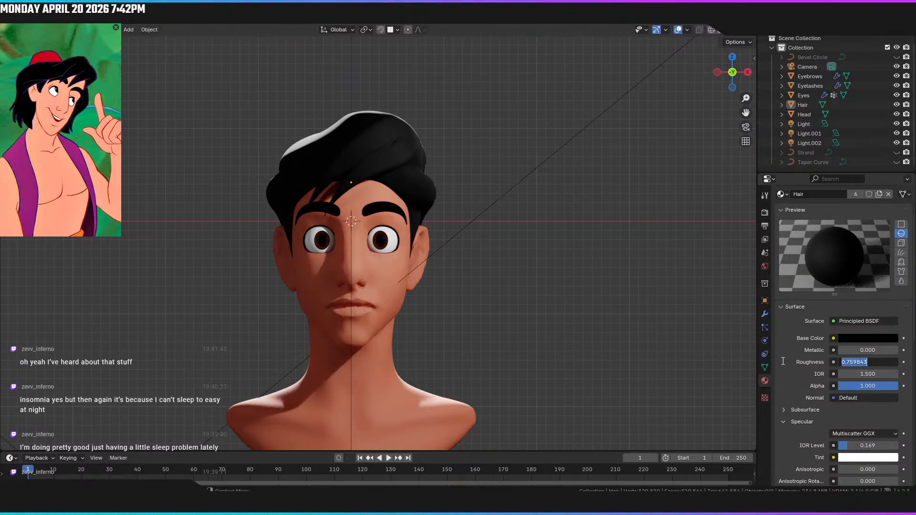
key("Return")
scroll(792, 362, "down", 3)
left_click(853, 392)
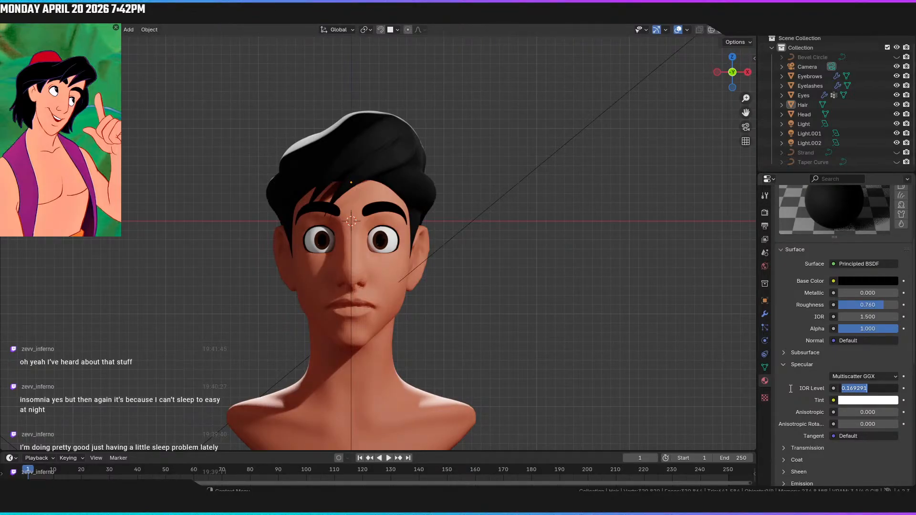
key("Return")
scroll(786, 396, "down", 2)
left_click(785, 423)
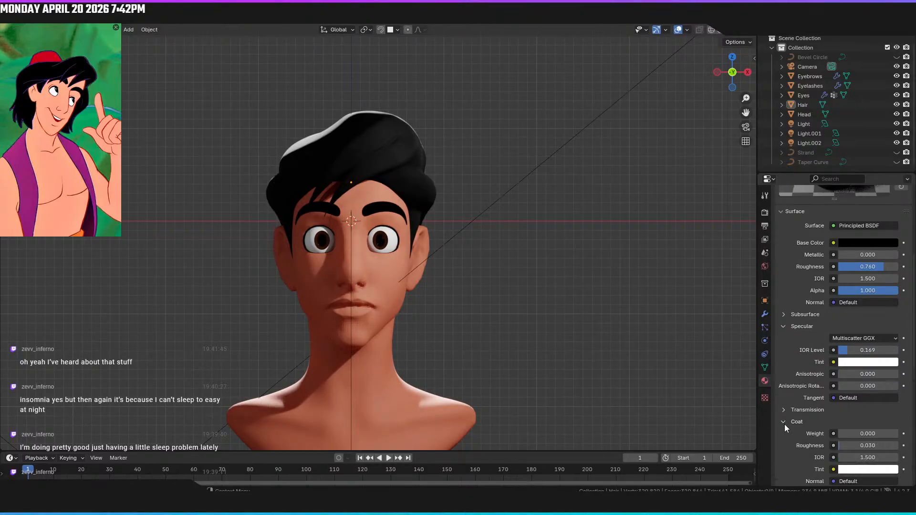
left_click(783, 422)
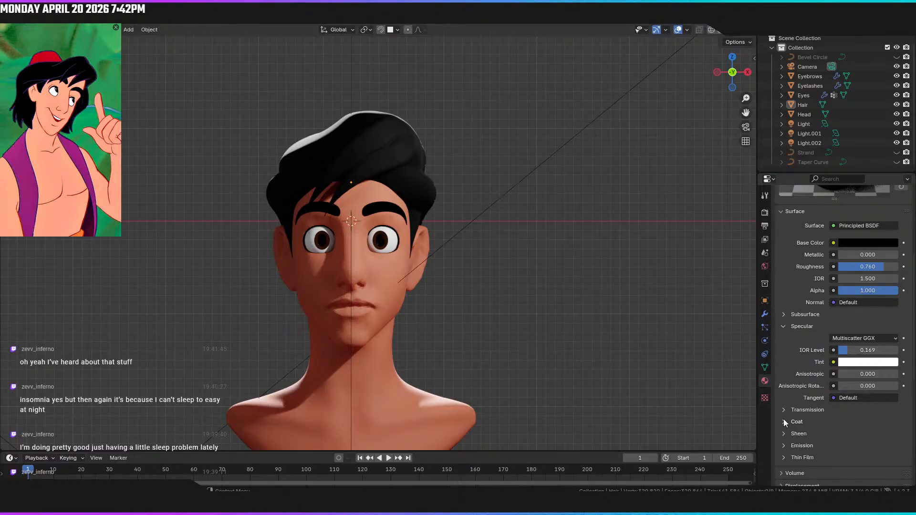
scroll(783, 419, "up", 3)
scroll(783, 417, "up", 2)
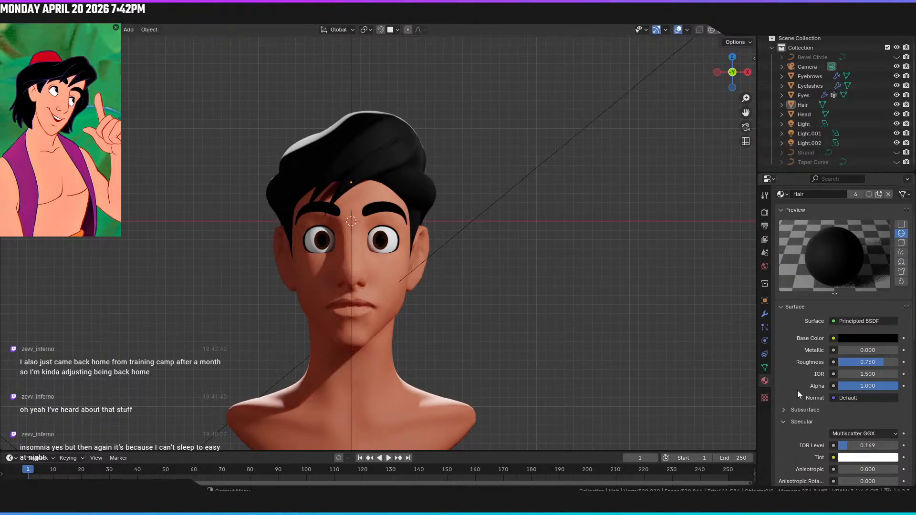
left_click(865, 339)
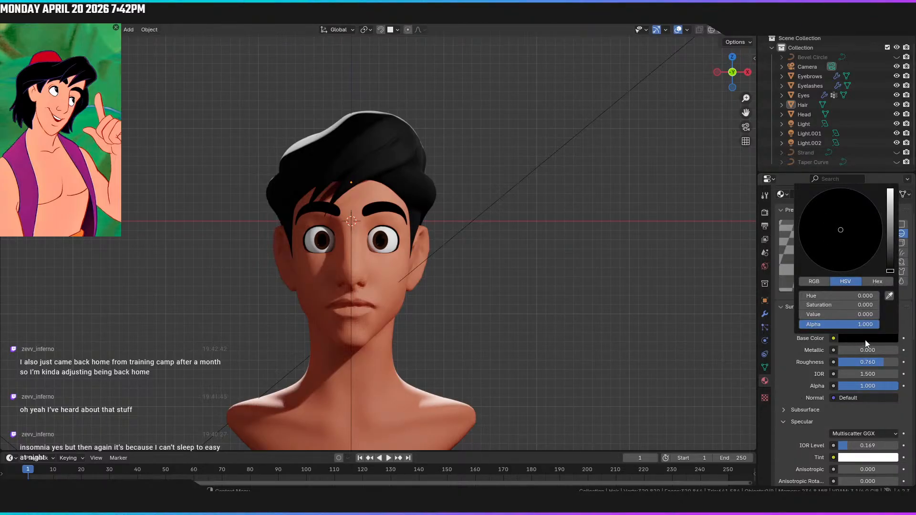
Inspect the rendered bust from lowered and three-quarter angles, and return to the front view in Solid shading
mouse_move(644, 382)
middle_mouse_down()
mouse_move(562, 374)
mouse_move(535, 382)
mouse_move(706, 381)
mouse_move(634, 365)
mouse_move(645, 377)
middle_mouse_up()
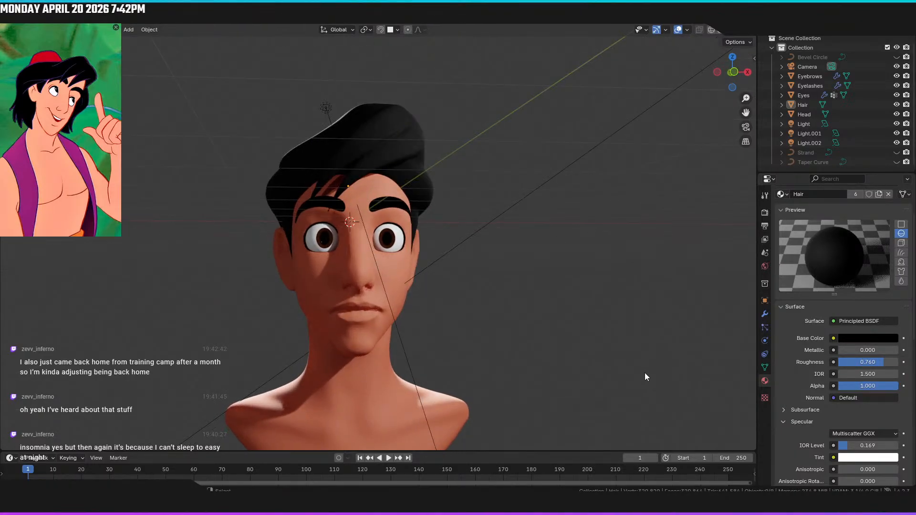
key("KP_1")
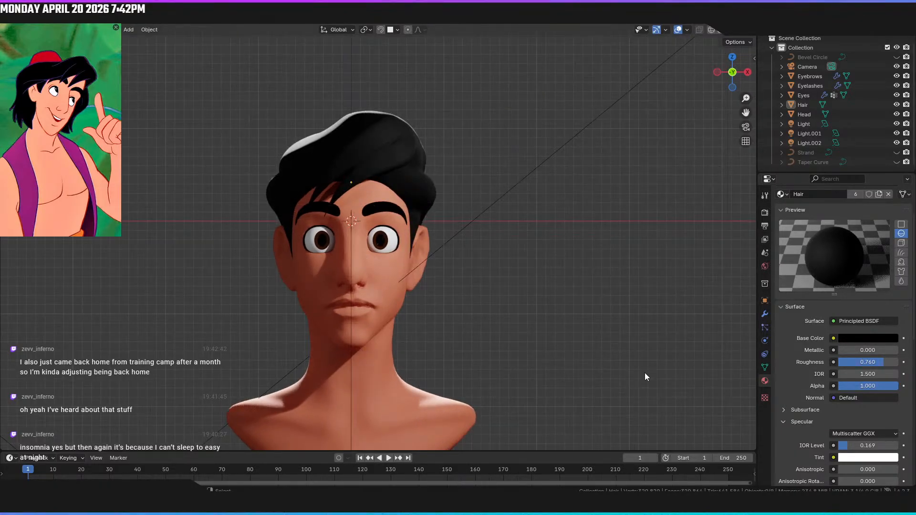
key("z")
left_click(585, 196)
mouse_move(586, 198)
middle_mouse_down()
mouse_move(617, 197)
mouse_move(650, 176)
mouse_move(632, 159)
mouse_move(621, 179)
mouse_move(440, 156)
mouse_move(481, 175)
mouse_move(567, 188)
mouse_move(554, 182)
middle_mouse_up()
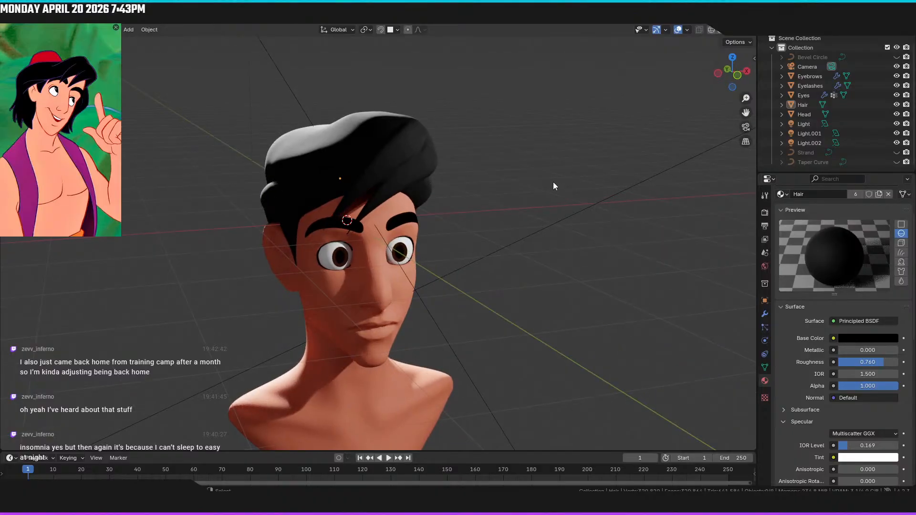
key("KP_1")
key("z")
left_click(620, 181)
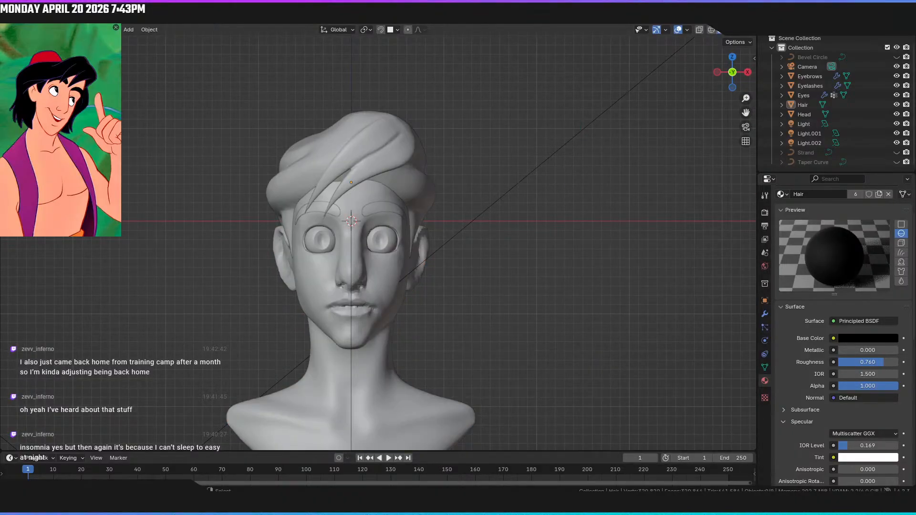
Reopen the recent file Saturday Sculpts - Art Style Practice (Disney Edition) - Vol 1.blend, discarding the current session's changes
key("shift+ctrl+o")
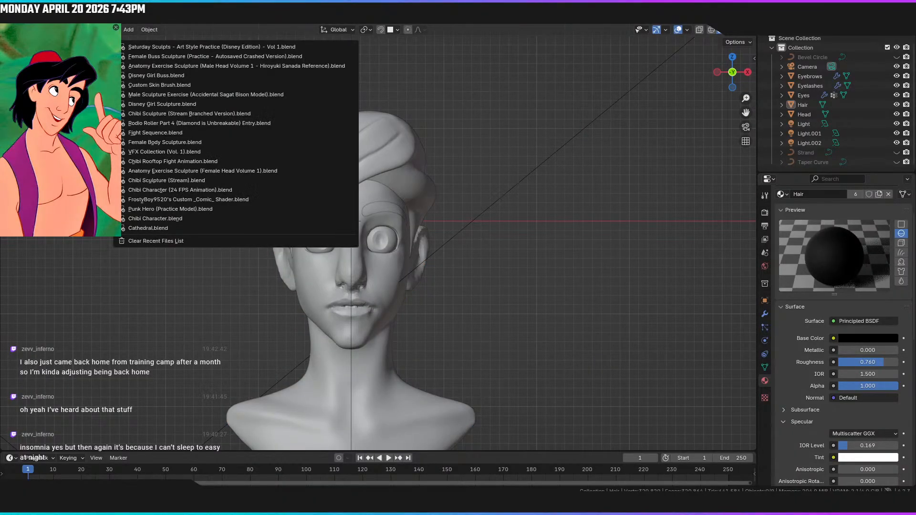
left_click(161, 48)
left_click(472, 273)
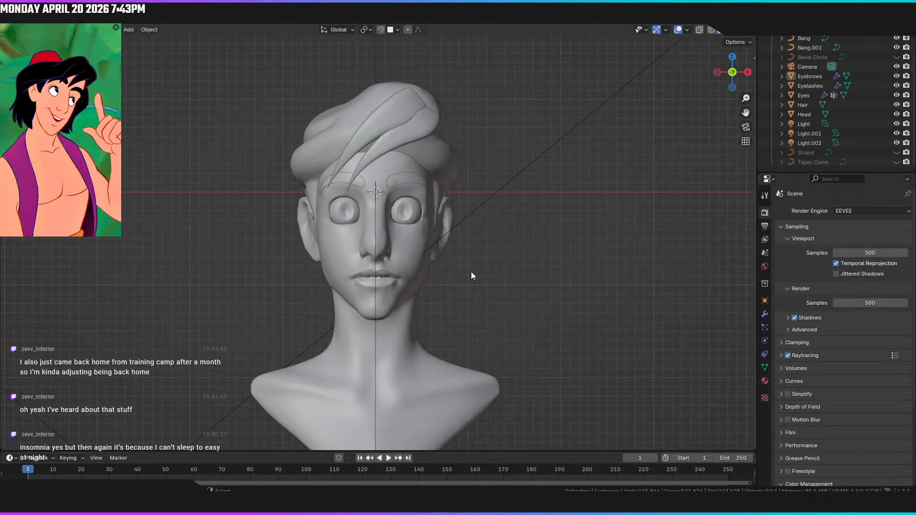
Examine the separate bangs and hair of the reloaded bust from the front and both sides
mouse_move(442, 262)
middle_mouse_down()
mouse_move(345, 248)
mouse_move(327, 261)
mouse_move(475, 215)
mouse_move(512, 216)
mouse_move(449, 181)
mouse_move(408, 207)
middle_mouse_up()
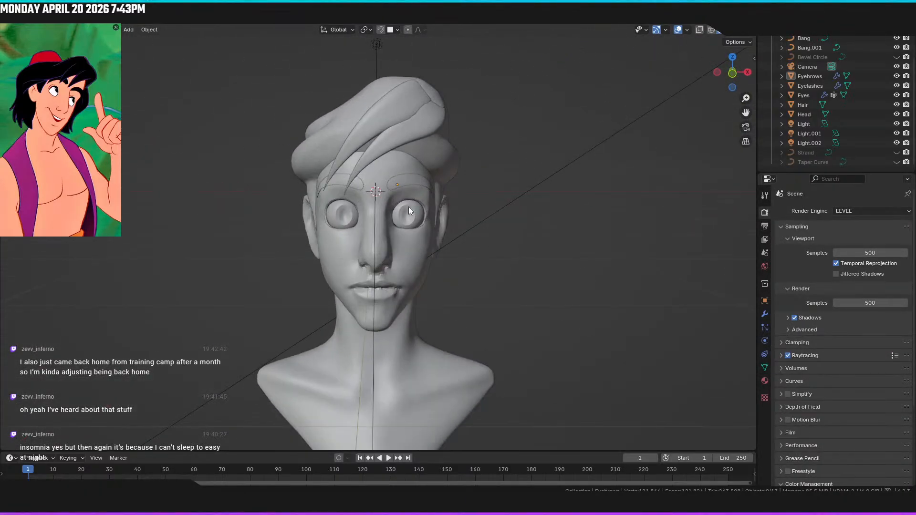
key("KP_1")
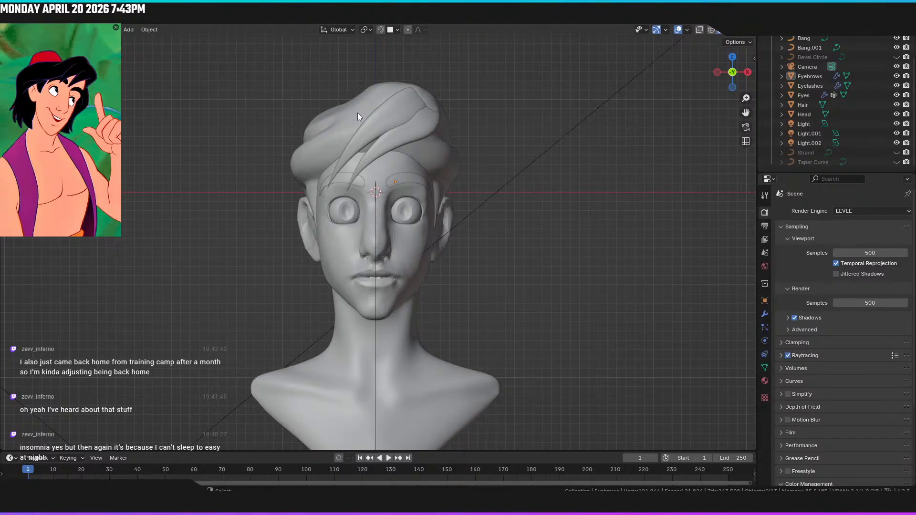
middle_click_drag(363, 116, 451, 119)
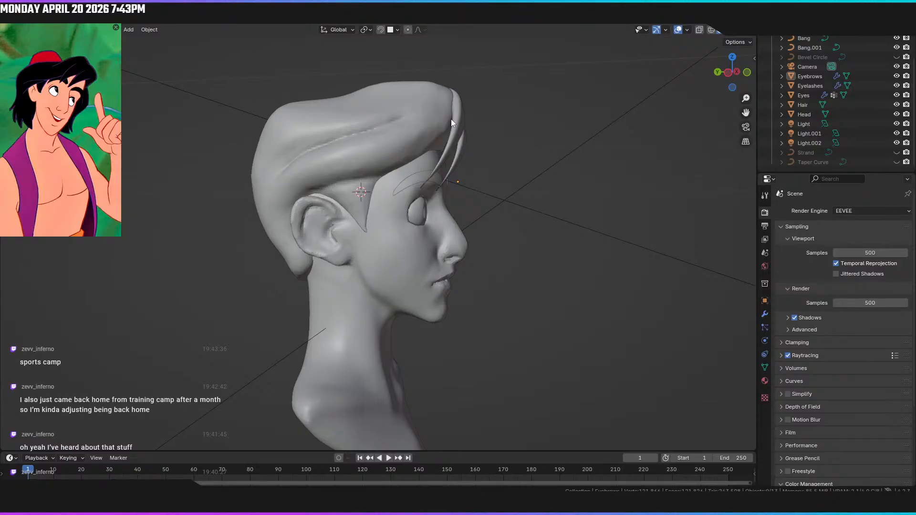
middle_click_drag(451, 119, 180, 119)
key("KP_1")
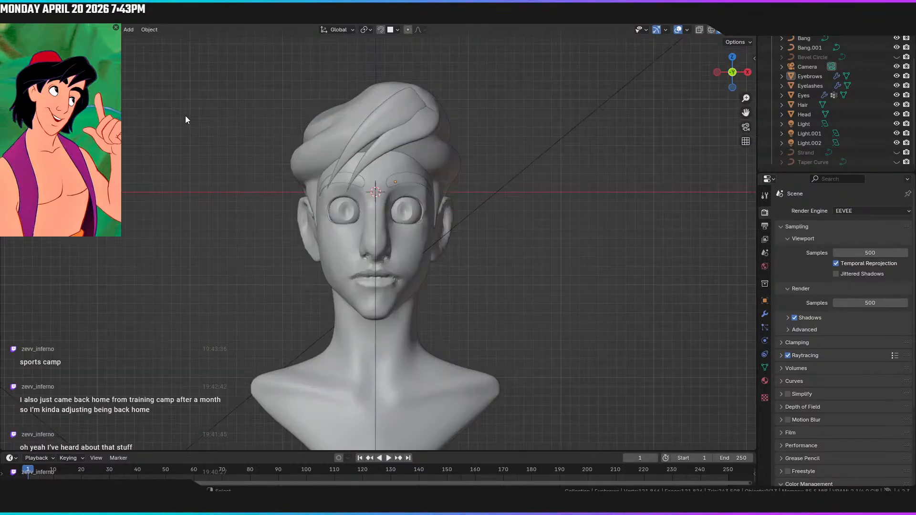
Hide the hair and both bangs, and open the Head mesh in the Sculpting workspace
left_click(389, 120)
left_click(402, 132, "shift")
left_click(428, 148, "shift")
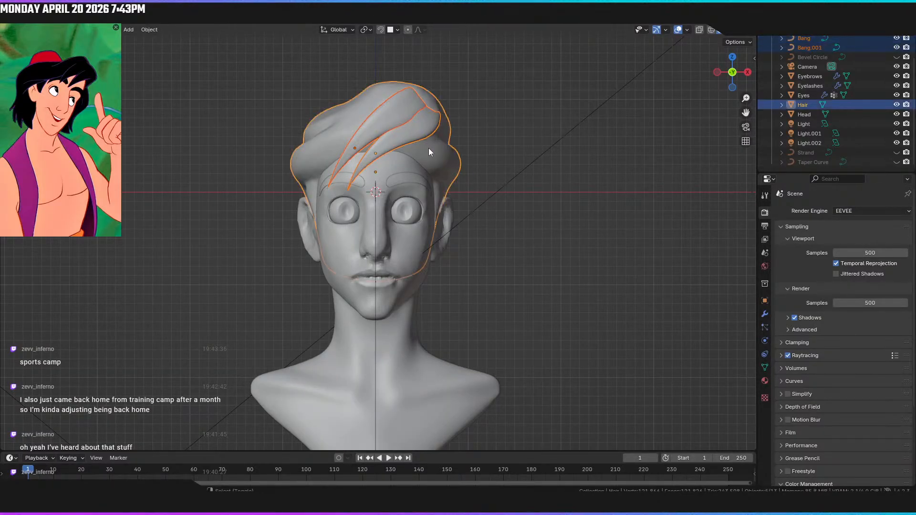
key("h")
left_click(420, 137)
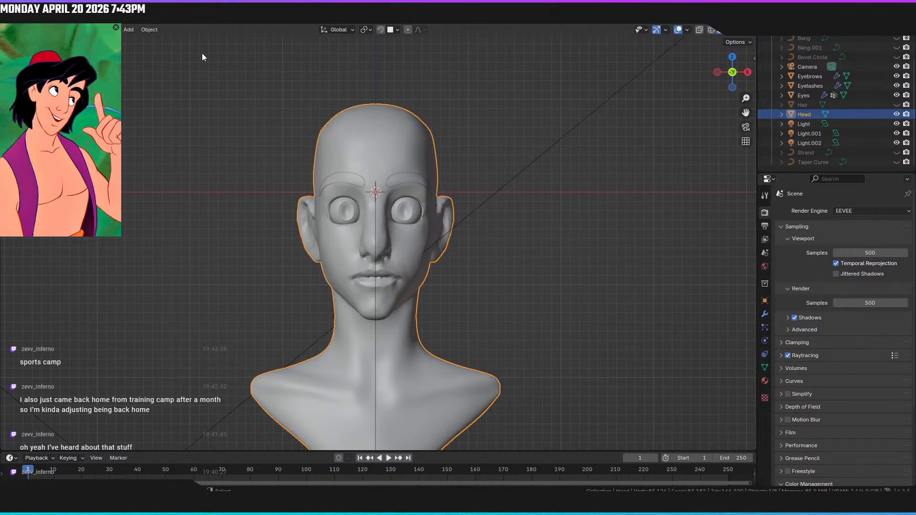
left_click(186, 17)
Sculpt the join behind the ear using Clay Strips with a 37 px radius and mirrored X symmetry
middle_click_drag(313, 171, 136, 167)
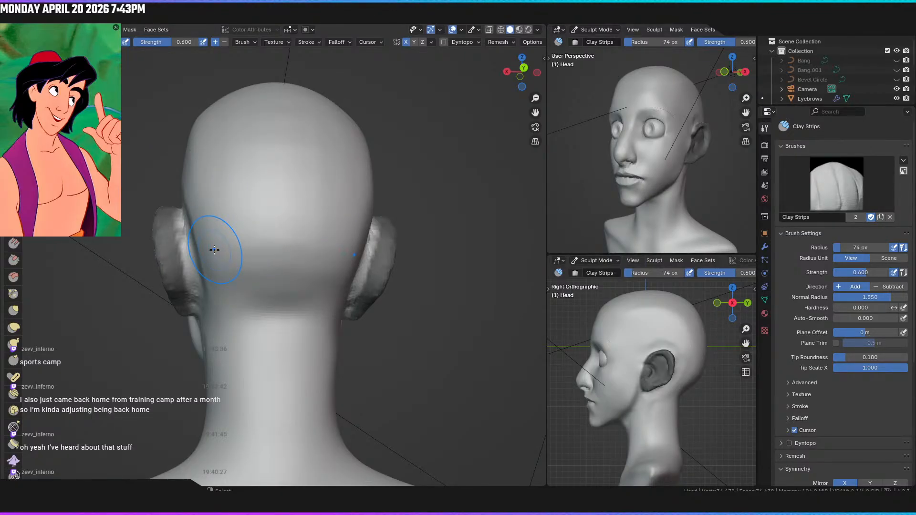
mouse_move(253, 281)
middle_mouse_down()
mouse_move(276, 266)
mouse_move(288, 293)
mouse_move(251, 282)
middle_mouse_up()
scroll(268, 213, "up", 5)
key("f")
left_click(235, 277)
mouse_move(202, 274)
left_mouse_down()
mouse_move(208, 325)
mouse_move(196, 402)
mouse_move(214, 318)
left_mouse_up()
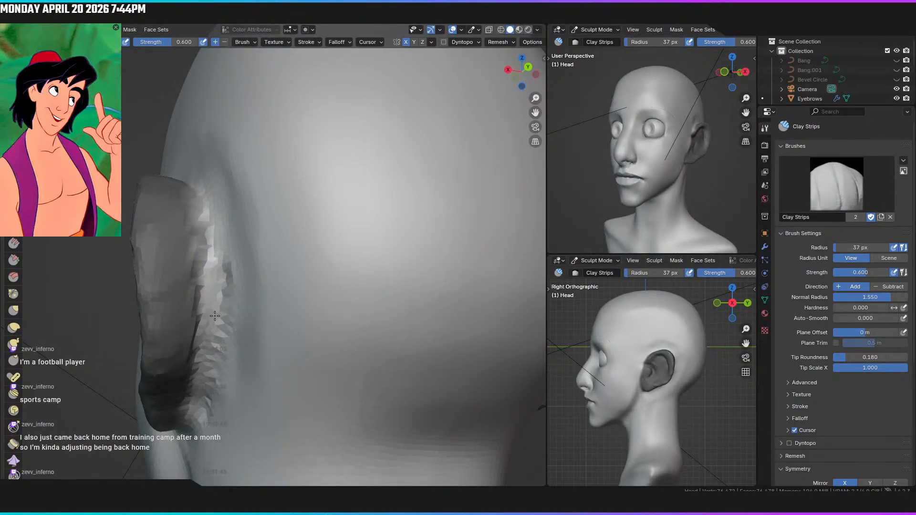
left_click_drag(210, 272, 209, 234)
Extend the Clay Strips strokes around the upper and rear edge of the ear where it meets the skull
mouse_move(212, 244)
middle_mouse_down()
mouse_move(227, 315)
mouse_move(218, 330)
middle_mouse_up()
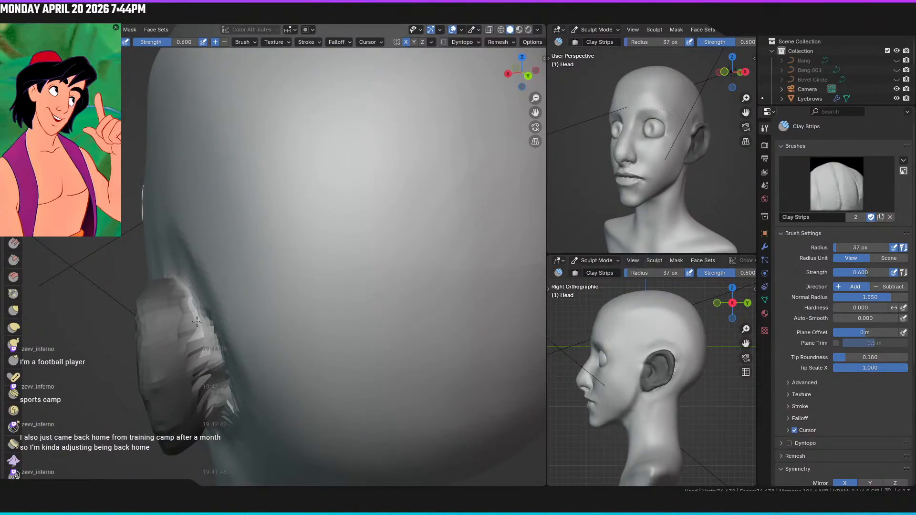
mouse_move(196, 294)
middle_mouse_down()
mouse_move(232, 334)
mouse_move(248, 332)
middle_mouse_up()
mouse_move(275, 347)
left_mouse_down()
mouse_move(249, 320)
mouse_move(259, 316)
mouse_move(287, 347)
left_mouse_up()
mouse_move(268, 313)
middle_mouse_down()
mouse_move(377, 267)
mouse_move(248, 272)
mouse_move(305, 263)
middle_mouse_up()
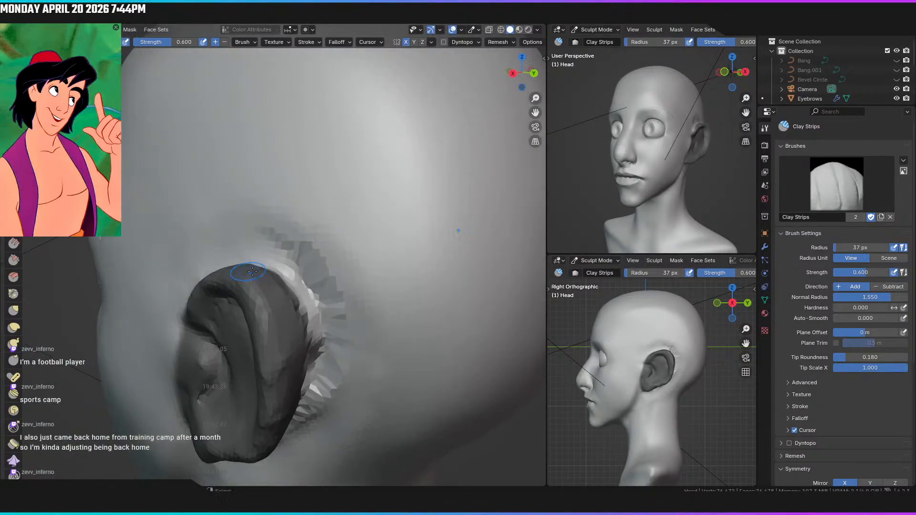
left_click_drag(298, 266, 325, 308)
middle_click_drag(310, 265, 234, 228)
mouse_move(258, 329)
left_mouse_down()
mouse_move(260, 261)
mouse_move(247, 320)
mouse_move(266, 316)
mouse_move(256, 307)
left_mouse_up()
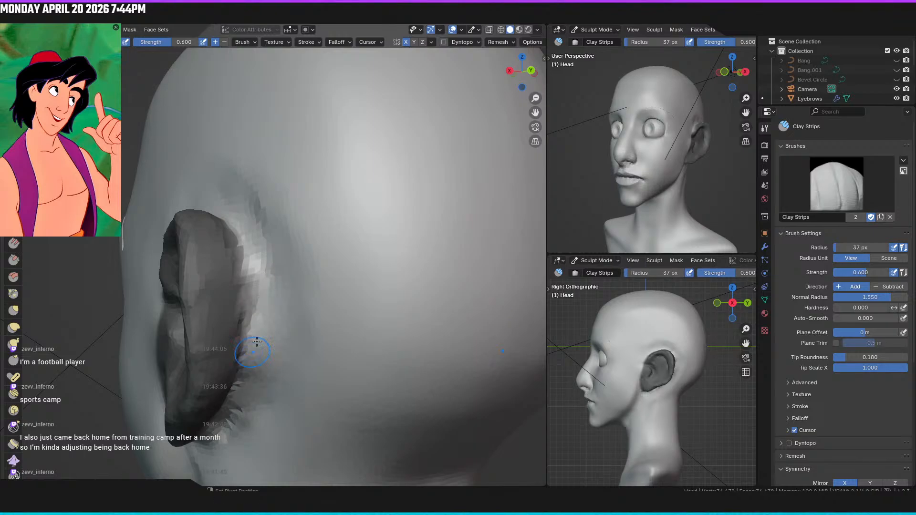
middle_click_drag(256, 307, 249, 272)
mouse_move(224, 317)
middle_mouse_down()
mouse_move(210, 296)
mouse_move(203, 311)
middle_mouse_up()
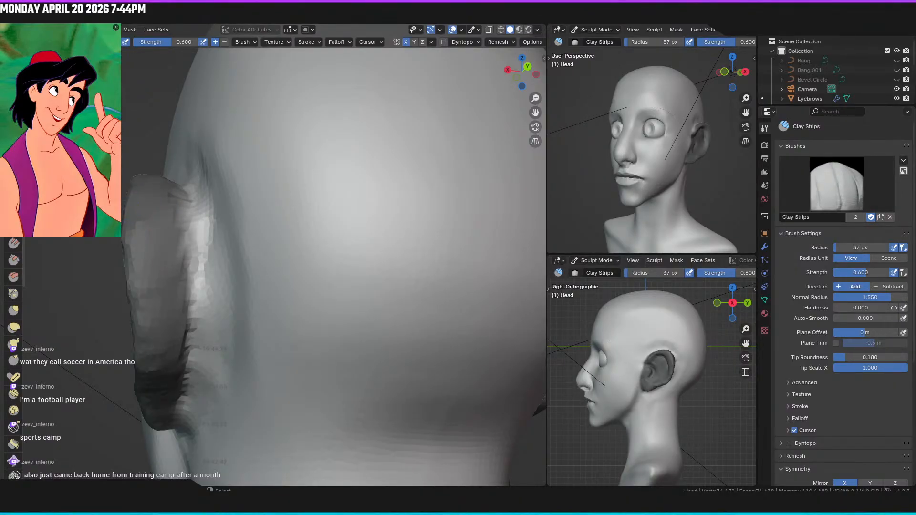
Carve the crease behind the ear using Draw Sharp in Subtract direction at a 37 px radius
left_click(13, 76)
middle_click_drag(215, 183, 208, 240)
left_click_drag(208, 241, 229, 311)
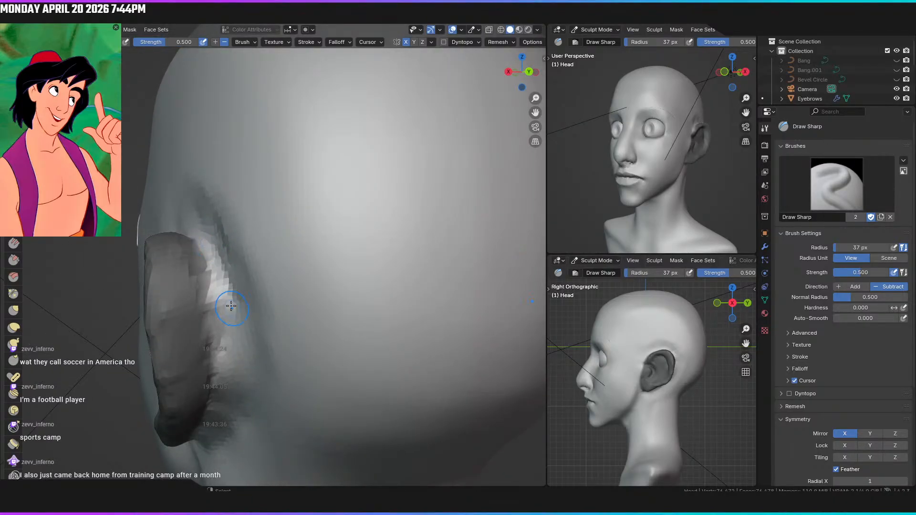
left_click_drag(221, 262, 232, 330)
left_click_drag(219, 241, 233, 264)
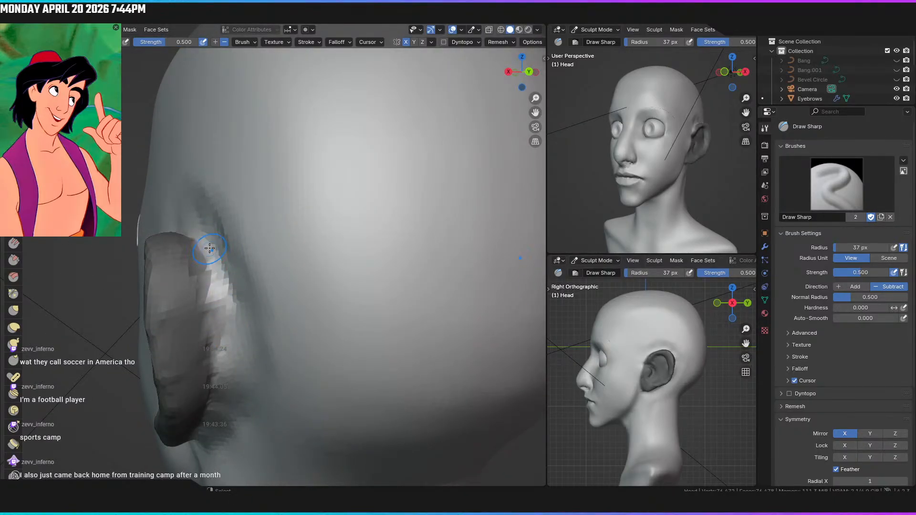
middle_click_drag(219, 283, 247, 207)
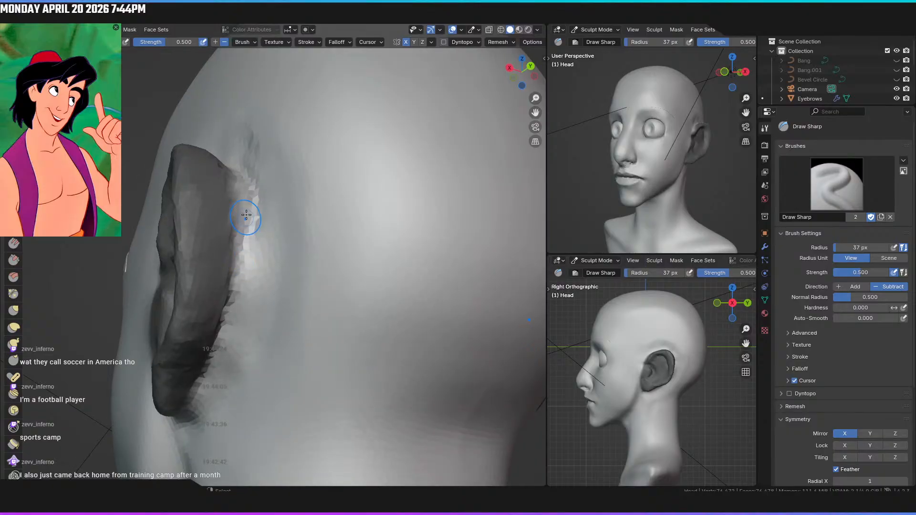
left_click_drag(254, 197, 254, 260)
Enlarge the Draw Sharp brush to 62 px and deepen the groove along the full back of the ear
middle_click_drag(252, 215, 240, 252)
key("f")
left_click(244, 279)
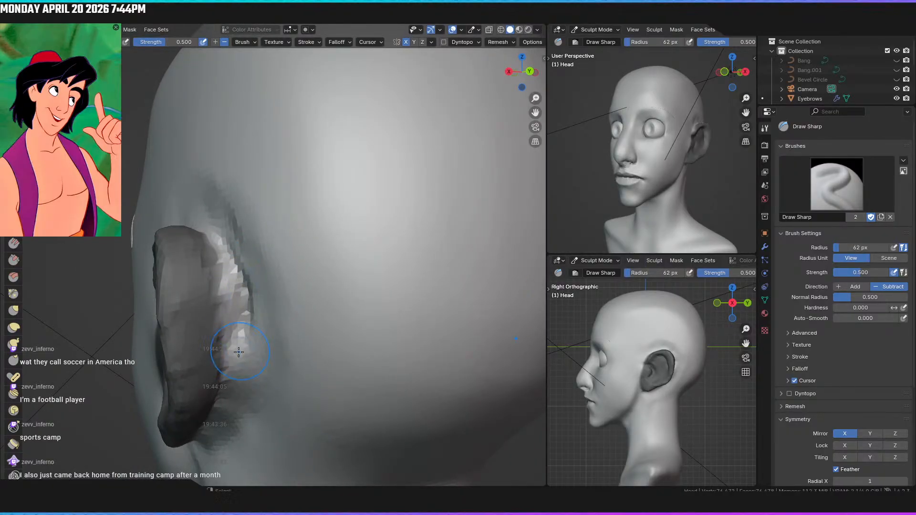
middle_click_drag(242, 322, 259, 262)
left_click_drag(279, 191, 262, 268)
left_click_drag(275, 229, 253, 305)
left_click_drag(265, 257, 240, 320)
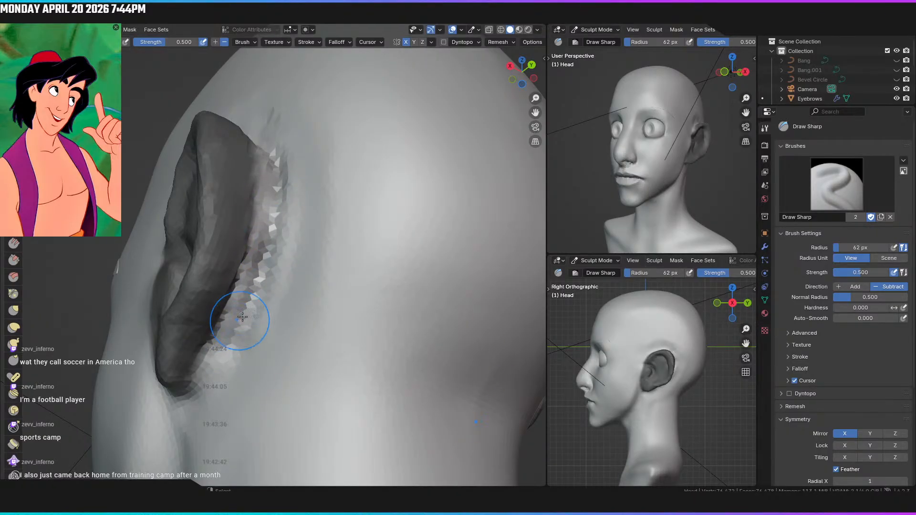
Deepen the crease along the rear edge of the ear with Draw Sharp in Subtract direction at a 62 px radius
middle_click_drag(205, 373, 256, 268)
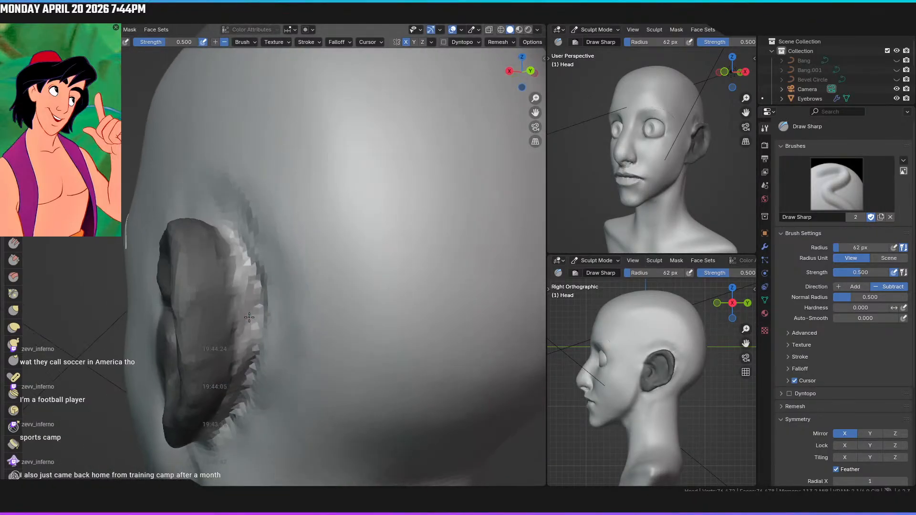
mouse_move(252, 381)
middle_mouse_down()
mouse_move(241, 368)
mouse_move(245, 374)
middle_mouse_up()
mouse_move(252, 314)
middle_mouse_down()
mouse_move(248, 381)
mouse_move(245, 270)
middle_mouse_up()
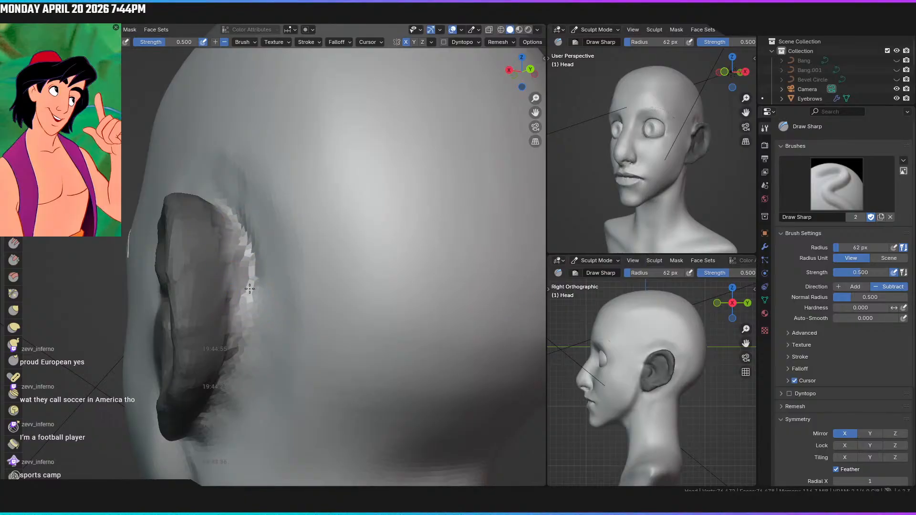
left_click_drag(251, 258, 253, 345)
left_click_drag(249, 259, 244, 348)
mouse_move(245, 325)
middle_mouse_down()
mouse_move(252, 288)
mouse_move(242, 266)
mouse_move(218, 271)
middle_mouse_up()
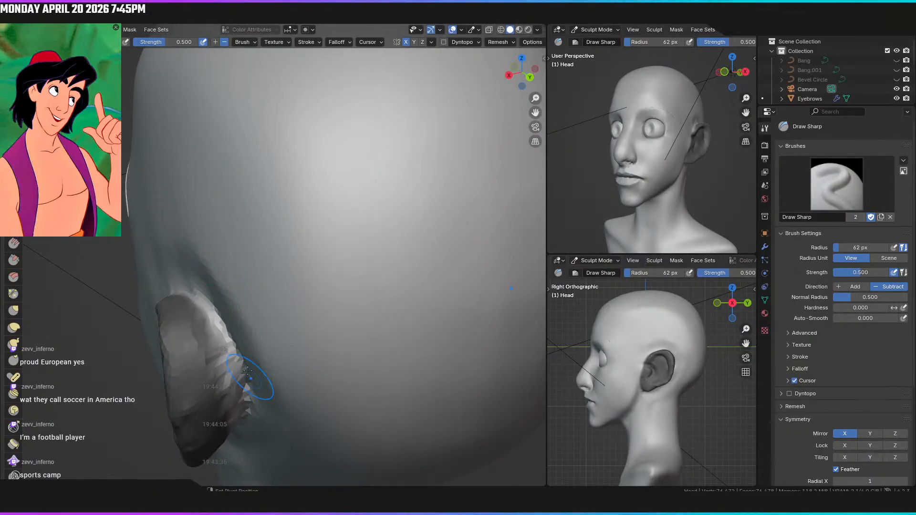
Carve a further Draw Sharp stroke into the skull just behind the middle of the ear, working from the back
middle_click_drag(246, 377, 242, 272)
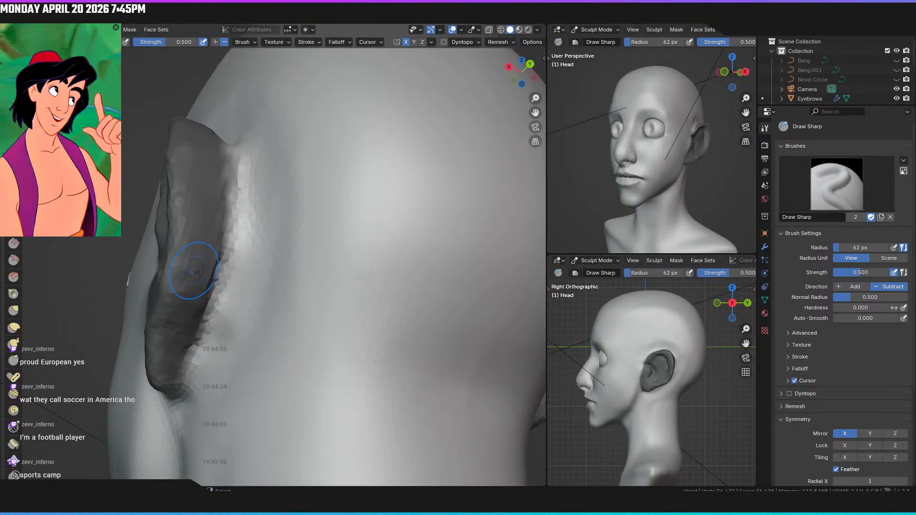
mouse_move(225, 311)
middle_mouse_down()
mouse_move(261, 334)
mouse_move(267, 296)
mouse_move(252, 269)
middle_mouse_up()
middle_click_drag(398, 359, 322, 234)
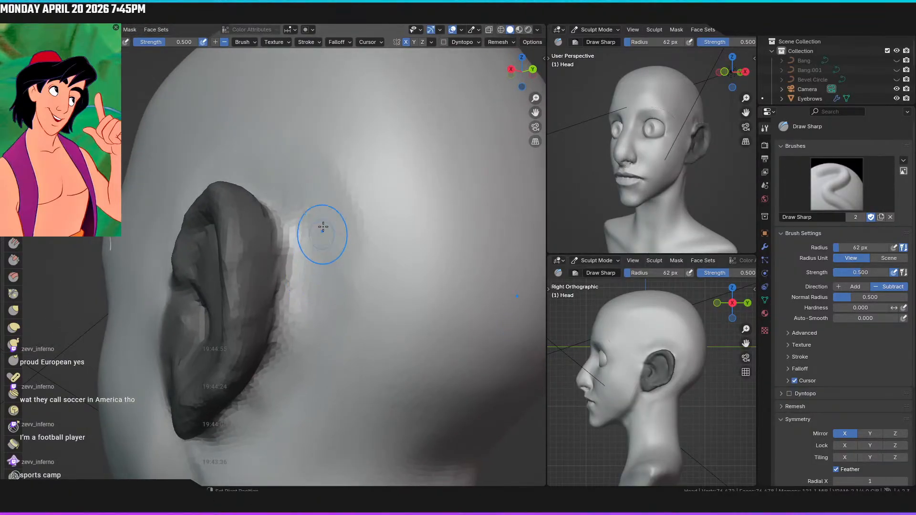
mouse_move(280, 396)
middle_mouse_down()
mouse_move(299, 282)
mouse_move(266, 286)
middle_mouse_up()
middle_click_drag(235, 339, 172, 302)
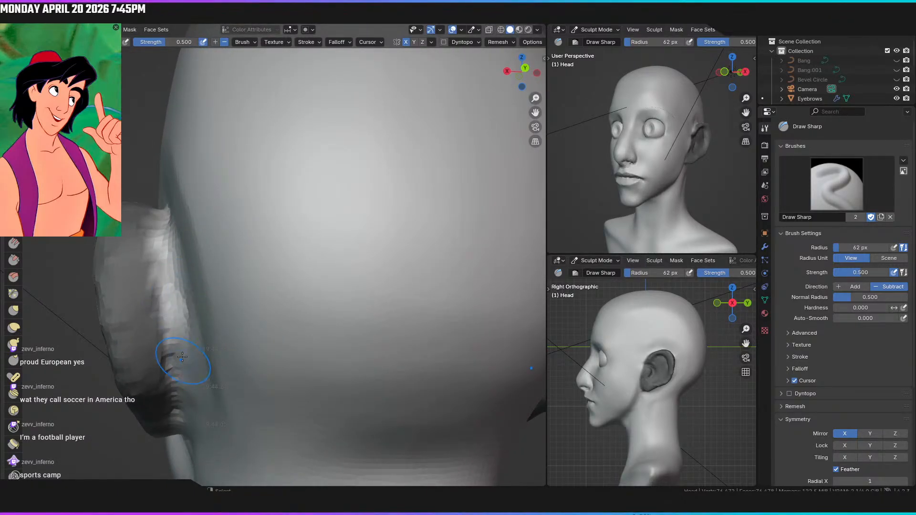
middle_click_drag(187, 377, 221, 259)
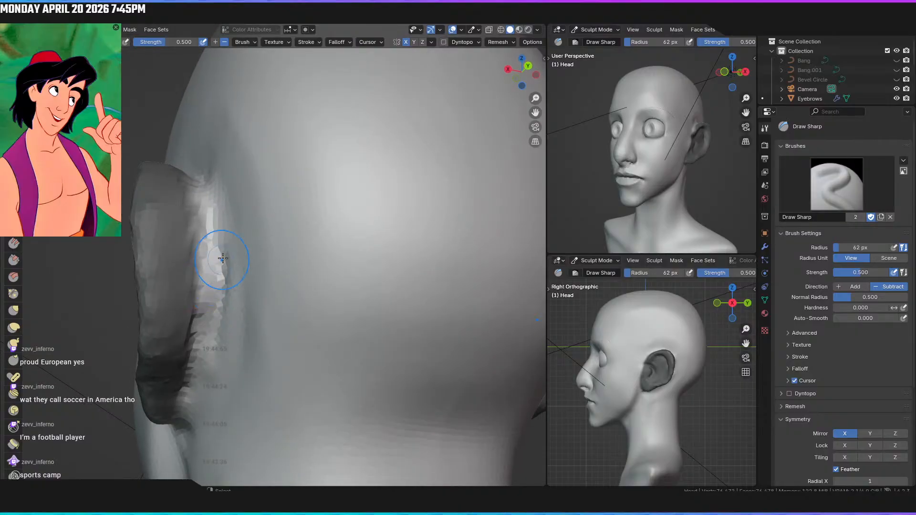
mouse_move(224, 271)
left_mouse_down()
mouse_move(224, 339)
mouse_move(224, 274)
mouse_move(230, 305)
left_mouse_up()
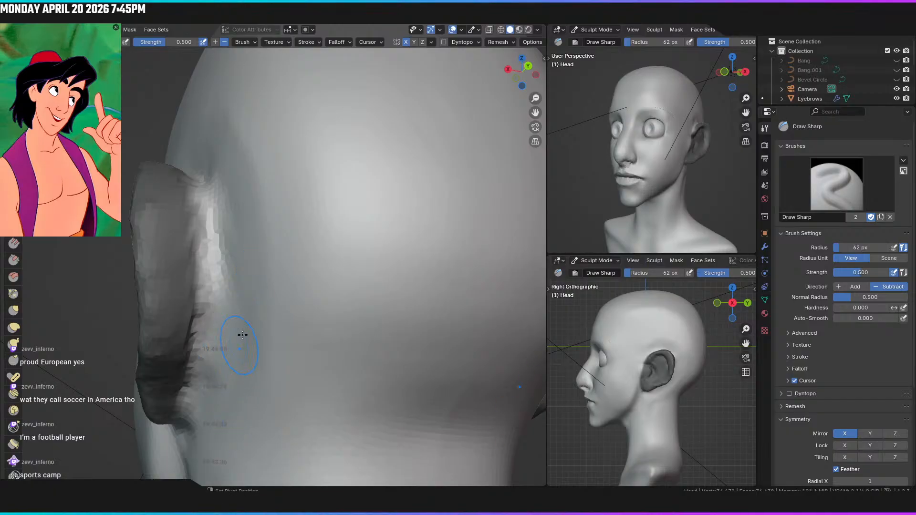
Pull the neck surface below the earlobe with the Grab brush at 111 px radius and 0.100 strength
scroll(240, 342, "down", 5)
middle_click_drag(240, 341, 323, 329)
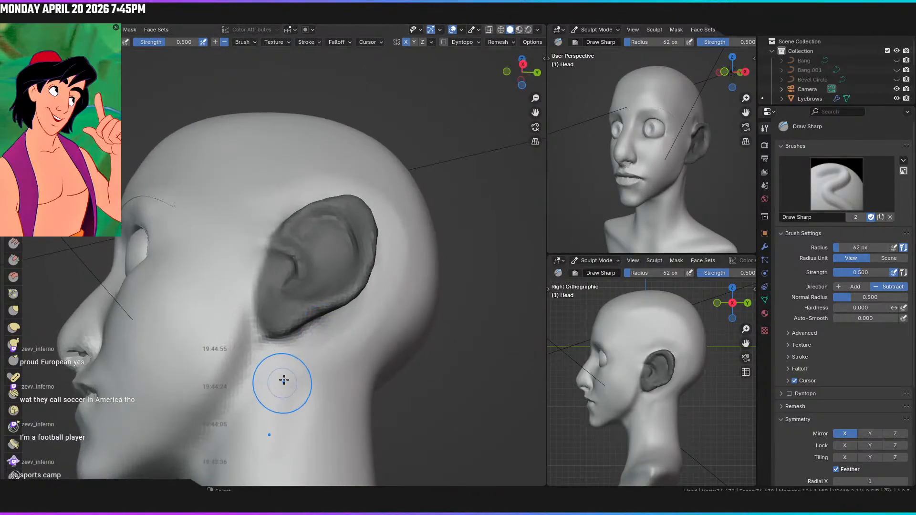
scroll(282, 383, "up", 4)
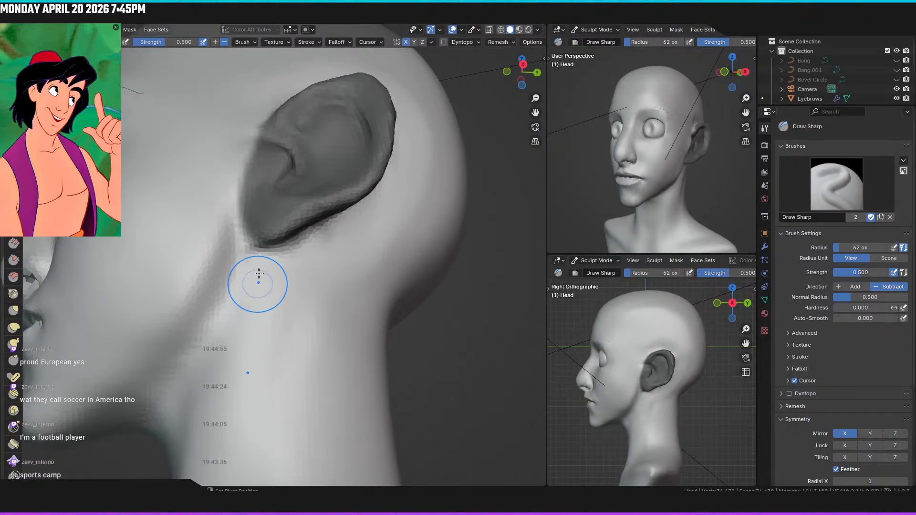
middle_click_drag(308, 260, 255, 234)
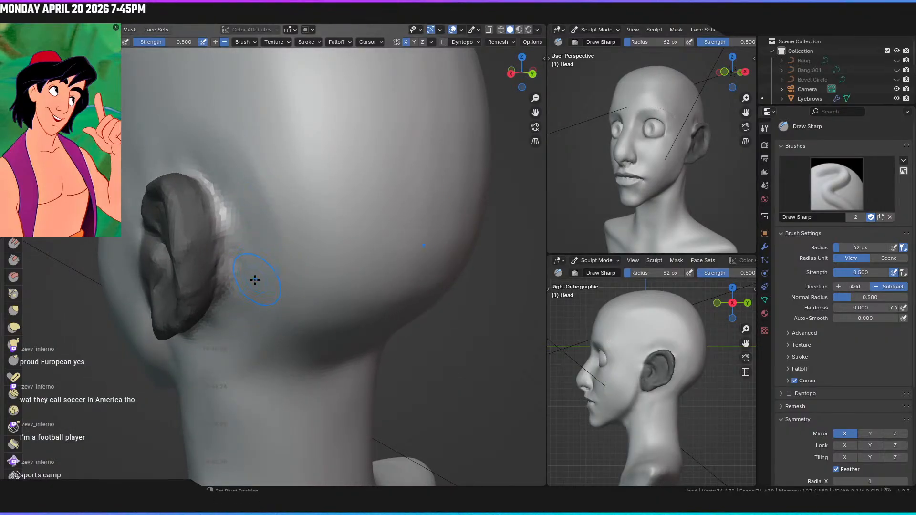
mouse_move(215, 280)
middle_mouse_down()
mouse_move(204, 269)
mouse_move(331, 203)
middle_mouse_up()
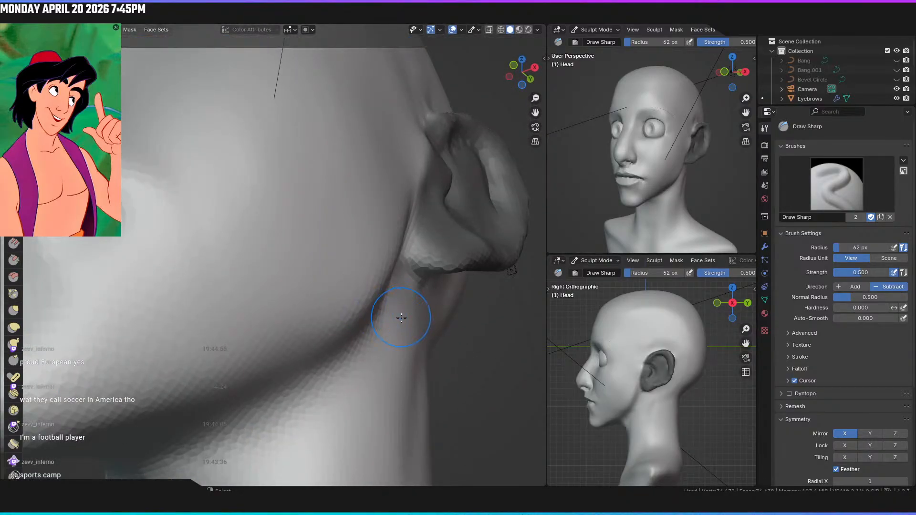
key("g")
left_click_drag(406, 342, 397, 350)
key("KP_1")
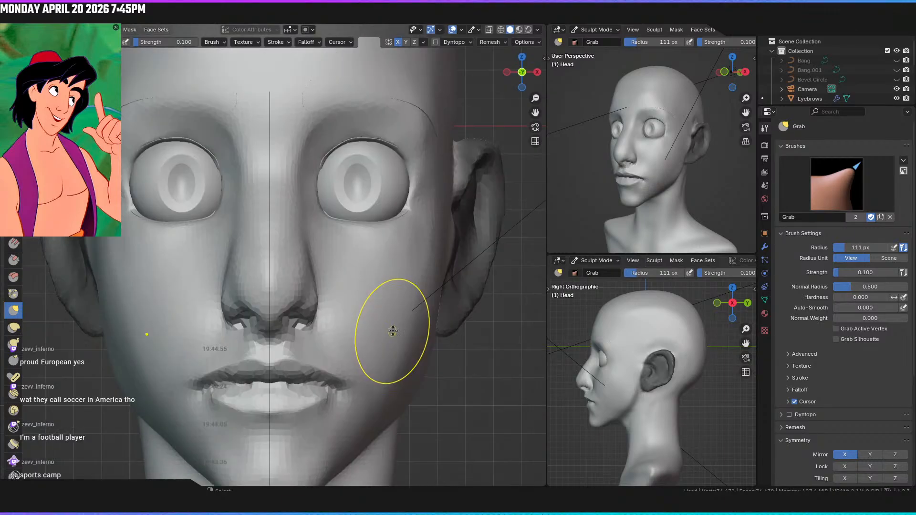
Examine the ear, jaw and neck transition from the side, the back and below
mouse_move(395, 328)
middle_mouse_down()
mouse_move(295, 326)
mouse_move(279, 306)
middle_mouse_up()
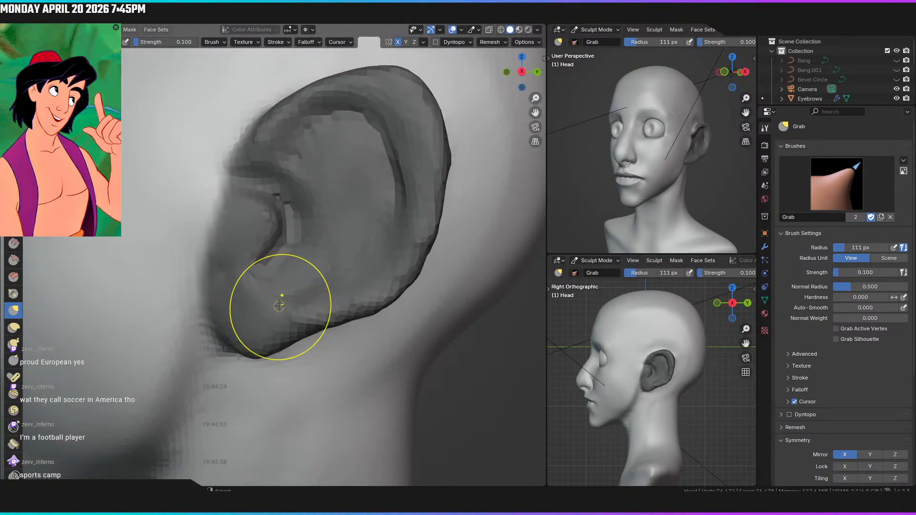
key("ctrl+KP_1")
middle_click_drag(205, 340, 254, 282, "shift")
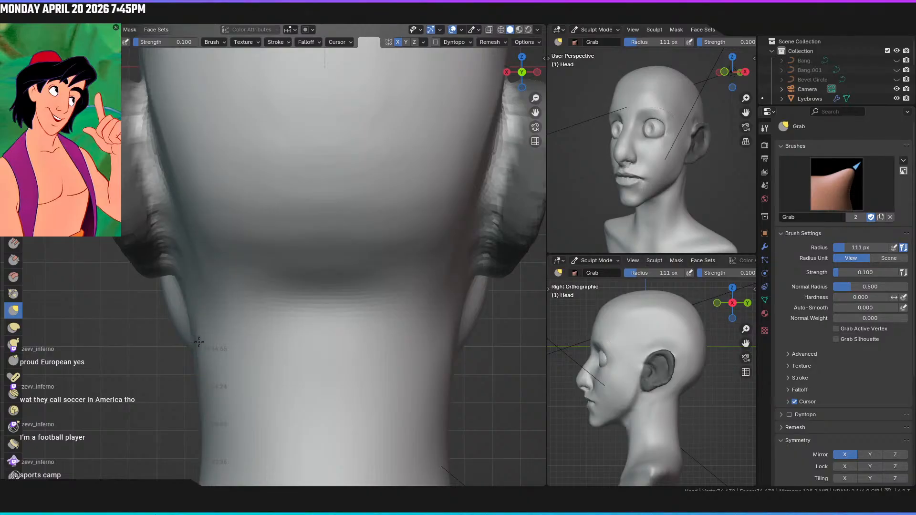
middle_click_drag(205, 342, 280, 313)
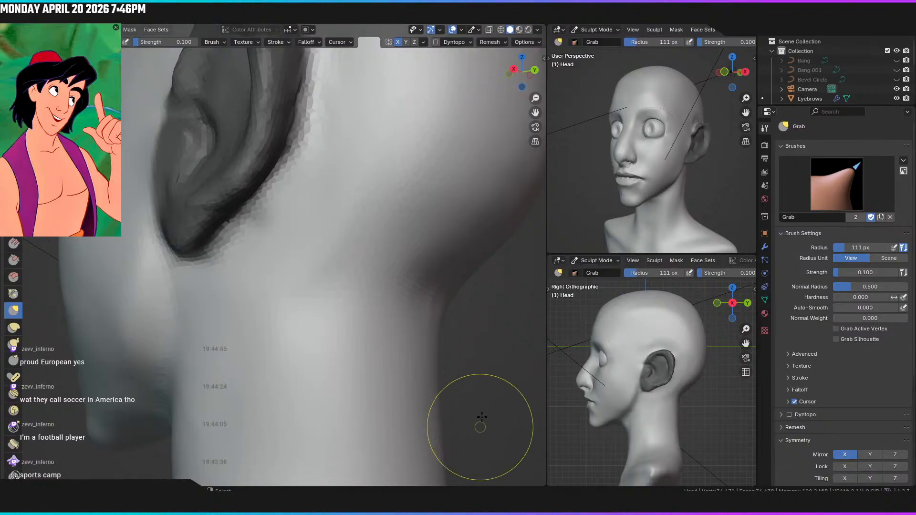
key("ctrl+KP_1")
middle_click_drag(337, 348, 349, 329, "shift")
mouse_move(209, 362)
middle_mouse_down("ctrl")
mouse_move(221, 386)
mouse_move(216, 409)
middle_mouse_up("ctrl")
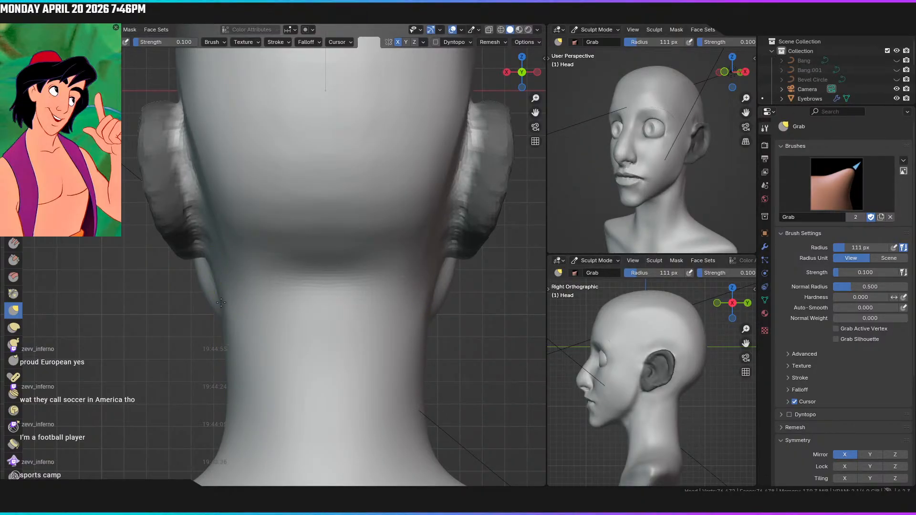
middle_click_drag(229, 302, 323, 341)
middle_click_drag(307, 379, 216, 293)
Reduce the Grab brush radius to 84 px and further to 58 px for work around the ear
key("f")
left_click(196, 295)
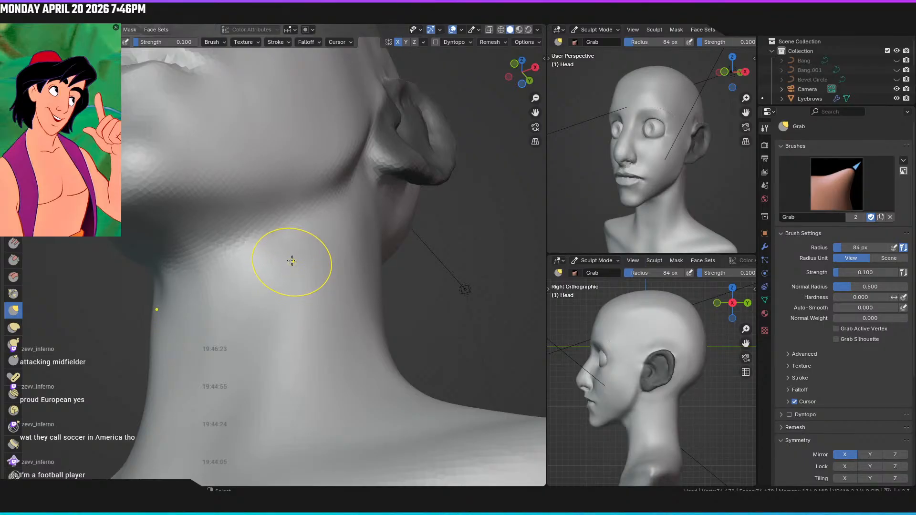
key("KP_1")
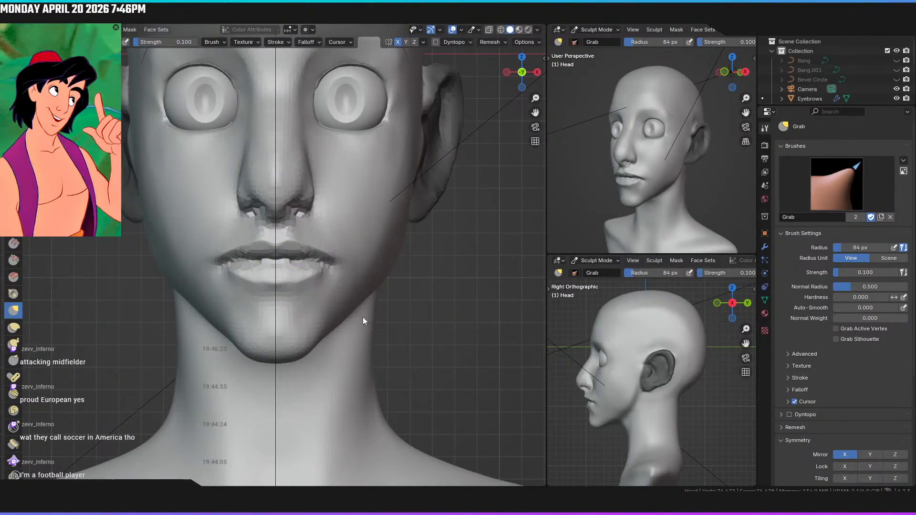
scroll(333, 263, "down", 3)
middle_click_drag(345, 246, 350, 348, "shift")
middle_click_drag(341, 308, 316, 290)
scroll(320, 239, "up", 2)
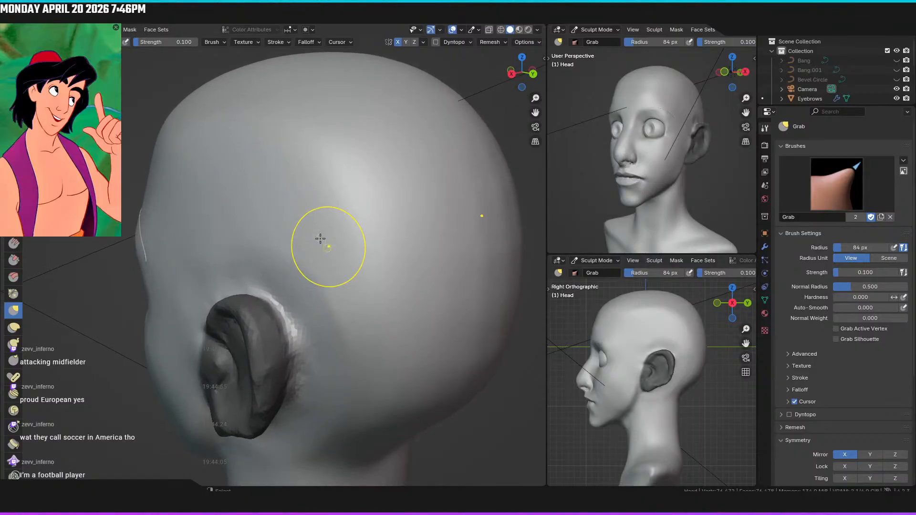
key("f")
left_click(357, 342)
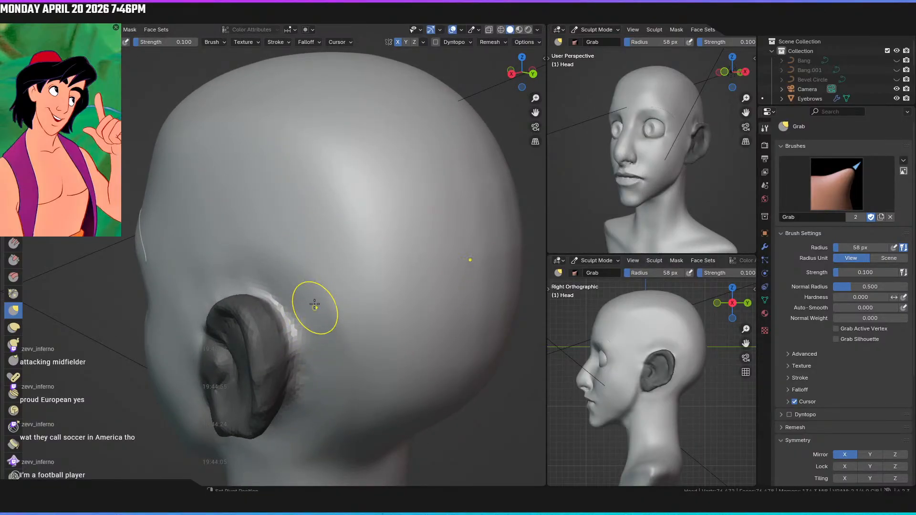
Check the area behind the ear and compare both ears with the face in front view
middle_click_drag(320, 425, 318, 330)
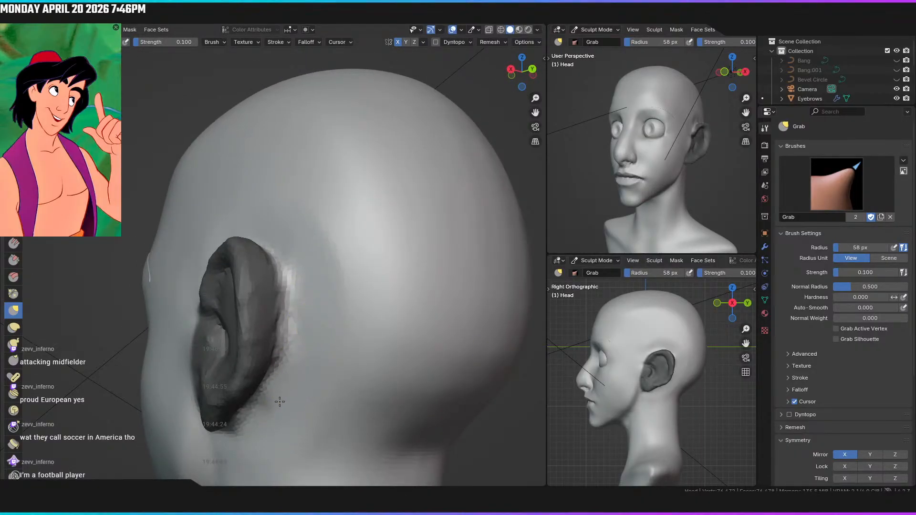
middle_click_drag(272, 418, 350, 384)
key("KP_1")
middle_click_drag(313, 310, 375, 233, "shift")
scroll(378, 233, "down", 4)
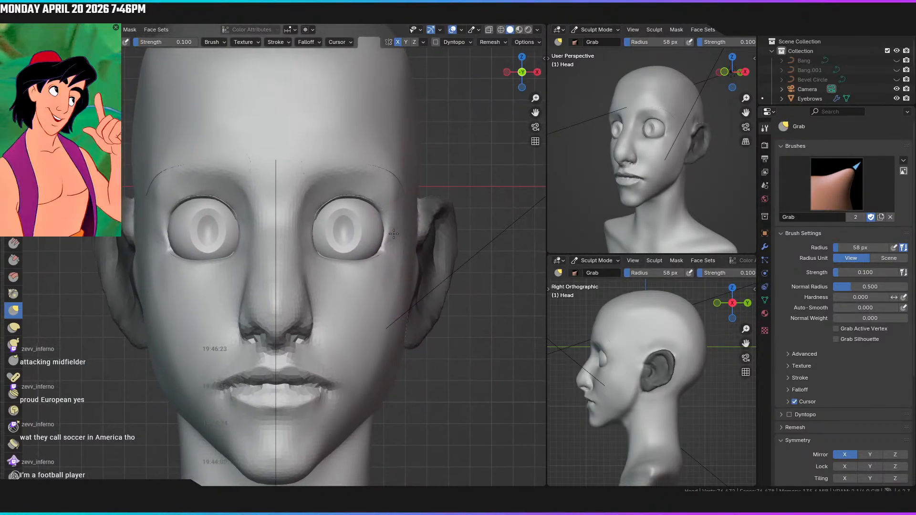
middle_click_drag(360, 309, 357, 301, "shift")
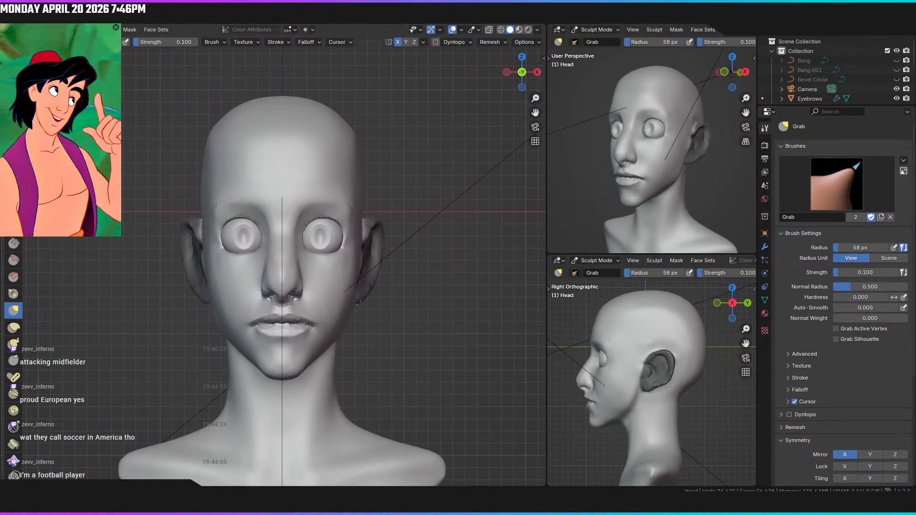
Review the whole bust in the Layout workspace with nothing selected and save the file
left_click(143, 20)
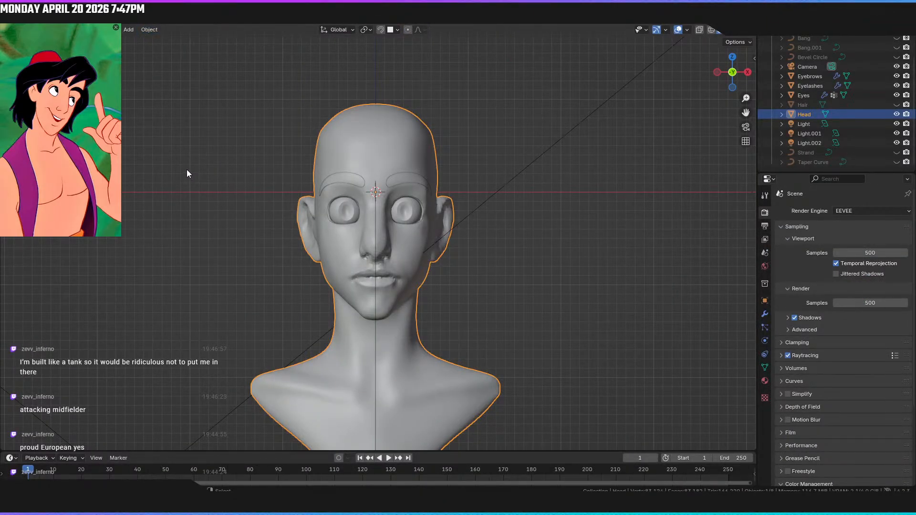
left_click(452, 269)
middle_click_drag(458, 269, 491, 263)
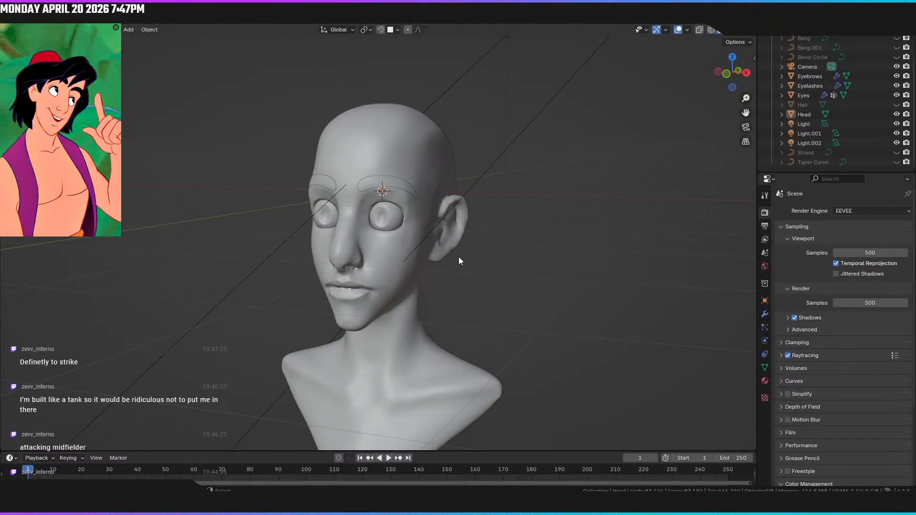
middle_click_drag(442, 257, 431, 249)
key("KP_1")
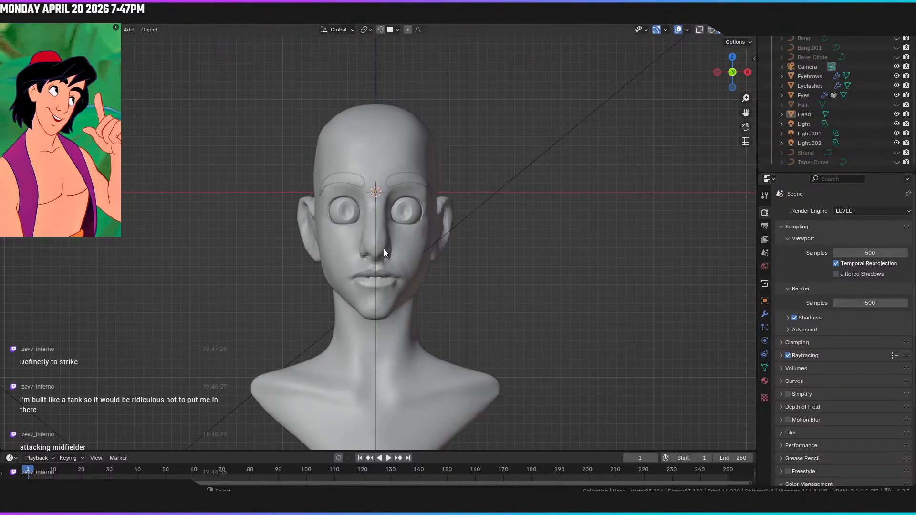
key("ctrl+s")
middle_click_drag(470, 239, 488, 270)
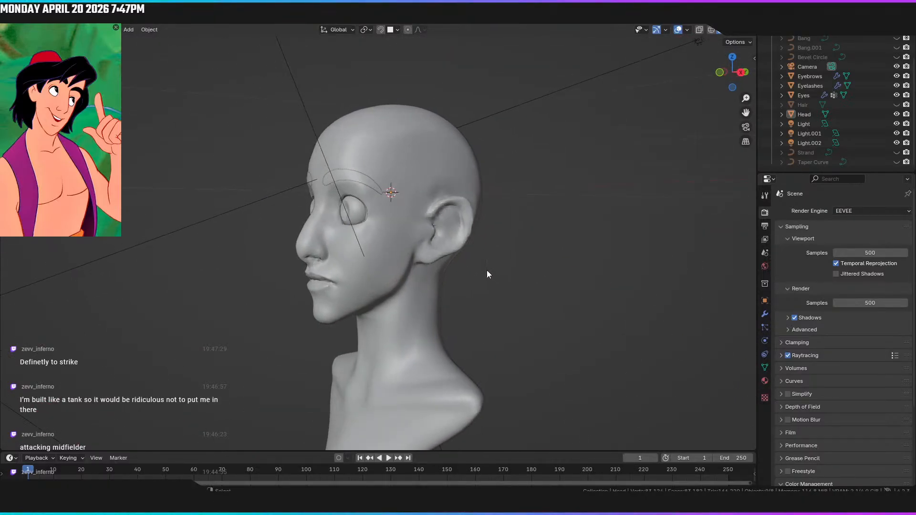
key("KP_1")
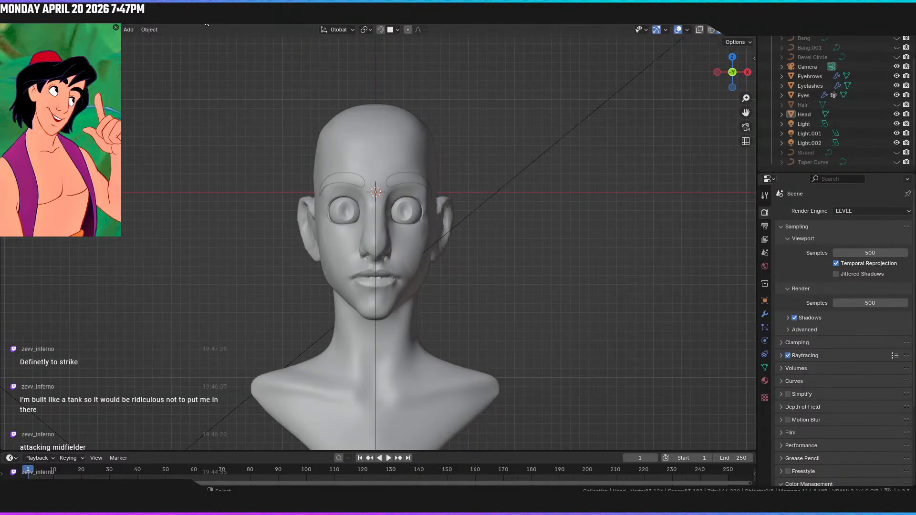
Select the Head, return to the Sculpting workspace and erase the mask from the ears with a 151 px Mask brush
left_click(374, 149)
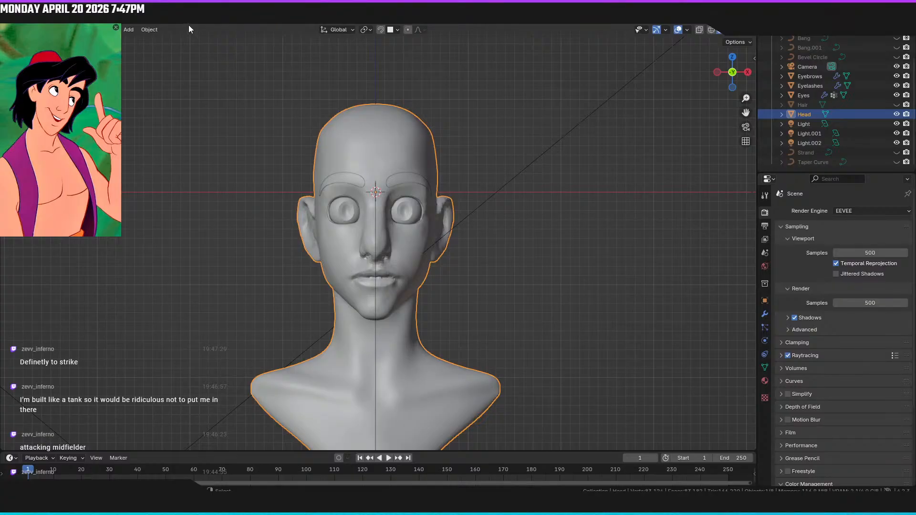
left_click(208, 21)
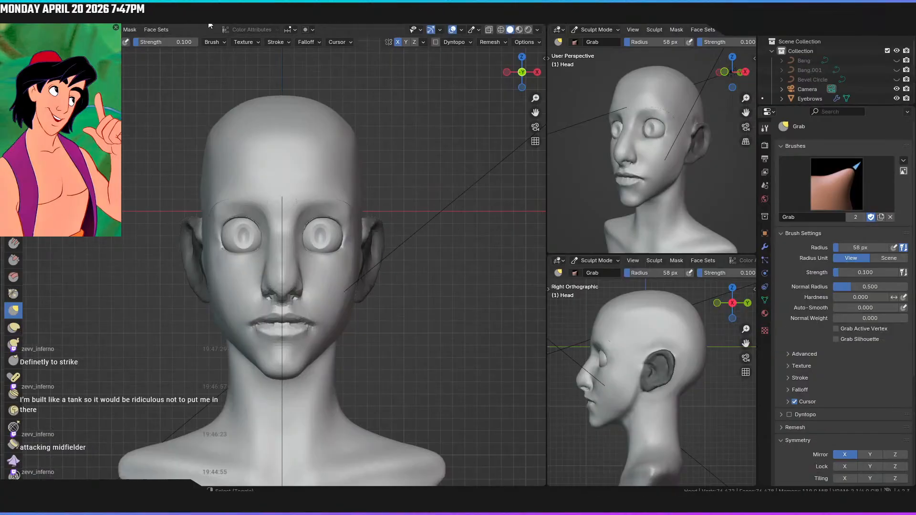
key("m")
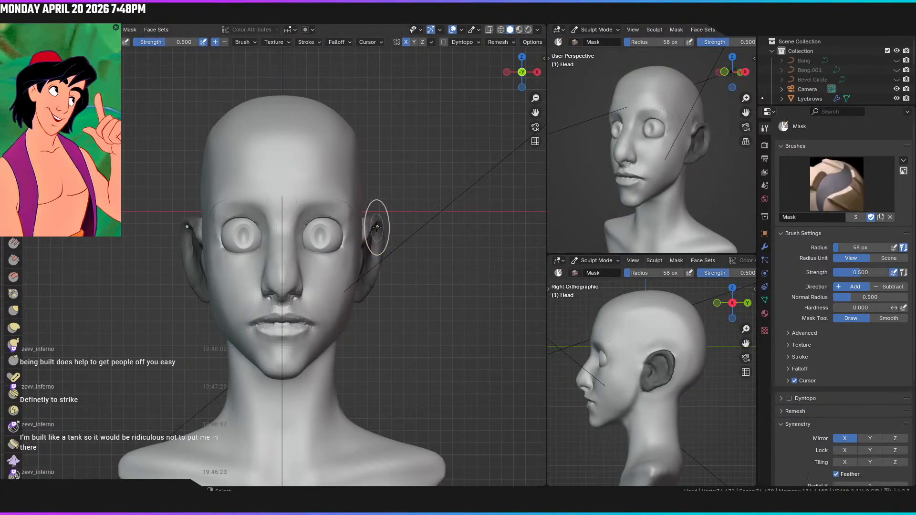
key("KP_3")
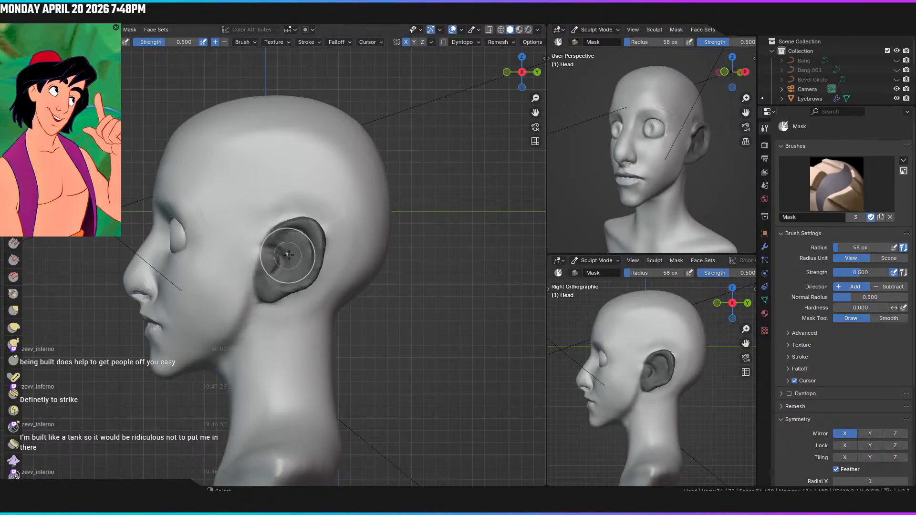
left_click(333, 250)
left_click_drag(319, 262, 278, 227, "ctrl")
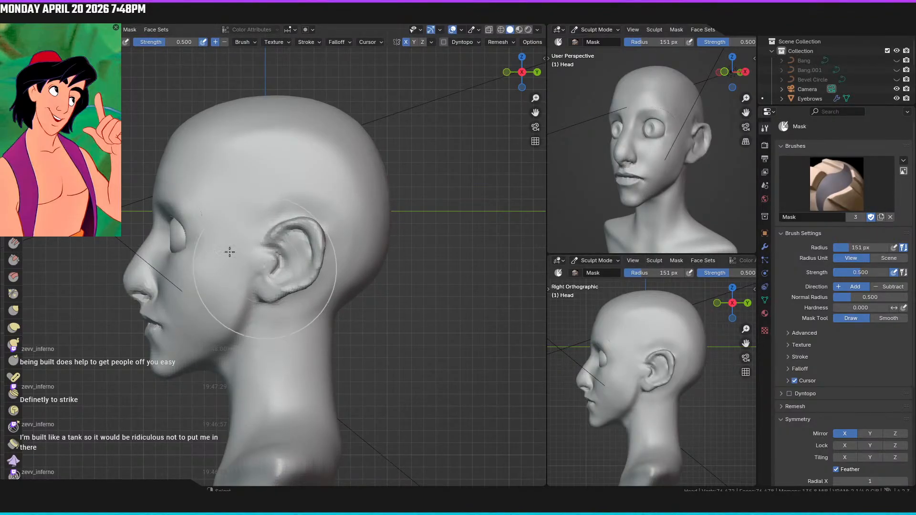
Reduce the Mask brush radius to 90 px and begin adjusting the remesh voxel size of the Head in front view
middle_click_drag(258, 377, 176, 236)
middle_click_drag(197, 317, 389, 307)
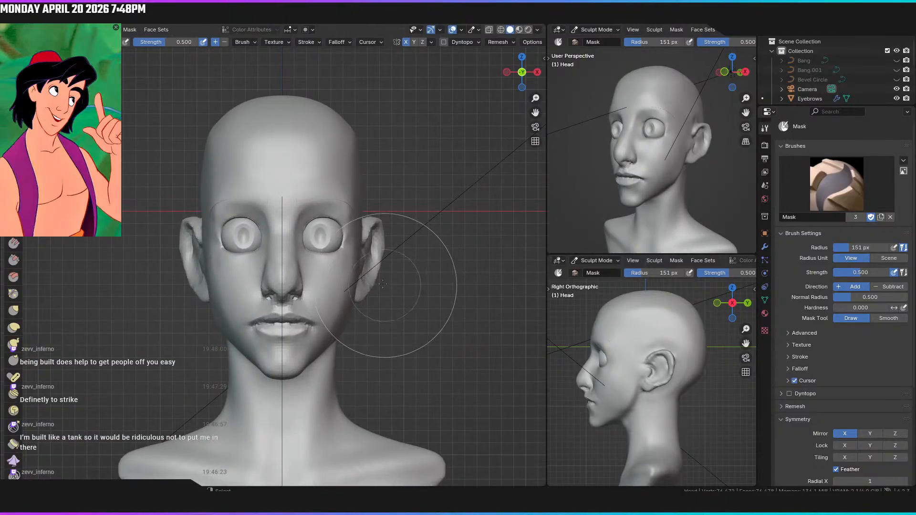
key("f")
left_click(346, 308)
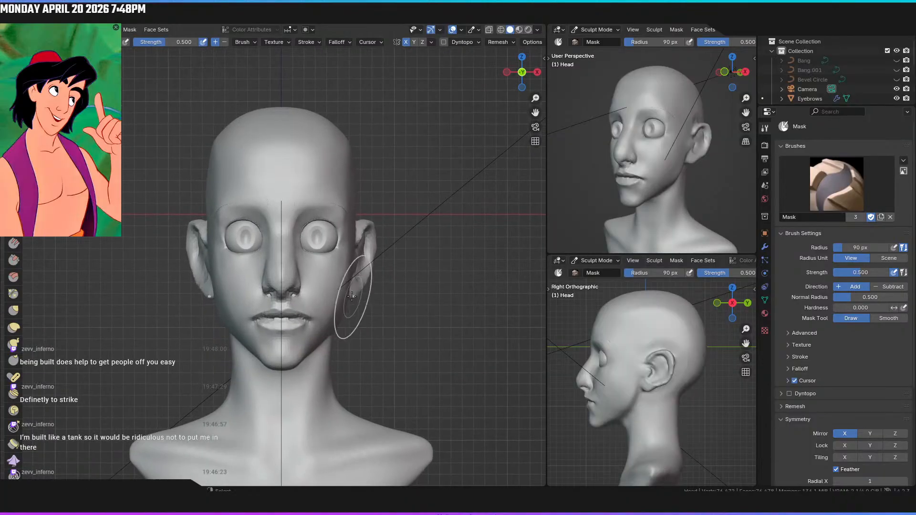
key("r")
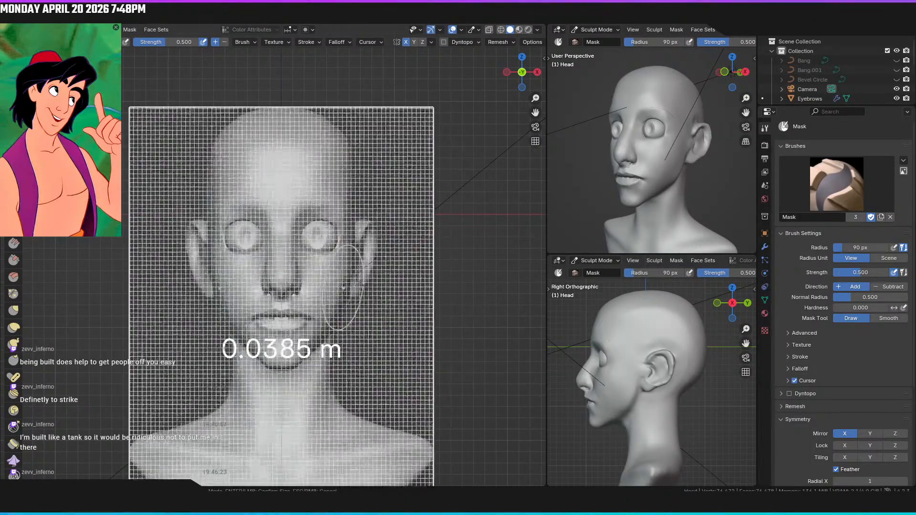
Set the voxel size to 0.01 m and voxel-remesh the head for finer sculpting detail
left_click(354, 192)
key("r")
left_click(408, 165)
key("r")
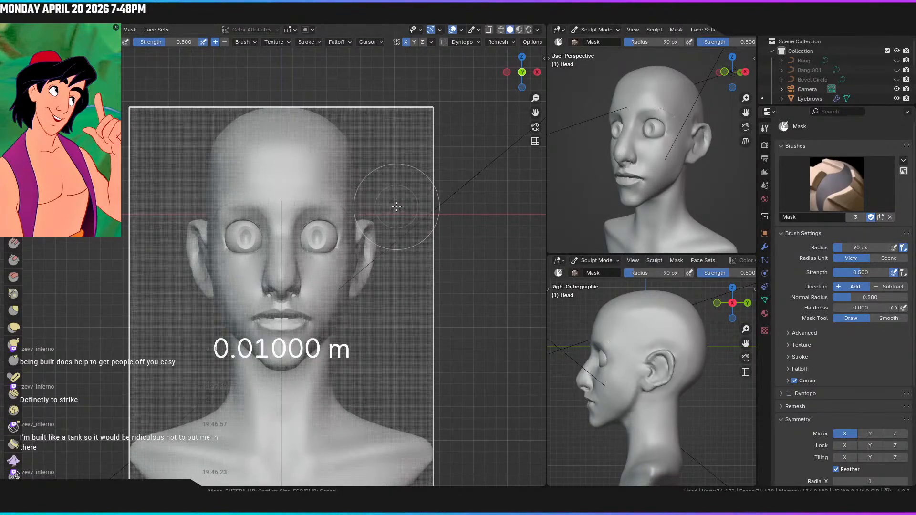
left_click(397, 206)
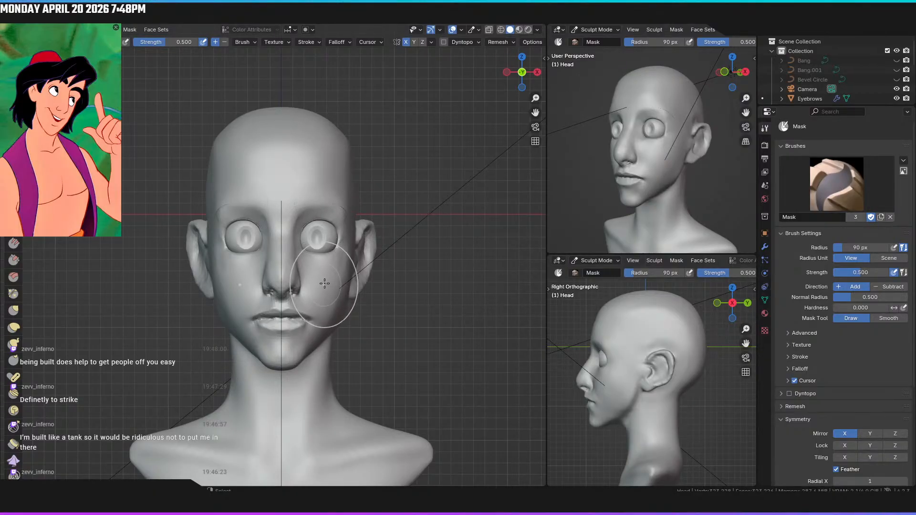
Switch to the Grab brush and examine the nose, nostrils and lips from the front, three-quarter and below
scroll(327, 262, "up", 3)
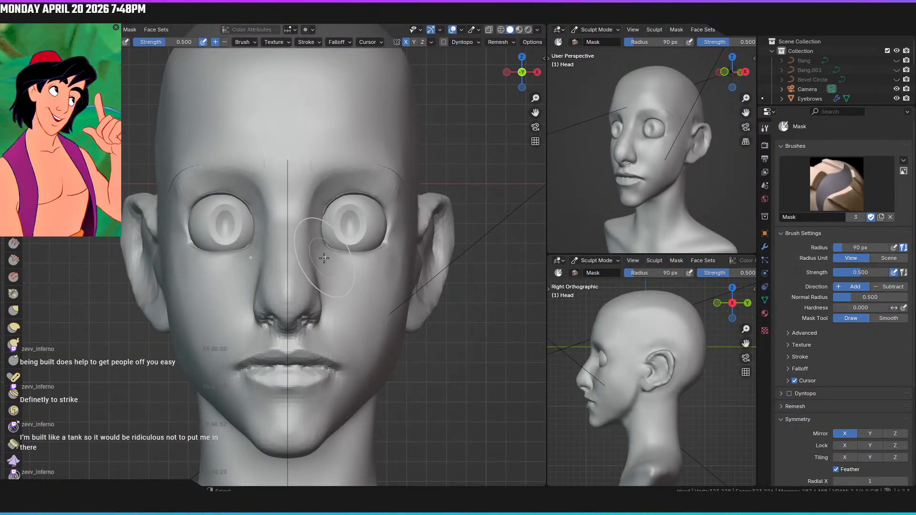
scroll(335, 217, "up", 2)
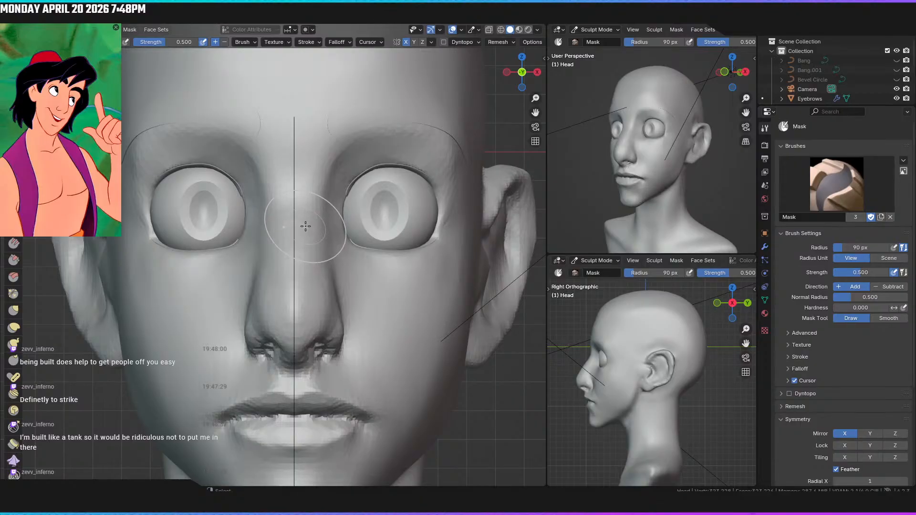
key("g")
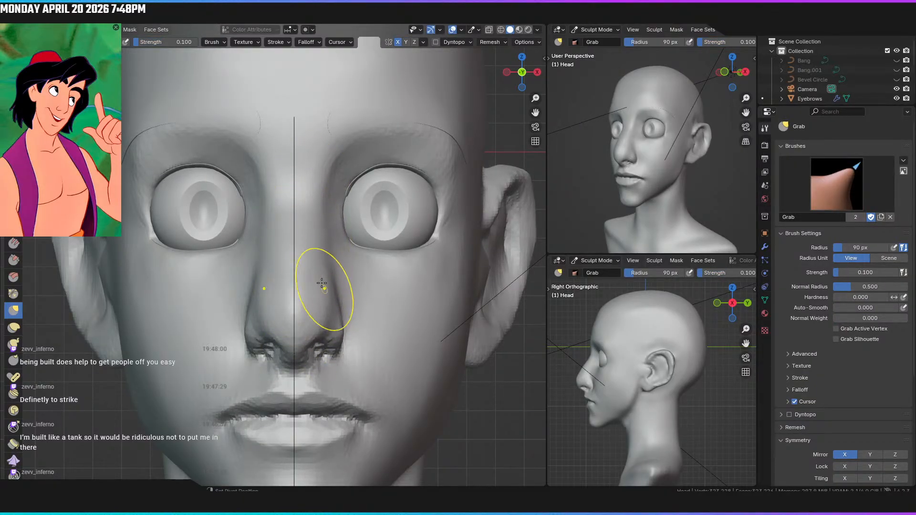
middle_click_drag(319, 286, 262, 260, "shift")
middle_click_drag(186, 262, 316, 239, "shift")
scroll(315, 239, "down", 3)
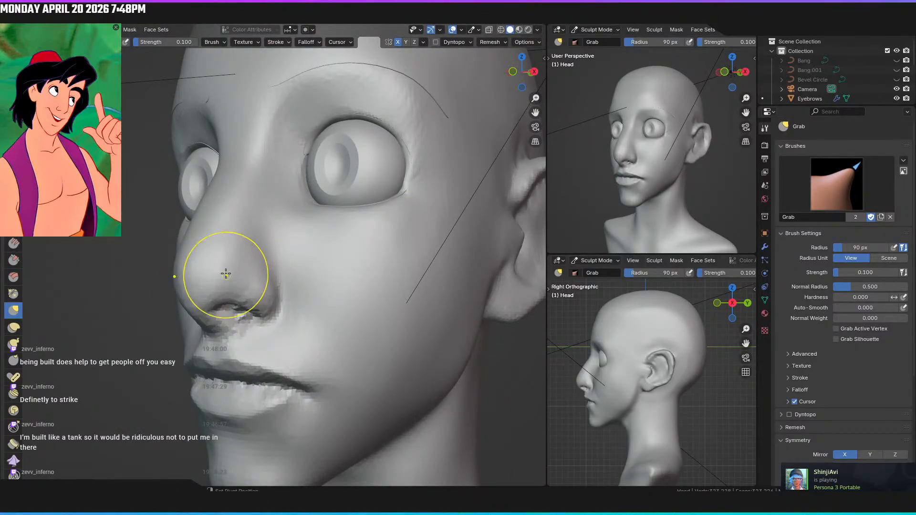
middle_click_drag(210, 310, 229, 312)
scroll(260, 242, "up", 2)
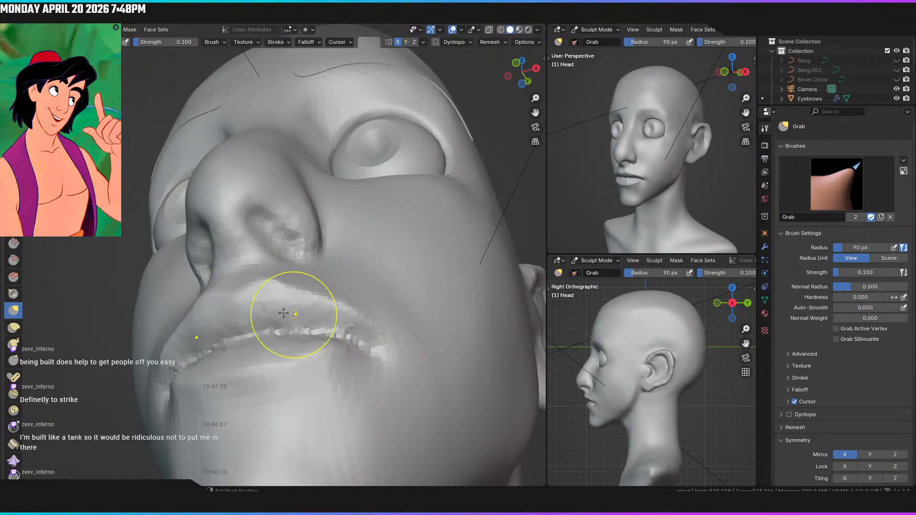
middle_click_drag(321, 336, 281, 274)
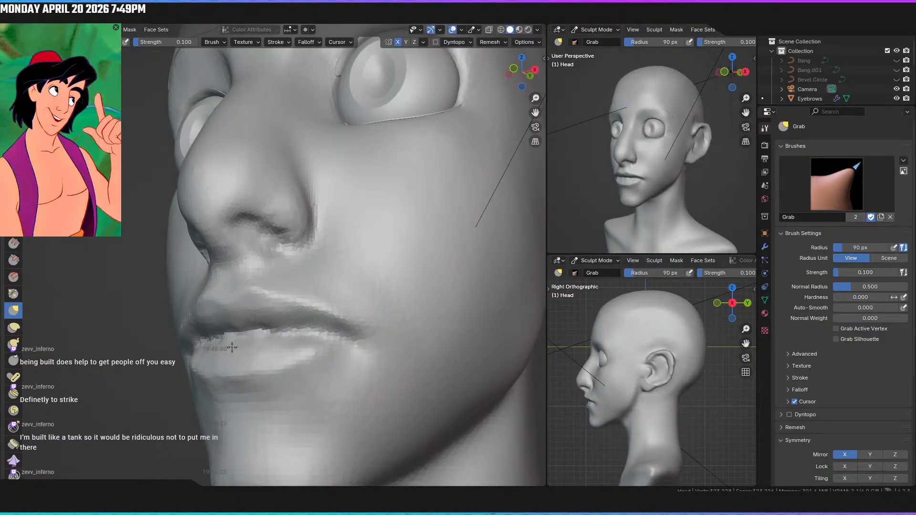
scroll(317, 308, "down", 2)
middle_click_drag(305, 287, 240, 357)
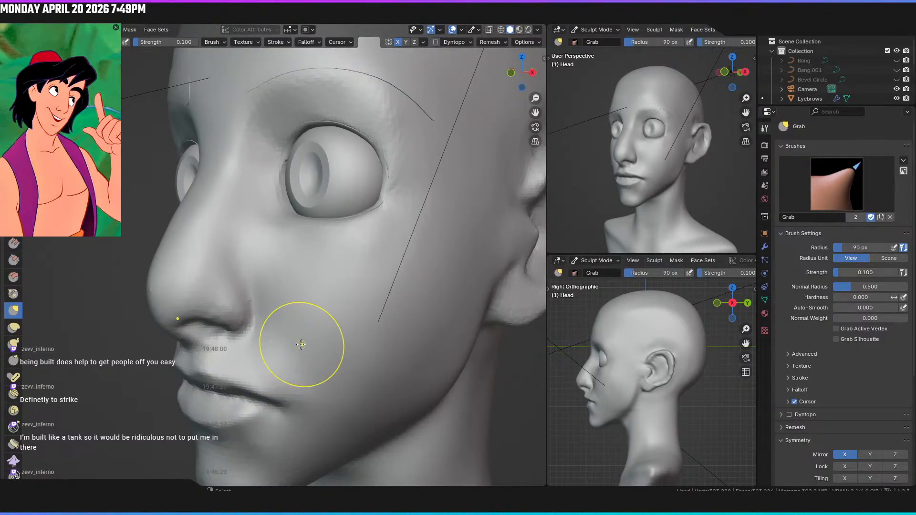
Set the Grab brush radius to 57 px for shaping around the mouth
middle_click_drag(295, 341, 332, 278, "shift")
key("f")
left_click(288, 322)
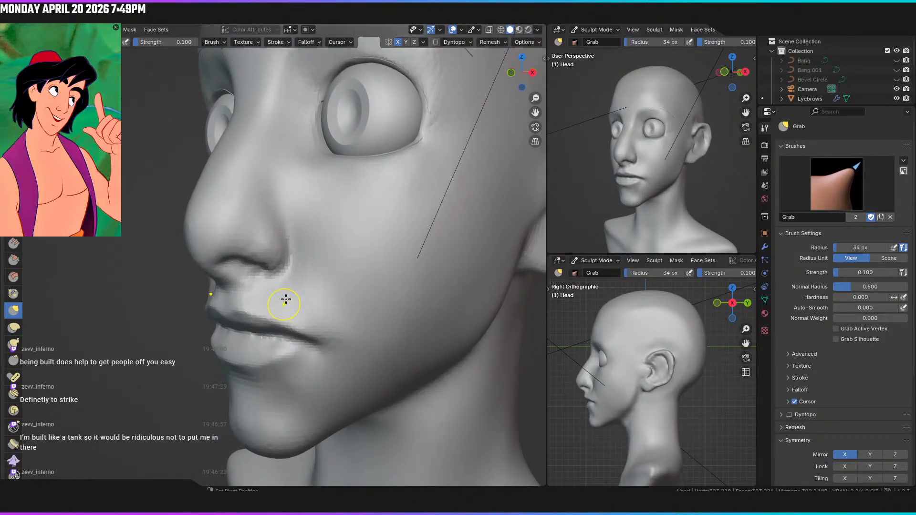
scroll(267, 305, "up", 3)
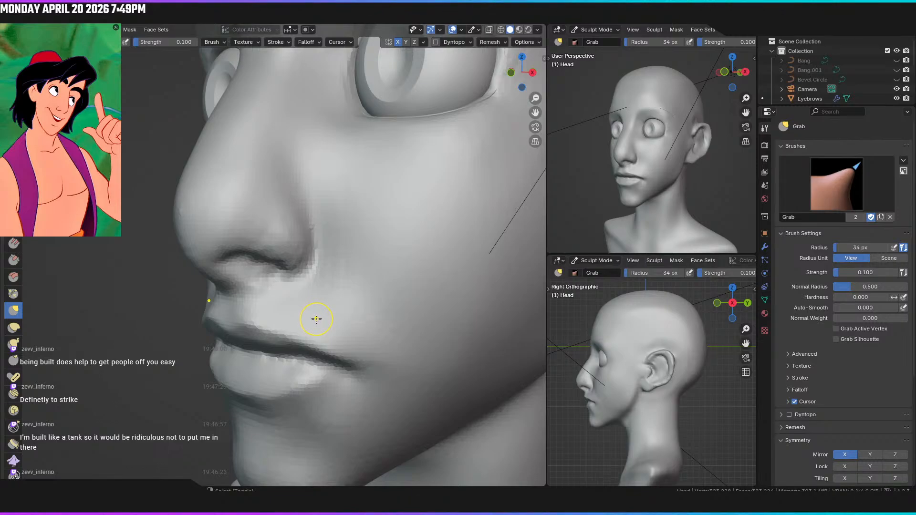
key("f")
left_click(324, 312)
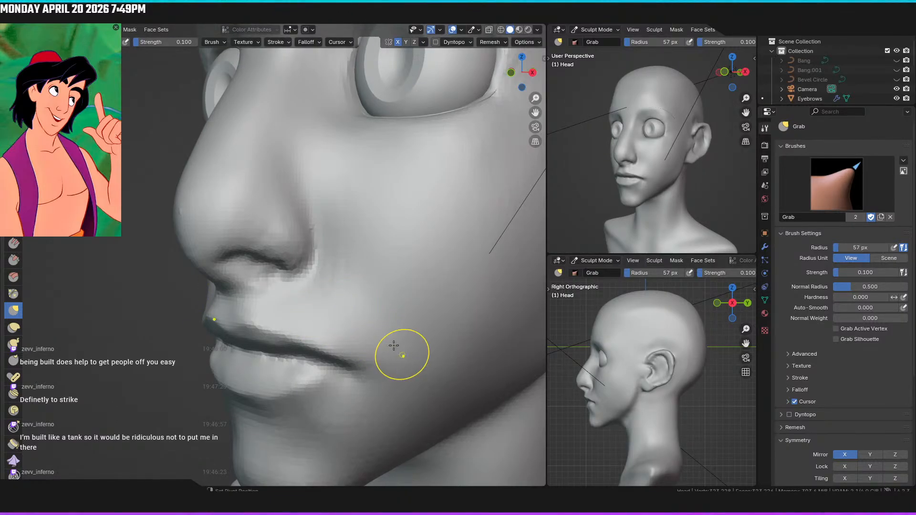
Examine the lips, chin and jawline from below, three-quarter and side angles
middle_click_drag(363, 281, 382, 180, "shift")
middle_click_drag(336, 262, 307, 253)
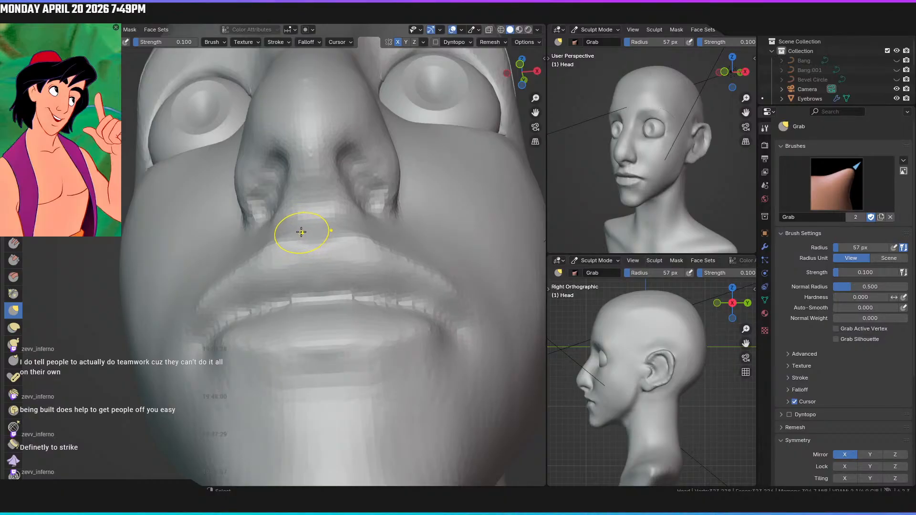
middle_click_drag(293, 231, 315, 251)
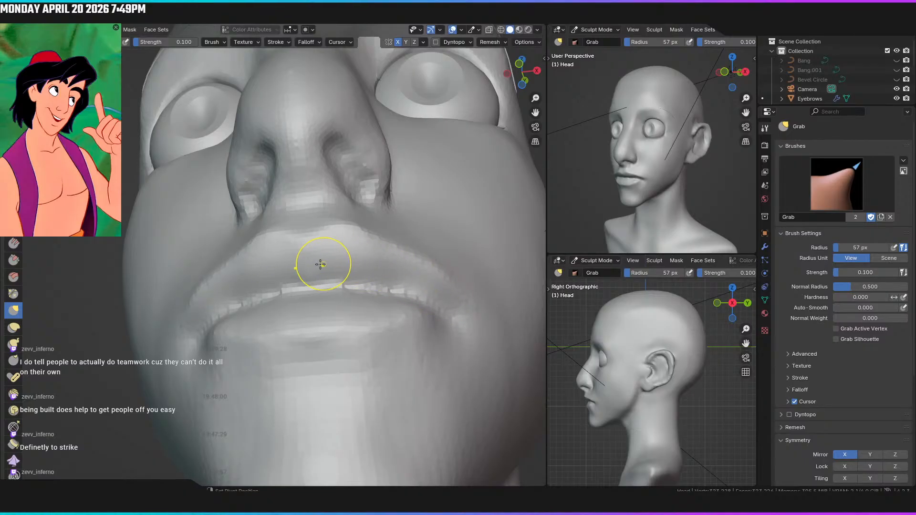
mouse_move(321, 268)
middle_mouse_down()
mouse_move(344, 309)
mouse_move(364, 270)
mouse_move(353, 286)
middle_mouse_up()
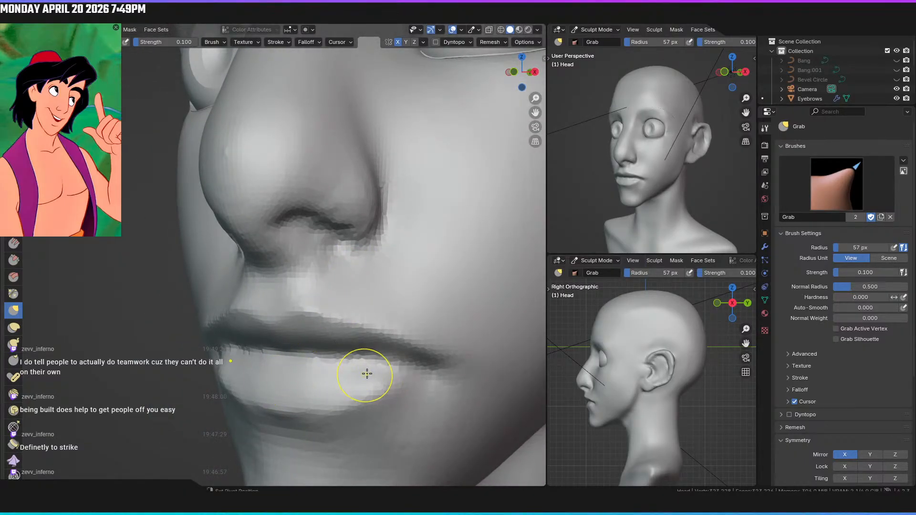
mouse_move(351, 317)
middle_mouse_down()
mouse_move(280, 322)
mouse_move(314, 262)
middle_mouse_up()
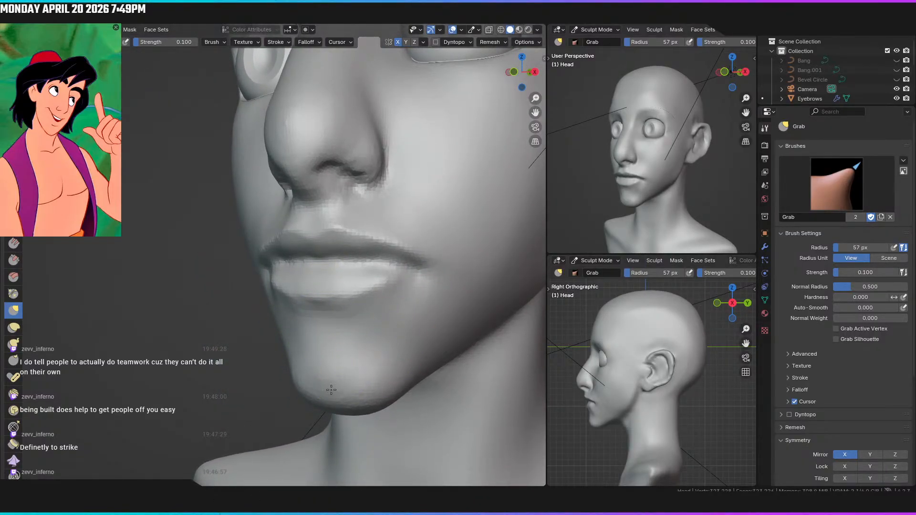
middle_click_drag(385, 341, 338, 292)
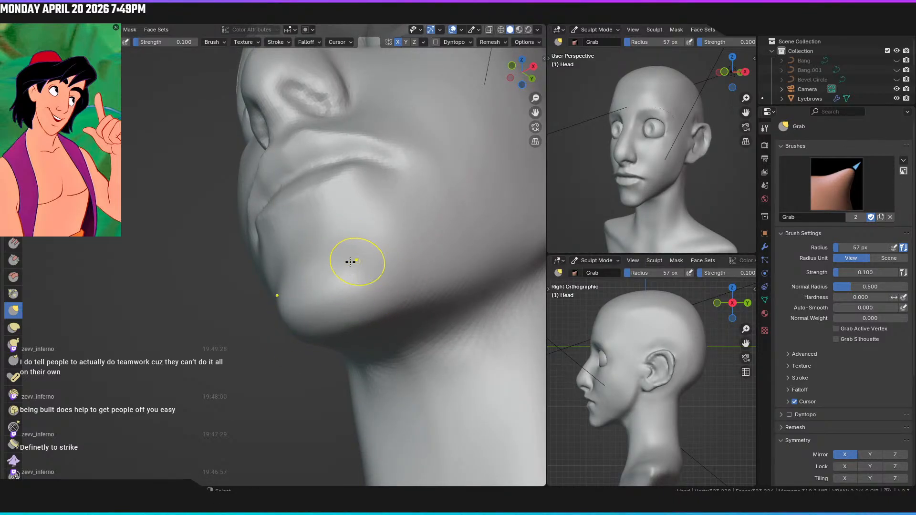
middle_click_drag(358, 262, 293, 235)
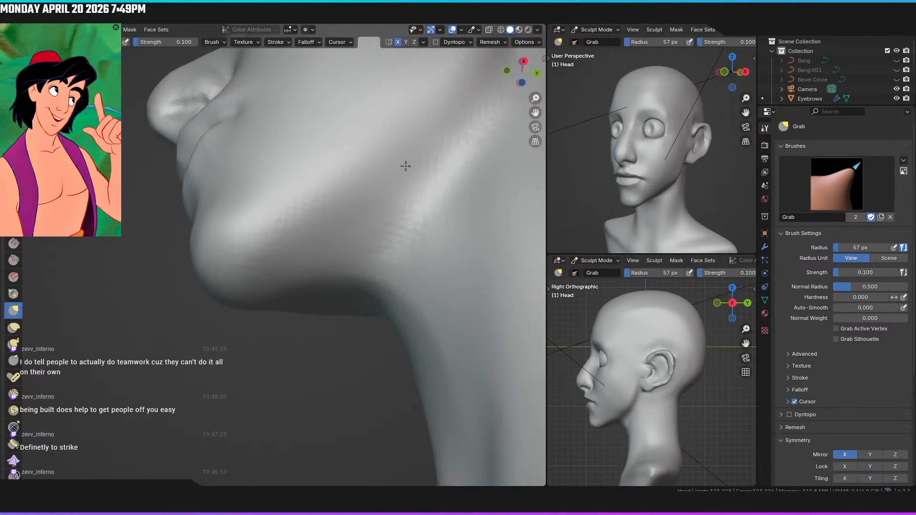
scroll(317, 238, "down", 4)
middle_click_drag(317, 238, 304, 287)
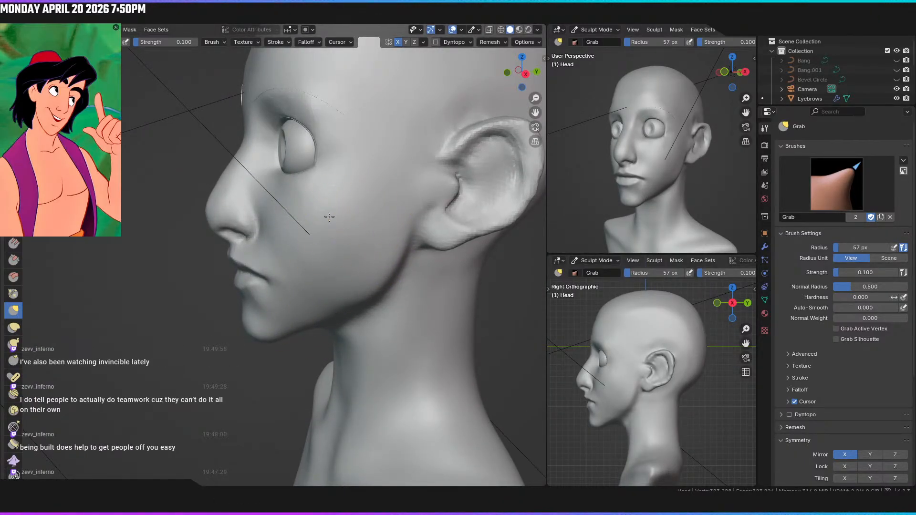
mouse_move(339, 176)
middle_mouse_down()
mouse_move(388, 186)
mouse_move(339, 194)
middle_mouse_up()
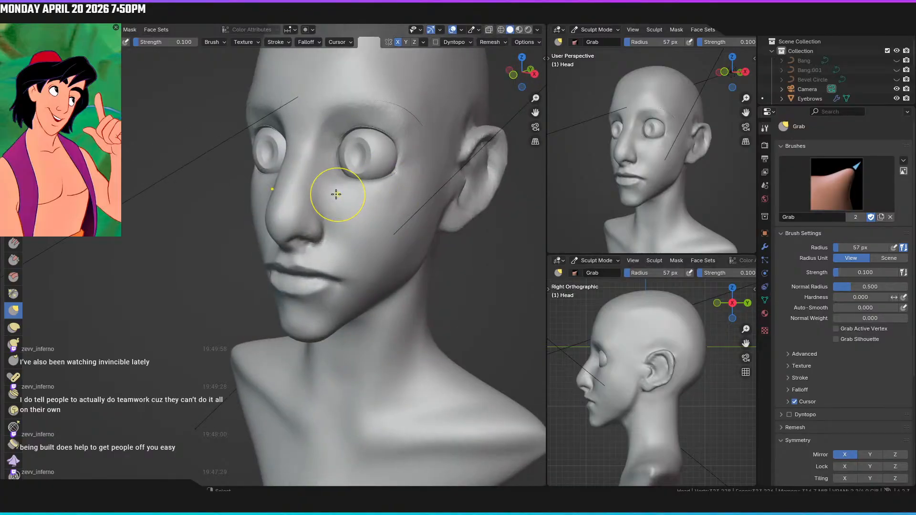
Reshape the outer nostril wing and the crease beside it with short Grab strokes
scroll(340, 149, "up", 4)
middle_click_drag(339, 150, 317, 235)
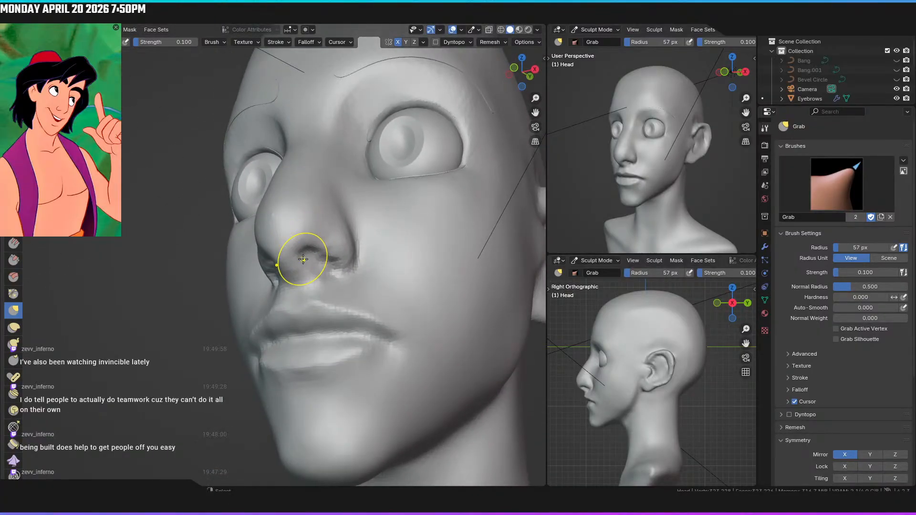
scroll(303, 244, "up", 2)
scroll(309, 229, "up", 1)
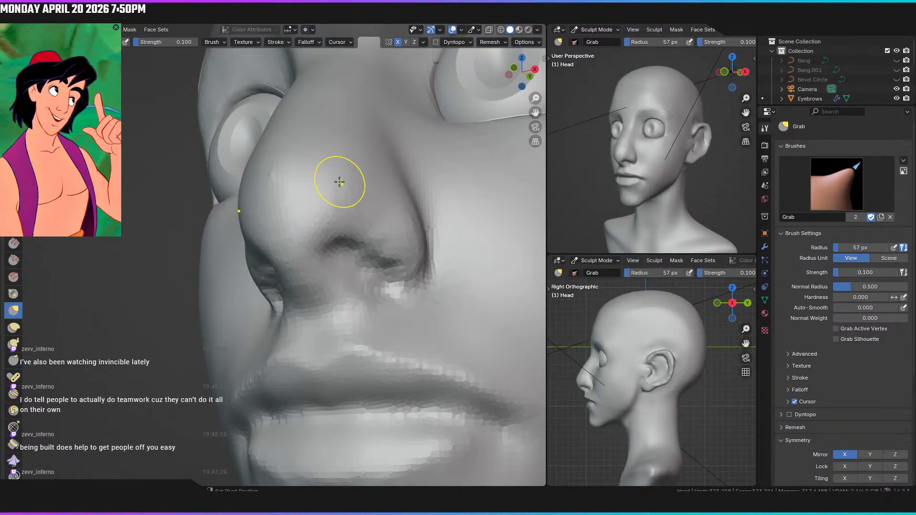
scroll(332, 215, "down", 4)
mouse_move(331, 215)
middle_mouse_down()
mouse_move(326, 246)
mouse_move(329, 215)
middle_mouse_up()
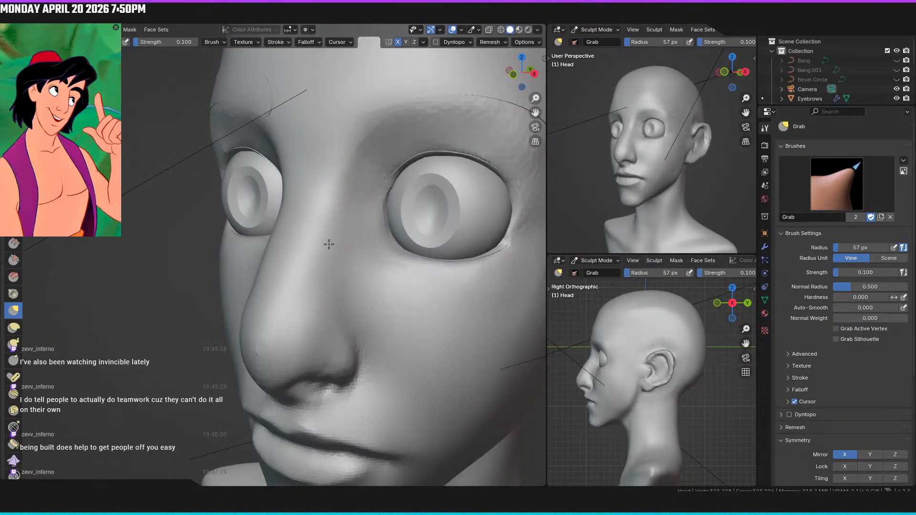
mouse_move(374, 341)
middle_mouse_down()
mouse_move(354, 229)
mouse_move(335, 204)
mouse_move(342, 220)
middle_mouse_up()
left_click_drag(344, 251, 311, 292)
left_click_drag(340, 260, 303, 301)
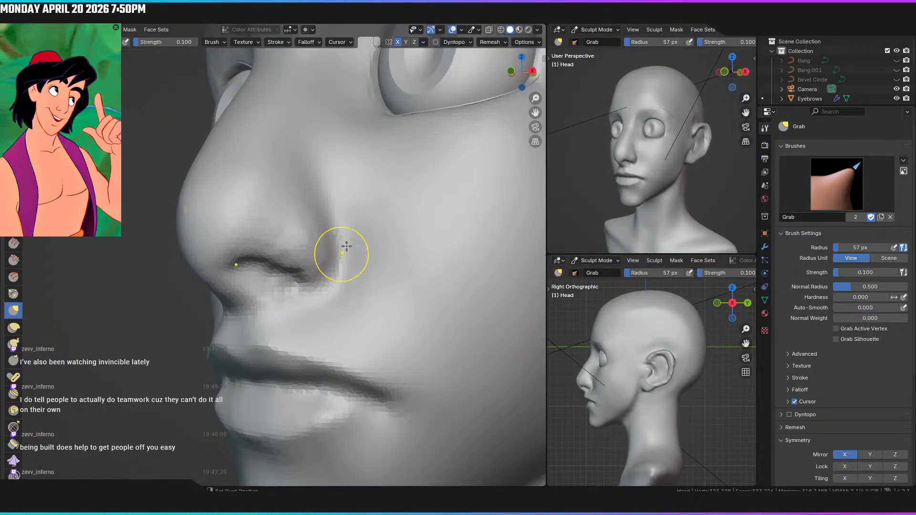
left_click_drag(353, 258, 358, 268)
Examine the brow, forehead, top of the skull and back of the head from several angles
middle_click_drag(374, 232, 336, 279, "ctrl")
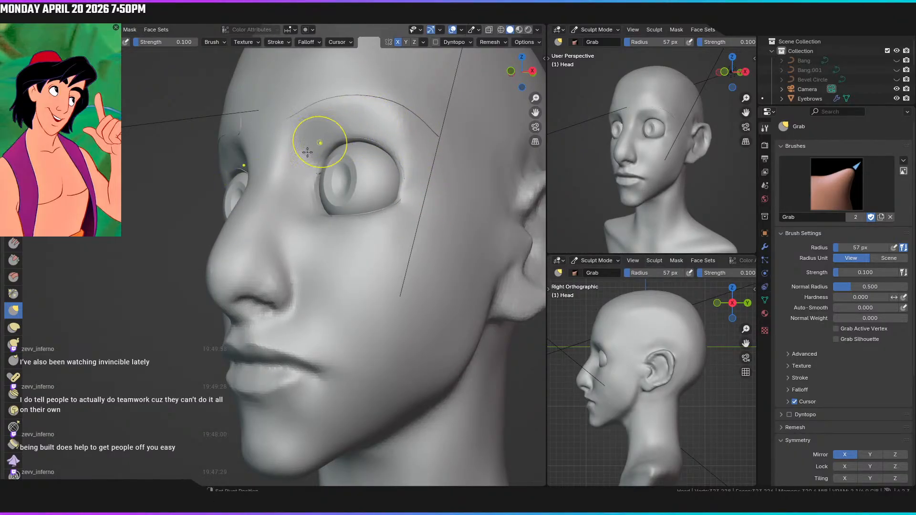
middle_click_drag(391, 171, 377, 194, "ctrl")
mouse_move(344, 183)
middle_mouse_down()
mouse_move(379, 203)
mouse_move(367, 150)
mouse_move(311, 239)
middle_mouse_up()
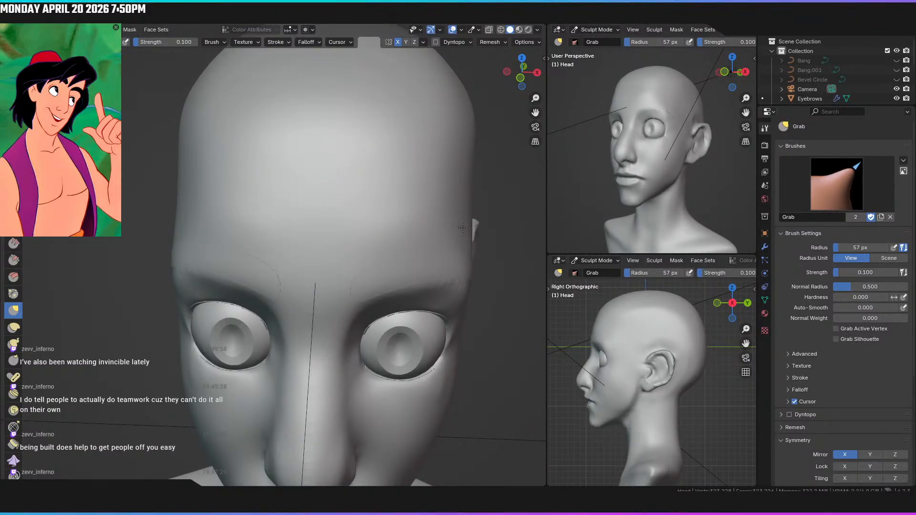
mouse_move(403, 161)
middle_mouse_down()
mouse_move(364, 159)
mouse_move(348, 205)
middle_mouse_up()
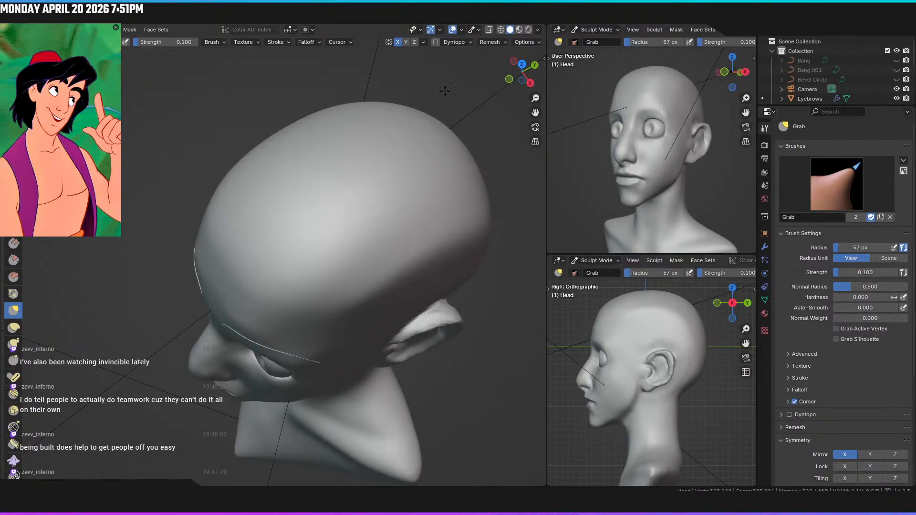
middle_click_drag(319, 180, 295, 165)
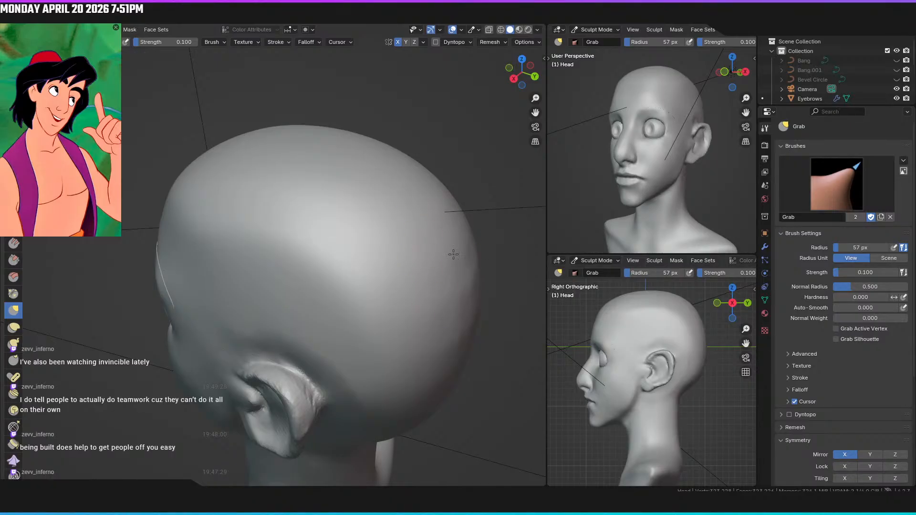
middle_click_drag(403, 245, 299, 161)
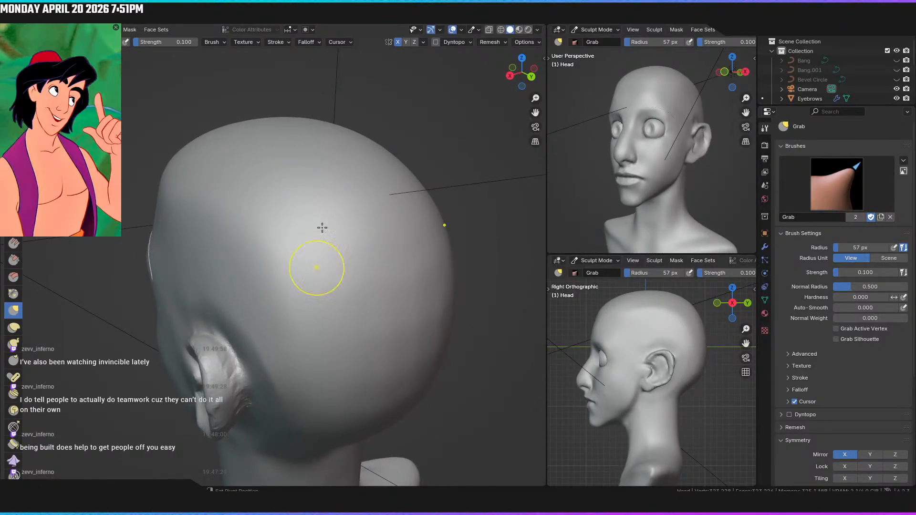
middle_click_drag(350, 329, 346, 221)
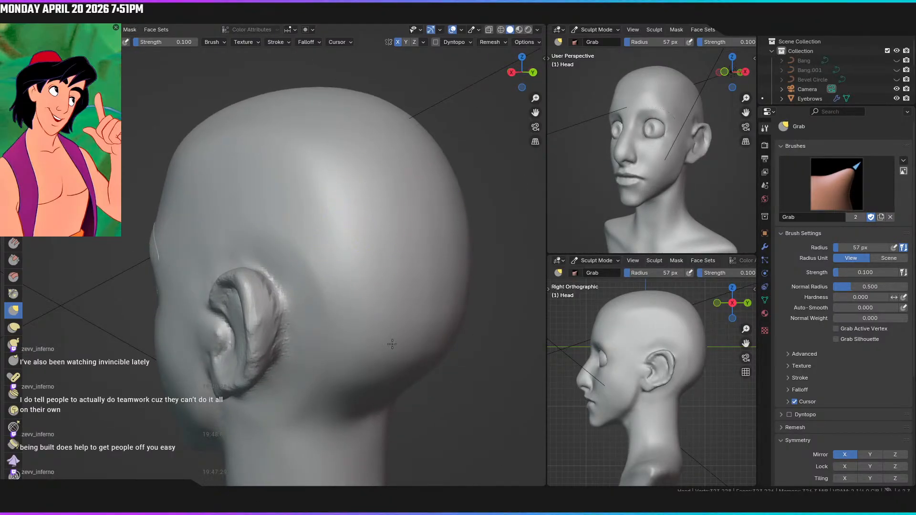
mouse_move(386, 258)
middle_mouse_down()
mouse_move(356, 262)
mouse_move(311, 325)
middle_mouse_up()
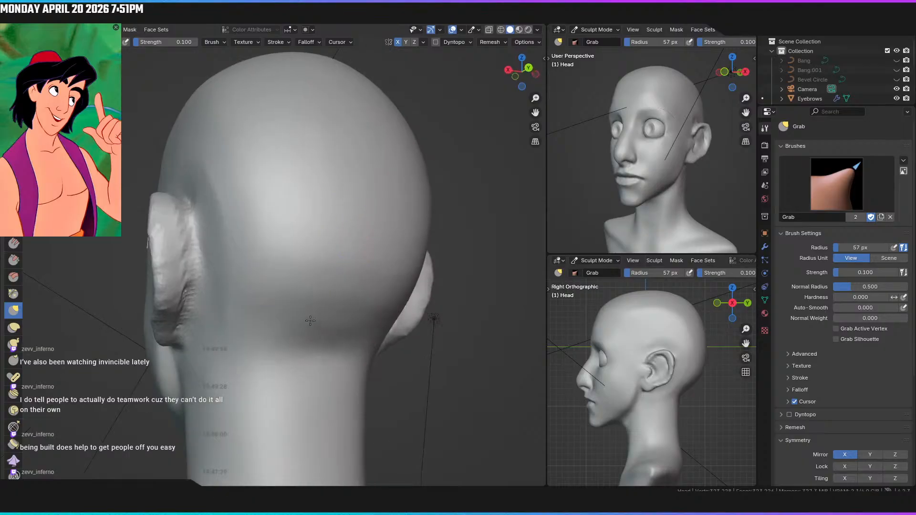
scroll(317, 230, "down", 5)
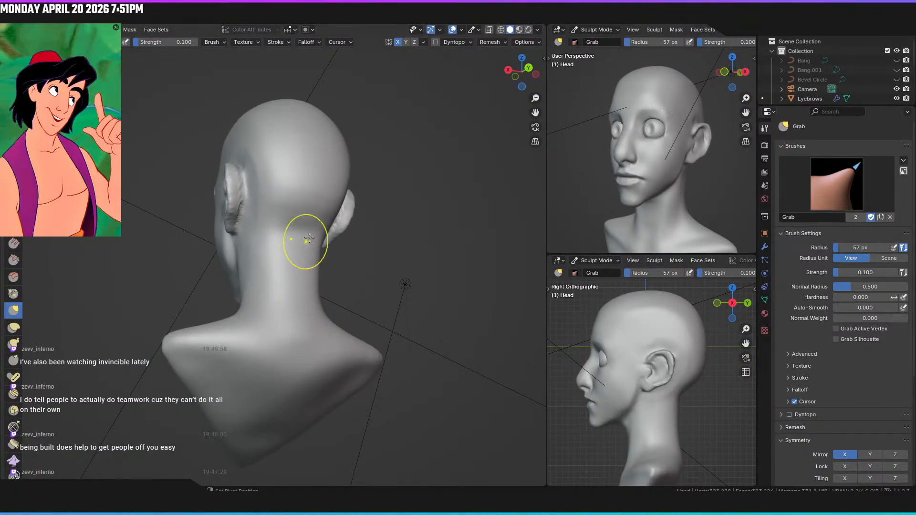
Examine the neck, underside of the jaw and shoulders from the side, below and front
middle_click_drag(256, 303, 383, 329)
scroll(363, 220, "up", 6)
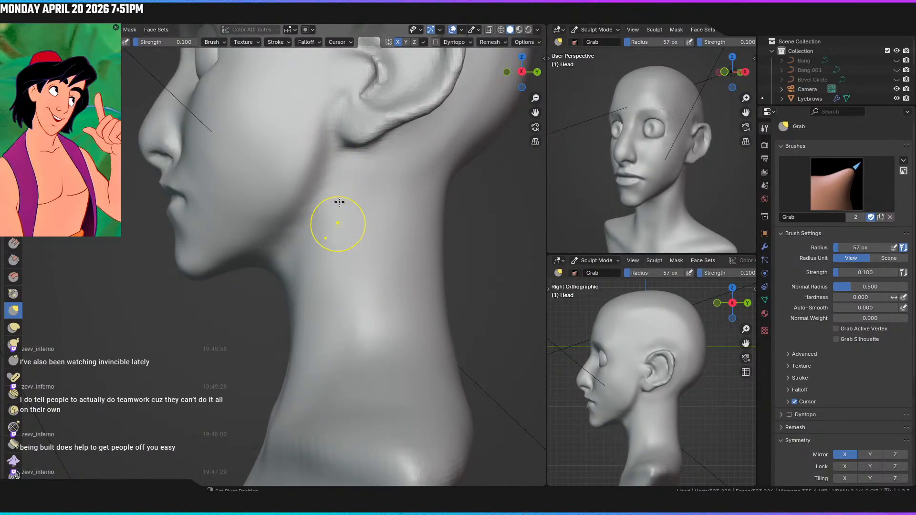
mouse_move(364, 295)
middle_mouse_down()
mouse_move(377, 291)
mouse_move(355, 272)
mouse_move(346, 177)
mouse_move(363, 99)
middle_mouse_up()
scroll(284, 203, "up", 2)
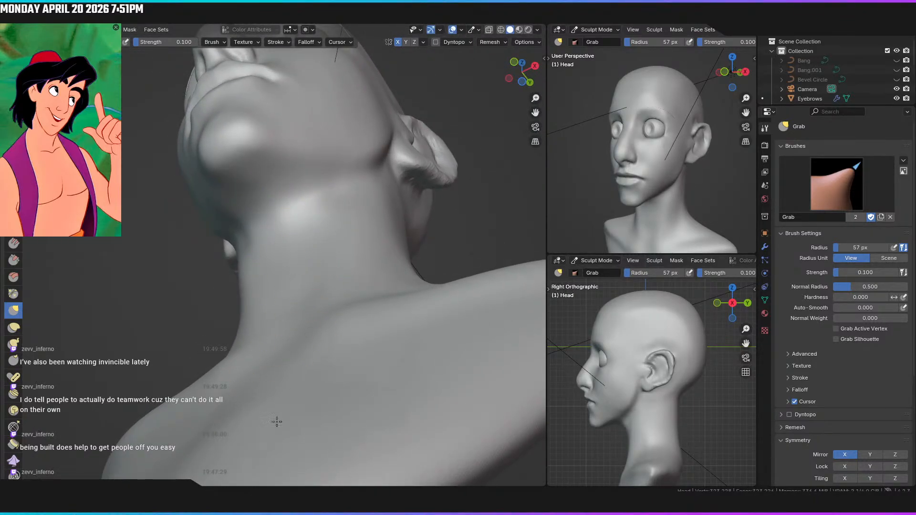
scroll(246, 444, "down", 3)
middle_click_drag(321, 433, 321, 383)
scroll(321, 383, "up", 2)
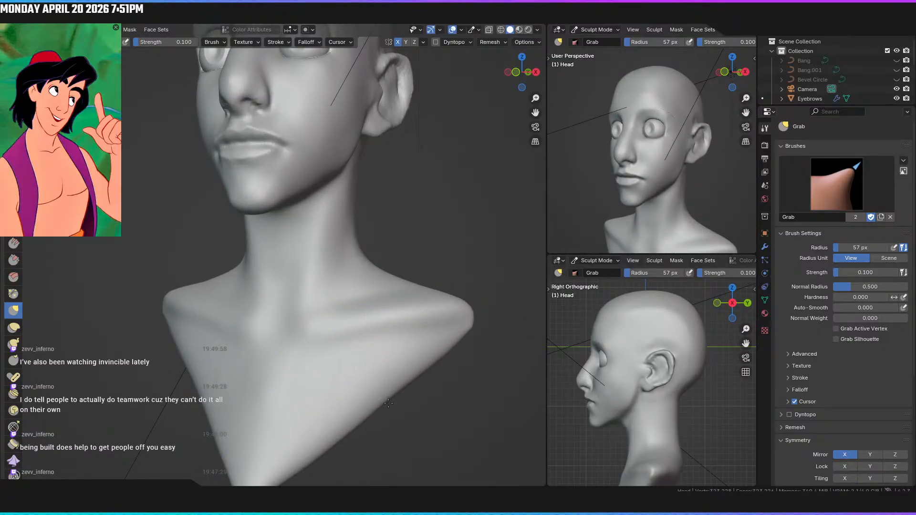
Examine the chest, shoulders and neck of the bust from the front, back and side
scroll(369, 365, "down", 3)
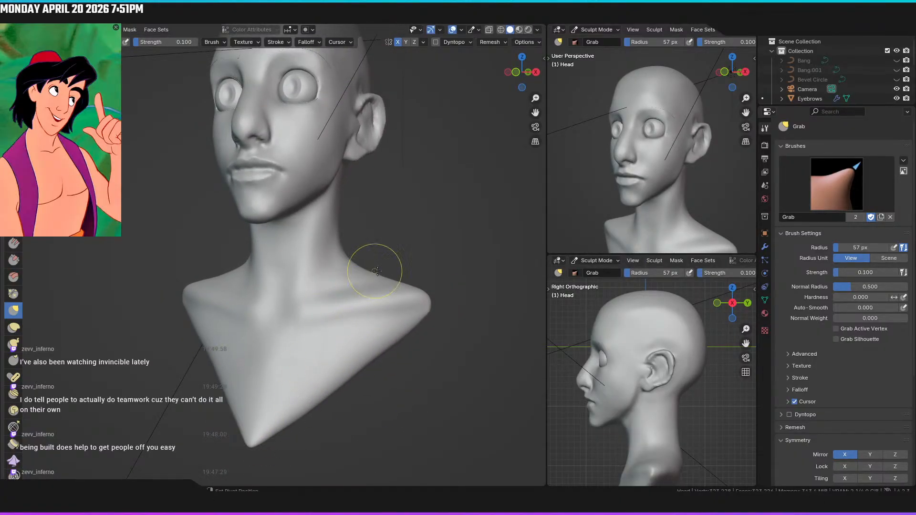
middle_click_drag(374, 266, 325, 278)
scroll(325, 277, "up", 2)
mouse_move(329, 387)
middle_mouse_down()
mouse_move(297, 284)
mouse_move(260, 290)
mouse_move(324, 296)
middle_mouse_up()
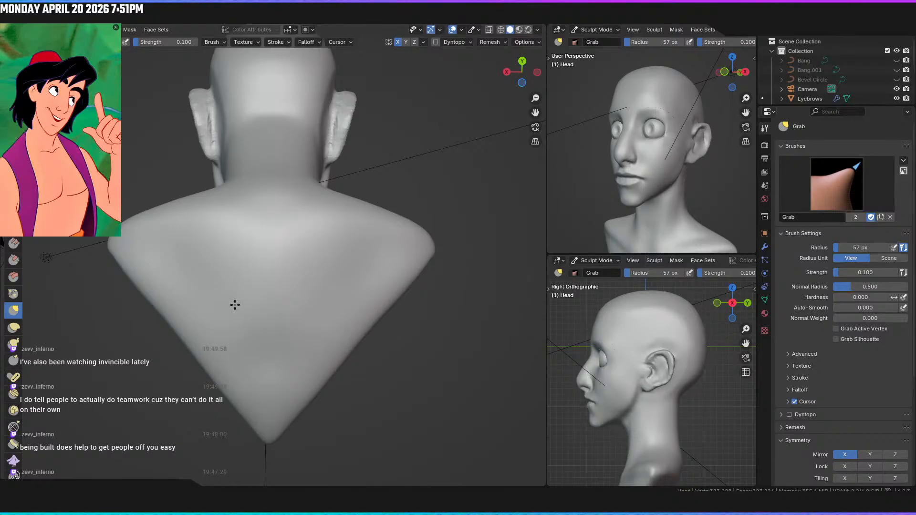
middle_click_drag(270, 266, 330, 275)
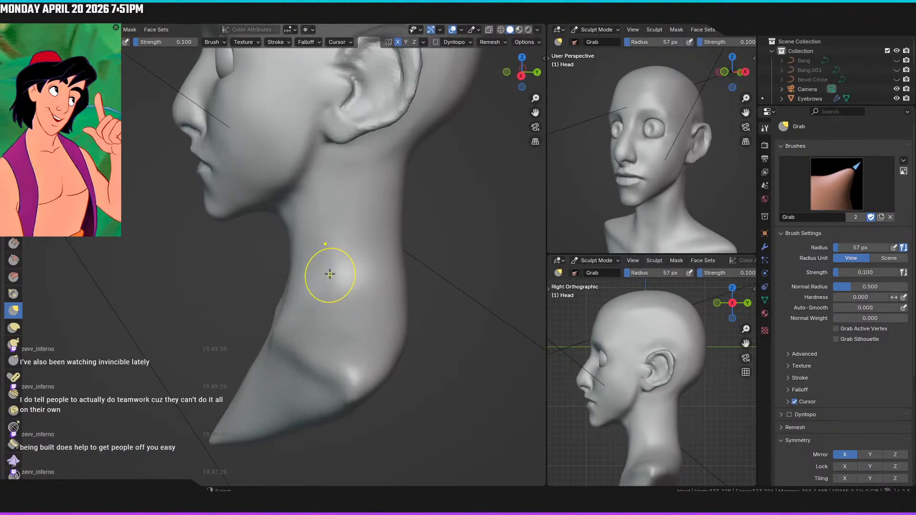
Smooth the rim, inner hollow and lobe of the ear in the right orthographic view
key("KP_3")
middle_click_drag(348, 190, 352, 421, "shift")
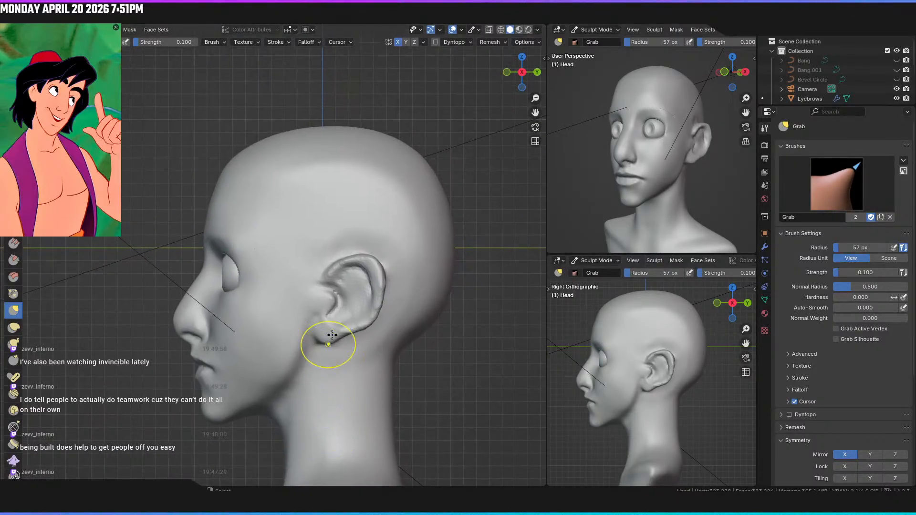
scroll(340, 272, "up", 4)
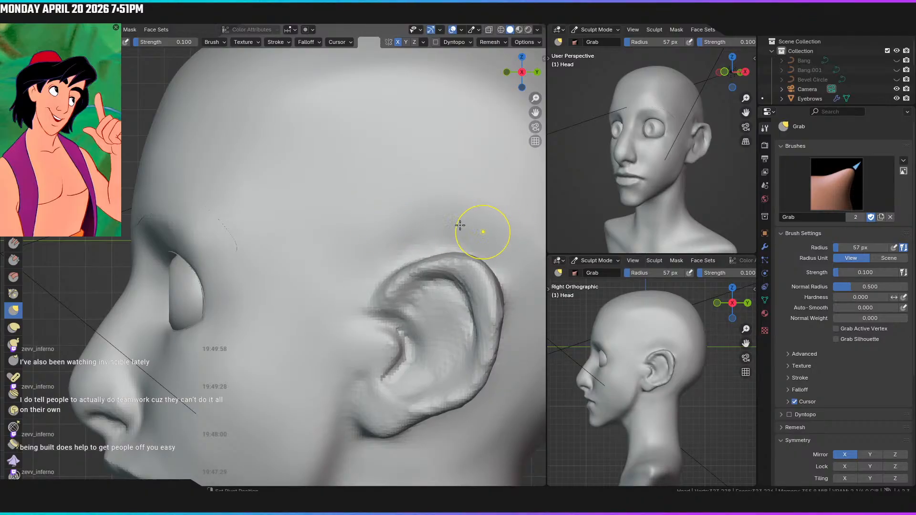
middle_click_drag(373, 198, 291, 229)
key("KP_5")
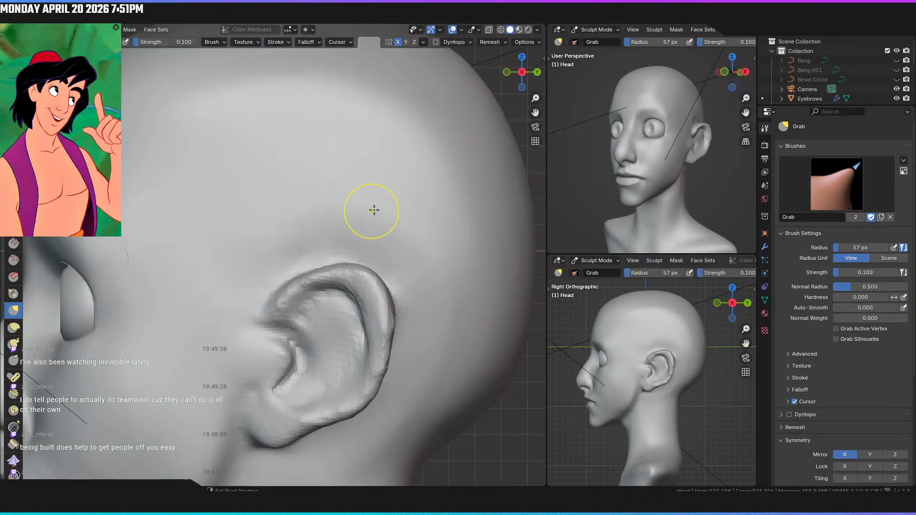
middle_click_drag(459, 241, 442, 183, "shift")
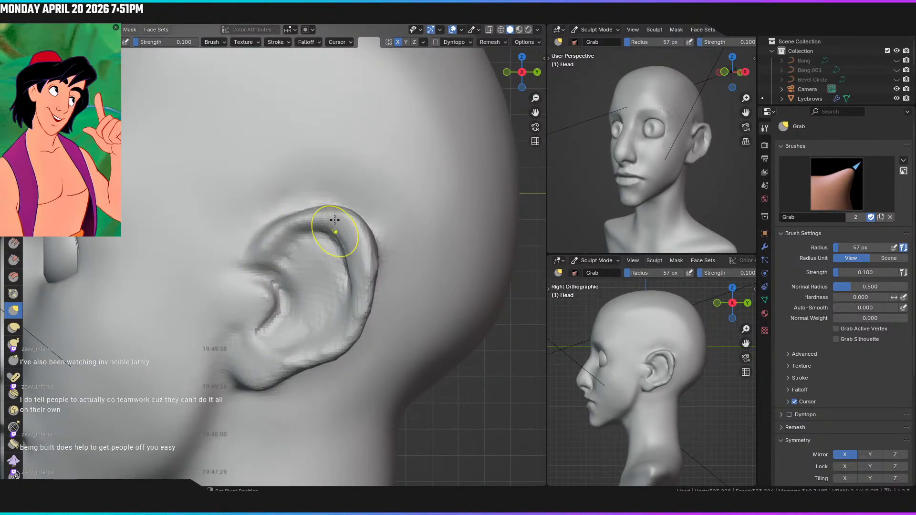
left_click_drag(301, 366, 298, 357)
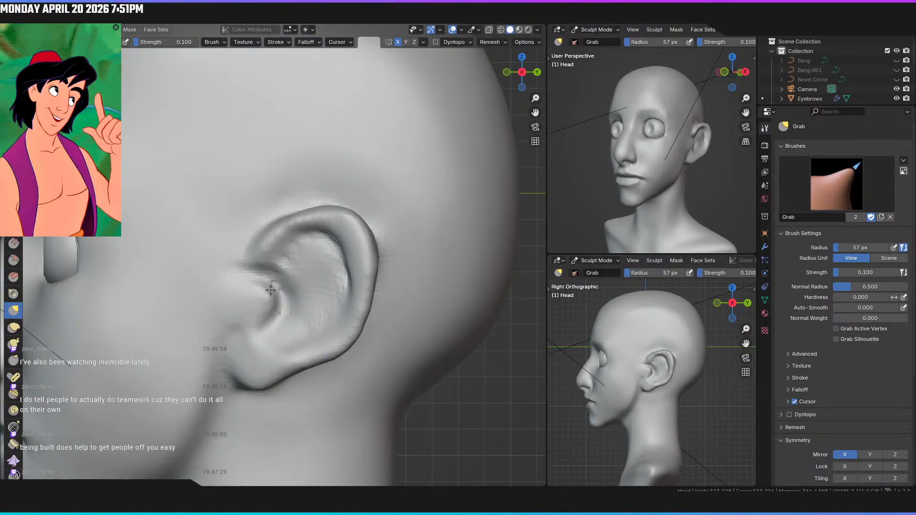
mouse_move(328, 277)
left_mouse_down("shift")
mouse_move(330, 269)
mouse_move(310, 326)
left_mouse_up("shift")
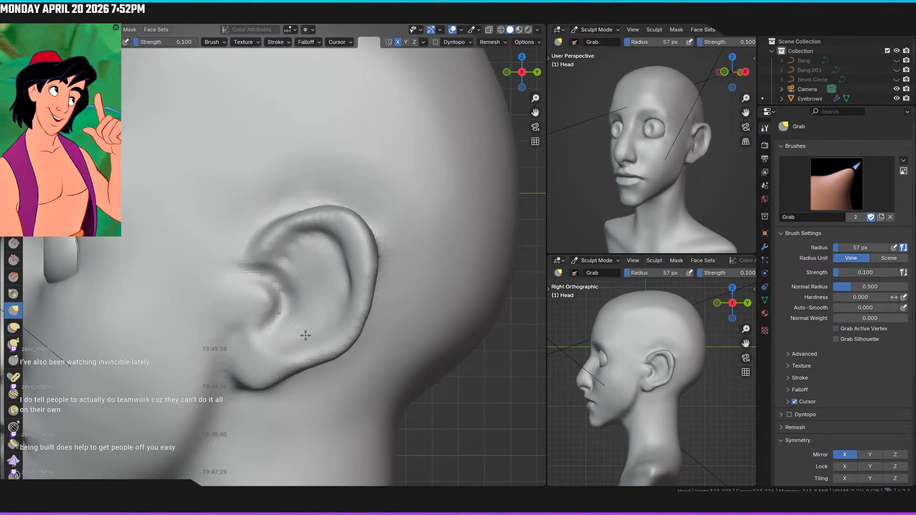
Smooth the top and back surface of the ear where it joins the skull
mouse_move(294, 248)
middle_mouse_down()
mouse_move(243, 270)
mouse_move(308, 315)
mouse_move(284, 374)
middle_mouse_up()
left_click_drag(289, 393, 289, 392, "shift")
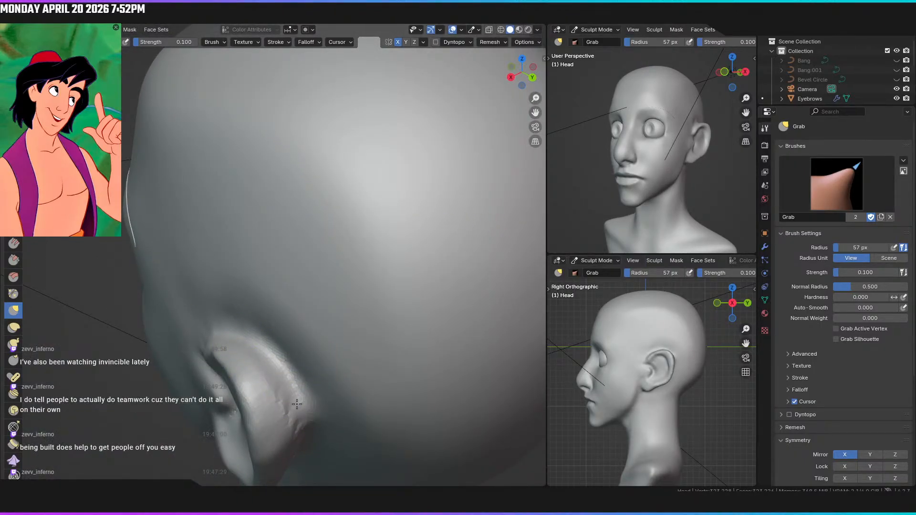
middle_click_drag(282, 405, 231, 262)
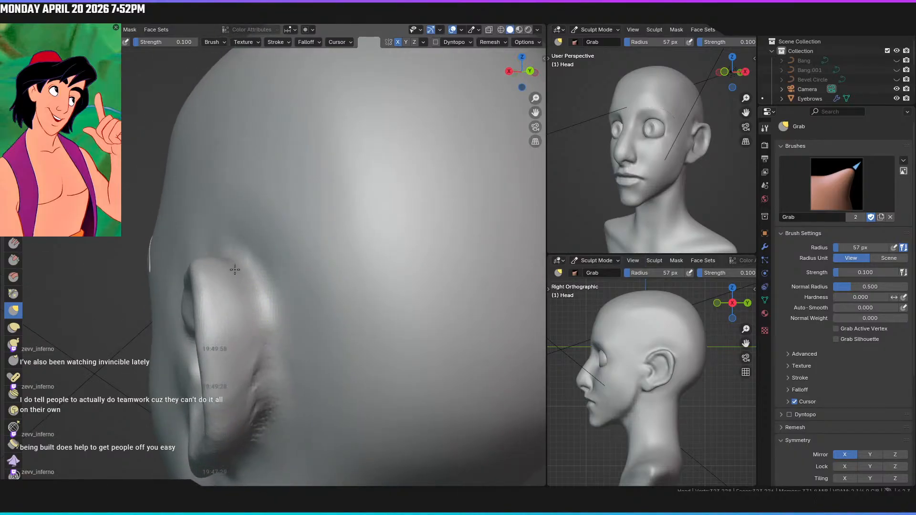
mouse_move(262, 374)
middle_mouse_down()
mouse_move(238, 344)
mouse_move(205, 327)
middle_mouse_up()
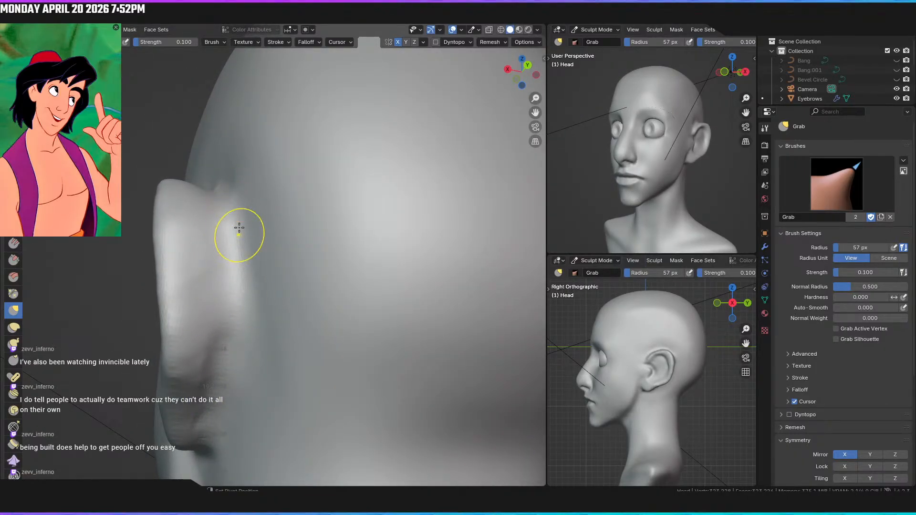
middle_click_drag(236, 248, 215, 275)
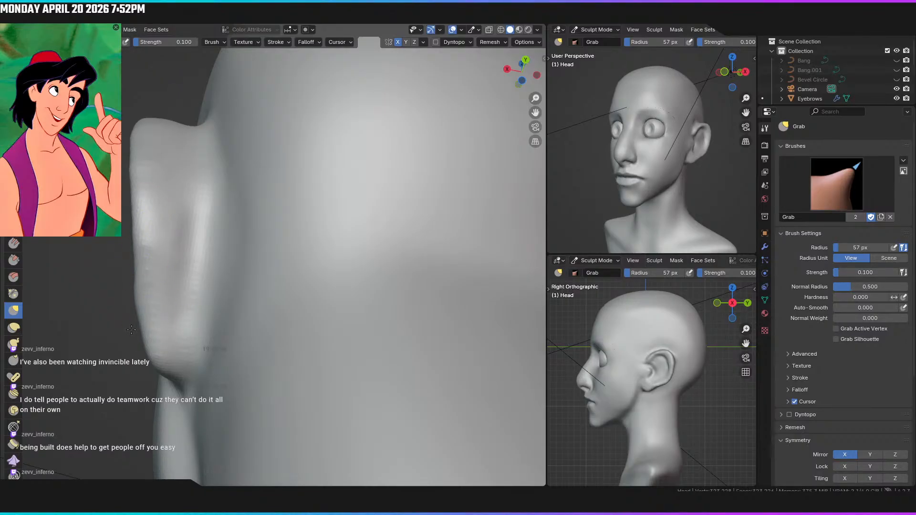
mouse_move(143, 293)
middle_mouse_down()
mouse_move(358, 264)
mouse_move(337, 249)
middle_mouse_up()
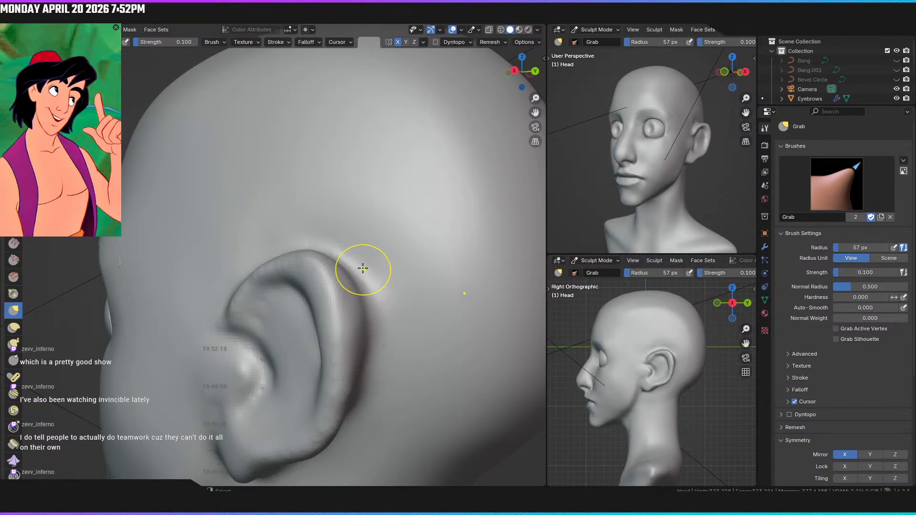
Carve the nostril cavities deeper from below with the Draw Sharp brush in Subtract direction
key("KP_1")
middle_click_drag(335, 326, 393, 212, "shift")
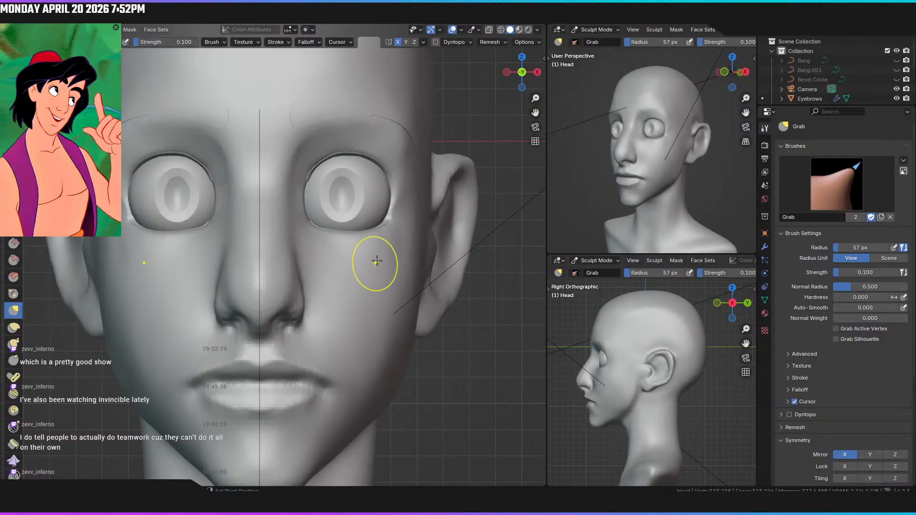
scroll(376, 262, "down", 6)
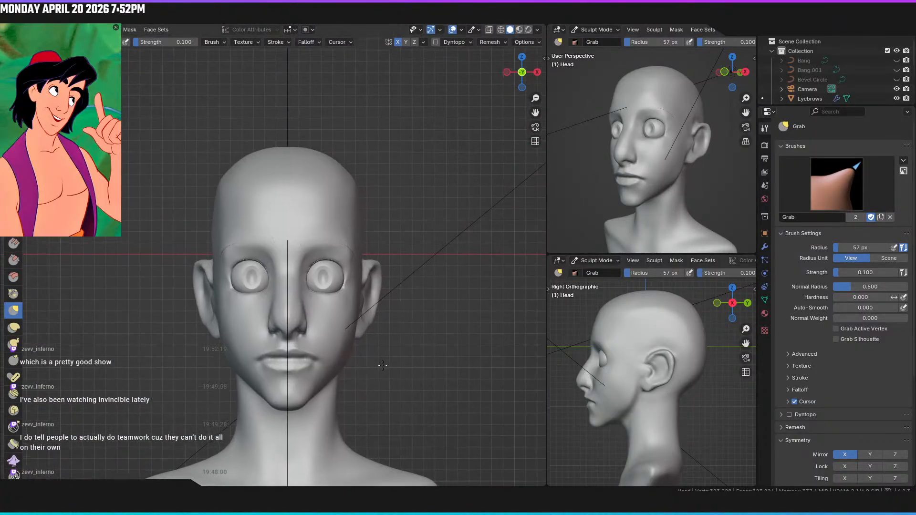
middle_click_drag(380, 364, 397, 336, "shift")
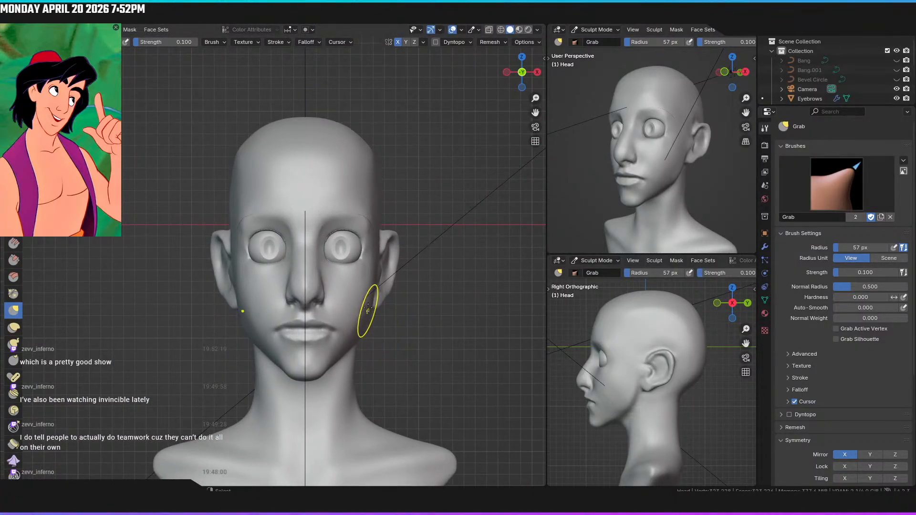
scroll(368, 309, "up", 6)
mouse_move(352, 221)
middle_mouse_down()
mouse_move(358, 205)
mouse_move(371, 352)
mouse_move(337, 368)
mouse_move(352, 348)
mouse_move(282, 307)
middle_mouse_up()
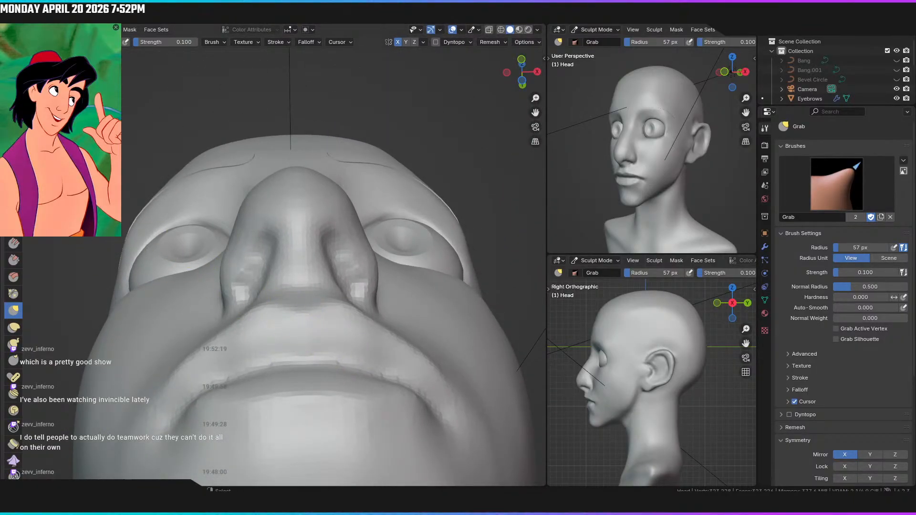
left_click(14, 76)
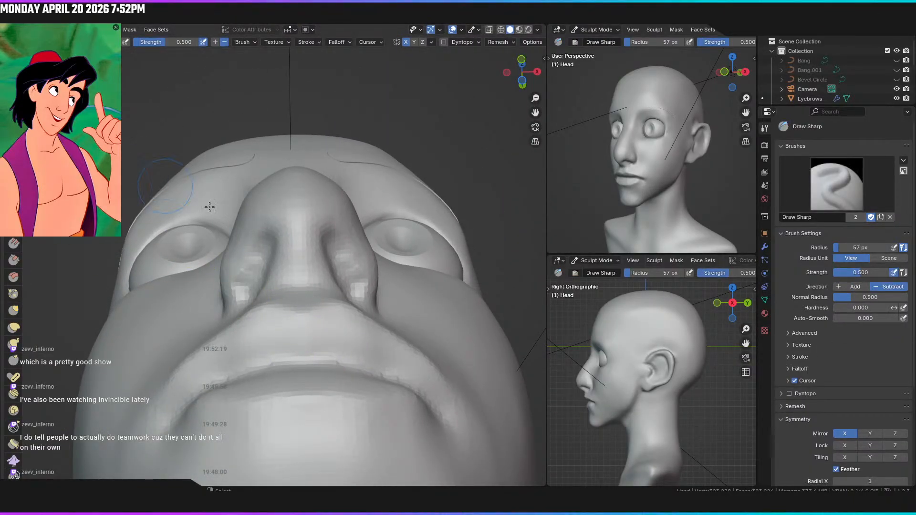
scroll(261, 239, "up", 2)
mouse_move(431, 234)
middle_mouse_down("shift")
mouse_move(352, 250)
mouse_move(244, 316)
middle_mouse_up("shift")
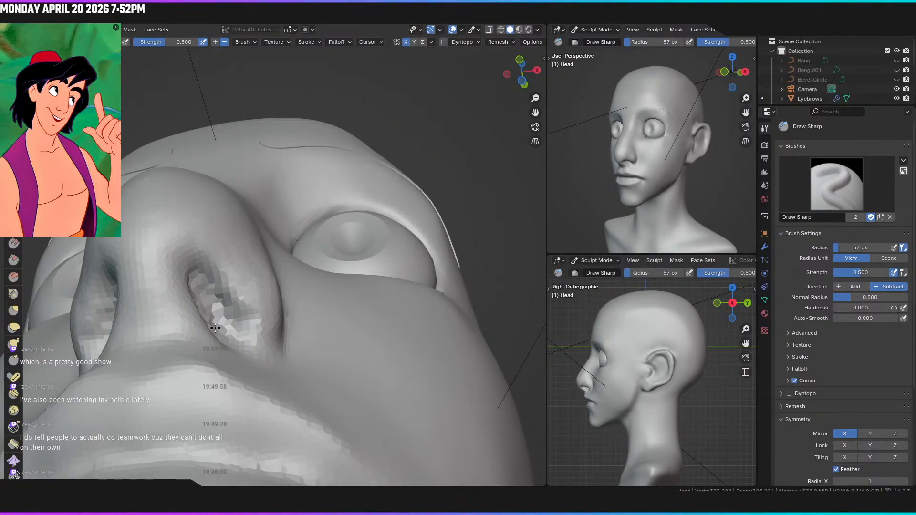
middle_click_drag(188, 301, 237, 232)
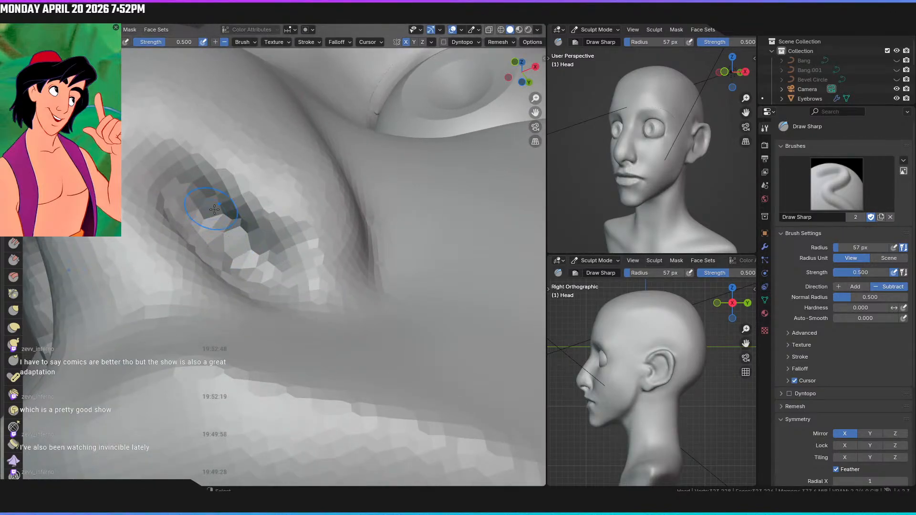
left_click_drag(195, 210, 249, 251)
mouse_move(195, 209)
left_mouse_down()
mouse_move(221, 243)
mouse_move(254, 265)
mouse_move(252, 278)
left_mouse_up()
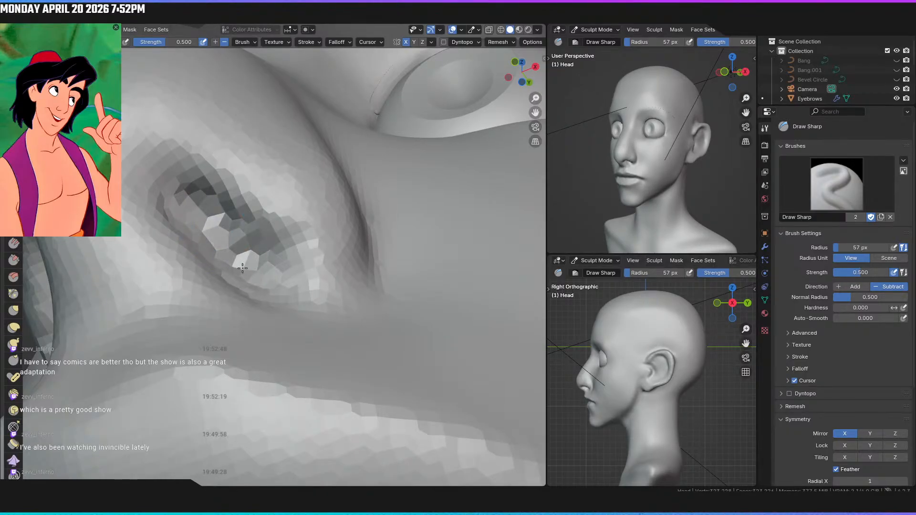
Flatten the surface beside the nose tip with the Scrape brush
scroll(215, 263, "down", 6)
mouse_move(208, 270)
middle_mouse_down()
mouse_move(229, 300)
mouse_move(209, 263)
middle_mouse_up()
mouse_move(299, 263)
middle_mouse_down()
mouse_move(307, 229)
mouse_move(300, 241)
mouse_move(293, 207)
mouse_move(320, 285)
mouse_move(321, 268)
mouse_move(320, 302)
middle_mouse_up()
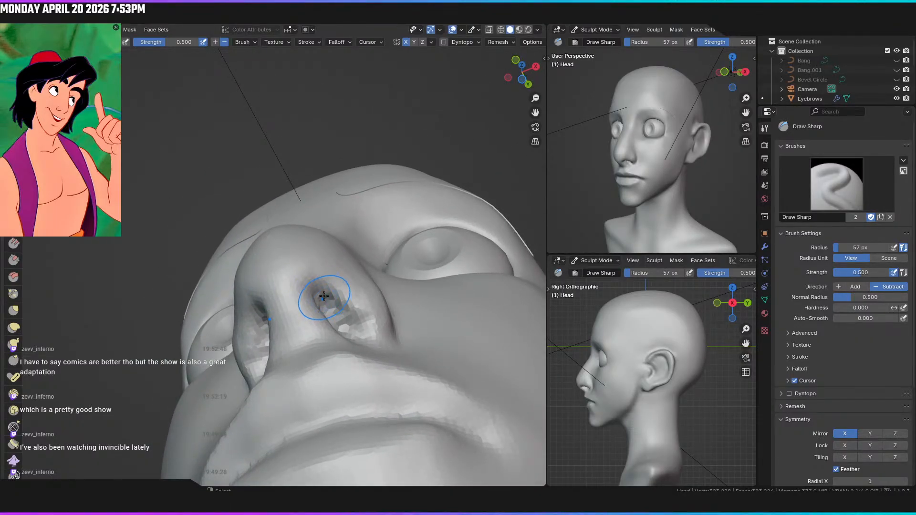
left_click(14, 276)
scroll(296, 309, "up", 2)
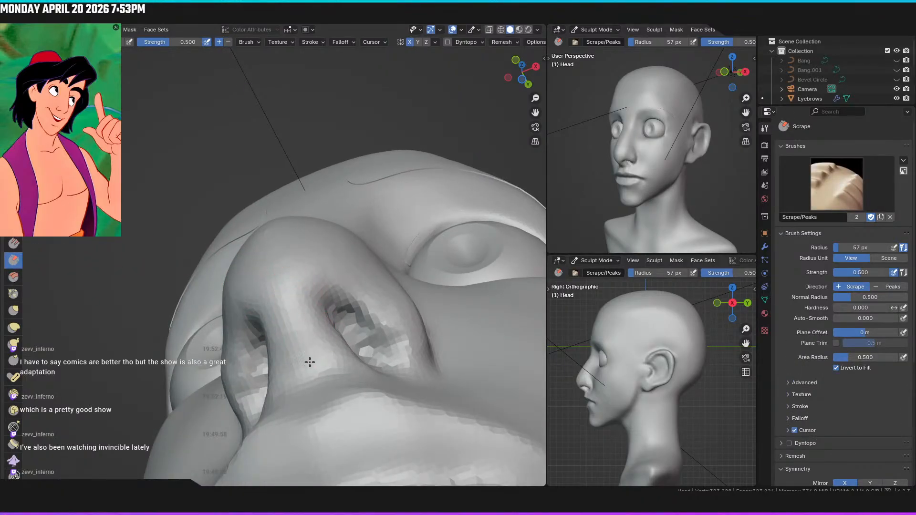
mouse_move(331, 346)
middle_mouse_down()
mouse_move(297, 352)
mouse_move(321, 139)
mouse_move(321, 272)
mouse_move(282, 306)
mouse_move(243, 323)
mouse_move(222, 317)
middle_mouse_up()
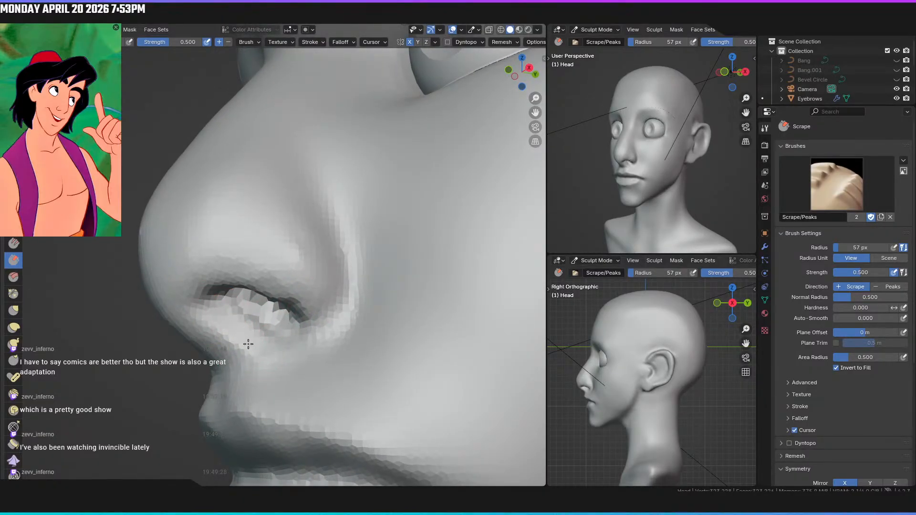
mouse_move(231, 313)
middle_mouse_down()
mouse_move(310, 256)
mouse_move(329, 260)
mouse_move(320, 230)
middle_mouse_up()
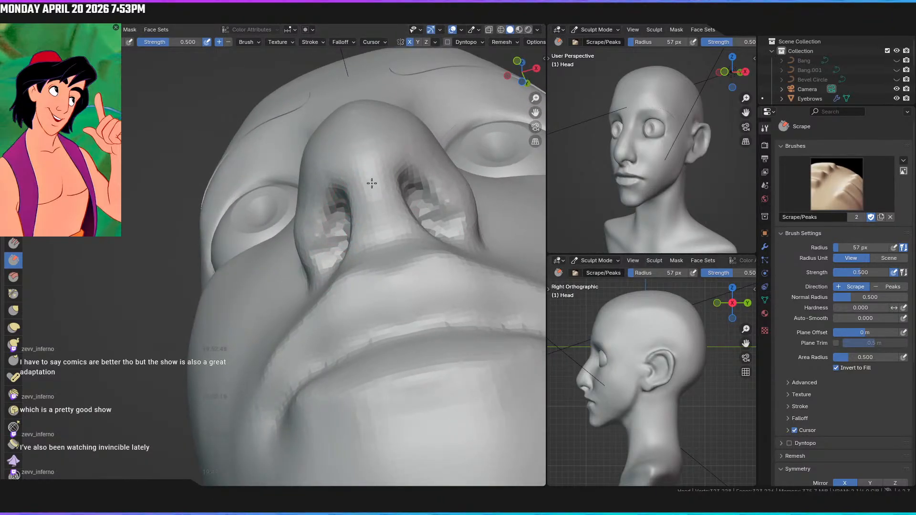
mouse_move(374, 155)
middle_mouse_down()
mouse_move(377, 194)
mouse_move(366, 206)
middle_mouse_up()
mouse_move(312, 356)
left_mouse_down()
mouse_move(281, 398)
mouse_move(288, 359)
left_mouse_up()
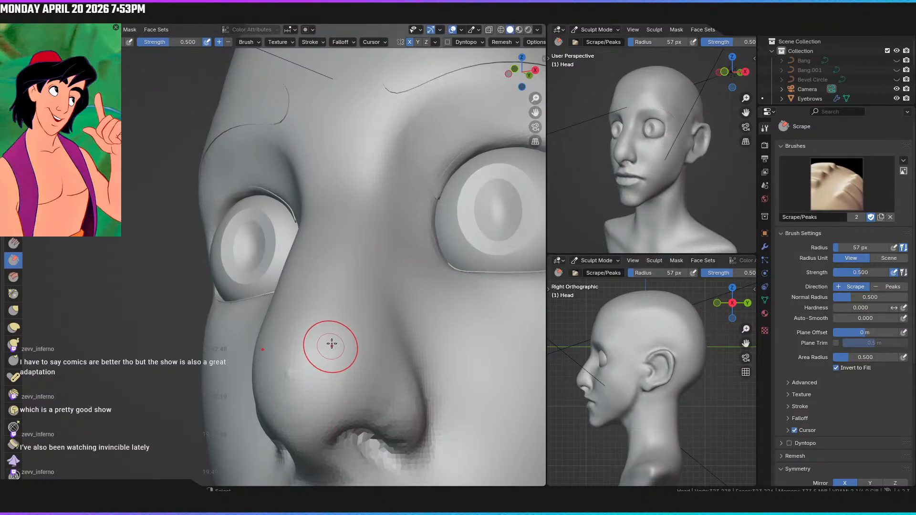
Examine the nostril openings, nostril wing crease and facial profile from below, side and three-quarter angles
mouse_move(348, 302)
middle_mouse_down()
mouse_move(298, 303)
mouse_move(322, 318)
middle_mouse_up()
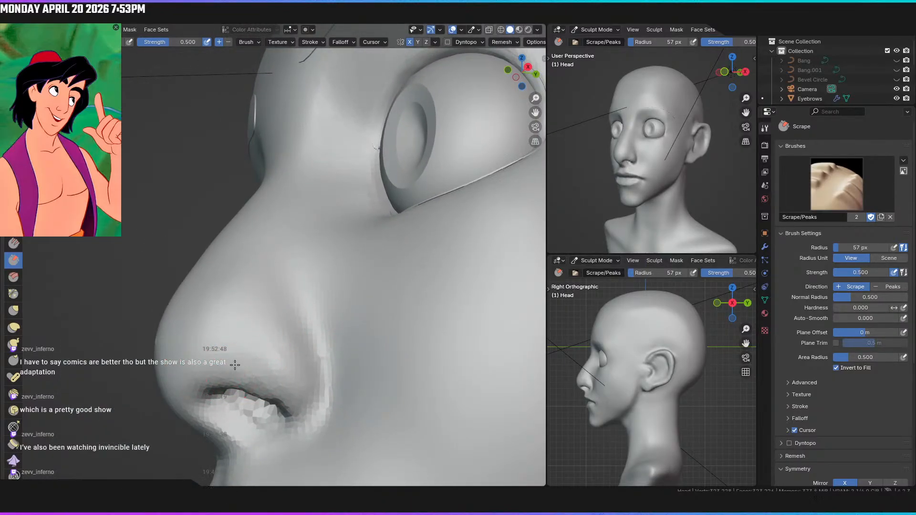
mouse_move(268, 253)
middle_mouse_down()
mouse_move(320, 270)
mouse_move(331, 290)
middle_mouse_up()
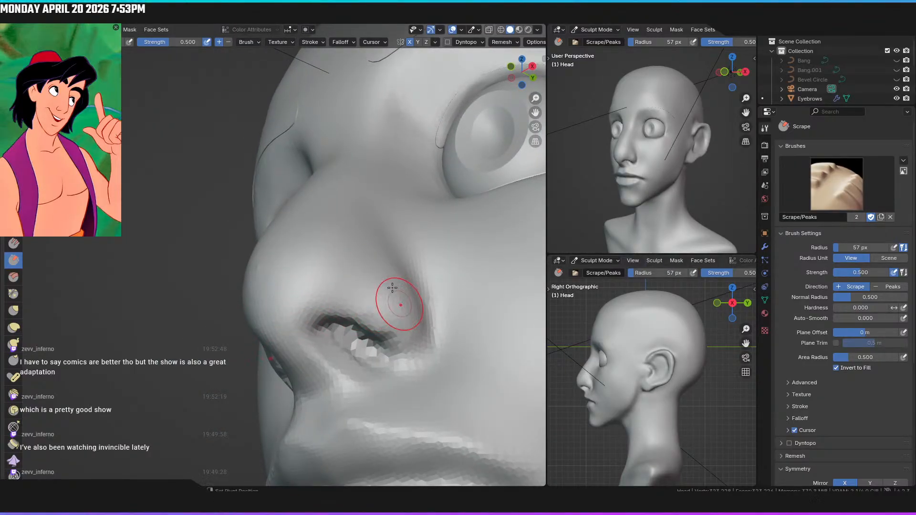
middle_click_drag(395, 307, 344, 321)
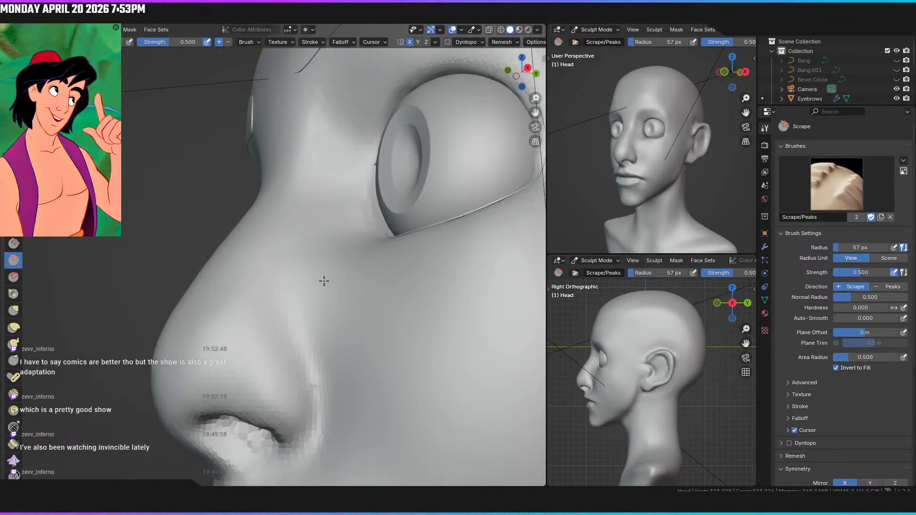
scroll(384, 362, "down", 3)
mouse_move(378, 361)
middle_mouse_down()
mouse_move(409, 328)
mouse_move(307, 296)
middle_mouse_up()
scroll(340, 245, "up", 3)
mouse_move(340, 245)
middle_mouse_down()
mouse_move(313, 266)
mouse_move(241, 245)
mouse_move(262, 217)
middle_mouse_up()
scroll(282, 158, "up", 3)
scroll(267, 296, "down", 2)
mouse_move(281, 157)
middle_mouse_down("shift")
mouse_move(267, 296)
mouse_move(246, 240)
middle_mouse_up("shift")
scroll(265, 296, "up", 3)
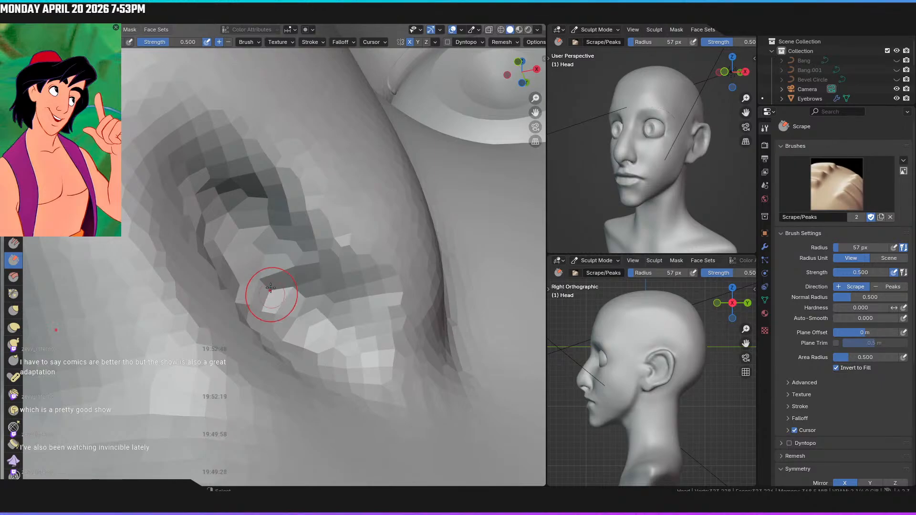
scroll(271, 290, "down", 3)
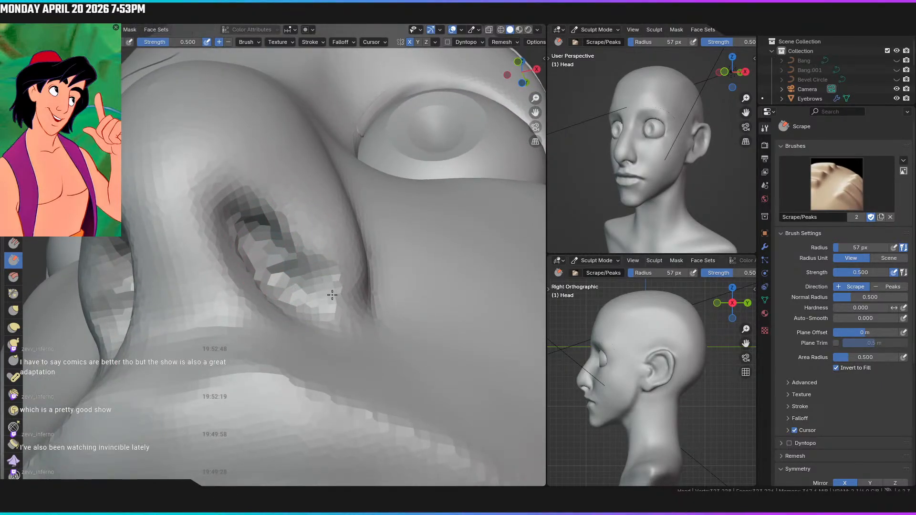
mouse_move(319, 229)
middle_mouse_down()
mouse_move(272, 287)
mouse_move(315, 184)
mouse_move(292, 212)
middle_mouse_up()
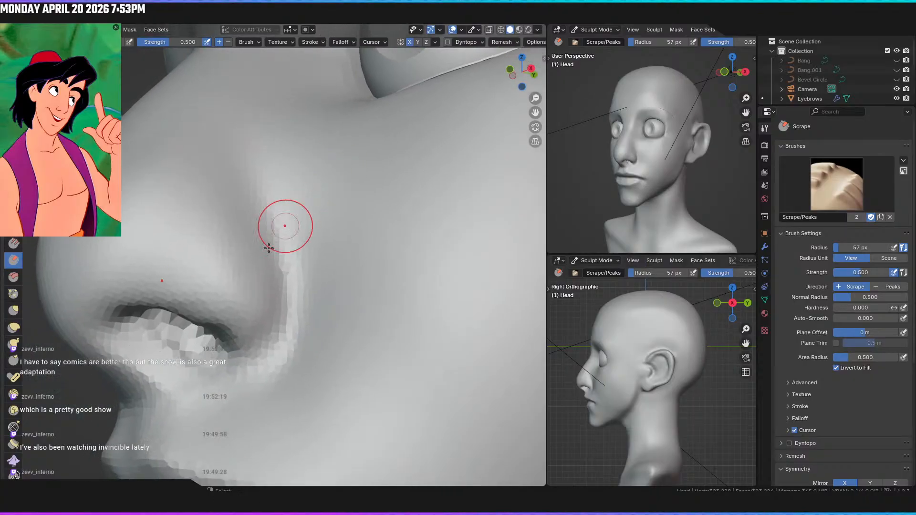
scroll(339, 237, "down", 5)
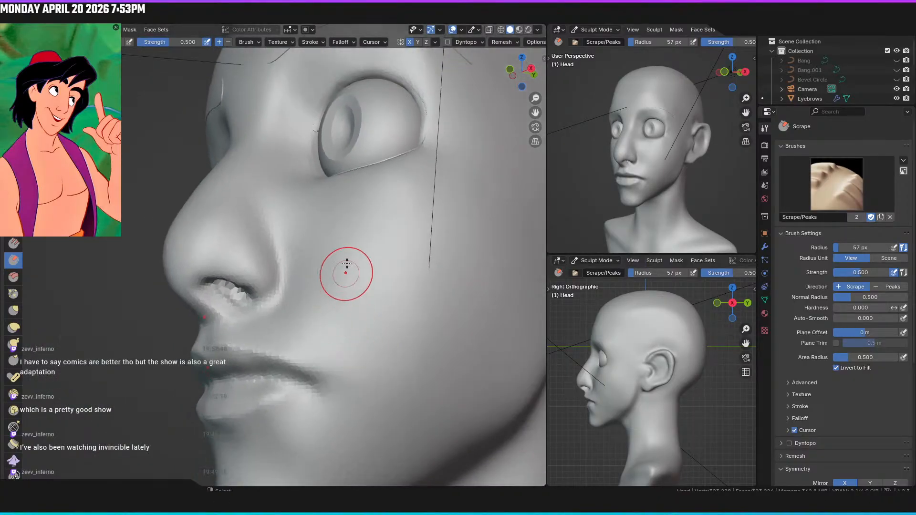
middle_click_drag(344, 252, 364, 362)
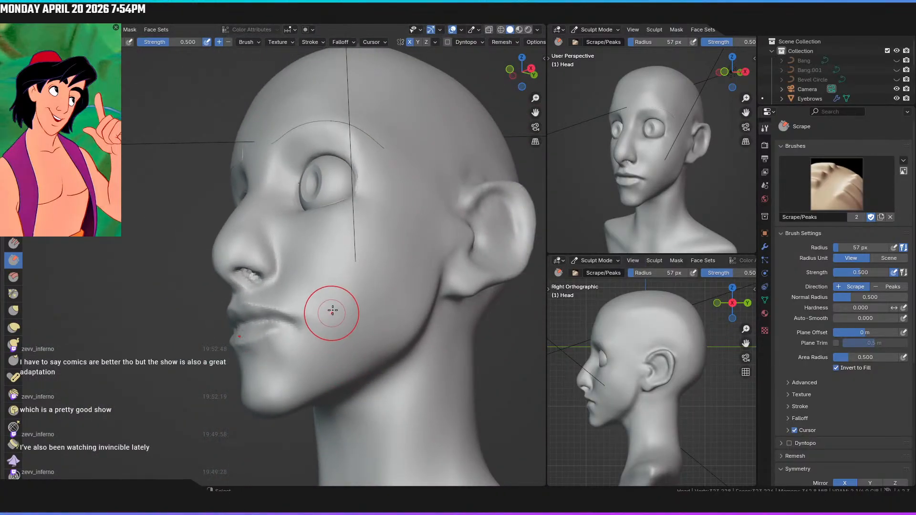
Sharpen the borders of the upper and lower lips with the Pinch brush at a 57 px radius
scroll(360, 266, "up", 8)
middle_click_drag(364, 214, 372, 205)
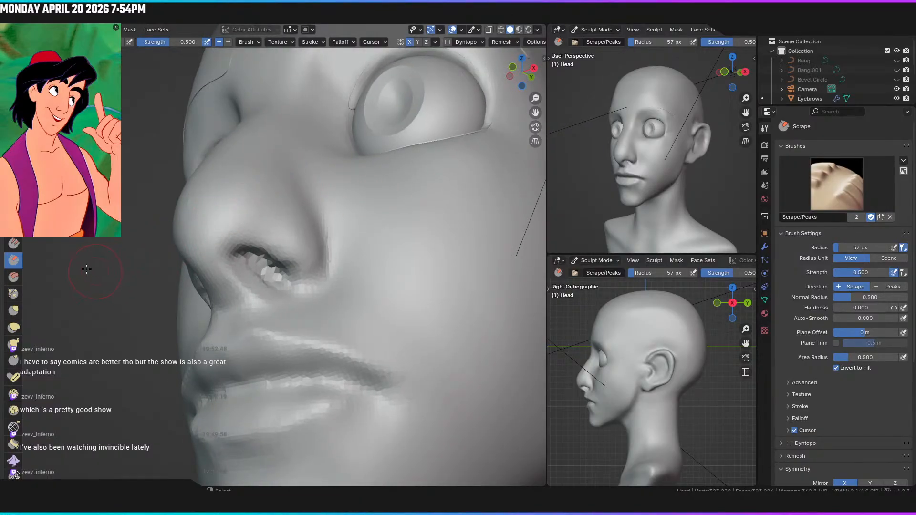
left_click(14, 293)
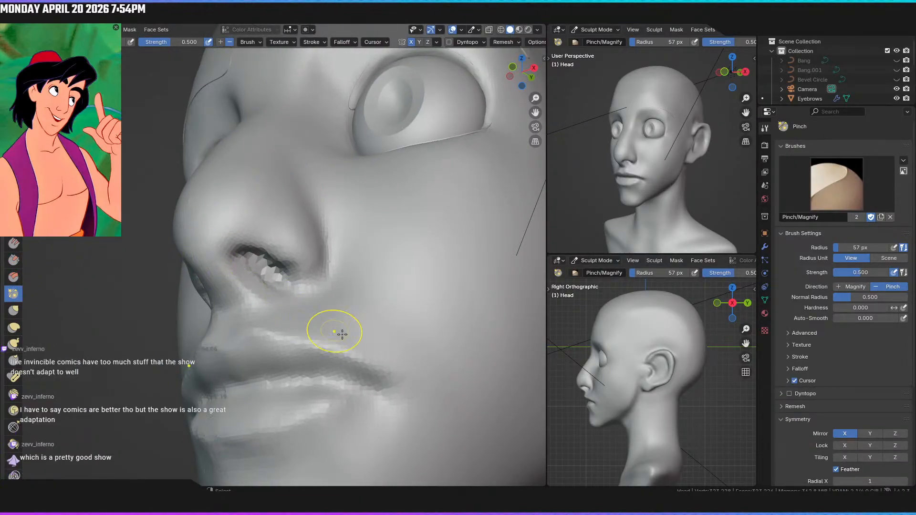
mouse_move(341, 317)
middle_mouse_down()
mouse_move(378, 317)
mouse_move(368, 272)
mouse_move(374, 280)
mouse_move(390, 272)
mouse_move(364, 300)
middle_mouse_up()
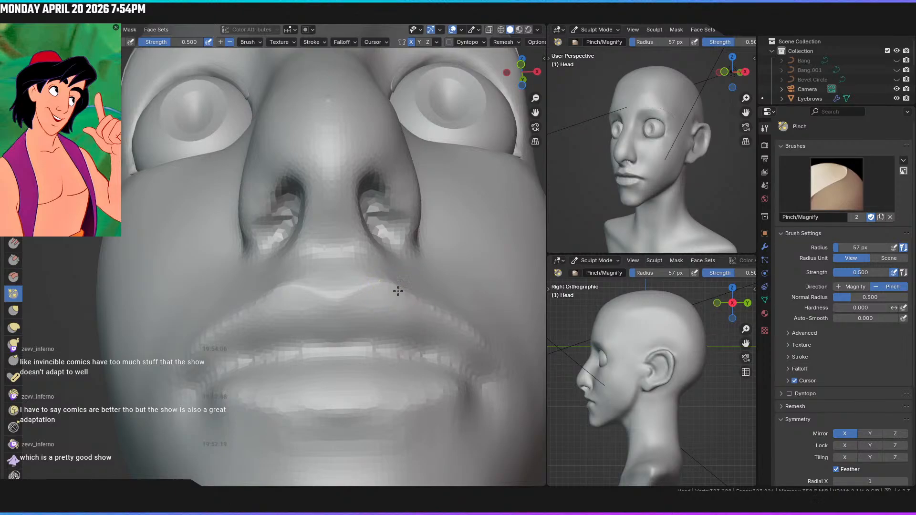
middle_click_drag(399, 303, 359, 311)
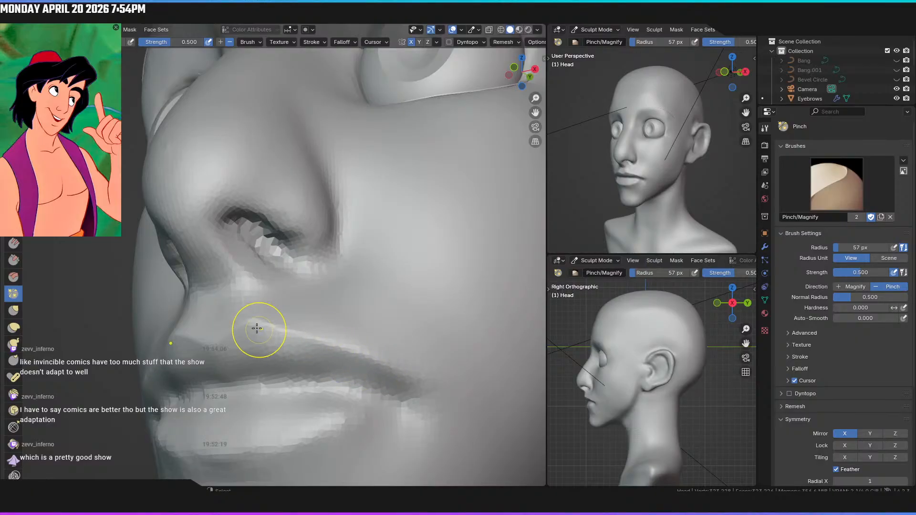
middle_click_drag(333, 385, 370, 374)
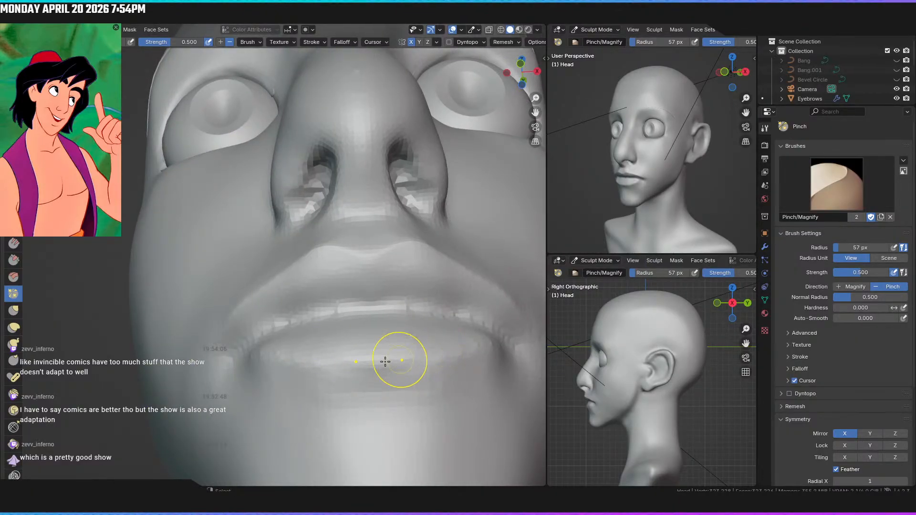
mouse_move(461, 363)
middle_mouse_down()
mouse_move(348, 387)
mouse_move(259, 389)
middle_mouse_up()
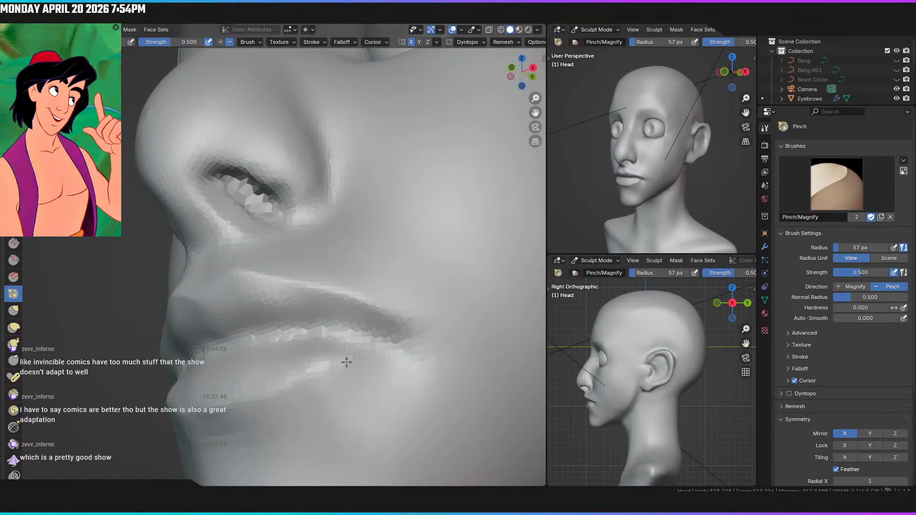
mouse_move(332, 379)
middle_mouse_down()
mouse_move(352, 368)
mouse_move(382, 370)
mouse_move(257, 307)
middle_mouse_up()
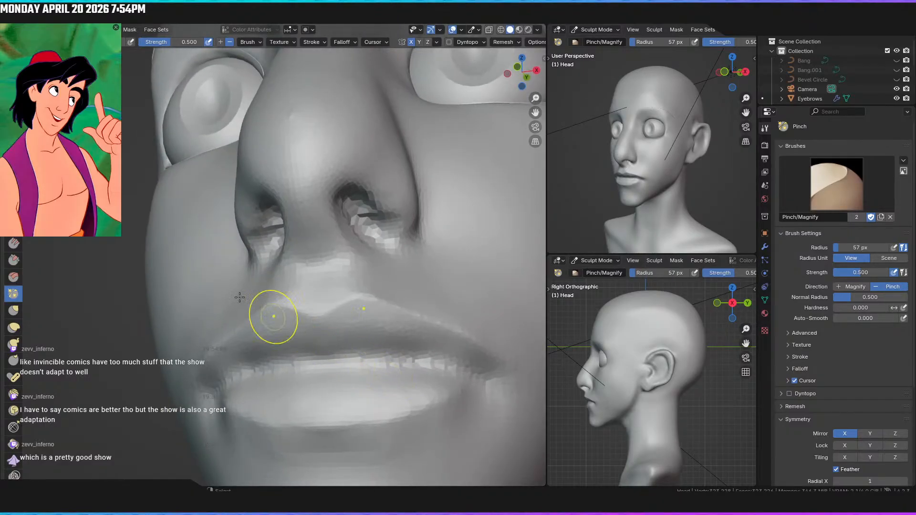
Carve the parting line between the lips with the Draw Sharp brush in Subtract direction at a 29 px radius
left_click(14, 76)
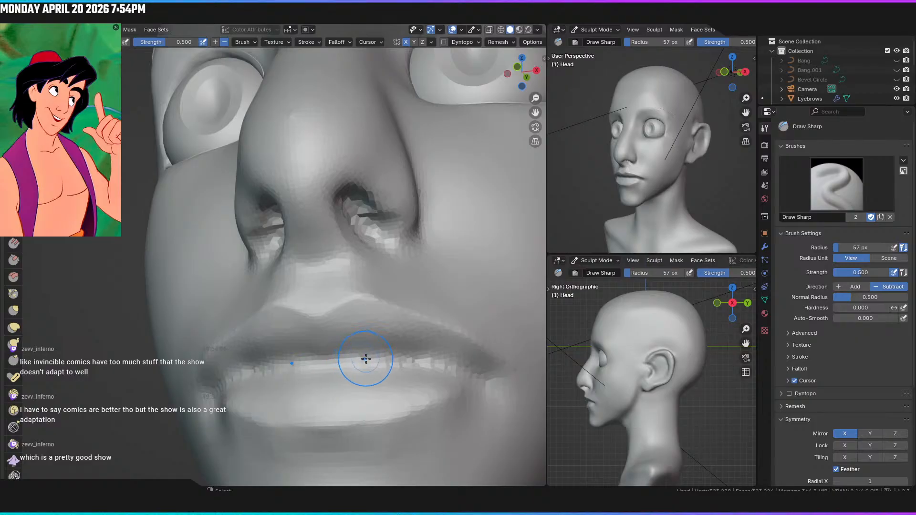
mouse_move(389, 370)
middle_mouse_down()
mouse_move(397, 373)
mouse_move(370, 311)
middle_mouse_up()
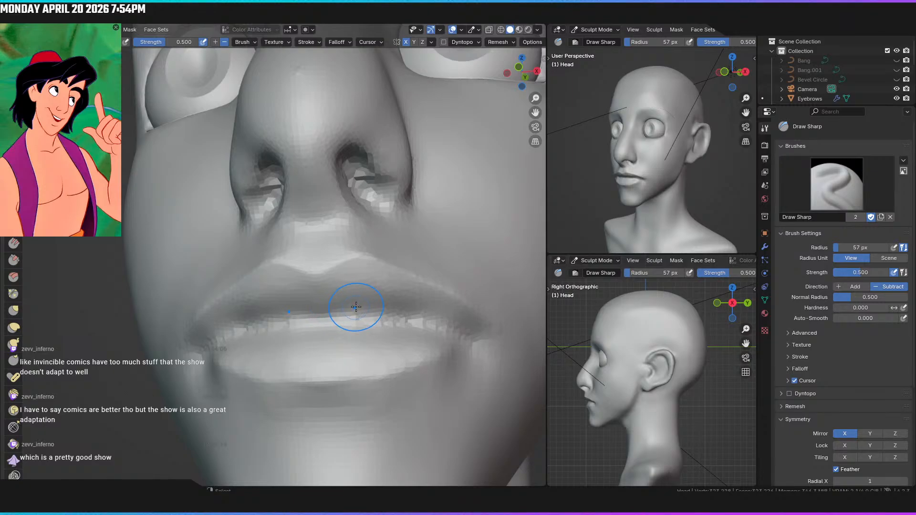
middle_click_drag(374, 322, 306, 337)
key("f")
left_click(264, 326)
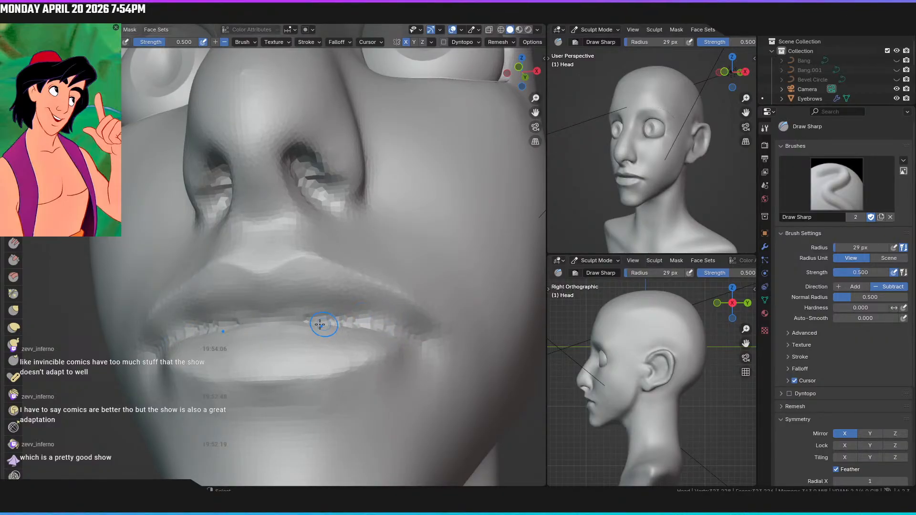
middle_click_drag(419, 331, 274, 341)
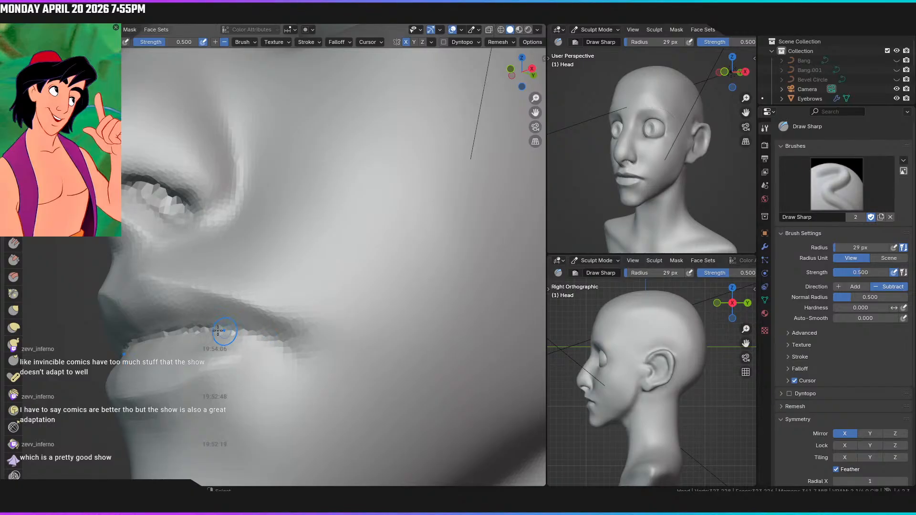
middle_click_drag(273, 349, 328, 342)
scroll(317, 337, "up", 4)
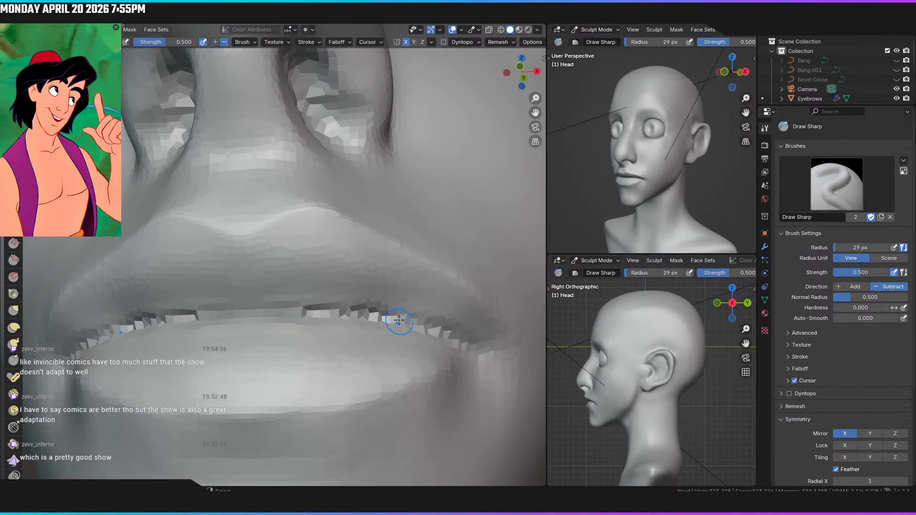
middle_click_drag(427, 337, 252, 334)
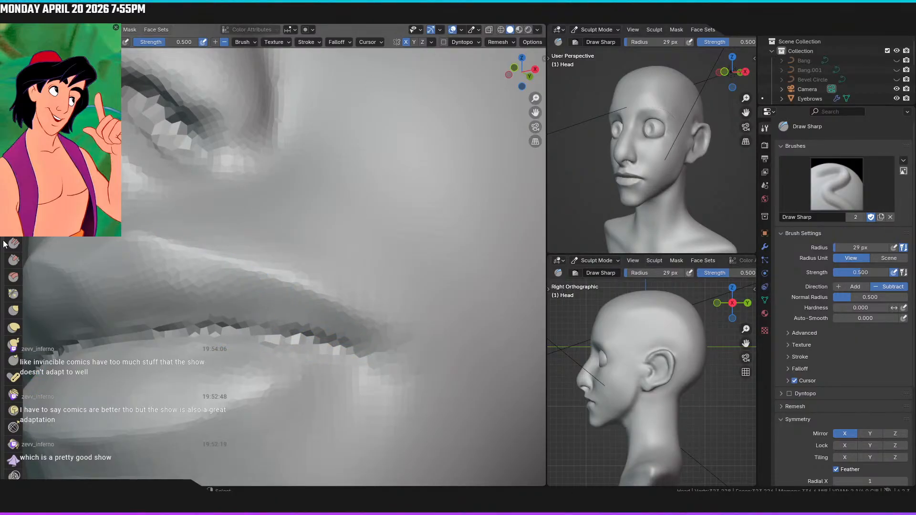
Deepen and even out the mouth line from the centre to the corners with the Crease brush in Subtract direction
left_click(17, 295)
middle_click_drag(81, 274, 91, 286)
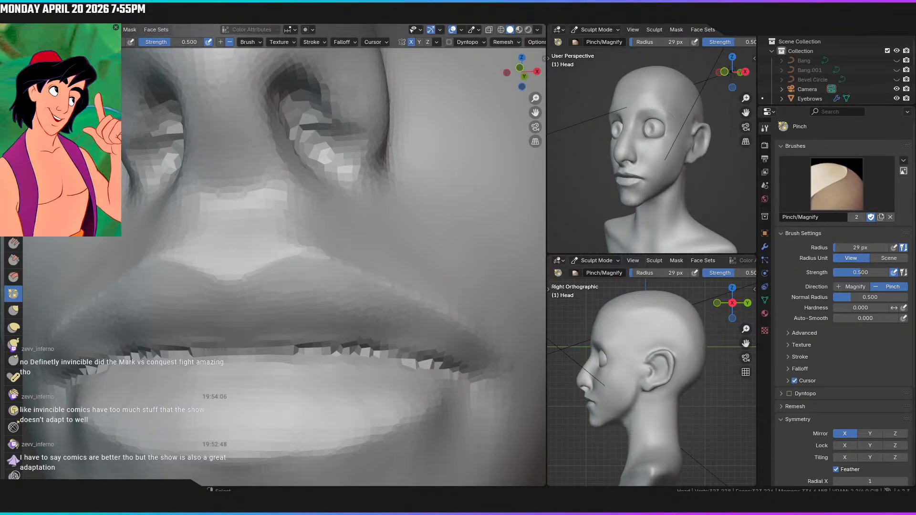
left_click(13, 193)
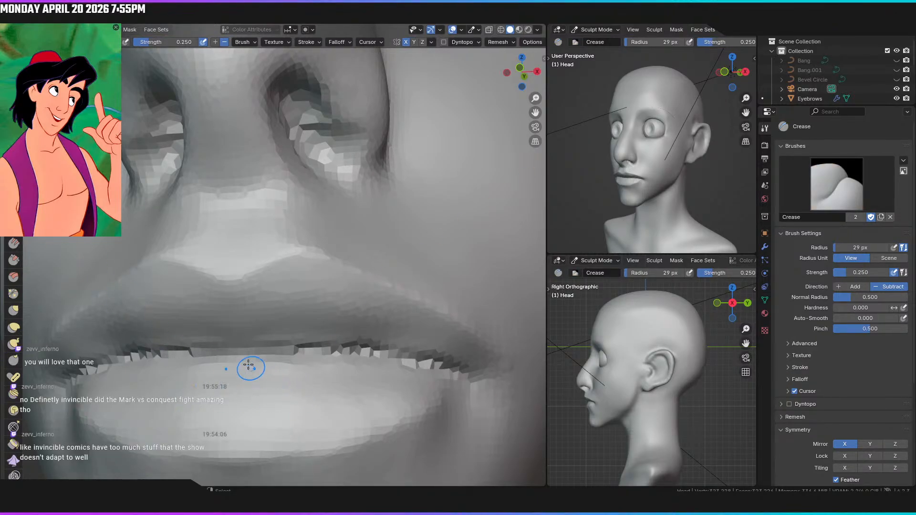
mouse_move(234, 355)
left_mouse_down()
mouse_move(315, 350)
mouse_move(342, 359)
left_mouse_up()
left_click_drag(274, 349, 429, 368)
mouse_move(403, 368)
middle_mouse_down()
mouse_move(333, 384)
mouse_move(368, 374)
mouse_move(327, 364)
middle_mouse_up()
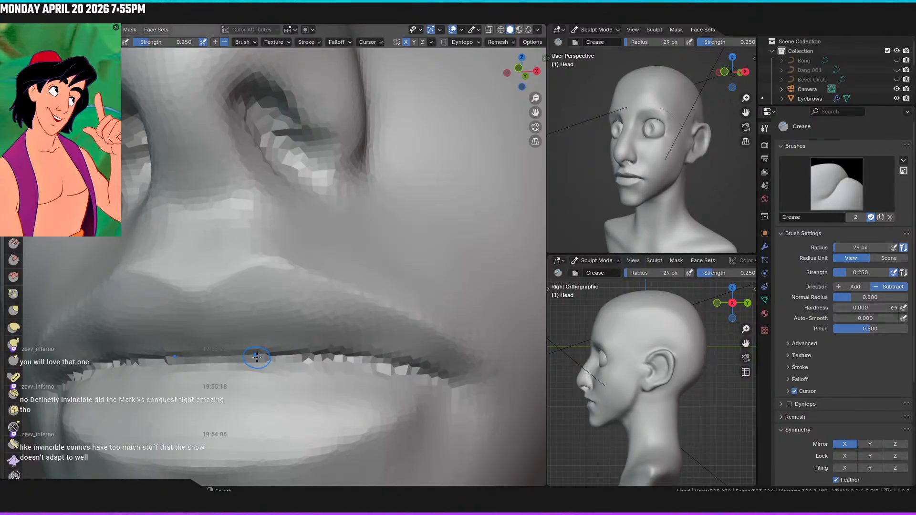
left_click_drag(208, 356, 445, 375)
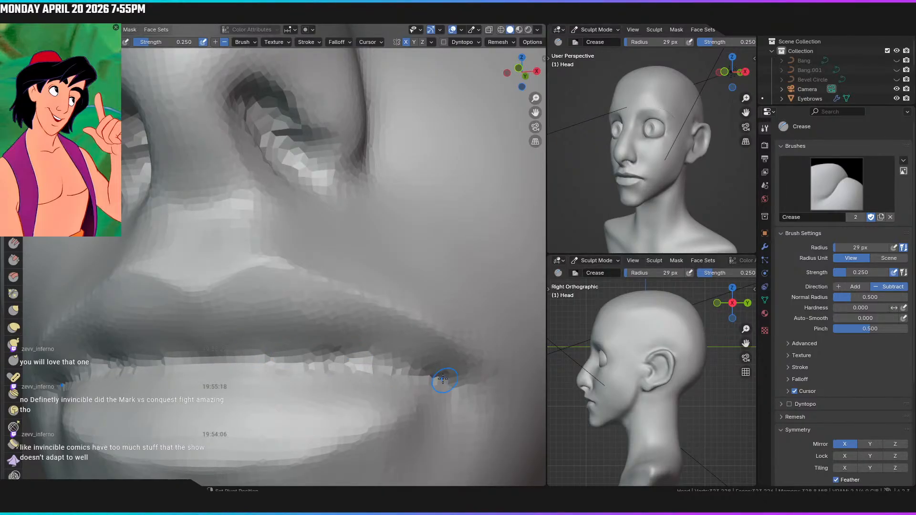
left_click_drag(334, 367, 240, 364)
left_click_drag(308, 357, 432, 381)
mouse_move(179, 368)
left_mouse_down()
mouse_move(358, 370)
mouse_move(437, 384)
mouse_move(352, 368)
mouse_move(444, 381)
mouse_move(299, 357)
left_mouse_up()
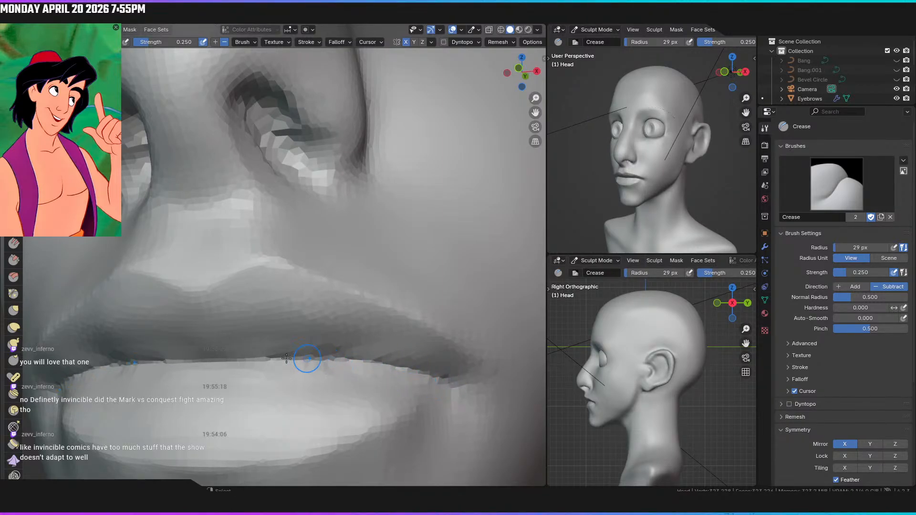
left_click_drag(186, 358, 285, 358)
mouse_move(368, 367)
left_mouse_down()
mouse_move(399, 361)
mouse_move(284, 367)
left_mouse_up()
mouse_move(229, 359)
left_mouse_down()
mouse_move(321, 351)
mouse_move(334, 362)
mouse_move(288, 357)
left_mouse_up()
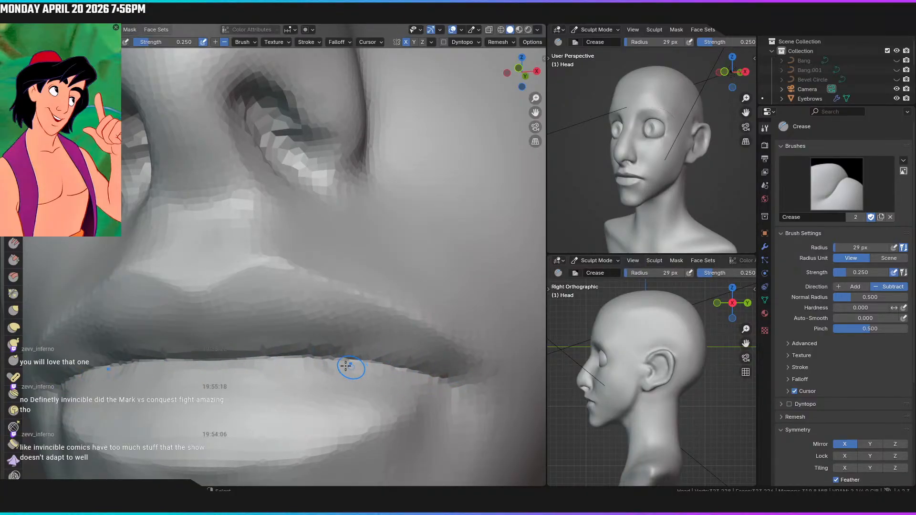
left_click_drag(418, 377, 401, 367)
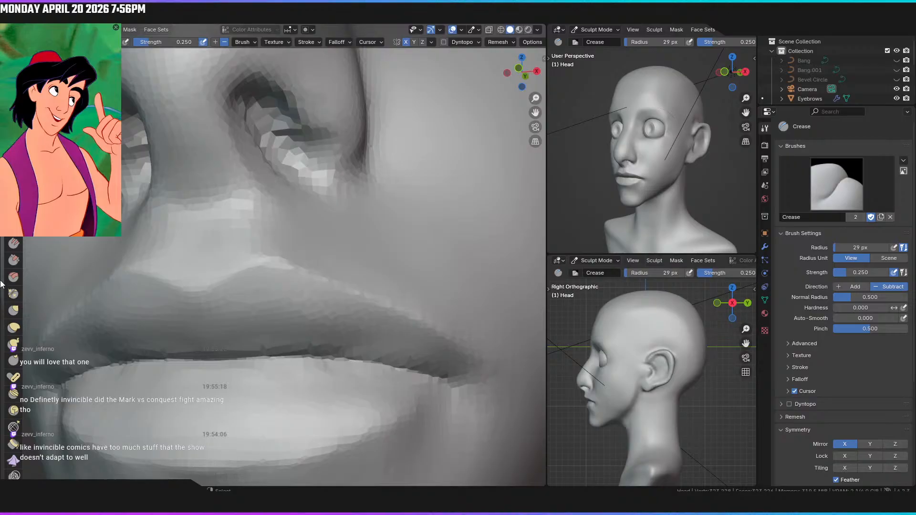
Flatten and smooth the surfaces of the upper and lower lips with the Scrape brush
left_click(13, 261)
mouse_move(248, 334)
middle_mouse_down("shift")
mouse_move(258, 210)
mouse_move(256, 225)
middle_mouse_up("shift")
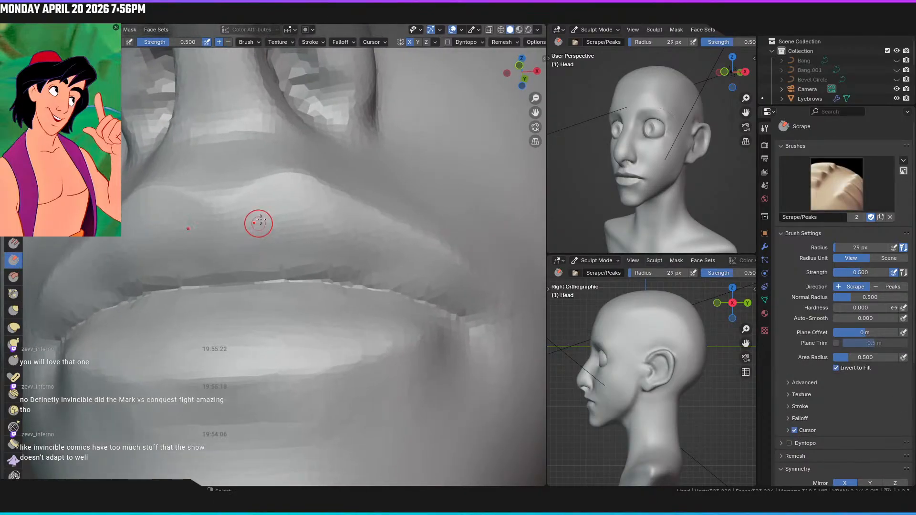
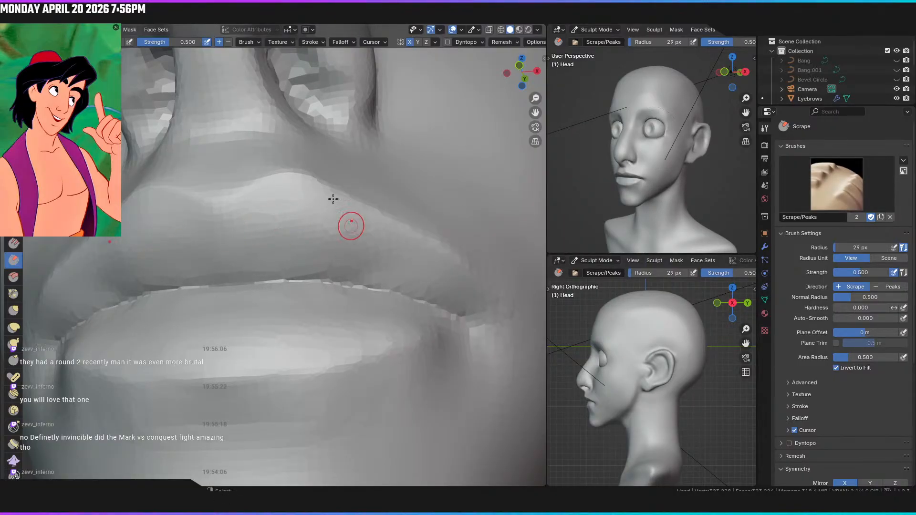
scroll(292, 136, "down", 4)
middle_click_drag(337, 217, 331, 312)
scroll(343, 209, "up", 3)
middle_click_drag(331, 313, 317, 250, "shift")
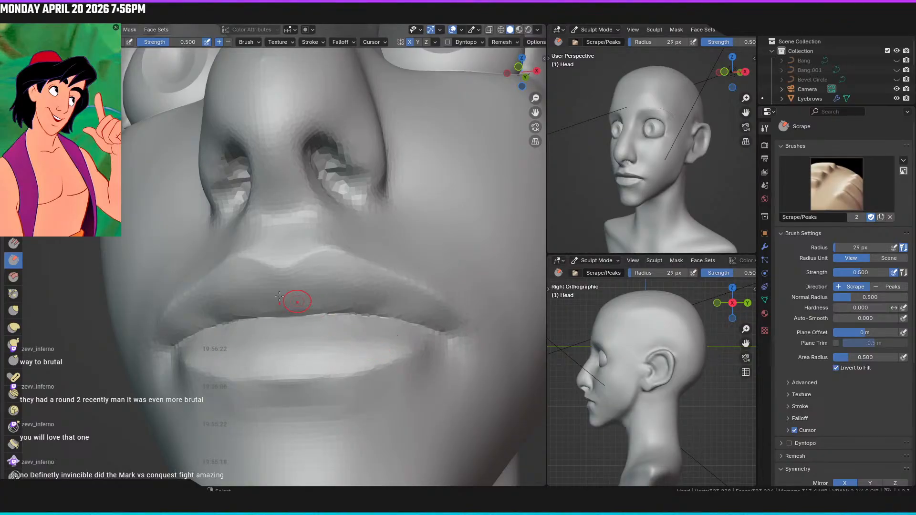
mouse_move(264, 321)
middle_mouse_down()
mouse_move(289, 316)
mouse_move(302, 286)
middle_mouse_up()
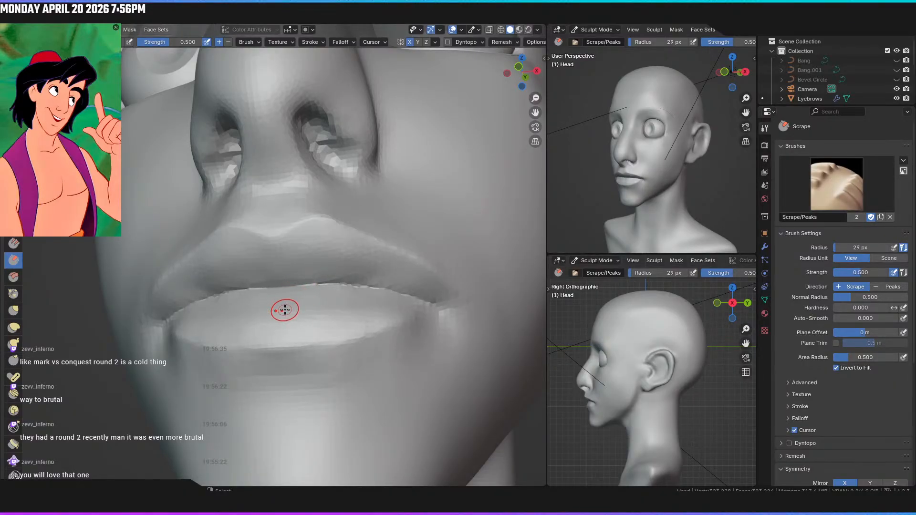
middle_click_drag(286, 313, 302, 272)
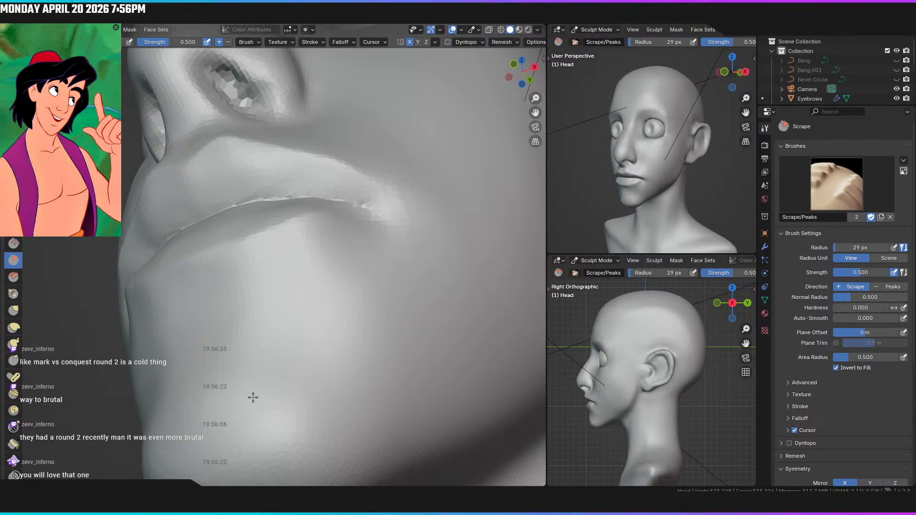
Try to build up the outer wall inside the nostrils from below with the Clay Strips brush in Add direction
scroll(301, 309, "down", 8)
middle_click_drag(325, 322, 379, 316)
scroll(337, 250, "up", 4)
middle_click_drag(329, 241, 321, 356, "shift")
middle_click_drag(322, 355, 304, 334)
scroll(308, 327, "up", 3)
mouse_move(321, 266)
middle_mouse_down("shift")
mouse_move(327, 220)
mouse_move(323, 308)
middle_mouse_up("shift")
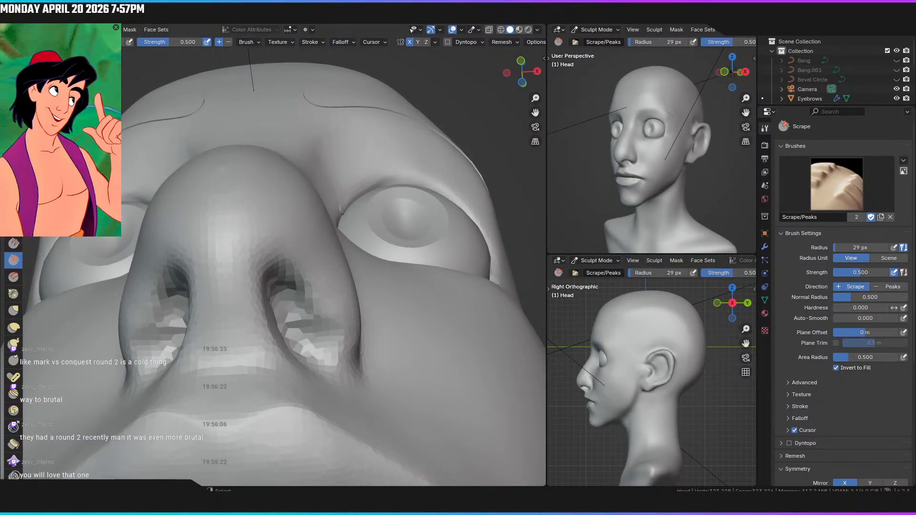
key("c")
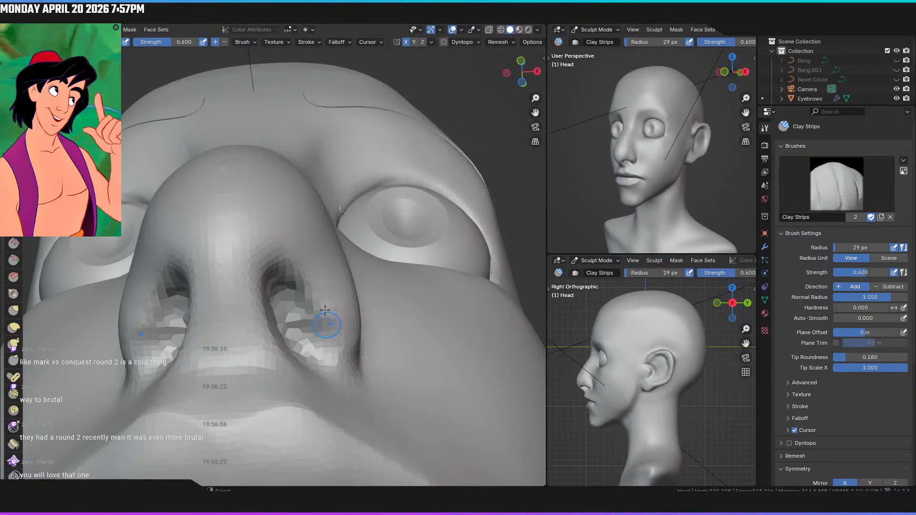
left_click_drag(323, 324, 329, 337, "shift")
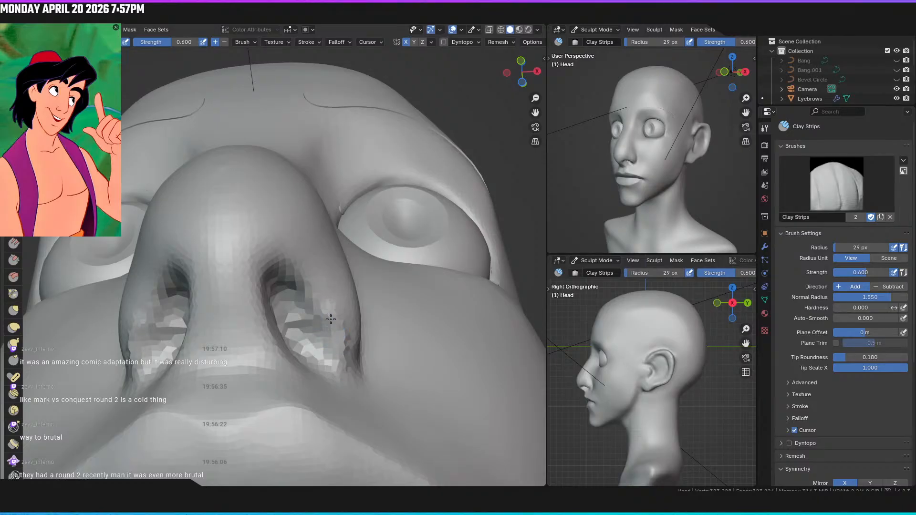
left_click_drag(335, 318, 342, 355)
left_click_drag(332, 302, 342, 351)
left_click_drag(337, 318, 336, 360)
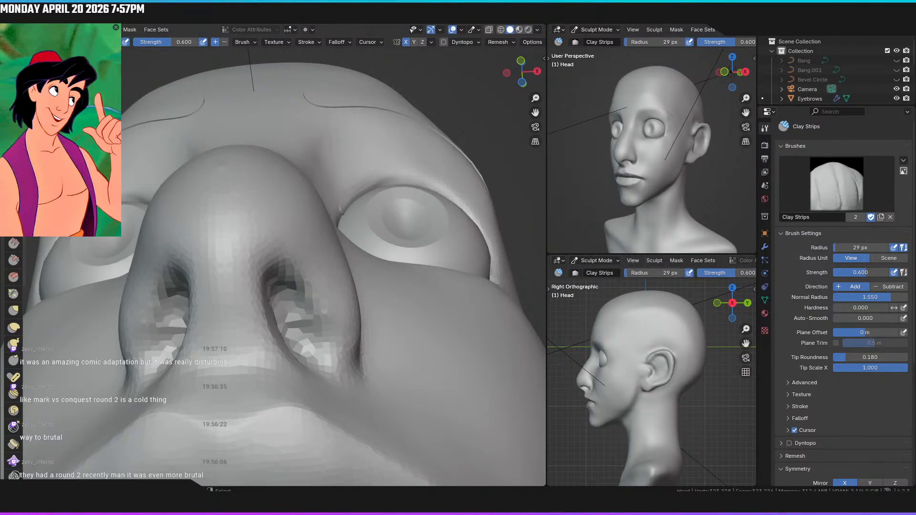
Cut along the inside of the nostrils with the Draw Sharp brush in Subtract direction
left_click(13, 76)
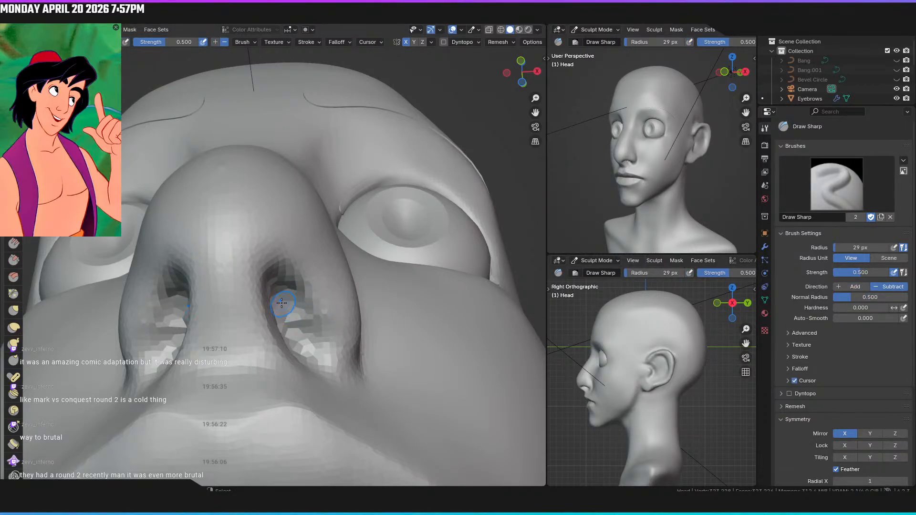
left_click_drag(282, 284, 295, 335)
middle_click_drag(289, 281, 295, 384)
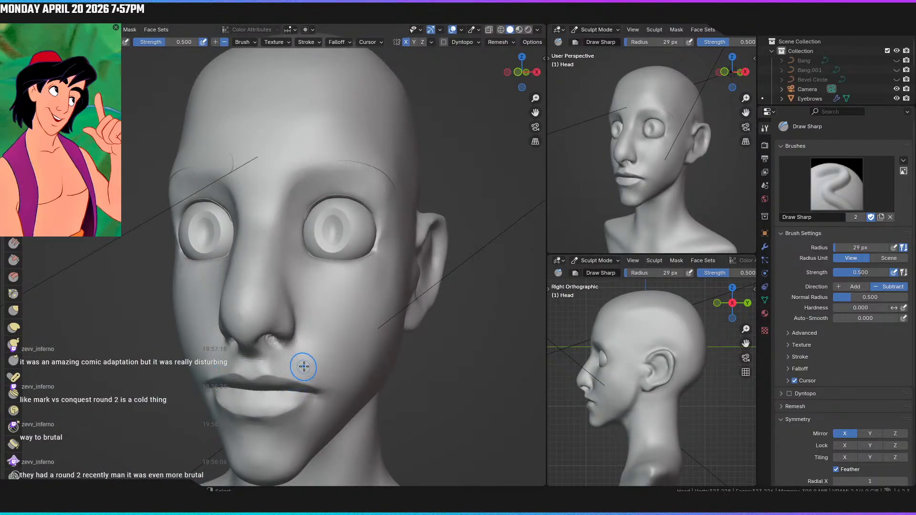
Show the head in front view and enable Dyntopo, accepting the loss of attribute data
key("KP_1")
scroll(319, 278, "down", 6)
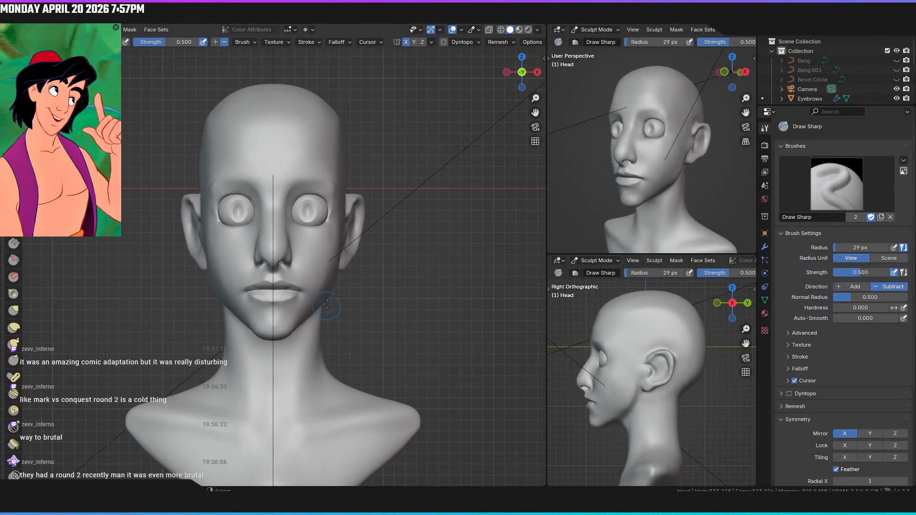
scroll(342, 239, "up", 6)
scroll(338, 272, "down", 5)
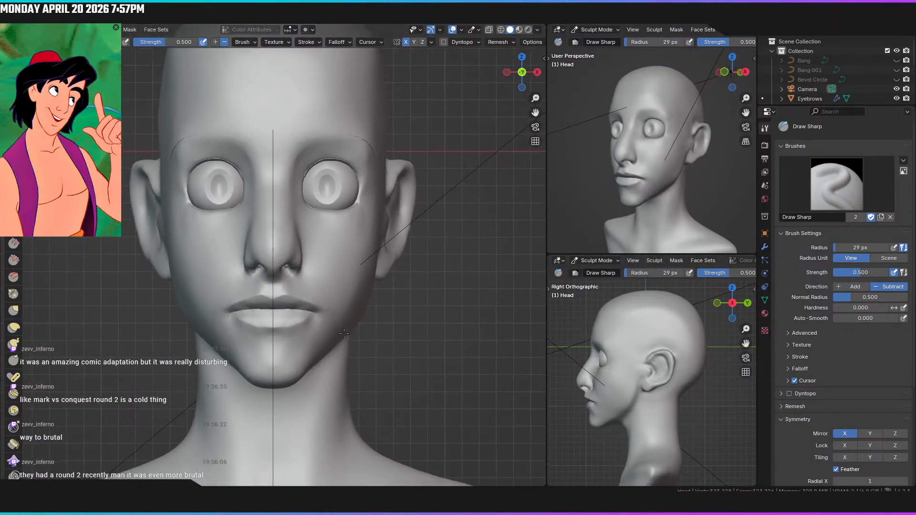
left_click(444, 43)
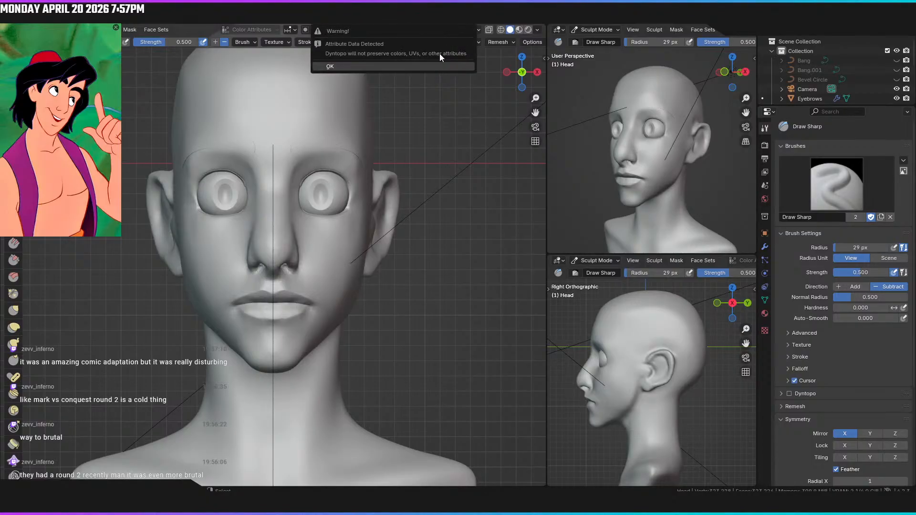
left_click(420, 69)
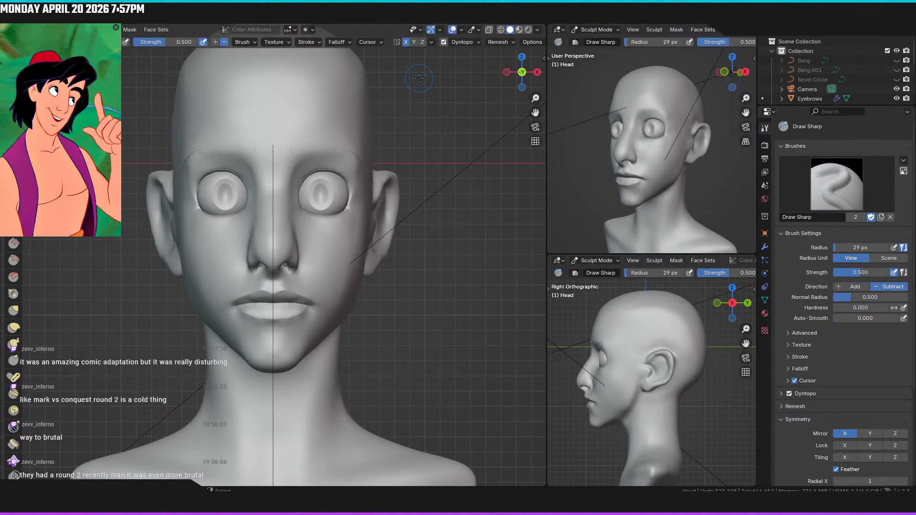
Smooth the jagged facets inside the nostrils from below with the Scrape brush in Scrape direction
middle_click_drag(354, 150, 327, 171)
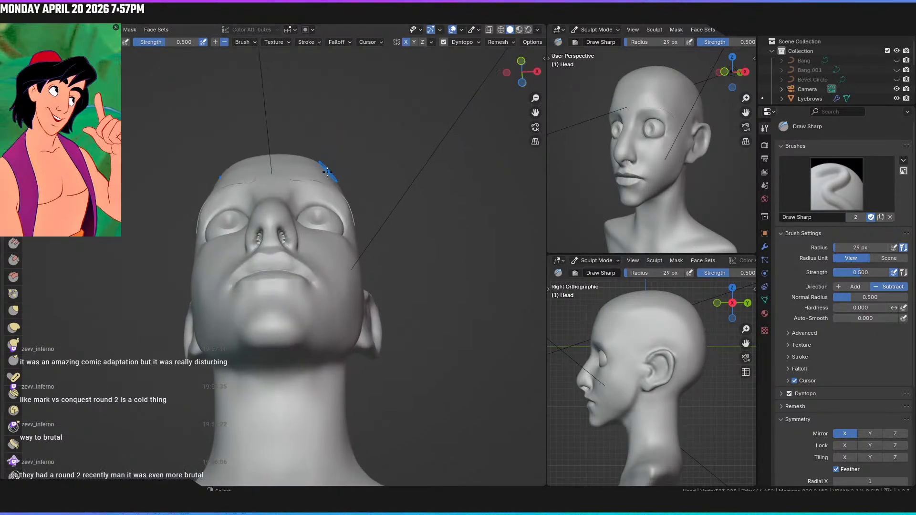
scroll(328, 170, "up", 8)
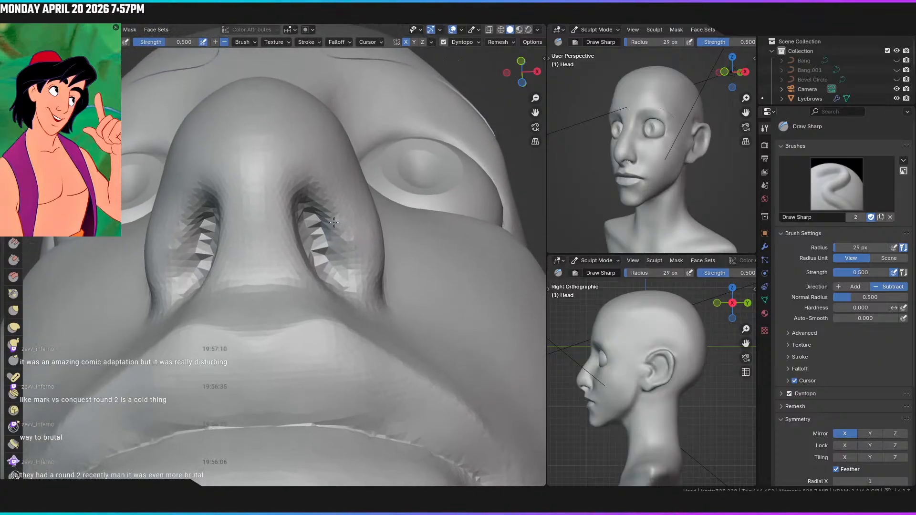
middle_click_drag(334, 222, 329, 156, "shift")
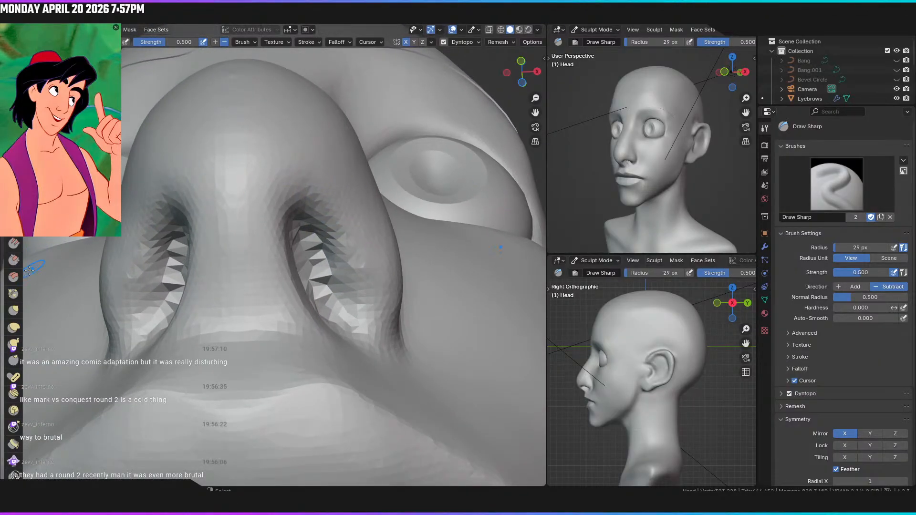
left_click(13, 260)
scroll(302, 293, "up", 4)
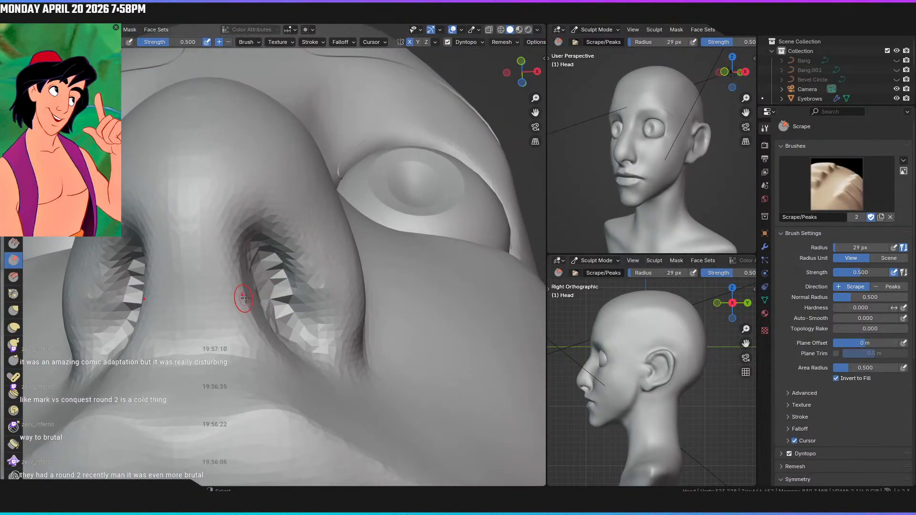
mouse_move(243, 265)
left_mouse_down()
mouse_move(259, 312)
mouse_move(254, 296)
mouse_move(264, 308)
mouse_move(283, 297)
left_mouse_up()
left_click_drag(289, 329, 306, 354)
left_click_drag(276, 282, 288, 311)
mouse_move(267, 260)
left_mouse_down()
mouse_move(281, 292)
mouse_move(282, 262)
mouse_move(243, 273)
mouse_move(284, 292)
mouse_move(299, 366)
left_mouse_up()
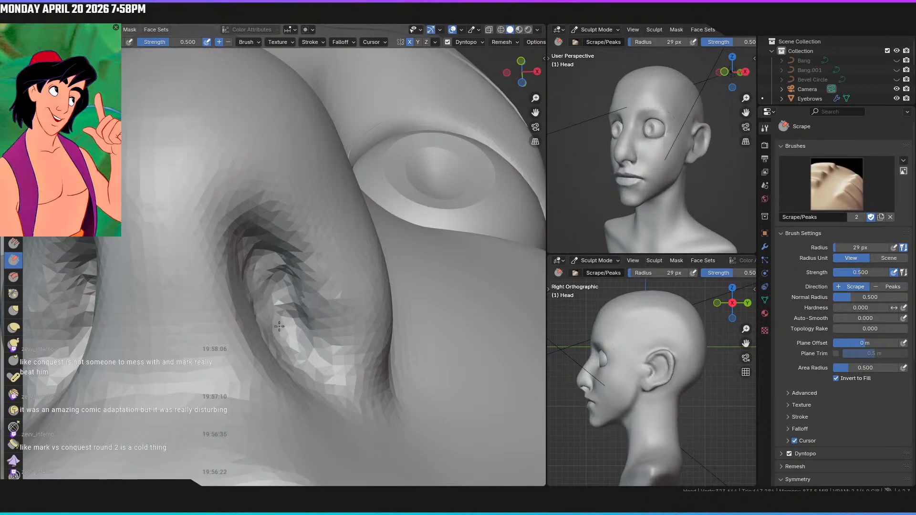
mouse_move(262, 301)
left_mouse_down()
mouse_move(252, 273)
mouse_move(272, 262)
mouse_move(283, 313)
mouse_move(253, 271)
mouse_move(289, 350)
left_mouse_up()
left_click_drag(272, 285, 267, 268)
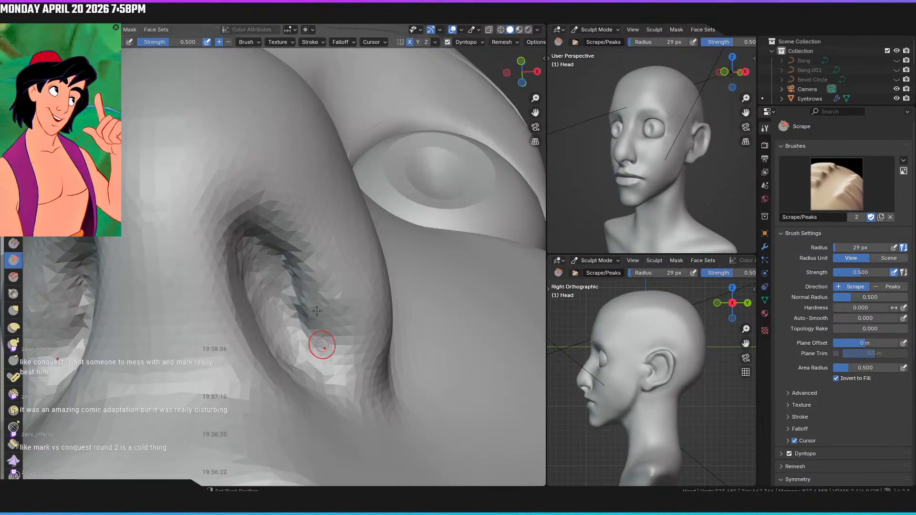
Scrape the crease along the outer inner wall of the nostrils from an angled view below the nose
scroll(325, 294, "down", 5)
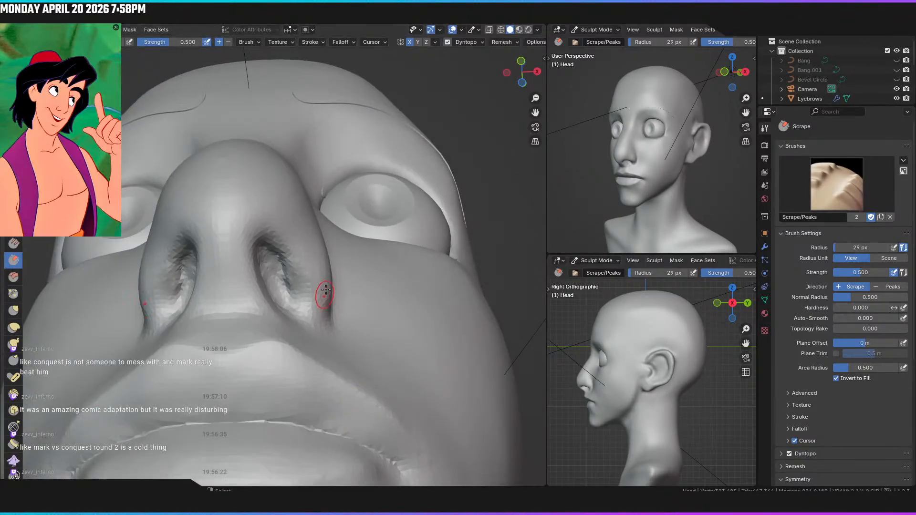
scroll(325, 294, "down", 3)
mouse_move(319, 296)
middle_mouse_down()
mouse_move(351, 306)
mouse_move(239, 256)
mouse_move(231, 297)
middle_mouse_up()
scroll(225, 287, "up", 5)
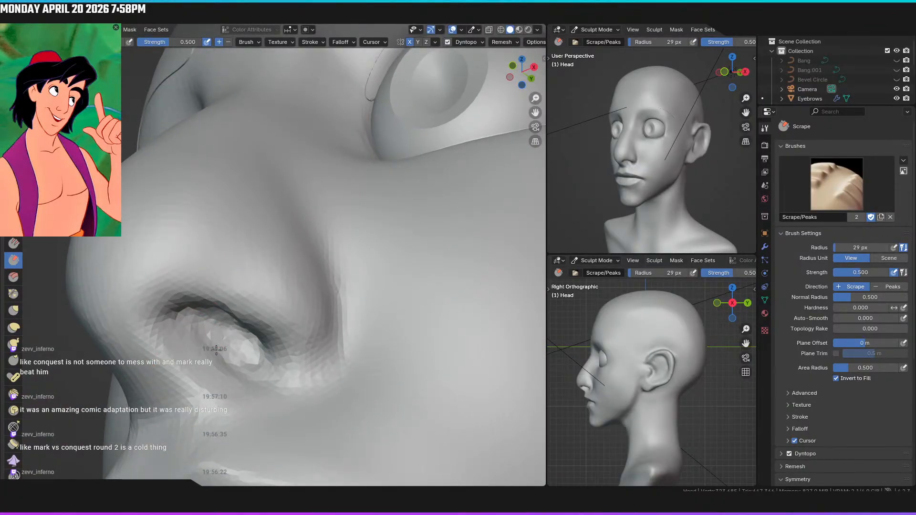
mouse_move(200, 331)
middle_mouse_down()
mouse_move(202, 299)
mouse_move(222, 288)
middle_mouse_up()
scroll(194, 286, "up", 3)
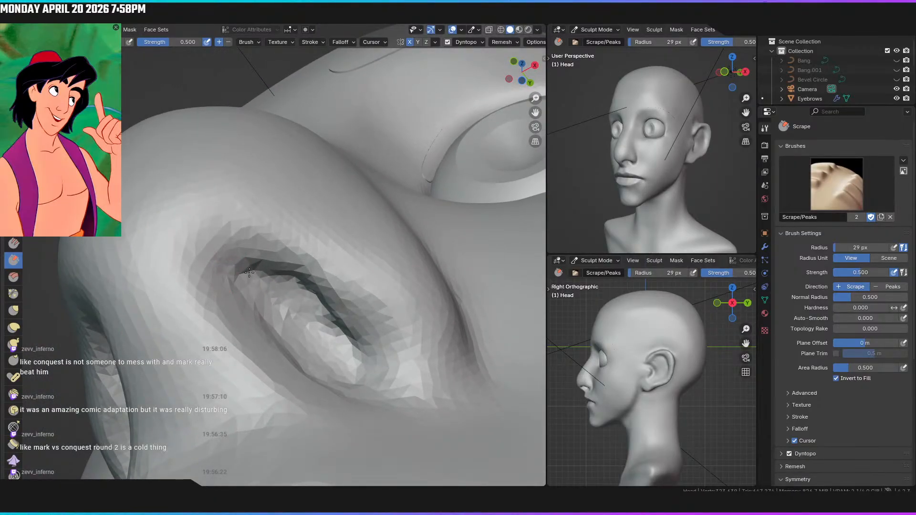
mouse_move(248, 263)
middle_mouse_down()
mouse_move(295, 257)
mouse_move(268, 239)
middle_mouse_up()
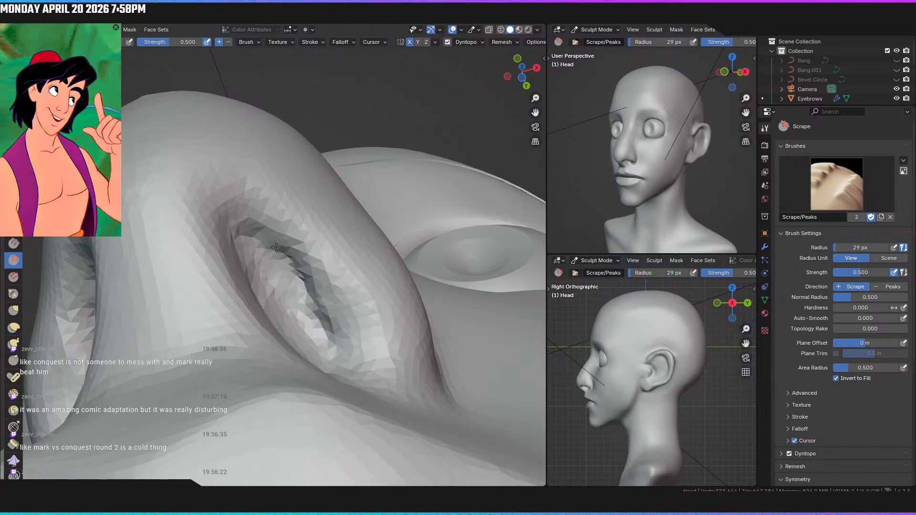
left_click(295, 267)
left_click_drag(305, 287, 294, 265)
left_click_drag(307, 302, 331, 331)
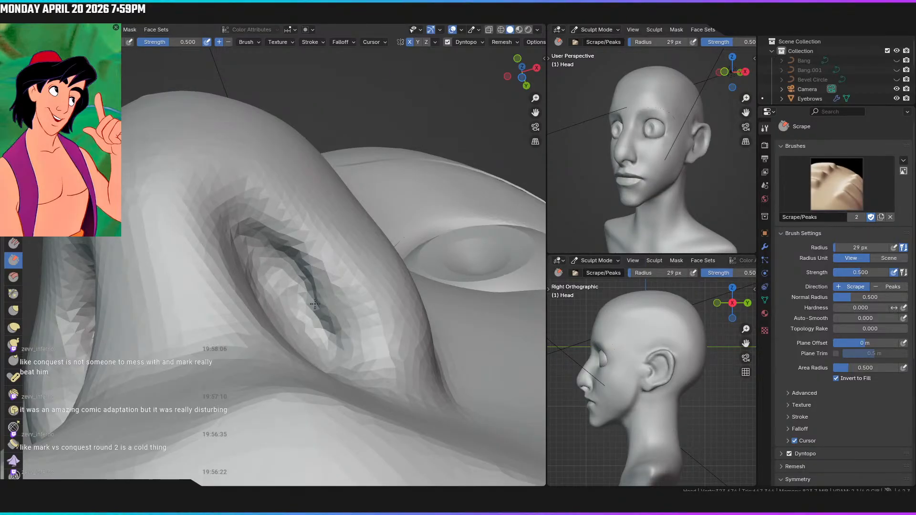
Scrape the nostril cavities from their front end down to the back, evening out the inner surface
mouse_move(313, 301)
middle_mouse_down()
mouse_move(348, 272)
mouse_move(335, 283)
mouse_move(225, 252)
middle_mouse_up()
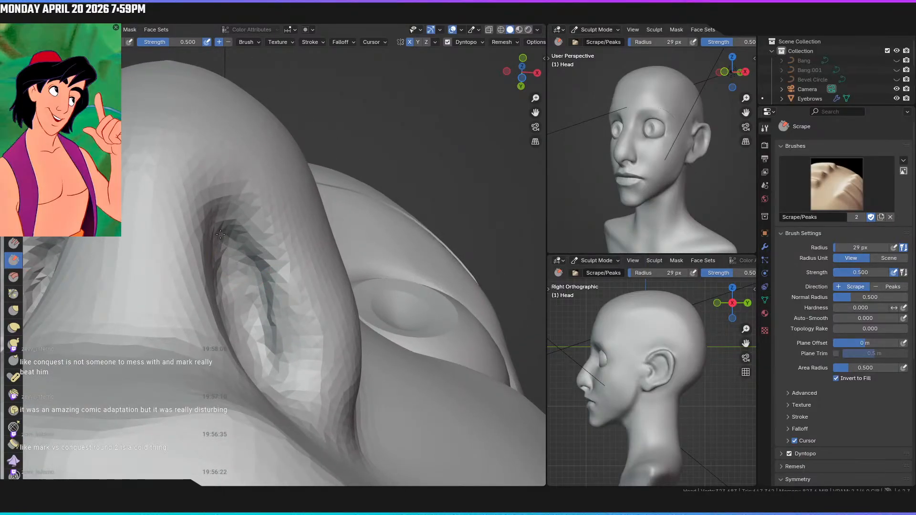
left_click_drag(236, 235, 270, 328)
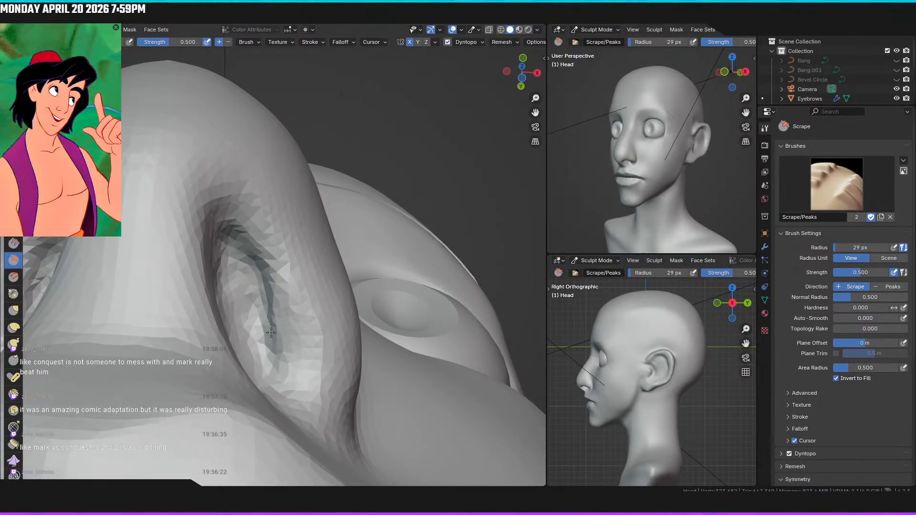
mouse_move(216, 280)
middle_mouse_down()
mouse_move(188, 327)
mouse_move(224, 377)
middle_mouse_up()
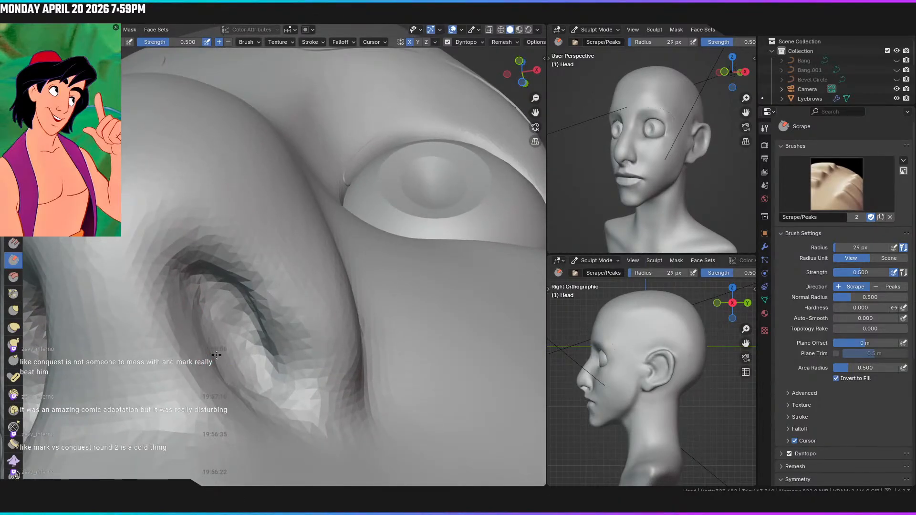
middle_click_drag(196, 298, 233, 191)
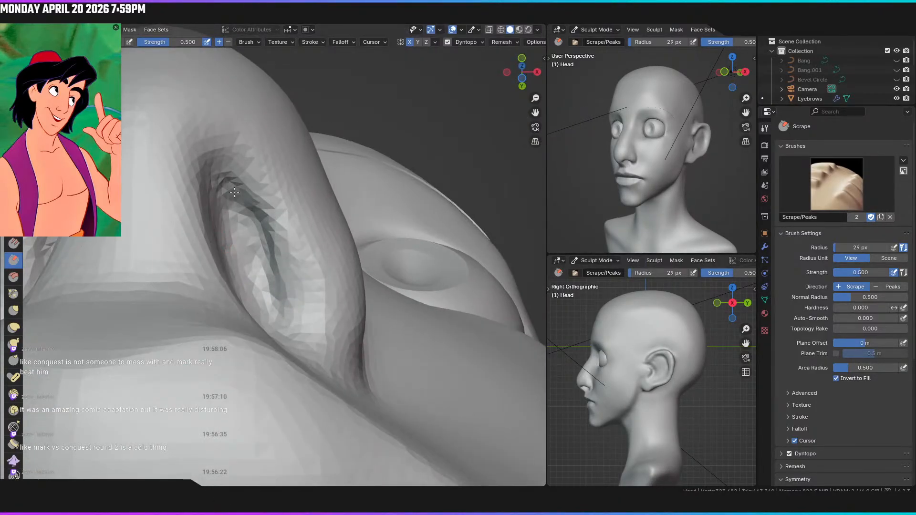
mouse_move(233, 186)
left_mouse_down()
mouse_move(269, 311)
mouse_move(258, 300)
left_mouse_up()
left_click_drag(225, 210, 253, 293)
left_click_drag(258, 224, 275, 277)
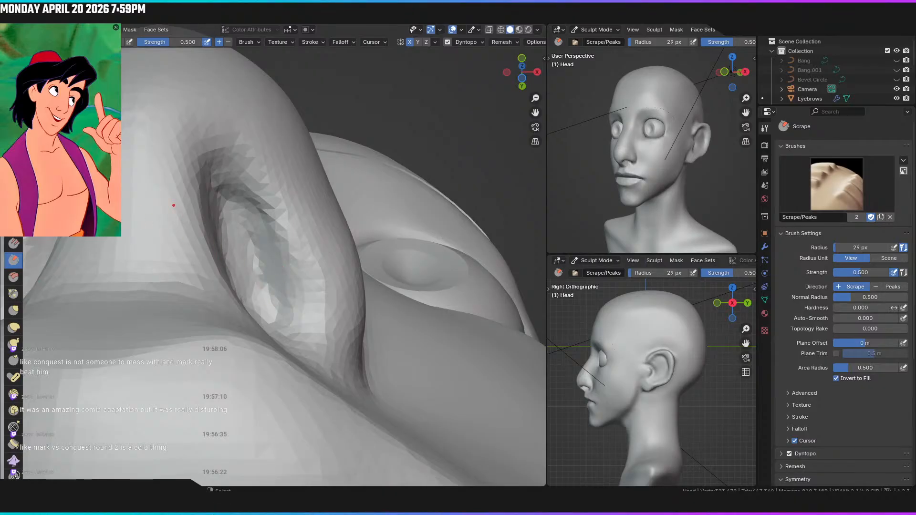
Carve a deeper groove along the inside of the nostrils with the Draw Sharp brush in Subtract direction
left_click(14, 76)
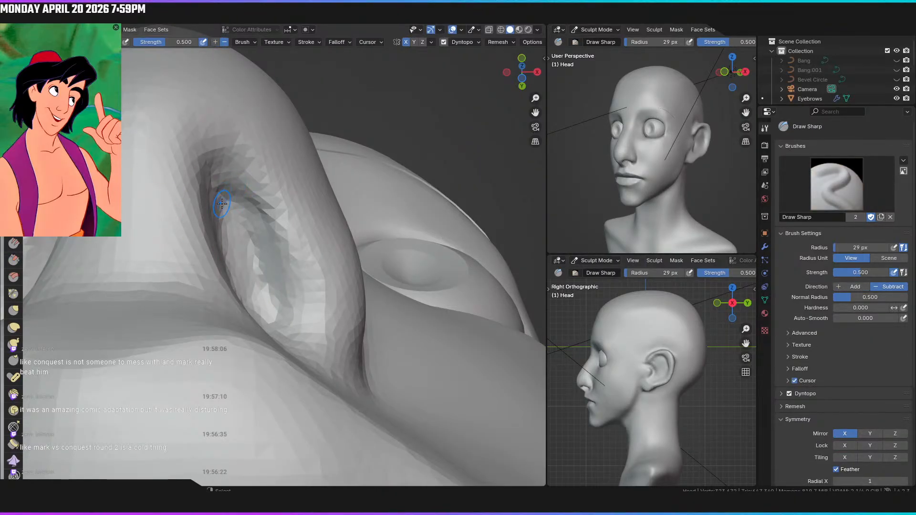
scroll(222, 204, "up", 1)
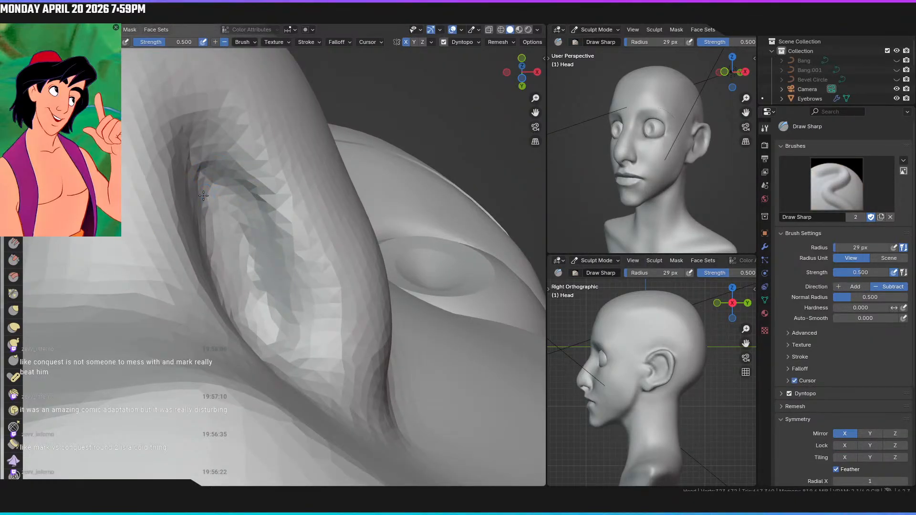
mouse_move(216, 178)
left_mouse_down()
mouse_move(260, 248)
mouse_move(262, 279)
mouse_move(268, 253)
mouse_move(273, 329)
left_mouse_up()
left_click_drag(262, 272, 268, 334)
left_click_drag(258, 215, 280, 277)
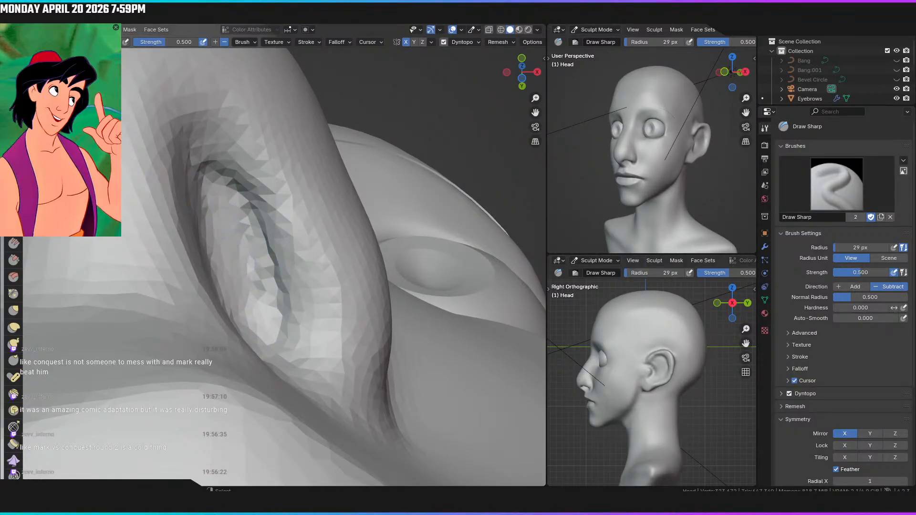
Flatten the edges of the carved groove inside the nostrils with the Scrape brush
left_click(14, 260)
left_click_drag(266, 192, 251, 184)
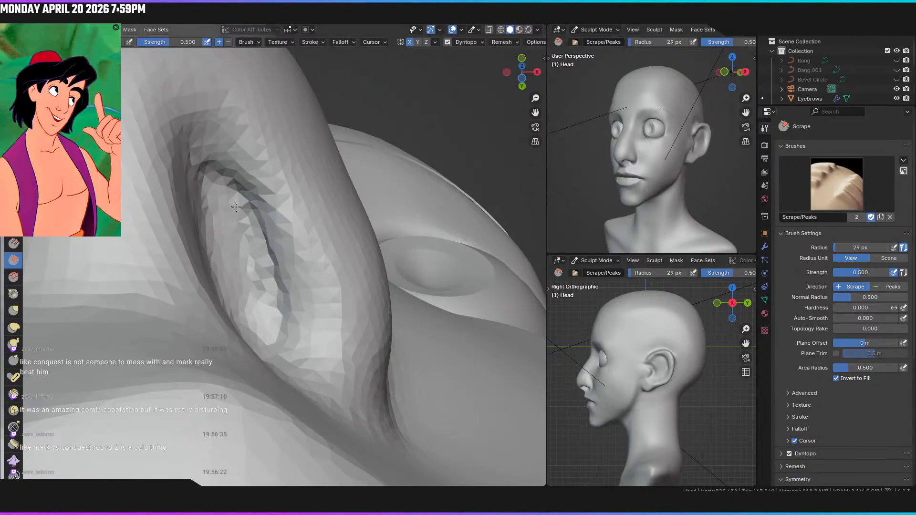
left_click_drag(279, 253, 282, 276)
left_click_drag(263, 238, 281, 276)
left_click_drag(280, 311, 286, 334)
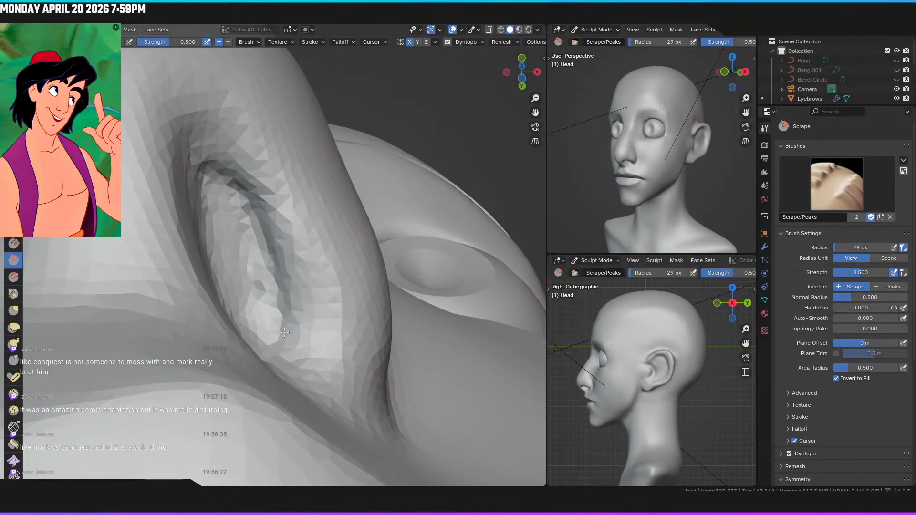
mouse_move(231, 174)
left_mouse_down()
mouse_move(235, 184)
mouse_move(210, 172)
left_mouse_up()
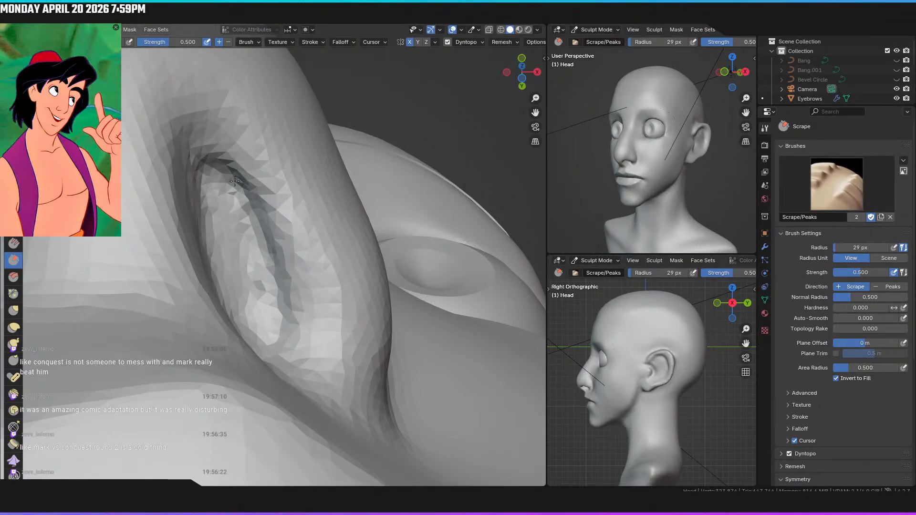
Examine the nostrils from below and the whole nose in front view
scroll(248, 233, "down", 5)
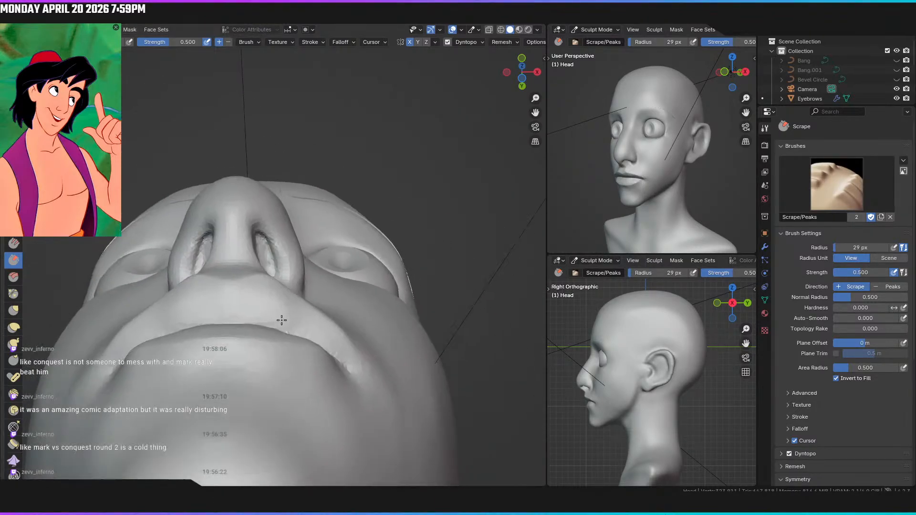
scroll(188, 205, "up", 5)
middle_click_drag(271, 219, 276, 228, "shift")
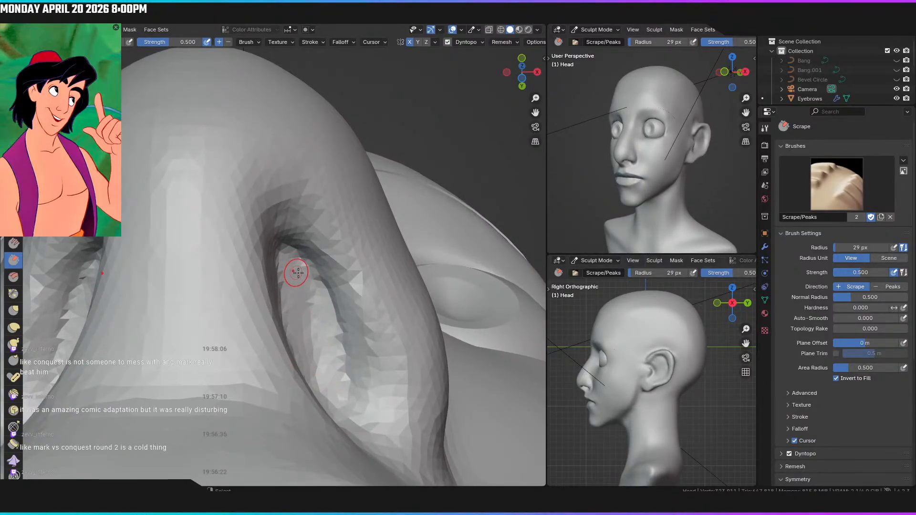
scroll(291, 286, "down", 6)
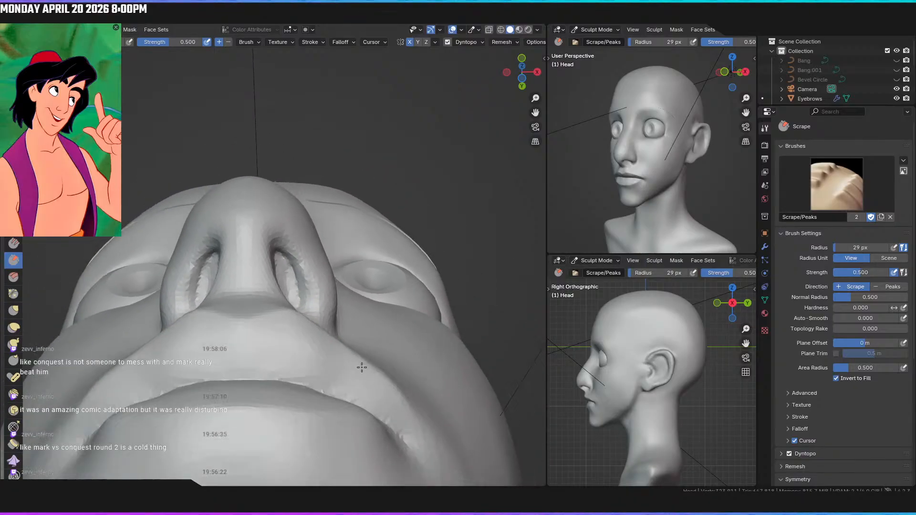
key("KP_1")
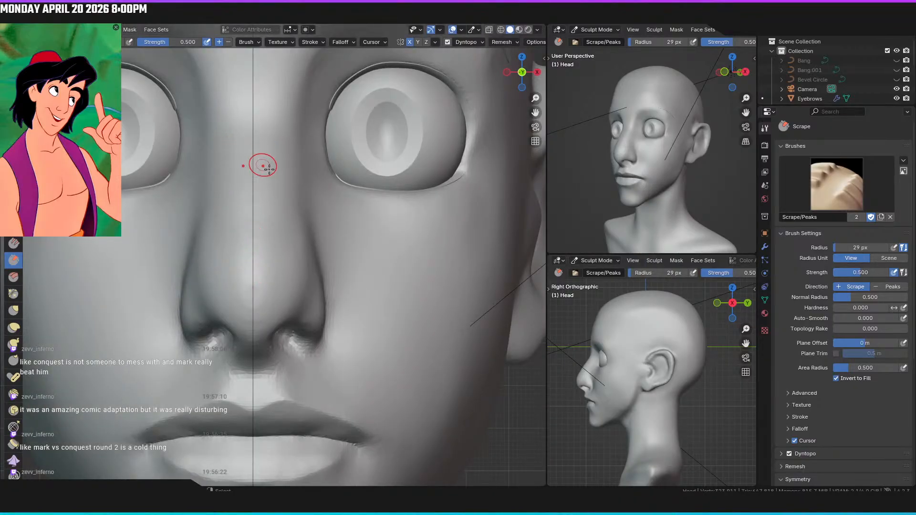
scroll(276, 238, "down", 4)
mouse_move(309, 309)
middle_mouse_down("ctrl")
mouse_move(298, 297)
mouse_move(313, 277)
middle_mouse_up("ctrl")
Nudge the rear end of the nostril rim slightly forward in side view with the Grab brush
key("KP_3")
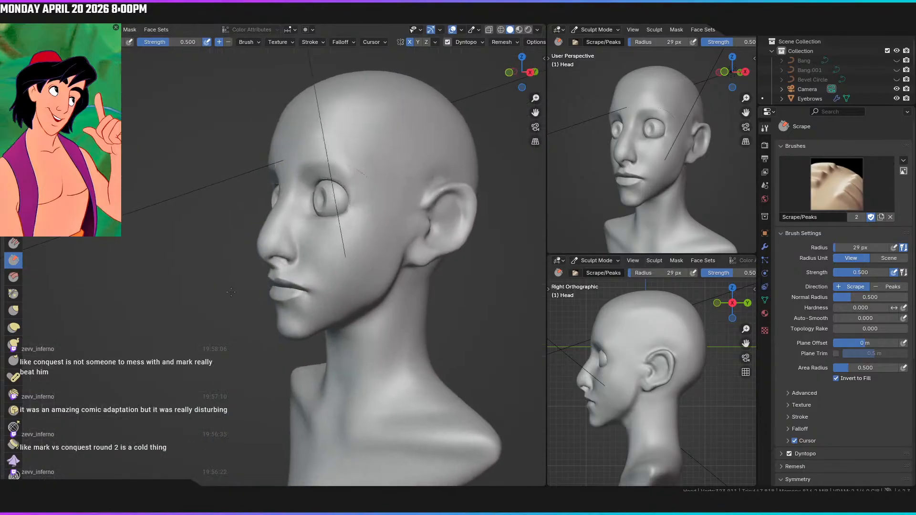
middle_click_drag(273, 255, 279, 158, "ctrl")
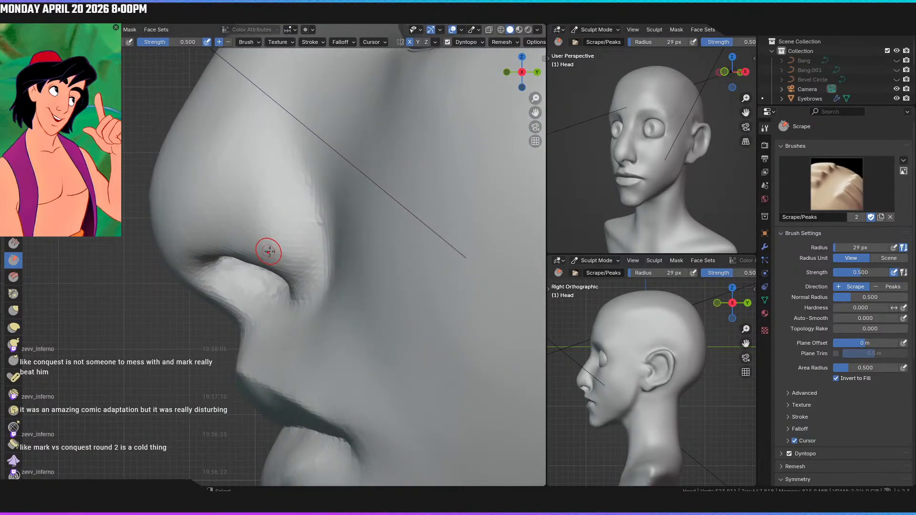
key("g")
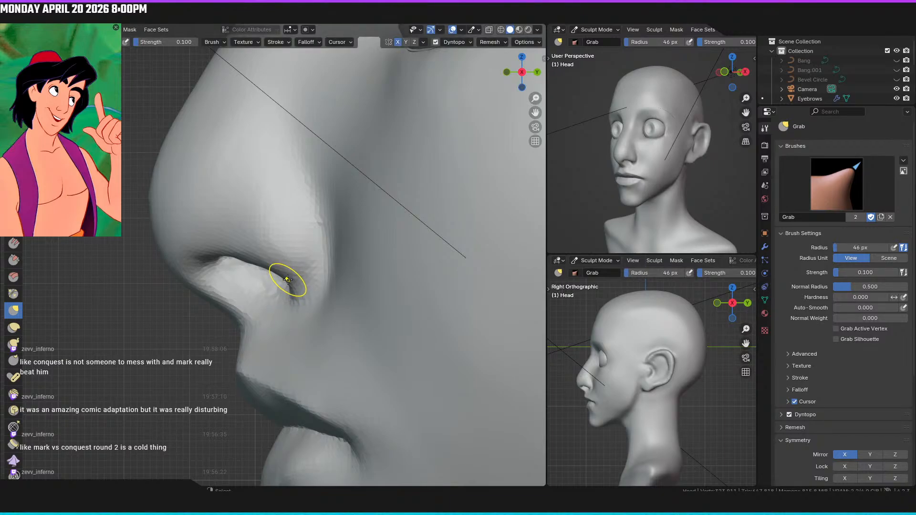
left_click_drag(286, 287, 284, 287)
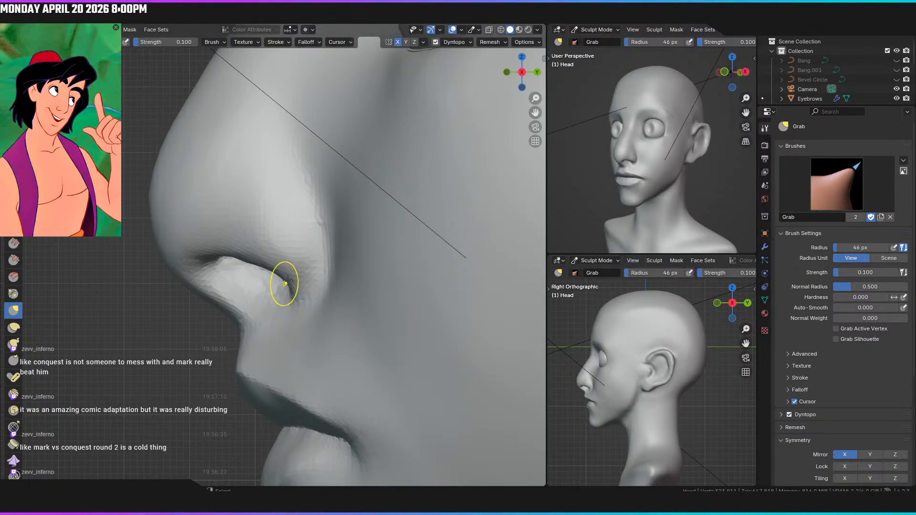
middle_click_drag(310, 270, 321, 364, "ctrl")
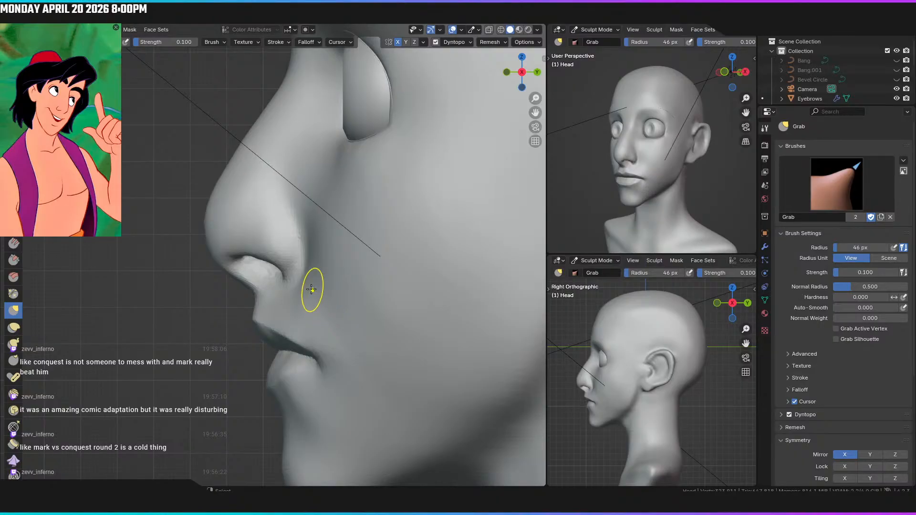
middle_click_drag(231, 256, 241, 208, "ctrl")
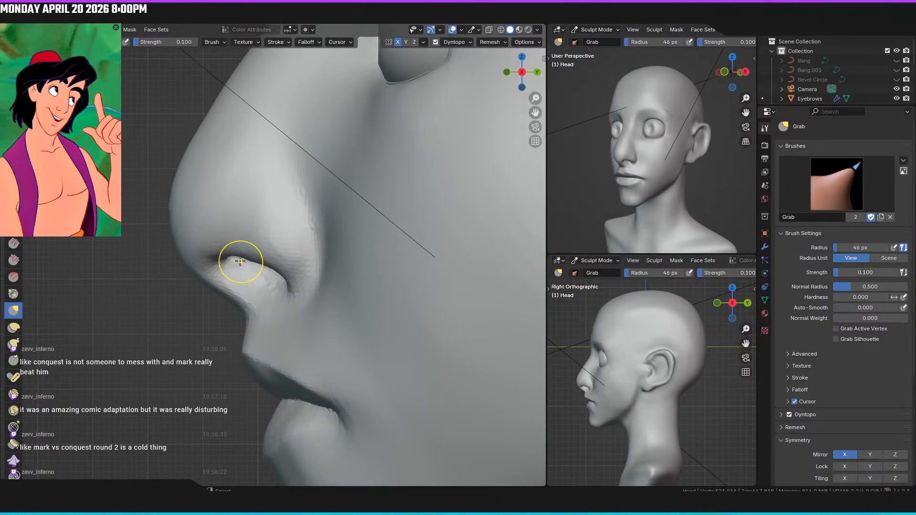
Check the face in front view and adjust the upper nostril rim with the Grab brush from a three-quarter view
key("KP_1")
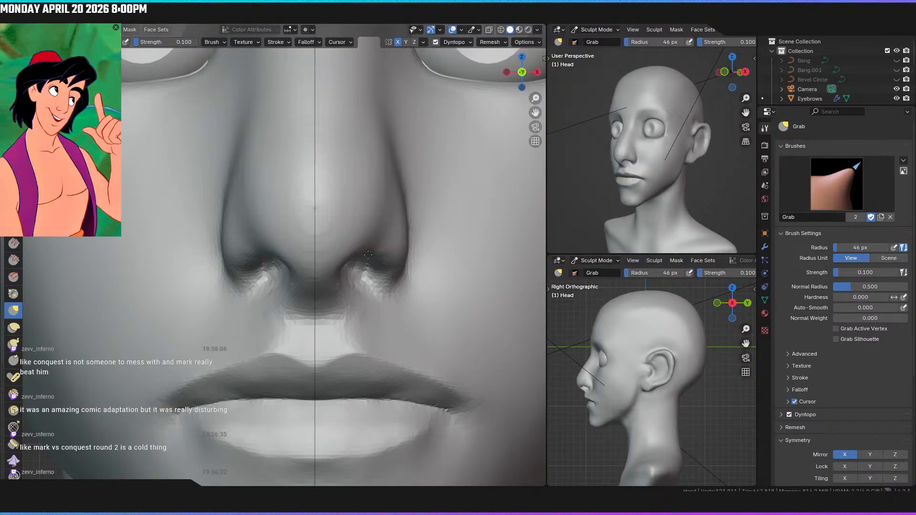
scroll(358, 225, "down", 6)
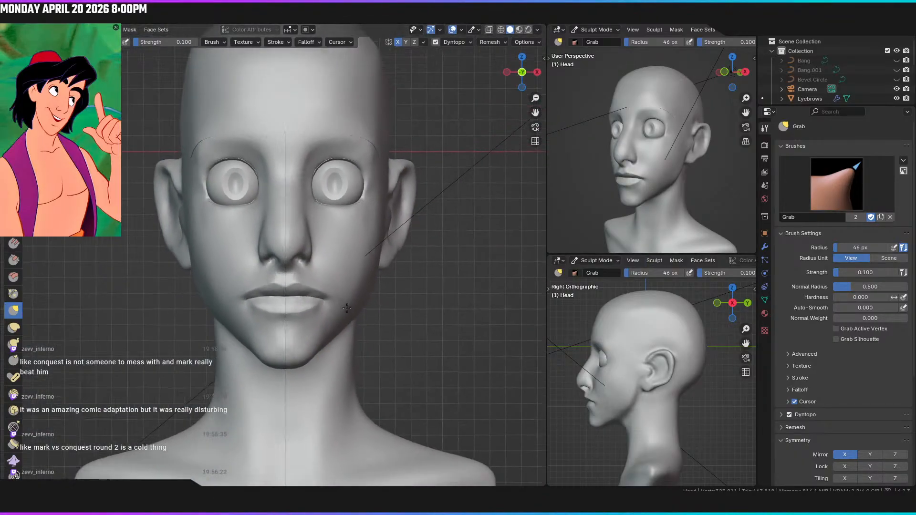
scroll(317, 272, "up", 5)
middle_click_drag(317, 180, 298, 228)
left_click_drag(327, 238, 315, 234)
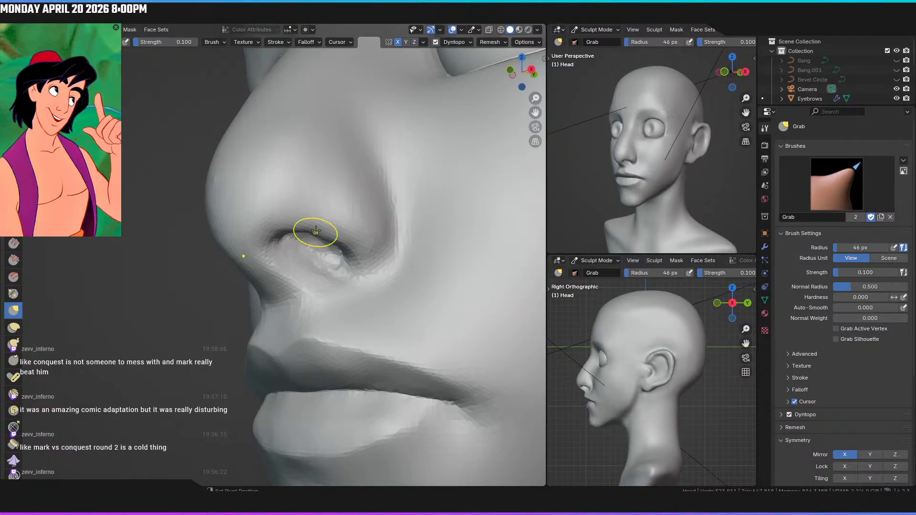
Show the whole head in front view and switch to the object-mode scene workspace with Rendered shading
key("KP_1")
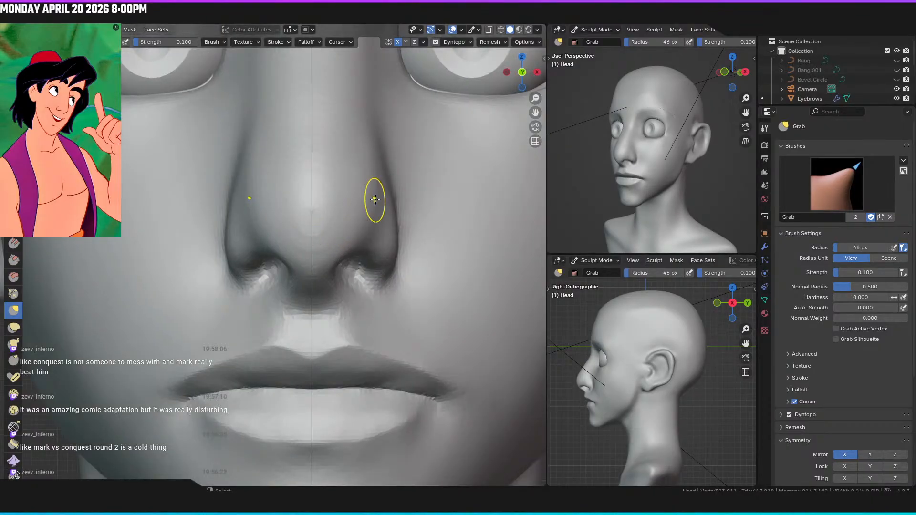
scroll(363, 229, "down", 4)
scroll(350, 267, "down", 5)
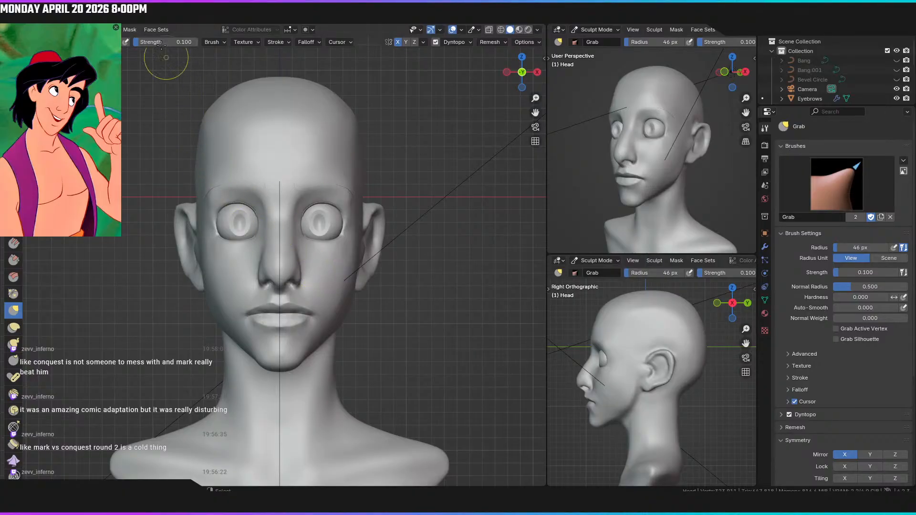
left_click(151, 20)
middle_click_drag(437, 212, 404, 202, "shift")
key("z")
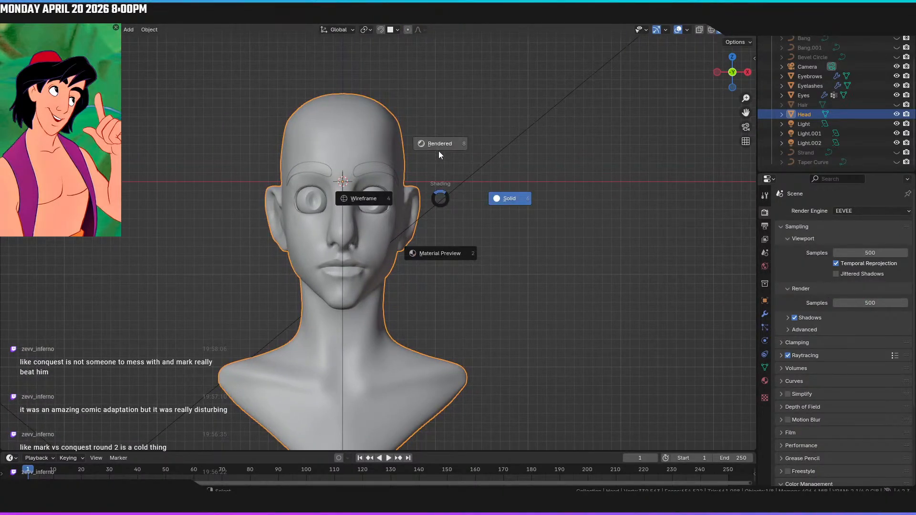
left_click(439, 154)
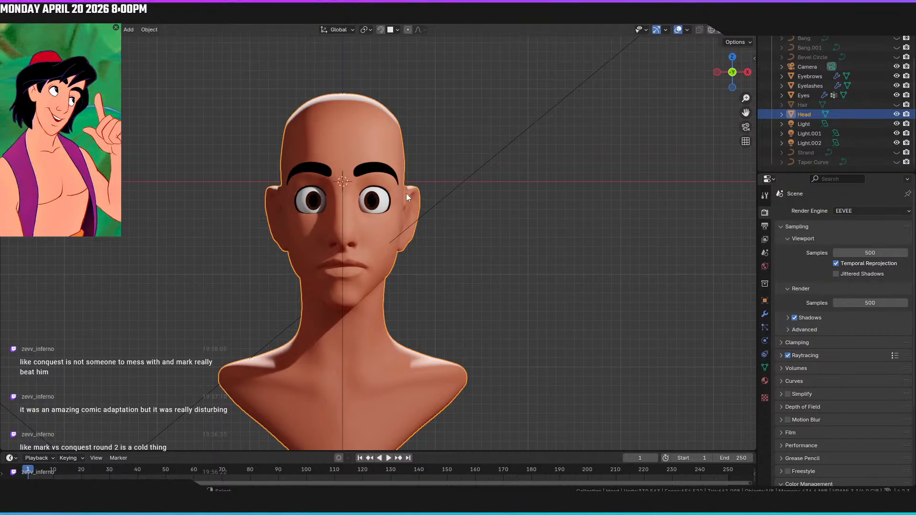
Examine the rendered nose, nostrils and lips up close, then the whole head from three-quarter and front views with nothing selected
scroll(431, 115, "up", 6)
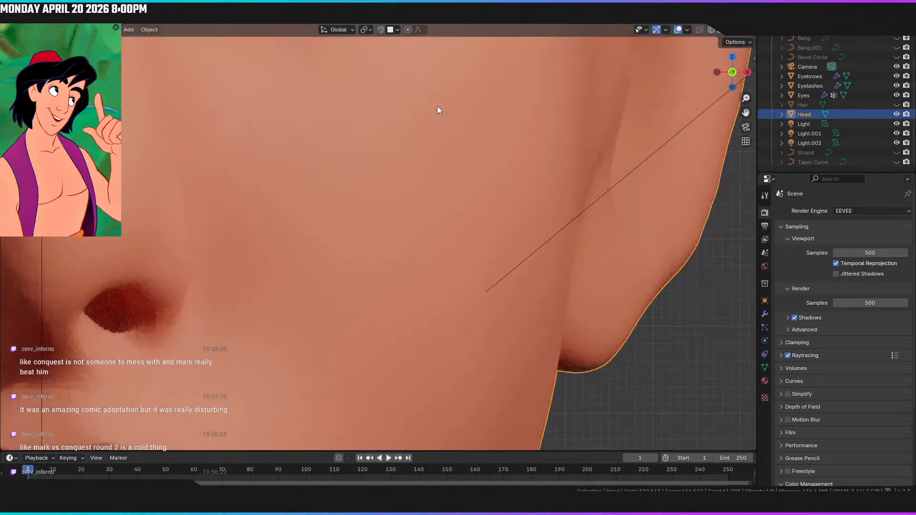
scroll(437, 106, "down", 2)
scroll(422, 142, "down", 3)
scroll(434, 188, "up", 2)
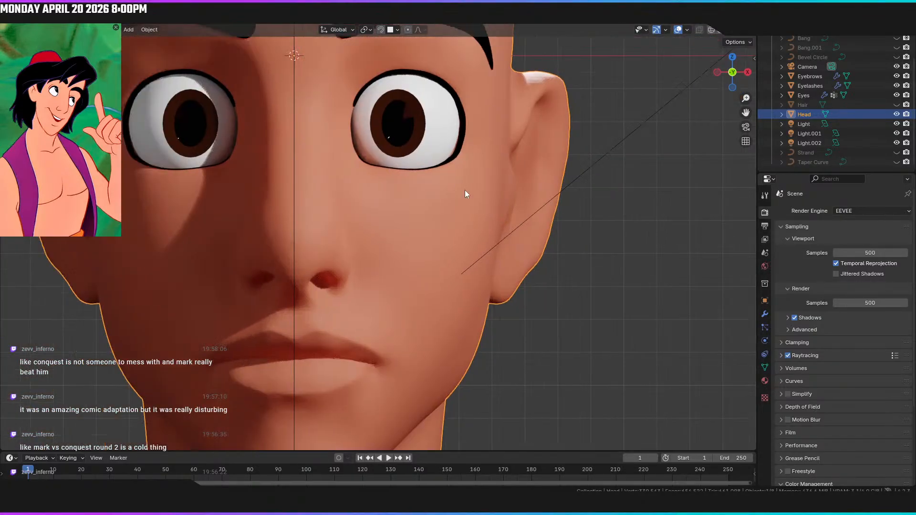
scroll(461, 179, "down", 2)
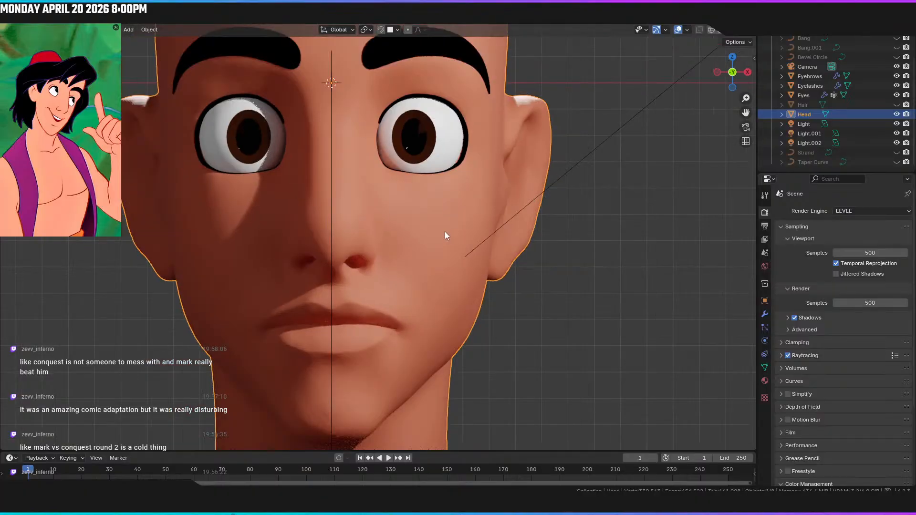
scroll(447, 244, "down", 5)
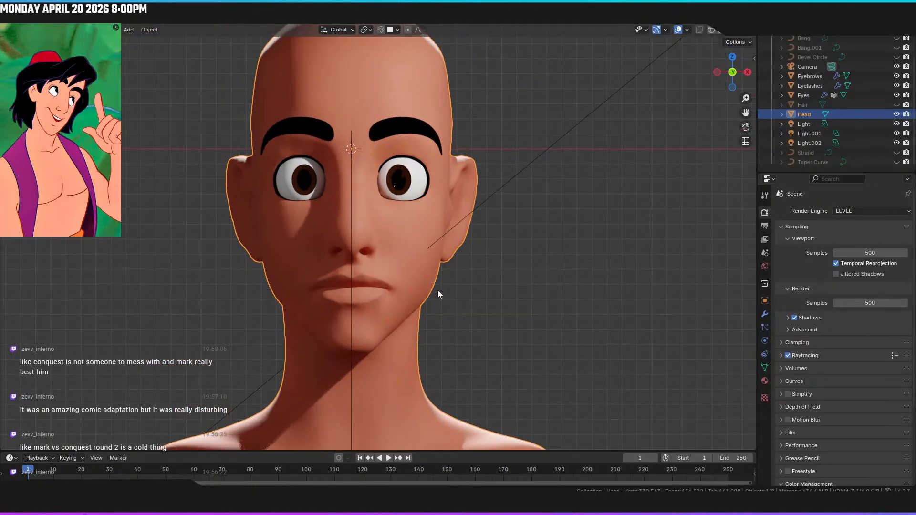
middle_click_drag(434, 308, 381, 296)
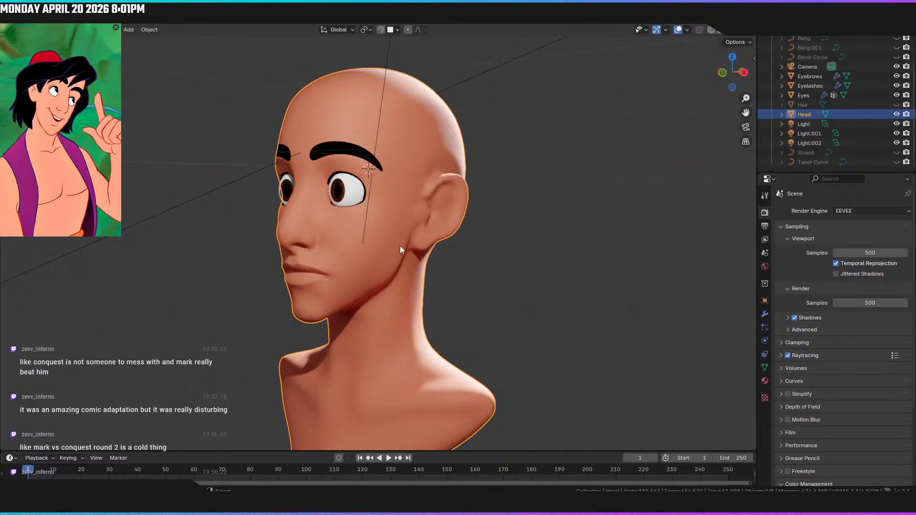
key("alt+a")
mouse_move(410, 259)
middle_mouse_down()
mouse_move(397, 266)
mouse_move(392, 259)
mouse_move(417, 260)
mouse_move(407, 262)
middle_mouse_up()
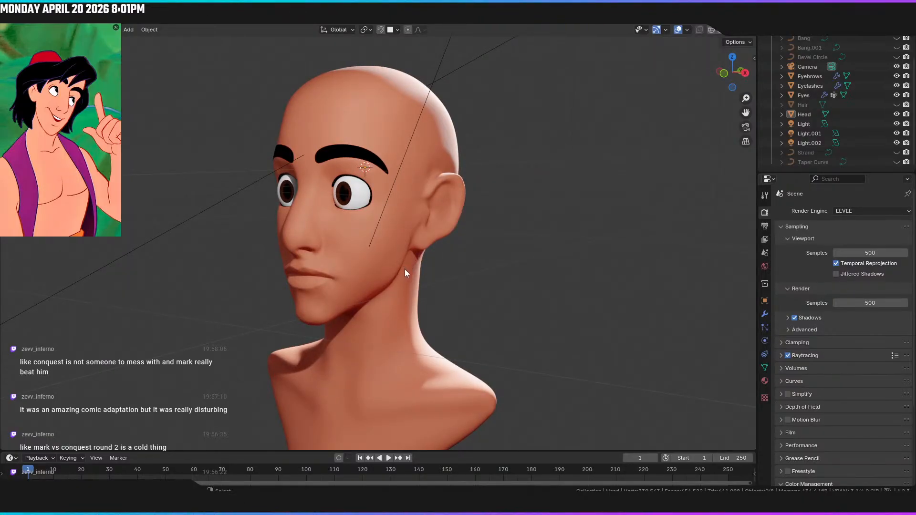
mouse_move(419, 272)
middle_mouse_down()
mouse_move(456, 276)
mouse_move(434, 267)
middle_mouse_up()
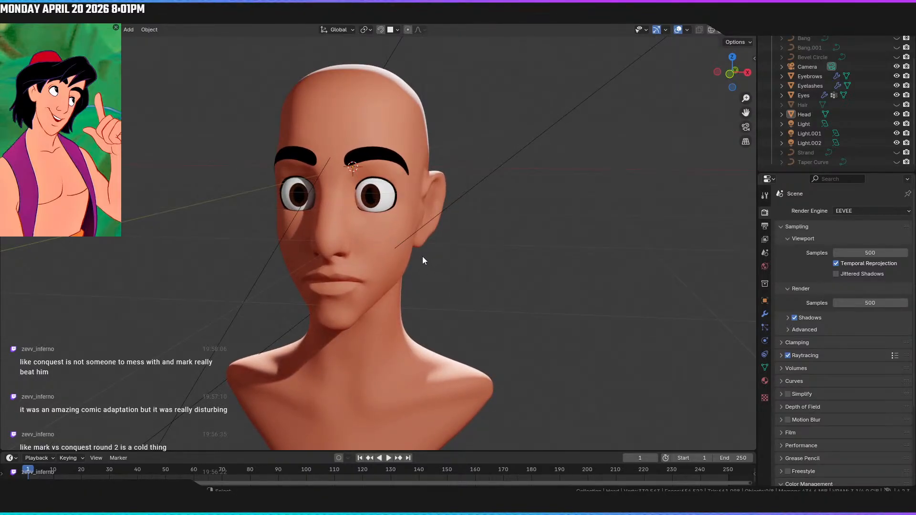
key("KP_1")
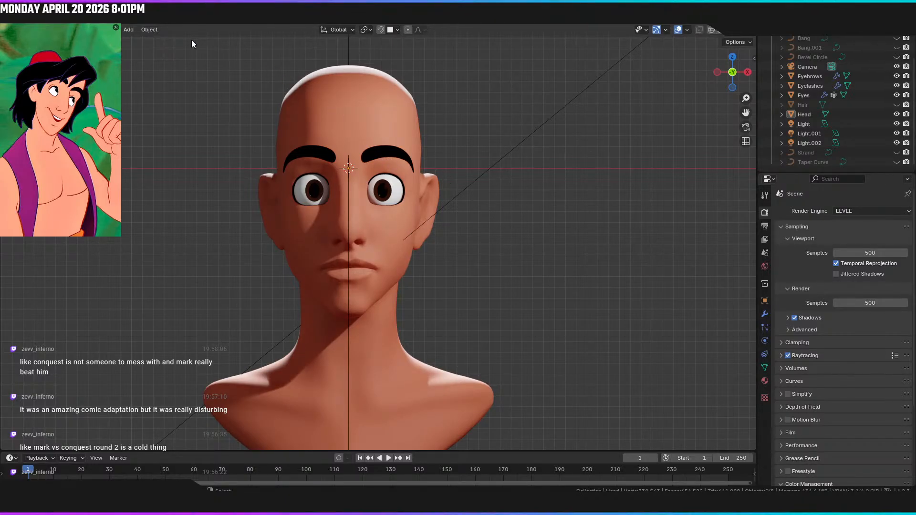
Return to the sculpting workspace and voxel remesh the head at a voxel size of 0.01 m
left_click(200, 23)
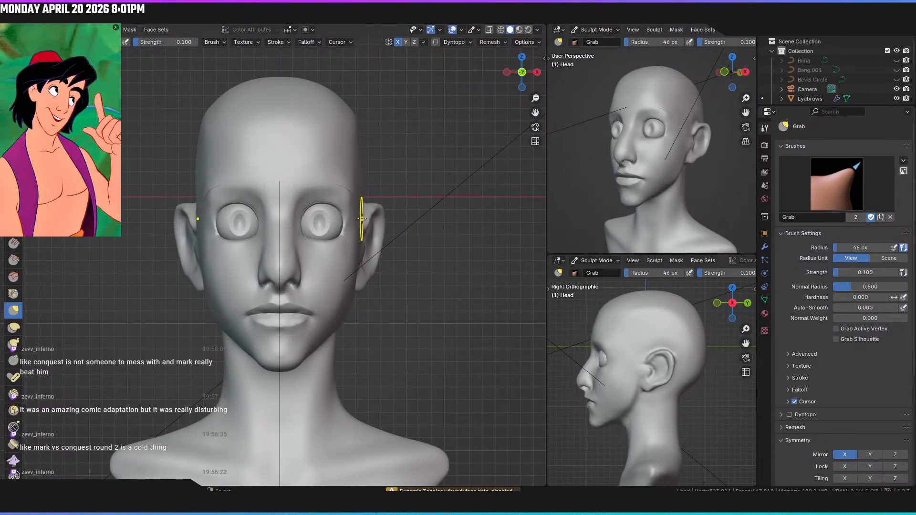
key("r")
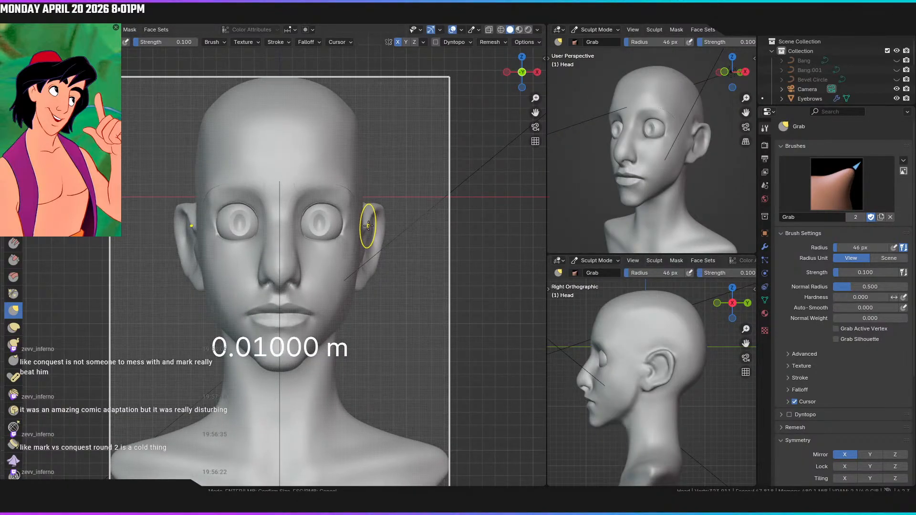
left_click(368, 226)
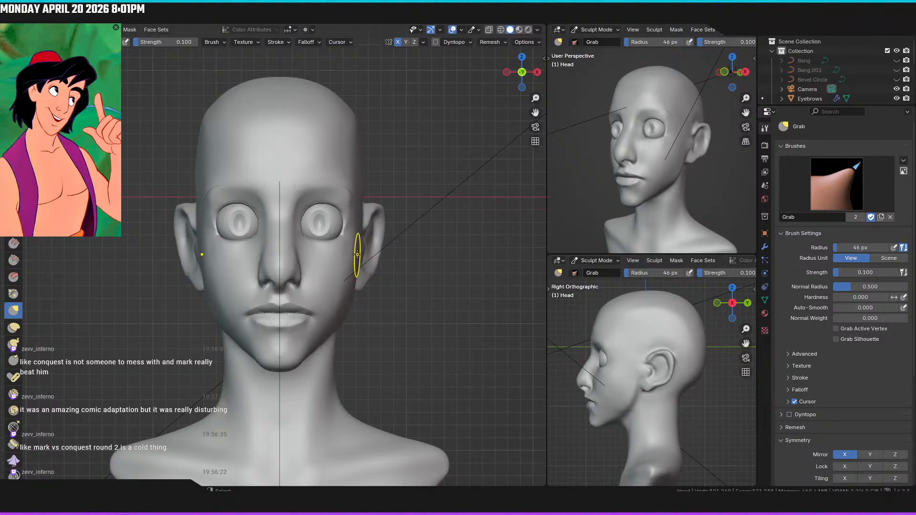
Examine the remeshed nostrils and lips from below and the whole face in front view
scroll(344, 168, "up", 4)
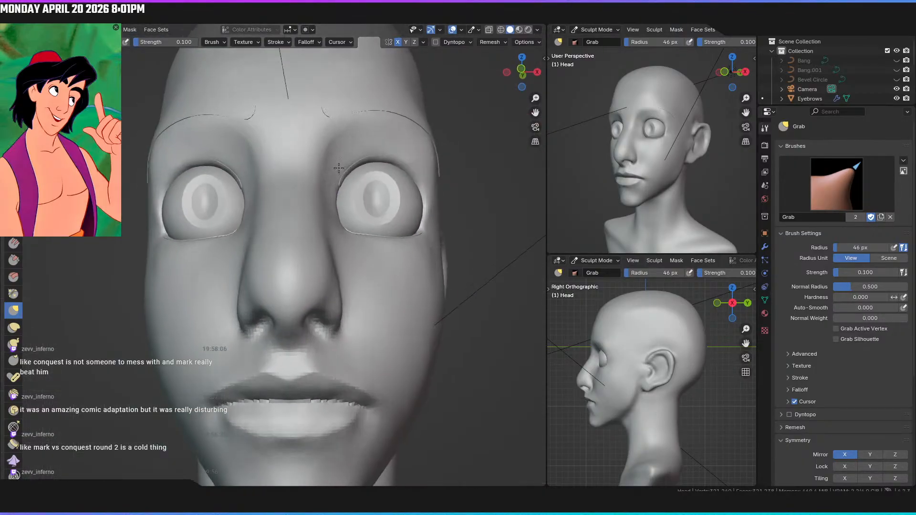
middle_click_drag(339, 169, 331, 159)
scroll(317, 315, "up", 2)
mouse_move(317, 278)
middle_mouse_down()
mouse_move(286, 272)
mouse_move(295, 302)
mouse_move(328, 280)
middle_mouse_up()
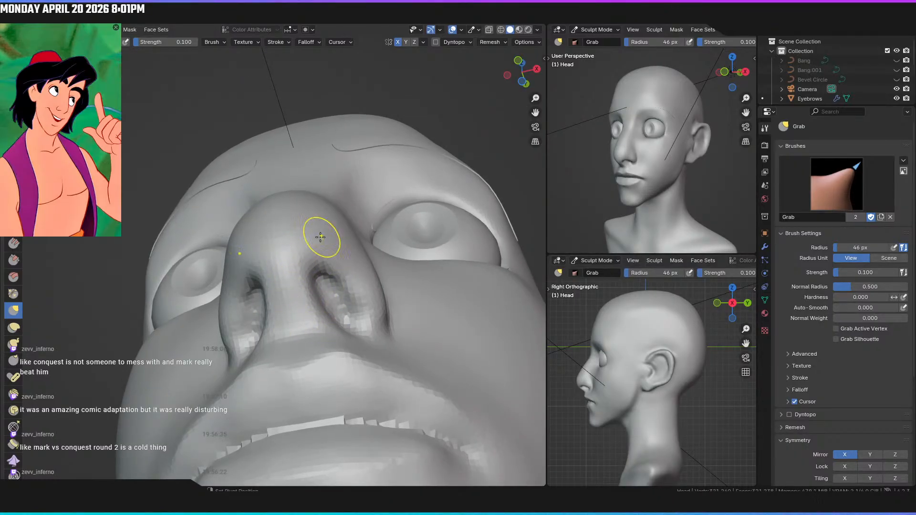
key("KP_1")
middle_click_drag(385, 316, 355, 301)
key("KP_1")
scroll(315, 229, "down", 3)
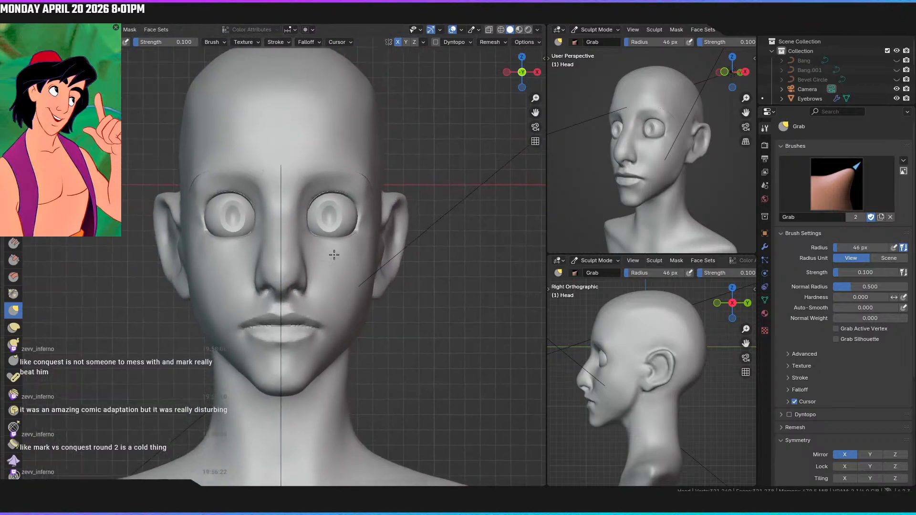
Check the remeshed head in the rendered scene workspace from the front and a slightly turned angle
left_click(151, 19)
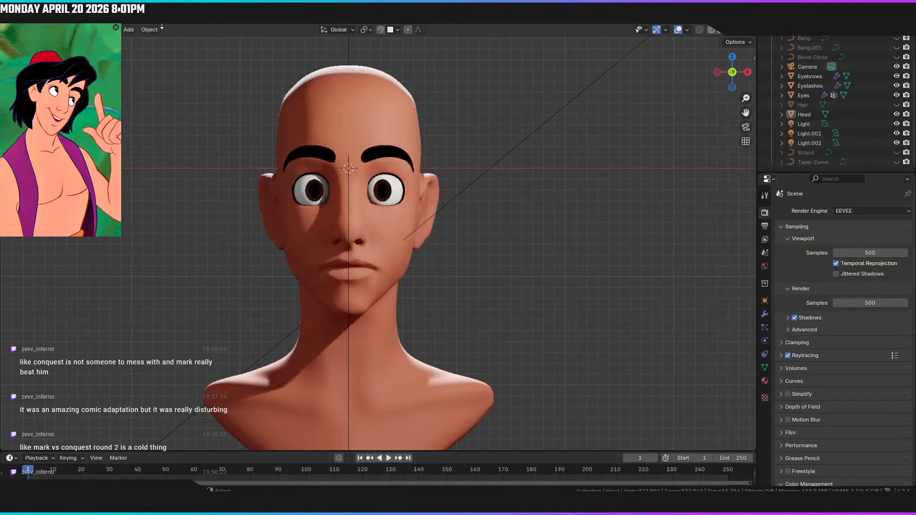
middle_click_drag(454, 219, 443, 233, "shift")
scroll(465, 203, "up", 3)
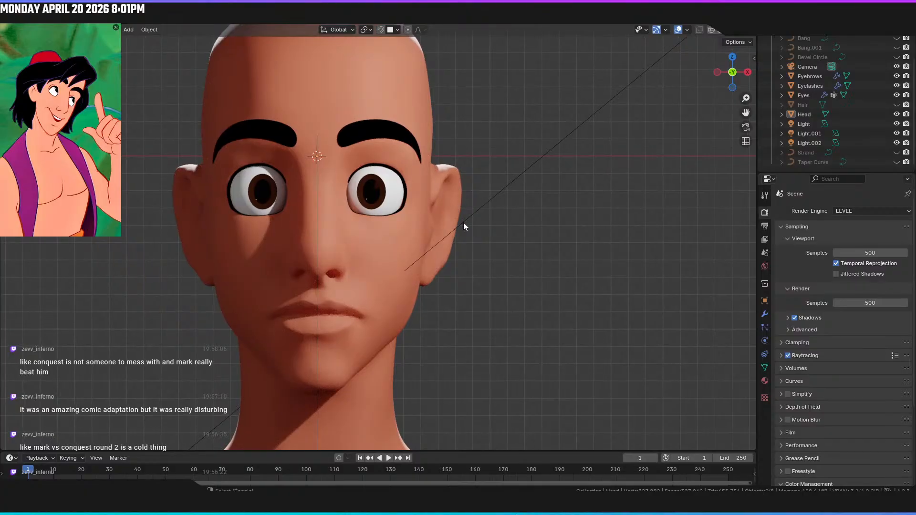
scroll(459, 258, "down", 2)
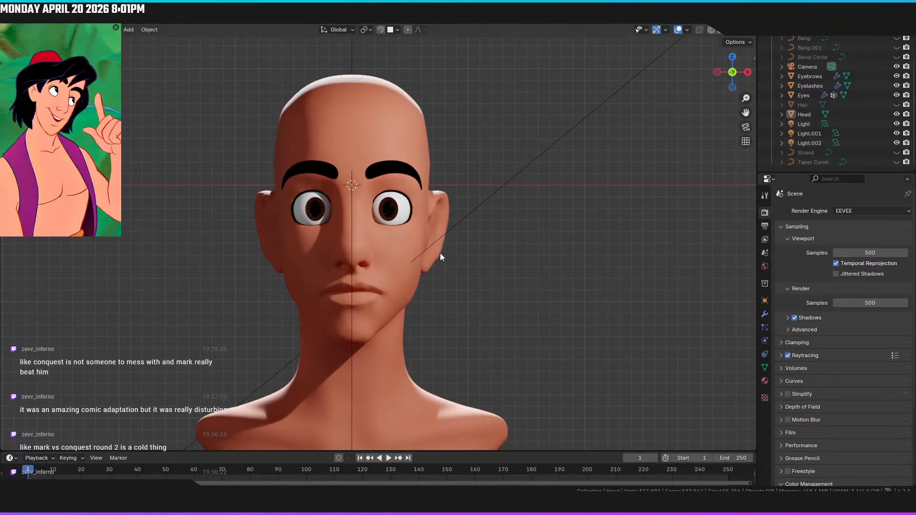
middle_click_drag(443, 260, 468, 264)
key("KP_1")
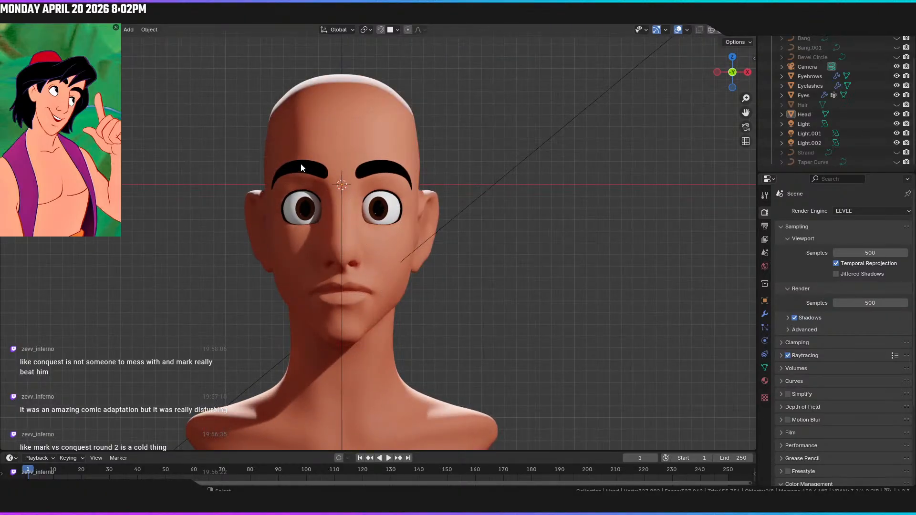
Select the head, return to sculpting and adjust the upper nostril rim with the Grab brush from below
left_click(319, 110)
left_click(291, 106, "shift")
left_click(286, 104)
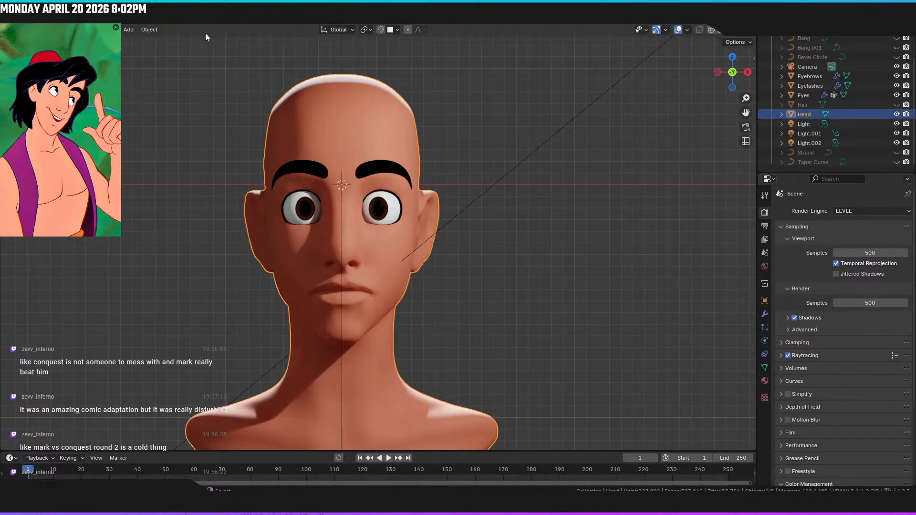
left_click(205, 23)
mouse_move(267, 173)
middle_mouse_down()
mouse_move(269, 160)
mouse_move(287, 193)
mouse_move(265, 244)
mouse_move(274, 280)
middle_mouse_up()
left_click_drag(249, 279, 298, 296)
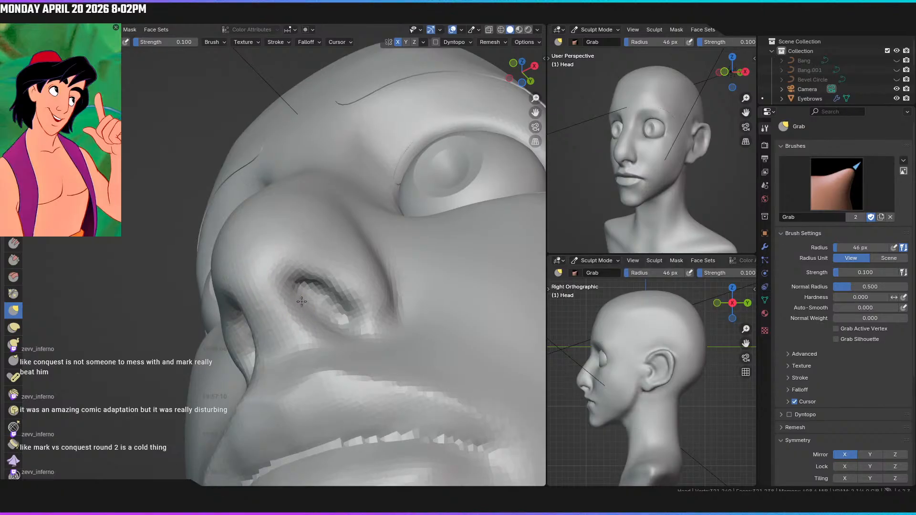
middle_click_drag(337, 307, 373, 228)
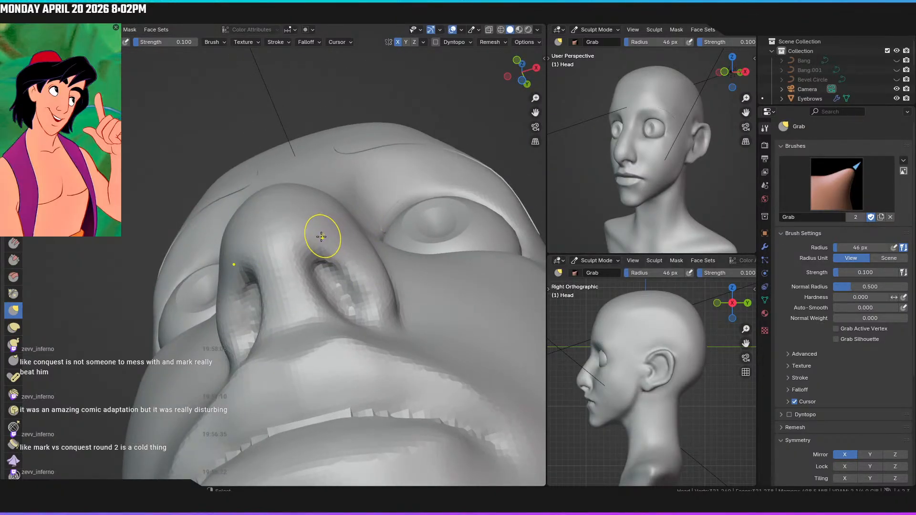
middle_click_drag(325, 280, 310, 282)
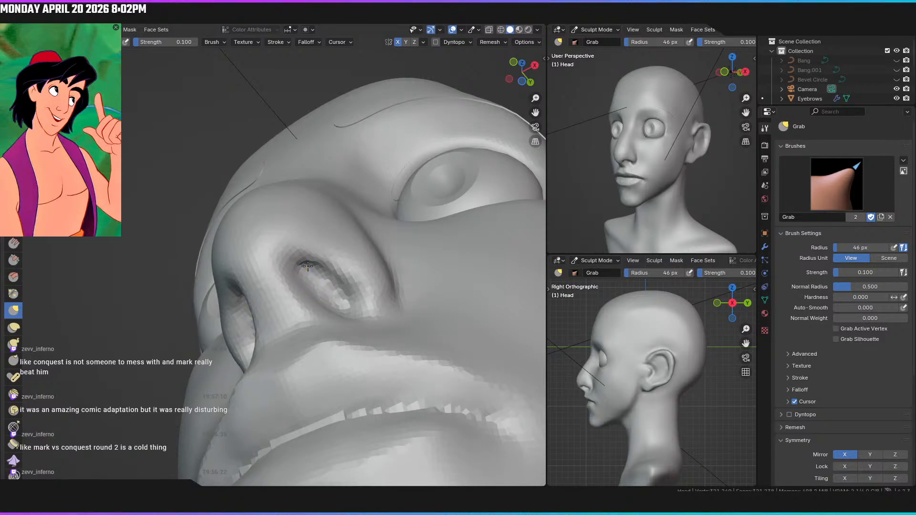
left_click(310, 265)
middle_click_drag(348, 293, 286, 274)
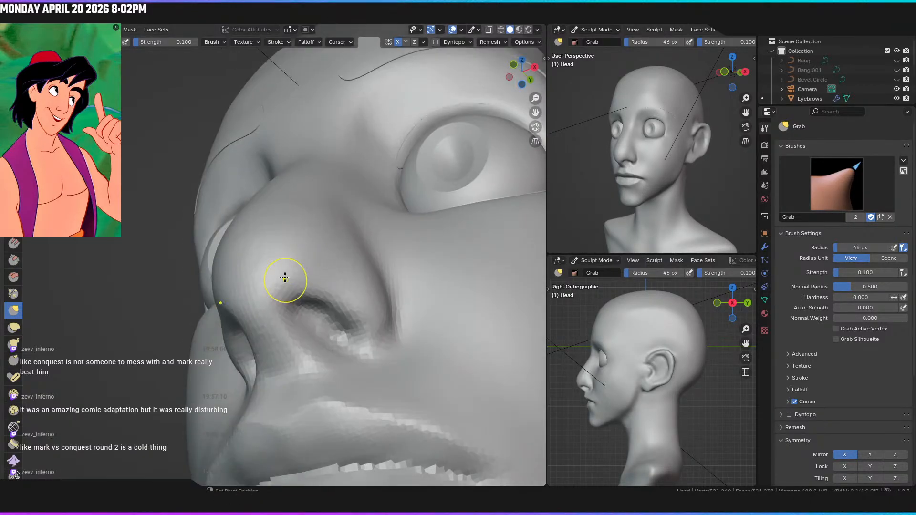
Nudge the rear base of the nostril and the upper lip with the Grab brush from low angles
left_click(364, 343)
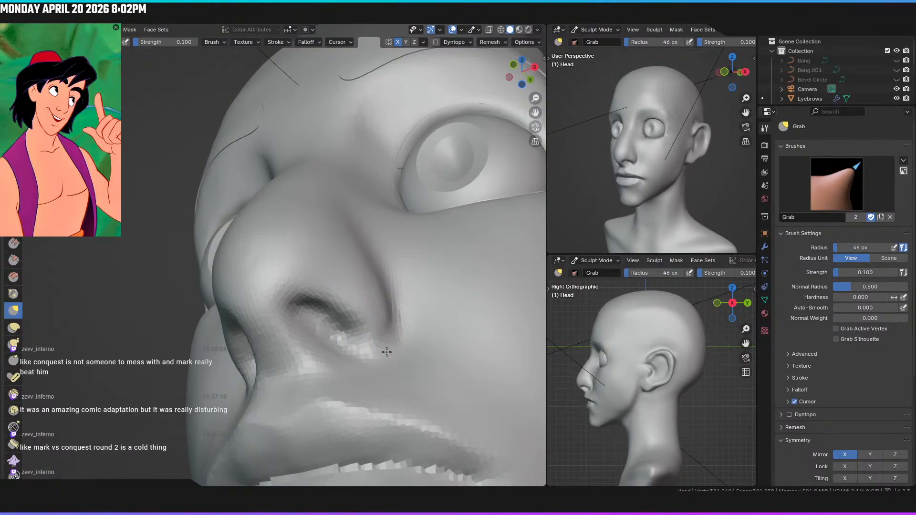
left_click(324, 373)
middle_click_drag(324, 372, 321, 419)
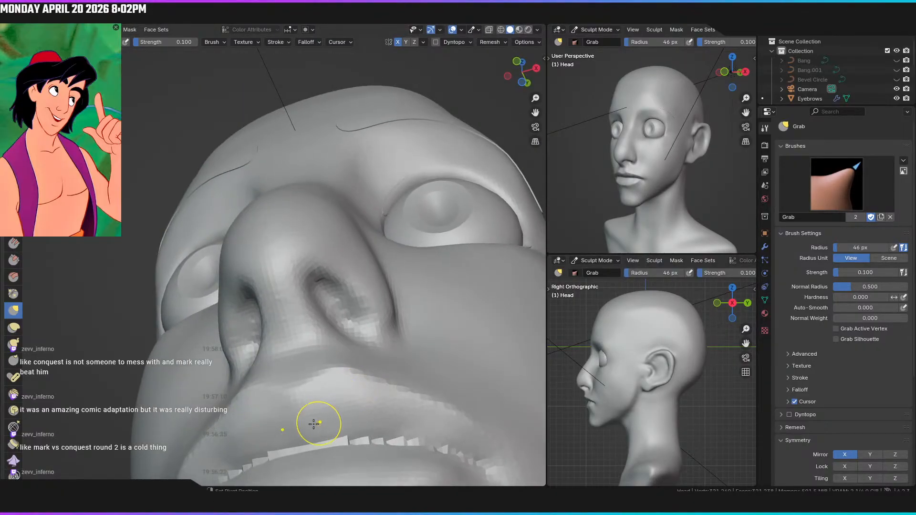
left_click_drag(393, 429, 389, 397)
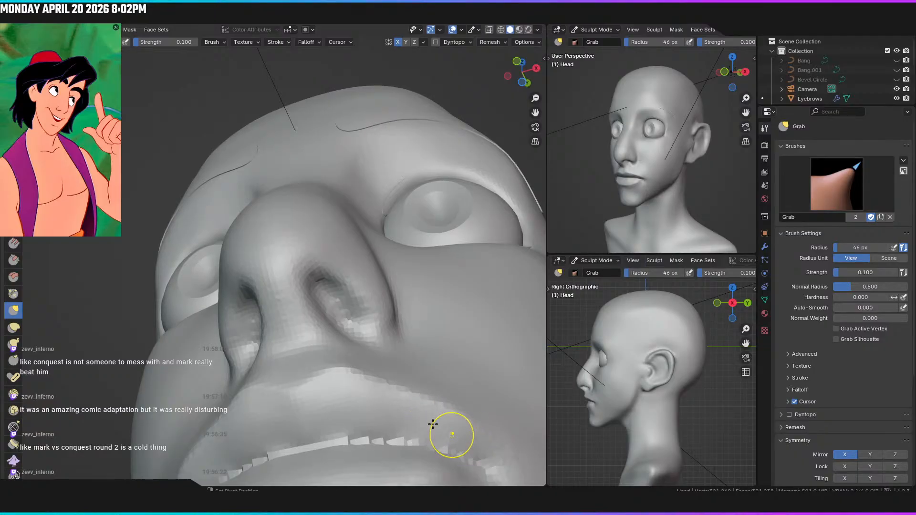
middle_click_drag(339, 403, 329, 278)
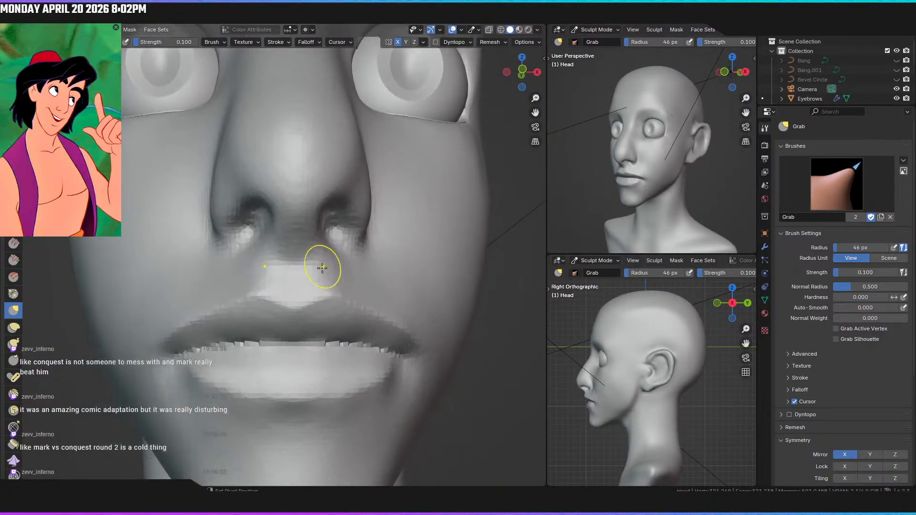
Go over the jagged parting line between the lips with the Grab brush in front view
key("KP_1")
scroll(327, 256, "up", 4)
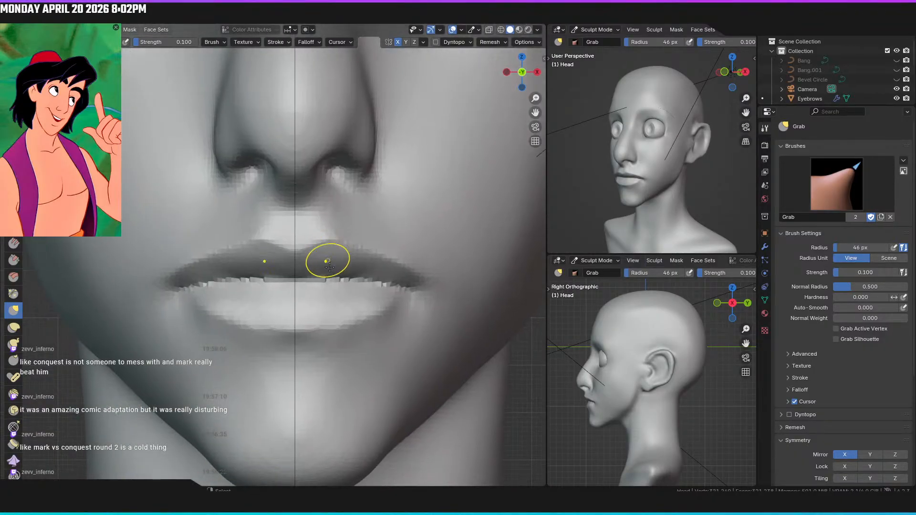
middle_click_drag(350, 272, 350, 264, "ctrl")
left_click_drag(303, 313, 334, 305)
left_click_drag(399, 306, 434, 302)
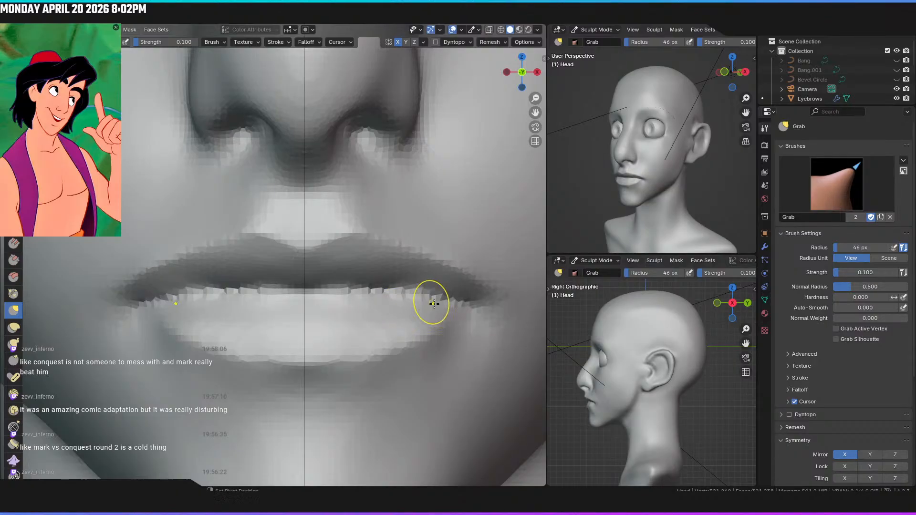
left_click_drag(376, 299, 401, 294)
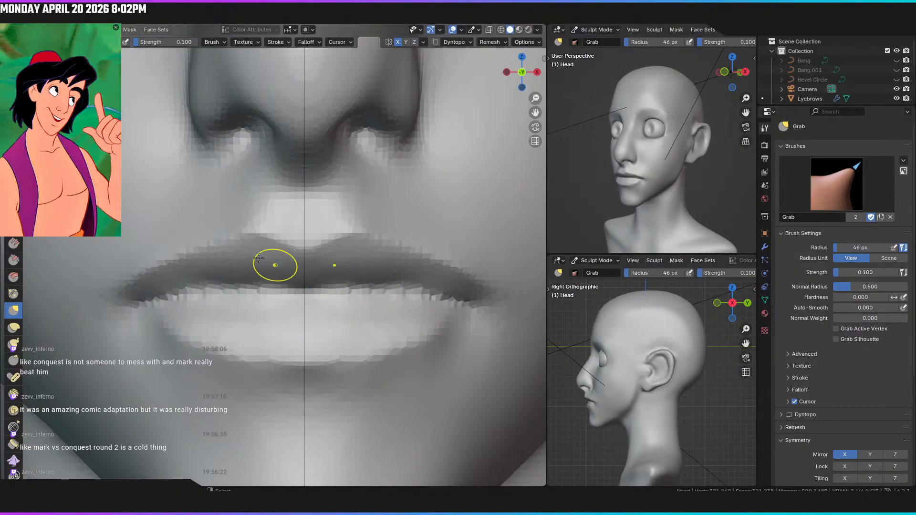
Carve the parting line between the lips out to the mouth corner with Draw Sharp, and redefine it with the Crease brush
left_click(13, 75)
left_click_drag(302, 298, 452, 302)
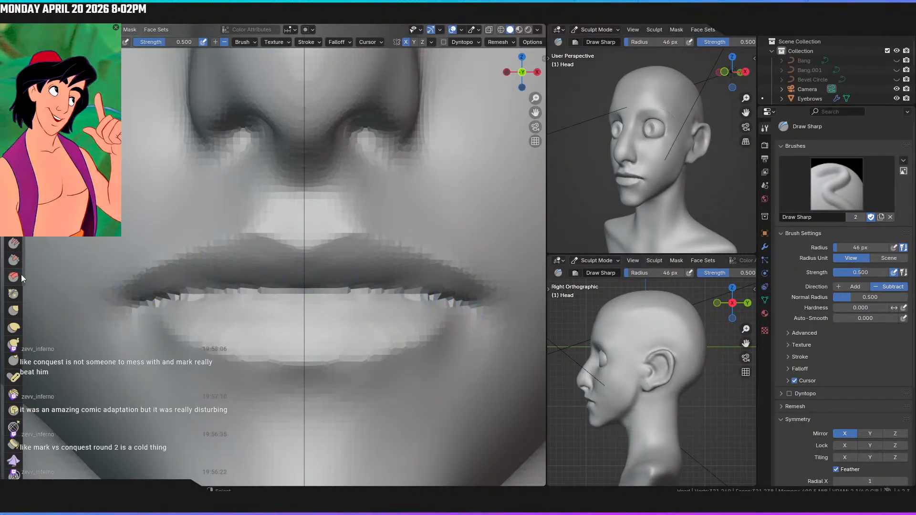
left_click(13, 293)
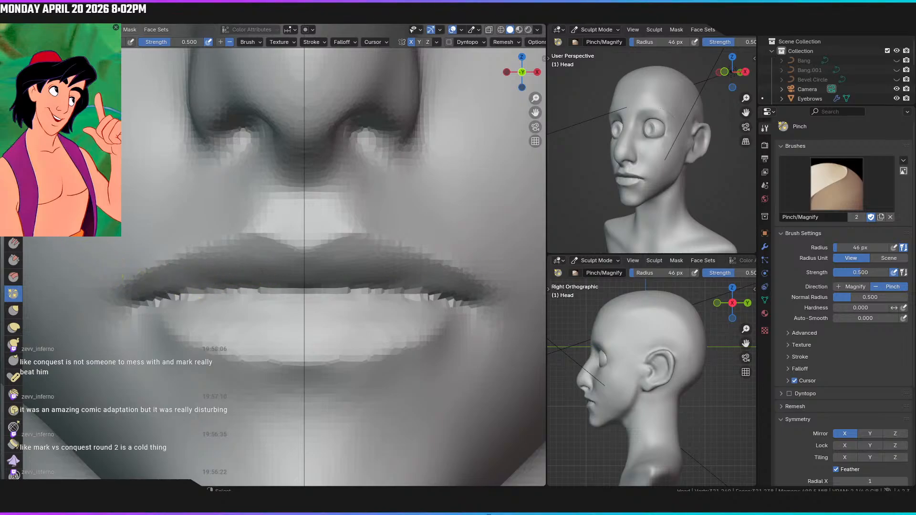
key("shift+c")
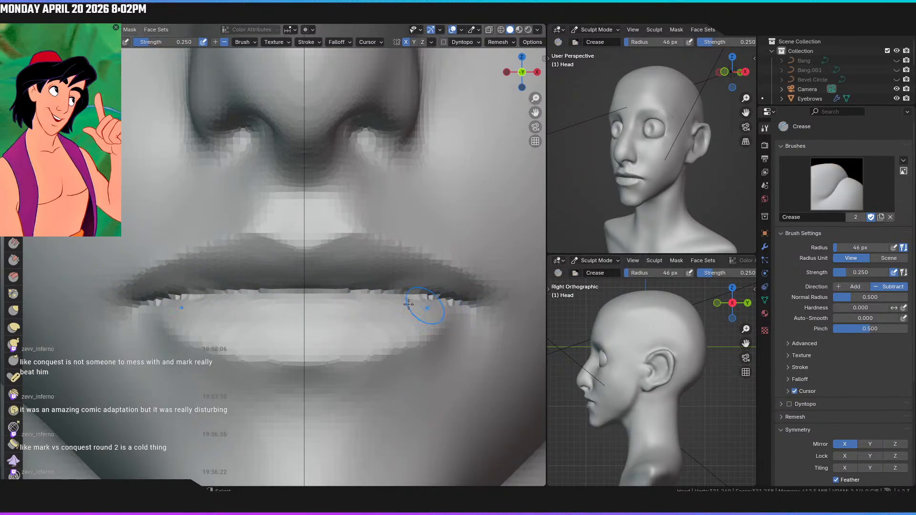
left_click_drag(306, 294, 466, 306)
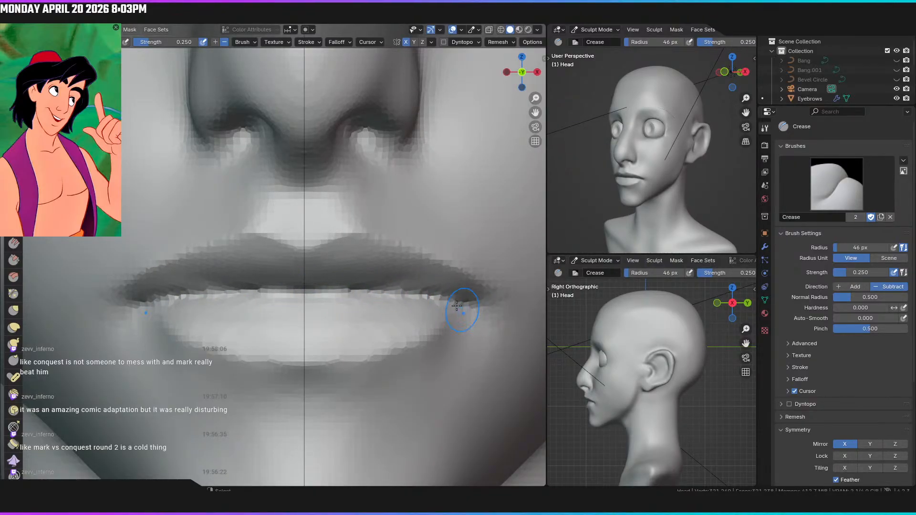
Examine the head, neck and shoulders from the side, back and above to judge the overall shape
scroll(398, 300, "down", 10)
mouse_move(372, 384)
middle_mouse_down()
mouse_move(256, 276)
mouse_move(364, 291)
mouse_move(419, 286)
mouse_move(389, 276)
mouse_move(350, 219)
middle_mouse_up()
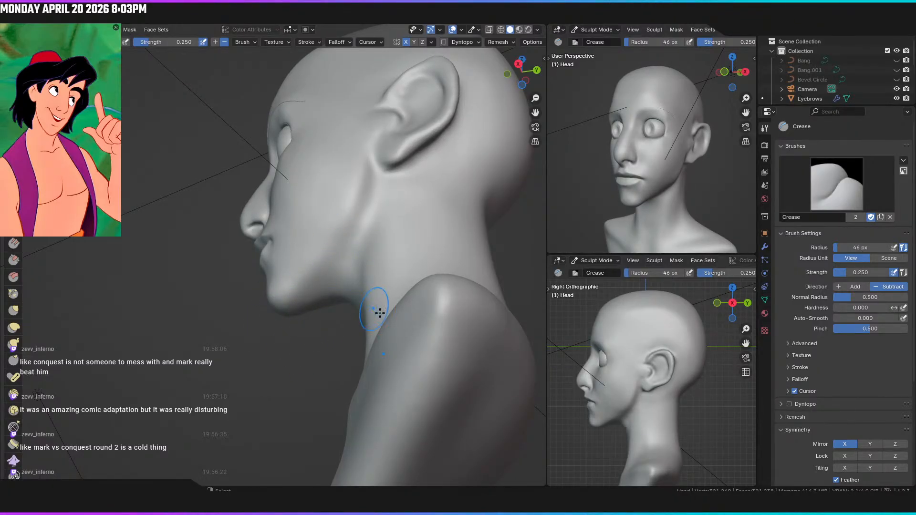
middle_click_drag(377, 311, 364, 308)
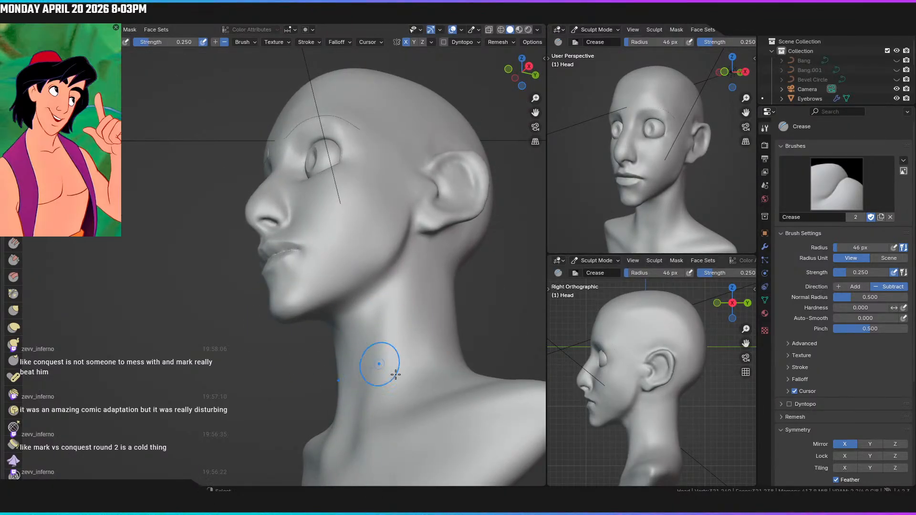
middle_click_drag(386, 366, 369, 356)
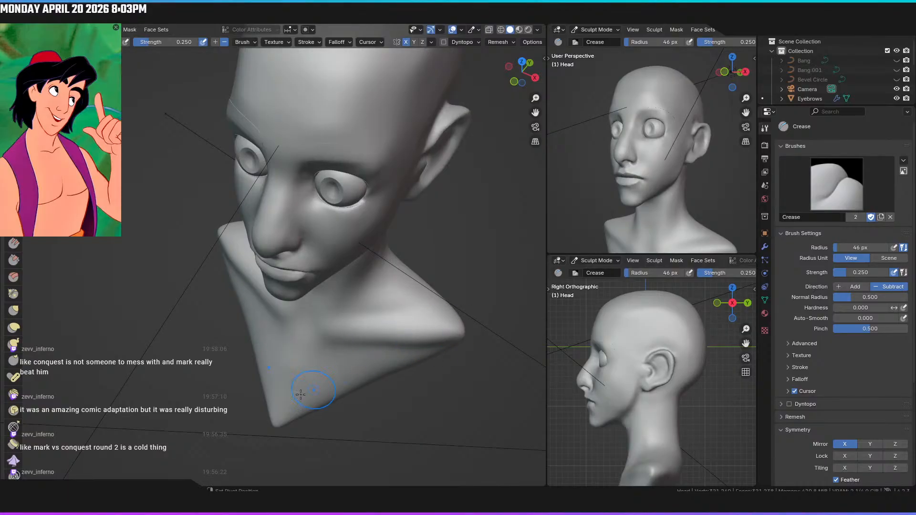
mouse_move(440, 338)
middle_mouse_down()
mouse_move(348, 286)
mouse_move(307, 358)
middle_mouse_up()
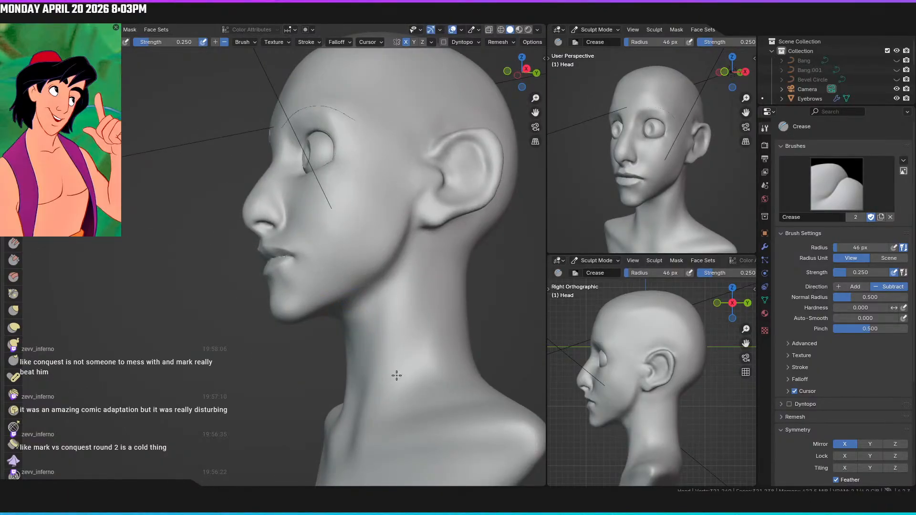
mouse_move(429, 262)
middle_mouse_down()
mouse_move(368, 298)
mouse_move(348, 280)
middle_mouse_up()
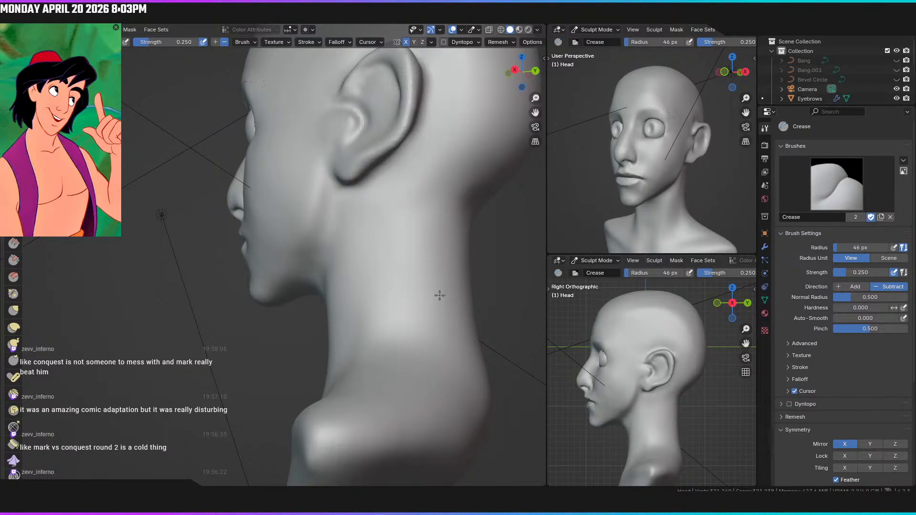
mouse_move(419, 368)
middle_mouse_down()
mouse_move(380, 350)
mouse_move(309, 215)
middle_mouse_up()
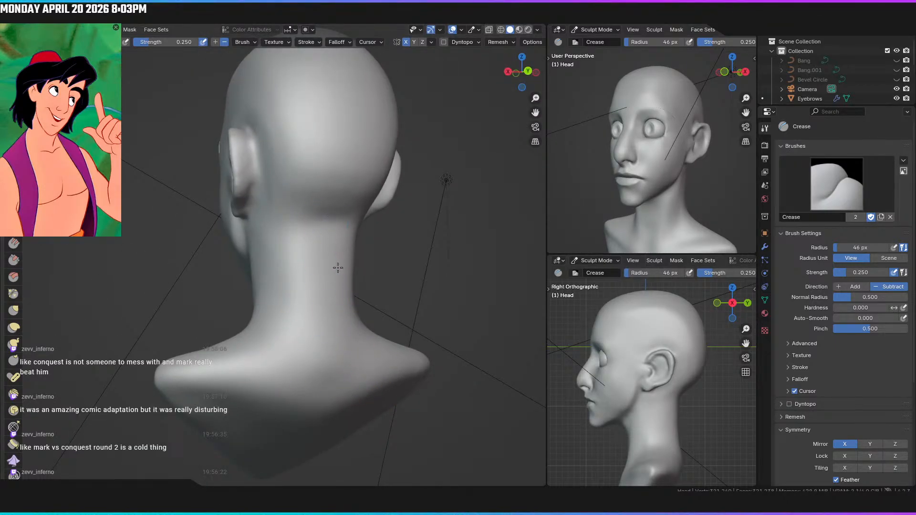
middle_click_drag(154, 374, 319, 318)
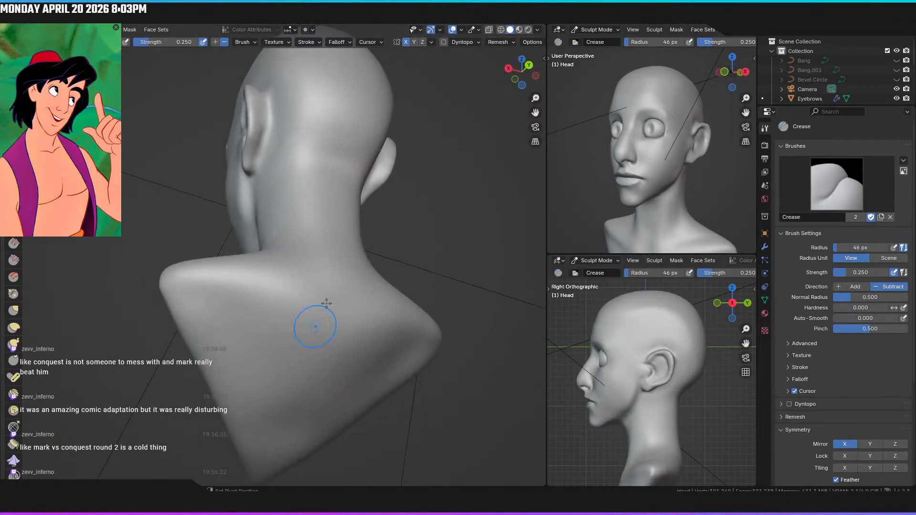
middle_click_drag(153, 288, 281, 338)
middle_click_drag(274, 304, 262, 269)
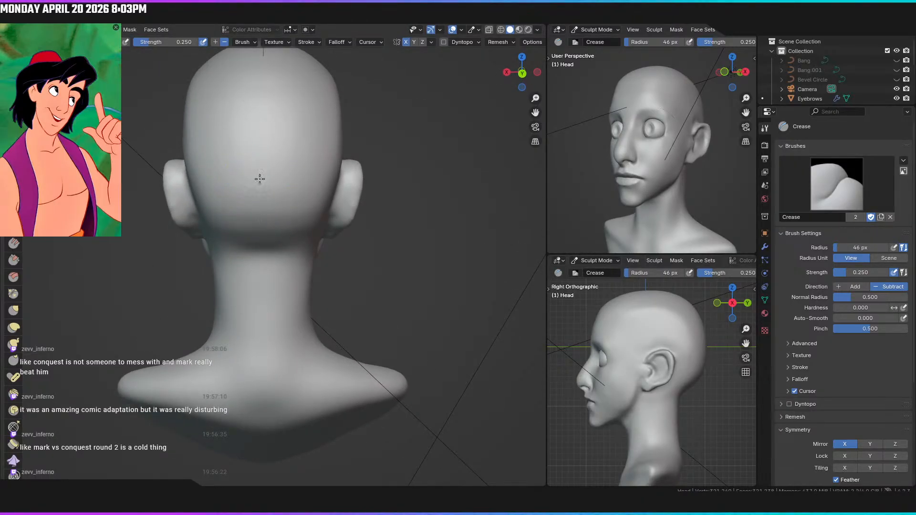
middle_click_drag(239, 199, 324, 234)
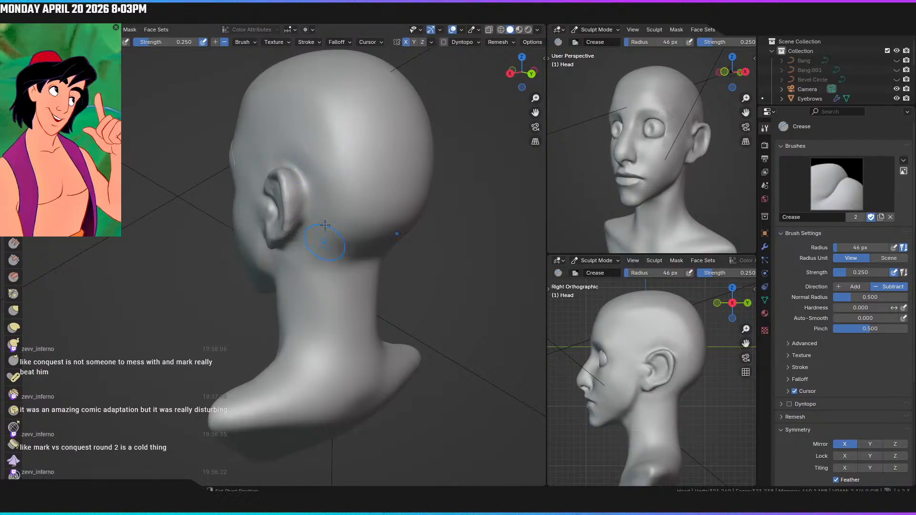
mouse_move(307, 139)
middle_mouse_down()
mouse_move(374, 129)
mouse_move(367, 163)
middle_mouse_up()
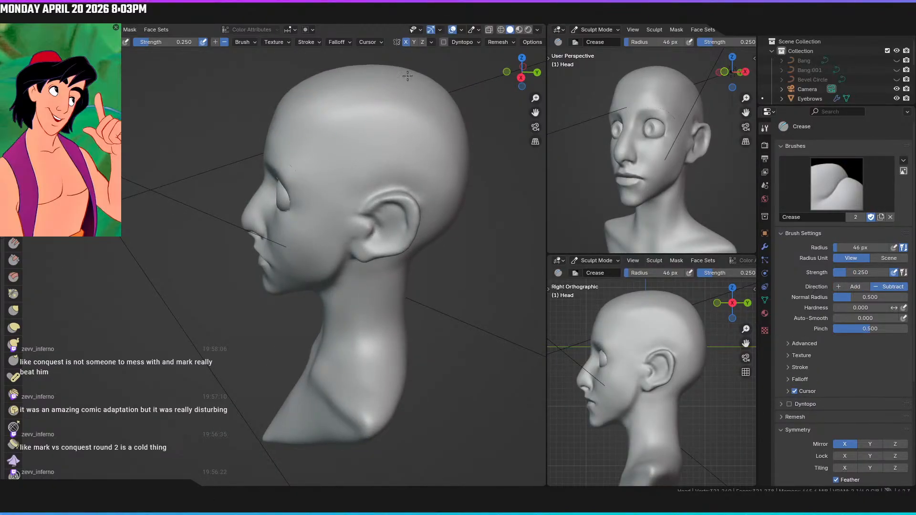
mouse_move(380, 111)
middle_mouse_down()
mouse_move(318, 144)
mouse_move(436, 198)
middle_mouse_up()
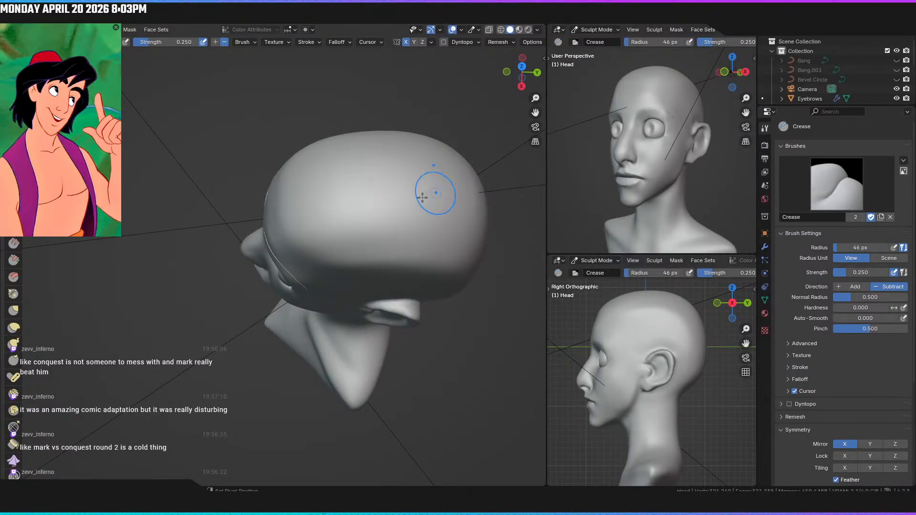
middle_click_drag(435, 188, 427, 150)
Crease the skin along the upper and lower eyelid rims around the eyeball with the subtracting Crease brush
mouse_move(360, 144)
middle_mouse_down("ctrl")
mouse_move(342, 158)
mouse_move(313, 276)
mouse_move(364, 198)
mouse_move(322, 253)
middle_mouse_up("ctrl")
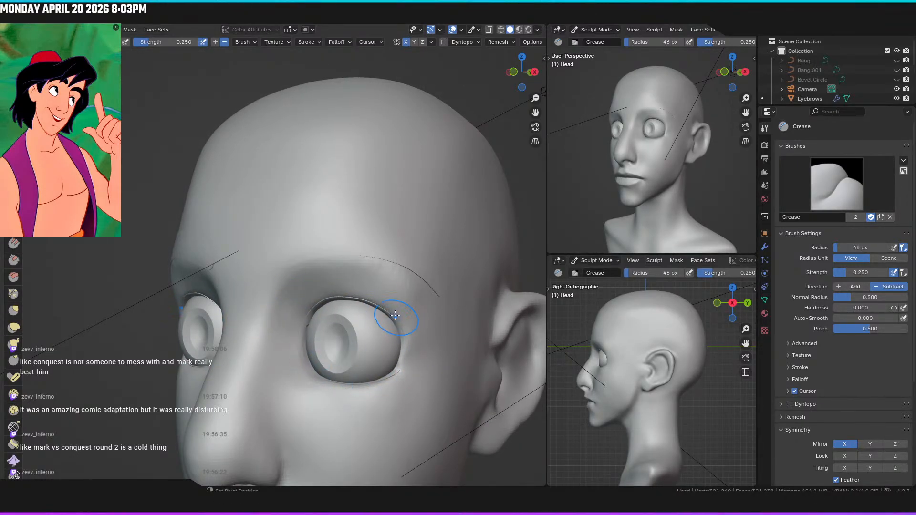
middle_click_drag(409, 235, 366, 191)
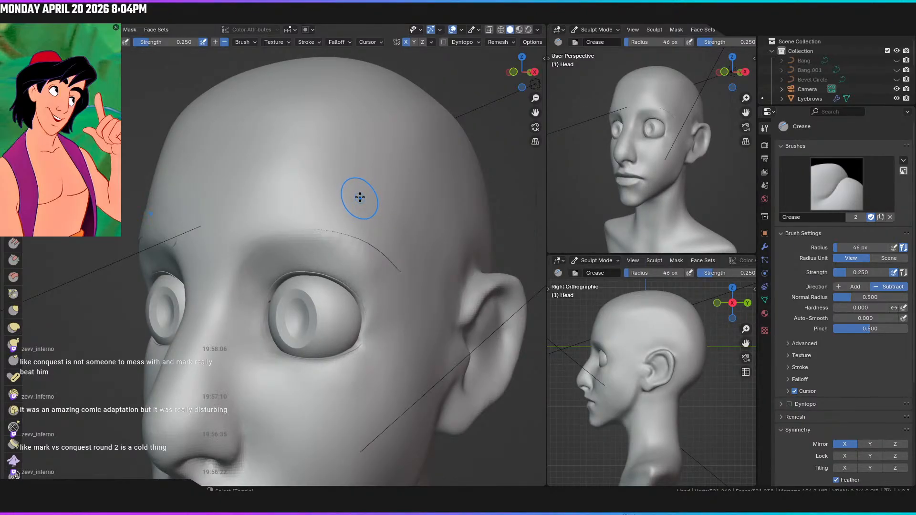
middle_click_drag(348, 184, 350, 154, "shift")
scroll(296, 252, "up", 5)
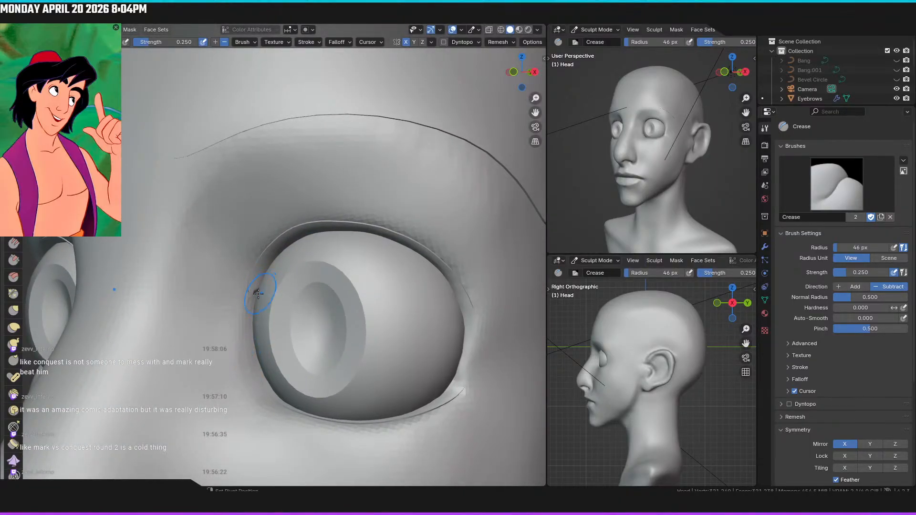
left_click_drag(368, 216, 423, 258)
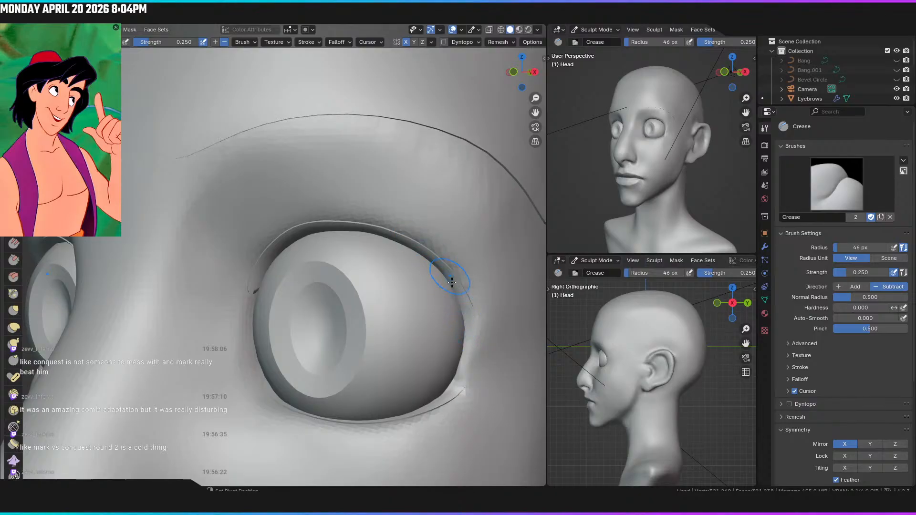
mouse_move(452, 374)
left_mouse_down()
mouse_move(420, 415)
mouse_move(318, 415)
left_mouse_up()
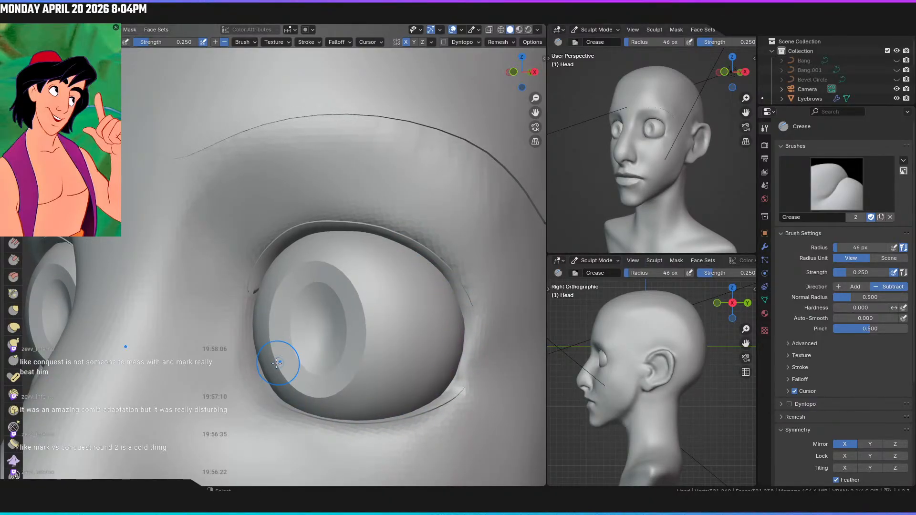
scroll(278, 363, "down", 5)
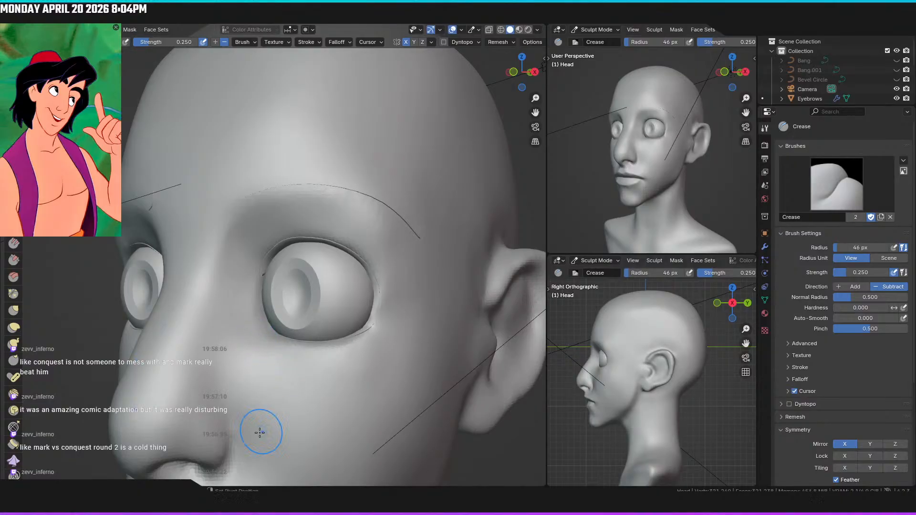
Sharpen the upper lip's border around the cupid's bow with the Pinch brush, viewed from below
middle_click_drag(268, 385, 298, 250, "shift")
scroll(243, 273, "up", 8)
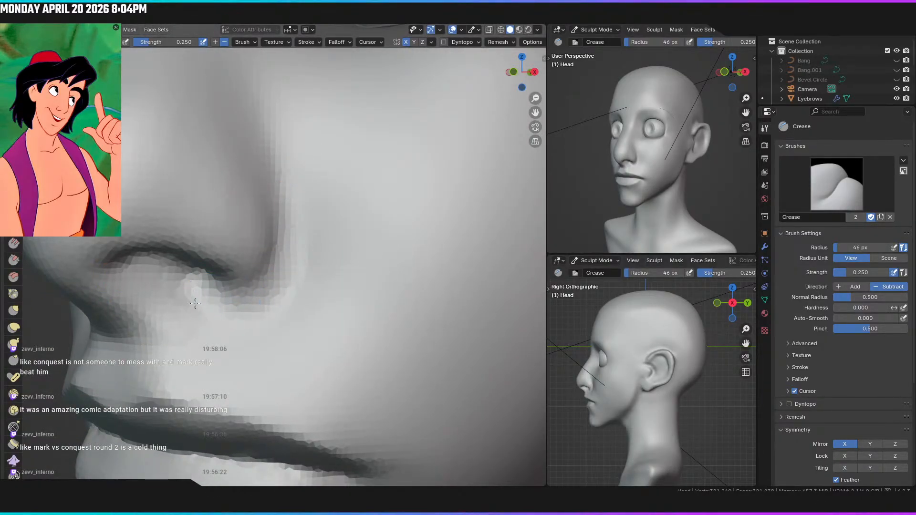
scroll(244, 310, "down", 5)
middle_click_drag(261, 344, 289, 317)
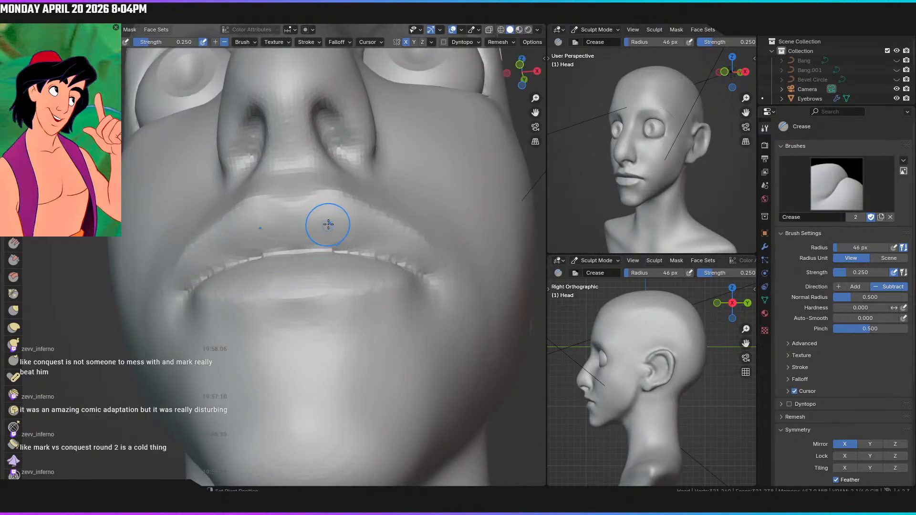
left_click(13, 293)
mouse_move(344, 204)
middle_mouse_down()
mouse_move(362, 210)
mouse_move(333, 241)
middle_mouse_up()
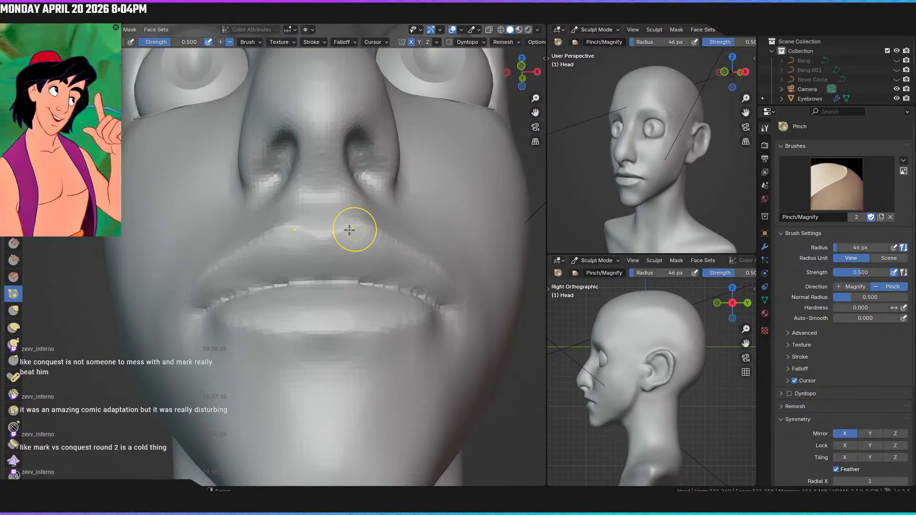
Pinch the lower lip's outer edge into a crisper ridge from turned low angles
mouse_move(386, 242)
middle_mouse_down()
mouse_move(352, 253)
mouse_move(283, 207)
middle_mouse_up()
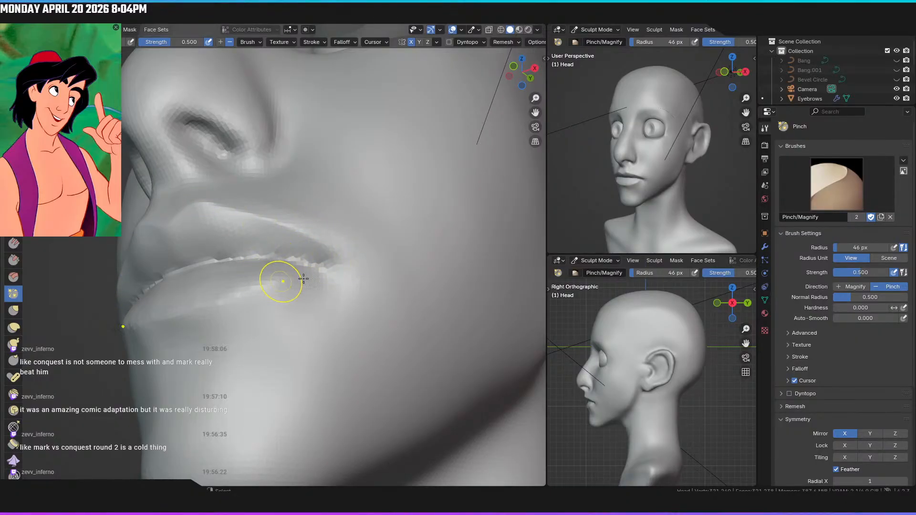
middle_click_drag(282, 280, 275, 293)
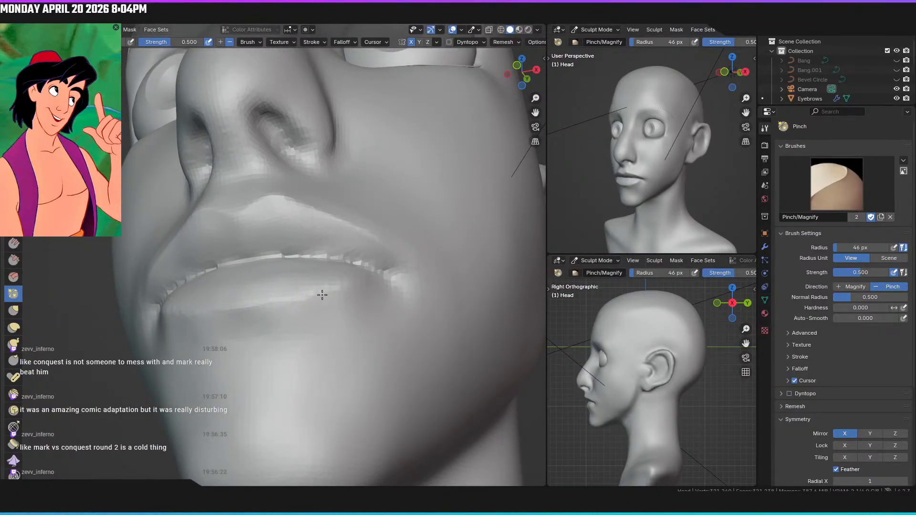
middle_click_drag(333, 291, 256, 321)
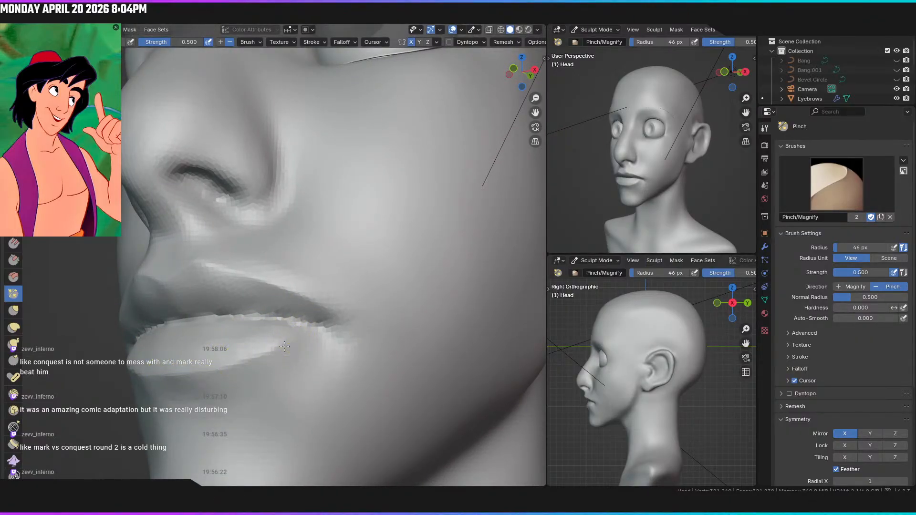
middle_click_drag(292, 327, 292, 322)
middle_click_drag(260, 296, 289, 309)
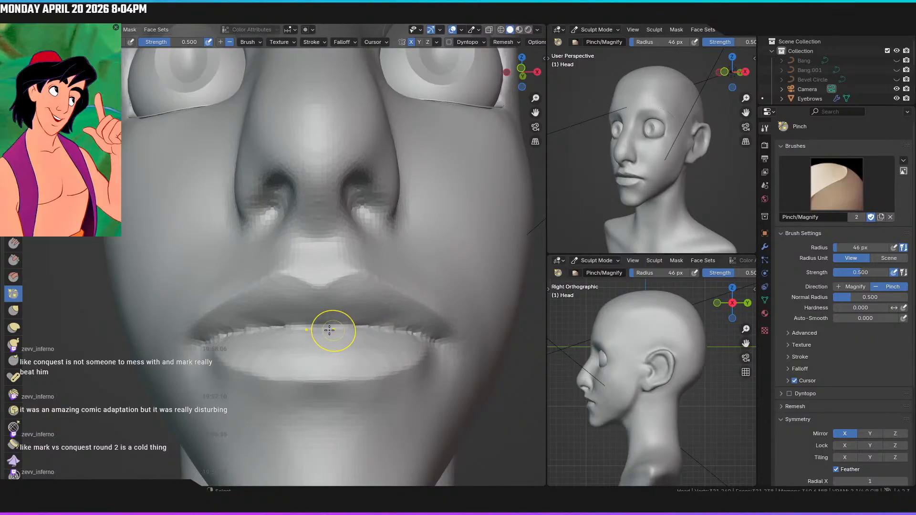
Tighten the jagged parting line out to the mouth corner with the Pinch brush and go over the upper lip with Crease
middle_click_drag(389, 322, 293, 325)
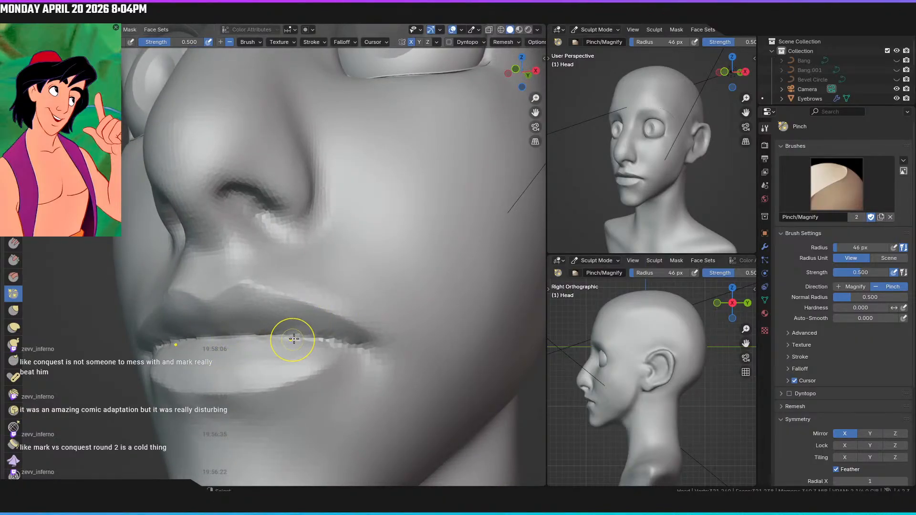
mouse_move(334, 342)
left_mouse_down()
mouse_move(296, 352)
mouse_move(241, 337)
mouse_move(327, 341)
left_mouse_up()
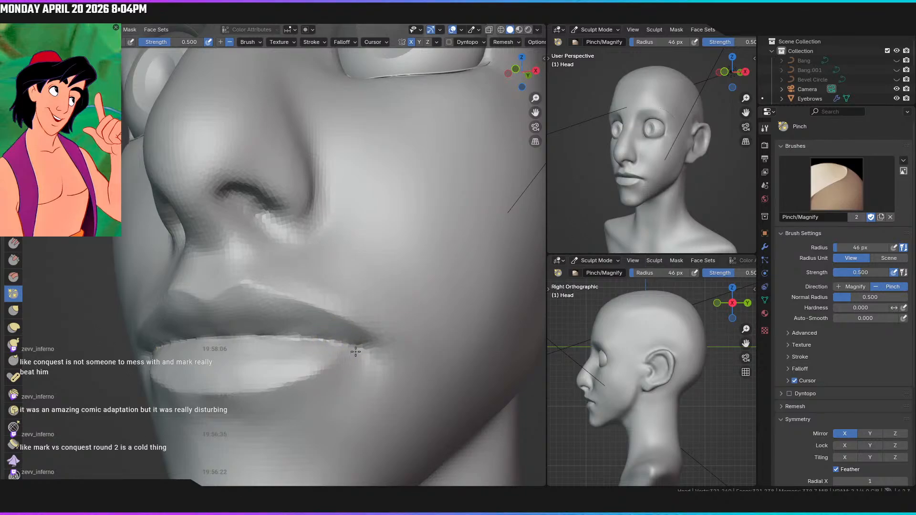
mouse_move(231, 339)
left_mouse_down()
mouse_move(327, 341)
mouse_move(290, 314)
left_mouse_up()
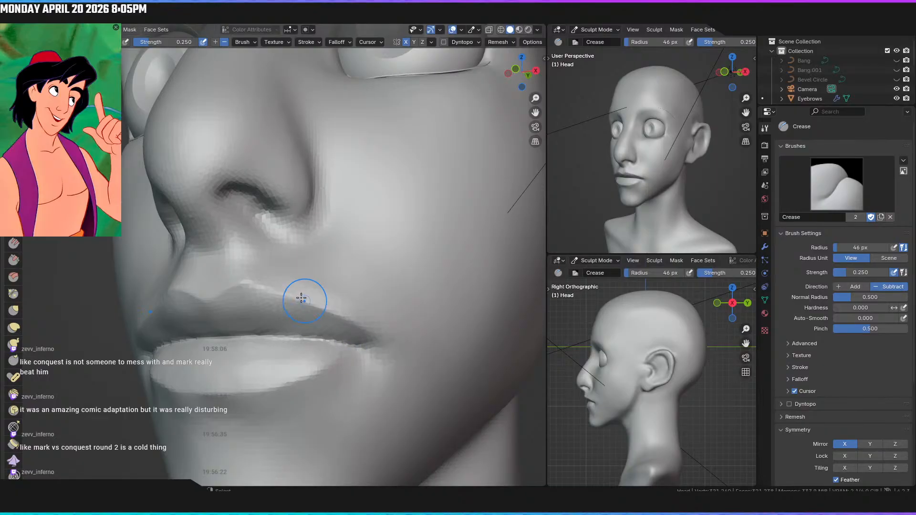
scroll(310, 329, "down", 5)
middle_click_drag(316, 331, 353, 330)
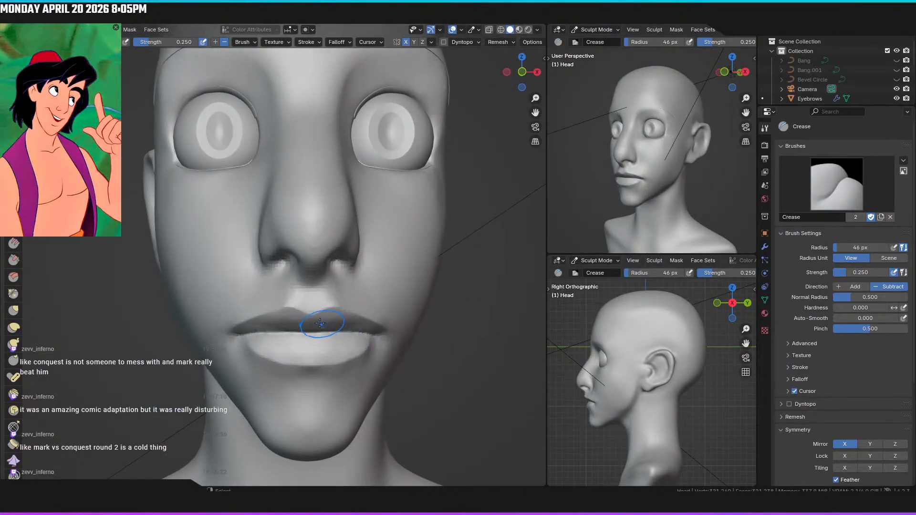
key("KP_1")
Carve the nostril openings deeper from below with the subtracting Draw Sharp brush at strength 0.500
middle_click_drag(352, 260, 348, 223)
scroll(307, 213, "up", 2)
middle_click_drag(337, 151, 279, 238, "shift")
left_click(13, 77)
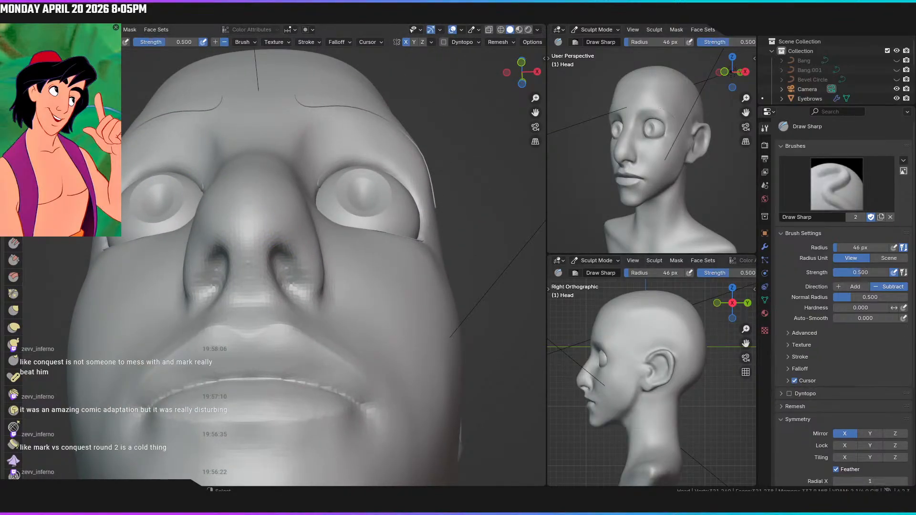
scroll(252, 239, "up", 4)
mouse_move(250, 250)
middle_mouse_down()
mouse_move(233, 237)
mouse_move(207, 262)
mouse_move(242, 294)
middle_mouse_up()
scroll(231, 246, "down", 1)
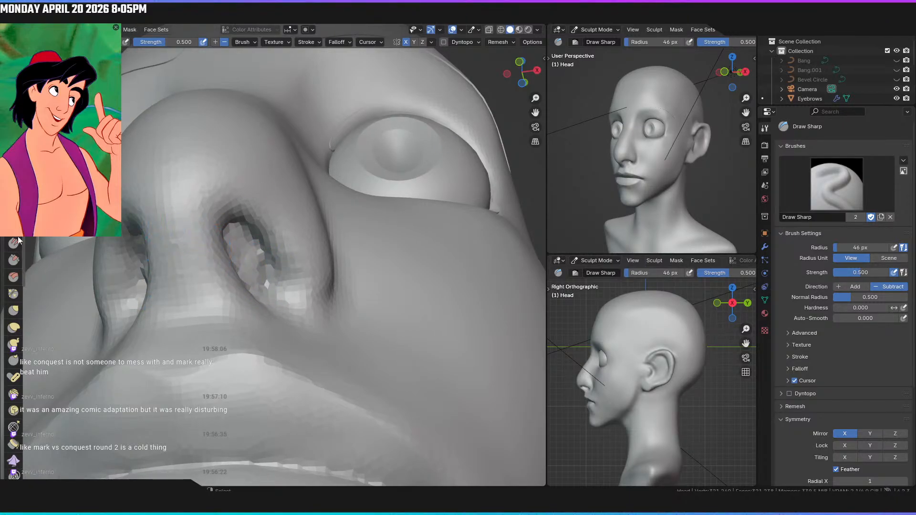
Scrape the rough surface inside the nostril opening with the Scrape/Peaks brush from low three-quarter angles
left_click(12, 261)
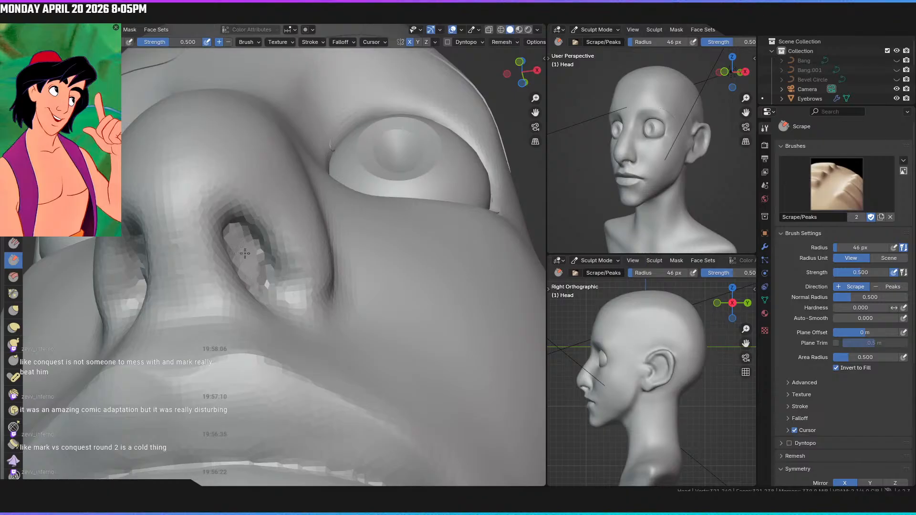
mouse_move(243, 271)
middle_mouse_down()
mouse_move(180, 241)
mouse_move(215, 237)
middle_mouse_up()
scroll(194, 250, "up", 2)
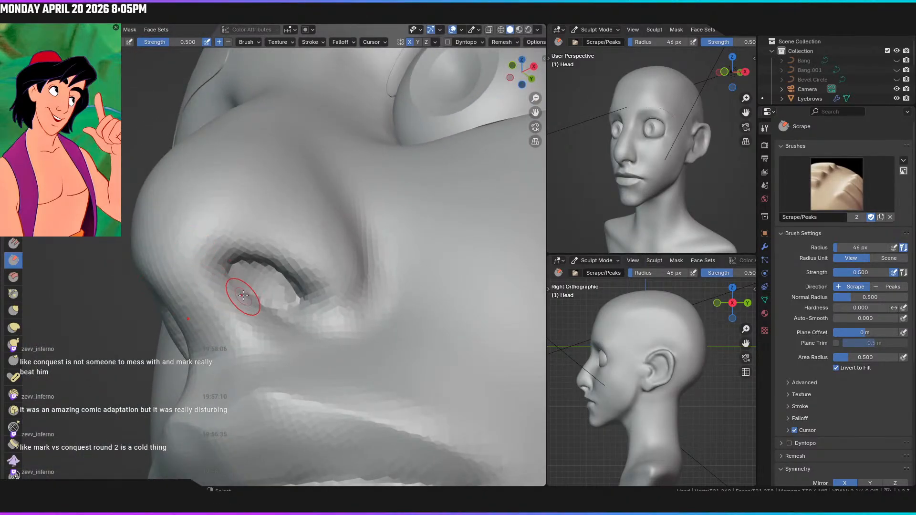
mouse_move(243, 284)
middle_mouse_down()
mouse_move(262, 217)
mouse_move(253, 297)
middle_mouse_up()
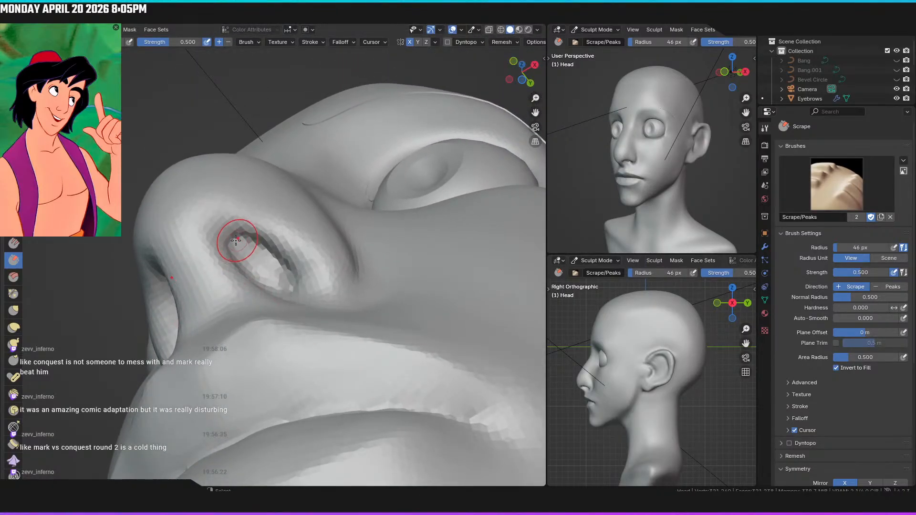
mouse_move(241, 235)
middle_mouse_down()
mouse_move(297, 207)
mouse_move(266, 231)
mouse_move(320, 234)
mouse_move(313, 224)
mouse_move(321, 194)
mouse_move(256, 256)
middle_mouse_up()
scroll(248, 258, "up", 1)
scroll(222, 257, "up", 1)
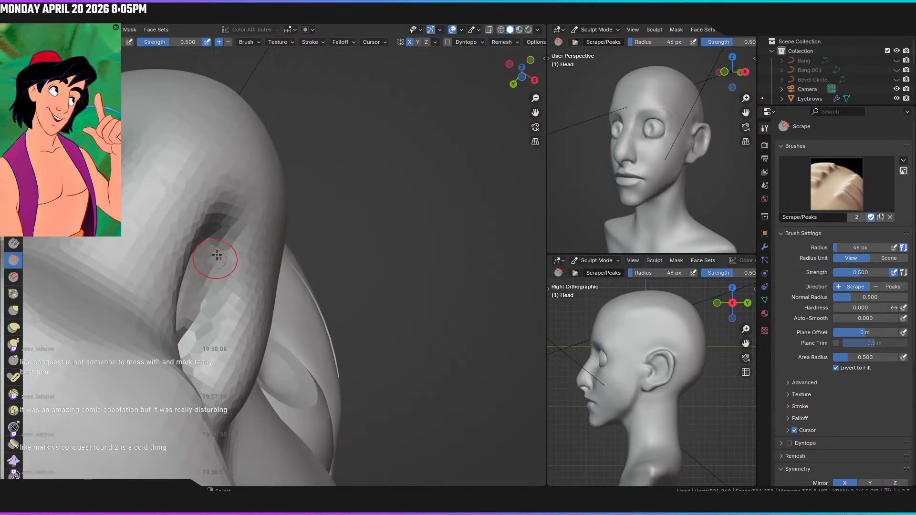
Scrape the nostril's inner side walls and rim back into the cavity from opposite low angles
middle_click_drag(204, 296, 161, 295)
left_click_drag(160, 295, 159, 348)
middle_click_drag(147, 311, 166, 406)
mouse_move(128, 367)
middle_mouse_down()
mouse_move(174, 299)
mouse_move(172, 333)
middle_mouse_up()
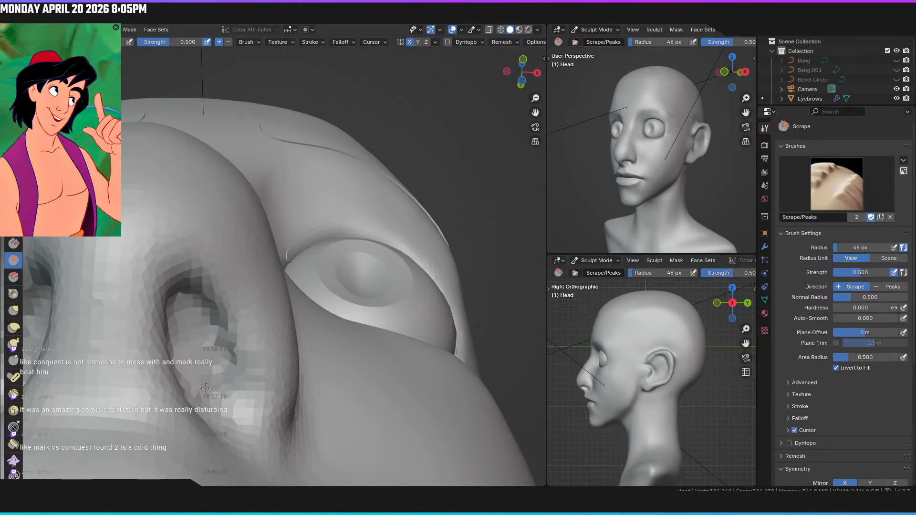
middle_click_drag(182, 355, 135, 344)
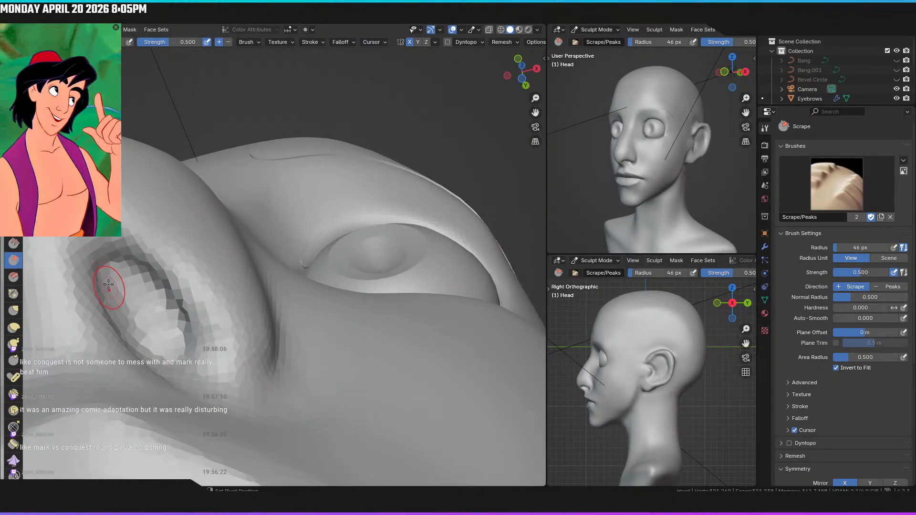
mouse_move(91, 281)
middle_mouse_down()
mouse_move(127, 311)
mouse_move(167, 286)
mouse_move(149, 276)
mouse_move(218, 328)
mouse_move(172, 311)
mouse_move(112, 250)
middle_mouse_up()
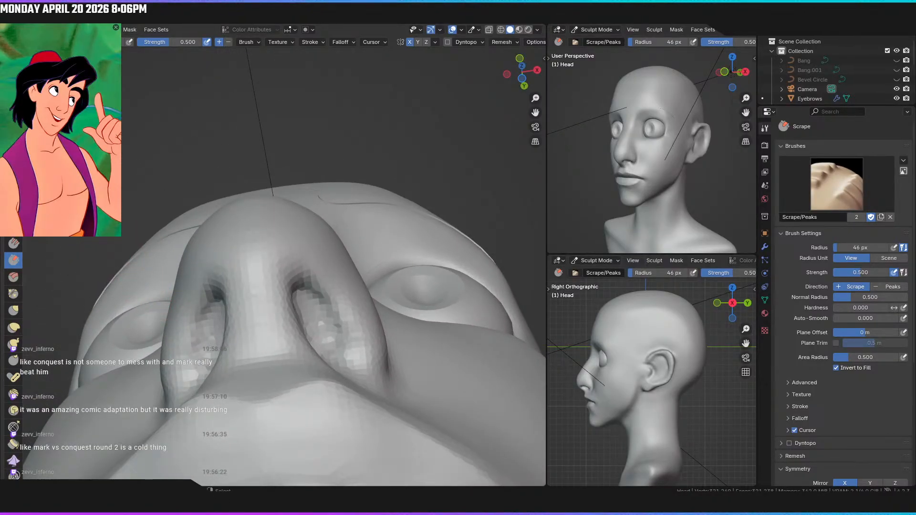
Deepen the nostrils' front ends with Draw Sharp and even out their inner walls with Scrape/Peaks
left_click(13, 75)
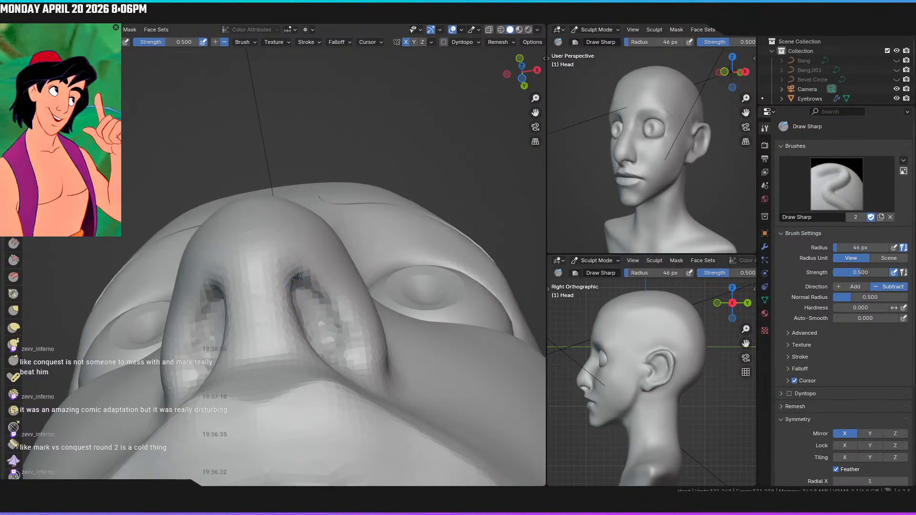
left_click_drag(296, 283, 314, 299)
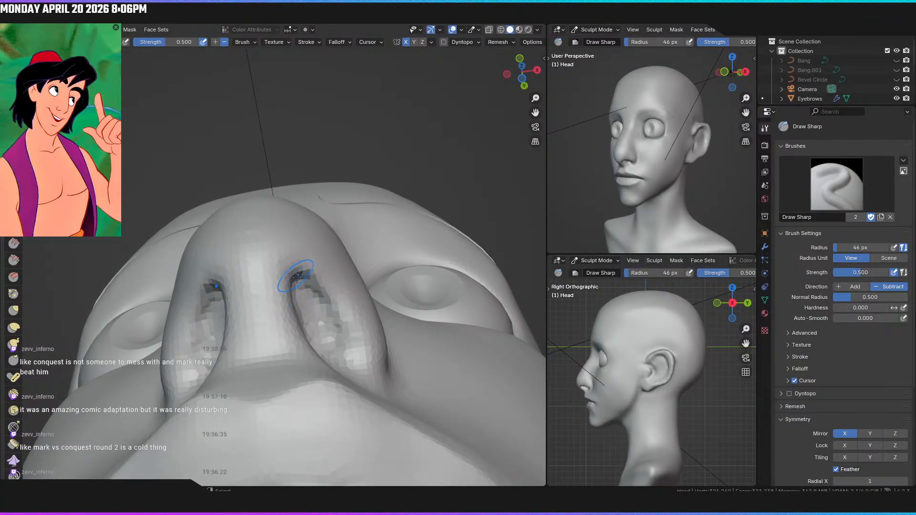
left_click(23, 260)
mouse_move(282, 276)
middle_mouse_down()
mouse_move(267, 262)
mouse_move(255, 348)
middle_mouse_up()
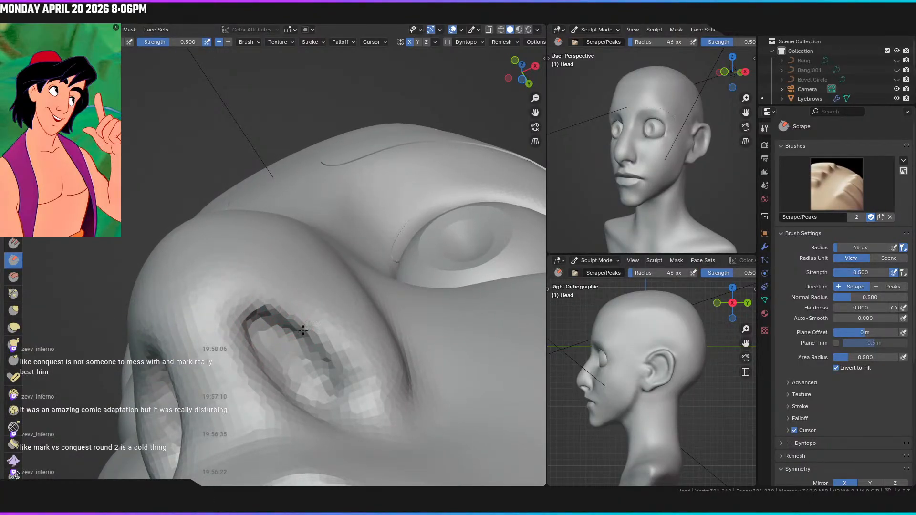
middle_click_drag(303, 342, 297, 291)
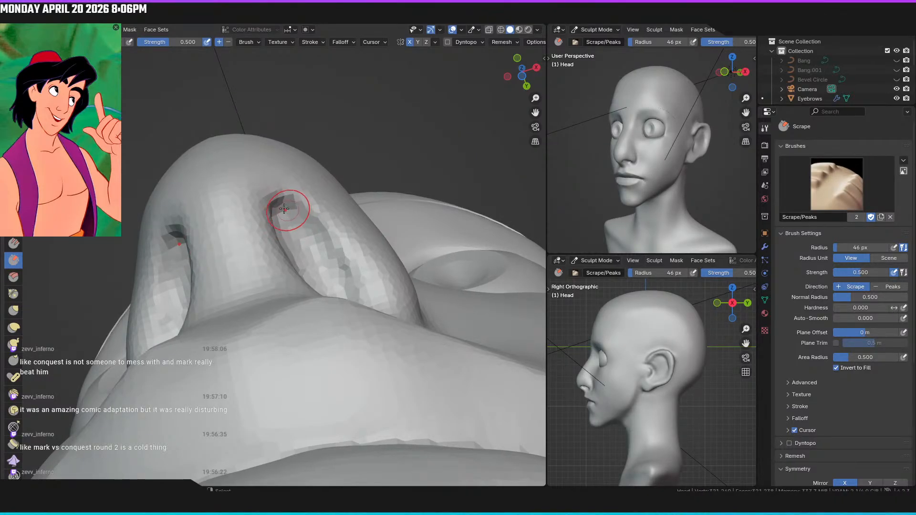
middle_click_drag(305, 275, 272, 280)
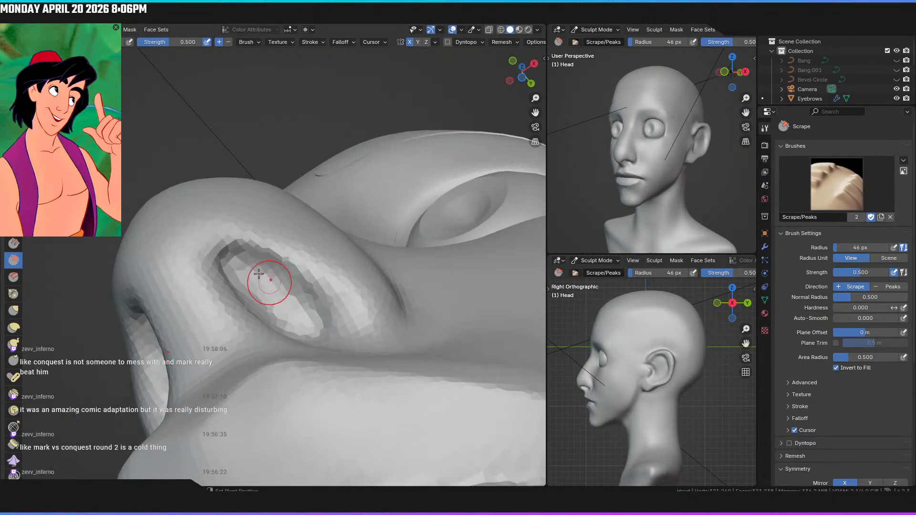
left_click_drag(224, 244, 295, 284)
middle_click_drag(270, 245, 299, 271)
Examine the whole head from the front, and the nostrils and lips on the coloured, lit version in the object-mode workspace
key("KP_1")
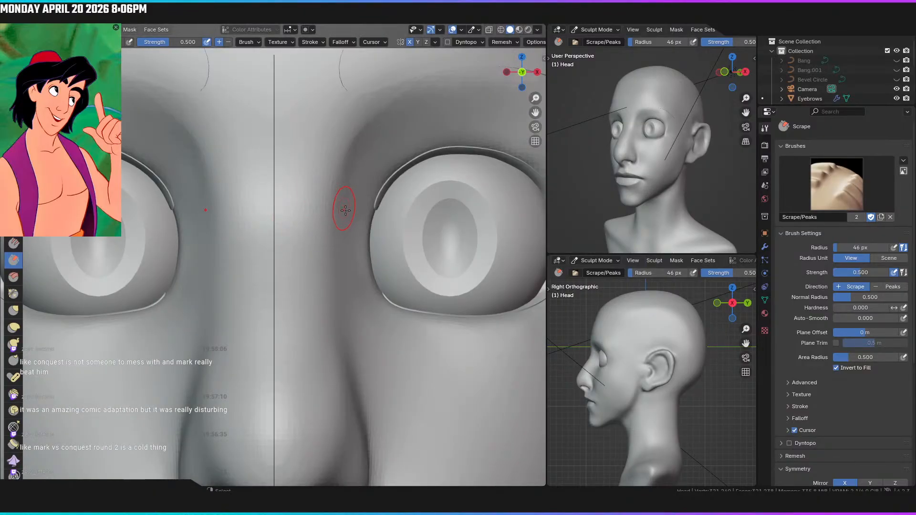
scroll(346, 286, "down", 8)
middle_click_drag(374, 339, 375, 345, "ctrl")
mouse_move(359, 290)
middle_mouse_down("shift")
mouse_move(375, 262)
mouse_move(362, 284)
mouse_move(377, 309)
mouse_move(362, 292)
mouse_move(369, 316)
mouse_move(367, 306)
middle_mouse_up("shift")
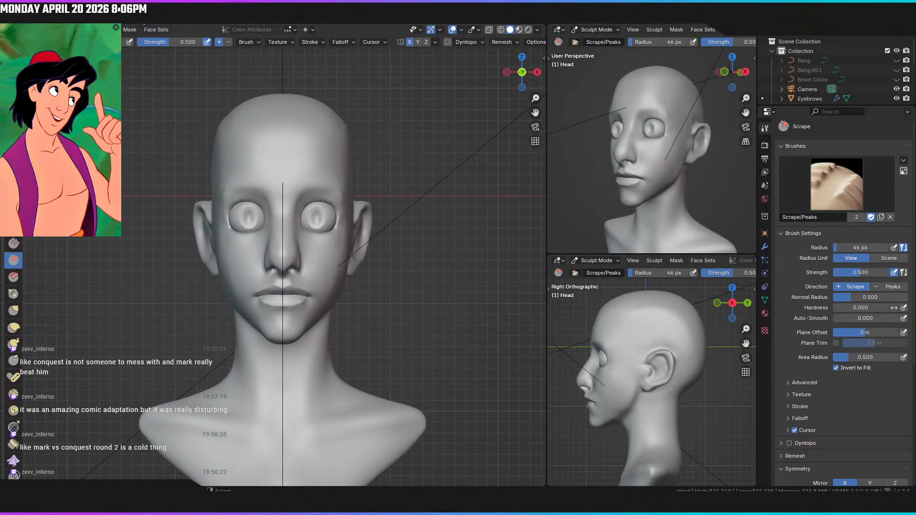
left_click(141, 20)
mouse_move(431, 249)
middle_mouse_down()
mouse_move(369, 262)
mouse_move(417, 185)
middle_mouse_up()
middle_click_drag(391, 242, 428, 227)
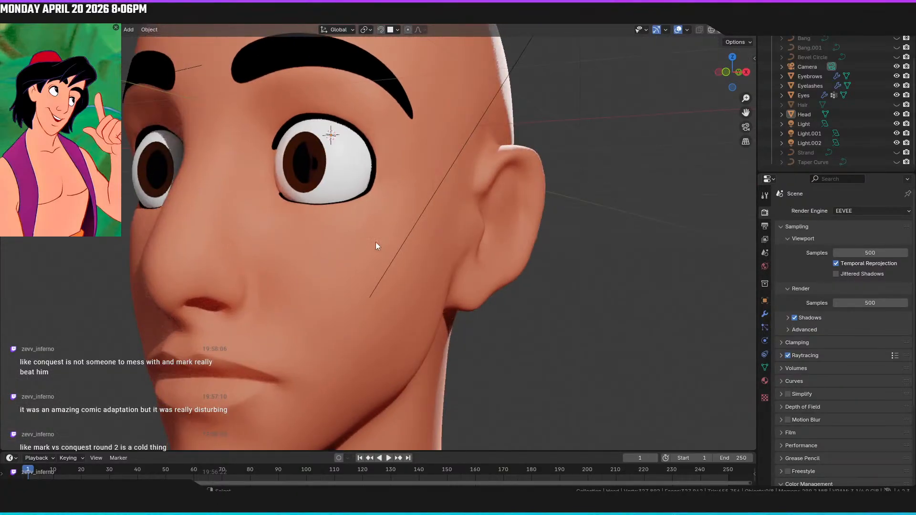
middle_click_drag(323, 272, 401, 228, "ctrl")
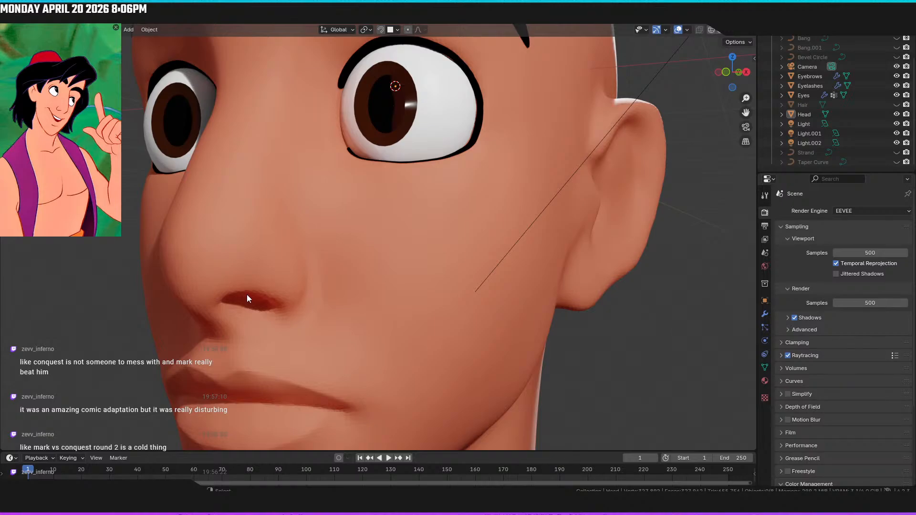
scroll(274, 292, "down", 4)
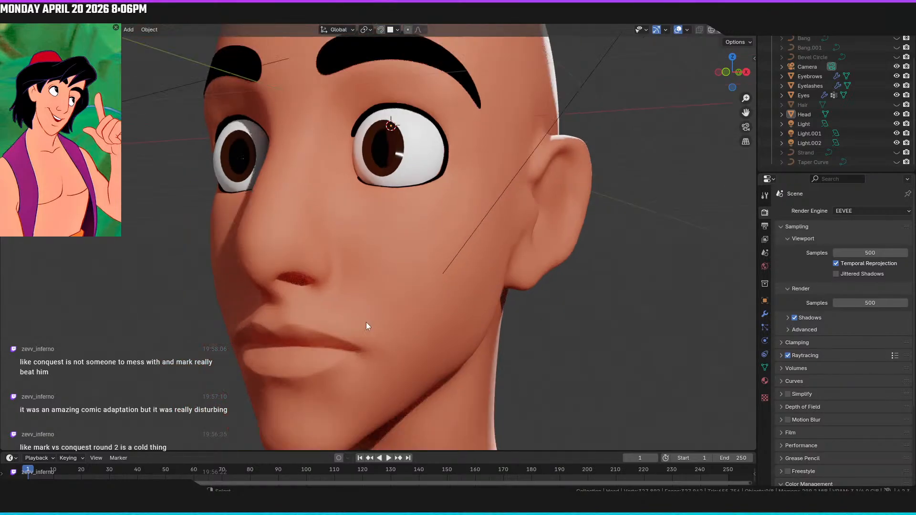
key("KP_1")
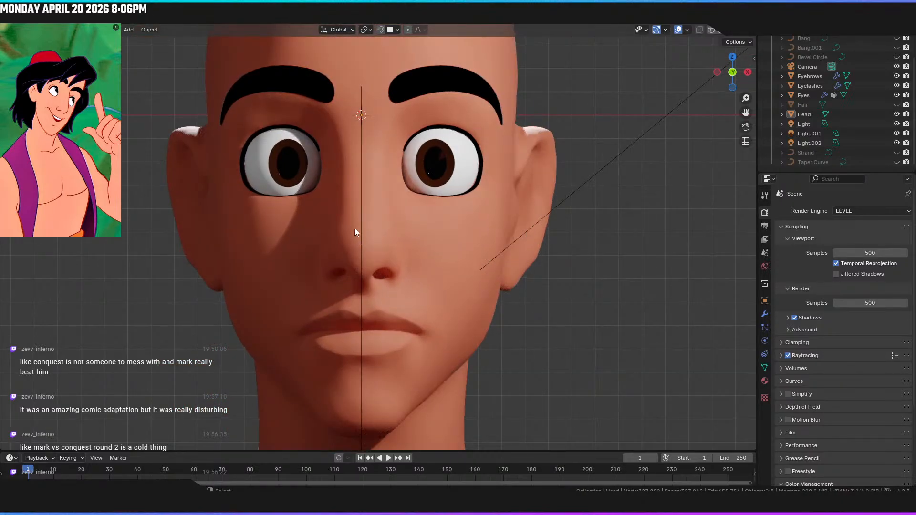
scroll(377, 252, "down", 2)
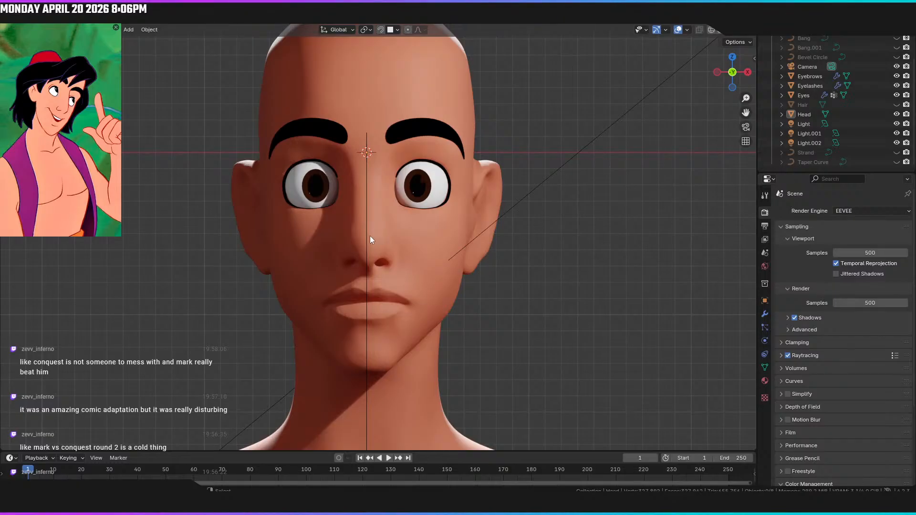
left_click(370, 239)
scroll(364, 260, "down", 2)
middle_click_drag(341, 270, 342, 269, "shift")
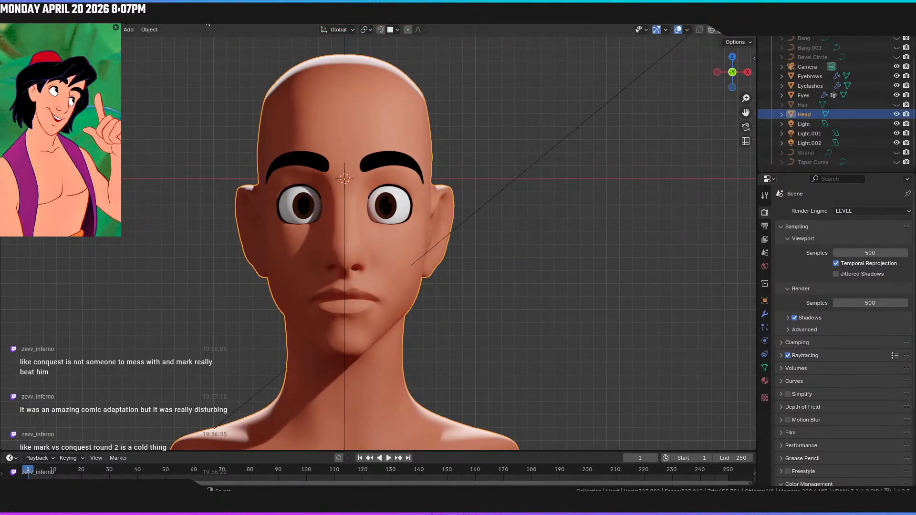
Return to the sculpting workspace and carve a crease from the nostril's outer end up around the nose wing with subtracting Draw Sharp
left_click(208, 23)
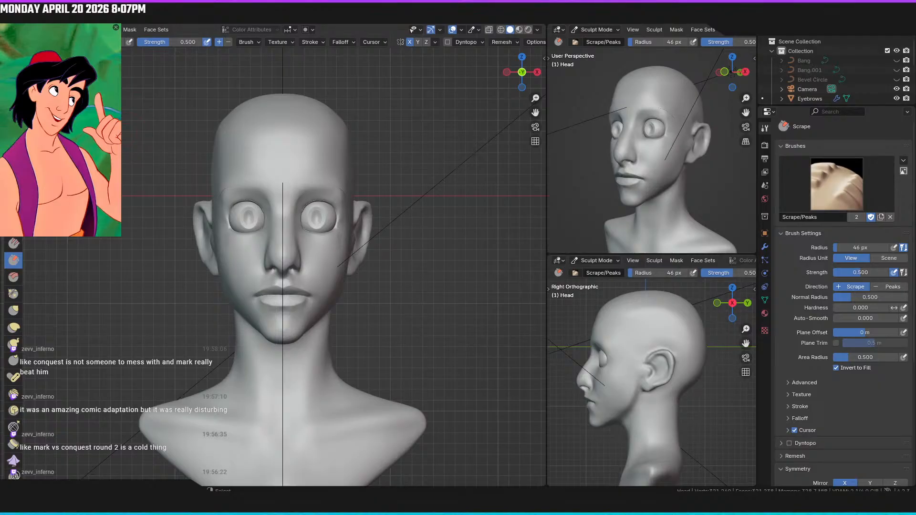
mouse_move(286, 174)
middle_mouse_down()
mouse_move(253, 205)
mouse_move(280, 221)
mouse_move(273, 213)
middle_mouse_up()
scroll(329, 198, "up", 4)
mouse_move(332, 197)
middle_mouse_down()
mouse_move(338, 191)
mouse_move(293, 180)
mouse_move(281, 167)
middle_mouse_up()
scroll(337, 192, "up", 1)
scroll(275, 252, "up", 3)
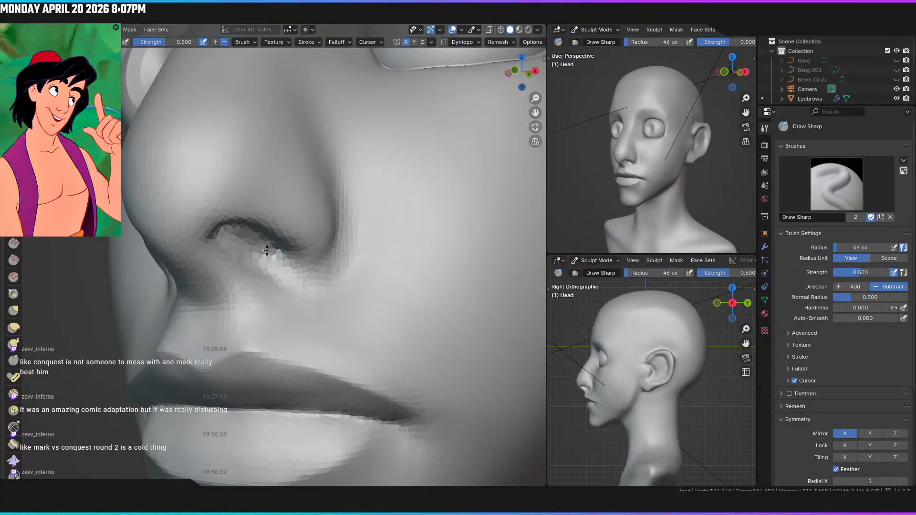
mouse_move(283, 265)
left_mouse_down()
mouse_move(317, 278)
mouse_move(307, 280)
mouse_move(329, 255)
left_mouse_up()
middle_click_drag(334, 246, 277, 256)
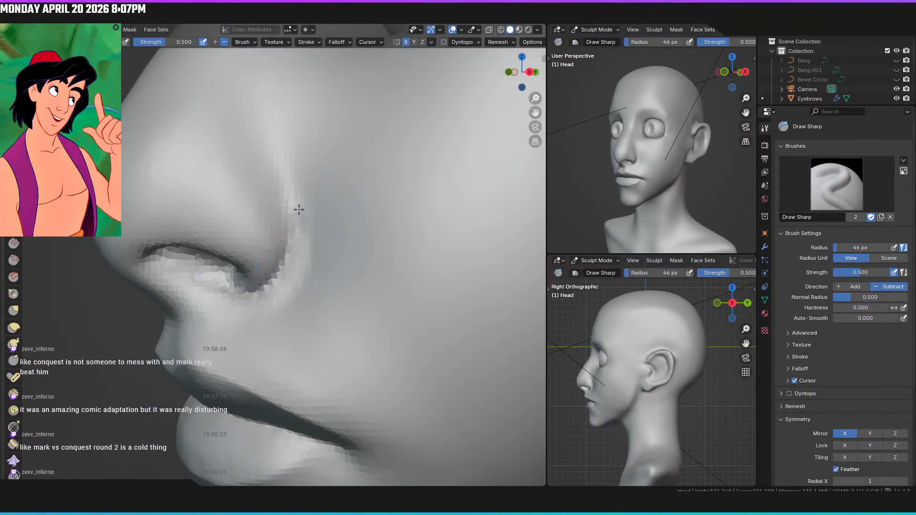
left_click_drag(283, 250, 282, 186)
mouse_move(273, 275)
left_mouse_down()
mouse_move(292, 204)
mouse_move(276, 174)
mouse_move(277, 222)
left_mouse_up()
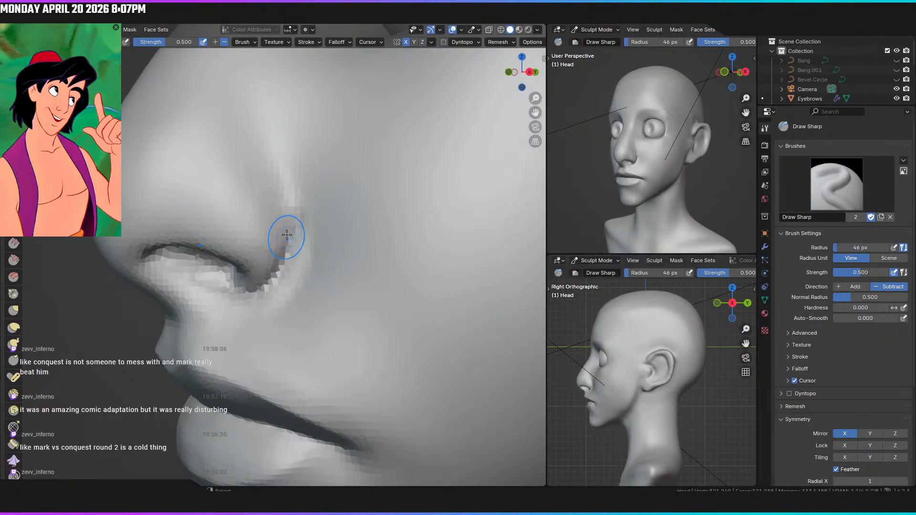
Rework the crease beneath the nose wing, where the nostril's outer end meets the cheek, with Draw Sharp
scroll(300, 248, "down", 4)
middle_click_drag(290, 258, 310, 268)
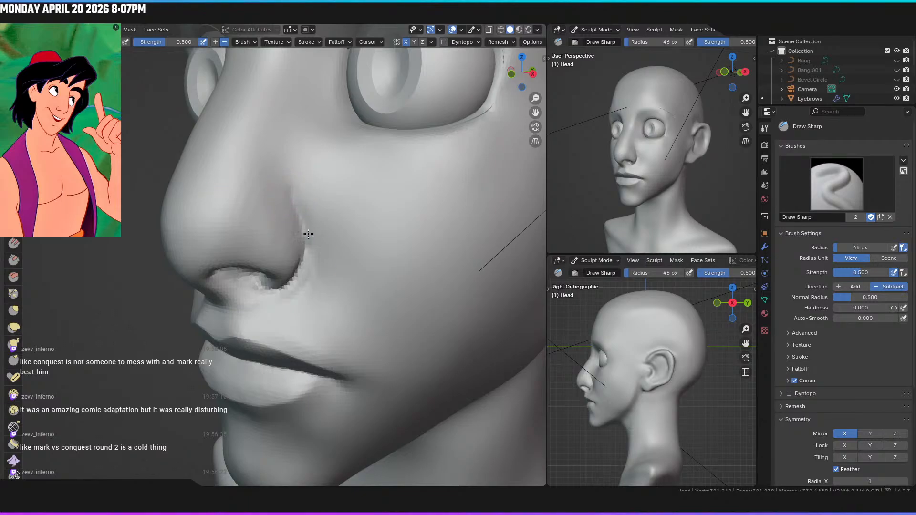
middle_click_drag(289, 276, 317, 214)
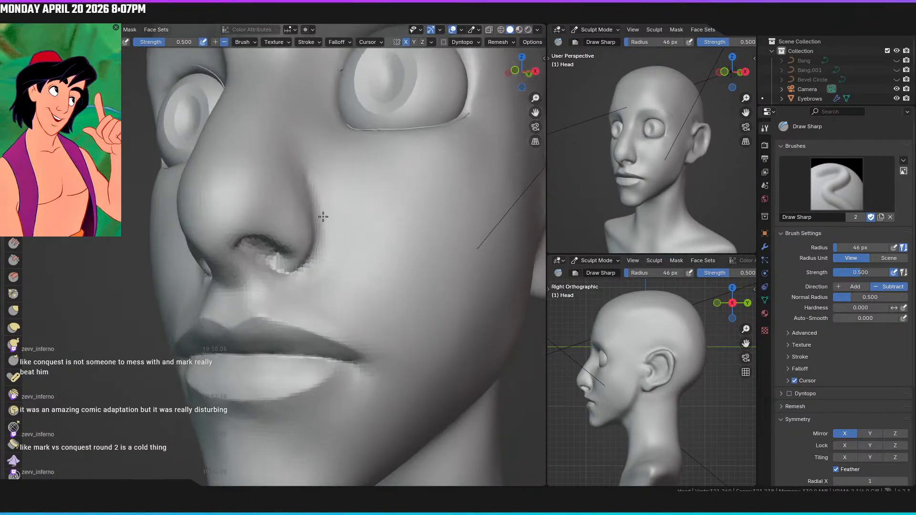
scroll(317, 256, "up", 4)
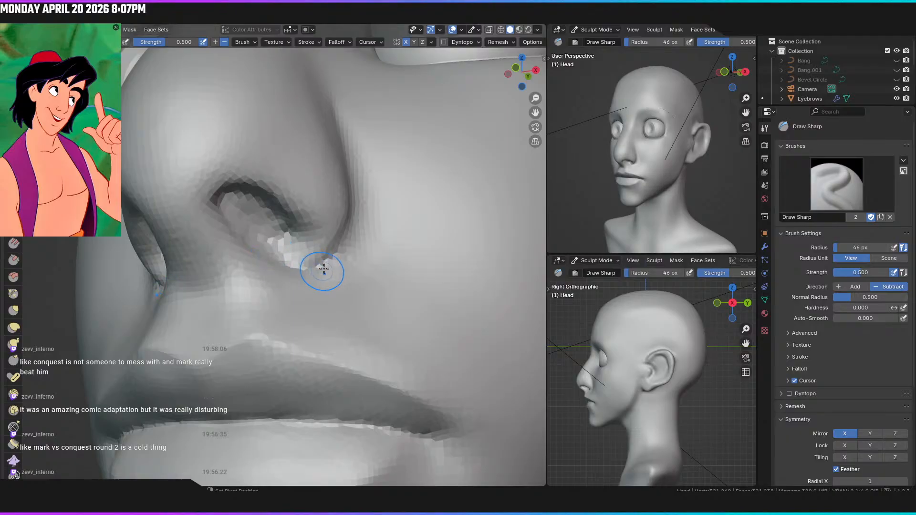
middle_click_drag(346, 251, 315, 248)
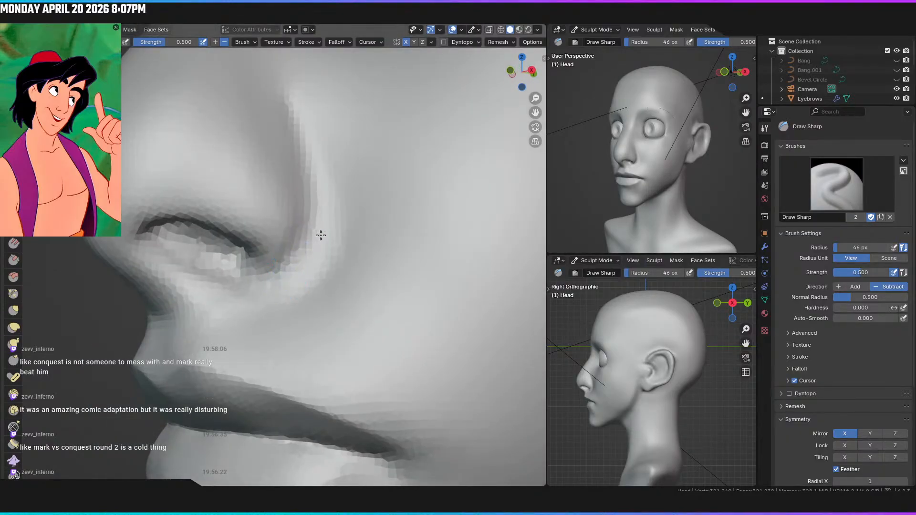
mouse_move(245, 153)
middle_mouse_down()
mouse_move(303, 205)
mouse_move(281, 232)
middle_mouse_up()
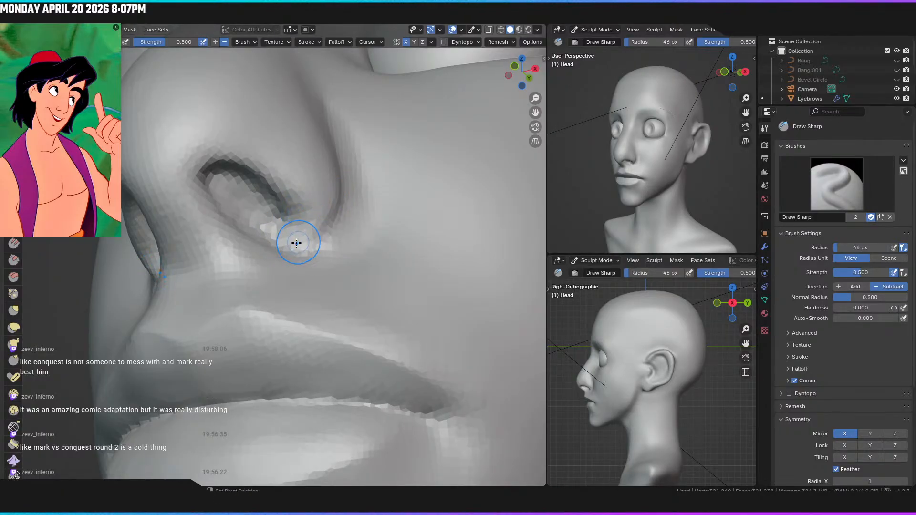
middle_click_drag(332, 204, 294, 246)
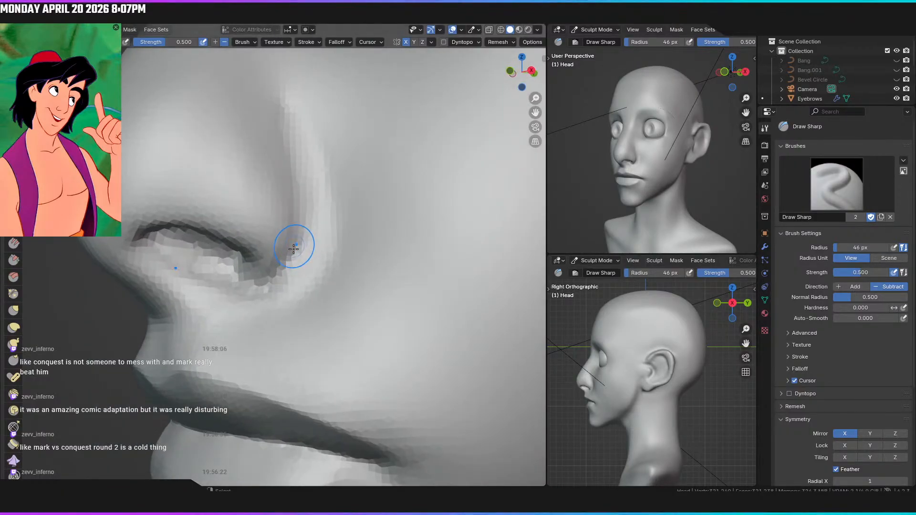
Deepen the groove between the nose wing and the cheek with repeated lengthwise Draw Sharp strokes
left_click_drag(304, 192, 300, 241)
left_click_drag(297, 203, 301, 249)
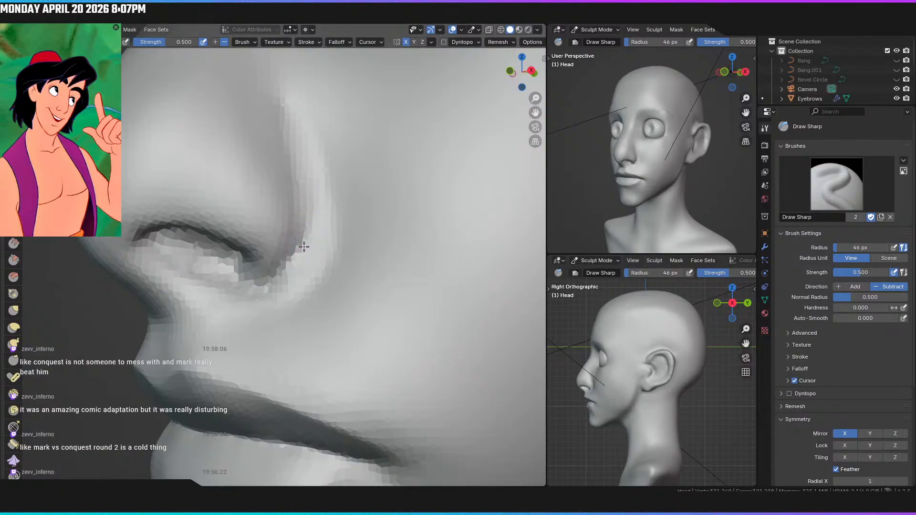
left_click_drag(304, 208, 303, 242)
left_click_drag(302, 178, 302, 242)
left_click_drag(297, 162, 300, 241)
mouse_move(291, 242)
middle_mouse_down()
mouse_move(313, 227)
mouse_move(250, 214)
middle_mouse_up()
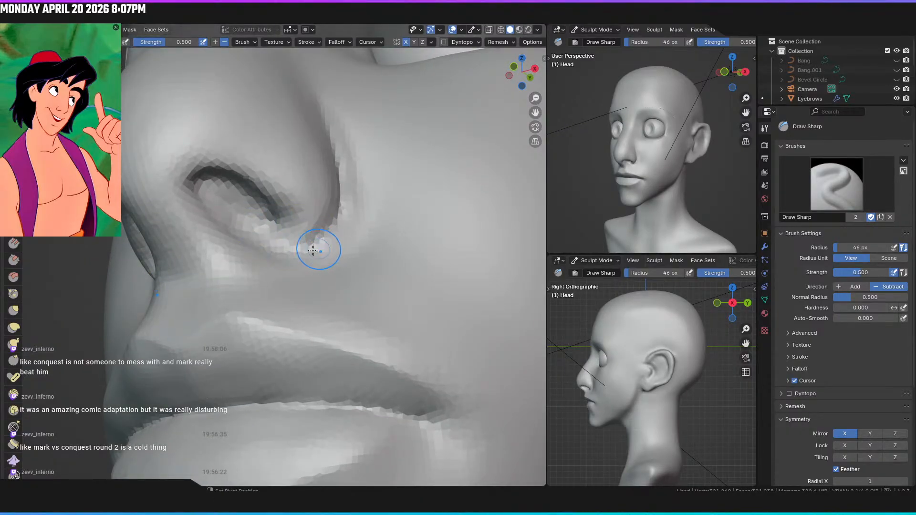
middle_click_drag(334, 150, 306, 143)
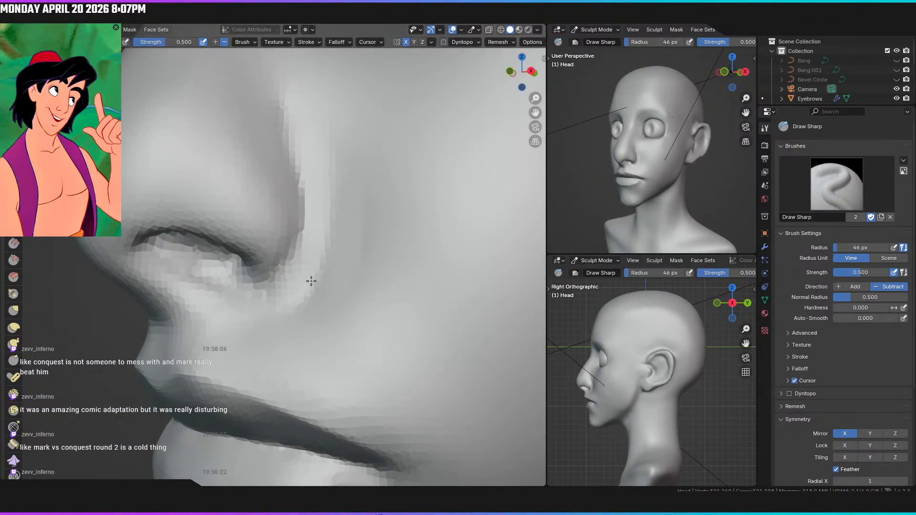
Touch up the crease where the lower end of the nose wing meets the cheek with a short Draw Sharp stroke
scroll(340, 227, "down", 4)
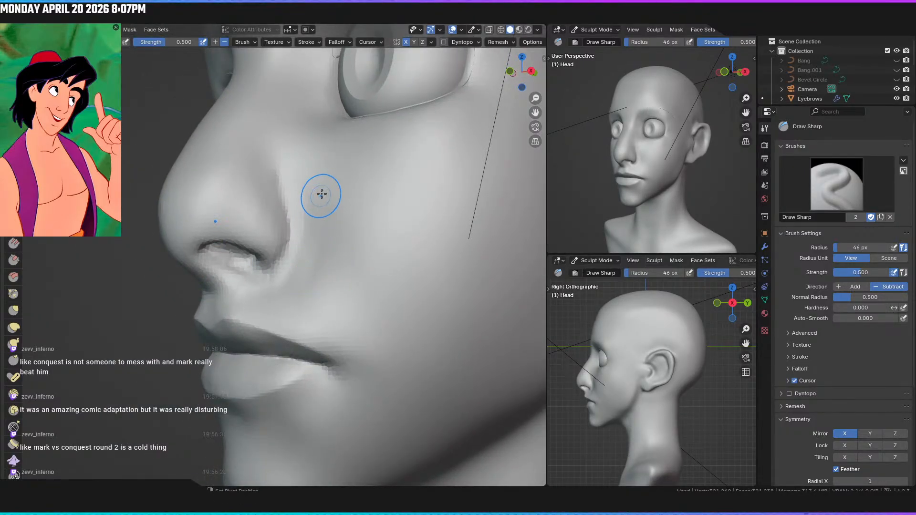
mouse_move(308, 204)
middle_mouse_down()
mouse_move(358, 205)
mouse_move(326, 247)
middle_mouse_up()
scroll(326, 247, "up", 3)
left_click_drag(349, 270, 341, 280)
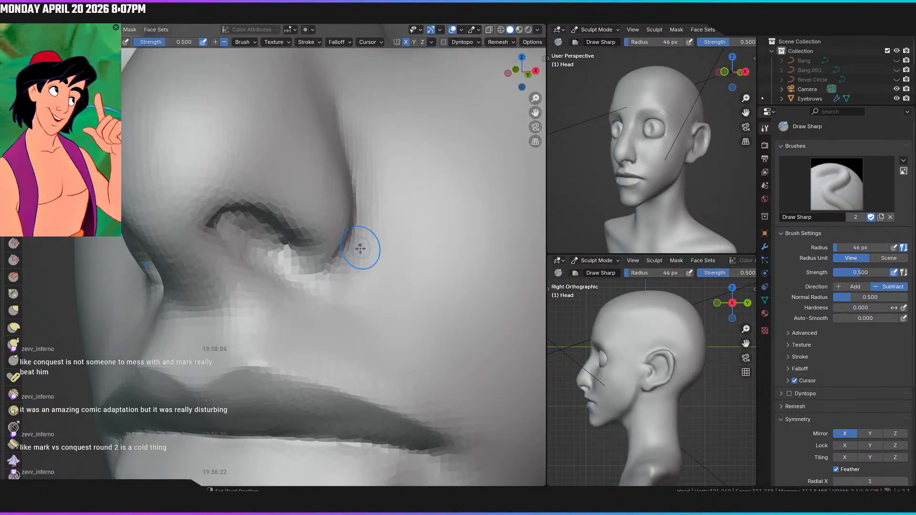
Examine the nose and the whole head from the front, at a three-quarter angle and in right profile
key("KP_1")
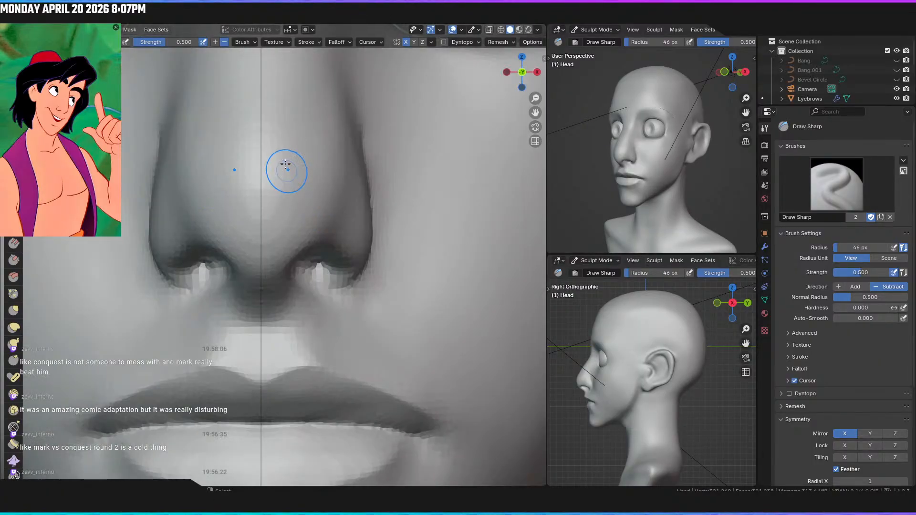
scroll(347, 214, "down", 6)
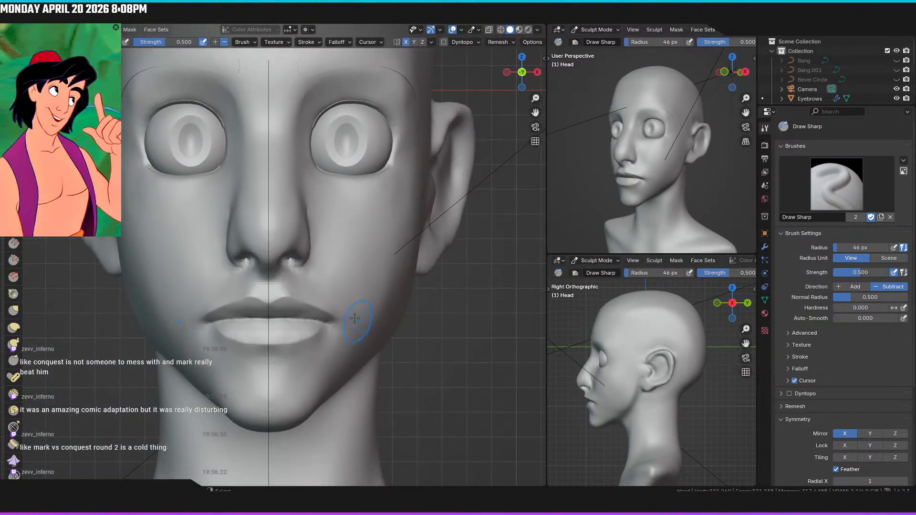
middle_click_drag(337, 251, 309, 236)
scroll(309, 237, "up", 4)
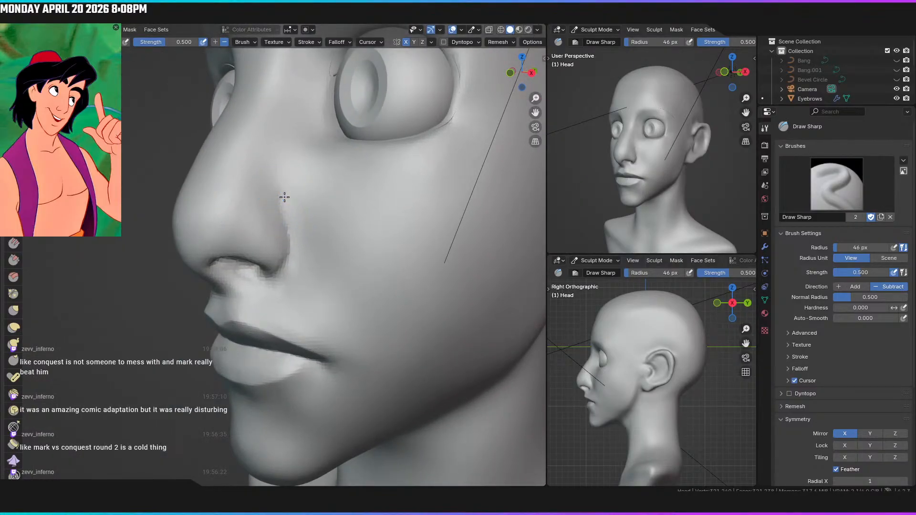
middle_click_drag(275, 249, 364, 239)
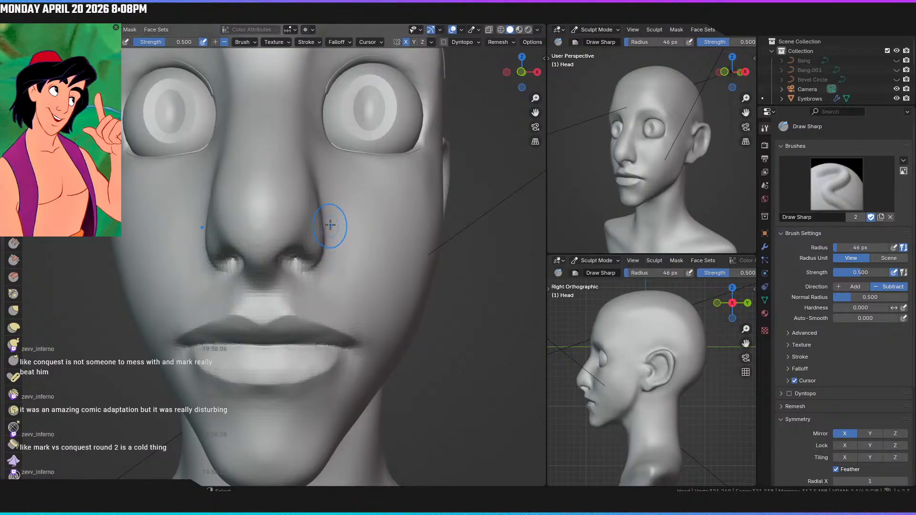
key("KP_1")
scroll(339, 207, "down", 6)
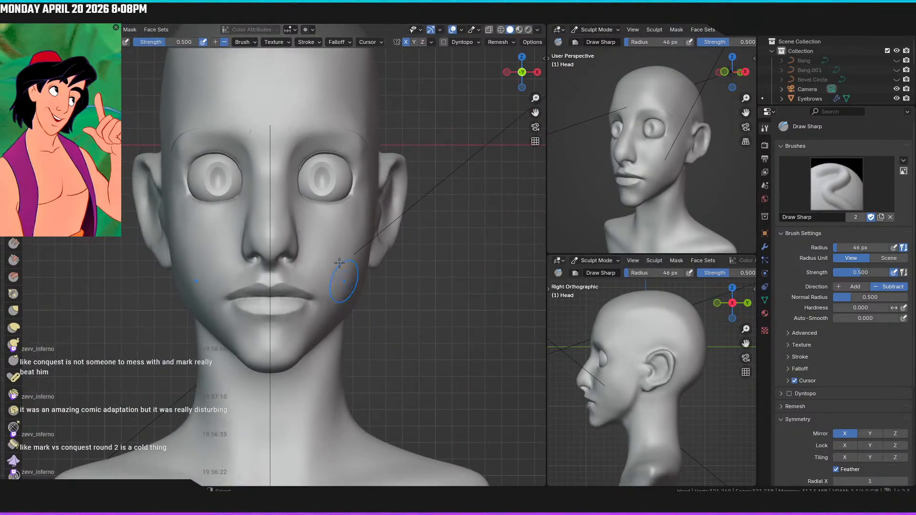
scroll(352, 252, "down", 2)
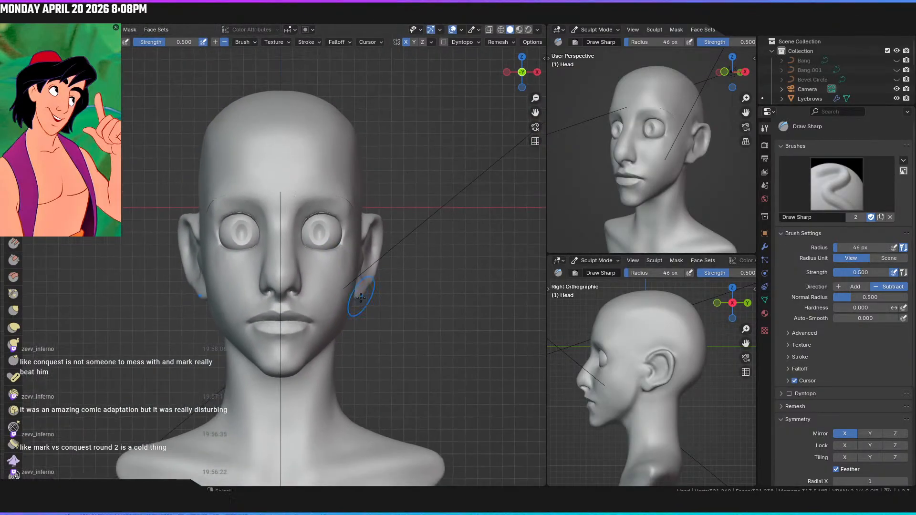
middle_click_drag(362, 287, 363, 272, "shift")
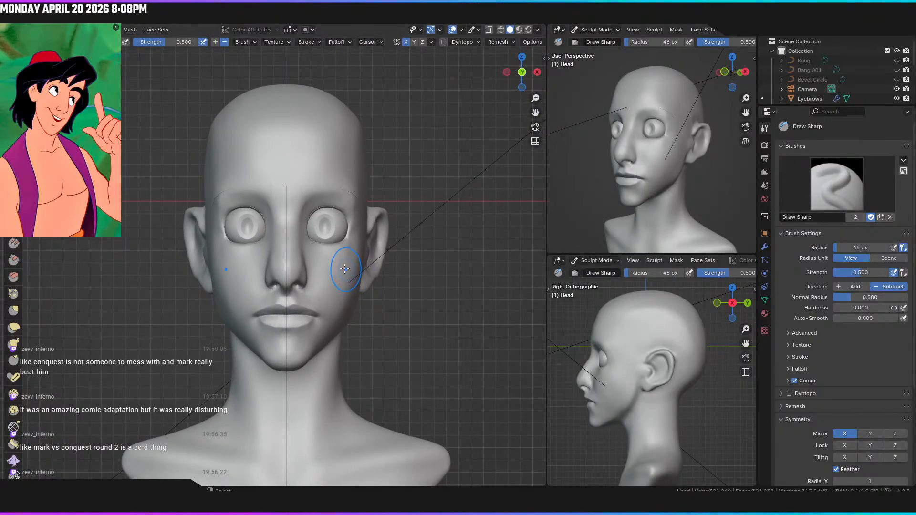
key("KP_3")
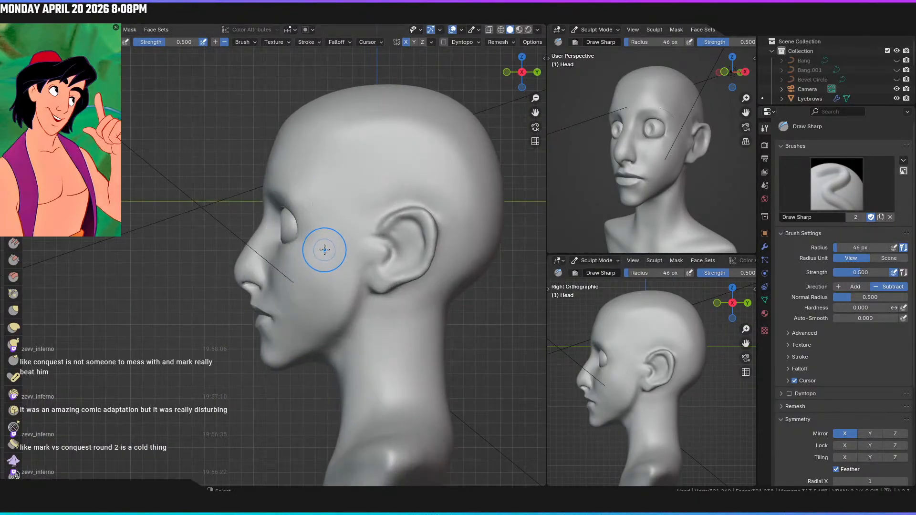
scroll(251, 263, "up", 3)
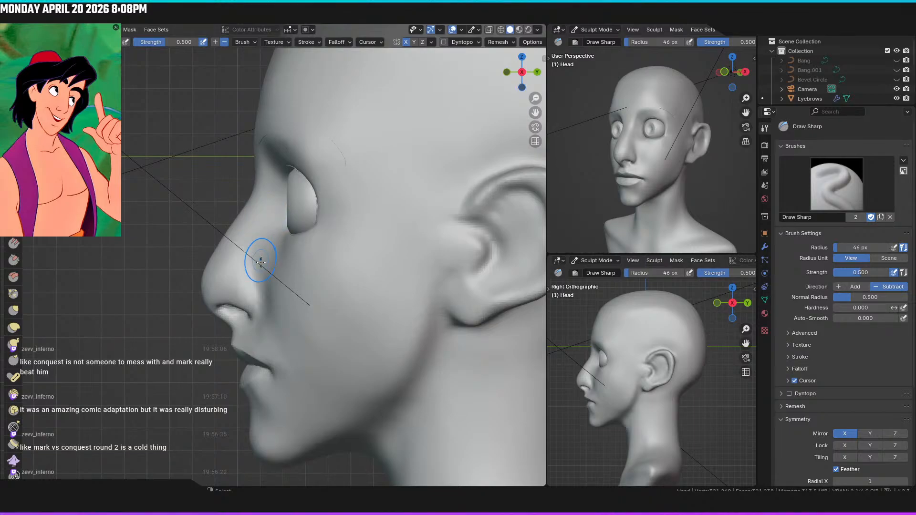
scroll(285, 265, "down", 5)
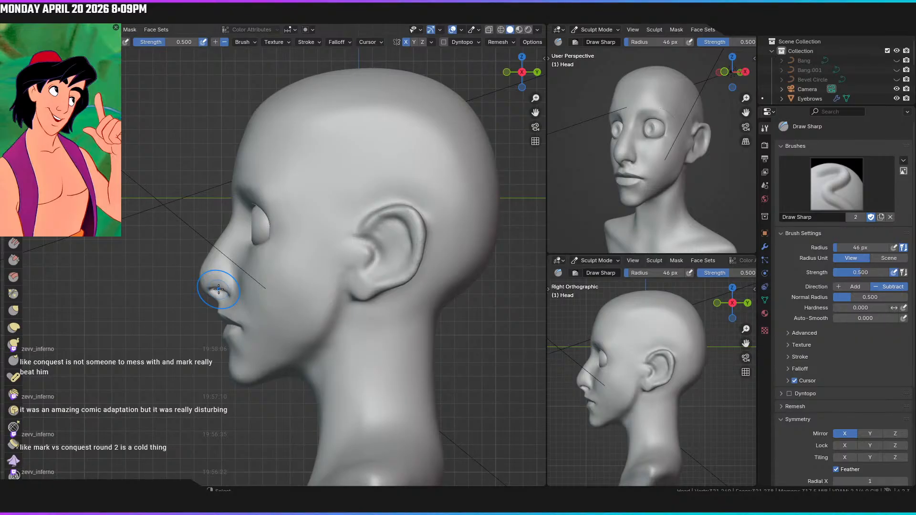
key("KP_1")
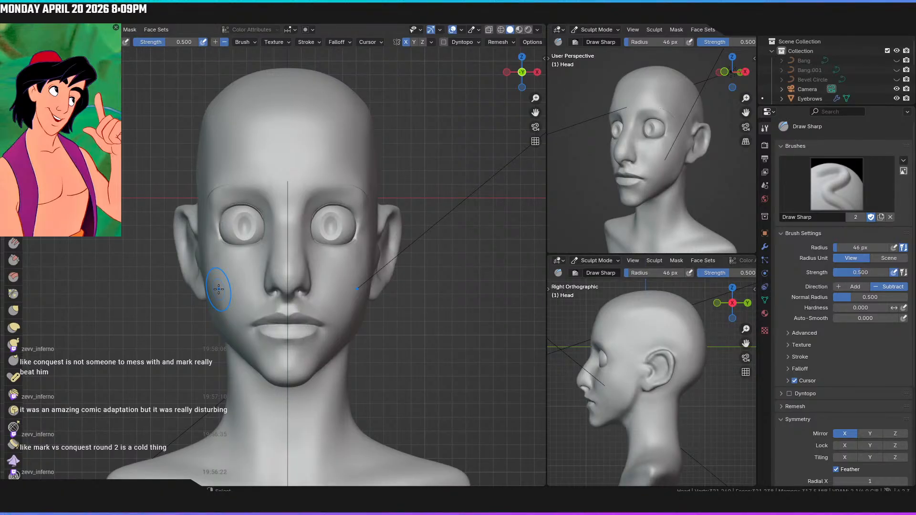
Try a short Draw Sharp crease between the nose tip and the nose wing, and compare it from the front
middle_click_drag(276, 173, 292, 249)
scroll(256, 200, "up", 5)
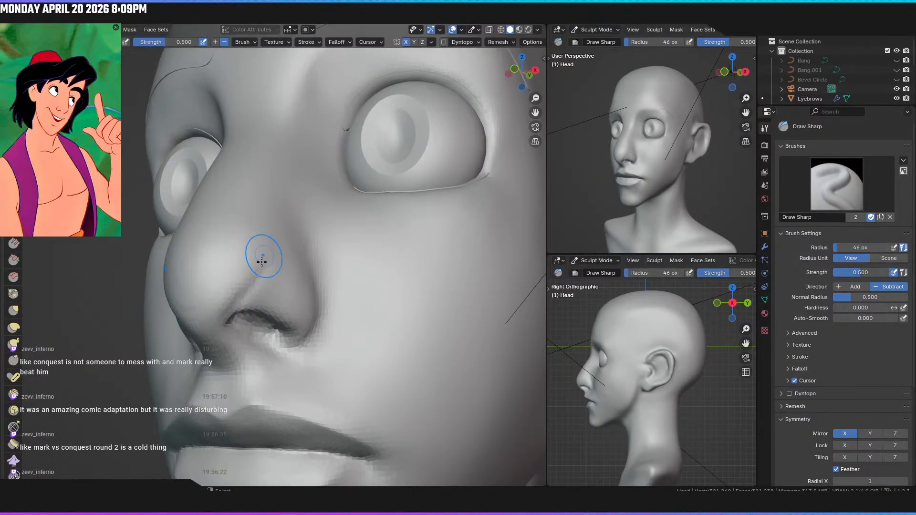
mouse_move(276, 274)
middle_mouse_down()
mouse_move(323, 299)
mouse_move(276, 293)
middle_mouse_up()
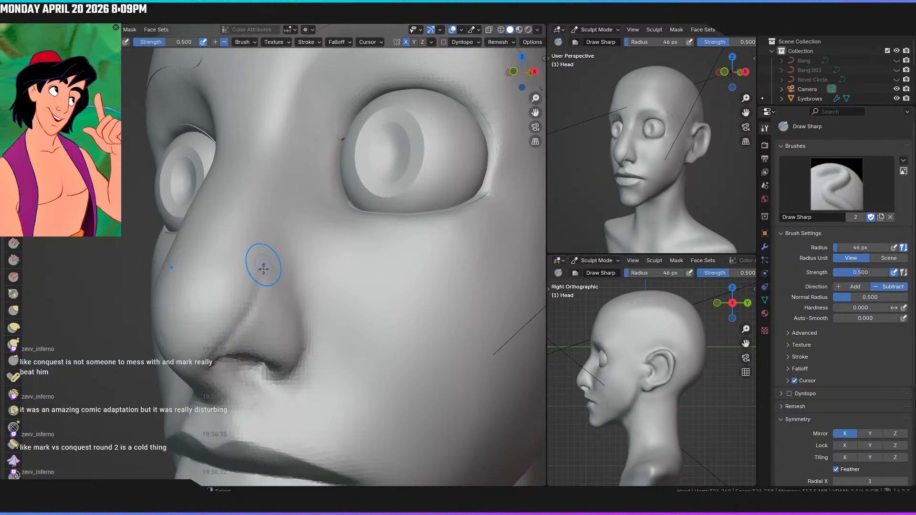
key("KP_1")
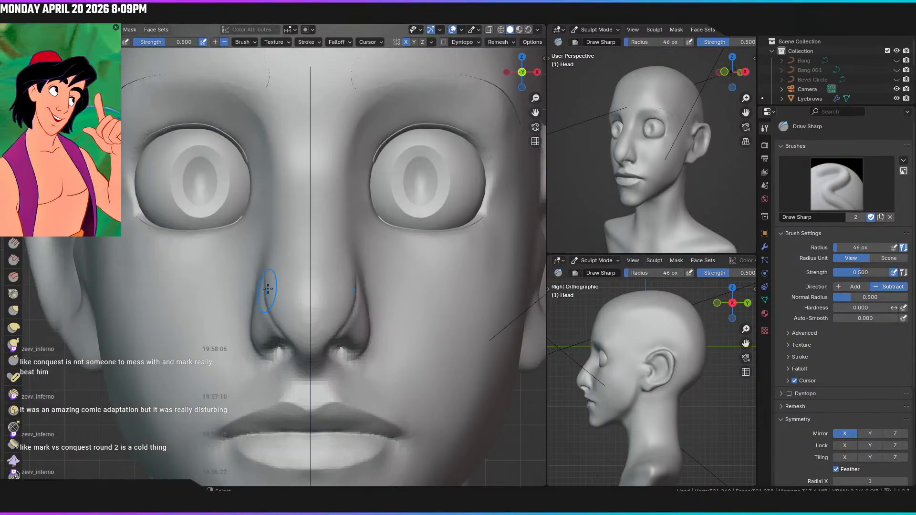
scroll(319, 296, "down", 3)
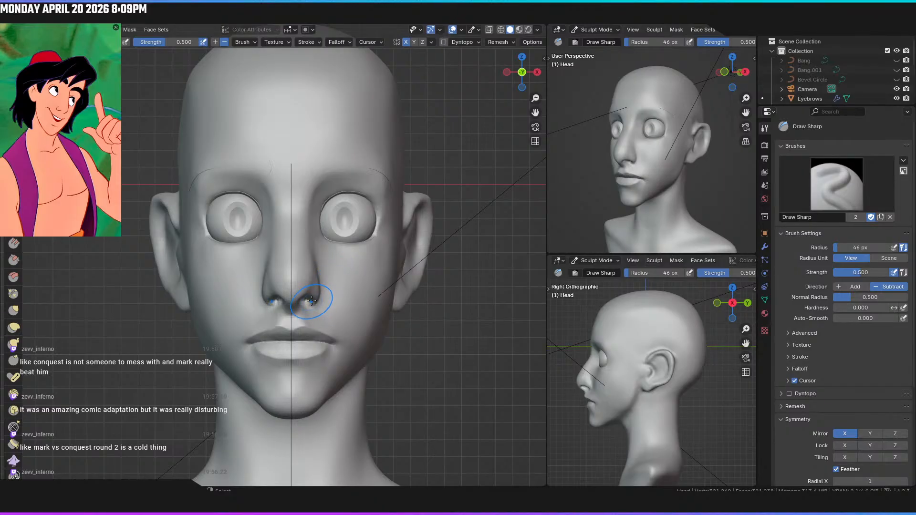
scroll(326, 291, "up", 3)
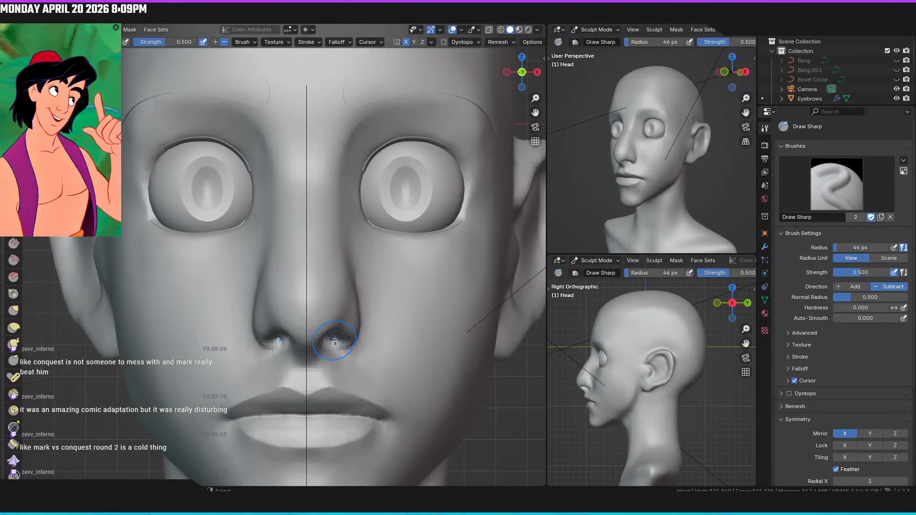
Try a longer, deeper Draw Sharp crease from the nostril's front end up the side of the nose above the wing
middle_click_drag(354, 298, 268, 315)
scroll(216, 276, "up", 2)
scroll(216, 276, "up", 1)
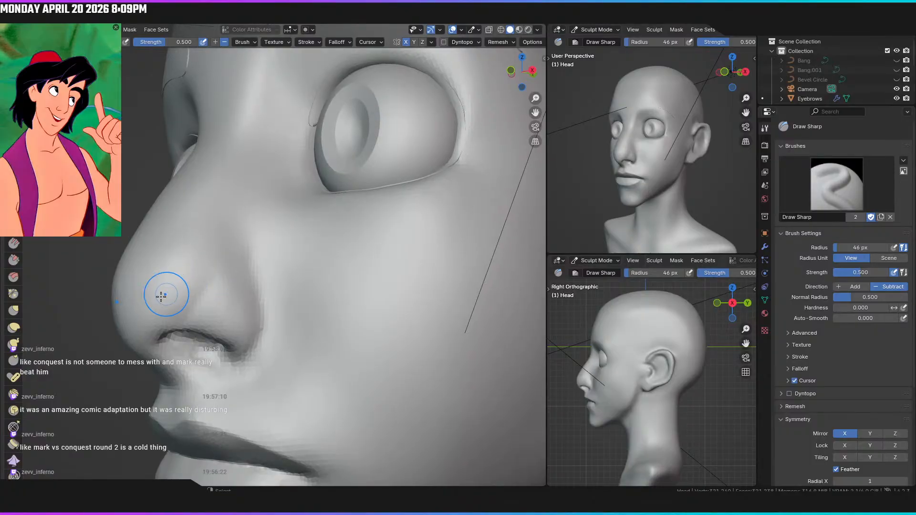
scroll(164, 294, "up", 2)
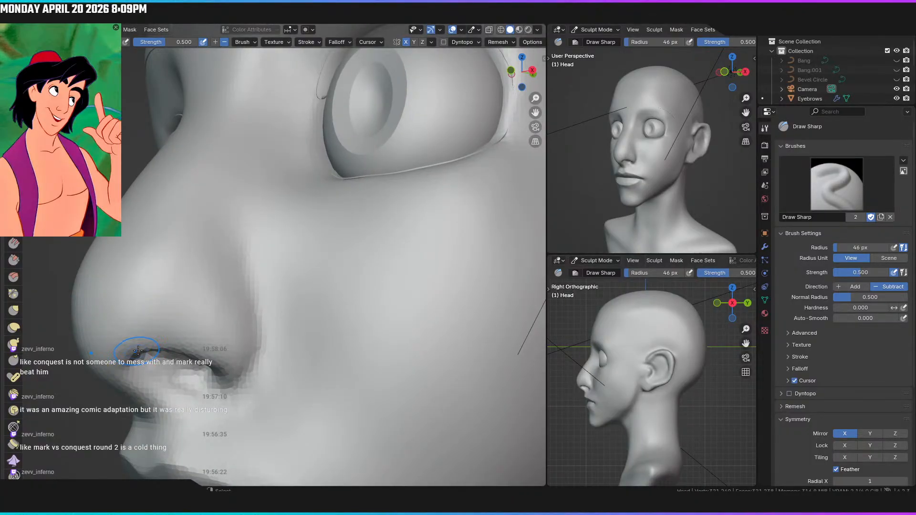
left_click_drag(143, 345, 196, 276)
left_click_drag(152, 342, 201, 266)
left_click_drag(176, 311, 205, 234)
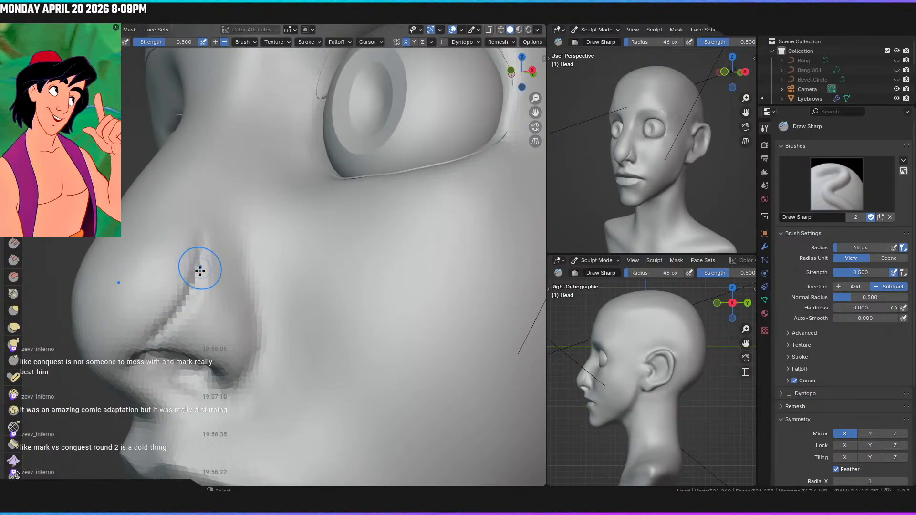
key("KP_1")
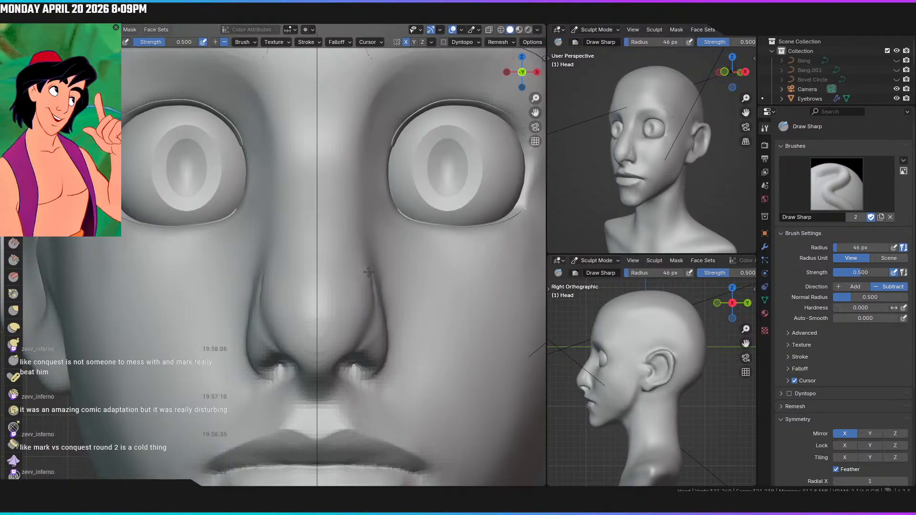
scroll(317, 282, "up", 1)
middle_click_drag(317, 282, 245, 310)
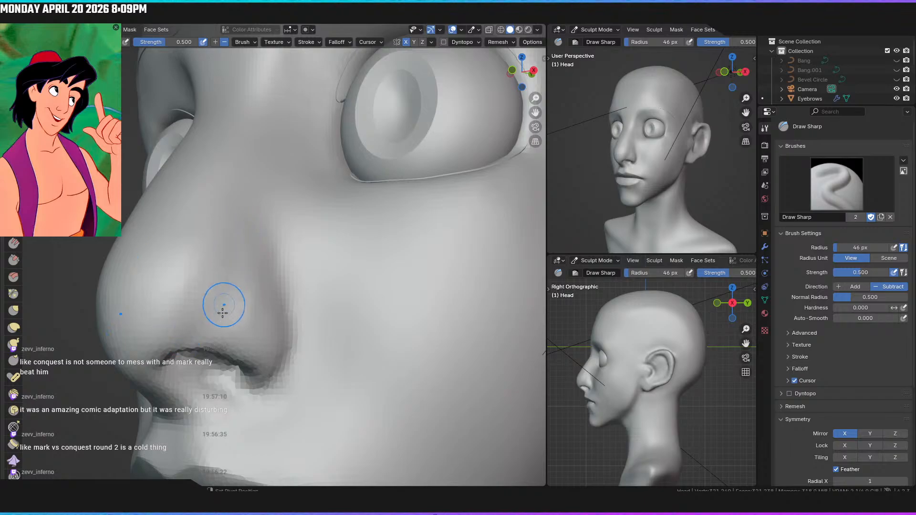
Examine the nose from the front and three-quarter angle, and the coloured, lit head from front and right profile in the object-mode workspace
key("KP_1")
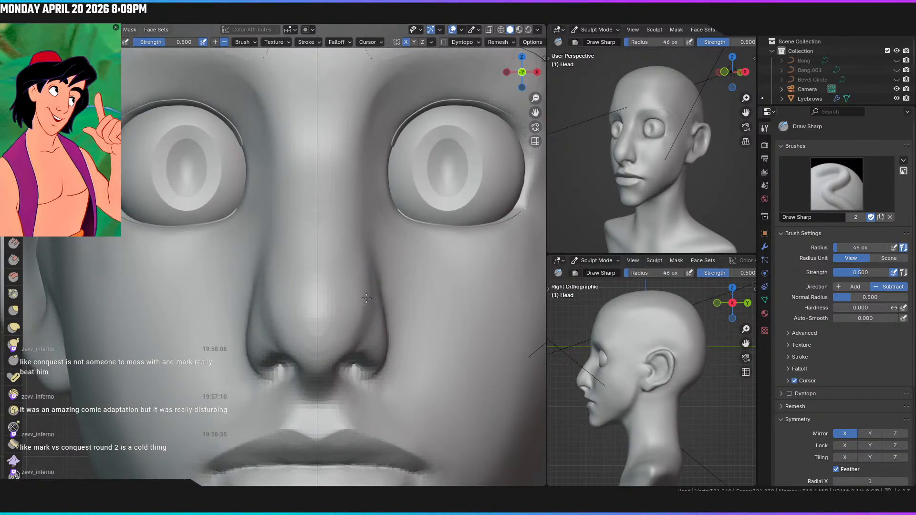
scroll(366, 291, "down", 8)
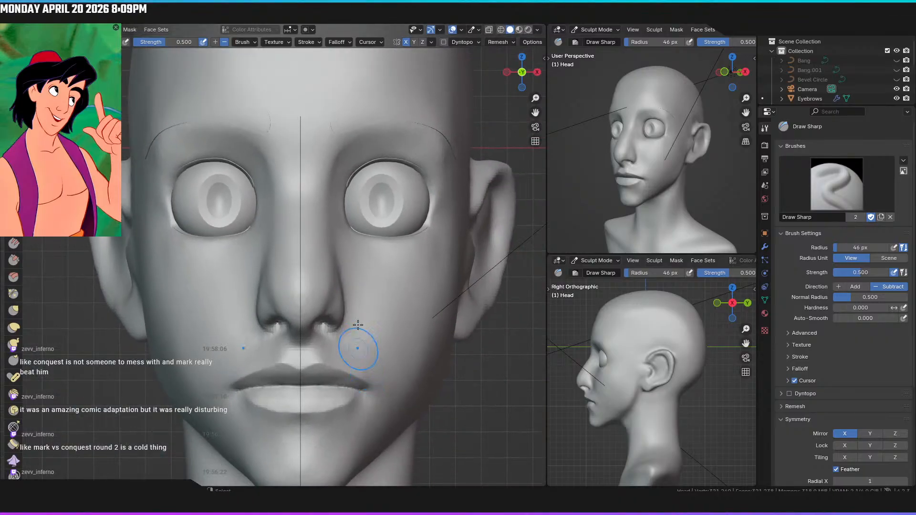
scroll(375, 301, "up", 1)
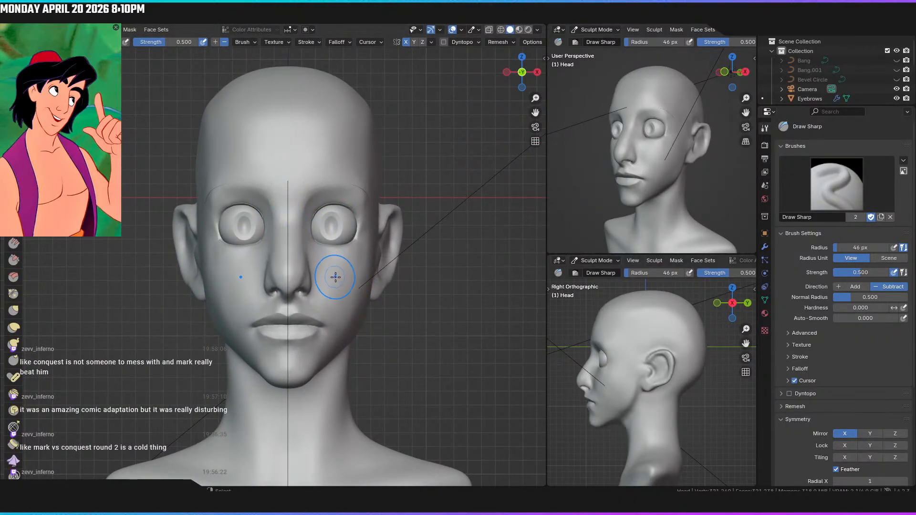
scroll(300, 259, "up", 6)
middle_click_drag(300, 259, 185, 327)
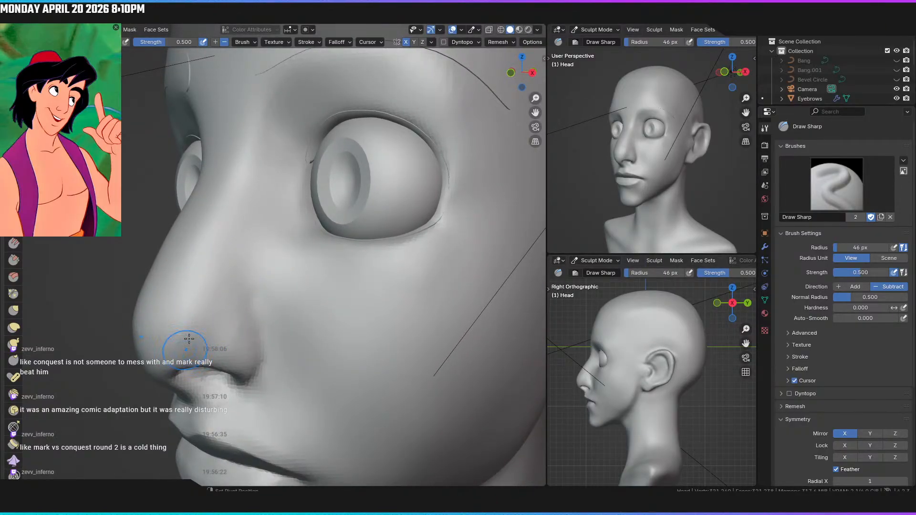
key("KP_1")
scroll(373, 317, "down", 3)
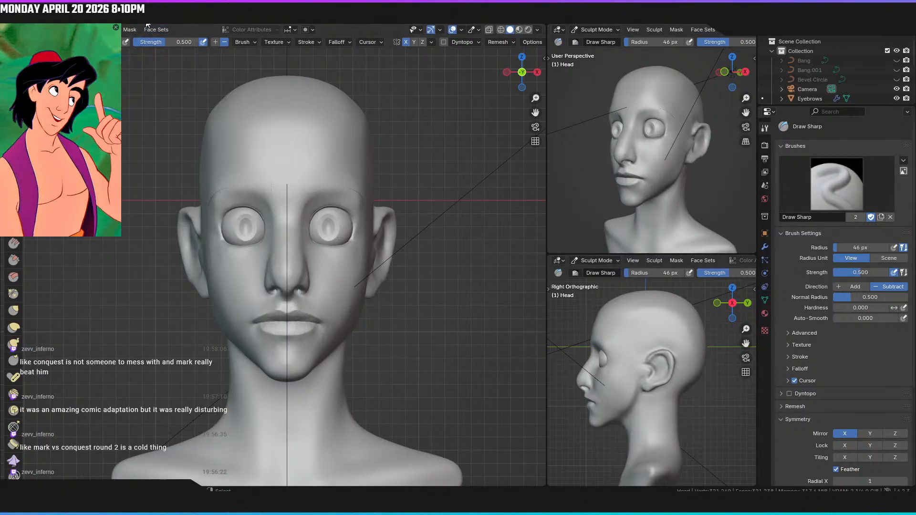
left_click(128, 19)
left_click(497, 211)
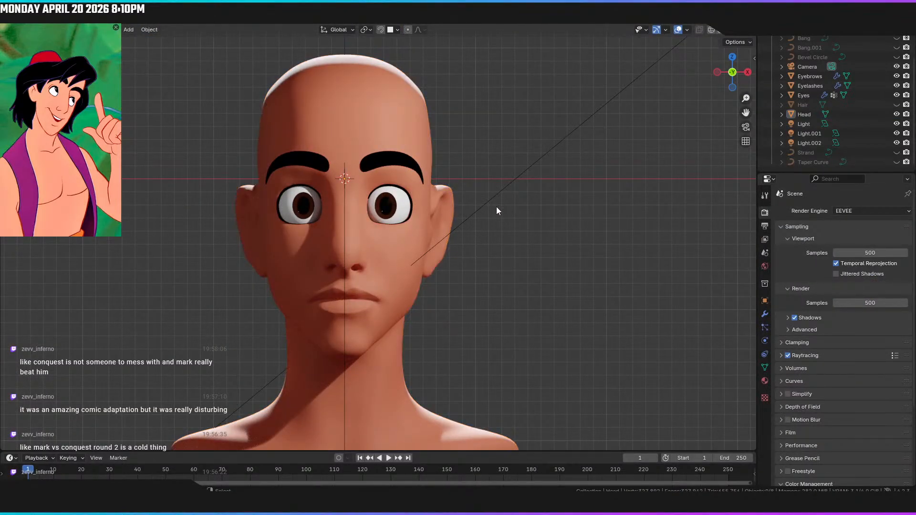
middle_click_drag(439, 221, 349, 284)
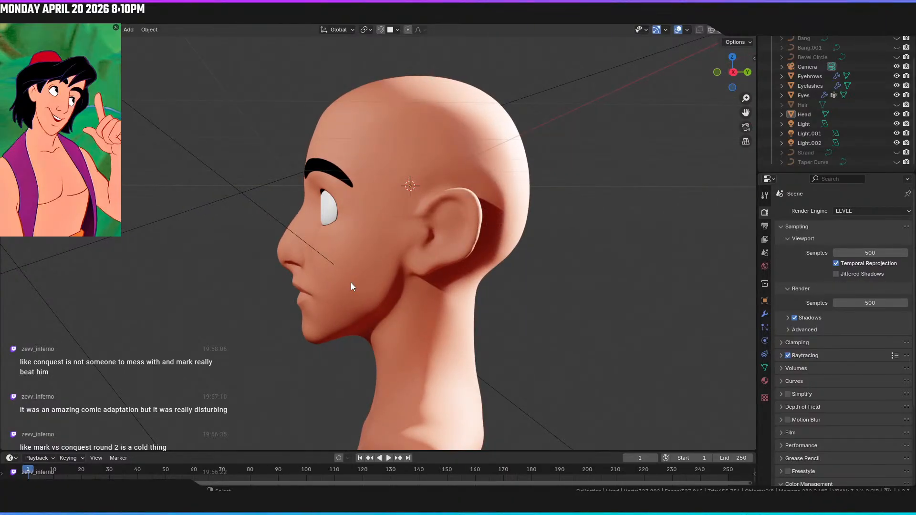
key("KP_3")
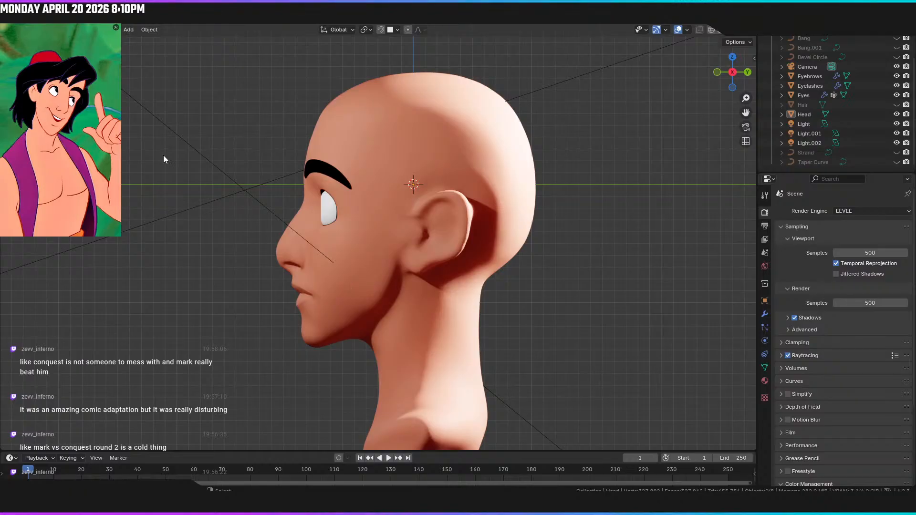
Return to the sculpting workspace and add short Draw Sharp strokes beneath the nose wing at the nostril's outer end
left_click(330, 243)
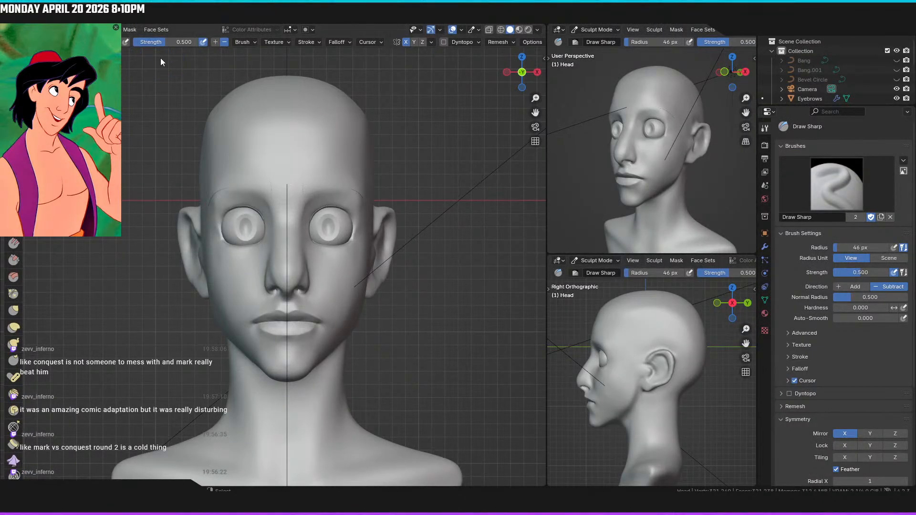
middle_click_drag(161, 58, 251, 279)
scroll(286, 258, "up", 8)
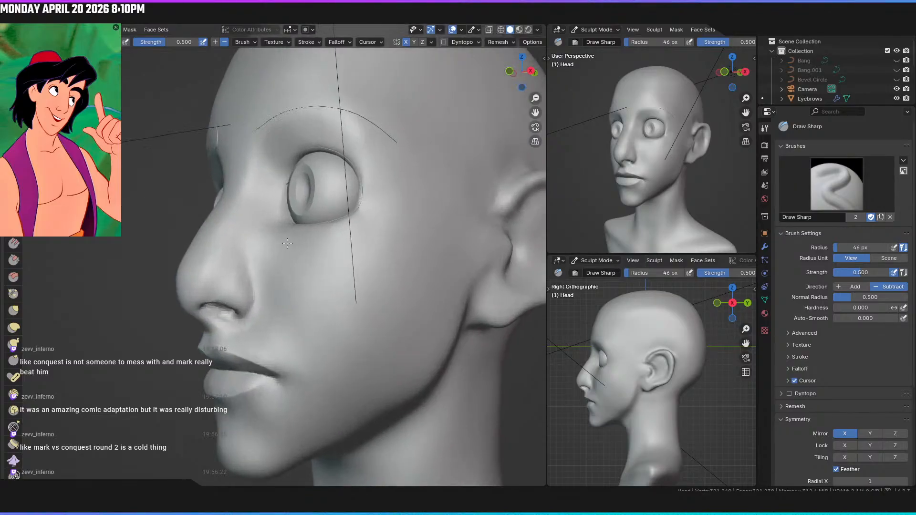
scroll(280, 254, "up", 3)
mouse_move(243, 282)
left_mouse_down()
mouse_move(292, 270)
mouse_move(279, 282)
mouse_move(305, 248)
mouse_move(283, 193)
mouse_move(295, 233)
mouse_move(258, 264)
mouse_move(253, 297)
mouse_move(248, 290)
left_mouse_up()
mouse_move(247, 292)
middle_mouse_down()
mouse_move(286, 261)
mouse_move(279, 266)
middle_mouse_up()
mouse_move(336, 251)
left_mouse_down()
mouse_move(287, 266)
mouse_move(325, 241)
mouse_move(329, 248)
left_mouse_up()
Reduce the Draw Sharp radius to 26 px and carve a finer crease from the nostril's outer end up around the nose wing
key("f")
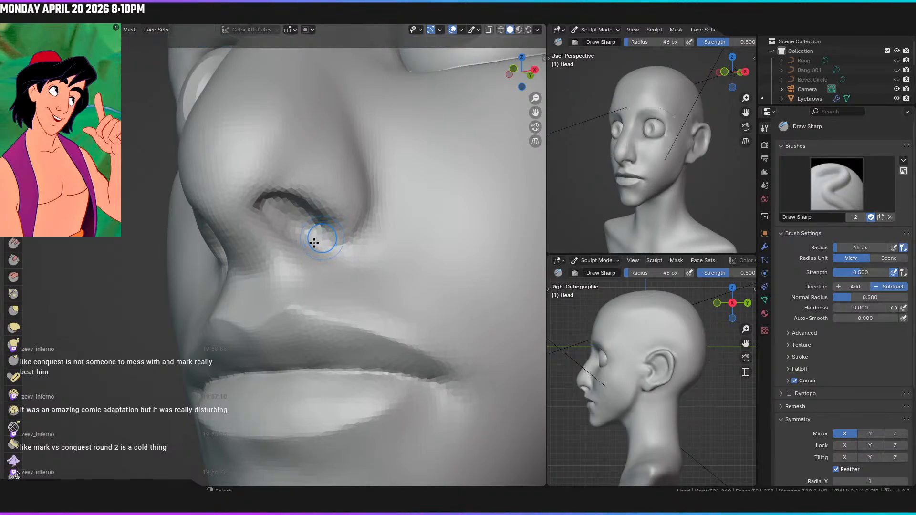
left_click(315, 241)
left_click_drag(337, 246, 363, 224)
mouse_move(379, 207)
middle_mouse_down()
mouse_move(256, 272)
mouse_move(243, 250)
middle_mouse_up()
mouse_move(224, 279)
left_mouse_down()
mouse_move(217, 284)
mouse_move(210, 223)
mouse_move(227, 288)
mouse_move(219, 206)
left_mouse_up()
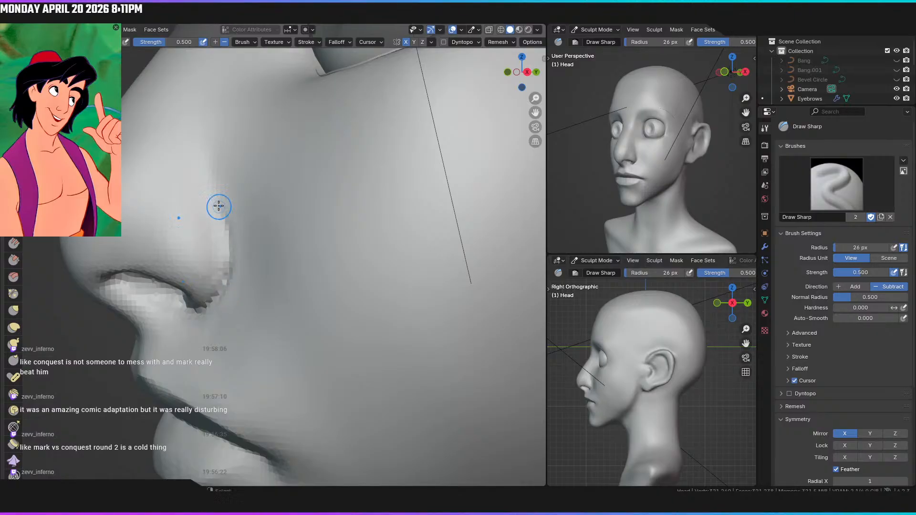
Set the Draw Sharp radius to 46 px and deepen the crease beneath the nose wing at the nostril's outer end
mouse_move(230, 271)
left_mouse_down()
mouse_move(211, 202)
mouse_move(232, 274)
left_mouse_up()
middle_click_drag(233, 274, 301, 250)
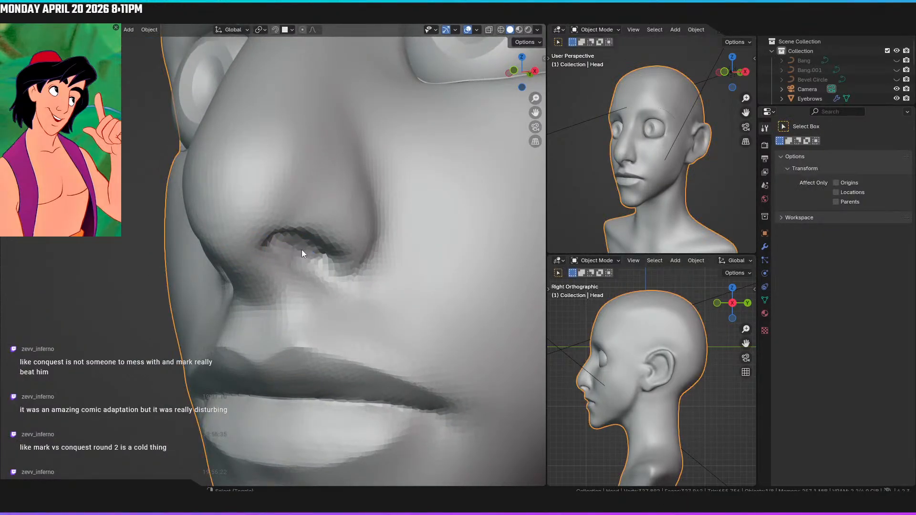
left_click_drag(302, 250, 311, 265)
key("f")
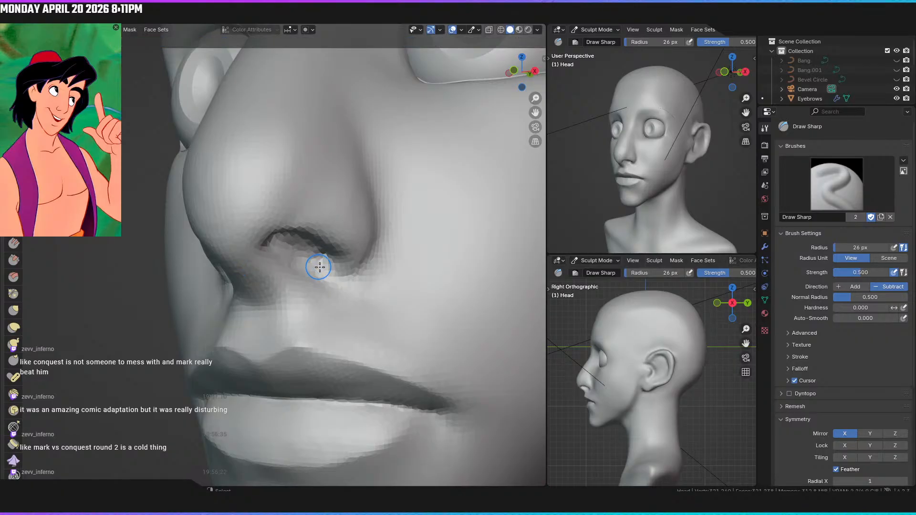
left_click(328, 268)
mouse_move(319, 270)
middle_mouse_down("ctrl")
mouse_move(323, 248)
mouse_move(272, 234)
middle_mouse_up("ctrl")
mouse_move(274, 260)
left_mouse_down()
mouse_move(318, 279)
mouse_move(374, 257)
left_mouse_up()
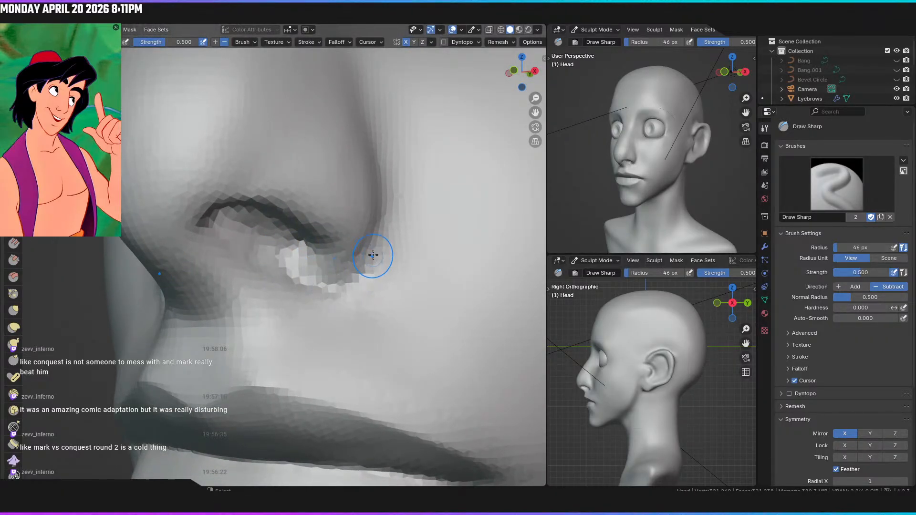
left_click_drag(314, 285, 370, 268)
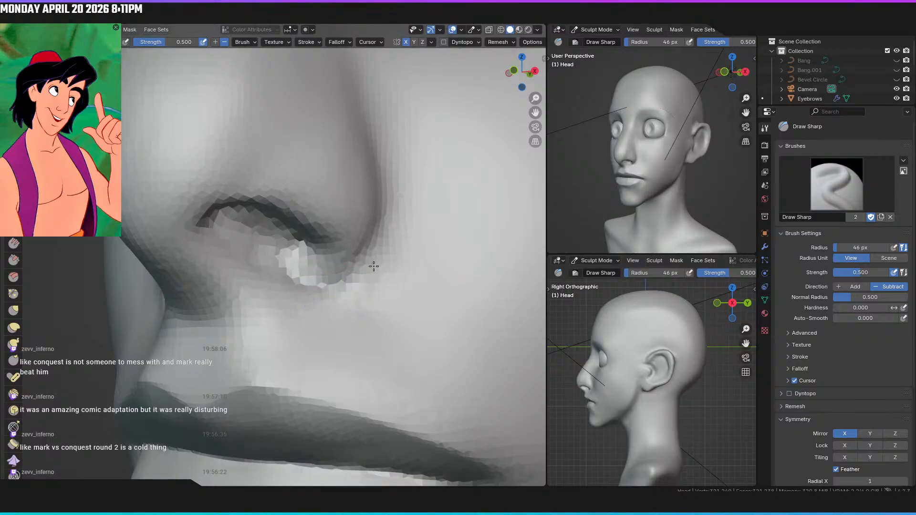
Carve the Draw Sharp crease further up behind the nose wing, from the nostril's outer corner along the cheek side
mouse_move(381, 216)
middle_mouse_down()
mouse_move(316, 244)
mouse_move(225, 239)
middle_mouse_up()
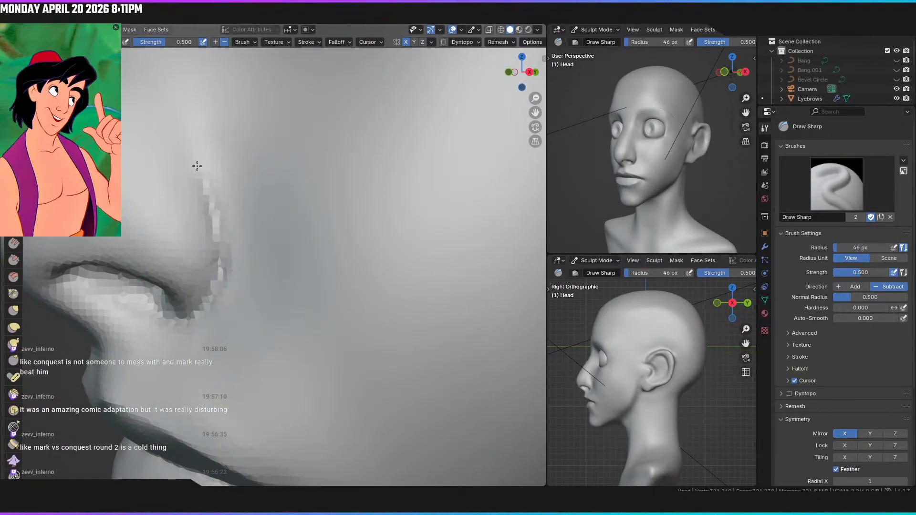
scroll(212, 229, "down", 4)
left_click_drag(247, 254, 232, 189)
middle_click_drag(220, 285, 247, 260)
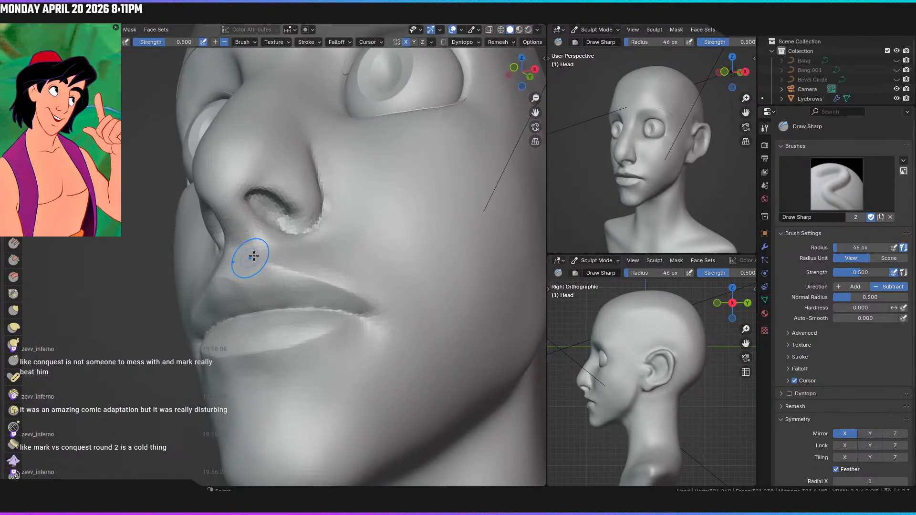
scroll(248, 260, "up", 4)
mouse_move(302, 195)
middle_mouse_down()
mouse_move(268, 228)
mouse_move(270, 241)
middle_mouse_up()
mouse_move(270, 241)
left_mouse_down()
mouse_move(286, 271)
mouse_move(341, 260)
mouse_move(356, 189)
mouse_move(335, 115)
left_mouse_up()
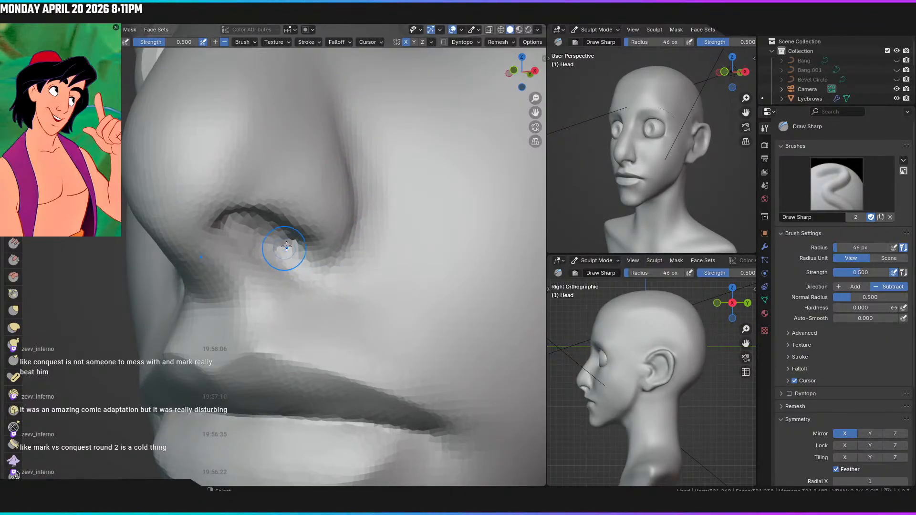
Switch to the Grab brush with a 48 px radius and reshape the nose wing in right profile
scroll(284, 248, "down", 5)
key("KP_1")
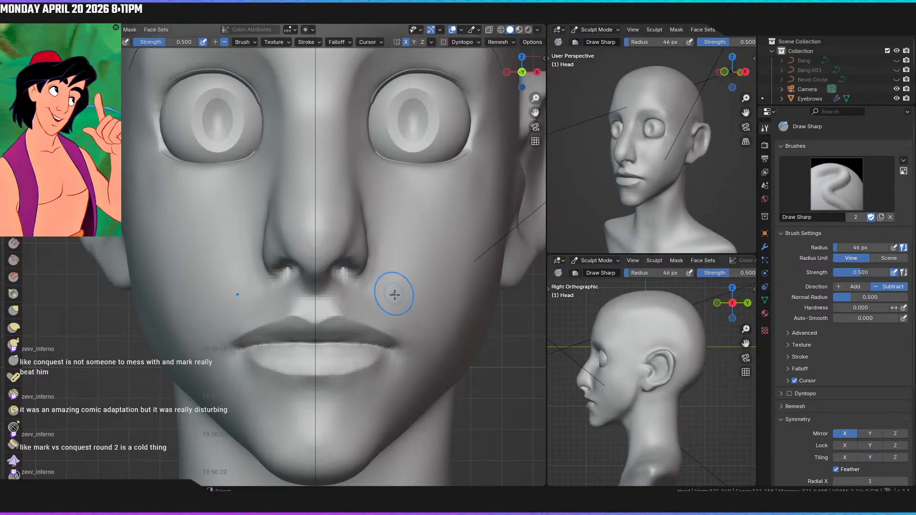
scroll(394, 293, "up", 5)
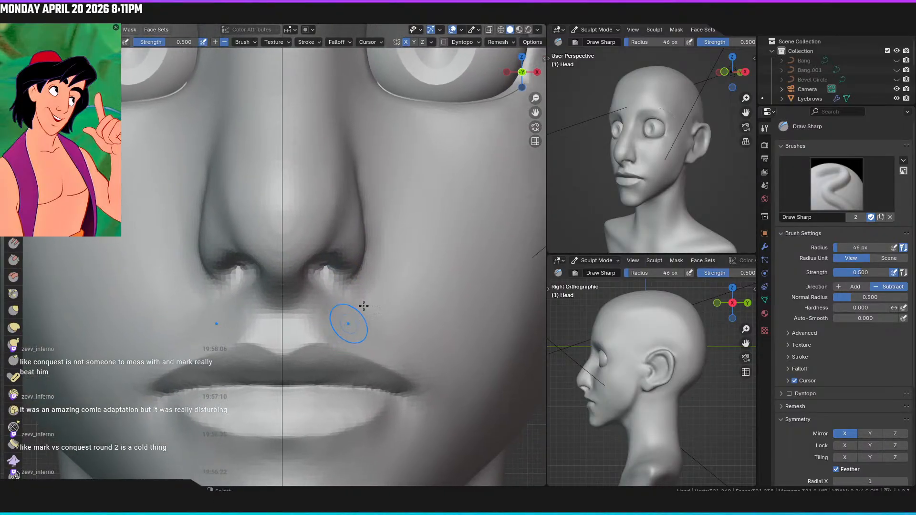
scroll(406, 288, "up", 2)
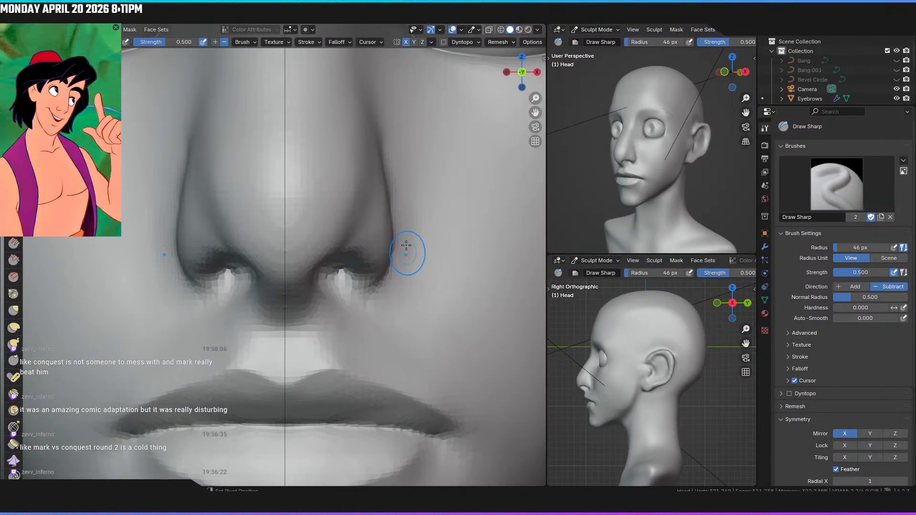
scroll(382, 330, "down", 4)
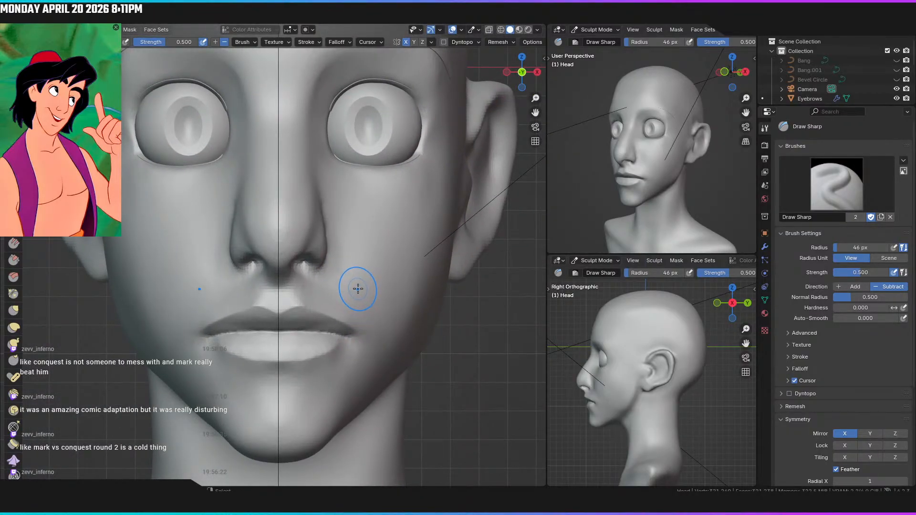
key("KP_3")
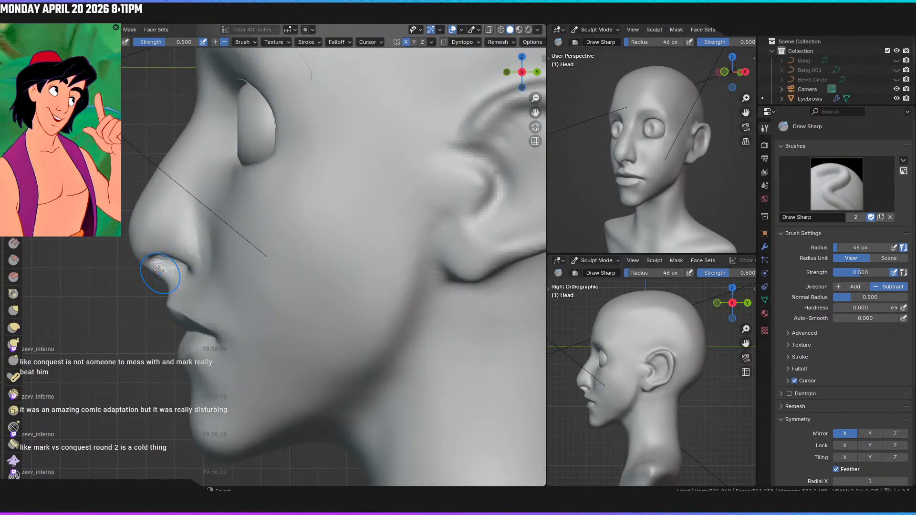
mouse_move(177, 268)
middle_mouse_down("ctrl")
mouse_move(196, 237)
mouse_move(188, 281)
middle_mouse_up("ctrl")
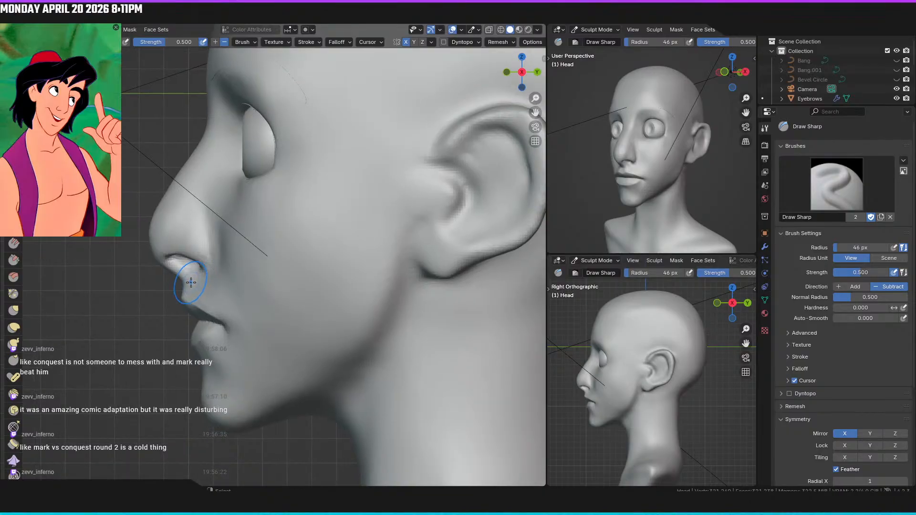
key("g")
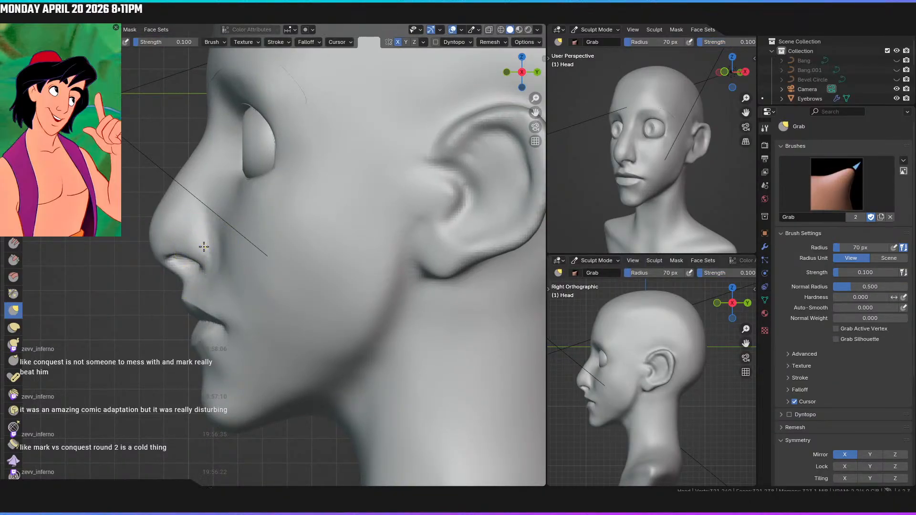
key("f")
left_click(210, 242)
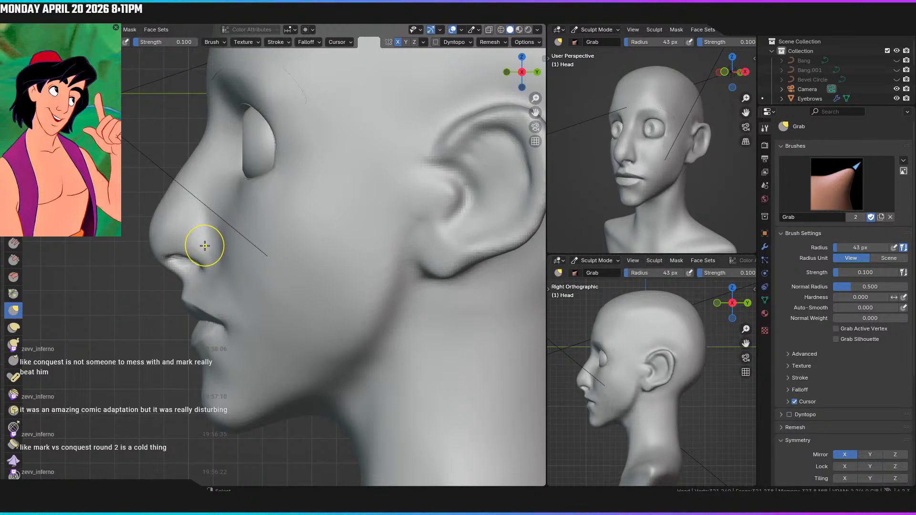
key("f")
left_click(203, 246)
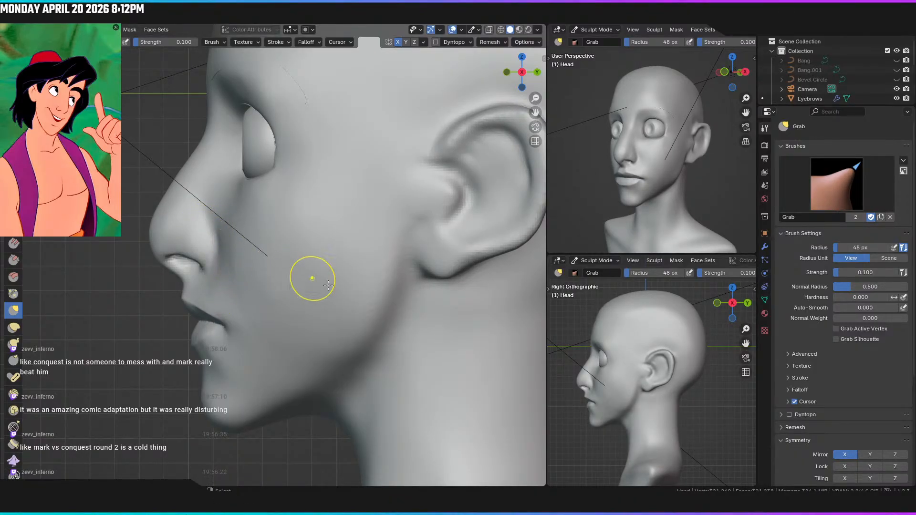
Build up the lower outer floor of the nostril with short Clay Strips strokes at 48 px radius and 0.600 strength
key("KP_1")
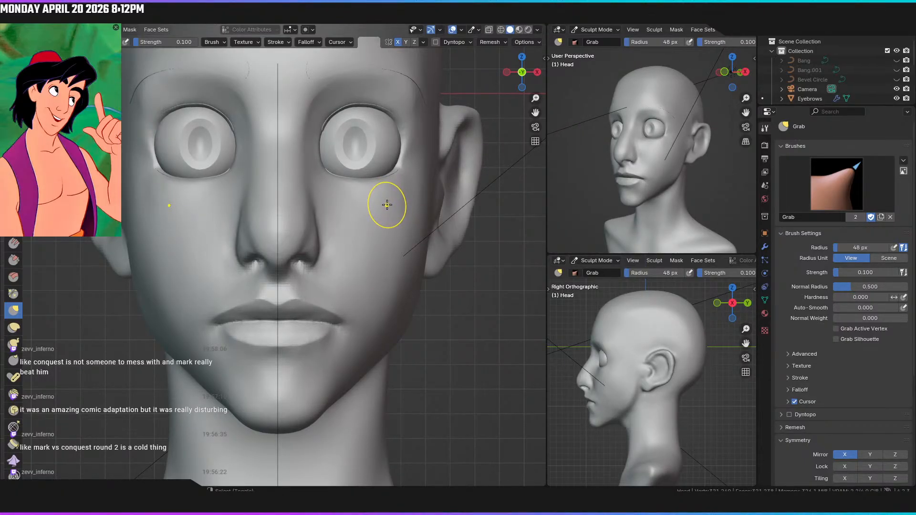
mouse_move(381, 198)
middle_mouse_down()
mouse_move(286, 219)
mouse_move(289, 204)
mouse_move(341, 215)
mouse_move(310, 218)
middle_mouse_up()
mouse_move(272, 268)
middle_mouse_down()
mouse_move(342, 243)
mouse_move(323, 237)
mouse_move(347, 238)
middle_mouse_up()
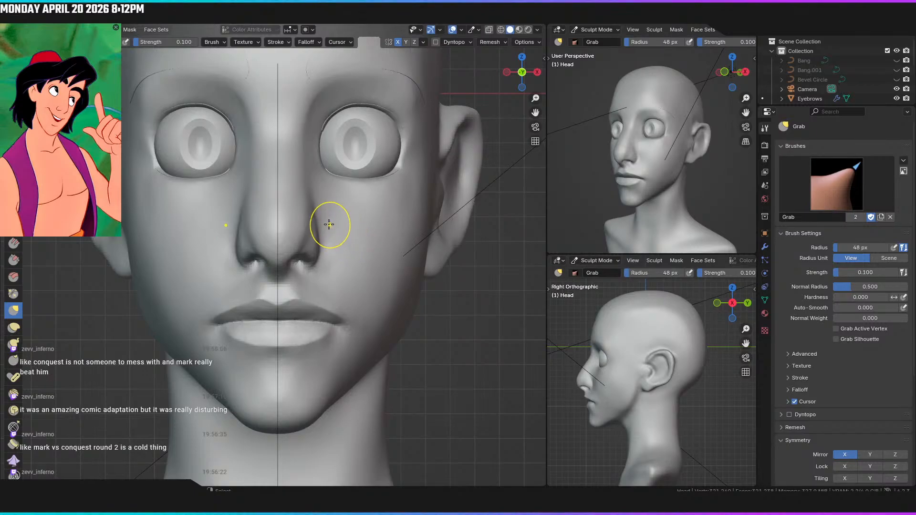
scroll(328, 223, "up", 8)
mouse_move(342, 145)
middle_mouse_down()
mouse_move(333, 168)
mouse_move(341, 185)
mouse_move(328, 192)
mouse_move(368, 204)
mouse_move(338, 212)
middle_mouse_up()
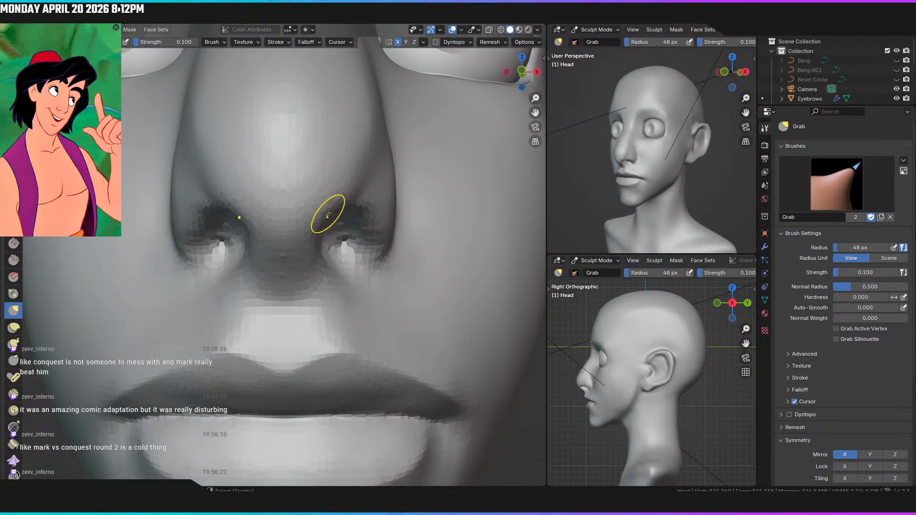
middle_click_drag(325, 213, 302, 193)
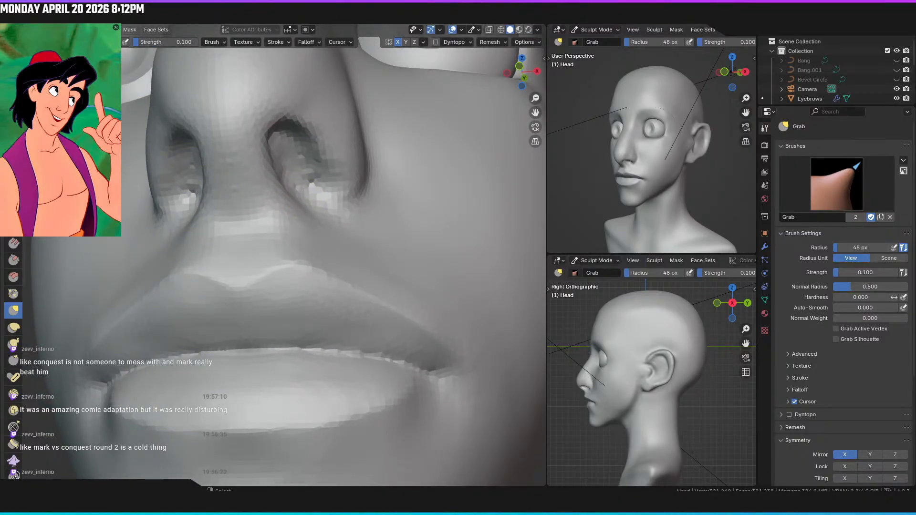
key("c")
mouse_move(212, 153)
middle_mouse_down()
mouse_move(323, 139)
mouse_move(330, 212)
middle_mouse_up()
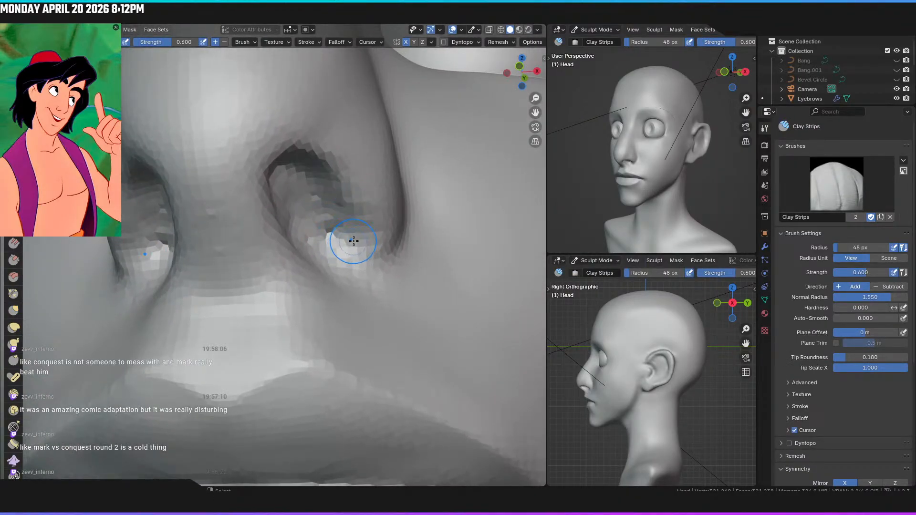
mouse_move(355, 236)
left_mouse_down()
mouse_move(338, 256)
mouse_move(359, 251)
mouse_move(365, 237)
left_mouse_up()
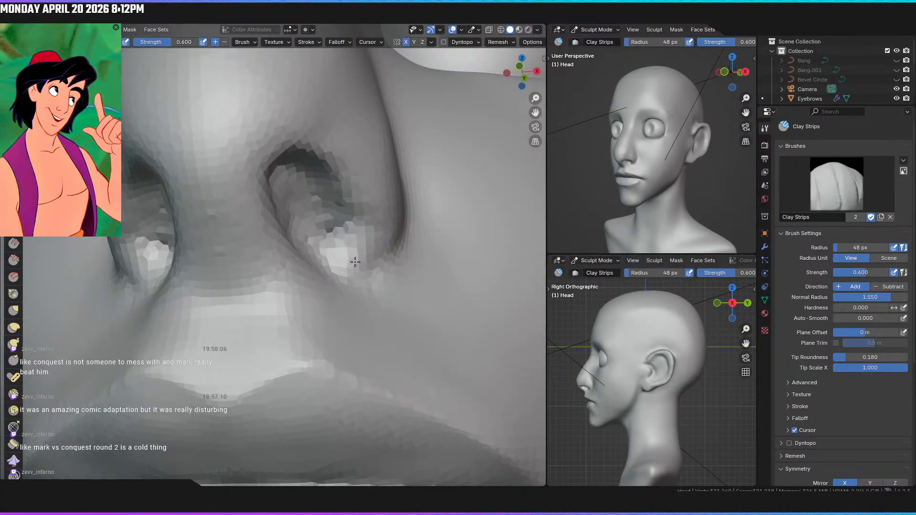
mouse_move(365, 239)
left_mouse_down()
mouse_move(379, 243)
mouse_move(328, 257)
left_mouse_up()
scroll(377, 254, "down", 2)
mouse_move(383, 254)
middle_mouse_down()
mouse_move(334, 252)
mouse_move(370, 252)
mouse_move(361, 249)
middle_mouse_up()
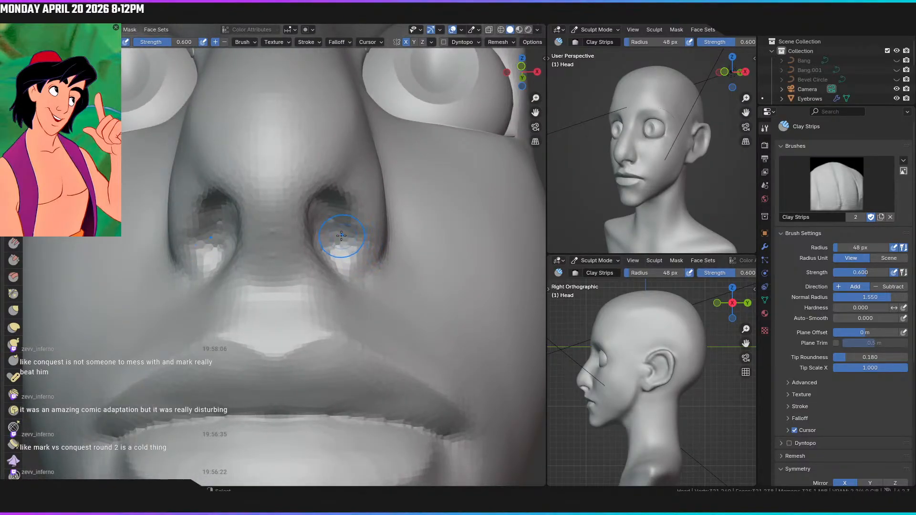
Hollow the nostril interior from below with subtracting Draw Sharp strokes at 48 px radius and 0.500 strength
key("KP_1")
scroll(342, 281, "down", 4)
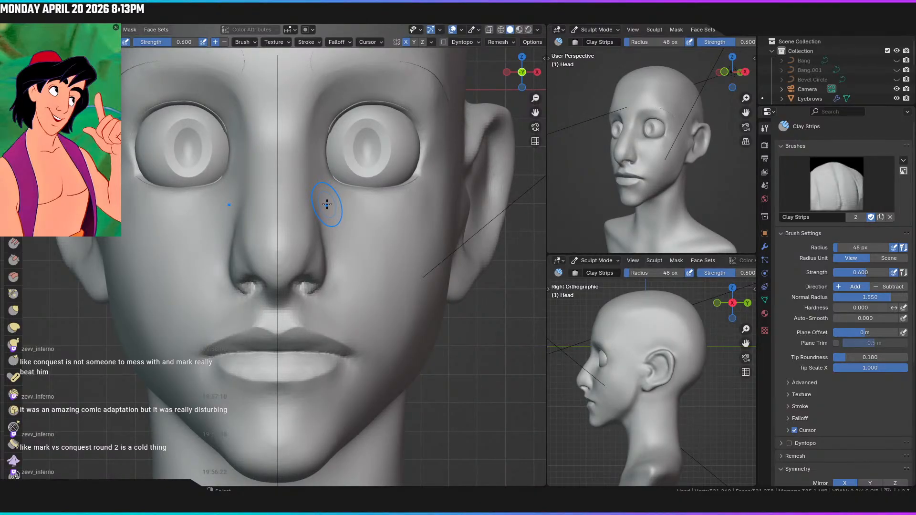
mouse_move(350, 257)
middle_mouse_down()
mouse_move(352, 219)
mouse_move(329, 229)
mouse_move(338, 245)
middle_mouse_up()
scroll(352, 210, "up", 4)
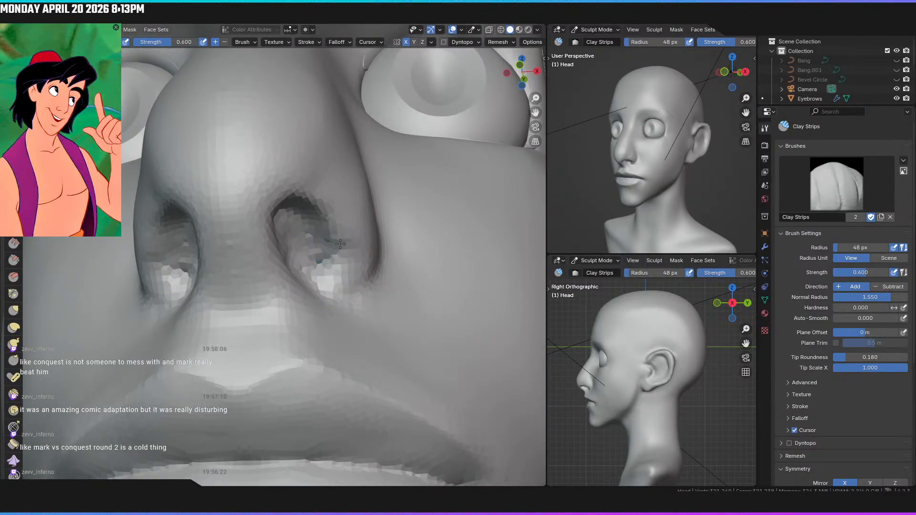
mouse_move(324, 257)
middle_mouse_down()
mouse_move(272, 292)
mouse_move(260, 281)
middle_mouse_up()
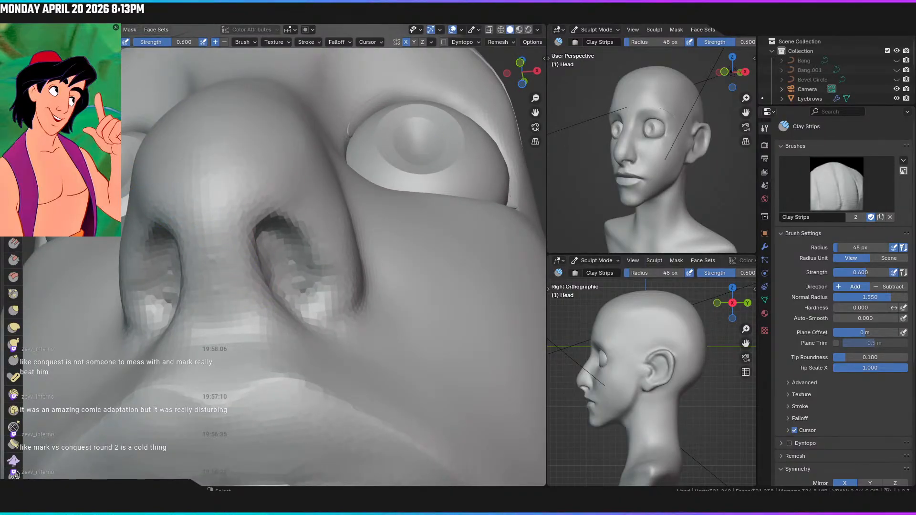
left_click(14, 75)
left_click_drag(282, 291, 264, 238)
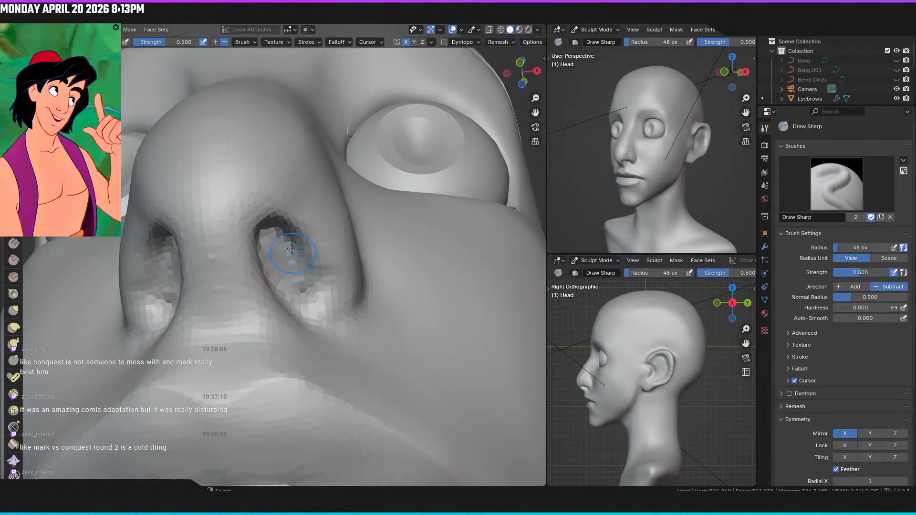
mouse_move(295, 279)
middle_mouse_down()
mouse_move(243, 237)
mouse_move(260, 224)
middle_mouse_up()
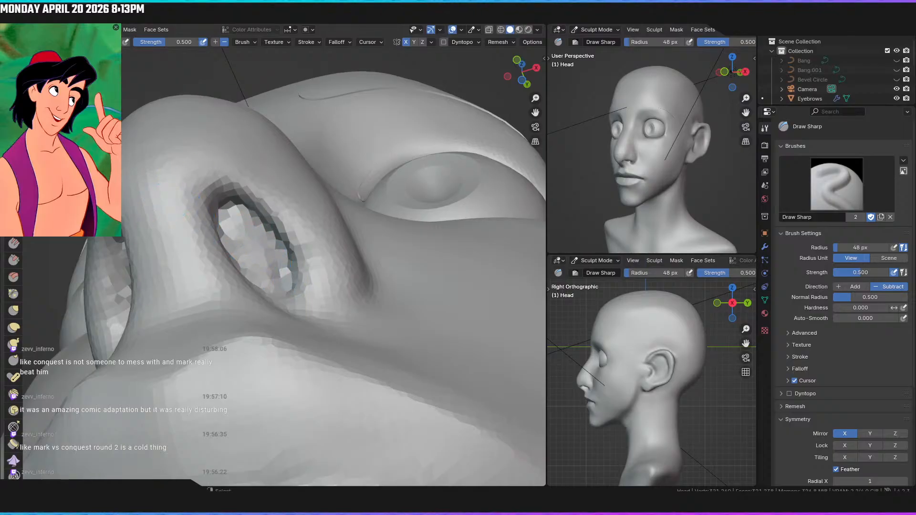
Flatten the rough inner surface of the nostril with the Scrape/Peaks brush at 48 px radius, working from several low angles
left_click(13, 261)
middle_click_drag(138, 245, 109, 273)
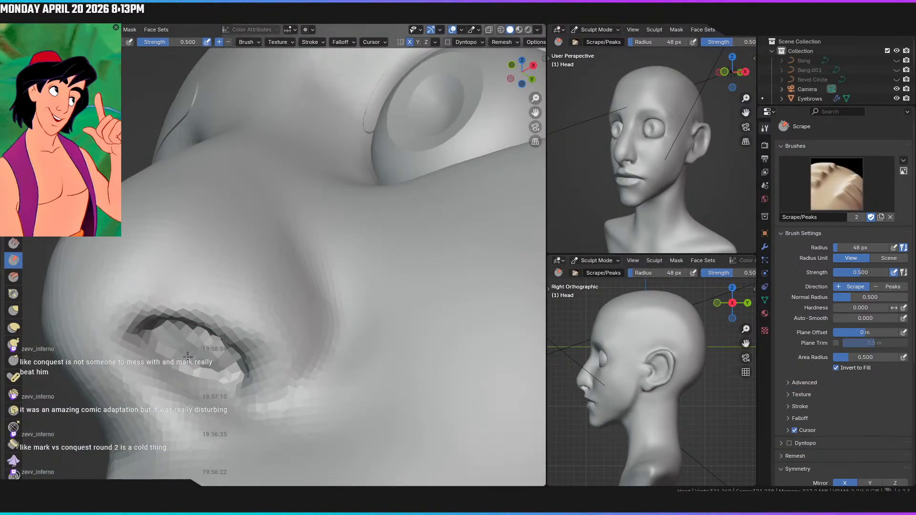
mouse_move(173, 334)
middle_mouse_down()
mouse_move(194, 311)
mouse_move(195, 321)
mouse_move(192, 278)
mouse_move(222, 333)
middle_mouse_up()
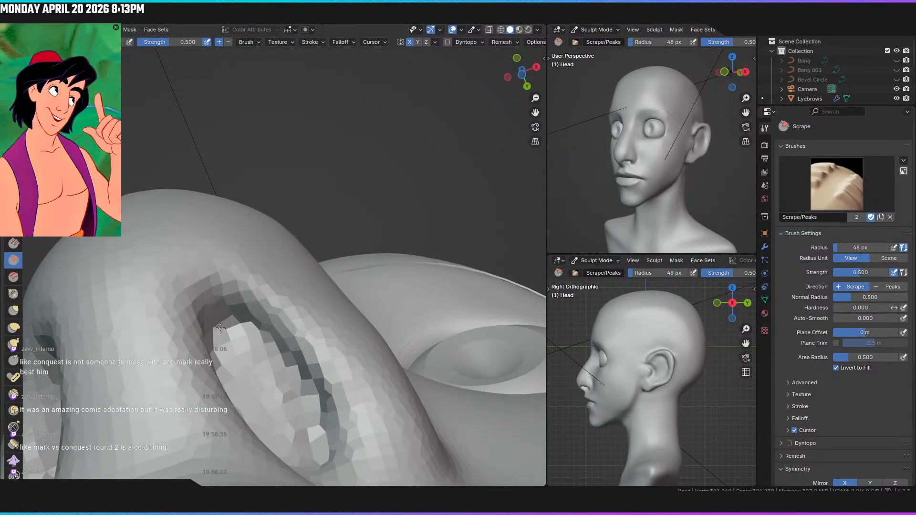
middle_click_drag(276, 327, 314, 286)
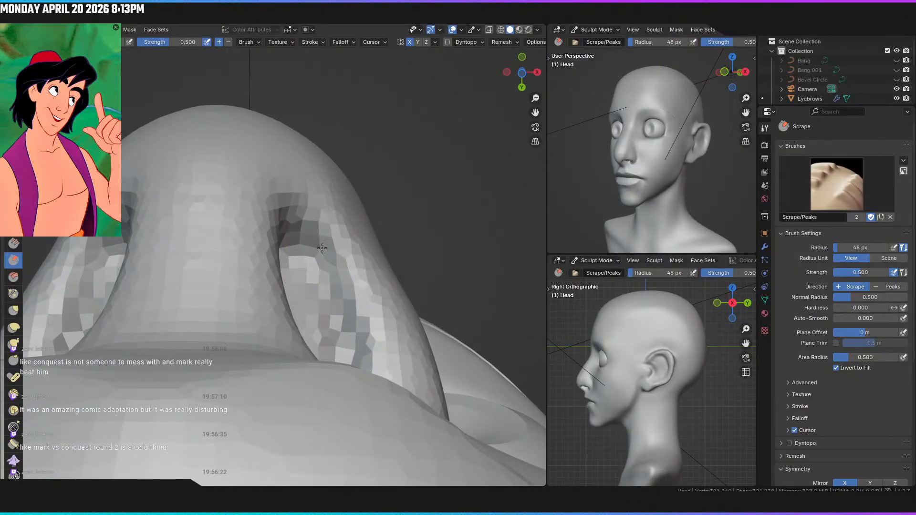
mouse_move(331, 341)
middle_mouse_down()
mouse_move(317, 328)
mouse_move(281, 208)
middle_mouse_up()
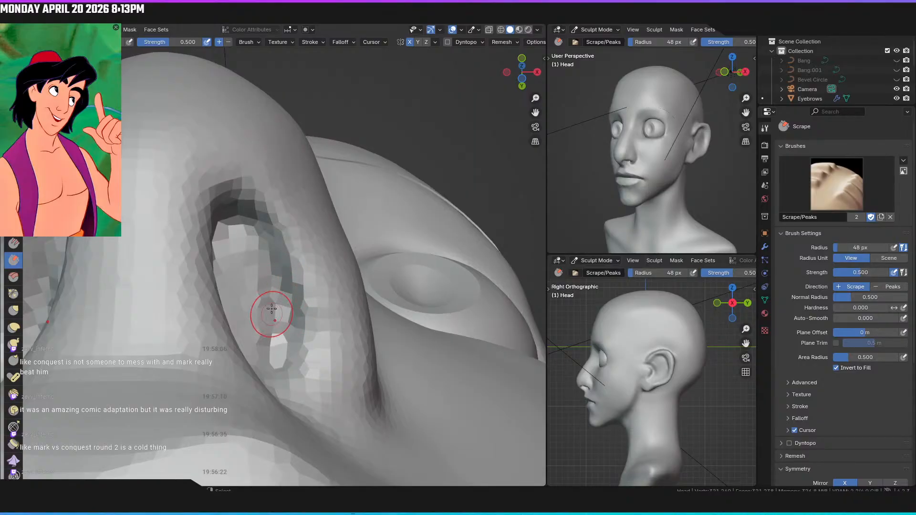
middle_click_drag(249, 307, 178, 343)
middle_click_drag(223, 297, 270, 254)
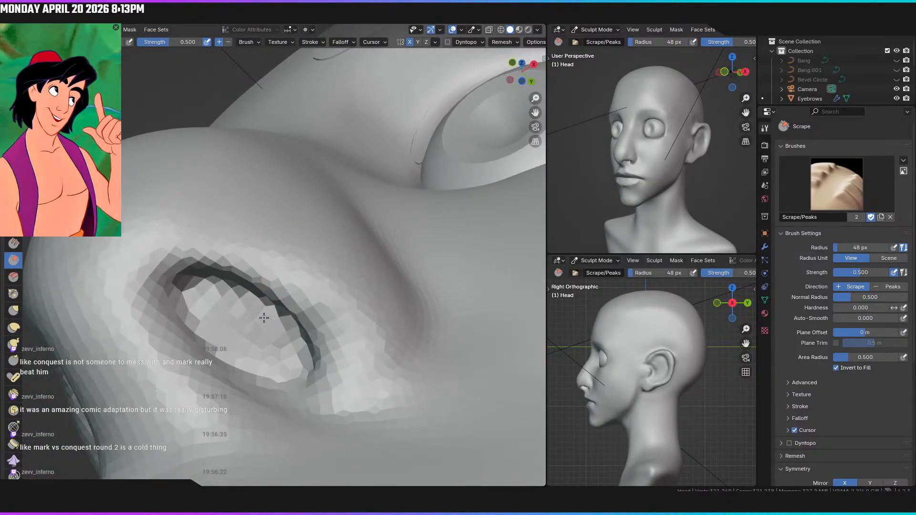
middle_click_drag(252, 320, 327, 307)
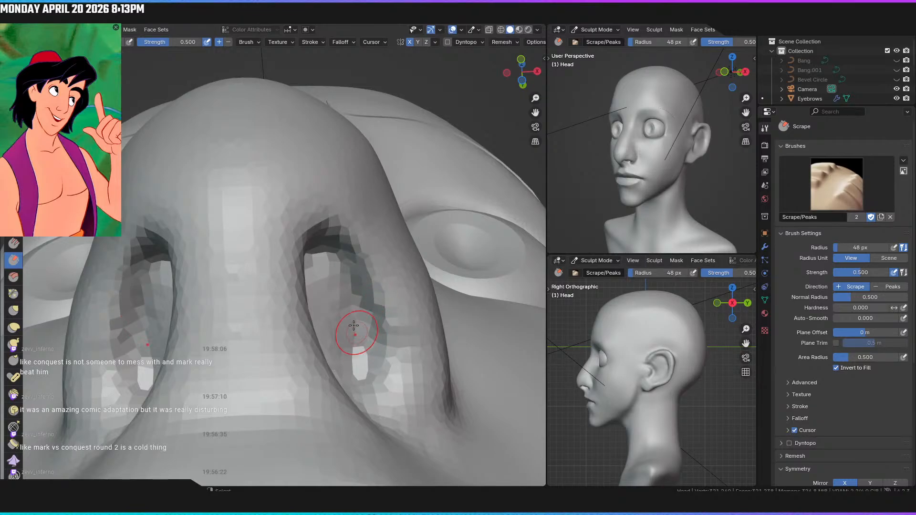
mouse_move(351, 327)
left_mouse_down()
mouse_move(360, 362)
mouse_move(358, 302)
mouse_move(374, 342)
mouse_move(382, 317)
left_mouse_up()
middle_click_drag(377, 310, 244, 313)
mouse_move(244, 312)
left_mouse_down()
mouse_move(210, 286)
mouse_move(230, 293)
mouse_move(247, 284)
mouse_move(273, 300)
left_mouse_up()
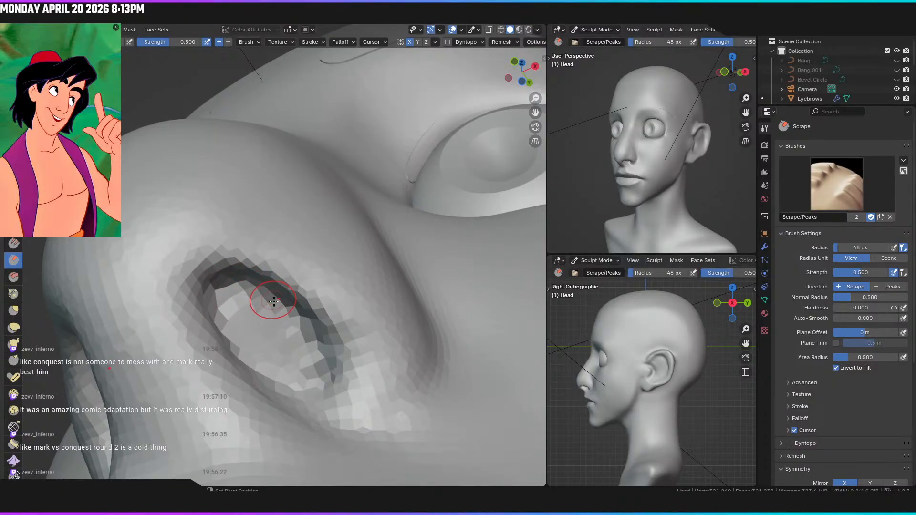
Flatten the skin beside the nostril with a short Scrape/Peaks stroke at 48 px radius and 0.500 strength, seen from below
scroll(277, 312, "down", 5)
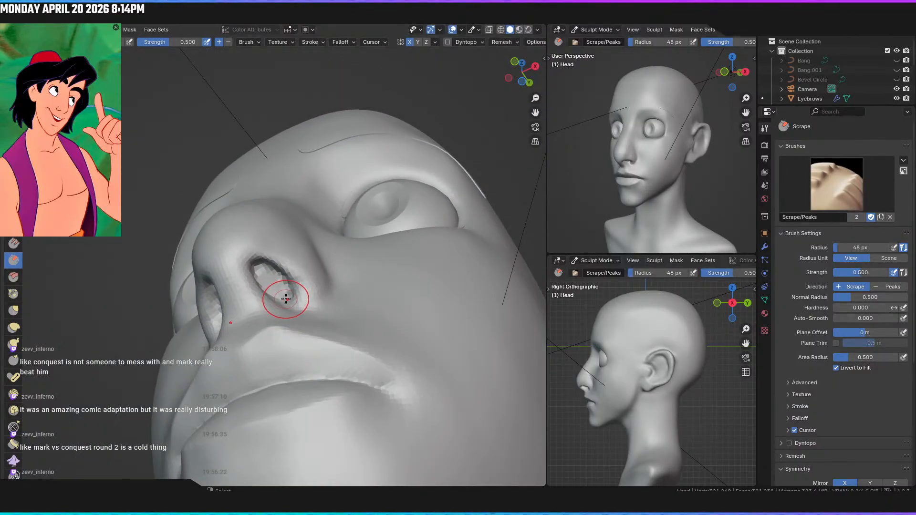
key("KP_1")
scroll(335, 256, "down", 4)
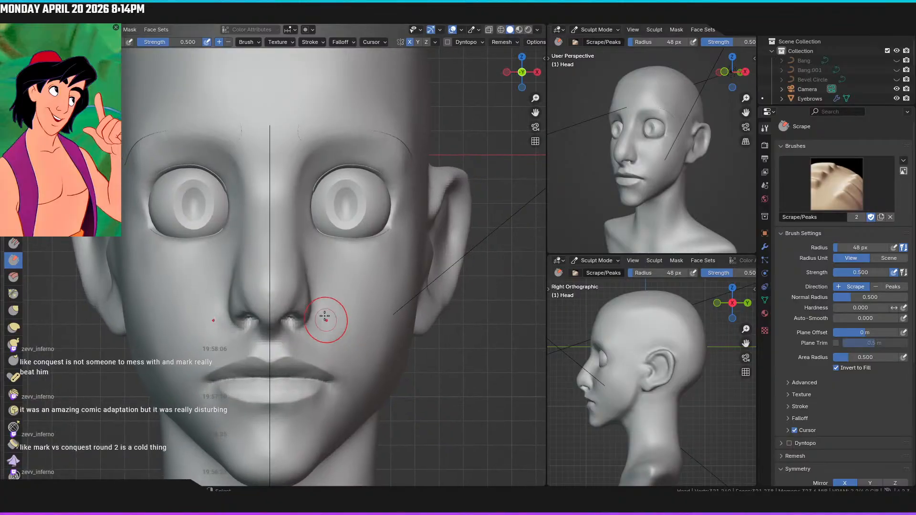
middle_click_drag(318, 311, 324, 174)
middle_click_drag(324, 290, 341, 359, "ctrl")
left_click_drag(331, 360, 340, 377)
Swell the inner nostril surface with a short Blob brush stroke at 48 px radius and 0.500 strength, seen from below
key("KP_1")
middle_click_drag(359, 240, 369, 377, "ctrl")
middle_click_drag(353, 337, 350, 371, "ctrl")
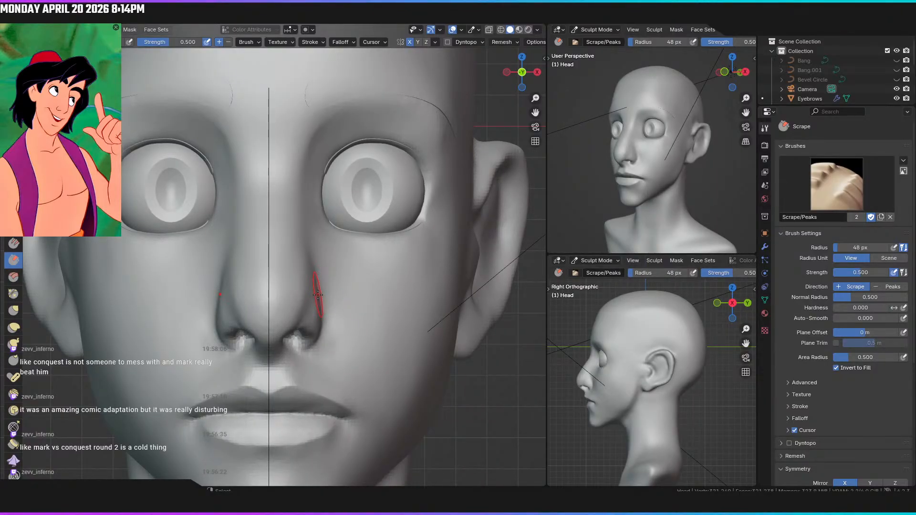
middle_click_drag(316, 297, 261, 229)
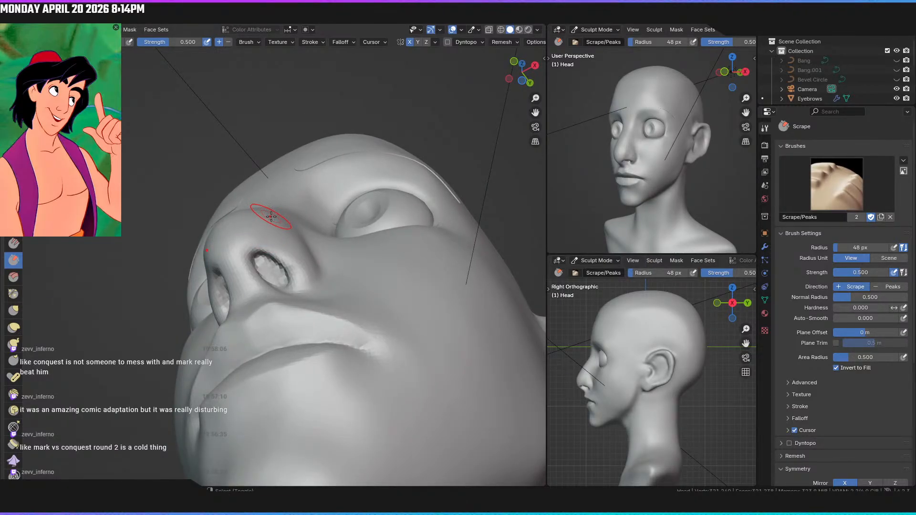
mouse_move(263, 276)
middle_mouse_down()
mouse_move(261, 313)
mouse_move(275, 287)
middle_mouse_up()
scroll(276, 288, "up", 4)
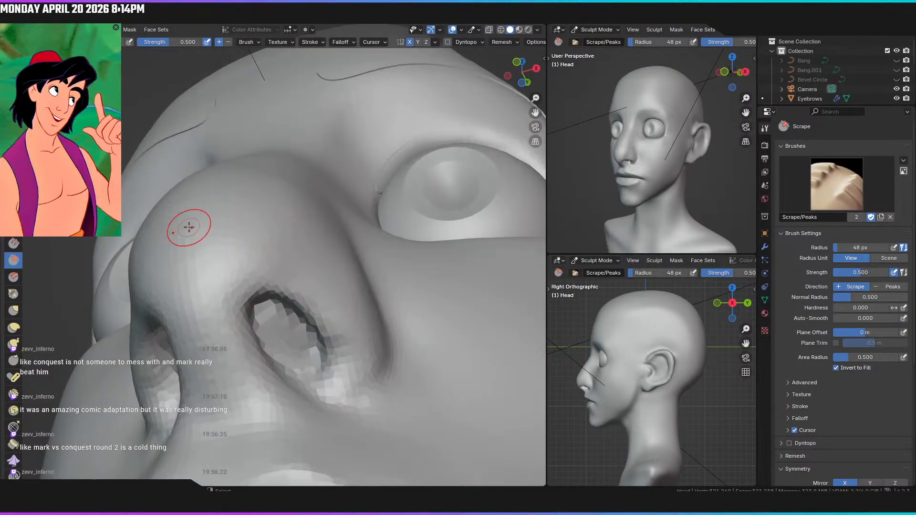
left_click(13, 176)
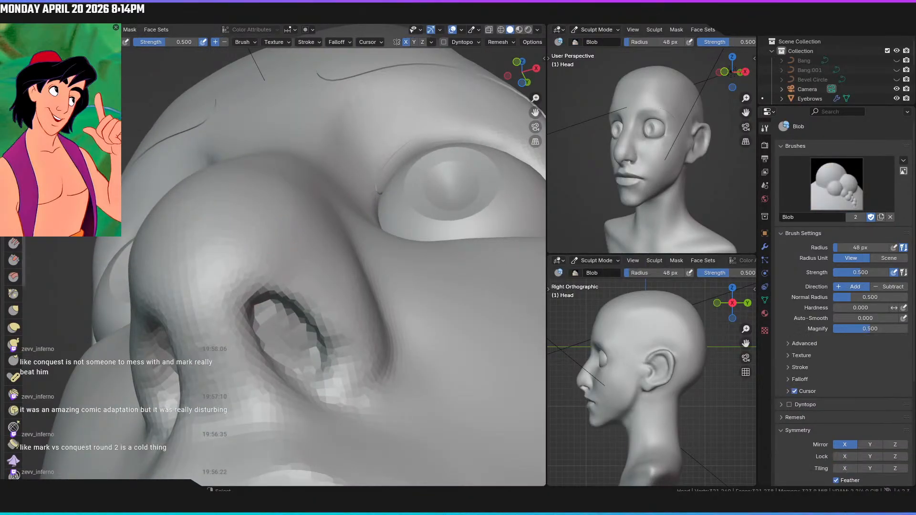
scroll(283, 330, "up", 2)
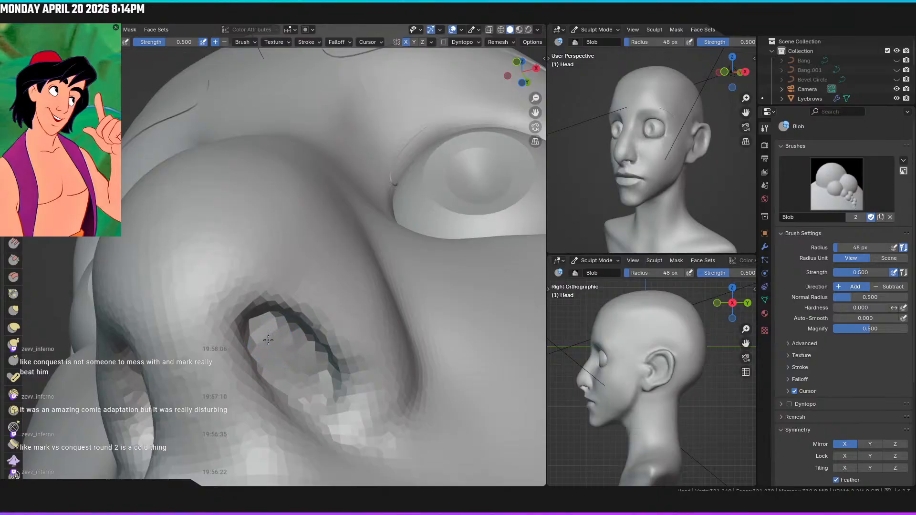
mouse_move(269, 353)
left_mouse_down()
mouse_move(272, 326)
mouse_move(276, 343)
left_mouse_up()
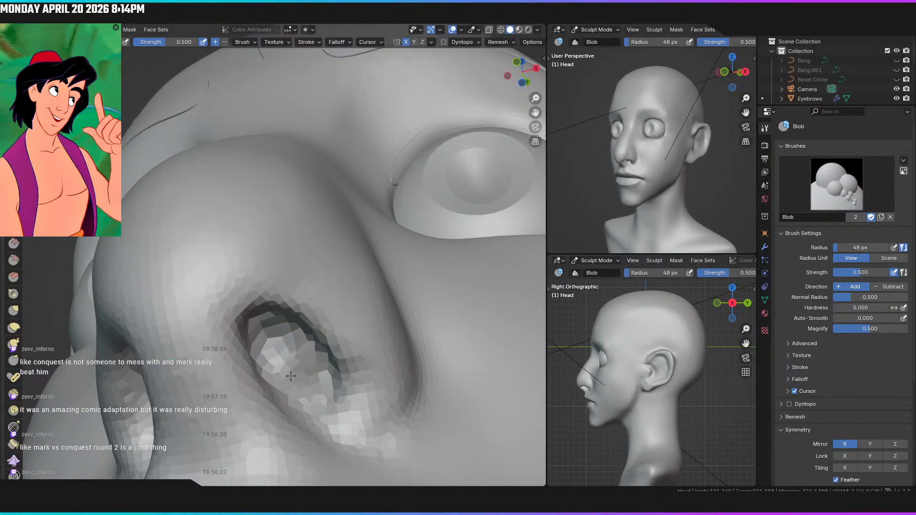
Examine the nostril shape from the front, the three-quarter side and low angles
key("KP_1")
scroll(376, 359, "up", 2)
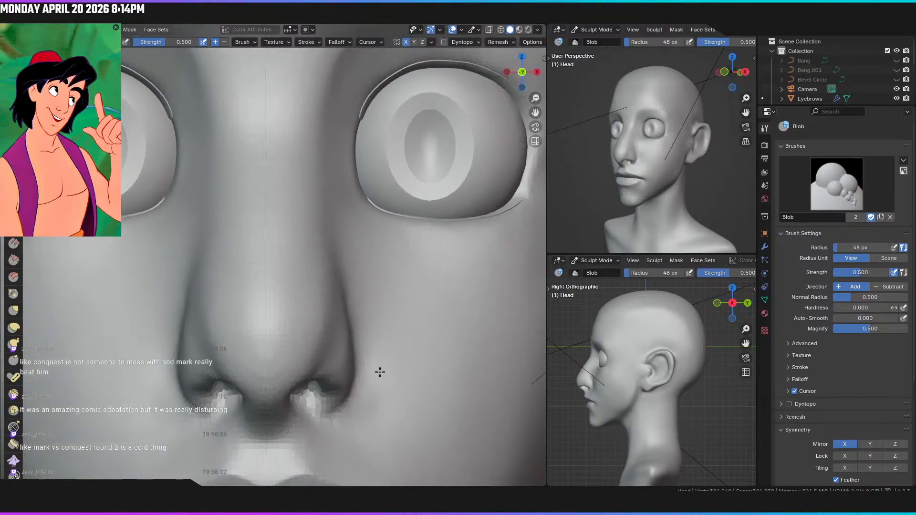
scroll(376, 359, "down", 5)
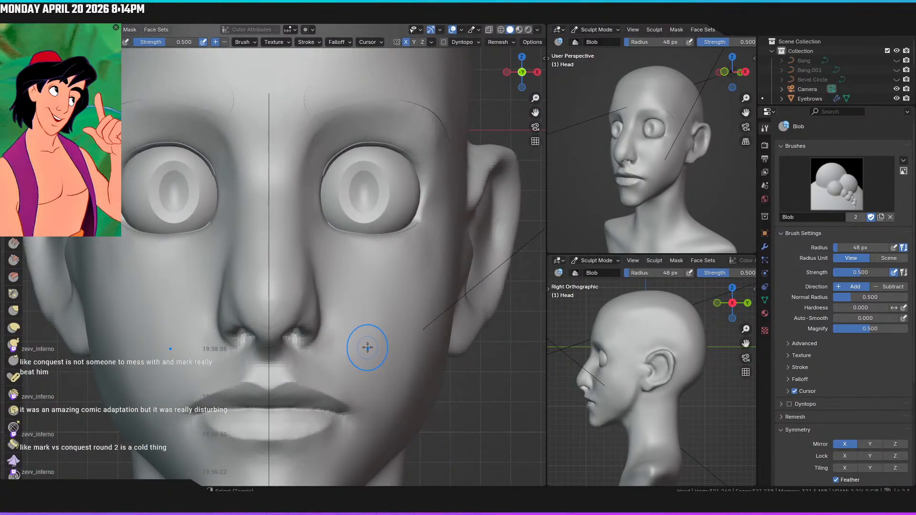
mouse_move(364, 337)
middle_mouse_down()
mouse_move(263, 272)
mouse_move(291, 234)
mouse_move(293, 311)
middle_mouse_up()
scroll(263, 273, "up", 4)
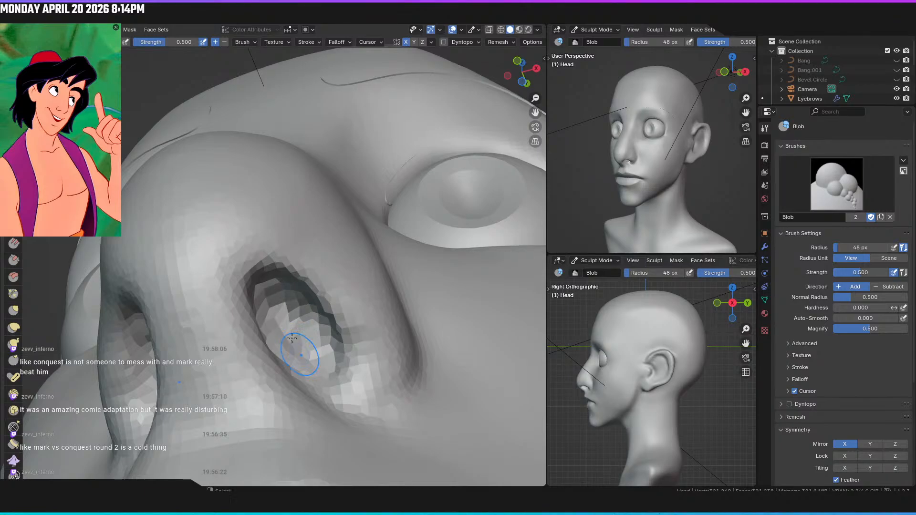
key("KP_1")
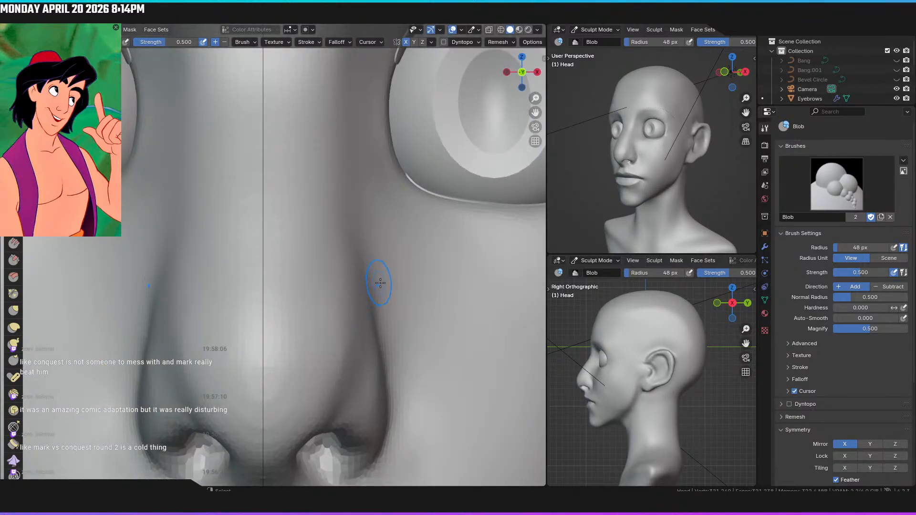
scroll(382, 334, "down", 4)
scroll(406, 380, "down", 3)
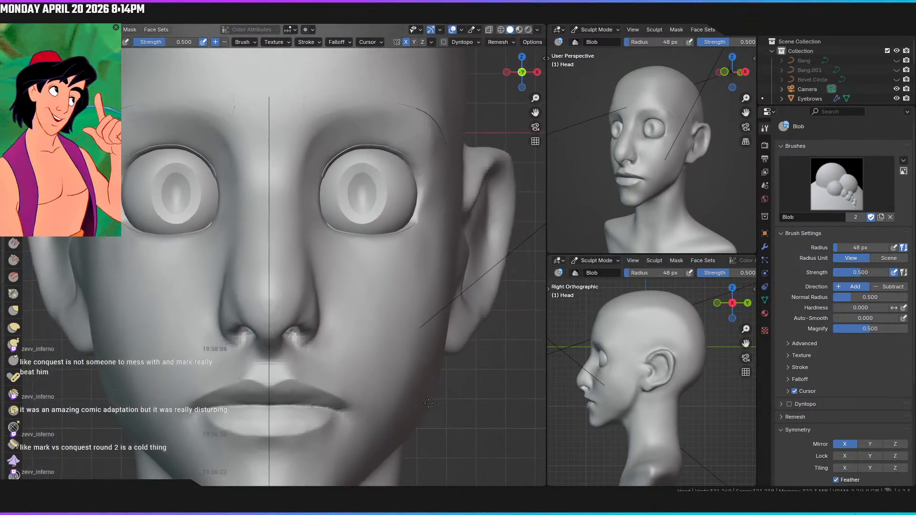
mouse_move(337, 306)
middle_mouse_down()
mouse_move(252, 305)
mouse_move(299, 316)
mouse_move(324, 340)
middle_mouse_up()
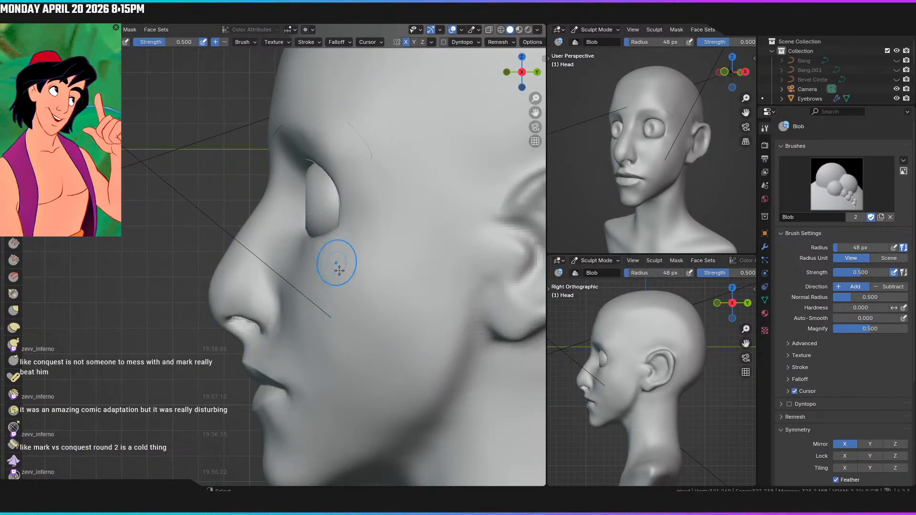
scroll(351, 351, "down", 5)
mouse_move(365, 331)
middle_mouse_down()
mouse_move(444, 334)
mouse_move(373, 356)
middle_mouse_up()
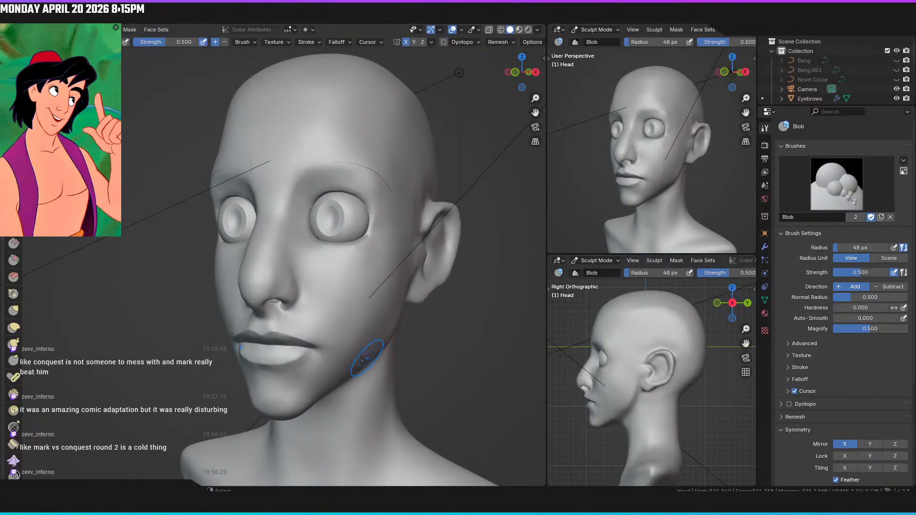
scroll(358, 284, "up", 3)
middle_click_drag(358, 284, 362, 210)
scroll(334, 296, "up", 2)
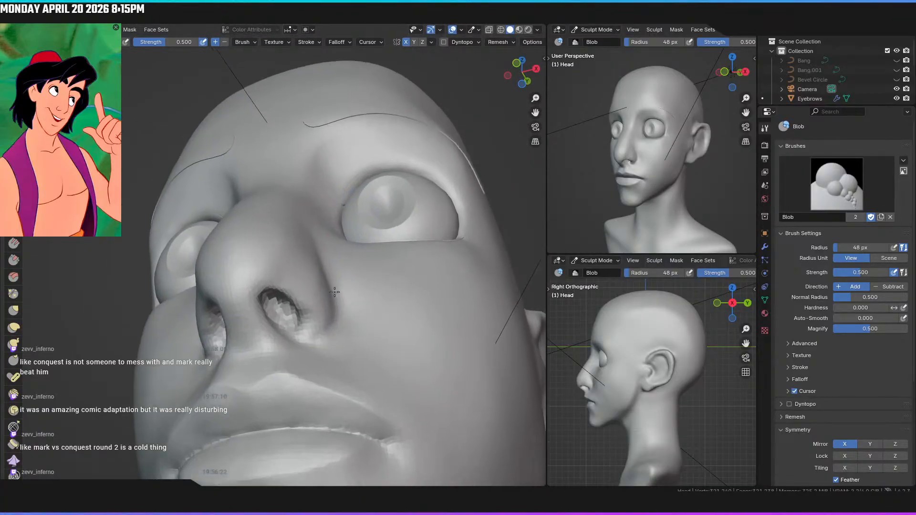
scroll(334, 295, "up", 2)
middle_click_drag(334, 295, 321, 367)
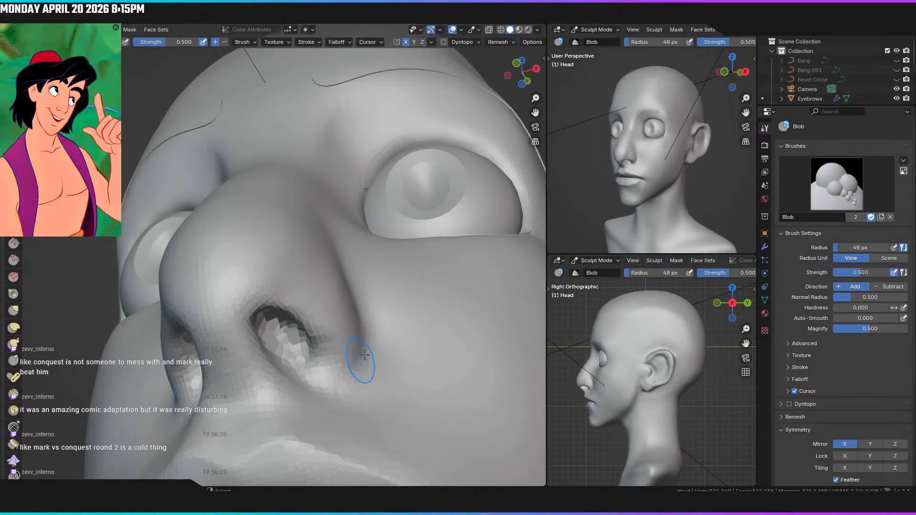
Compare the nostril and nose in right profile, from below and in a full front view of the head
key("KP_3")
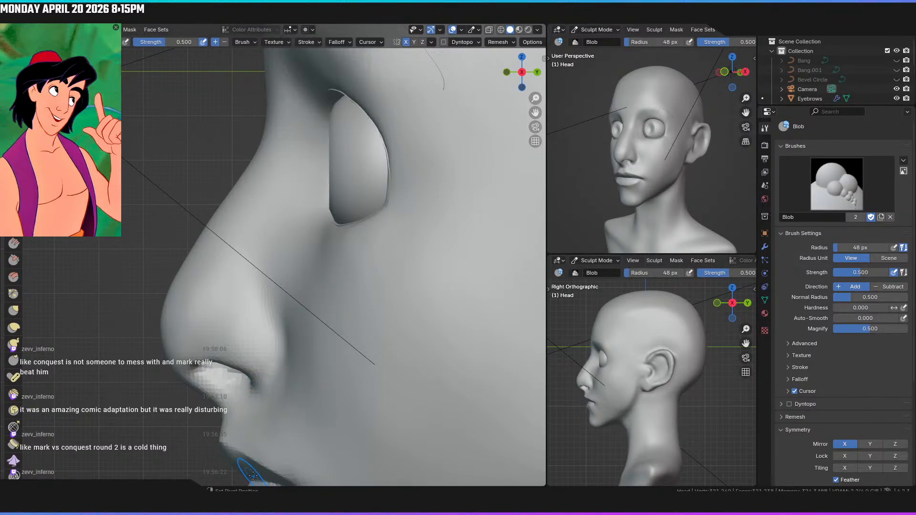
middle_click_drag(283, 456, 323, 372)
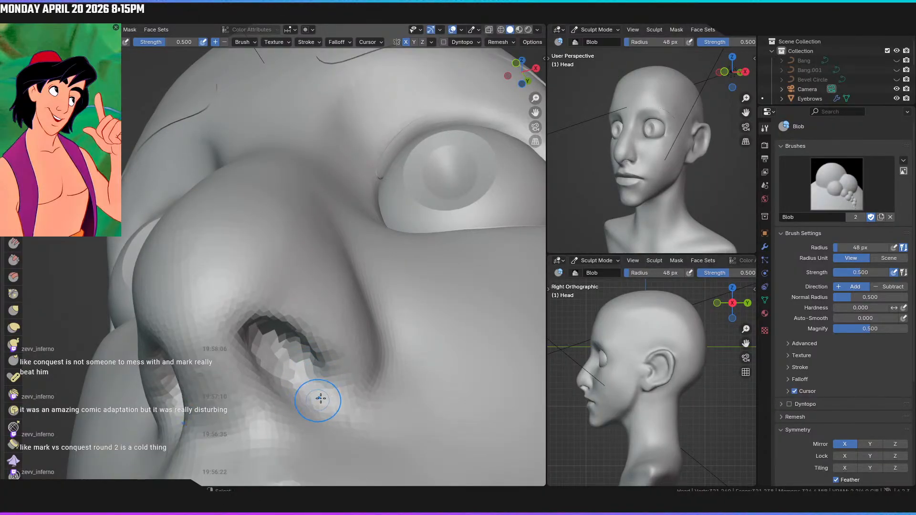
key("KP_3")
scroll(358, 401, "down", 3)
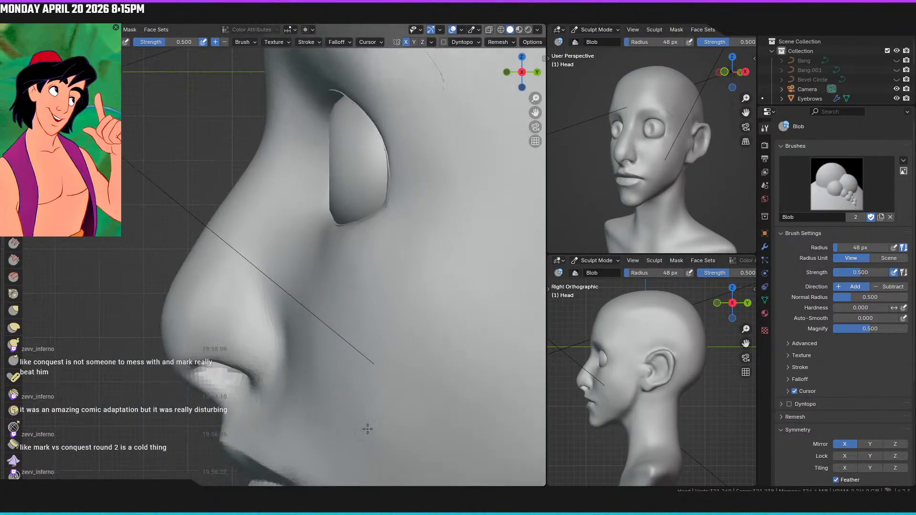
scroll(337, 374, "down", 4)
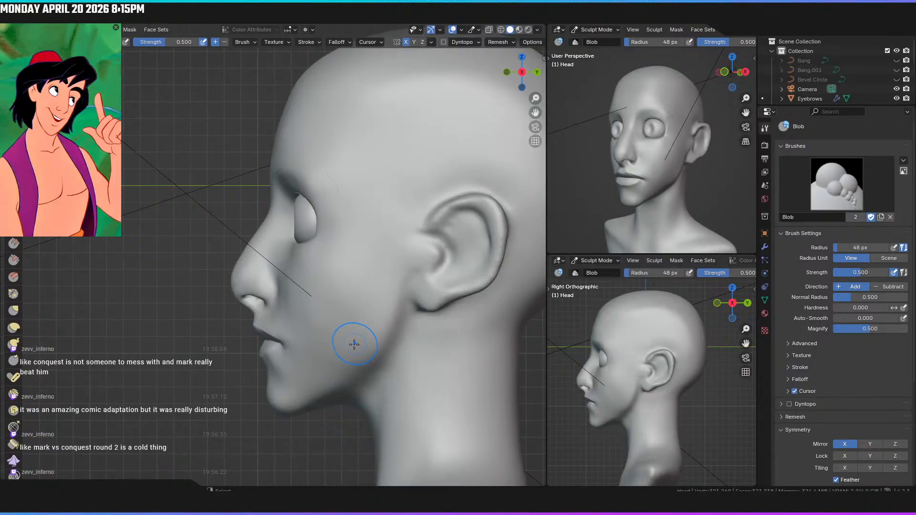
scroll(330, 351, "down", 1)
middle_click_drag(307, 360, 368, 379)
scroll(342, 382, "down", 4)
key("KP_1")
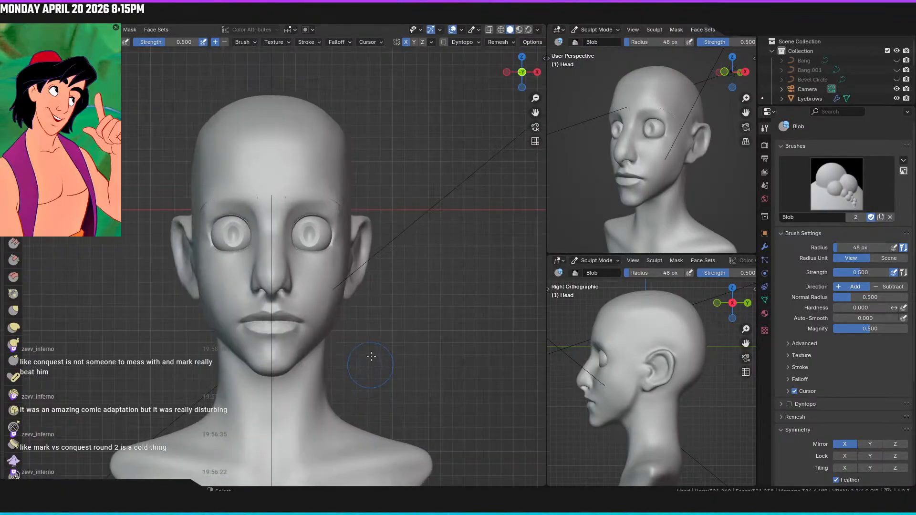
middle_click_drag(356, 268, 352, 271, "shift")
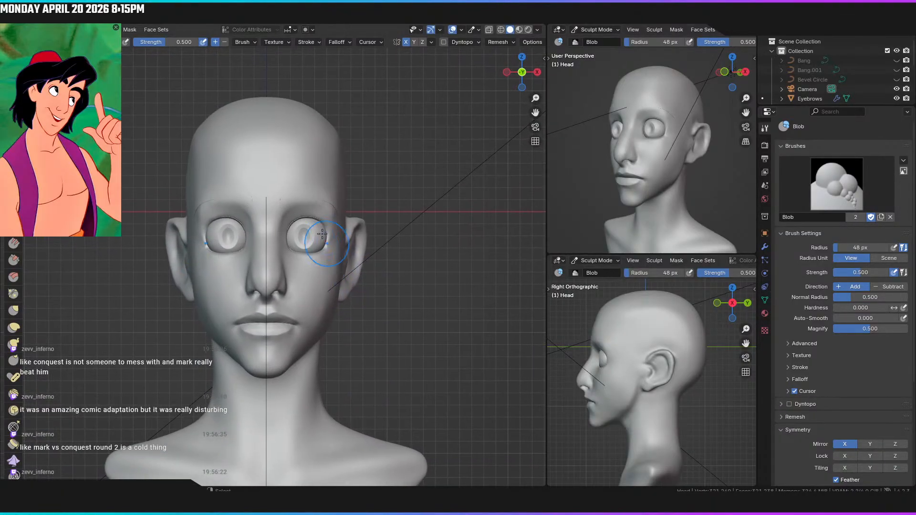
Switch to the Layout workspace, set the viewport shading to Solid and select the Head object
left_click(137, 18)
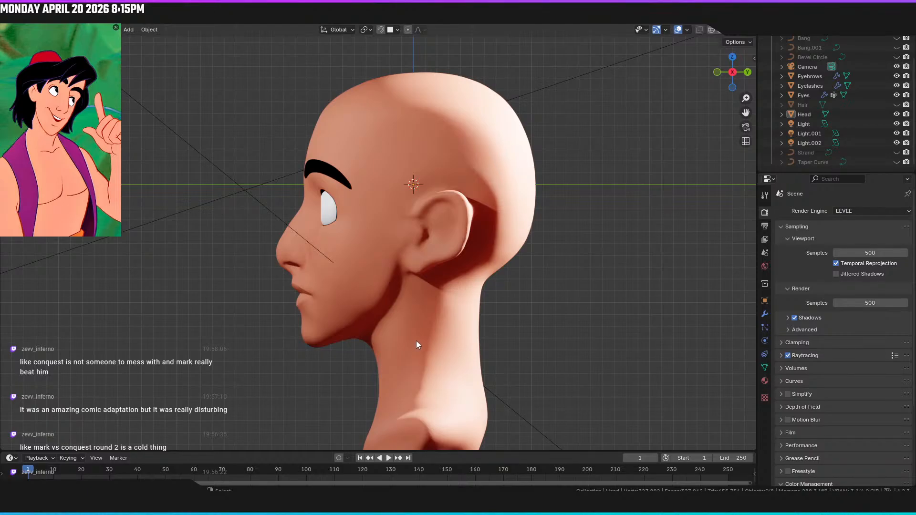
key("KP_1")
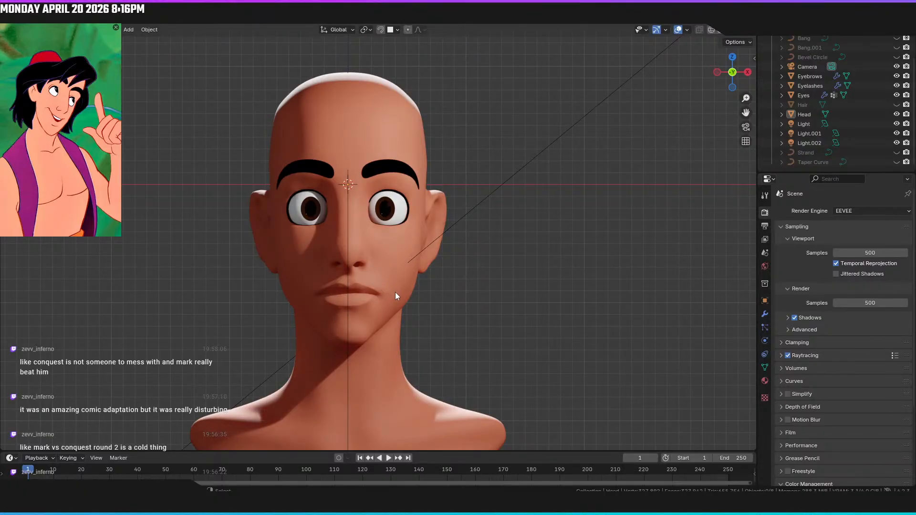
key("z")
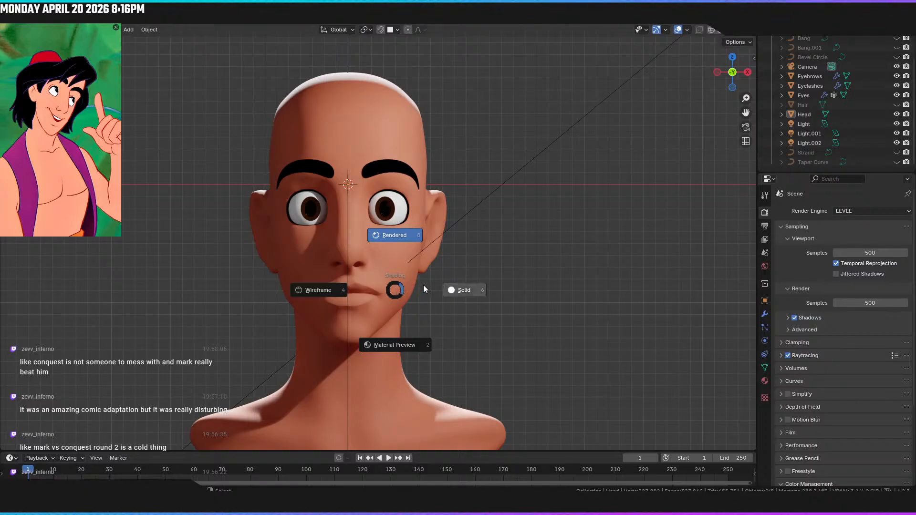
left_click(463, 290)
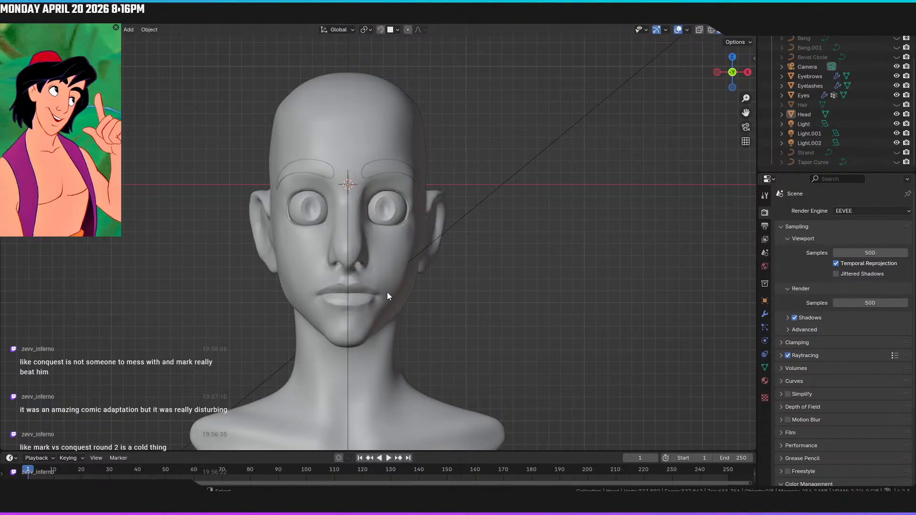
middle_click_drag(267, 200, 236, 249)
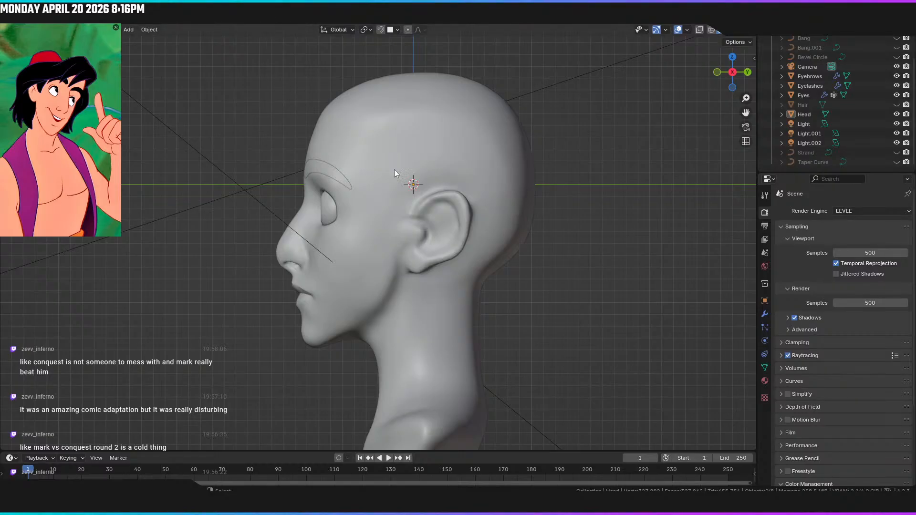
left_click(389, 216)
key("KP_1")
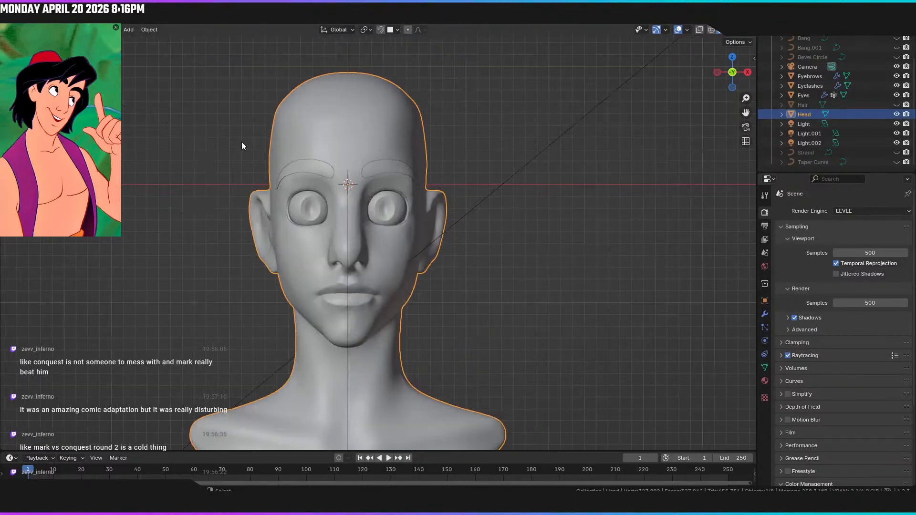
Return to the Sculpting workspace and adjust the rear nostril rim in right profile with the Grab brush at 48 px radius
left_click(195, 20)
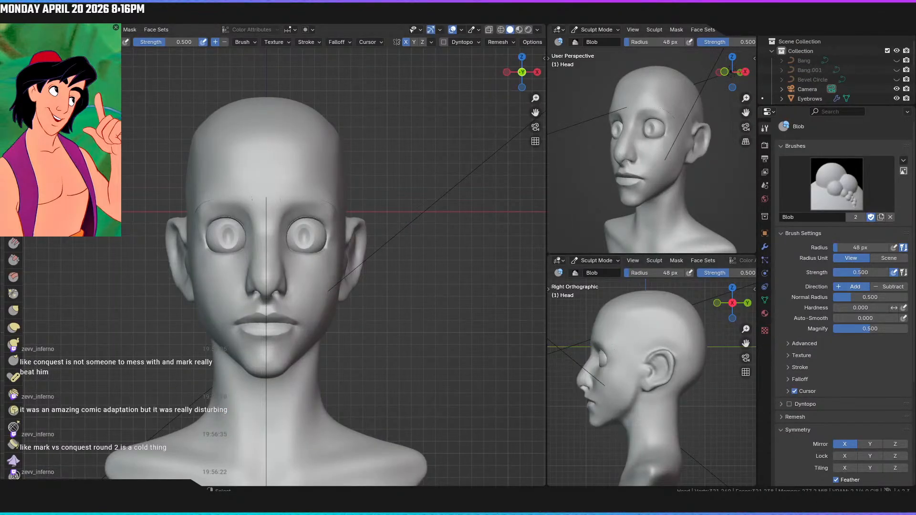
key("KP_3")
scroll(277, 258, "up", 6)
middle_click_drag(208, 239, 376, 182, "shift")
key("g")
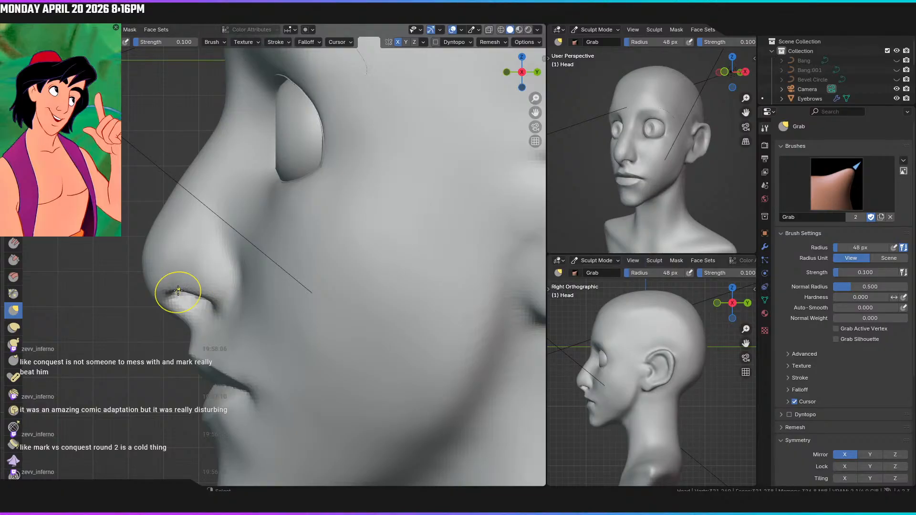
left_click_drag(207, 294, 207, 300)
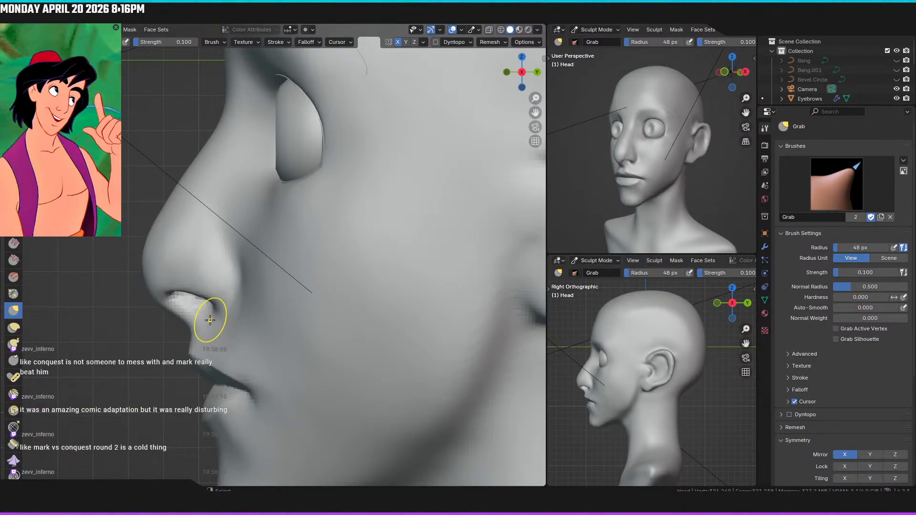
Reduce the Grab brush radius to 31 px and pull the front corner of the nostril rim slightly forward and up
key("f")
left_click(185, 296)
left_click_drag(171, 294, 165, 285)
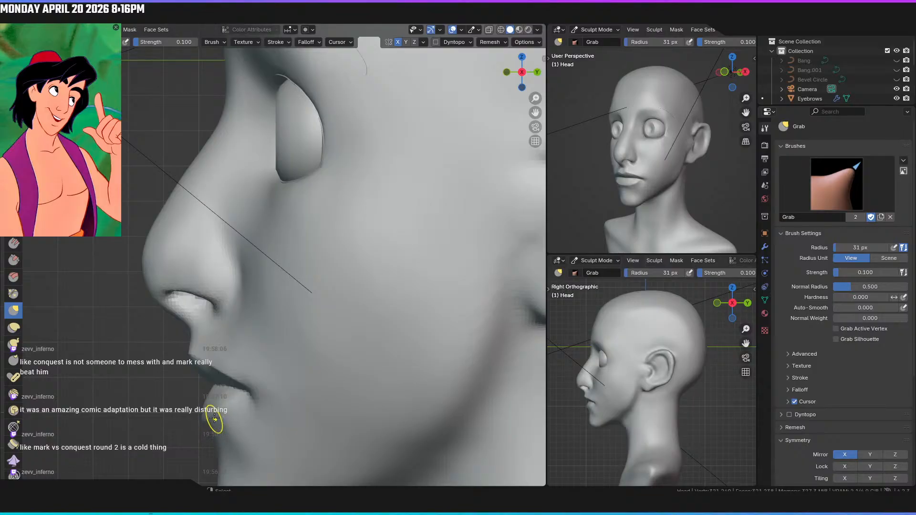
left_click_drag(167, 293, 161, 291)
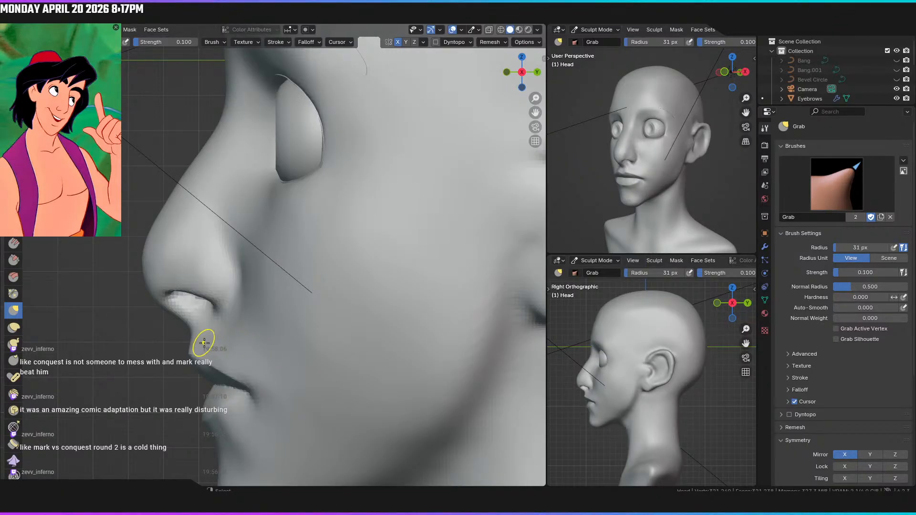
Set the Grab brush radius to 53 px and bring the whole head into front view
key("f")
left_click(192, 326)
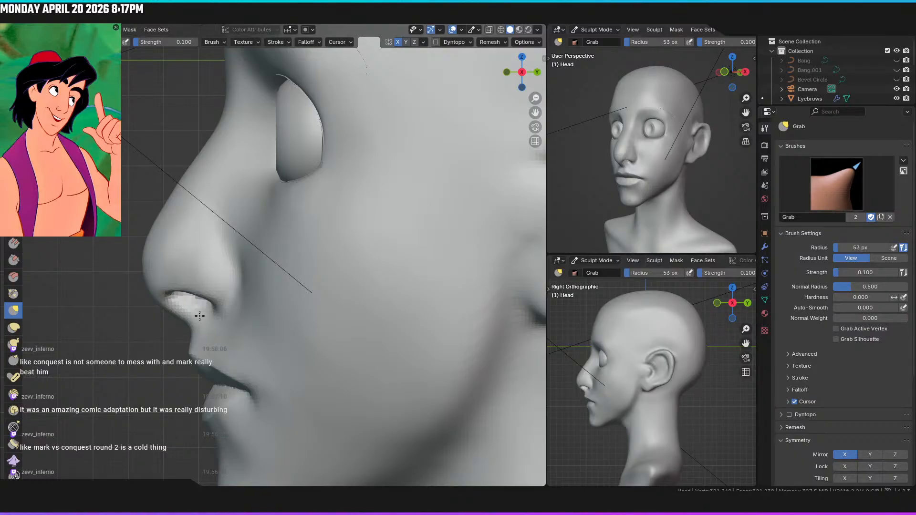
key("KP_1")
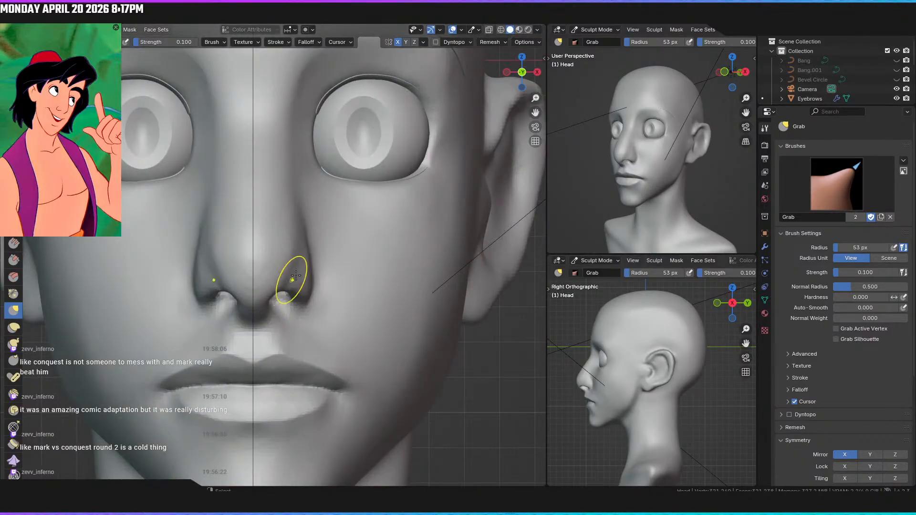
scroll(306, 253, "down", 5)
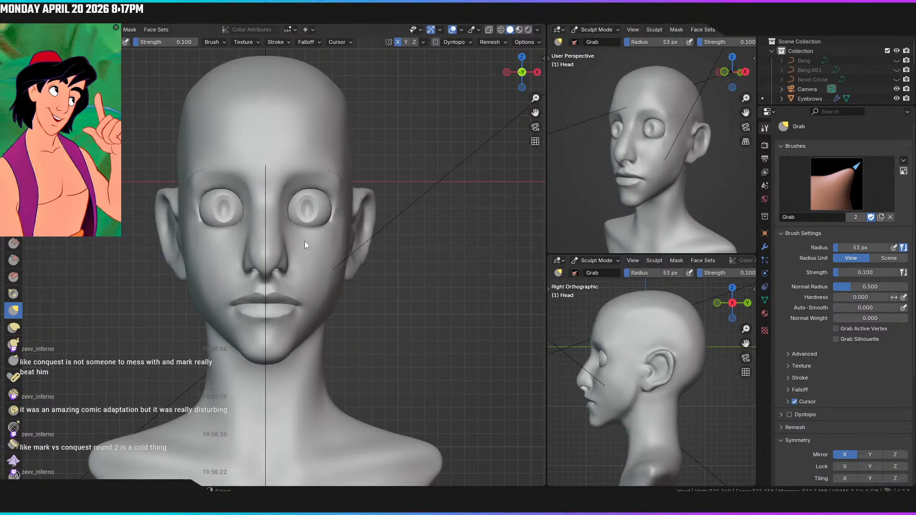
Switch to the Layout workspace, deselect the head and set the viewport shading to Rendered to check the face up close
left_click(141, 24)
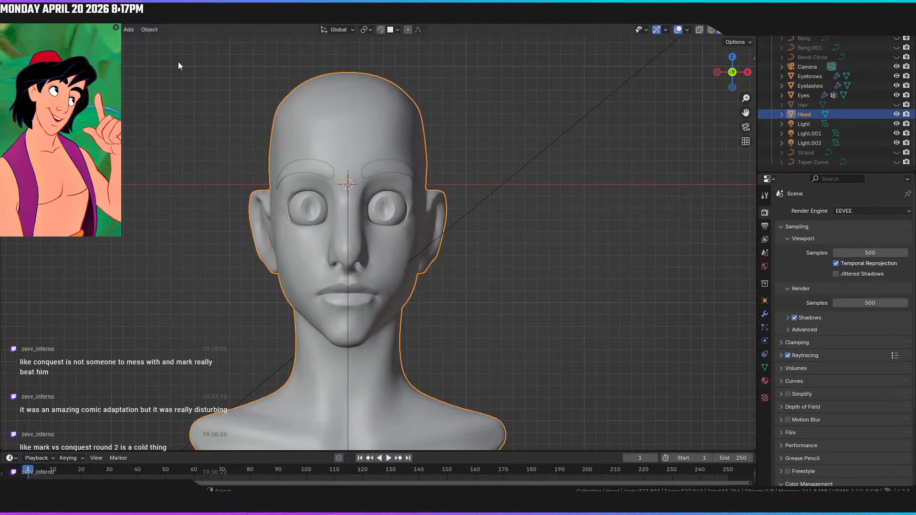
left_click(510, 297)
key("z")
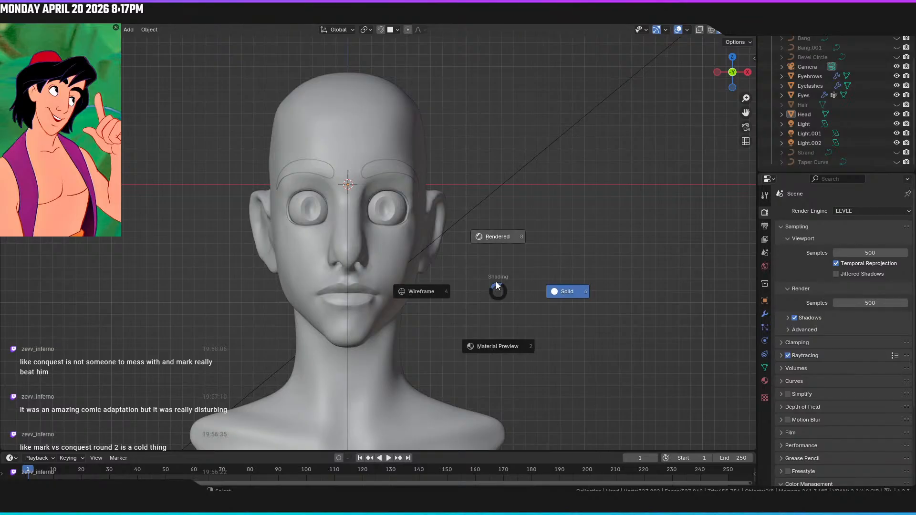
left_click(499, 235)
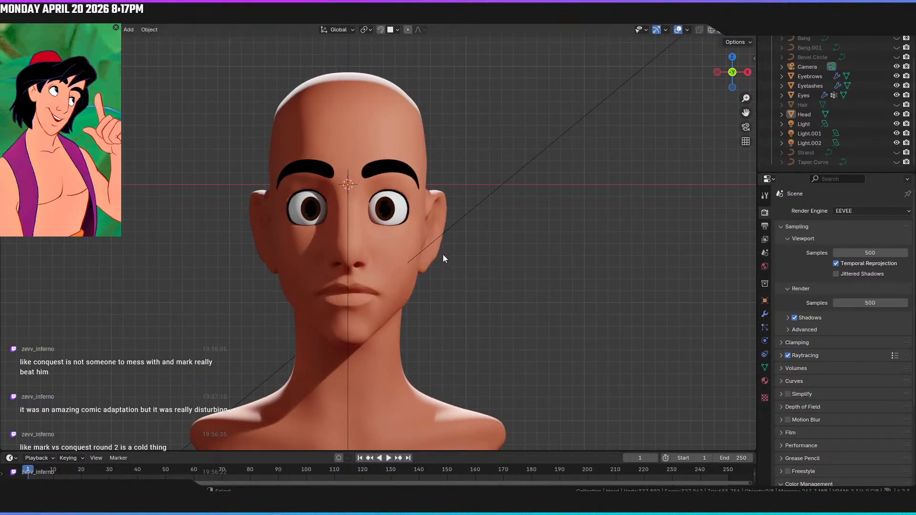
scroll(450, 190, "up", 5)
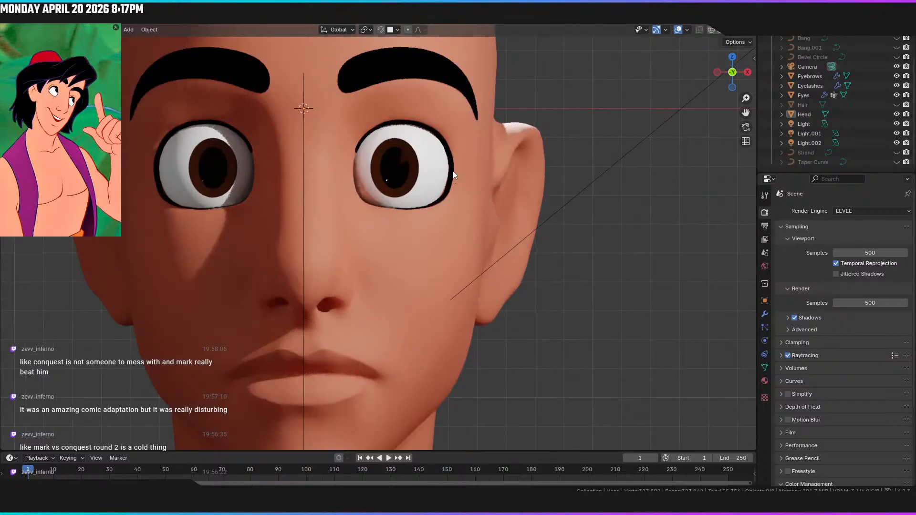
scroll(458, 285, "down", 5)
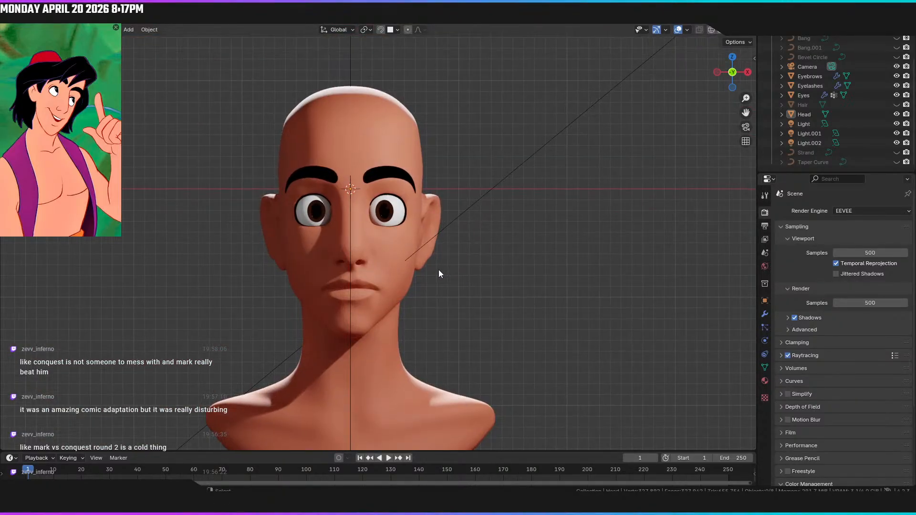
Frame the Head object and examine the proportions of the rendered bust from the front
left_click(369, 252)
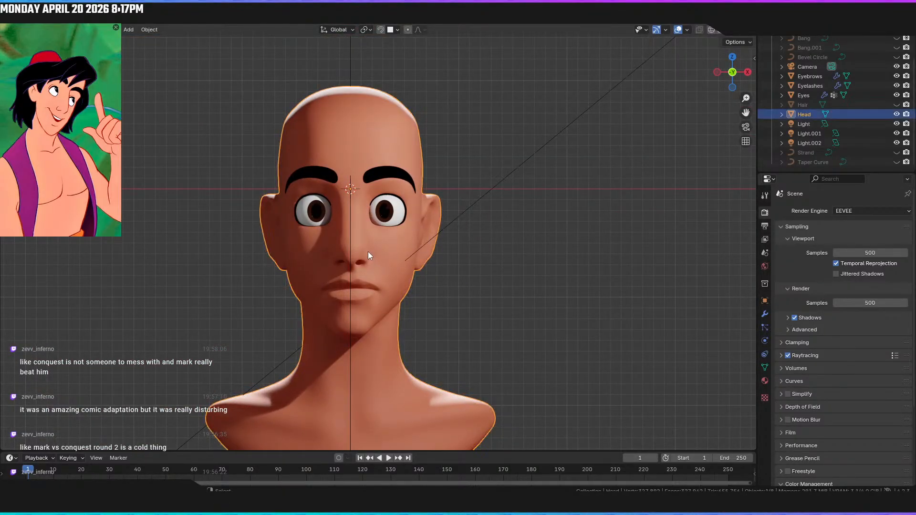
key("KP_Decimal")
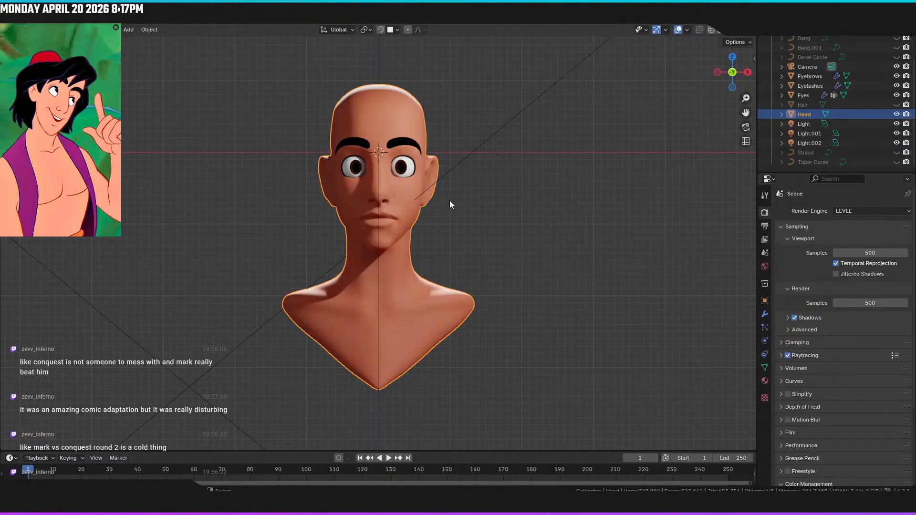
mouse_move(453, 225)
middle_mouse_down("shift")
mouse_move(440, 283)
mouse_move(457, 227)
mouse_move(449, 231)
middle_mouse_up("shift")
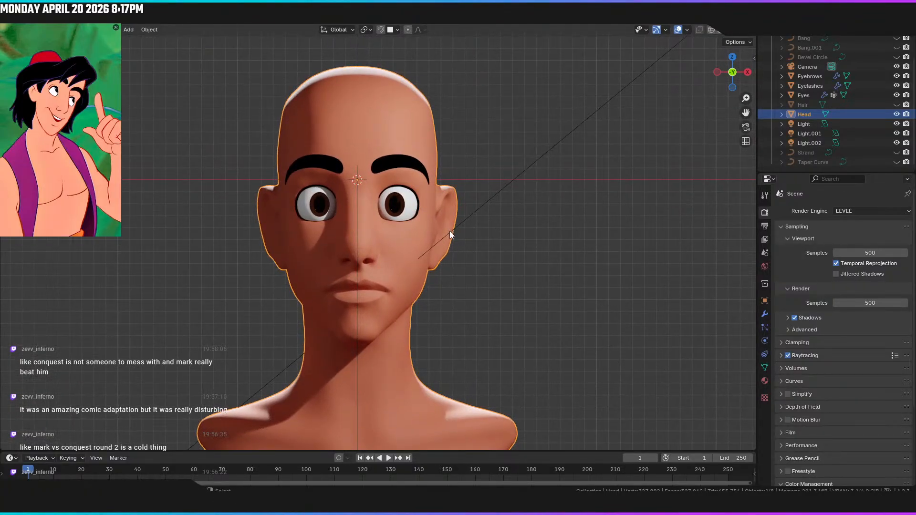
left_click(451, 256)
scroll(451, 261, "down", 2)
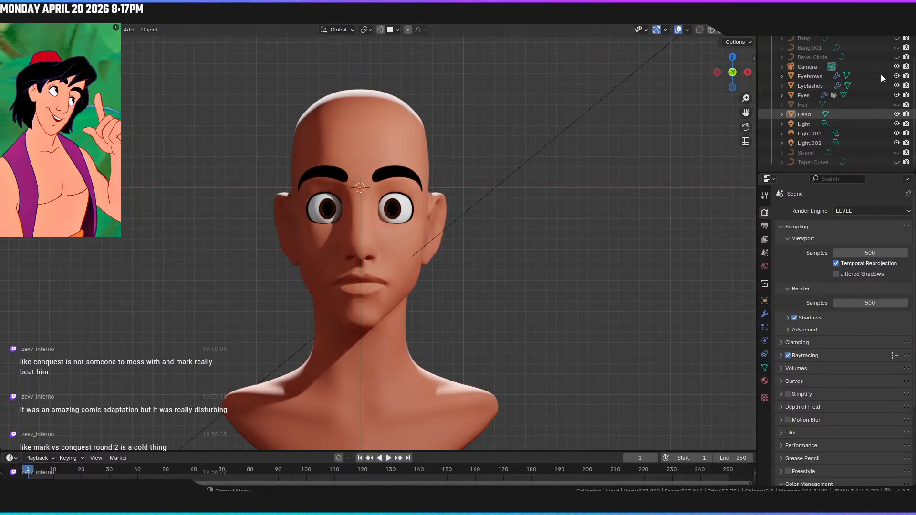
Unhide the Hair, Bang and Bang.001 objects and check the head with its hair
scroll(851, 119, "up", 2)
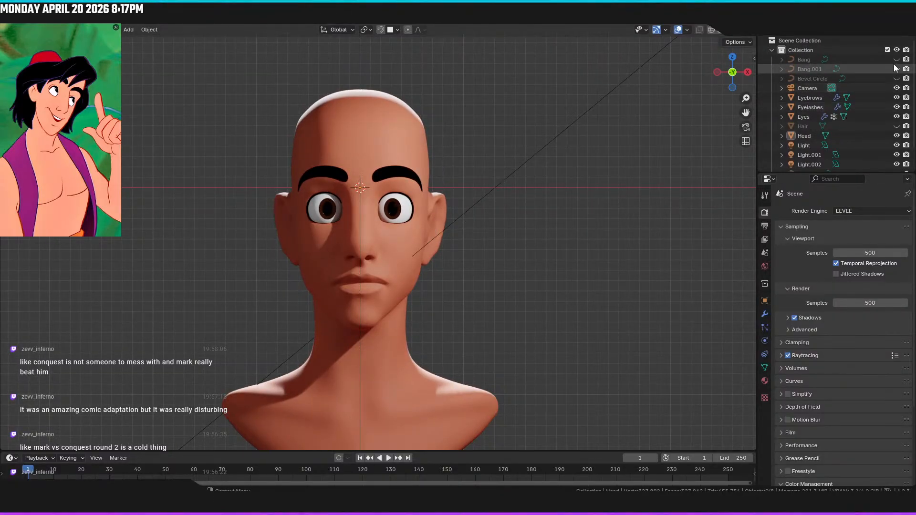
left_click(897, 126)
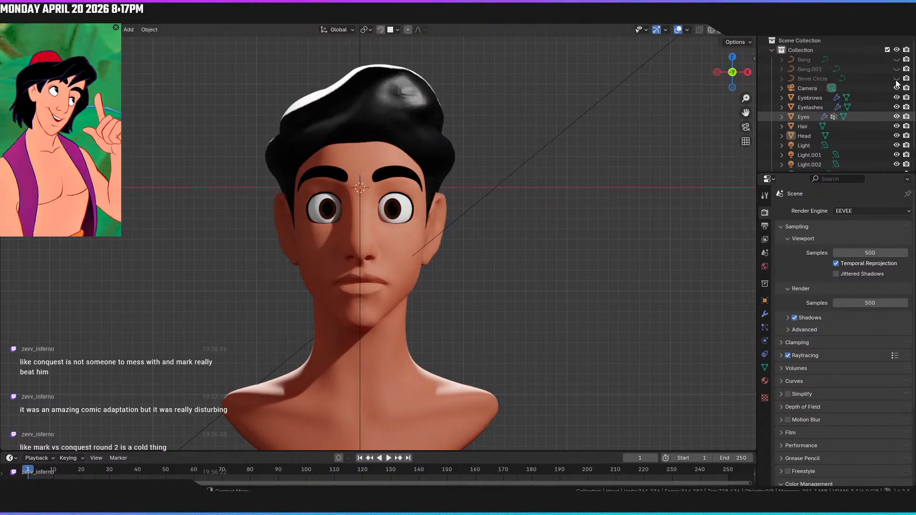
left_click(896, 59)
left_click(897, 68)
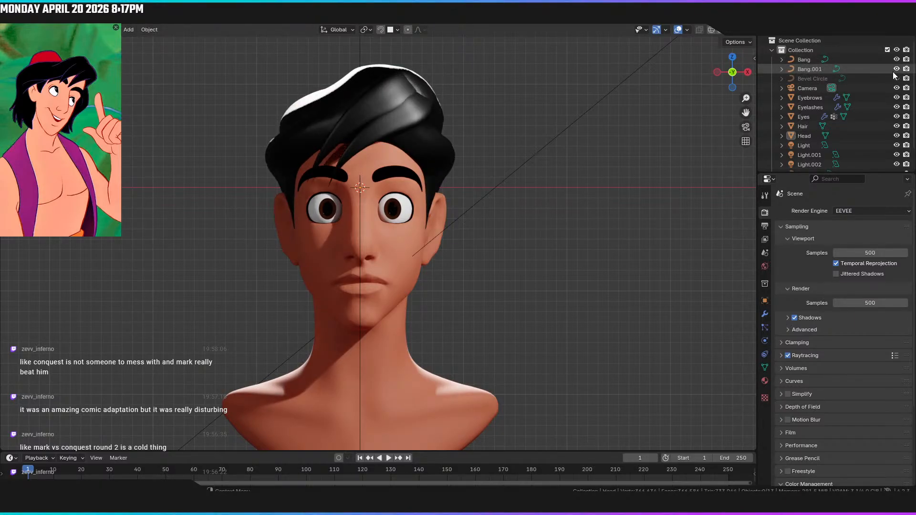
middle_click_drag(532, 266, 478, 284)
key("KP_1")
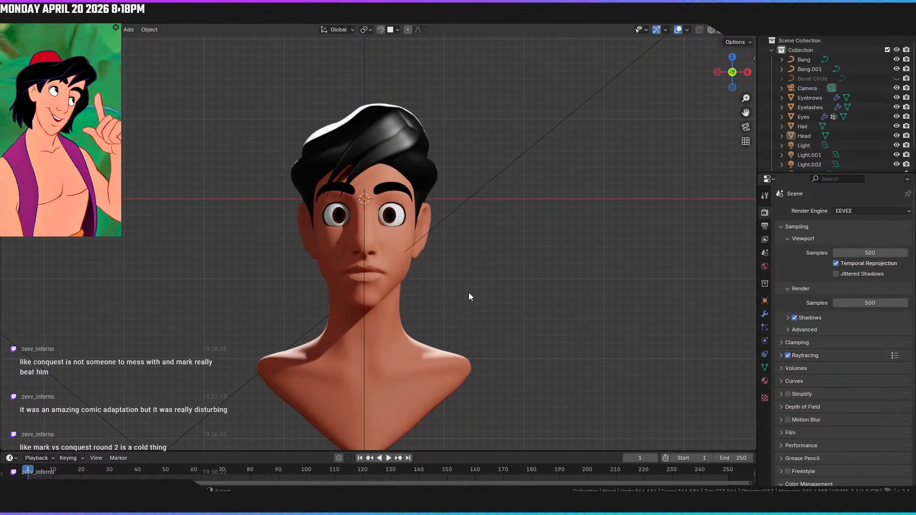
Set the viewport shading to Solid, select the Head object and return to the Sculpting workspace
key("z")
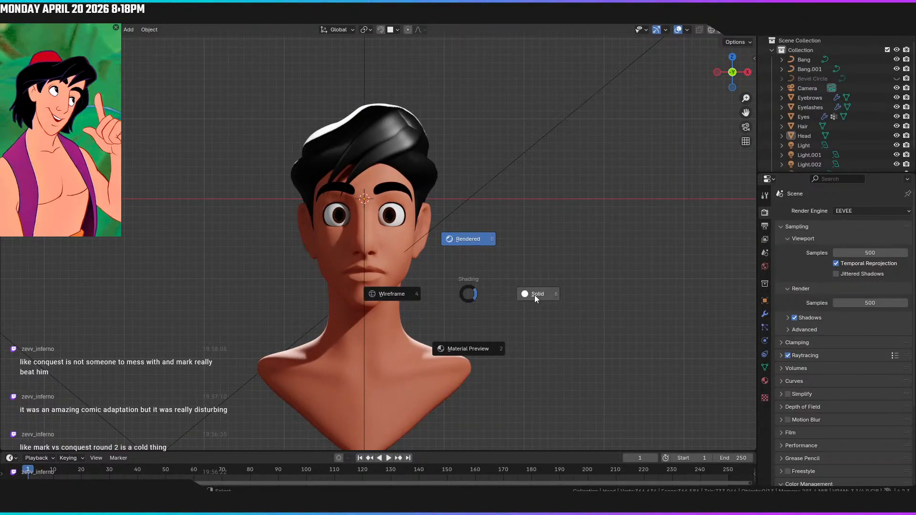
left_click(534, 299)
scroll(477, 245, "up", 2)
scroll(479, 248, "up", 1)
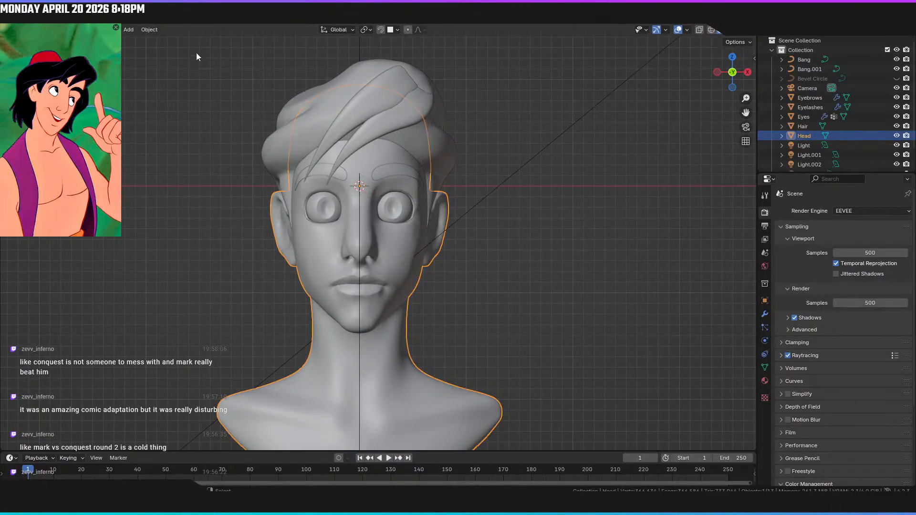
left_click(185, 17)
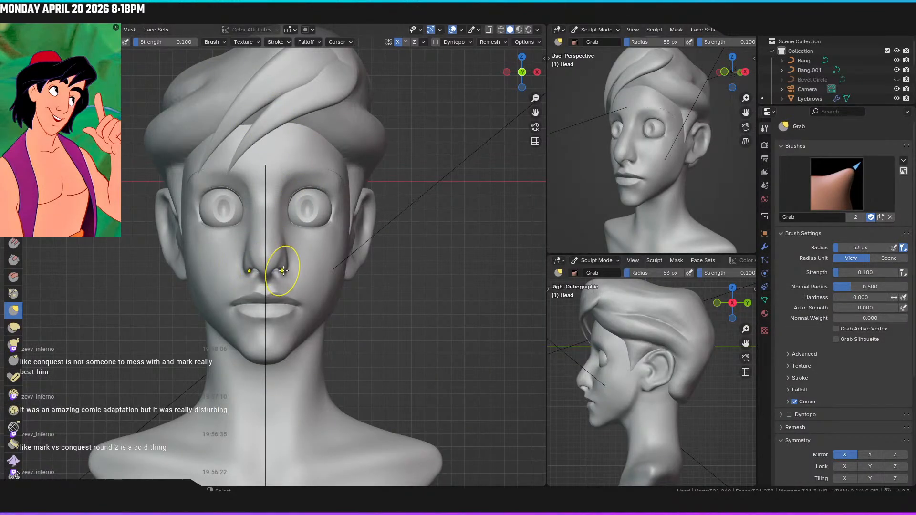
Pull the nose wings slightly outward and adjust their outline in front view with the Grab brush at 53 px radius
scroll(300, 241, "up", 1)
left_click_drag(282, 262, 296, 262)
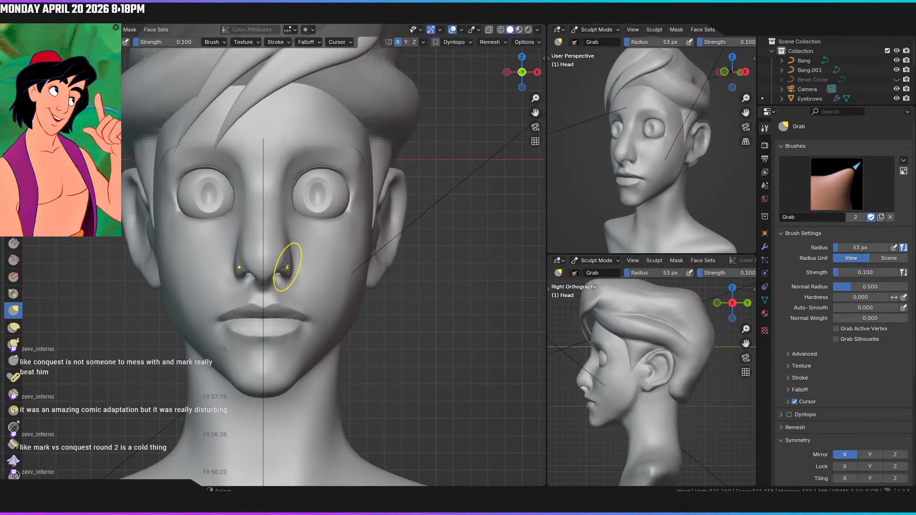
mouse_move(290, 268)
left_mouse_down()
mouse_move(304, 267)
mouse_move(280, 282)
mouse_move(285, 263)
left_mouse_up()
scroll(286, 265, "down", 3)
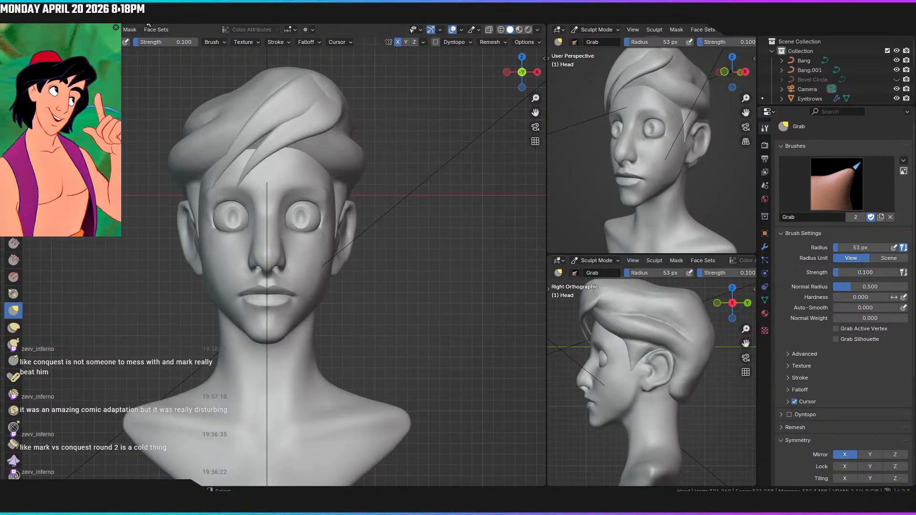
Go back to the Layout workspace, deselect the head and switch the viewport shading to Rendered
left_click(130, 18)
left_click(502, 246)
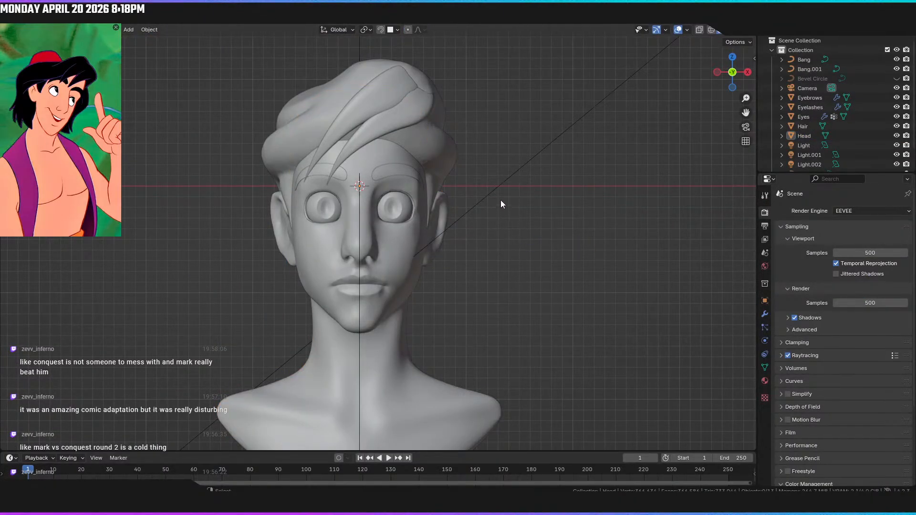
key("z")
left_click(510, 140)
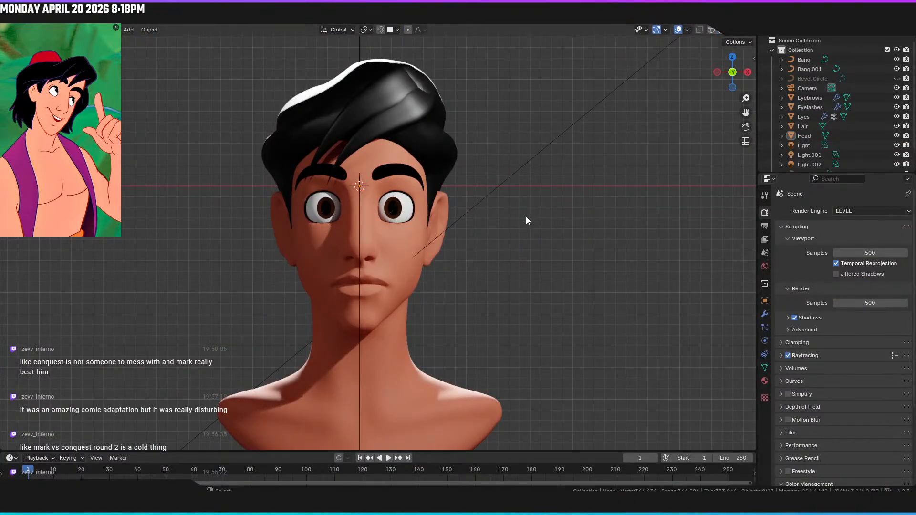
Examine the rendered head with hair in three-quarter and front views, checking the nose and overall facial proportions
mouse_move(419, 223)
middle_mouse_down()
mouse_move(404, 218)
mouse_move(426, 223)
mouse_move(424, 233)
middle_mouse_up()
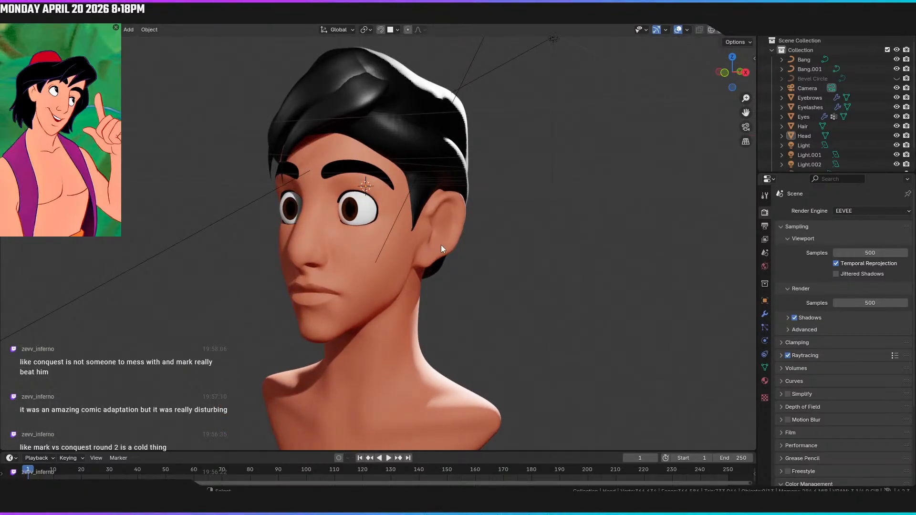
key("KP_1")
mouse_move(445, 249)
middle_mouse_down()
mouse_move(464, 242)
mouse_move(451, 240)
middle_mouse_up()
key("KP_1")
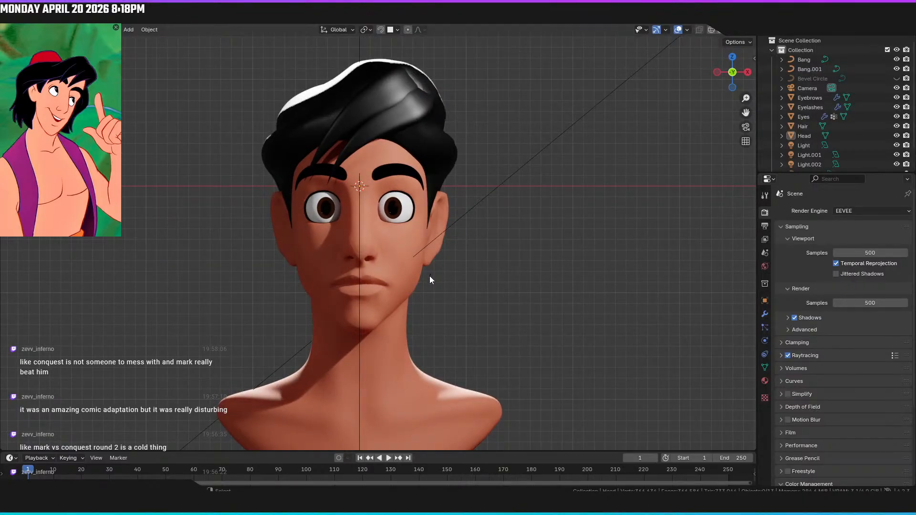
key("z")
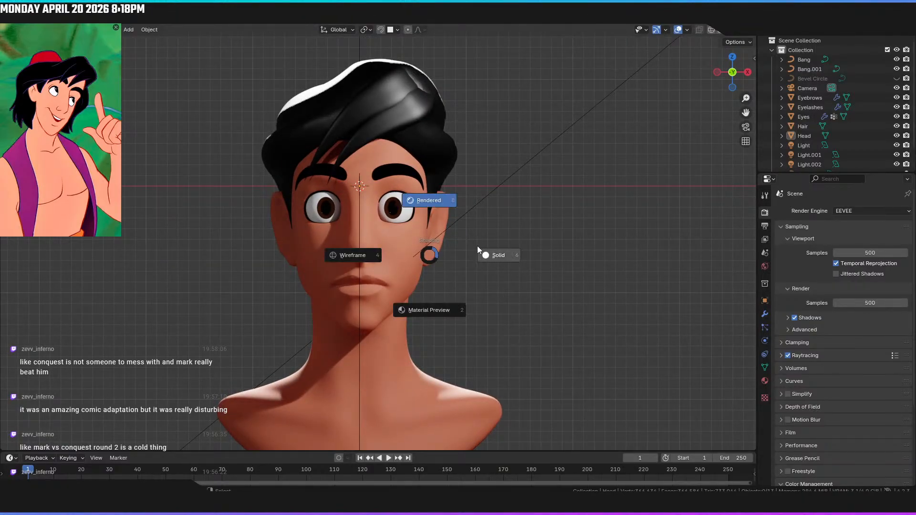
left_click(411, 203)
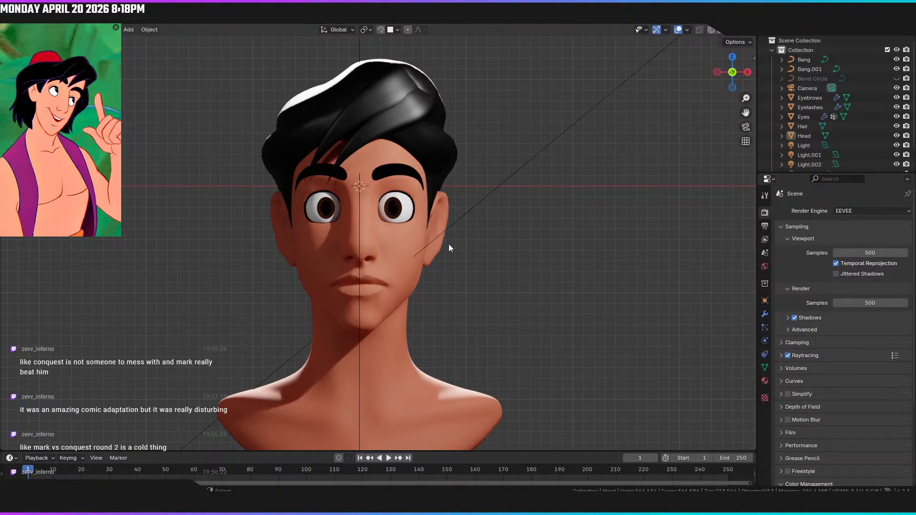
middle_click_drag(483, 261, 476, 281, "shift")
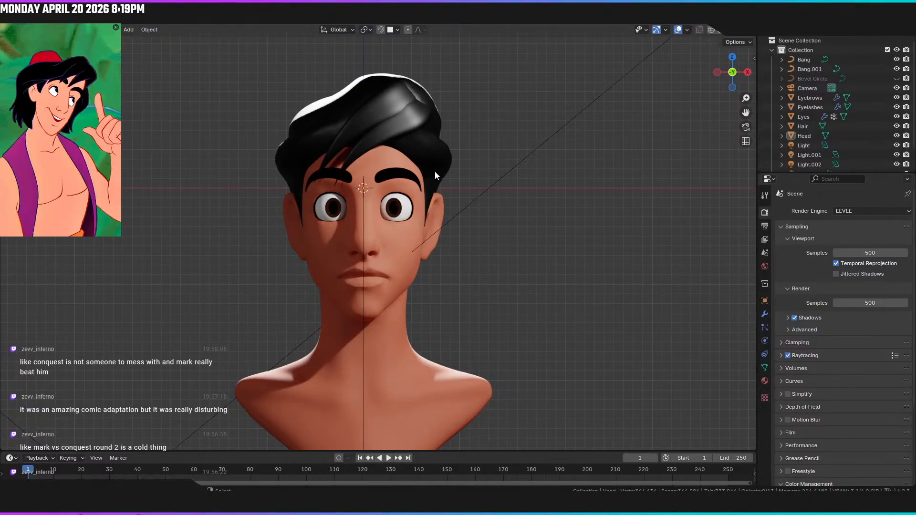
middle_click_drag(476, 197, 380, 272)
middle_click_drag(433, 279, 486, 289)
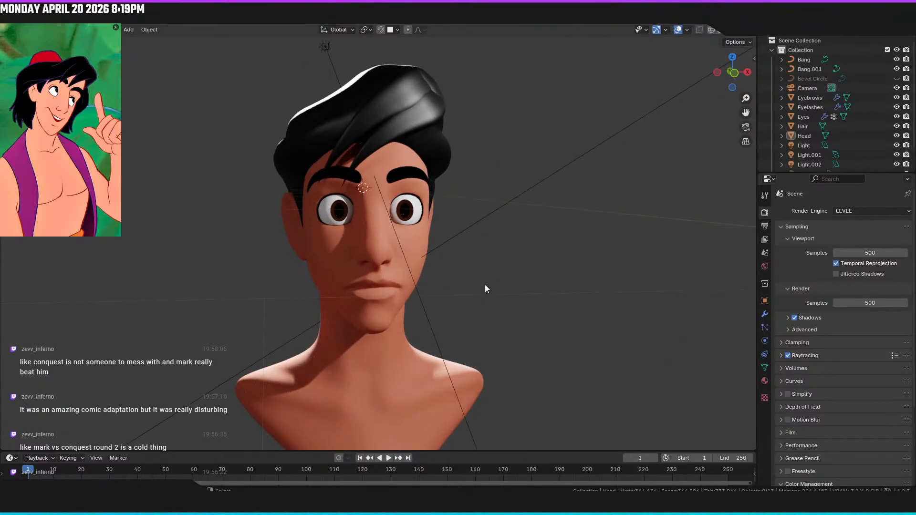
key("KP_1")
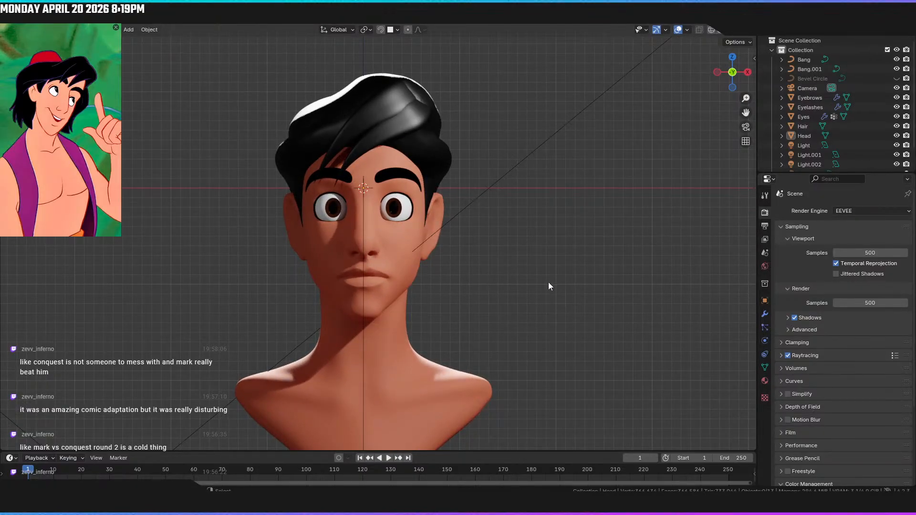